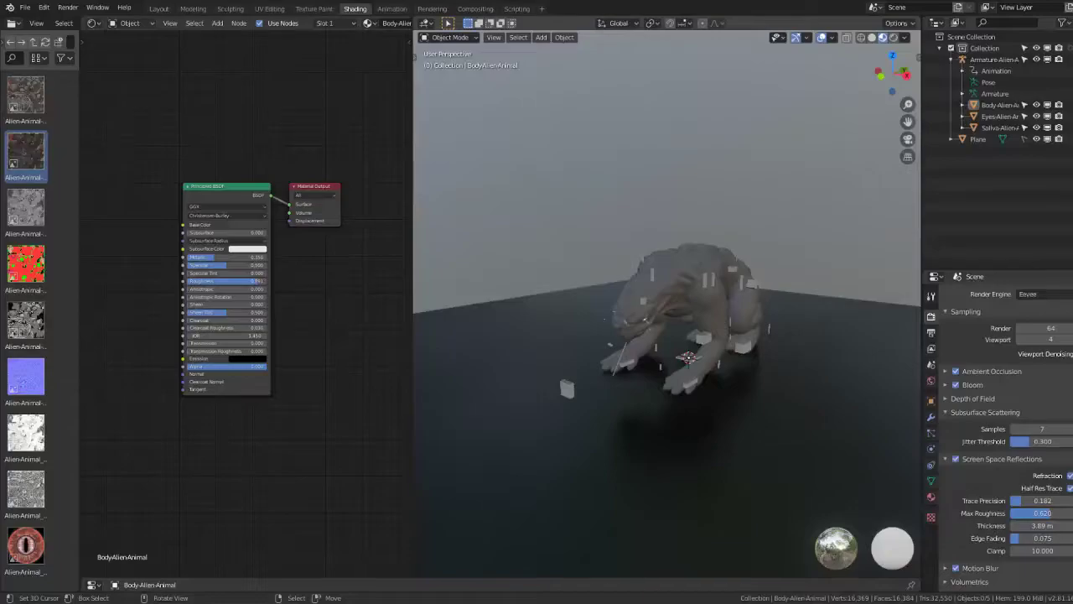
Step: Select the alien body and add the Base-Color image texture node feeding the shader's Base Color
{"action": "mouse_move", "coordinate": [785, 291]}
{"action": "middle_mouse_down"}
{"action": "mouse_move", "coordinate": [786, 253]}
{"action": "mouse_move", "coordinate": [866, 243]}
{"action": "mouse_move", "coordinate": [760, 237]}
{"action": "mouse_move", "coordinate": [747, 219]}
{"action": "middle_mouse_up"}
{"action": "left_click", "coordinate": [747, 220]}
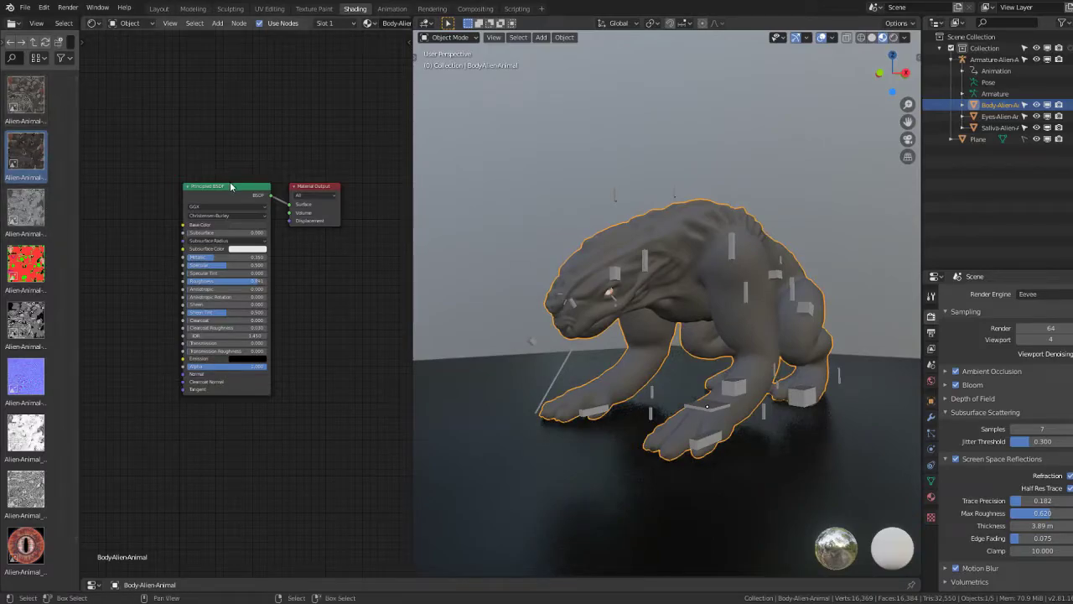
{"action": "left_click_drag", "start_coordinate": [29, 140], "coordinate": [127, 262]}
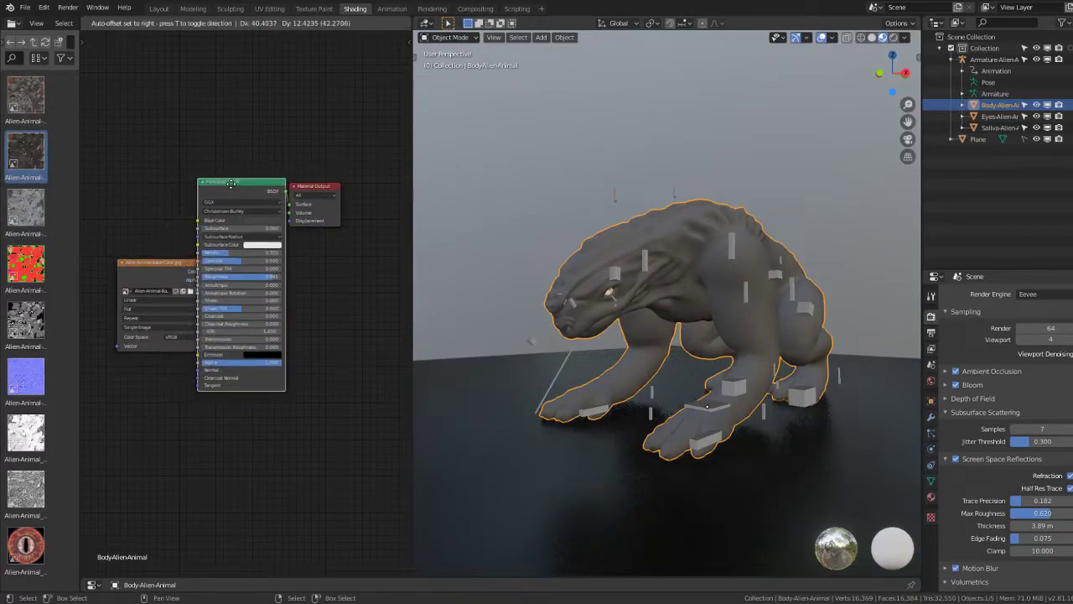
{"action": "left_click_drag", "start_coordinate": [211, 195], "coordinate": [266, 179]}
{"action": "mouse_move", "coordinate": [203, 272]}
{"action": "left_mouse_down"}
{"action": "mouse_move", "coordinate": [230, 268]}
{"action": "mouse_move", "coordinate": [186, 261]}
{"action": "left_mouse_up"}
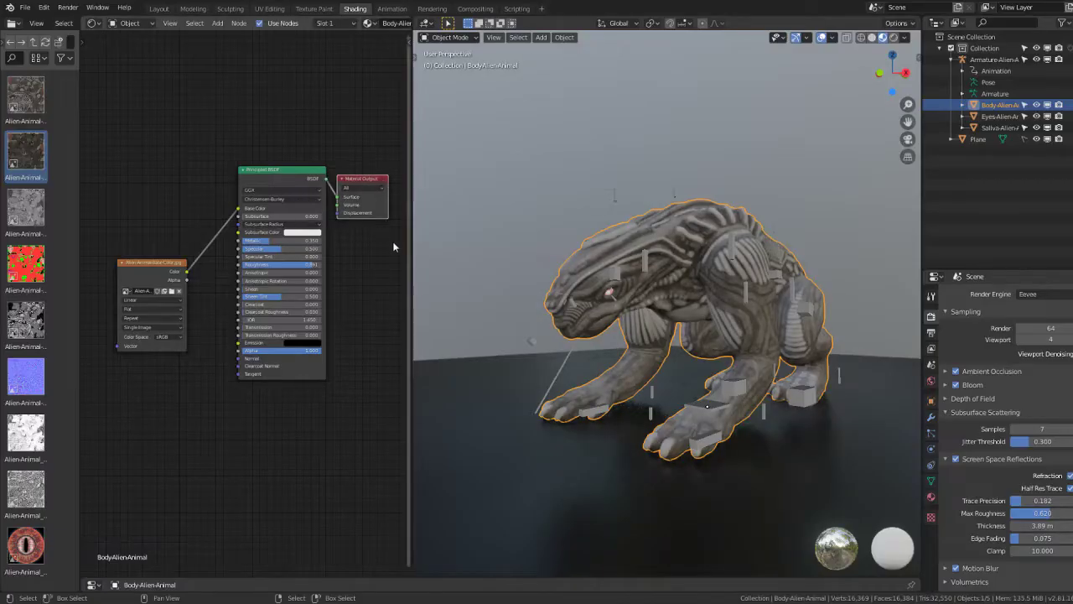
Step: Add the Base-Nor normal texture image as a node at the lower left of the graph
{"action": "scroll", "coordinate": [603, 265], "scroll_direction": "up", "scroll_amount": 3}
{"action": "middle_click_drag", "start_coordinate": [605, 267], "coordinate": [587, 276]}
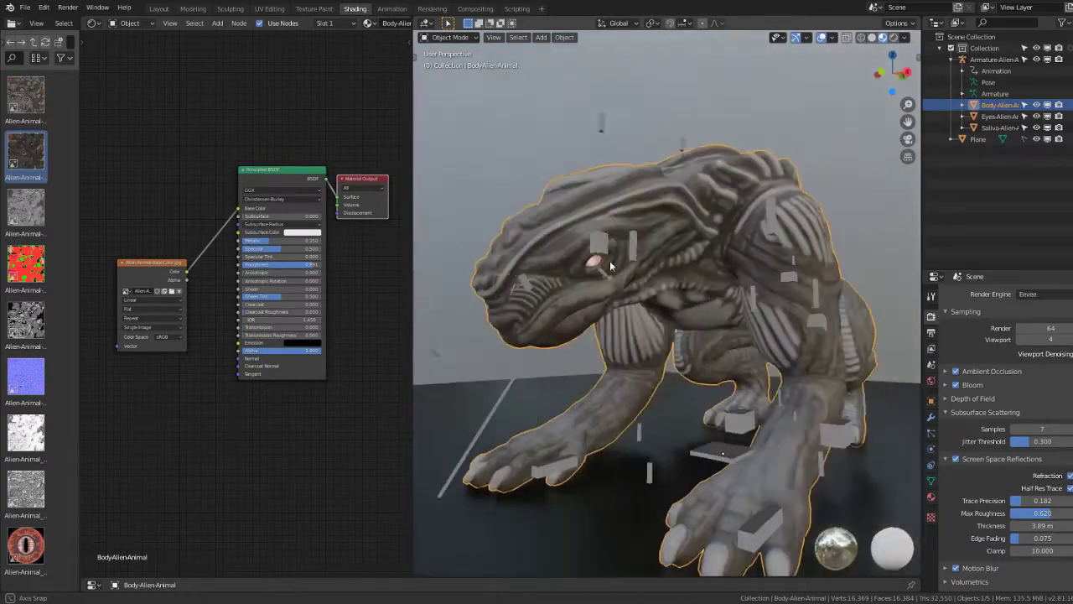
{"action": "middle_click_drag", "start_coordinate": [214, 391], "coordinate": [273, 415]}
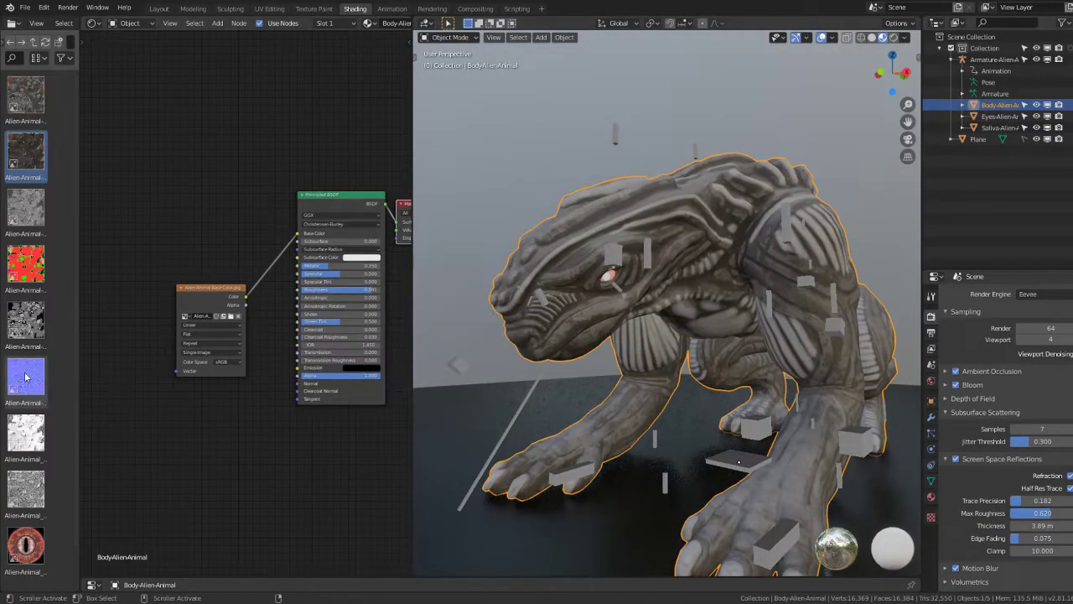
{"action": "left_click_drag", "start_coordinate": [25, 377], "coordinate": [191, 471]}
{"action": "middle_click_drag", "start_coordinate": [191, 471], "coordinate": [131, 429]}
Step: Add a Normal Map node linking the texture's Color to the shader's Normal input
{"action": "key", "text": "shift+a"}
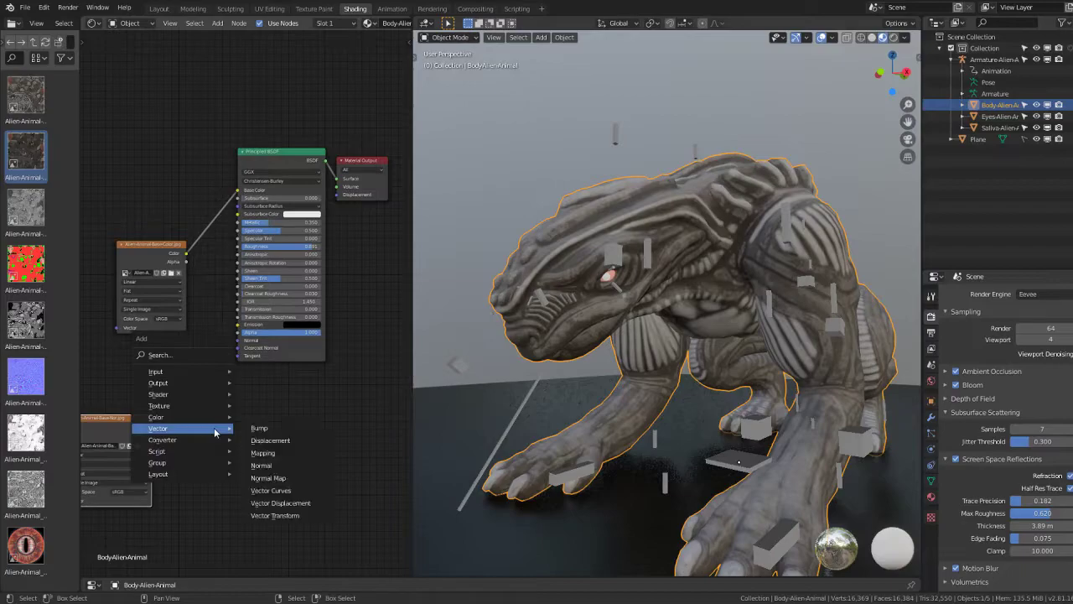
{"action": "left_click", "coordinate": [269, 477]}
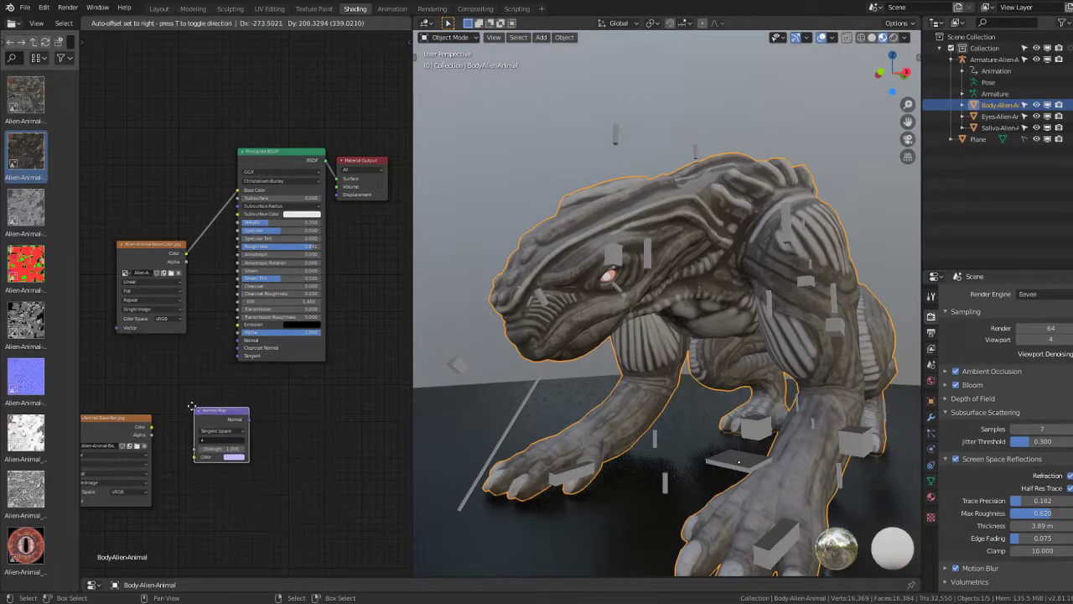
{"action": "left_click", "coordinate": [201, 411]}
{"action": "middle_click_drag", "start_coordinate": [152, 431], "coordinate": [237, 433]}
{"action": "left_click_drag", "start_coordinate": [235, 431], "coordinate": [258, 443]}
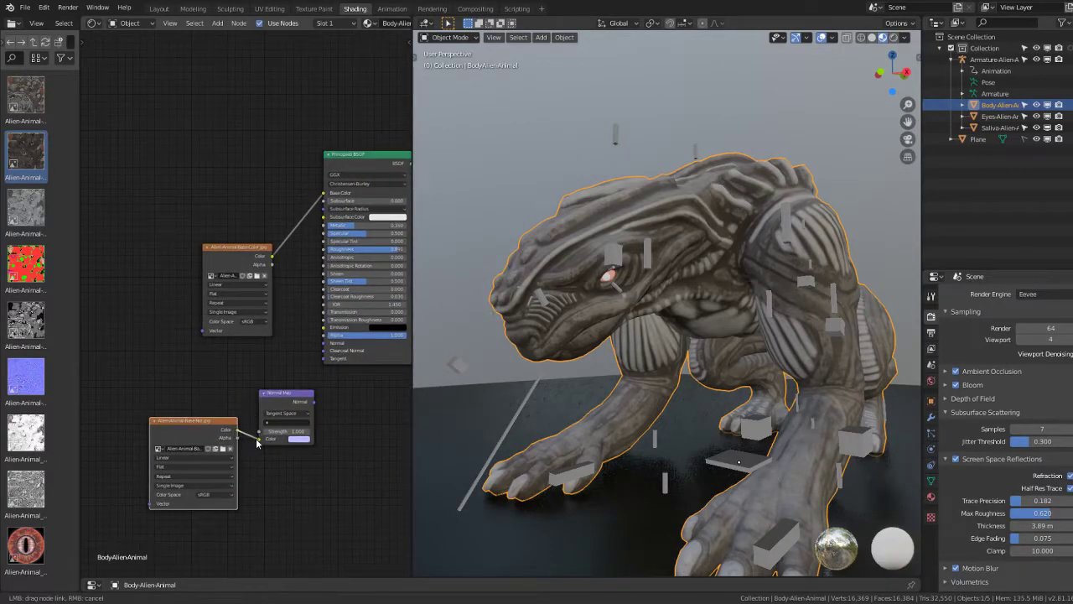
{"action": "left_click_drag", "start_coordinate": [315, 408], "coordinate": [318, 395]}
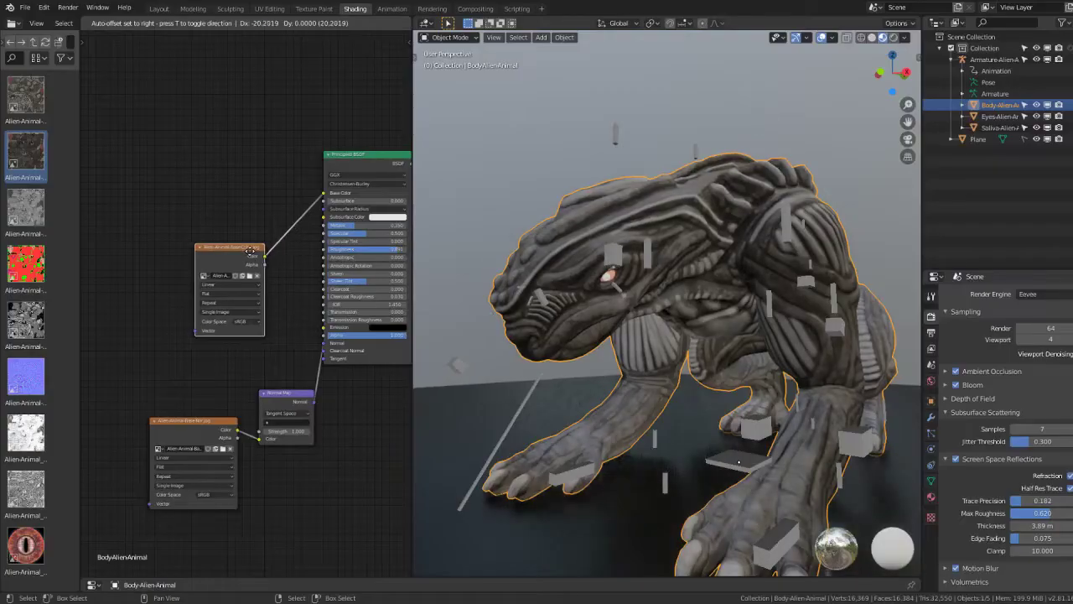
Step: Rearrange the texture and Normal Map nodes and widen the file browser to three columns
{"action": "left_click_drag", "start_coordinate": [209, 244], "coordinate": [160, 149]}
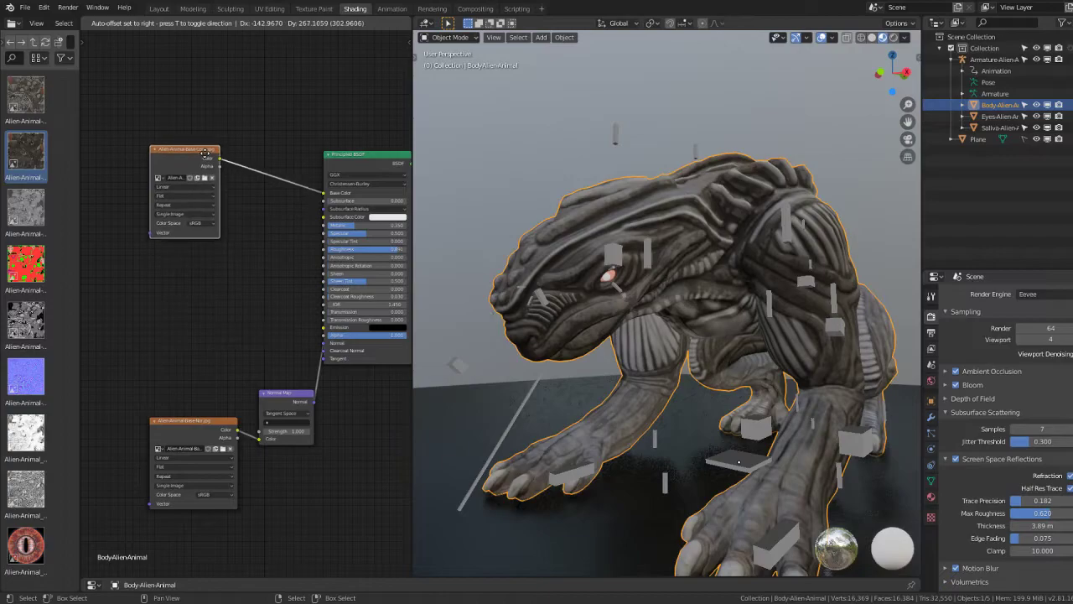
{"action": "left_click_drag", "start_coordinate": [216, 440], "coordinate": [159, 437]}
{"action": "left_click_drag", "start_coordinate": [281, 392], "coordinate": [233, 398]}
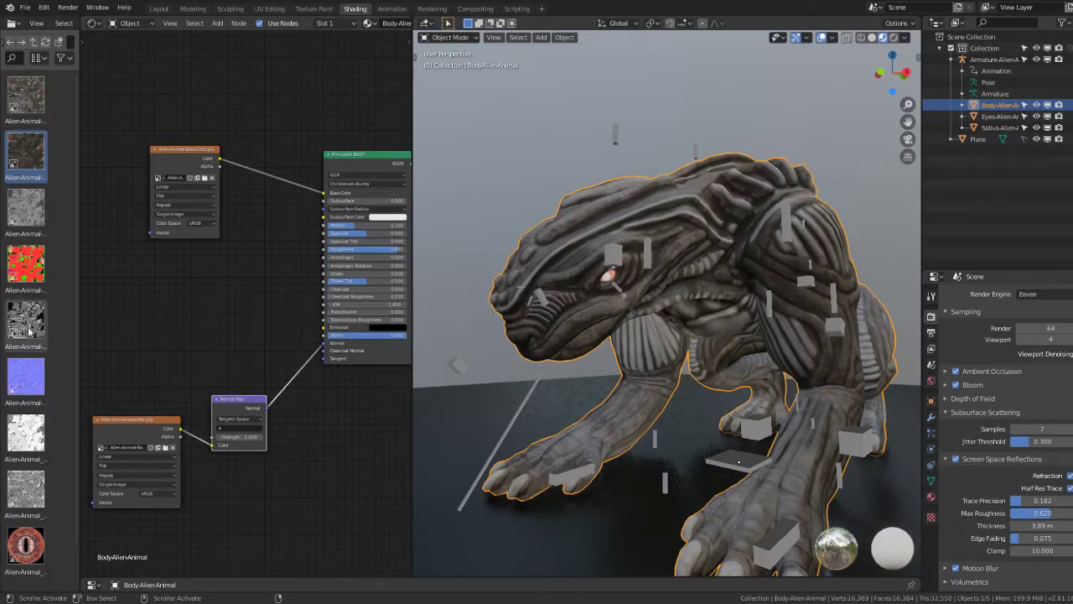
{"action": "left_click_drag", "start_coordinate": [79, 300], "coordinate": [161, 297]}
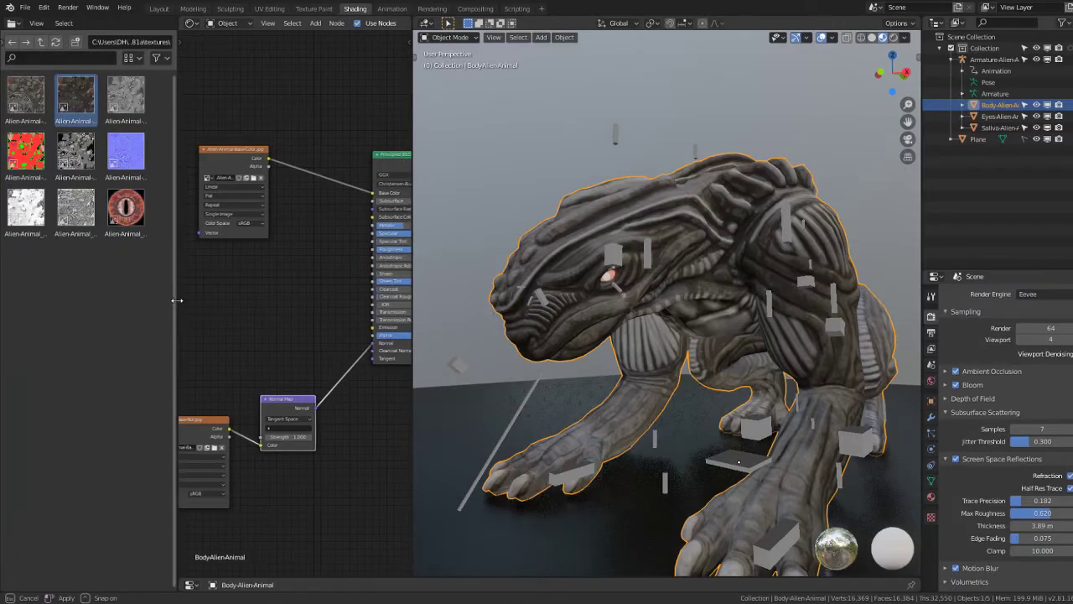
Step: Switch the texture browser to a name-only list, adjusting sort order, and select the Metallic file
{"action": "left_click", "coordinate": [151, 59]}
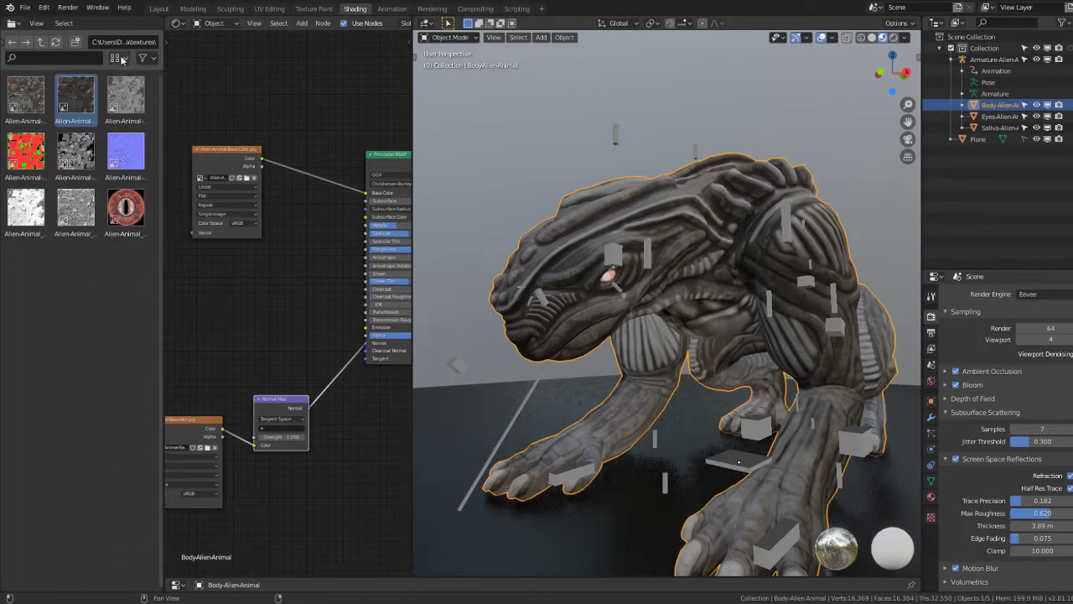
{"action": "left_click", "coordinate": [122, 58]}
{"action": "left_click", "coordinate": [88, 98]}
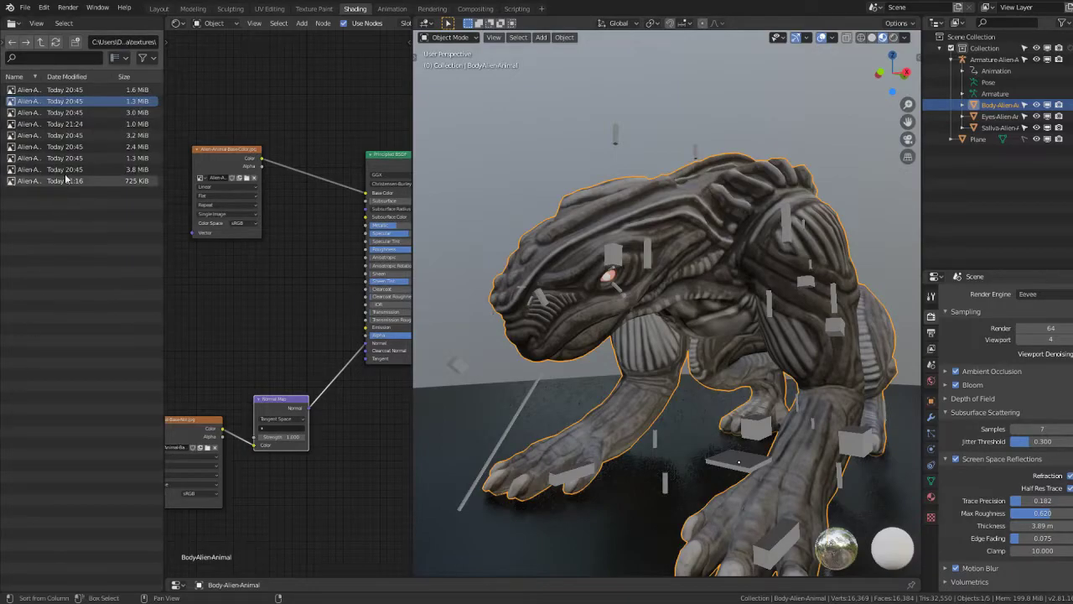
{"action": "left_click", "coordinate": [40, 80]}
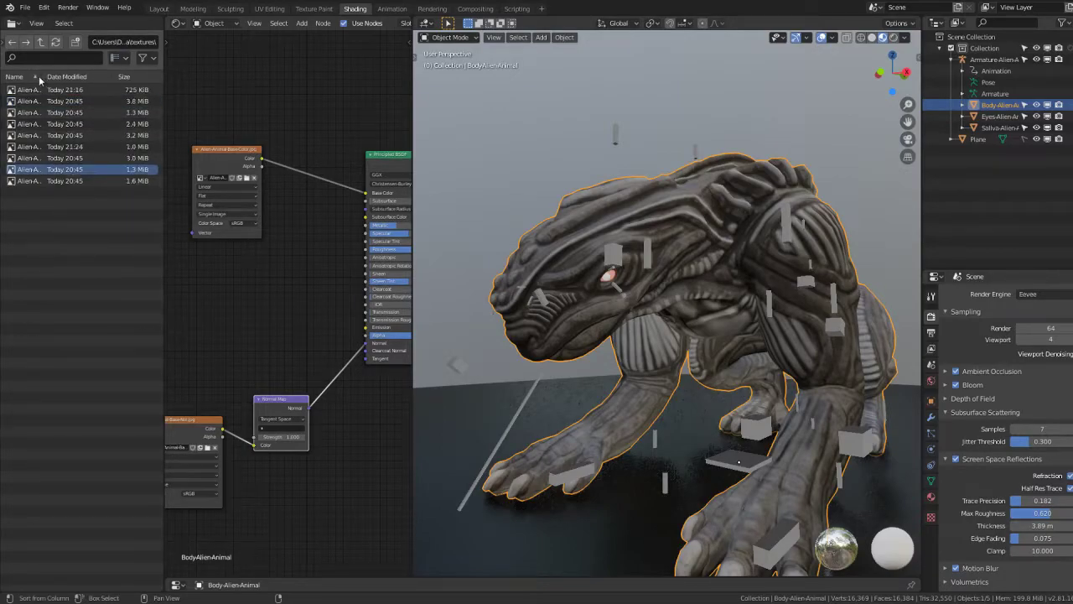
{"action": "left_click", "coordinate": [49, 79]}
{"action": "left_click", "coordinate": [152, 60]}
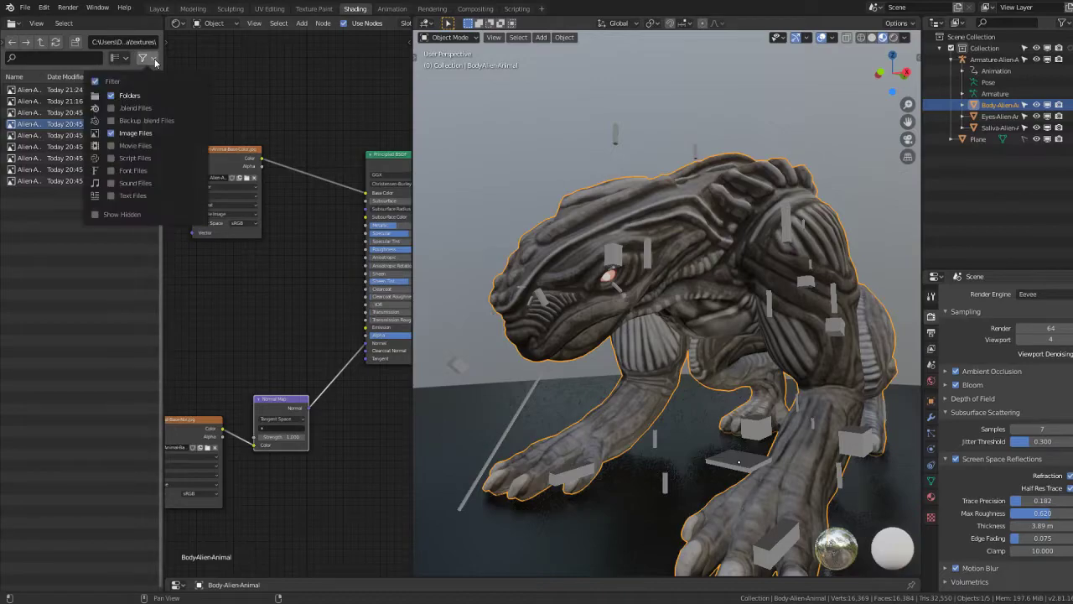
{"action": "left_click", "coordinate": [117, 58]}
{"action": "left_click", "coordinate": [93, 117]}
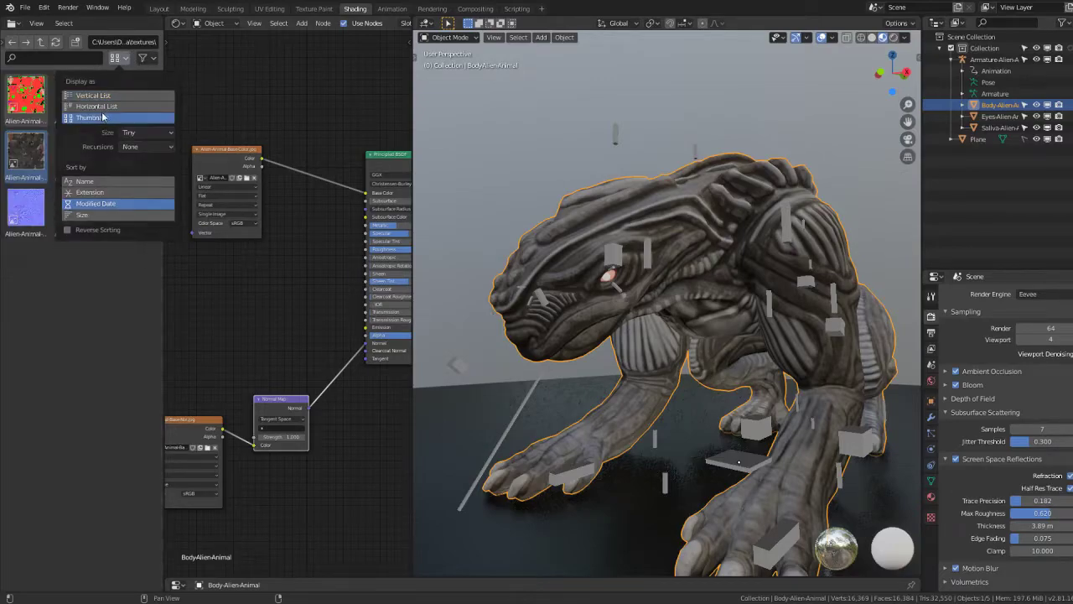
{"action": "left_click", "coordinate": [101, 106]}
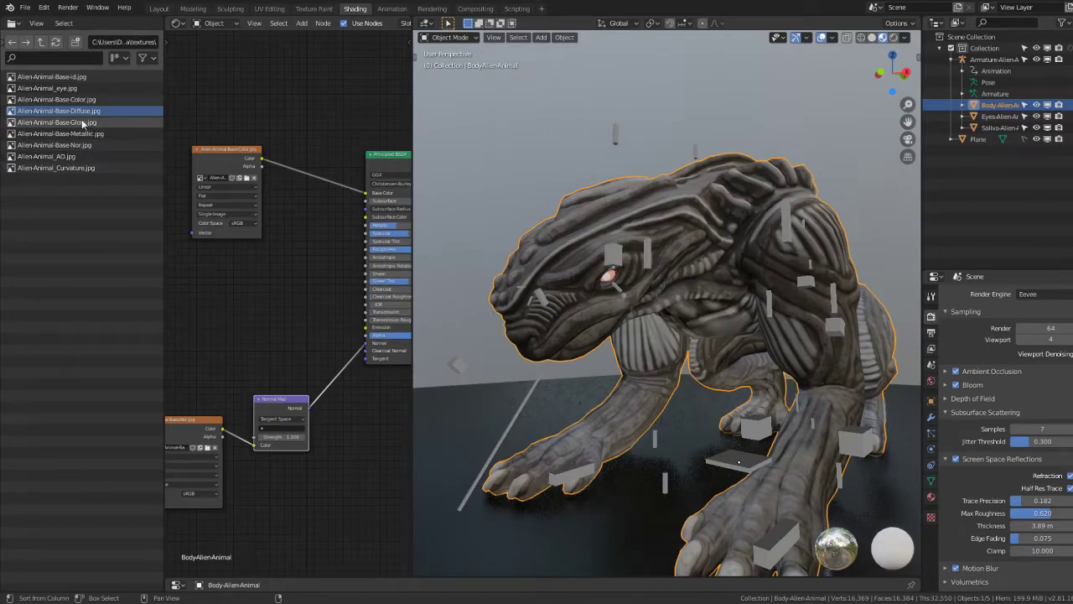
{"action": "left_click_drag", "start_coordinate": [80, 132], "coordinate": [30, 136]}
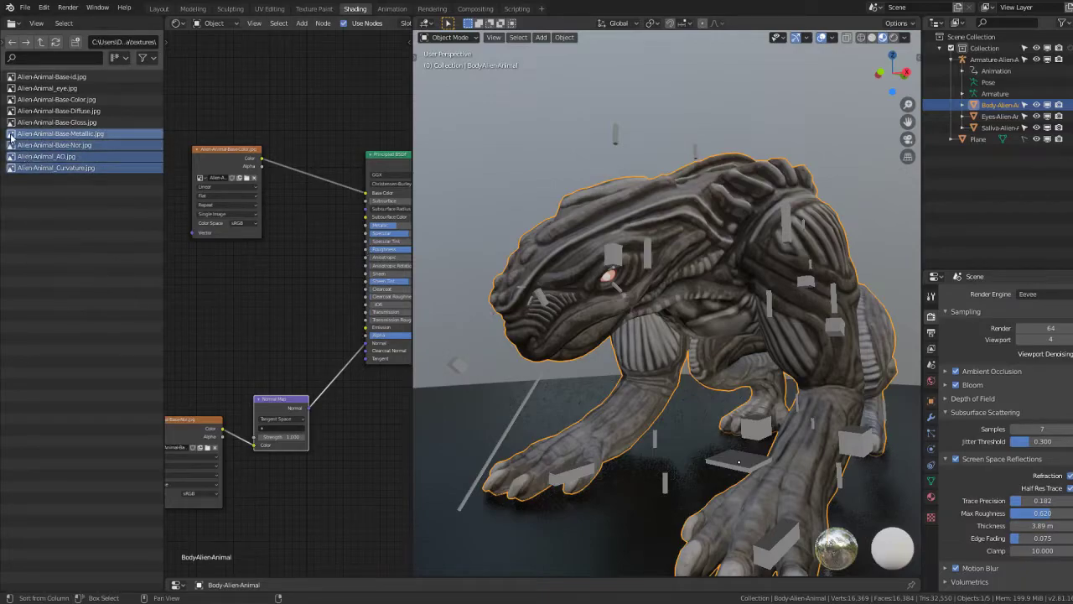
Step: Add the Metallic image texture node and connect its Color to the shader's Metallic
{"action": "mouse_move", "coordinate": [30, 135]}
{"action": "left_mouse_down"}
{"action": "mouse_move", "coordinate": [11, 137]}
{"action": "mouse_move", "coordinate": [227, 302]}
{"action": "left_mouse_up"}
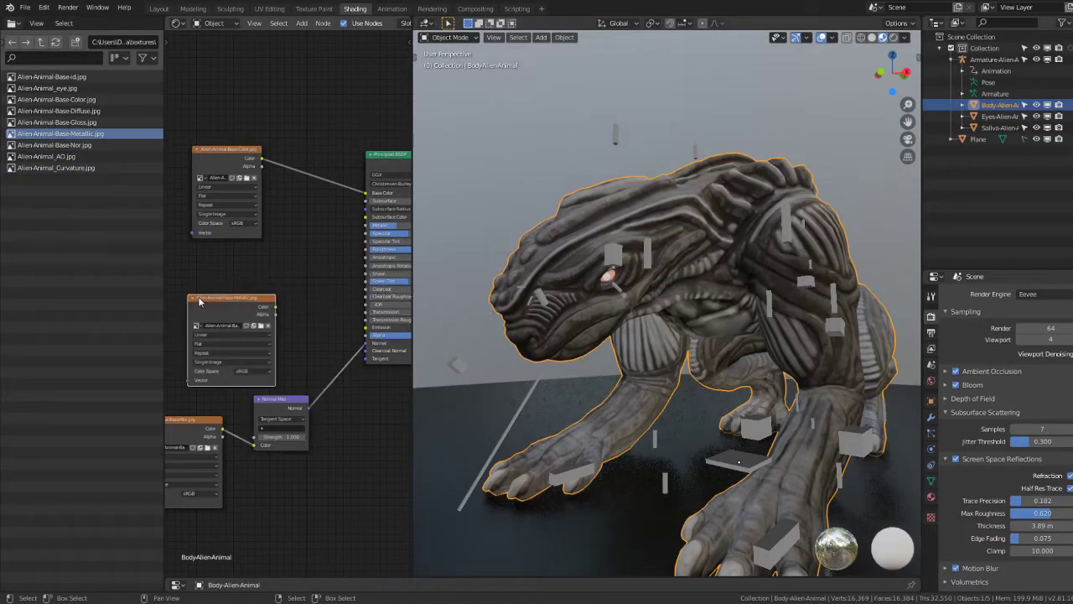
{"action": "scroll", "coordinate": [267, 265], "scroll_direction": "down", "scroll_amount": 2}
{"action": "middle_click_drag", "start_coordinate": [267, 265], "coordinate": [286, 267]}
{"action": "left_click_drag", "start_coordinate": [302, 295], "coordinate": [277, 288]}
{"action": "middle_click_drag", "start_coordinate": [278, 288], "coordinate": [225, 313]}
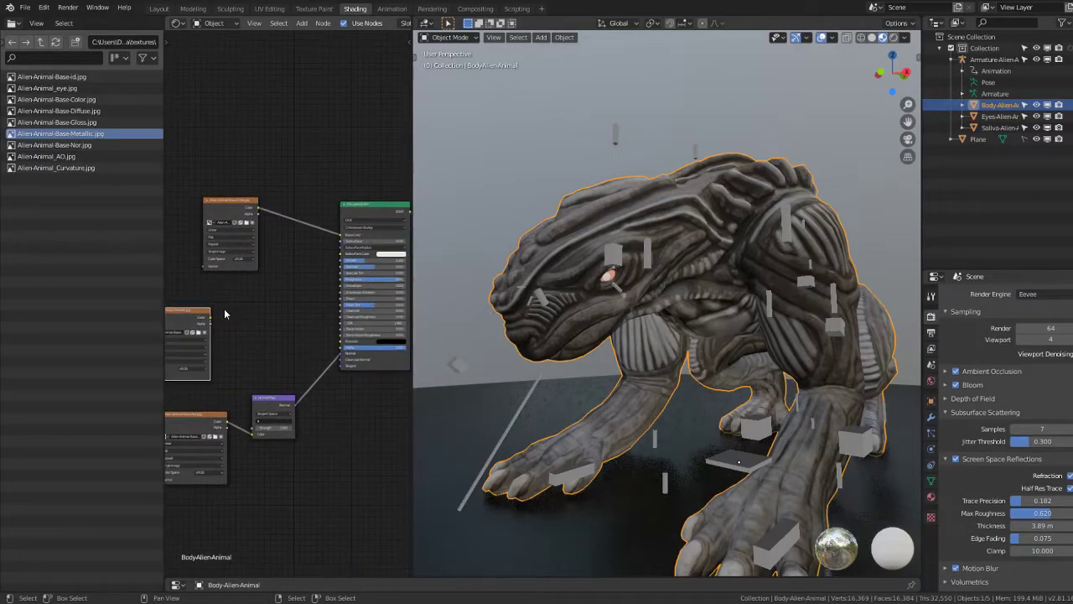
{"action": "left_click_drag", "start_coordinate": [213, 320], "coordinate": [245, 294]}
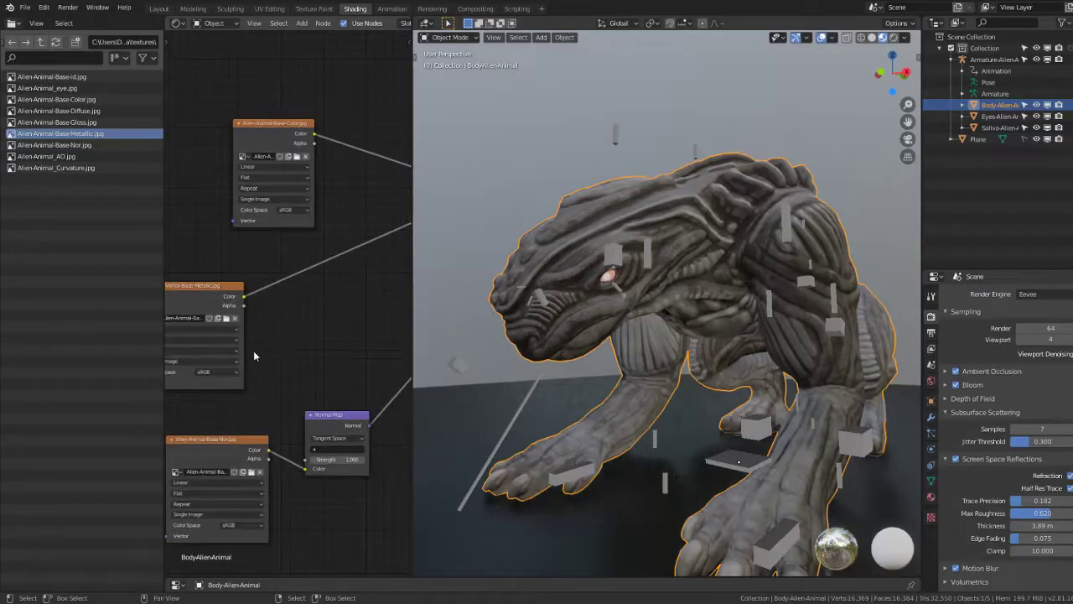
Step: Set the Metallic and normal images to Non-Color, then add the Gloss image as a node
{"action": "middle_click_drag", "start_coordinate": [216, 371], "coordinate": [238, 360]}
{"action": "left_click", "coordinate": [238, 359]}
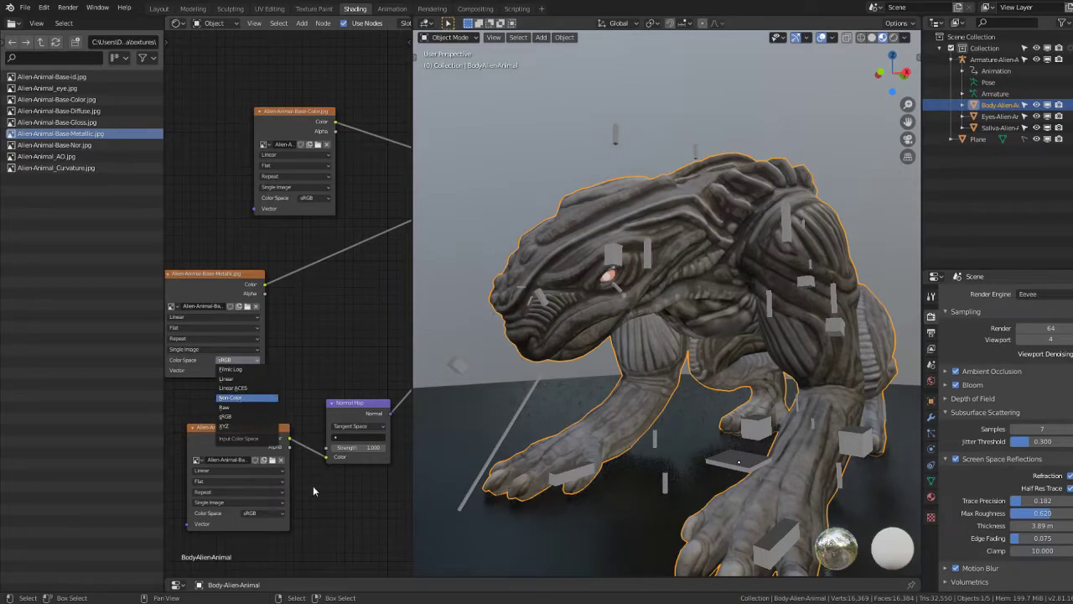
{"action": "key", "text": "Return"}
{"action": "middle_click_drag", "start_coordinate": [324, 507], "coordinate": [329, 480]}
{"action": "left_click", "coordinate": [266, 489]}
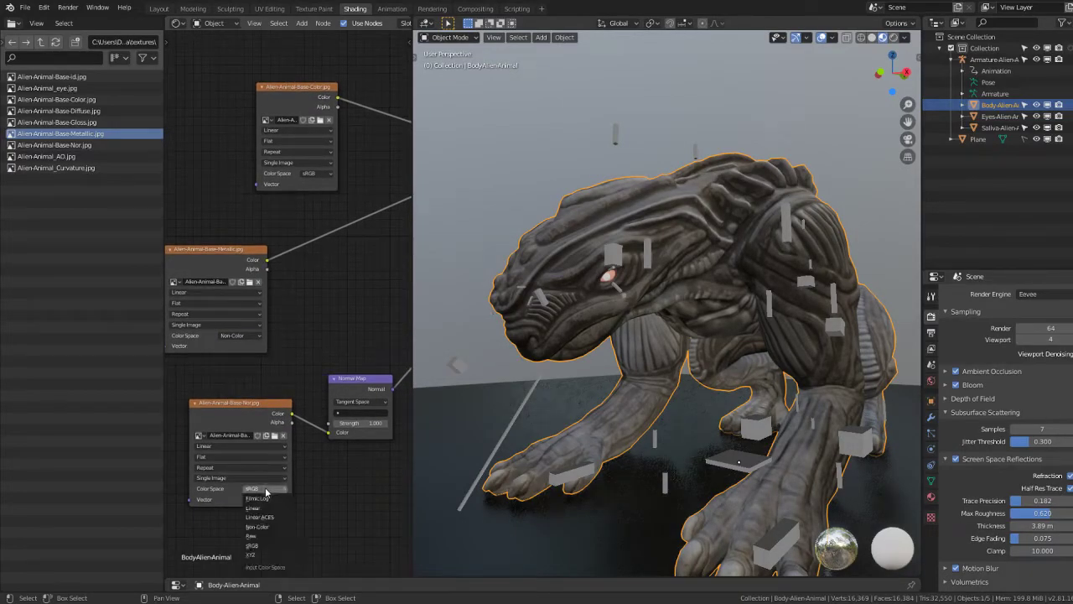
{"action": "key", "text": "Return"}
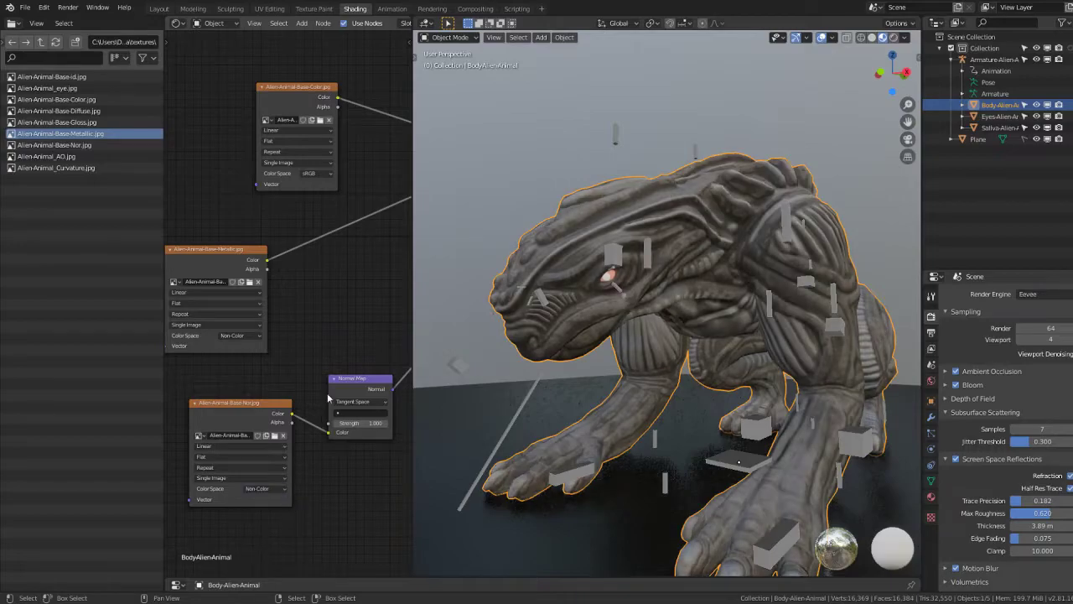
{"action": "scroll", "coordinate": [324, 314], "scroll_direction": "down", "scroll_amount": 1}
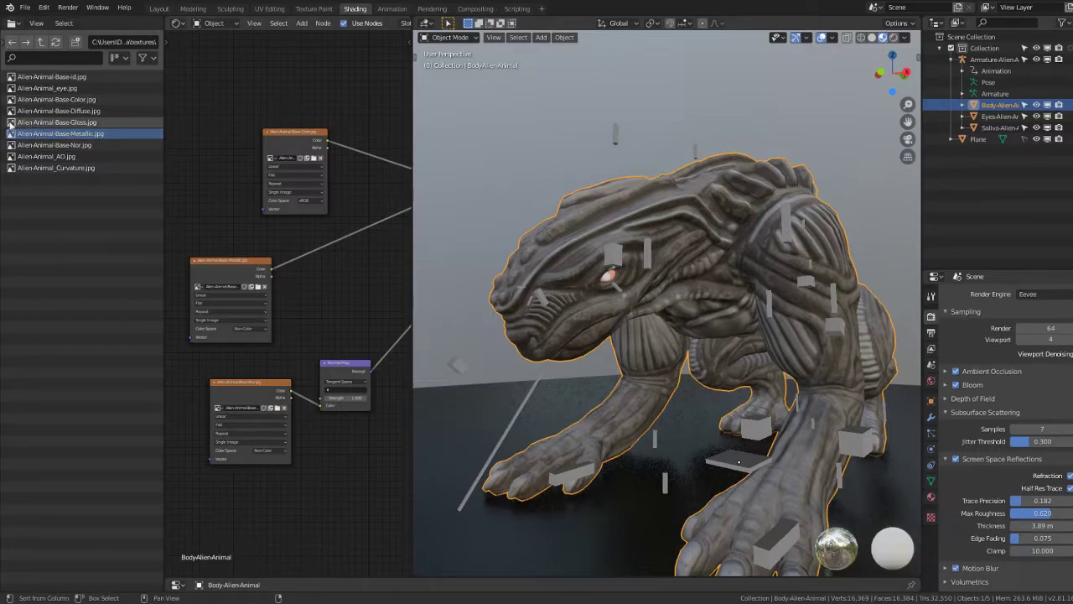
{"action": "left_click_drag", "start_coordinate": [10, 124], "coordinate": [187, 203]}
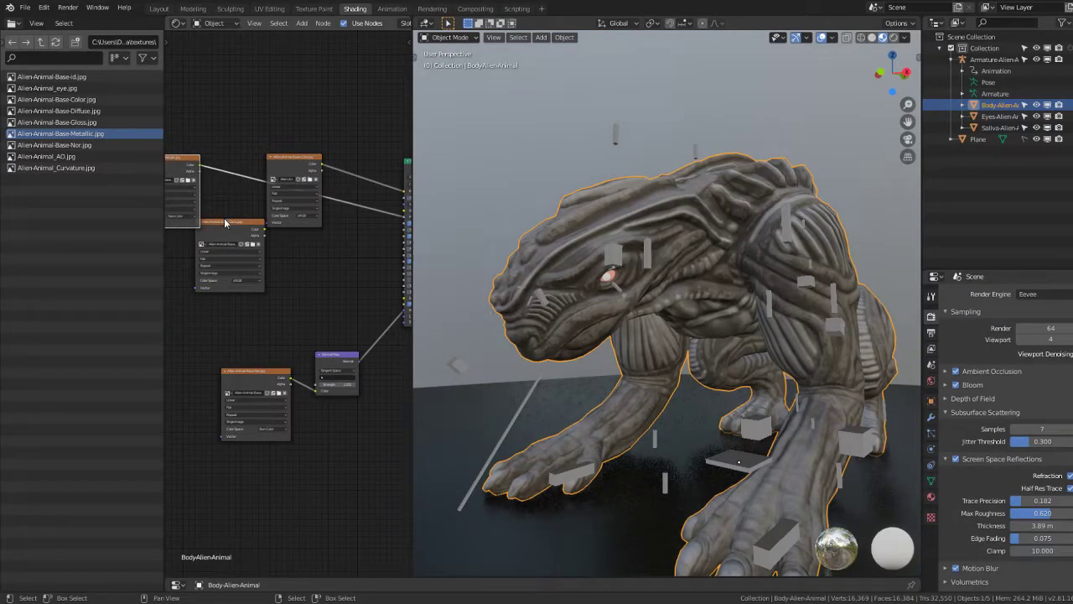
Step: Set the Gloss image texture node's Color Space to Non-Color
{"action": "middle_click_drag", "start_coordinate": [224, 222], "coordinate": [251, 298]}
{"action": "scroll", "coordinate": [252, 297], "scroll_direction": "up", "scroll_amount": 2}
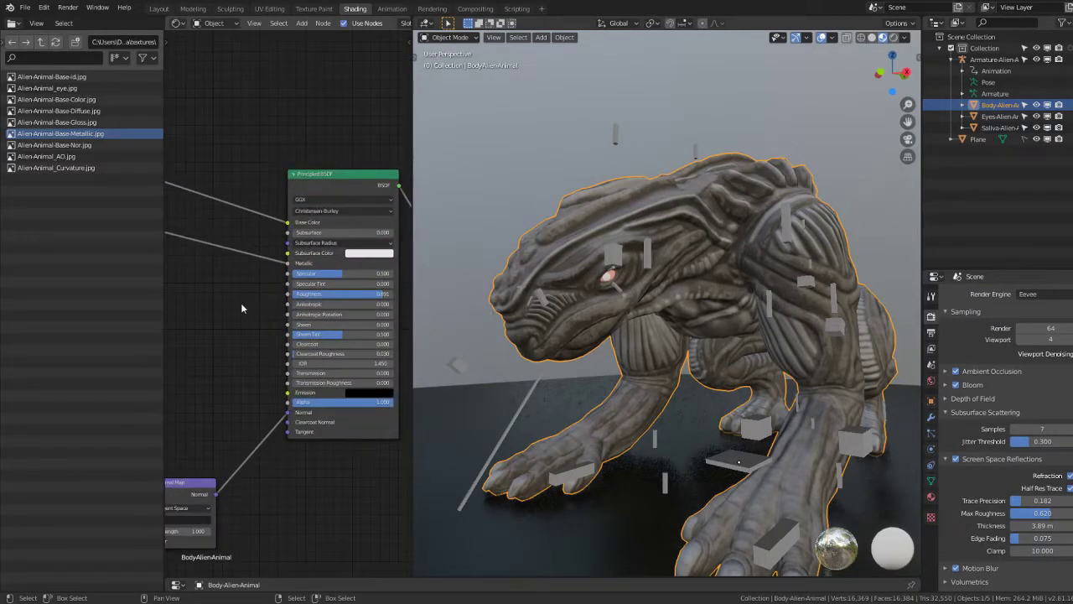
{"action": "scroll", "coordinate": [240, 302], "scroll_direction": "down", "scroll_amount": 3}
{"action": "mouse_move", "coordinate": [239, 299]}
{"action": "middle_mouse_down"}
{"action": "mouse_move", "coordinate": [263, 322]}
{"action": "mouse_move", "coordinate": [280, 316]}
{"action": "middle_mouse_up"}
{"action": "left_click", "coordinate": [211, 349]}
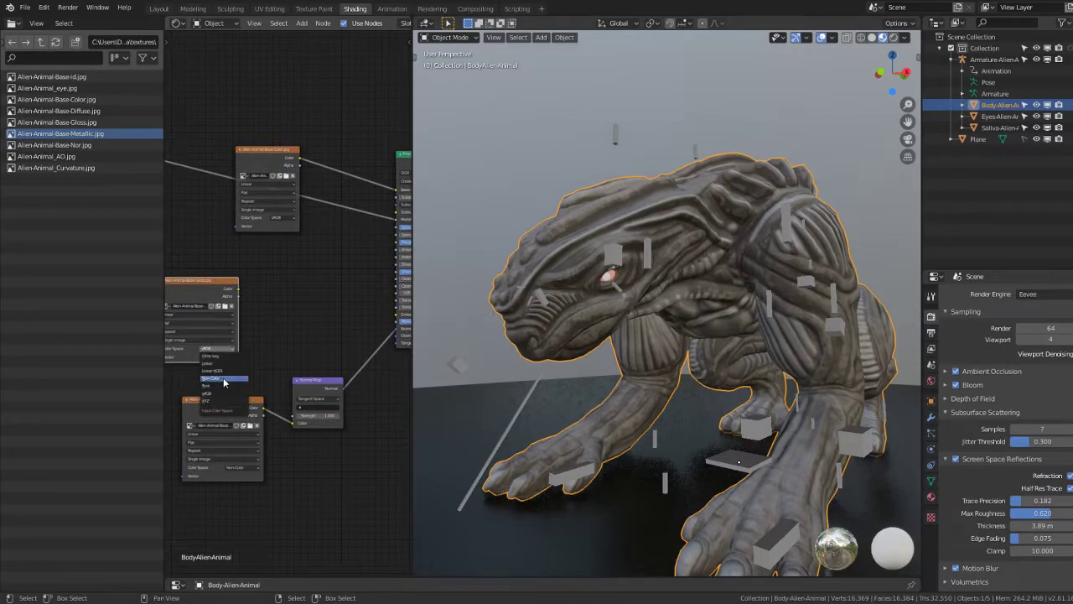
{"action": "left_click", "coordinate": [224, 382]}
{"action": "middle_click_drag", "start_coordinate": [224, 381], "coordinate": [205, 400]}
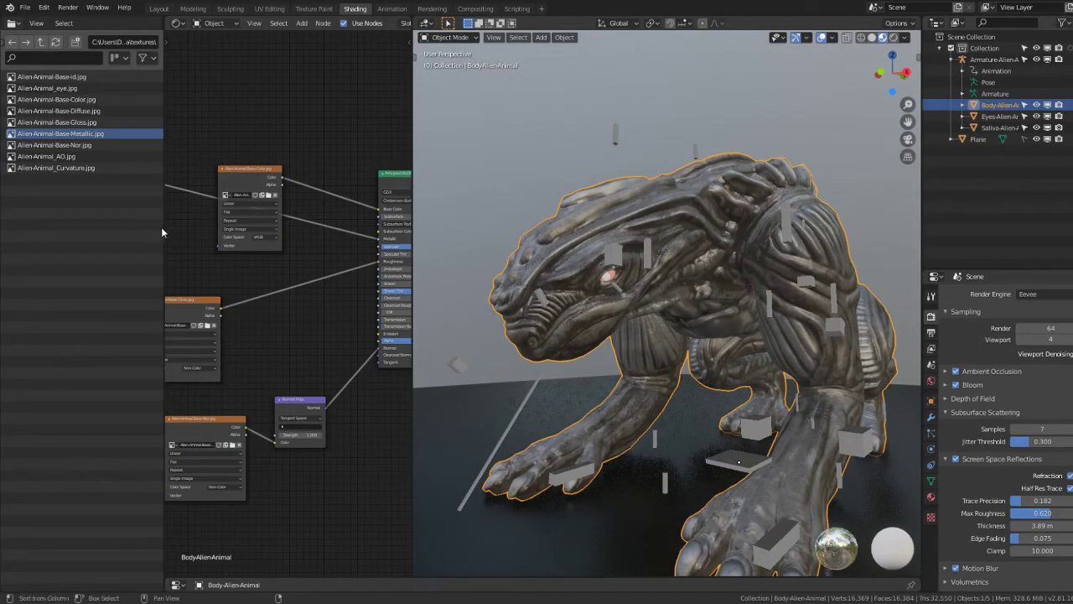
Step: Narrow the file browser to enlarge the node editor and frame all the material nodes
{"action": "left_click_drag", "start_coordinate": [161, 227], "coordinate": [88, 232]}
{"action": "scroll", "coordinate": [774, 251], "scroll_direction": "up", "scroll_amount": 5}
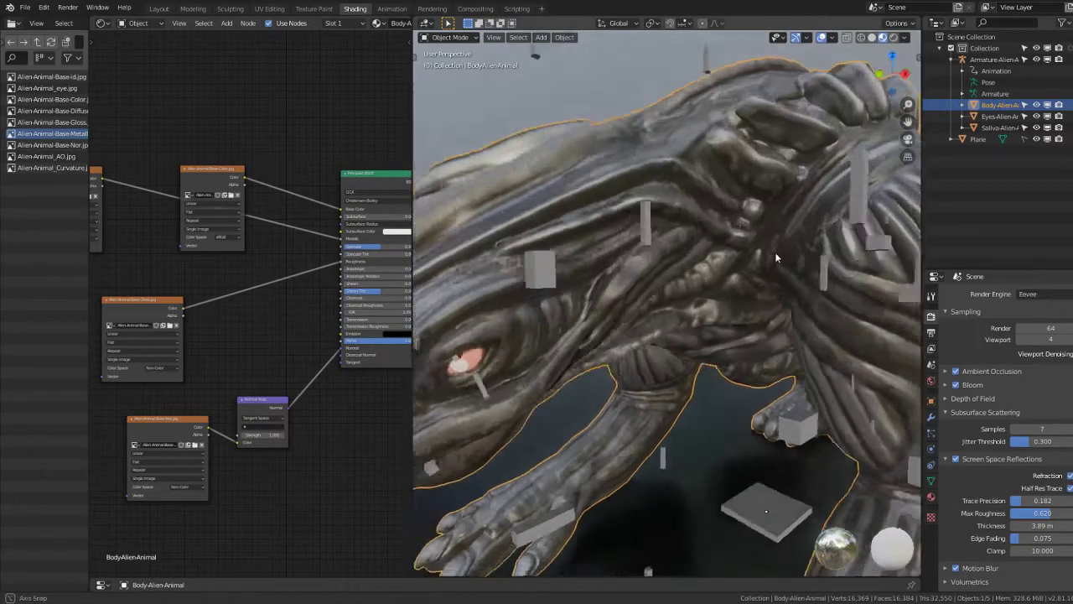
{"action": "mouse_move", "coordinate": [775, 251]}
{"action": "middle_mouse_down"}
{"action": "mouse_move", "coordinate": [679, 243]}
{"action": "mouse_move", "coordinate": [513, 286]}
{"action": "middle_mouse_up"}
{"action": "key", "text": "Home"}
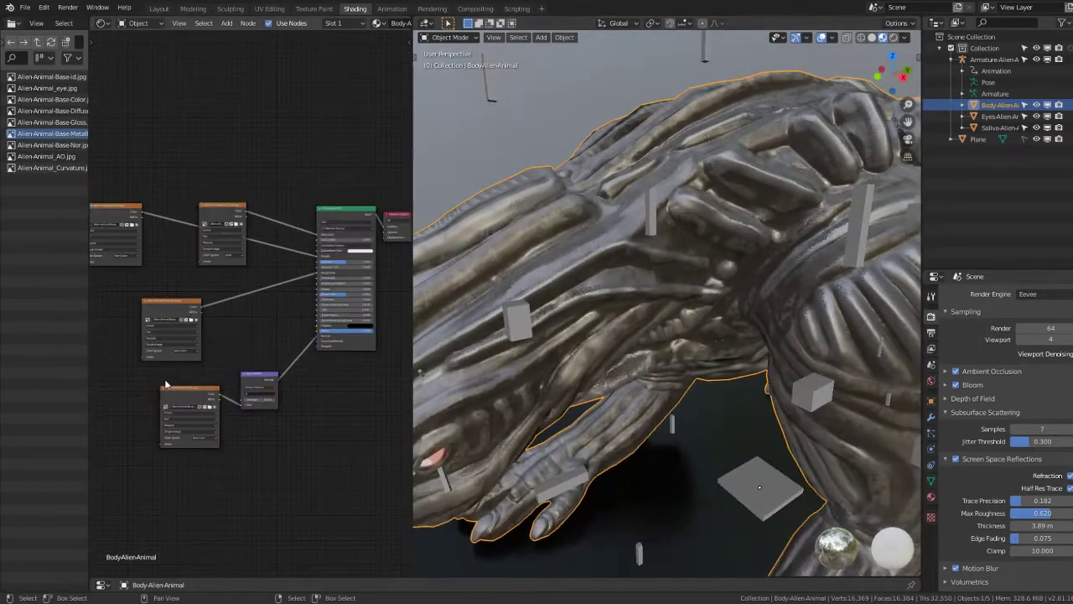
{"action": "scroll", "coordinate": [737, 223], "scroll_direction": "down", "scroll_amount": 5}
{"action": "scroll", "coordinate": [196, 330], "scroll_direction": "up", "scroll_amount": 3}
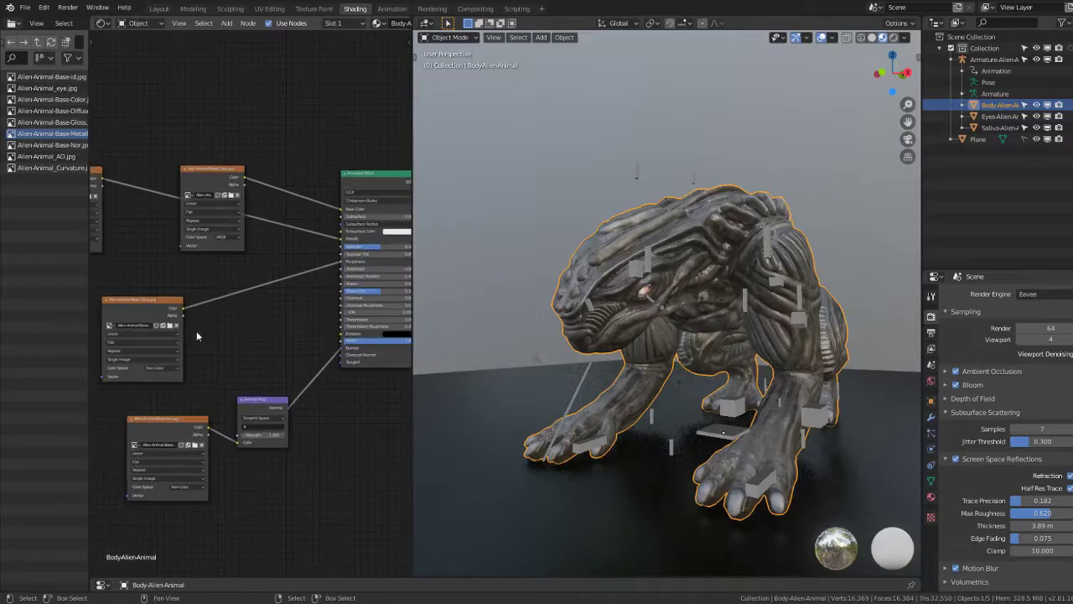
{"action": "mouse_move", "coordinate": [197, 330]}
{"action": "middle_mouse_down"}
{"action": "mouse_move", "coordinate": [362, 265]}
{"action": "mouse_move", "coordinate": [234, 336]}
{"action": "middle_mouse_up"}
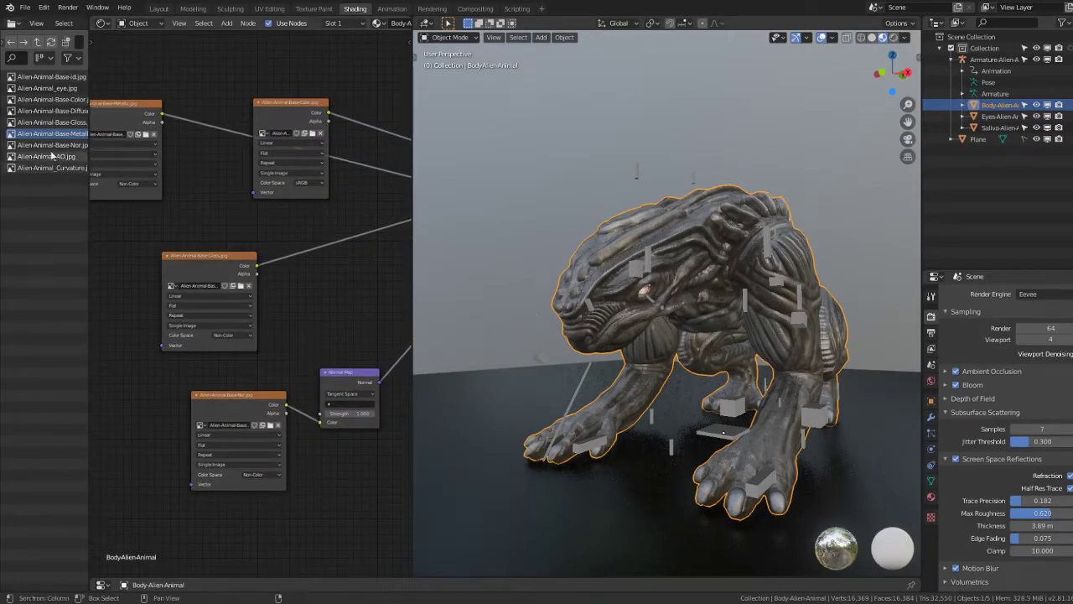
{"action": "middle_click_drag", "start_coordinate": [344, 282], "coordinate": [298, 294]}
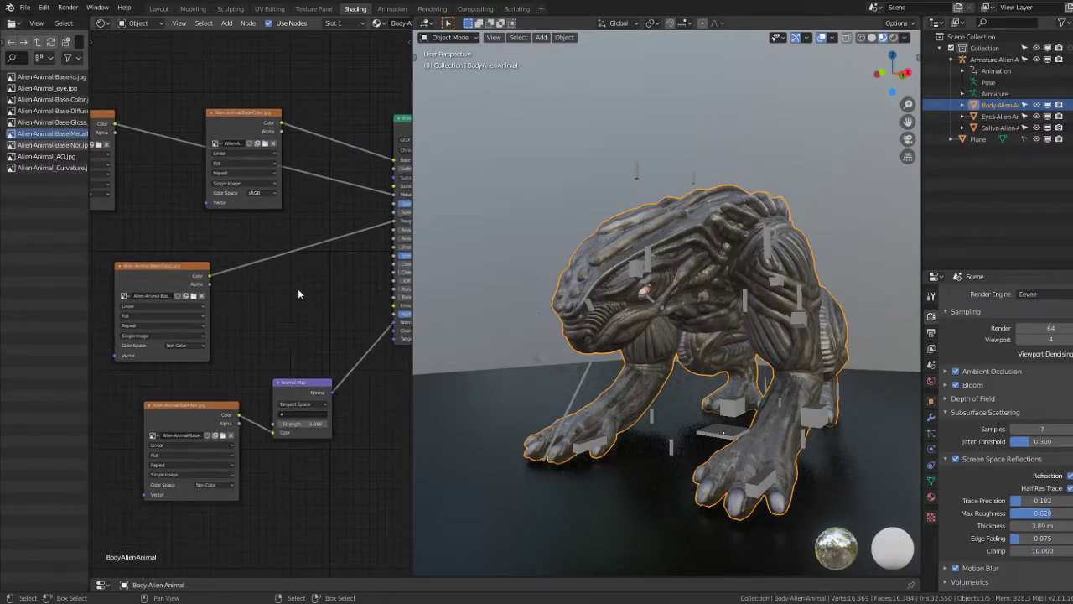
{"action": "key", "text": "shift+a"}
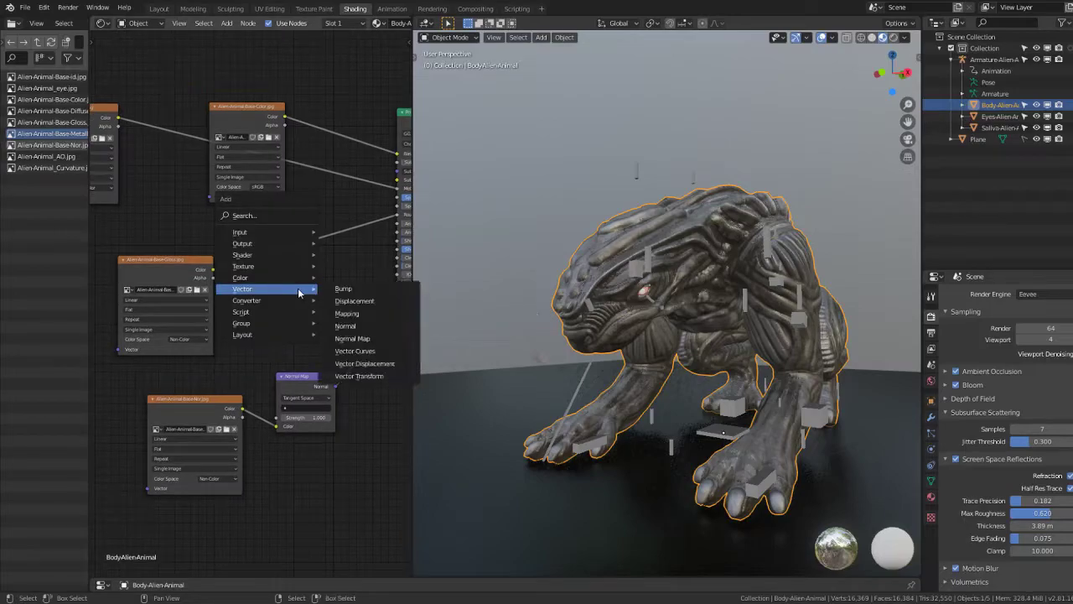
{"action": "mouse_move", "coordinate": [241, 278]}
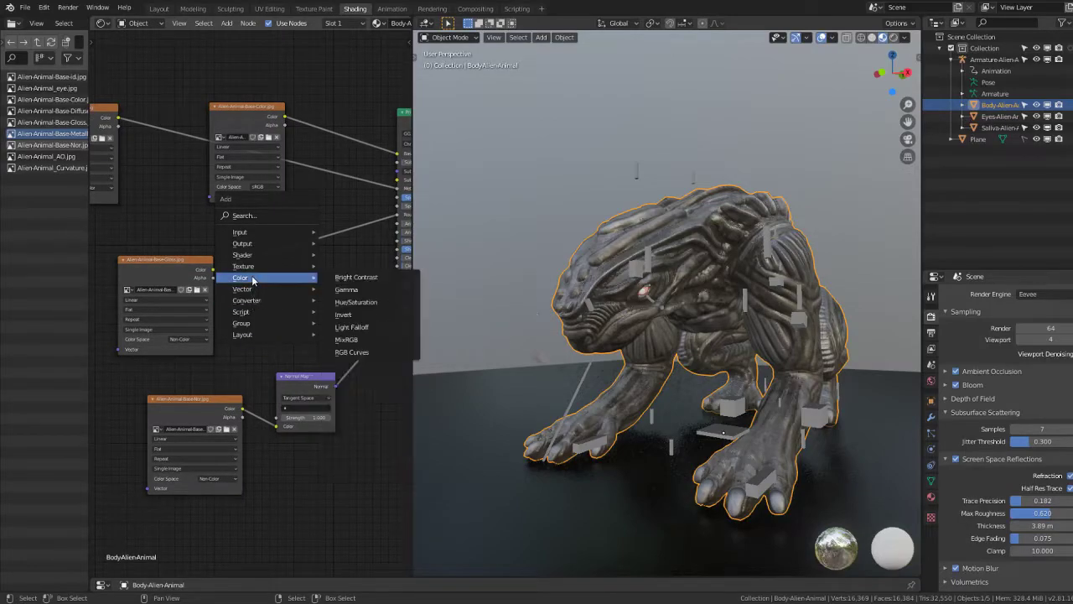
Step: Insert an Invert node between the Gloss texture and shader, with Fac around 0.64
{"action": "left_click", "coordinate": [372, 332]}
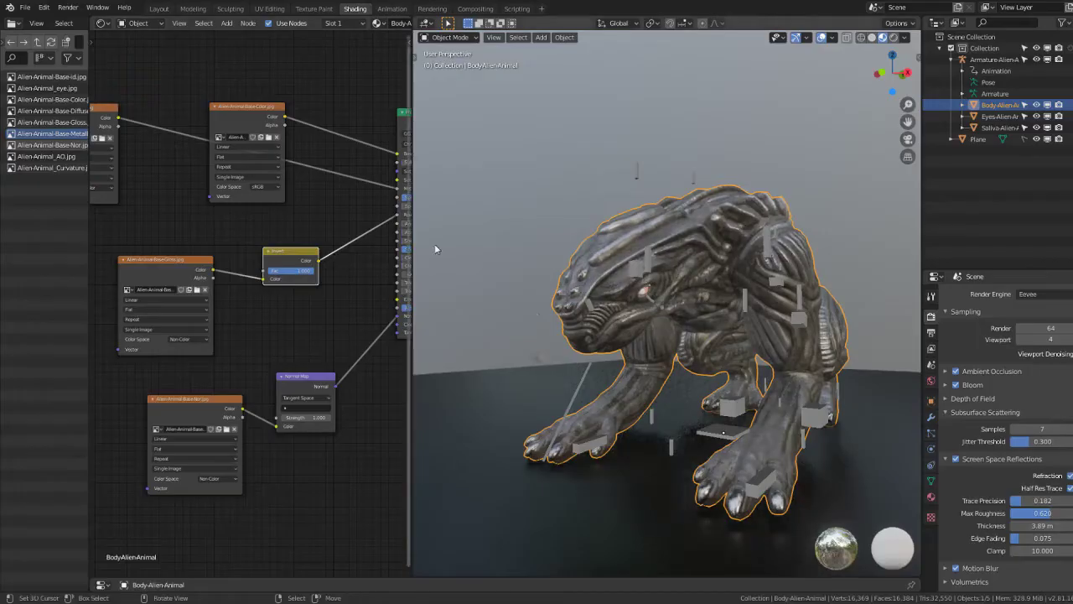
{"action": "left_click_drag", "start_coordinate": [311, 274], "coordinate": [277, 270]}
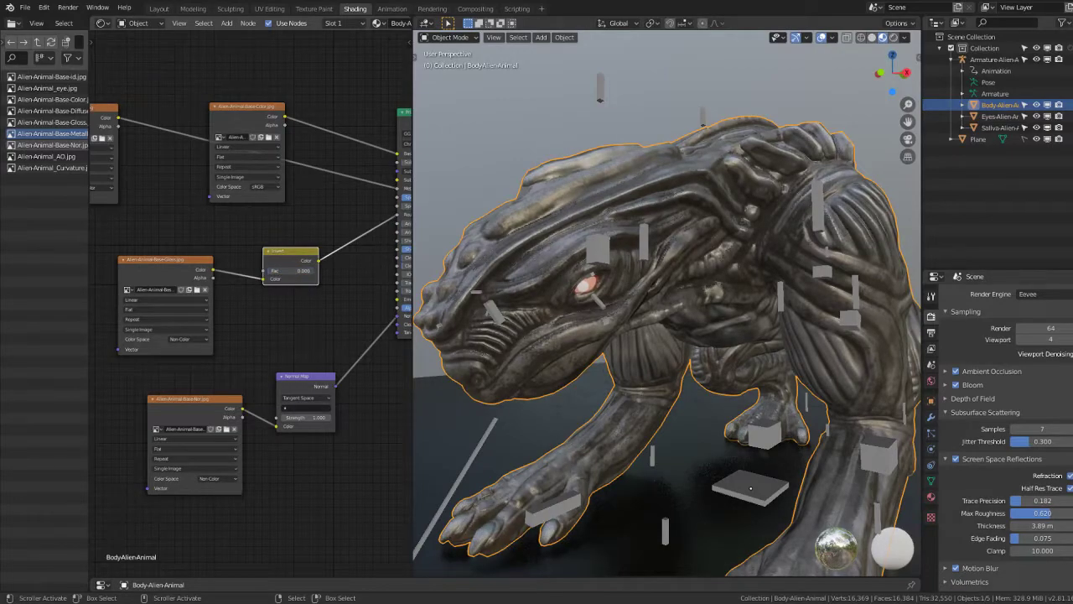
{"action": "scroll", "coordinate": [606, 204], "scroll_direction": "up", "scroll_amount": 3}
{"action": "scroll", "coordinate": [644, 209], "scroll_direction": "up", "scroll_amount": 4}
{"action": "scroll", "coordinate": [622, 194], "scroll_direction": "down", "scroll_amount": 4}
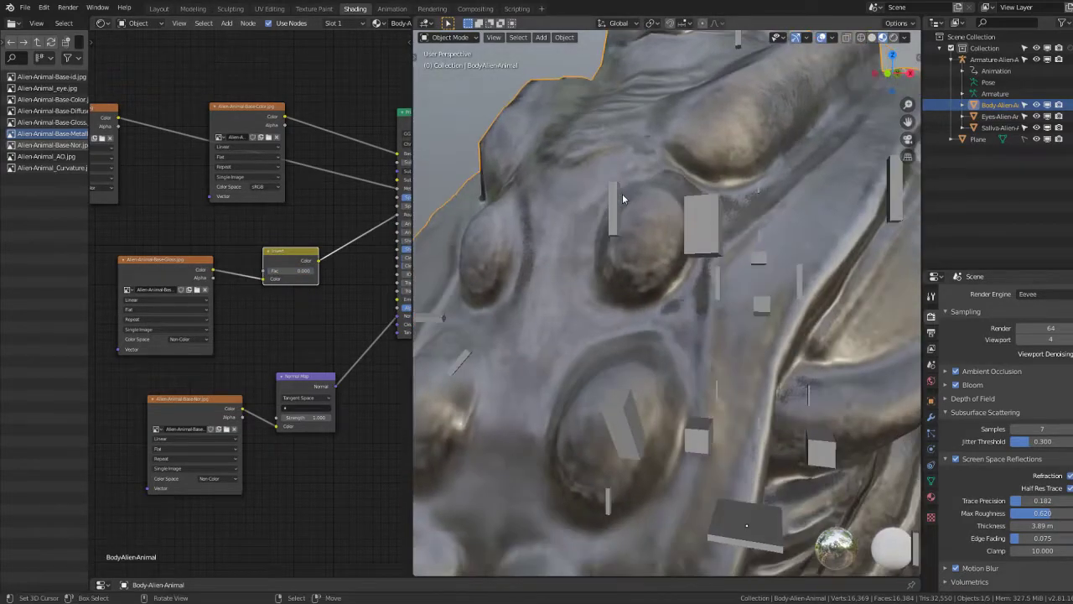
{"action": "scroll", "coordinate": [622, 194], "scroll_direction": "down", "scroll_amount": 3}
{"action": "mouse_move", "coordinate": [277, 270]}
{"action": "left_mouse_down"}
{"action": "mouse_move", "coordinate": [311, 270]}
{"action": "mouse_move", "coordinate": [277, 270]}
{"action": "mouse_move", "coordinate": [312, 270]}
{"action": "mouse_move", "coordinate": [300, 270]}
{"action": "left_mouse_up"}
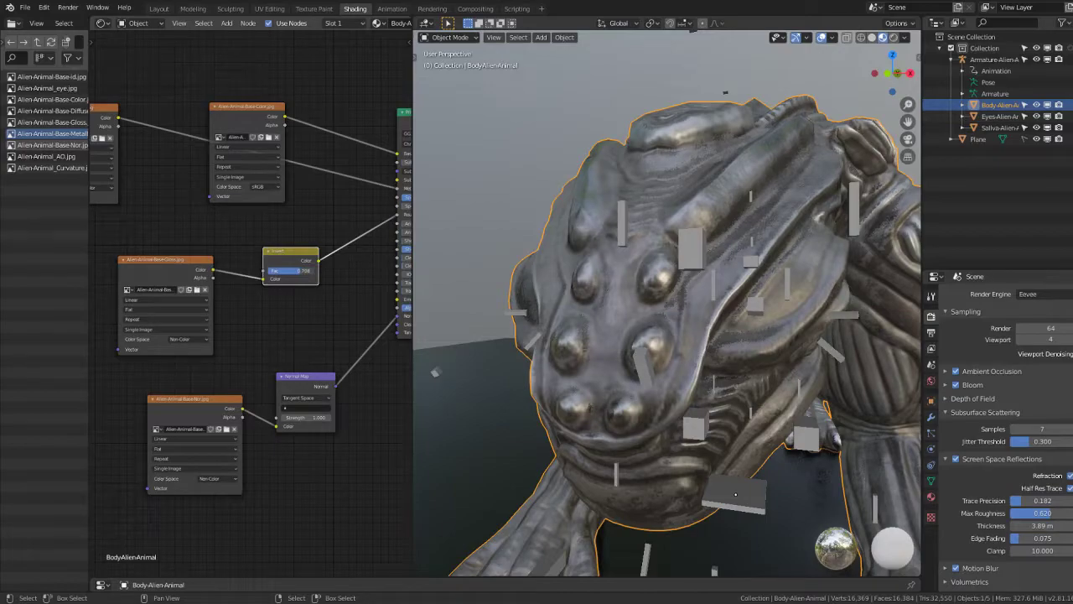
{"action": "scroll", "coordinate": [707, 252], "scroll_direction": "down", "scroll_amount": 3}
{"action": "scroll", "coordinate": [707, 252], "scroll_direction": "down", "scroll_amount": 2}
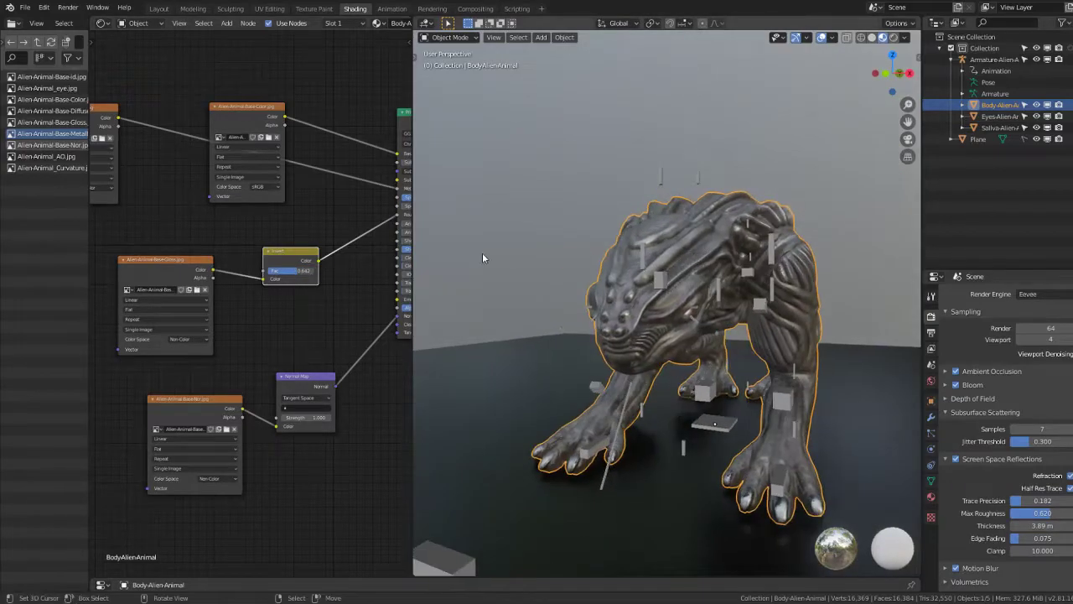
{"action": "scroll", "coordinate": [332, 280], "scroll_direction": "down", "scroll_amount": 2}
{"action": "scroll", "coordinate": [386, 178], "scroll_direction": "down", "scroll_amount": 1}
Step: Duplicate the Material Output and connect the Invert result to it as the active preview
{"action": "key", "text": "shift+d"}
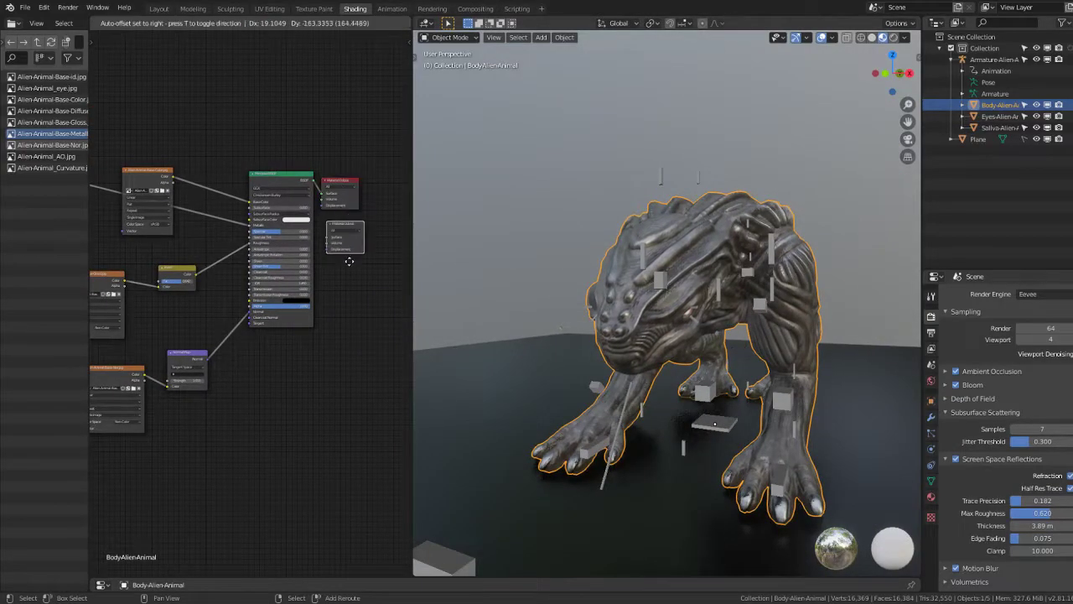
{"action": "left_click", "coordinate": [325, 328]}
{"action": "left_click_drag", "start_coordinate": [190, 283], "coordinate": [222, 283]}
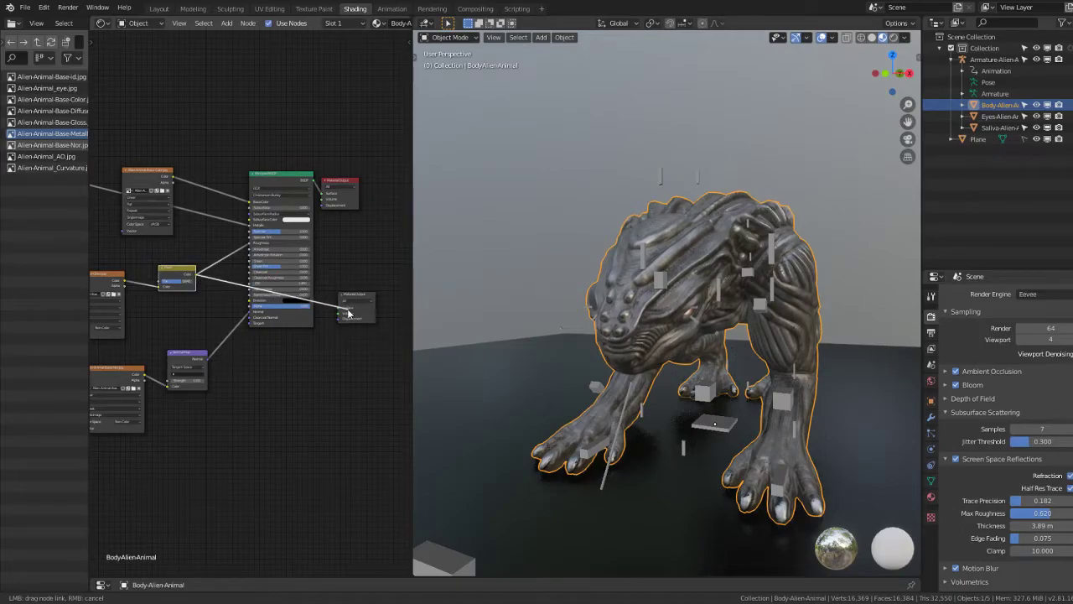
{"action": "left_click_drag", "start_coordinate": [348, 313], "coordinate": [344, 307]}
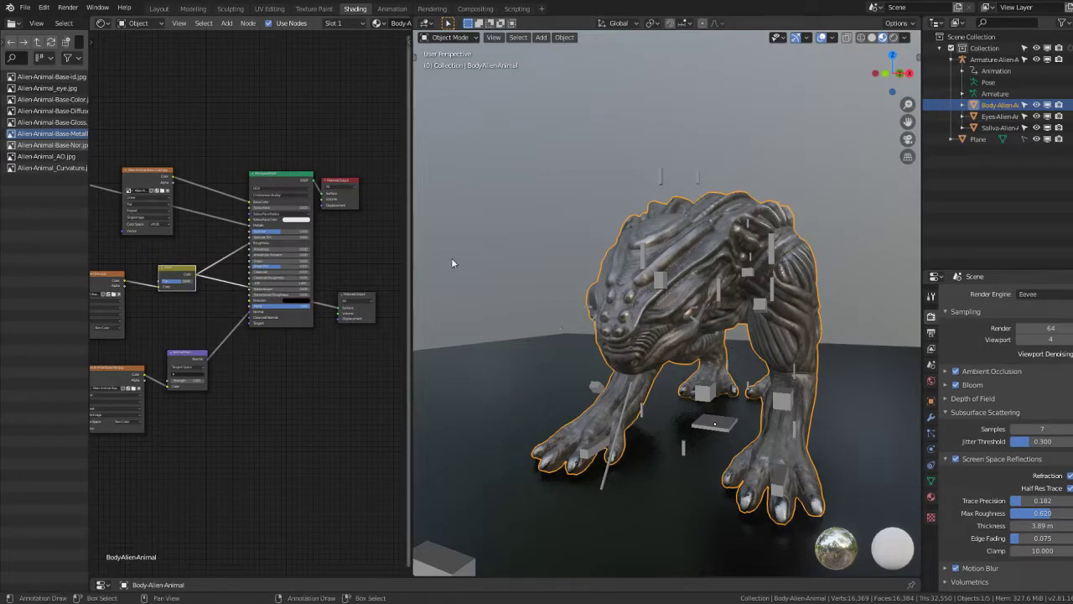
{"action": "left_click", "coordinate": [374, 294]}
{"action": "scroll", "coordinate": [774, 199], "scroll_direction": "up", "scroll_amount": 5}
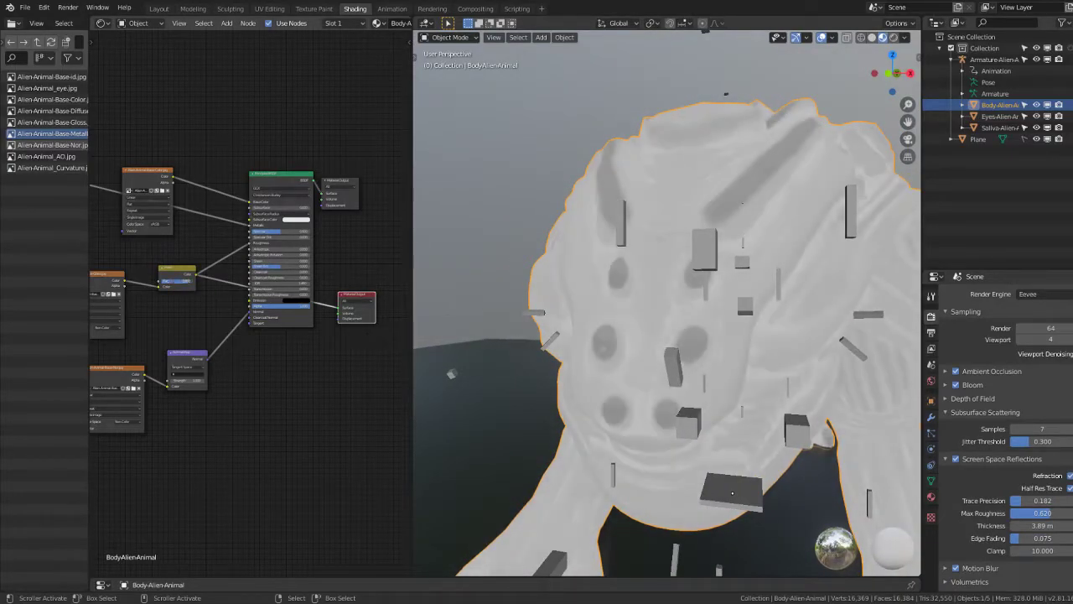
Step: Hide the armature's bones and reselect the alien body mesh
{"action": "left_click", "coordinate": [619, 219]}
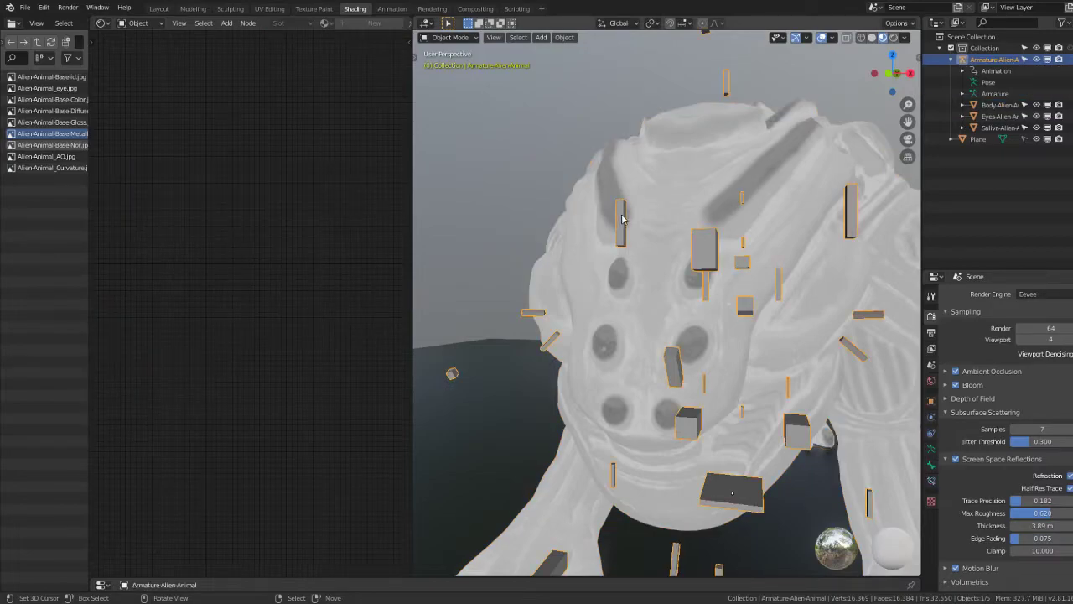
{"action": "key", "text": "h"}
{"action": "scroll", "coordinate": [736, 209], "scroll_direction": "down", "scroll_amount": 5}
{"action": "left_click", "coordinate": [733, 226]}
Step: Move the Gloss texture and Invert nodes further left in the node graph
{"action": "middle_click_drag", "start_coordinate": [178, 410], "coordinate": [211, 417]}
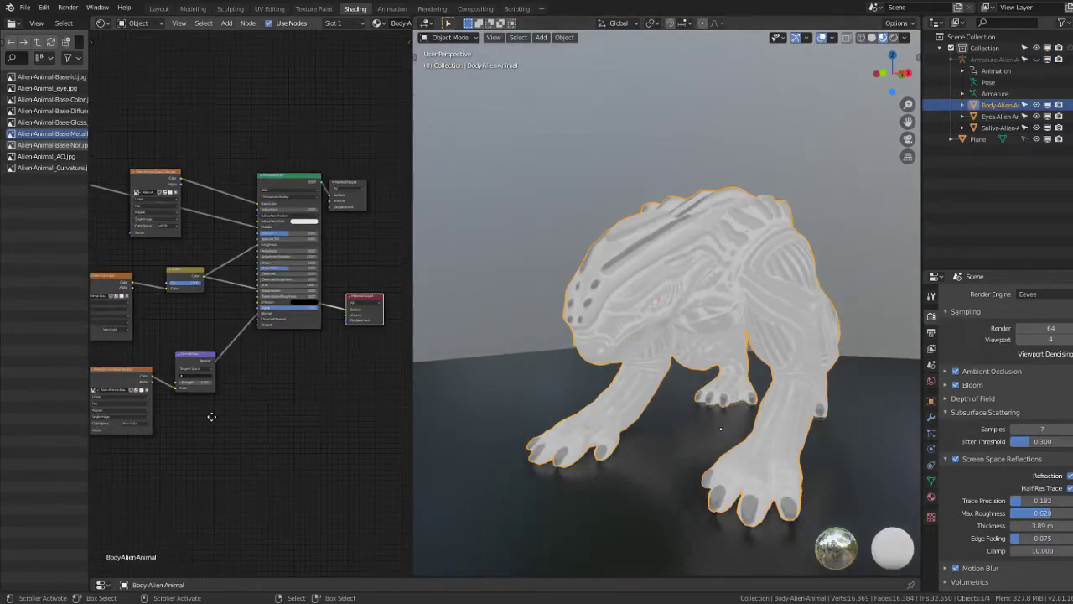
{"action": "scroll", "coordinate": [211, 417], "scroll_direction": "up", "scroll_amount": 3}
{"action": "middle_click_drag", "start_coordinate": [136, 289], "coordinate": [287, 289]}
{"action": "left_click_drag", "start_coordinate": [287, 289], "coordinate": [196, 300]}
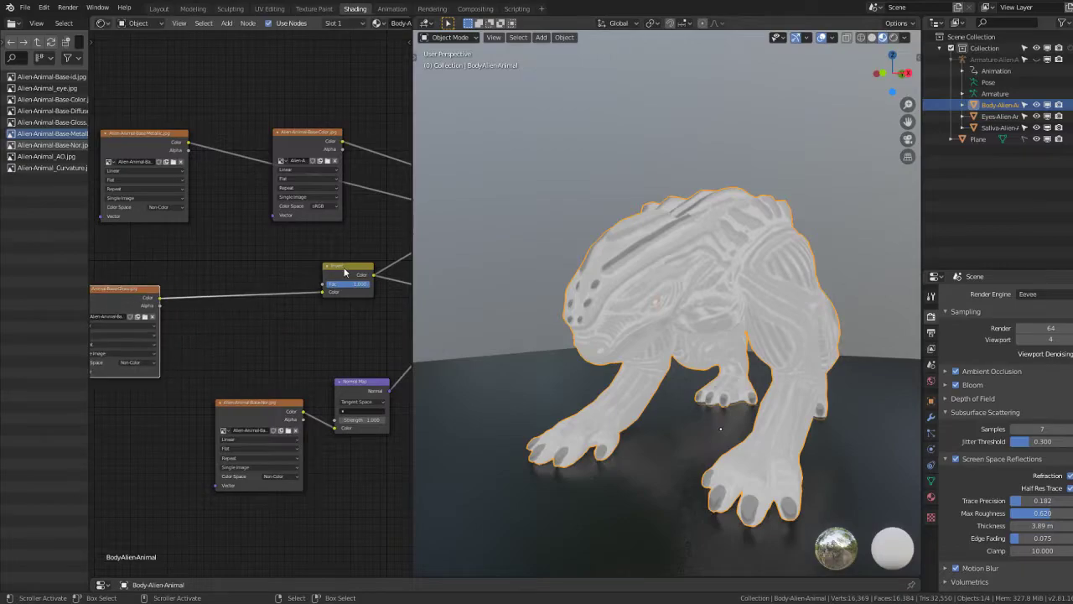
{"action": "left_click_drag", "start_coordinate": [344, 272], "coordinate": [225, 292]}
{"action": "key", "text": "shift+a"}
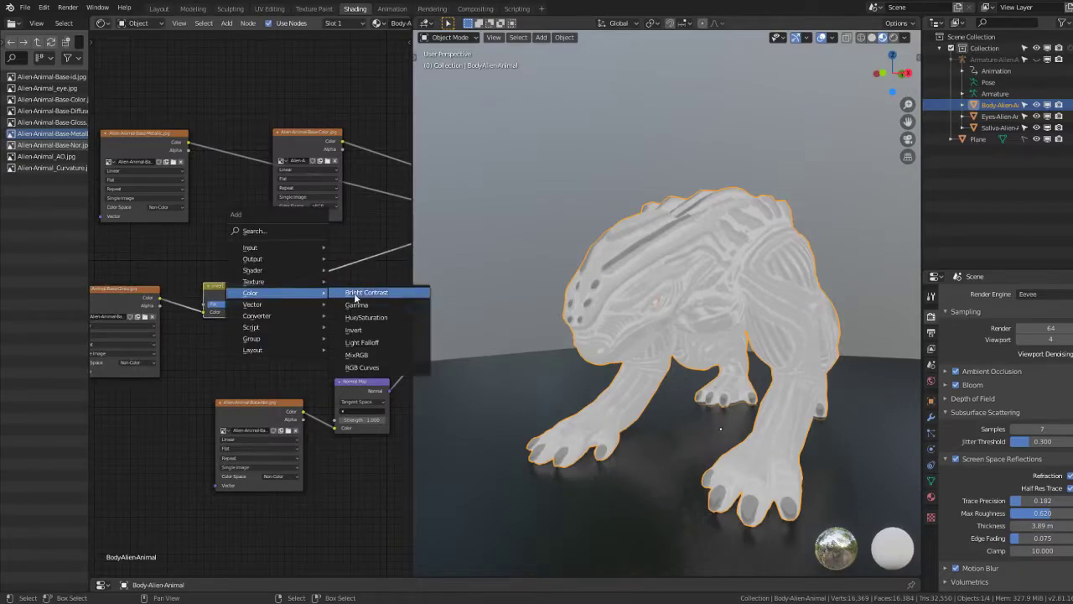
Step: Add a Bright/Contrast node after Invert (Contrast 2.100, Bright -0.500) and link it to Roughness
{"action": "left_click", "coordinate": [355, 293]}
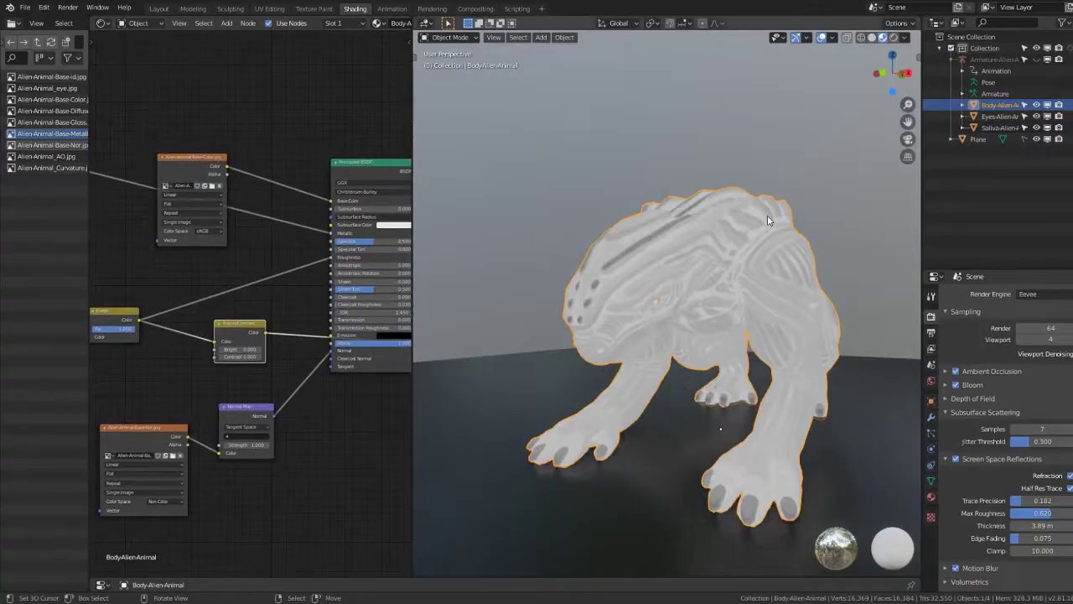
{"action": "scroll", "coordinate": [768, 219], "scroll_direction": "up", "scroll_amount": 1}
{"action": "scroll", "coordinate": [251, 368], "scroll_direction": "up", "scroll_amount": 1}
{"action": "mouse_move", "coordinate": [239, 371]}
{"action": "left_mouse_down"}
{"action": "mouse_move", "coordinate": [277, 371]}
{"action": "mouse_move", "coordinate": [214, 362]}
{"action": "left_mouse_up"}
{"action": "middle_click_drag", "start_coordinate": [262, 359], "coordinate": [231, 376]}
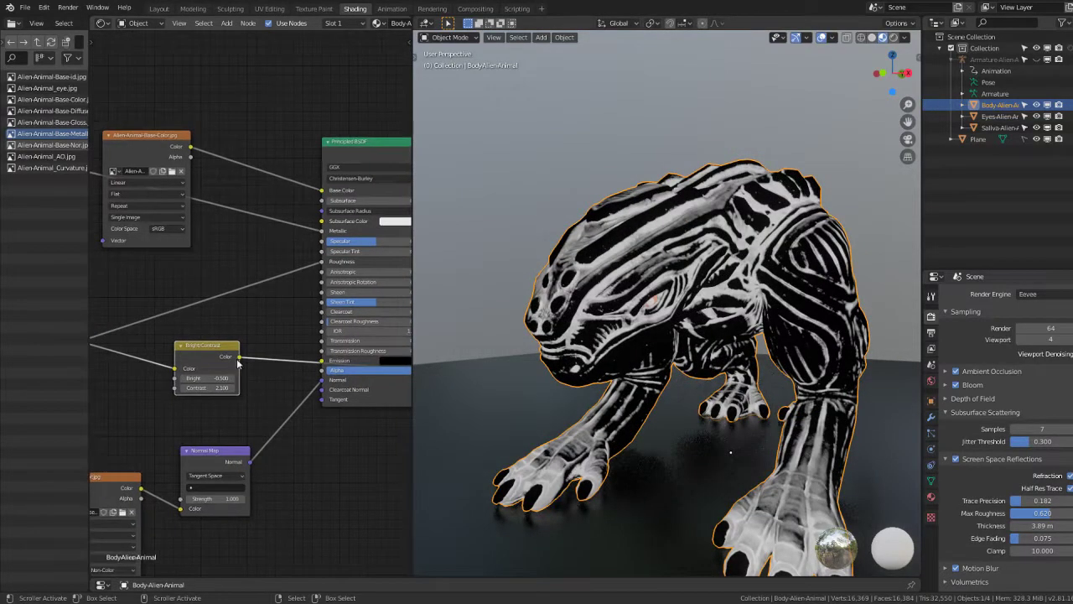
{"action": "mouse_move", "coordinate": [238, 356]}
{"action": "left_mouse_down"}
{"action": "mouse_move", "coordinate": [322, 263]}
{"action": "mouse_move", "coordinate": [192, 287]}
{"action": "left_mouse_up"}
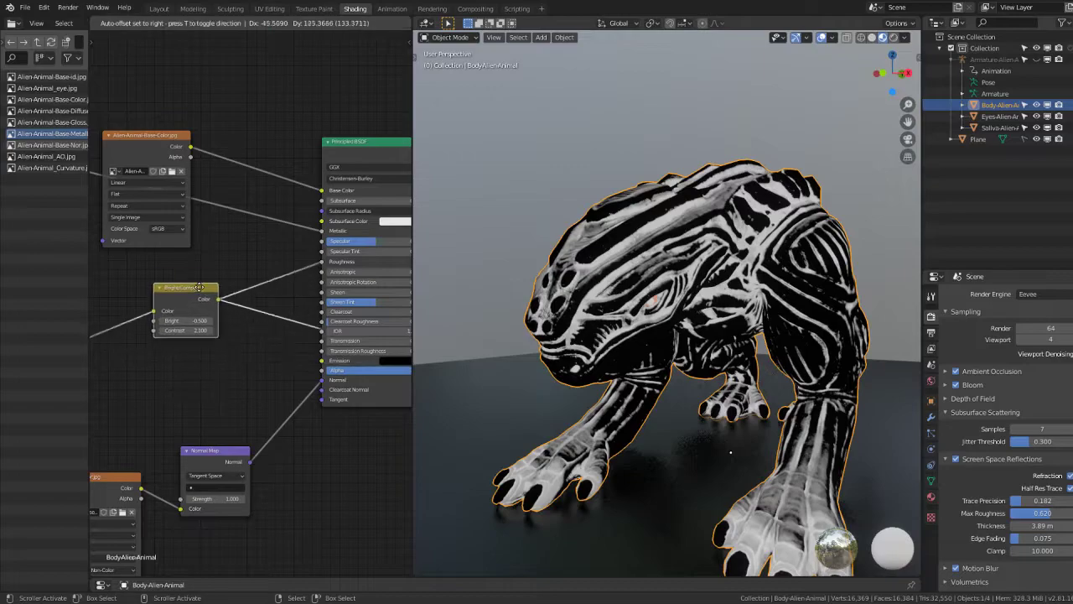
{"action": "middle_click_drag", "start_coordinate": [290, 266], "coordinate": [169, 334]}
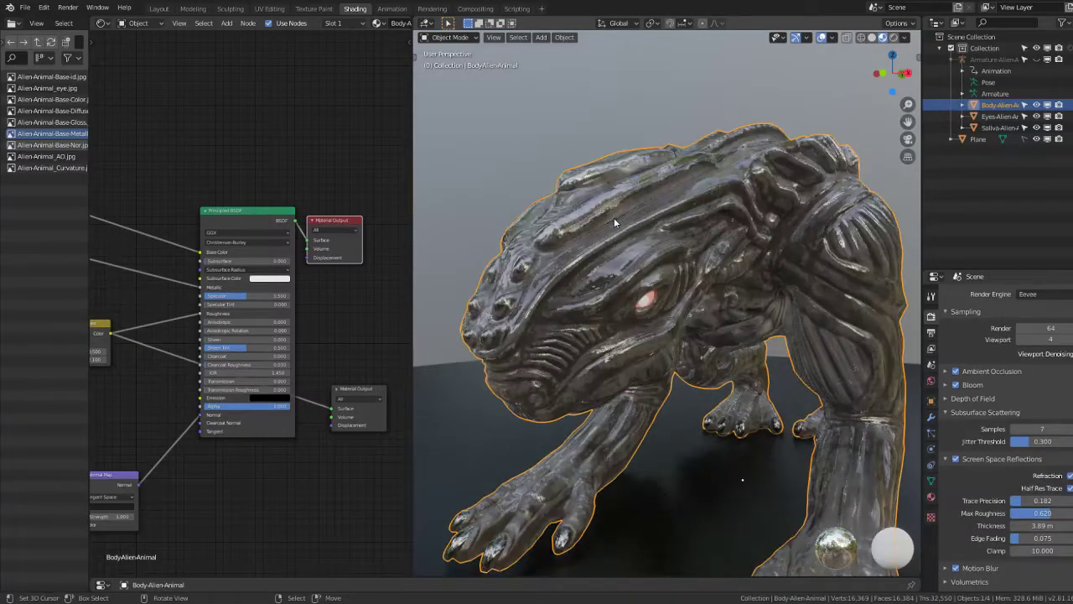
Step: Set the Bright/Contrast node to Contrast 2.100 and Bright 0.450 while inspecting the creature
{"action": "middle_click_drag", "start_coordinate": [610, 224], "coordinate": [625, 232]}
{"action": "scroll", "coordinate": [218, 364], "scroll_direction": "up", "scroll_amount": 2}
{"action": "middle_click_drag", "start_coordinate": [126, 364], "coordinate": [217, 364]}
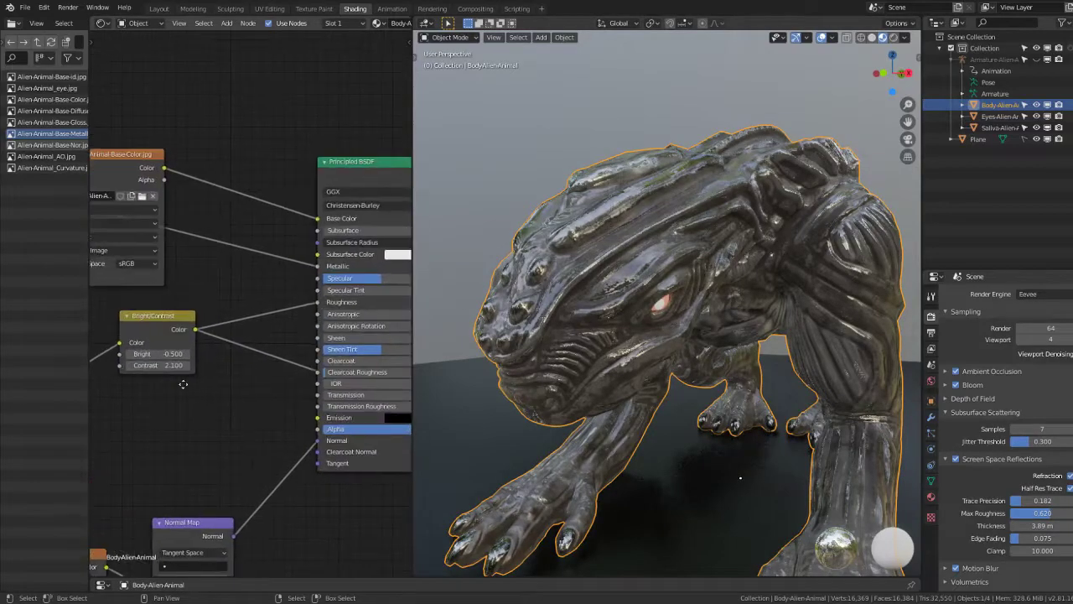
{"action": "mouse_move", "coordinate": [216, 364]}
{"action": "left_mouse_down"}
{"action": "mouse_move", "coordinate": [206, 364]}
{"action": "mouse_move", "coordinate": [226, 363]}
{"action": "mouse_move", "coordinate": [185, 353]}
{"action": "mouse_move", "coordinate": [227, 353]}
{"action": "mouse_move", "coordinate": [193, 353]}
{"action": "mouse_move", "coordinate": [211, 353]}
{"action": "left_mouse_up"}
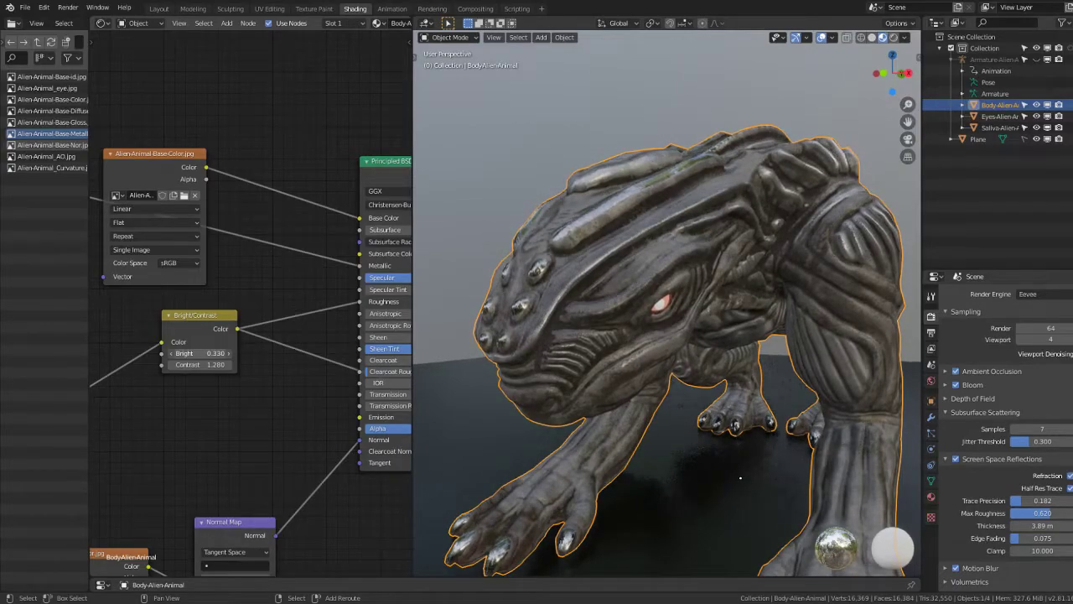
{"action": "mouse_move", "coordinate": [704, 268]}
{"action": "middle_mouse_down"}
{"action": "mouse_move", "coordinate": [646, 246]}
{"action": "mouse_move", "coordinate": [538, 308]}
{"action": "middle_mouse_up"}
{"action": "scroll", "coordinate": [582, 281], "scroll_direction": "up", "scroll_amount": 5}
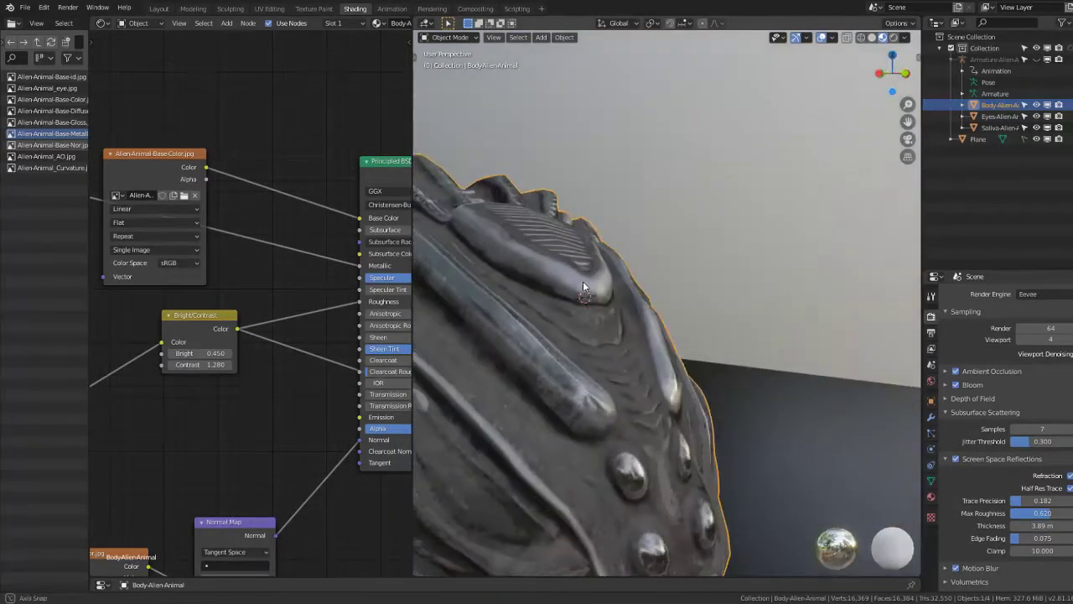
{"action": "mouse_move", "coordinate": [583, 281]}
{"action": "middle_mouse_down"}
{"action": "mouse_move", "coordinate": [620, 280]}
{"action": "mouse_move", "coordinate": [501, 333]}
{"action": "mouse_move", "coordinate": [624, 282]}
{"action": "mouse_move", "coordinate": [603, 324]}
{"action": "mouse_move", "coordinate": [703, 238]}
{"action": "middle_mouse_up"}
{"action": "scroll", "coordinate": [501, 332], "scroll_direction": "down", "scroll_amount": 6}
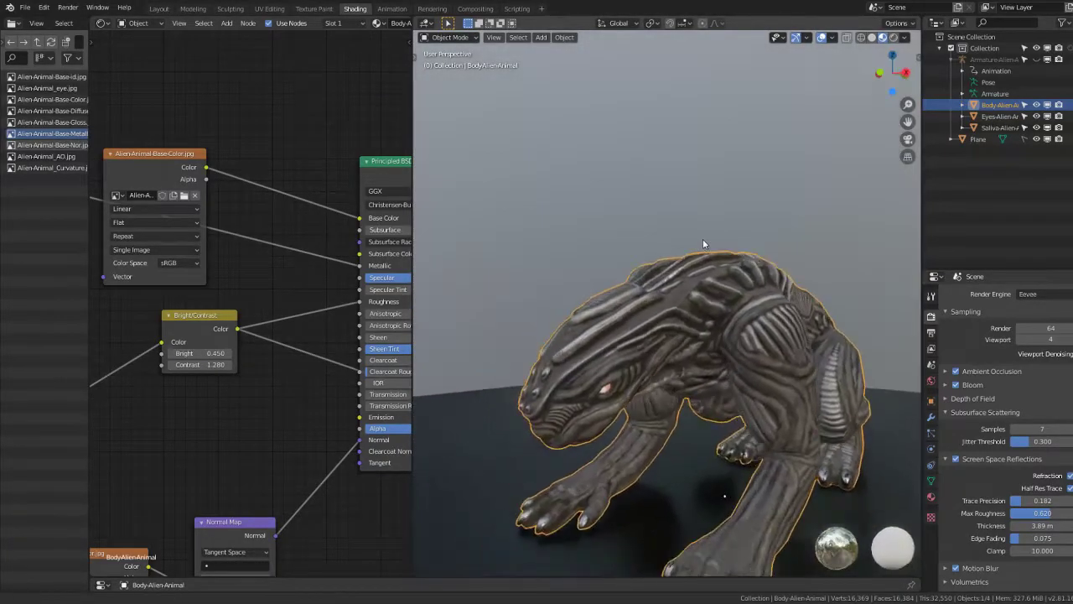
{"action": "scroll", "coordinate": [251, 353], "scroll_direction": "down", "scroll_amount": 2}
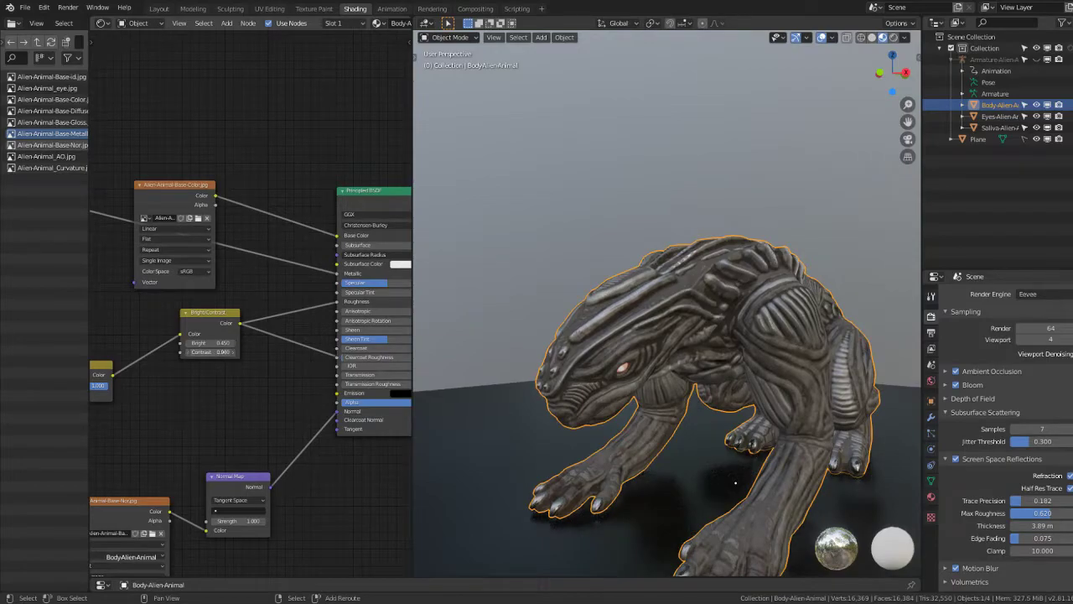
Step: Fine-tune contrast and brightness toward Bright 0.540, Contrast 88.200 for a dark glossy look
{"action": "left_click_drag", "start_coordinate": [220, 351], "coordinate": [197, 351]}
{"action": "mouse_move", "coordinate": [209, 351]}
{"action": "left_mouse_down"}
{"action": "mouse_move", "coordinate": [243, 351]}
{"action": "mouse_move", "coordinate": [220, 351]}
{"action": "left_mouse_up"}
{"action": "scroll", "coordinate": [644, 285], "scroll_direction": "up", "scroll_amount": 5}
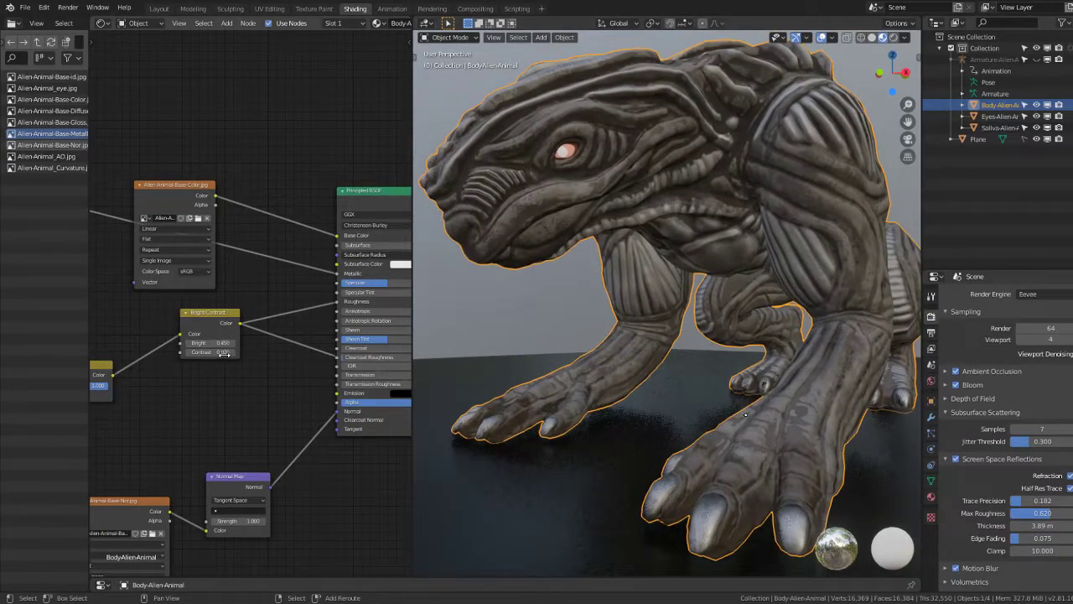
{"action": "left_click_drag", "start_coordinate": [224, 352], "coordinate": [246, 352]}
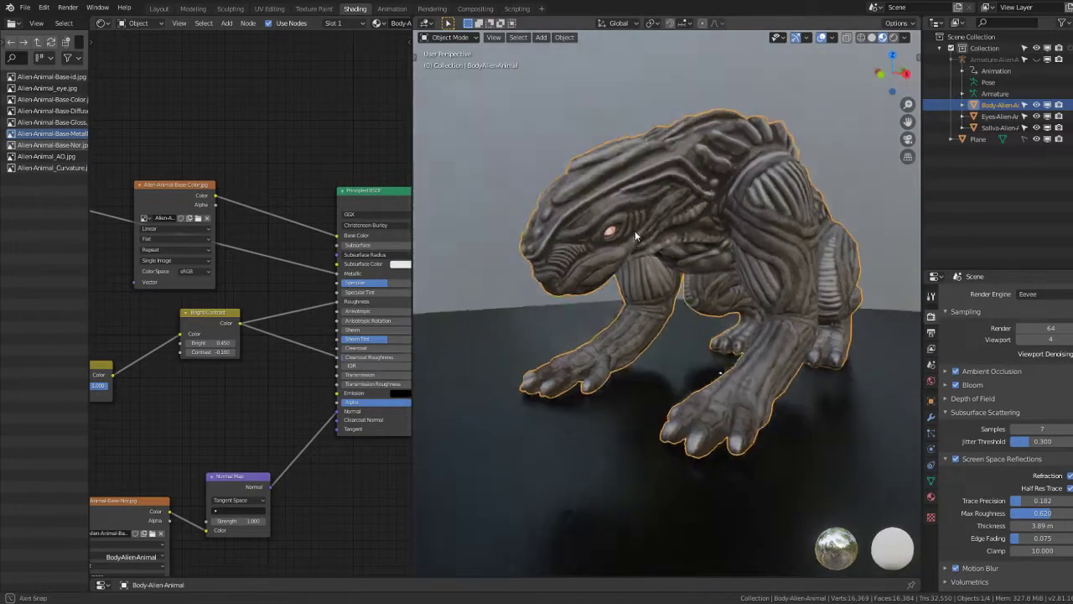
{"action": "mouse_move", "coordinate": [635, 230]}
{"action": "middle_mouse_down"}
{"action": "mouse_move", "coordinate": [645, 342]}
{"action": "mouse_move", "coordinate": [621, 335]}
{"action": "middle_mouse_up"}
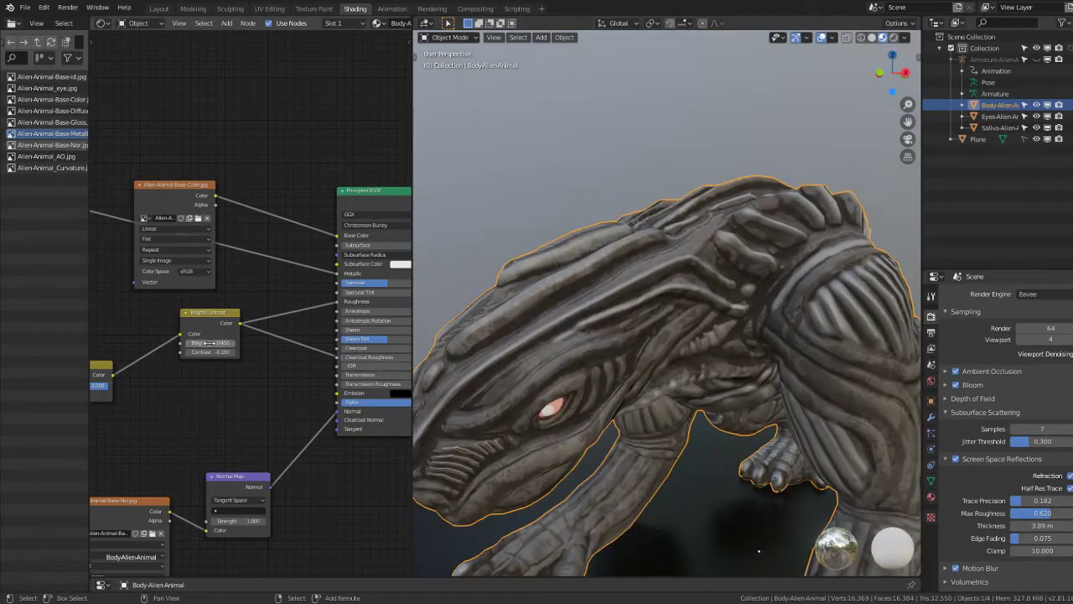
{"action": "mouse_move", "coordinate": [206, 343]}
{"action": "left_mouse_down"}
{"action": "mouse_move", "coordinate": [191, 343]}
{"action": "mouse_move", "coordinate": [226, 352]}
{"action": "left_mouse_up"}
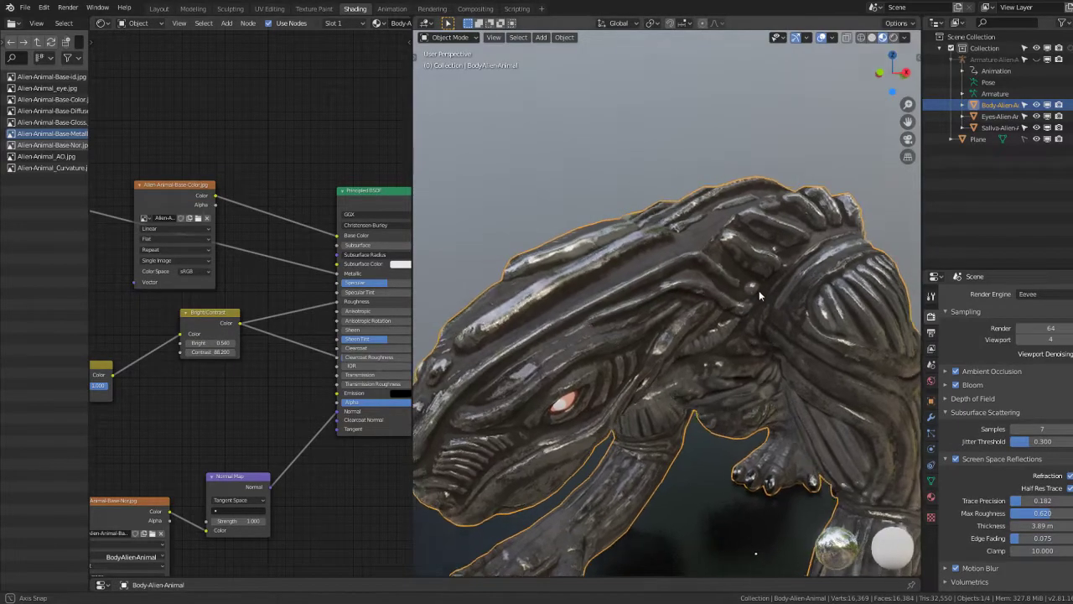
{"action": "middle_click_drag", "start_coordinate": [587, 302], "coordinate": [776, 284]}
{"action": "scroll", "coordinate": [221, 286], "scroll_direction": "down", "scroll_amount": 2}
{"action": "scroll", "coordinate": [335, 324], "scroll_direction": "down", "scroll_amount": 2, "text": "ctrl"}
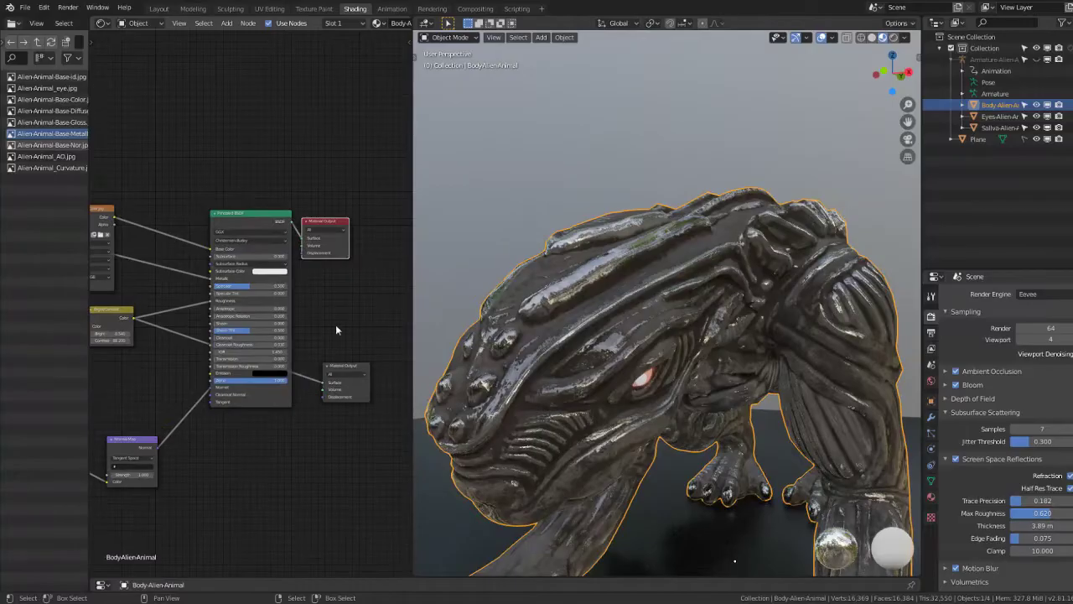
Step: Preview the greyscale mask on the creature with contrast at 100, then return to the full material
{"action": "left_click", "coordinate": [350, 372]}
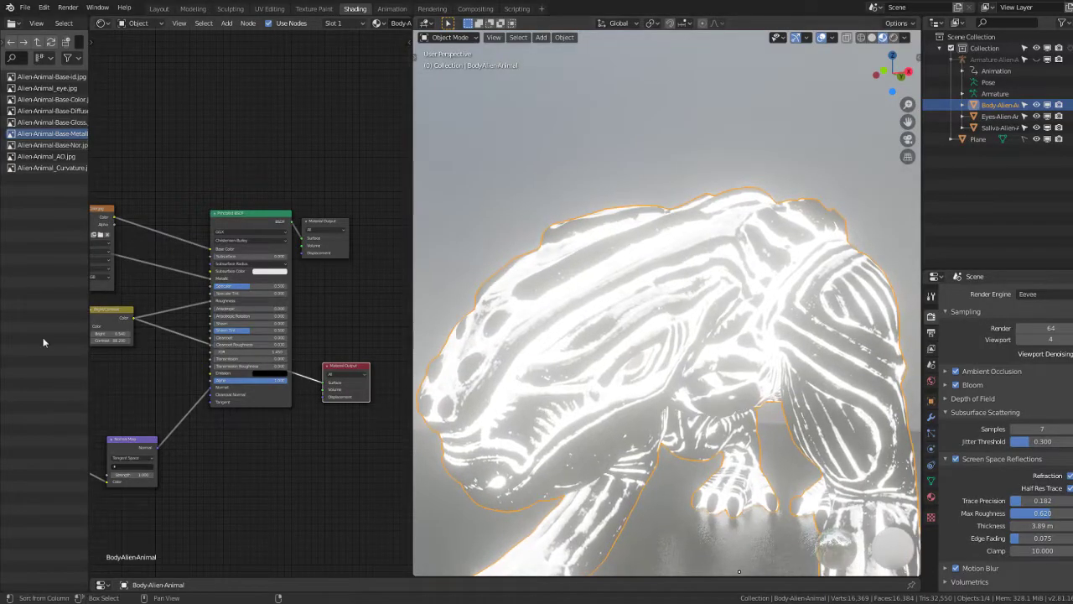
{"action": "scroll", "coordinate": [76, 321], "scroll_direction": "up", "scroll_amount": 2}
{"action": "scroll", "coordinate": [181, 435], "scroll_direction": "up", "scroll_amount": 2}
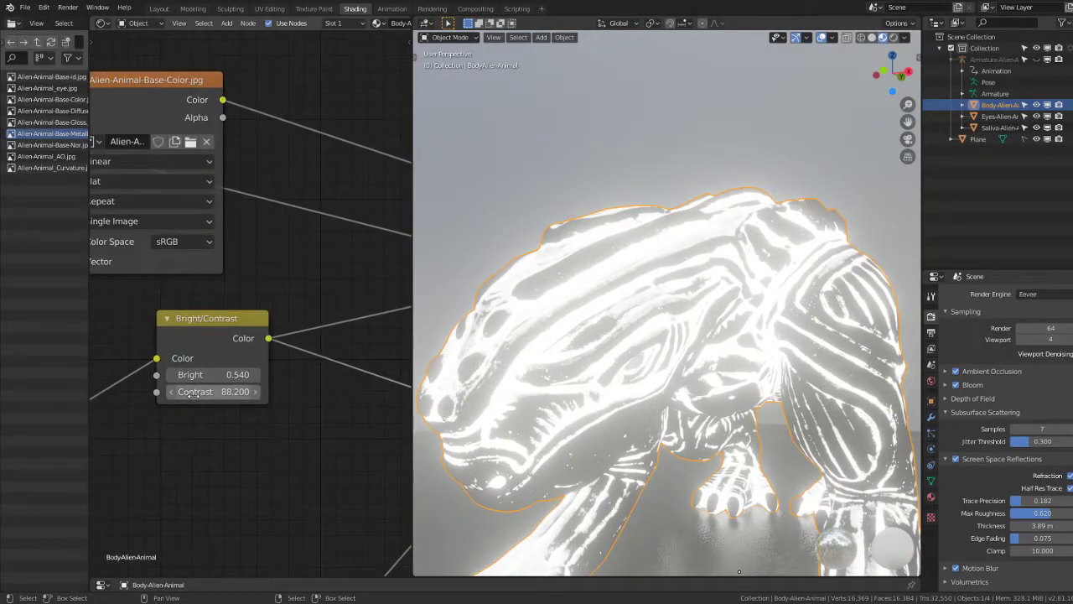
{"action": "mouse_move", "coordinate": [193, 393]}
{"action": "left_mouse_down"}
{"action": "mouse_move", "coordinate": [220, 375]}
{"action": "mouse_move", "coordinate": [168, 375]}
{"action": "mouse_move", "coordinate": [187, 375]}
{"action": "left_mouse_up"}
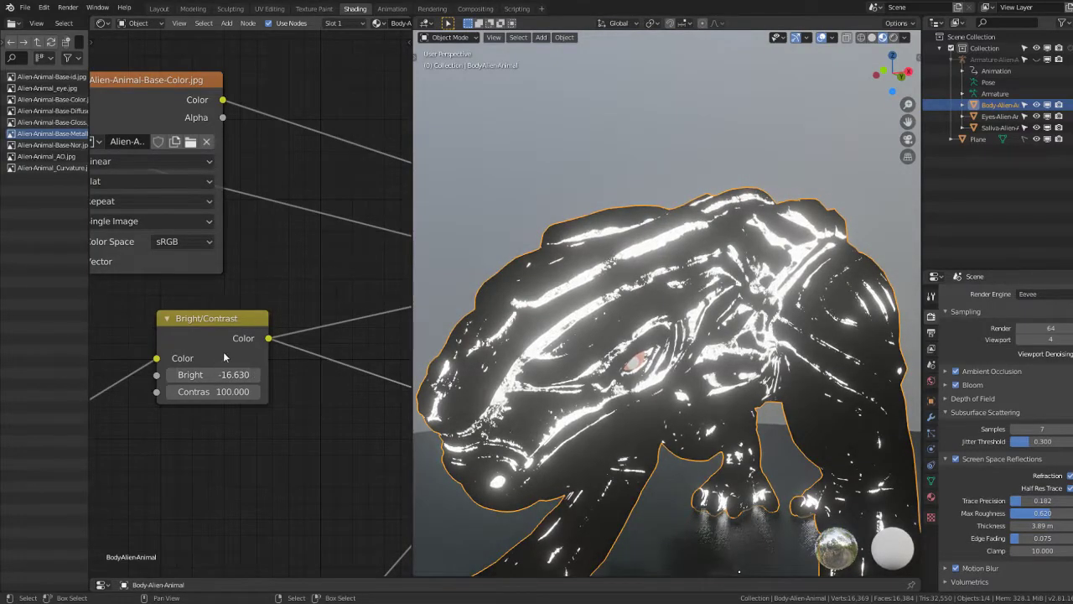
{"action": "scroll", "coordinate": [223, 356], "scroll_direction": "down", "scroll_amount": 5}
{"action": "middle_click_drag", "start_coordinate": [375, 286], "coordinate": [310, 277]}
{"action": "left_click", "coordinate": [330, 233]}
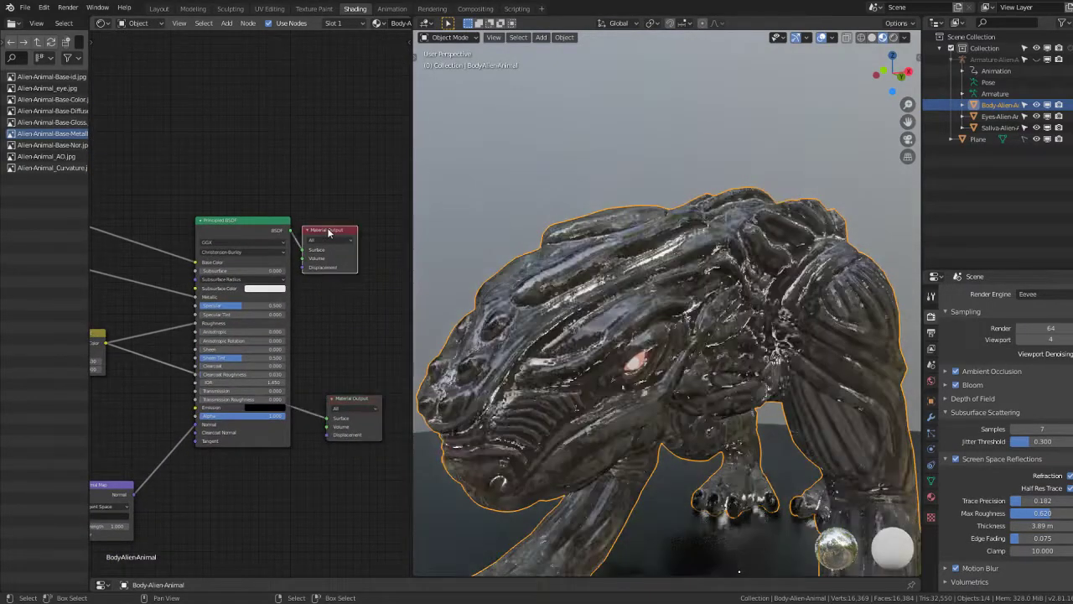
Step: Reset Bright to 0 and Contrast to 0.85, then raise contrast to about 1.29
{"action": "mouse_move", "coordinate": [721, 260]}
{"action": "middle_mouse_down"}
{"action": "mouse_move", "coordinate": [589, 313]}
{"action": "mouse_move", "coordinate": [534, 370]}
{"action": "mouse_move", "coordinate": [469, 394]}
{"action": "middle_mouse_up"}
{"action": "middle_click_drag", "start_coordinate": [140, 398], "coordinate": [258, 417]}
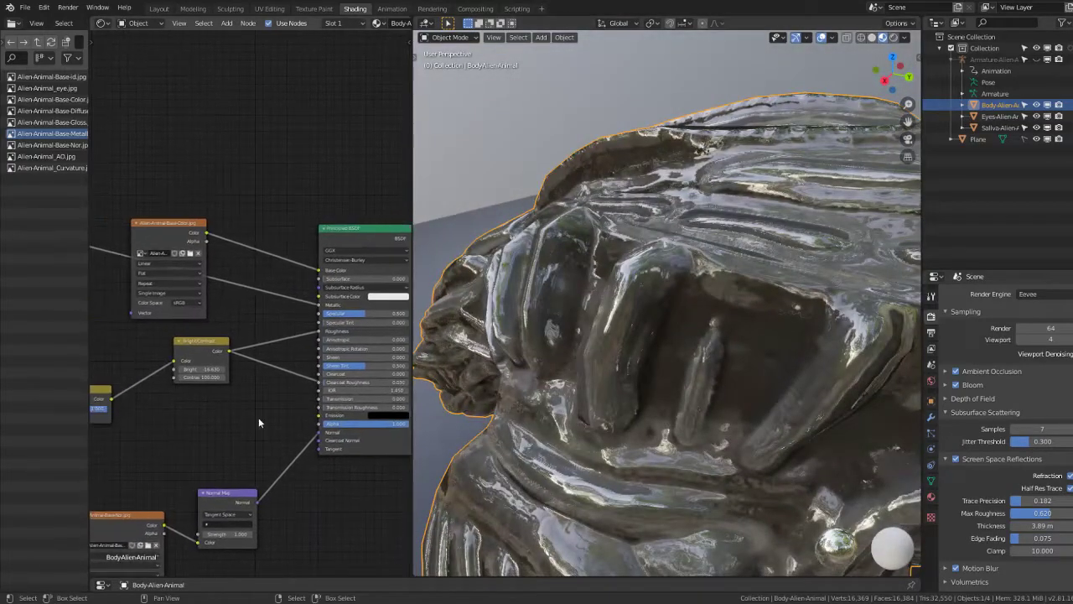
{"action": "scroll", "coordinate": [258, 416], "scroll_direction": "up", "scroll_amount": 2}
{"action": "mouse_move", "coordinate": [256, 372]}
{"action": "left_mouse_down"}
{"action": "mouse_move", "coordinate": [235, 372]}
{"action": "mouse_move", "coordinate": [266, 372]}
{"action": "left_mouse_up"}
{"action": "type", "text": "0"}
{"action": "key", "text": "Return"}
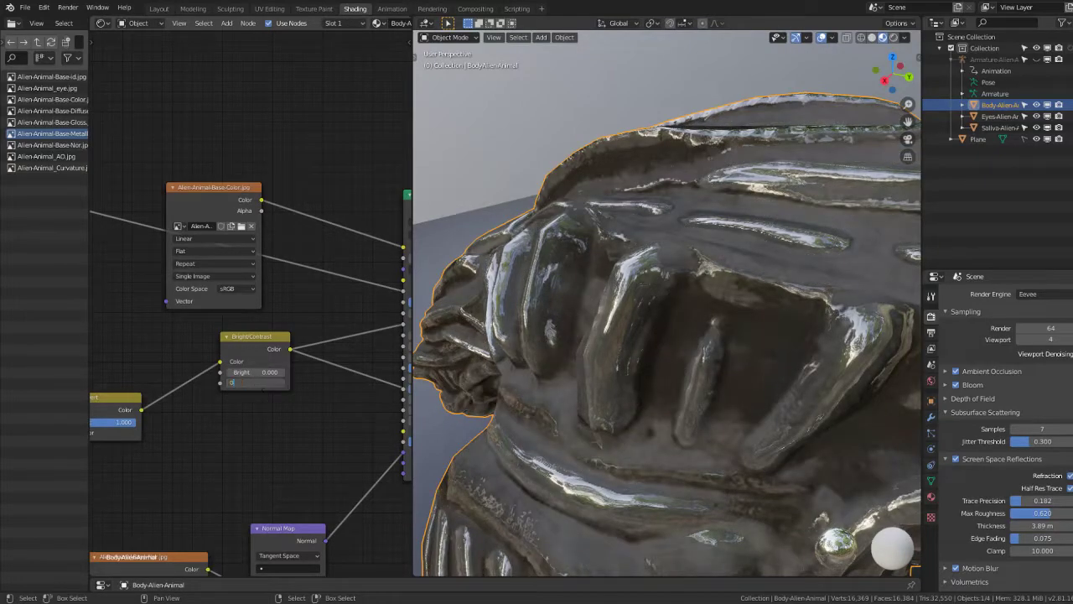
{"action": "type", "text": ".85"}
{"action": "key", "text": "Return"}
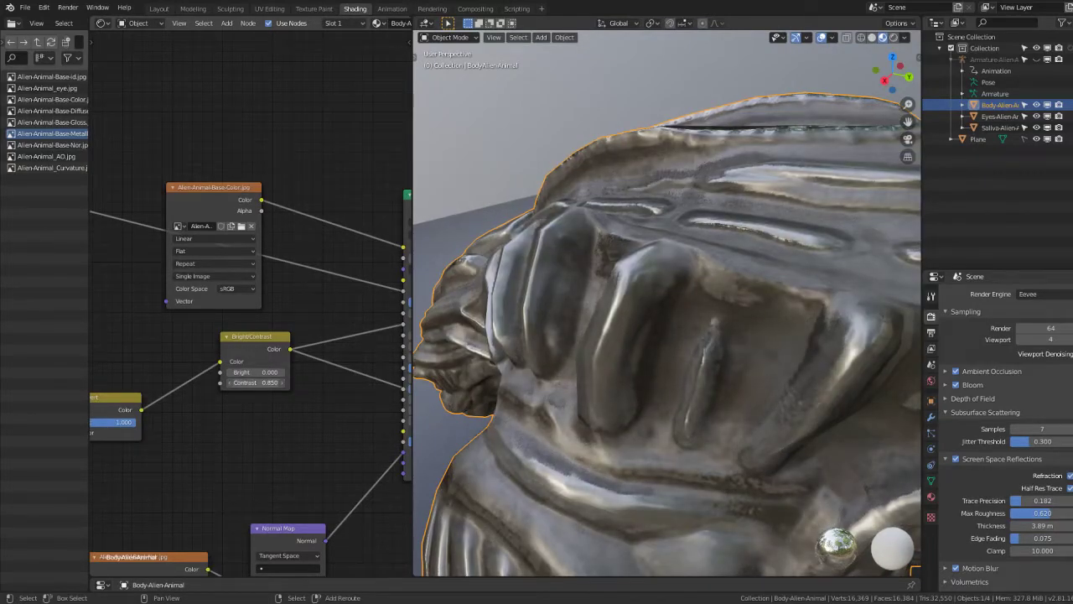
{"action": "left_click_drag", "start_coordinate": [256, 383], "coordinate": [276, 382]}
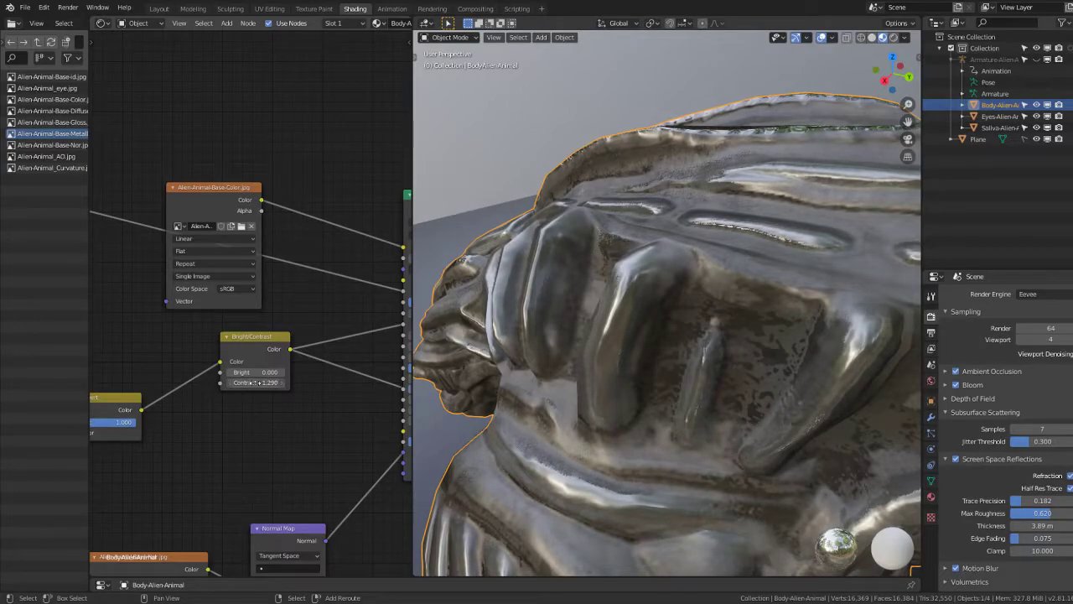
{"action": "middle_click_drag", "start_coordinate": [255, 383], "coordinate": [294, 391]}
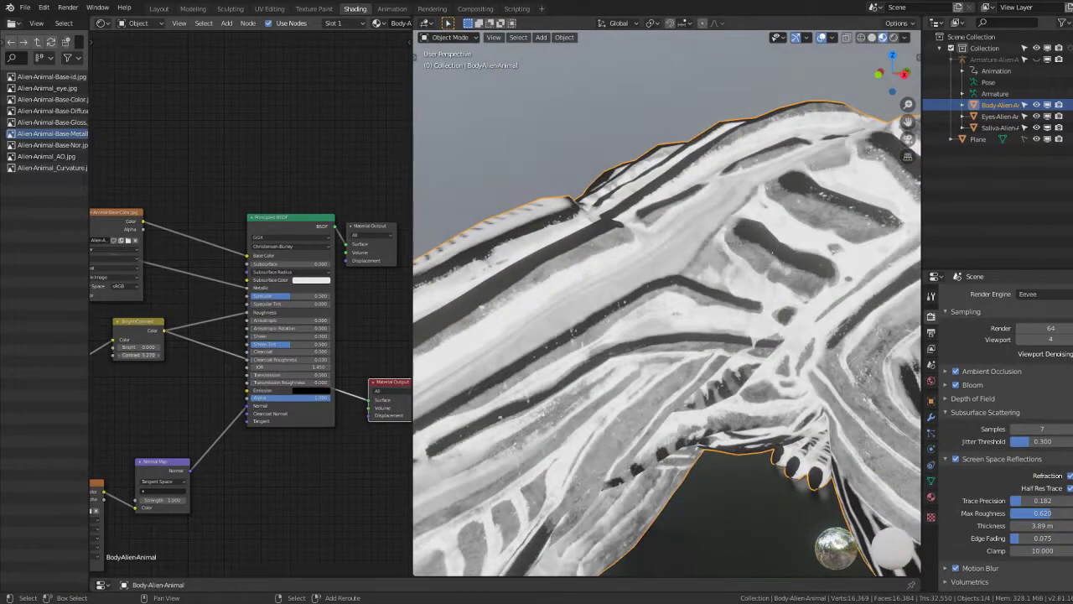
Step: Lower the Bright/Contrast contrast to 3.950 so the mask brightens from black toward grey-white
{"action": "mouse_move", "coordinate": [138, 355]}
{"action": "left_mouse_down"}
{"action": "mouse_move", "coordinate": [117, 355]}
{"action": "mouse_move", "coordinate": [126, 344]}
{"action": "left_mouse_up"}
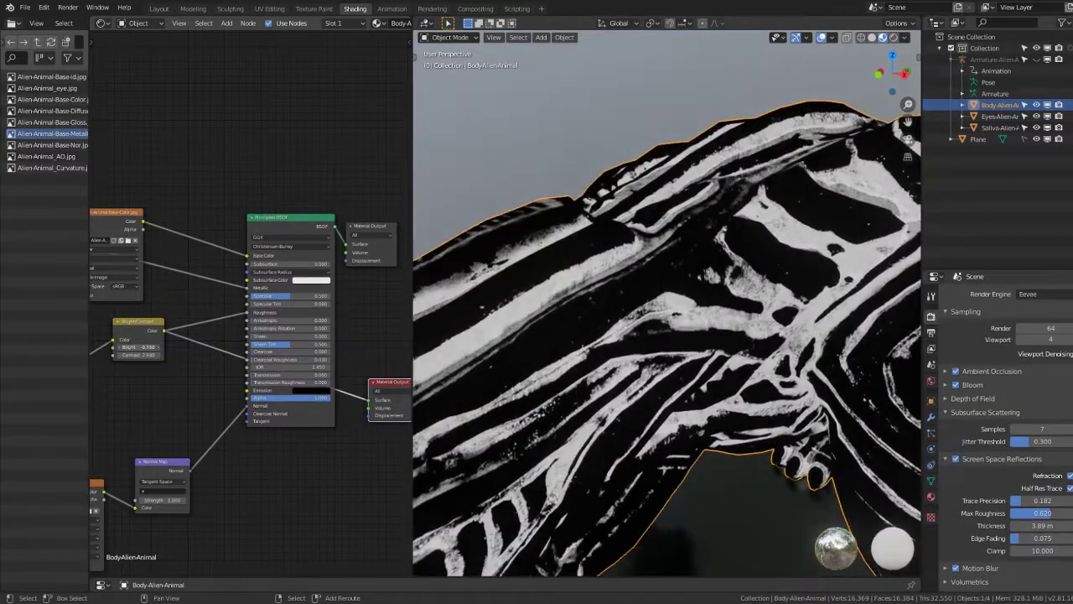
{"action": "left_click_drag", "start_coordinate": [125, 347], "coordinate": [144, 348]}
{"action": "middle_click_drag", "start_coordinate": [143, 349], "coordinate": [217, 338]}
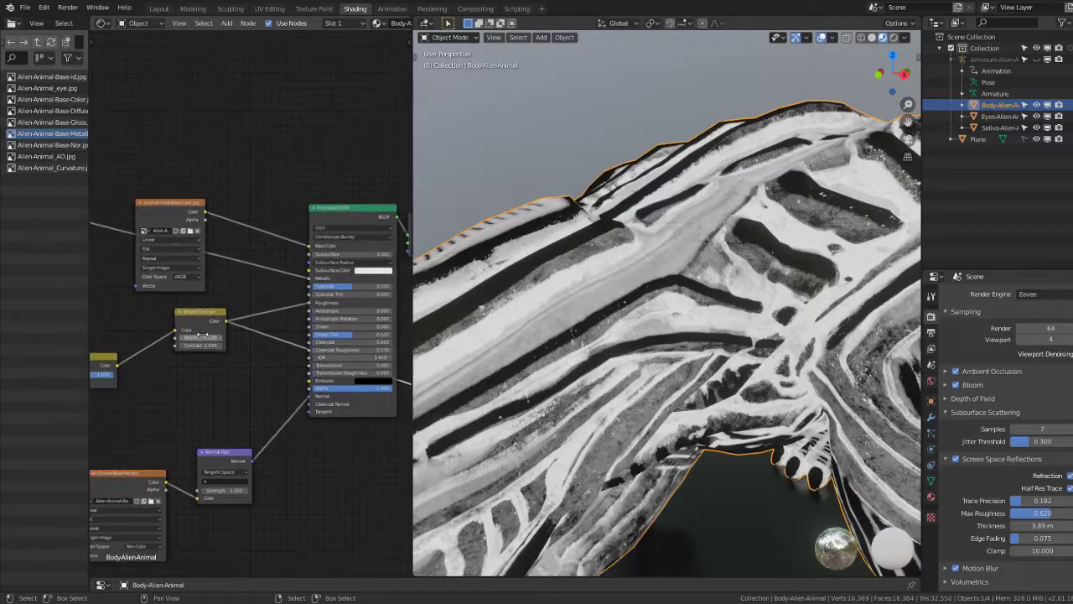
{"action": "left_click_drag", "start_coordinate": [212, 315], "coordinate": [164, 319]}
Step: Insert an RGB Curves node after Bright/Contrast, raise its black point, and reposition it
{"action": "key", "text": "shift+a"}
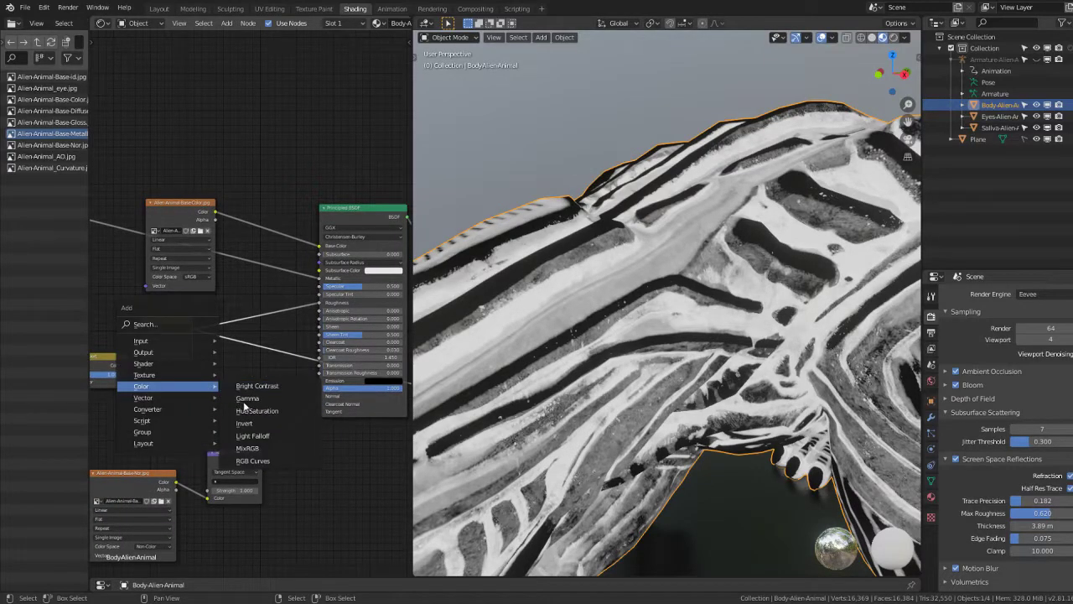
{"action": "left_click", "coordinate": [262, 461]}
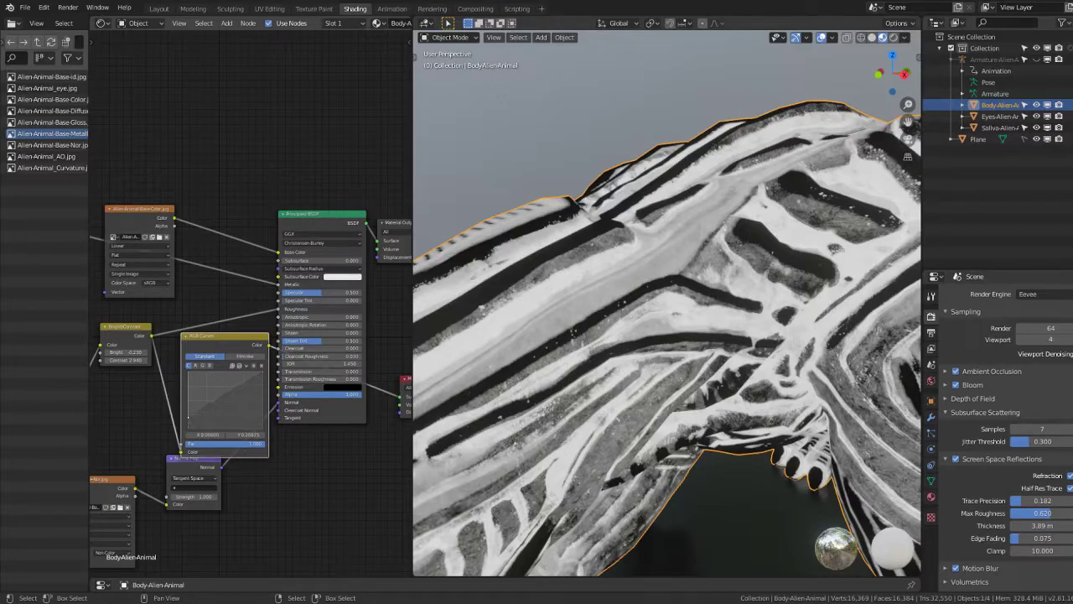
{"action": "left_click_drag", "start_coordinate": [188, 417], "coordinate": [186, 419]}
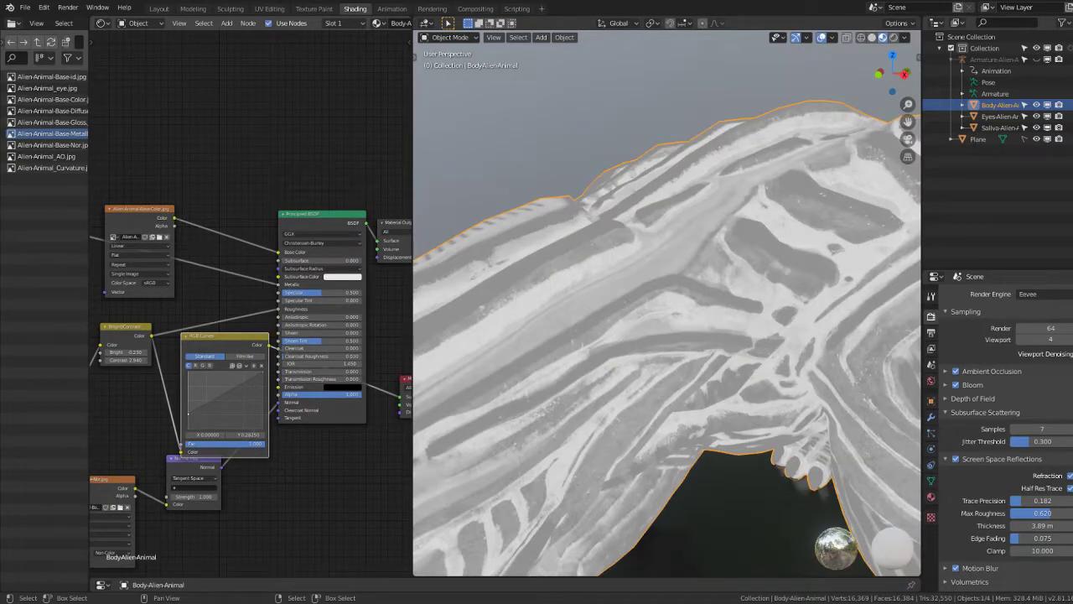
{"action": "scroll", "coordinate": [221, 362], "scroll_direction": "down", "scroll_amount": 2}
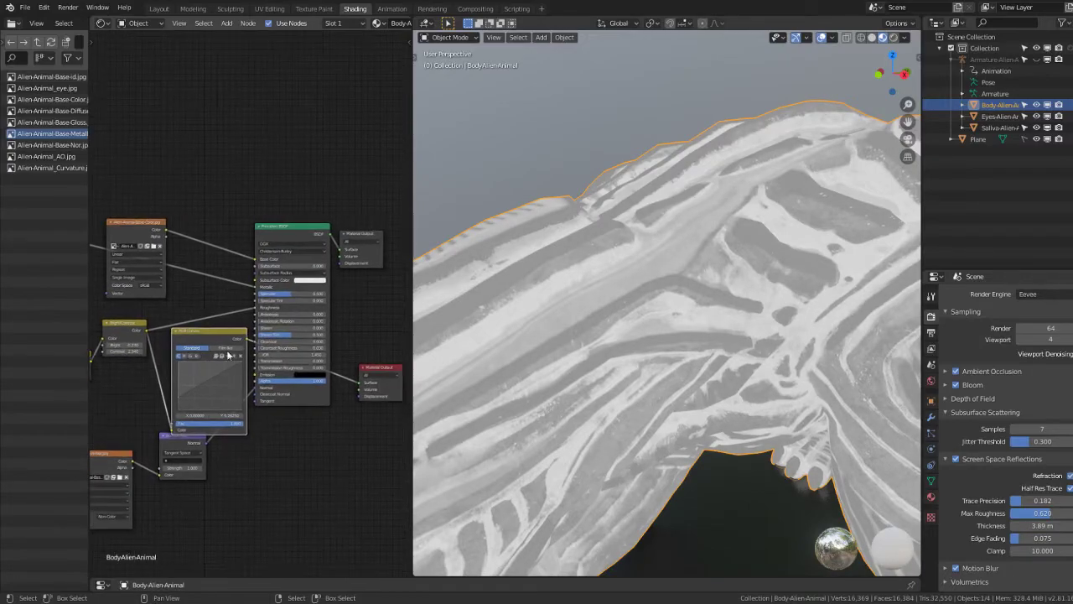
{"action": "left_click_drag", "start_coordinate": [210, 345], "coordinate": [222, 342]}
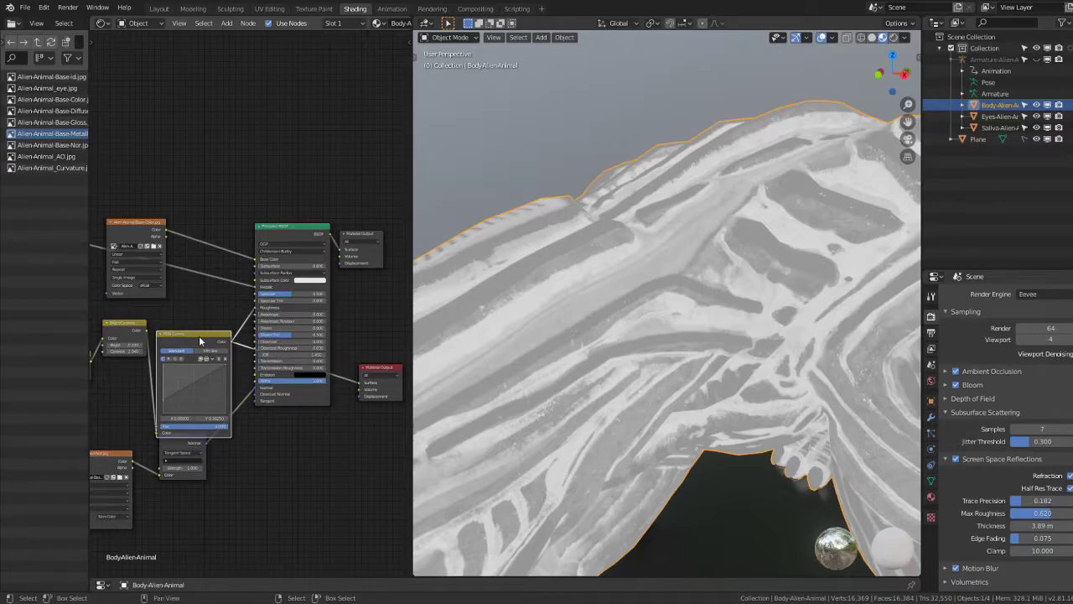
{"action": "left_click_drag", "start_coordinate": [199, 340], "coordinate": [204, 297]}
{"action": "scroll", "coordinate": [177, 353], "scroll_direction": "up", "scroll_amount": 2}
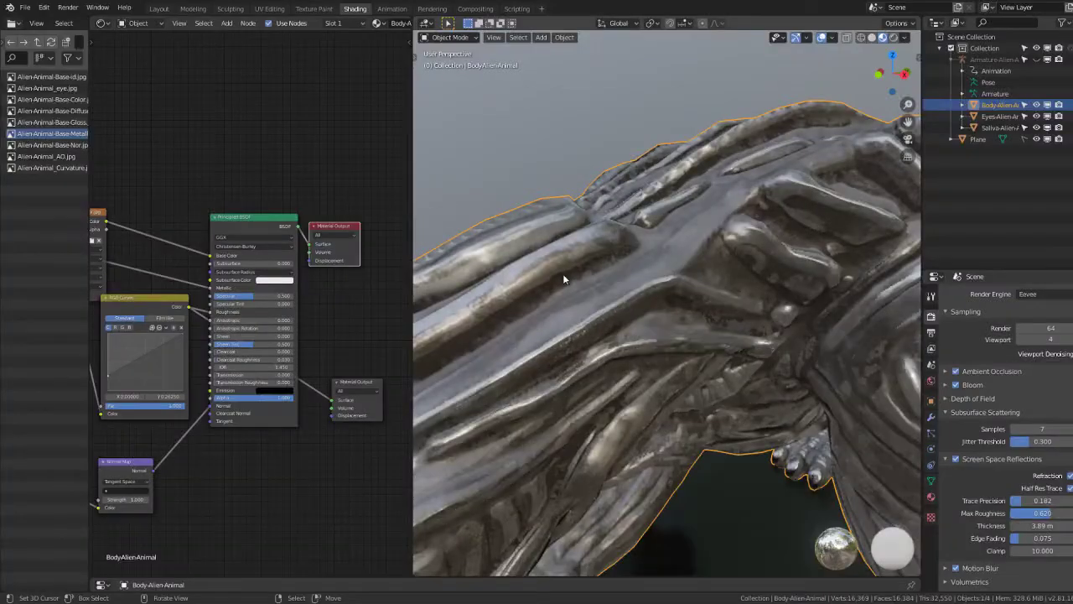
Step: Retune the Bright/Contrast contrast to 4.840 and frame the output nodes for previewing
{"action": "mouse_move", "coordinate": [562, 274]}
{"action": "middle_mouse_down"}
{"action": "mouse_move", "coordinate": [606, 248]}
{"action": "mouse_move", "coordinate": [641, 254]}
{"action": "middle_mouse_up"}
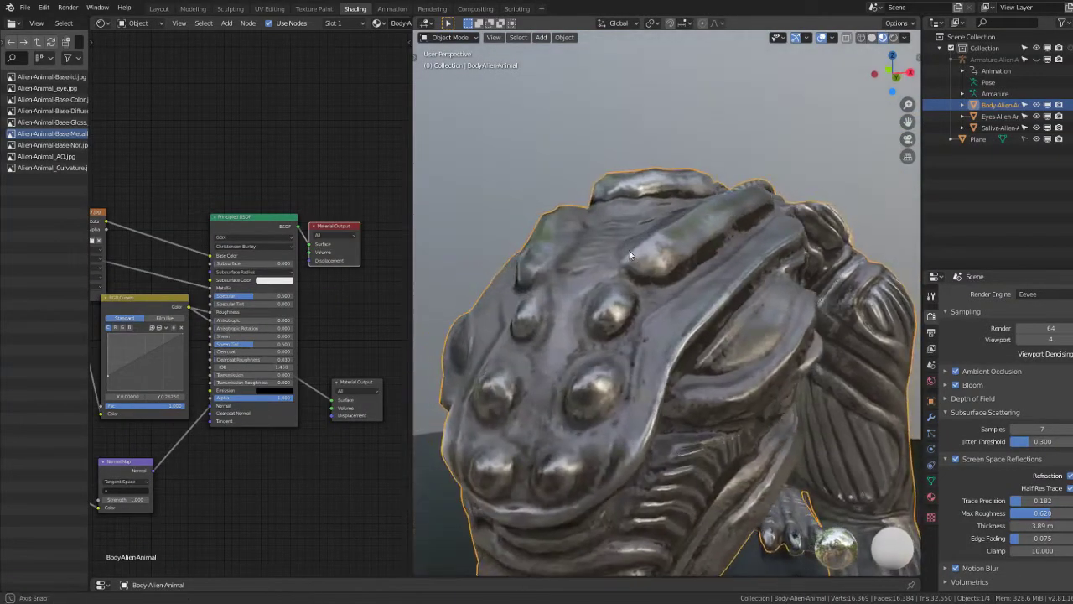
{"action": "scroll", "coordinate": [289, 335], "scroll_direction": "up", "scroll_amount": 3}
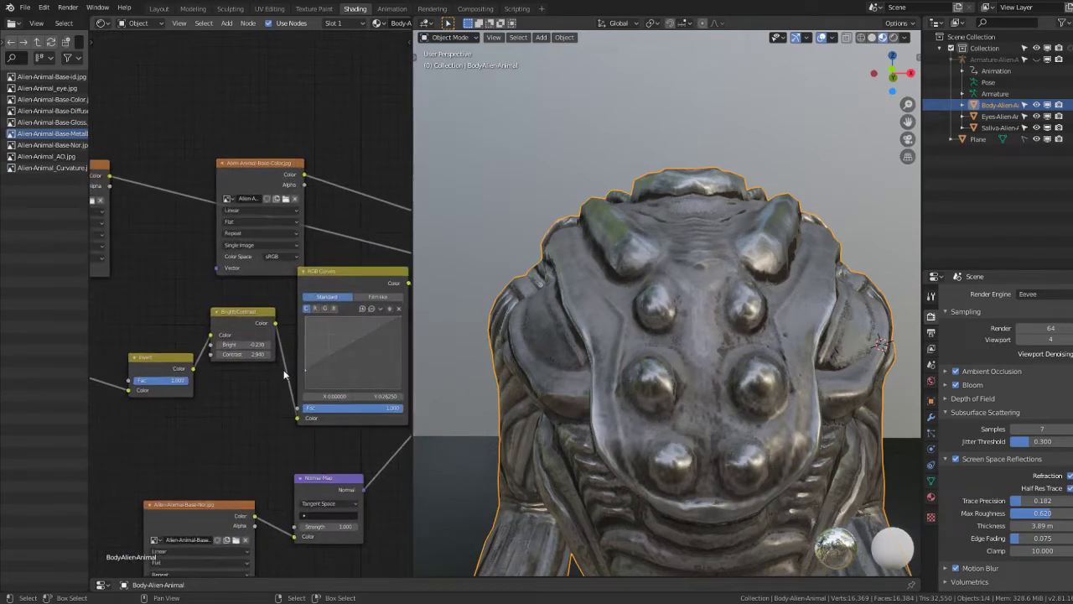
{"action": "mouse_move", "coordinate": [252, 358]}
{"action": "left_mouse_down"}
{"action": "mouse_move", "coordinate": [220, 358]}
{"action": "mouse_move", "coordinate": [268, 358]}
{"action": "mouse_move", "coordinate": [240, 358]}
{"action": "left_mouse_up"}
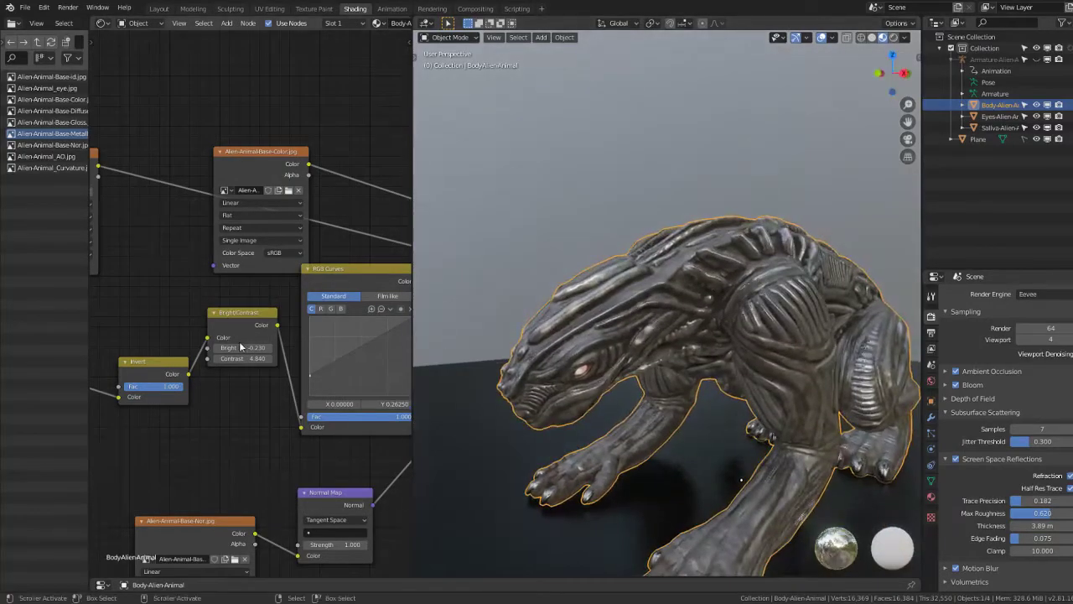
{"action": "middle_click_drag", "start_coordinate": [352, 360], "coordinate": [92, 337]}
Step: Preview the mask alone on the creature and lower the Bright/Contrast brightness
{"action": "left_click", "coordinate": [296, 372]}
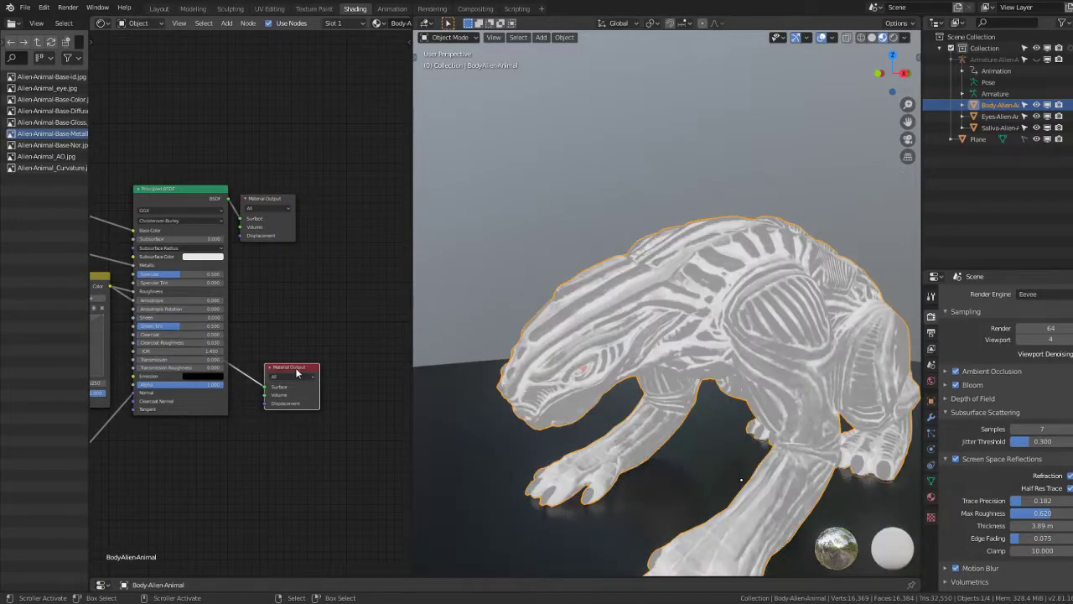
{"action": "scroll", "coordinate": [665, 295], "scroll_direction": "up", "scroll_amount": 3}
{"action": "scroll", "coordinate": [666, 295], "scroll_direction": "up", "scroll_amount": 3}
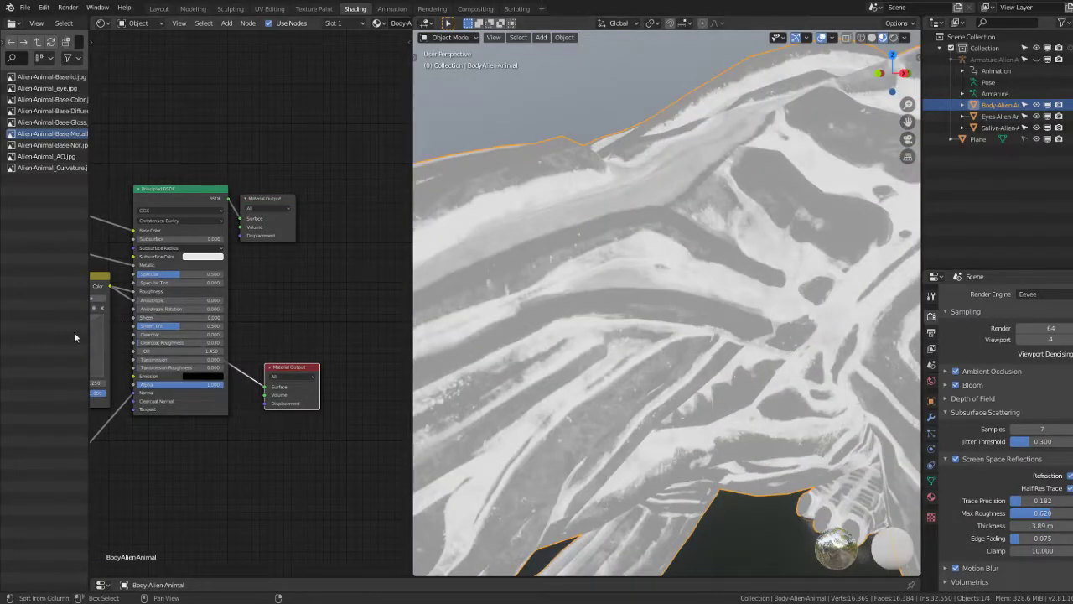
{"action": "middle_click_drag", "start_coordinate": [149, 307], "coordinate": [238, 352]}
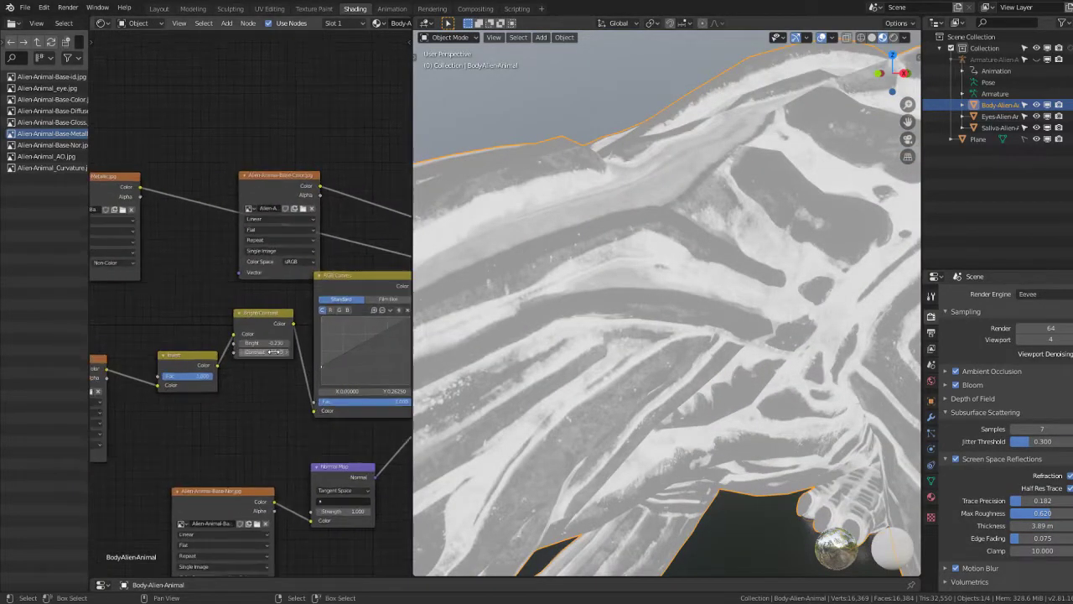
{"action": "scroll", "coordinate": [238, 352], "scroll_direction": "up", "scroll_amount": 3}
{"action": "scroll", "coordinate": [238, 352], "scroll_direction": "up", "scroll_amount": 2}
{"action": "mouse_move", "coordinate": [222, 346]}
{"action": "left_mouse_down"}
{"action": "mouse_move", "coordinate": [201, 360]}
{"action": "mouse_move", "coordinate": [268, 360]}
{"action": "mouse_move", "coordinate": [234, 359]}
{"action": "left_mouse_up"}
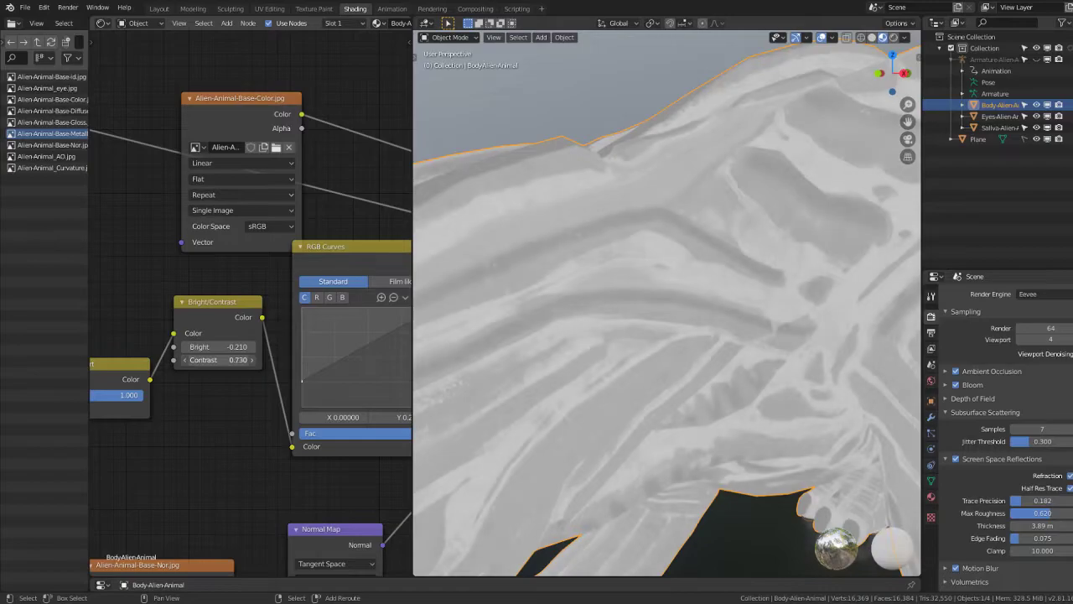
Step: Reshape the RGB Curves, dropping the low end and raising a point for a brighter, higher-contrast map
{"action": "scroll", "coordinate": [288, 315], "scroll_direction": "down", "scroll_amount": 1}
{"action": "scroll", "coordinate": [193, 315], "scroll_direction": "down", "scroll_amount": 2}
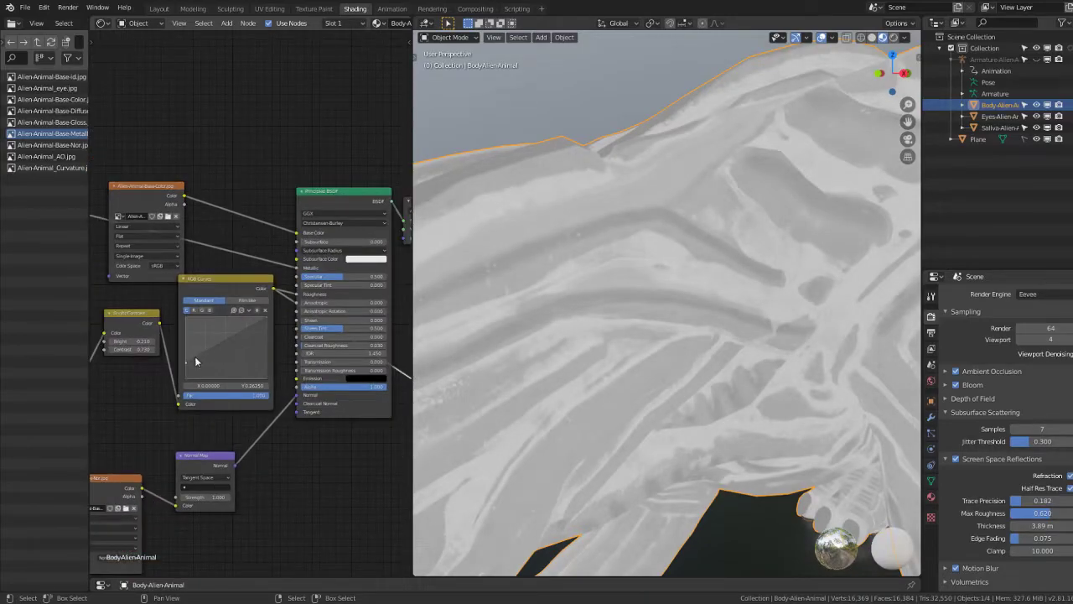
{"action": "mouse_move", "coordinate": [187, 366]}
{"action": "left_mouse_down"}
{"action": "mouse_move", "coordinate": [183, 383]}
{"action": "mouse_move", "coordinate": [198, 367]}
{"action": "left_mouse_up"}
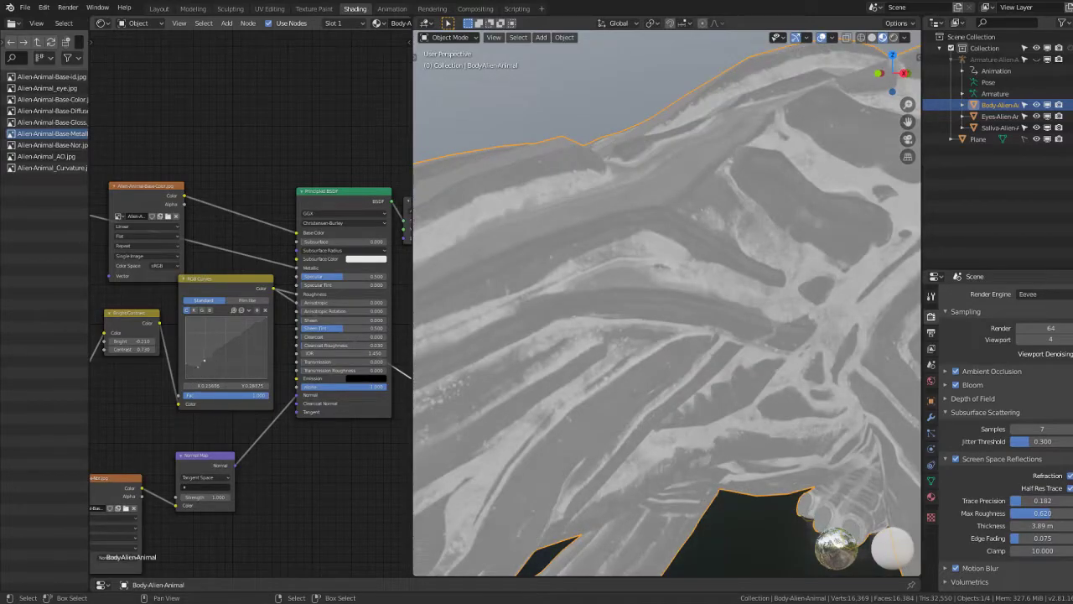
{"action": "left_click_drag", "start_coordinate": [204, 361], "coordinate": [202, 356]}
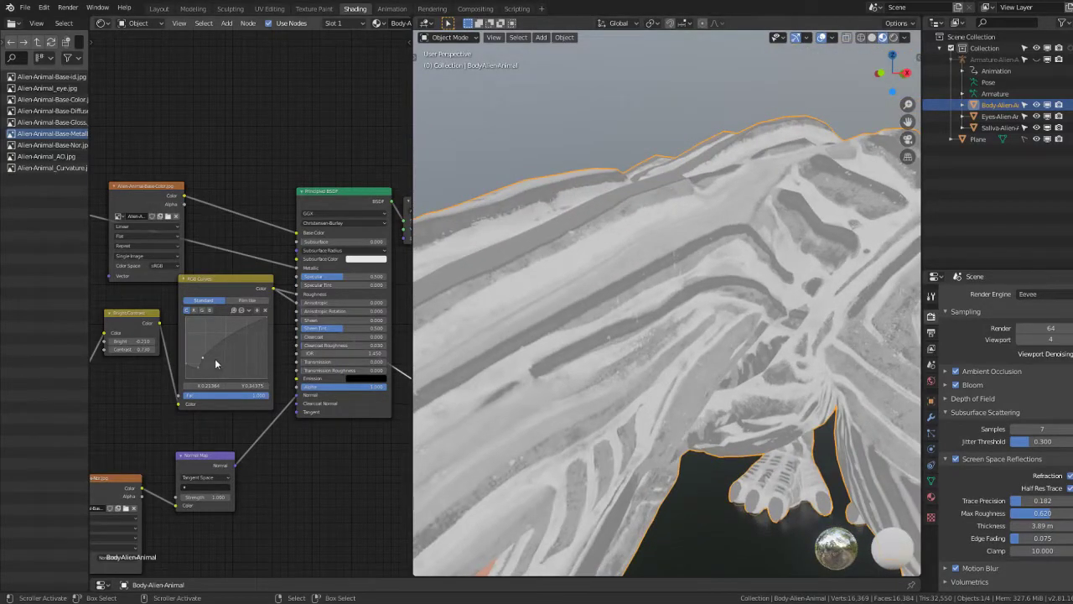
{"action": "mouse_move", "coordinate": [200, 354]}
{"action": "left_mouse_down"}
{"action": "mouse_move", "coordinate": [218, 354]}
{"action": "mouse_move", "coordinate": [218, 338]}
{"action": "left_mouse_up"}
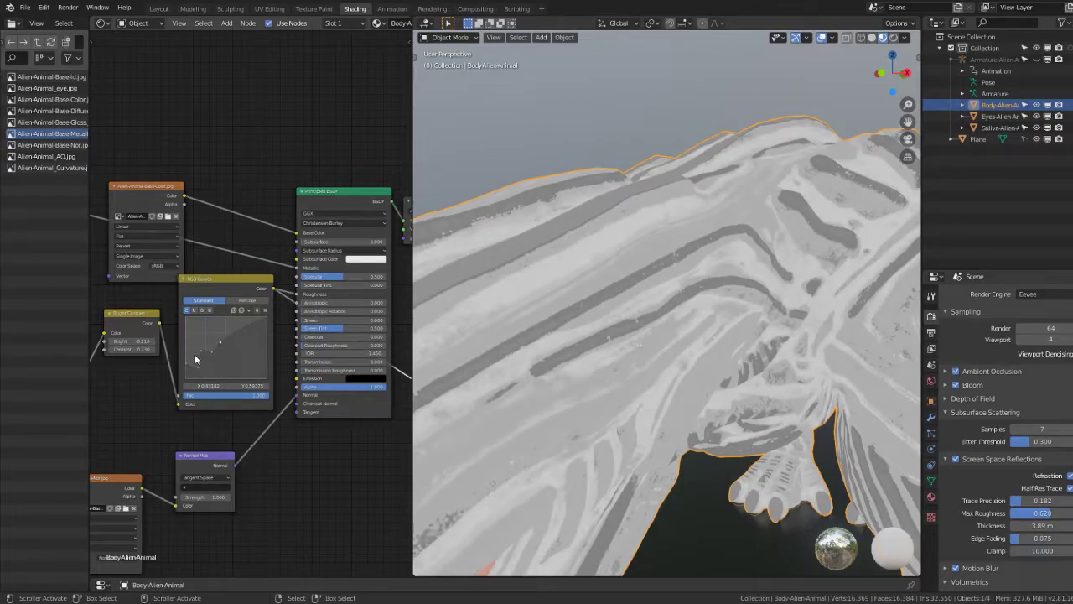
Step: Inspect the alien's head, then lower the RGB Curves Fac below 1 to soften the effect
{"action": "scroll", "coordinate": [694, 257], "scroll_direction": "down", "scroll_amount": 5}
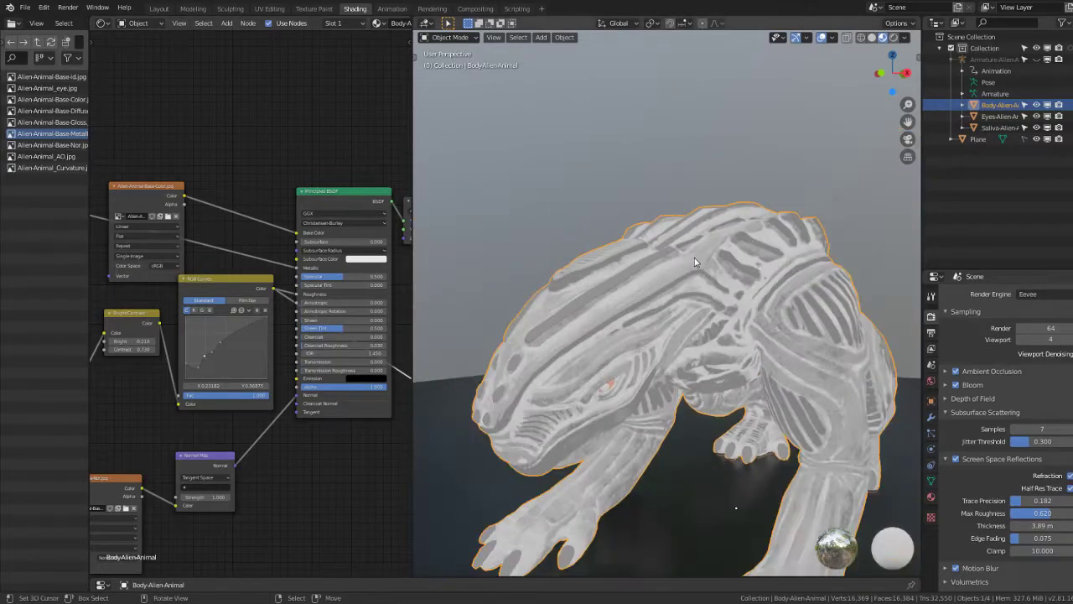
{"action": "middle_click_drag", "start_coordinate": [696, 258], "coordinate": [768, 259]}
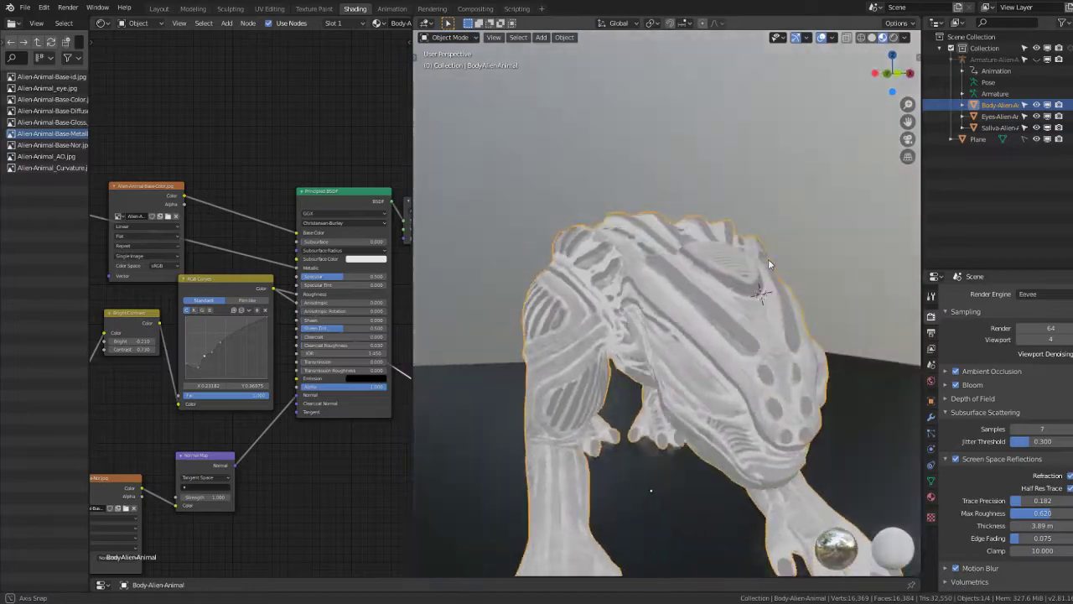
{"action": "middle_click_drag", "start_coordinate": [302, 315], "coordinate": [175, 339]}
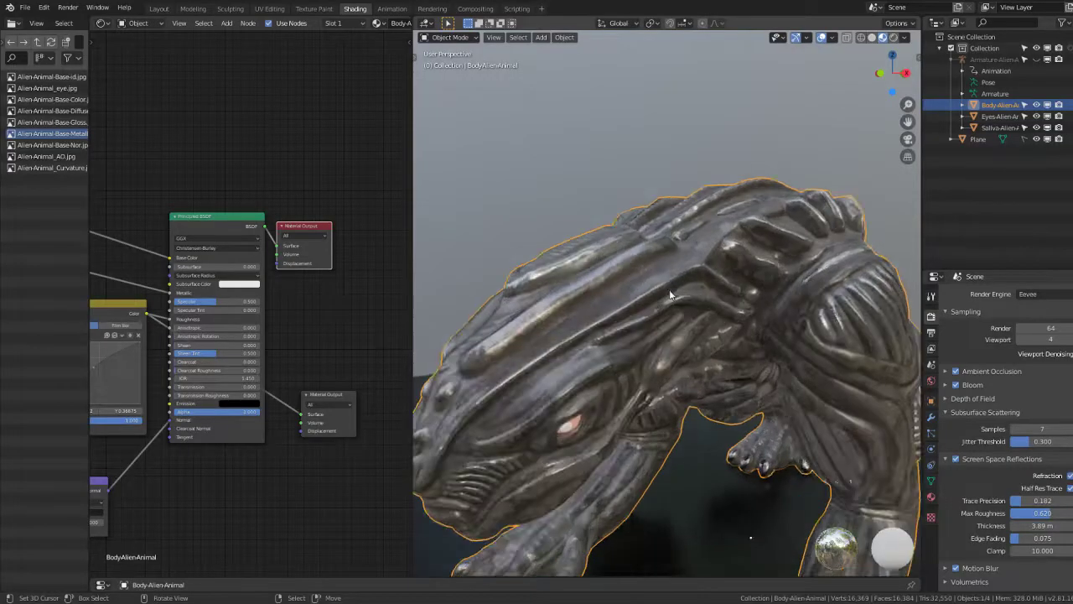
{"action": "mouse_move", "coordinate": [536, 360]}
{"action": "middle_mouse_down"}
{"action": "mouse_move", "coordinate": [560, 345]}
{"action": "mouse_move", "coordinate": [526, 327]}
{"action": "mouse_move", "coordinate": [481, 328]}
{"action": "mouse_move", "coordinate": [579, 313]}
{"action": "mouse_move", "coordinate": [554, 319]}
{"action": "middle_mouse_up"}
{"action": "scroll", "coordinate": [283, 380], "scroll_direction": "up", "scroll_amount": 3}
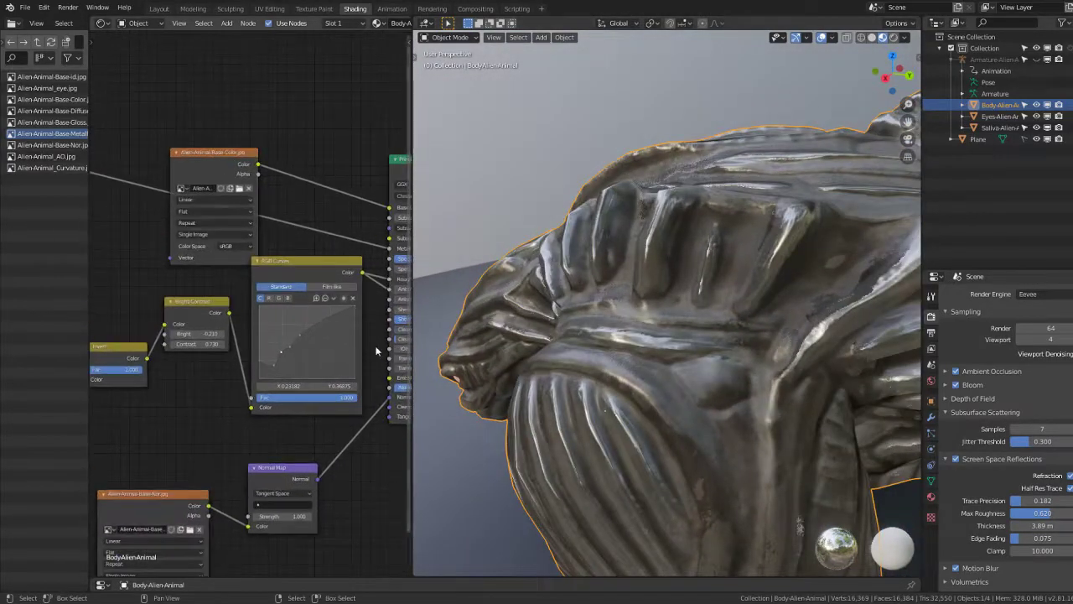
{"action": "scroll", "coordinate": [283, 380], "scroll_direction": "up", "scroll_amount": 2}
{"action": "scroll", "coordinate": [288, 379], "scroll_direction": "down", "scroll_amount": 2}
{"action": "middle_click_drag", "start_coordinate": [293, 347], "coordinate": [258, 343]}
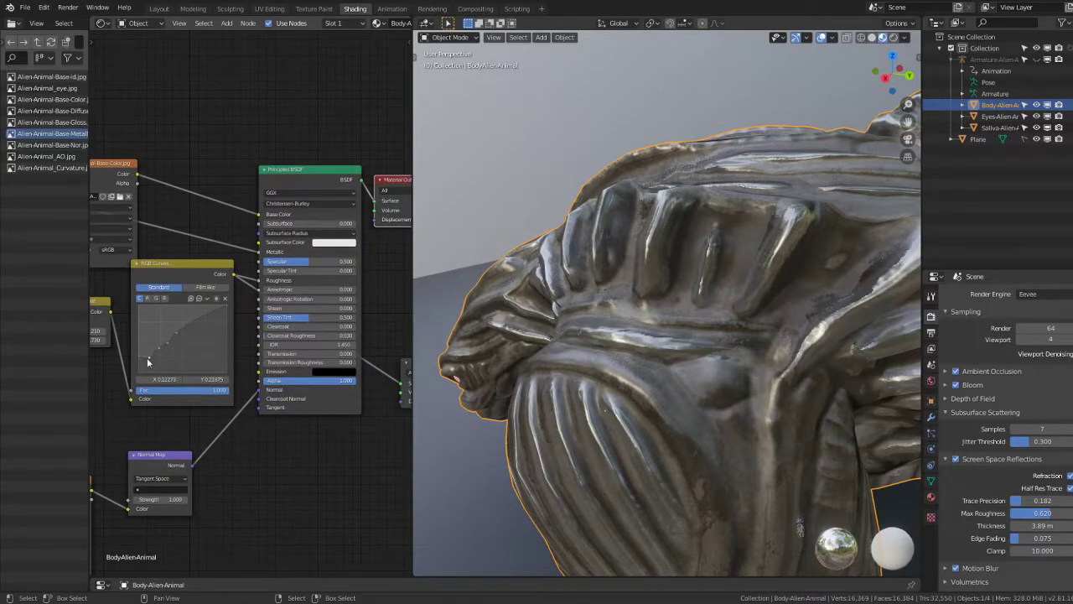
{"action": "left_click_drag", "start_coordinate": [203, 392], "coordinate": [230, 394]}
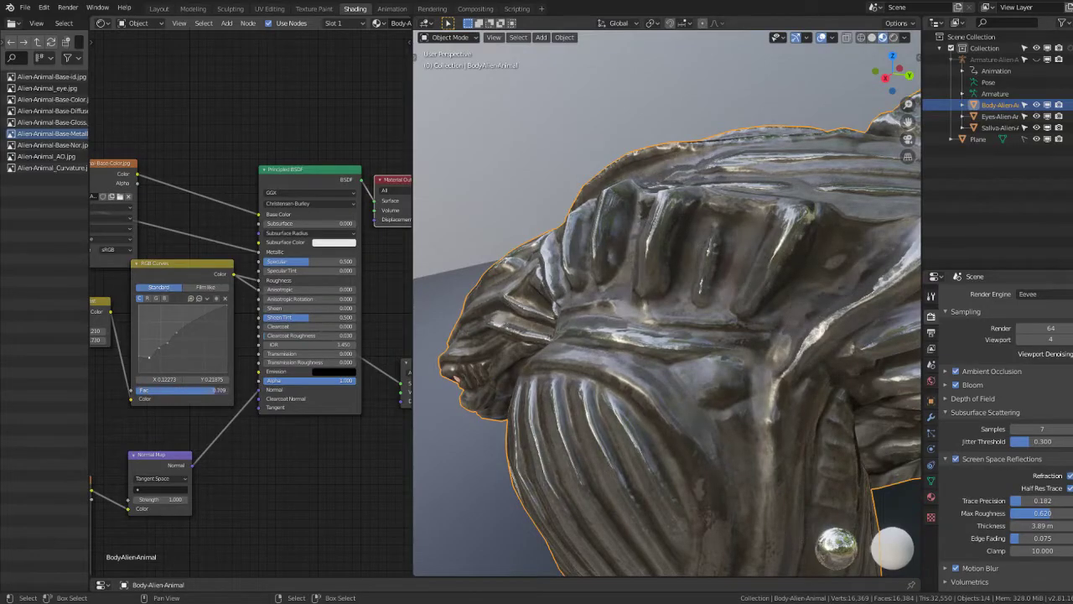
Step: Preview the greyscale map on the alien through the second Material Output
{"action": "scroll", "coordinate": [240, 327], "scroll_direction": "down", "scroll_amount": 2}
{"action": "middle_click_drag", "start_coordinate": [637, 319], "coordinate": [749, 221]}
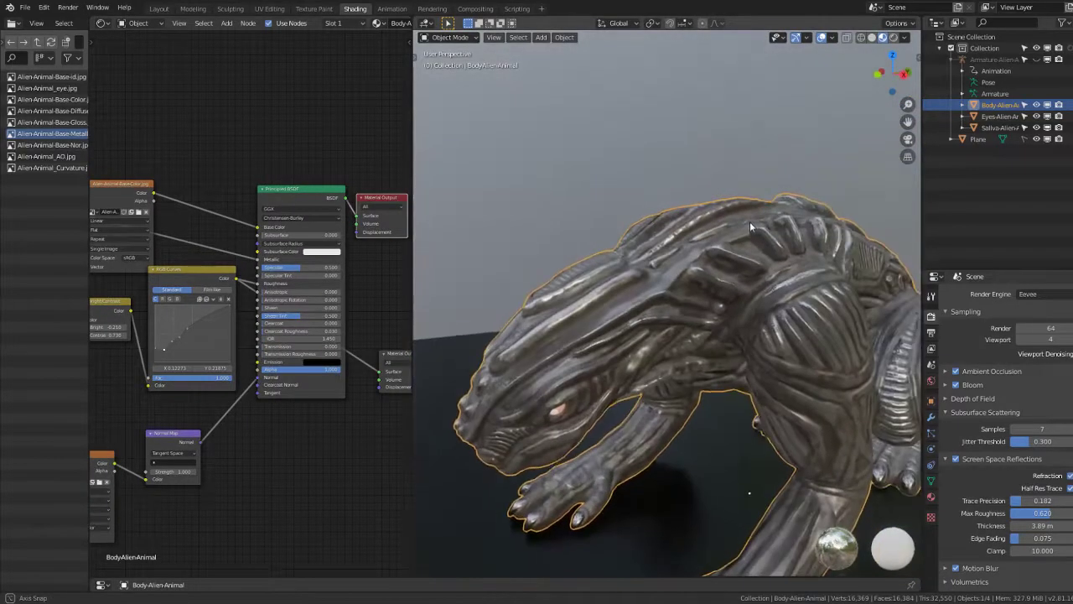
{"action": "mouse_move", "coordinate": [322, 364]}
{"action": "middle_mouse_down"}
{"action": "mouse_move", "coordinate": [289, 363]}
{"action": "mouse_move", "coordinate": [360, 353]}
{"action": "middle_mouse_up"}
{"action": "left_click", "coordinate": [351, 353]}
{"action": "scroll", "coordinate": [331, 327], "scroll_direction": "down", "scroll_amount": 4}
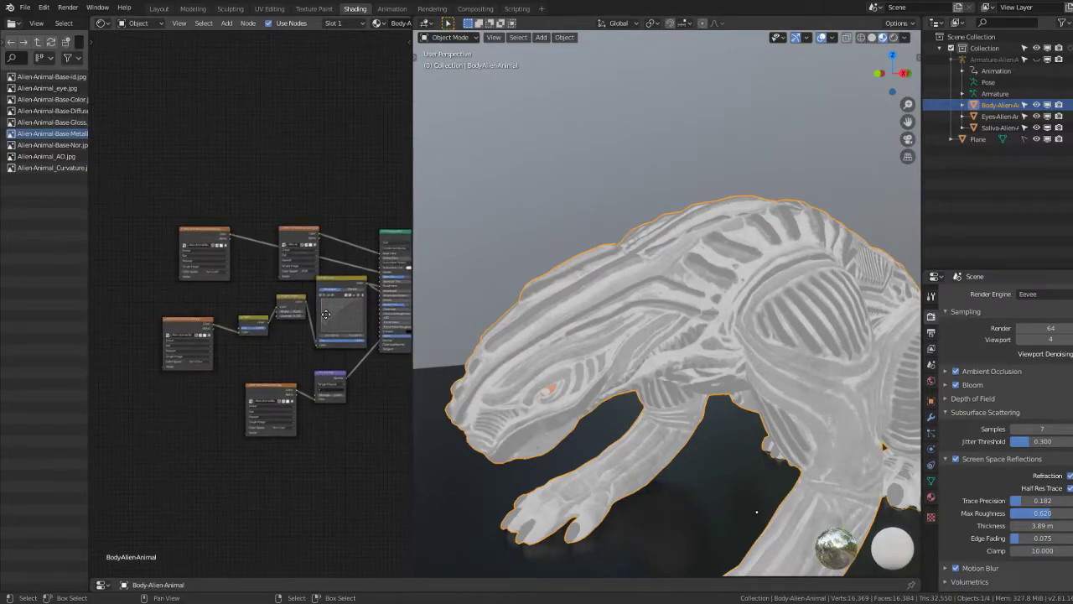
Step: Group the image texture, small yellow node and RGB Curves node together on the left
{"action": "left_click_drag", "start_coordinate": [204, 325], "coordinate": [146, 318]}
{"action": "left_click_drag", "start_coordinate": [246, 320], "coordinate": [160, 318]}
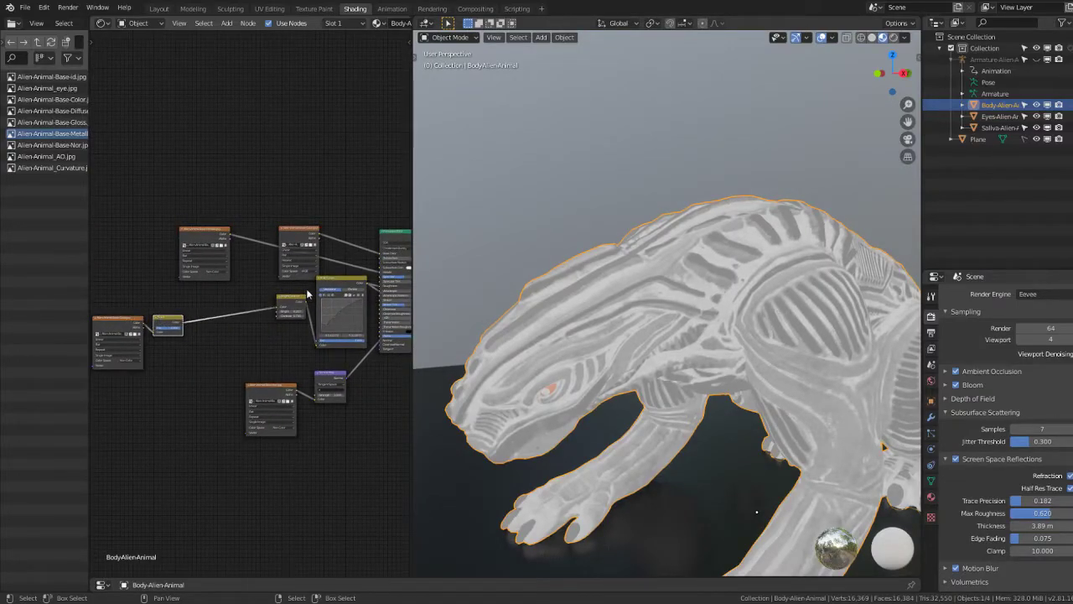
{"action": "left_click_drag", "start_coordinate": [379, 290], "coordinate": [318, 301]}
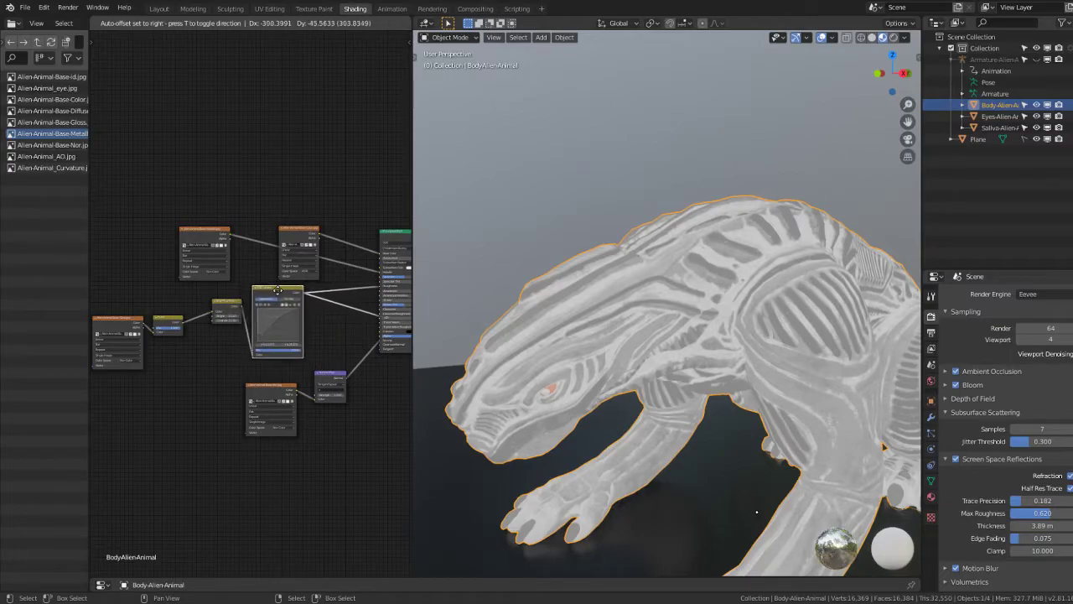
{"action": "scroll", "coordinate": [258, 361], "scroll_direction": "up", "scroll_amount": 2}
{"action": "scroll", "coordinate": [260, 352], "scroll_direction": "up", "scroll_amount": 2}
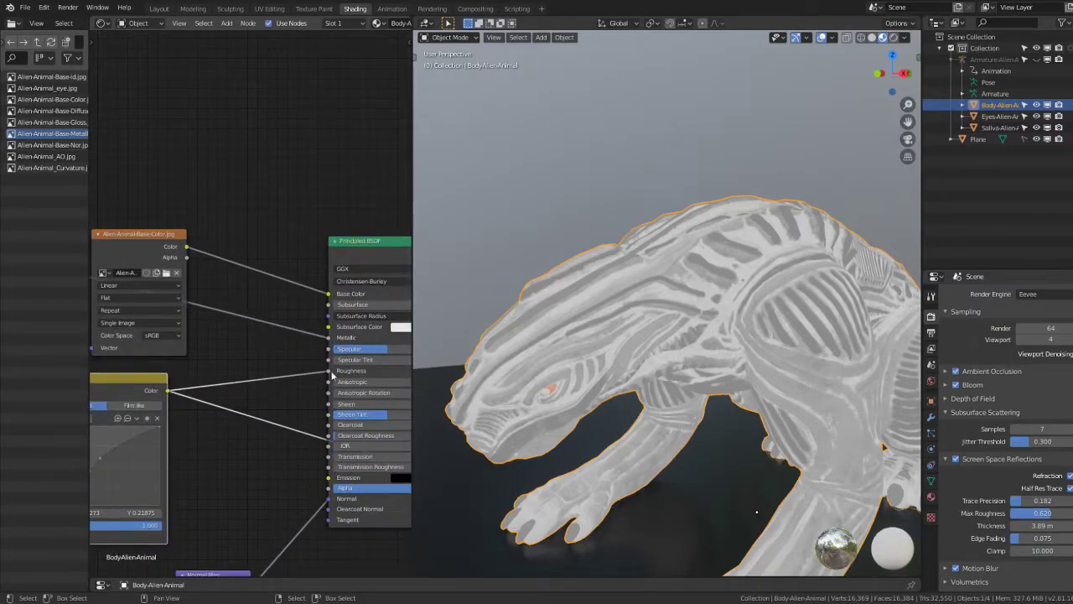
{"action": "scroll", "coordinate": [332, 375], "scroll_direction": "down", "scroll_amount": 1}
{"action": "middle_click_drag", "start_coordinate": [151, 285], "coordinate": [256, 298]}
{"action": "scroll", "coordinate": [256, 299], "scroll_direction": "down", "scroll_amount": 1}
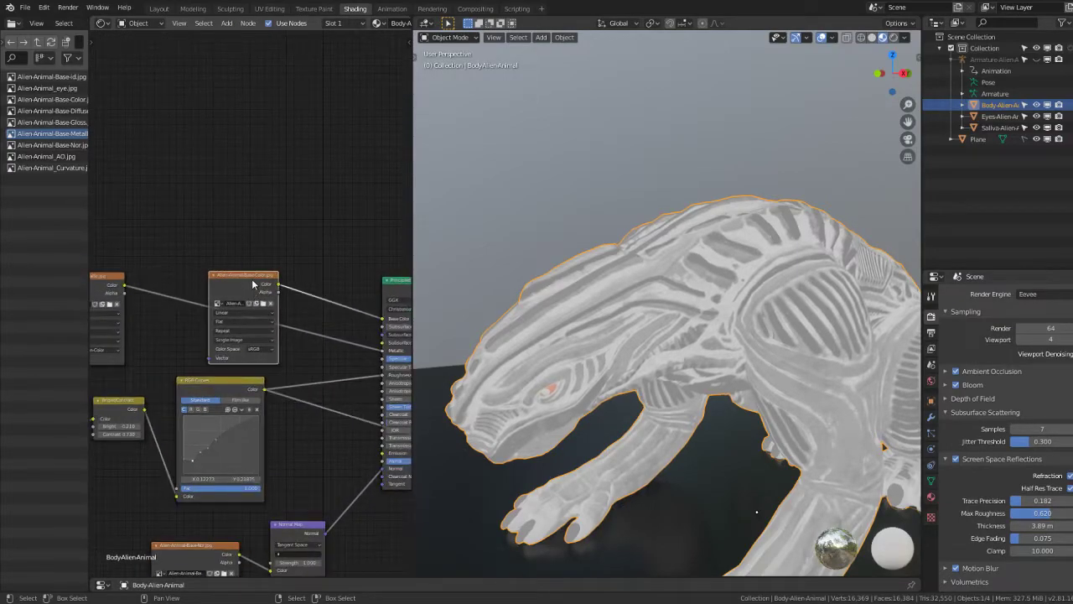
Step: Move the Base-Color texture node to the top and the Metallic texture node up and right
{"action": "left_click_drag", "start_coordinate": [253, 285], "coordinate": [241, 101]}
{"action": "middle_click_drag", "start_coordinate": [100, 274], "coordinate": [156, 270]}
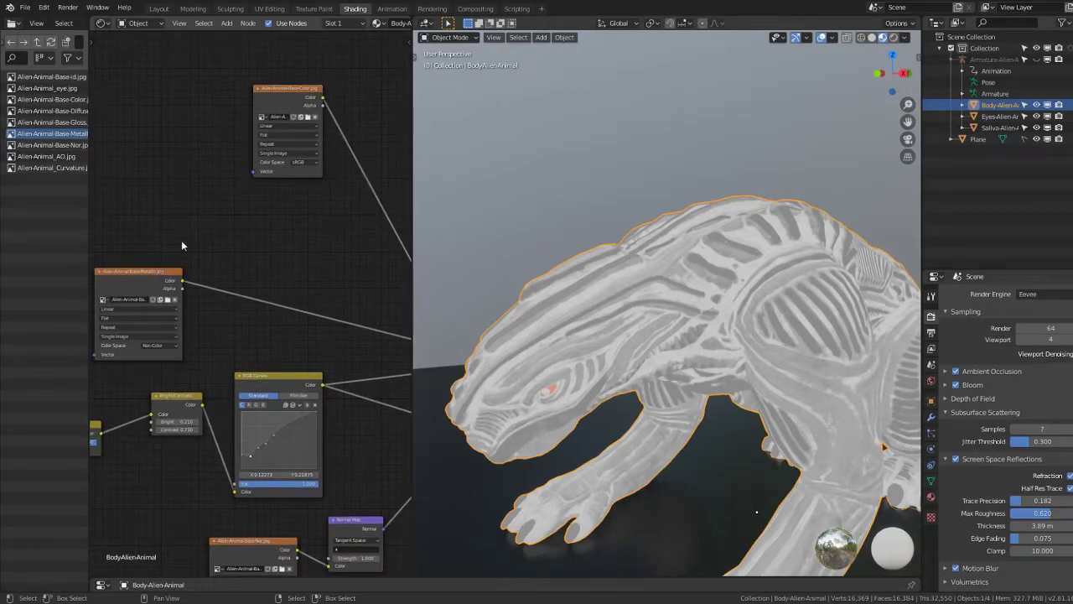
{"action": "left_click_drag", "start_coordinate": [142, 273], "coordinate": [212, 239]}
{"action": "middle_click_drag", "start_coordinate": [351, 293], "coordinate": [246, 288]}
{"action": "middle_click_drag", "start_coordinate": [267, 345], "coordinate": [199, 316]}
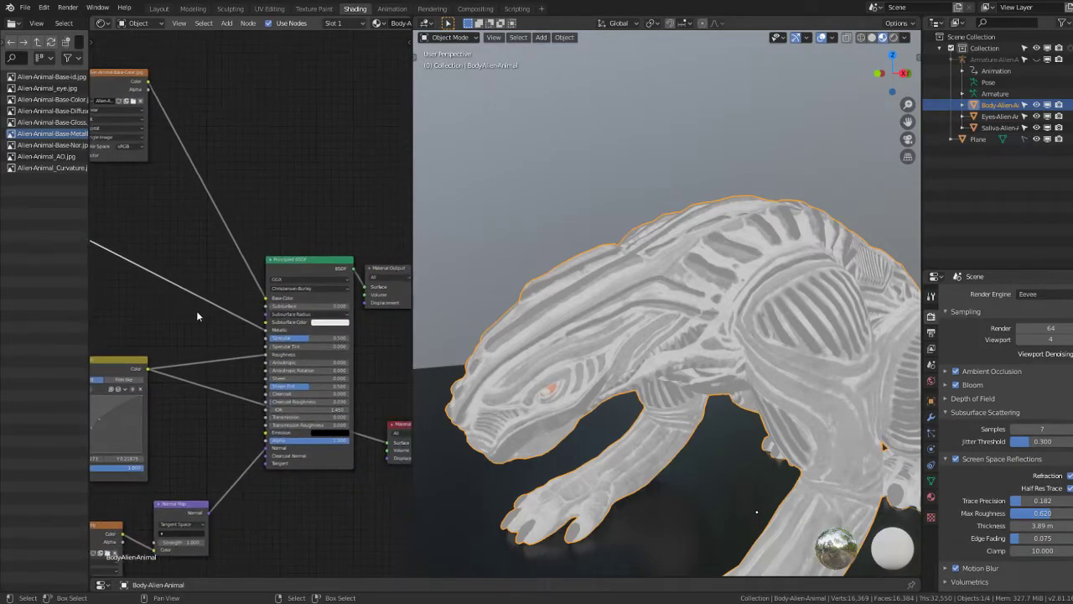
{"action": "scroll", "coordinate": [198, 316], "scroll_direction": "down", "scroll_amount": 2}
Step: Duplicate the Material Output and make it active to preview the texture in black-and-white
{"action": "key", "text": "shift+d"}
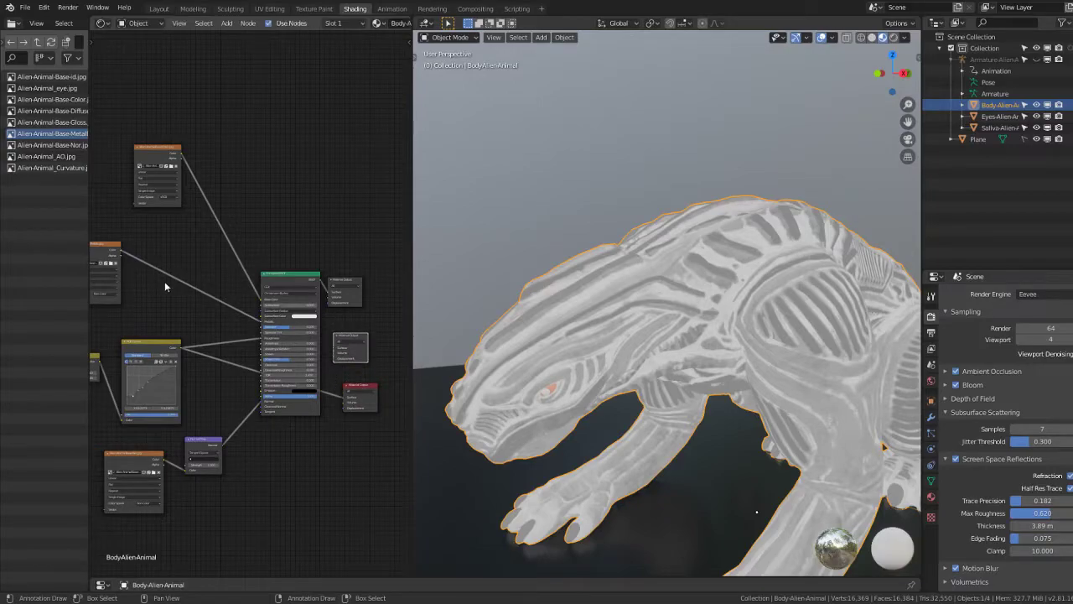
{"action": "mouse_move", "coordinate": [120, 251]}
{"action": "left_mouse_down"}
{"action": "mouse_move", "coordinate": [214, 275]}
{"action": "mouse_move", "coordinate": [147, 257]}
{"action": "left_mouse_up"}
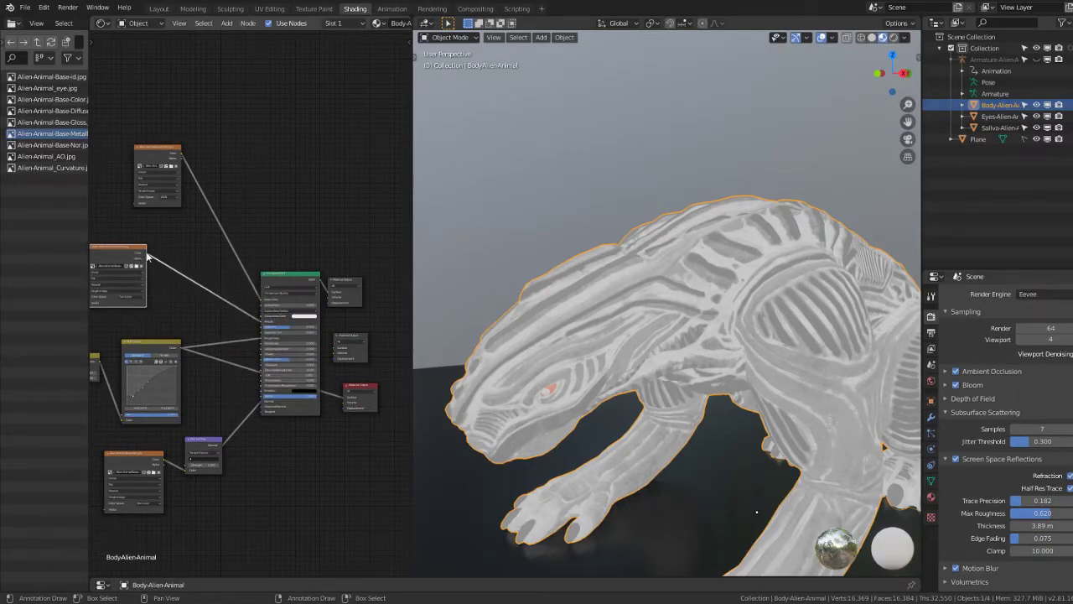
{"action": "left_click", "coordinate": [345, 338]}
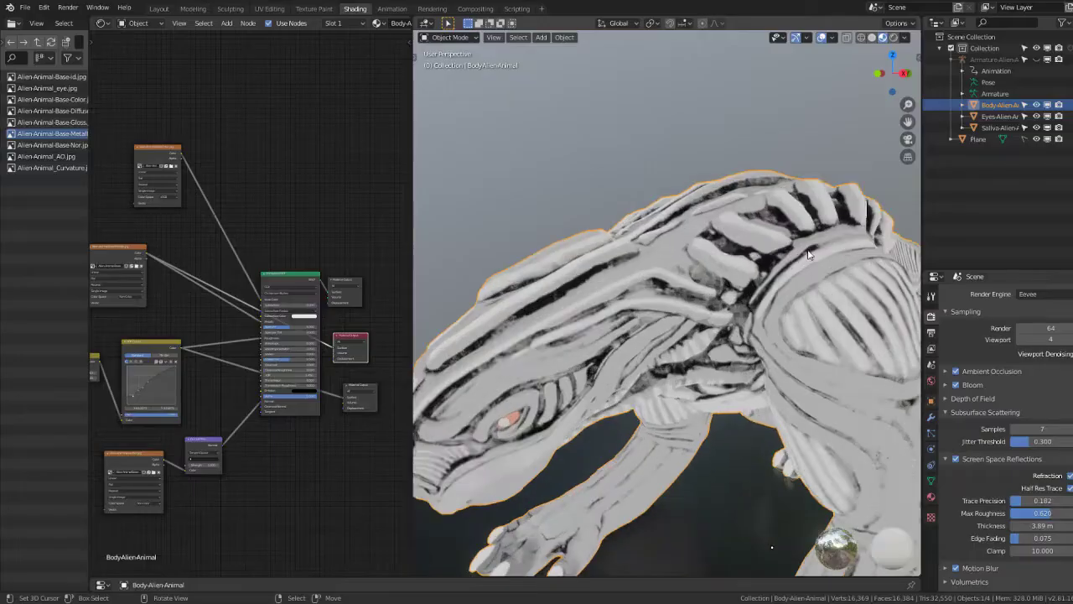
Step: Switch the active preview between output nodes and move the texture node left
{"action": "scroll", "coordinate": [748, 264], "scroll_direction": "up", "scroll_amount": 5}
{"action": "left_click", "coordinate": [359, 387]}
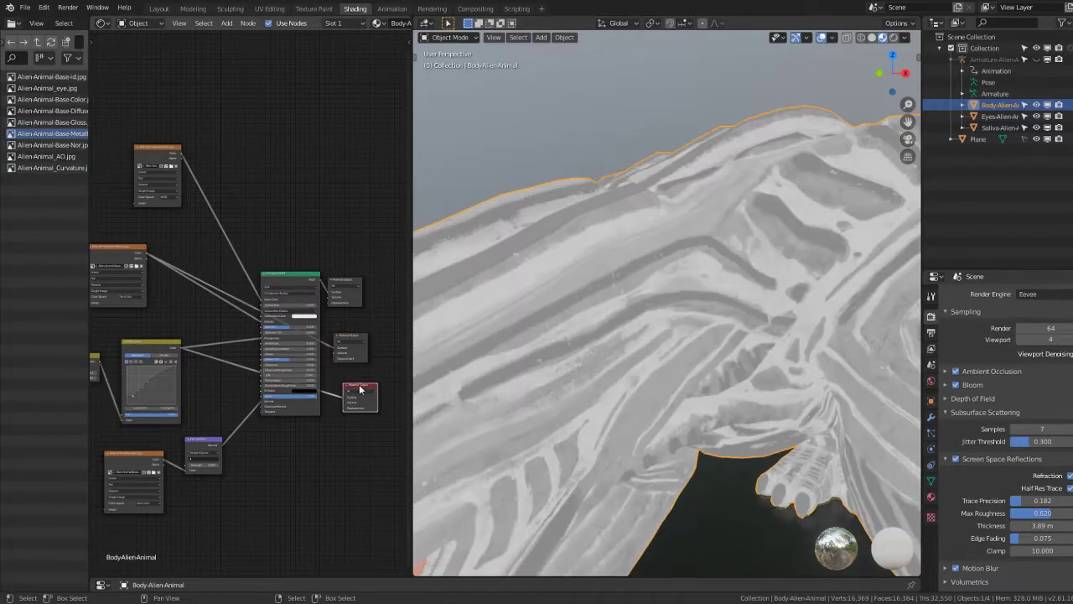
{"action": "left_click", "coordinate": [354, 336]}
{"action": "mouse_move", "coordinate": [134, 327]}
{"action": "middle_mouse_down"}
{"action": "mouse_move", "coordinate": [203, 350]}
{"action": "mouse_move", "coordinate": [272, 317]}
{"action": "middle_mouse_up"}
{"action": "left_click_drag", "start_coordinate": [247, 292], "coordinate": [168, 302]}
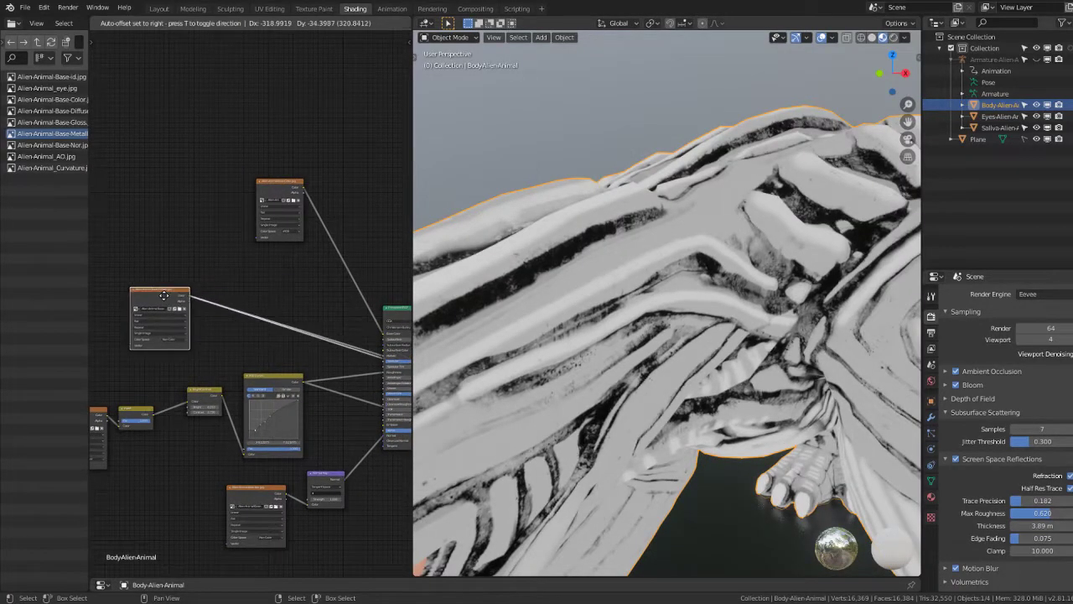
{"action": "middle_click_drag", "start_coordinate": [303, 348], "coordinate": [276, 342]}
Step: Make the other output the active preview and inspect the alien's head up close
{"action": "middle_click_drag", "start_coordinate": [662, 285], "coordinate": [710, 293]}
{"action": "scroll", "coordinate": [710, 293], "scroll_direction": "down", "scroll_amount": 5}
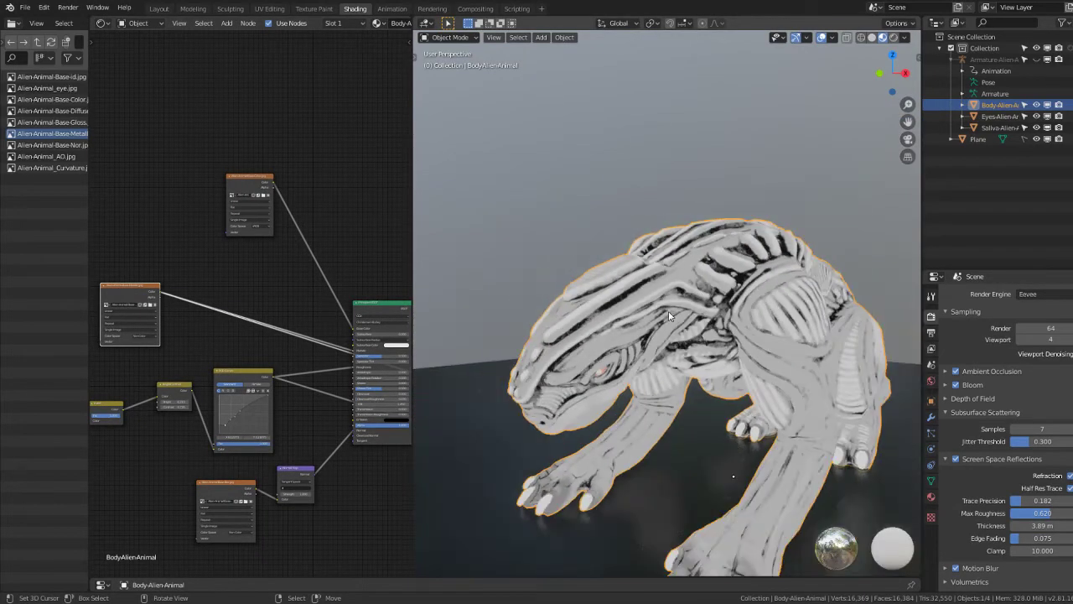
{"action": "scroll", "coordinate": [371, 364], "scroll_direction": "down", "scroll_amount": 3, "text": "ctrl"}
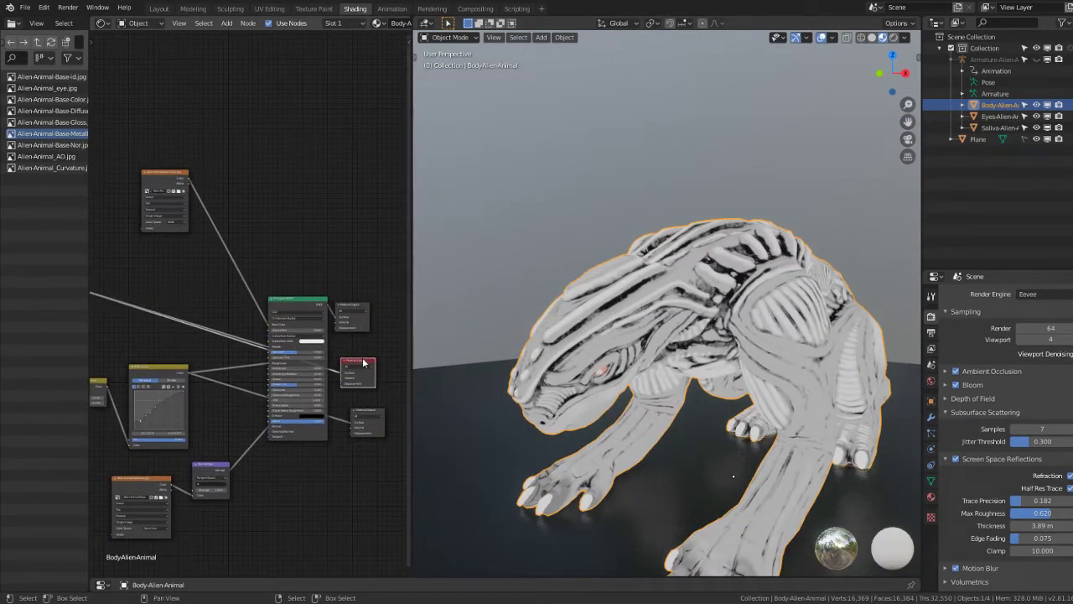
{"action": "left_click", "coordinate": [373, 412]}
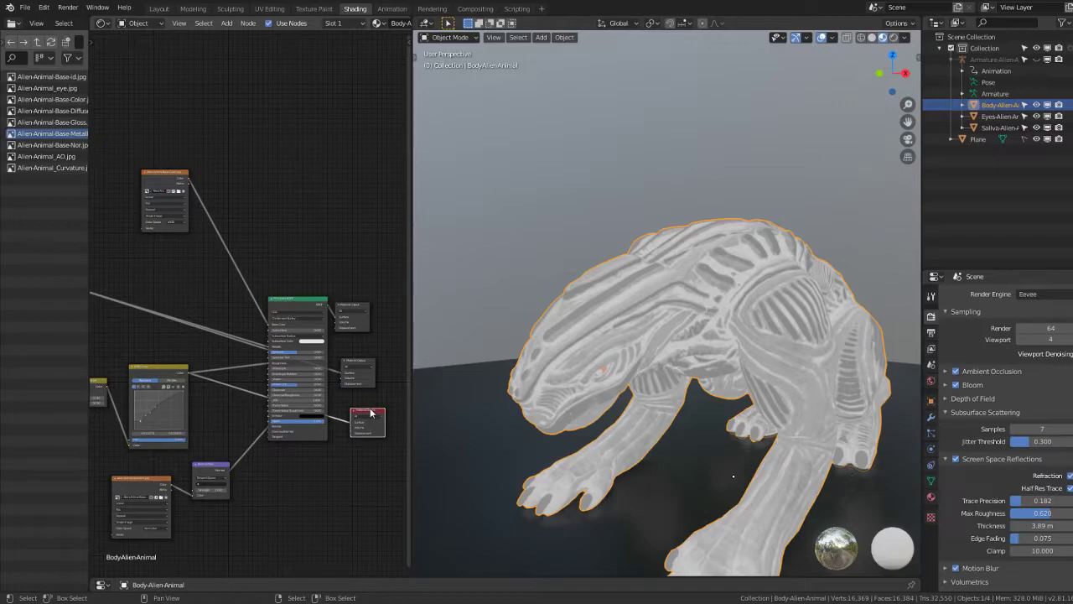
{"action": "left_click", "coordinate": [355, 362]}
{"action": "scroll", "coordinate": [671, 268], "scroll_direction": "up", "scroll_amount": 3}
{"action": "mouse_move", "coordinate": [654, 277]}
{"action": "middle_mouse_down"}
{"action": "mouse_move", "coordinate": [776, 227]}
{"action": "mouse_move", "coordinate": [755, 251]}
{"action": "middle_mouse_up"}
{"action": "scroll", "coordinate": [688, 254], "scroll_direction": "up", "scroll_amount": 4}
{"action": "middle_click_drag", "start_coordinate": [168, 369], "coordinate": [273, 381]}
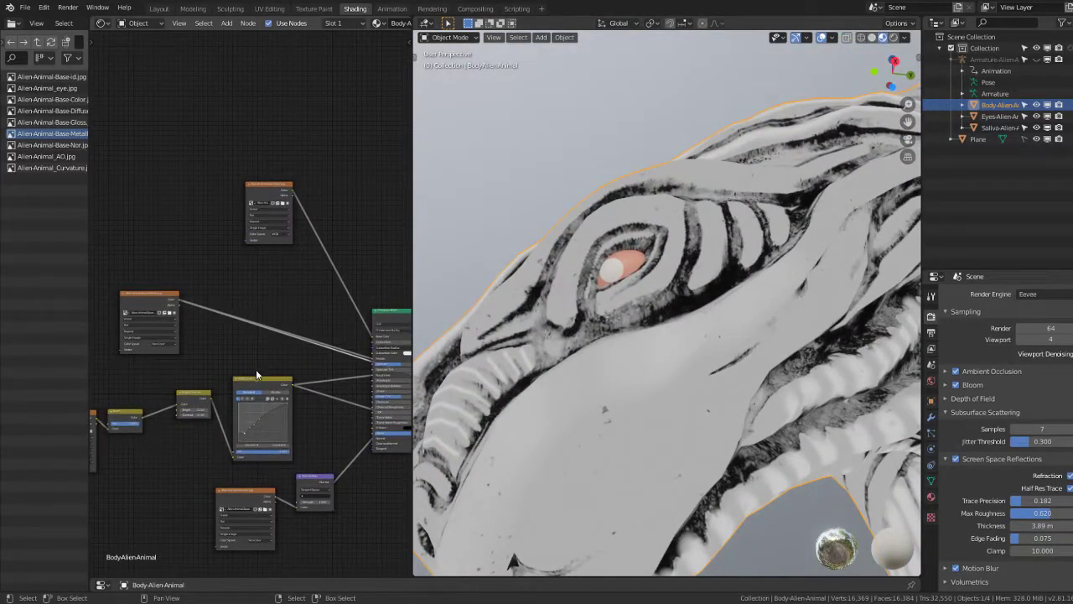
{"action": "scroll", "coordinate": [258, 375], "scroll_direction": "up", "scroll_amount": 1}
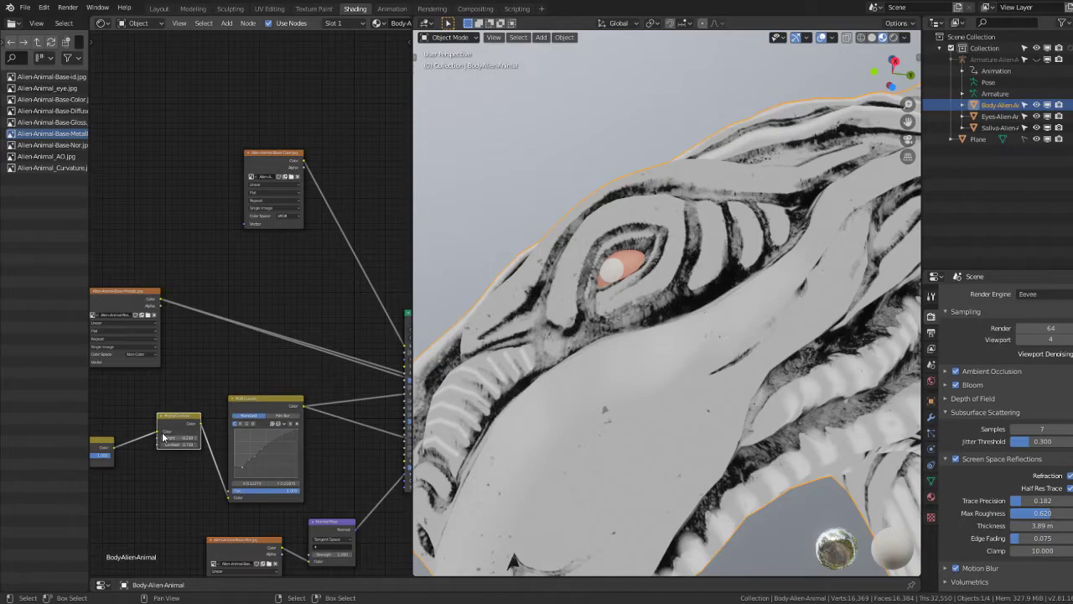
Step: Duplicate the Bright/Contrast node and insert it between the metallic texture and Principled BSDF
{"action": "key", "text": "shift+d"}
{"action": "left_click", "coordinate": [197, 364]}
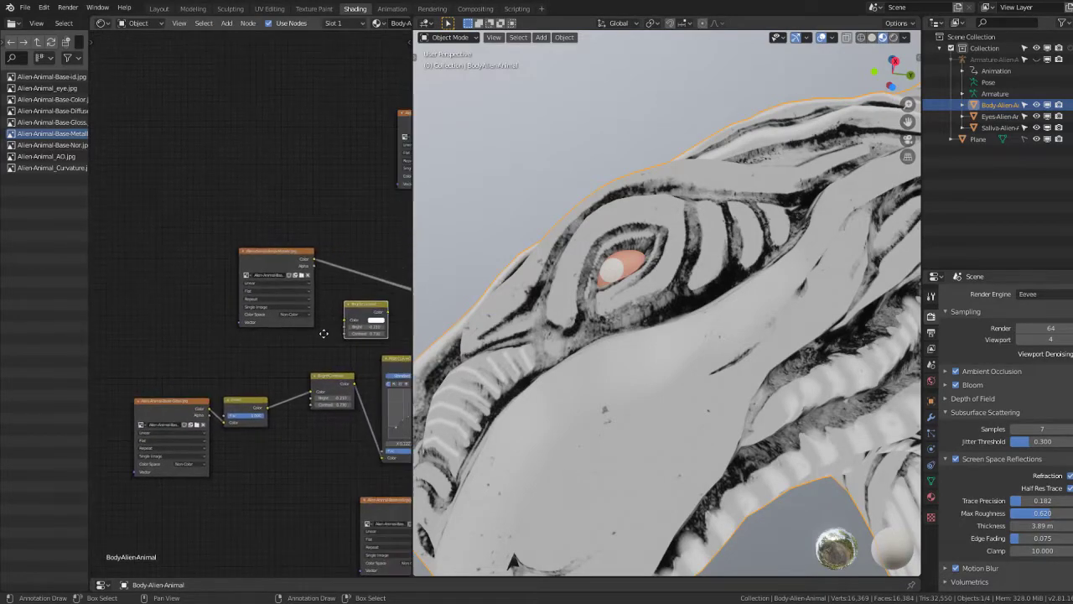
{"action": "middle_click_drag", "start_coordinate": [197, 364], "coordinate": [189, 367]}
{"action": "mouse_move", "coordinate": [206, 369]}
{"action": "left_mouse_down"}
{"action": "mouse_move", "coordinate": [264, 317]}
{"action": "mouse_move", "coordinate": [178, 352]}
{"action": "mouse_move", "coordinate": [199, 398]}
{"action": "left_mouse_up"}
{"action": "key", "text": "Home"}
{"action": "left_click", "coordinate": [208, 381]}
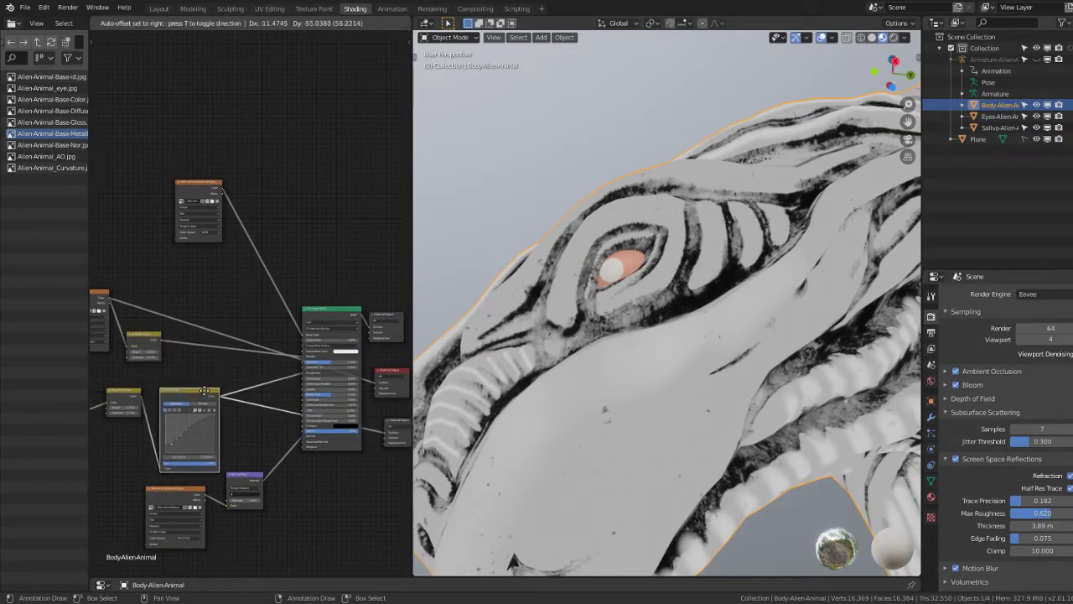
{"action": "right_click", "coordinate": [200, 393]}
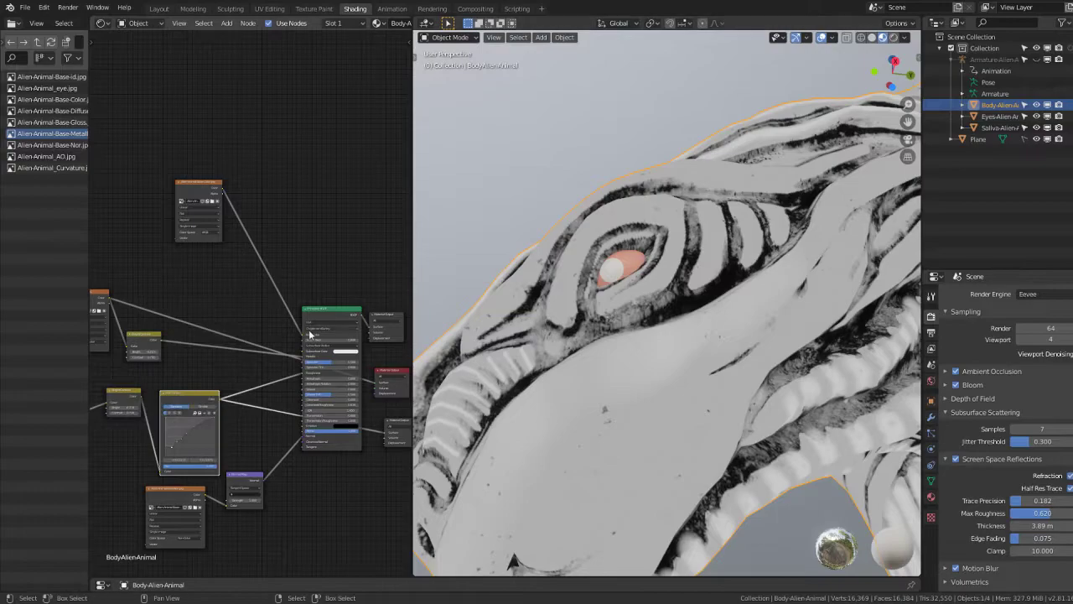
Step: Add another RGB Curves node and place it in the body material's graph
{"action": "key", "text": "shift+a"}
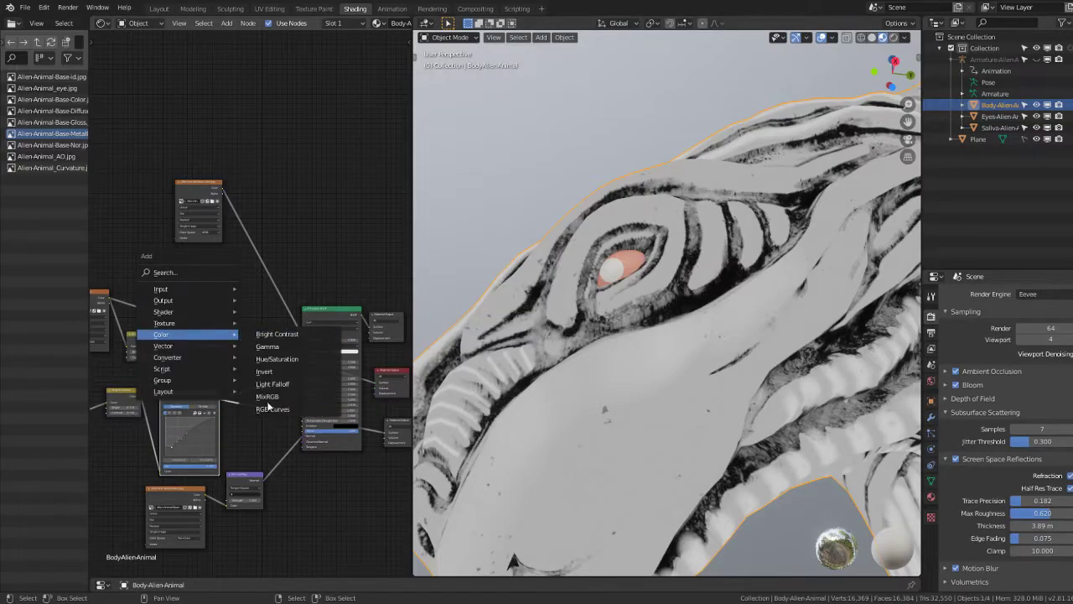
{"action": "left_click", "coordinate": [268, 409]}
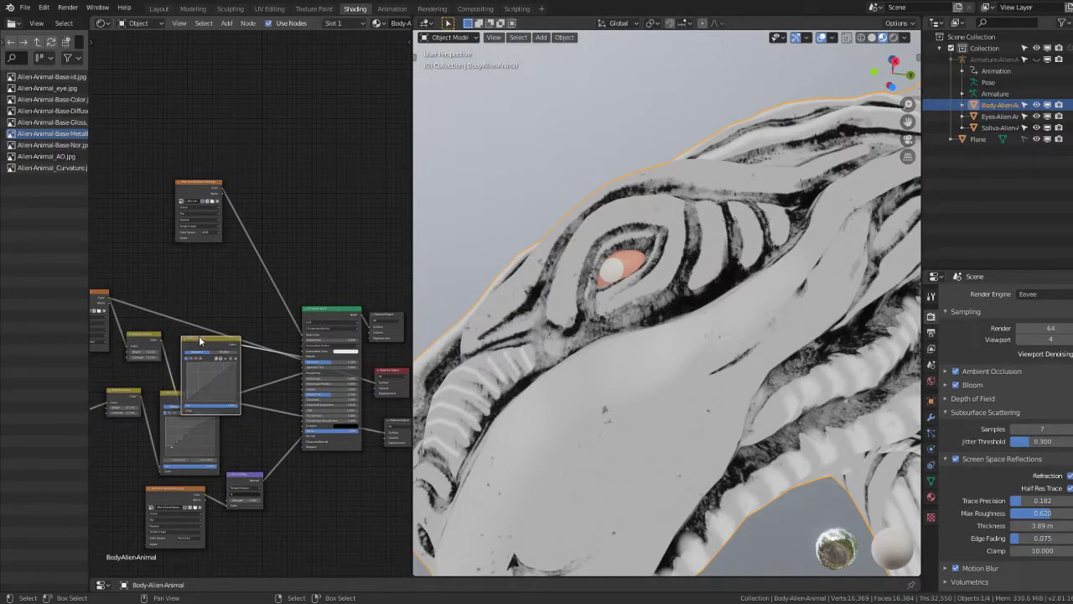
{"action": "left_click", "coordinate": [198, 294]}
Step: Rearrange the output nodes beside the shader, then start the creature's animation playback
{"action": "middle_click_drag", "start_coordinate": [277, 369], "coordinate": [197, 353]}
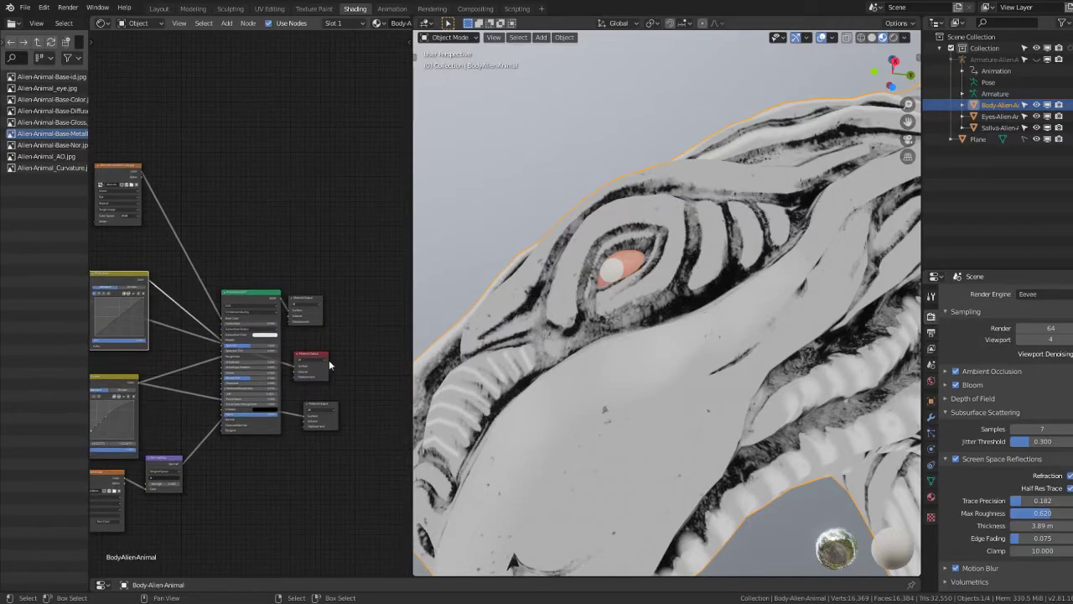
{"action": "left_click_drag", "start_coordinate": [316, 354], "coordinate": [340, 342]}
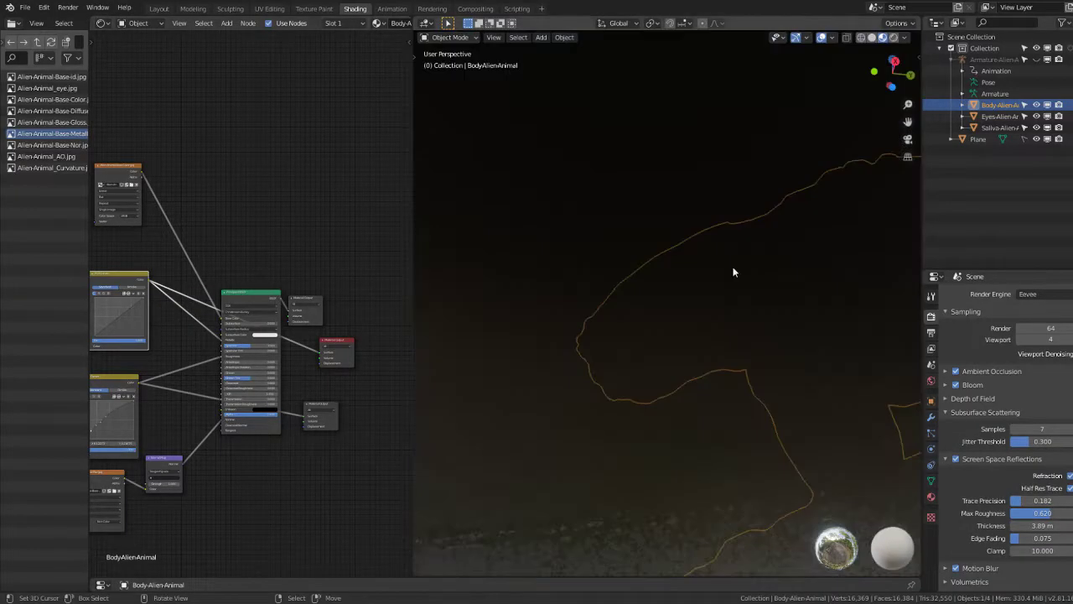
{"action": "mouse_move", "coordinate": [733, 272]}
{"action": "middle_mouse_down"}
{"action": "mouse_move", "coordinate": [778, 266]}
{"action": "mouse_move", "coordinate": [748, 327]}
{"action": "middle_mouse_up"}
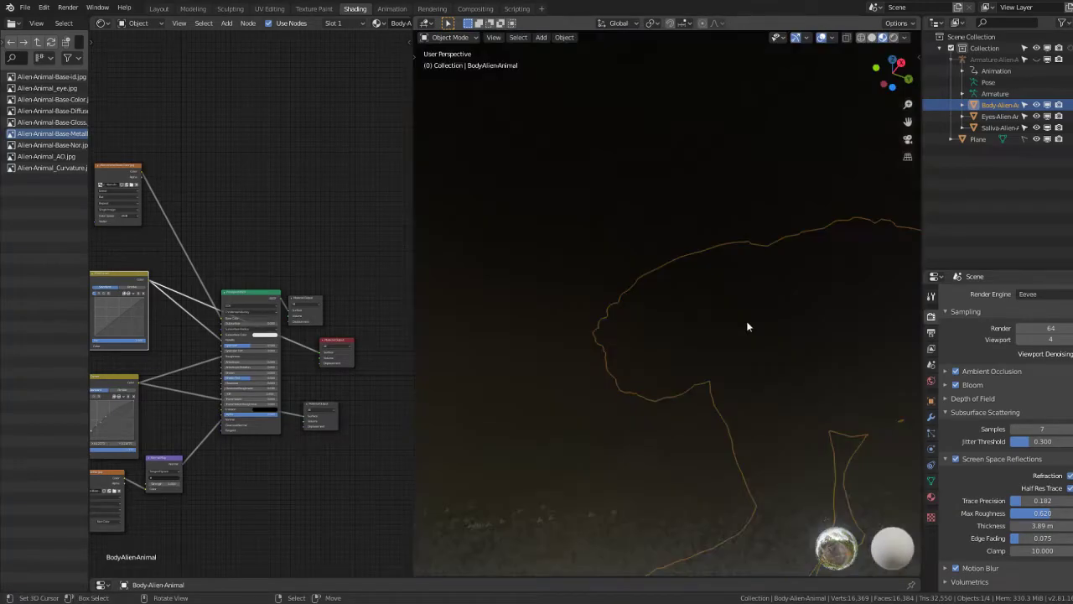
{"action": "key", "text": "space"}
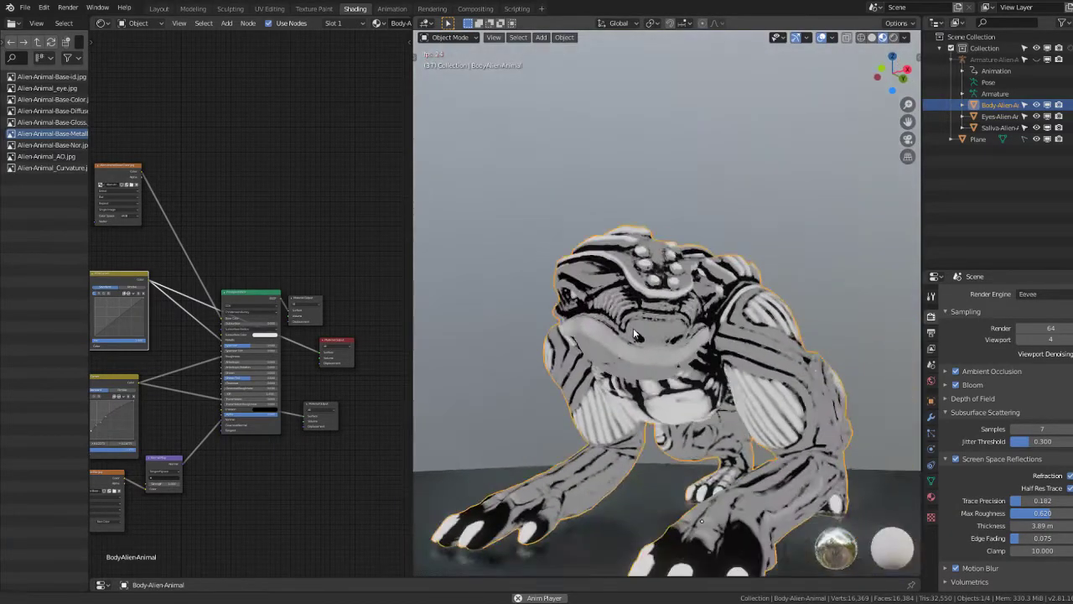
Step: Stop playback, toggle the viewport overlays off and on, and play the animation again
{"action": "key", "text": "space"}
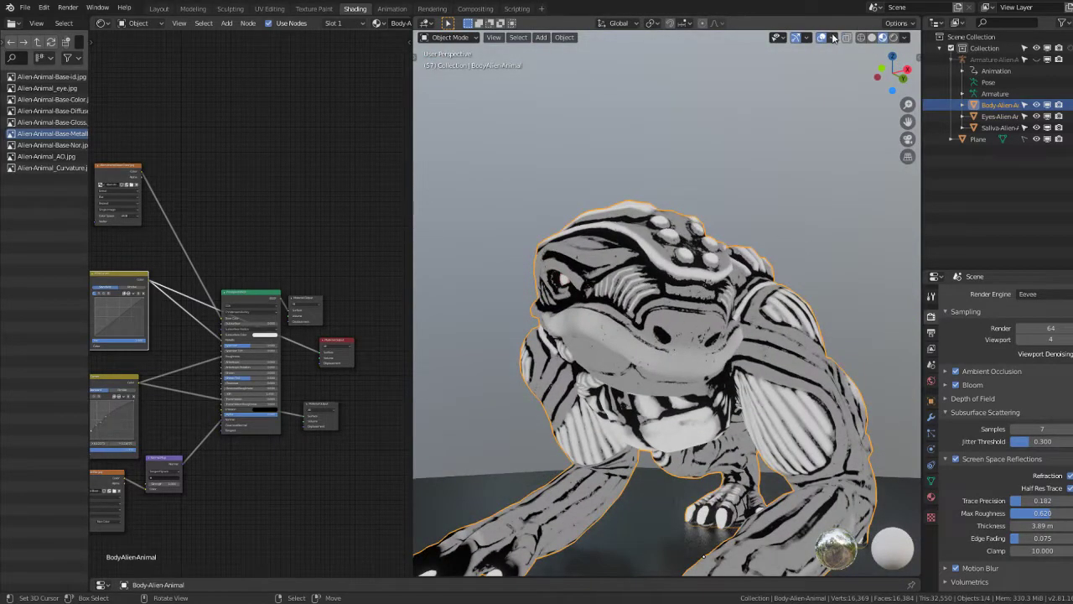
{"action": "left_click", "coordinate": [823, 38]}
{"action": "left_click", "coordinate": [823, 38]}
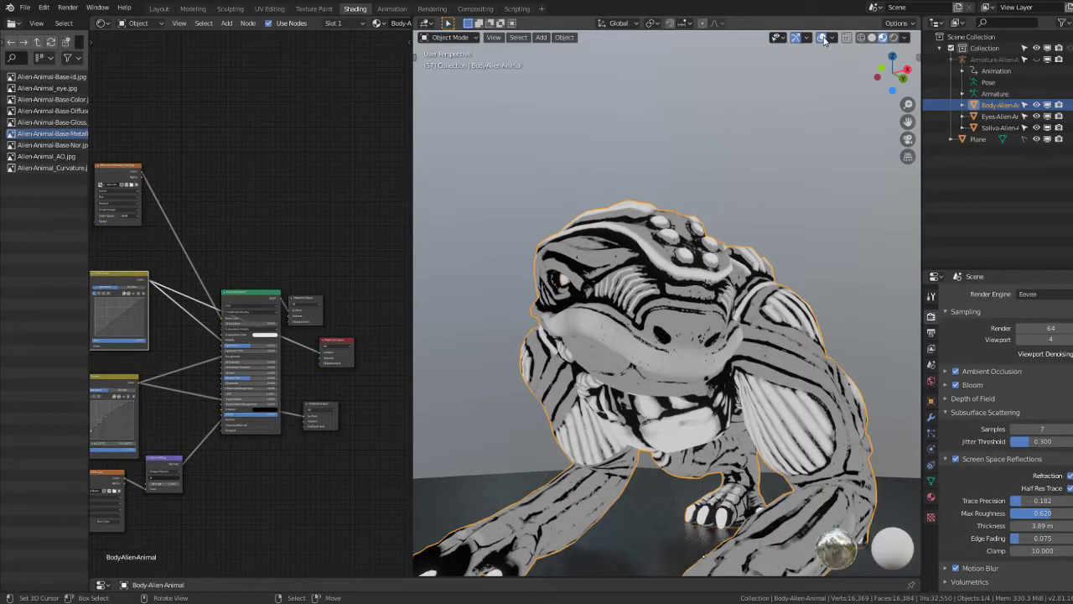
{"action": "scroll", "coordinate": [736, 158], "scroll_direction": "down", "scroll_amount": 3}
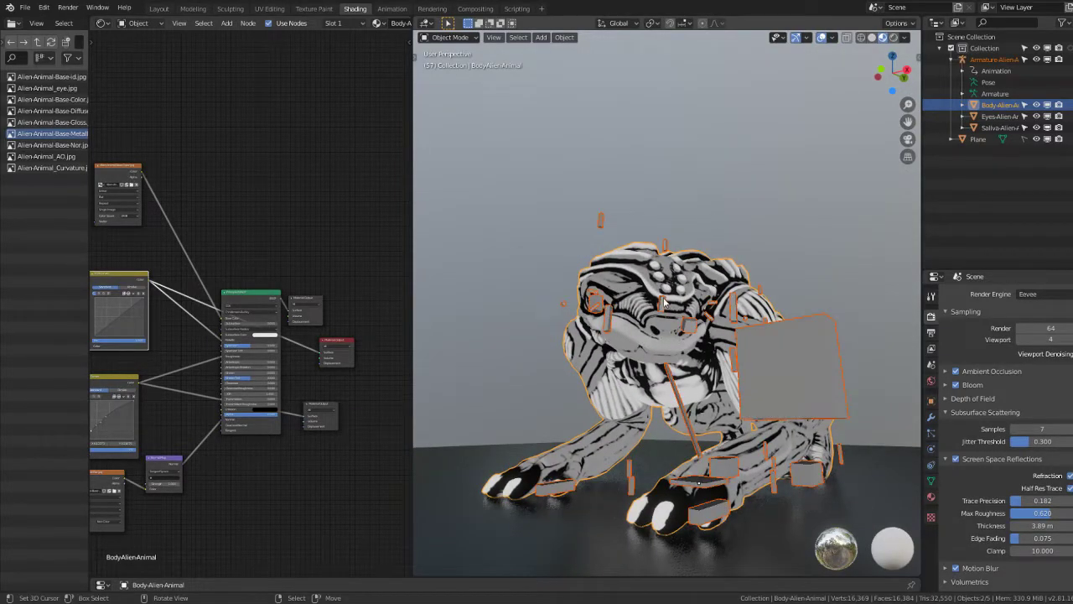
{"action": "key", "text": "space"}
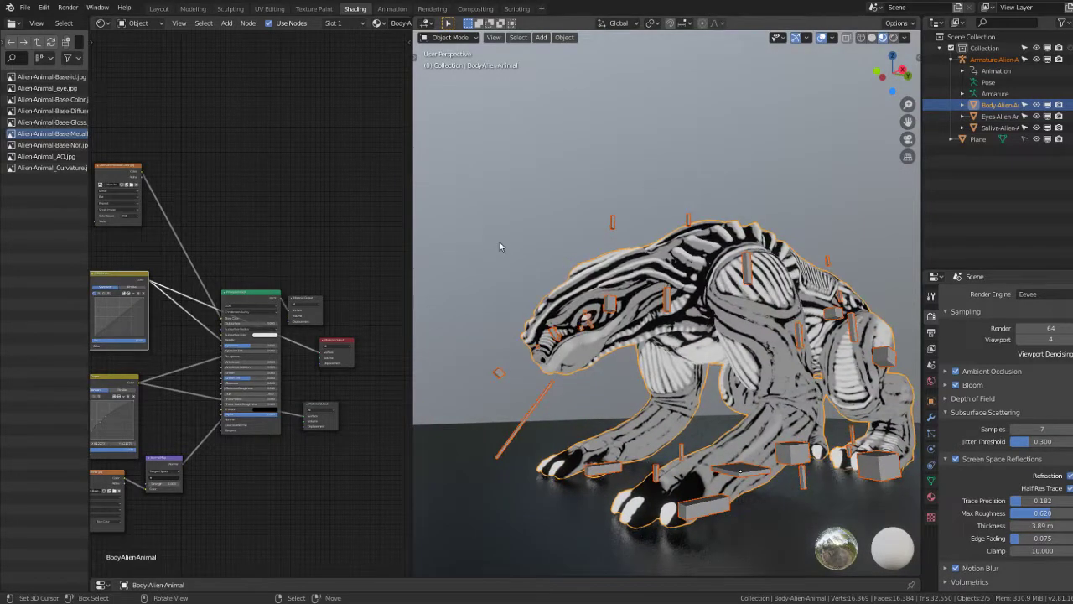
Step: Try Texture Paint mode, return to Object Mode, and select the creature's armature
{"action": "left_click", "coordinate": [453, 38]}
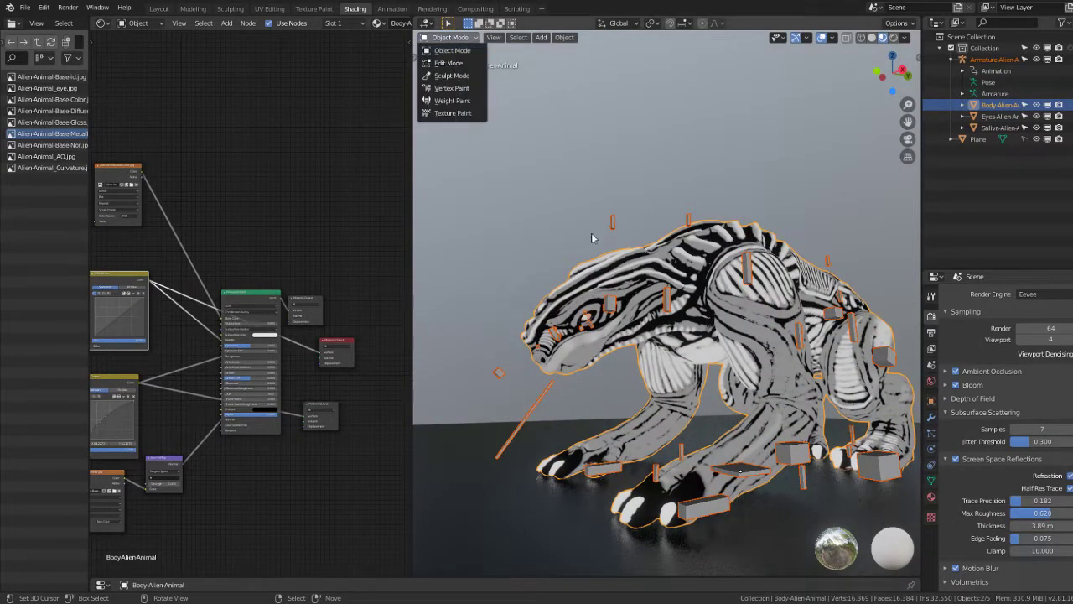
{"action": "key", "text": "t"}
{"action": "left_click", "coordinate": [443, 39]}
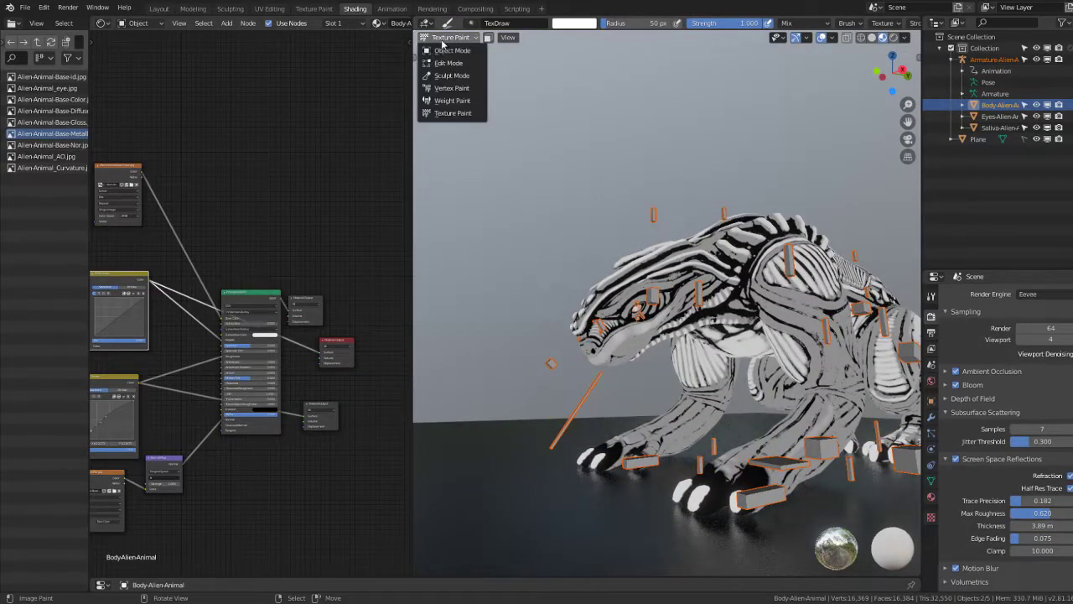
{"action": "left_click", "coordinate": [446, 50]}
{"action": "left_click", "coordinate": [591, 394]}
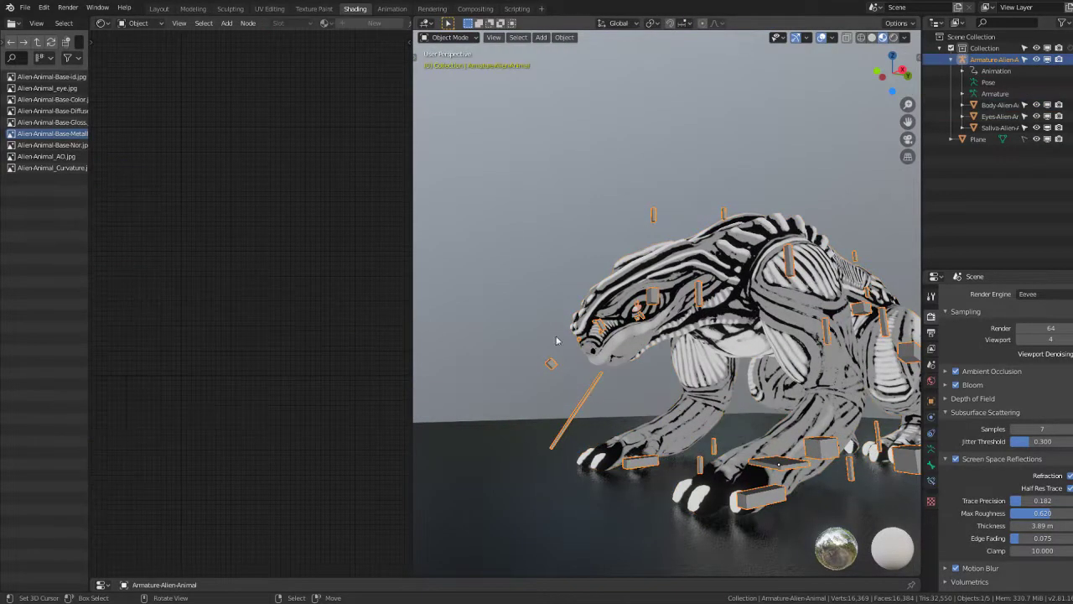
Step: Enter Pose Mode and move the jaw bone to open the creature's mouth
{"action": "left_click", "coordinate": [452, 39]}
{"action": "left_click", "coordinate": [449, 75]}
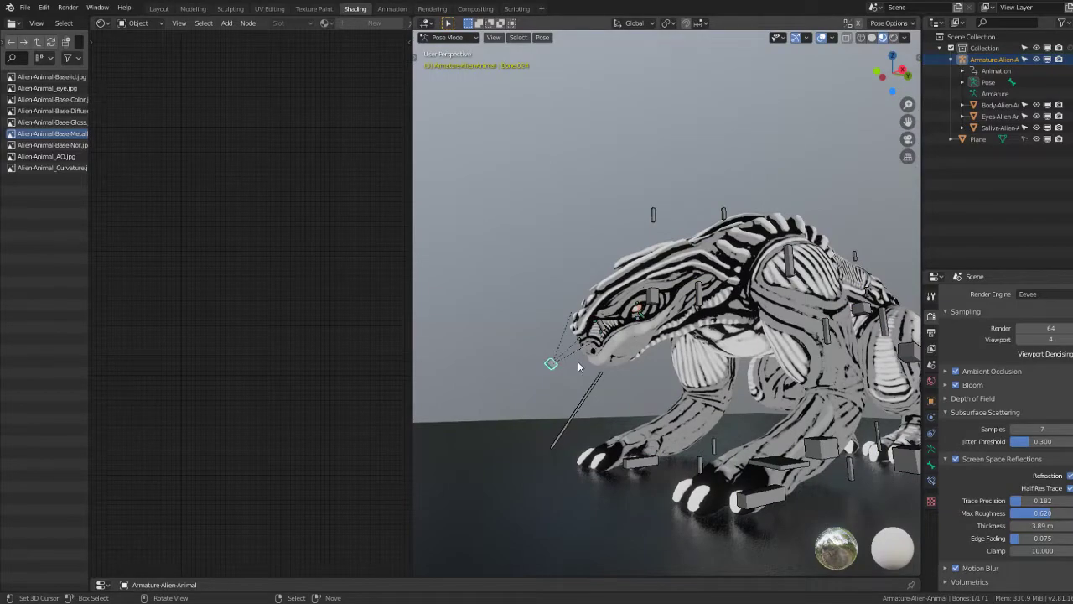
{"action": "left_click", "coordinate": [579, 403]}
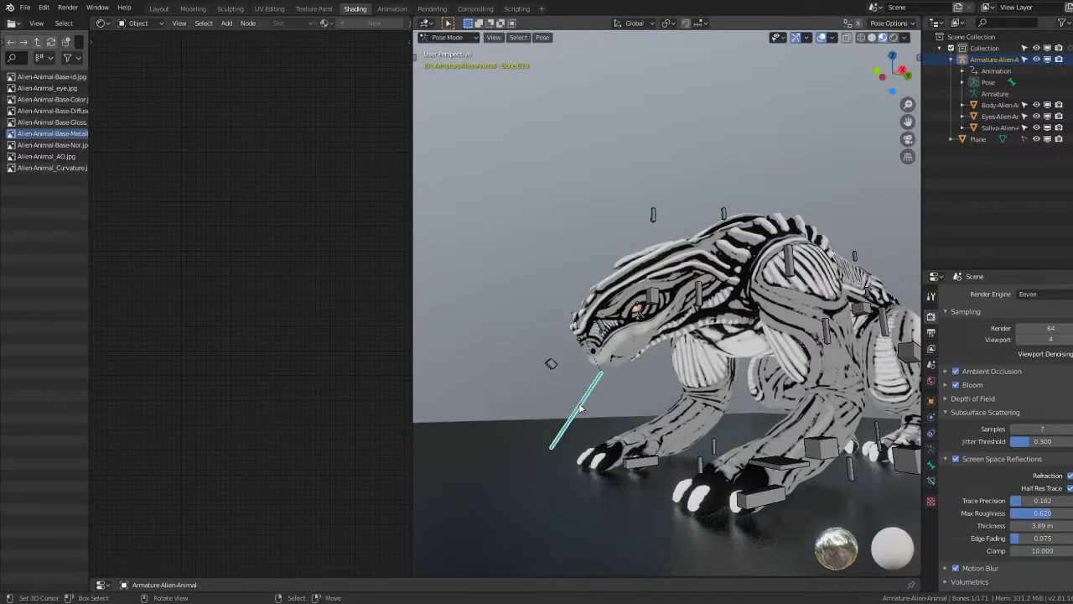
{"action": "key", "text": "g"}
{"action": "left_click", "coordinate": [618, 427]}
{"action": "scroll", "coordinate": [628, 335], "scroll_direction": "up", "scroll_amount": 3}
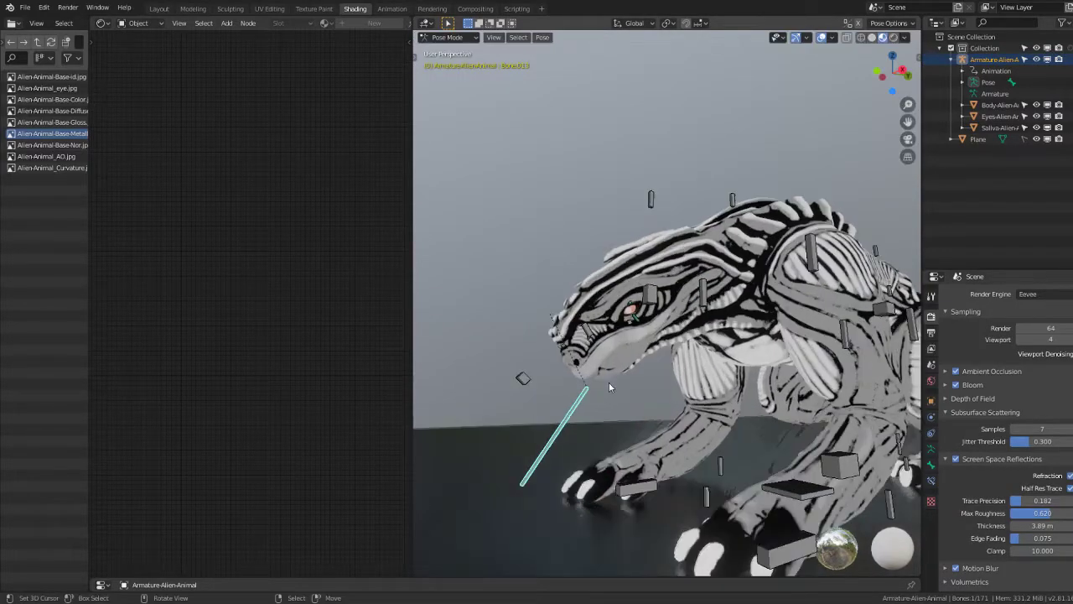
{"action": "mouse_move", "coordinate": [629, 323]}
{"action": "middle_mouse_down"}
{"action": "mouse_move", "coordinate": [635, 313]}
{"action": "mouse_move", "coordinate": [670, 327]}
{"action": "middle_mouse_up"}
{"action": "key", "text": "g"}
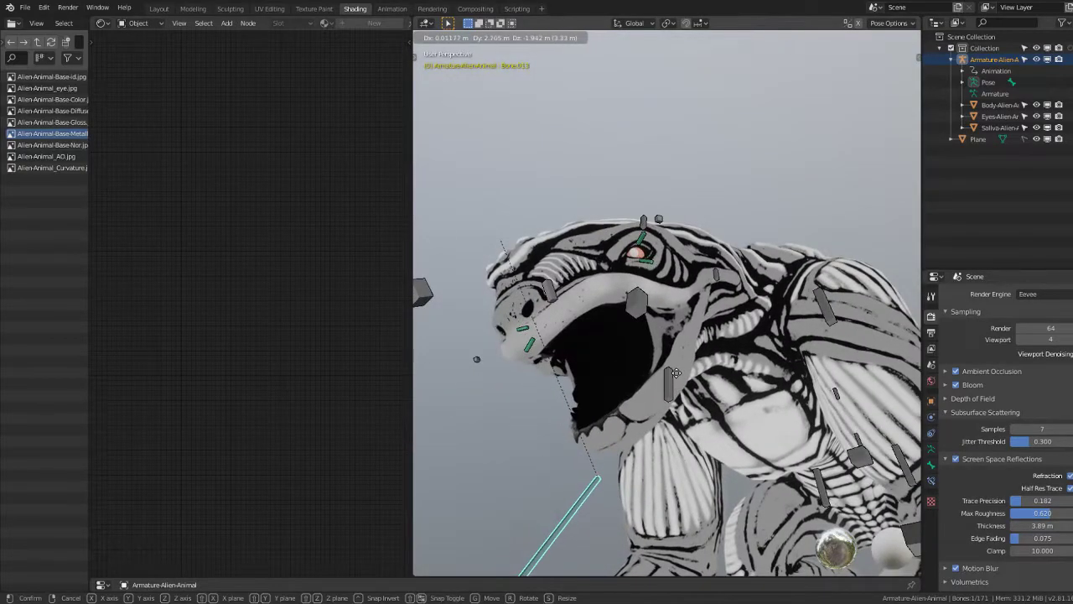
{"action": "left_click", "coordinate": [742, 346]}
{"action": "scroll", "coordinate": [742, 345], "scroll_direction": "up", "scroll_amount": 3}
{"action": "scroll", "coordinate": [742, 346], "scroll_direction": "down", "scroll_amount": 3}
{"action": "scroll", "coordinate": [742, 346], "scroll_direction": "up", "scroll_amount": 2}
Step: Rotate the head bone and turn on all bone layers in the first row
{"action": "key", "text": "g"}
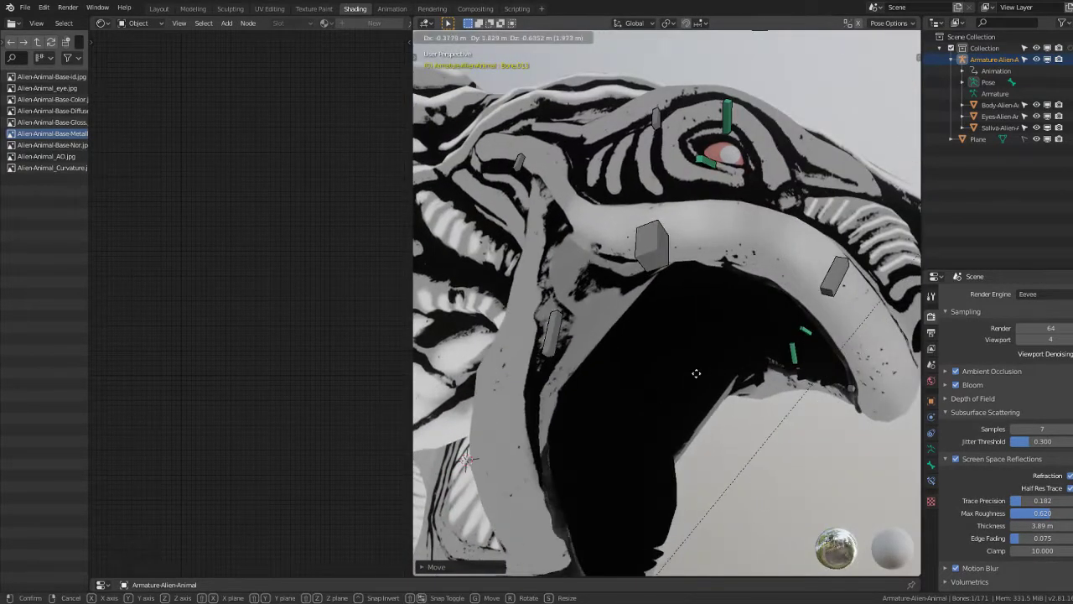
{"action": "scroll", "coordinate": [709, 356], "scroll_direction": "down", "scroll_amount": 5}
{"action": "middle_click_drag", "start_coordinate": [709, 355], "coordinate": [676, 251]}
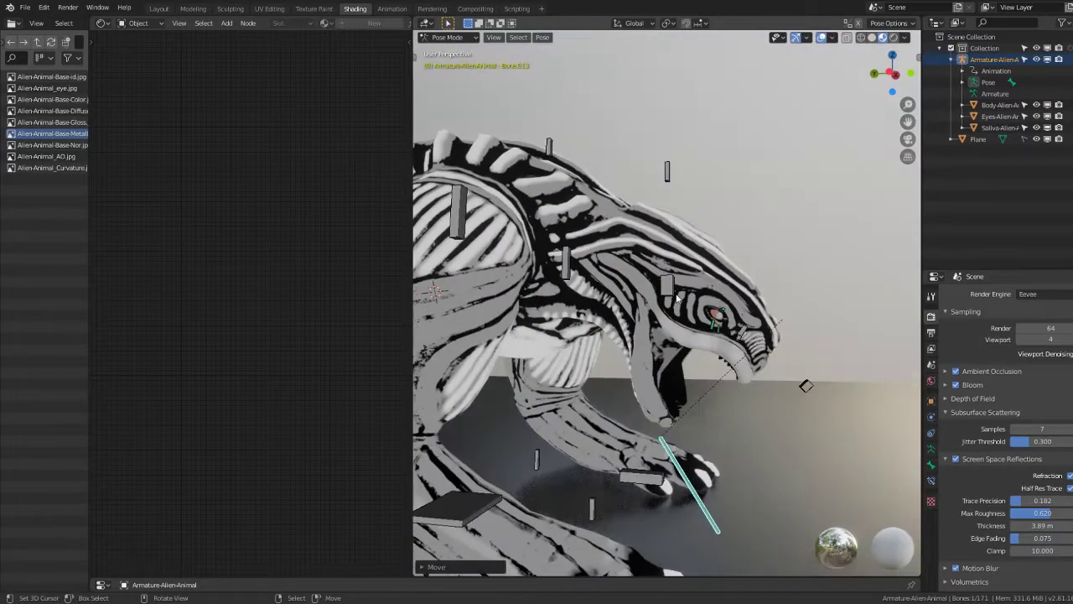
{"action": "key", "text": "r"}
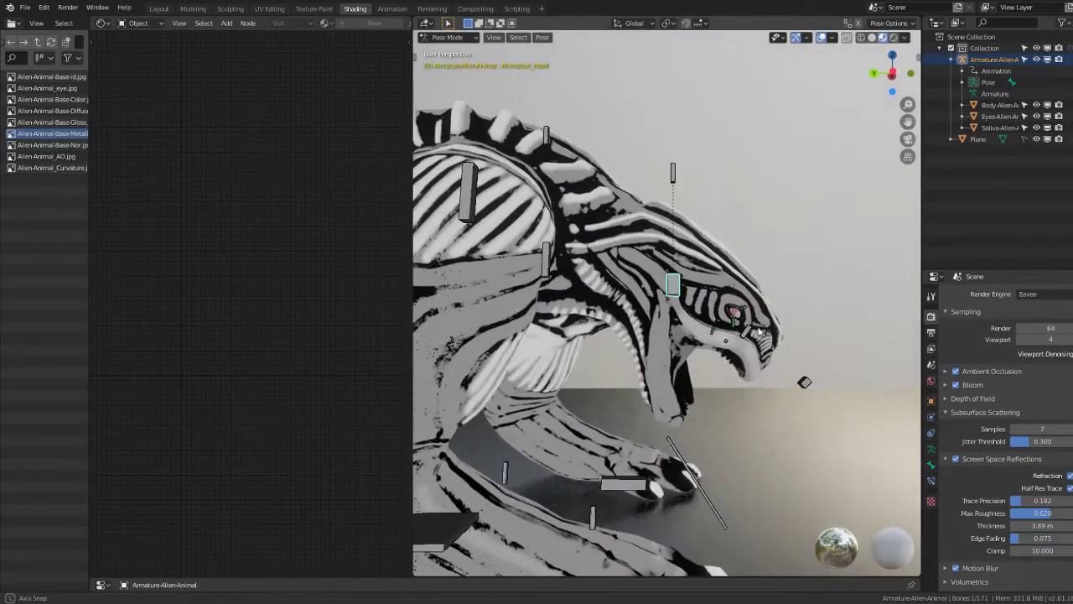
{"action": "left_click", "coordinate": [834, 290]}
{"action": "scroll", "coordinate": [805, 310], "scroll_direction": "down", "scroll_amount": 2}
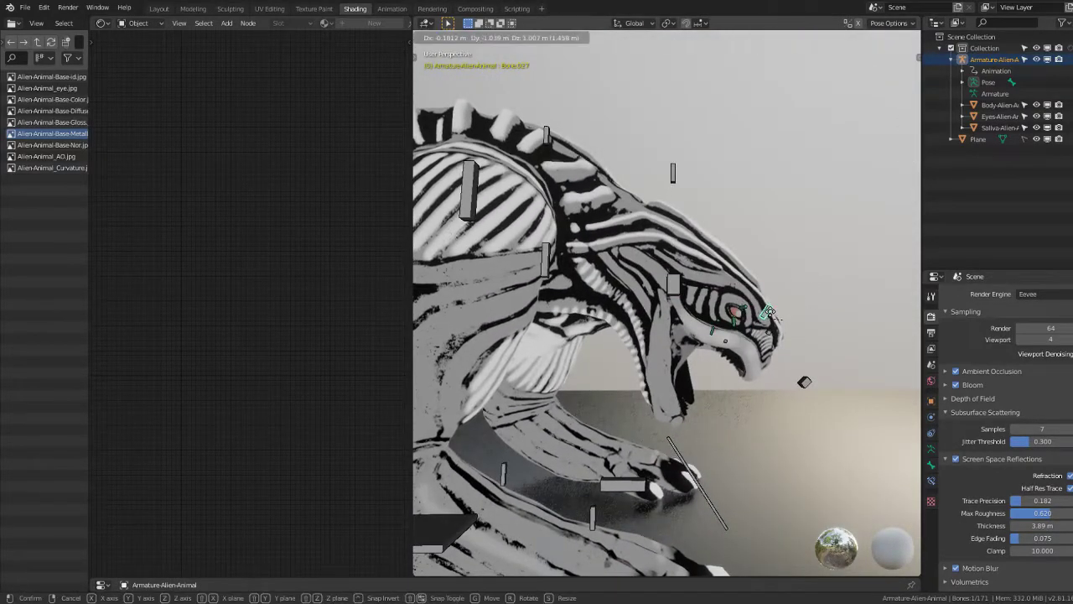
{"action": "middle_click_drag", "start_coordinate": [795, 320], "coordinate": [872, 352]}
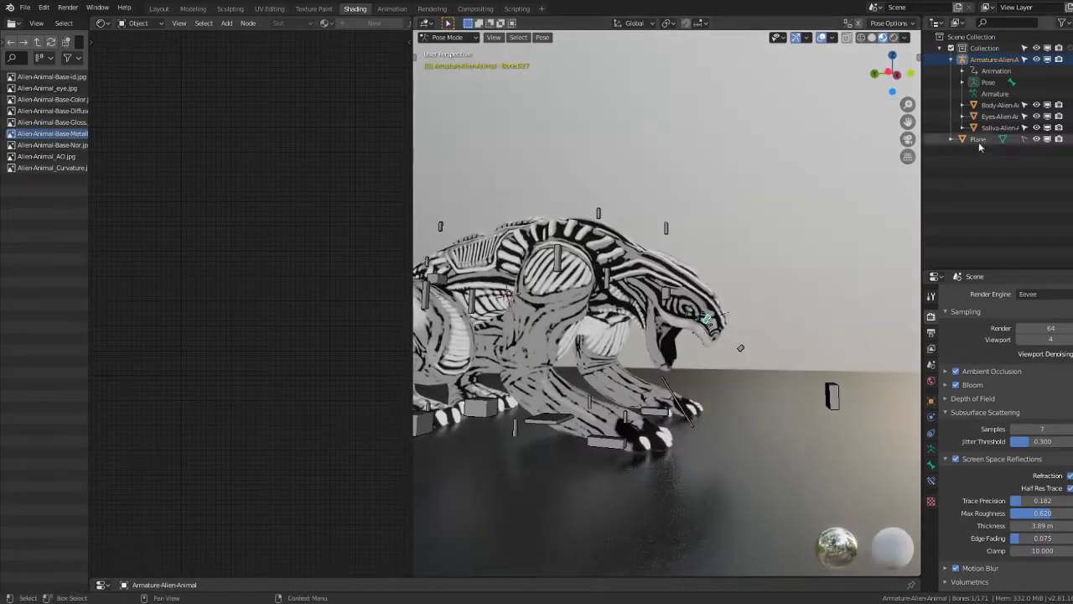
{"action": "left_click", "coordinate": [930, 450]}
{"action": "left_click_drag", "start_coordinate": [954, 356], "coordinate": [1027, 358]}
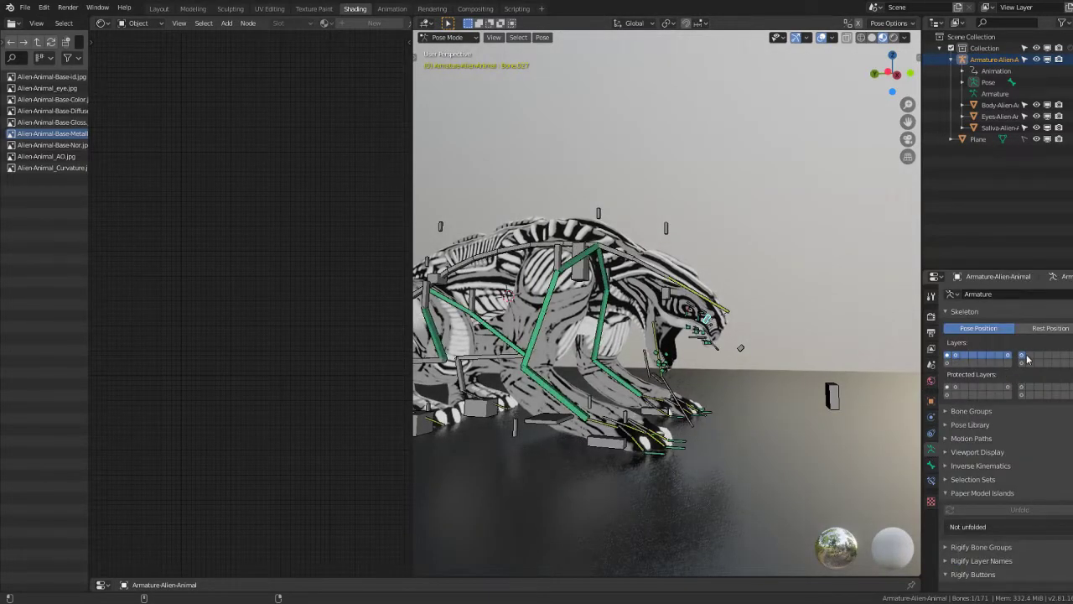
Step: Move the head control bone box upward to lift the head, then hide the overlays
{"action": "mouse_move", "coordinate": [638, 336]}
{"action": "middle_mouse_down"}
{"action": "mouse_move", "coordinate": [551, 333]}
{"action": "mouse_move", "coordinate": [472, 411]}
{"action": "middle_mouse_up"}
{"action": "left_click", "coordinate": [496, 339]}
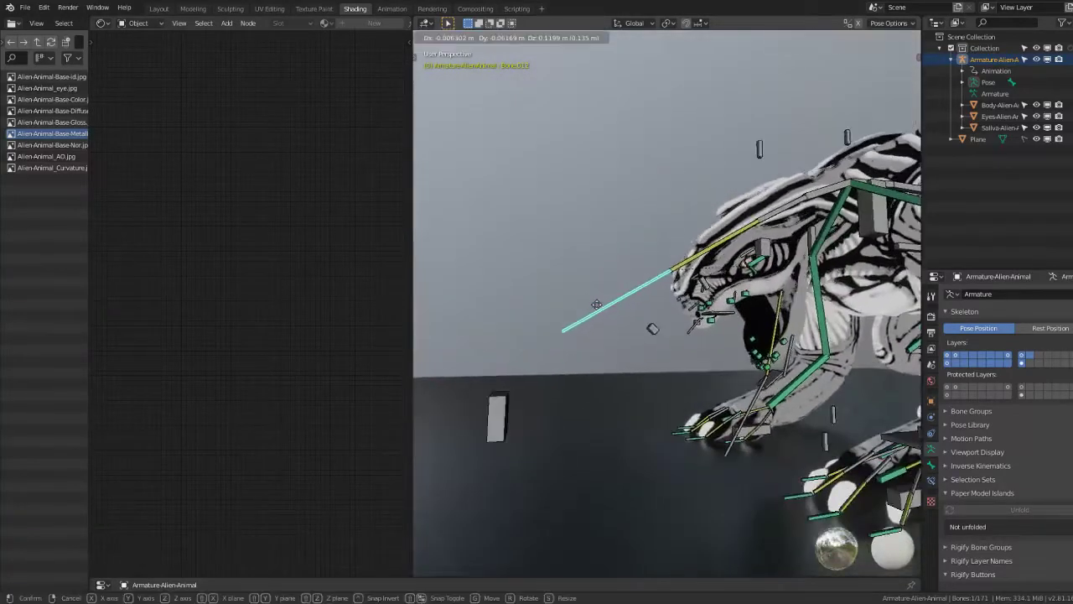
{"action": "left_click", "coordinate": [494, 411]}
{"action": "key", "text": "g"}
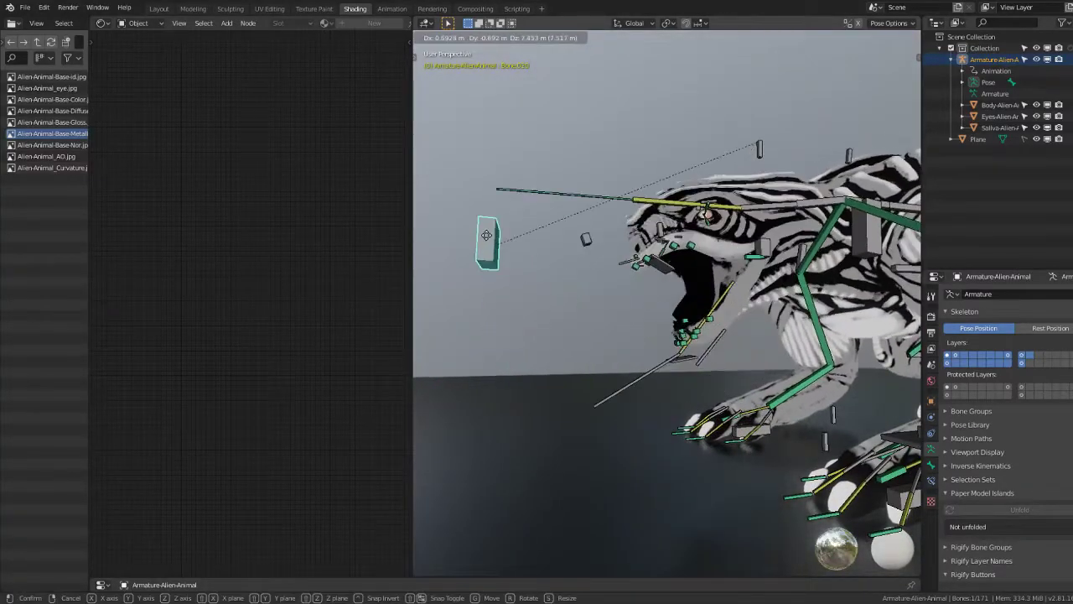
{"action": "left_click", "coordinate": [479, 238]}
{"action": "middle_click_drag", "start_coordinate": [479, 239], "coordinate": [587, 251]}
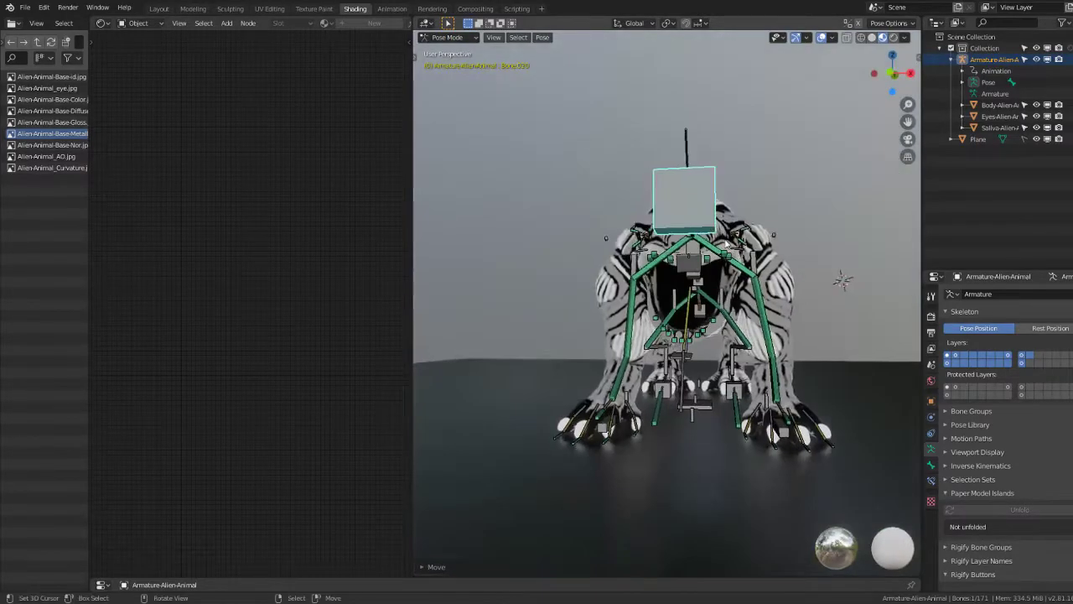
{"action": "key", "text": "g"}
{"action": "left_click", "coordinate": [759, 176]}
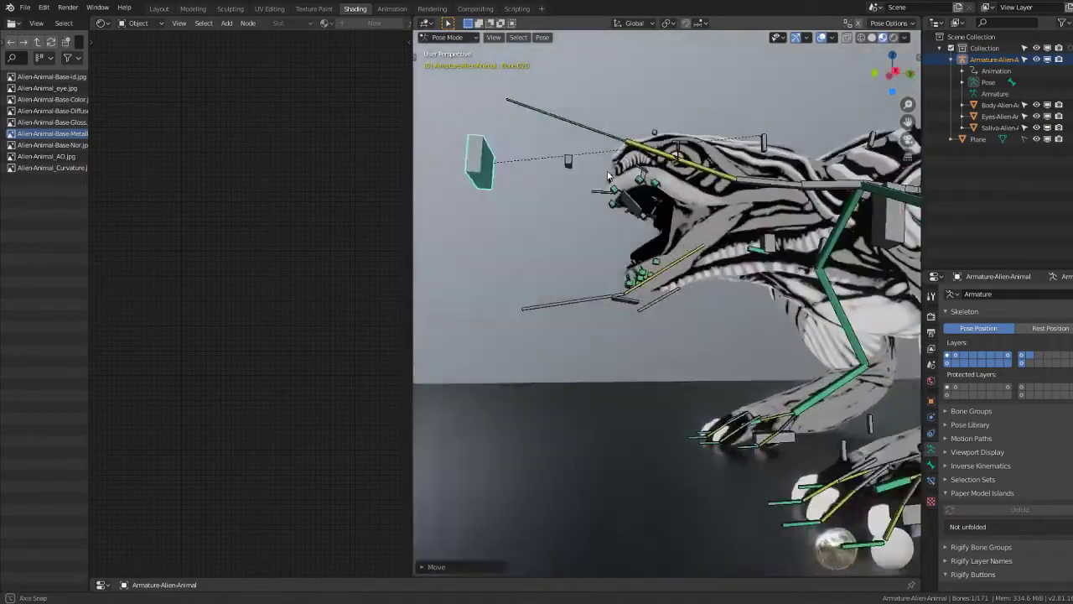
{"action": "mouse_move", "coordinate": [759, 176]}
{"action": "middle_mouse_down"}
{"action": "mouse_move", "coordinate": [689, 224]}
{"action": "mouse_move", "coordinate": [780, 94]}
{"action": "middle_mouse_up"}
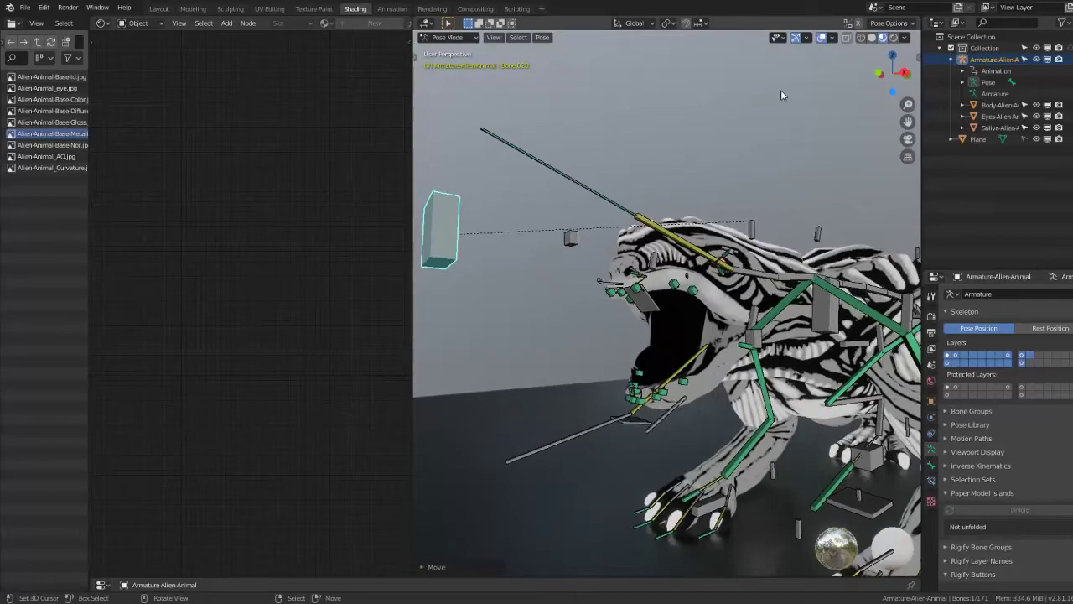
{"action": "left_click", "coordinate": [823, 38]}
{"action": "scroll", "coordinate": [652, 260], "scroll_direction": "up", "scroll_amount": 3}
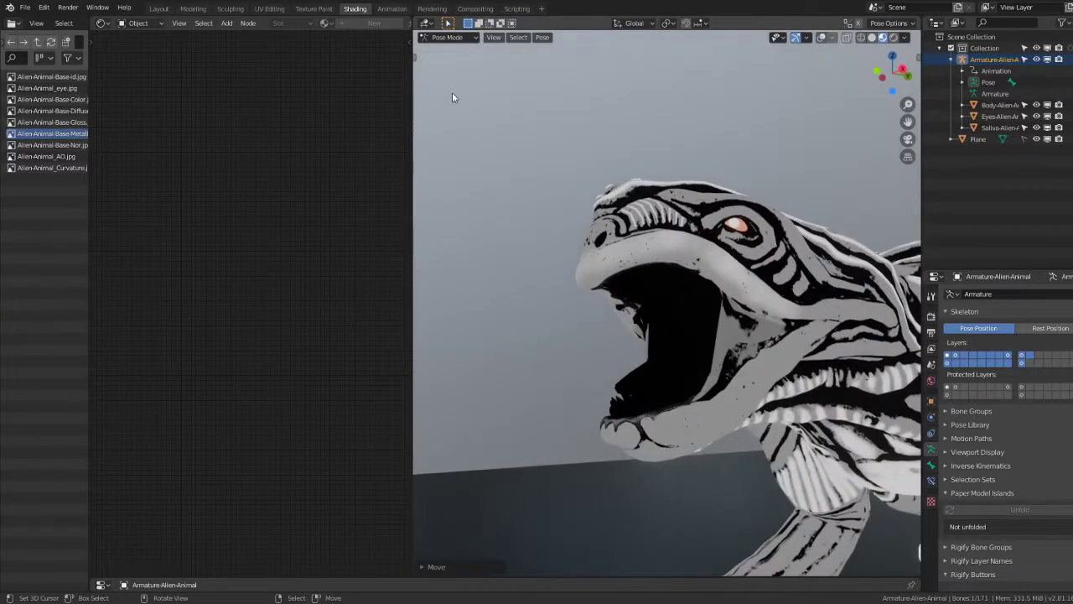
Step: Return to Object Mode and make the alien's body the active object
{"action": "left_click", "coordinate": [463, 38]}
{"action": "left_click", "coordinate": [457, 51]}
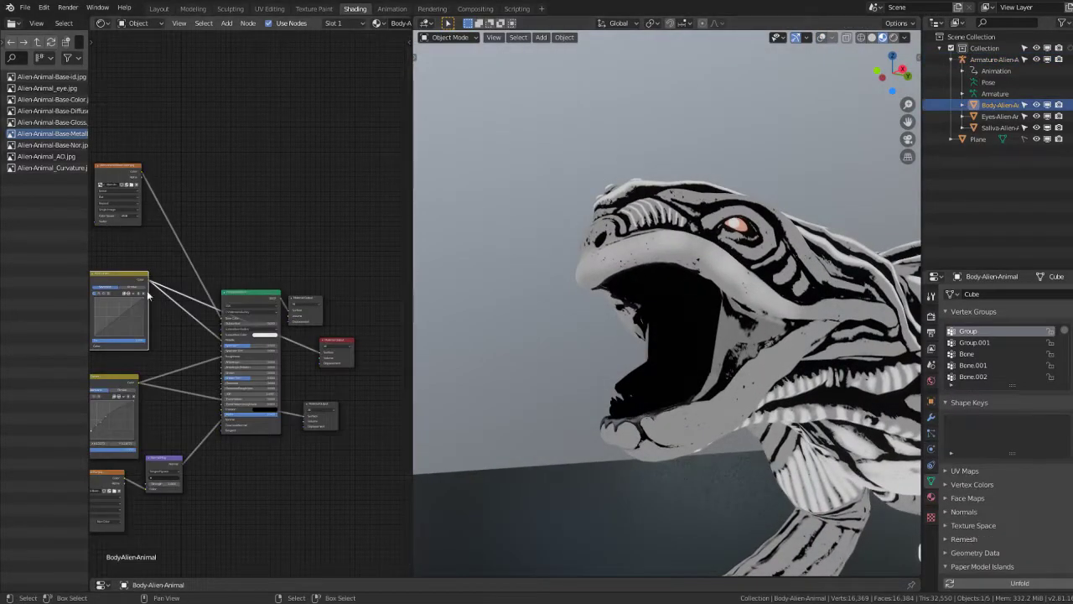
{"action": "scroll", "coordinate": [261, 269], "scroll_direction": "up", "scroll_amount": 3}
{"action": "scroll", "coordinate": [235, 294], "scroll_direction": "up", "scroll_amount": 3, "text": "ctrl"}
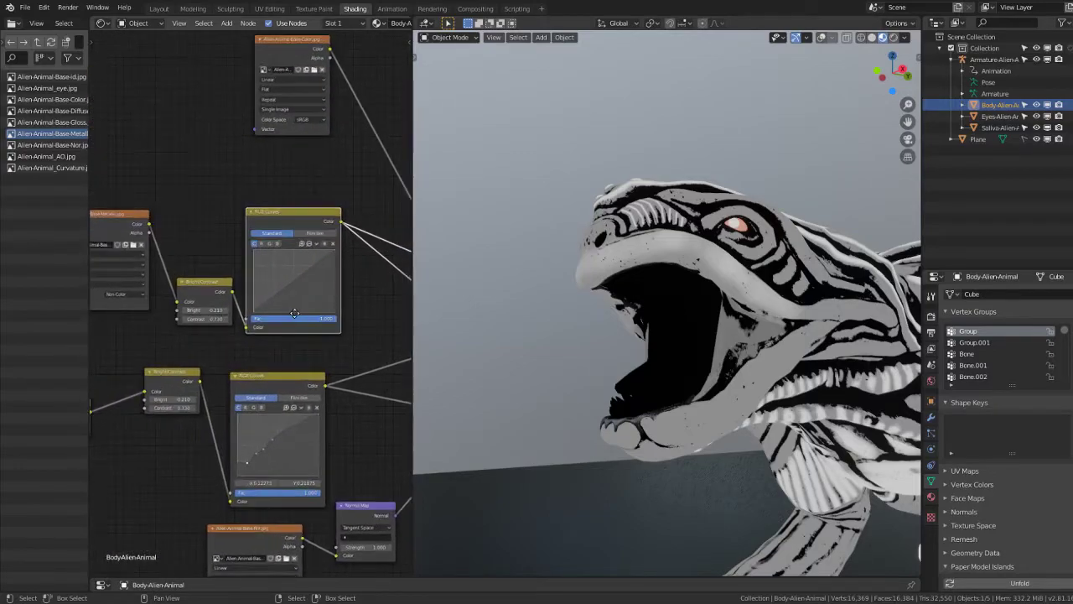
Step: Move the metallic curve's bottom and middle points and add an extra point
{"action": "left_click", "coordinate": [212, 302]}
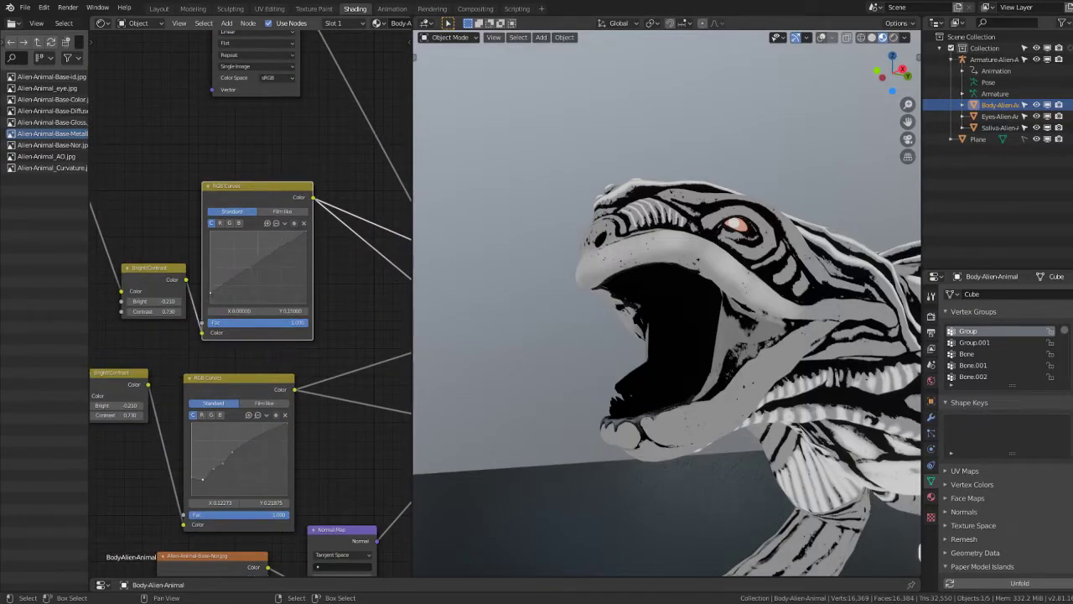
{"action": "mouse_move", "coordinate": [210, 292]}
{"action": "left_mouse_down"}
{"action": "mouse_move", "coordinate": [236, 291]}
{"action": "mouse_move", "coordinate": [231, 279]}
{"action": "mouse_move", "coordinate": [207, 282]}
{"action": "mouse_move", "coordinate": [206, 310]}
{"action": "left_mouse_up"}
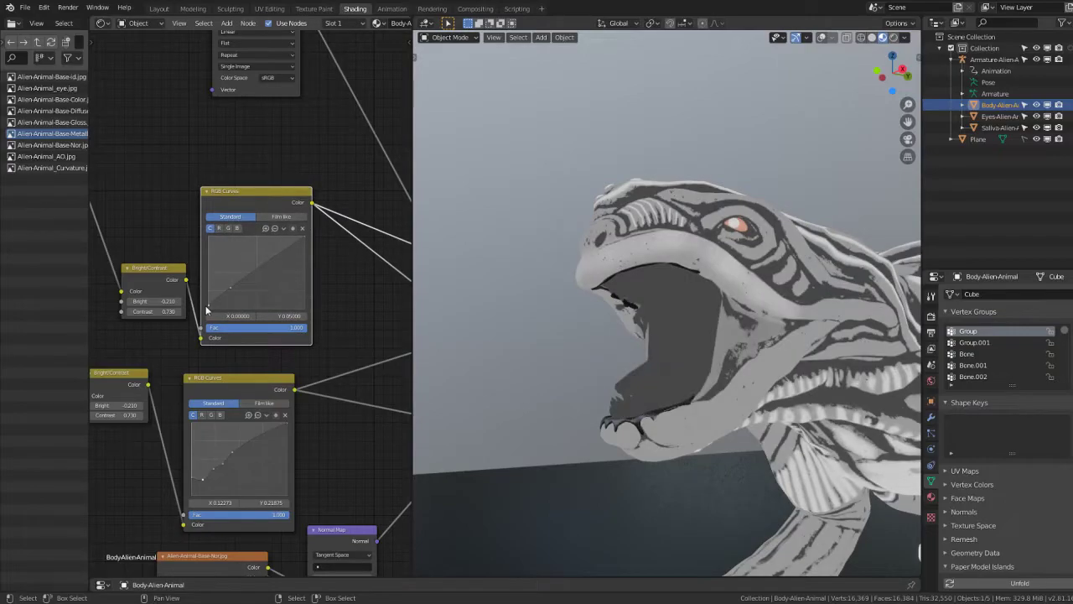
{"action": "left_click_drag", "start_coordinate": [253, 271], "coordinate": [256, 282]}
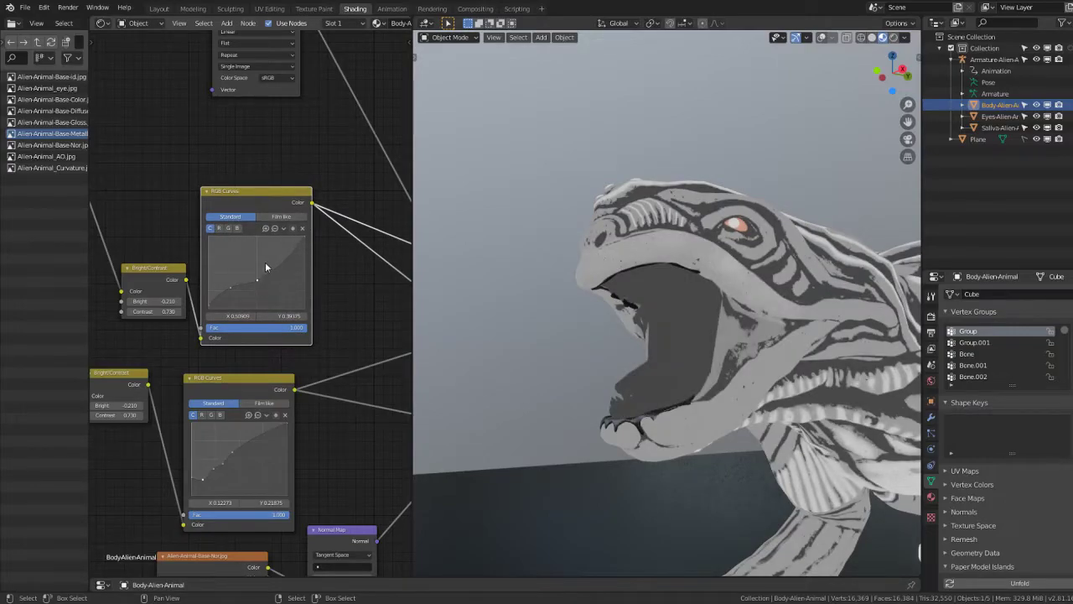
{"action": "left_click", "coordinate": [265, 267]}
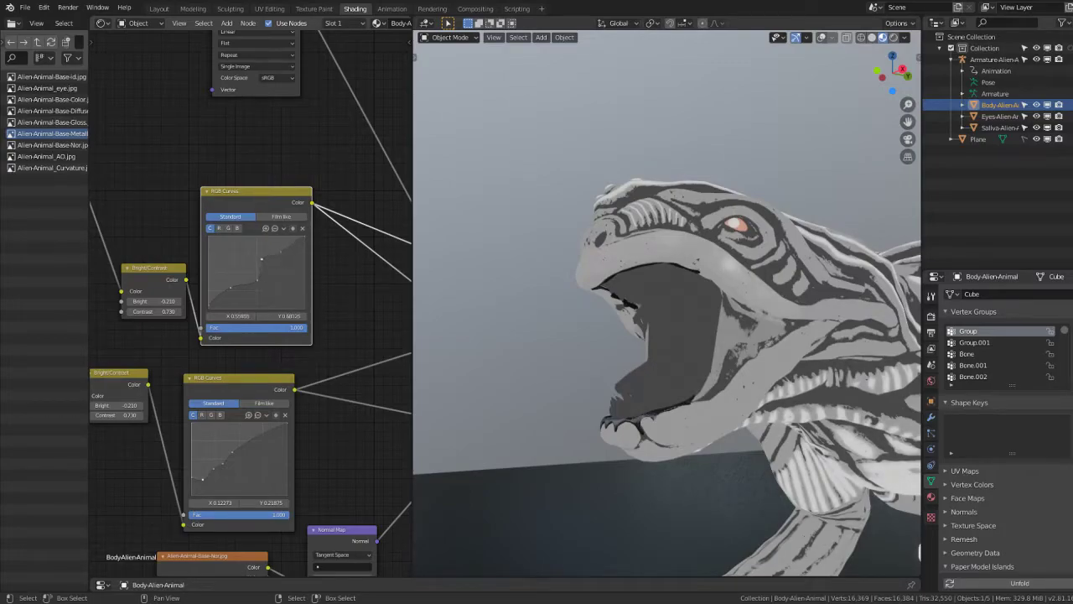
{"action": "scroll", "coordinate": [621, 269], "scroll_direction": "up", "scroll_amount": 3}
{"action": "scroll", "coordinate": [620, 269], "scroll_direction": "up", "scroll_amount": 2}
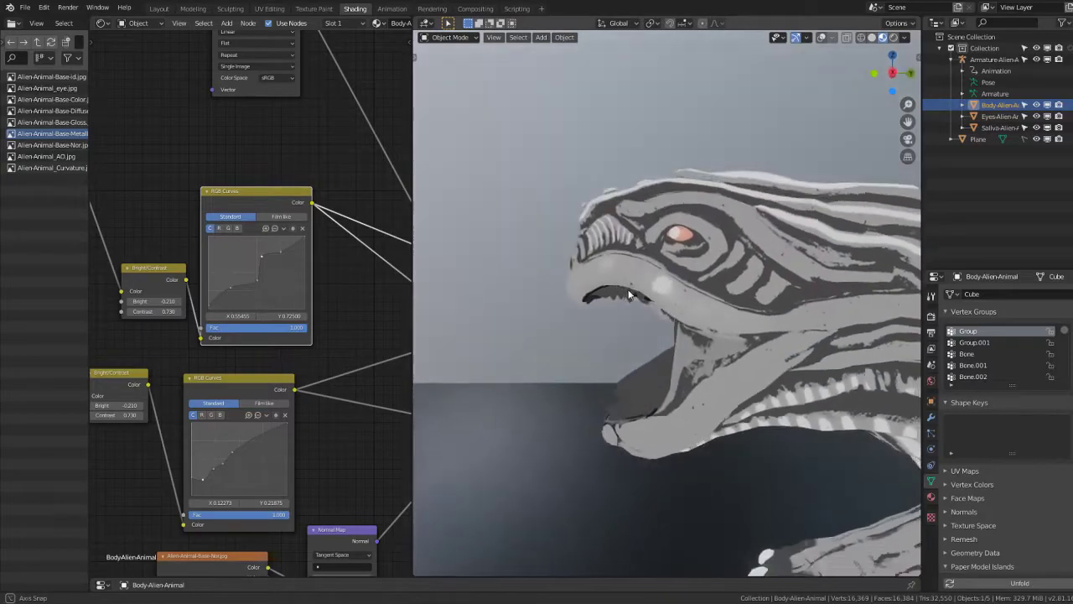
{"action": "scroll", "coordinate": [615, 339], "scroll_direction": "up", "scroll_amount": 2}
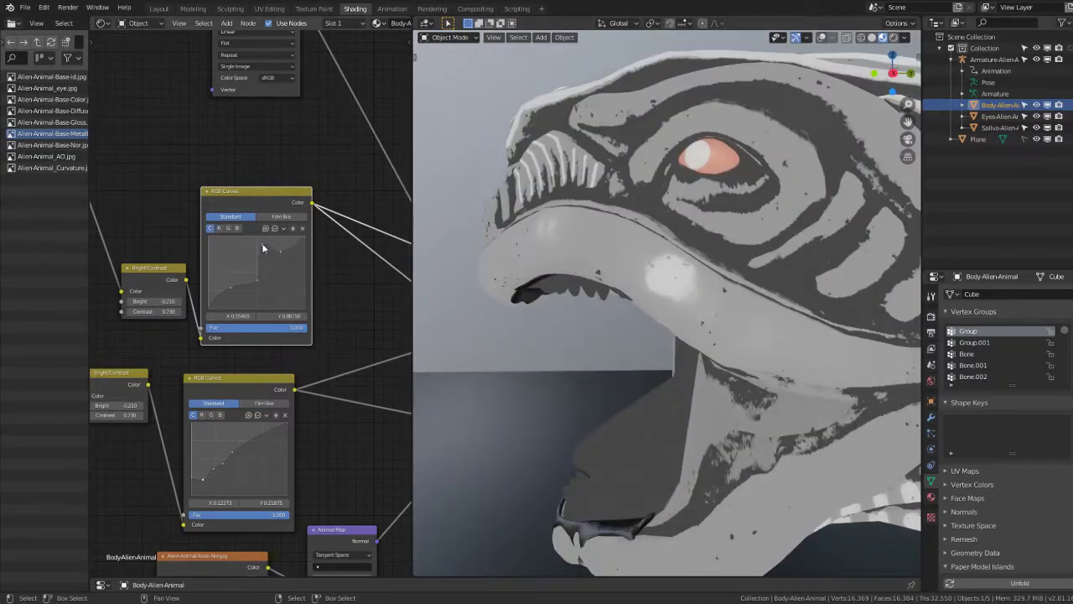
{"action": "left_click_drag", "start_coordinate": [252, 277], "coordinate": [249, 273]}
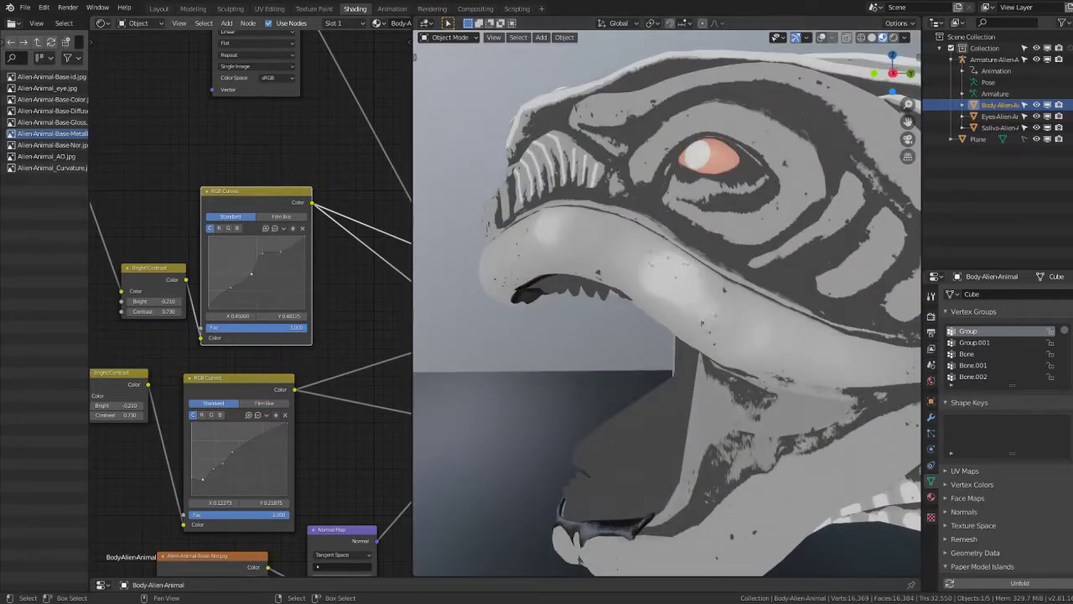
Step: Lower a curve point slightly more so the metallic mask shows grey tones
{"action": "scroll", "coordinate": [618, 269], "scroll_direction": "down", "scroll_amount": 4}
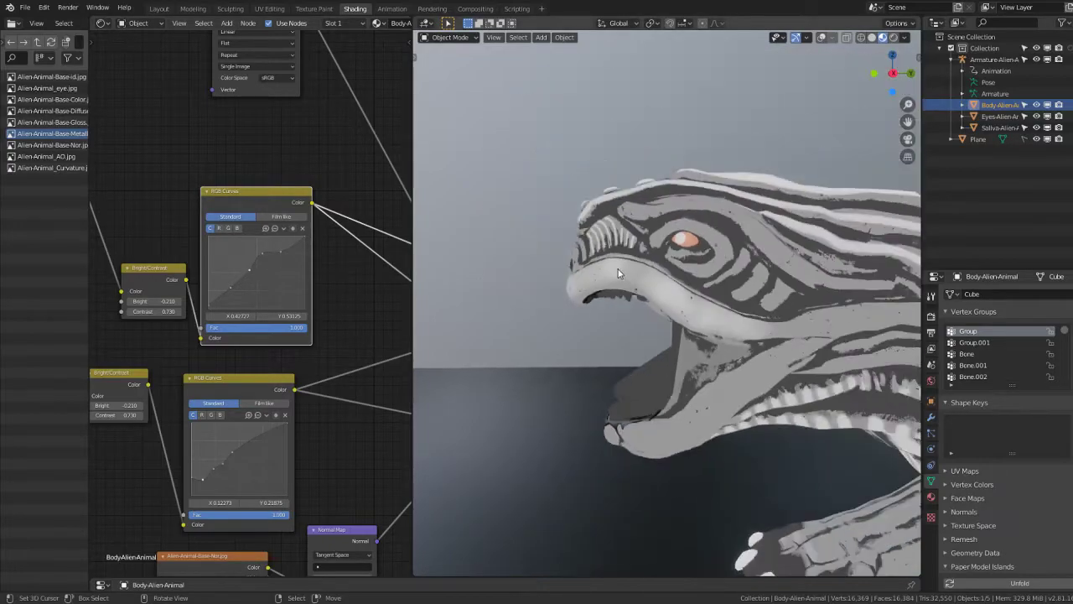
{"action": "mouse_move", "coordinate": [618, 269]}
{"action": "middle_mouse_down"}
{"action": "mouse_move", "coordinate": [689, 251]}
{"action": "mouse_move", "coordinate": [790, 261]}
{"action": "mouse_move", "coordinate": [399, 295]}
{"action": "middle_mouse_up"}
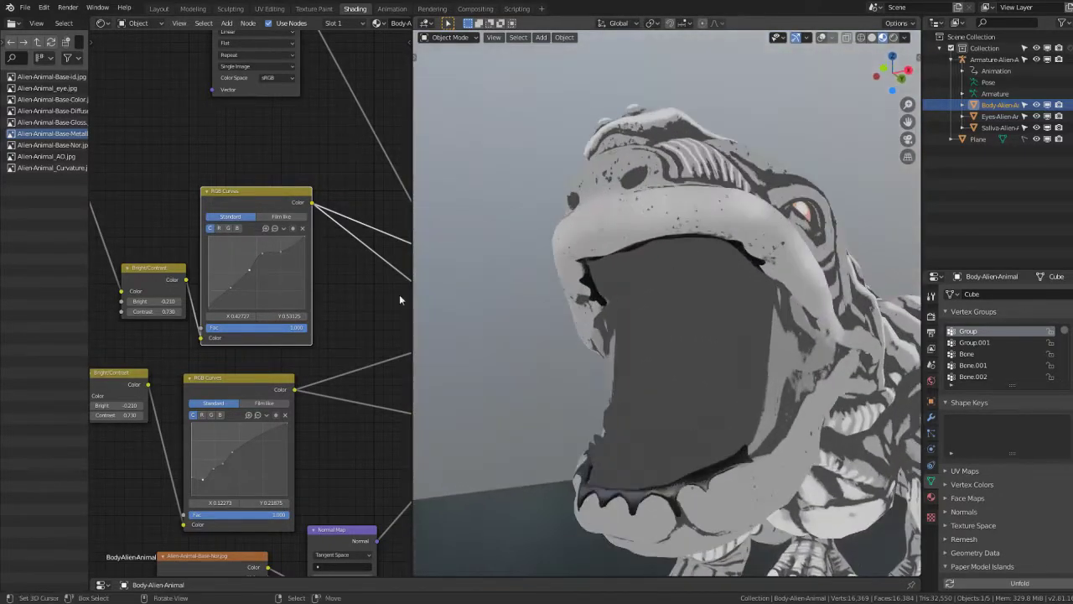
{"action": "middle_click_drag", "start_coordinate": [211, 308], "coordinate": [234, 318]}
{"action": "left_click_drag", "start_coordinate": [255, 303], "coordinate": [254, 310]}
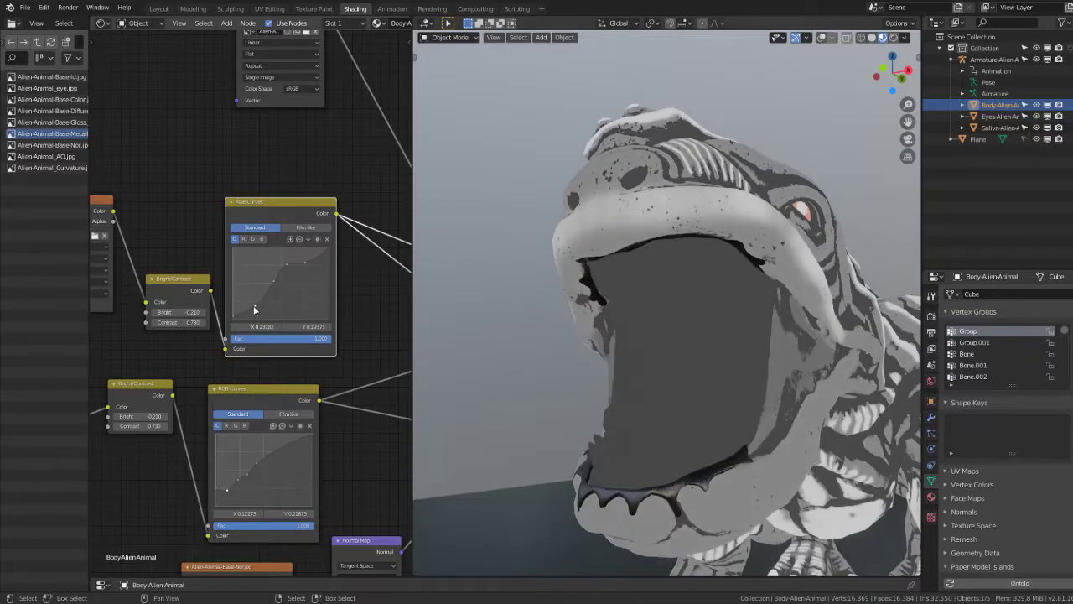
{"action": "scroll", "coordinate": [259, 295], "scroll_direction": "down", "scroll_amount": 2}
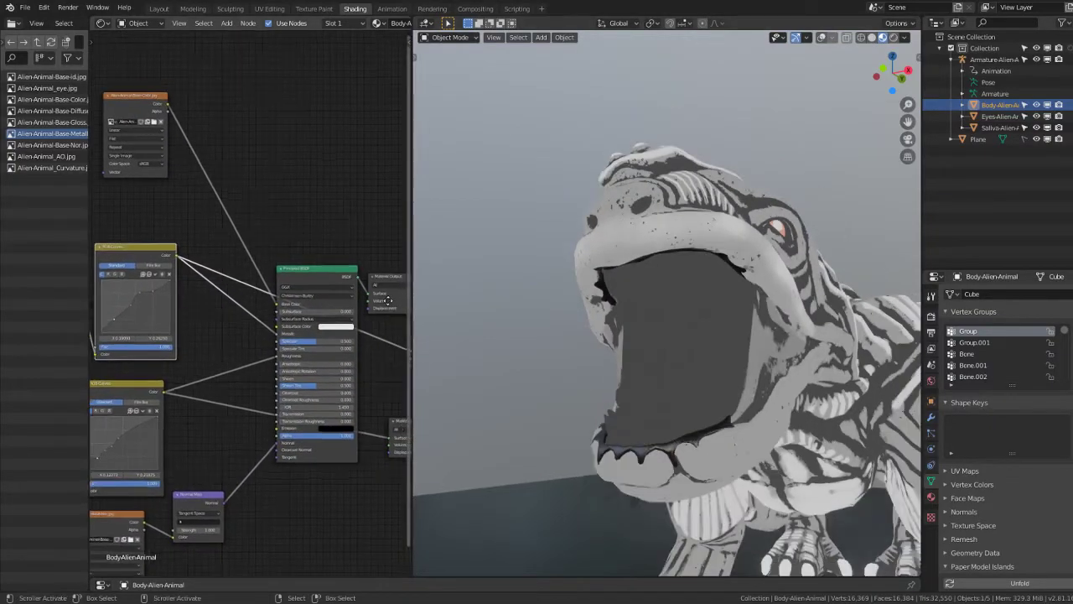
{"action": "middle_click_drag", "start_coordinate": [394, 280], "coordinate": [285, 258]}
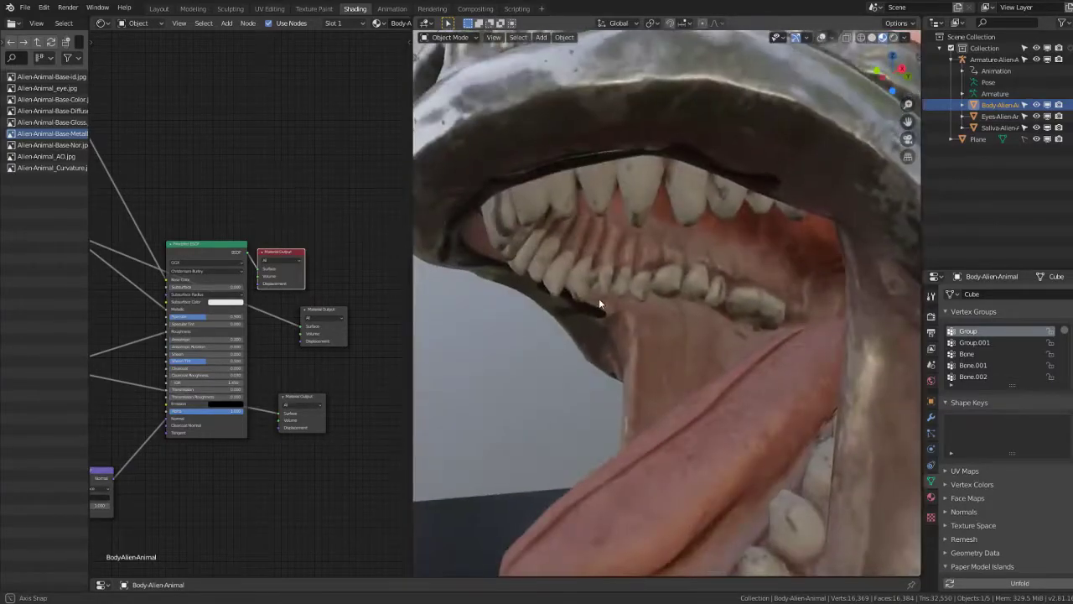
Step: Frame all nodes and make the lower Material Output drive the preview
{"action": "key", "text": "Home"}
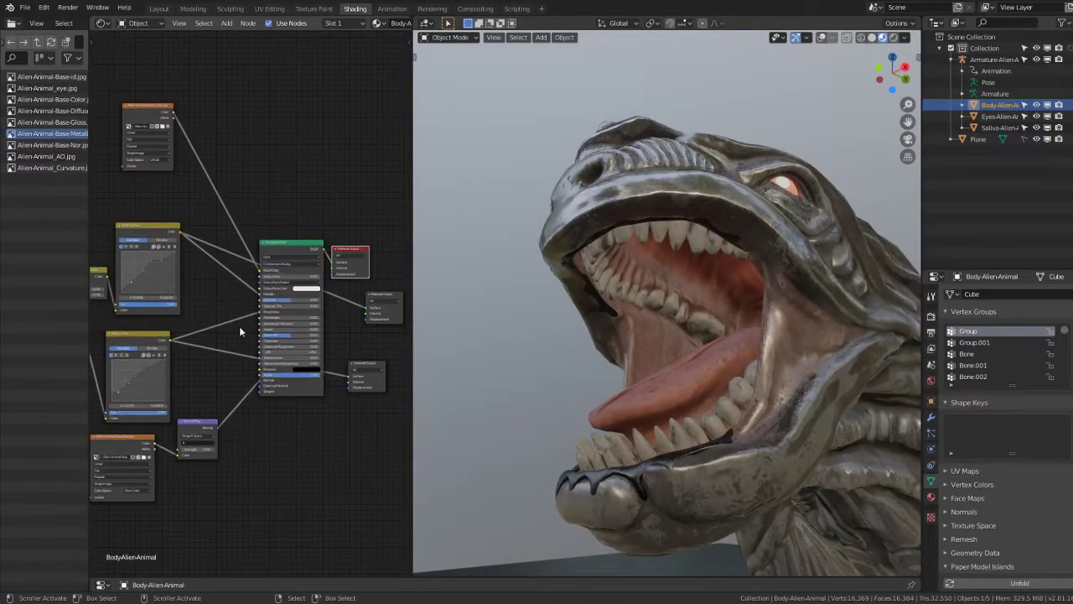
{"action": "left_click", "coordinate": [369, 365]}
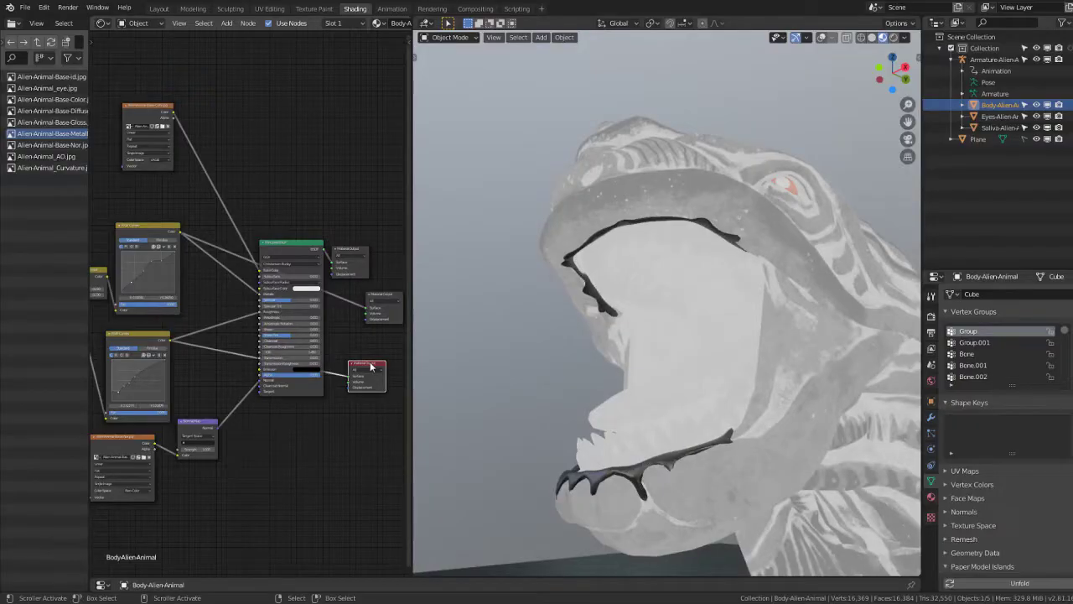
{"action": "left_click", "coordinate": [378, 297]}
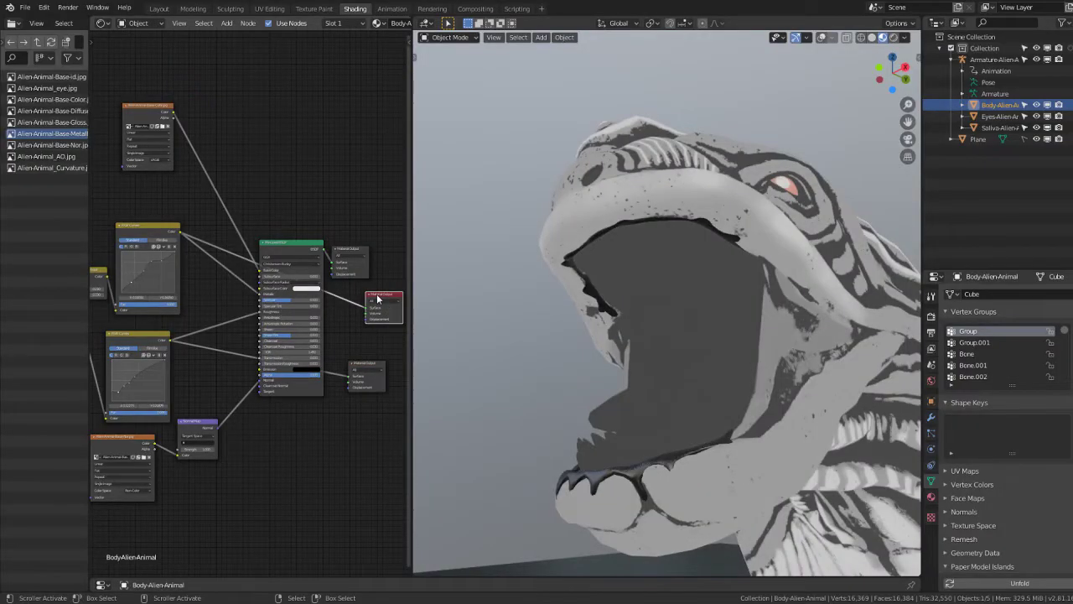
{"action": "left_click", "coordinate": [376, 366]}
{"action": "middle_click_drag", "start_coordinate": [376, 365], "coordinate": [409, 396]}
{"action": "scroll", "coordinate": [328, 240], "scroll_direction": "down", "scroll_amount": 2}
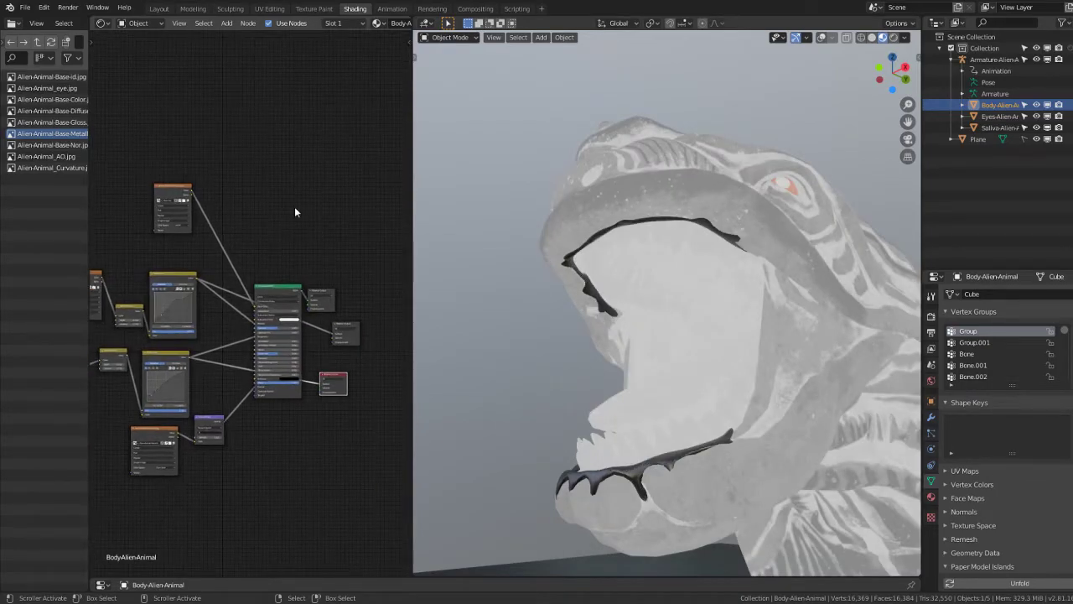
Step: Widen the node editor and add an Ambient Occlusion node
{"action": "middle_click_drag", "start_coordinate": [295, 213], "coordinate": [337, 264]}
{"action": "left_click_drag", "start_coordinate": [412, 204], "coordinate": [525, 204]}
{"action": "scroll", "coordinate": [295, 240], "scroll_direction": "up", "scroll_amount": 2}
{"action": "key", "text": "shift+a"}
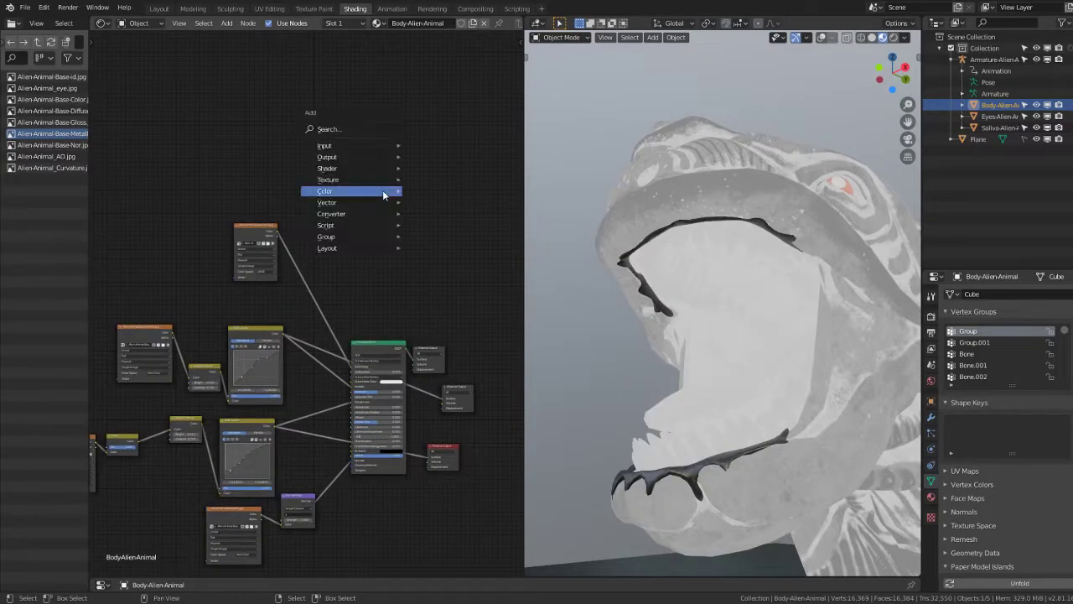
{"action": "mouse_move", "coordinate": [350, 146]}
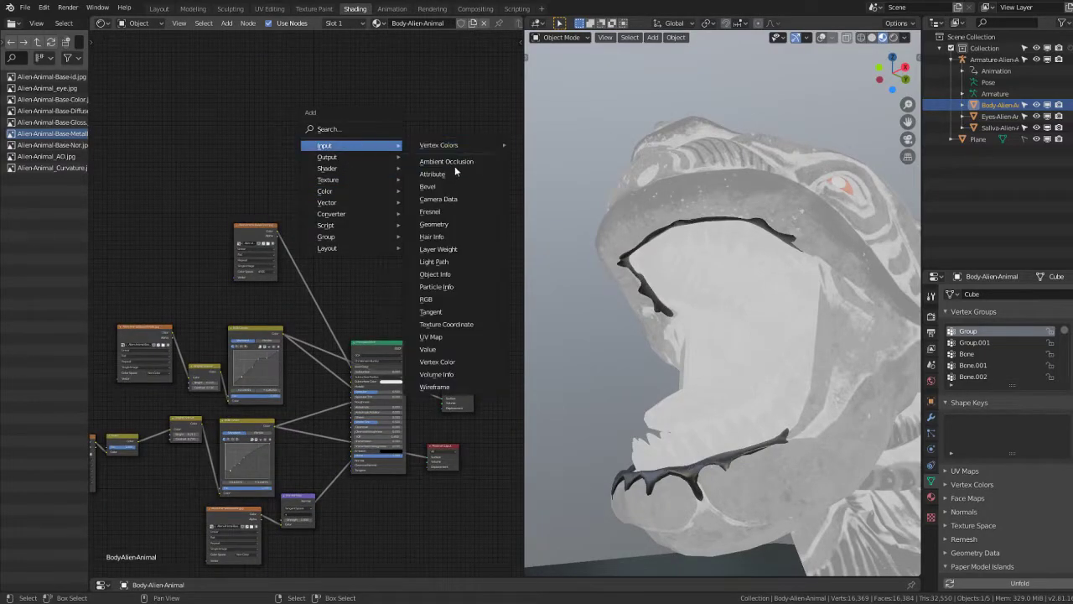
{"action": "left_click", "coordinate": [454, 163]}
{"action": "left_click", "coordinate": [190, 168]}
Step: Move the spare Material Output beside Ambient Occlusion and wire it into Surface
{"action": "left_click", "coordinate": [463, 392]}
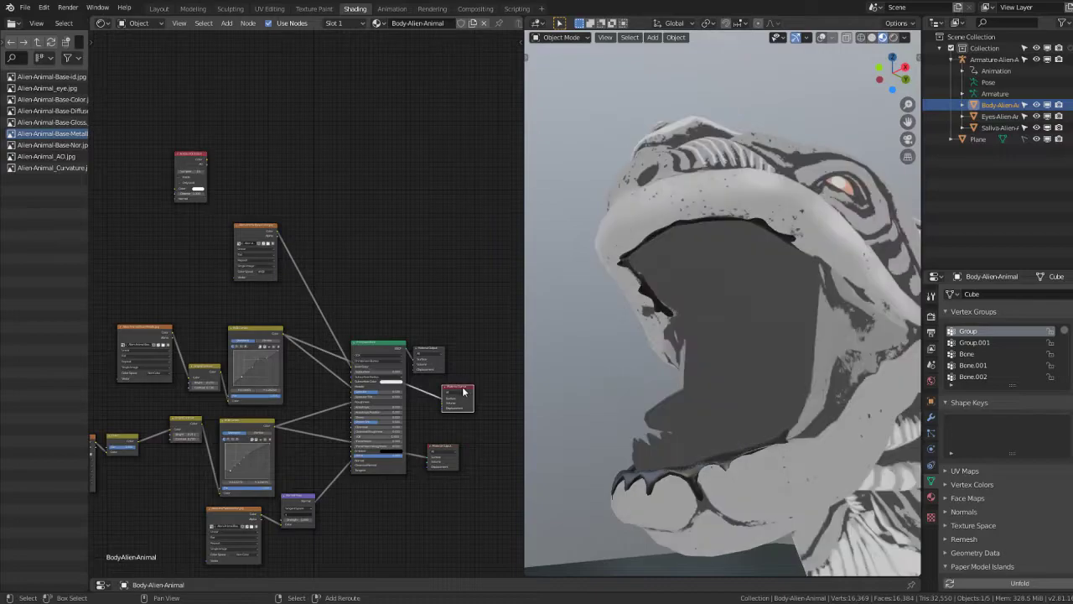
{"action": "mouse_move", "coordinate": [463, 392]}
{"action": "left_mouse_down"}
{"action": "mouse_move", "coordinate": [315, 178]}
{"action": "mouse_move", "coordinate": [408, 212]}
{"action": "mouse_move", "coordinate": [285, 165]}
{"action": "left_mouse_up"}
{"action": "scroll", "coordinate": [285, 201], "scroll_direction": "up", "scroll_amount": 1}
{"action": "scroll", "coordinate": [276, 213], "scroll_direction": "up", "scroll_amount": 1}
{"action": "scroll", "coordinate": [264, 189], "scroll_direction": "up", "scroll_amount": 1}
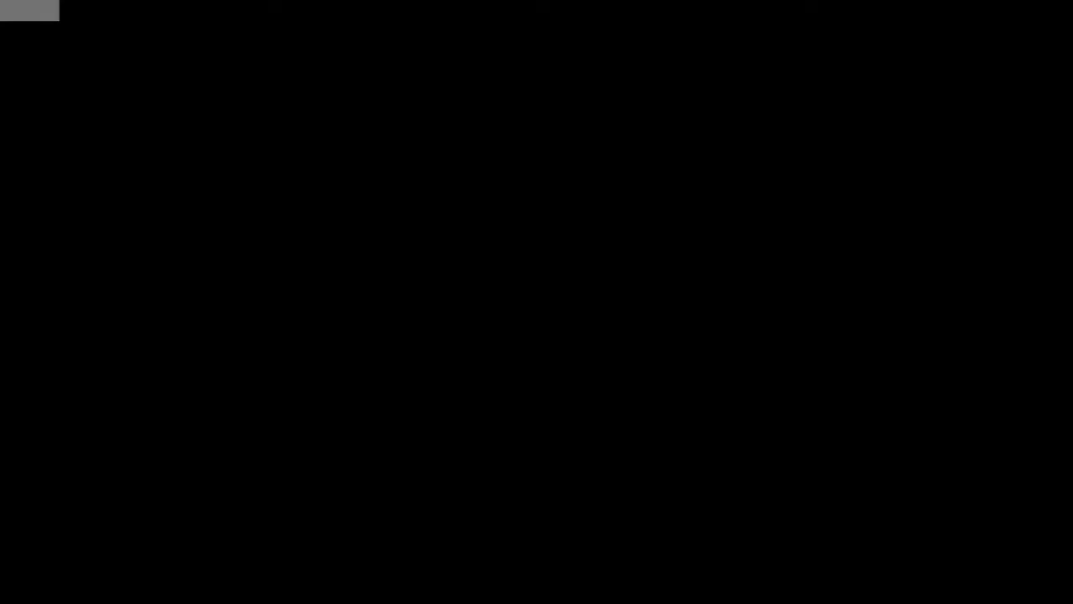
{"action": "left_click", "coordinate": [454, 187]}
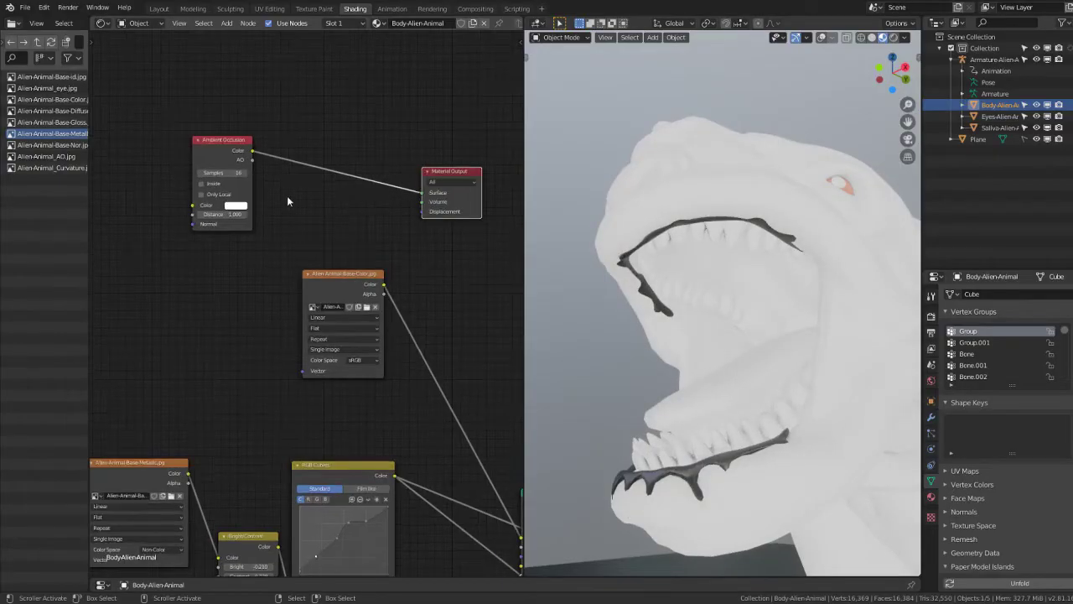
{"action": "scroll", "coordinate": [309, 254], "scroll_direction": "up", "scroll_amount": 2}
Step: Route the occlusion through a Gamma node at 10.000 and inspect the creature's mouth
{"action": "key", "text": "shift+a"}
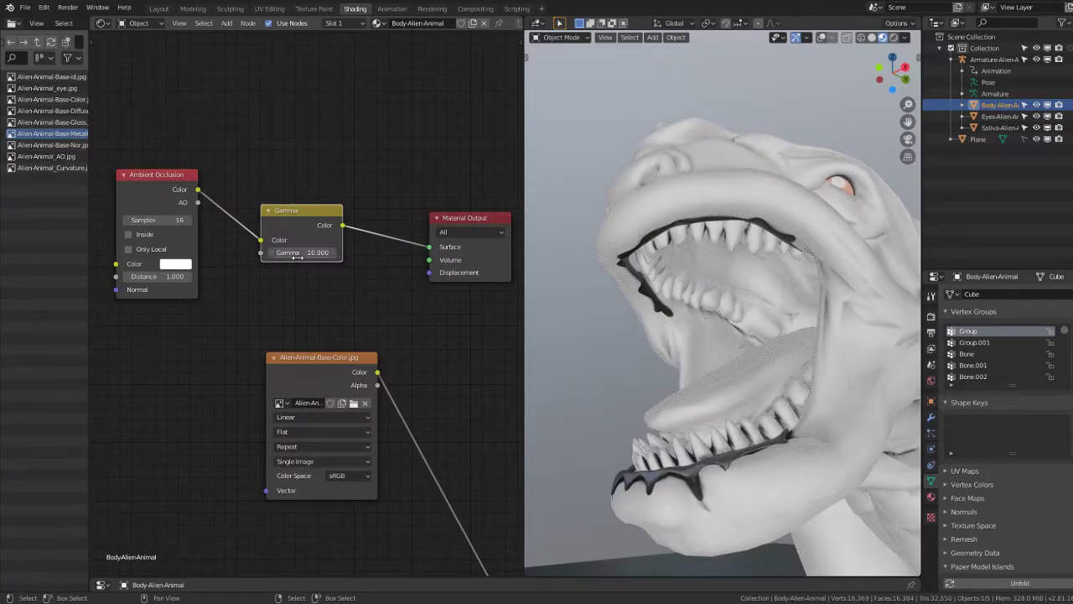
{"action": "scroll", "coordinate": [606, 263], "scroll_direction": "down", "scroll_amount": 3}
{"action": "middle_click_drag", "start_coordinate": [637, 294], "coordinate": [834, 310]}
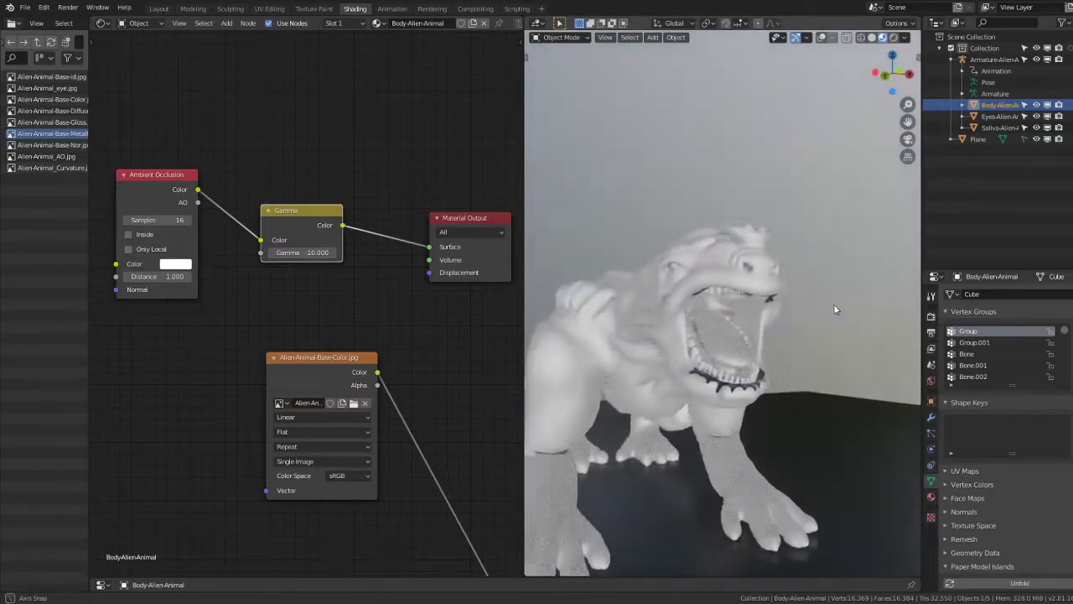
{"action": "scroll", "coordinate": [730, 326], "scroll_direction": "up", "scroll_amount": 5}
{"action": "mouse_move", "coordinate": [731, 326]}
{"action": "middle_mouse_down"}
{"action": "mouse_move", "coordinate": [733, 286]}
{"action": "mouse_move", "coordinate": [678, 327]}
{"action": "middle_mouse_up"}
{"action": "scroll", "coordinate": [244, 310], "scroll_direction": "down", "scroll_amount": 1}
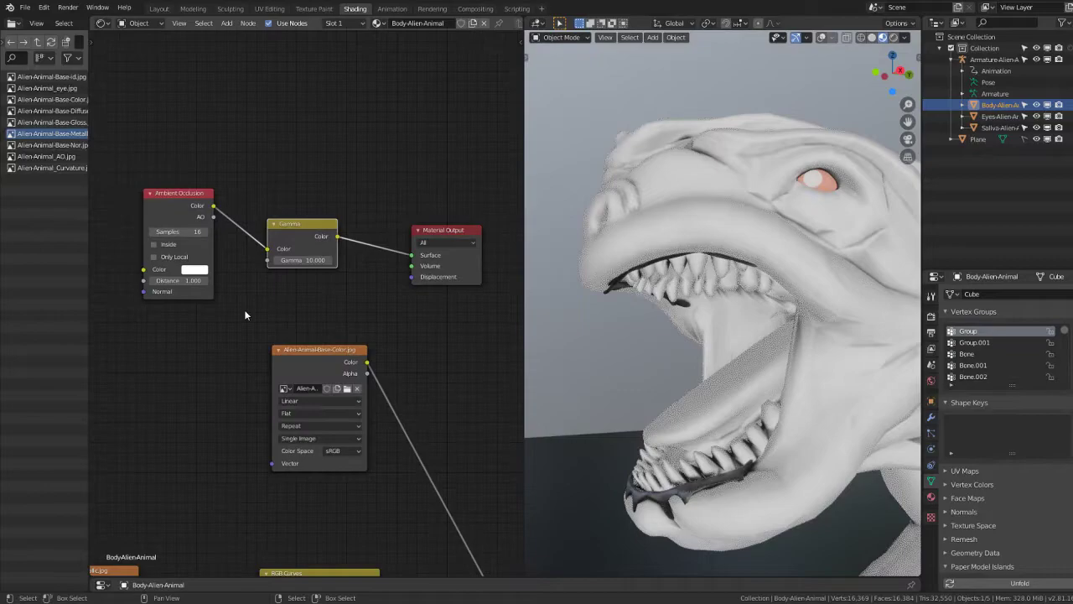
{"action": "scroll", "coordinate": [270, 233], "scroll_direction": "down", "scroll_amount": 1}
{"action": "scroll", "coordinate": [270, 234], "scroll_direction": "down", "scroll_amount": 3}
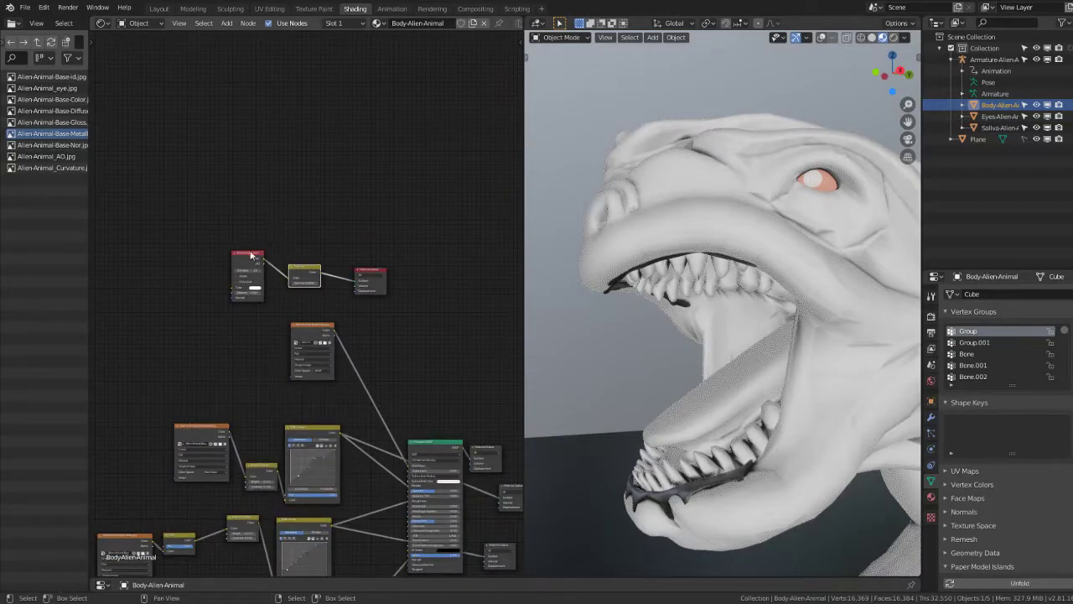
{"action": "middle_click_drag", "start_coordinate": [248, 256], "coordinate": [264, 276]}
{"action": "scroll", "coordinate": [755, 285], "scroll_direction": "down", "scroll_amount": 5}
{"action": "middle_click_drag", "start_coordinate": [755, 285], "coordinate": [770, 282]}
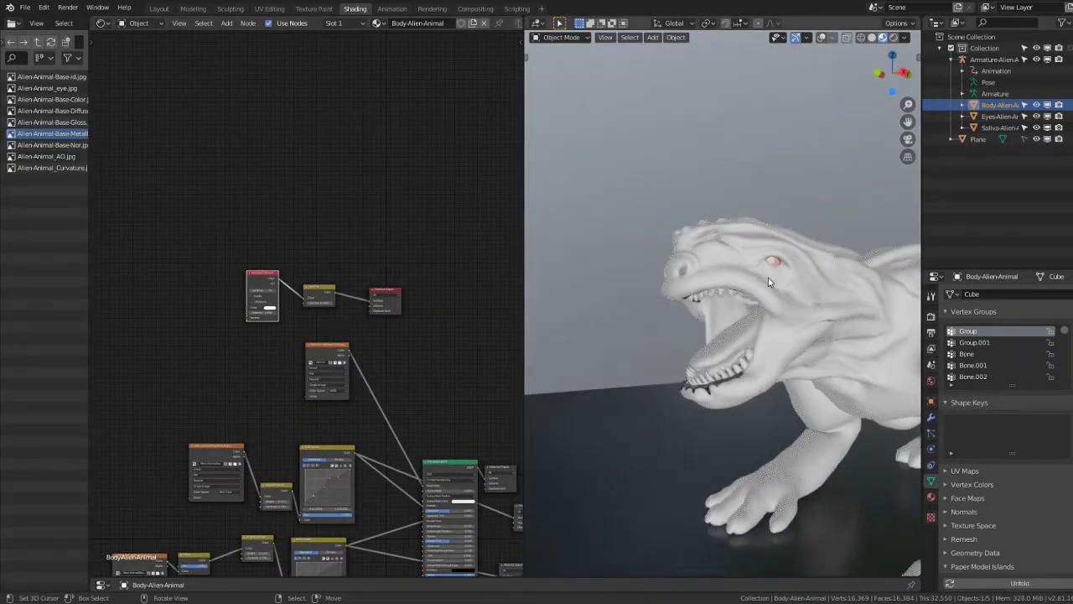
Step: Turn overlays back on, hide the armature, and reselect the body mesh
{"action": "left_click", "coordinate": [821, 37]}
{"action": "scroll", "coordinate": [770, 171], "scroll_direction": "up", "scroll_amount": 1}
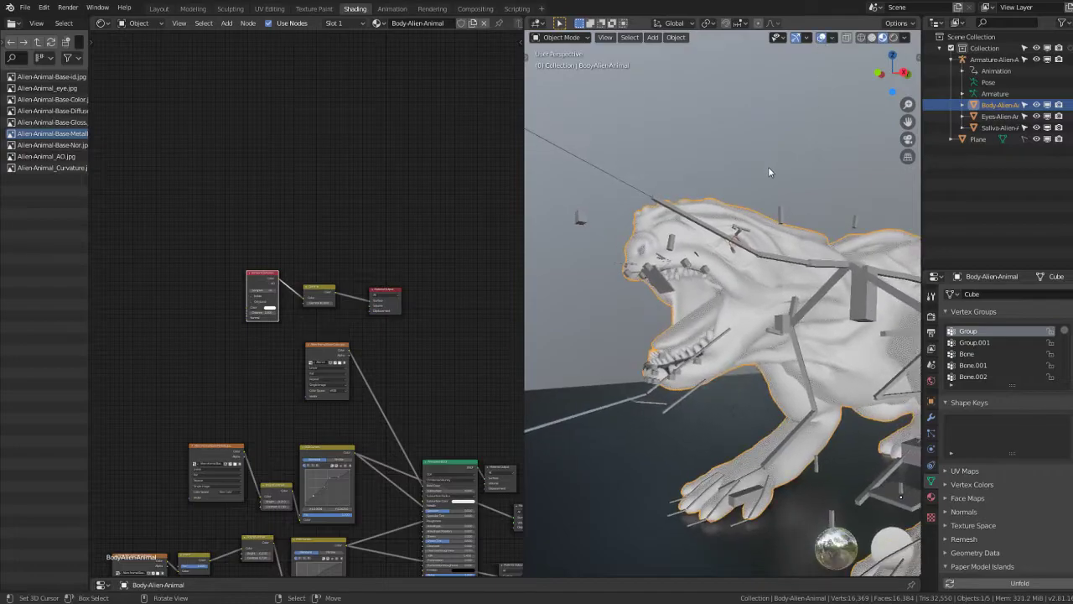
{"action": "left_click", "coordinate": [659, 205]}
{"action": "key", "text": "h"}
{"action": "left_click", "coordinate": [706, 234]}
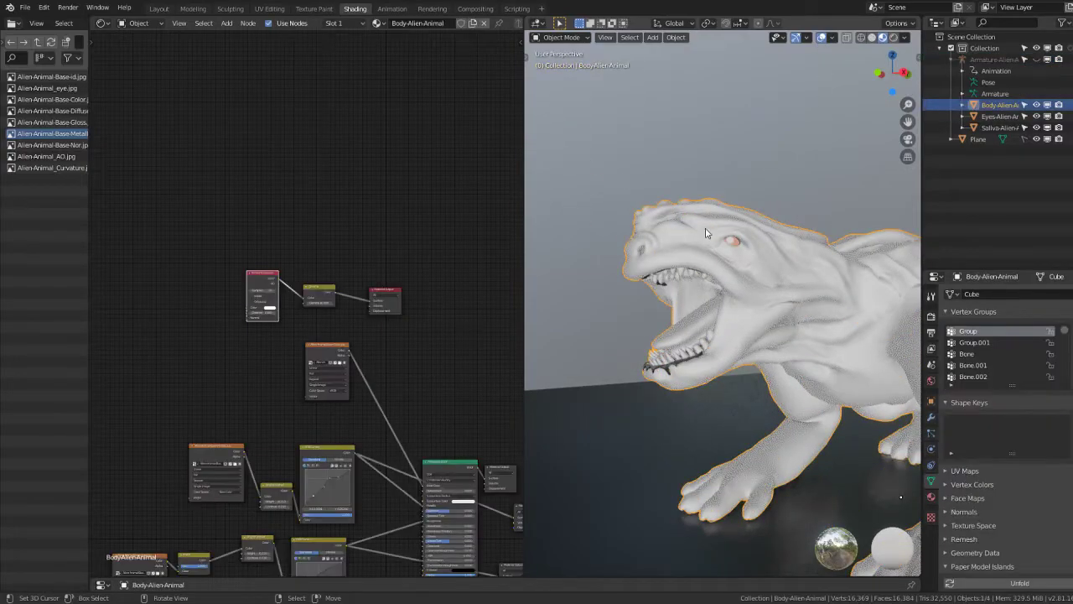
Step: Put the body in Vertex Paint mode and show vertex colours in Solid shading
{"action": "left_click", "coordinate": [578, 38]}
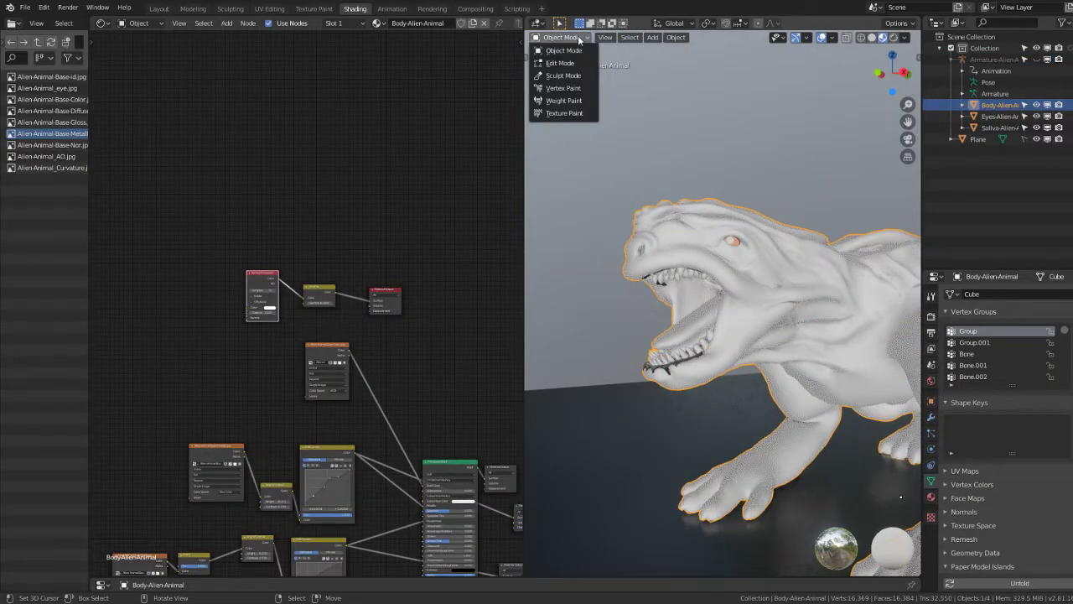
{"action": "left_click", "coordinate": [563, 88]}
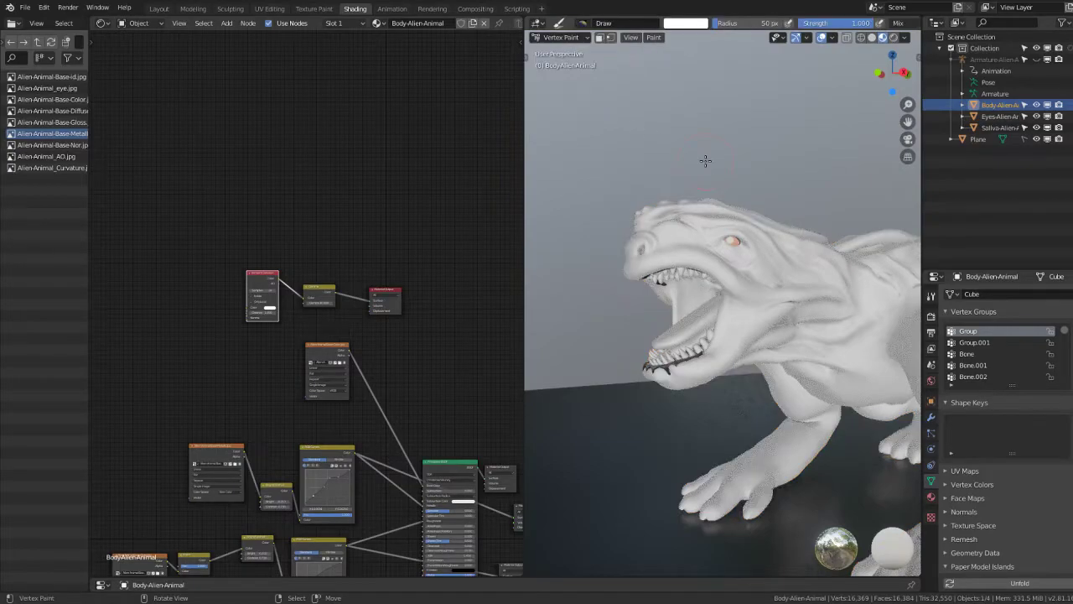
{"action": "middle_click_drag", "start_coordinate": [707, 163], "coordinate": [772, 241]}
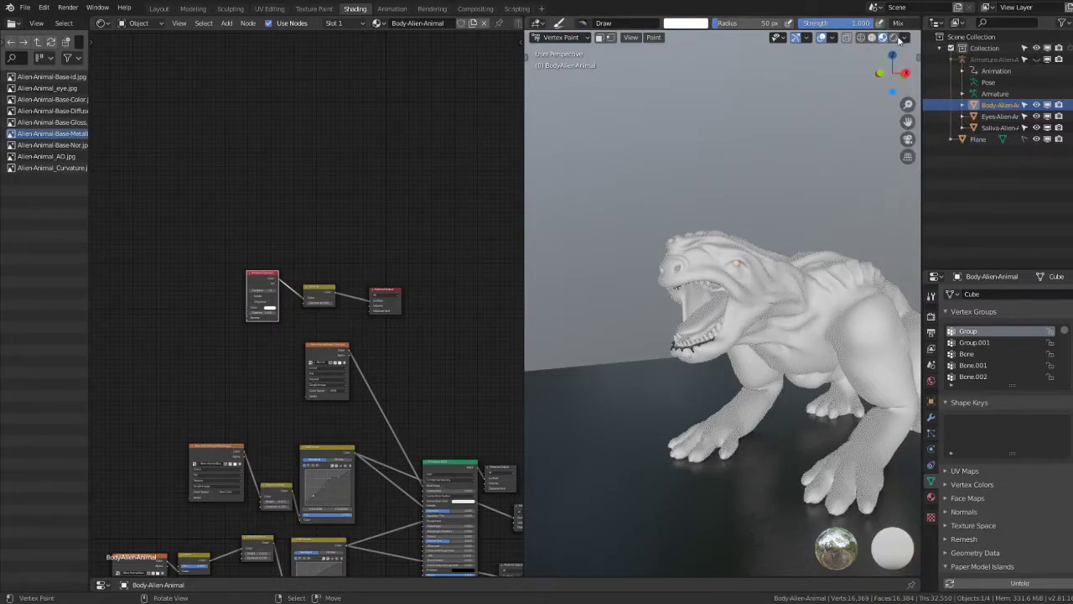
{"action": "left_click", "coordinate": [892, 39]}
{"action": "left_click", "coordinate": [903, 38]}
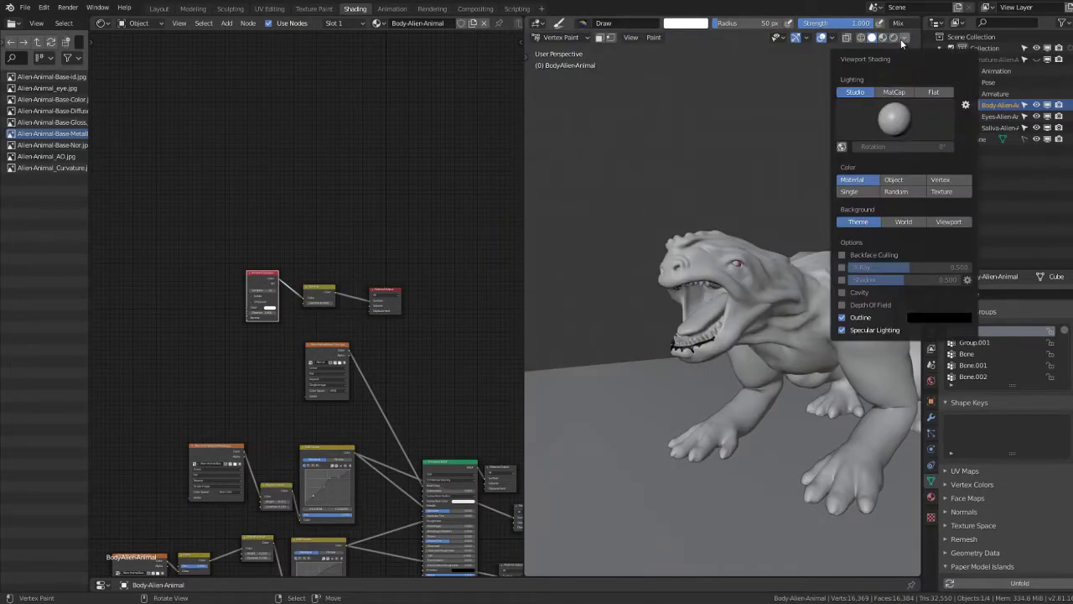
{"action": "left_click", "coordinate": [943, 181]}
Step: Apply Dirty Vertex Colors to the body from the Paint menu
{"action": "scroll", "coordinate": [771, 210], "scroll_direction": "up", "scroll_amount": 5}
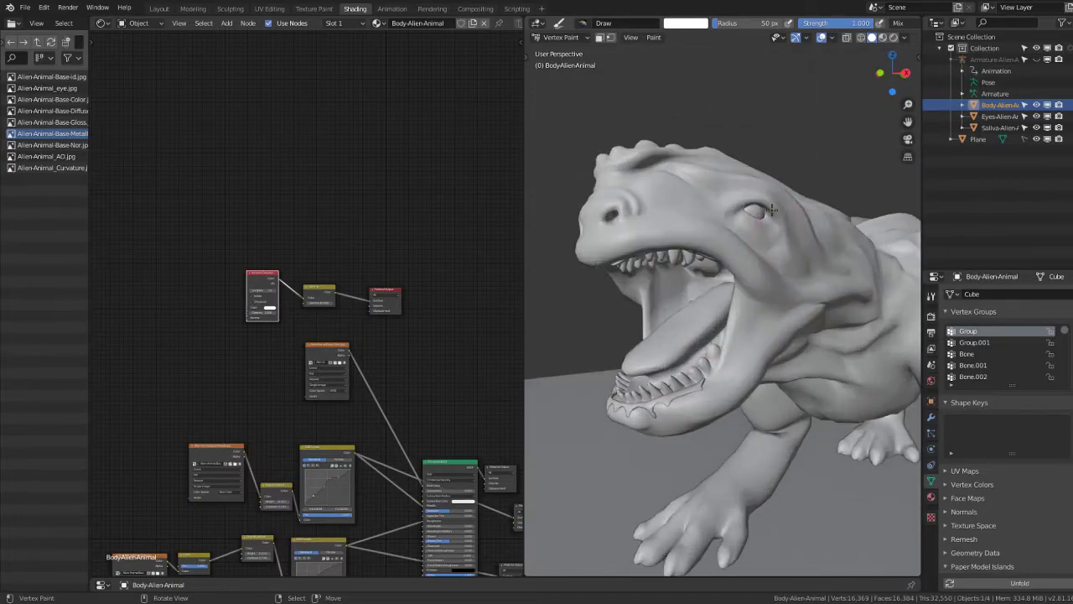
{"action": "left_click", "coordinate": [658, 39]}
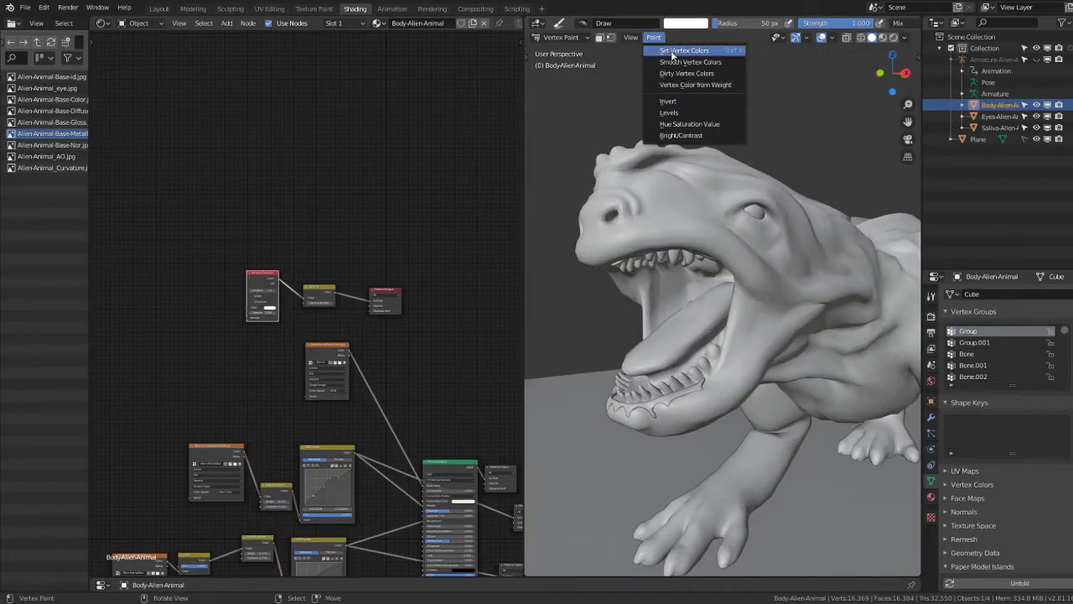
{"action": "left_click", "coordinate": [672, 51]}
{"action": "left_click", "coordinate": [659, 39]}
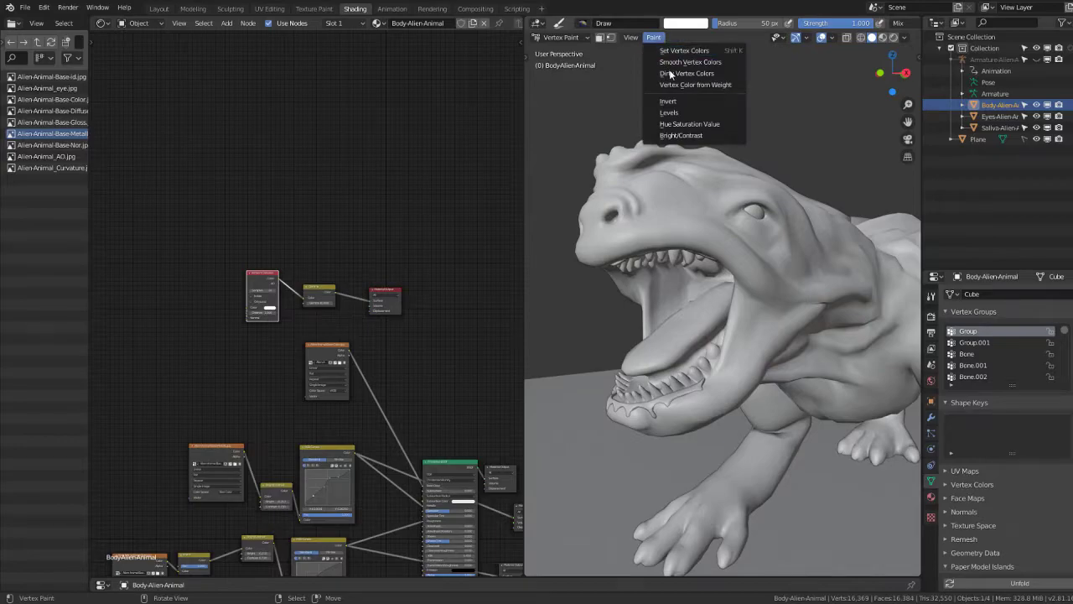
{"action": "key", "text": "d"}
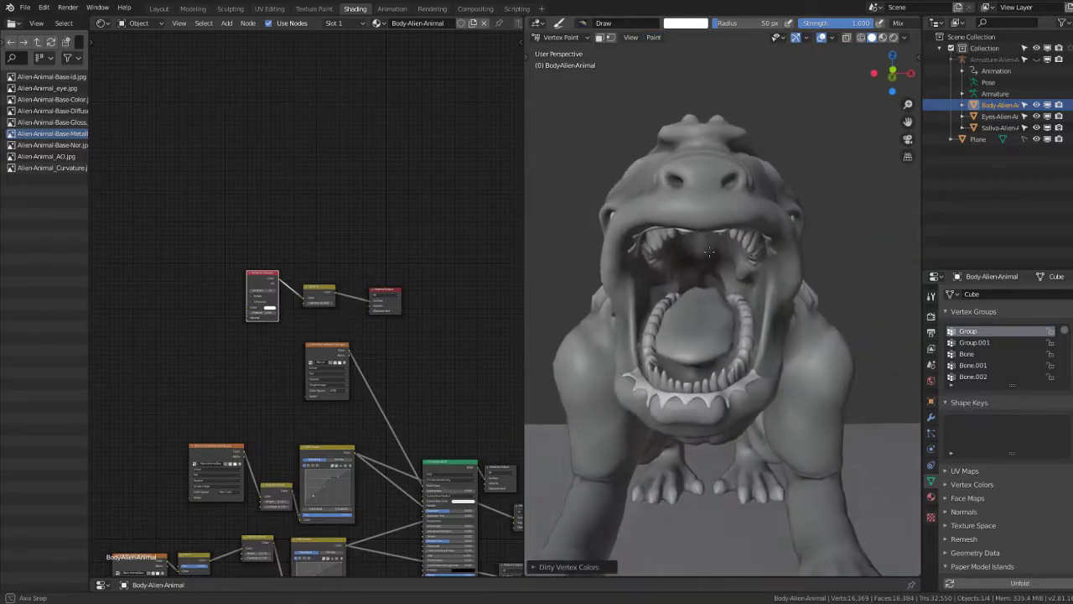
{"action": "mouse_move", "coordinate": [752, 241]}
{"action": "middle_mouse_down"}
{"action": "mouse_move", "coordinate": [687, 243]}
{"action": "mouse_move", "coordinate": [689, 193]}
{"action": "middle_mouse_up"}
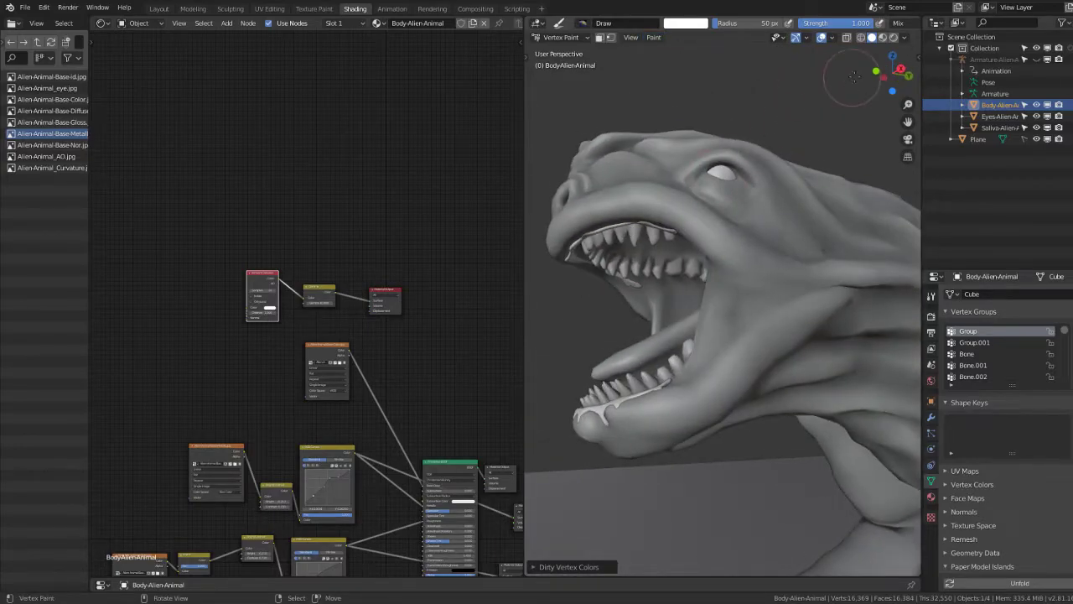
Step: Switch to Material Preview and move the Ambient Occlusion node left to make room
{"action": "left_click", "coordinate": [881, 38]}
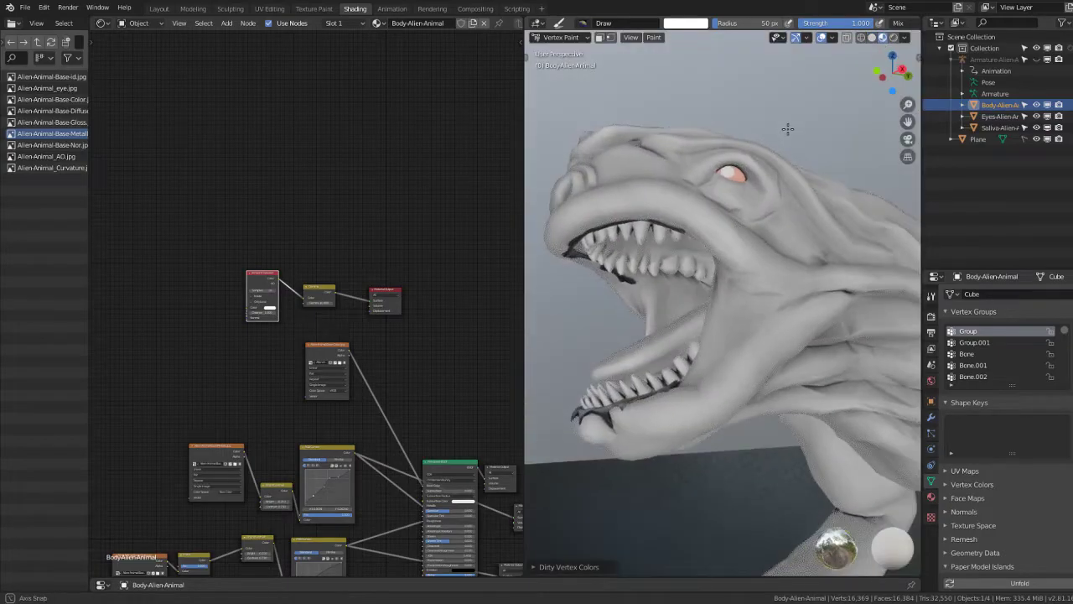
{"action": "scroll", "coordinate": [402, 277], "scroll_direction": "up", "scroll_amount": 2}
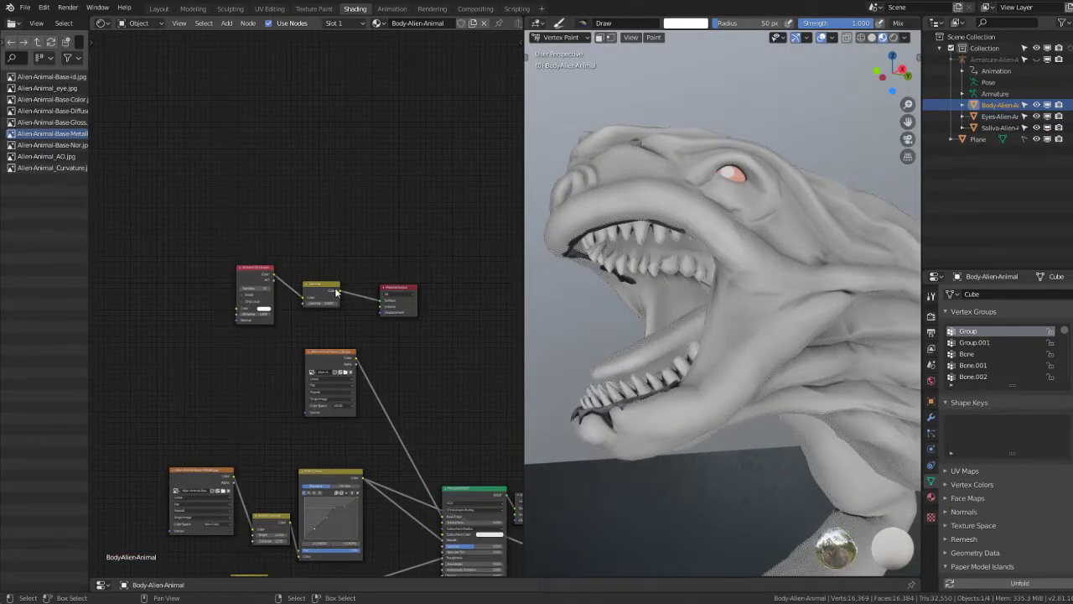
{"action": "middle_click_drag", "start_coordinate": [335, 291], "coordinate": [368, 276]}
{"action": "scroll", "coordinate": [352, 276], "scroll_direction": "up", "scroll_amount": 3}
{"action": "scroll", "coordinate": [333, 232], "scroll_direction": "down", "scroll_amount": 3}
{"action": "middle_click_drag", "start_coordinate": [333, 232], "coordinate": [400, 299]}
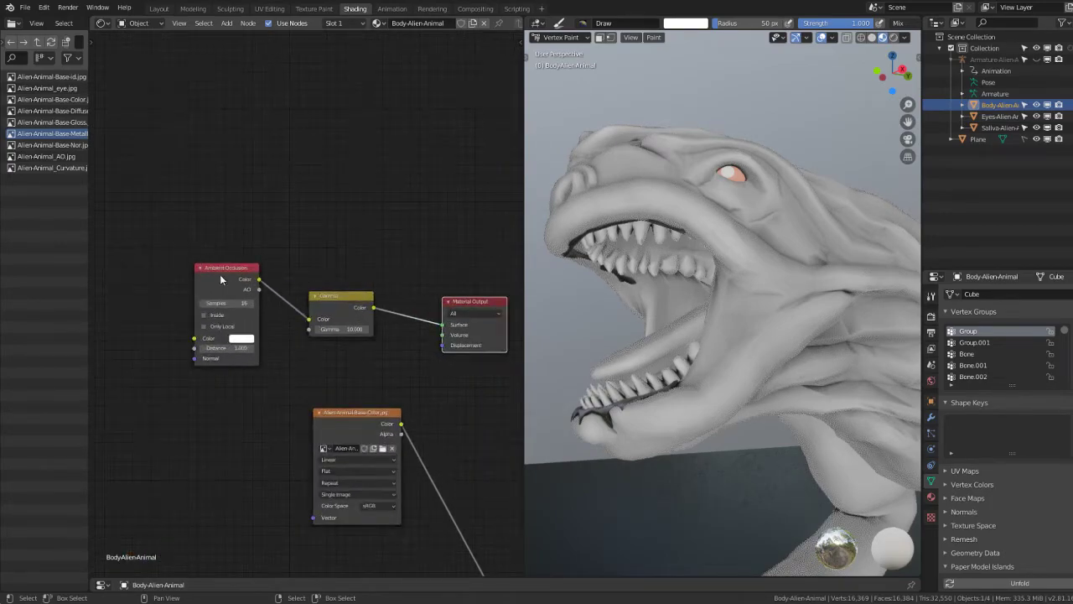
{"action": "left_click_drag", "start_coordinate": [222, 279], "coordinate": [95, 279]}
Step: Insert a Bright/Contrast node after Ambient Occlusion and tune Bright and Contrast to darken creases
{"action": "scroll", "coordinate": [101, 361], "scroll_direction": "up", "scroll_amount": 2}
{"action": "key", "text": "shift+a"}
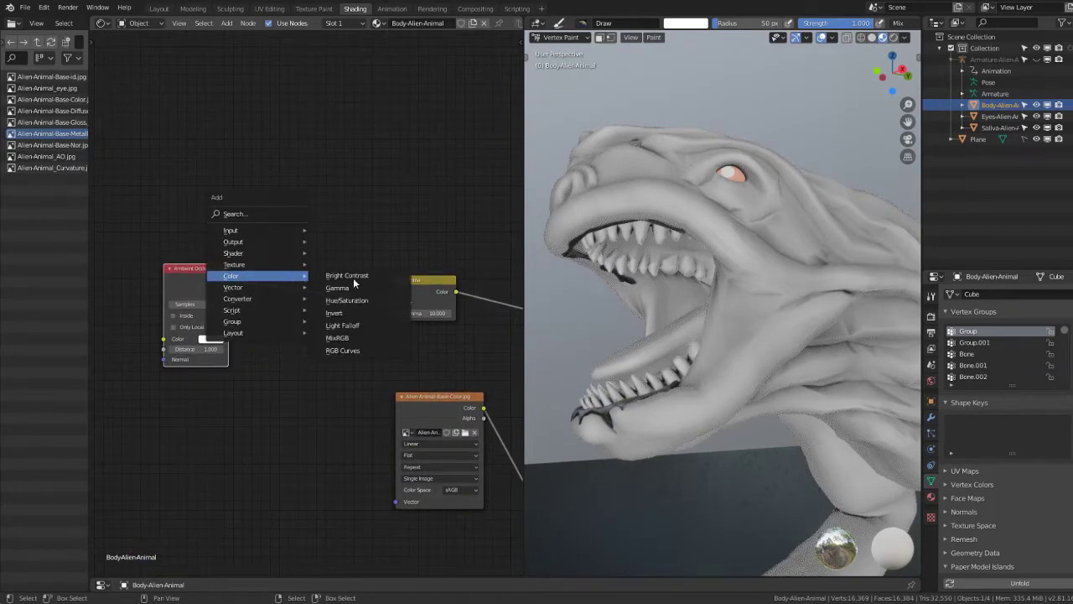
{"action": "left_click", "coordinate": [347, 275]}
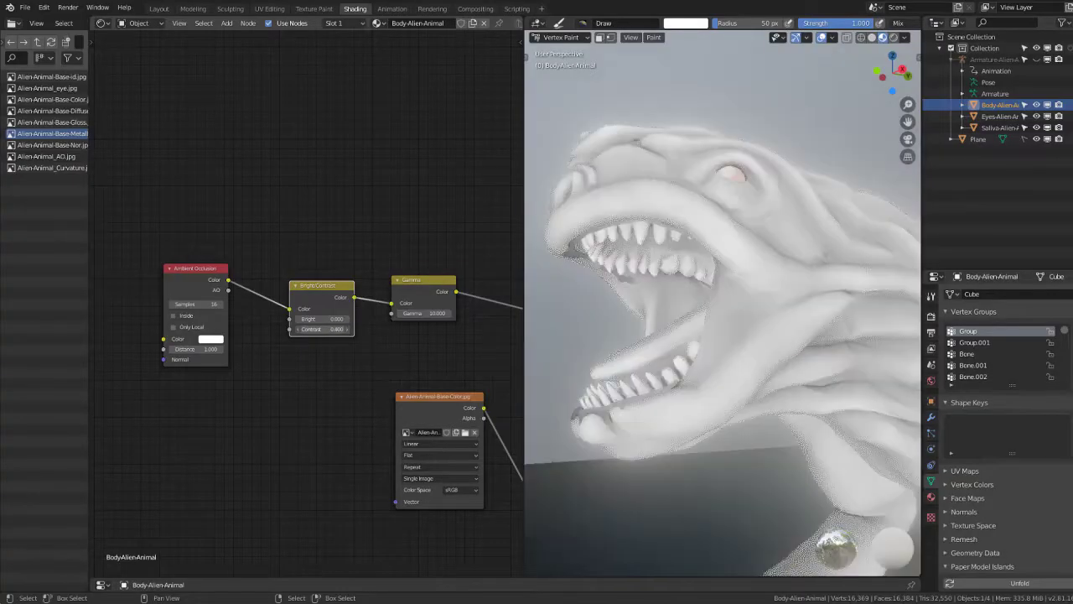
{"action": "mouse_move", "coordinate": [321, 329]}
{"action": "left_mouse_down"}
{"action": "mouse_move", "coordinate": [352, 329]}
{"action": "mouse_move", "coordinate": [310, 328]}
{"action": "mouse_move", "coordinate": [356, 320]}
{"action": "left_mouse_up"}
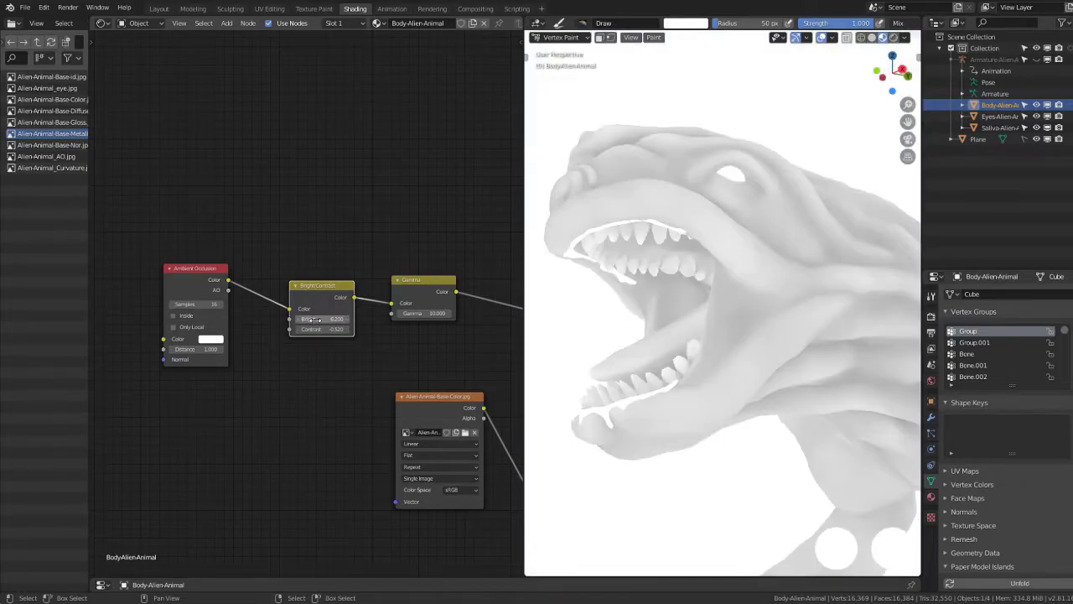
{"action": "mouse_move", "coordinate": [323, 319]}
{"action": "left_mouse_down"}
{"action": "mouse_move", "coordinate": [311, 318]}
{"action": "mouse_move", "coordinate": [329, 319]}
{"action": "mouse_move", "coordinate": [315, 329]}
{"action": "mouse_move", "coordinate": [334, 318]}
{"action": "mouse_move", "coordinate": [323, 319]}
{"action": "left_mouse_up"}
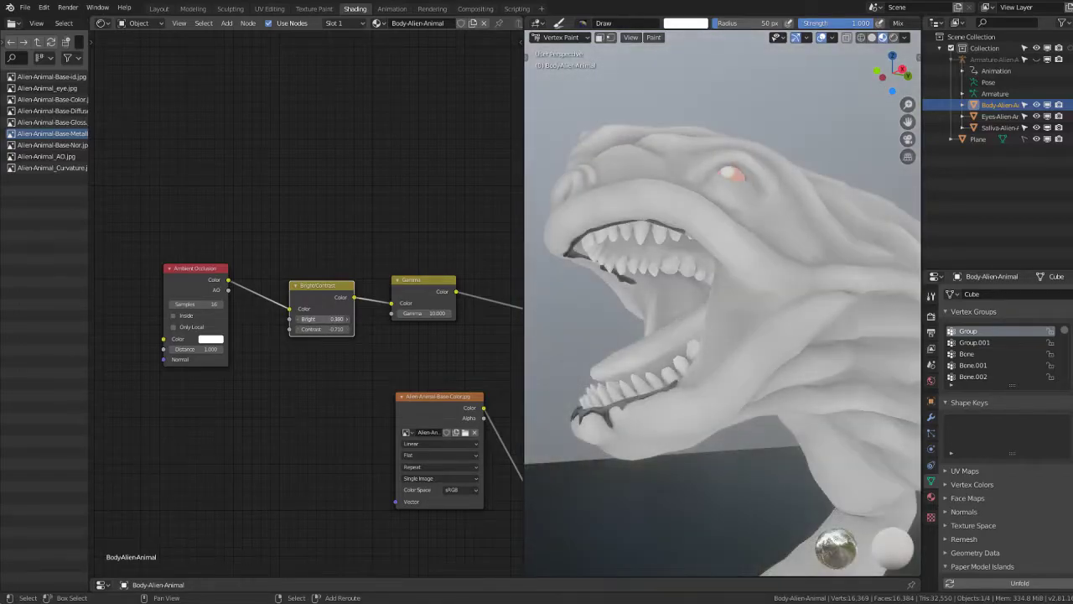
Step: Add a Vertex Color node to the body's node tree
{"action": "scroll", "coordinate": [323, 318], "scroll_direction": "down", "scroll_amount": 2}
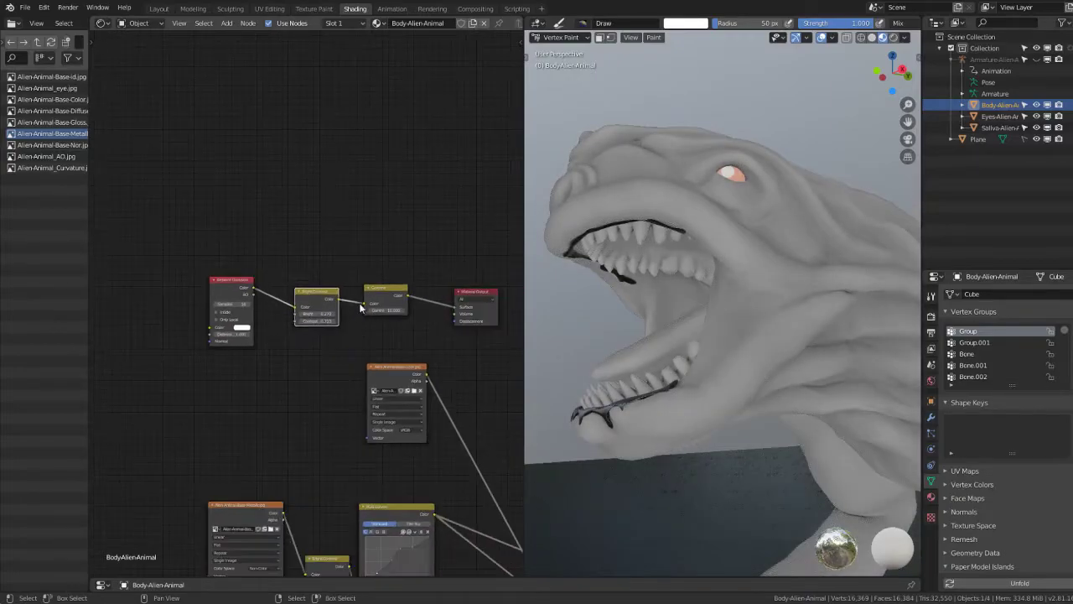
{"action": "scroll", "coordinate": [263, 206], "scroll_direction": "down", "scroll_amount": 2}
{"action": "key", "text": "shift+a"}
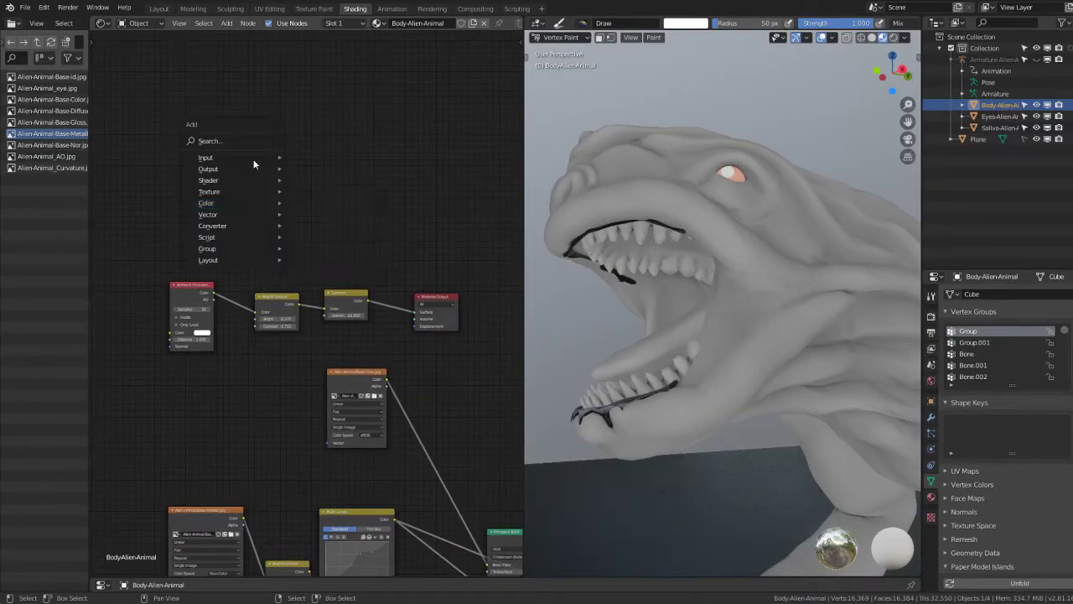
{"action": "mouse_move", "coordinate": [231, 158]}
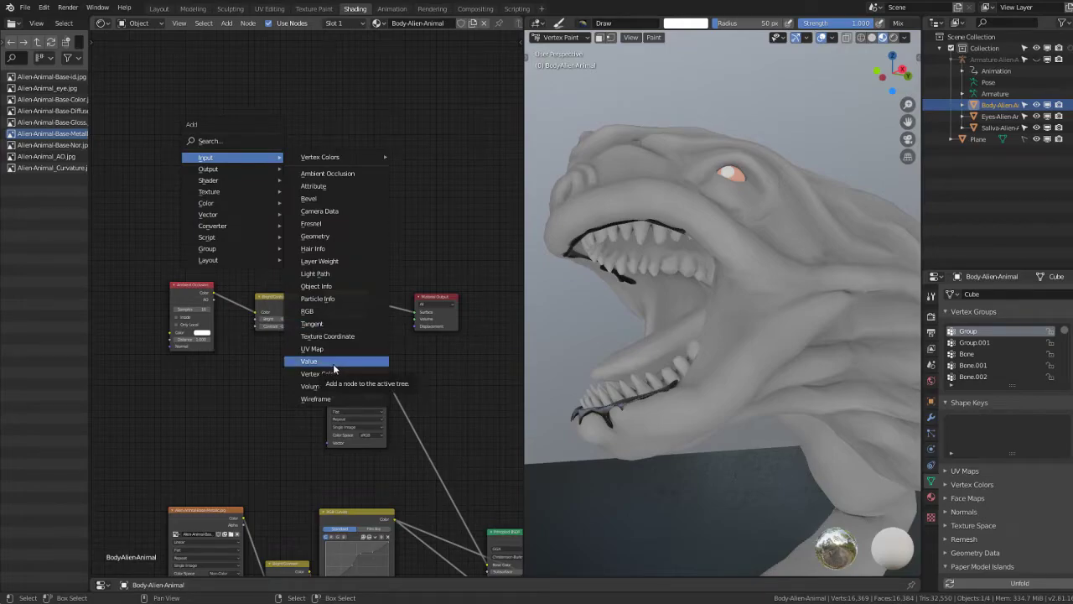
{"action": "left_click", "coordinate": [318, 373]}
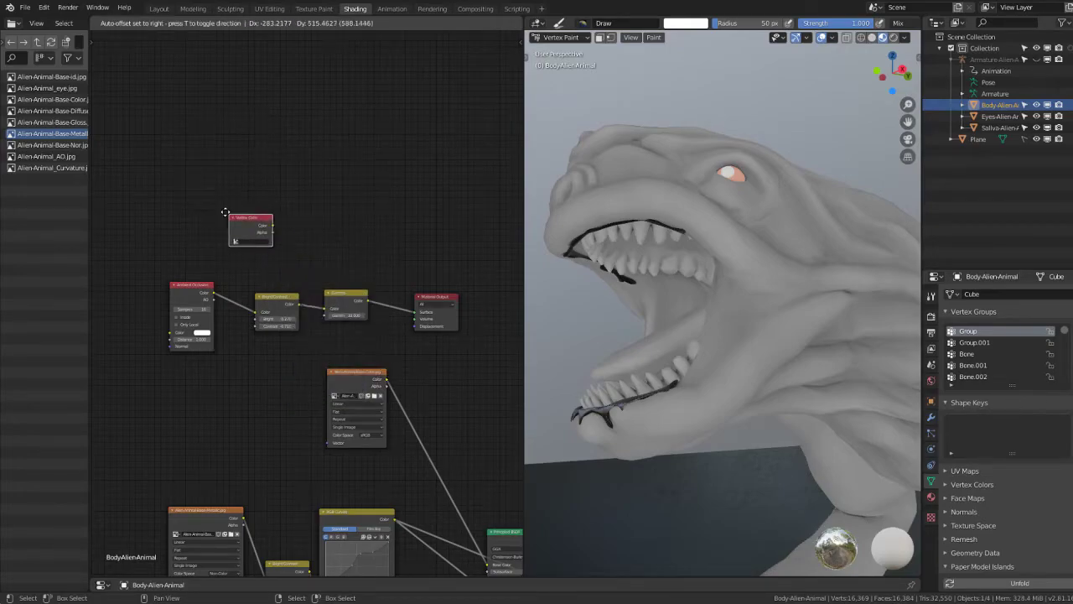
{"action": "left_click", "coordinate": [235, 221]}
Step: Duplicate the Material Output, connect Vertex Color to it, and preview through it
{"action": "key", "text": "shift+d"}
{"action": "left_click", "coordinate": [344, 220]}
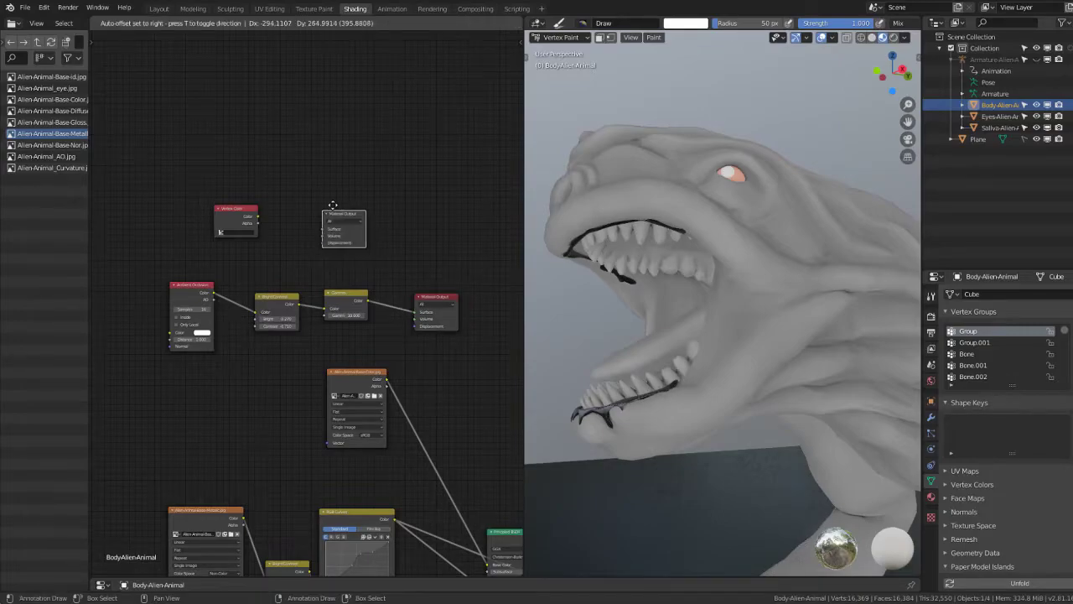
{"action": "left_click_drag", "start_coordinate": [258, 216], "coordinate": [327, 235]}
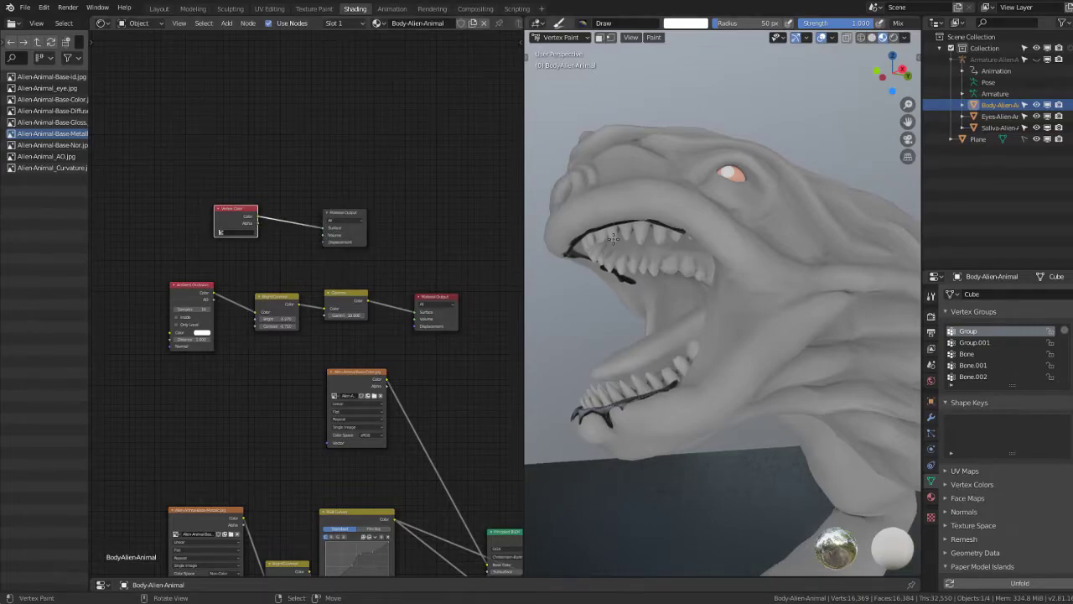
{"action": "scroll", "coordinate": [760, 287], "scroll_direction": "up", "scroll_amount": 3}
{"action": "left_click", "coordinate": [352, 216]}
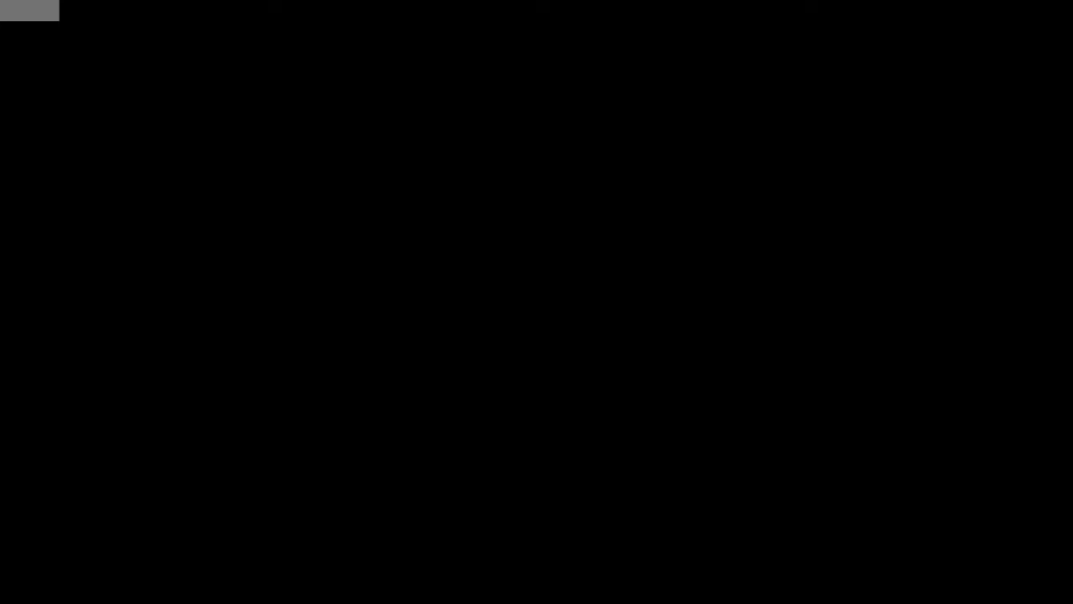
{"action": "scroll", "coordinate": [714, 216], "scroll_direction": "down", "scroll_amount": 3}
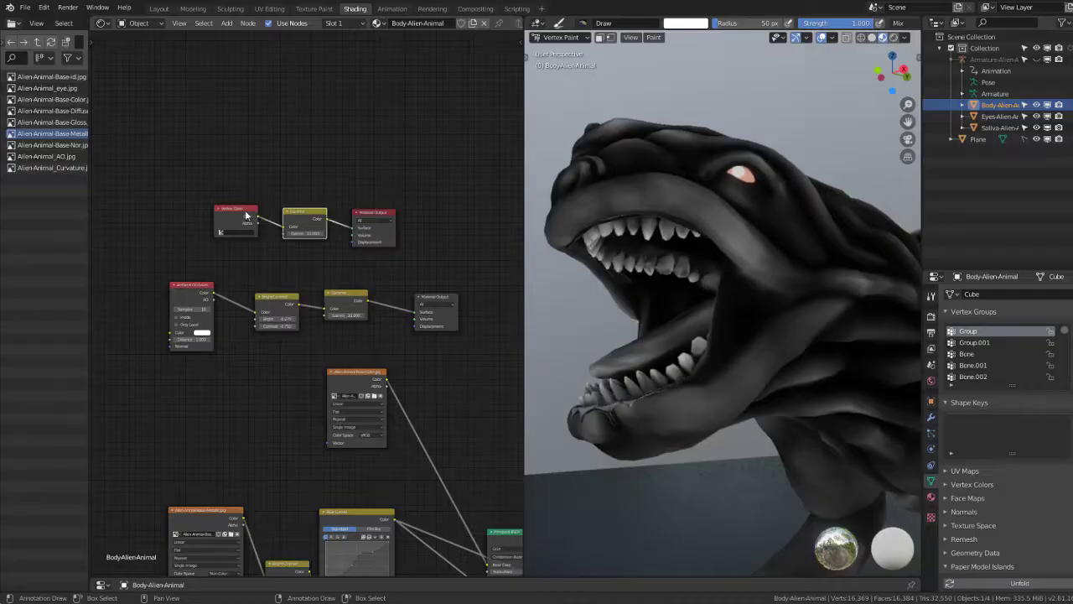
Step: Set the Gamma between Vertex Color and the output to 6.670
{"action": "left_click_drag", "start_coordinate": [237, 207], "coordinate": [184, 199]}
{"action": "scroll", "coordinate": [277, 210], "scroll_direction": "up", "scroll_amount": 2}
{"action": "scroll", "coordinate": [276, 209], "scroll_direction": "up", "scroll_amount": 2}
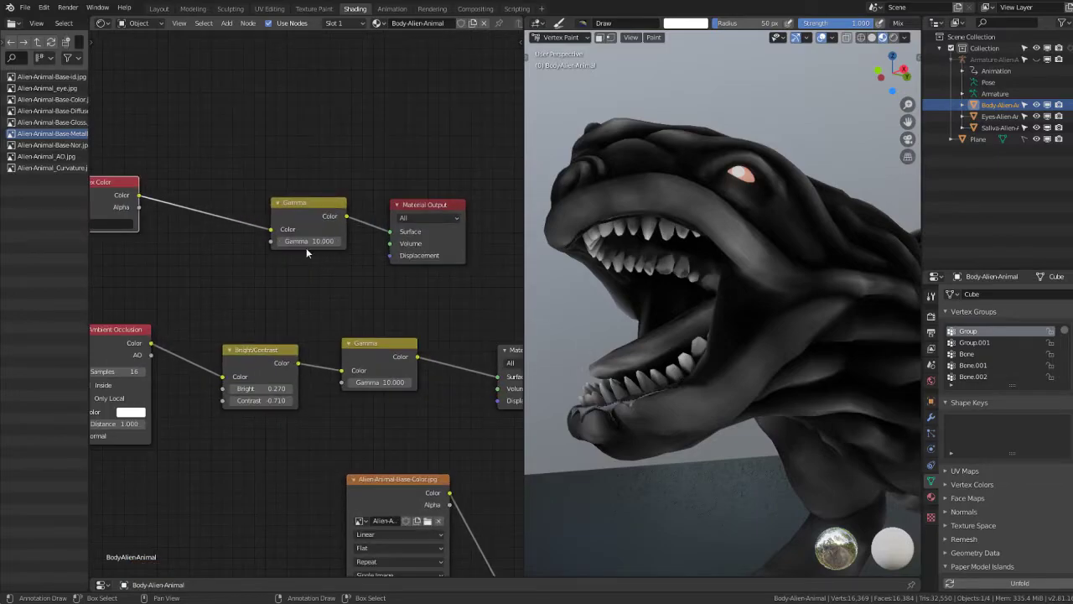
{"action": "left_click_drag", "start_coordinate": [310, 241], "coordinate": [302, 241]}
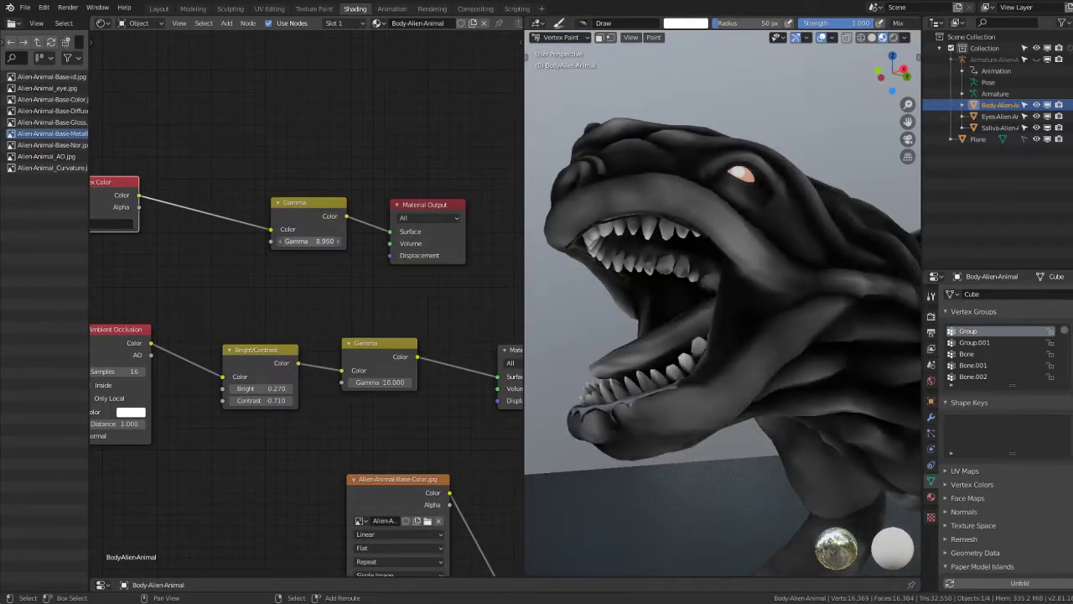
{"action": "mouse_move", "coordinate": [302, 241]}
{"action": "left_mouse_down"}
{"action": "mouse_move", "coordinate": [289, 240]}
{"action": "mouse_move", "coordinate": [316, 240]}
{"action": "left_mouse_up"}
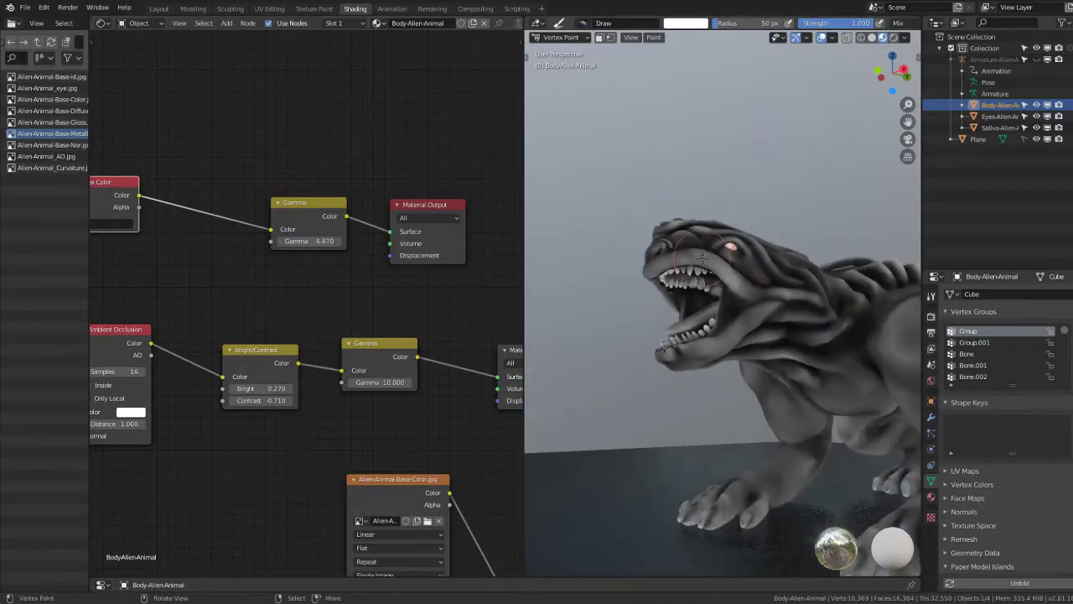
{"action": "mouse_move", "coordinate": [843, 283]}
{"action": "middle_mouse_down"}
{"action": "mouse_move", "coordinate": [790, 315]}
{"action": "mouse_move", "coordinate": [738, 319]}
{"action": "middle_mouse_up"}
{"action": "scroll", "coordinate": [309, 240], "scroll_direction": "down", "scroll_amount": 1}
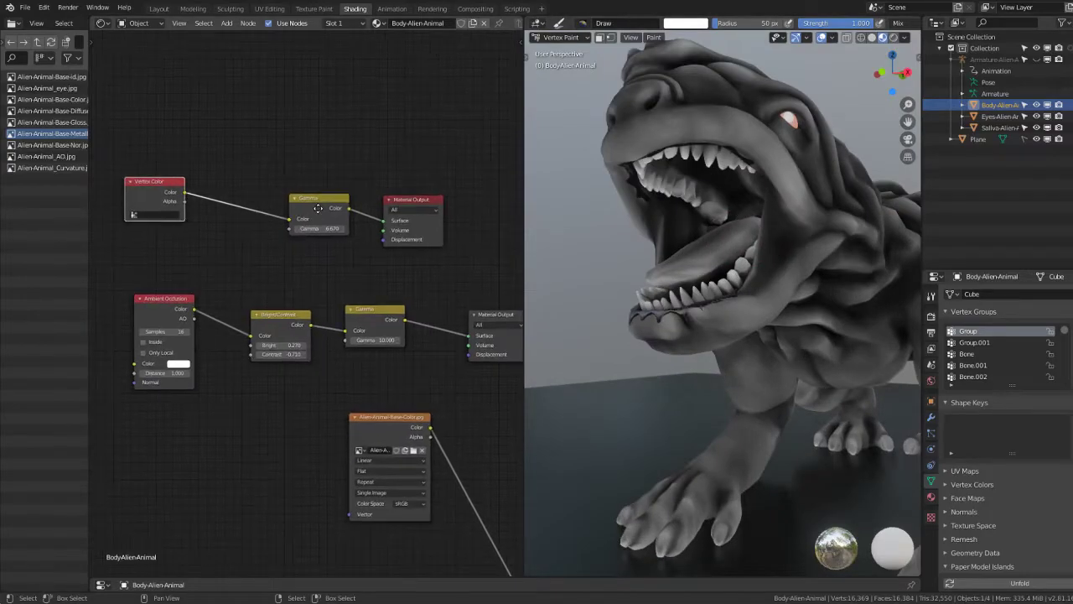
{"action": "scroll", "coordinate": [402, 418], "scroll_direction": "down", "scroll_amount": 2}
{"action": "scroll", "coordinate": [393, 343], "scroll_direction": "down", "scroll_amount": 2}
{"action": "scroll", "coordinate": [289, 315], "scroll_direction": "down", "scroll_amount": 2}
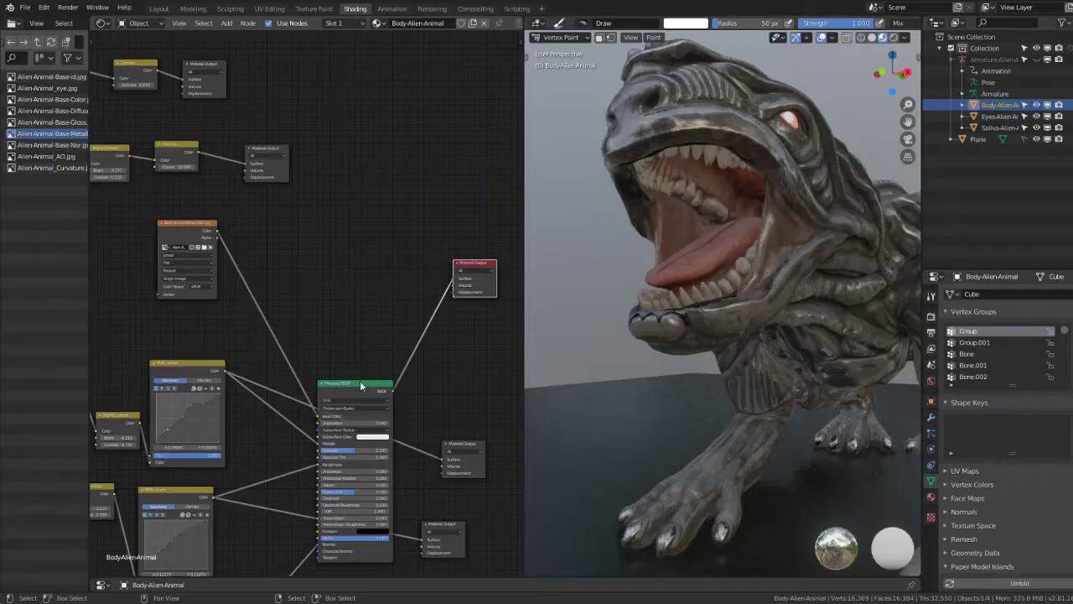
Step: Rearrange the Principled BSDF and RGB Curves nodes to make room for a new node
{"action": "left_click_drag", "start_coordinate": [360, 384], "coordinate": [378, 238]}
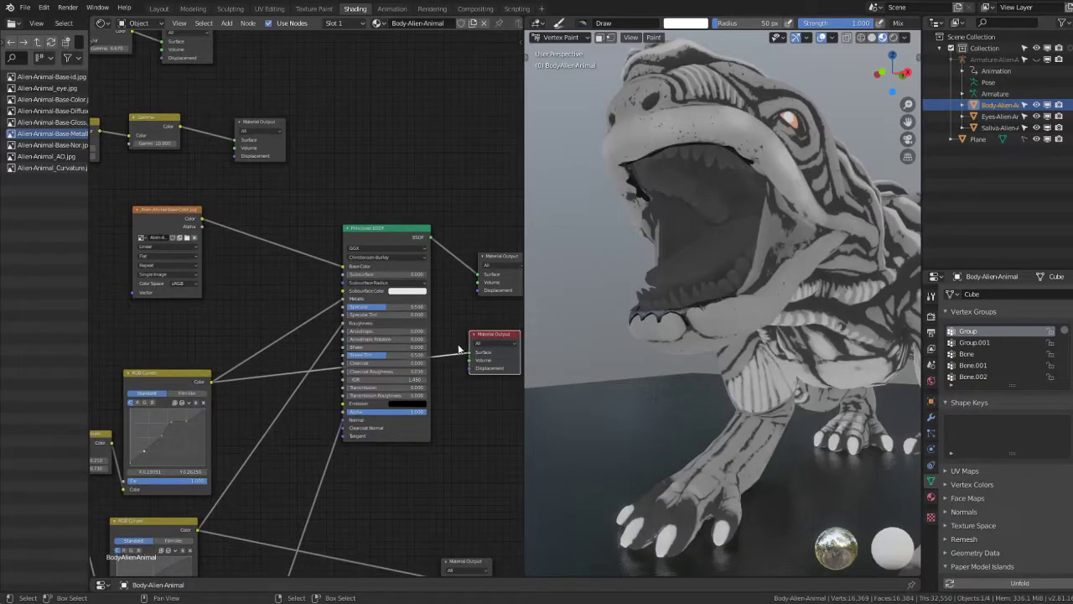
{"action": "middle_click_drag", "start_coordinate": [459, 349], "coordinate": [423, 350]}
{"action": "left_click_drag", "start_coordinate": [178, 413], "coordinate": [171, 348]}
{"action": "mouse_move", "coordinate": [171, 348]}
{"action": "middle_mouse_down"}
{"action": "mouse_move", "coordinate": [381, 316]}
{"action": "mouse_move", "coordinate": [277, 315]}
{"action": "middle_mouse_up"}
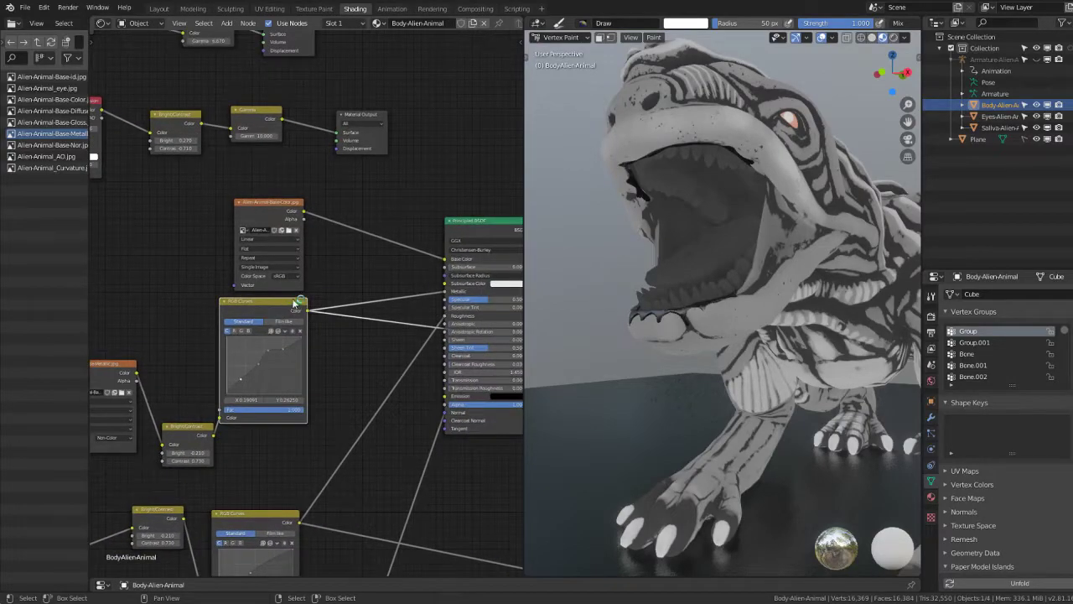
{"action": "scroll", "coordinate": [307, 271], "scroll_direction": "left", "scroll_amount": 2}
{"action": "scroll", "coordinate": [342, 232], "scroll_direction": "down", "scroll_amount": 1}
{"action": "scroll", "coordinate": [326, 311], "scroll_direction": "down", "scroll_amount": 1}
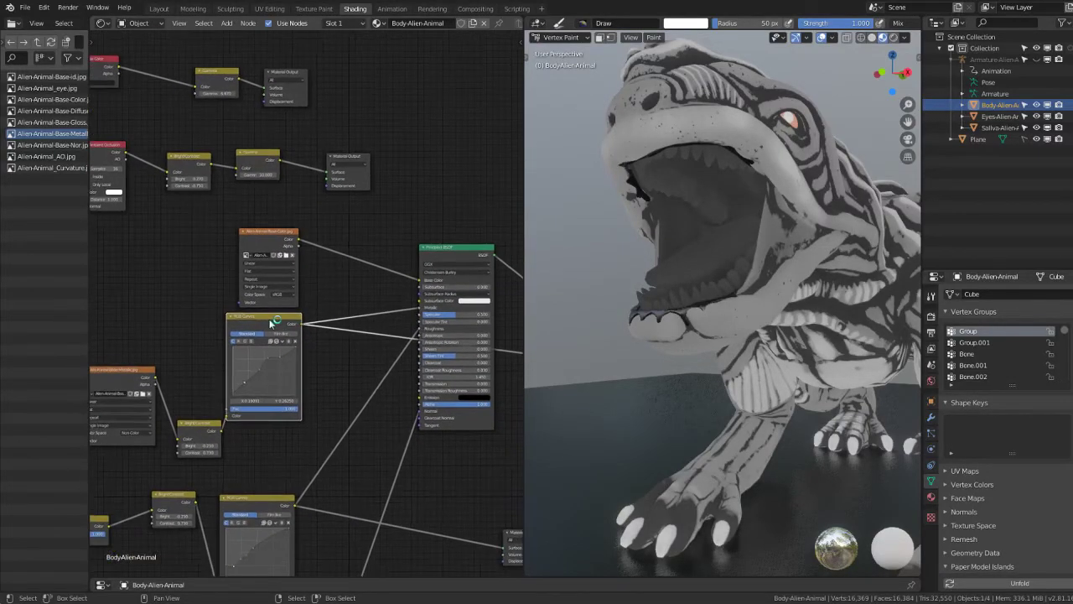
{"action": "left_click_drag", "start_coordinate": [273, 321], "coordinate": [223, 316]}
Step: Insert a Mix node on the RGB Curves–Principled link and feed the vertex-colour Gamma into it
{"action": "key", "text": "shift+a"}
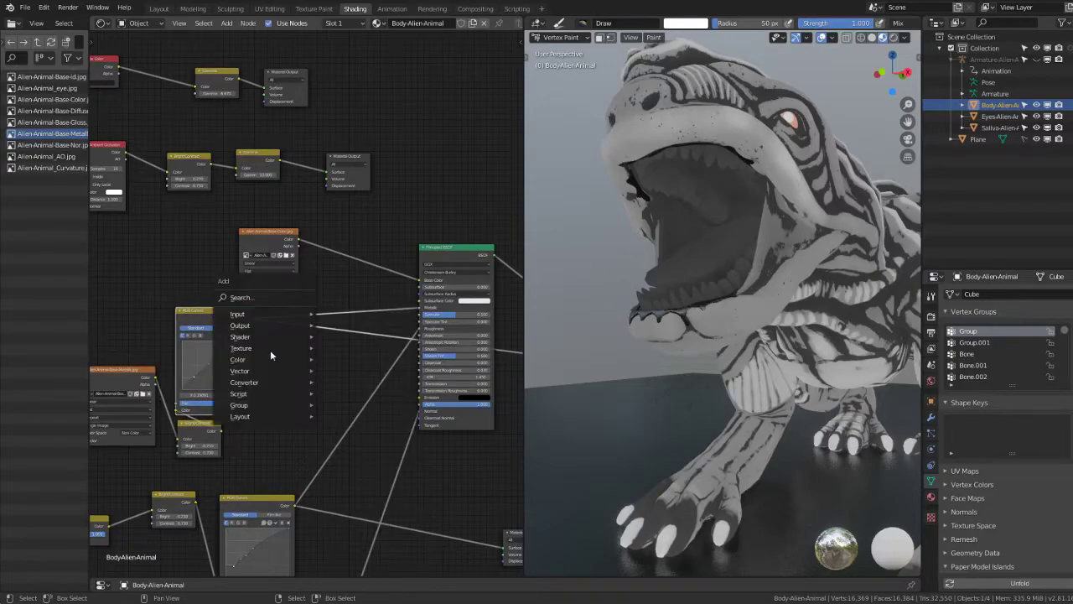
{"action": "mouse_move", "coordinate": [239, 359]}
{"action": "left_click", "coordinate": [352, 422]}
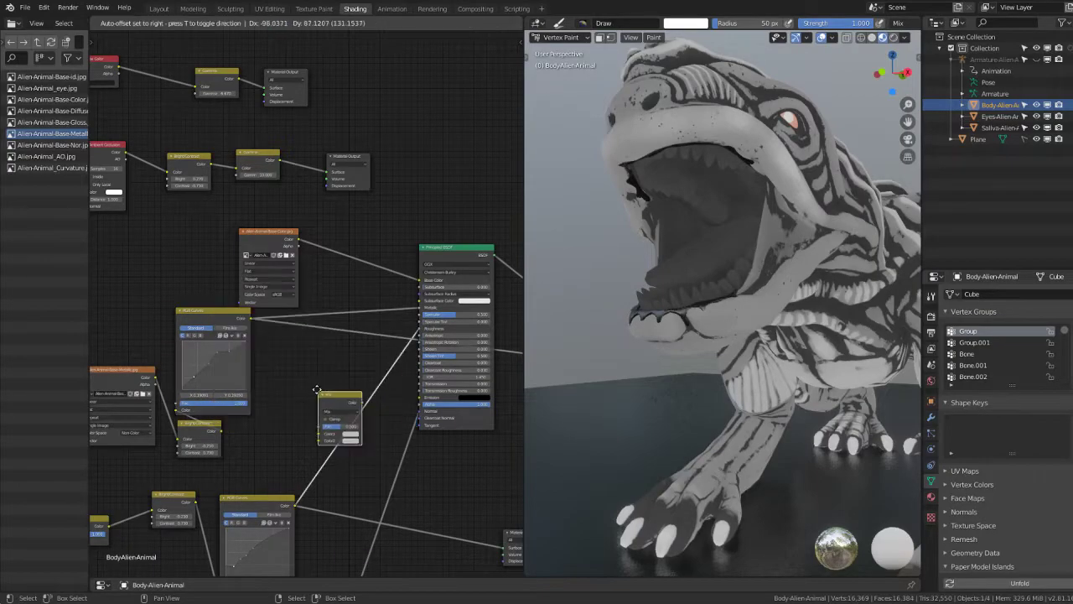
{"action": "left_click", "coordinate": [336, 335]}
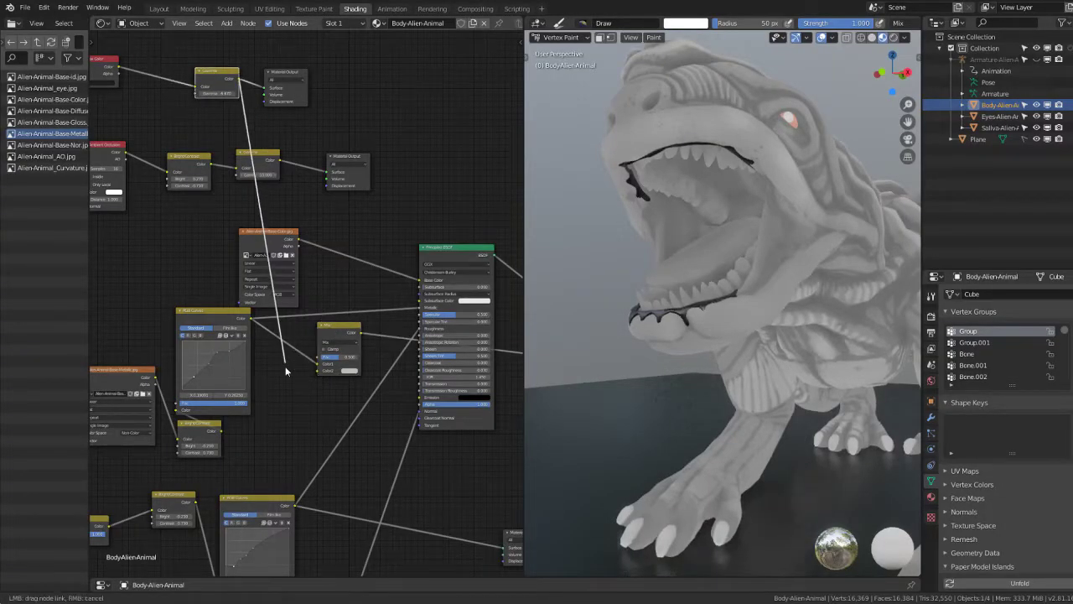
{"action": "left_click_drag", "start_coordinate": [238, 79], "coordinate": [317, 369]}
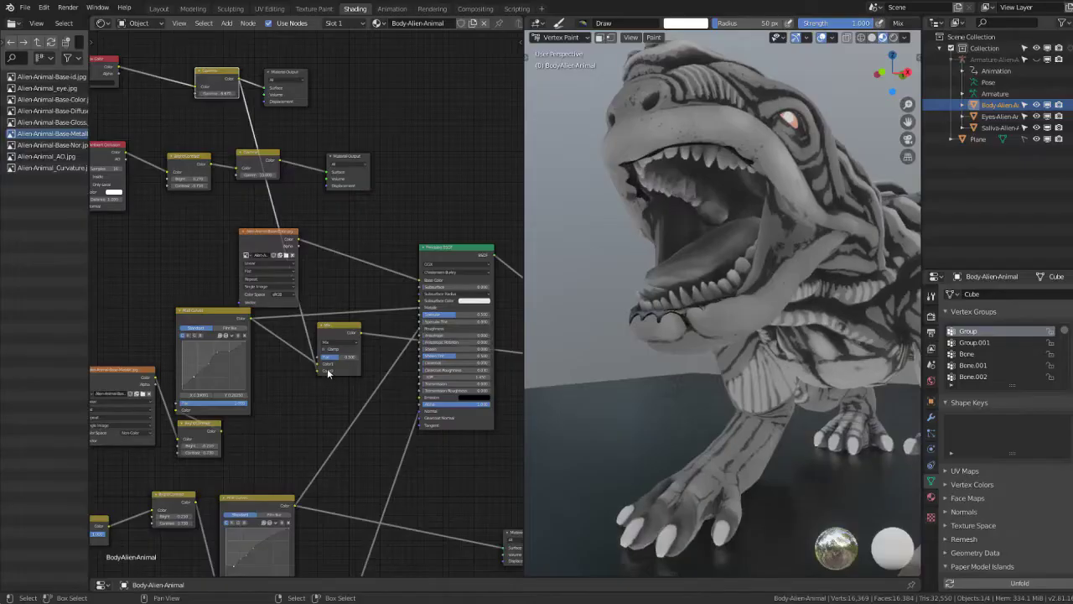
Step: Test the Mix factor at 0 and then at 1.000
{"action": "scroll", "coordinate": [385, 381], "scroll_direction": "up", "scroll_amount": 2}
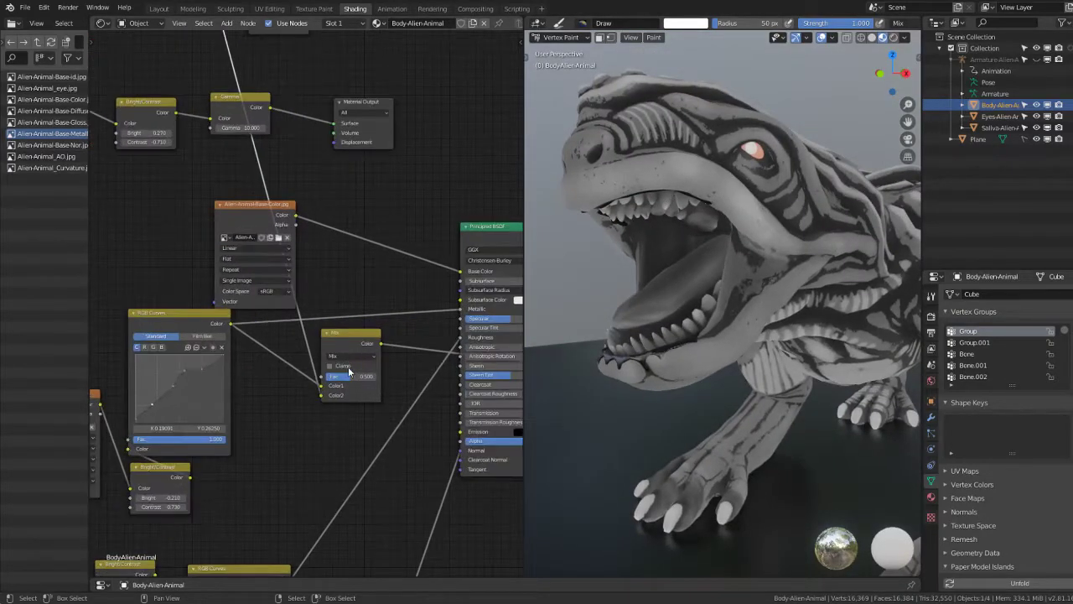
{"action": "mouse_move", "coordinate": [351, 381]}
{"action": "left_mouse_down"}
{"action": "mouse_move", "coordinate": [318, 381]}
{"action": "mouse_move", "coordinate": [379, 376]}
{"action": "mouse_move", "coordinate": [357, 376]}
{"action": "left_mouse_up"}
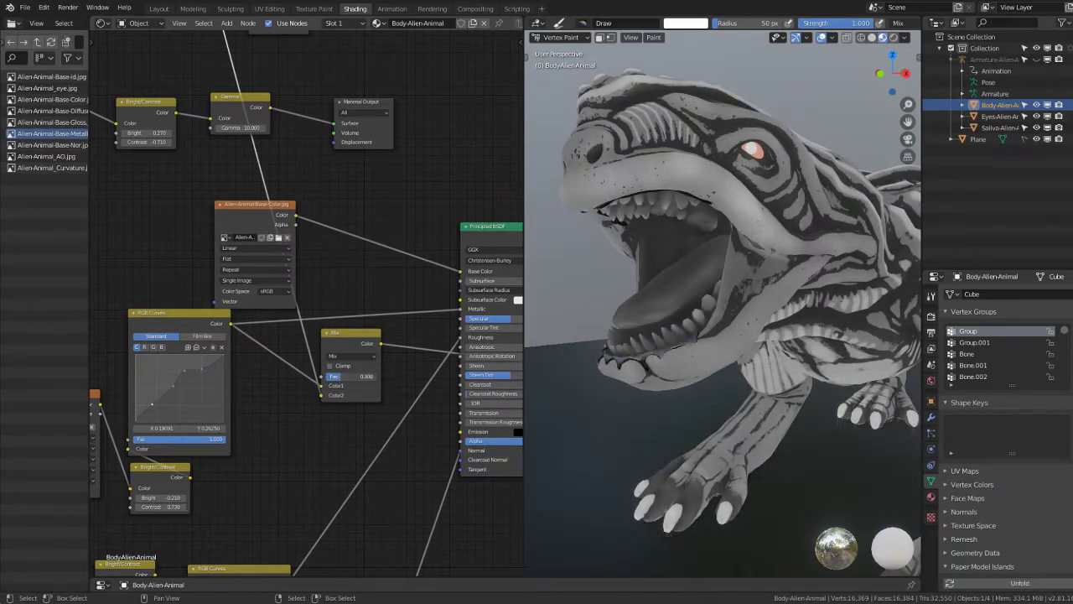
{"action": "left_click_drag", "start_coordinate": [356, 376], "coordinate": [377, 375]}
{"action": "scroll", "coordinate": [319, 224], "scroll_direction": "down", "scroll_amount": 2}
{"action": "middle_click_drag", "start_coordinate": [319, 225], "coordinate": [404, 341]}
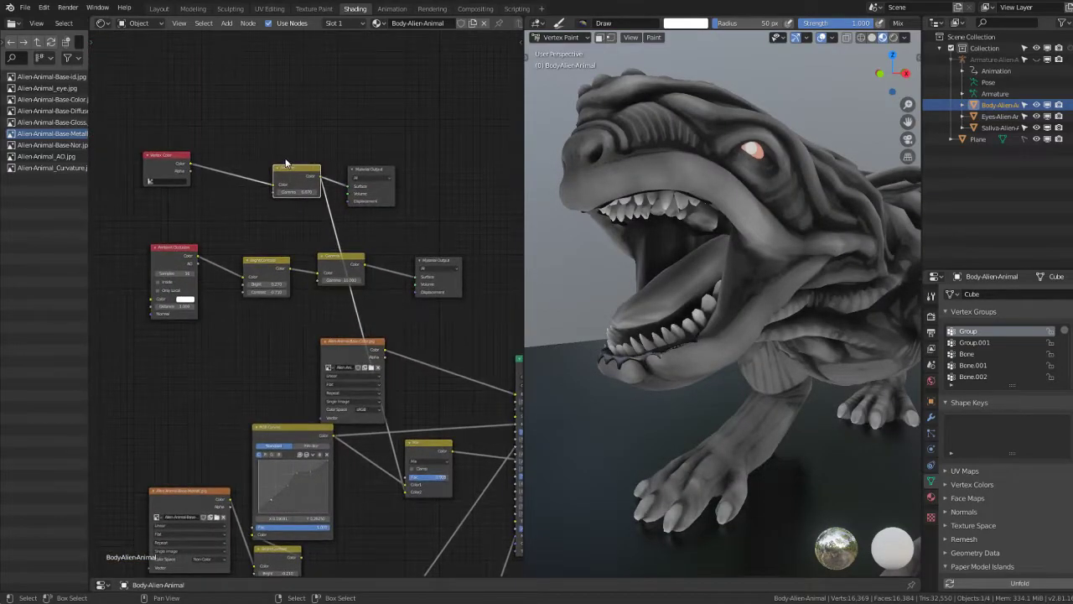
Step: Compare Mix factor values, keep the Mix blend mode, and settle on 0.500
{"action": "mouse_move", "coordinate": [301, 181]}
{"action": "left_mouse_down"}
{"action": "mouse_move", "coordinate": [256, 177]}
{"action": "mouse_move", "coordinate": [235, 189]}
{"action": "left_mouse_up"}
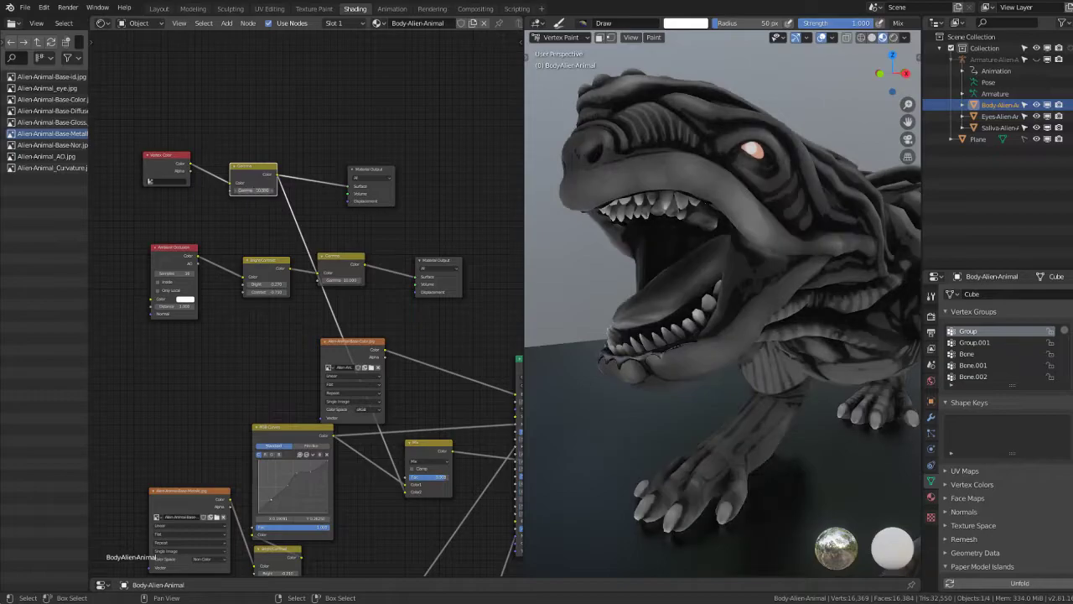
{"action": "scroll", "coordinate": [352, 352], "scroll_direction": "up", "scroll_amount": 1}
{"action": "scroll", "coordinate": [343, 352], "scroll_direction": "up", "scroll_amount": 1}
{"action": "scroll", "coordinate": [335, 355], "scroll_direction": "up", "scroll_amount": 2}
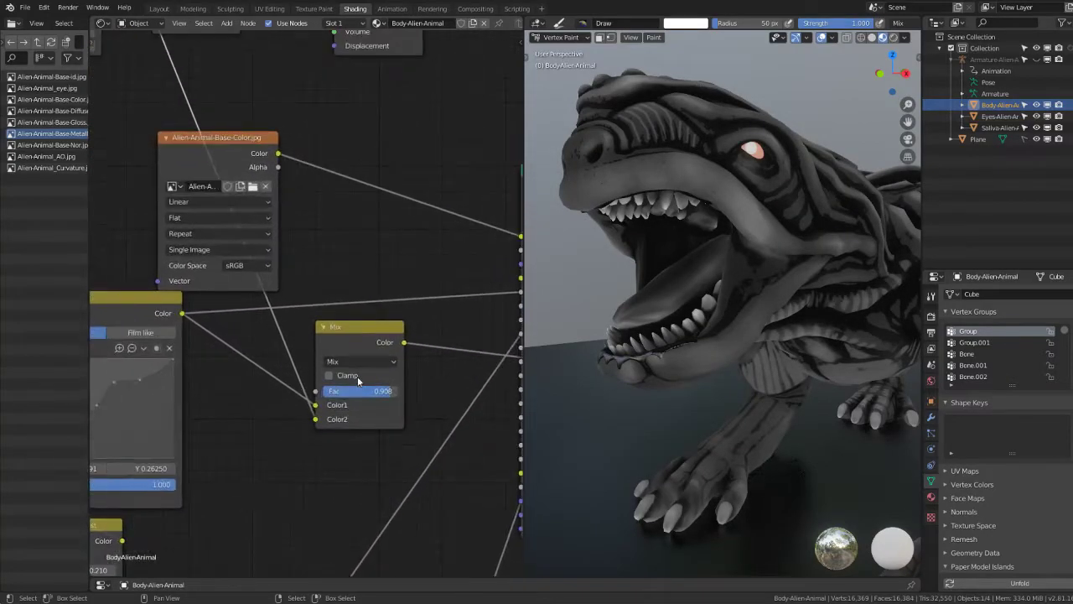
{"action": "scroll", "coordinate": [331, 354], "scroll_direction": "up", "scroll_amount": 1}
{"action": "left_click_drag", "start_coordinate": [331, 355], "coordinate": [252, 355]}
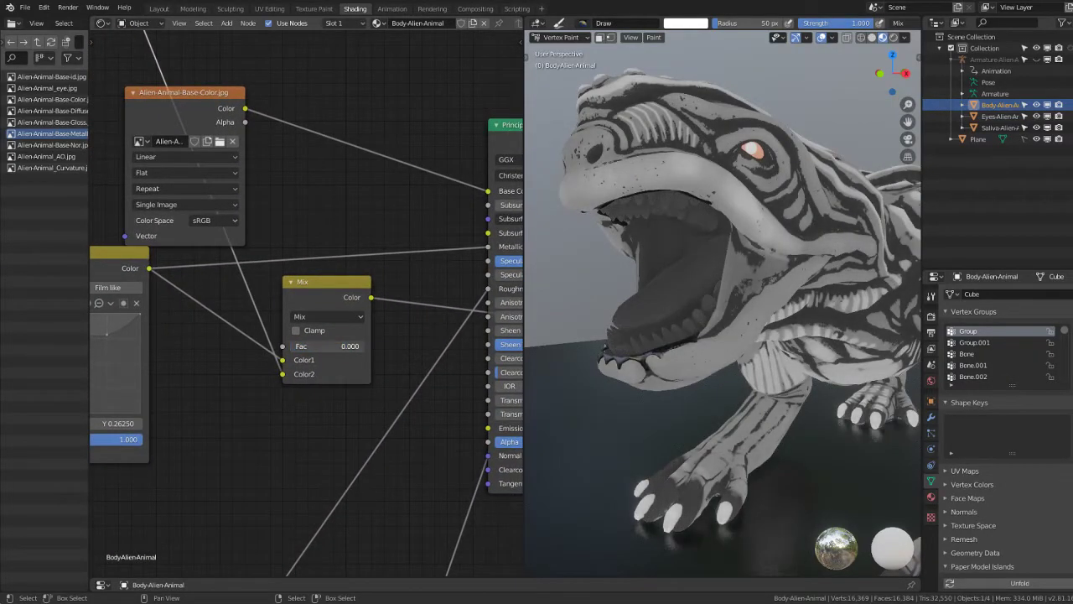
{"action": "mouse_move", "coordinate": [327, 346]}
{"action": "left_mouse_down"}
{"action": "mouse_move", "coordinate": [394, 346]}
{"action": "mouse_move", "coordinate": [356, 347]}
{"action": "left_mouse_up"}
{"action": "left_click", "coordinate": [327, 317]}
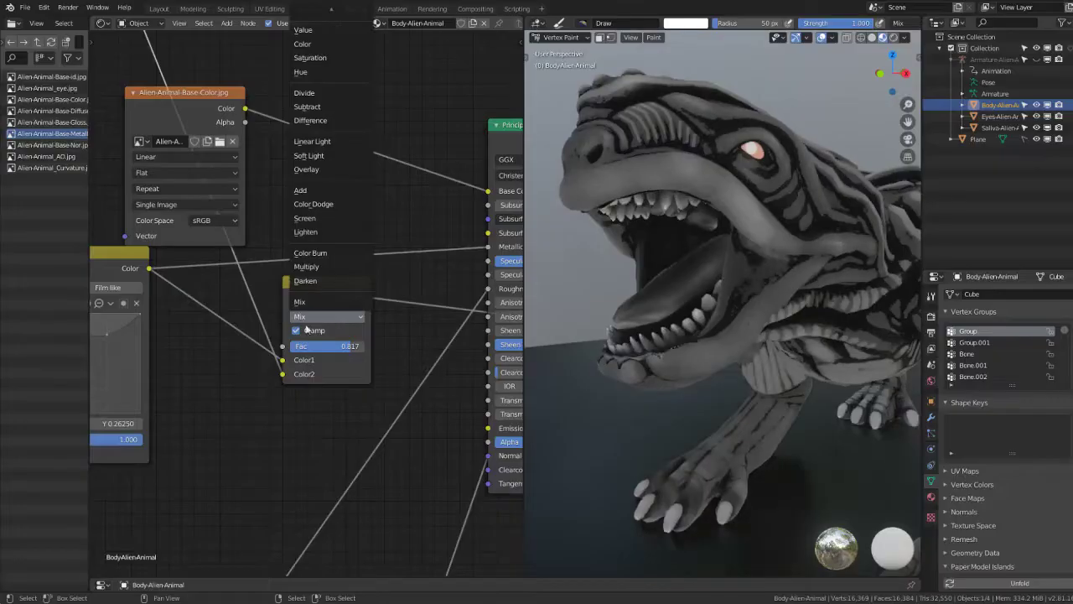
{"action": "left_click", "coordinate": [296, 330]}
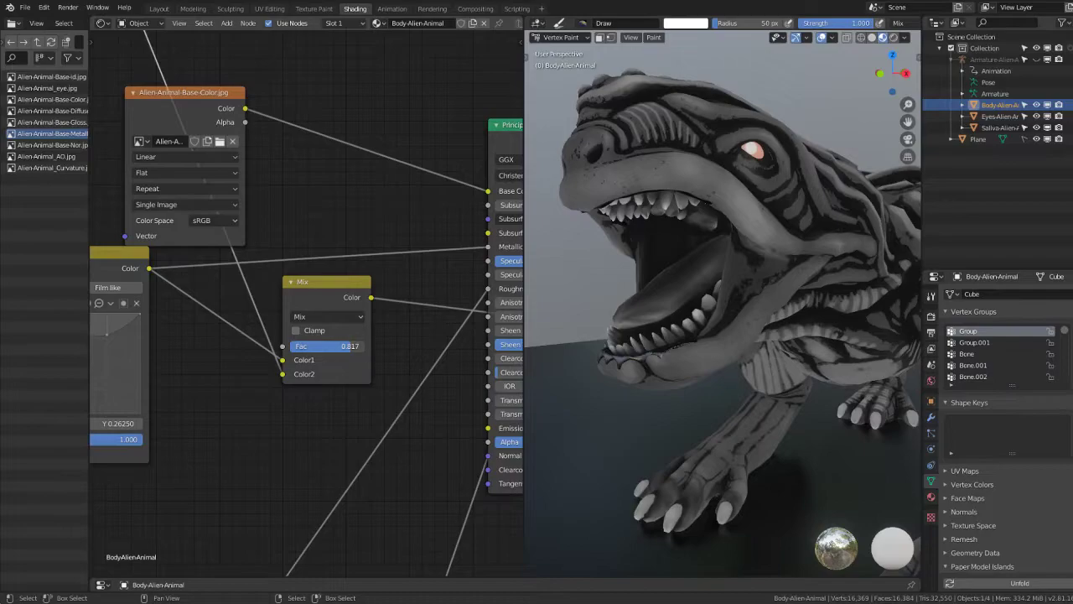
{"action": "mouse_move", "coordinate": [349, 346]}
{"action": "left_mouse_down"}
{"action": "mouse_move", "coordinate": [294, 346]}
{"action": "mouse_move", "coordinate": [350, 347]}
{"action": "left_mouse_up"}
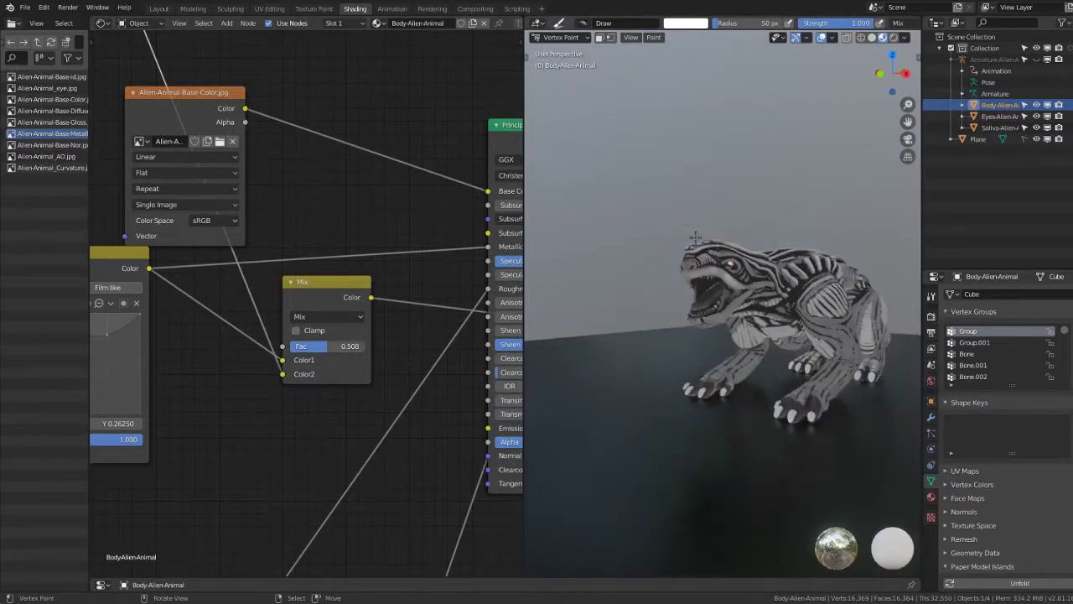
Step: Connect the Mix result to the Principled BSDF's Metallic input
{"action": "scroll", "coordinate": [337, 315], "scroll_direction": "down", "scroll_amount": 1}
{"action": "mouse_move", "coordinate": [322, 286]}
{"action": "left_mouse_down"}
{"action": "mouse_move", "coordinate": [286, 315]}
{"action": "mouse_move", "coordinate": [454, 259]}
{"action": "left_mouse_up"}
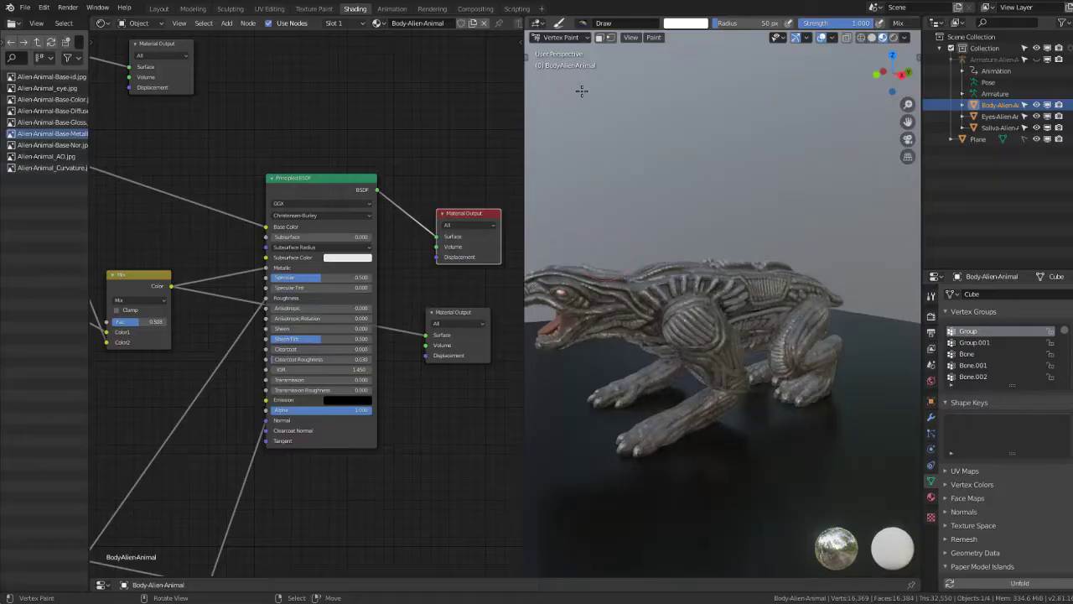
{"action": "left_click", "coordinate": [574, 40]}
Step: Switch to Object Mode and zoom and orbit in to see the tongue inside the mouth
{"action": "left_click", "coordinate": [563, 50]}
{"action": "scroll", "coordinate": [715, 254], "scroll_direction": "up", "scroll_amount": 3}
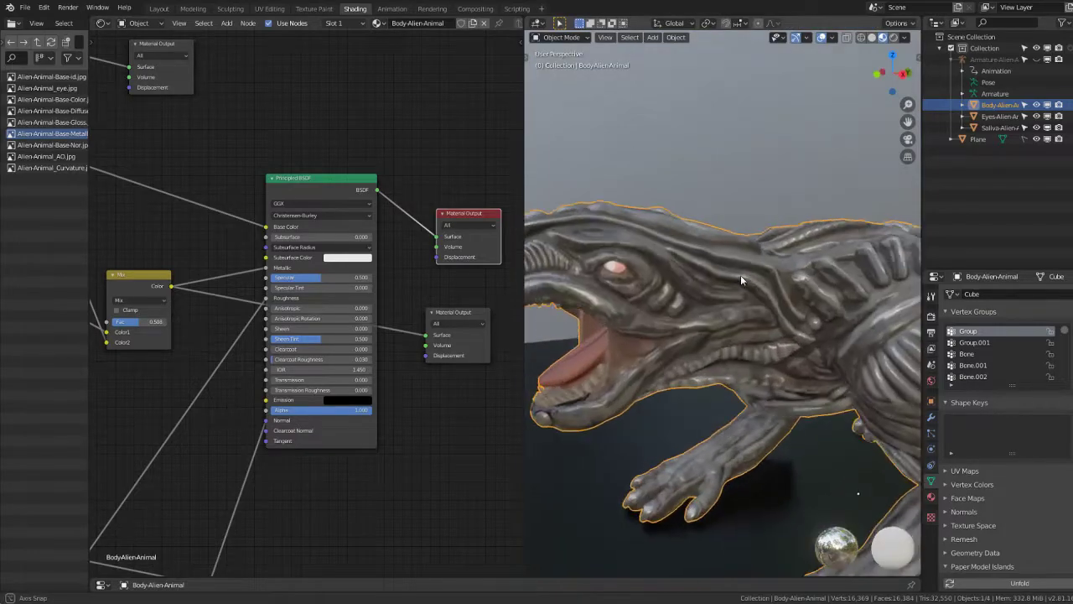
{"action": "scroll", "coordinate": [740, 275], "scroll_direction": "up", "scroll_amount": 4}
{"action": "scroll", "coordinate": [789, 266], "scroll_direction": "up", "scroll_amount": 3}
{"action": "scroll", "coordinate": [786, 277], "scroll_direction": "up", "scroll_amount": 2}
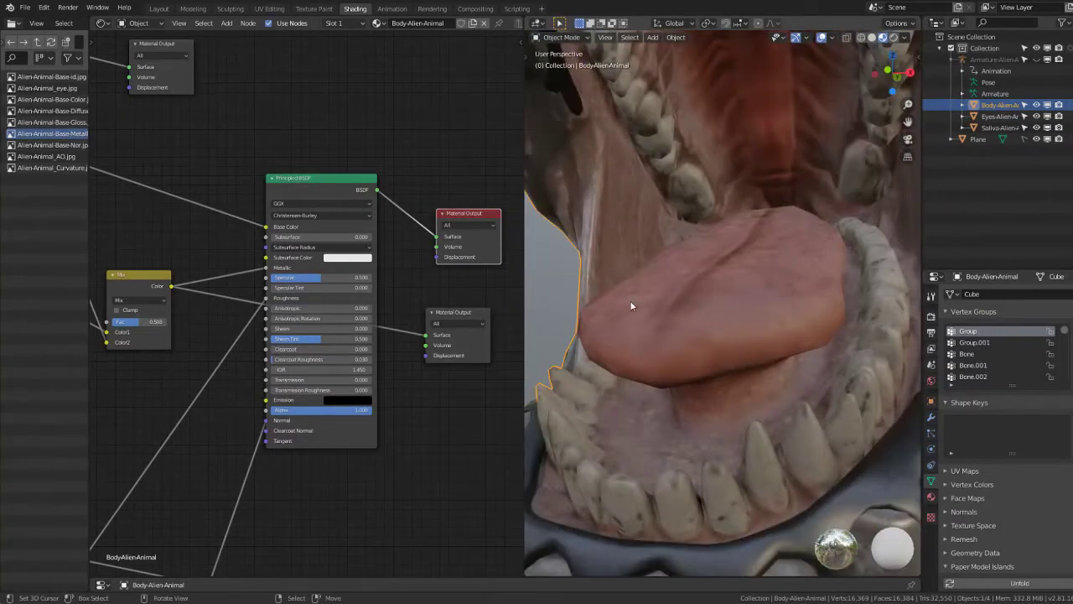
{"action": "mouse_move", "coordinate": [632, 307]}
{"action": "middle_mouse_down"}
{"action": "mouse_move", "coordinate": [694, 298]}
{"action": "mouse_move", "coordinate": [670, 300]}
{"action": "middle_mouse_up"}
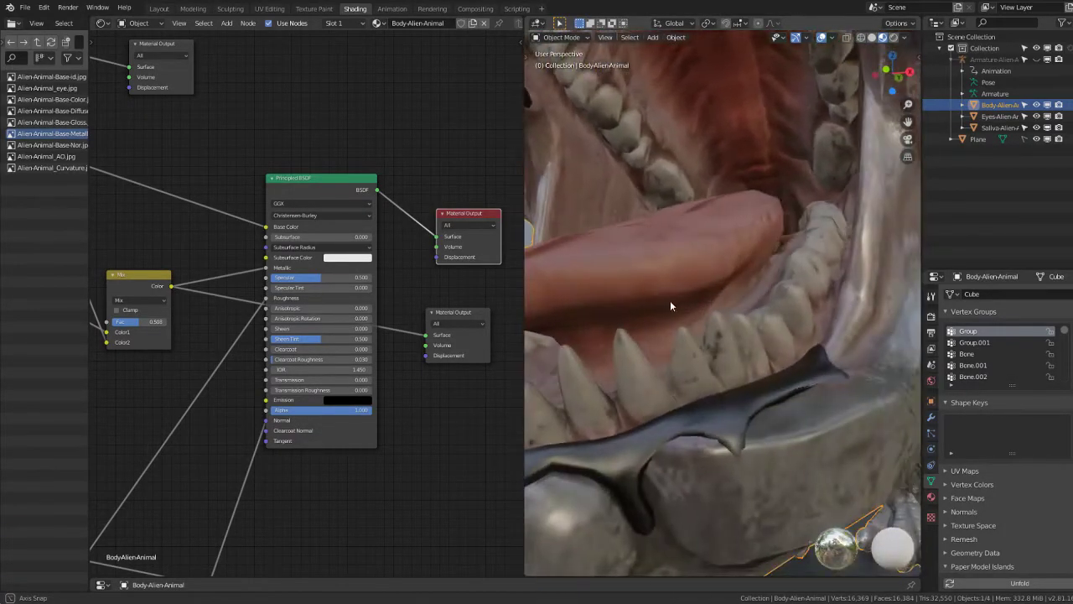
{"action": "middle_click_drag", "start_coordinate": [243, 322], "coordinate": [327, 354]}
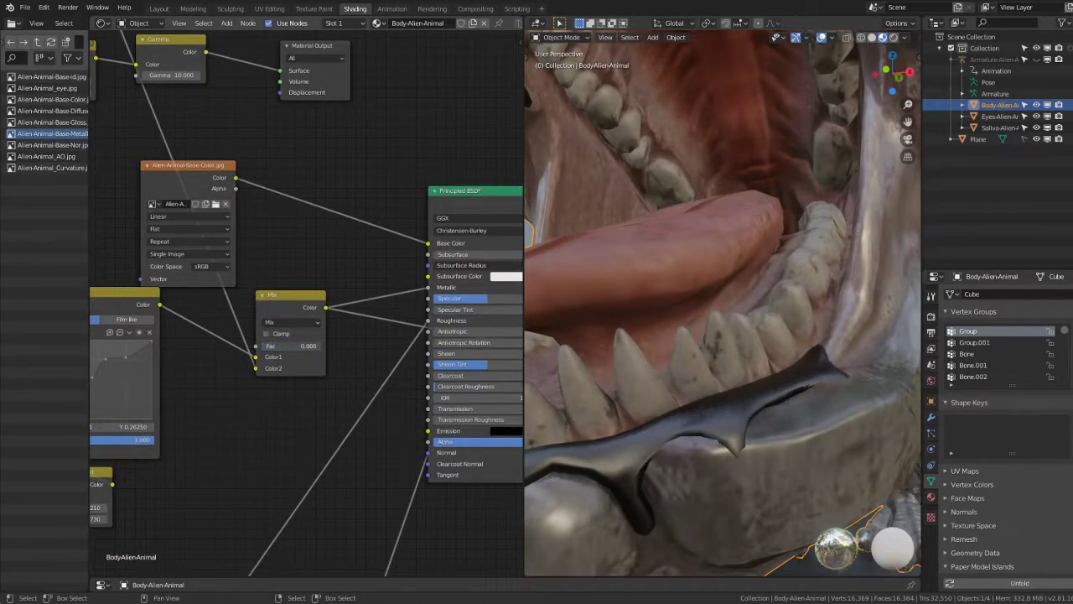
Step: Raise the Mix factor to full and preview that node's output directly on the model
{"action": "left_click_drag", "start_coordinate": [281, 345], "coordinate": [322, 345]}
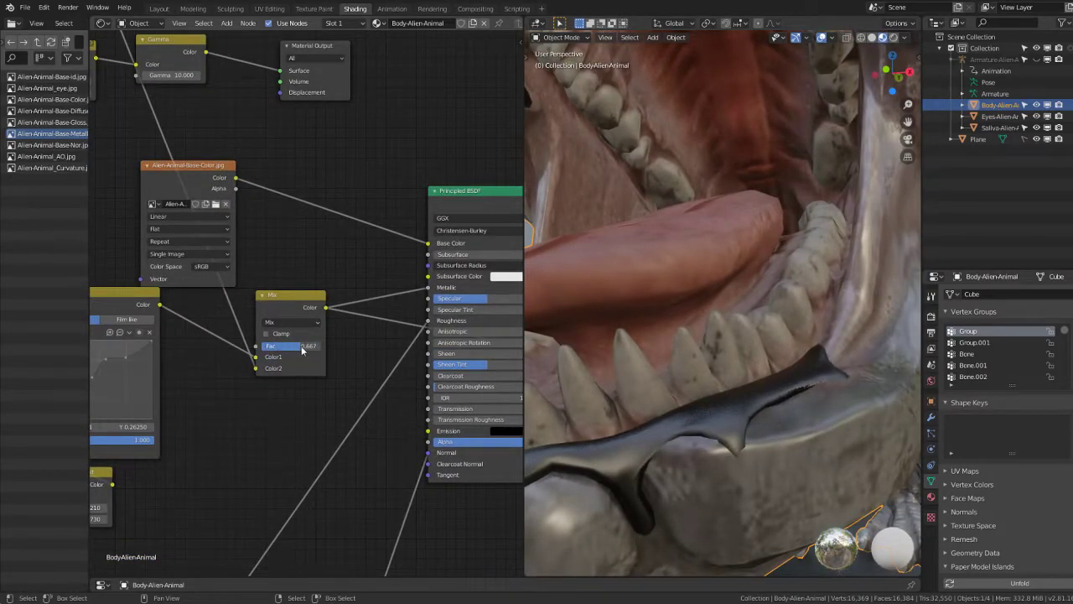
{"action": "scroll", "coordinate": [302, 351], "scroll_direction": "down", "scroll_amount": 2}
{"action": "left_click", "coordinate": [222, 301], "text": "ctrl+shift"}
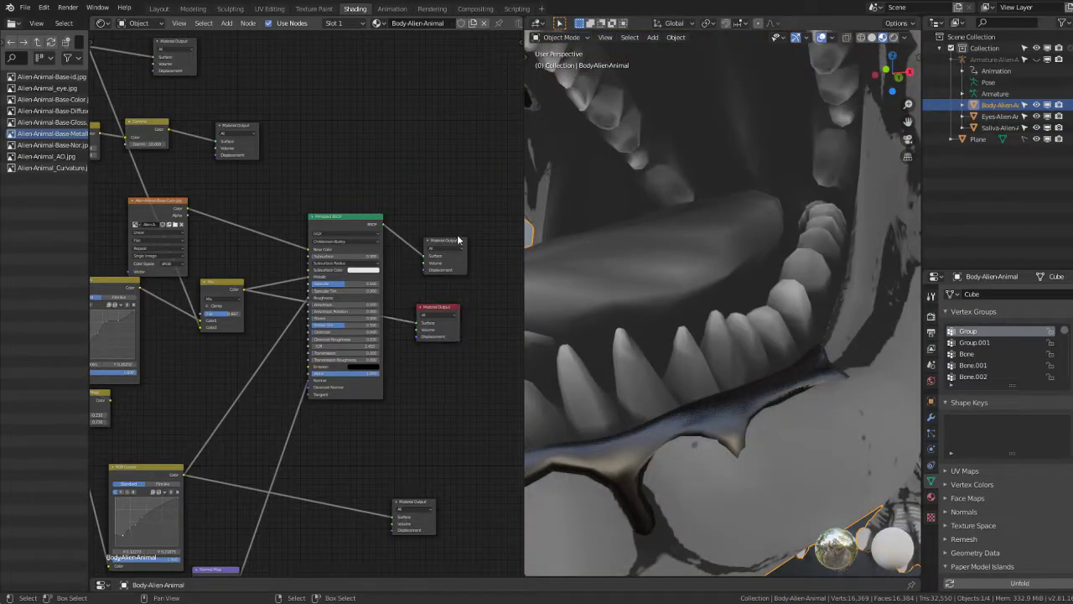
Step: Move the original Material Output node up, put the preview output in its place, and show the sidebar
{"action": "left_click_drag", "start_coordinate": [453, 240], "coordinate": [447, 164]}
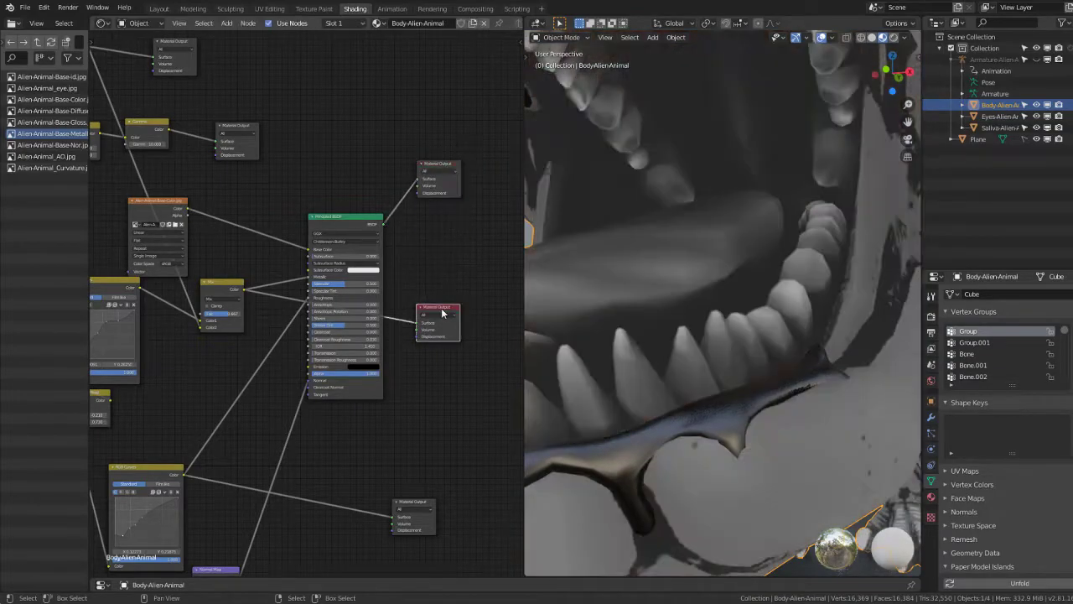
{"action": "left_click_drag", "start_coordinate": [441, 308], "coordinate": [448, 244]}
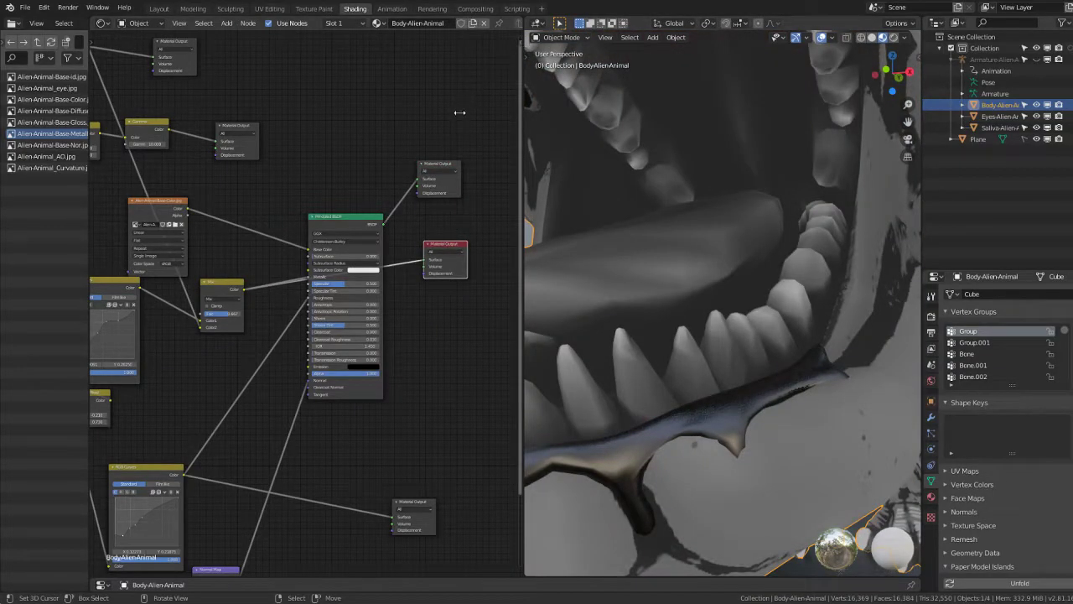
{"action": "key", "text": "n"}
{"action": "middle_click_drag", "start_coordinate": [390, 248], "coordinate": [349, 228]}
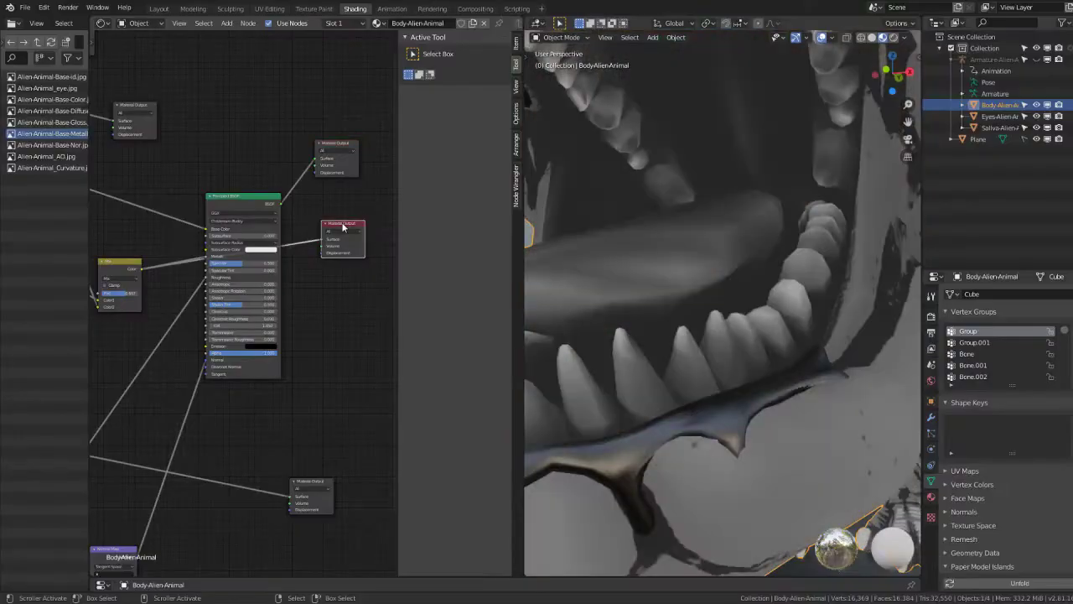
Step: Label two Material Output nodes 'Met' and 'Ro' in the sidebar's Label field
{"action": "left_click", "coordinate": [518, 47]}
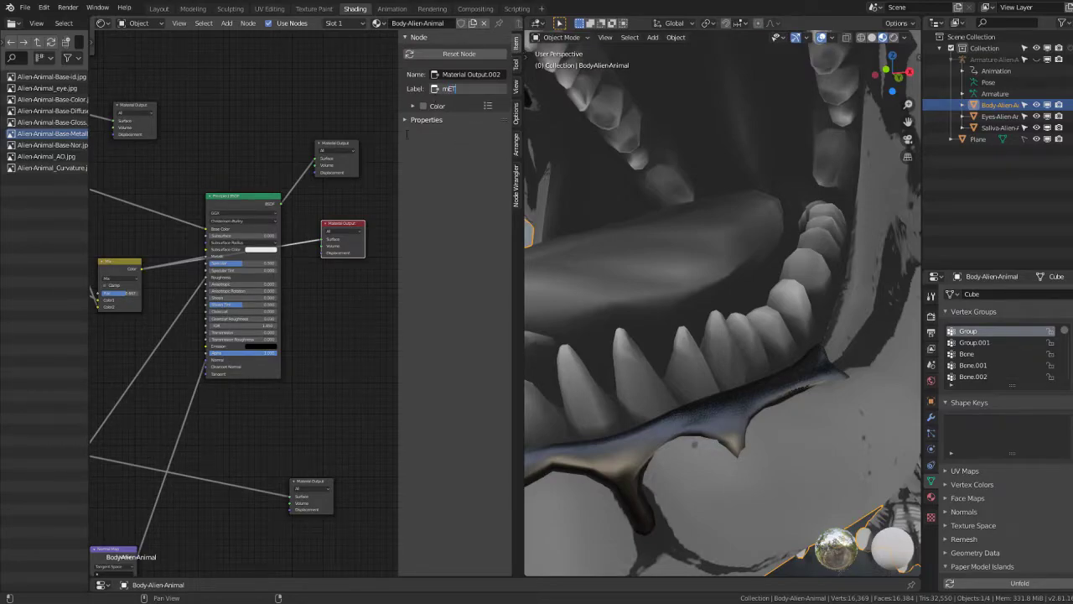
{"action": "scroll", "coordinate": [360, 288], "scroll_direction": "up", "scroll_amount": 2}
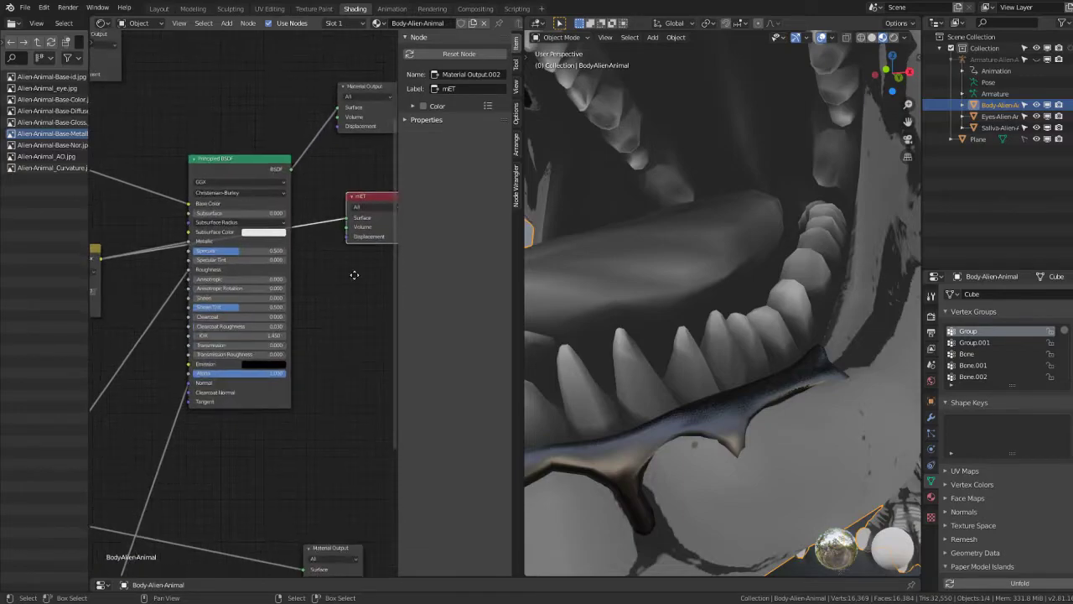
{"action": "scroll", "coordinate": [354, 276], "scroll_direction": "up", "scroll_amount": 1}
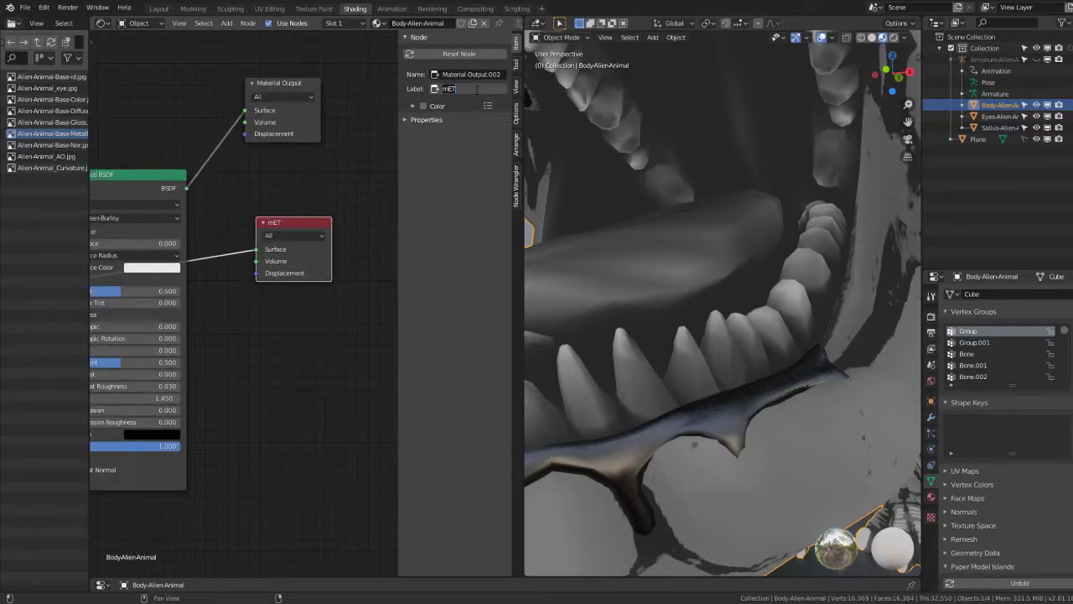
{"action": "type", "text": "Met"}
{"action": "key", "text": "Return"}
{"action": "scroll", "coordinate": [254, 412], "scroll_direction": "down", "scroll_amount": 2}
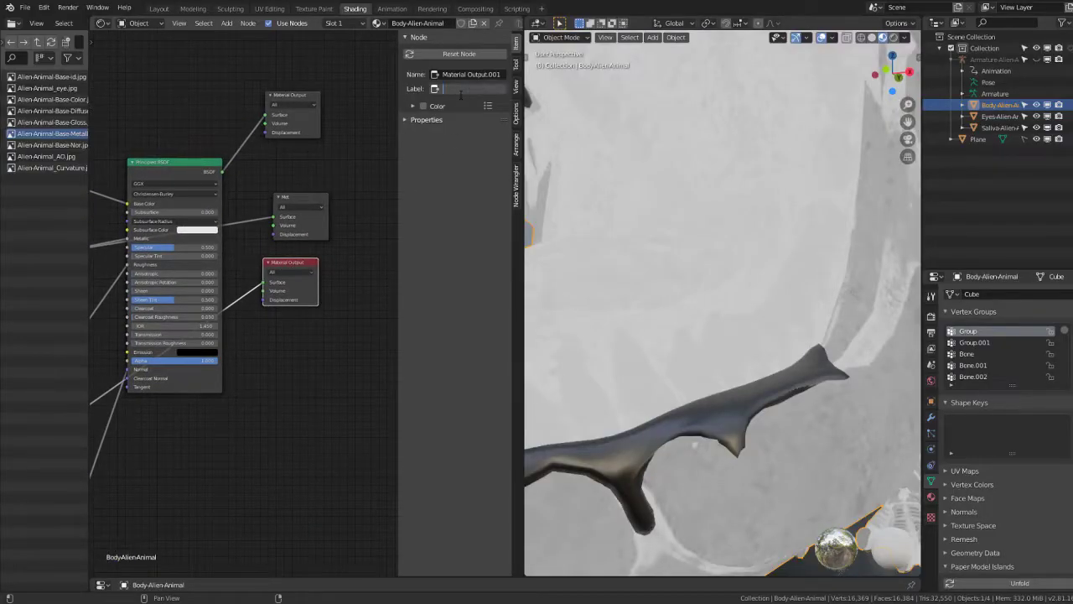
{"action": "key", "text": "Return"}
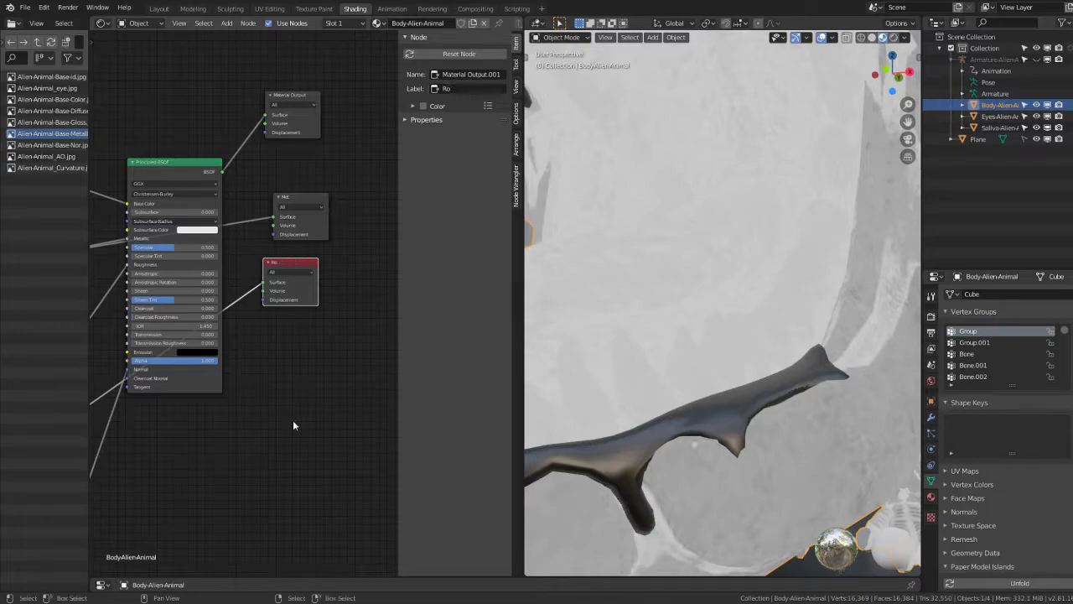
Step: Add a duplicate output node labelled 'Col' and move the main 'All' output beside the Principled BSDF
{"action": "key", "text": "shift+d"}
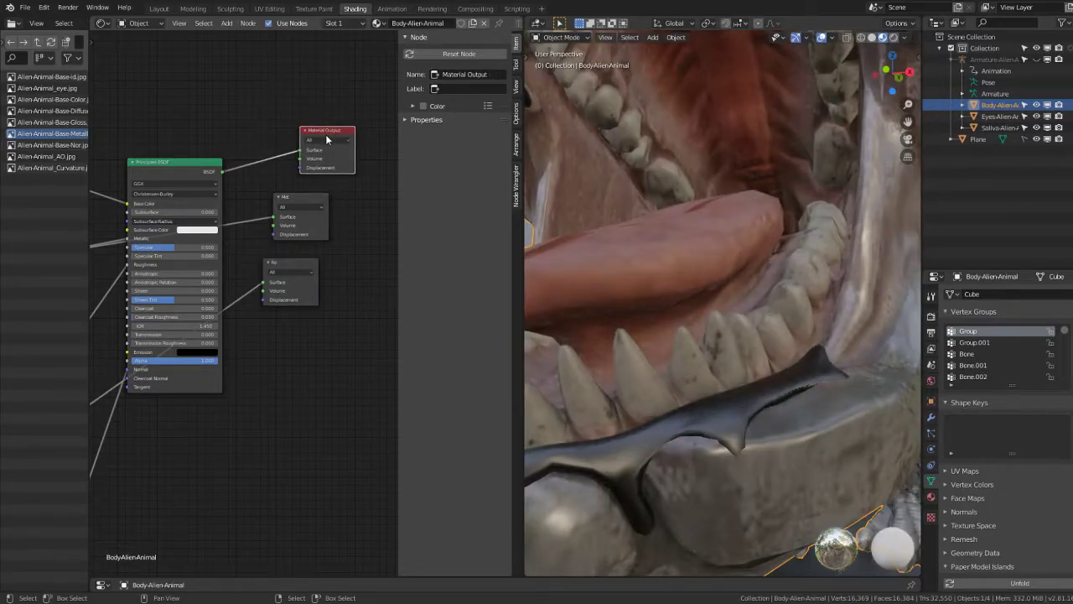
{"action": "left_click", "coordinate": [300, 181]}
{"action": "middle_click_drag", "start_coordinate": [360, 154], "coordinate": [275, 164]}
{"action": "type", "text": "Col"}
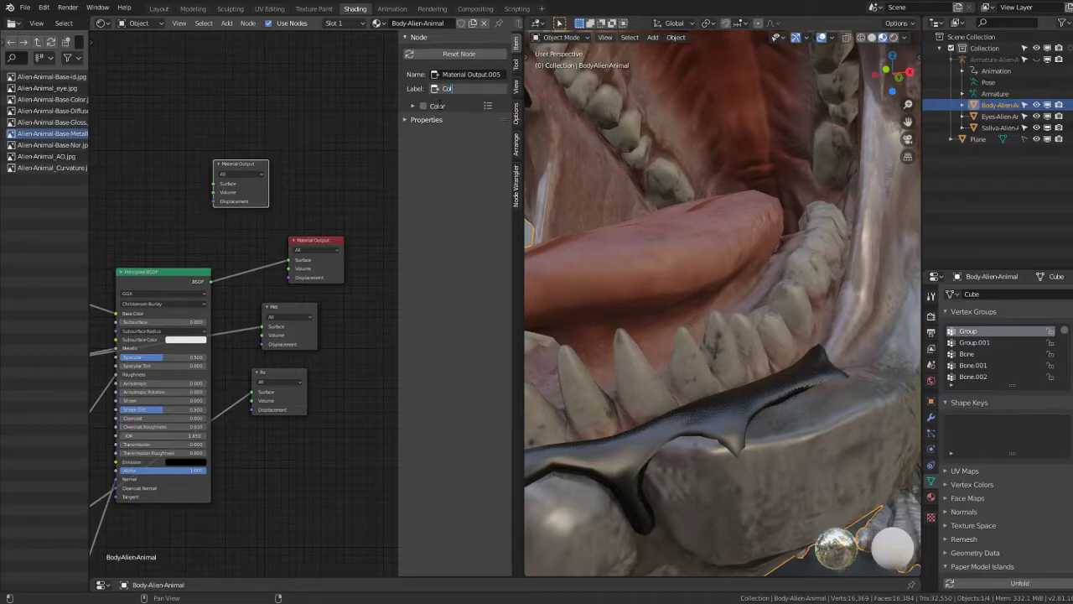
{"action": "key", "text": "Return"}
{"action": "scroll", "coordinate": [143, 185], "scroll_direction": "down", "scroll_amount": 2}
{"action": "scroll", "coordinate": [141, 252], "scroll_direction": "down", "scroll_amount": 2}
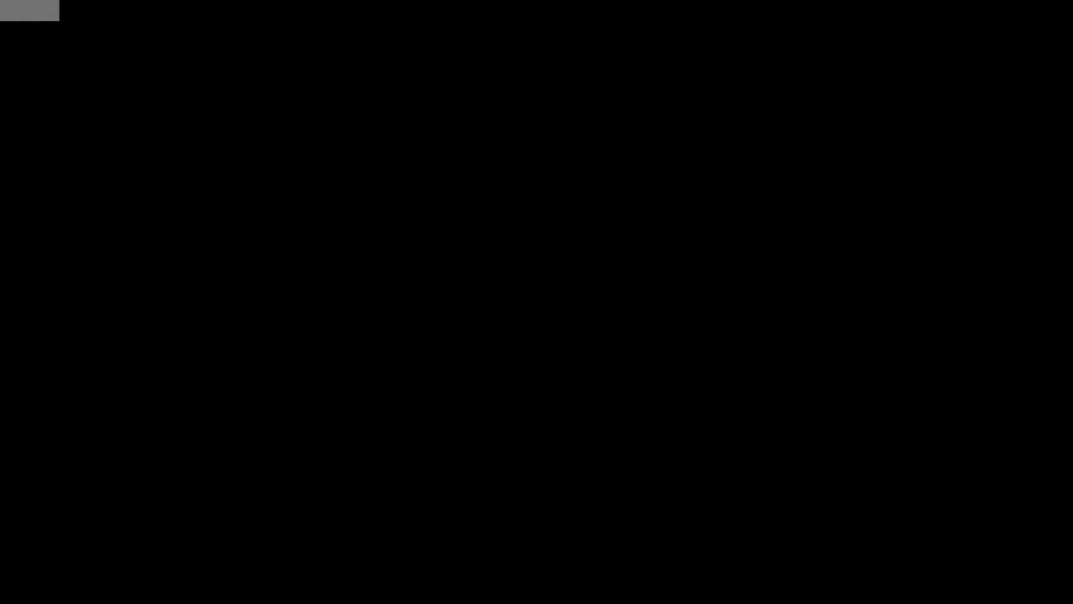
{"action": "scroll", "coordinate": [755, 168], "scroll_direction": "down", "scroll_amount": 5}
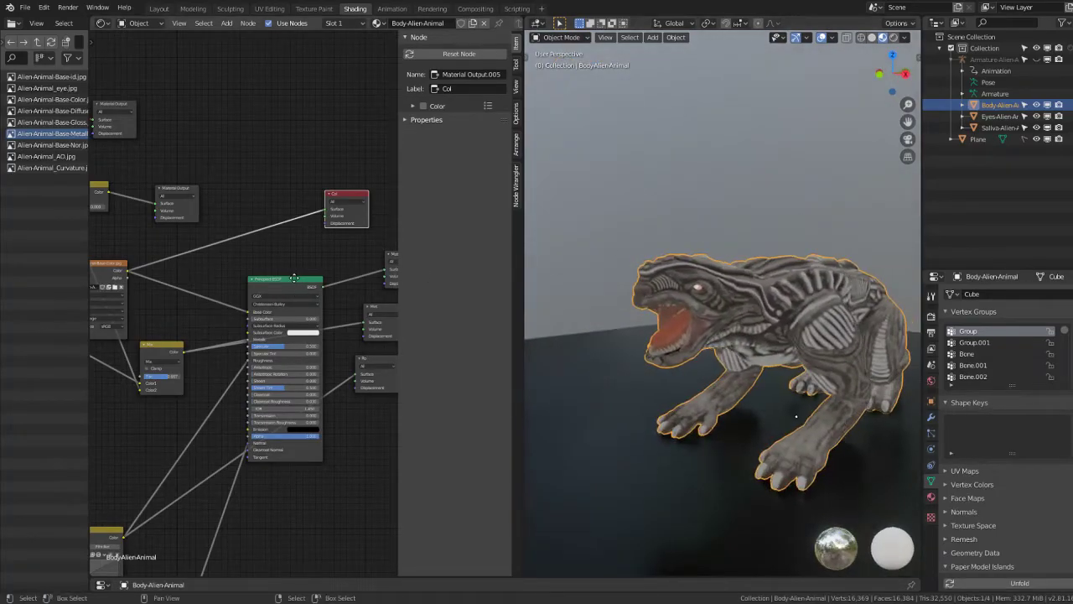
{"action": "left_click_drag", "start_coordinate": [391, 228], "coordinate": [314, 250]}
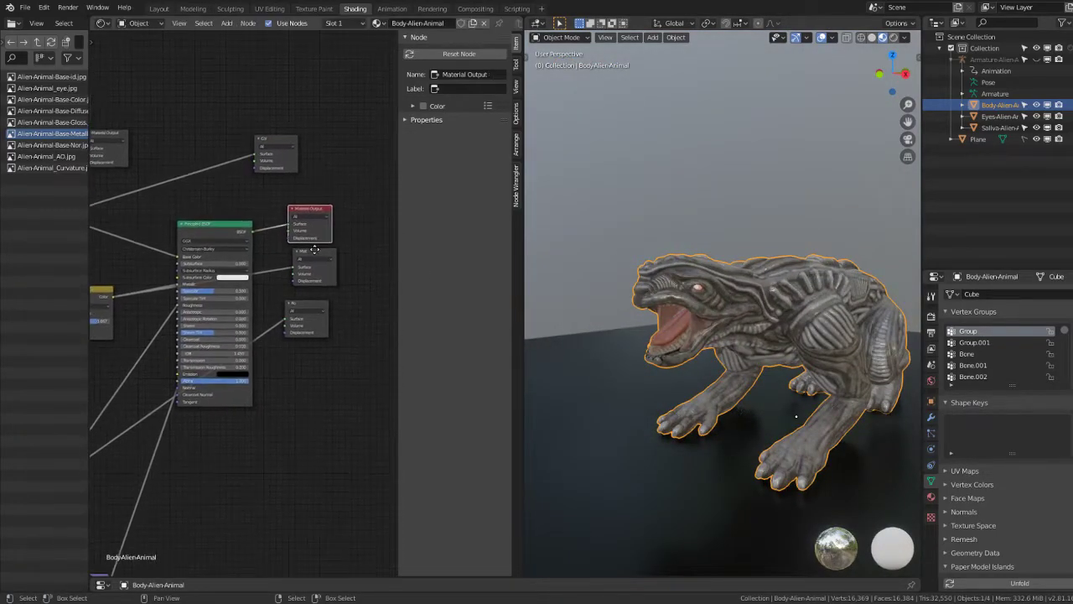
{"action": "scroll", "coordinate": [314, 250], "scroll_direction": "up", "scroll_amount": 2}
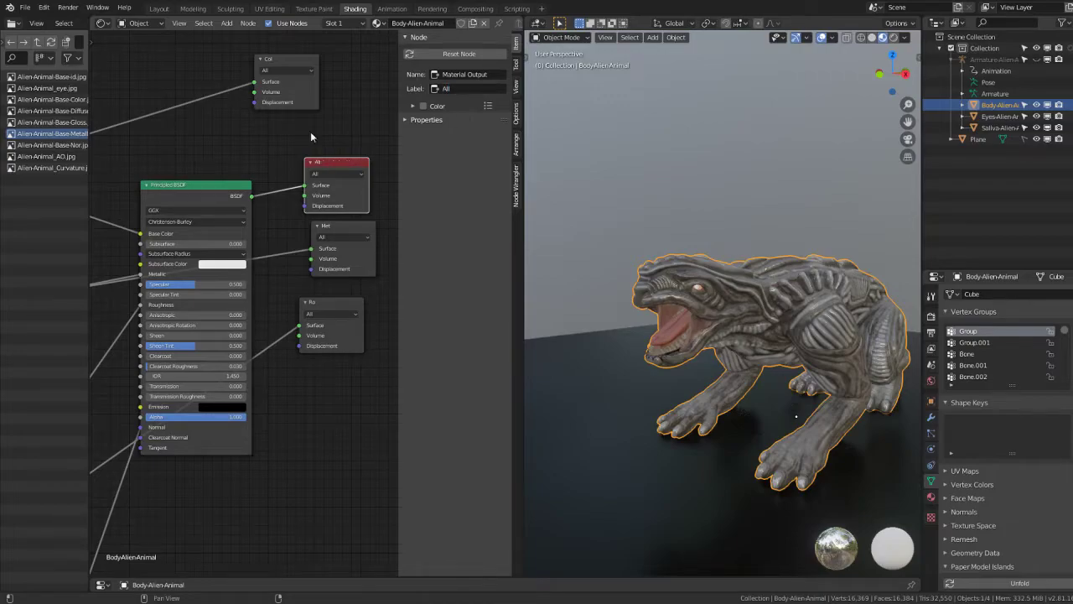
Step: Compare the metallic and roughness maps on the creature through the Met and Ro outputs
{"action": "left_click", "coordinate": [356, 228]}
{"action": "left_click", "coordinate": [347, 304]}
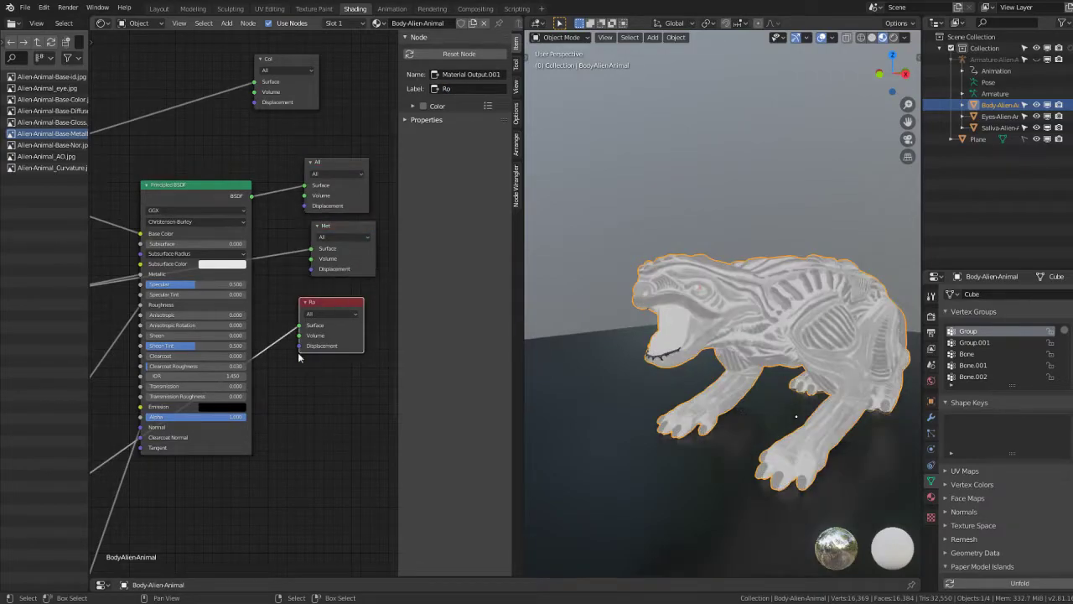
{"action": "middle_click_drag", "start_coordinate": [323, 285], "coordinate": [330, 293]}
{"action": "scroll", "coordinate": [754, 337], "scroll_direction": "up", "scroll_amount": 2}
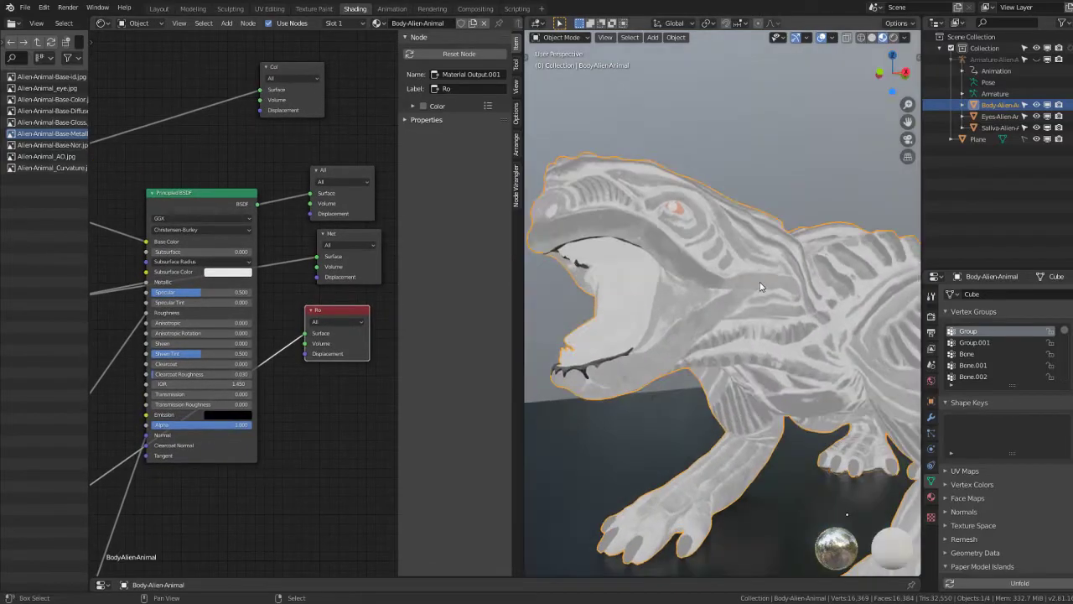
{"action": "middle_click_drag", "start_coordinate": [754, 337], "coordinate": [788, 318]}
{"action": "left_click", "coordinate": [343, 237]}
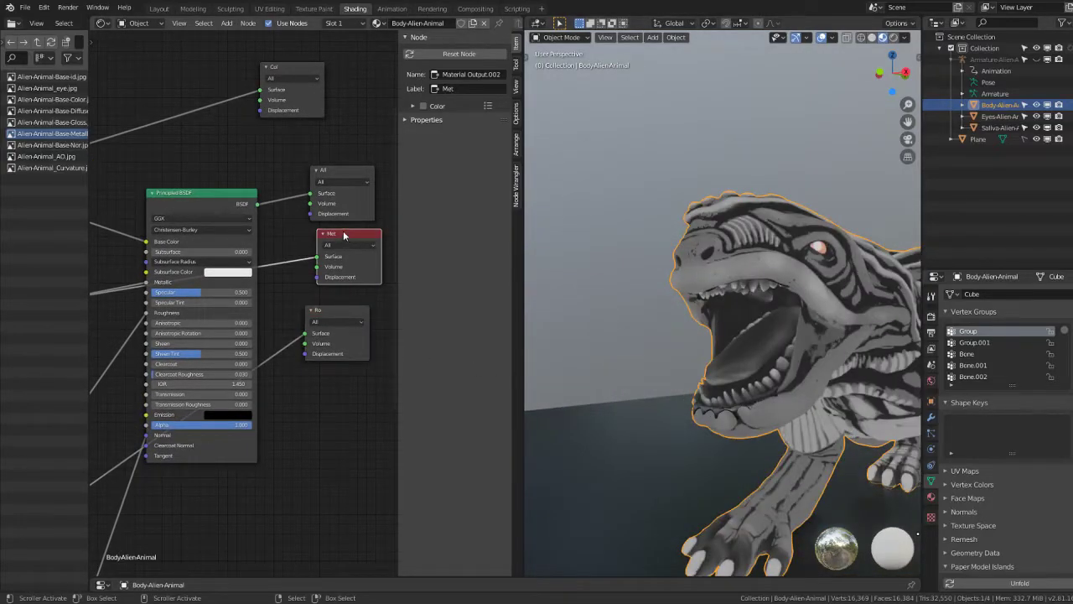
{"action": "scroll", "coordinate": [834, 249], "scroll_direction": "up", "scroll_amount": 5}
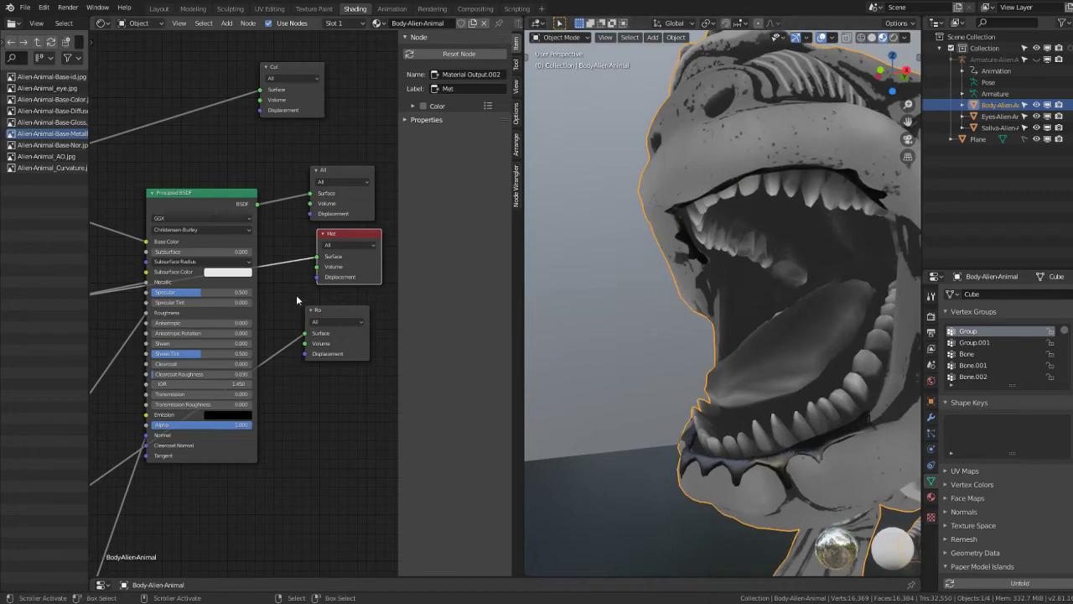
{"action": "scroll", "coordinate": [296, 294], "scroll_direction": "down", "scroll_amount": 2}
{"action": "left_click", "coordinate": [379, 282]}
{"action": "scroll", "coordinate": [218, 312], "scroll_direction": "down", "scroll_amount": 2}
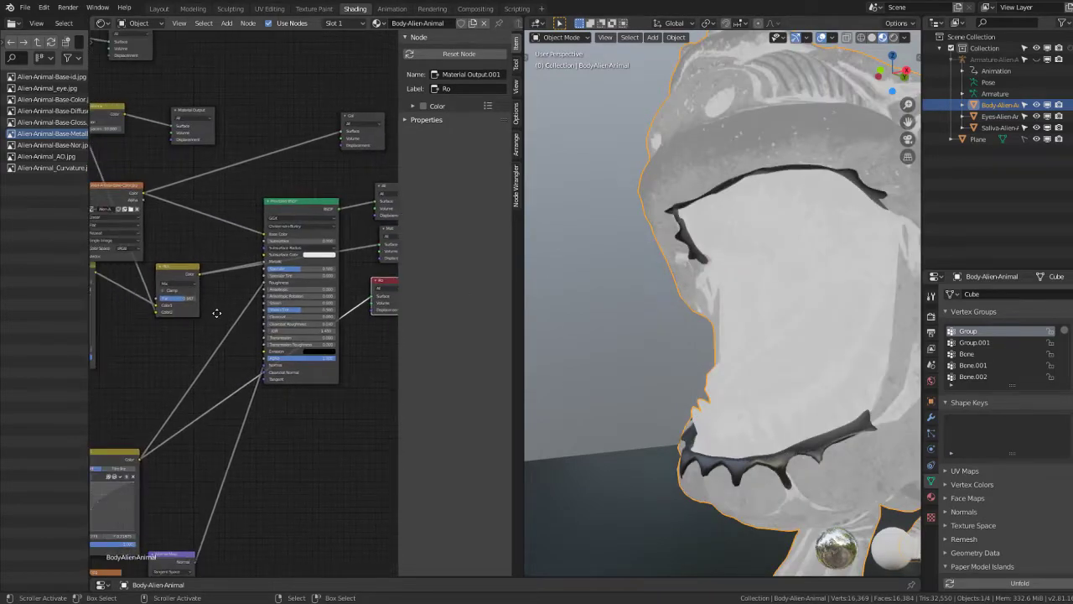
{"action": "scroll", "coordinate": [238, 345], "scroll_direction": "up", "scroll_amount": 1}
Step: Move the RGB Curves node up and duplicate the Mix node
{"action": "left_click_drag", "start_coordinate": [182, 407], "coordinate": [176, 349]}
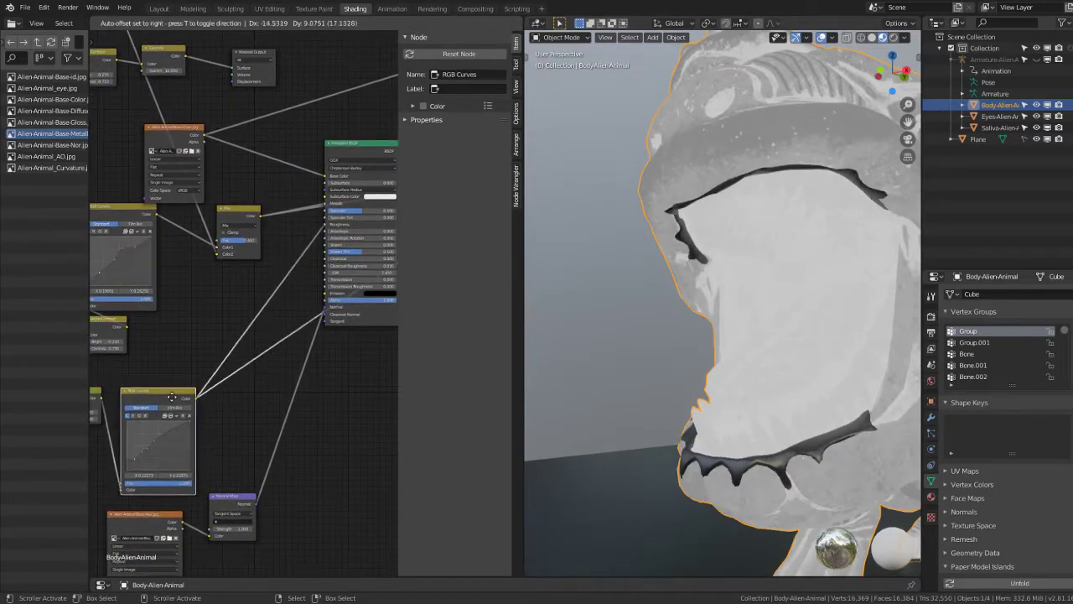
{"action": "left_click", "coordinate": [240, 216]}
{"action": "key", "text": "shift+d"}
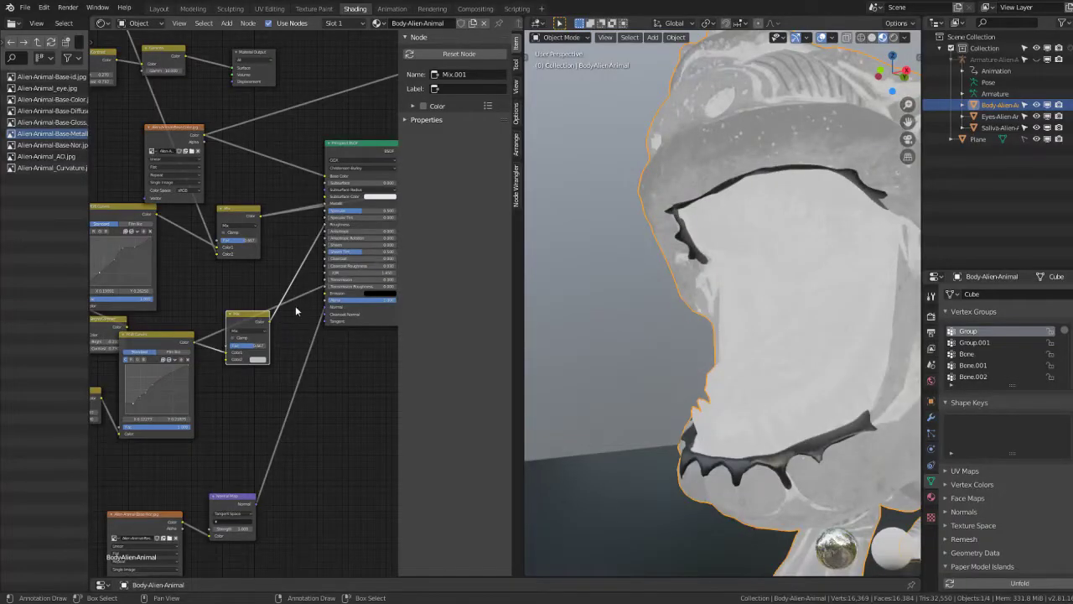
{"action": "middle_click_drag", "start_coordinate": [295, 305], "coordinate": [202, 350]}
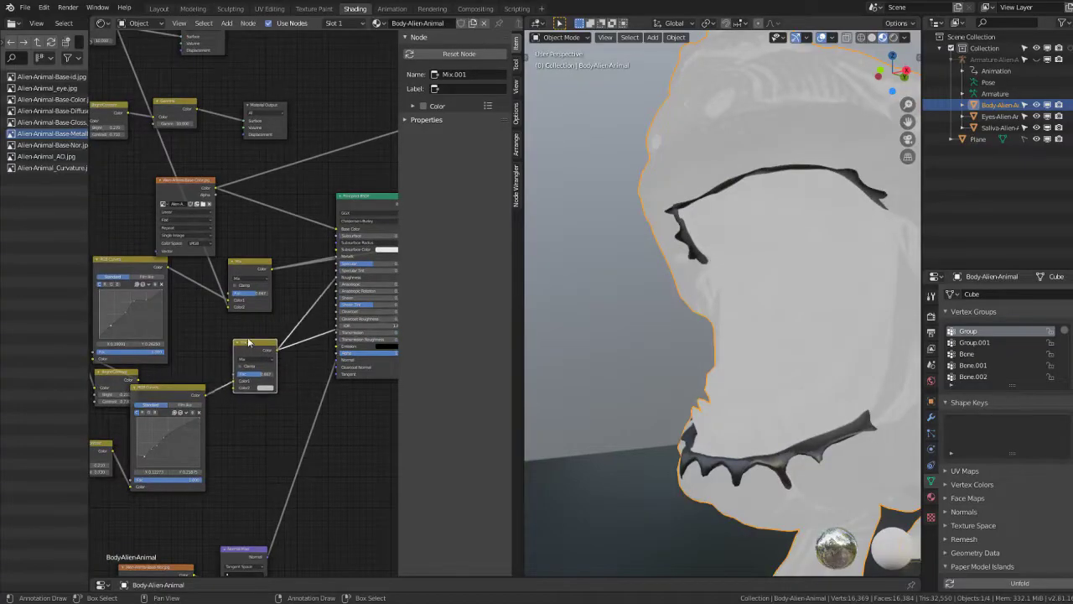
{"action": "mouse_move", "coordinate": [217, 106]}
{"action": "middle_mouse_down"}
{"action": "mouse_move", "coordinate": [281, 219]}
{"action": "mouse_move", "coordinate": [227, 106]}
{"action": "middle_mouse_up"}
Step: Connect the Gamma node's Color output into the new lower Mix node
{"action": "left_click_drag", "start_coordinate": [182, 76], "coordinate": [288, 207]}
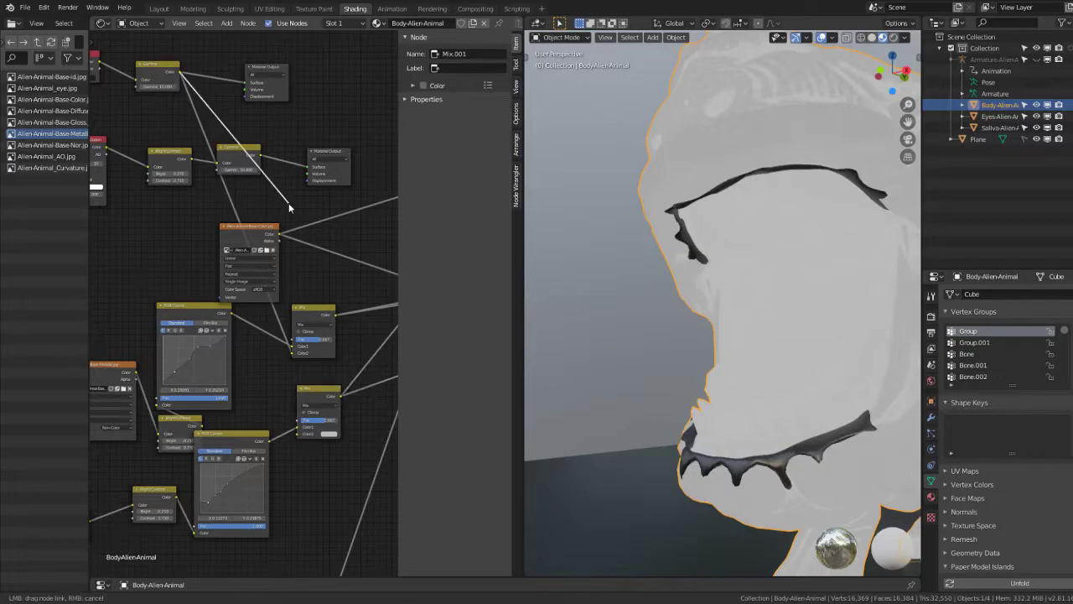
{"action": "left_click_drag", "start_coordinate": [214, 74], "coordinate": [214, 74]}
{"action": "middle_click_drag", "start_coordinate": [313, 320], "coordinate": [231, 324]}
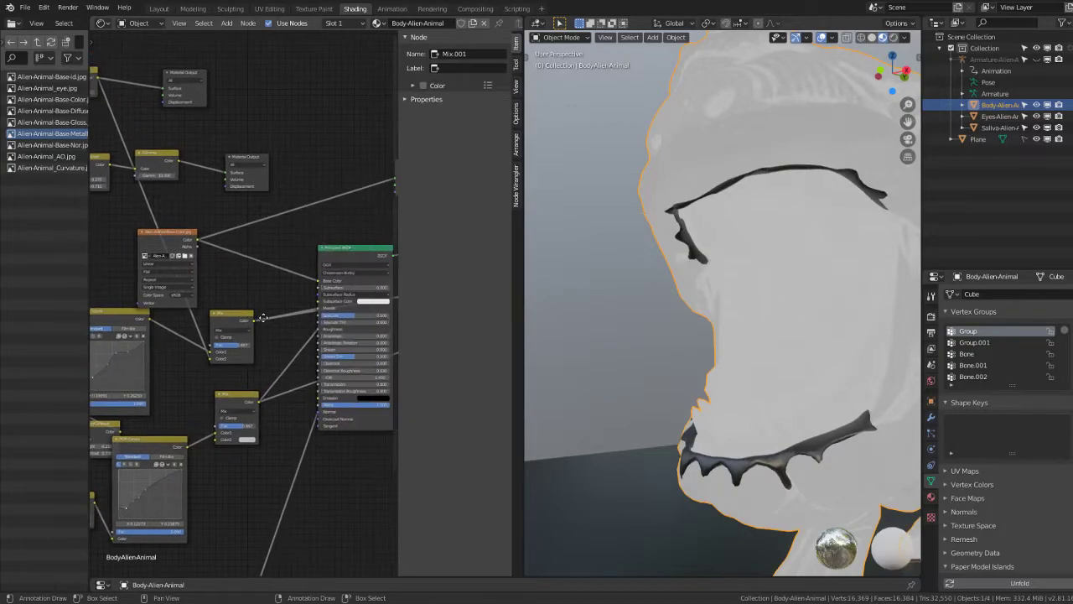
{"action": "scroll", "coordinate": [280, 335], "scroll_direction": "down", "scroll_amount": 1}
{"action": "scroll", "coordinate": [281, 335], "scroll_direction": "left", "scroll_amount": 1}
{"action": "left_click_drag", "start_coordinate": [256, 386], "coordinate": [264, 379]}
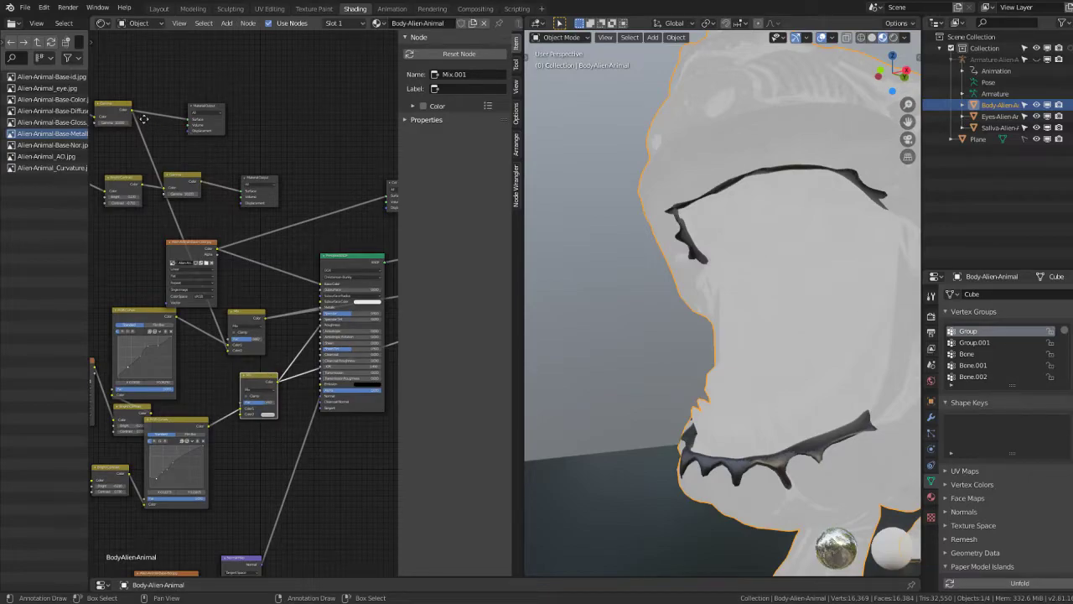
{"action": "middle_click_drag", "start_coordinate": [144, 119], "coordinate": [238, 124]}
{"action": "left_click_drag", "start_coordinate": [227, 116], "coordinate": [331, 421]}
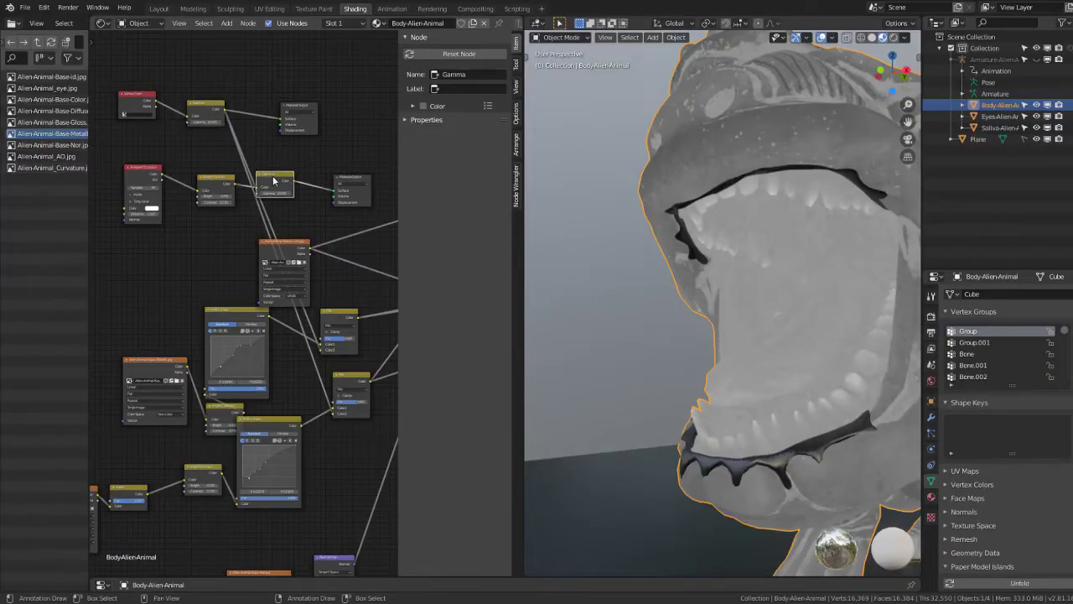
{"action": "left_click_drag", "start_coordinate": [275, 179], "coordinate": [303, 162]}
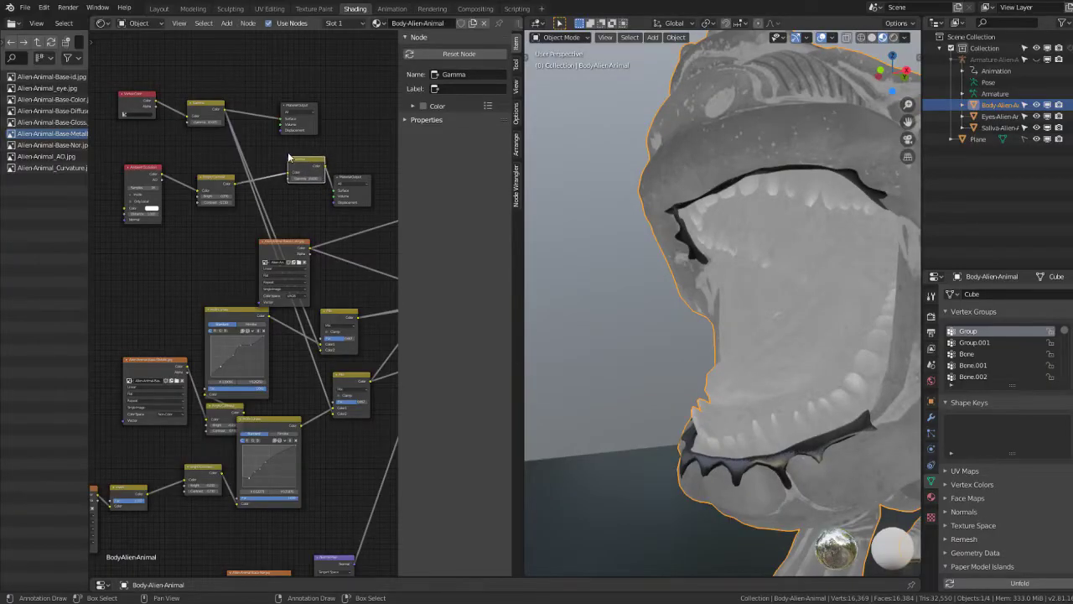
Step: Insert an Invert color node into the node chain before the lower Mix node
{"action": "scroll", "coordinate": [214, 319], "scroll_direction": "up", "scroll_amount": 3}
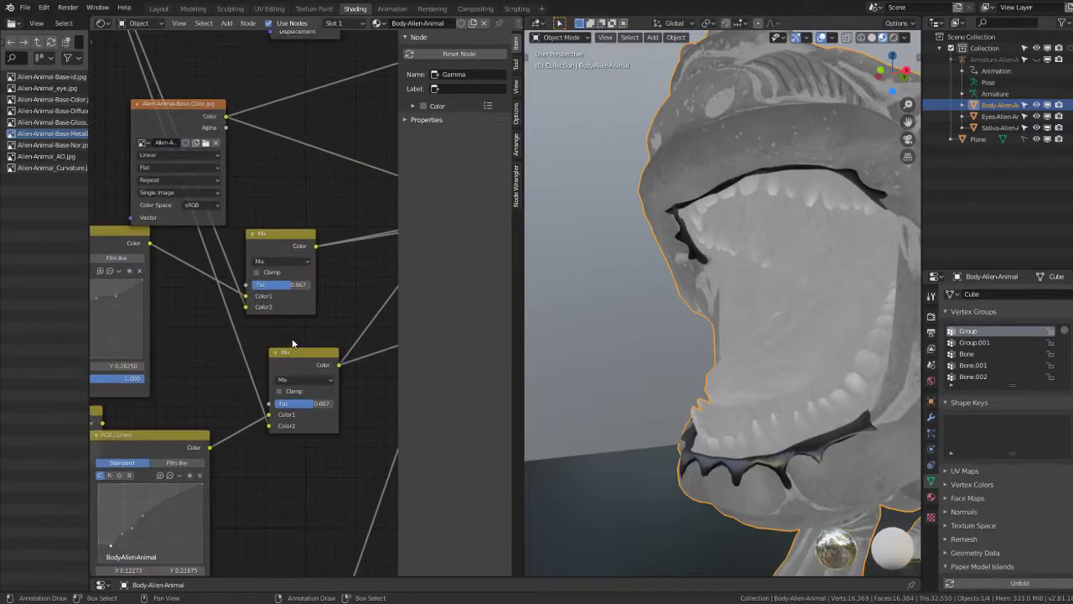
{"action": "scroll", "coordinate": [222, 398], "scroll_direction": "down", "scroll_amount": 2}
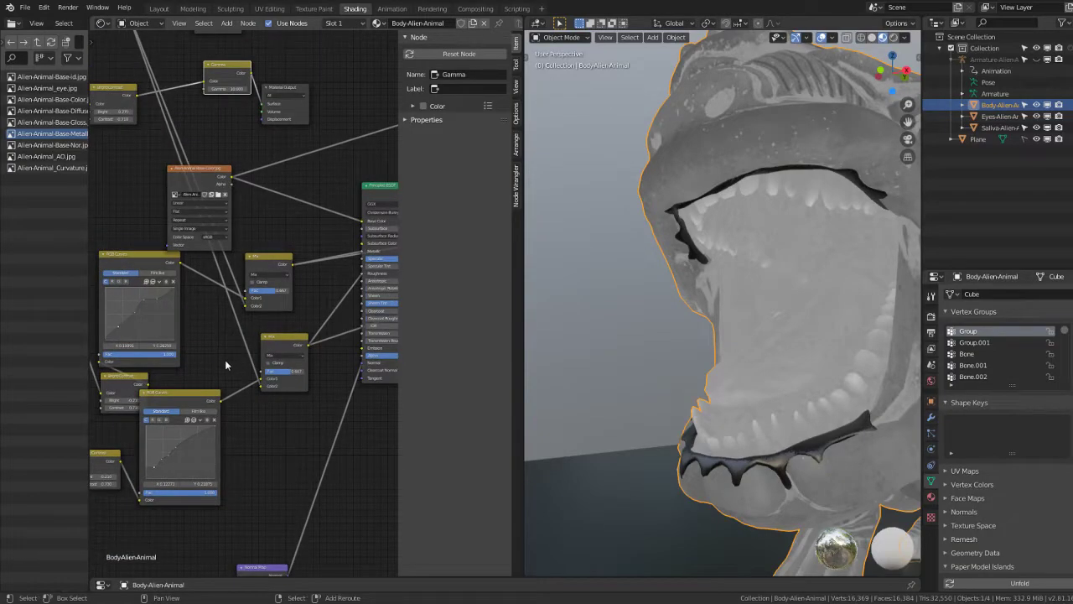
{"action": "key", "text": "shift+a"}
{"action": "left_click", "coordinate": [289, 387]}
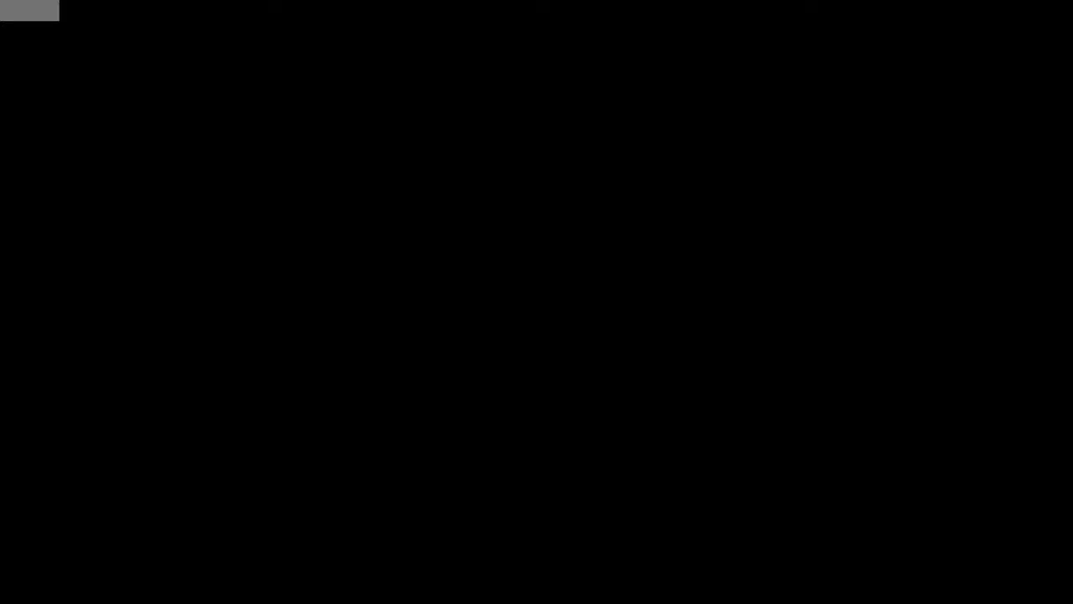
{"action": "left_click", "coordinate": [214, 343]}
Step: Set the lower Mix node's blending mode to Lighten
{"action": "left_click_drag", "start_coordinate": [218, 353], "coordinate": [193, 364]}
{"action": "scroll", "coordinate": [264, 362], "scroll_direction": "up", "scroll_amount": 2}
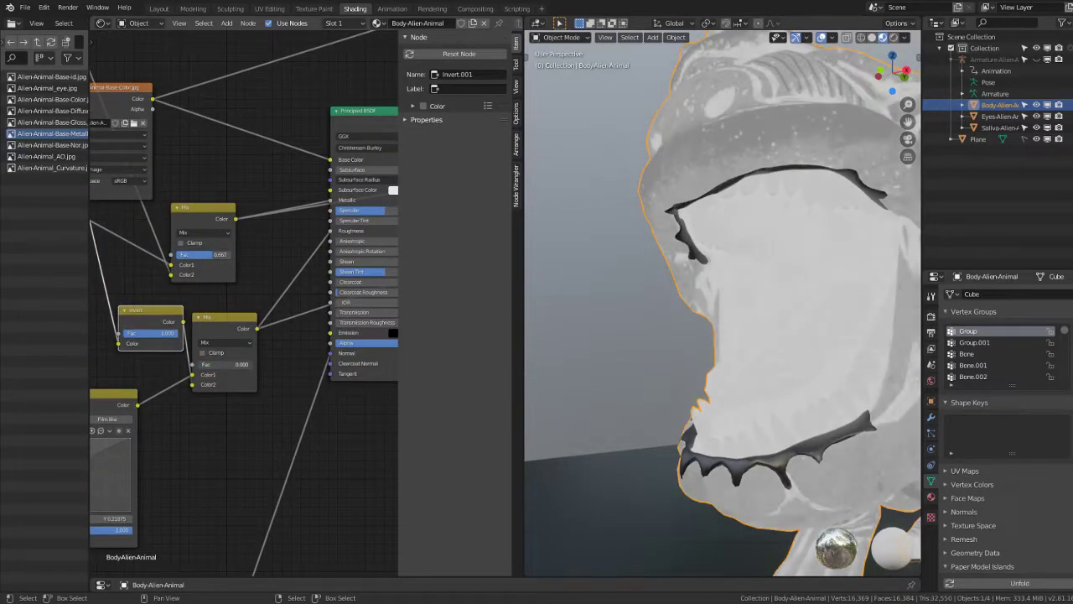
{"action": "scroll", "coordinate": [651, 279], "scroll_direction": "down", "scroll_amount": 3}
{"action": "scroll", "coordinate": [701, 292], "scroll_direction": "up", "scroll_amount": 5}
{"action": "scroll", "coordinate": [717, 309], "scroll_direction": "down", "scroll_amount": 4}
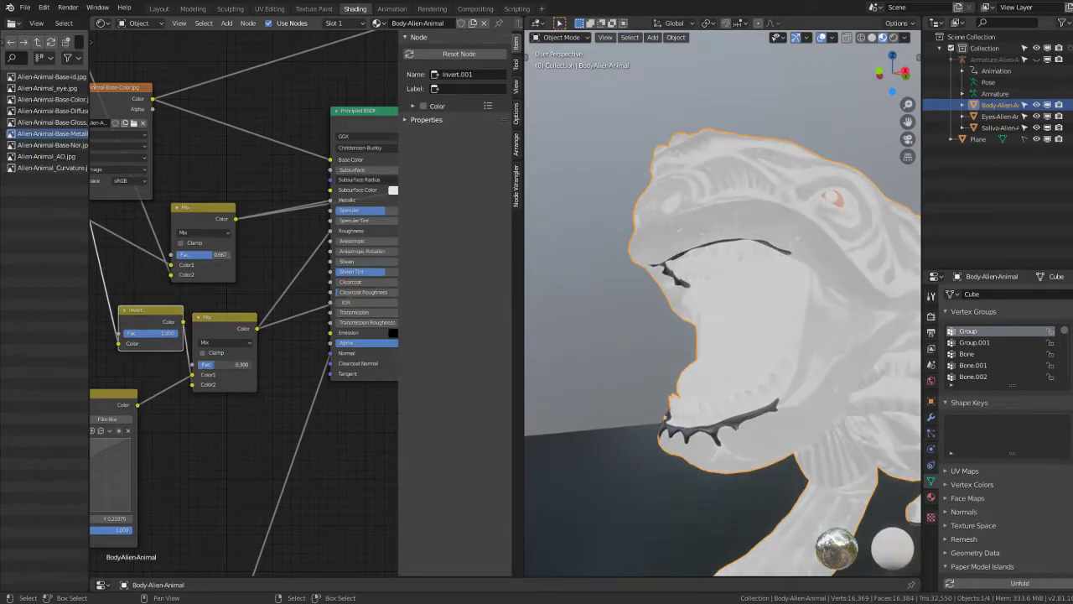
{"action": "left_click", "coordinate": [221, 342]}
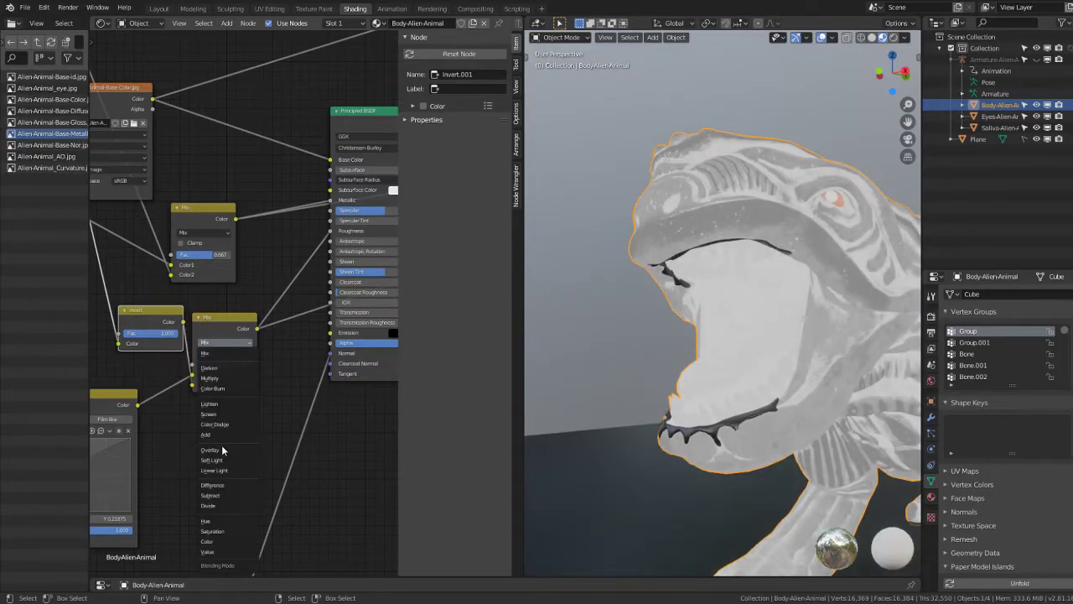
{"action": "left_click", "coordinate": [218, 403]}
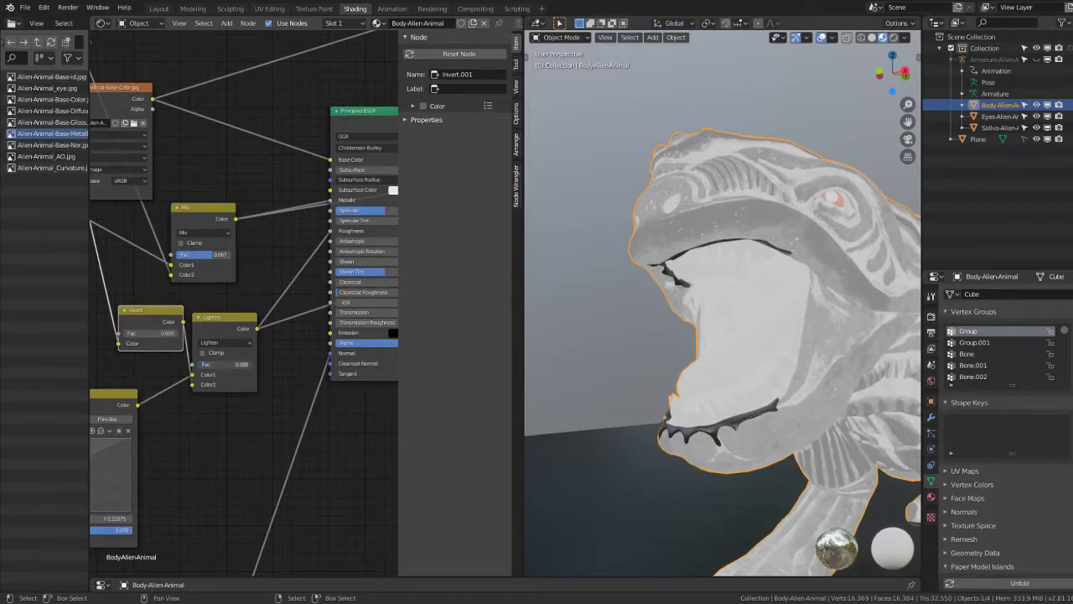
{"action": "left_click", "coordinate": [233, 343]}
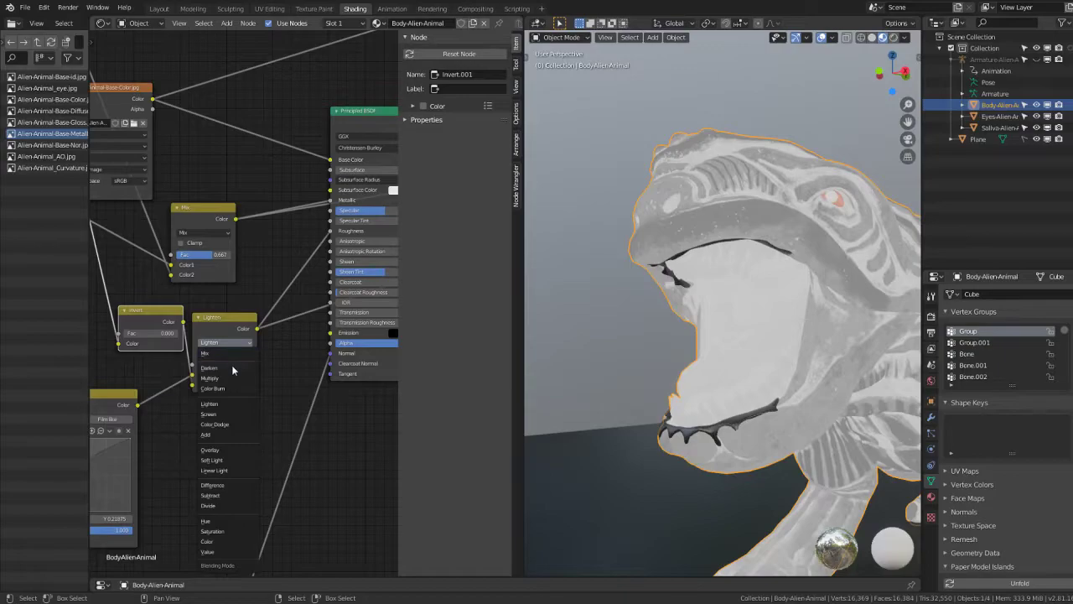
Step: Try Add blending at factor 0.1, then Multiply at factor 0.582
{"action": "left_click", "coordinate": [225, 434]}
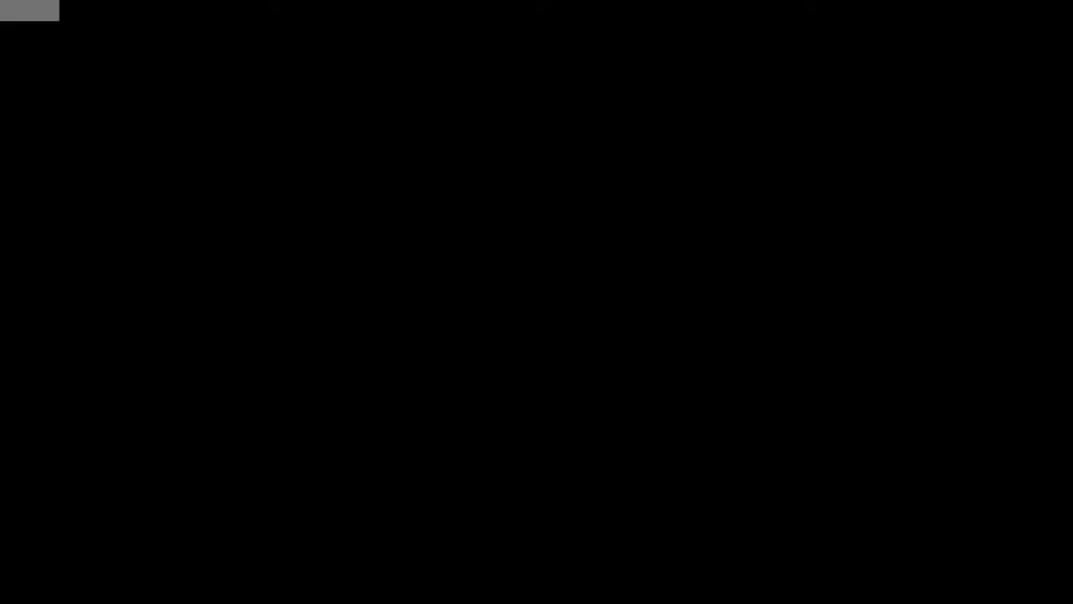
{"action": "mouse_move", "coordinate": [235, 373]}
{"action": "left_mouse_down"}
{"action": "mouse_move", "coordinate": [201, 373]}
{"action": "mouse_move", "coordinate": [273, 363]}
{"action": "left_mouse_up"}
{"action": "scroll", "coordinate": [223, 363], "scroll_direction": "down", "scroll_amount": 1}
{"action": "scroll", "coordinate": [223, 363], "scroll_direction": "down", "scroll_amount": 2}
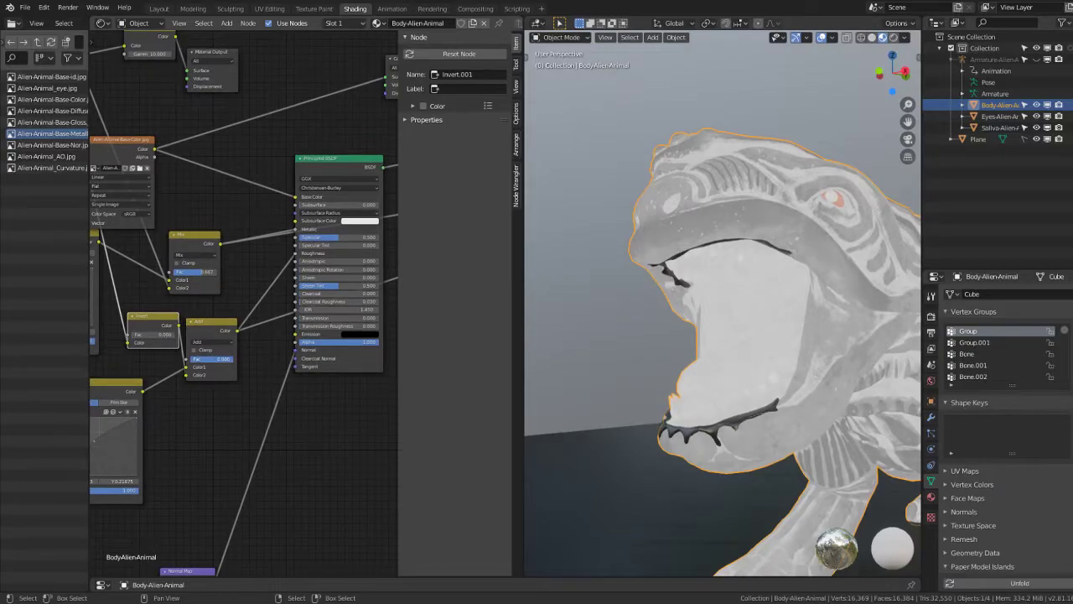
{"action": "left_click", "coordinate": [212, 343]}
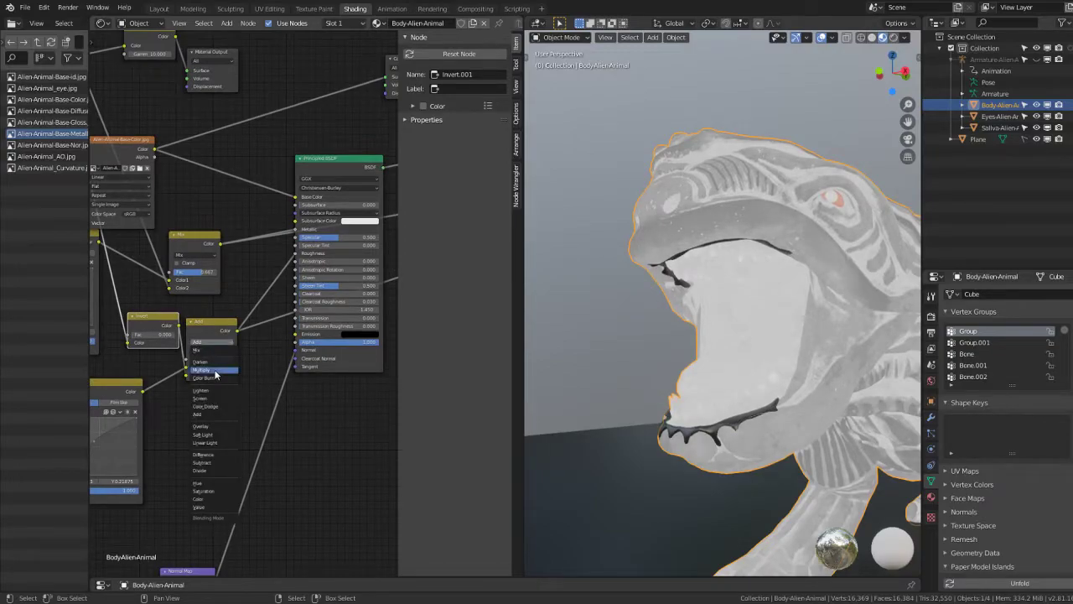
{"action": "left_click", "coordinate": [215, 371]}
{"action": "middle_click_drag", "start_coordinate": [721, 277], "coordinate": [765, 264]}
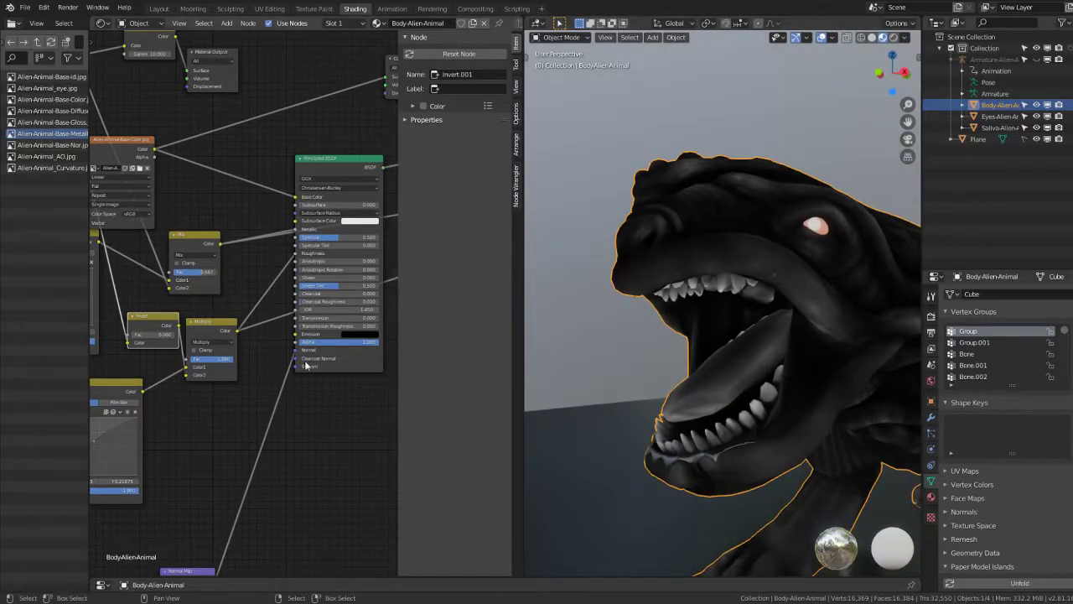
{"action": "mouse_move", "coordinate": [224, 362]}
{"action": "left_mouse_down"}
{"action": "mouse_move", "coordinate": [201, 363]}
{"action": "mouse_move", "coordinate": [222, 362]}
{"action": "left_mouse_up"}
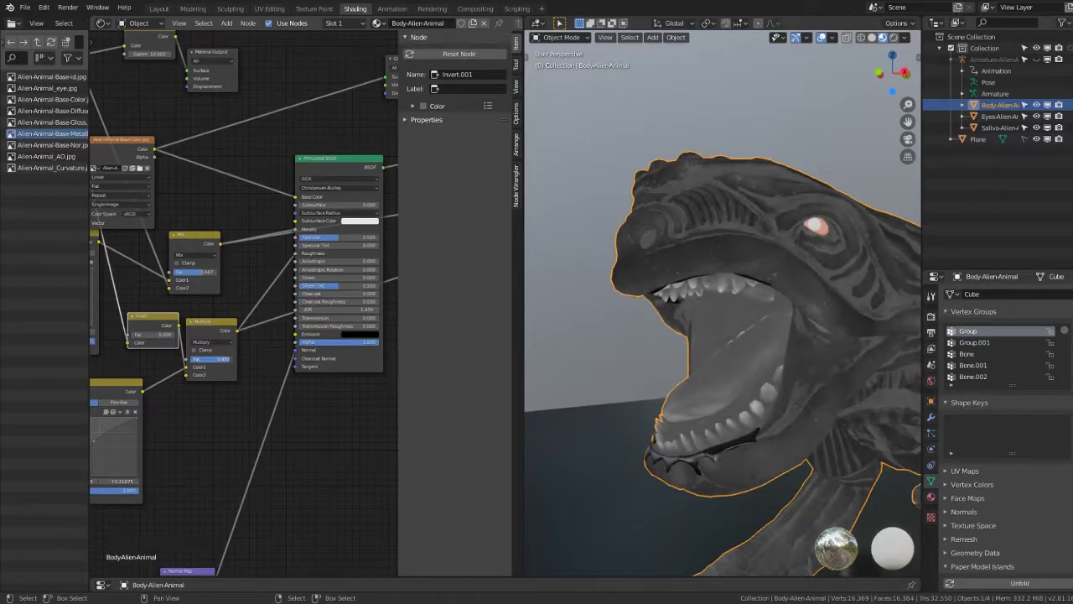
Step: Preview the metallic and roughness outputs on the model
{"action": "middle_click_drag", "start_coordinate": [276, 300], "coordinate": [118, 338]}
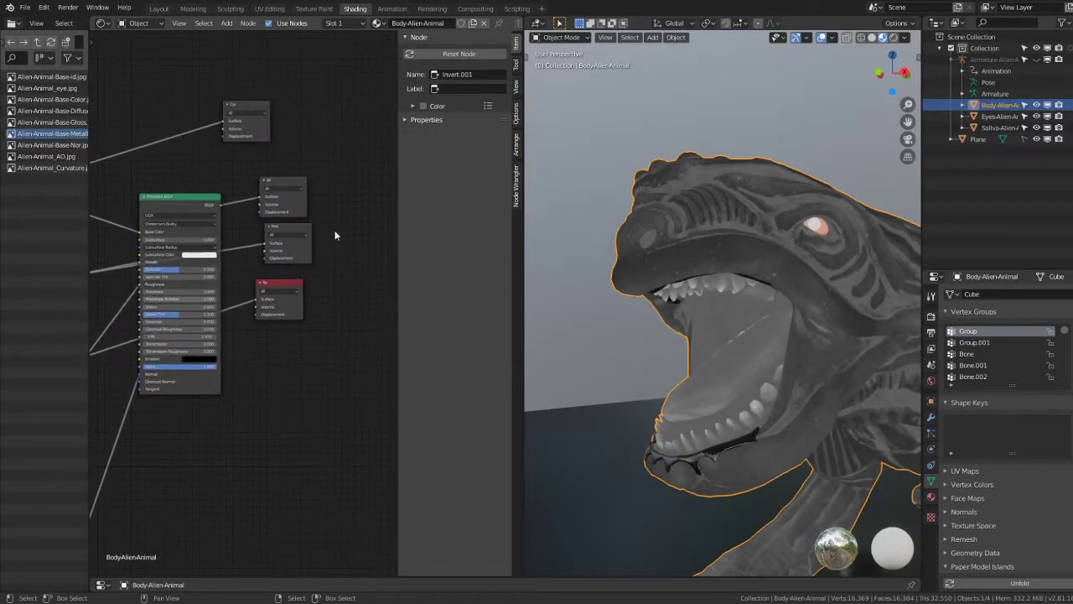
{"action": "left_click", "coordinate": [284, 231]}
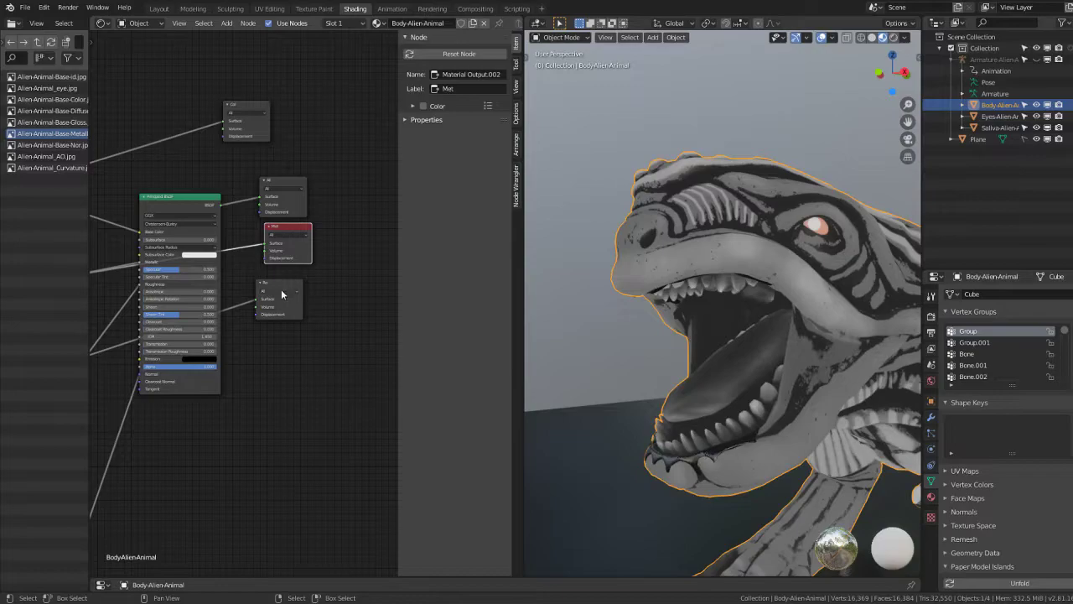
{"action": "left_click", "coordinate": [277, 286]}
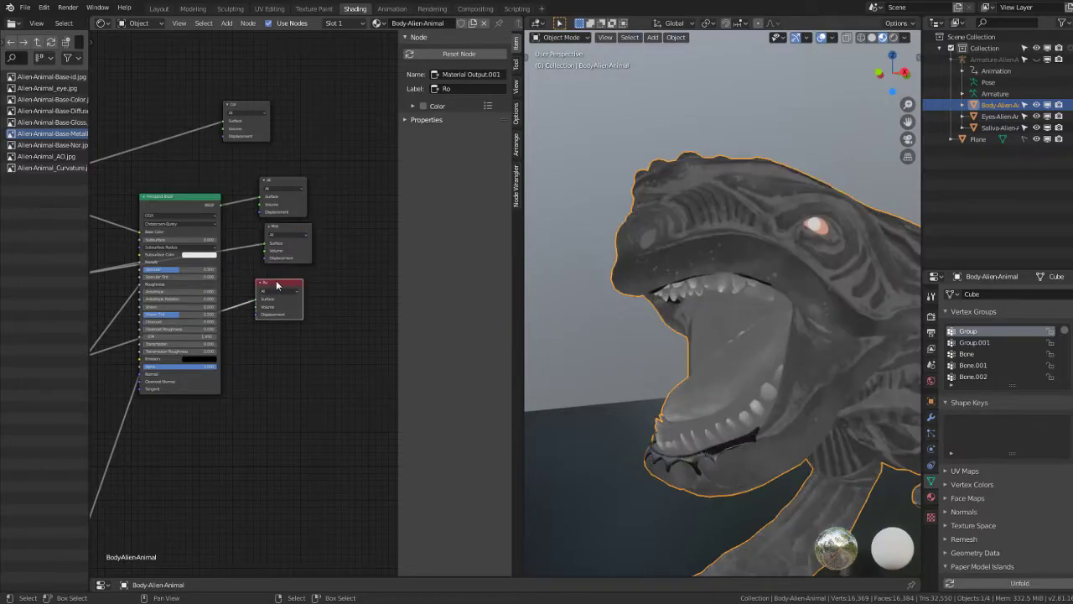
{"action": "middle_click_drag", "start_coordinate": [101, 399], "coordinate": [289, 350]}
{"action": "scroll", "coordinate": [289, 350], "scroll_direction": "up", "scroll_amount": 2}
{"action": "scroll", "coordinate": [239, 357], "scroll_direction": "up", "scroll_amount": 1}
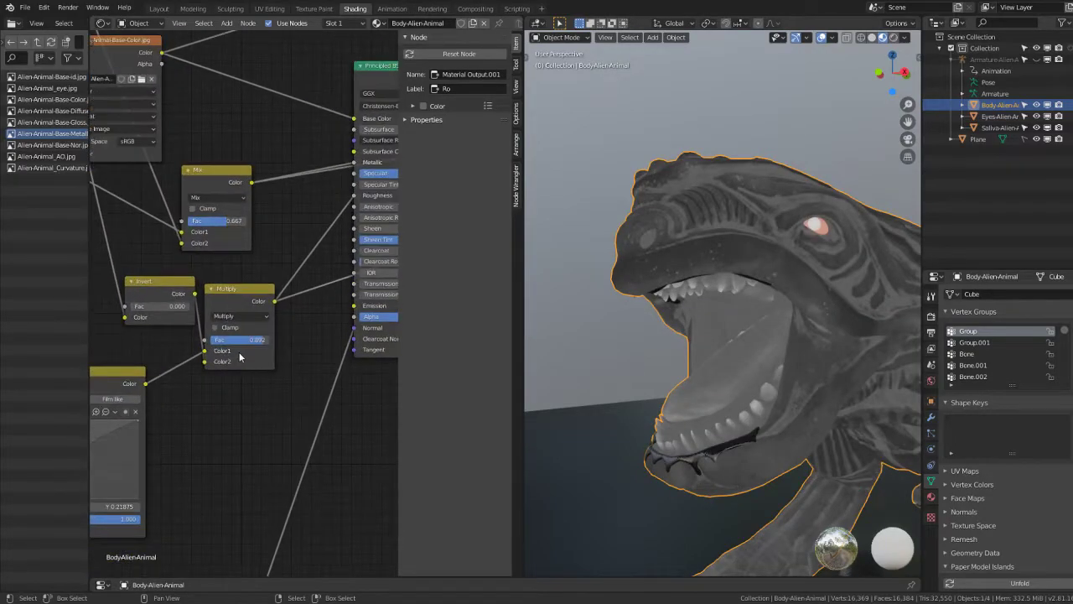
Step: Reset the Multiply factor to 0, then switch to Difference blending at factor 1.000
{"action": "left_click_drag", "start_coordinate": [253, 341], "coordinate": [209, 340]}
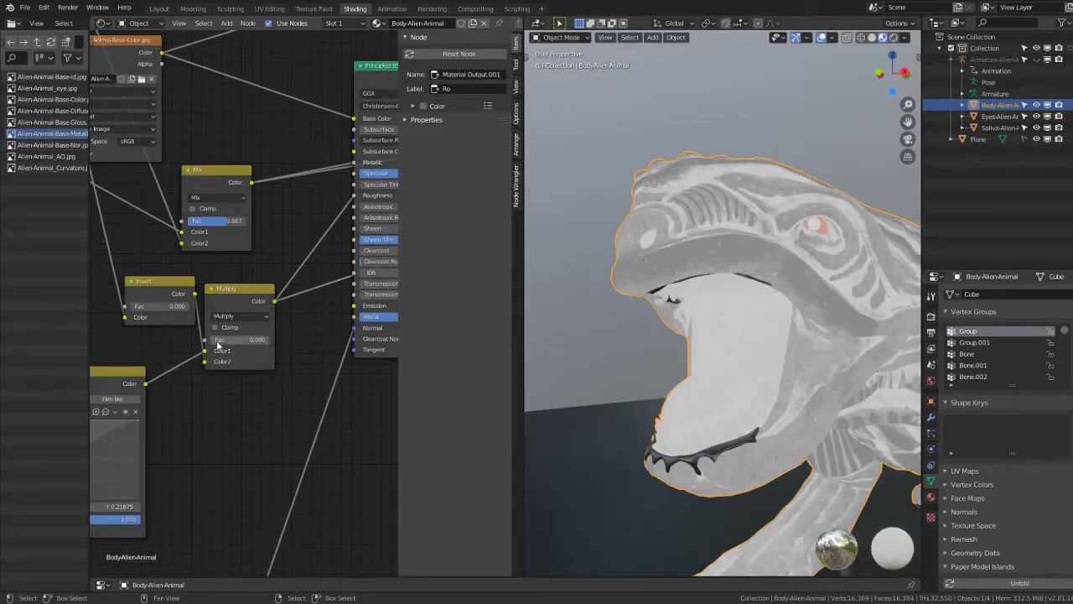
{"action": "middle_click_drag", "start_coordinate": [218, 344], "coordinate": [169, 377]}
{"action": "left_click_drag", "start_coordinate": [201, 324], "coordinate": [231, 308]}
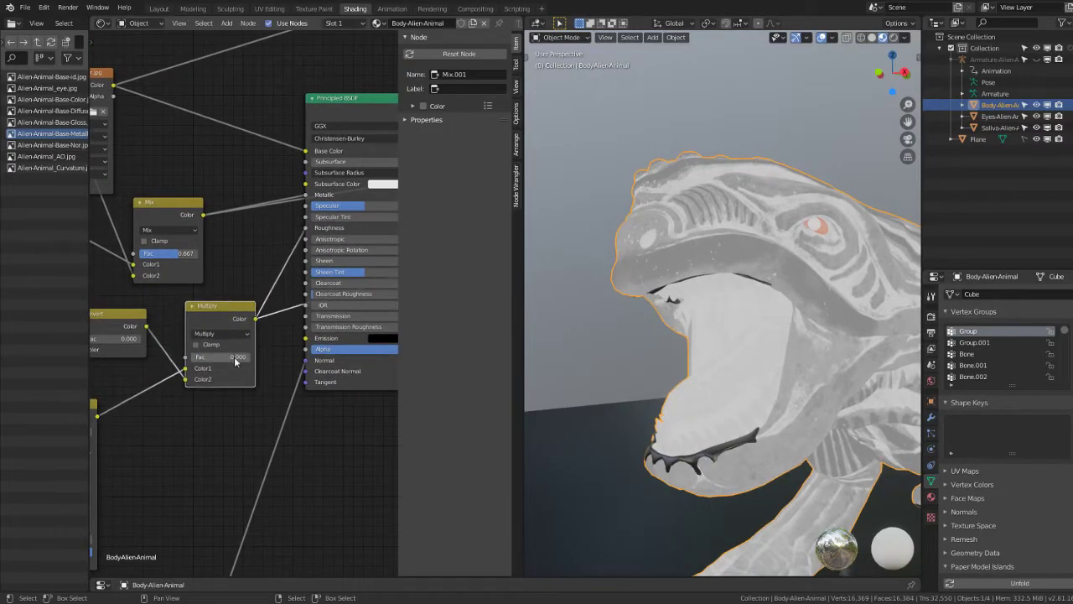
{"action": "left_click", "coordinate": [210, 334]}
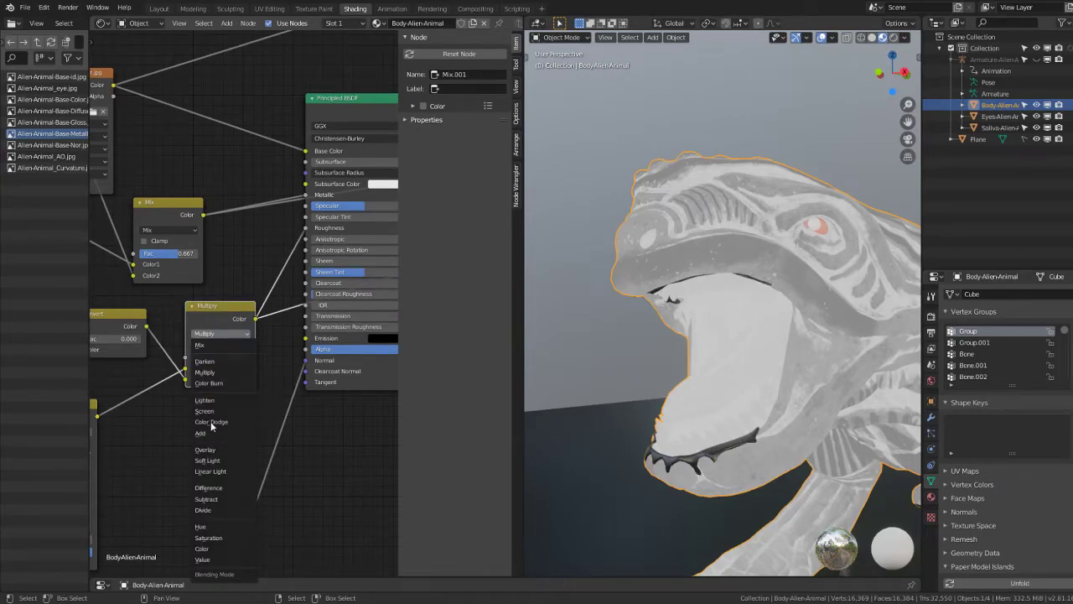
{"action": "left_click", "coordinate": [209, 488]}
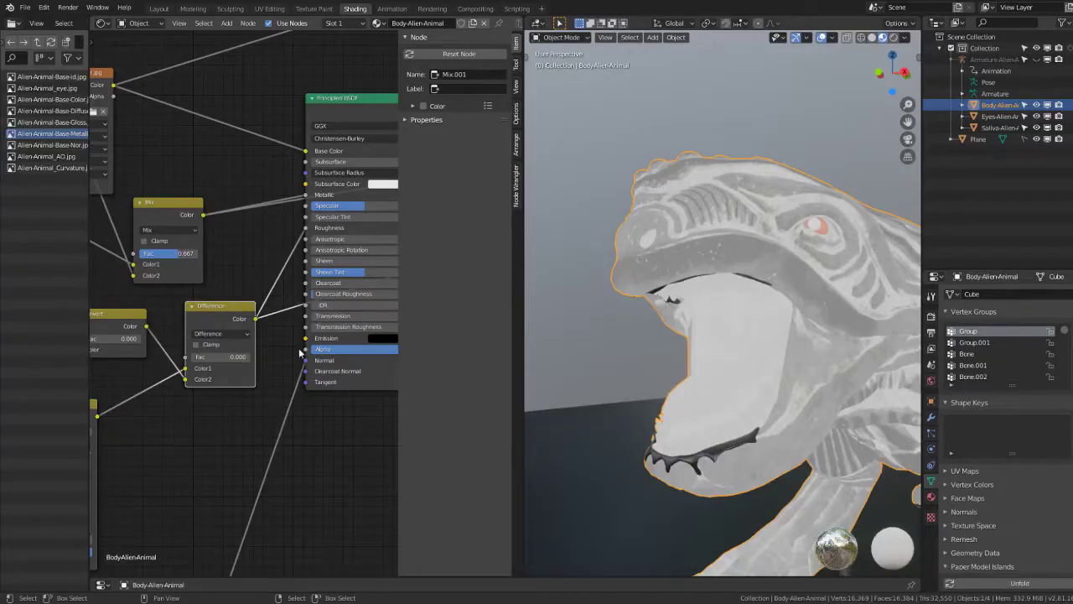
{"action": "left_click_drag", "start_coordinate": [199, 362], "coordinate": [252, 362]}
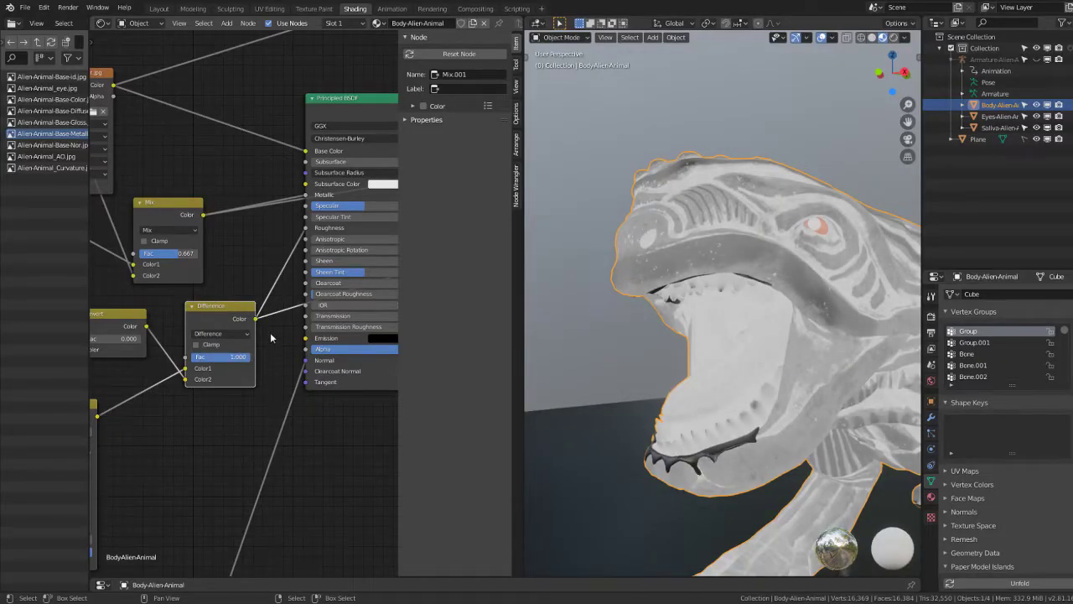
Step: Try Color Dodge blending, then settle on Subtract
{"action": "scroll", "coordinate": [570, 271], "scroll_direction": "down", "scroll_amount": 3}
{"action": "middle_click_drag", "start_coordinate": [772, 302], "coordinate": [734, 304]}
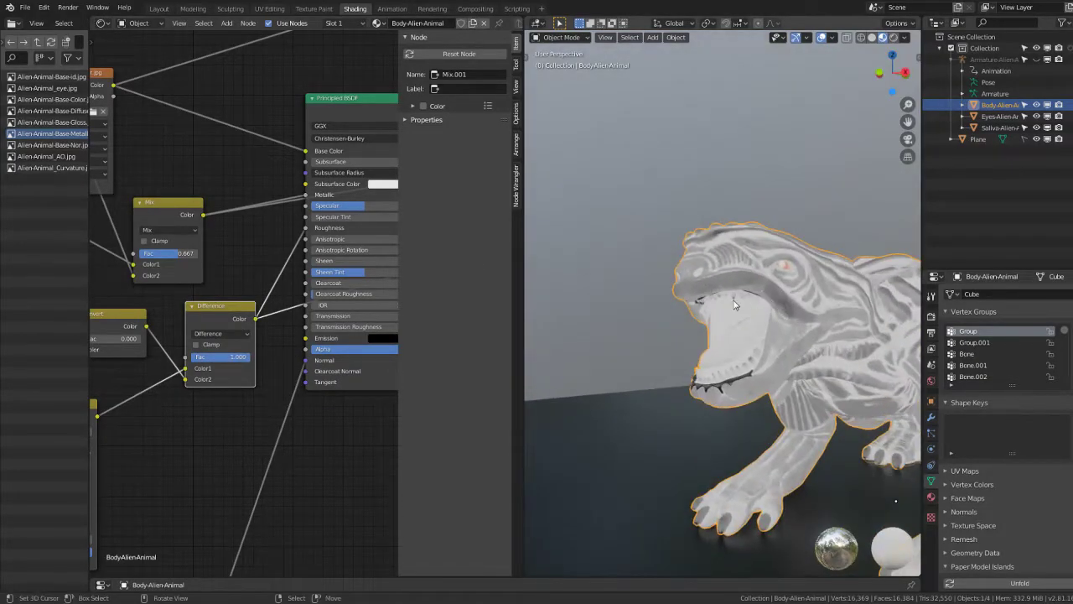
{"action": "scroll", "coordinate": [733, 305], "scroll_direction": "up", "scroll_amount": 2}
{"action": "left_click", "coordinate": [223, 334]}
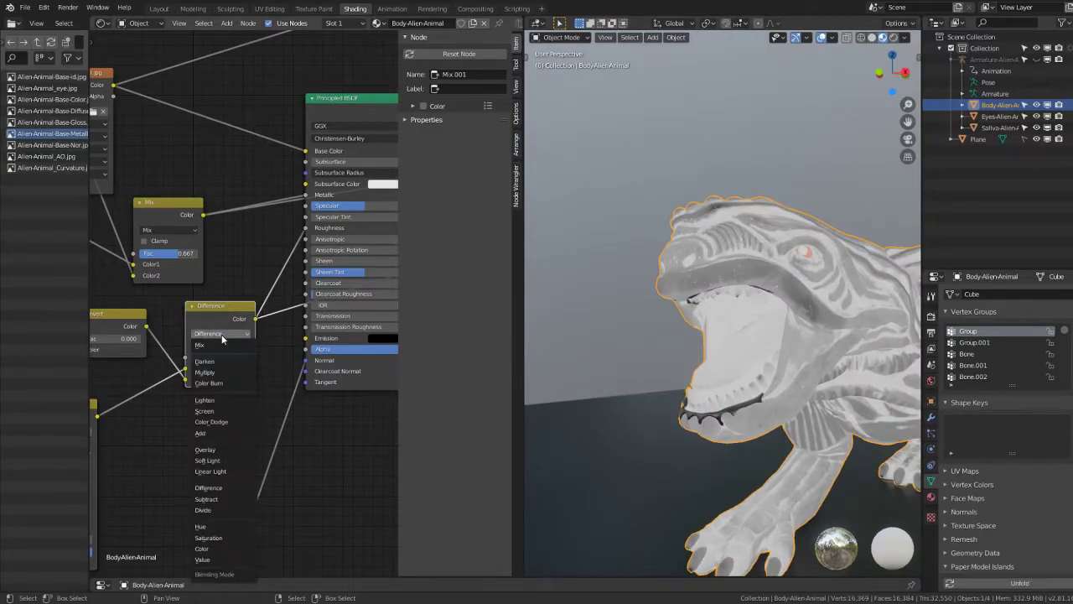
{"action": "left_click", "coordinate": [241, 423]}
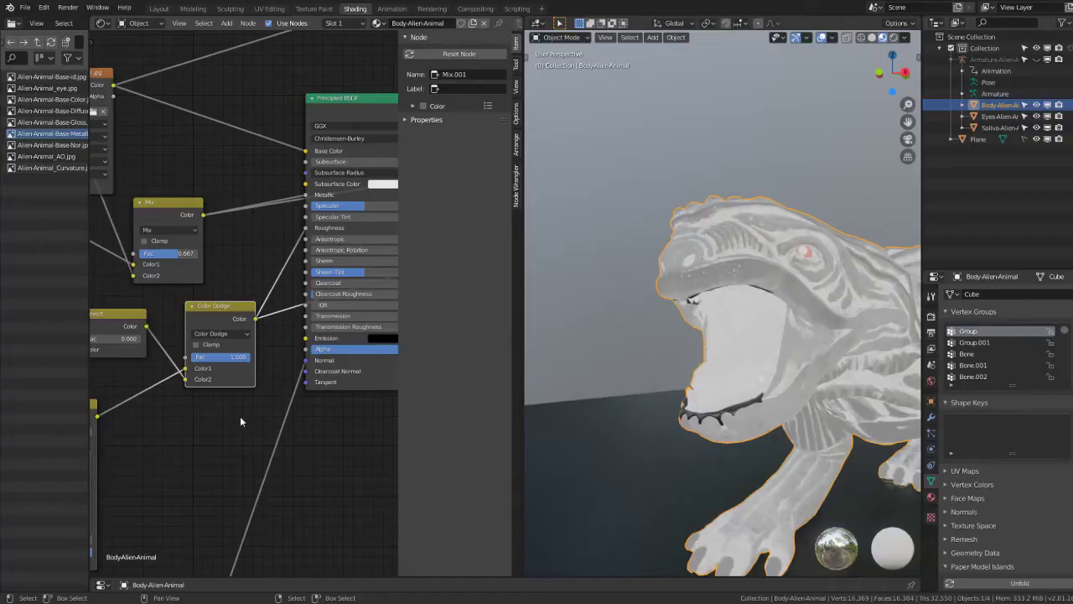
{"action": "left_click", "coordinate": [216, 332]}
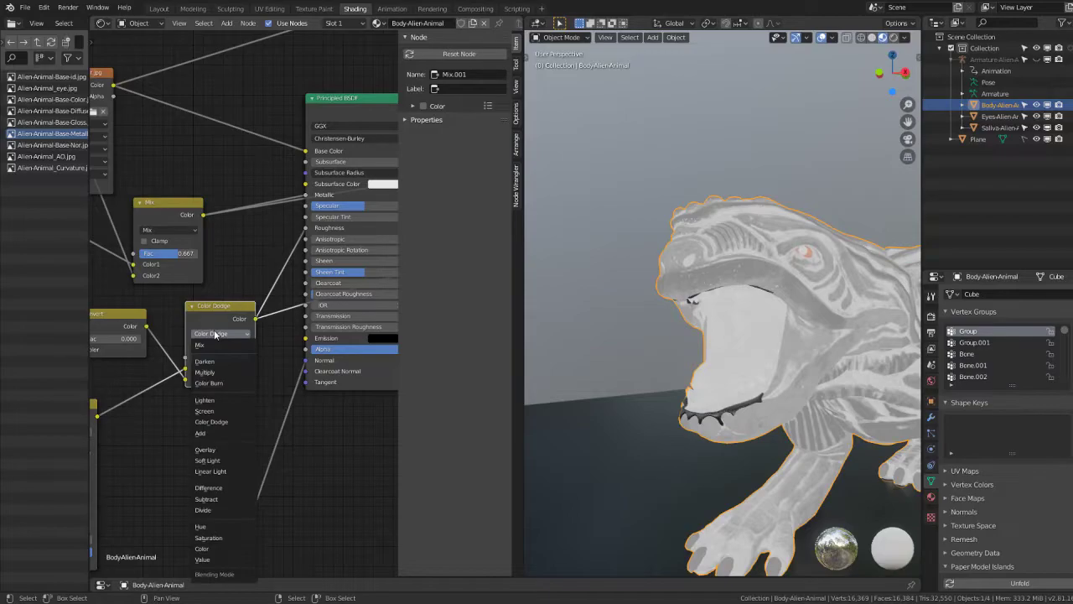
{"action": "left_click", "coordinate": [220, 499]}
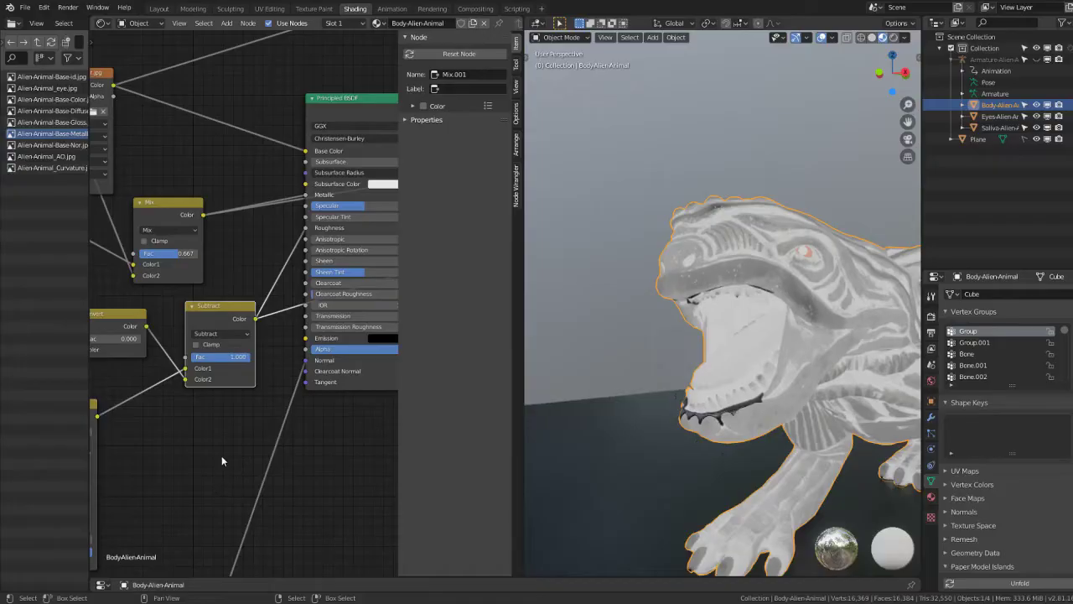
{"action": "scroll", "coordinate": [221, 460], "scroll_direction": "up", "scroll_amount": 1}
{"action": "scroll", "coordinate": [721, 335], "scroll_direction": "up", "scroll_amount": 2}
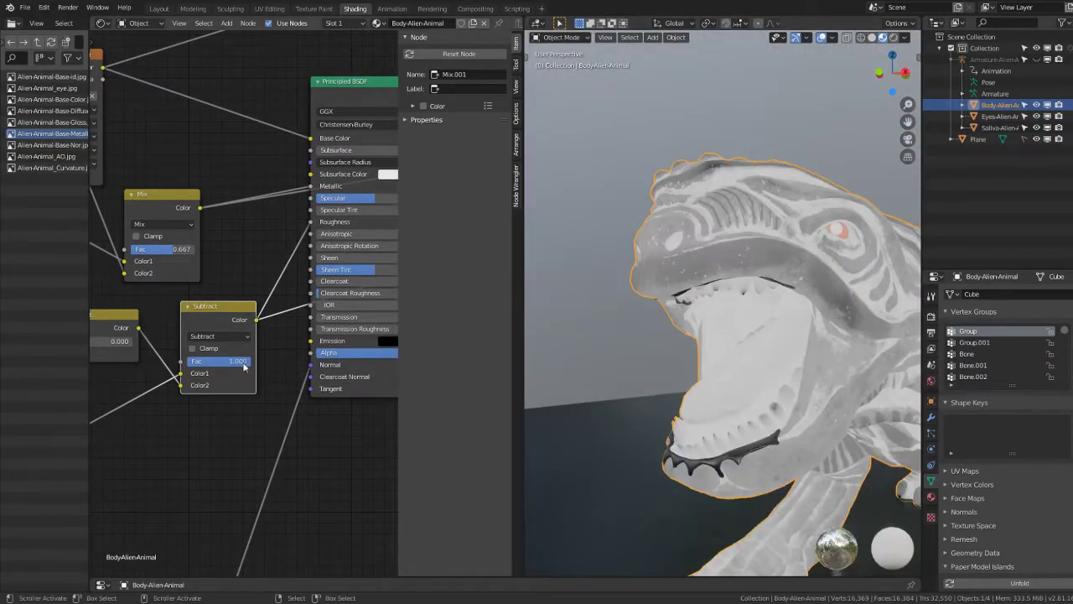
Step: Test a lower Subtract factor and raise the Invert node's factor to about 0.642
{"action": "left_click_drag", "start_coordinate": [244, 366], "coordinate": [242, 366]}
{"action": "middle_click_drag", "start_coordinate": [123, 353], "coordinate": [232, 369]}
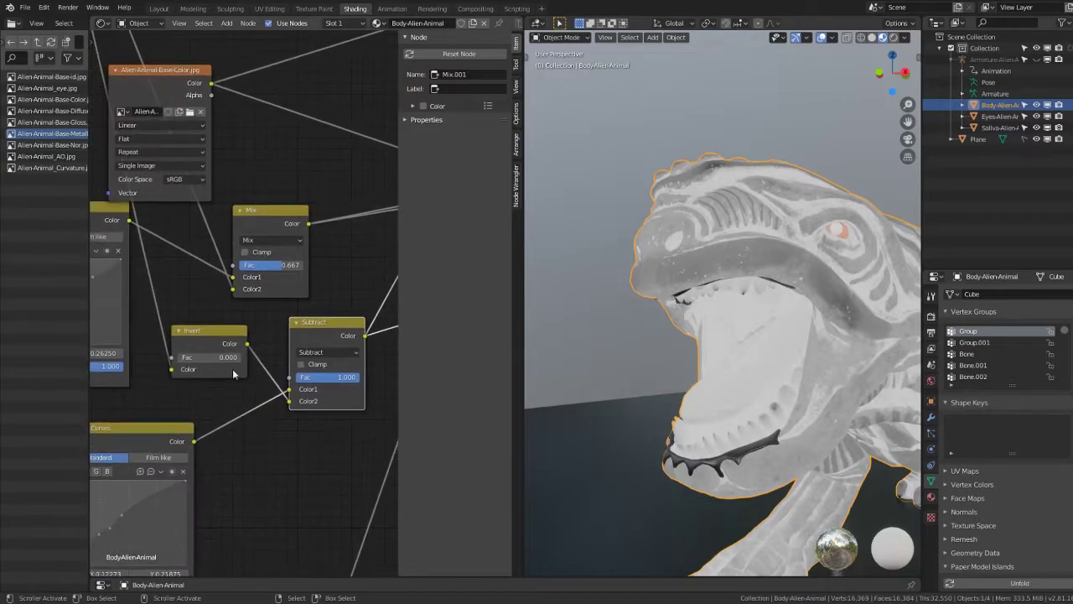
{"action": "mouse_move", "coordinate": [210, 357]}
{"action": "left_mouse_down"}
{"action": "mouse_move", "coordinate": [243, 357]}
{"action": "mouse_move", "coordinate": [180, 358]}
{"action": "left_mouse_up"}
Step: Lower the Gamma node's value from 12 through 3.2, ending at 1.200
{"action": "middle_click_drag", "start_coordinate": [175, 265], "coordinate": [227, 322]}
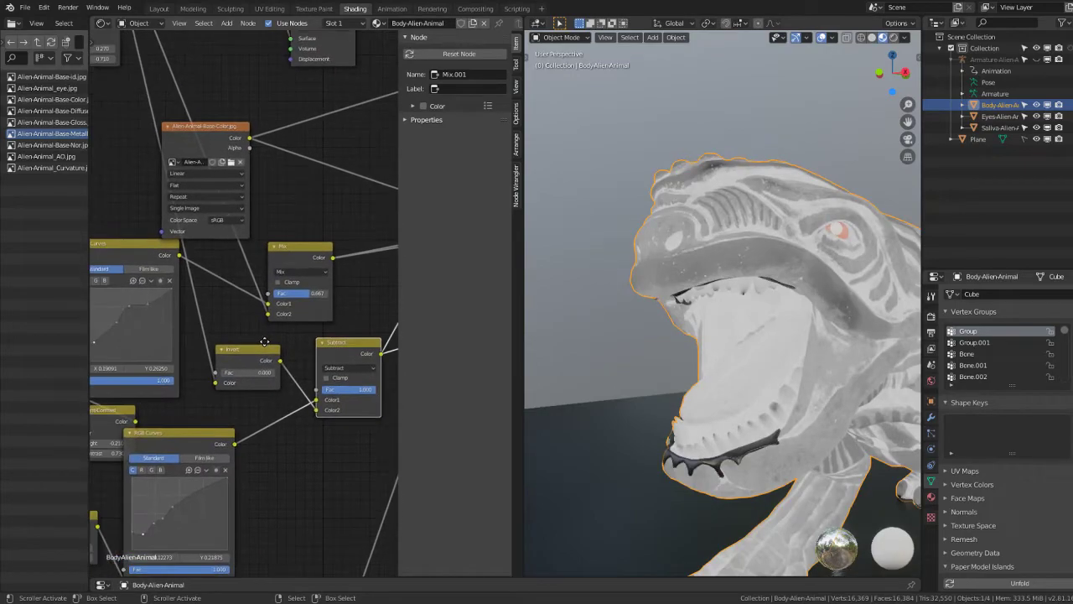
{"action": "mouse_move", "coordinate": [187, 185]}
{"action": "middle_mouse_down"}
{"action": "mouse_move", "coordinate": [223, 310]}
{"action": "mouse_move", "coordinate": [257, 339]}
{"action": "middle_mouse_up"}
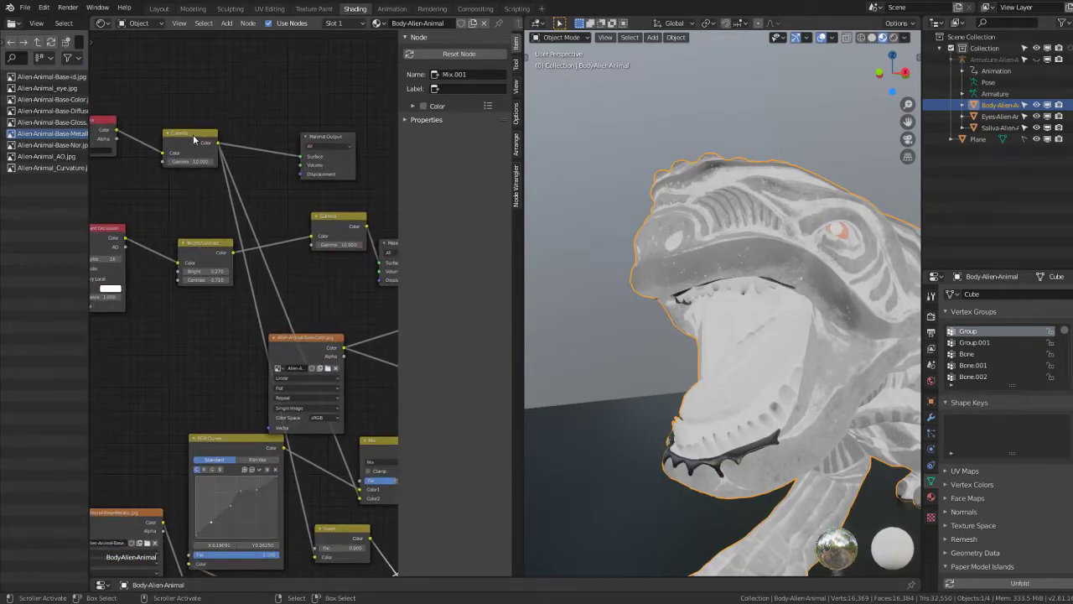
{"action": "mouse_move", "coordinate": [193, 134]}
{"action": "left_mouse_down"}
{"action": "mouse_move", "coordinate": [197, 167]}
{"action": "mouse_move", "coordinate": [167, 193]}
{"action": "mouse_move", "coordinate": [208, 193]}
{"action": "left_mouse_up"}
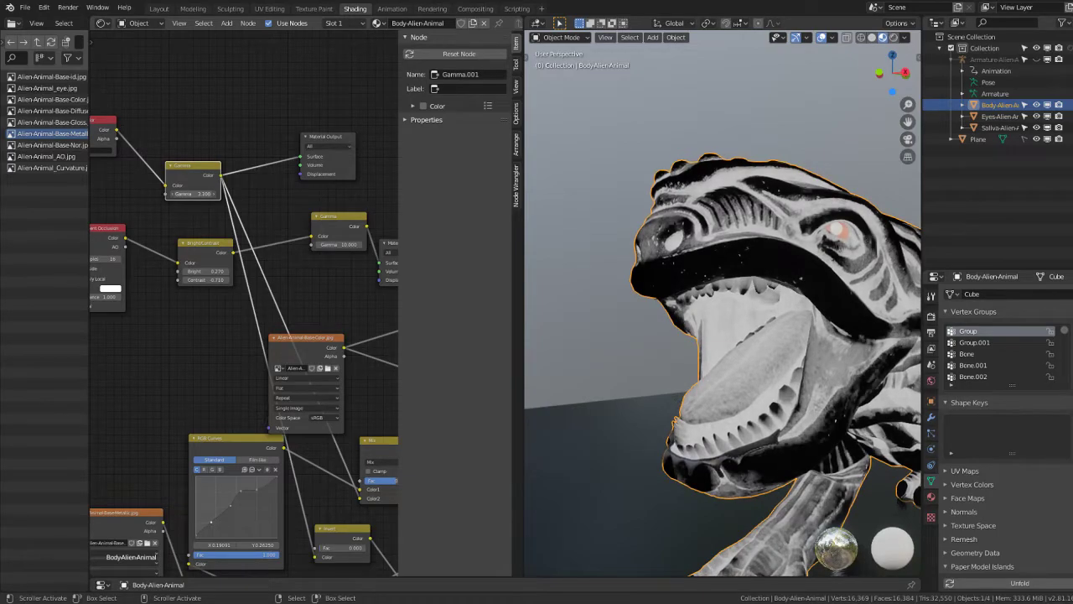
{"action": "scroll", "coordinate": [721, 302], "scroll_direction": "down", "scroll_amount": 3}
{"action": "mouse_move", "coordinate": [721, 285]}
{"action": "middle_mouse_down"}
{"action": "mouse_move", "coordinate": [745, 281]}
{"action": "mouse_move", "coordinate": [721, 285]}
{"action": "middle_mouse_up"}
{"action": "middle_click_drag", "start_coordinate": [207, 225], "coordinate": [161, 216]}
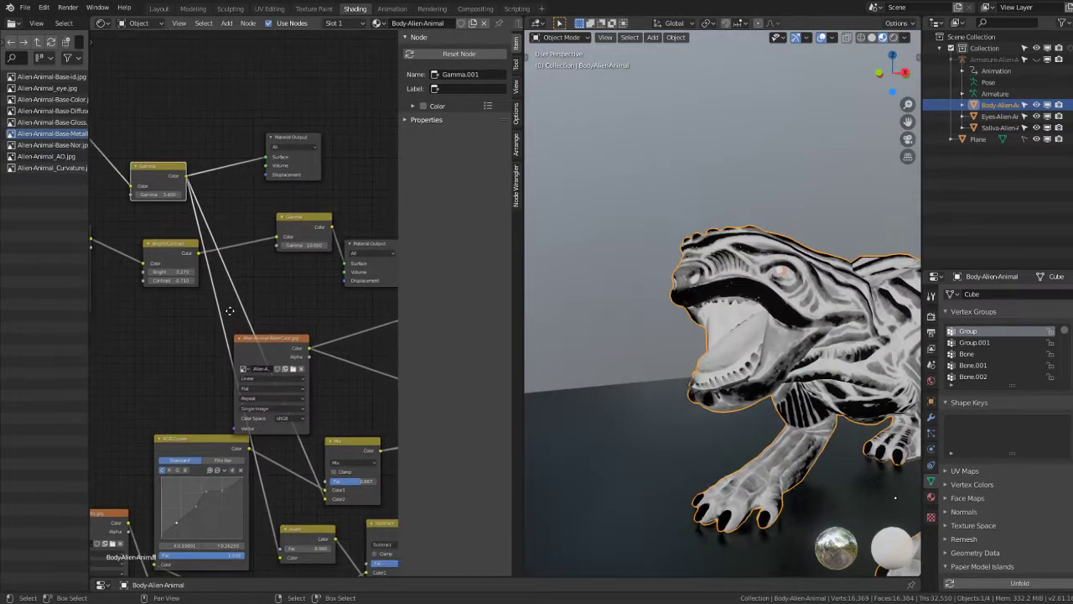
{"action": "mouse_move", "coordinate": [147, 186]}
{"action": "left_mouse_down"}
{"action": "mouse_move", "coordinate": [126, 186]}
{"action": "mouse_move", "coordinate": [168, 186]}
{"action": "mouse_move", "coordinate": [136, 186]}
{"action": "left_mouse_up"}
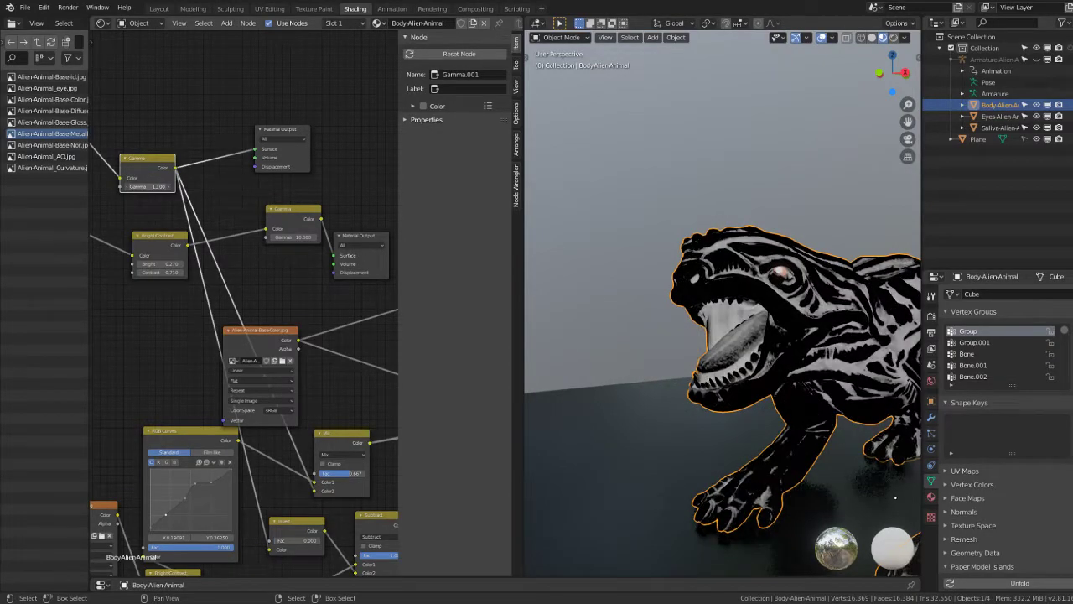
{"action": "scroll", "coordinate": [354, 290], "scroll_direction": "down", "scroll_amount": 1}
{"action": "middle_click_drag", "start_coordinate": [354, 295], "coordinate": [138, 260]}
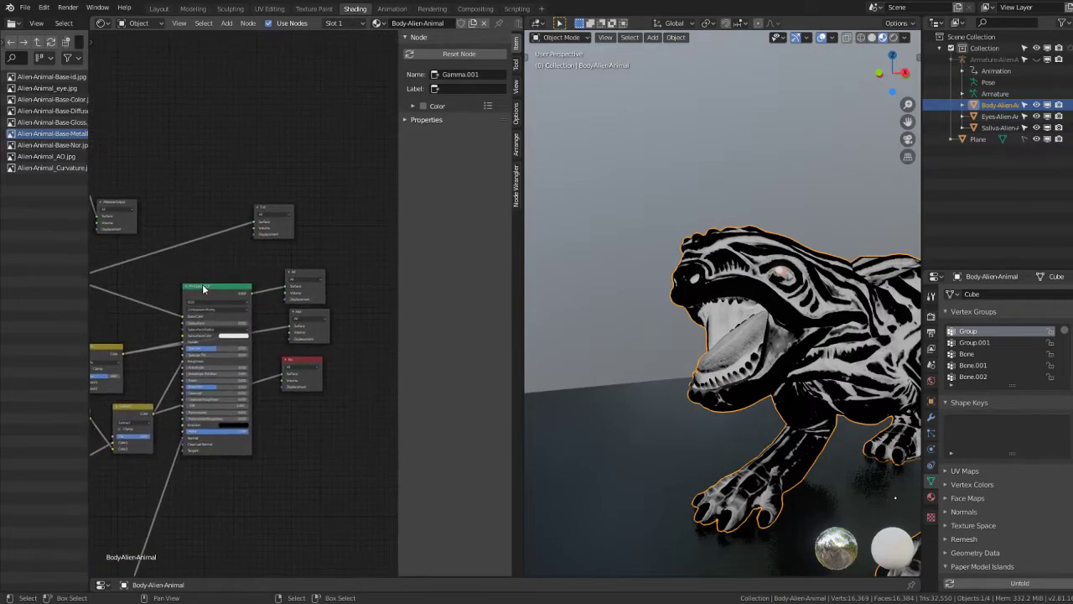
Step: Preview the metallic output on the creature and reposition the Principled BSDF node
{"action": "left_click", "coordinate": [307, 315]}
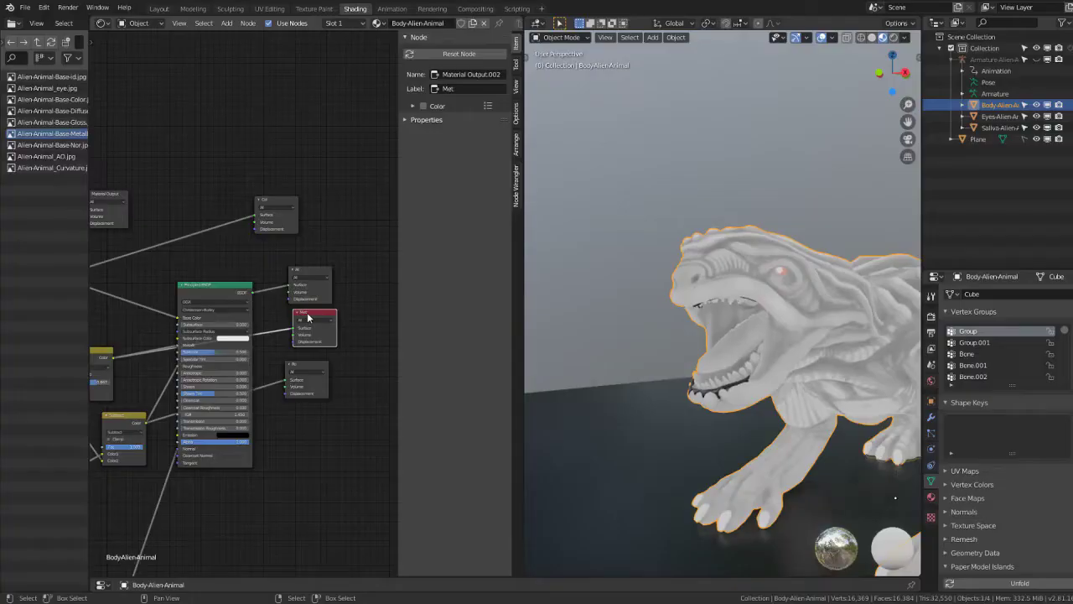
{"action": "scroll", "coordinate": [335, 265], "scroll_direction": "up", "scroll_amount": 1}
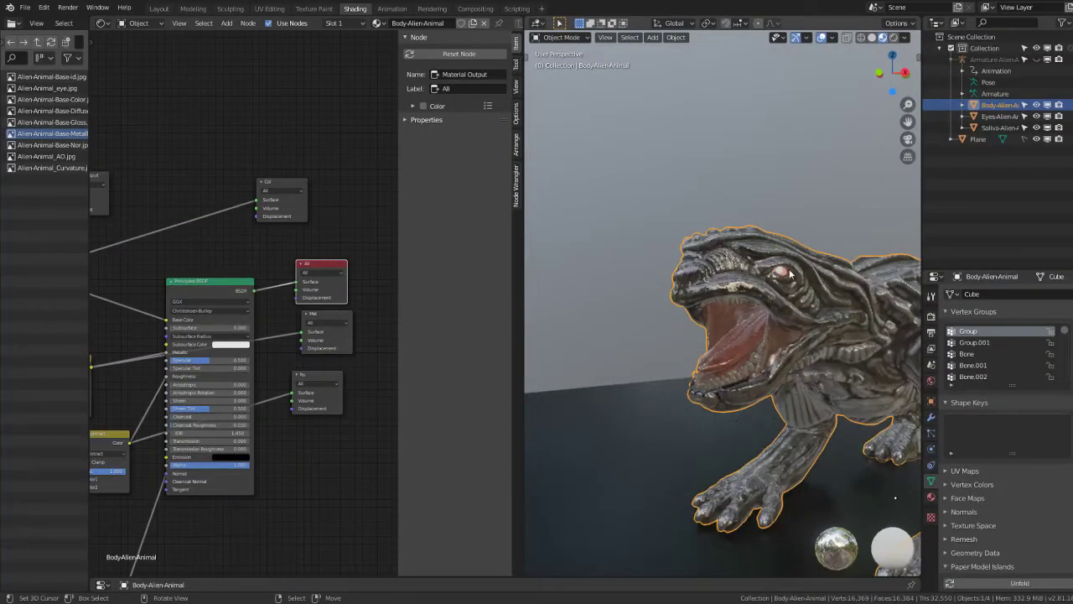
{"action": "scroll", "coordinate": [734, 260], "scroll_direction": "up", "scroll_amount": 3}
{"action": "scroll", "coordinate": [727, 259], "scroll_direction": "up", "scroll_amount": 2}
{"action": "scroll", "coordinate": [727, 259], "scroll_direction": "up", "scroll_amount": 3}
{"action": "scroll", "coordinate": [769, 260], "scroll_direction": "up", "scroll_amount": 2}
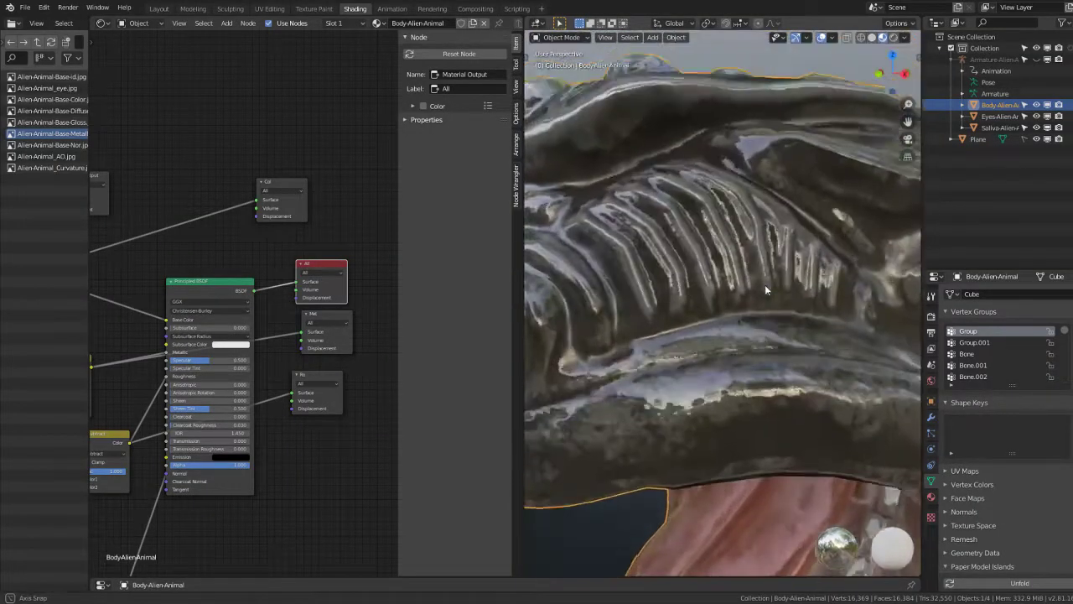
{"action": "scroll", "coordinate": [765, 284], "scroll_direction": "down", "scroll_amount": 5}
{"action": "scroll", "coordinate": [722, 284], "scroll_direction": "up", "scroll_amount": 3}
{"action": "scroll", "coordinate": [713, 277], "scroll_direction": "up", "scroll_amount": 2}
{"action": "scroll", "coordinate": [702, 269], "scroll_direction": "down", "scroll_amount": 3}
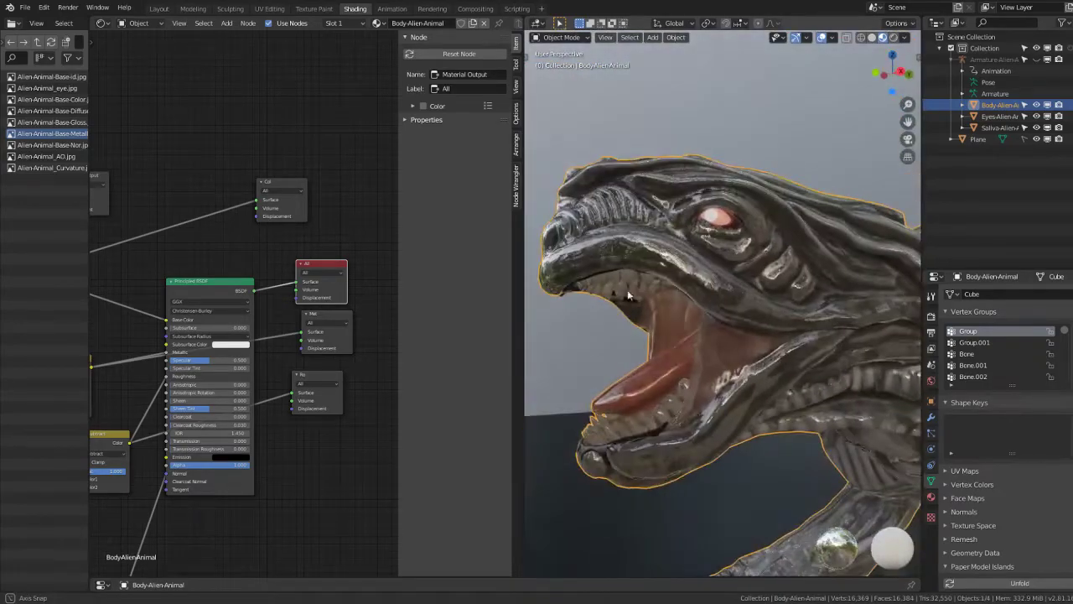
{"action": "middle_click_drag", "start_coordinate": [210, 268], "coordinate": [283, 255]}
{"action": "mouse_move", "coordinate": [281, 253]}
{"action": "left_mouse_down"}
{"action": "mouse_move", "coordinate": [294, 260]}
{"action": "mouse_move", "coordinate": [281, 264]}
{"action": "left_mouse_up"}
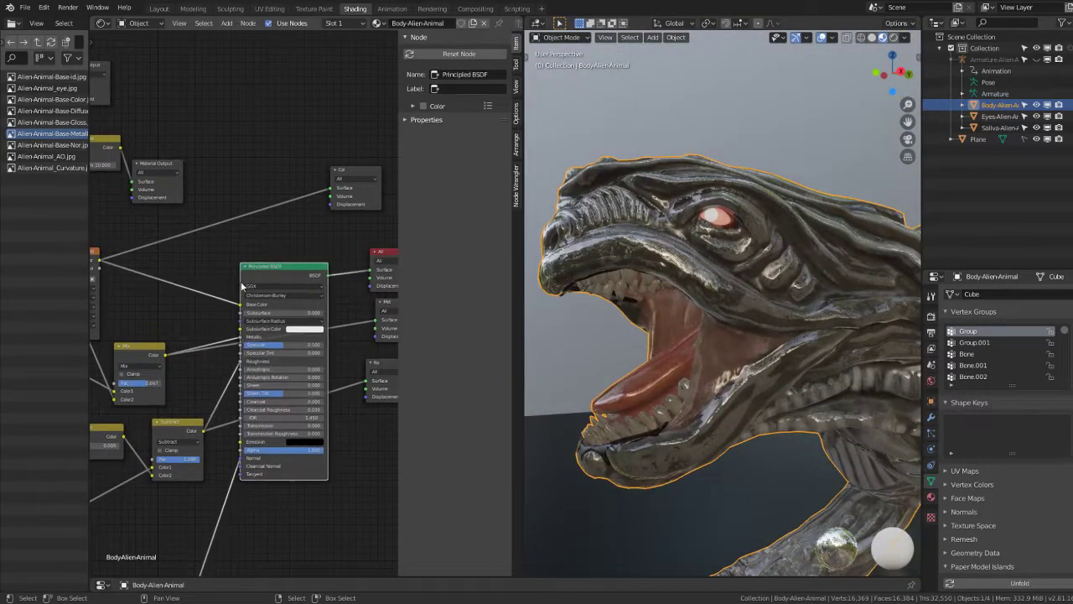
{"action": "middle_click_drag", "start_coordinate": [137, 365], "coordinate": [209, 347]}
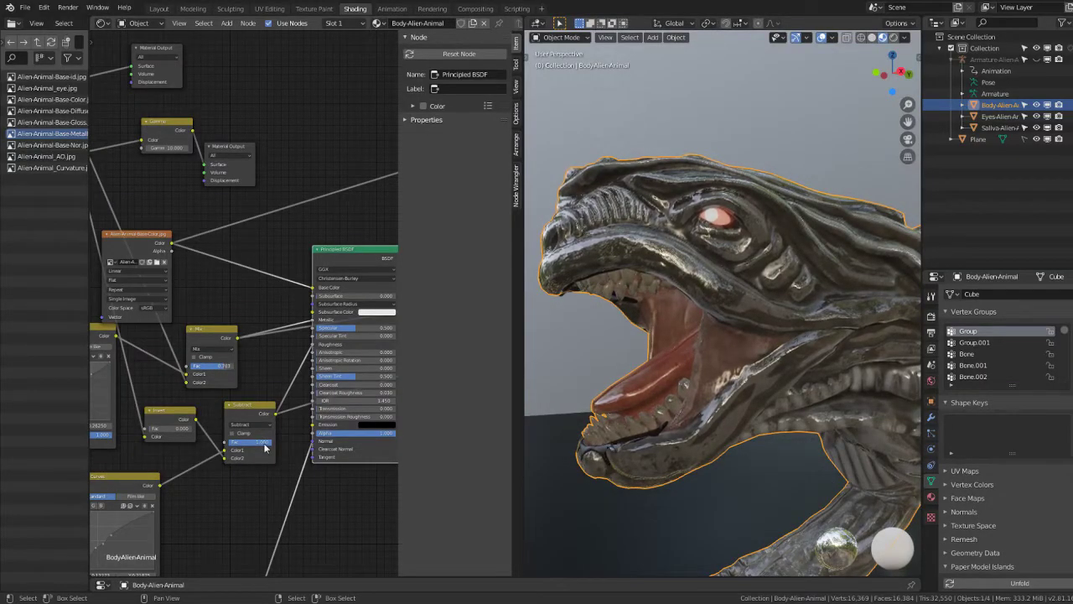
Step: Adjust the Subtract factor to about 0.9 and raise the Mix factor to 1.000
{"action": "mouse_move", "coordinate": [265, 447]}
{"action": "left_mouse_down"}
{"action": "mouse_move", "coordinate": [243, 447]}
{"action": "mouse_move", "coordinate": [266, 442]}
{"action": "left_mouse_up"}
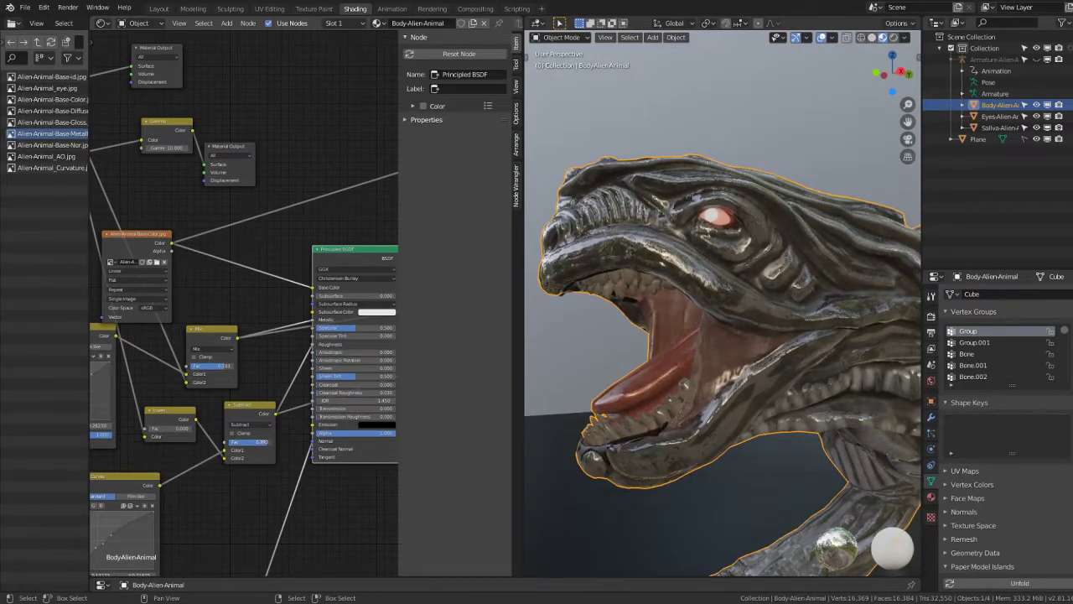
{"action": "middle_click_drag", "start_coordinate": [218, 377], "coordinate": [267, 402]}
{"action": "left_click_drag", "start_coordinate": [257, 394], "coordinate": [279, 378]}
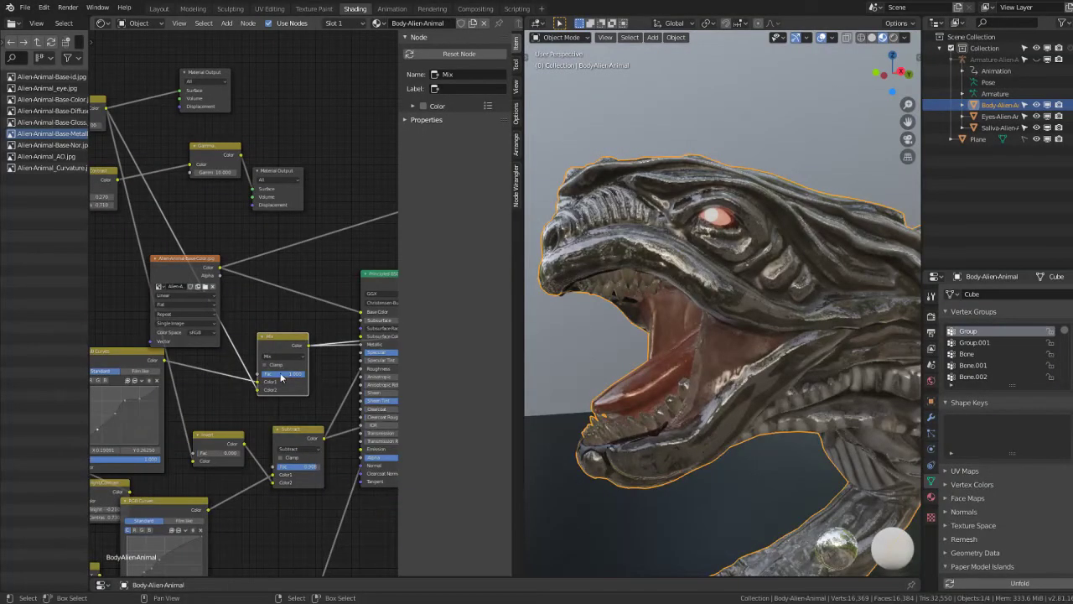
{"action": "left_click_drag", "start_coordinate": [285, 373], "coordinate": [304, 373]}
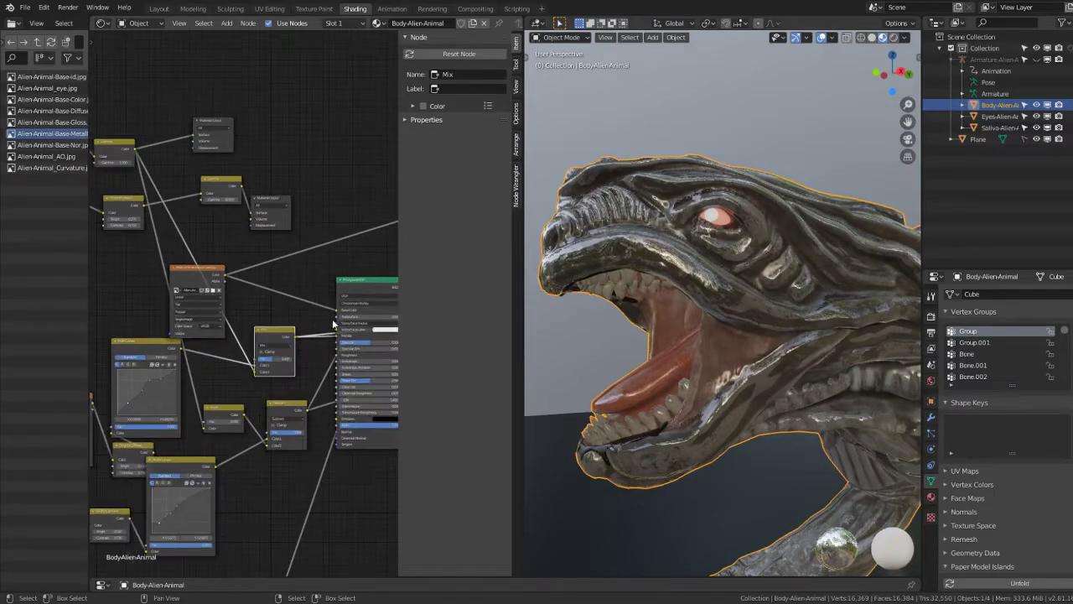
Step: Preview the metallic and roughness outputs and set the Subtract factor to about 0.5
{"action": "scroll", "coordinate": [333, 322], "scroll_direction": "down", "scroll_amount": 3, "text": "ctrl"}
{"action": "left_click", "coordinate": [356, 310]}
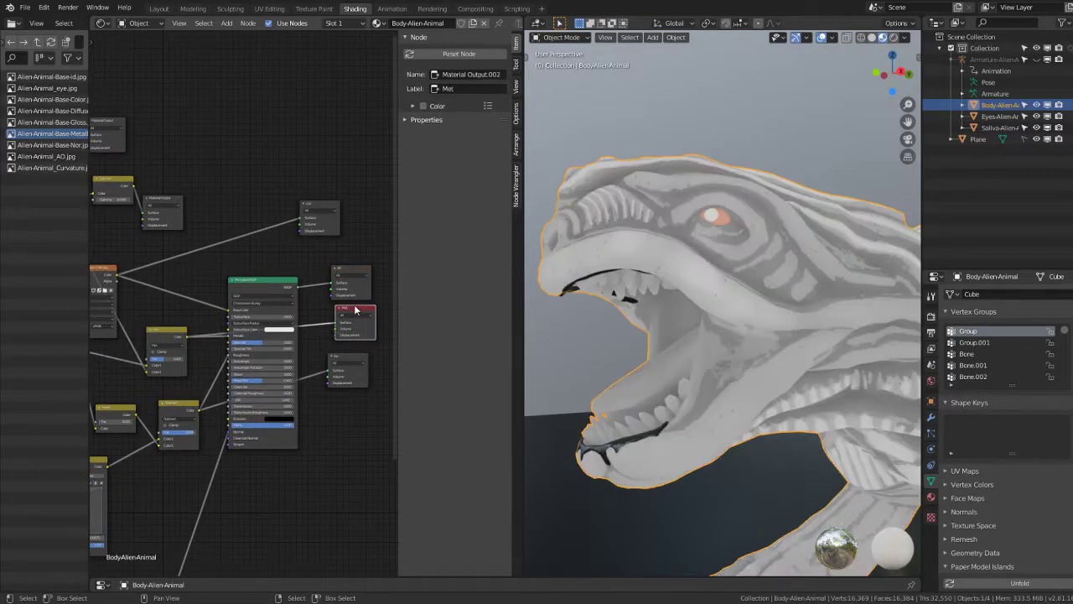
{"action": "left_click", "coordinate": [343, 363]}
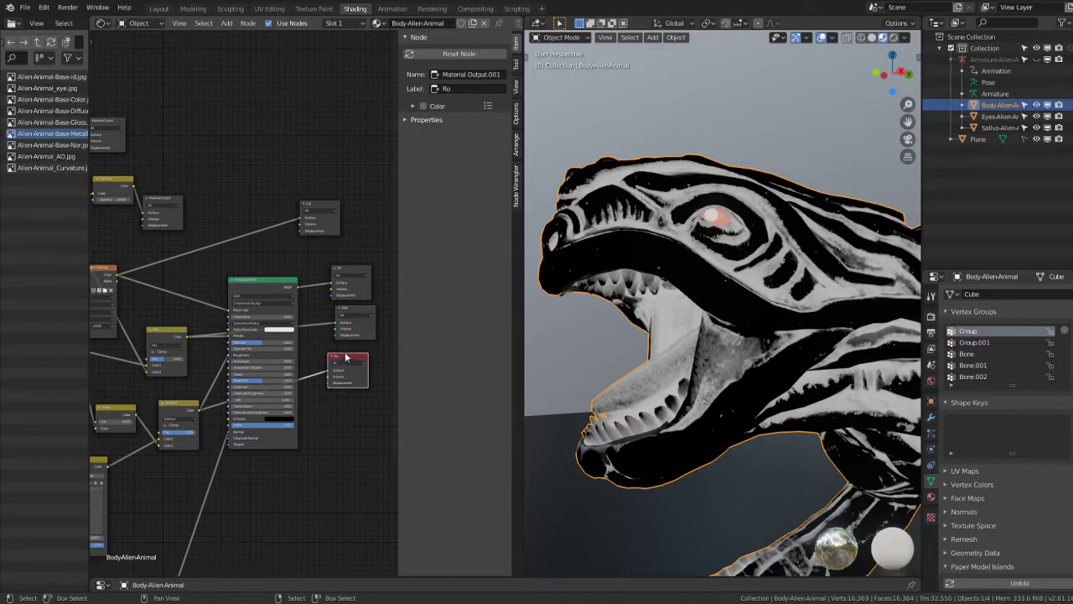
{"action": "scroll", "coordinate": [233, 405], "scroll_direction": "up", "scroll_amount": 2}
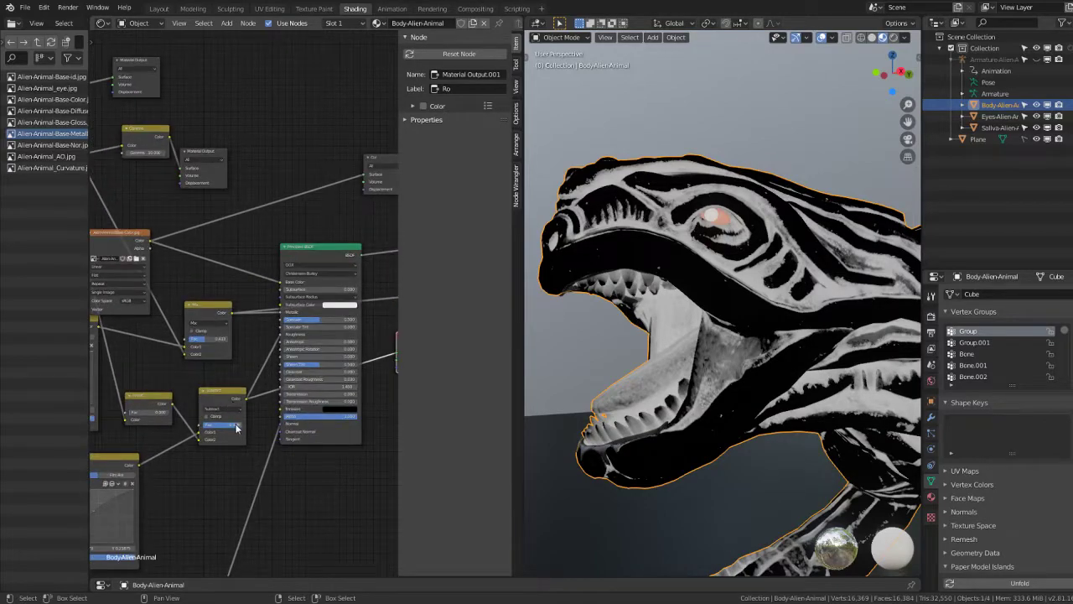
{"action": "left_click_drag", "start_coordinate": [237, 429], "coordinate": [251, 428]}
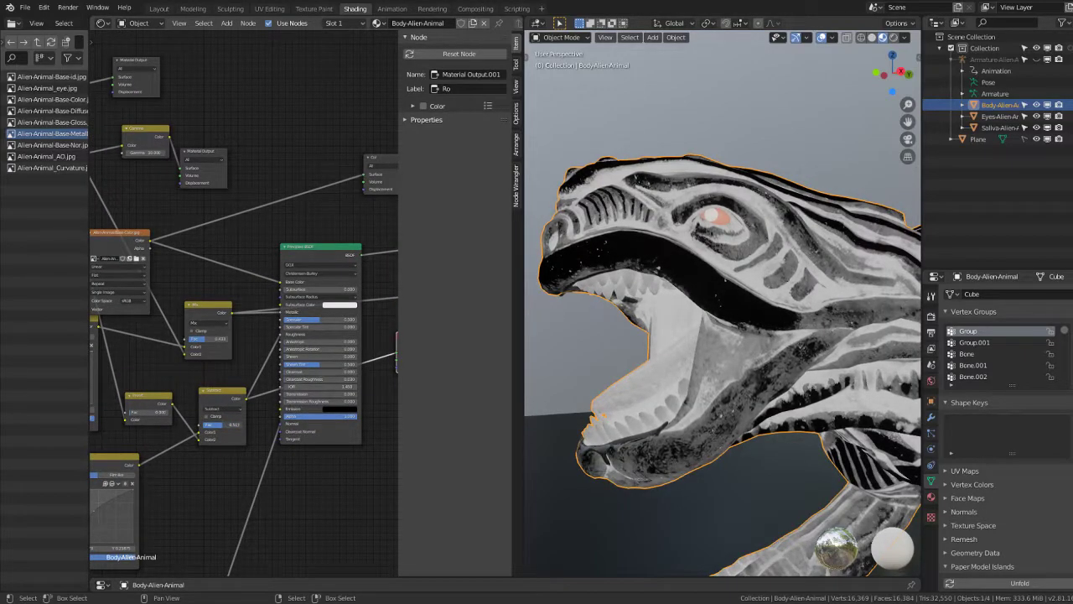
Step: Set the Mix node's factor to 0.258, leaving the node in place
{"action": "mouse_move", "coordinate": [337, 321]}
{"action": "middle_mouse_down"}
{"action": "mouse_move", "coordinate": [262, 344]}
{"action": "mouse_move", "coordinate": [274, 332]}
{"action": "middle_mouse_up"}
{"action": "scroll", "coordinate": [283, 333], "scroll_direction": "up", "scroll_amount": 1}
{"action": "left_click_drag", "start_coordinate": [193, 340], "coordinate": [224, 333]}
{"action": "key", "text": "Escape"}
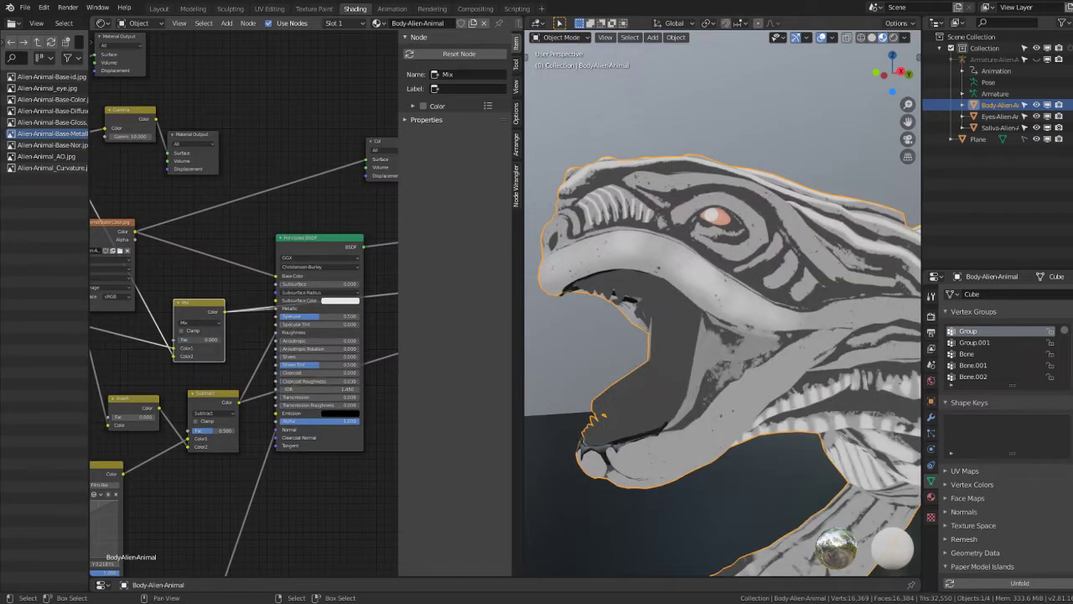
{"action": "left_click_drag", "start_coordinate": [198, 340], "coordinate": [211, 340]}
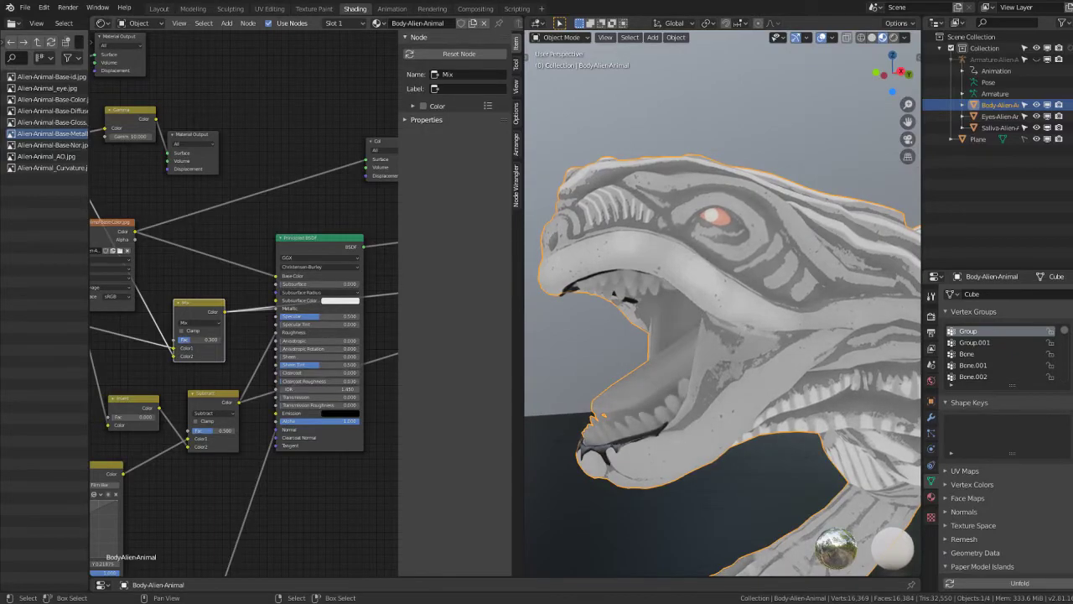
{"action": "middle_click_drag", "start_coordinate": [238, 305], "coordinate": [174, 336]}
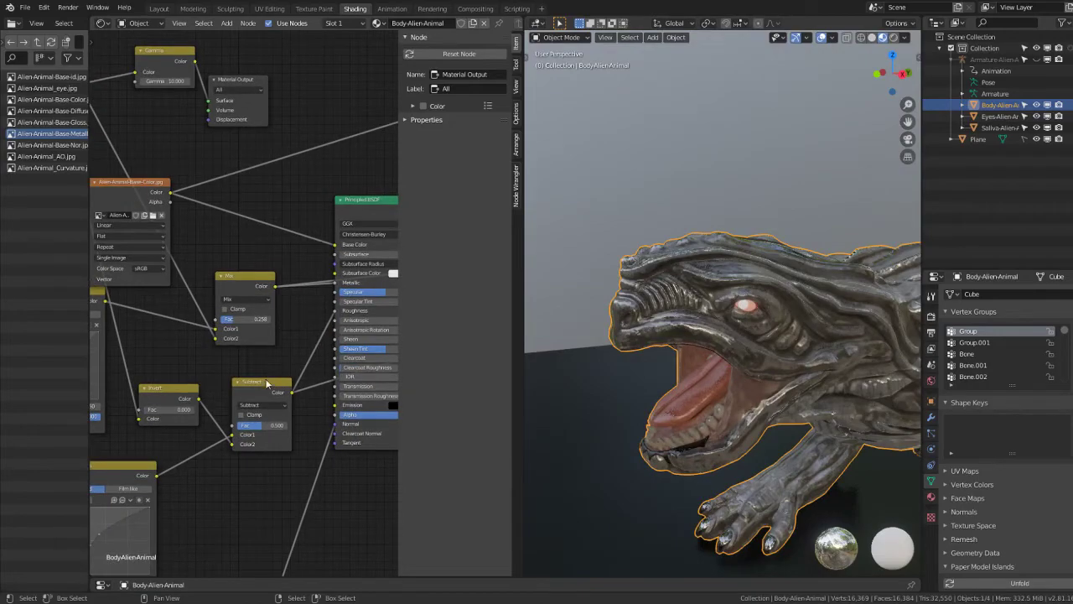
Step: Select the Subtract node and preview the roughness output on the creature
{"action": "left_click", "coordinate": [267, 382]}
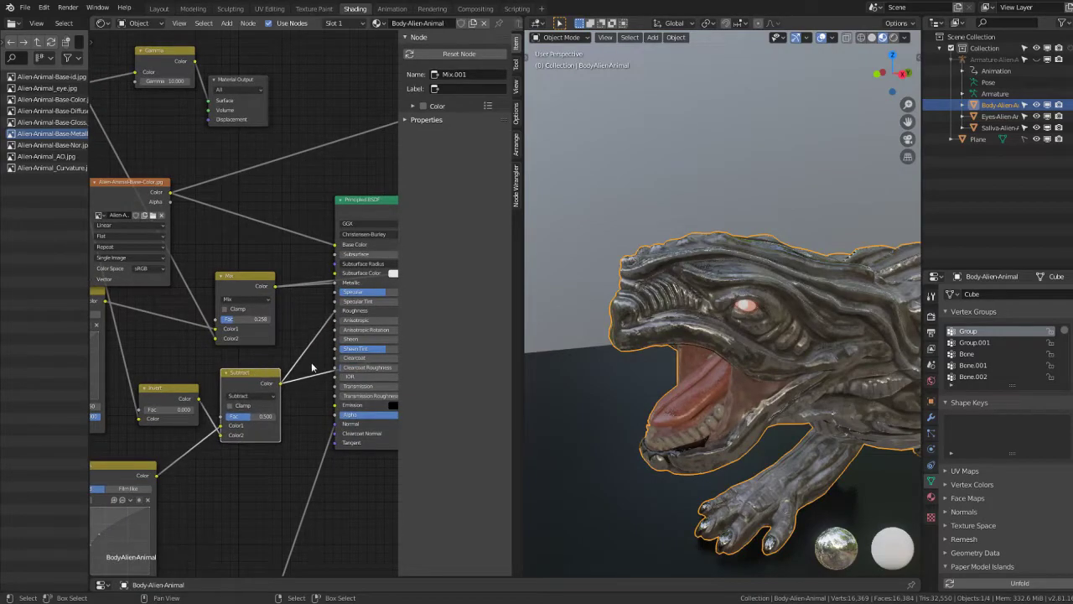
{"action": "scroll", "coordinate": [323, 334], "scroll_direction": "down", "scroll_amount": 3, "text": "ctrl"}
{"action": "scroll", "coordinate": [323, 333], "scroll_direction": "down", "scroll_amount": 3, "text": "ctrl"}
{"action": "left_click", "coordinate": [317, 315]}
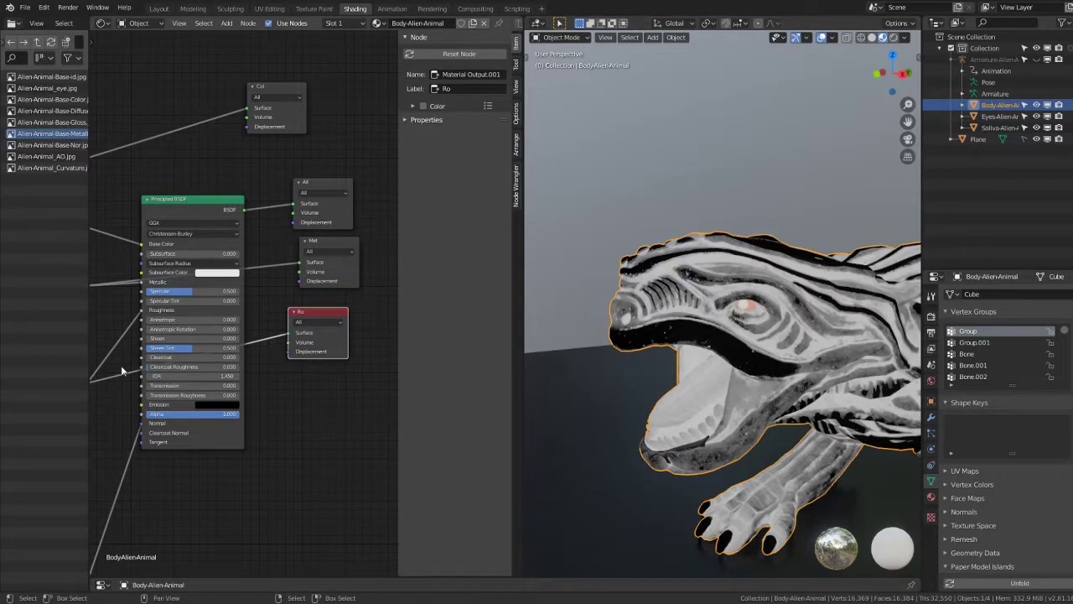
Step: Set the Subtract factor to 0.475 and move the Subtract node down and left
{"action": "mouse_move", "coordinate": [126, 372]}
{"action": "middle_mouse_down"}
{"action": "mouse_move", "coordinate": [224, 335]}
{"action": "mouse_move", "coordinate": [202, 315]}
{"action": "middle_mouse_up"}
{"action": "scroll", "coordinate": [202, 315], "scroll_direction": "up", "scroll_amount": 1}
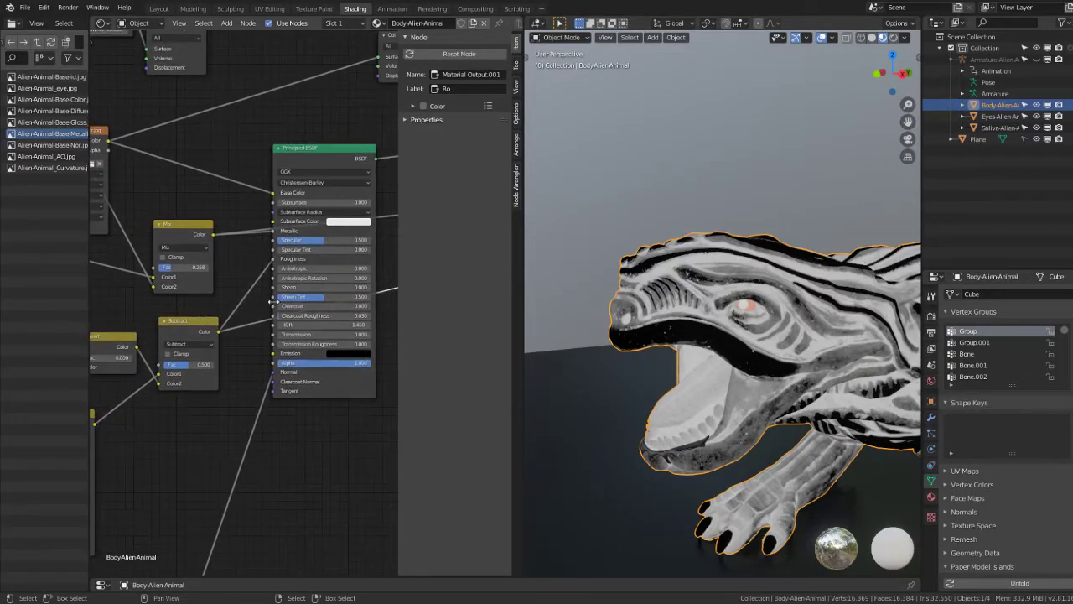
{"action": "middle_click_drag", "start_coordinate": [171, 350], "coordinate": [163, 333]}
{"action": "left_click", "coordinate": [163, 332]}
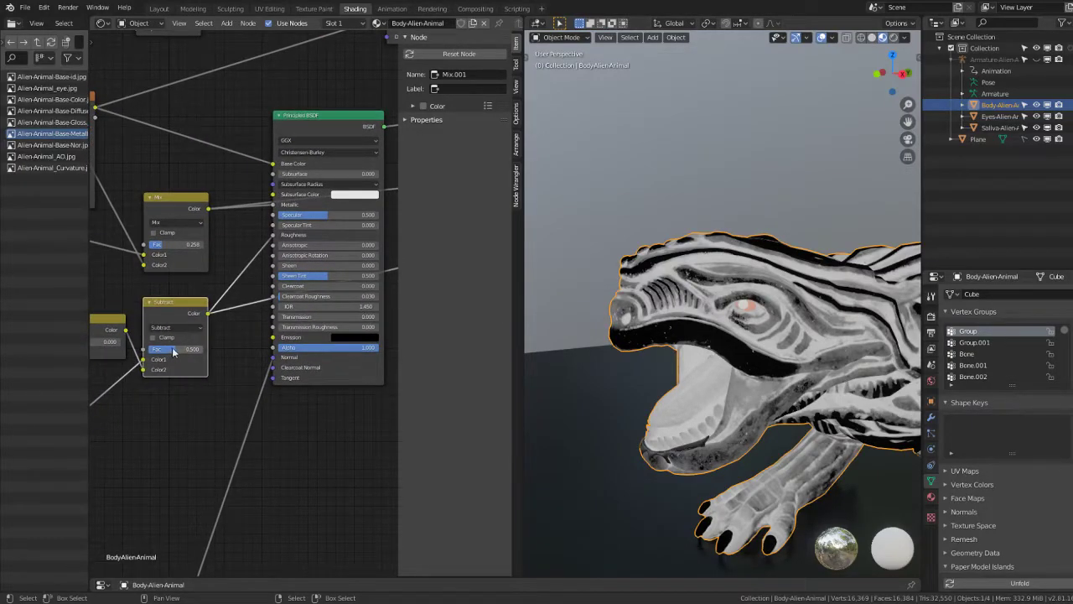
{"action": "mouse_move", "coordinate": [174, 352]}
{"action": "left_mouse_down"}
{"action": "mouse_move", "coordinate": [183, 349]}
{"action": "mouse_move", "coordinate": [172, 349]}
{"action": "left_mouse_up"}
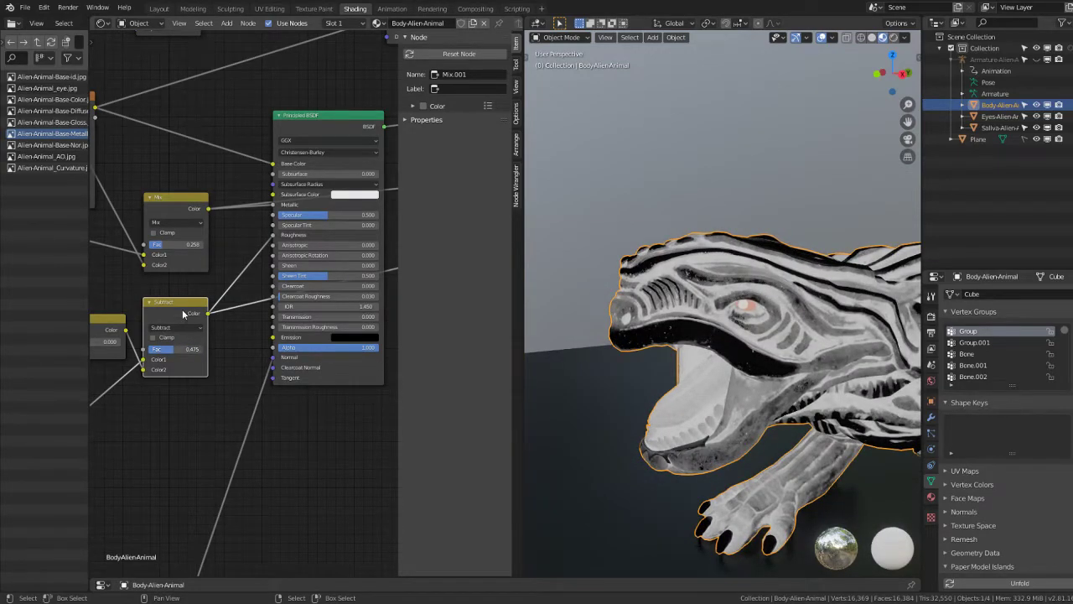
{"action": "scroll", "coordinate": [178, 309], "scroll_direction": "down", "scroll_amount": 3}
{"action": "middle_click_drag", "start_coordinate": [178, 309], "coordinate": [293, 282]}
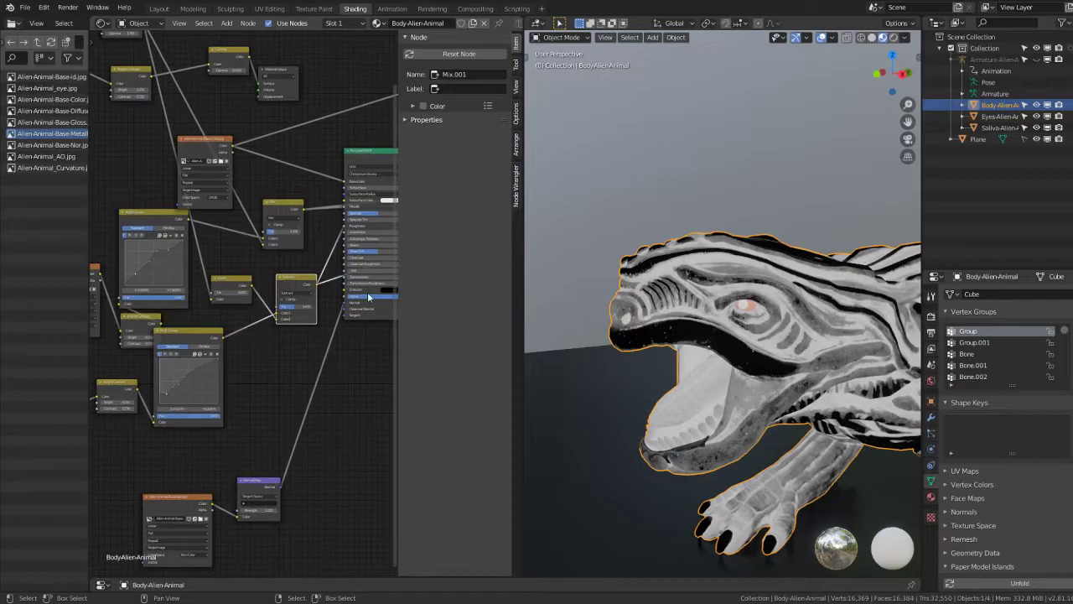
{"action": "left_click_drag", "start_coordinate": [293, 281], "coordinate": [225, 316]}
Step: Duplicate the RGB Curves node and position the copy beside the Subtract node
{"action": "key", "text": "shift+d"}
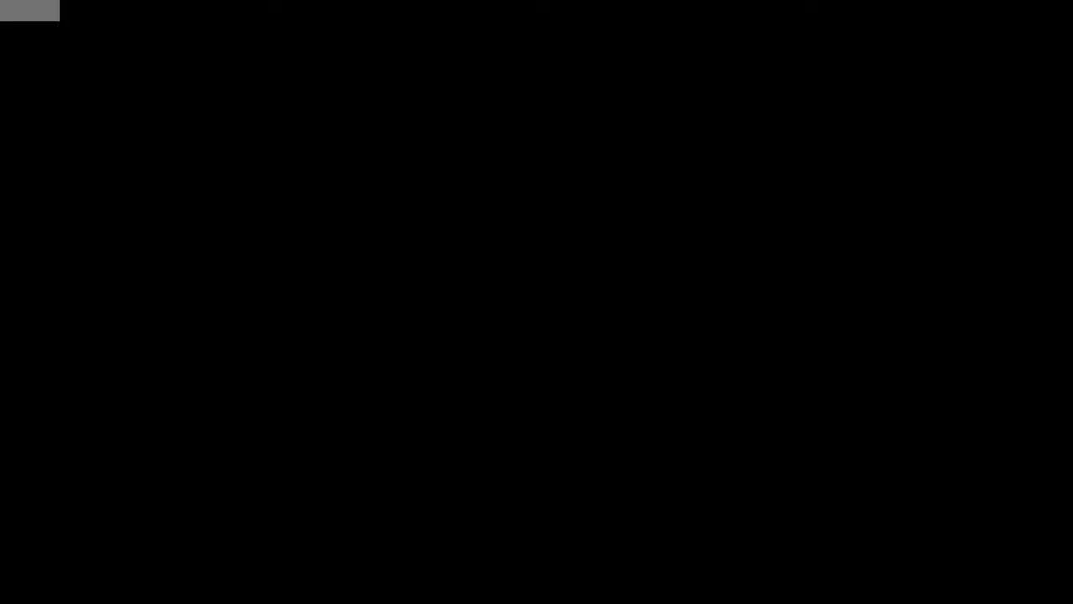
{"action": "left_click", "coordinate": [327, 288]}
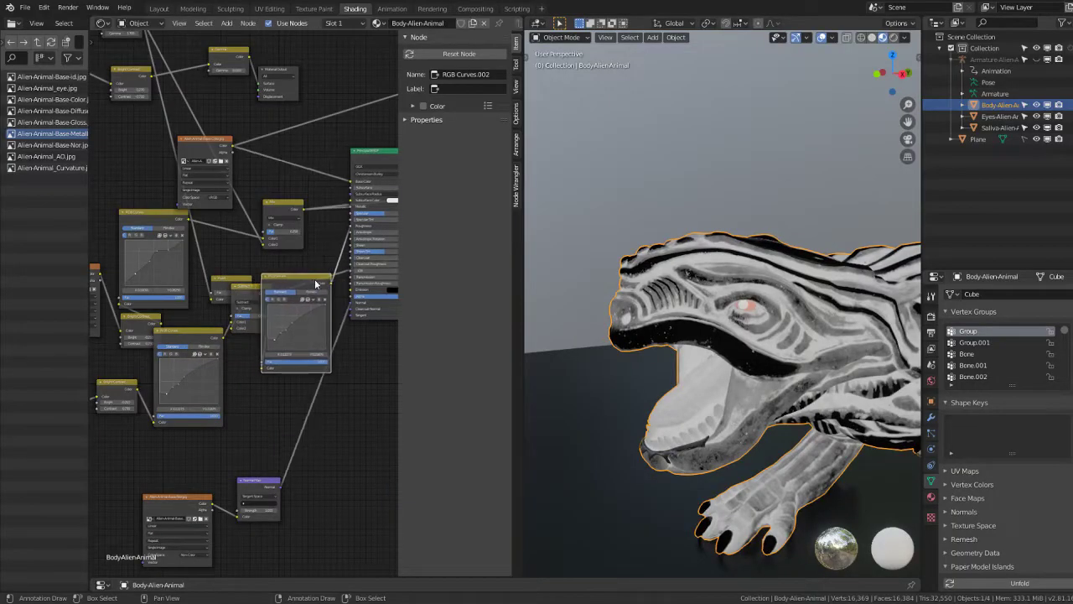
{"action": "scroll", "coordinate": [252, 310], "scroll_direction": "up", "scroll_amount": 2}
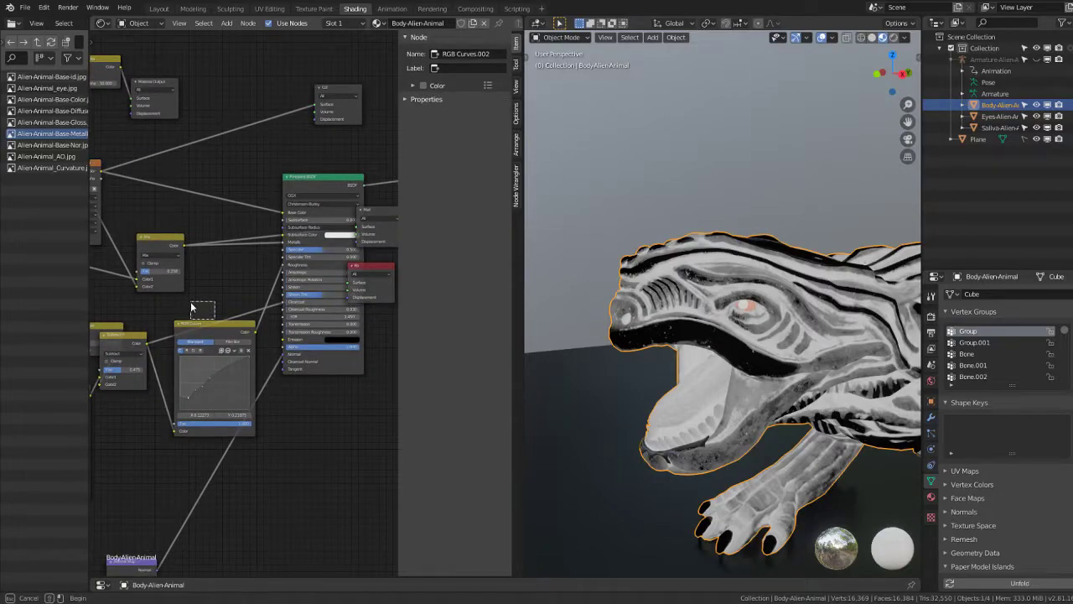
{"action": "left_click_drag", "start_coordinate": [191, 307], "coordinate": [215, 318]}
{"action": "key", "text": "g"}
{"action": "left_click", "coordinate": [193, 298]}
{"action": "mouse_move", "coordinate": [255, 306]}
{"action": "middle_mouse_down"}
{"action": "mouse_move", "coordinate": [204, 320]}
{"action": "mouse_move", "coordinate": [257, 327]}
{"action": "middle_mouse_up"}
{"action": "scroll", "coordinate": [257, 327], "scroll_direction": "up", "scroll_amount": 1}
{"action": "left_click", "coordinate": [285, 321]}
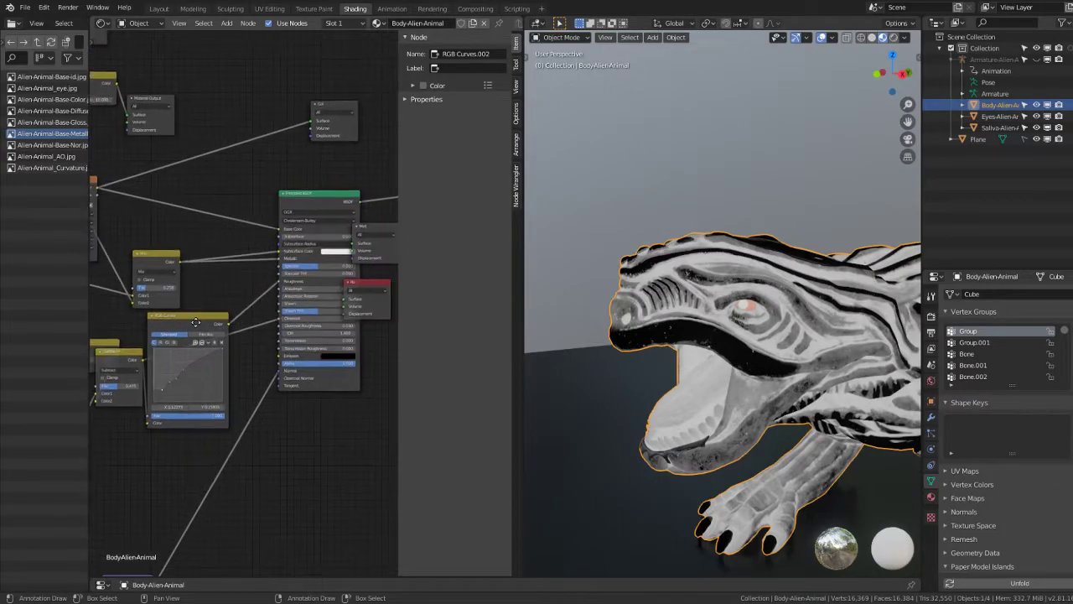
Step: Move the Ro output right and wire the RGB Curves.002 output into its Surface
{"action": "scroll", "coordinate": [164, 347], "scroll_direction": "down", "scroll_amount": 1}
{"action": "left_click_drag", "start_coordinate": [319, 295], "coordinate": [369, 294]}
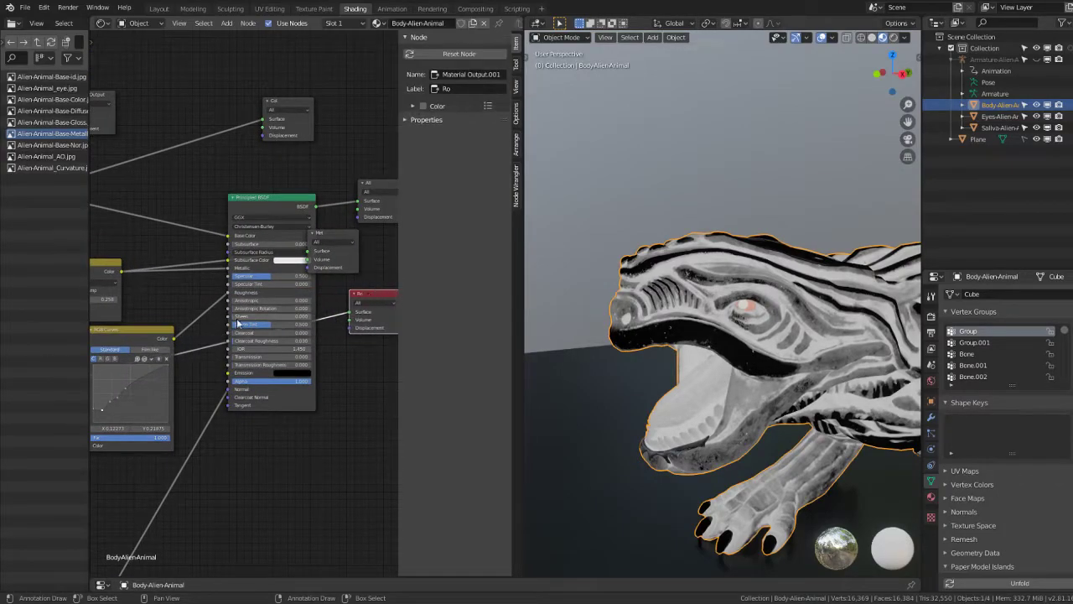
{"action": "left_click_drag", "start_coordinate": [176, 343], "coordinate": [349, 317]}
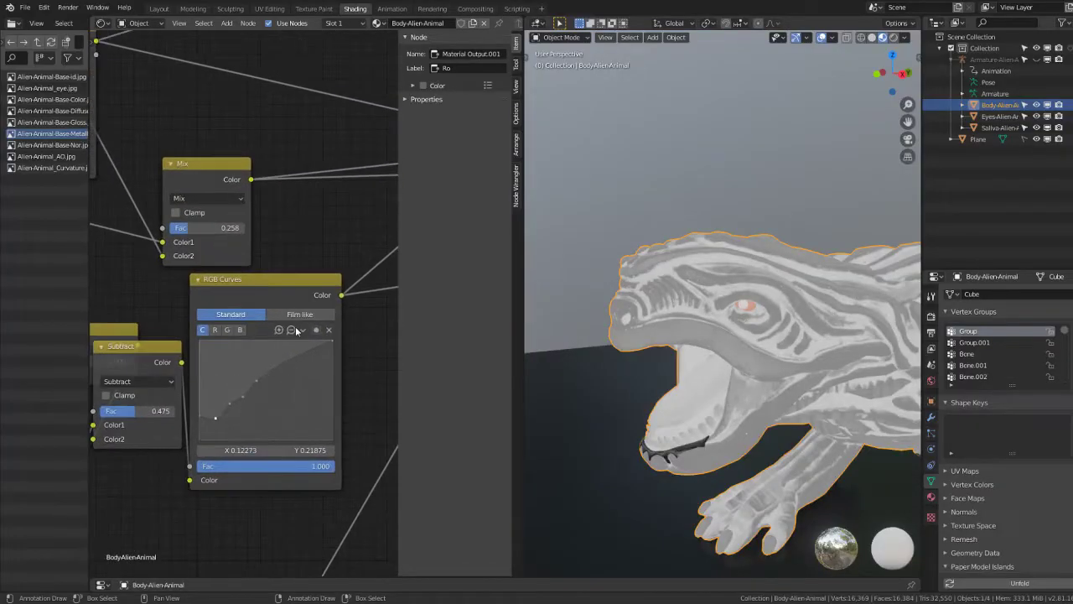
Step: Reset the RGB curve to a straight line and raise its left end to about 0.44
{"action": "left_click", "coordinate": [304, 330]}
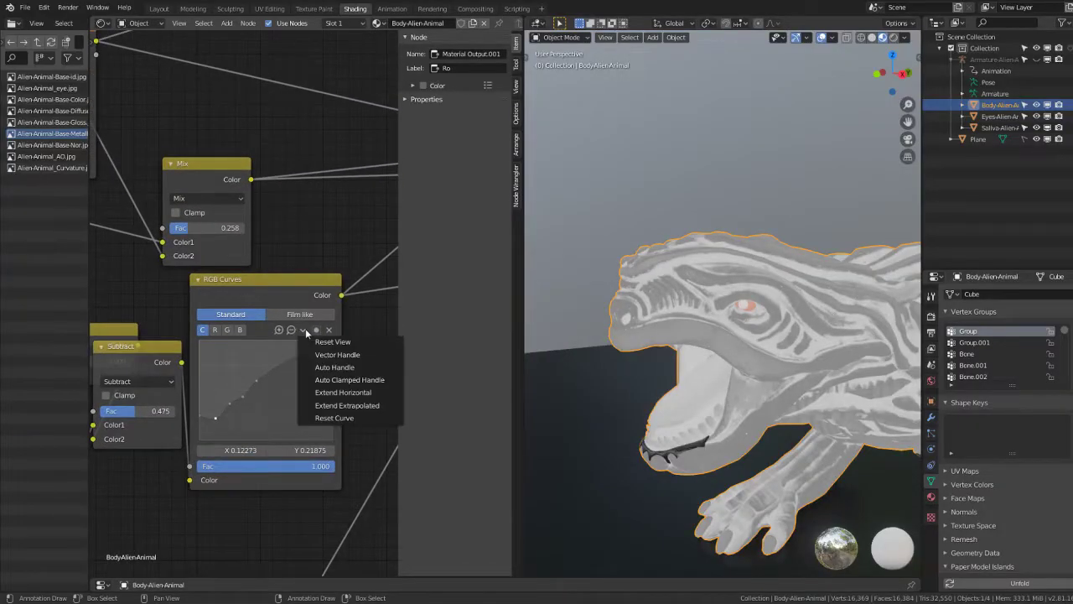
{"action": "left_click", "coordinate": [321, 419]}
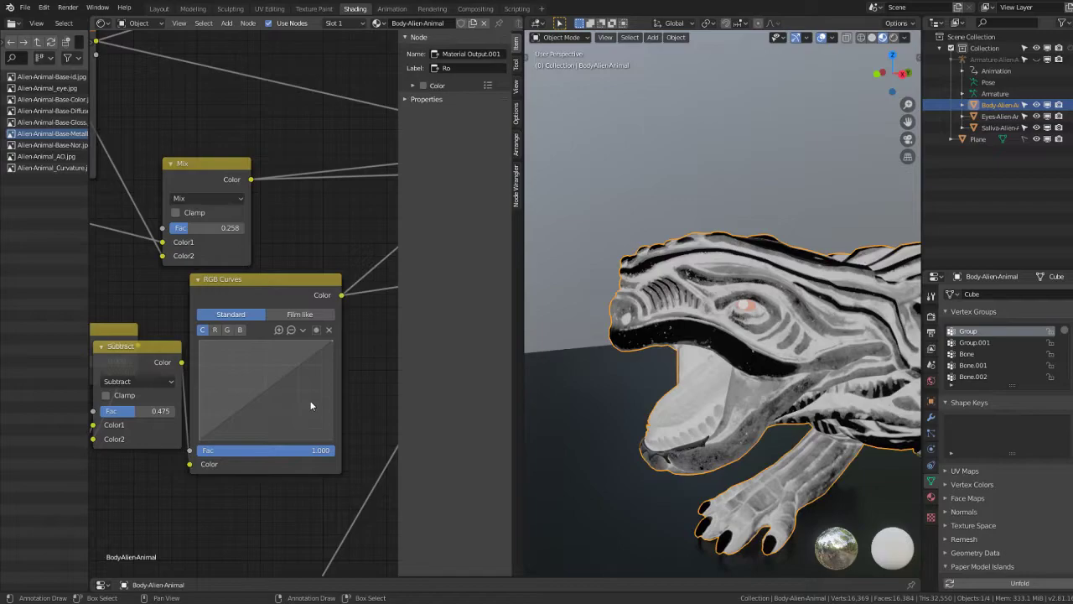
{"action": "mouse_move", "coordinate": [203, 437]}
{"action": "left_mouse_down"}
{"action": "mouse_move", "coordinate": [195, 387]}
{"action": "mouse_move", "coordinate": [201, 419]}
{"action": "mouse_move", "coordinate": [198, 403]}
{"action": "left_mouse_up"}
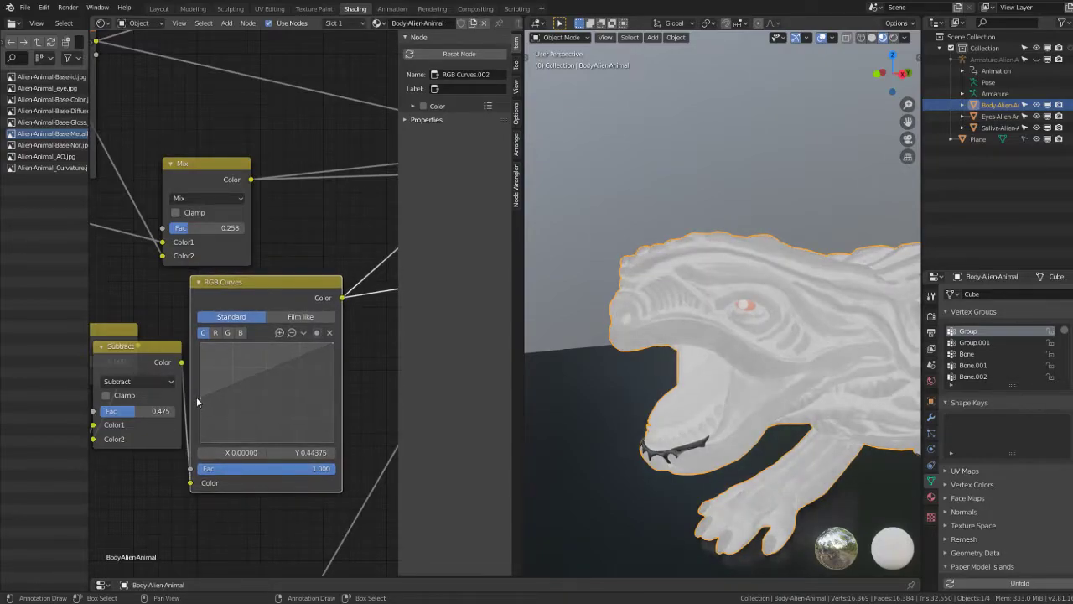
{"action": "scroll", "coordinate": [196, 396], "scroll_direction": "down", "scroll_amount": 2}
{"action": "middle_click_drag", "start_coordinate": [239, 367], "coordinate": [172, 380]}
{"action": "scroll", "coordinate": [301, 349], "scroll_direction": "down", "scroll_amount": 2}
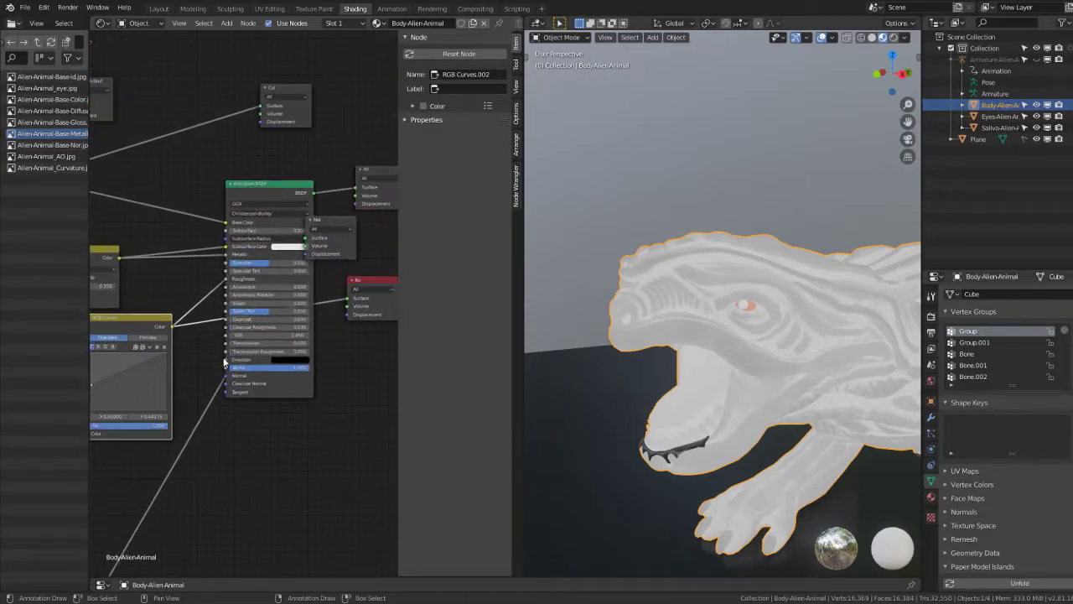
{"action": "middle_click_drag", "start_coordinate": [338, 300], "coordinate": [285, 210]}
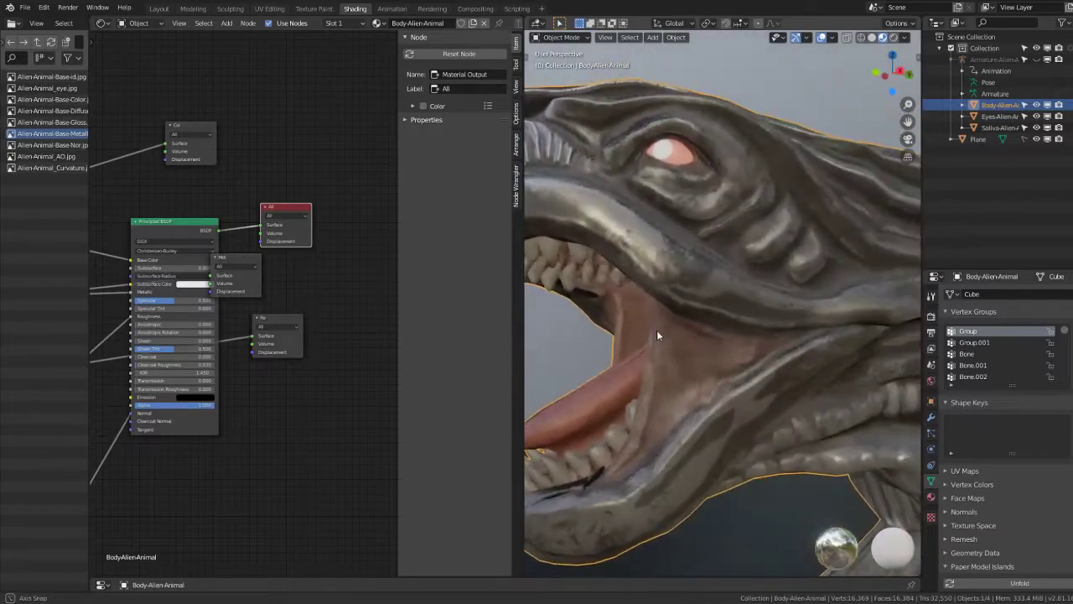
Step: Lower the curve's left end, adding a point near 0.145, 0.200 to darken the mask
{"action": "scroll", "coordinate": [131, 439], "scroll_direction": "up", "scroll_amount": 3}
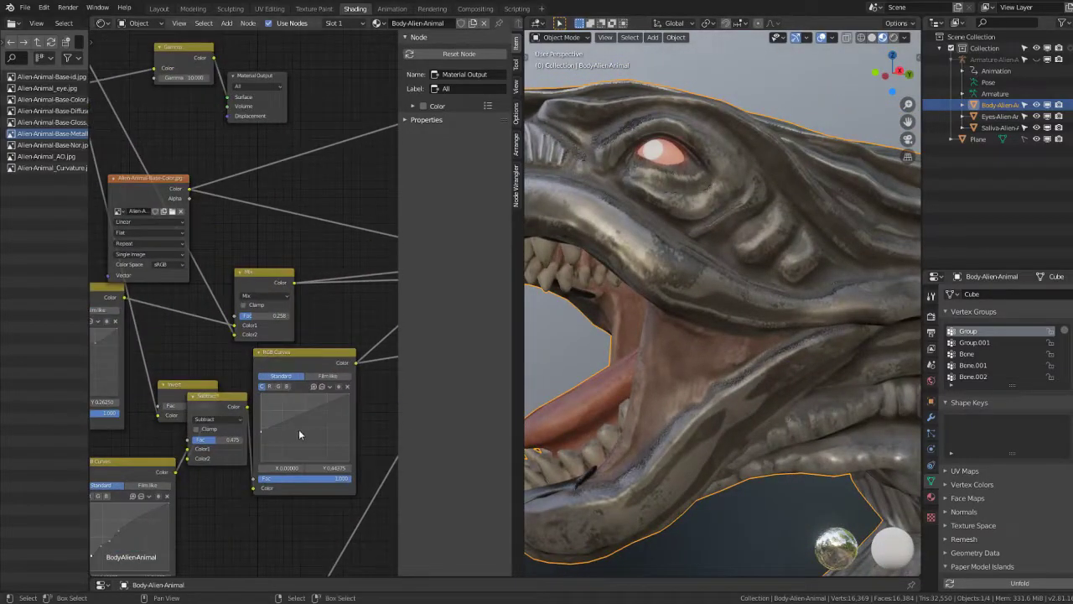
{"action": "mouse_move", "coordinate": [265, 430]}
{"action": "left_mouse_down"}
{"action": "mouse_move", "coordinate": [259, 460]}
{"action": "mouse_move", "coordinate": [260, 435]}
{"action": "left_mouse_up"}
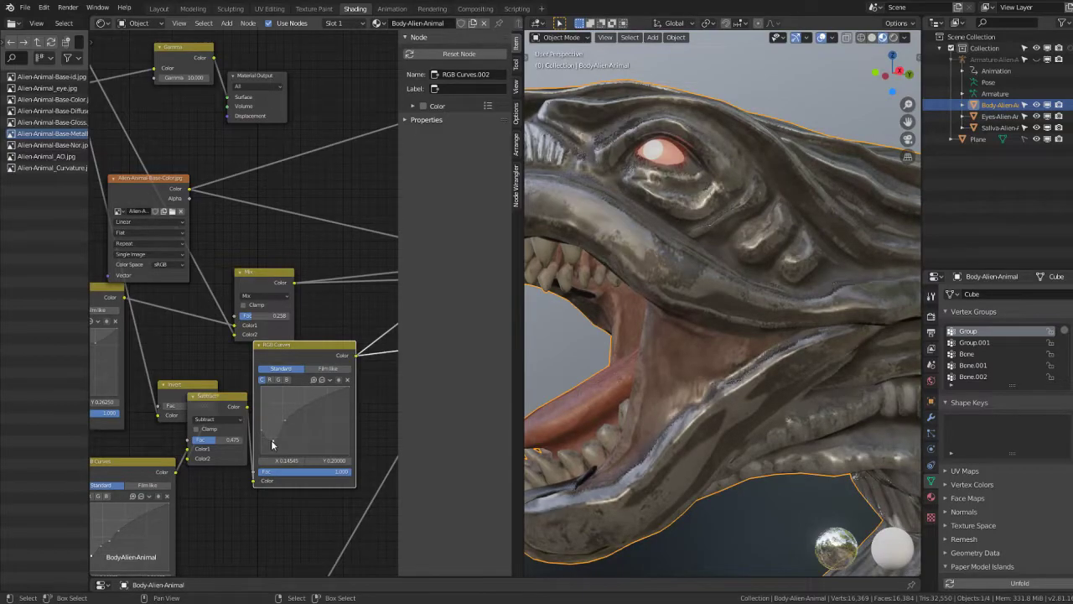
{"action": "scroll", "coordinate": [722, 319], "scroll_direction": "down", "scroll_amount": 4}
{"action": "scroll", "coordinate": [389, 367], "scroll_direction": "down", "scroll_amount": 2}
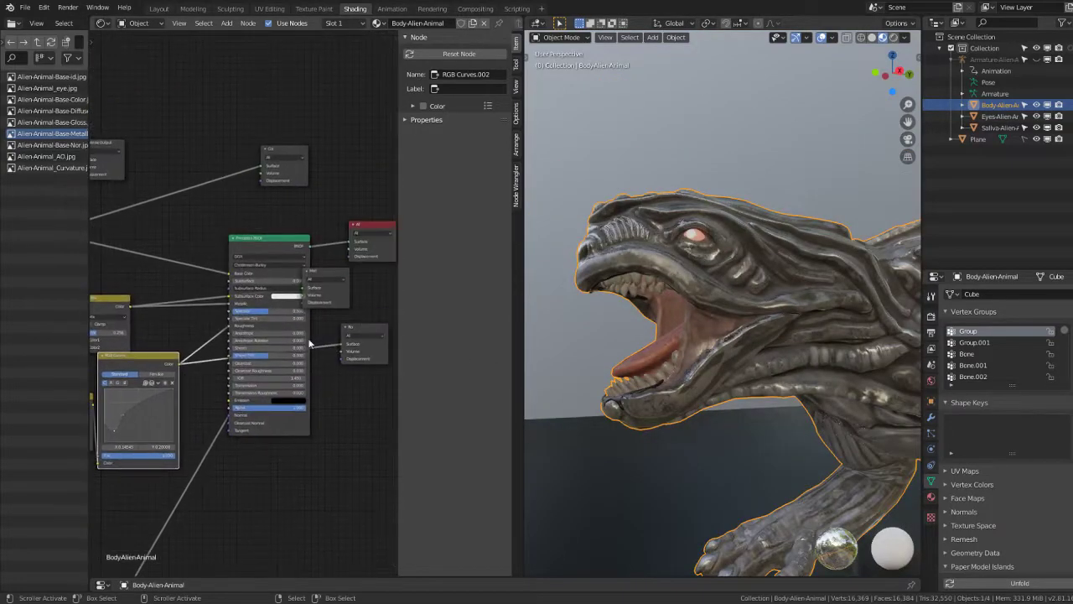
Step: Make the main Material Output active again so the creature shows its full textured material
{"action": "left_click", "coordinate": [362, 329]}
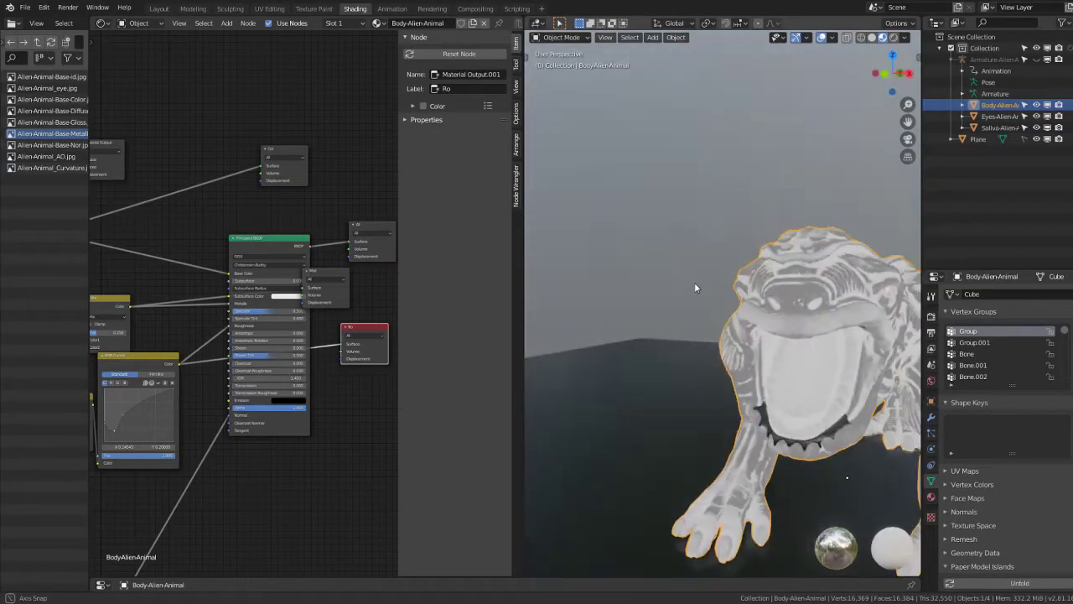
{"action": "left_click", "coordinate": [369, 235]}
{"action": "mouse_move", "coordinate": [721, 301]}
{"action": "middle_mouse_down"}
{"action": "mouse_move", "coordinate": [894, 230]}
{"action": "mouse_move", "coordinate": [769, 229]}
{"action": "middle_mouse_up"}
{"action": "scroll", "coordinate": [319, 278], "scroll_direction": "down", "scroll_amount": 3}
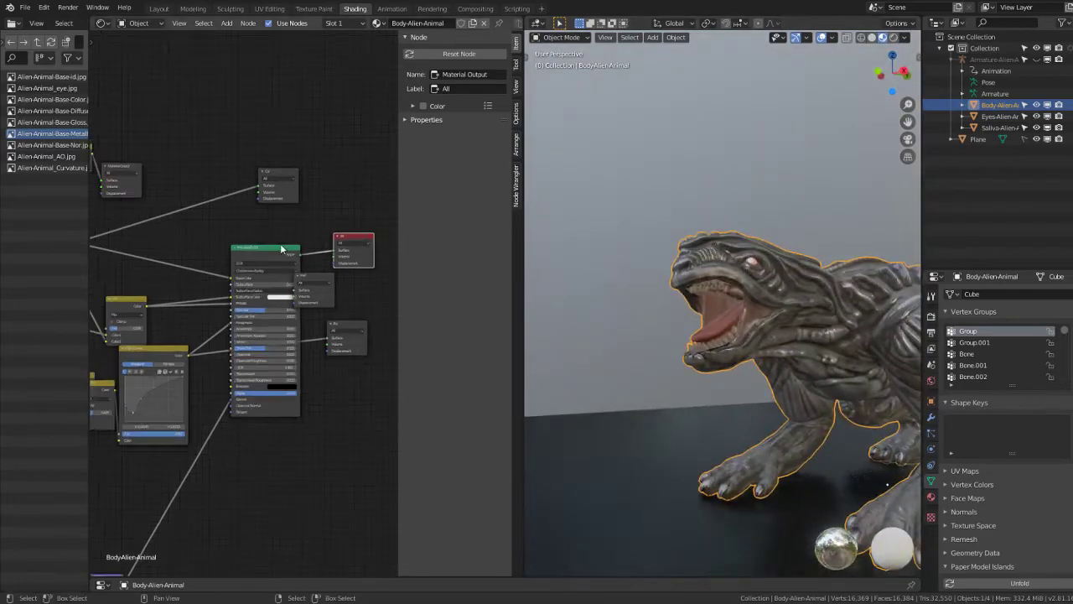
{"action": "scroll", "coordinate": [240, 286], "scroll_direction": "up", "scroll_amount": 2}
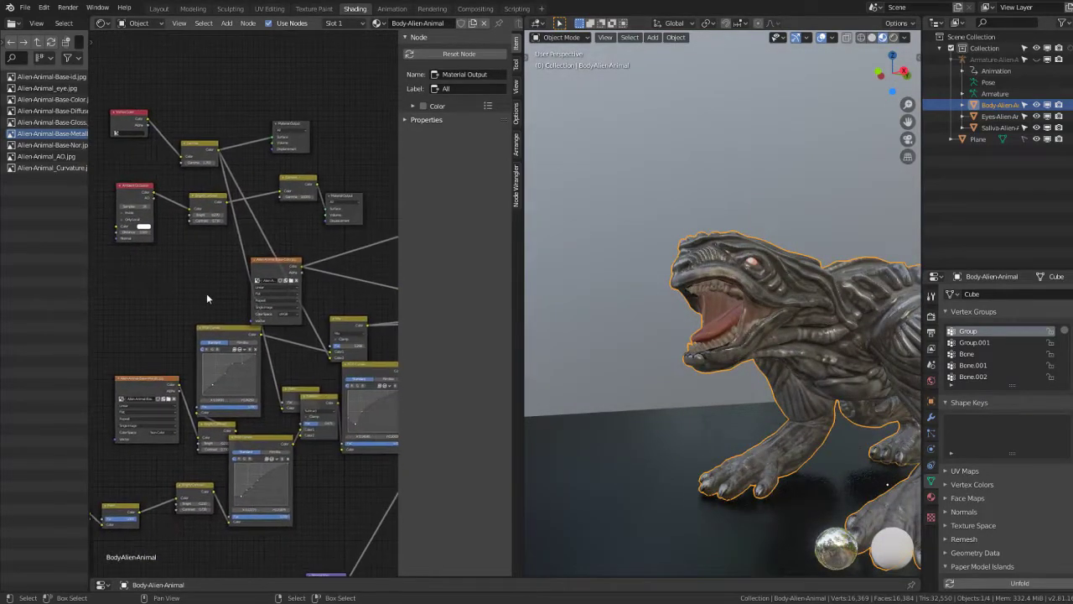
Step: Show the alien texture files as thumbnails and drag one in as a new Image Texture node
{"action": "mouse_move", "coordinate": [195, 287]}
{"action": "left_mouse_down"}
{"action": "mouse_move", "coordinate": [112, 280]}
{"action": "mouse_move", "coordinate": [172, 320]}
{"action": "left_mouse_up"}
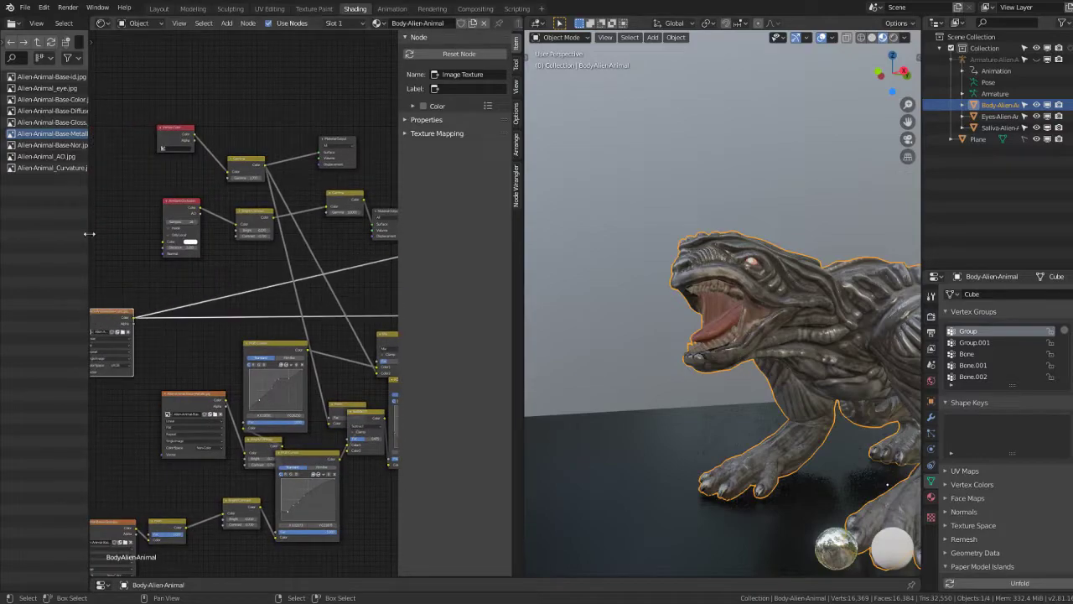
{"action": "left_click", "coordinate": [75, 58]}
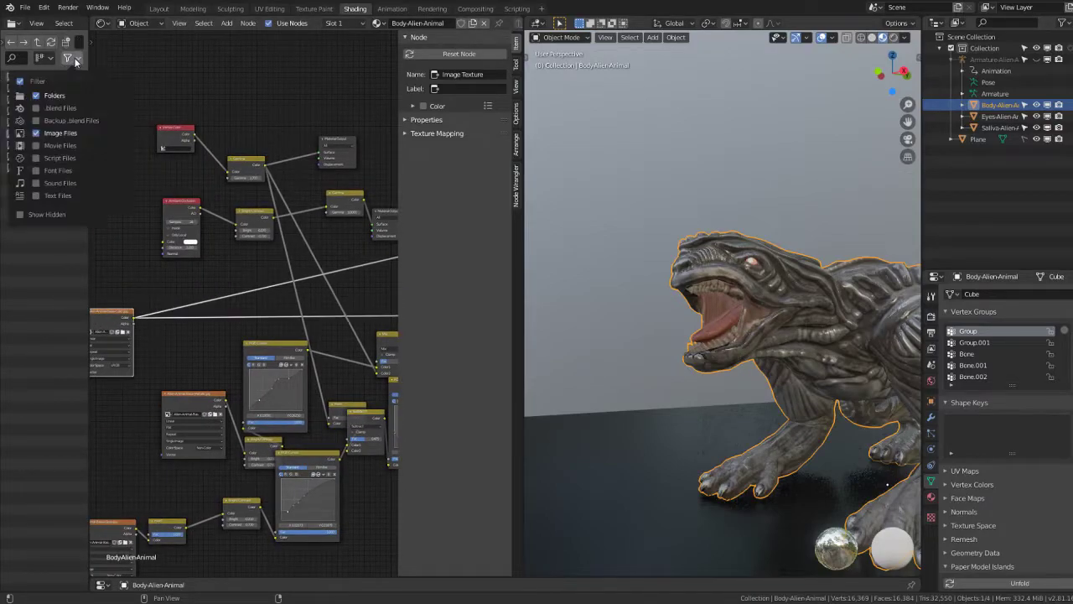
{"action": "left_click", "coordinate": [43, 58]}
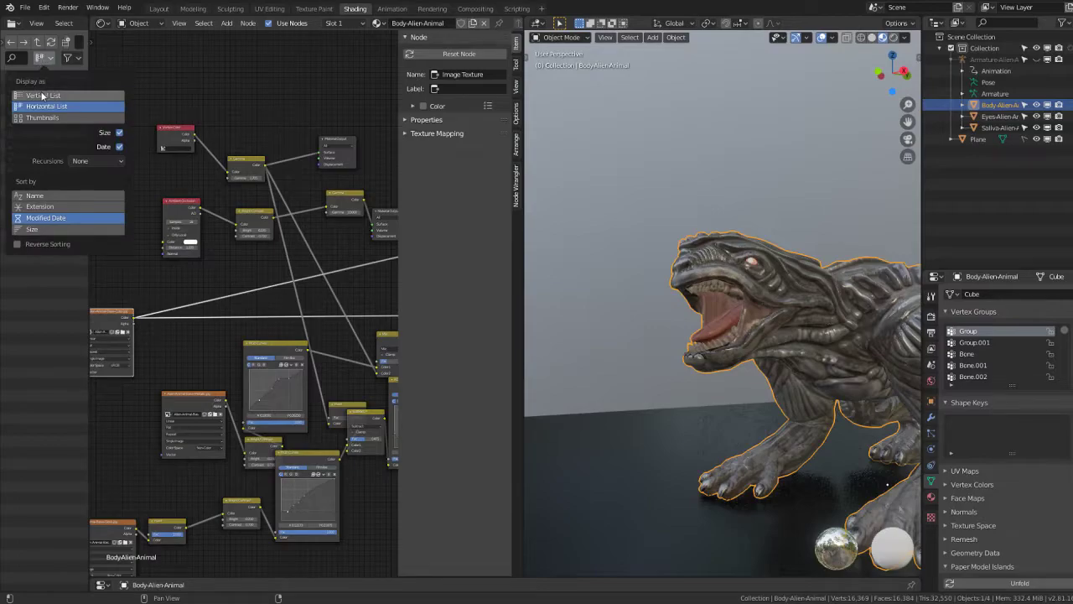
{"action": "left_click", "coordinate": [38, 118]}
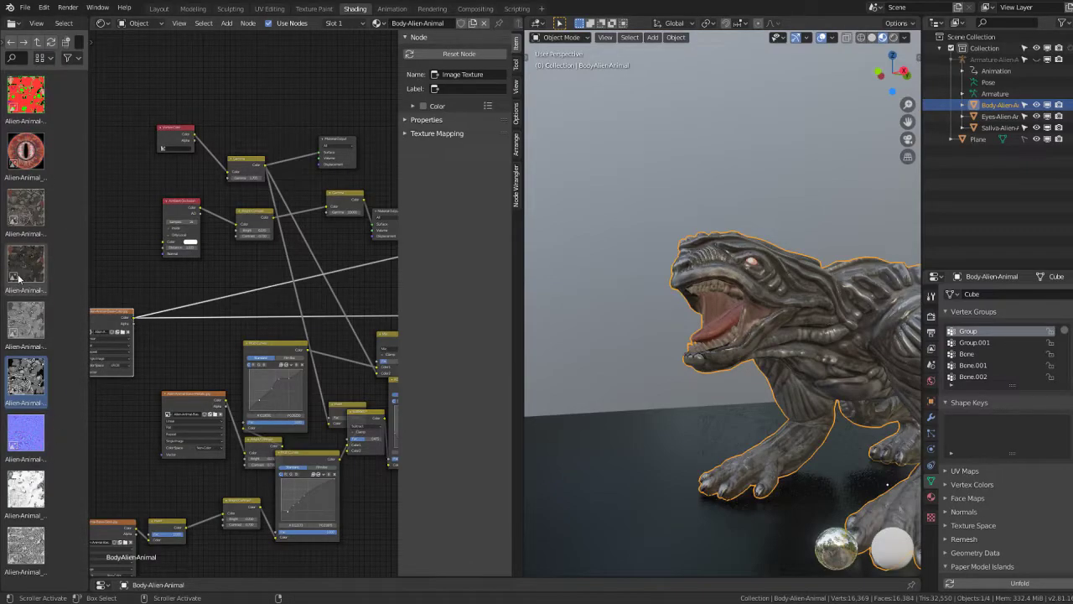
{"action": "left_click_drag", "start_coordinate": [21, 273], "coordinate": [126, 335]}
{"action": "middle_click_drag", "start_coordinate": [126, 335], "coordinate": [184, 308]}
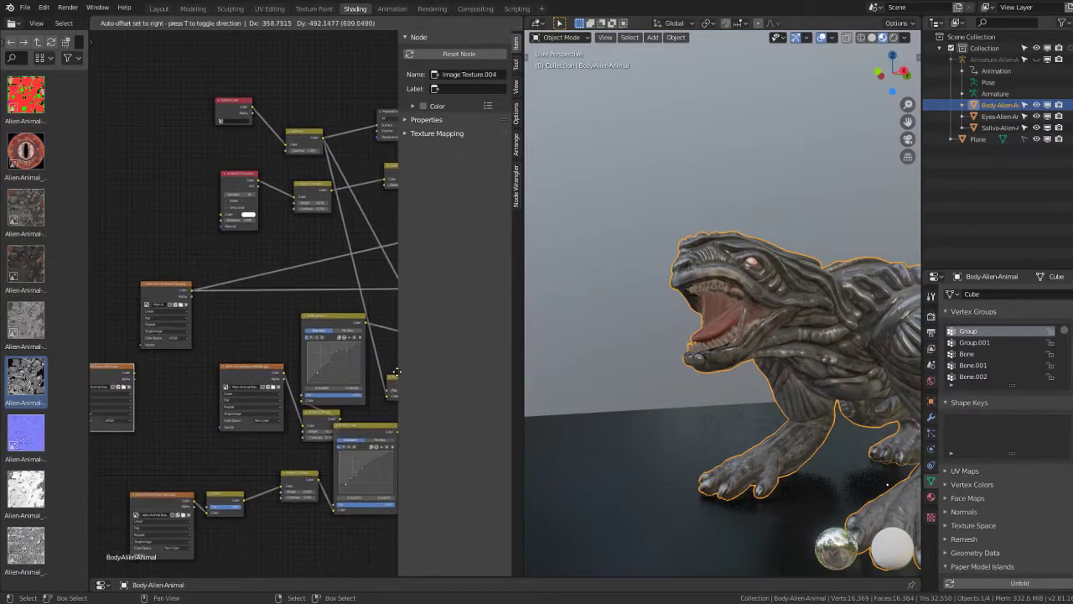
{"action": "left_click_drag", "start_coordinate": [184, 307], "coordinate": [104, 325]}
Step: Connect the new Image Texture.004 Color output toward the Principled BSDF
{"action": "left_click_drag", "start_coordinate": [174, 289], "coordinate": [123, 217]}
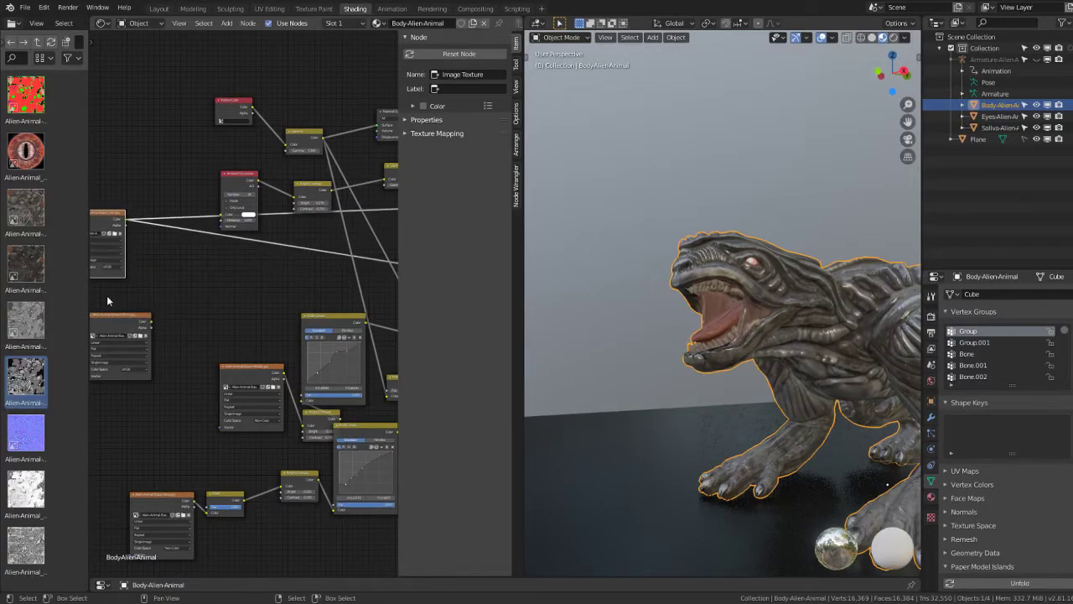
{"action": "left_click_drag", "start_coordinate": [109, 309], "coordinate": [146, 311]}
{"action": "scroll", "coordinate": [240, 285], "scroll_direction": "down", "scroll_amount": 1}
{"action": "scroll", "coordinate": [149, 288], "scroll_direction": "down", "scroll_amount": 1}
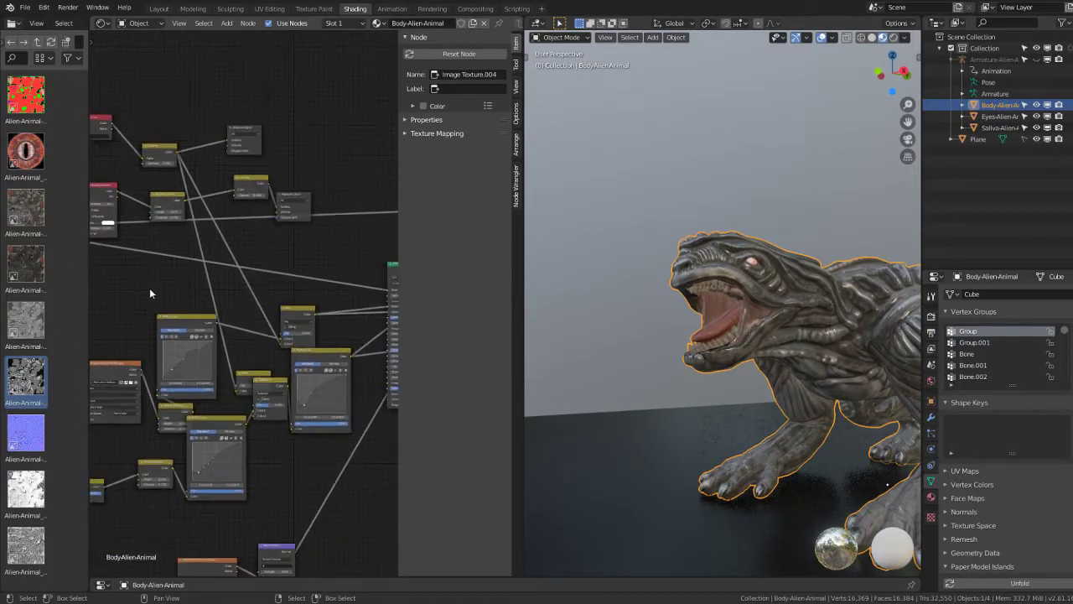
{"action": "scroll", "coordinate": [155, 289], "scroll_direction": "down", "scroll_amount": 1}
{"action": "left_click_drag", "start_coordinate": [119, 302], "coordinate": [119, 302]}
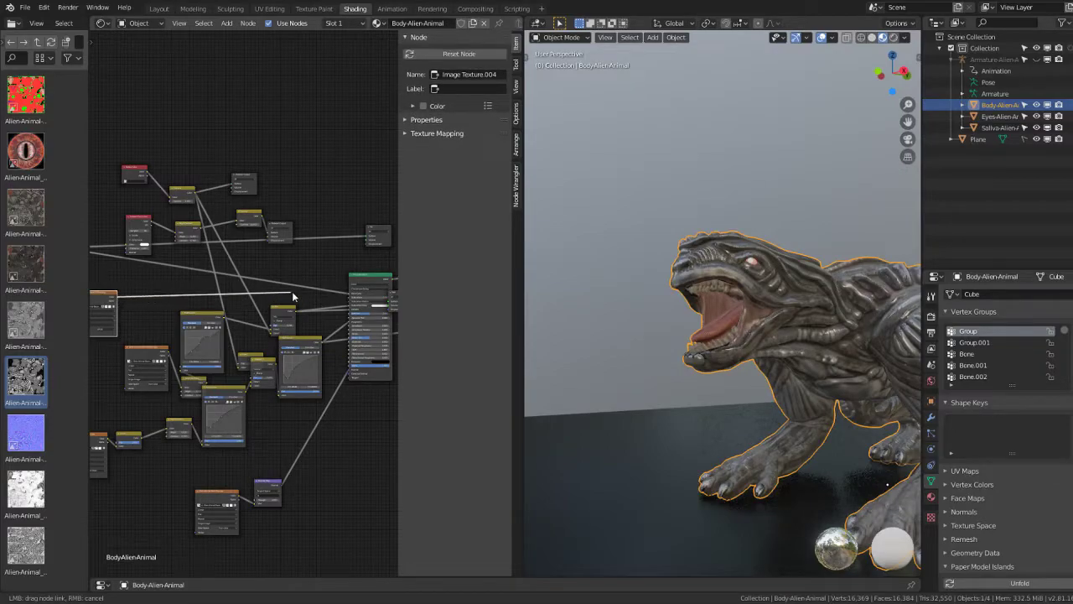
{"action": "left_click_drag", "start_coordinate": [292, 296], "coordinate": [356, 302]}
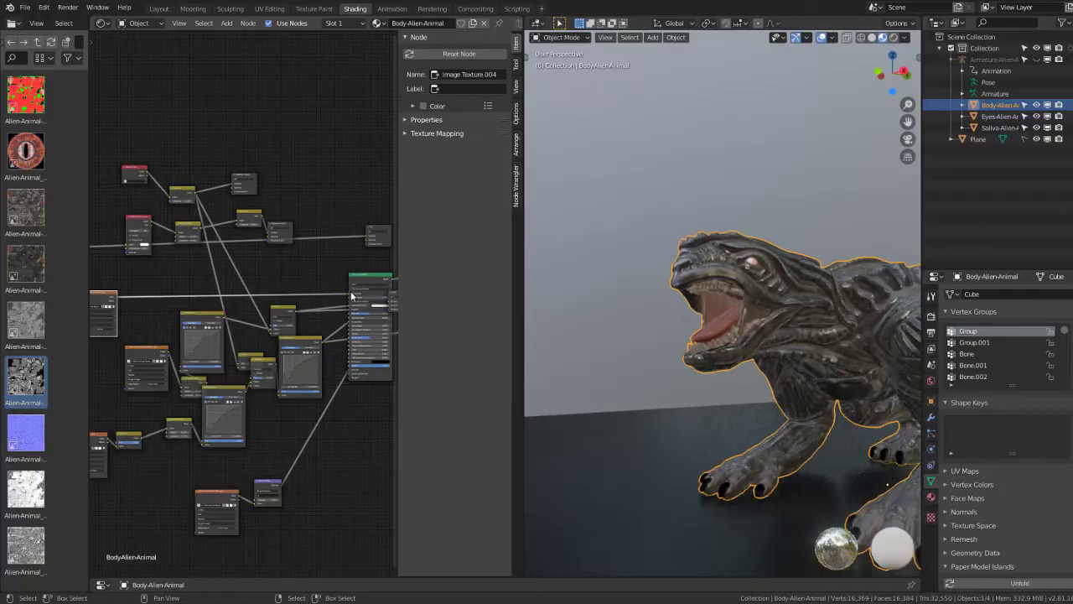
Step: Move the Principled BSDF node upward to make room for the new link
{"action": "scroll", "coordinate": [798, 285], "scroll_direction": "up", "scroll_amount": 5}
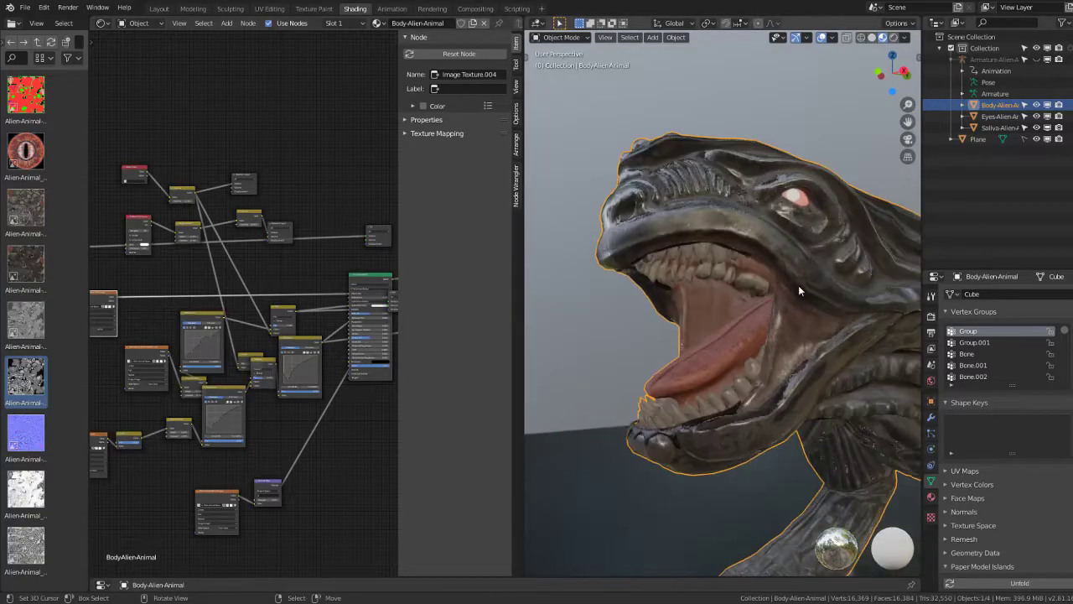
{"action": "scroll", "coordinate": [769, 294], "scroll_direction": "up", "scroll_amount": 2}
{"action": "scroll", "coordinate": [269, 302], "scroll_direction": "up", "scroll_amount": 2}
{"action": "scroll", "coordinate": [265, 303], "scroll_direction": "up", "scroll_amount": 2}
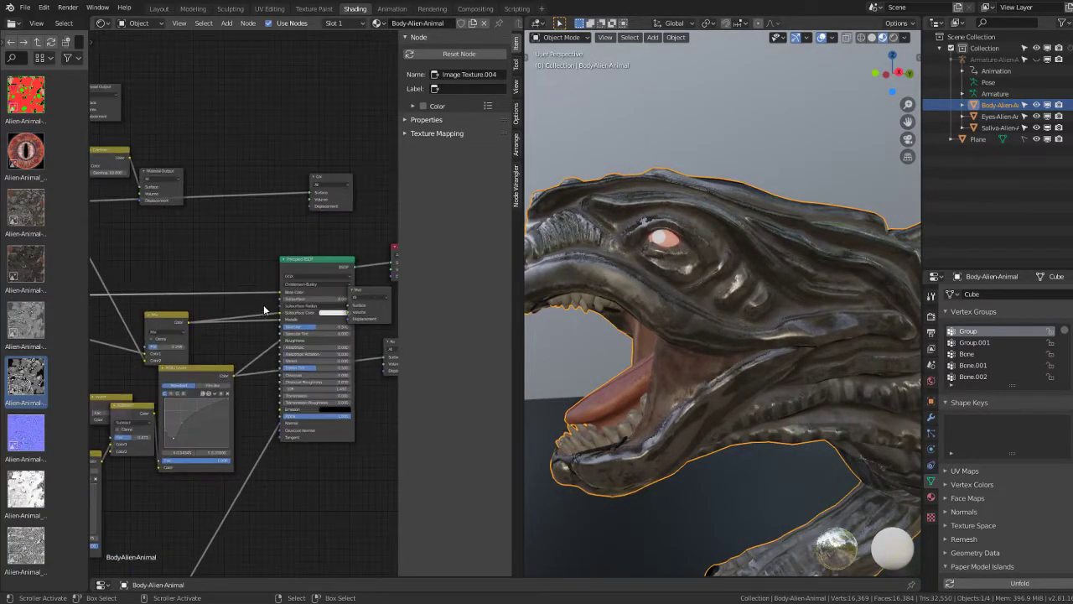
{"action": "scroll", "coordinate": [268, 293], "scroll_direction": "up", "scroll_amount": 2}
{"action": "scroll", "coordinate": [274, 284], "scroll_direction": "up", "scroll_amount": 1}
{"action": "scroll", "coordinate": [243, 277], "scroll_direction": "up", "scroll_amount": 1}
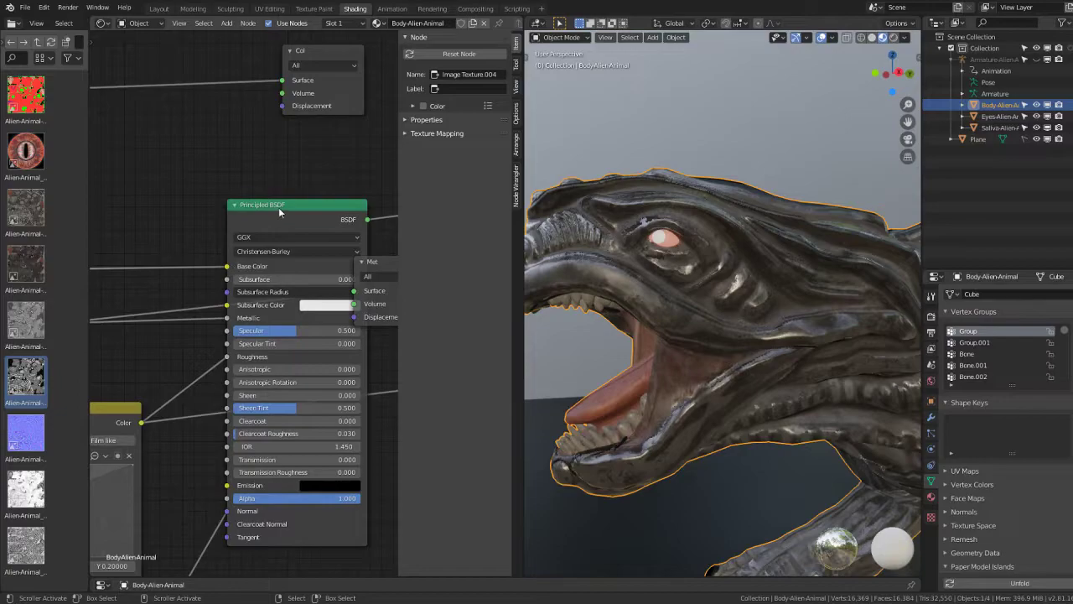
{"action": "left_click_drag", "start_coordinate": [278, 207], "coordinate": [285, 174]}
Step: Connect the texture node to the Principled BSDF's Subsurface Color, with Subsurface at 0.273
{"action": "left_click_drag", "start_coordinate": [232, 233], "coordinate": [213, 276]}
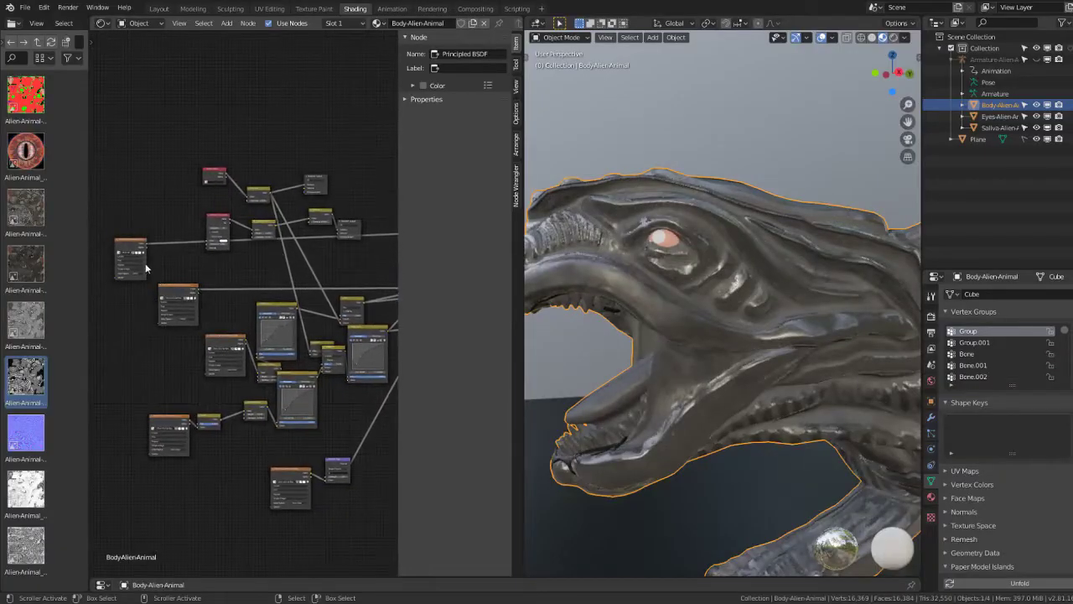
{"action": "left_click_drag", "start_coordinate": [109, 253], "coordinate": [370, 273]}
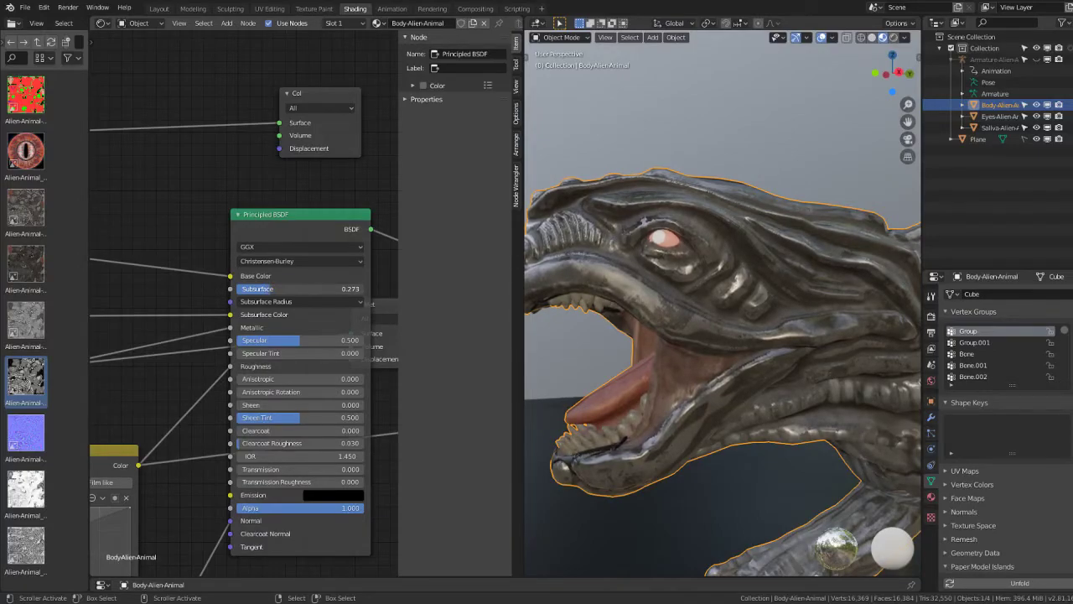
{"action": "scroll", "coordinate": [785, 317], "scroll_direction": "down", "scroll_amount": 3}
{"action": "scroll", "coordinate": [785, 317], "scroll_direction": "down", "scroll_amount": 3}
{"action": "mouse_move", "coordinate": [785, 317]}
{"action": "middle_mouse_down"}
{"action": "mouse_move", "coordinate": [872, 304]}
{"action": "mouse_move", "coordinate": [548, 309]}
{"action": "middle_mouse_up"}
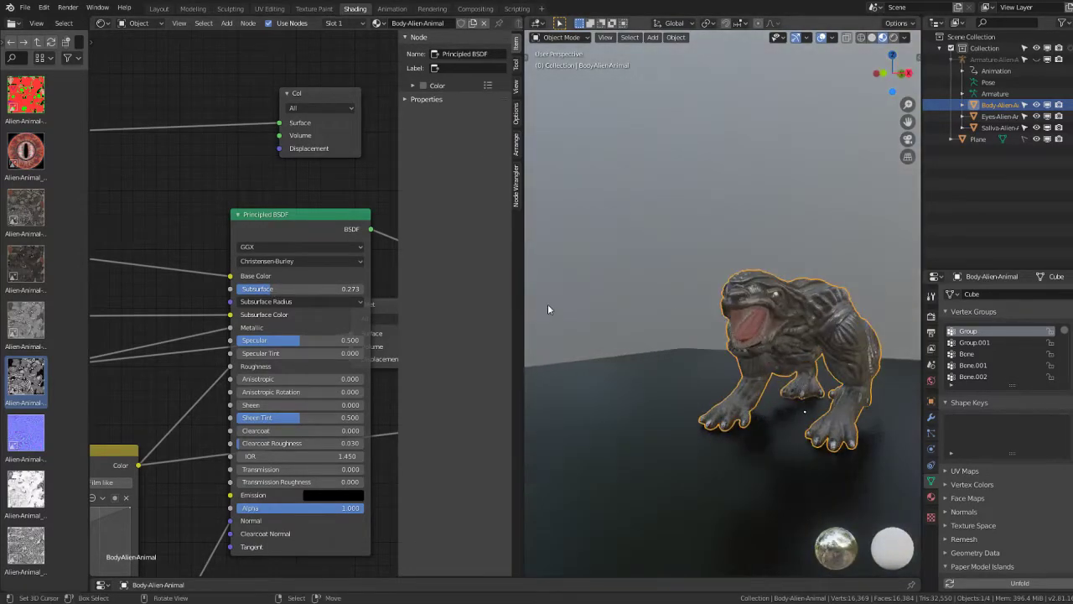
{"action": "scroll", "coordinate": [327, 277], "scroll_direction": "down", "scroll_amount": 3}
{"action": "mouse_move", "coordinate": [327, 276]}
{"action": "middle_mouse_down"}
{"action": "mouse_move", "coordinate": [328, 257]}
{"action": "mouse_move", "coordinate": [262, 262]}
{"action": "mouse_move", "coordinate": [326, 276]}
{"action": "mouse_move", "coordinate": [279, 291]}
{"action": "middle_mouse_up"}
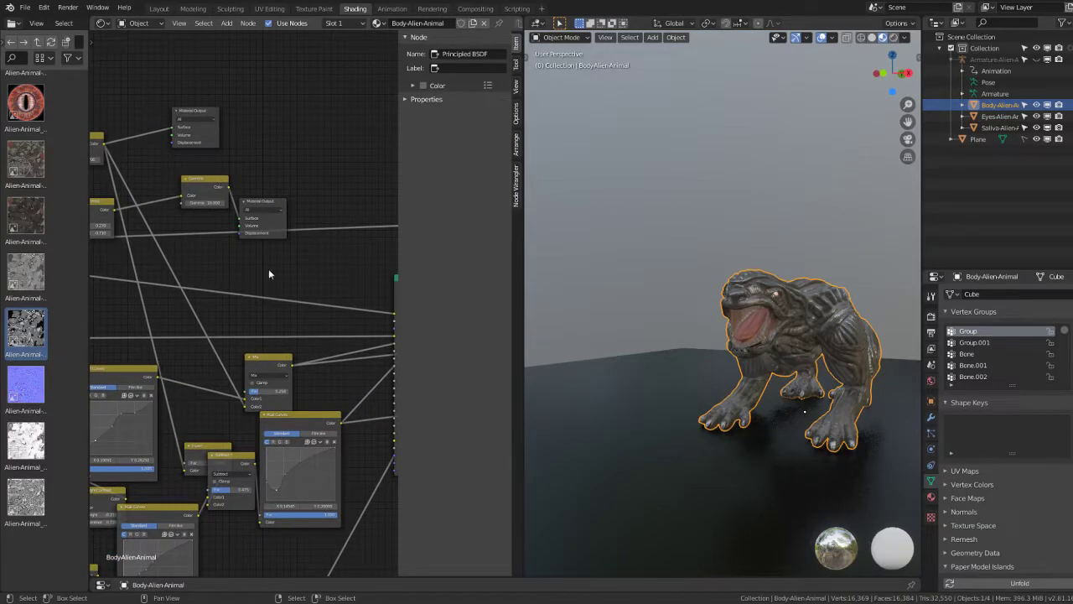
Step: Add a MixRGB node and connect the Gamma node's output into it
{"action": "key", "text": "shift+a"}
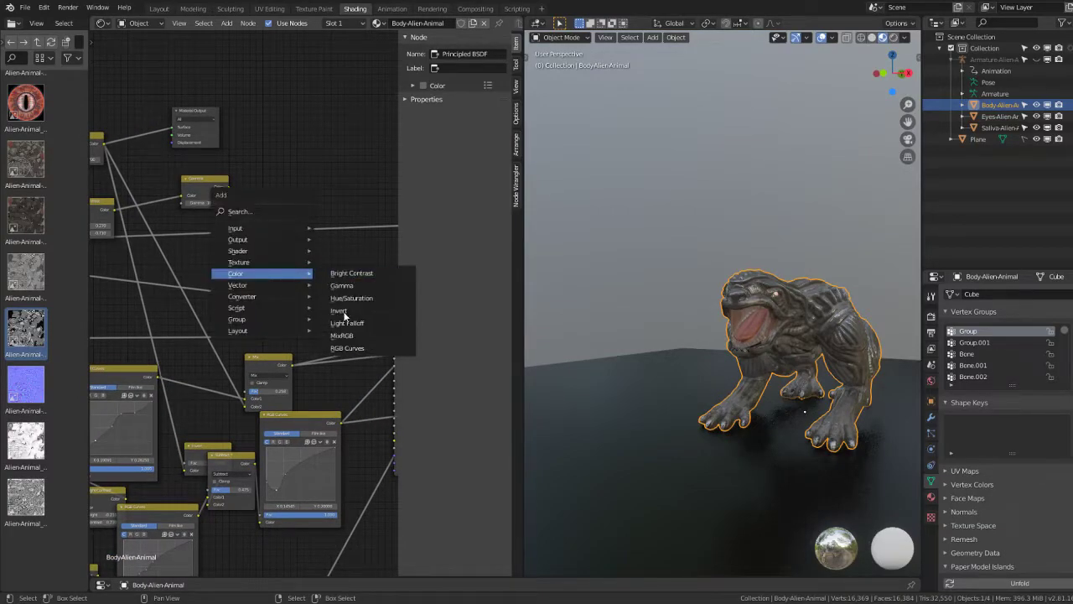
{"action": "left_click", "coordinate": [349, 336]}
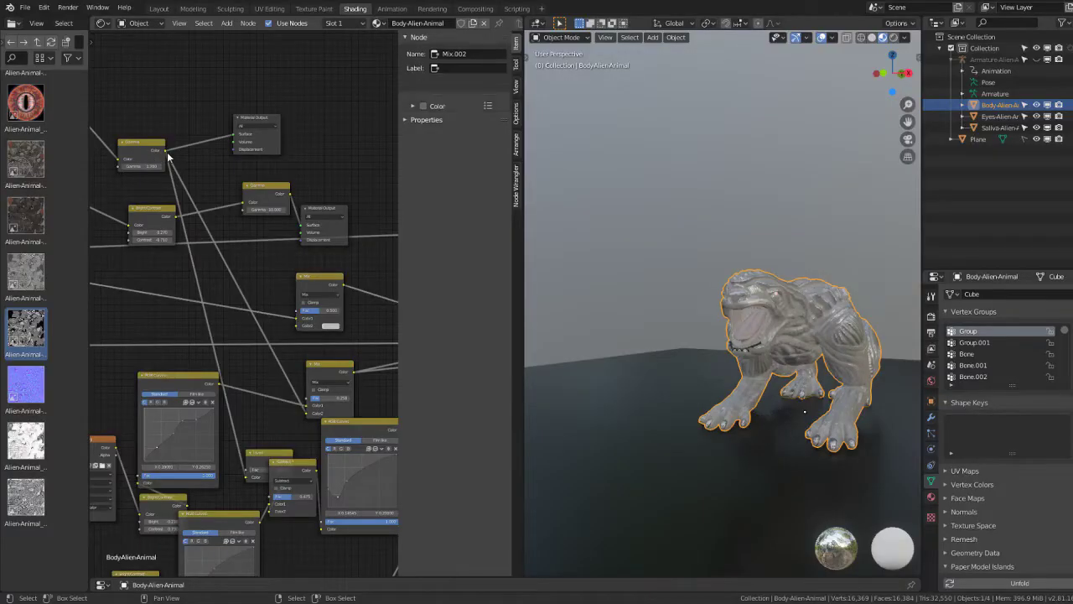
{"action": "mouse_move", "coordinate": [166, 151]}
{"action": "left_mouse_down"}
{"action": "mouse_move", "coordinate": [284, 321]}
{"action": "mouse_move", "coordinate": [298, 326]}
{"action": "left_mouse_up"}
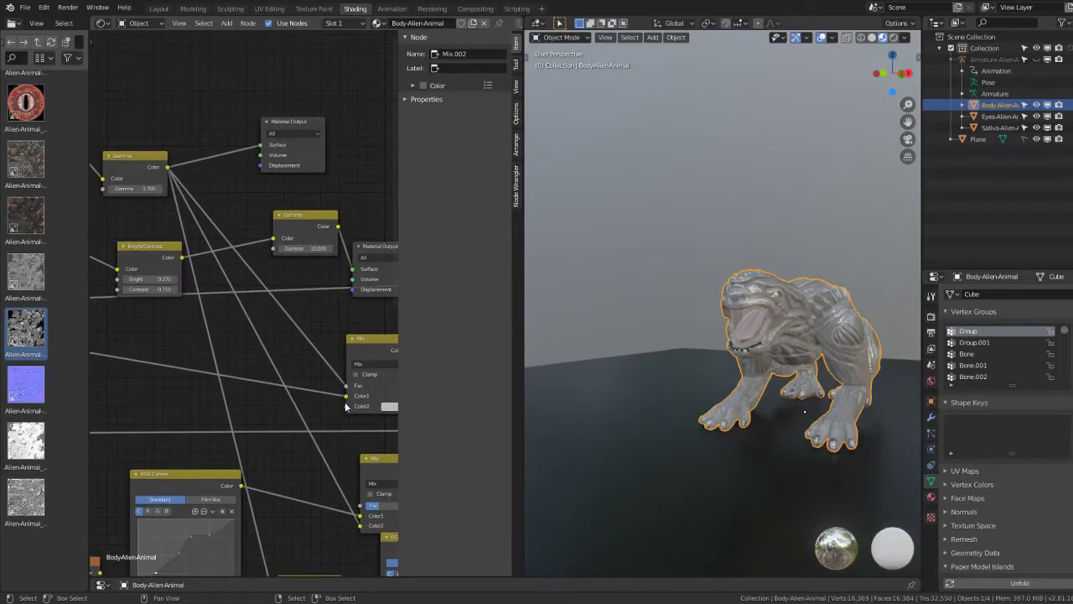
{"action": "scroll", "coordinate": [346, 407], "scroll_direction": "down", "scroll_amount": 1}
{"action": "scroll", "coordinate": [348, 382], "scroll_direction": "down", "scroll_amount": 2}
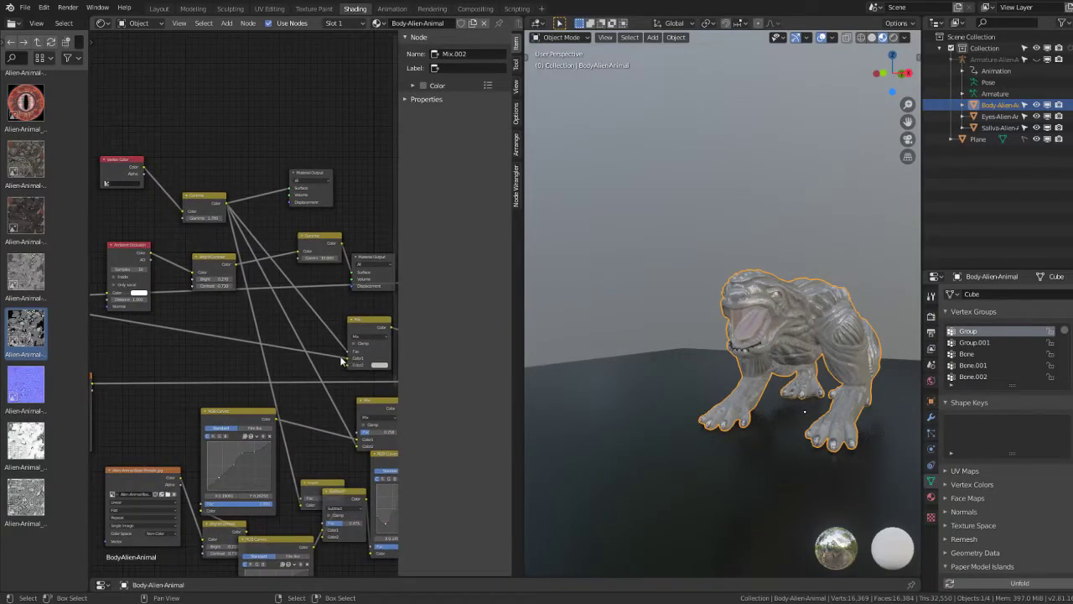
Step: Disconnect the Mix factor input, add a new Gamma node fed by Vertex Color, and link Ambient Occlusion
{"action": "left_click_drag", "start_coordinate": [348, 356], "coordinate": [330, 341]}
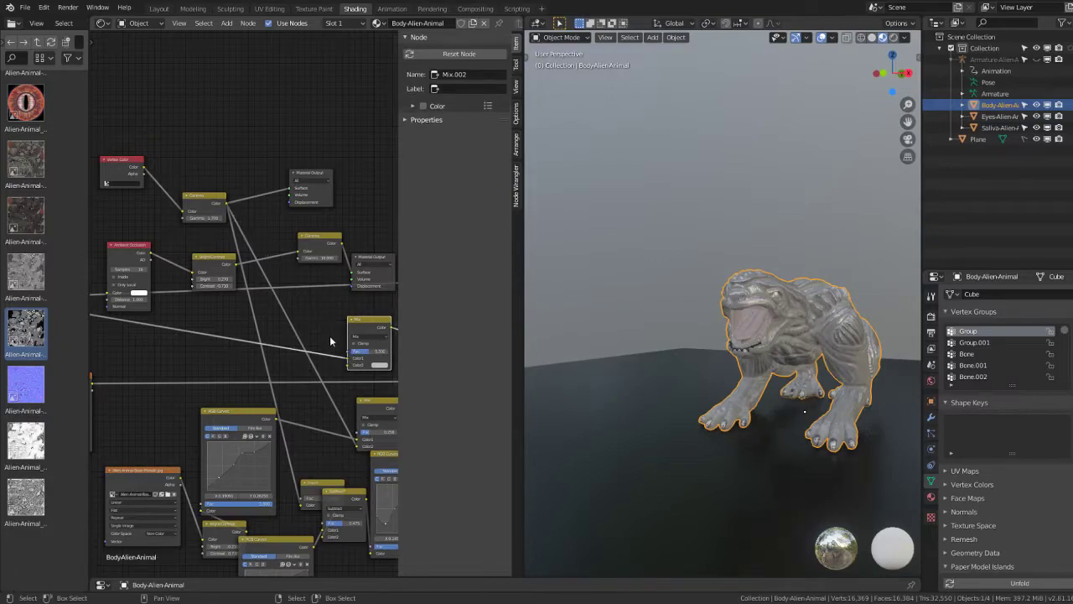
{"action": "key", "text": "shift+a"}
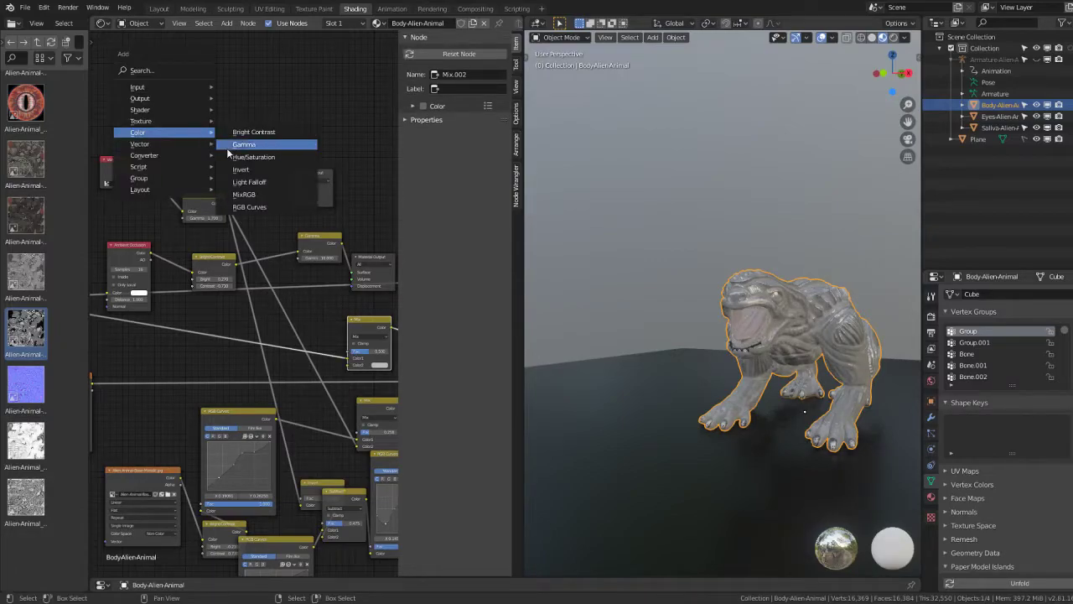
{"action": "left_click", "coordinate": [244, 144]}
{"action": "left_click_drag", "start_coordinate": [138, 170], "coordinate": [188, 177]}
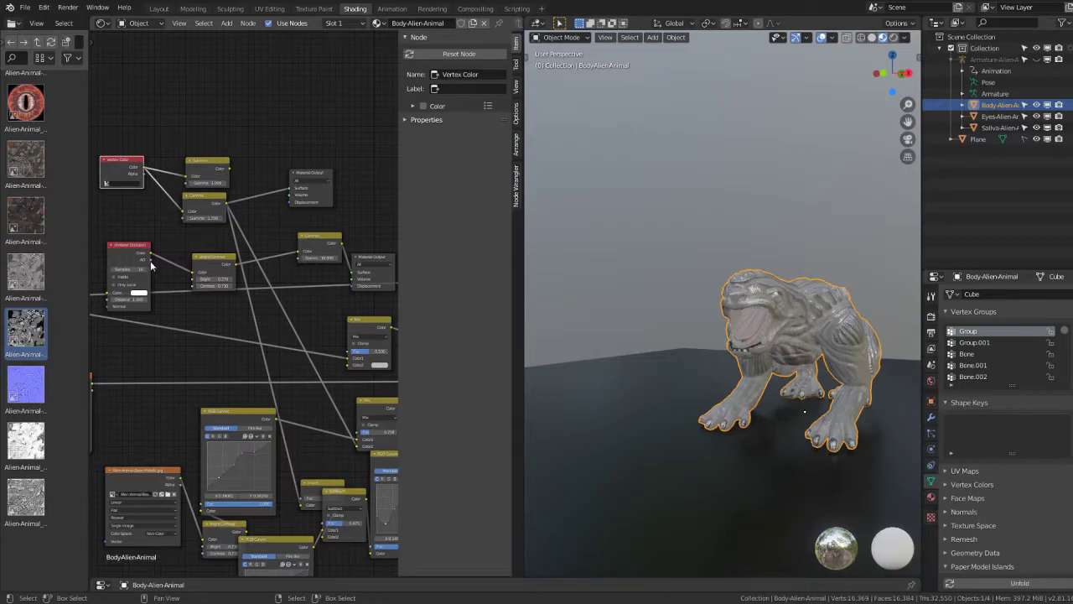
{"action": "mouse_move", "coordinate": [151, 259]}
{"action": "left_mouse_down"}
{"action": "mouse_move", "coordinate": [187, 179]}
{"action": "mouse_move", "coordinate": [348, 358]}
{"action": "left_mouse_up"}
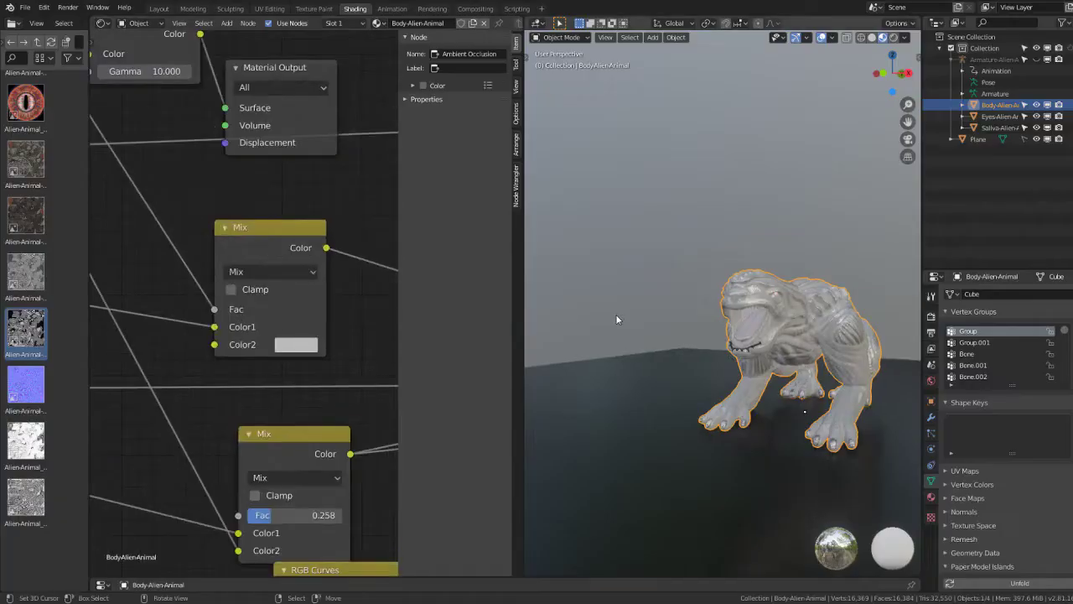
Step: Route the Mix node's result onward into the shader
{"action": "scroll", "coordinate": [615, 314], "scroll_direction": "up", "scroll_amount": 2}
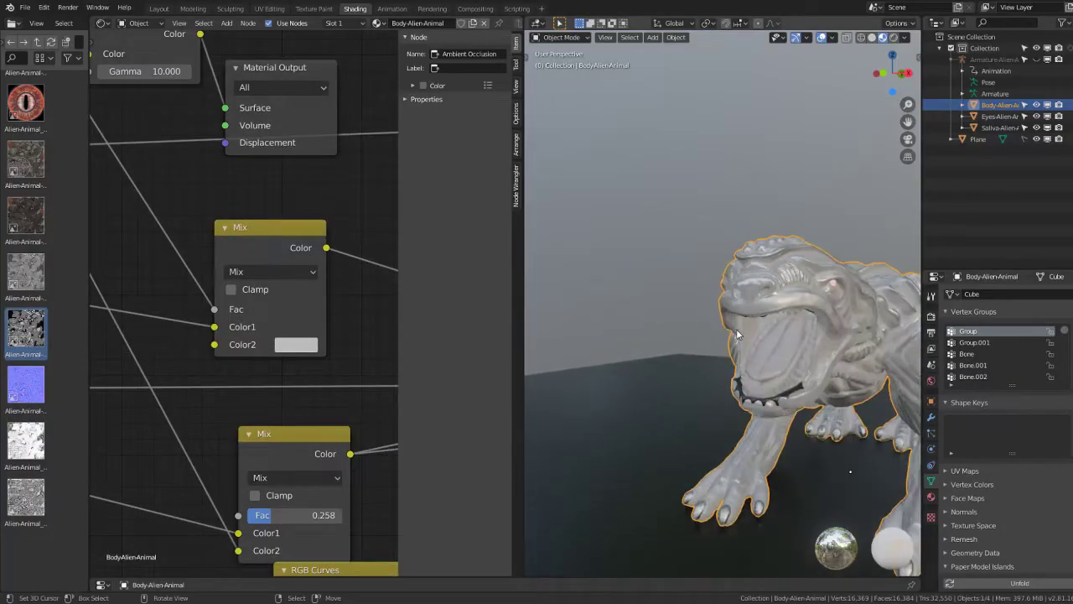
{"action": "scroll", "coordinate": [705, 322], "scroll_direction": "up", "scroll_amount": 2}
{"action": "scroll", "coordinate": [303, 238], "scroll_direction": "down", "scroll_amount": 2}
{"action": "scroll", "coordinate": [248, 256], "scroll_direction": "down", "scroll_amount": 2}
{"action": "scroll", "coordinate": [259, 270], "scroll_direction": "down", "scroll_amount": 2}
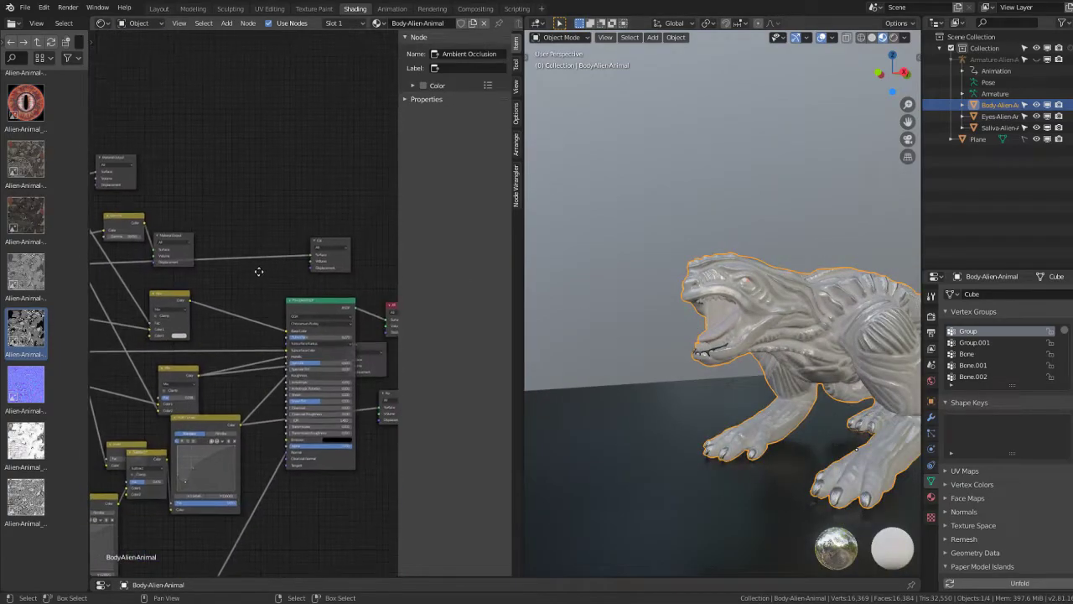
{"action": "scroll", "coordinate": [184, 310], "scroll_direction": "down", "scroll_amount": 1}
{"action": "left_click_drag", "start_coordinate": [185, 304], "coordinate": [207, 300]}
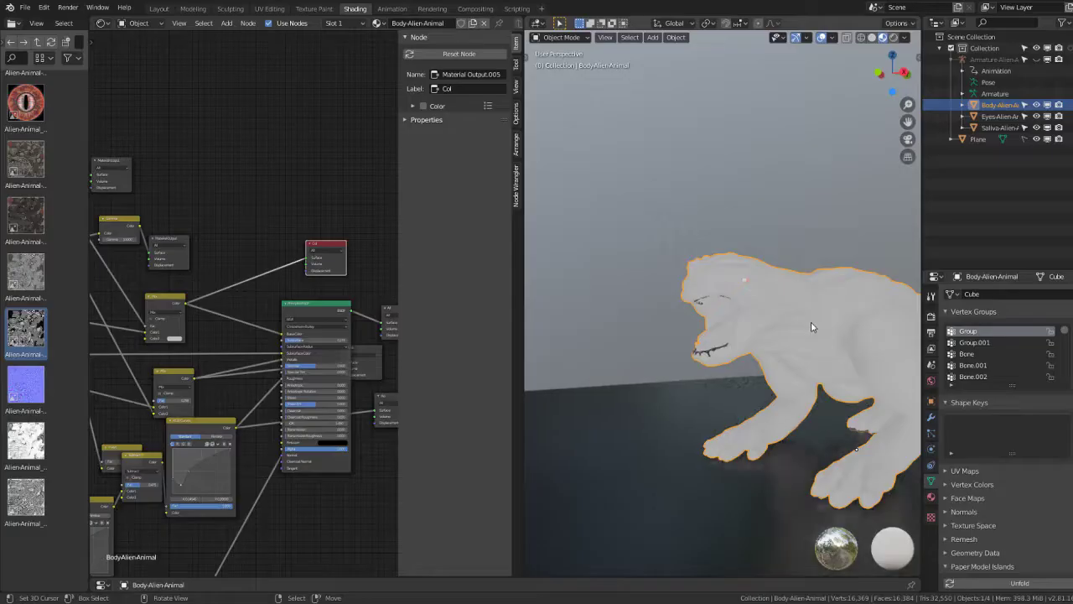
{"action": "scroll", "coordinate": [145, 327], "scroll_direction": "up", "scroll_amount": 2}
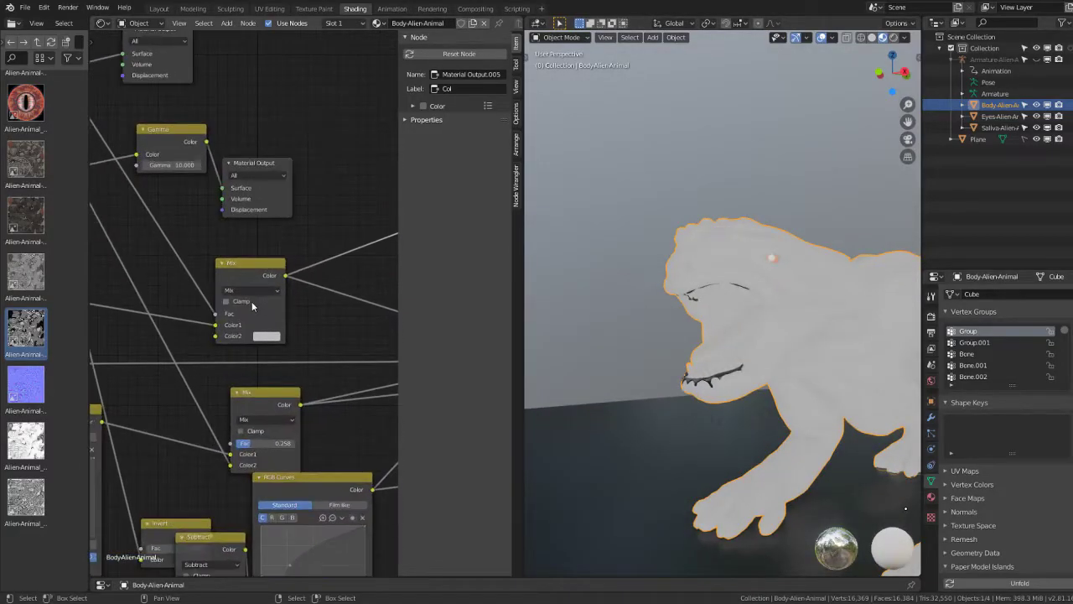
{"action": "scroll", "coordinate": [144, 327], "scroll_direction": "up", "scroll_amount": 2}
Step: Set the Mix node's Color2 to pure black and its blend mode to Multiply
{"action": "left_click", "coordinate": [281, 349]}
{"action": "left_click_drag", "start_coordinate": [374, 174], "coordinate": [374, 252]}
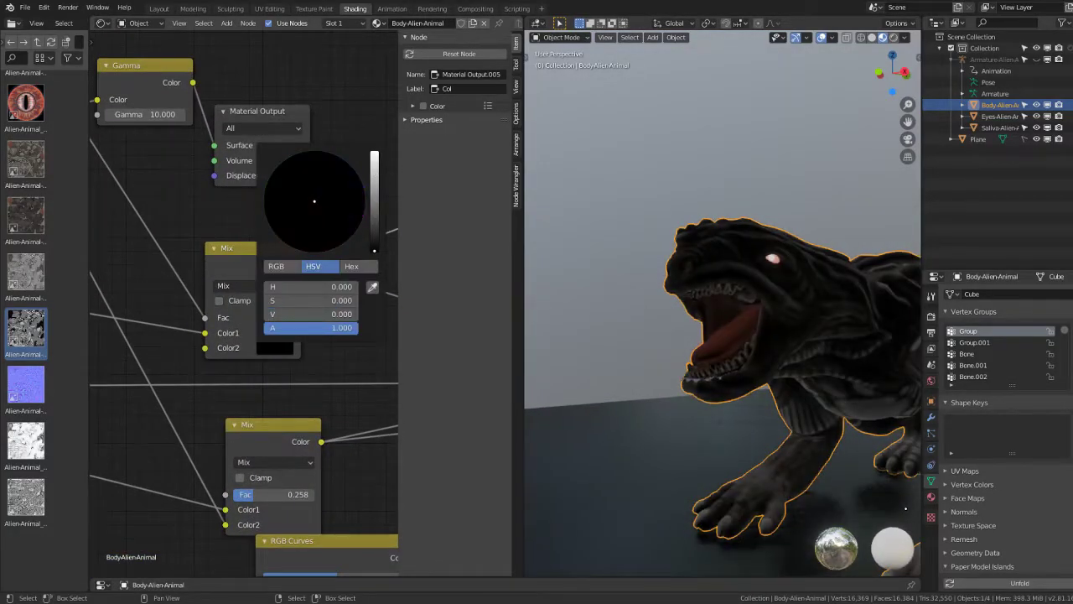
{"action": "middle_click_drag", "start_coordinate": [707, 297], "coordinate": [766, 282]}
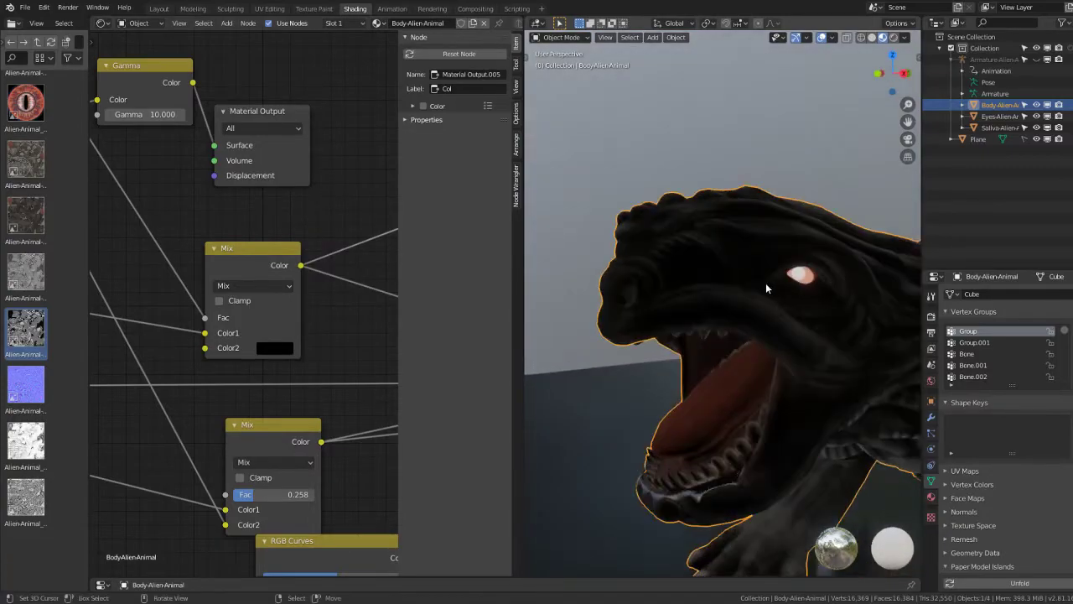
{"action": "left_click", "coordinate": [252, 285]}
{"action": "left_click", "coordinate": [241, 339]}
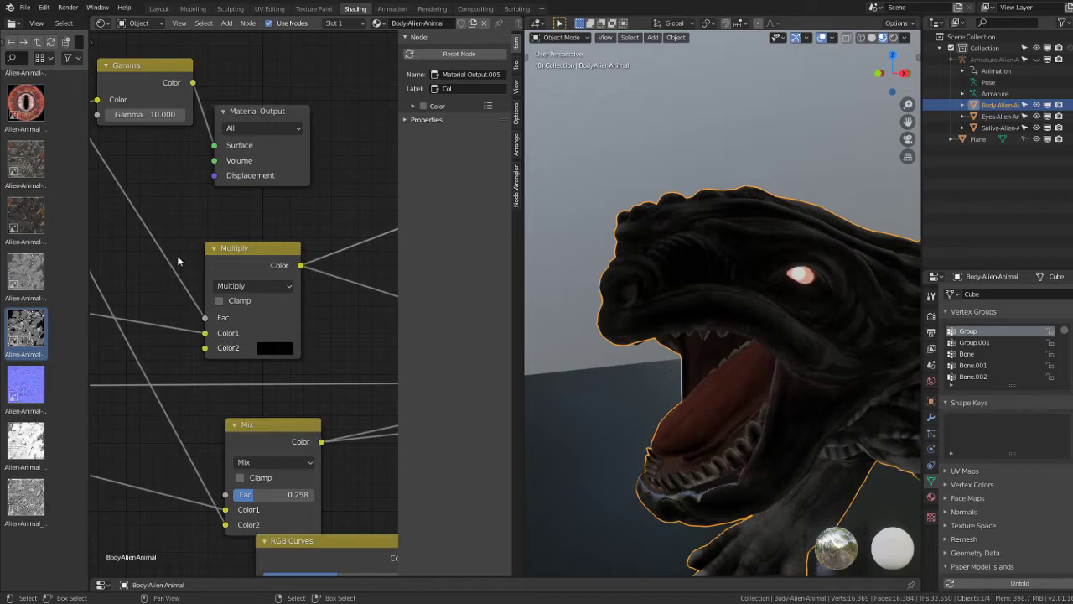
{"action": "scroll", "coordinate": [178, 260], "scroll_direction": "down", "scroll_amount": 2}
{"action": "scroll", "coordinate": [177, 268], "scroll_direction": "down", "scroll_amount": 1}
{"action": "scroll", "coordinate": [180, 285], "scroll_direction": "down", "scroll_amount": 1}
{"action": "scroll", "coordinate": [182, 298], "scroll_direction": "down", "scroll_amount": 1}
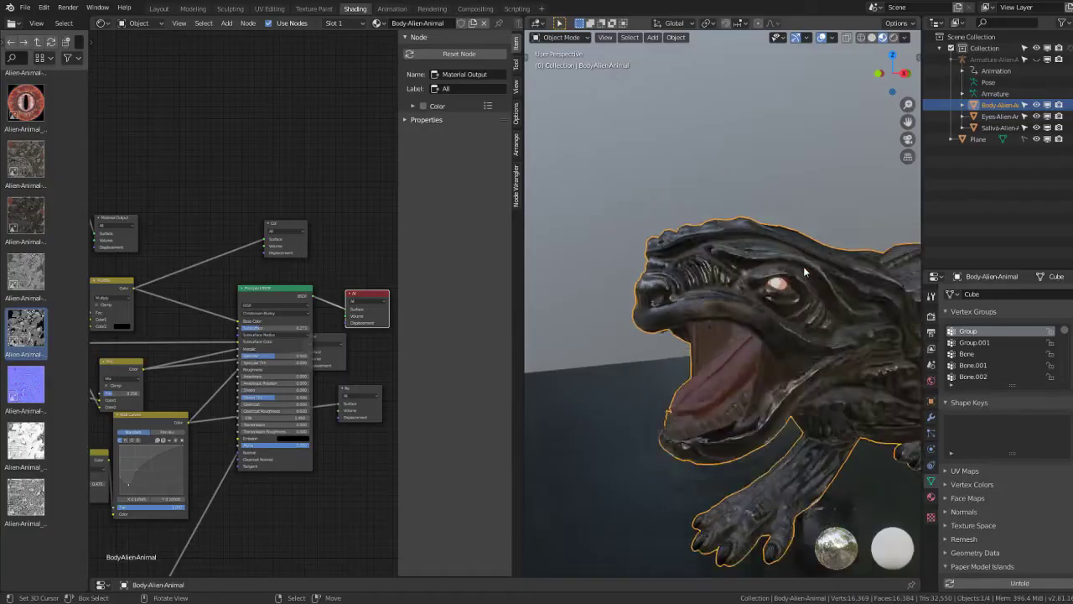
Step: Raise the new Gamma node's value and move the node below Ambient Occlusion
{"action": "scroll", "coordinate": [774, 282], "scroll_direction": "up", "scroll_amount": 4}
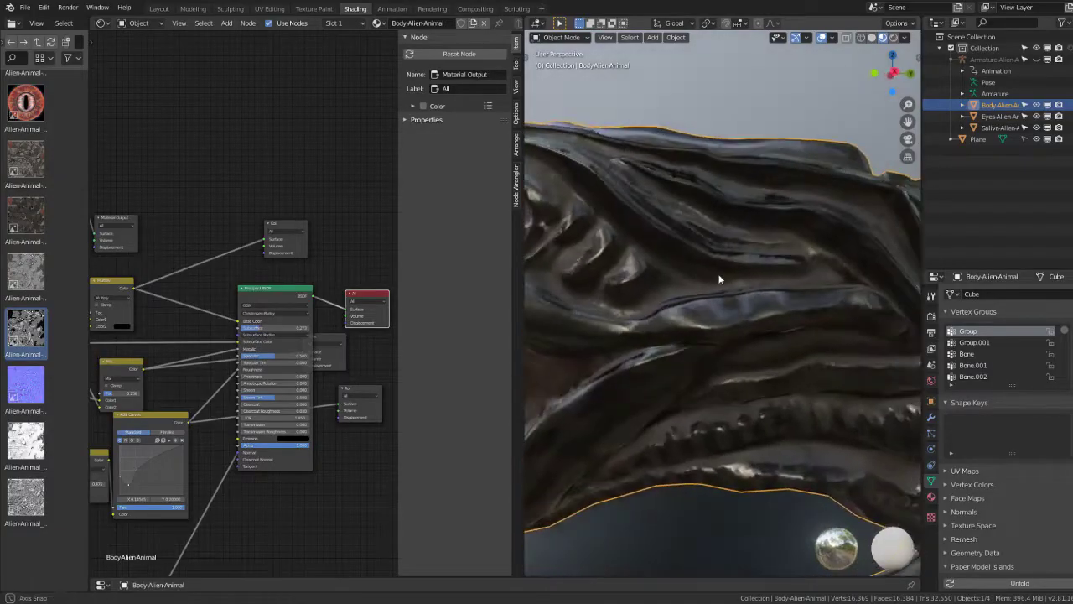
{"action": "scroll", "coordinate": [717, 285], "scroll_direction": "down", "scroll_amount": 2}
{"action": "mouse_move", "coordinate": [195, 303]}
{"action": "middle_mouse_down"}
{"action": "mouse_move", "coordinate": [295, 303]}
{"action": "mouse_move", "coordinate": [240, 283]}
{"action": "middle_mouse_up"}
{"action": "scroll", "coordinate": [114, 425], "scroll_direction": "up", "scroll_amount": 3}
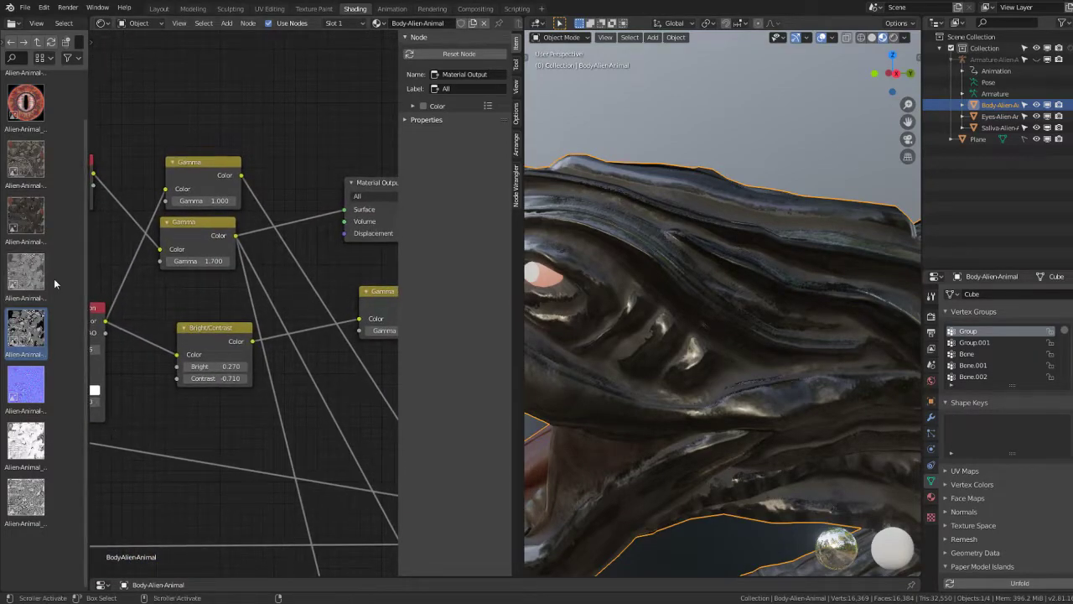
{"action": "mouse_move", "coordinate": [205, 202]}
{"action": "left_mouse_down"}
{"action": "mouse_move", "coordinate": [268, 202]}
{"action": "mouse_move", "coordinate": [246, 202]}
{"action": "left_mouse_up"}
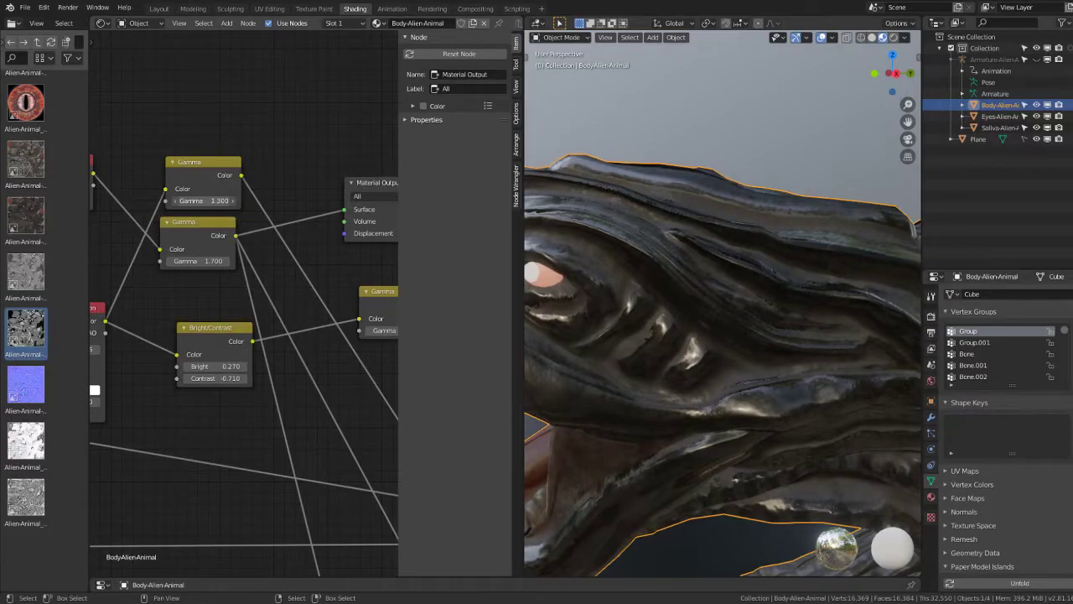
{"action": "scroll", "coordinate": [251, 218], "scroll_direction": "down", "scroll_amount": 2}
{"action": "left_click_drag", "start_coordinate": [210, 189], "coordinate": [155, 436]}
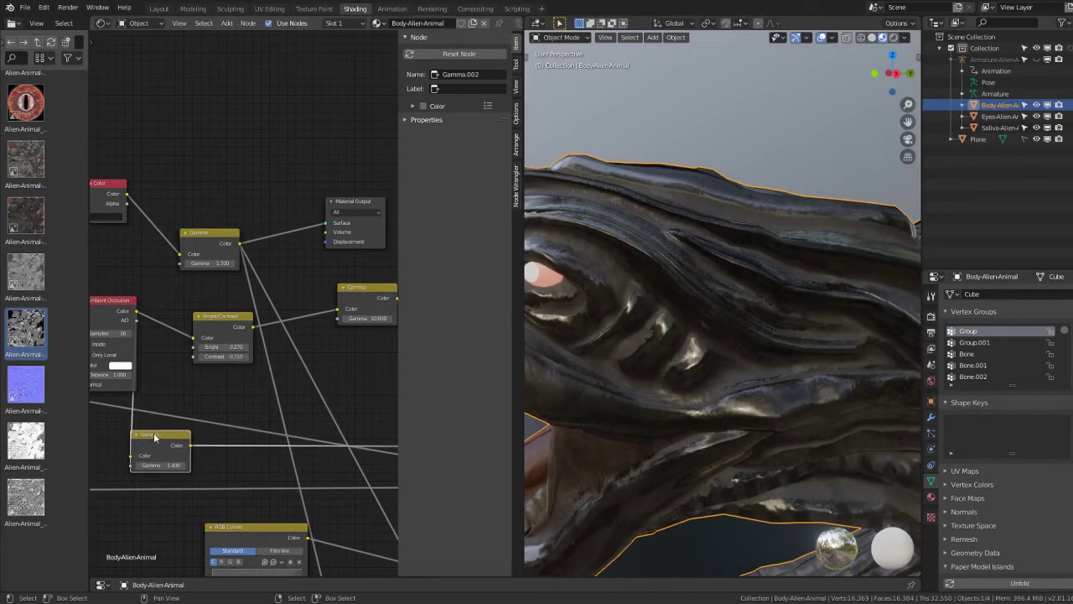
Step: Switch the Multiply node's blending back to Mix
{"action": "middle_click_drag", "start_coordinate": [212, 444], "coordinate": [337, 356]}
{"action": "scroll", "coordinate": [200, 377], "scroll_direction": "up", "scroll_amount": 2}
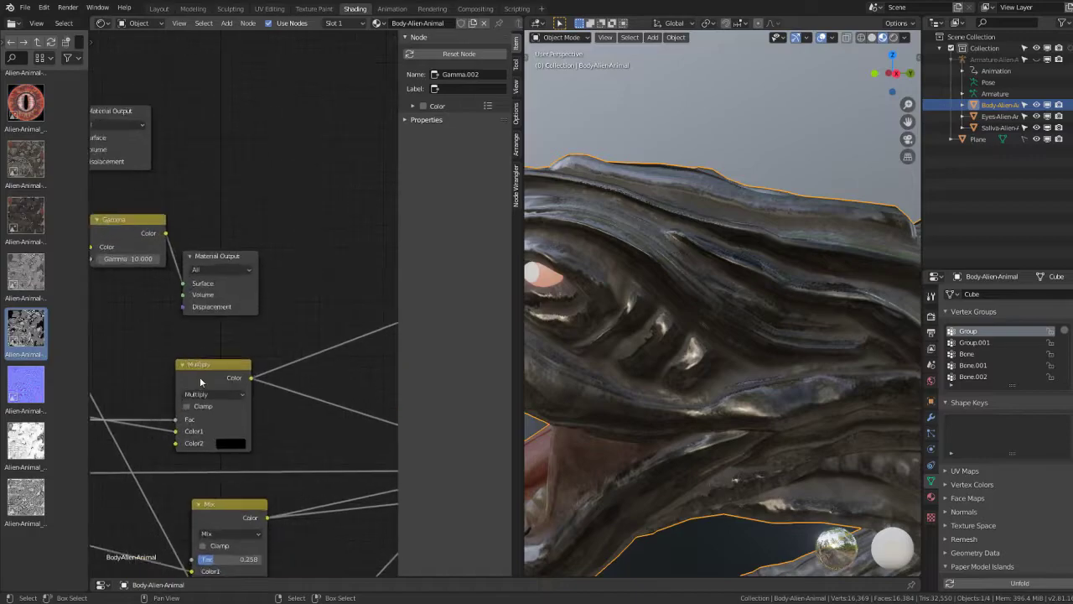
{"action": "scroll", "coordinate": [208, 419], "scroll_direction": "up", "scroll_amount": 1}
{"action": "scroll", "coordinate": [208, 419], "scroll_direction": "down", "scroll_amount": 2}
{"action": "left_click", "coordinate": [209, 381]}
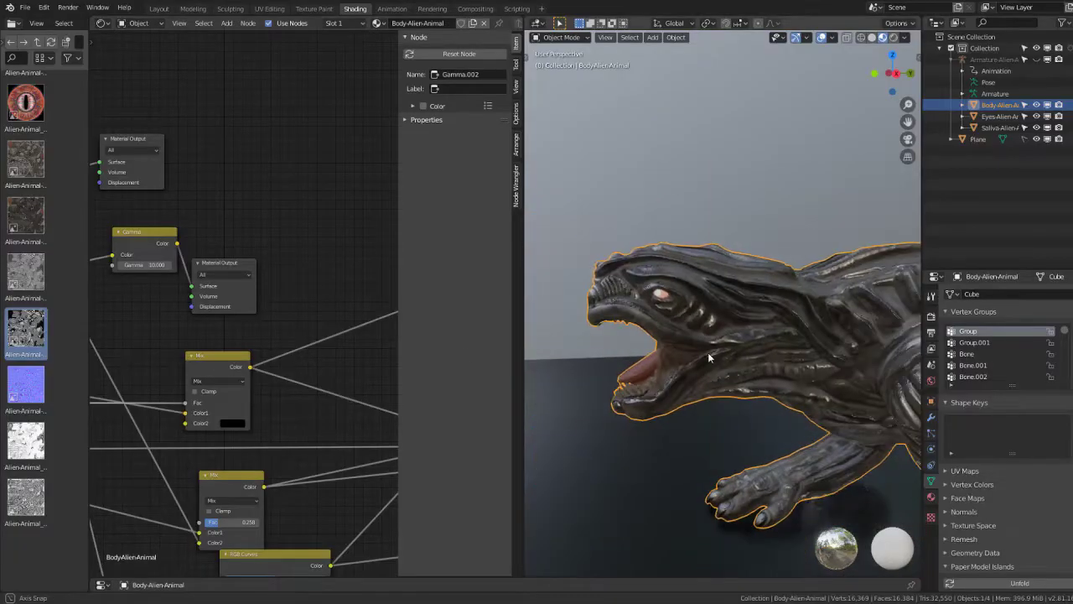
Step: Orbit to inspect the alien's head and open mouth, then bring the Mix node into view
{"action": "mouse_move", "coordinate": [707, 352]}
{"action": "middle_mouse_down"}
{"action": "mouse_move", "coordinate": [798, 348]}
{"action": "mouse_move", "coordinate": [825, 331]}
{"action": "middle_mouse_up"}
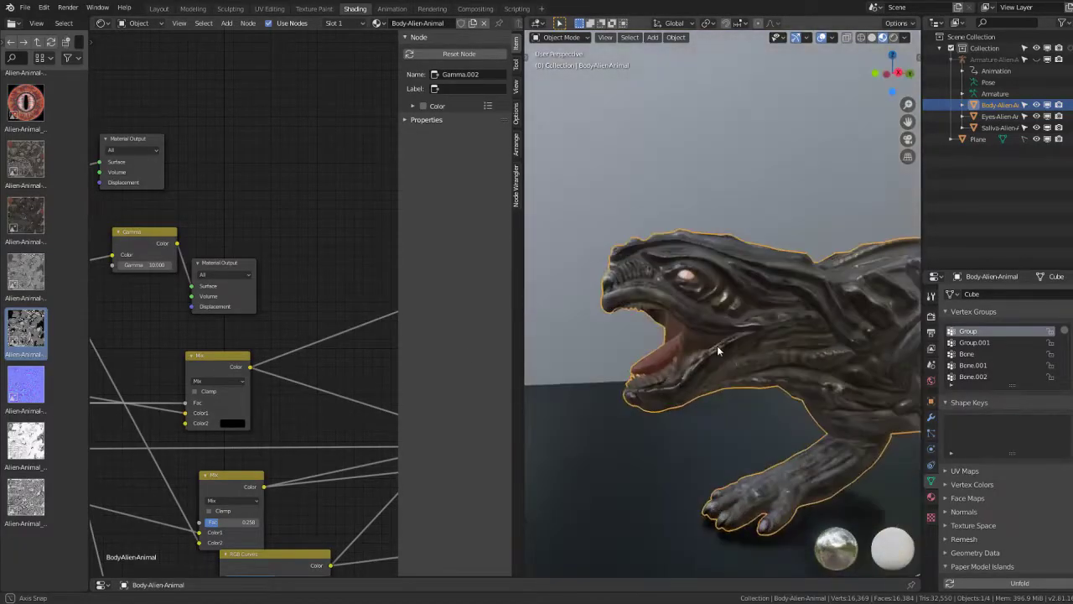
{"action": "mouse_move", "coordinate": [716, 279]}
{"action": "middle_mouse_down"}
{"action": "mouse_move", "coordinate": [678, 265]}
{"action": "mouse_move", "coordinate": [740, 254]}
{"action": "mouse_move", "coordinate": [730, 249]}
{"action": "mouse_move", "coordinate": [721, 277]}
{"action": "middle_mouse_up"}
{"action": "scroll", "coordinate": [716, 245], "scroll_direction": "up", "scroll_amount": 5}
{"action": "scroll", "coordinate": [729, 248], "scroll_direction": "down", "scroll_amount": 5}
{"action": "scroll", "coordinate": [721, 277], "scroll_direction": "up", "scroll_amount": 3}
{"action": "middle_click_drag", "start_coordinate": [218, 360], "coordinate": [278, 337]}
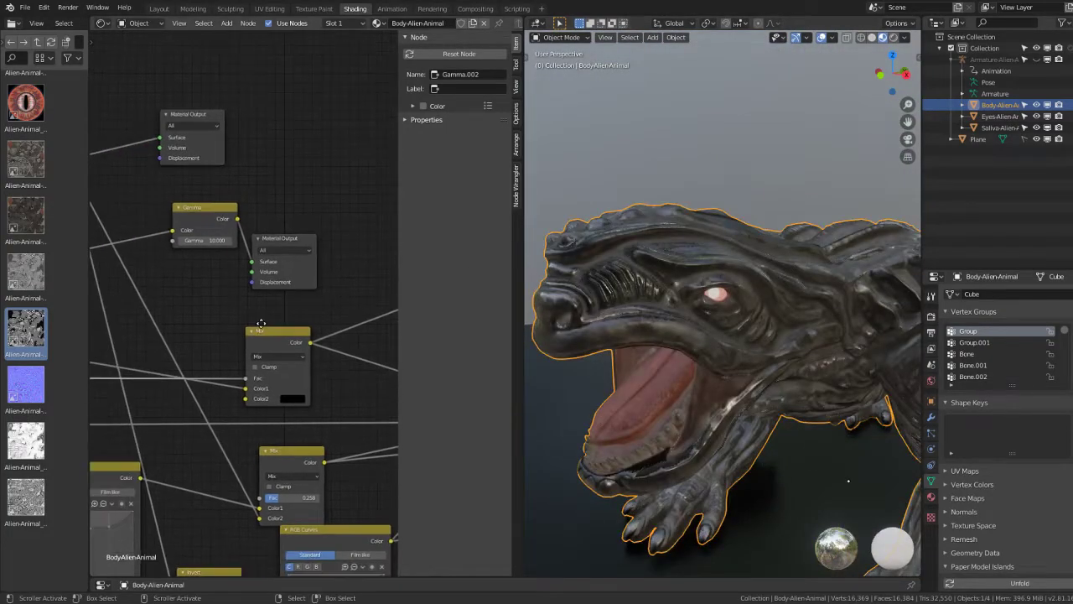
{"action": "left_click", "coordinate": [281, 358]}
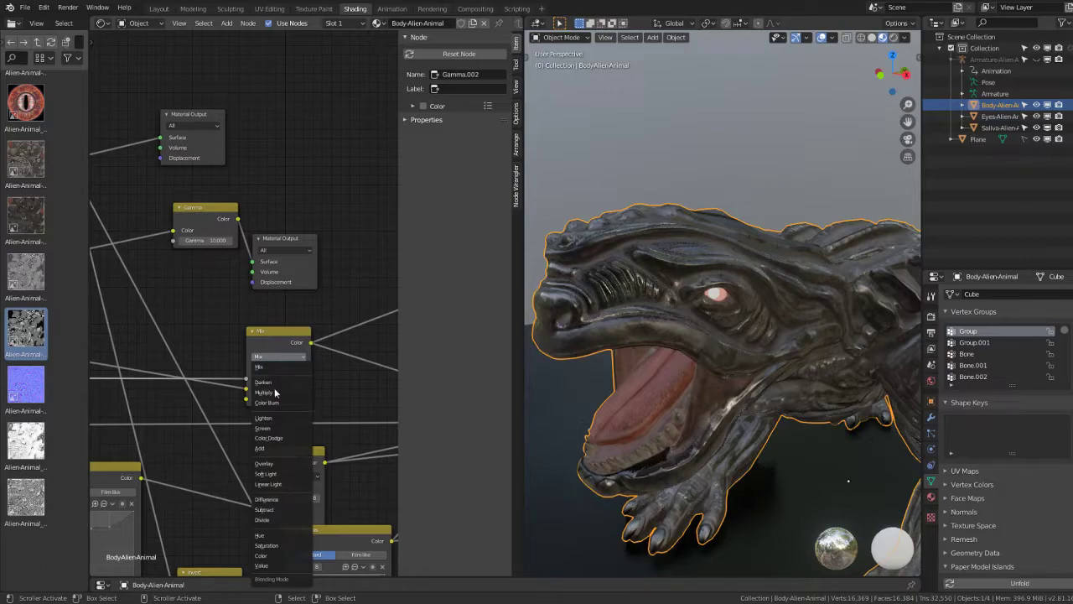
Step: Set the black-colour node's blend mode to Darken
{"action": "scroll", "coordinate": [335, 252], "scroll_direction": "down", "scroll_amount": 2}
{"action": "middle_click_drag", "start_coordinate": [347, 249], "coordinate": [317, 249]}
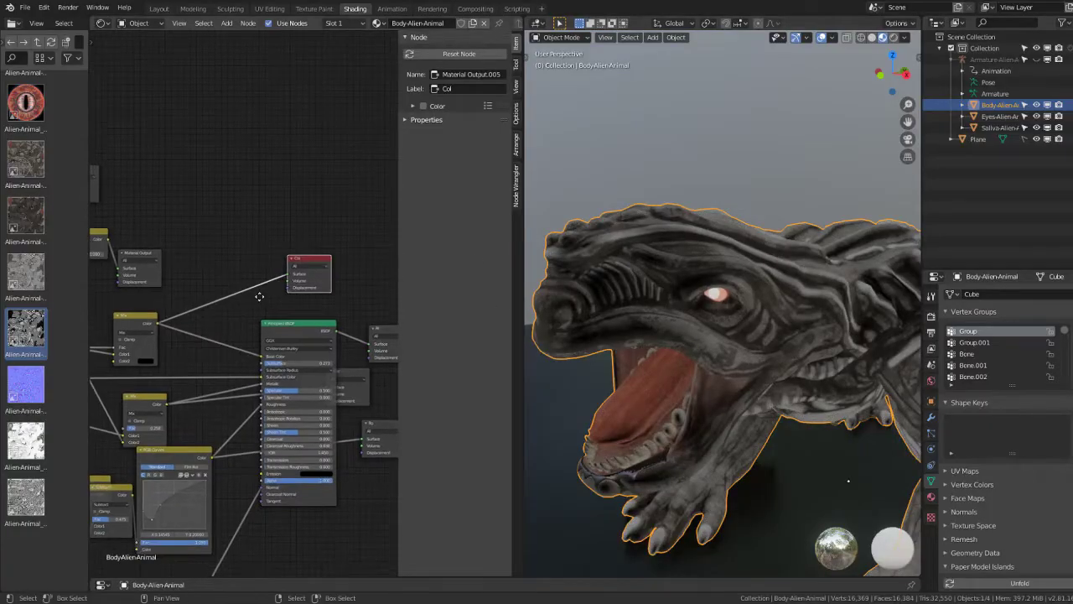
{"action": "left_click", "coordinate": [225, 321]}
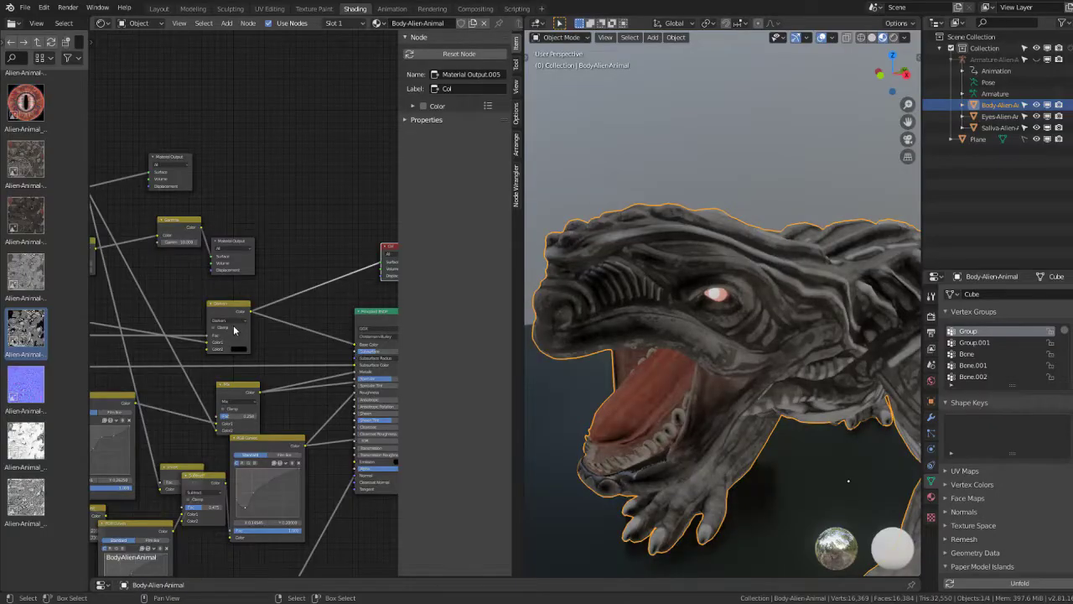
{"action": "left_click", "coordinate": [234, 327]}
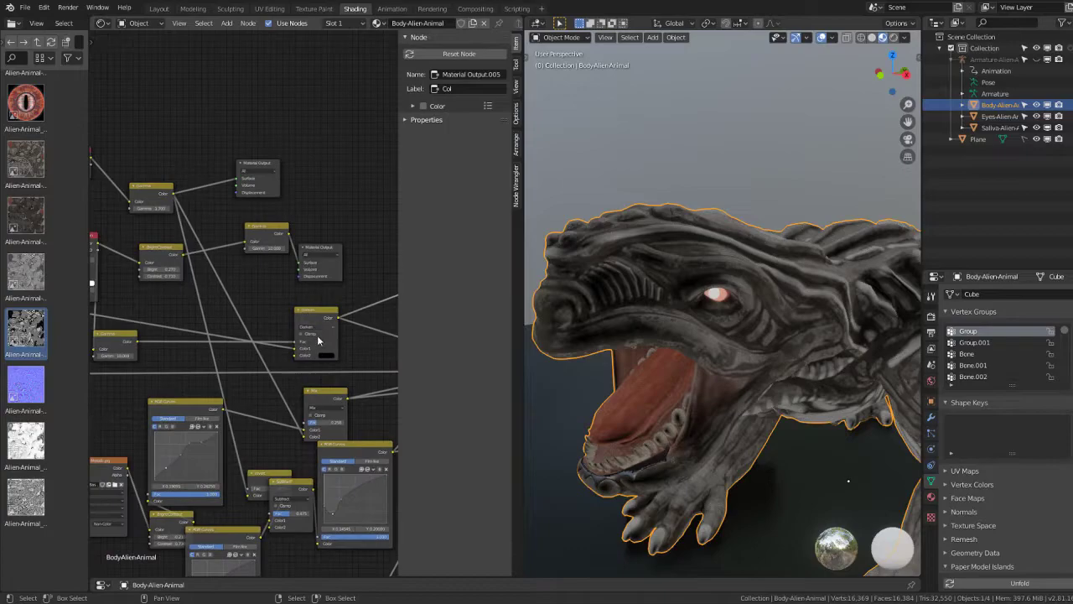
Step: Connect the Vertex Color output to the lower Gamma node and nudge it left
{"action": "middle_click_drag", "start_coordinate": [226, 283], "coordinate": [295, 295]}
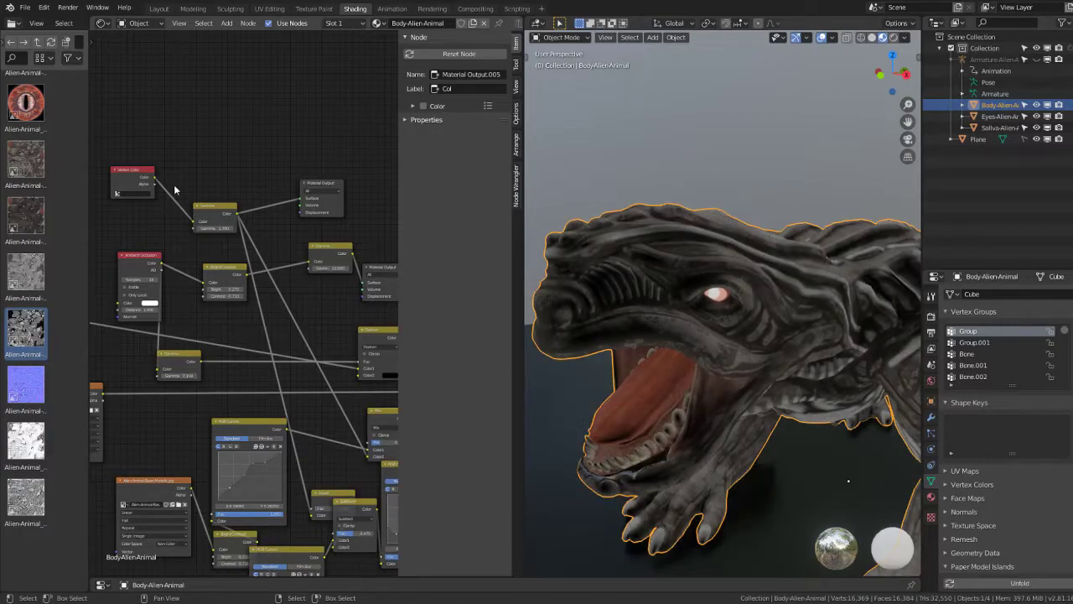
{"action": "mouse_move", "coordinate": [152, 183]}
{"action": "left_mouse_down"}
{"action": "mouse_move", "coordinate": [160, 369]}
{"action": "mouse_move", "coordinate": [176, 350]}
{"action": "left_mouse_up"}
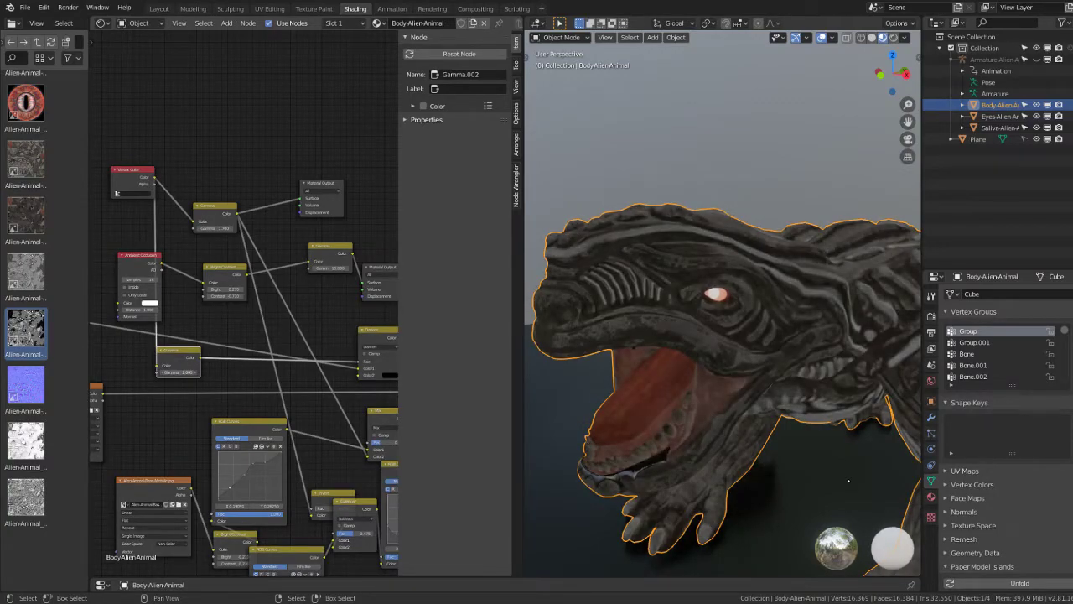
{"action": "left_click_drag", "start_coordinate": [179, 363], "coordinate": [166, 358]}
Step: Duplicate the Bright/Contrast node and place the copy beside the Gamma node
{"action": "key", "text": "shift+d"}
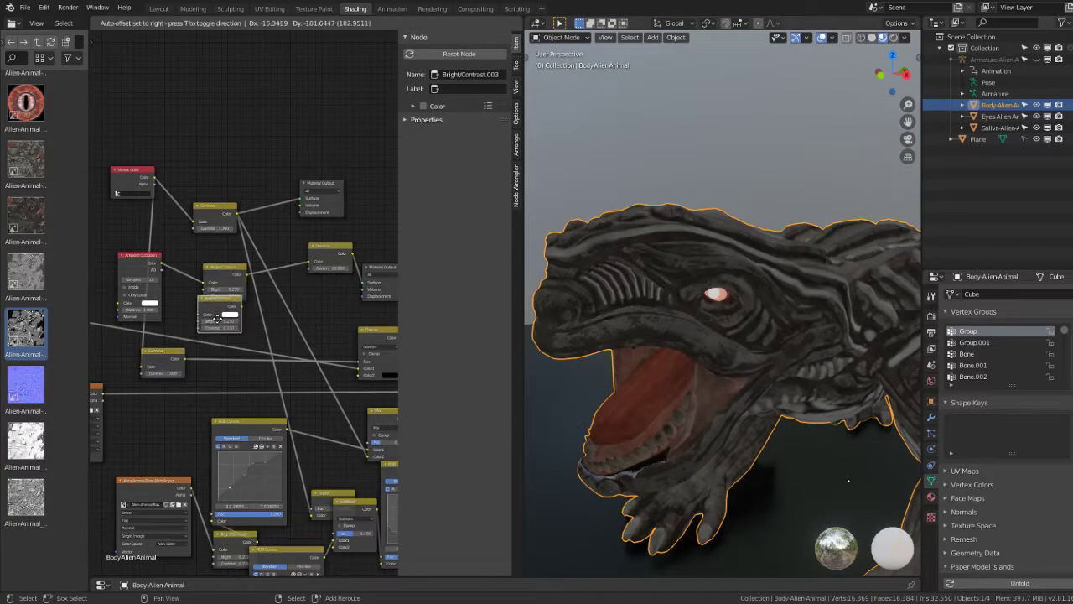
{"action": "left_click", "coordinate": [206, 356]}
{"action": "middle_click_drag", "start_coordinate": [263, 395], "coordinate": [232, 339]}
{"action": "scroll", "coordinate": [232, 339], "scroll_direction": "up", "scroll_amount": 1}
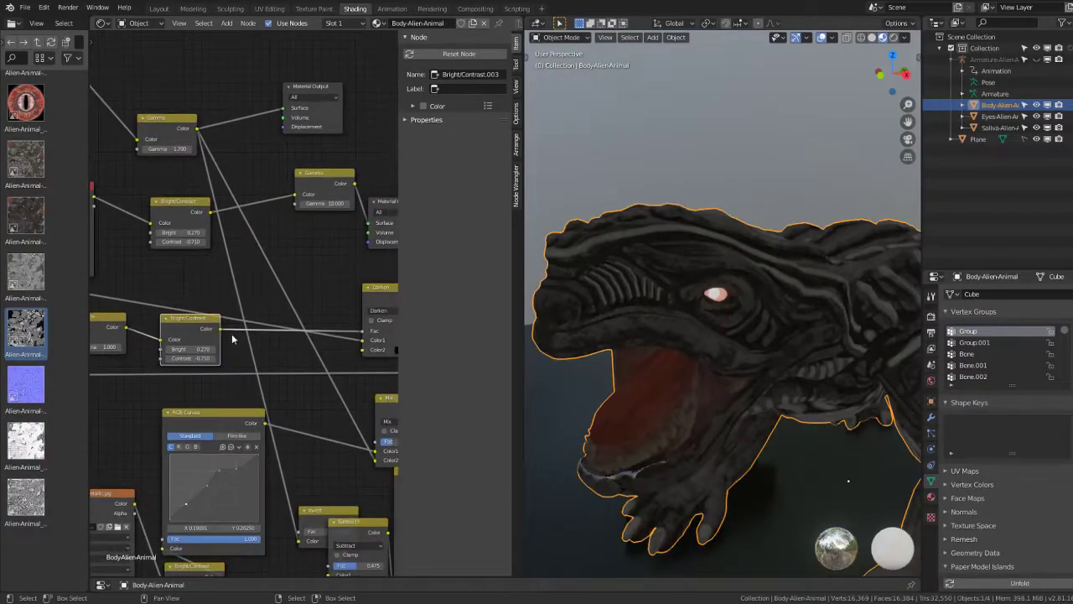
Step: Tune Bright/Contrast.003 to brightness 0.800 and contrast -6.700, then shift the Darken node right
{"action": "left_click_drag", "start_coordinate": [193, 348], "coordinate": [214, 349]}
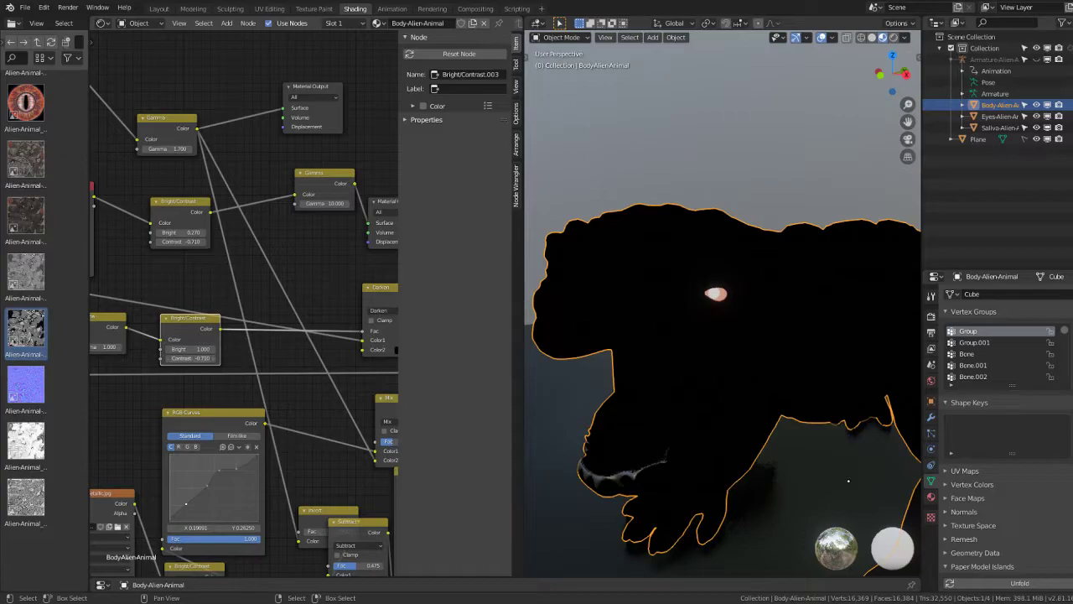
{"action": "left_click_drag", "start_coordinate": [191, 358], "coordinate": [216, 358]}
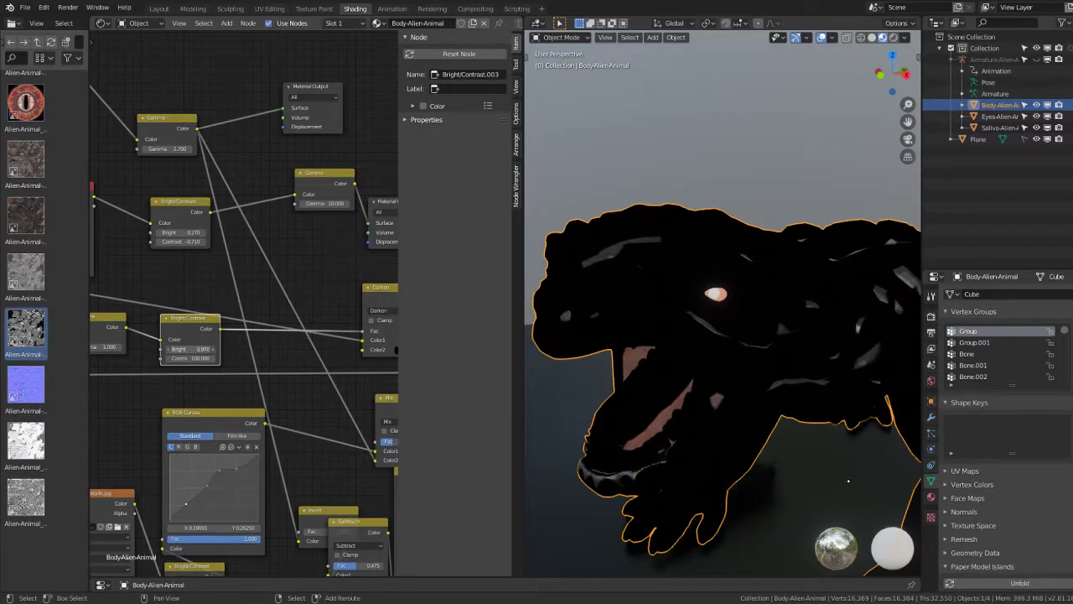
{"action": "left_click_drag", "start_coordinate": [194, 349], "coordinate": [214, 349]}
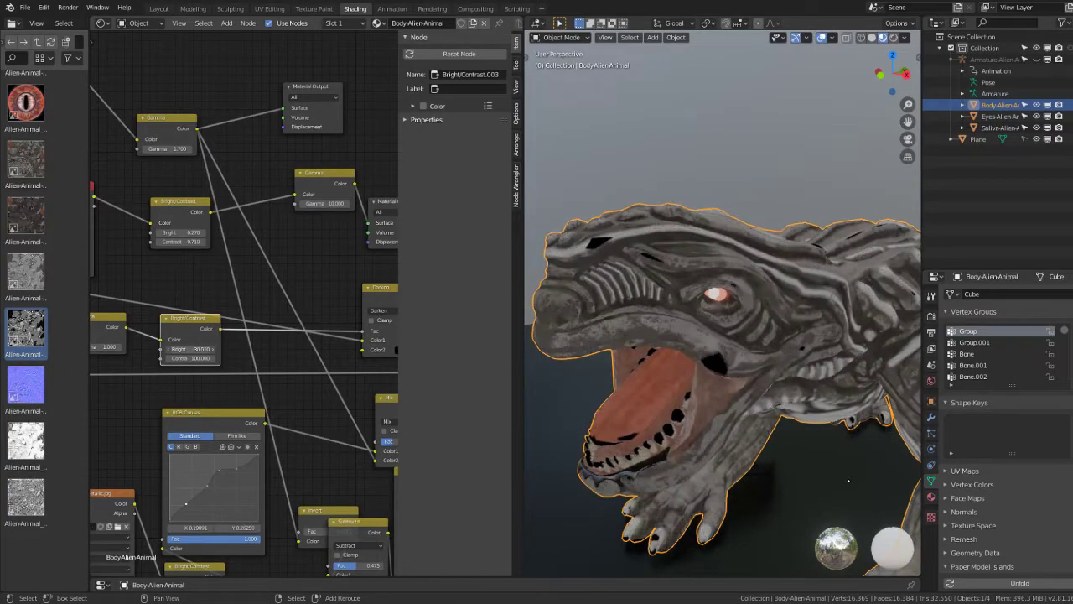
{"action": "mouse_move", "coordinate": [214, 349]}
{"action": "left_mouse_down"}
{"action": "mouse_move", "coordinate": [179, 358]}
{"action": "mouse_move", "coordinate": [211, 348]}
{"action": "mouse_move", "coordinate": [193, 349]}
{"action": "left_mouse_up"}
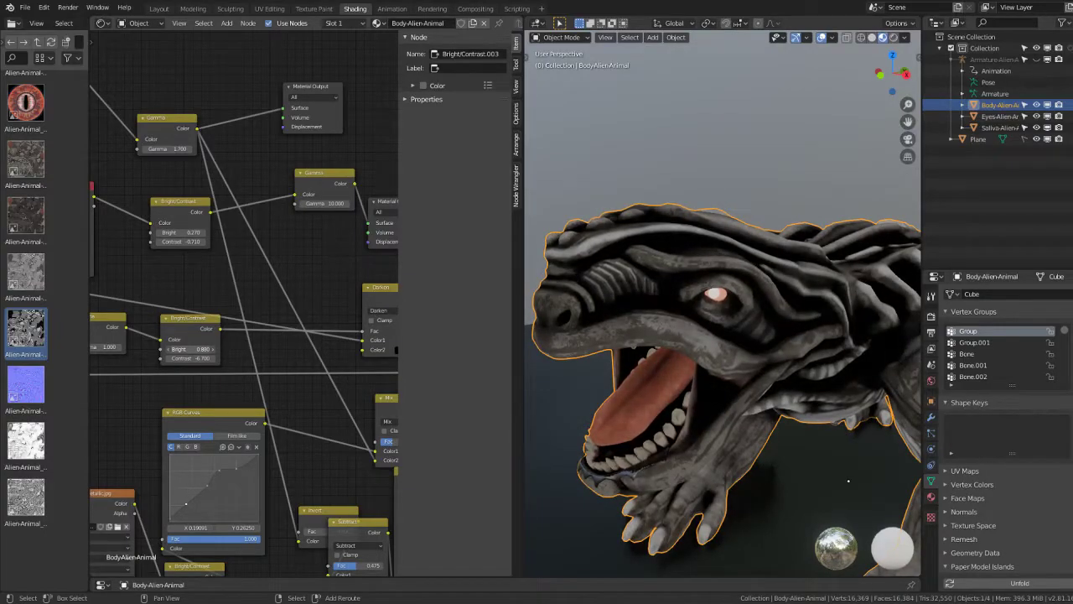
{"action": "middle_click_drag", "start_coordinate": [398, 322], "coordinate": [238, 321]}
{"action": "left_click_drag", "start_coordinate": [238, 320], "coordinate": [268, 317]}
Step: Nudge the Darken node, orbit to the alien's head, and select the Eyes object for its Red-Eye-Alien-Animal material
{"action": "middle_click_drag", "start_coordinate": [833, 295], "coordinate": [768, 312]}
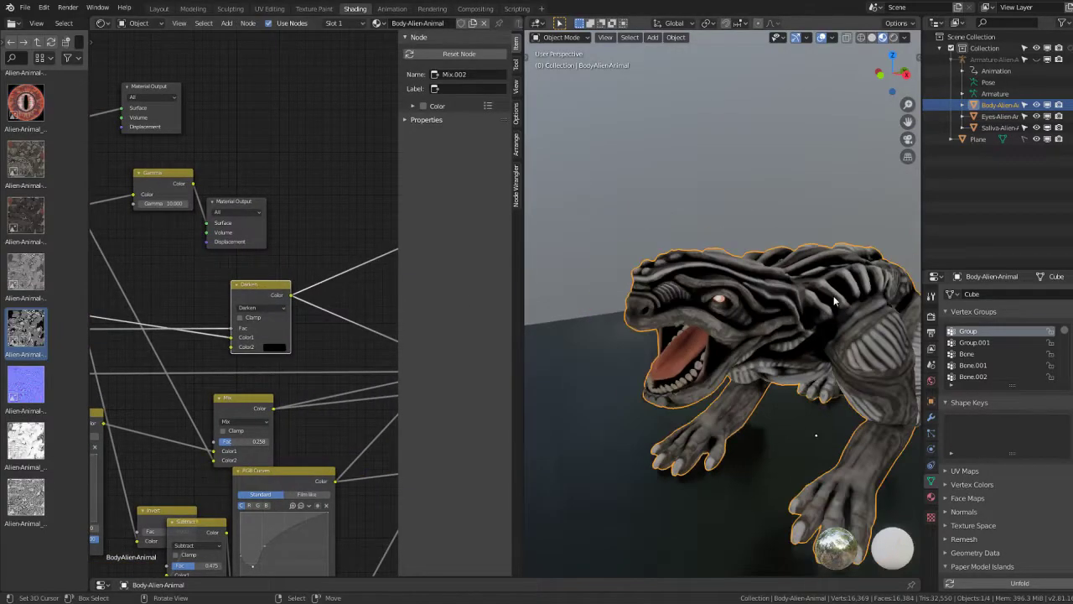
{"action": "middle_click_drag", "start_coordinate": [369, 352], "coordinate": [236, 219]}
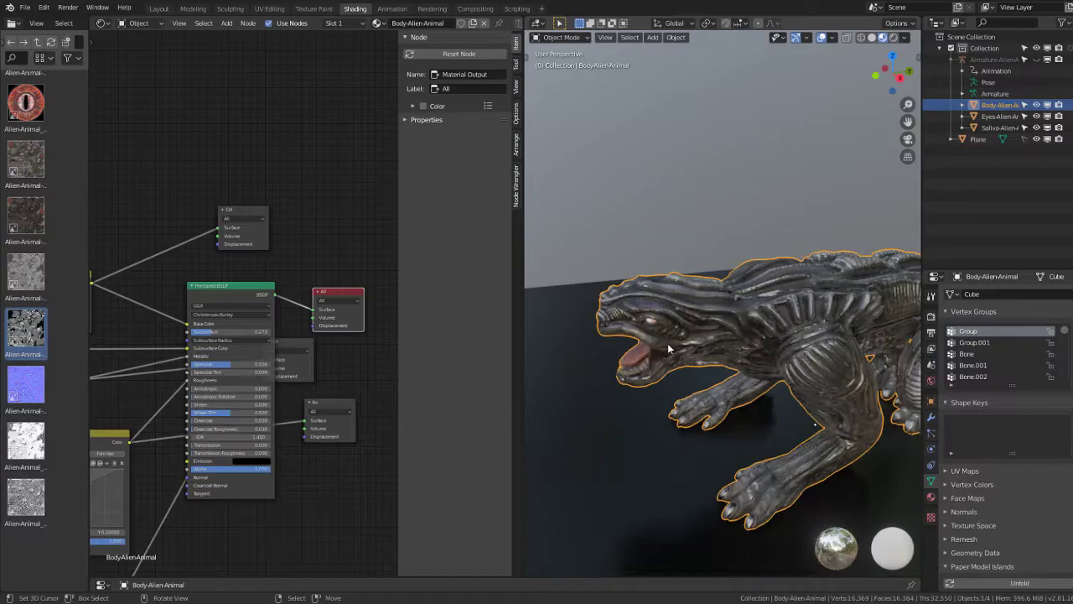
{"action": "mouse_move", "coordinate": [707, 324]}
{"action": "middle_mouse_down"}
{"action": "mouse_move", "coordinate": [747, 307]}
{"action": "mouse_move", "coordinate": [706, 340]}
{"action": "mouse_move", "coordinate": [855, 292]}
{"action": "mouse_move", "coordinate": [737, 299]}
{"action": "mouse_move", "coordinate": [703, 272]}
{"action": "middle_mouse_up"}
{"action": "scroll", "coordinate": [691, 329], "scroll_direction": "down", "scroll_amount": 5}
{"action": "scroll", "coordinate": [855, 292], "scroll_direction": "up", "scroll_amount": 3}
{"action": "scroll", "coordinate": [738, 300], "scroll_direction": "up", "scroll_amount": 2}
{"action": "scroll", "coordinate": [736, 295], "scroll_direction": "up", "scroll_amount": 3}
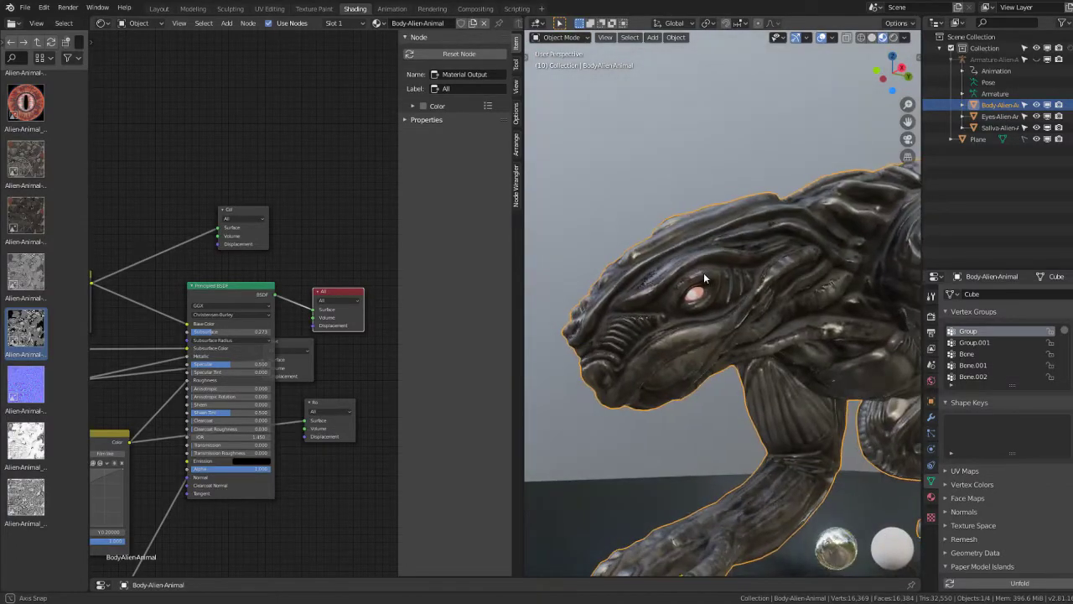
{"action": "scroll", "coordinate": [708, 287], "scroll_direction": "up", "scroll_amount": 2}
{"action": "scroll", "coordinate": [709, 287], "scroll_direction": "down", "scroll_amount": 2}
{"action": "scroll", "coordinate": [708, 287], "scroll_direction": "down", "scroll_amount": 2}
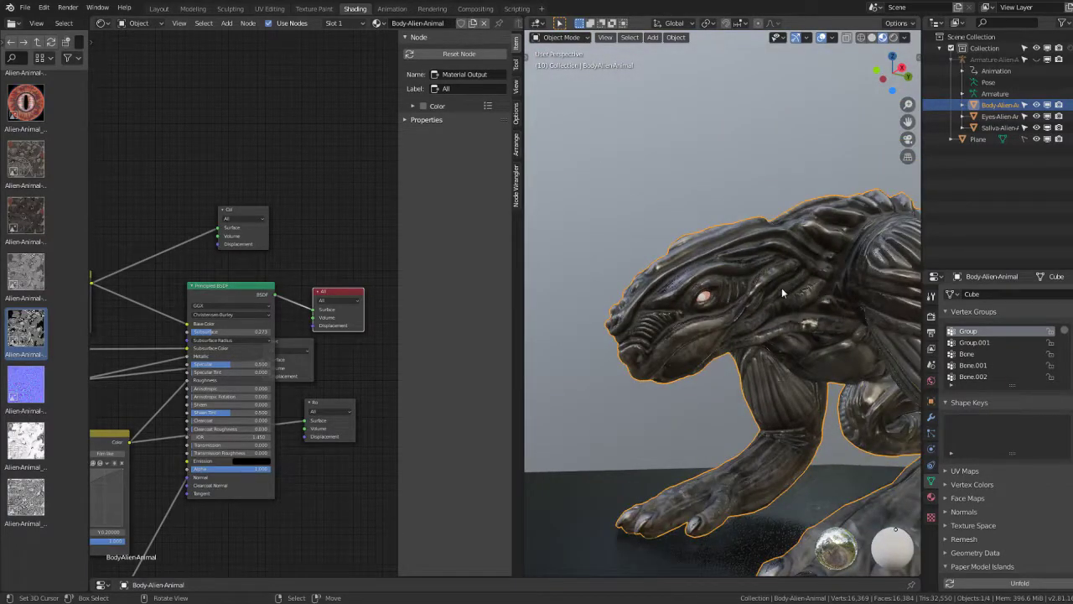
{"action": "middle_click_drag", "start_coordinate": [781, 292], "coordinate": [770, 283]}
{"action": "left_click", "coordinate": [689, 300]}
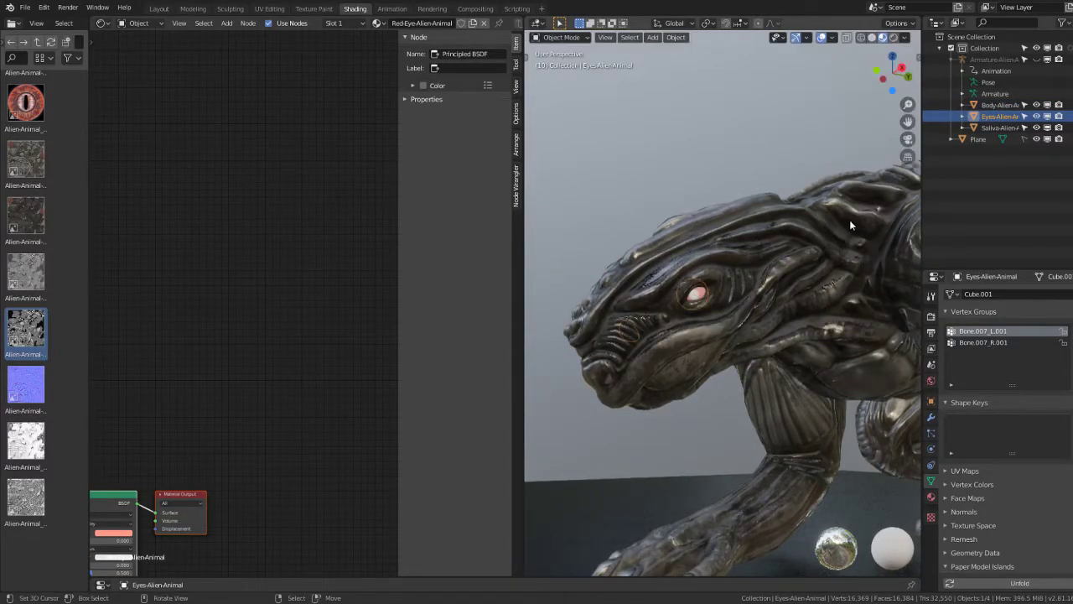
Step: Add the red slit-eye image as a texture node and wire its Color into Base Color
{"action": "scroll", "coordinate": [849, 220], "scroll_direction": "up", "scroll_amount": 2}
{"action": "scroll", "coordinate": [847, 216], "scroll_direction": "up", "scroll_amount": 4}
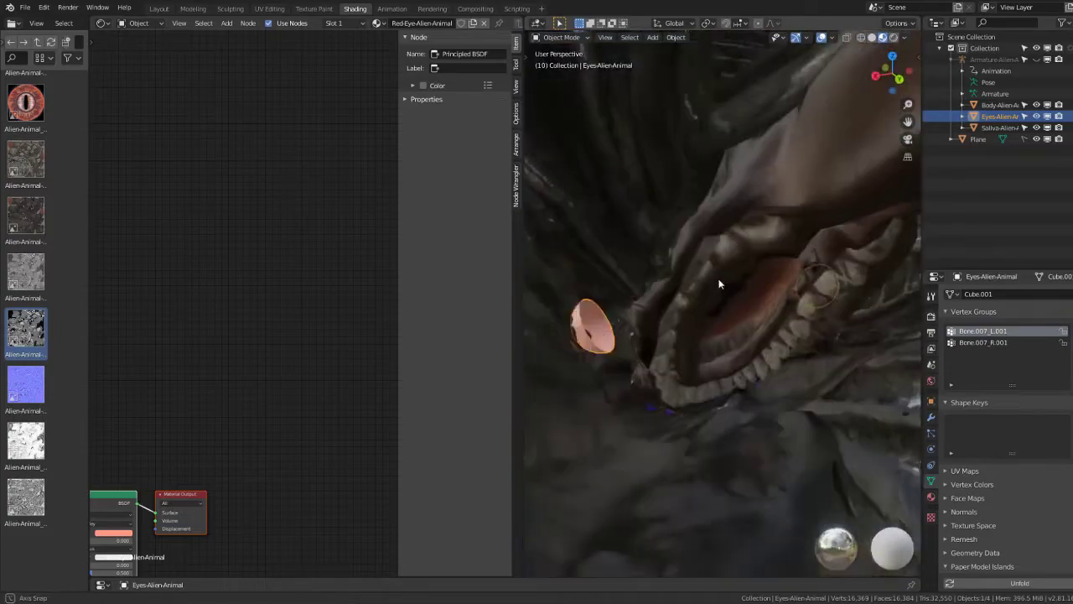
{"action": "middle_click_drag", "start_coordinate": [847, 216], "coordinate": [793, 242]}
{"action": "scroll", "coordinate": [793, 242], "scroll_direction": "down", "scroll_amount": 5}
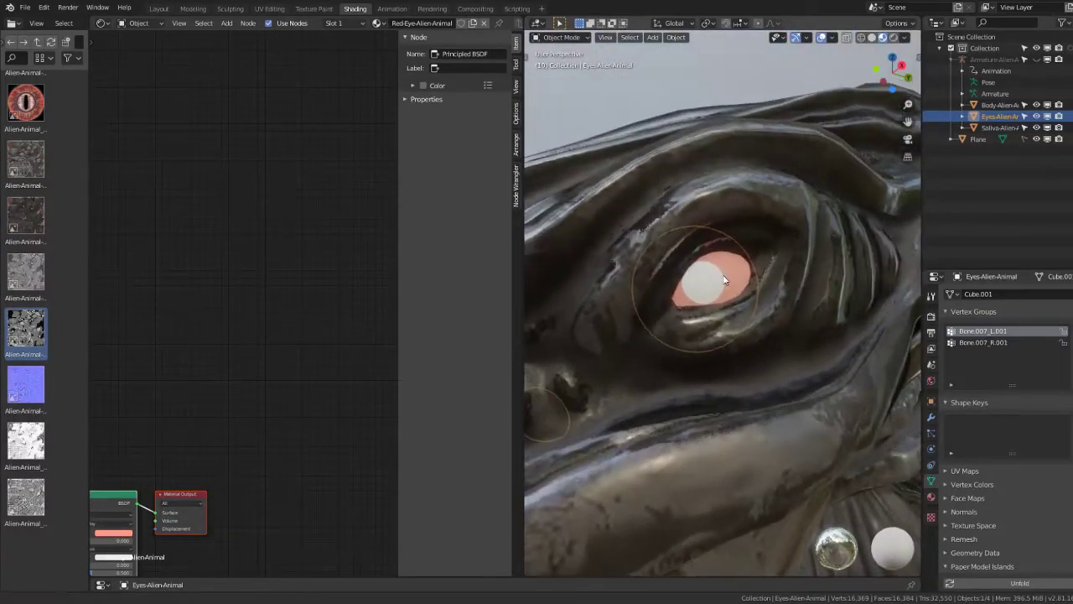
{"action": "mouse_move", "coordinate": [307, 493]}
{"action": "middle_mouse_down"}
{"action": "mouse_move", "coordinate": [355, 301]}
{"action": "mouse_move", "coordinate": [377, 280]}
{"action": "middle_mouse_up"}
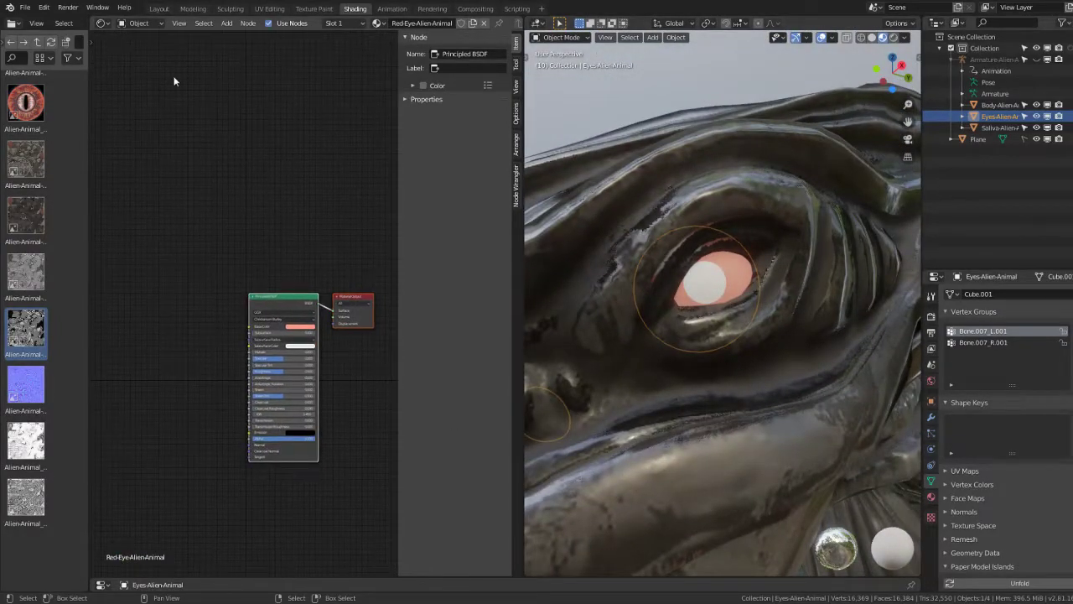
{"action": "left_click_drag", "start_coordinate": [25, 101], "coordinate": [148, 344]}
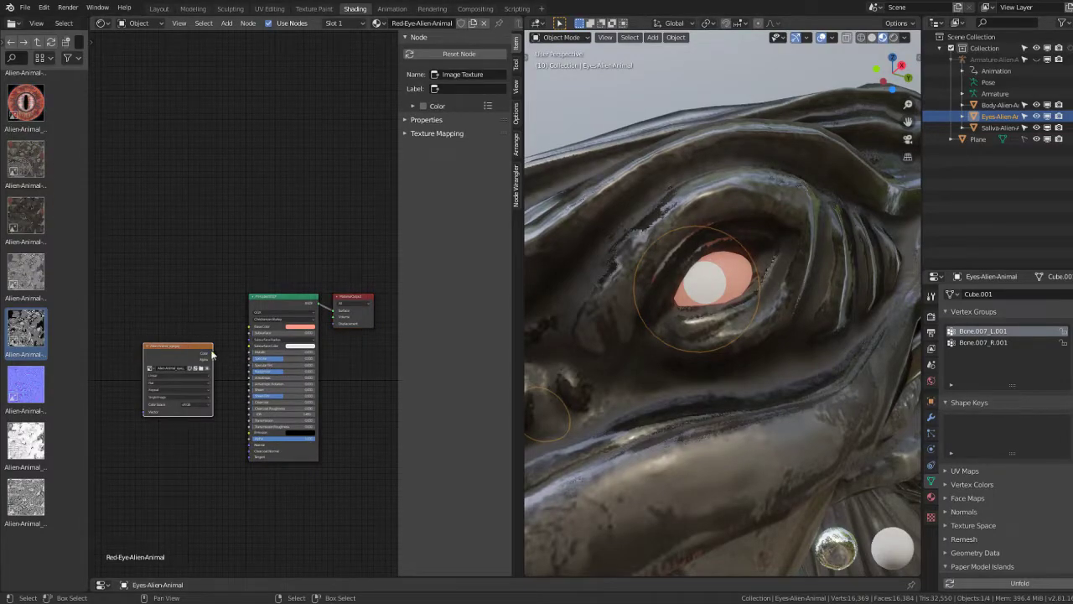
{"action": "mouse_move", "coordinate": [212, 355]}
{"action": "left_mouse_down"}
{"action": "mouse_move", "coordinate": [159, 317]}
{"action": "mouse_move", "coordinate": [249, 334]}
{"action": "left_mouse_up"}
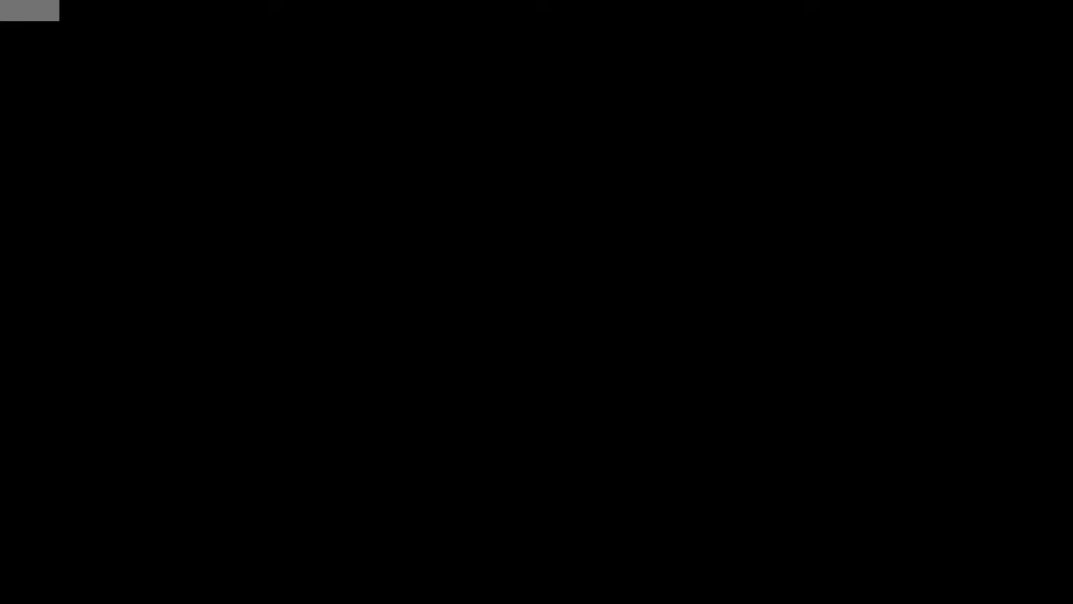
{"action": "scroll", "coordinate": [734, 292], "scroll_direction": "down", "scroll_amount": 2}
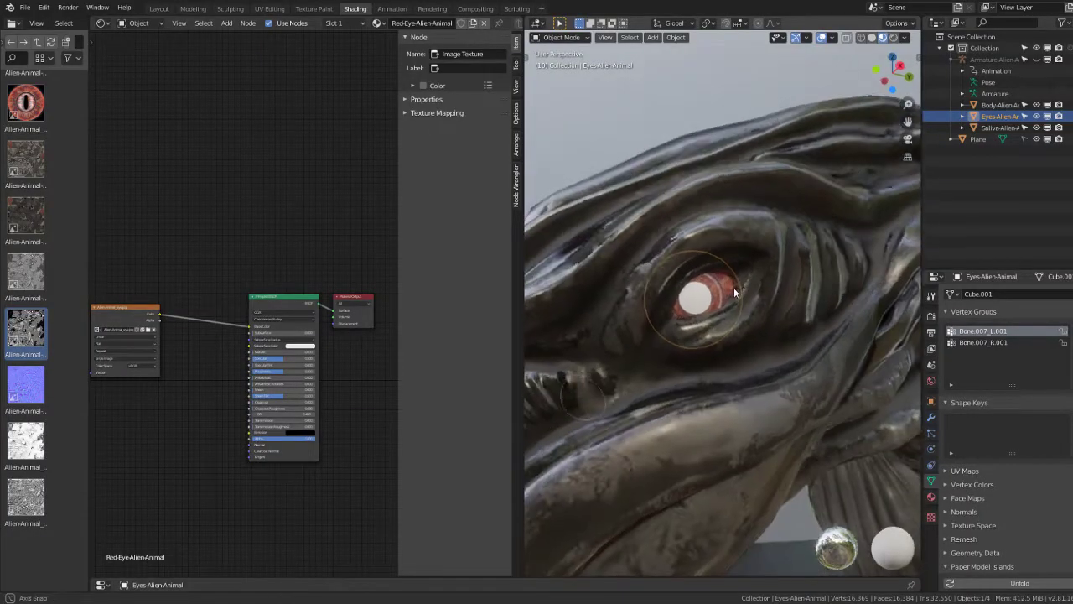
{"action": "middle_click_drag", "start_coordinate": [228, 345], "coordinate": [304, 335]}
{"action": "left_click_drag", "start_coordinate": [213, 312], "coordinate": [163, 260]}
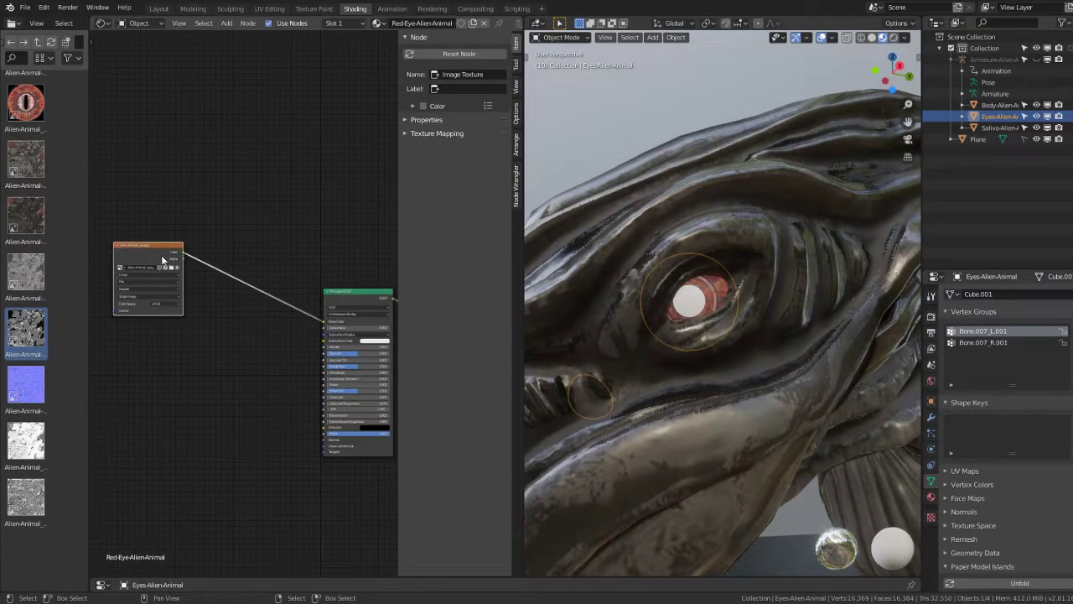
{"action": "left_click_drag", "start_coordinate": [357, 292], "coordinate": [259, 279]}
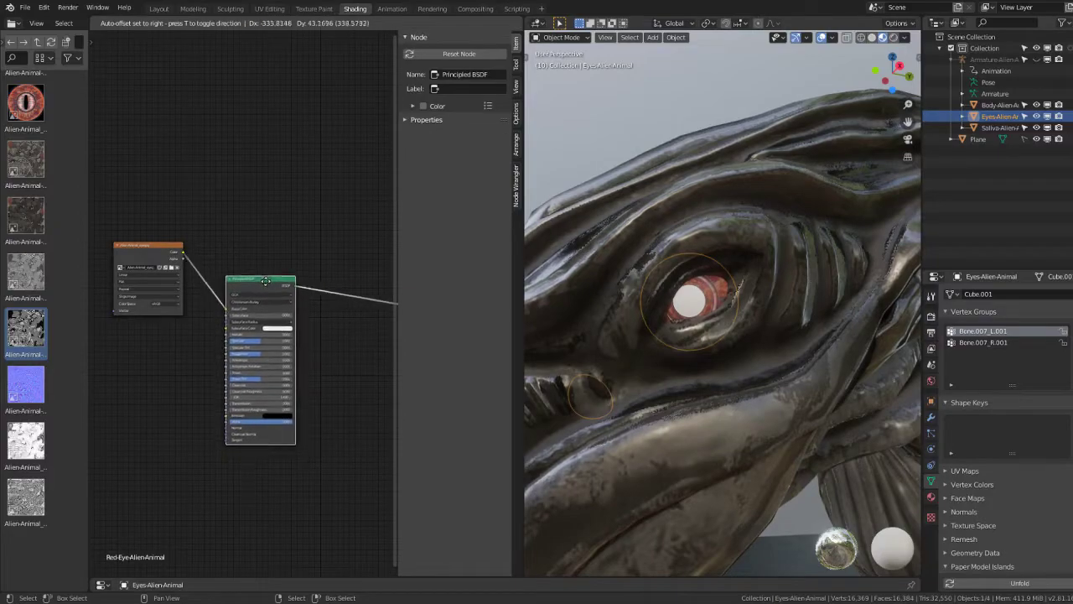
Step: On the Eye-Alien-Animal material, add the same eye image texture feeding Base Color
{"action": "left_click", "coordinate": [971, 344]}
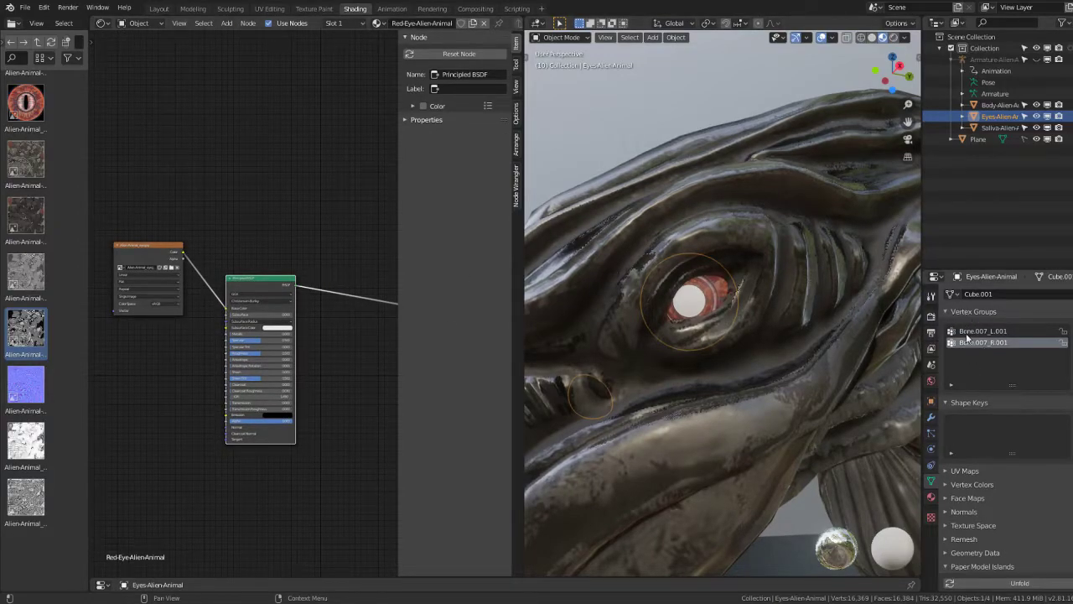
{"action": "left_click", "coordinate": [931, 498]}
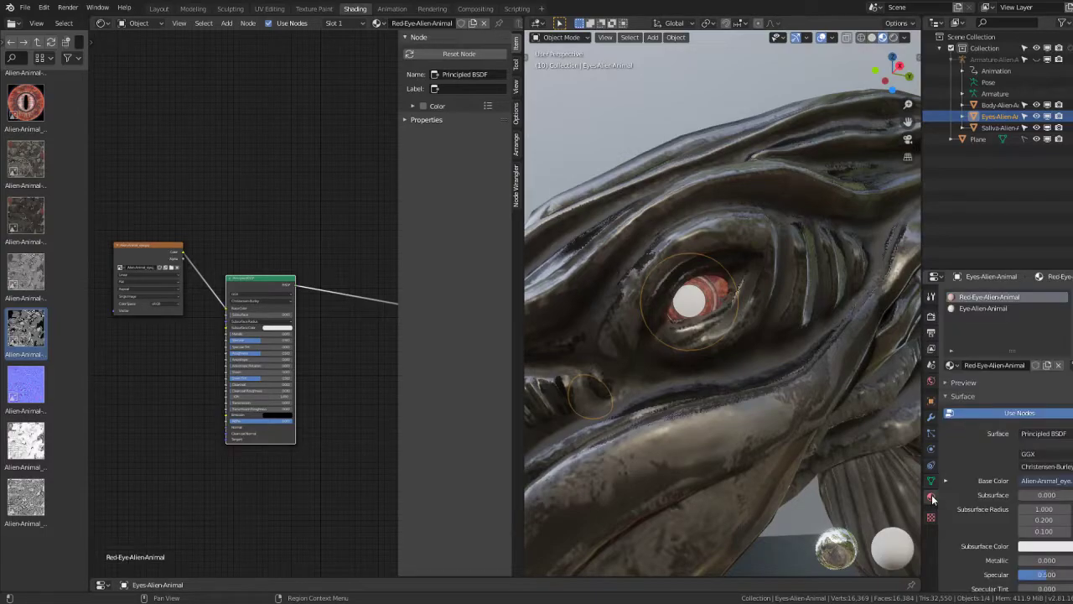
{"action": "left_click", "coordinate": [971, 308]}
{"action": "mouse_move", "coordinate": [25, 102]}
{"action": "left_mouse_down"}
{"action": "mouse_move", "coordinate": [195, 396]}
{"action": "mouse_move", "coordinate": [252, 387]}
{"action": "left_mouse_up"}
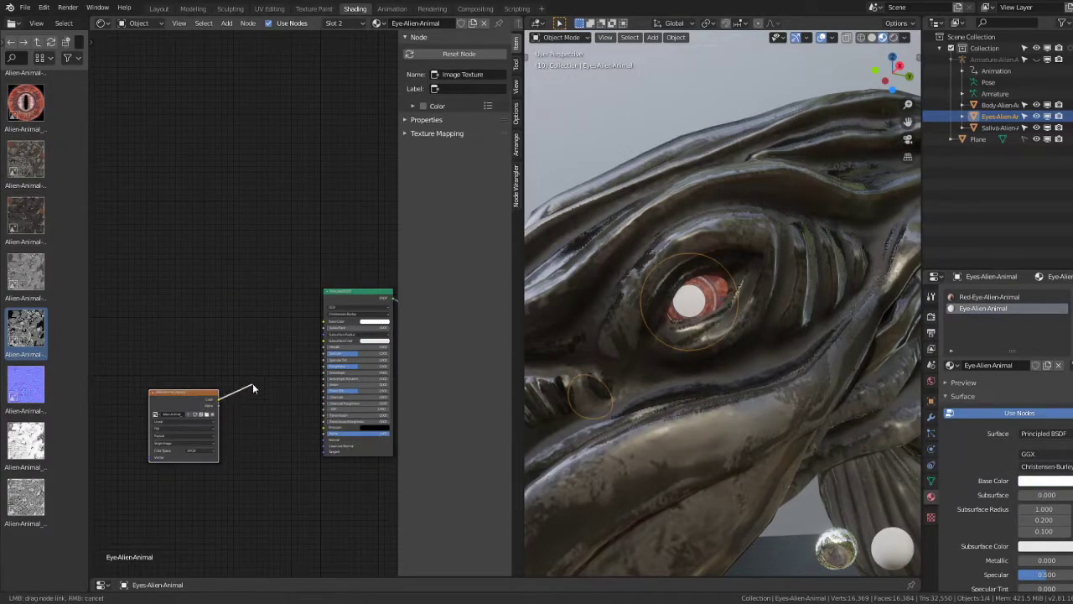
{"action": "left_click_drag", "start_coordinate": [327, 330], "coordinate": [323, 322]}
{"action": "scroll", "coordinate": [689, 297], "scroll_direction": "up", "scroll_amount": 3}
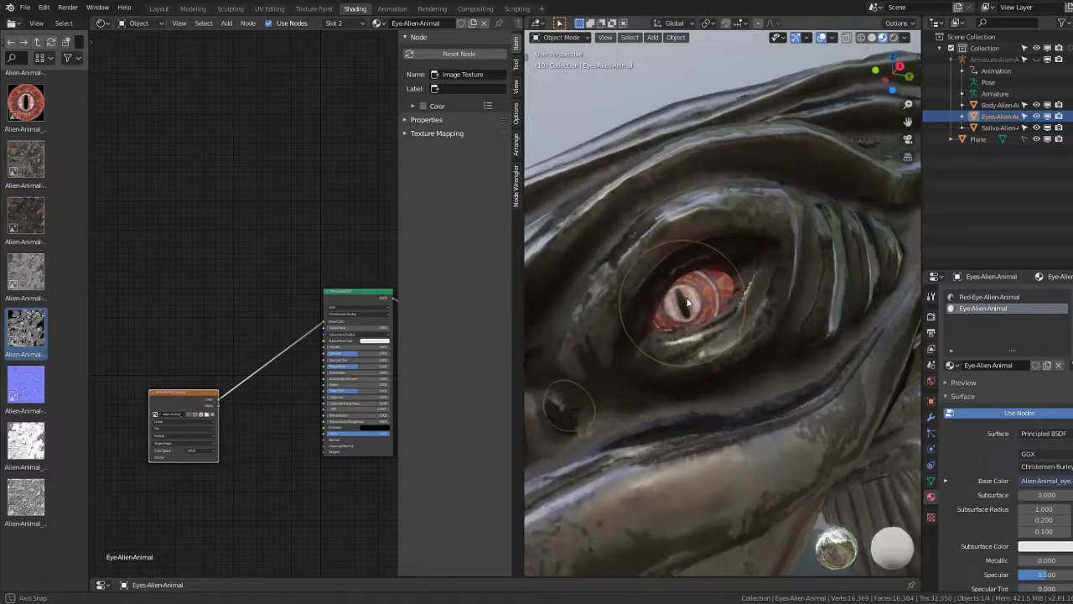
{"action": "middle_click_drag", "start_coordinate": [136, 424], "coordinate": [159, 404]}
{"action": "left_click_drag", "start_coordinate": [208, 383], "coordinate": [132, 290]}
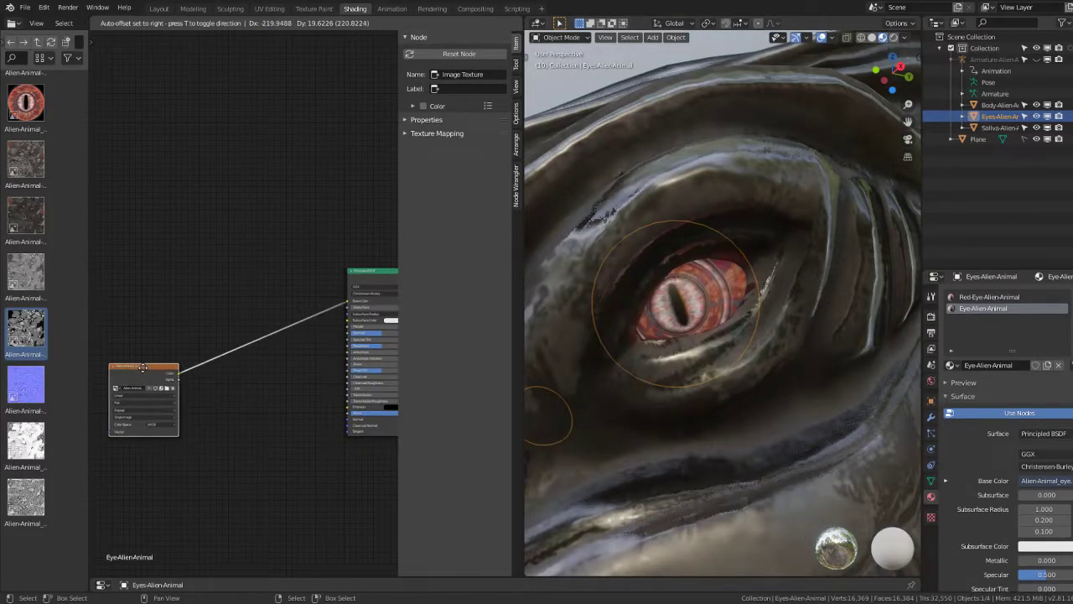
{"action": "scroll", "coordinate": [226, 331], "scroll_direction": "down", "scroll_amount": 2}
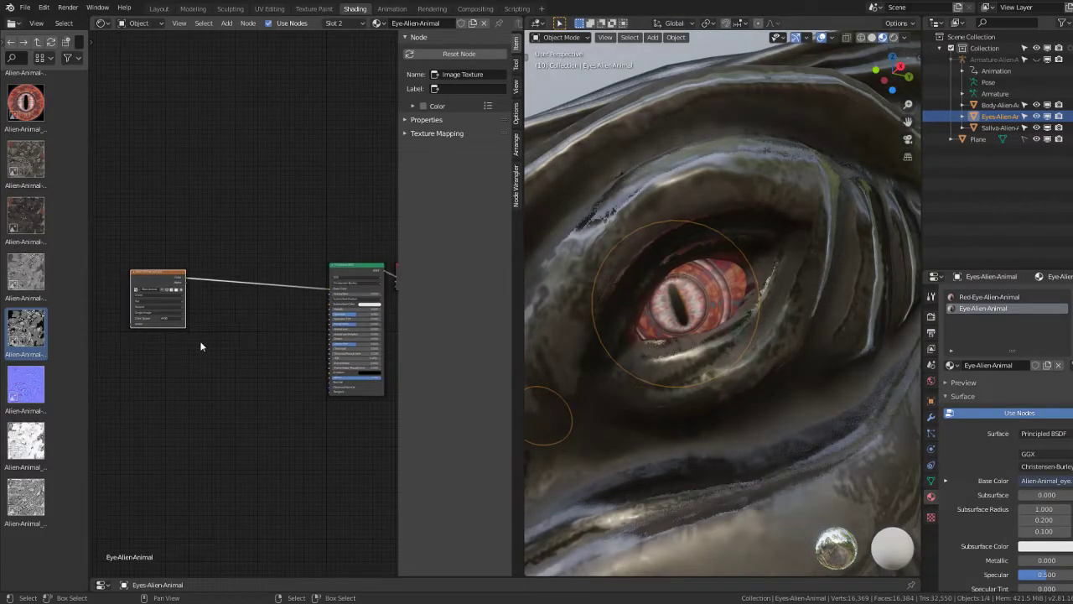
{"action": "key", "text": "shift+a"}
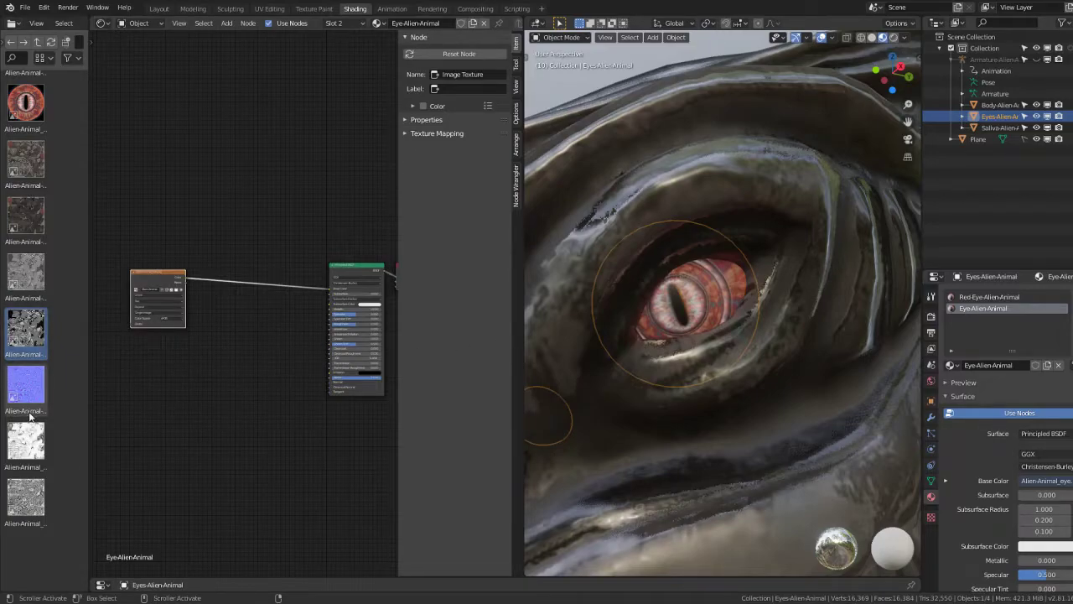
{"action": "key", "text": "shift+a"}
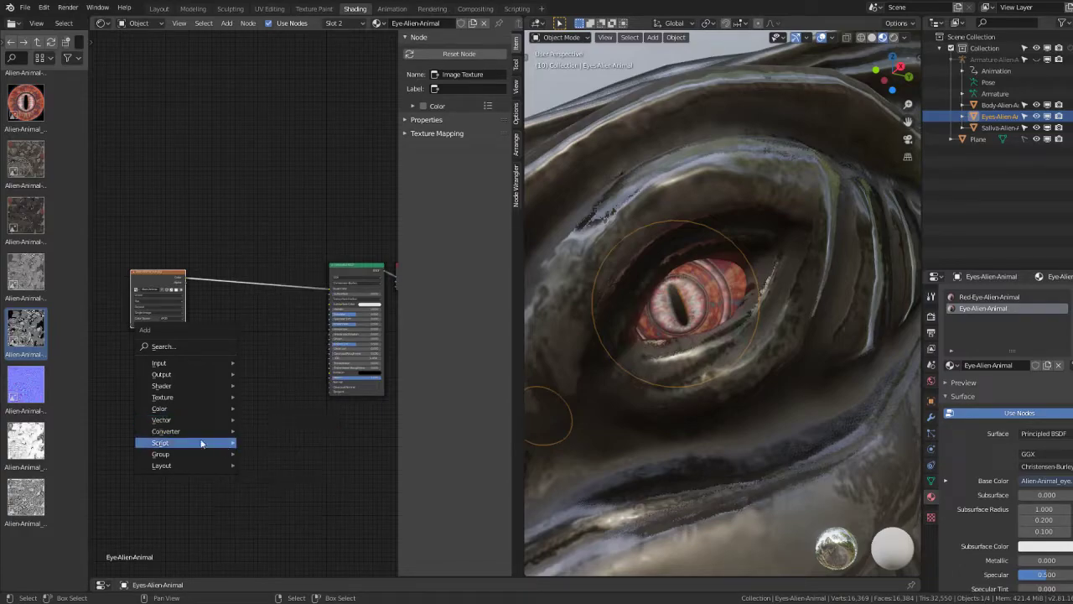
{"action": "mouse_move", "coordinate": [161, 409]}
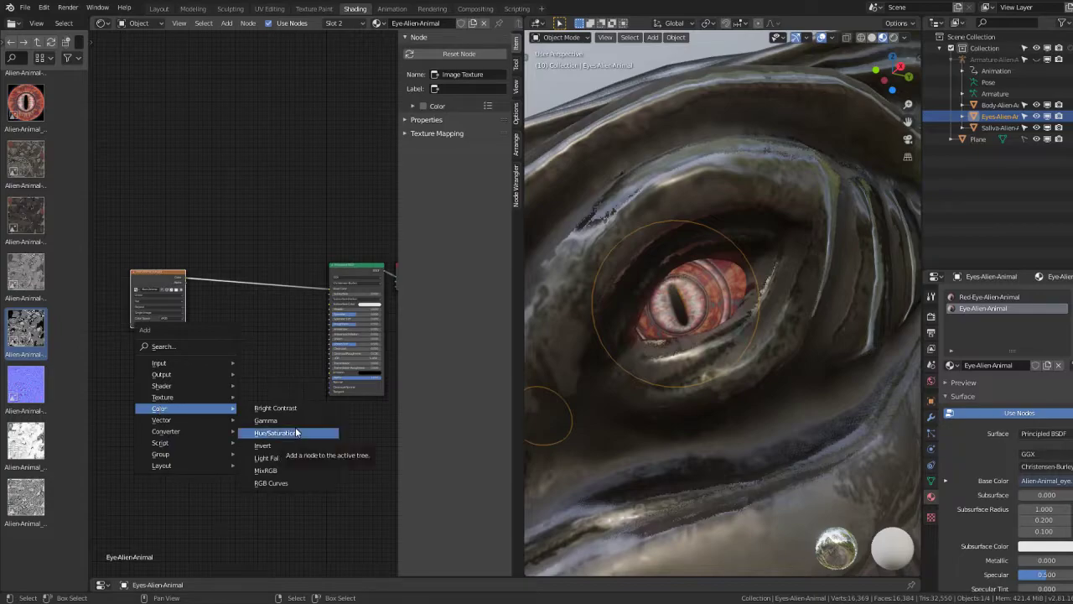
Step: Add a Hue/Saturation/Value node between the eye image and the shader
{"action": "left_click", "coordinate": [277, 432]}
{"action": "left_click", "coordinate": [244, 378]}
{"action": "scroll", "coordinate": [251, 377], "scroll_direction": "up", "scroll_amount": 2}
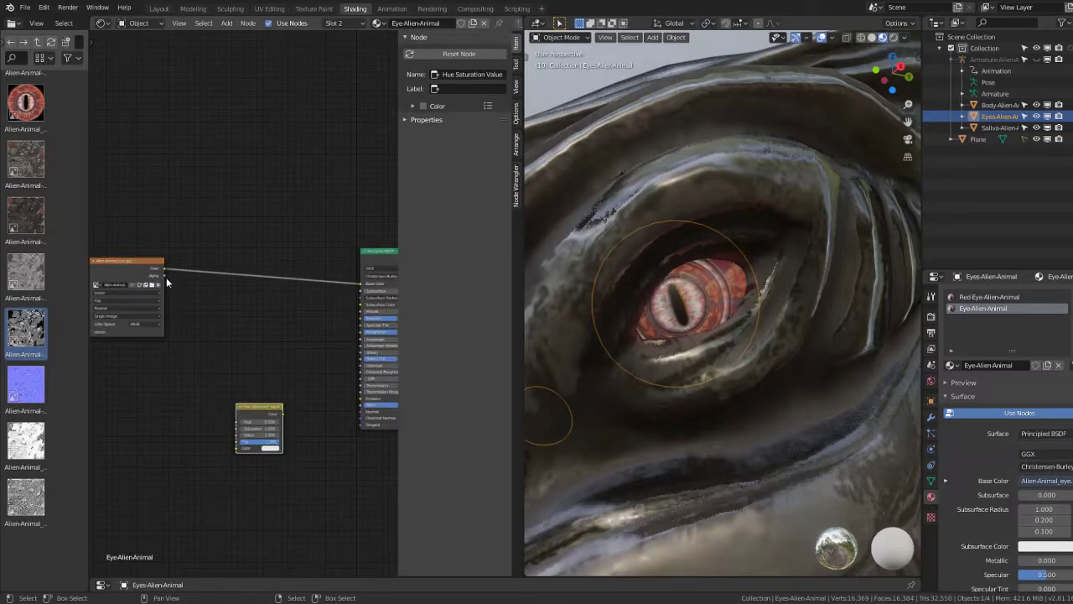
{"action": "left_click_drag", "start_coordinate": [166, 279], "coordinate": [235, 448]}
{"action": "middle_click_drag", "start_coordinate": [325, 440], "coordinate": [229, 432]}
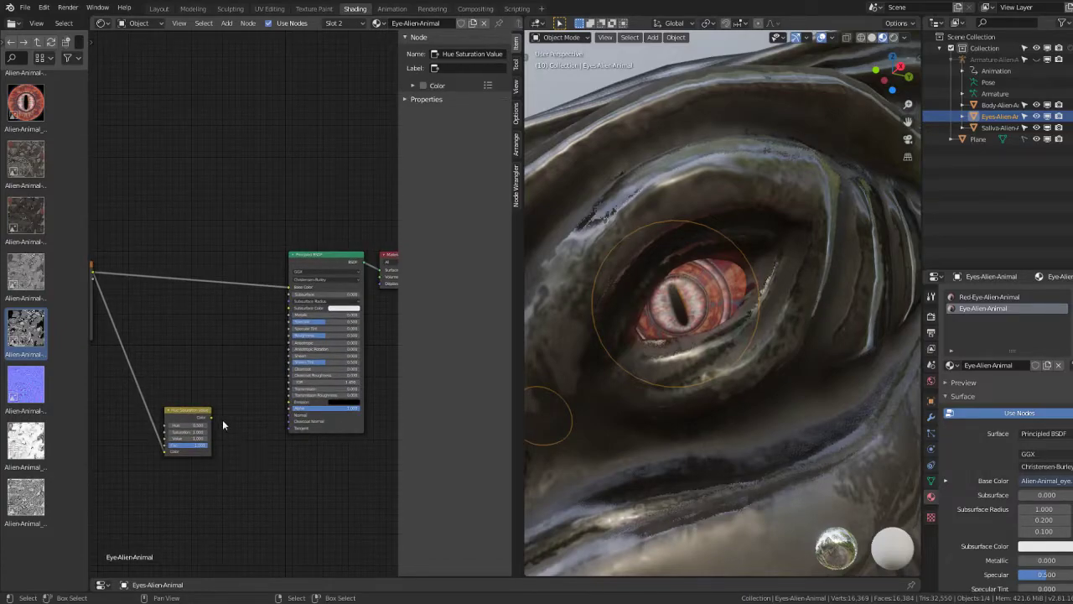
{"action": "left_click_drag", "start_coordinate": [217, 416], "coordinate": [286, 411]}
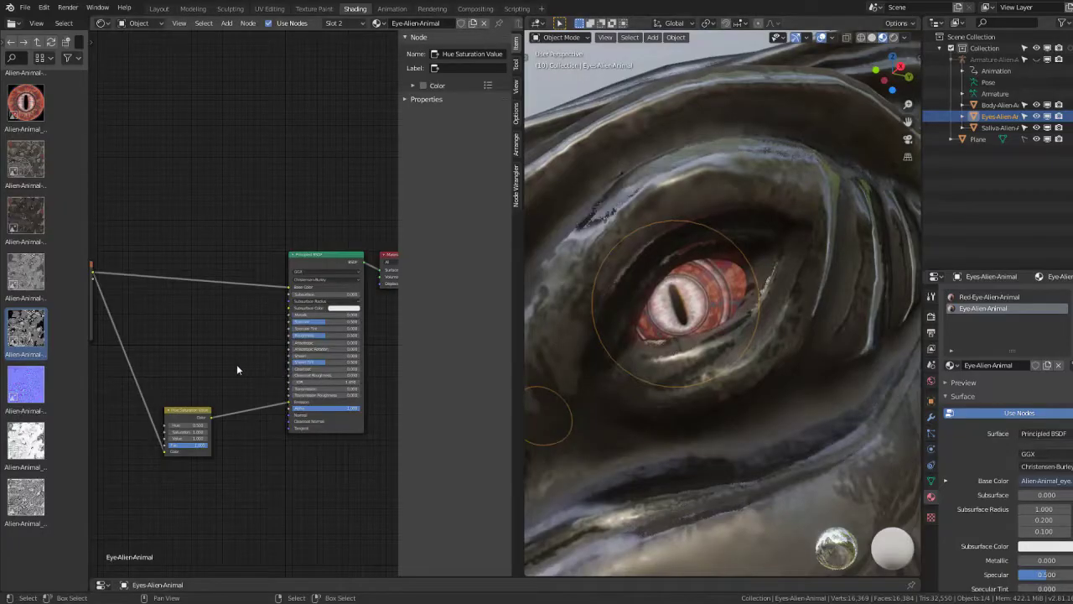
Step: Set the Hue/Saturation/Value node to Saturation 2 and settle Fac at 1.415
{"action": "scroll", "coordinate": [223, 428], "scroll_direction": "up", "scroll_amount": 3}
{"action": "left_click_drag", "start_coordinate": [218, 428], "coordinate": [251, 428]}
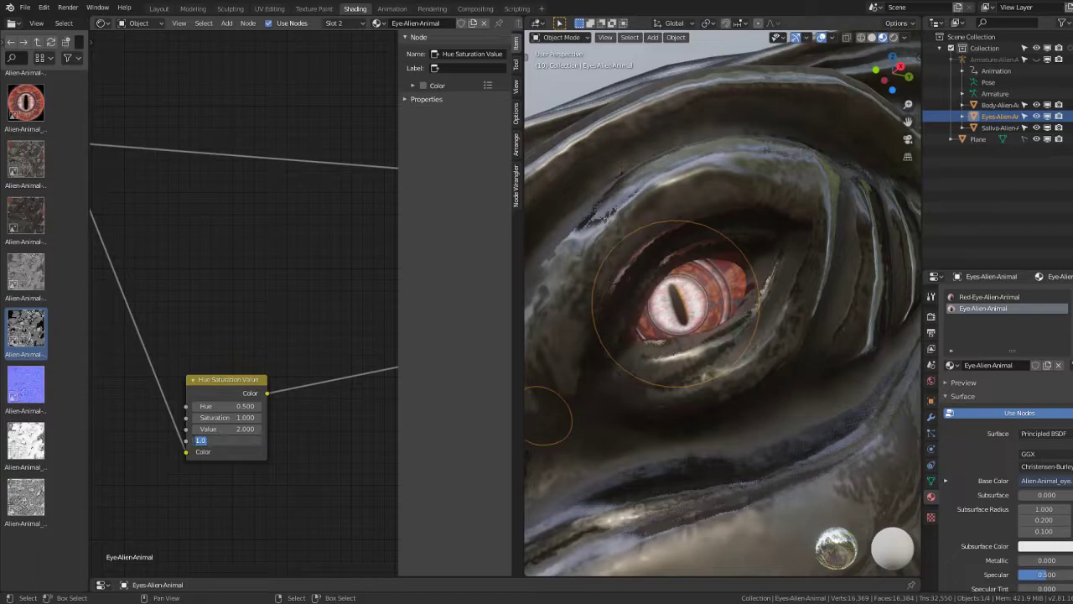
{"action": "type", "text": "10"}
{"action": "key", "text": "Return"}
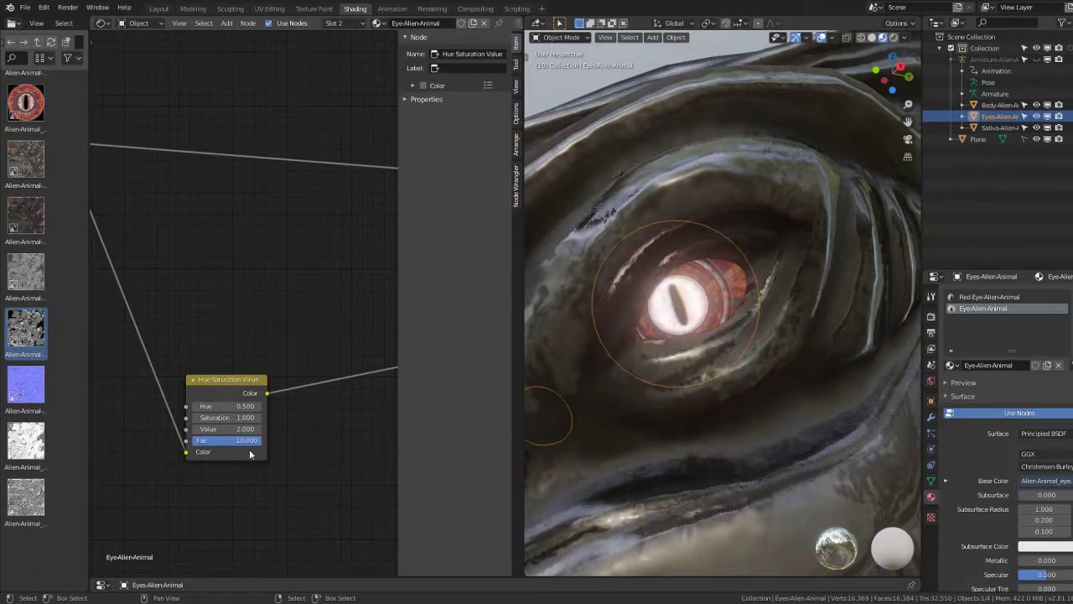
{"action": "key", "text": "shift+Tab"}
{"action": "type", "text": "1"}
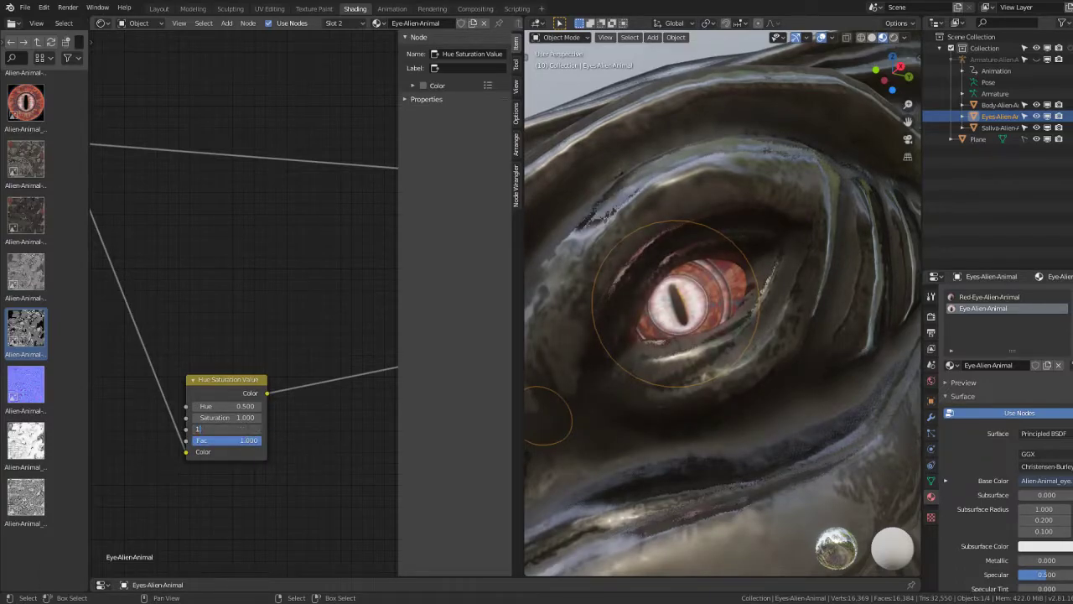
{"action": "key", "text": "shift+Tab"}
{"action": "type", "text": "0"}
{"action": "key", "text": "Return"}
{"action": "left_click_drag", "start_coordinate": [235, 417], "coordinate": [241, 430]}
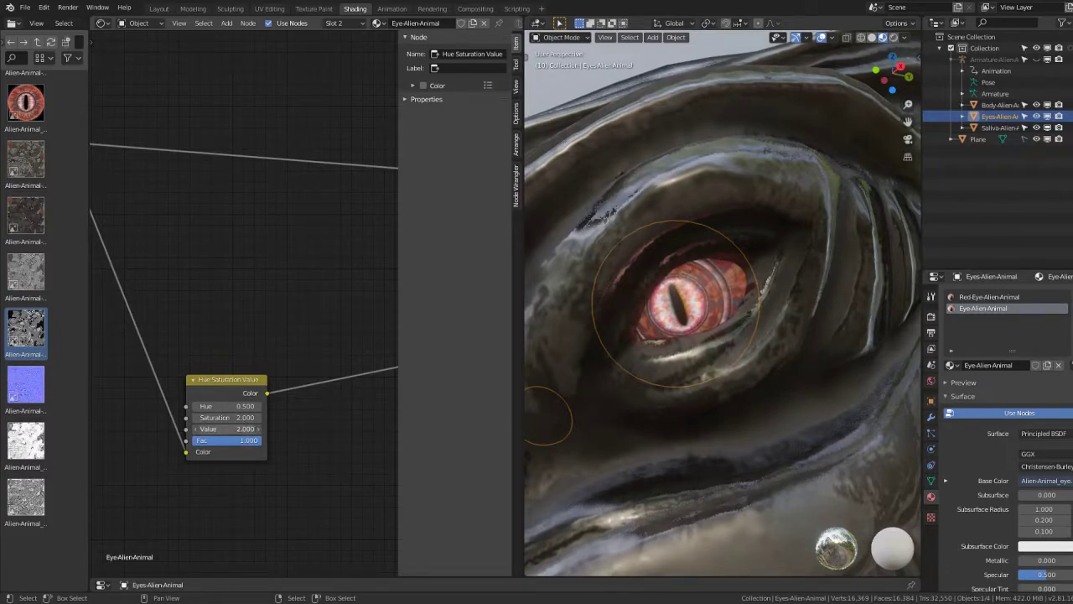
{"action": "type", "text": "0"}
{"action": "key", "text": "Return"}
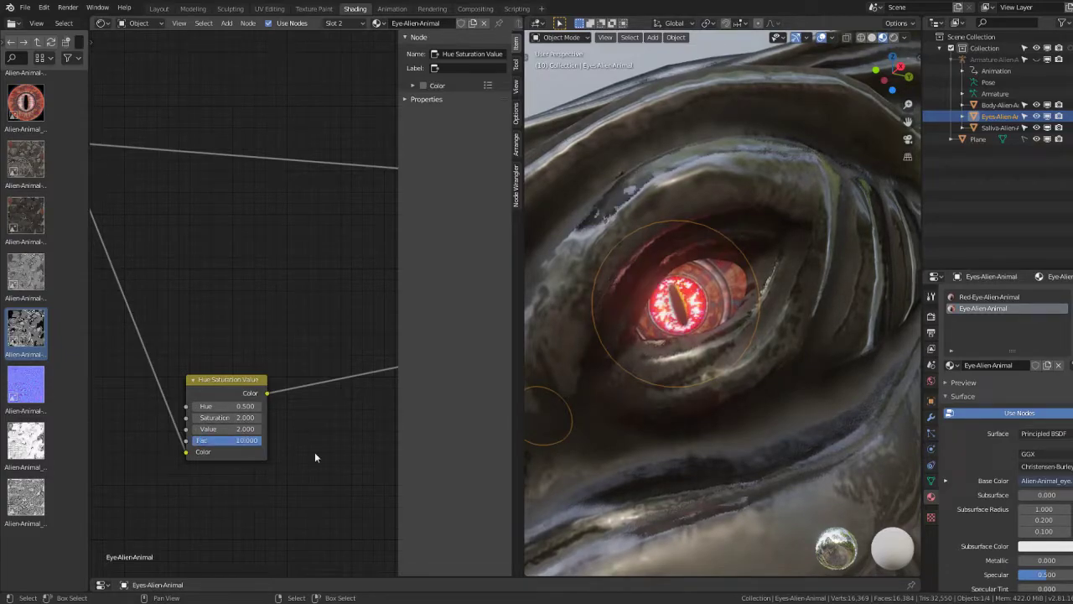
{"action": "scroll", "coordinate": [554, 403], "scroll_direction": "up", "scroll_amount": 4}
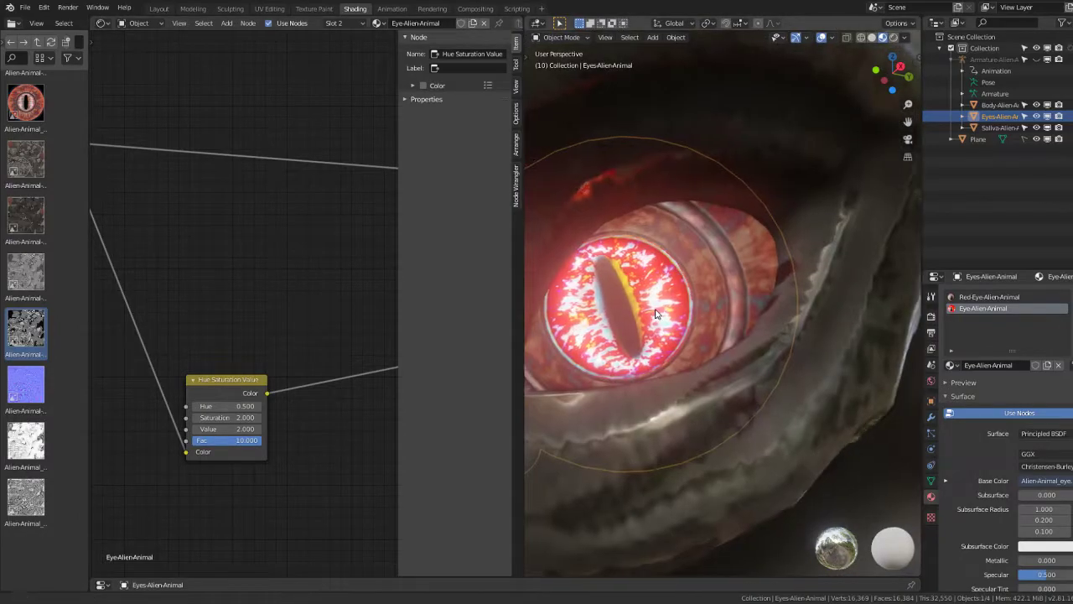
{"action": "mouse_move", "coordinate": [248, 440]}
{"action": "left_mouse_down"}
{"action": "mouse_move", "coordinate": [201, 440]}
{"action": "mouse_move", "coordinate": [277, 440]}
{"action": "mouse_move", "coordinate": [220, 440]}
{"action": "left_mouse_up"}
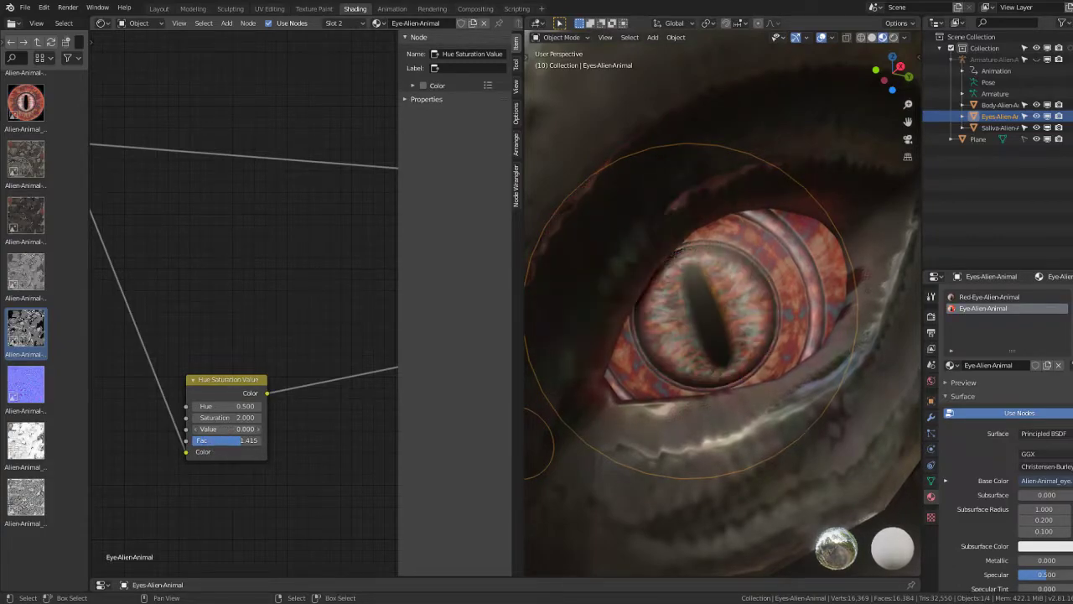
Step: Switch to the Red-Eye-Alien-Animal material's nodes
{"action": "scroll", "coordinate": [252, 336], "scroll_direction": "down", "scroll_amount": 2}
{"action": "scroll", "coordinate": [868, 300], "scroll_direction": "down", "scroll_amount": 4}
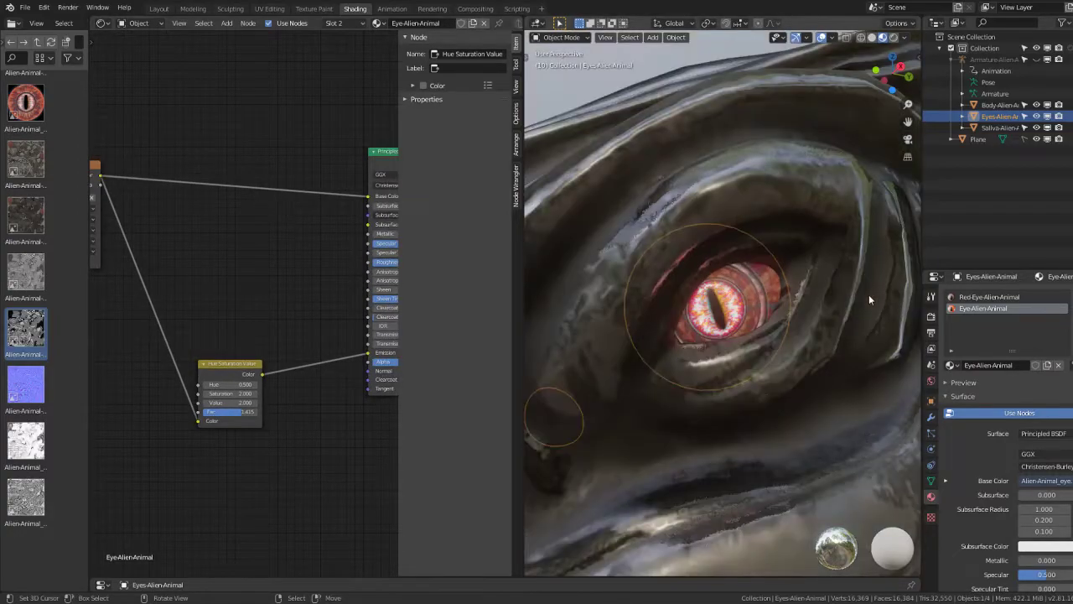
{"action": "scroll", "coordinate": [128, 298], "scroll_direction": "down", "scroll_amount": 2}
{"action": "scroll", "coordinate": [200, 246], "scroll_direction": "down", "scroll_amount": 1}
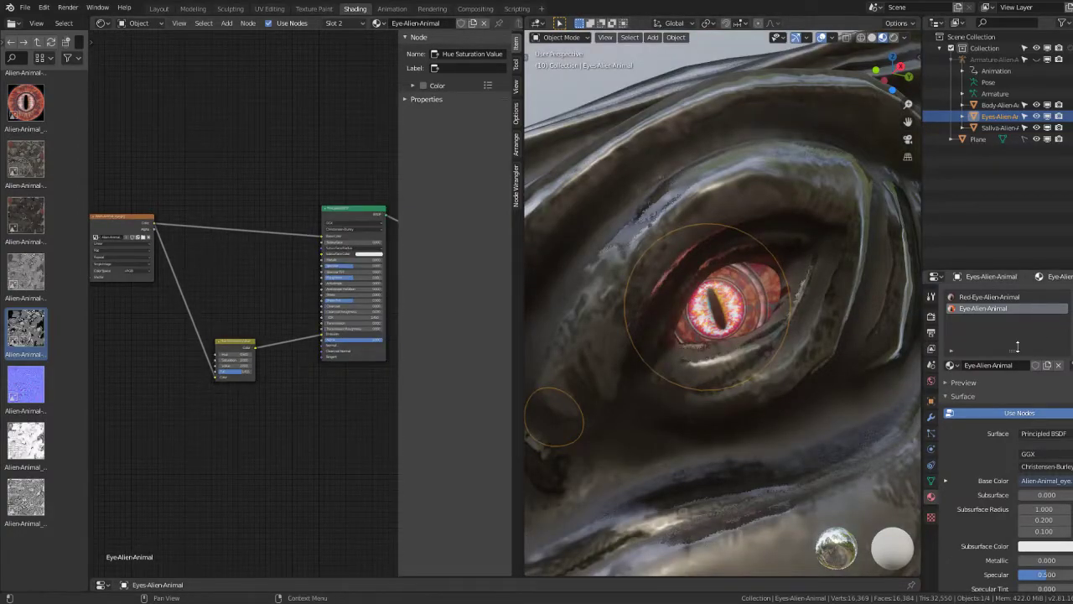
{"action": "left_click", "coordinate": [986, 298]}
Step: Add the eye image texture and a Bright/Contrast node linked into Emission
{"action": "middle_click_drag", "start_coordinate": [64, 155], "coordinate": [124, 186]}
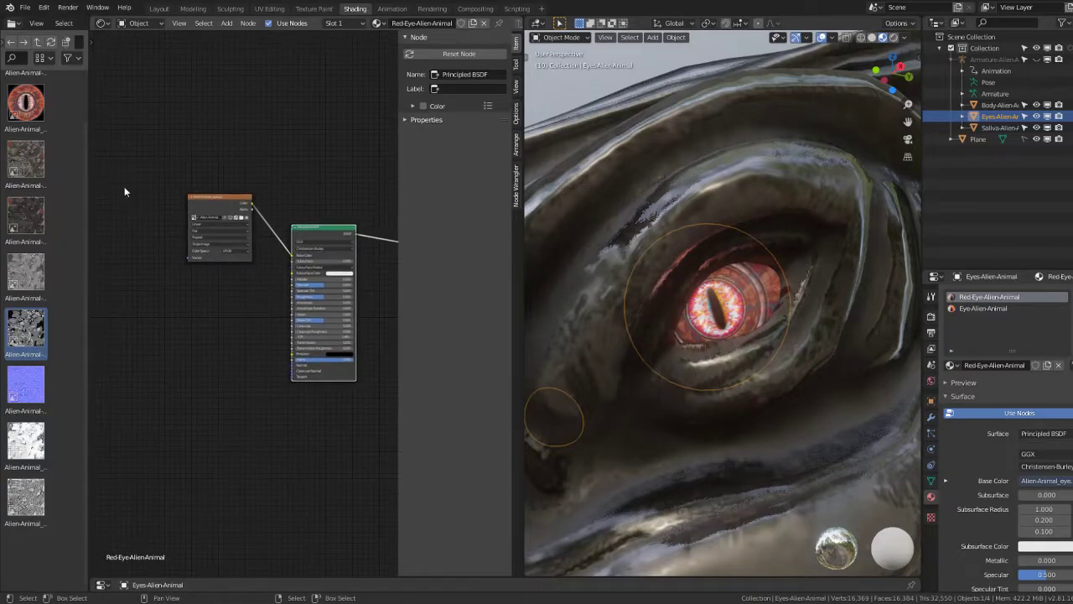
{"action": "left_click_drag", "start_coordinate": [22, 108], "coordinate": [182, 343]}
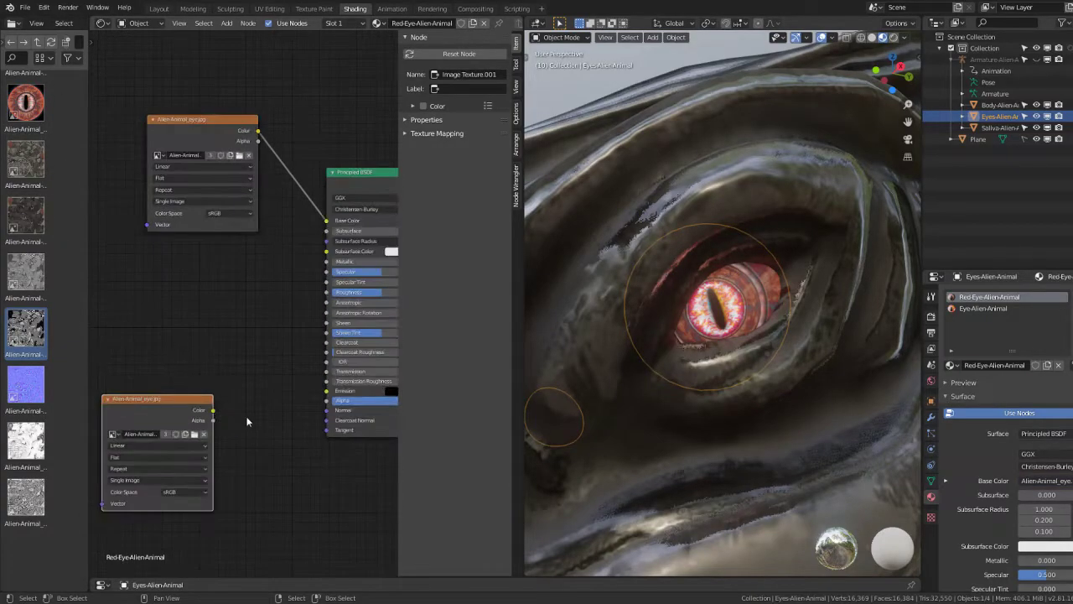
{"action": "scroll", "coordinate": [238, 369], "scroll_direction": "up", "scroll_amount": 3}
{"action": "key", "text": "shift+a"}
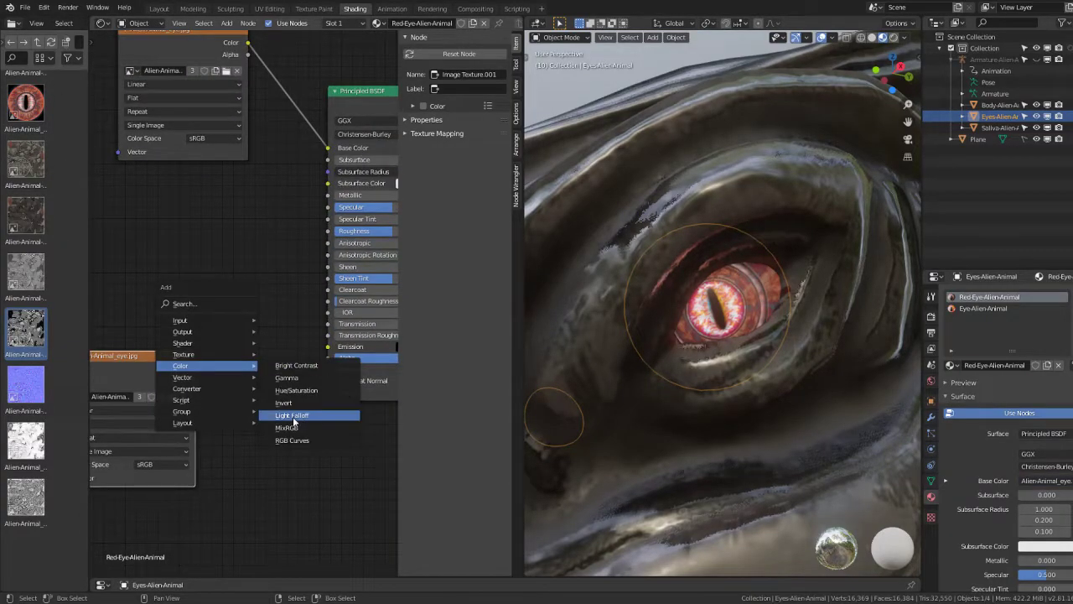
{"action": "left_click", "coordinate": [297, 365]}
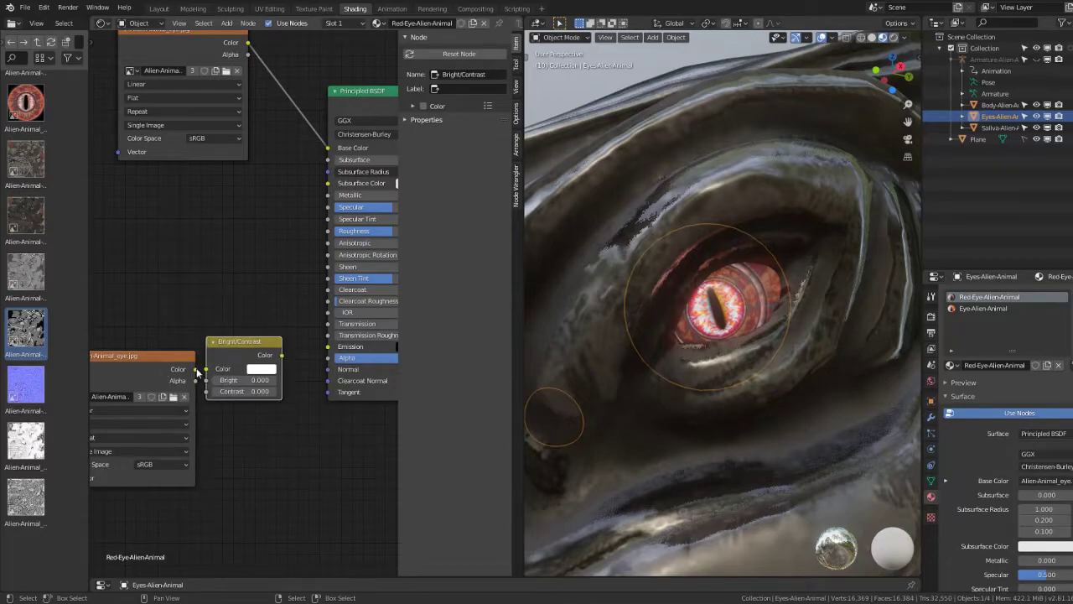
{"action": "left_click", "coordinate": [196, 370]}
{"action": "mouse_move", "coordinate": [173, 359]}
{"action": "left_mouse_down"}
{"action": "mouse_move", "coordinate": [100, 360]}
{"action": "mouse_move", "coordinate": [205, 369]}
{"action": "left_mouse_up"}
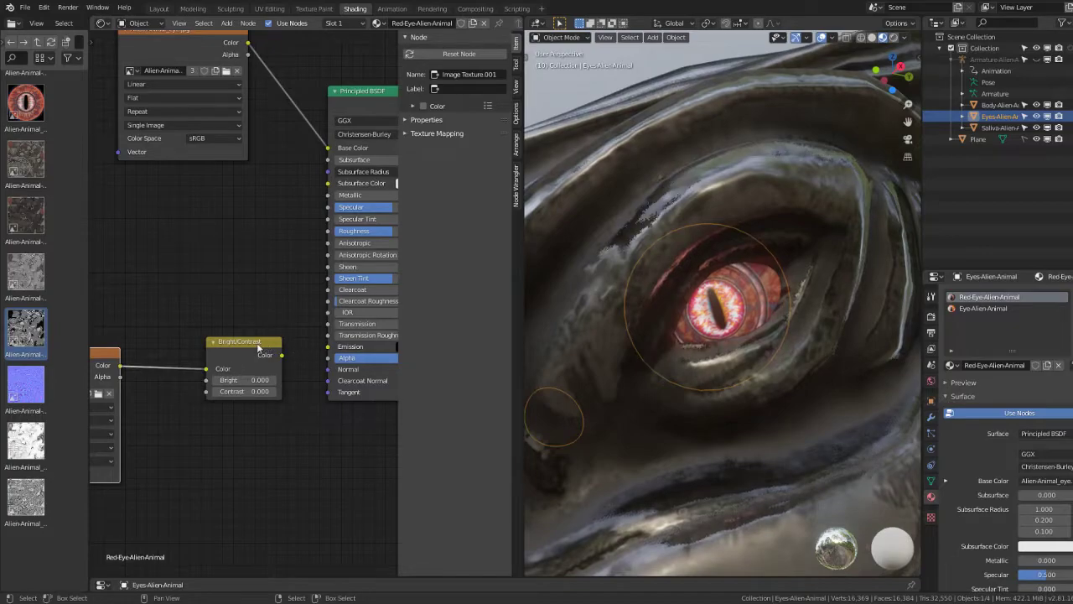
{"action": "mouse_move", "coordinate": [258, 347]}
{"action": "left_mouse_down"}
{"action": "mouse_move", "coordinate": [160, 354]}
{"action": "mouse_move", "coordinate": [291, 362]}
{"action": "left_mouse_up"}
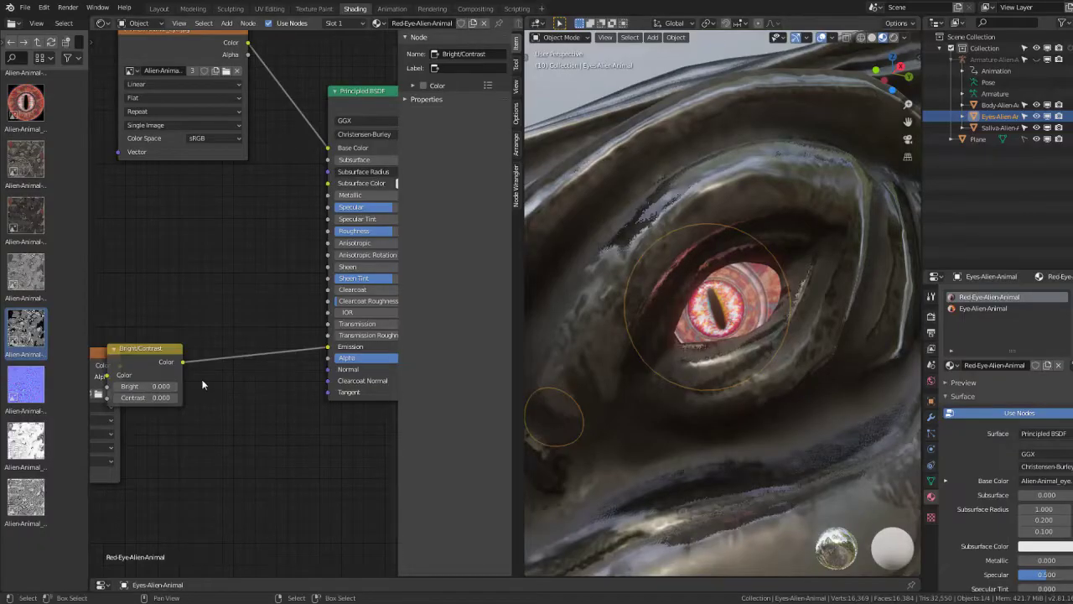
Step: Set the Bright/Contrast node to Bright 4.9 and Contrast 15.7 for a glowing eye
{"action": "mouse_move", "coordinate": [147, 386]}
{"action": "left_mouse_down"}
{"action": "mouse_move", "coordinate": [168, 386]}
{"action": "mouse_move", "coordinate": [134, 386]}
{"action": "left_mouse_up"}
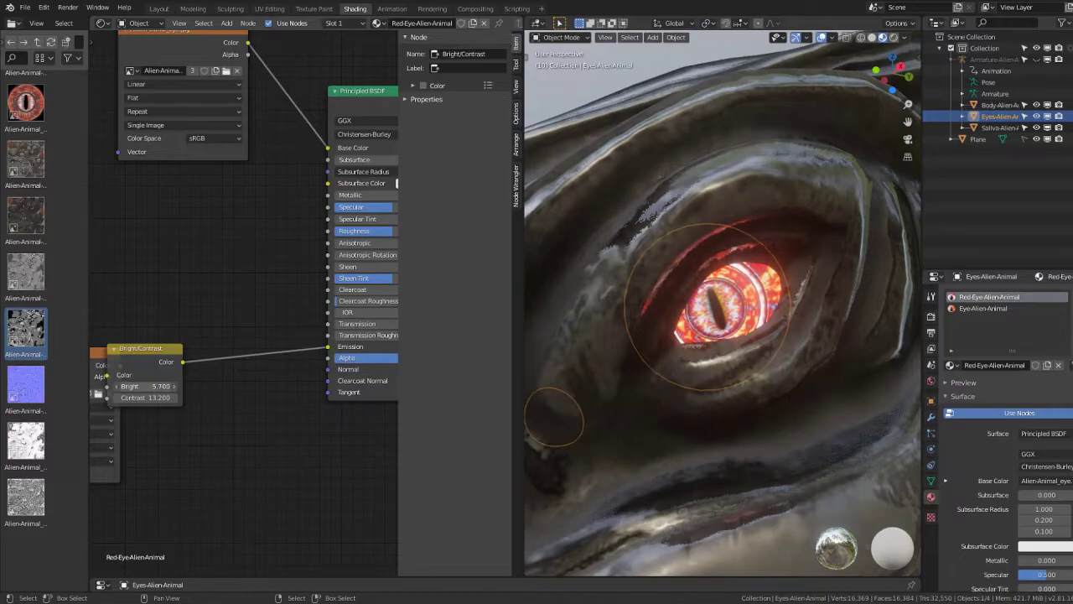
{"action": "left_click_drag", "start_coordinate": [143, 385], "coordinate": [155, 386]}
{"action": "middle_click_drag", "start_coordinate": [752, 344], "coordinate": [753, 292], "text": "ctrl"}
{"action": "mouse_move", "coordinate": [138, 398]}
{"action": "left_mouse_down"}
{"action": "mouse_move", "coordinate": [181, 384]}
{"action": "mouse_move", "coordinate": [154, 386]}
{"action": "left_mouse_up"}
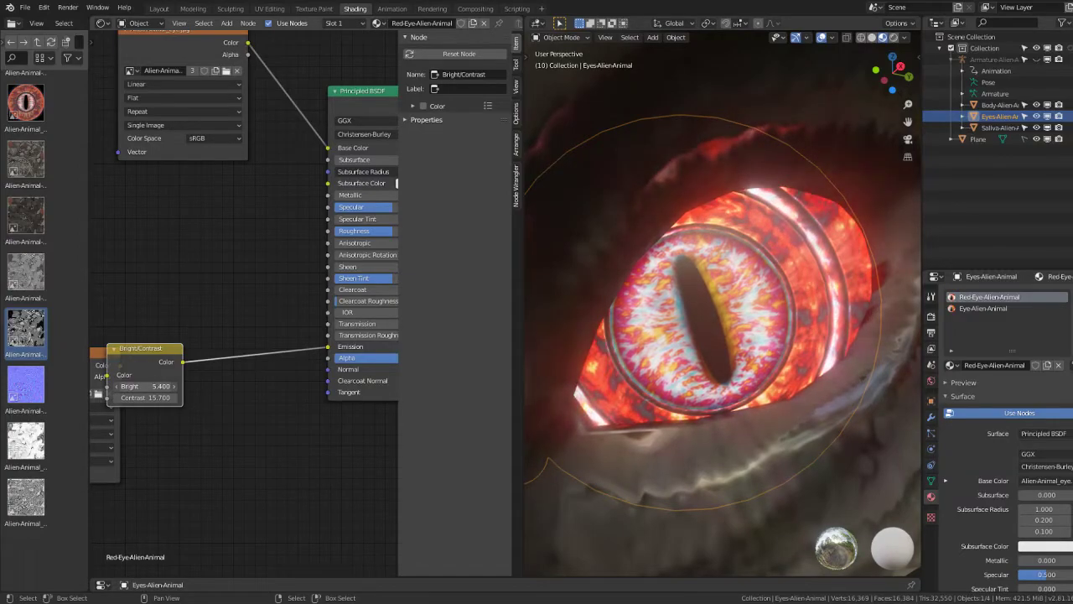
{"action": "left_click_drag", "start_coordinate": [154, 386], "coordinate": [149, 386]}
Step: Switch to the Eye-Alien-Animal material's nodes
{"action": "scroll", "coordinate": [746, 252], "scroll_direction": "down", "scroll_amount": 5}
{"action": "scroll", "coordinate": [746, 252], "scroll_direction": "down", "scroll_amount": 2}
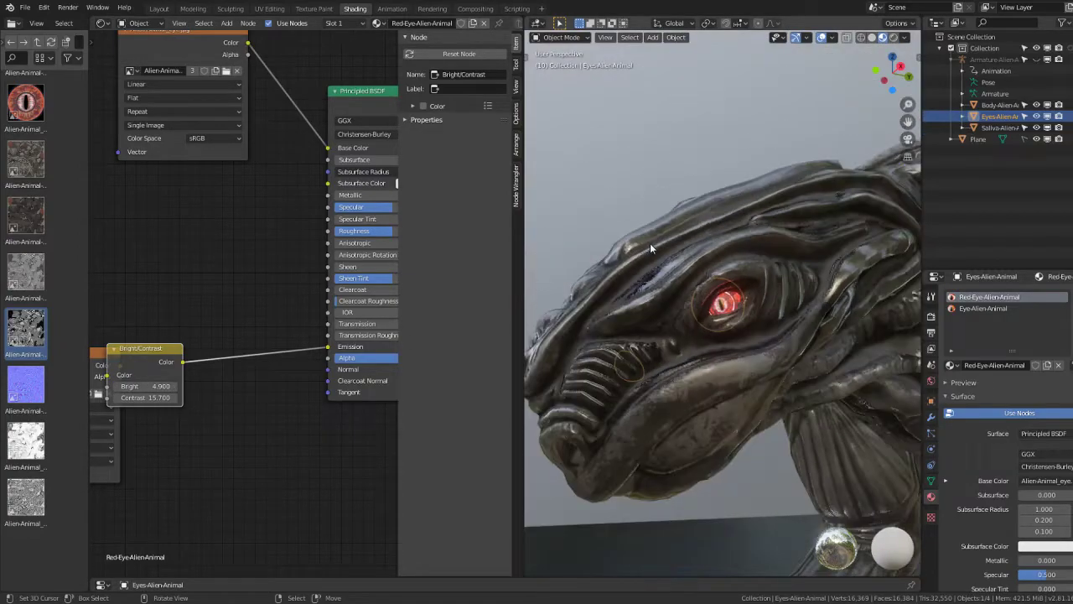
{"action": "scroll", "coordinate": [649, 242], "scroll_direction": "up", "scroll_amount": 5}
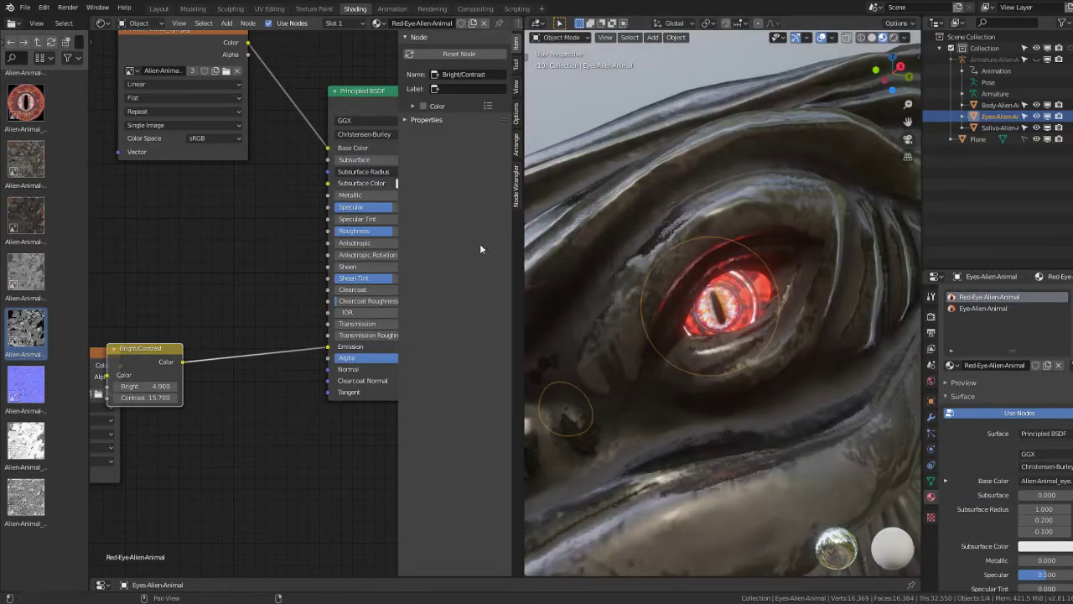
{"action": "left_click", "coordinate": [983, 308]}
{"action": "scroll", "coordinate": [335, 344], "scroll_direction": "down", "scroll_amount": 2}
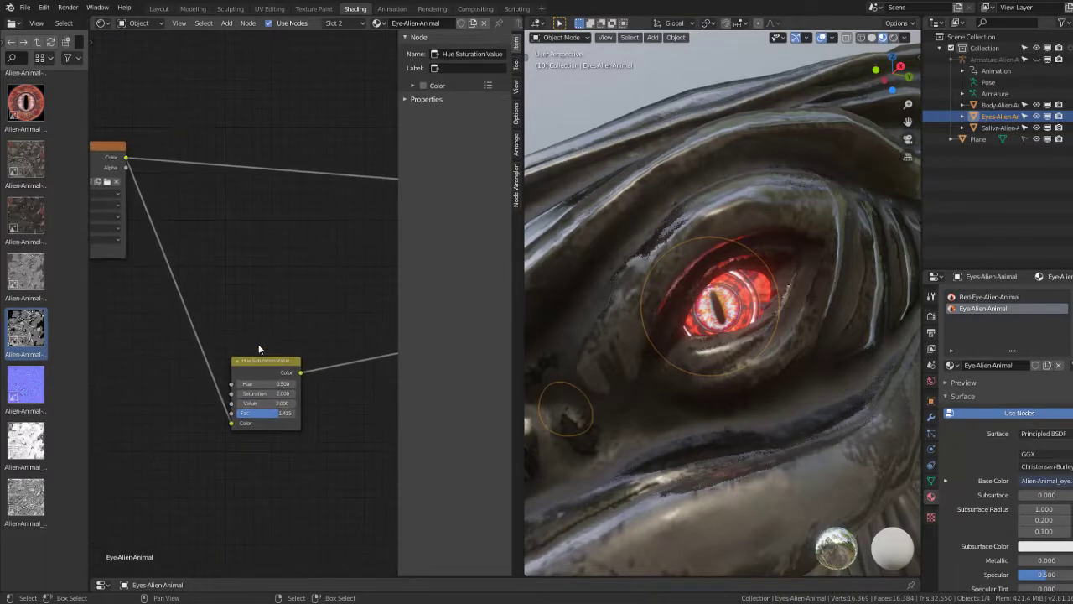
Step: Insert a Bright/Contrast node after Hue Saturation Value into Emission, Contrast 57.77, Bright -46.4
{"action": "left_click", "coordinate": [201, 361]}
{"action": "key", "text": "shift+a"}
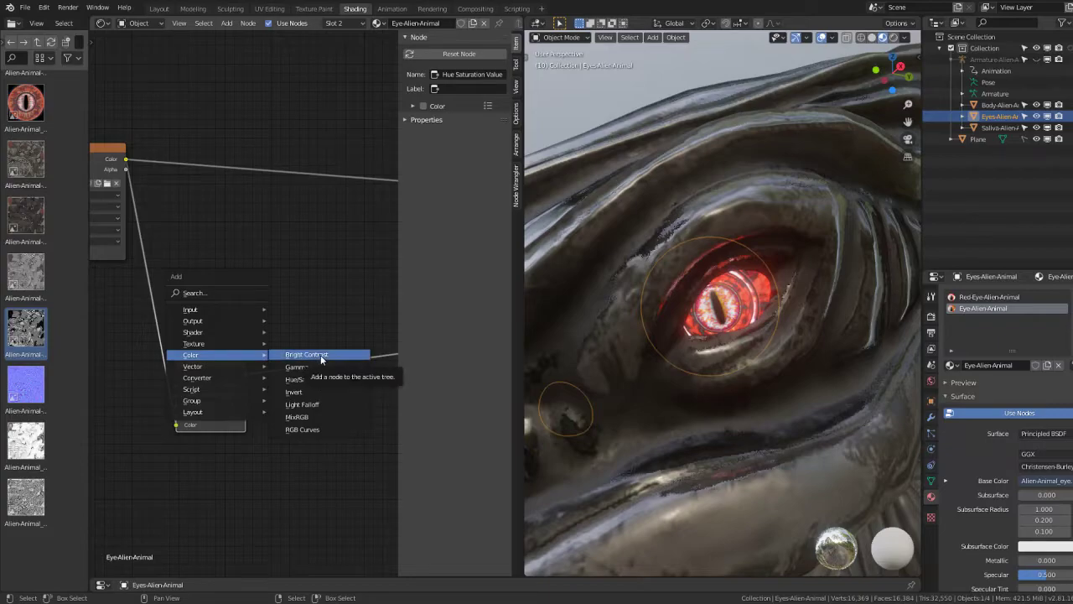
{"action": "left_click", "coordinate": [320, 355]}
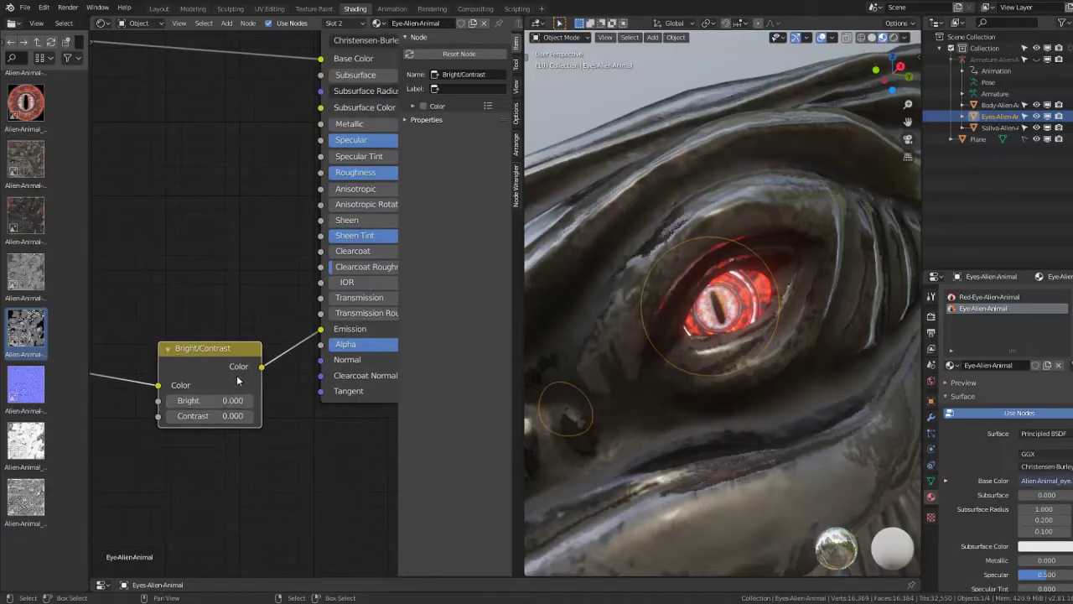
{"action": "left_click_drag", "start_coordinate": [215, 415], "coordinate": [252, 416]}
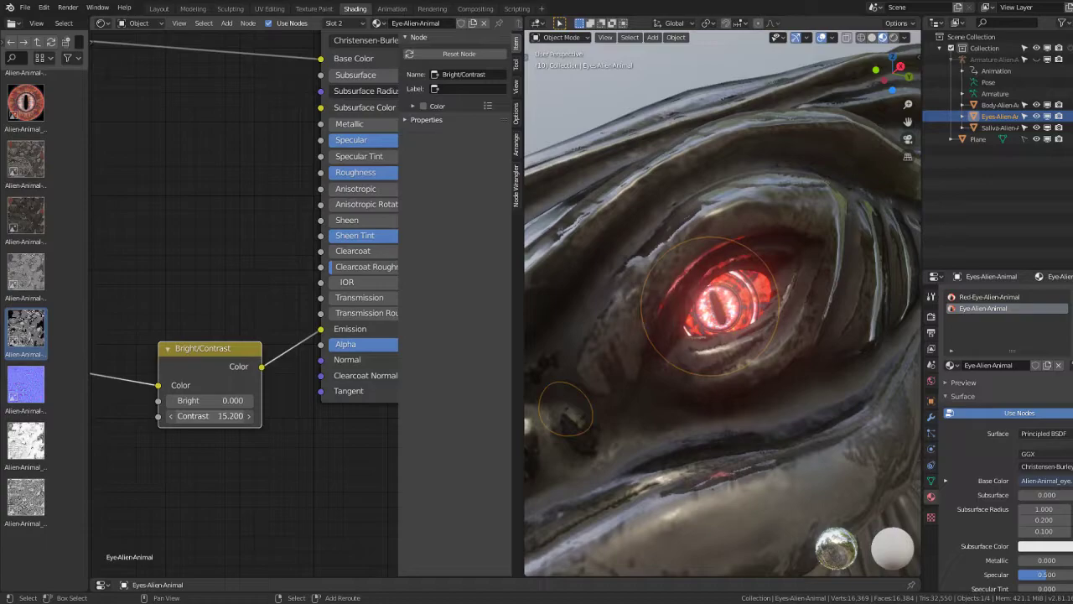
{"action": "middle_click_drag", "start_coordinate": [729, 335], "coordinate": [772, 329]}
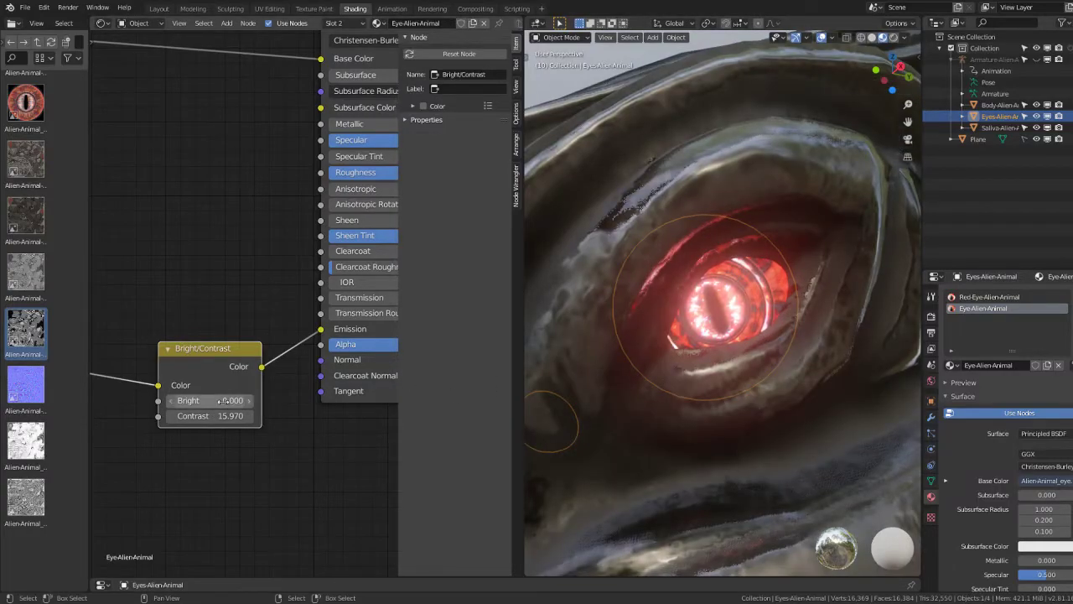
{"action": "mouse_move", "coordinate": [224, 401]}
{"action": "left_mouse_down"}
{"action": "mouse_move", "coordinate": [243, 401]}
{"action": "mouse_move", "coordinate": [193, 401]}
{"action": "mouse_move", "coordinate": [226, 400]}
{"action": "mouse_move", "coordinate": [248, 416]}
{"action": "left_mouse_up"}
{"action": "mouse_move", "coordinate": [227, 401]}
{"action": "left_mouse_down"}
{"action": "mouse_move", "coordinate": [168, 401]}
{"action": "mouse_move", "coordinate": [205, 401]}
{"action": "left_mouse_up"}
{"action": "scroll", "coordinate": [336, 285], "scroll_direction": "down", "scroll_amount": 3}
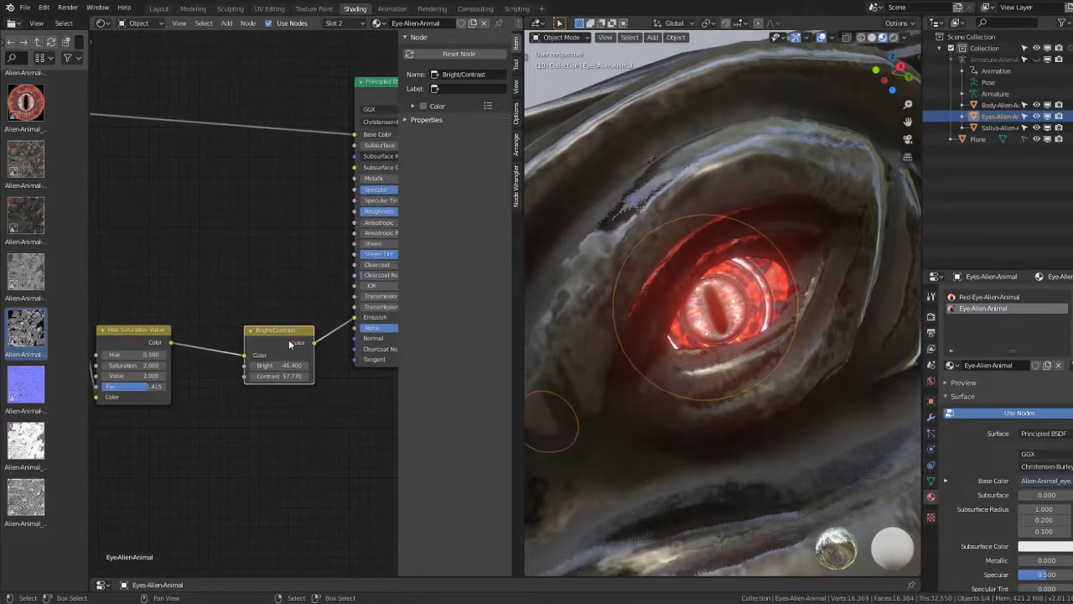
{"action": "left_click_drag", "start_coordinate": [281, 342], "coordinate": [207, 342]}
{"action": "key", "text": "shift+a"}
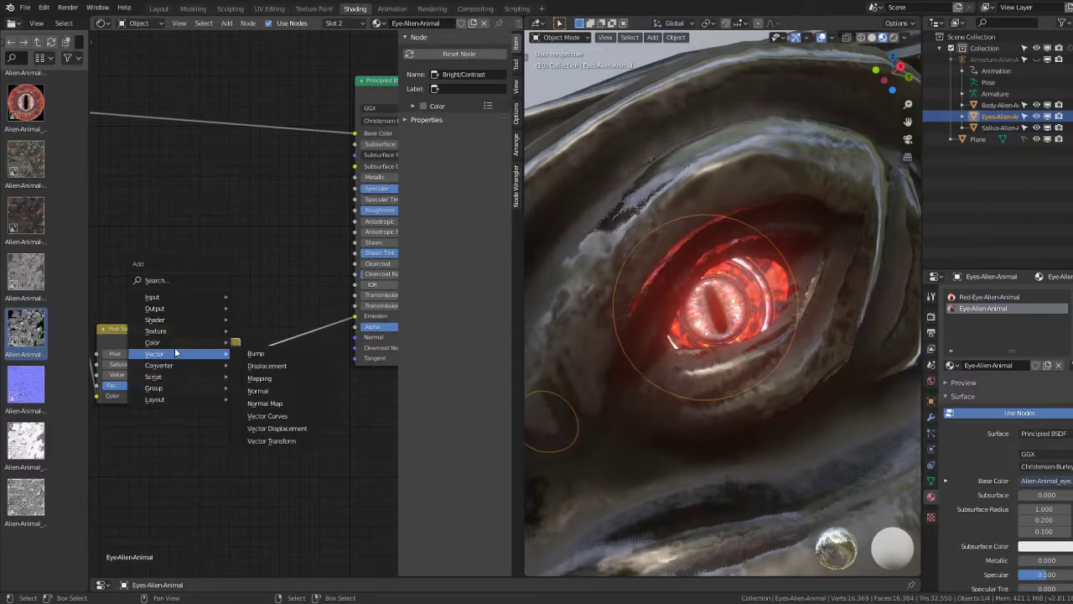
{"action": "left_click", "coordinate": [289, 379]}
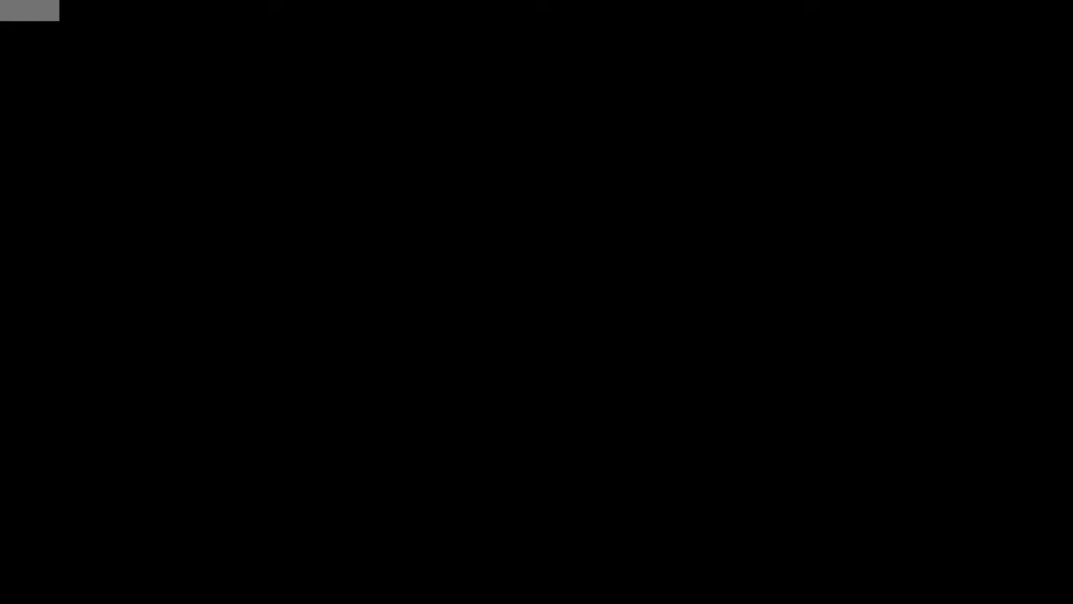
Step: Set the Hue Saturation Value node to Hue 0.500, Saturation 2 and Value 2.000
{"action": "key", "text": "KP_Decimal"}
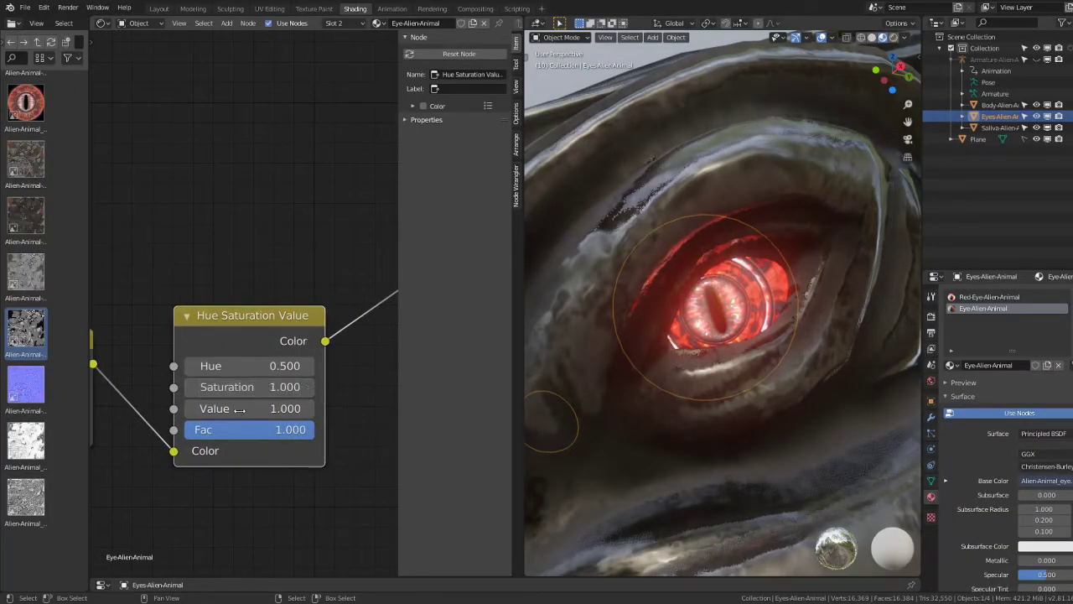
{"action": "mouse_move", "coordinate": [225, 387]}
{"action": "left_mouse_down"}
{"action": "mouse_move", "coordinate": [294, 366]}
{"action": "mouse_move", "coordinate": [172, 367]}
{"action": "mouse_move", "coordinate": [254, 367]}
{"action": "mouse_move", "coordinate": [234, 386]}
{"action": "mouse_move", "coordinate": [201, 386]}
{"action": "mouse_move", "coordinate": [268, 387]}
{"action": "mouse_move", "coordinate": [210, 408]}
{"action": "mouse_move", "coordinate": [252, 408]}
{"action": "mouse_move", "coordinate": [227, 409]}
{"action": "left_mouse_up"}
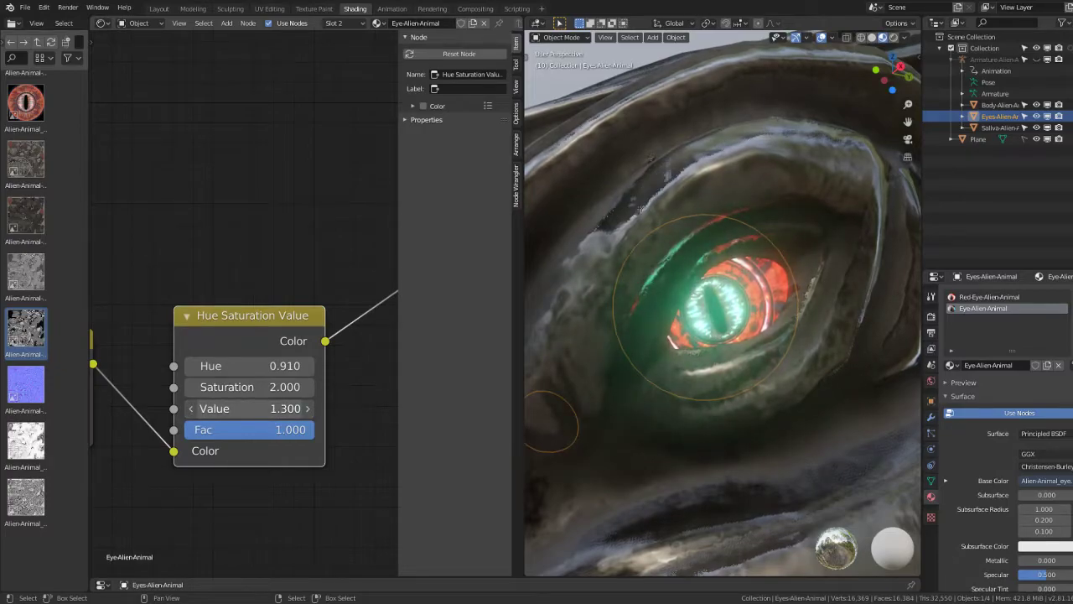
{"action": "left_click_drag", "start_coordinate": [252, 366], "coordinate": [260, 366]}
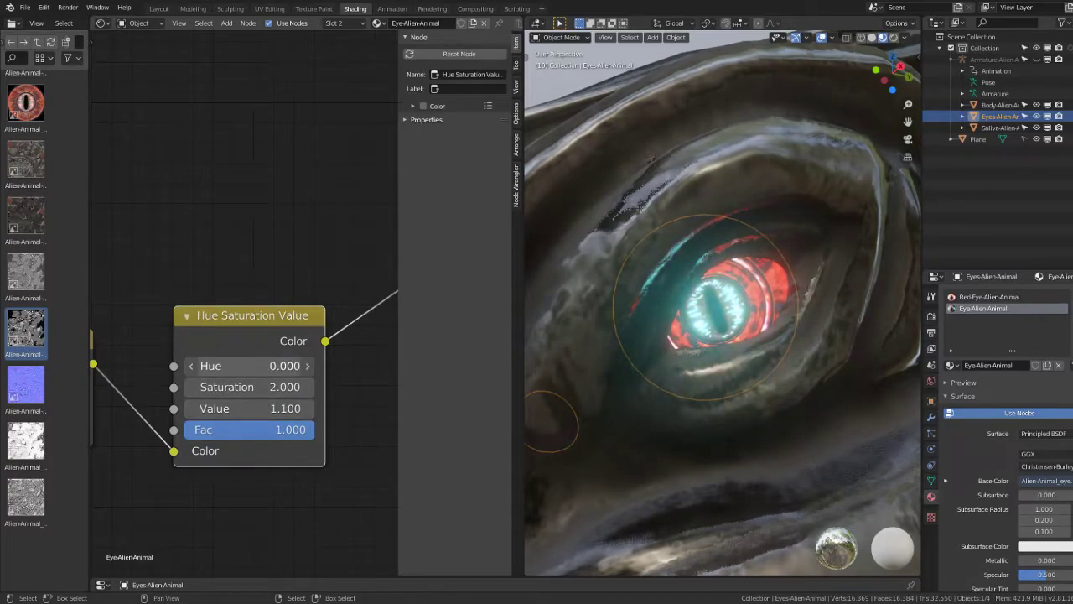
{"action": "left_click", "coordinate": [273, 365]}
{"action": "left_click", "coordinate": [263, 367]}
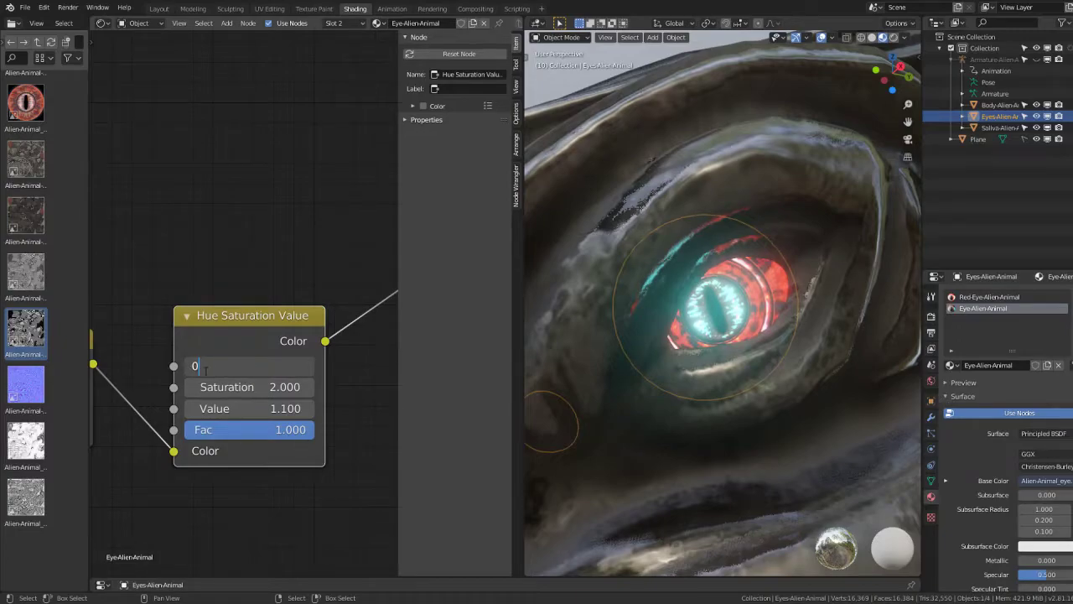
{"action": "left_click", "coordinate": [270, 366]}
{"action": "type", "text": ".500"}
{"action": "key", "text": "Return"}
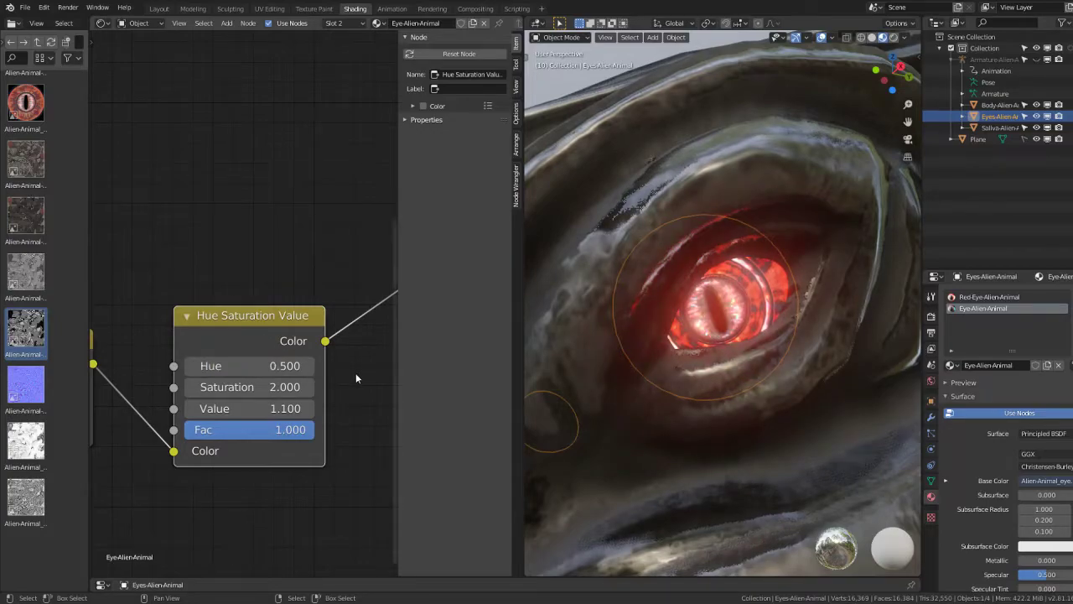
{"action": "left_click_drag", "start_coordinate": [252, 409], "coordinate": [290, 409]}
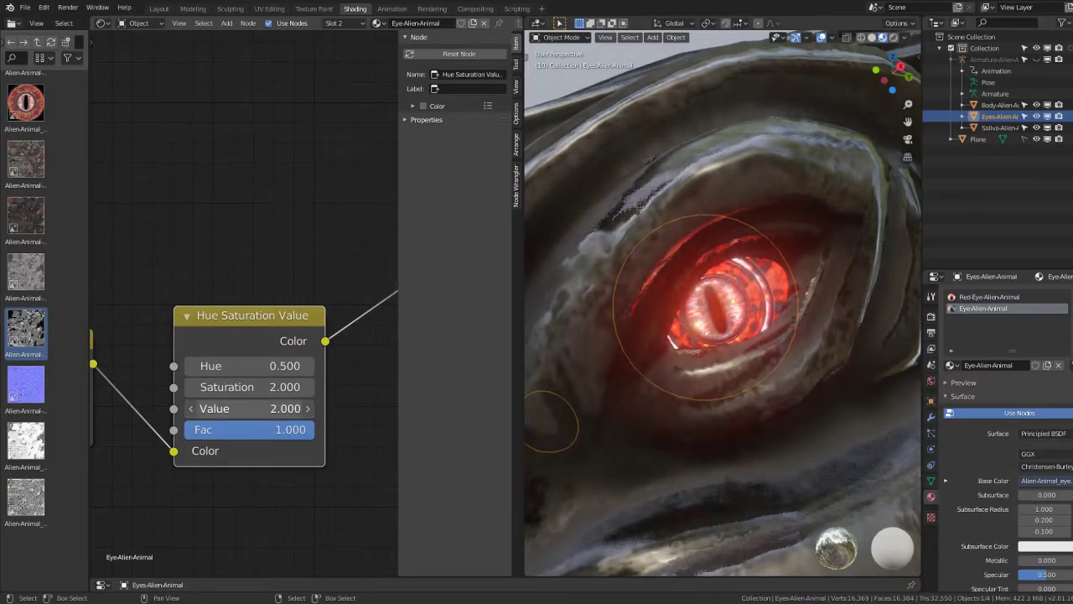
Step: Lower the Eye-Alien-Animal Principled BSDF Roughness to 0.123
{"action": "scroll", "coordinate": [271, 408], "scroll_direction": "down", "scroll_amount": 3}
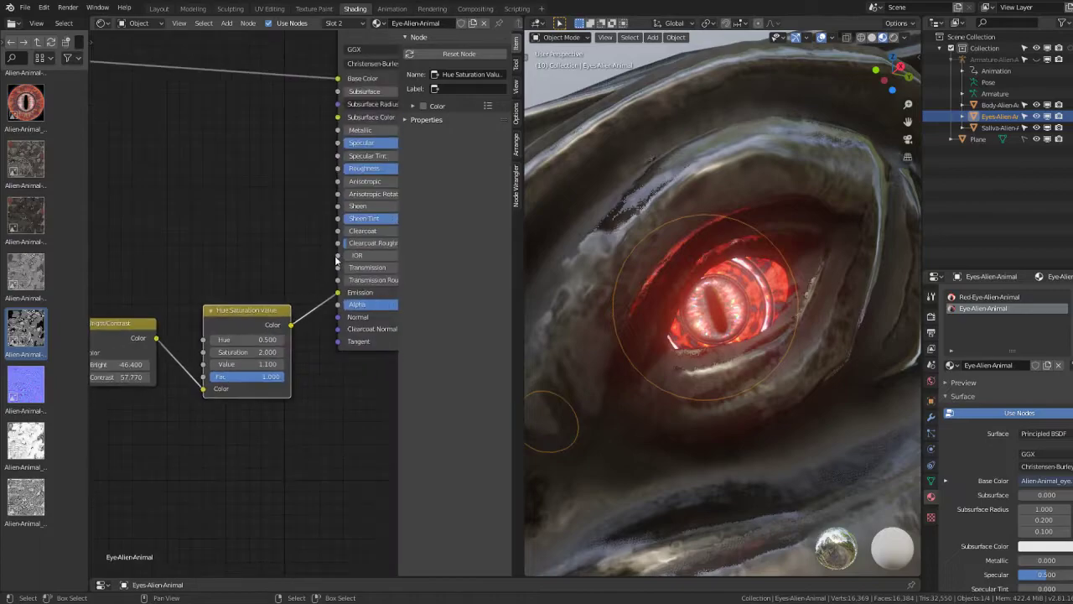
{"action": "middle_click_drag", "start_coordinate": [352, 209], "coordinate": [277, 319]}
{"action": "scroll", "coordinate": [338, 290], "scroll_direction": "up", "scroll_amount": 2}
{"action": "scroll", "coordinate": [338, 291], "scroll_direction": "down", "scroll_amount": 2}
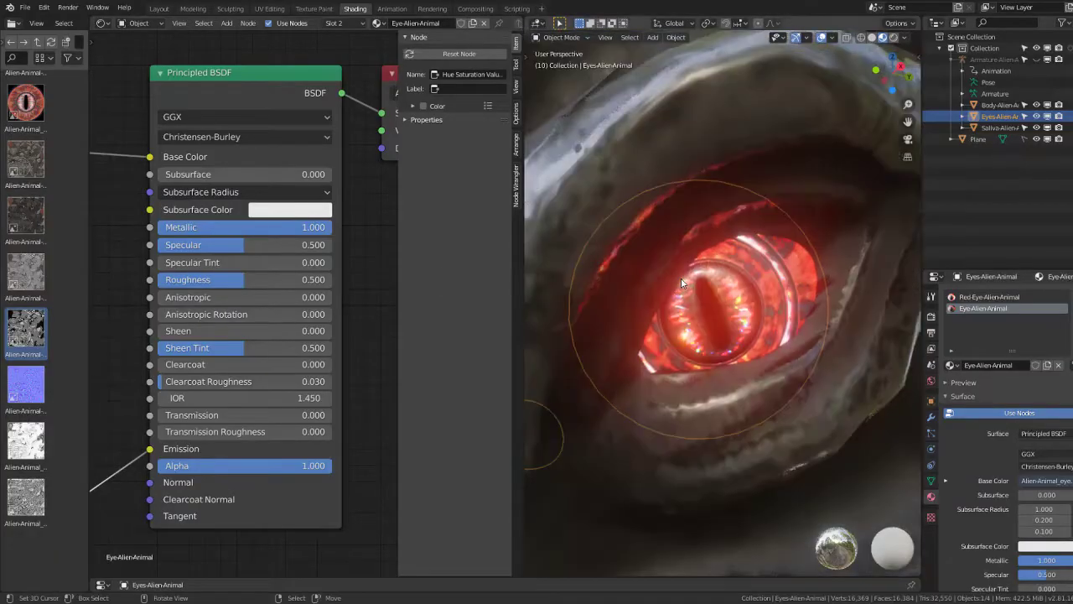
{"action": "mouse_move", "coordinate": [319, 285]}
{"action": "left_mouse_down"}
{"action": "mouse_move", "coordinate": [243, 285]}
{"action": "mouse_move", "coordinate": [372, 280]}
{"action": "left_mouse_up"}
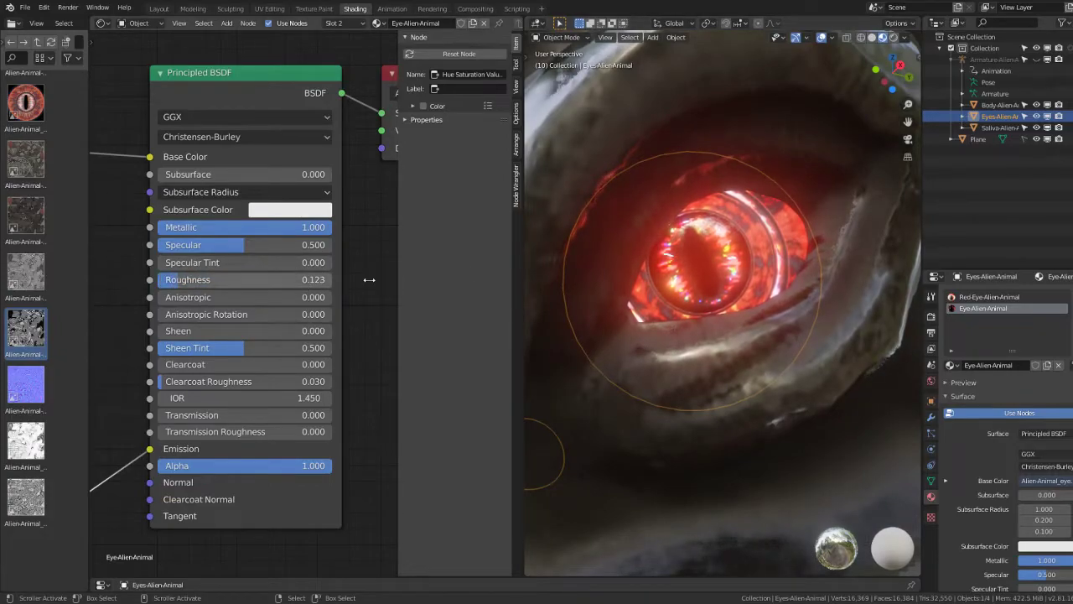
{"action": "scroll", "coordinate": [740, 258], "scroll_direction": "up", "scroll_amount": 3}
Step: Switch to Red-Eye-Alien-Animal, trial a higher Bright, and move the image texture node left
{"action": "middle_click_drag", "start_coordinate": [732, 260], "coordinate": [733, 272]}
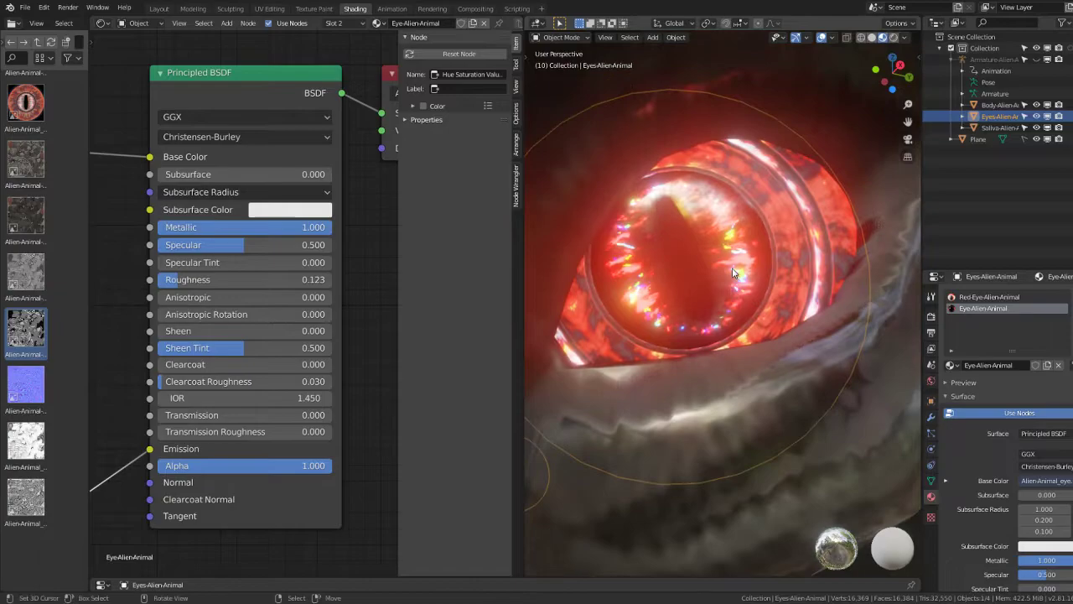
{"action": "left_click", "coordinate": [989, 297]}
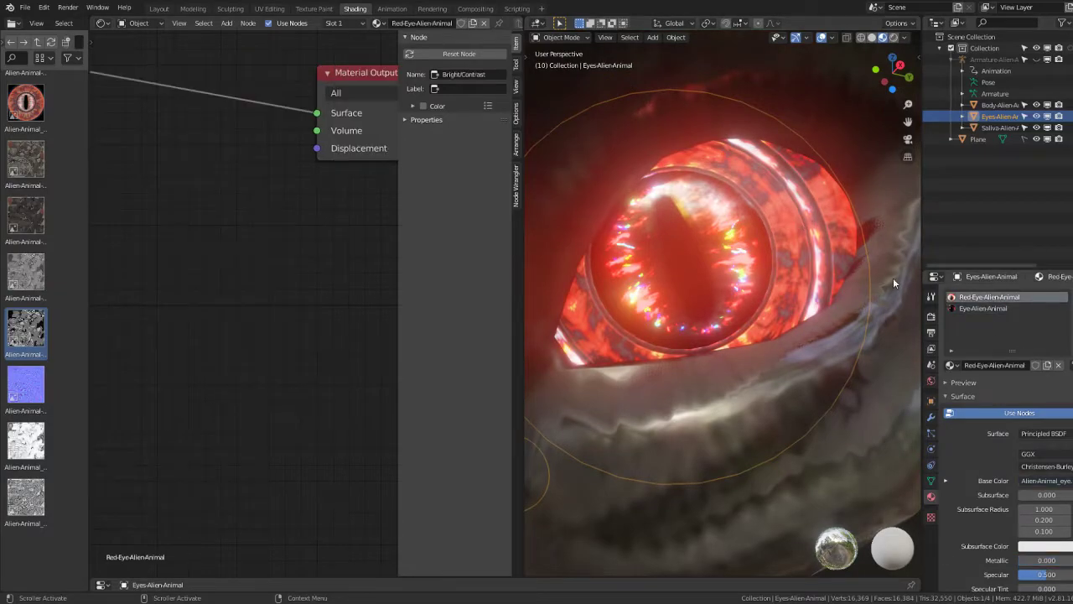
{"action": "mouse_move", "coordinate": [136, 276]}
{"action": "middle_mouse_down"}
{"action": "mouse_move", "coordinate": [153, 299]}
{"action": "mouse_move", "coordinate": [183, 310]}
{"action": "mouse_move", "coordinate": [183, 167]}
{"action": "mouse_move", "coordinate": [137, 167]}
{"action": "middle_mouse_up"}
{"action": "scroll", "coordinate": [184, 310], "scroll_direction": "up", "scroll_amount": 3}
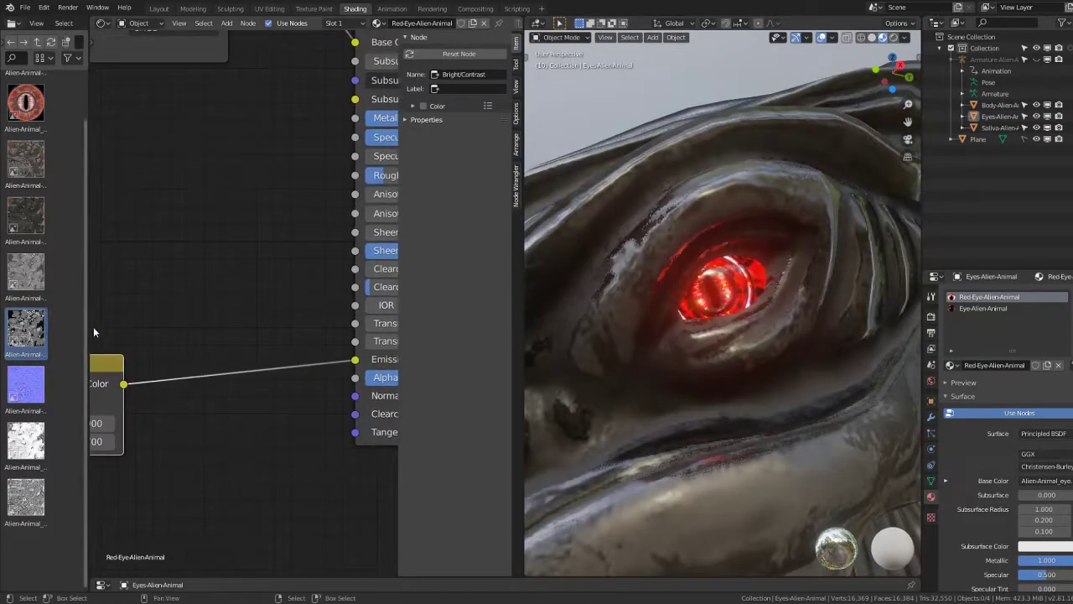
{"action": "mouse_move", "coordinate": [317, 366]}
{"action": "left_mouse_down"}
{"action": "mouse_move", "coordinate": [361, 367]}
{"action": "mouse_move", "coordinate": [292, 364]}
{"action": "mouse_move", "coordinate": [252, 382]}
{"action": "mouse_move", "coordinate": [314, 382]}
{"action": "left_mouse_up"}
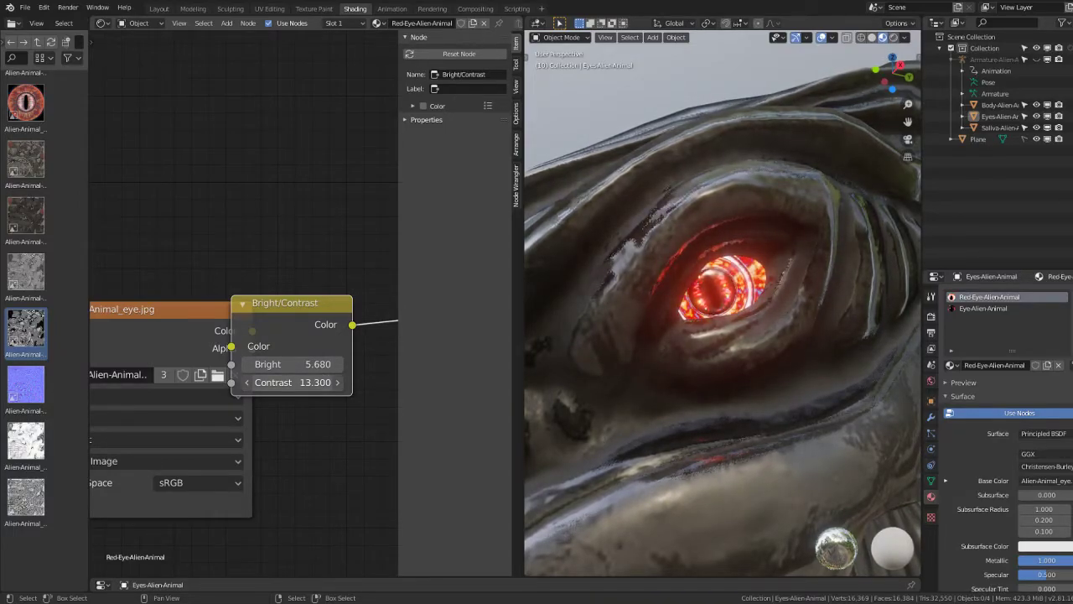
{"action": "scroll", "coordinate": [210, 319], "scroll_direction": "down", "scroll_amount": 2}
{"action": "left_click_drag", "start_coordinate": [190, 309], "coordinate": [94, 319]}
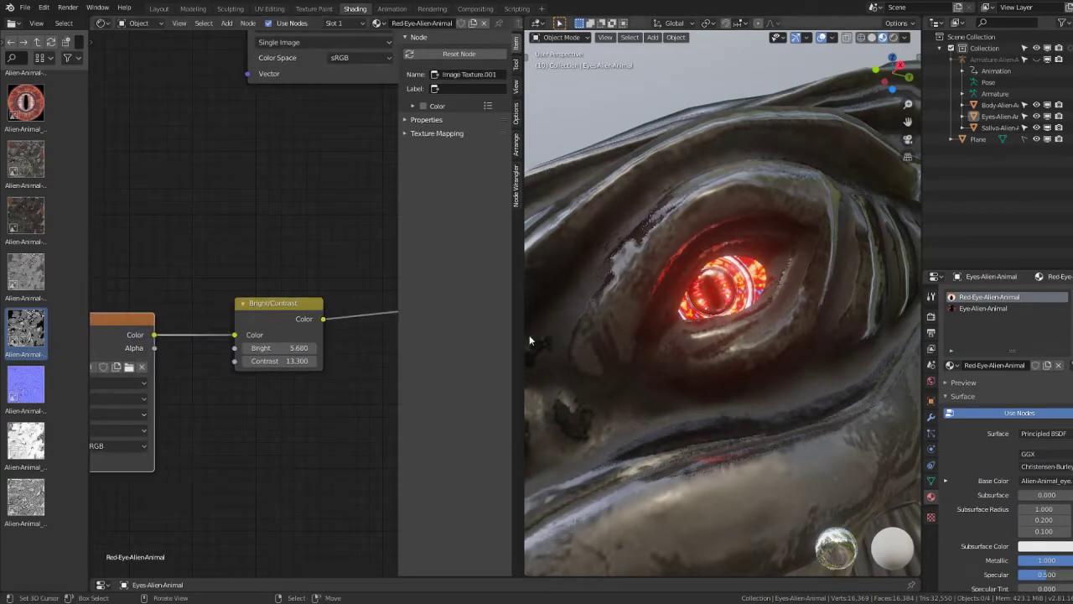
Step: Set the Bright/Contrast node to Bright -0.070 and Contrast 0.210
{"action": "left_click", "coordinate": [285, 347]}
{"action": "type", "text": "0"}
{"action": "key", "text": "Return"}
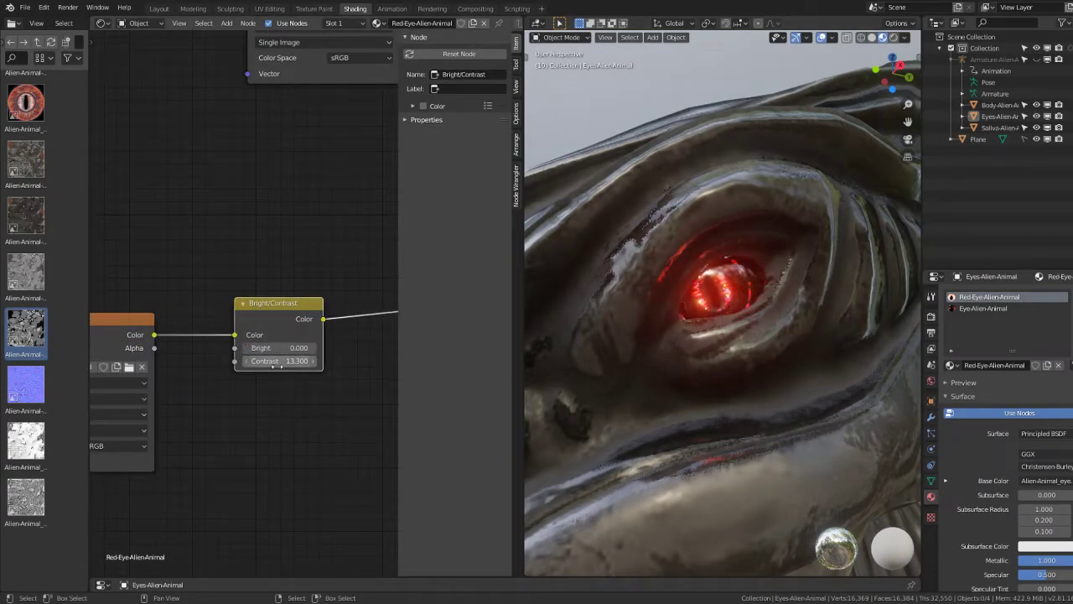
{"action": "type", "text": "0"}
{"action": "key", "text": "Return"}
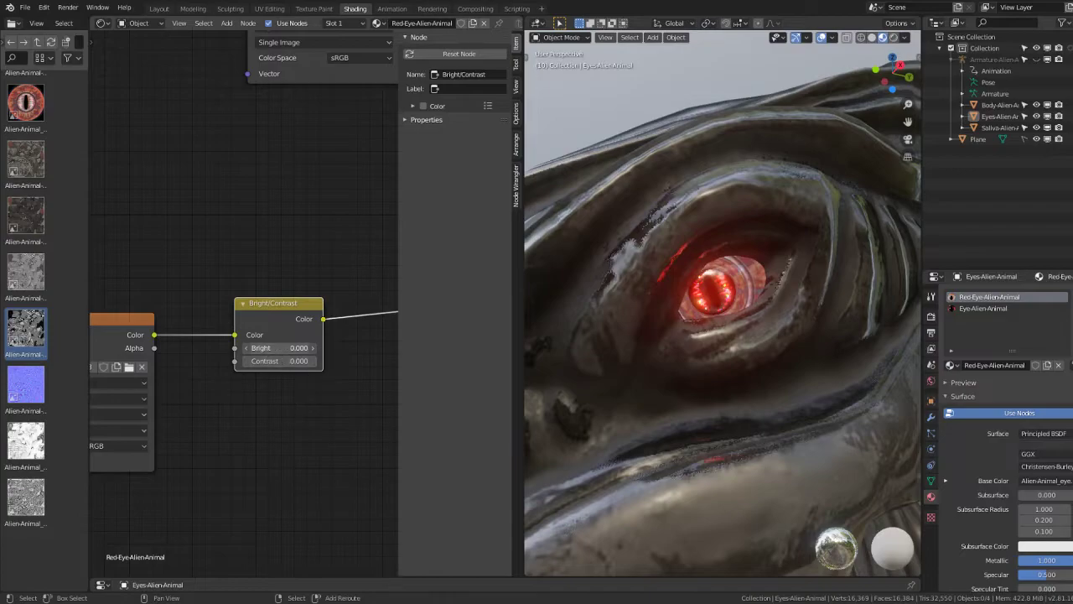
{"action": "left_click_drag", "start_coordinate": [277, 347], "coordinate": [239, 347]}
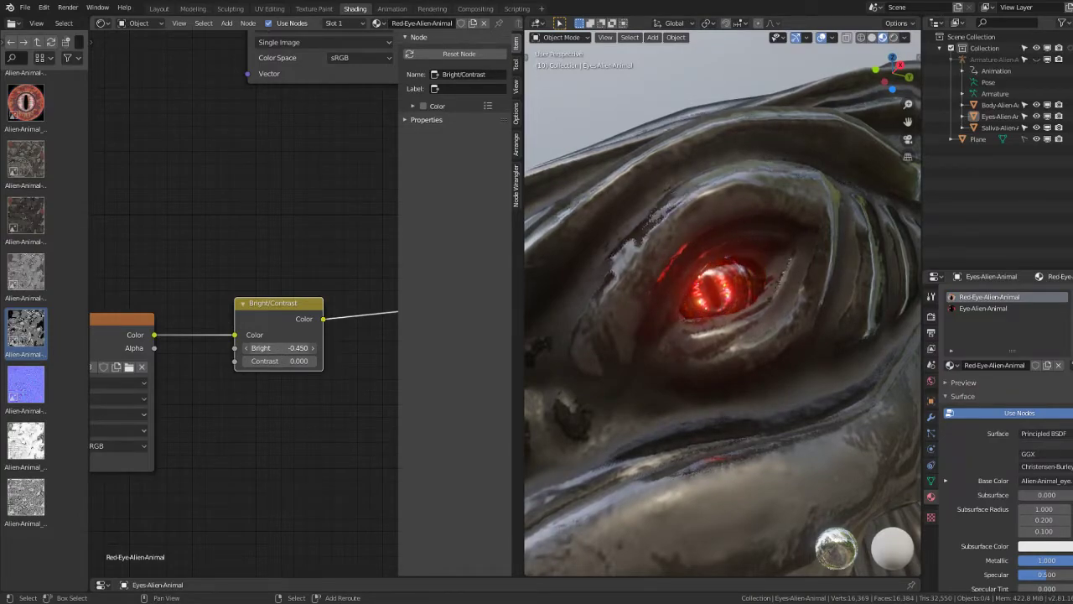
{"action": "left_click_drag", "start_coordinate": [276, 347], "coordinate": [310, 347]}
{"action": "mouse_move", "coordinate": [277, 360]}
{"action": "left_mouse_down"}
{"action": "mouse_move", "coordinate": [239, 361]}
{"action": "mouse_move", "coordinate": [314, 360]}
{"action": "mouse_move", "coordinate": [270, 361]}
{"action": "left_mouse_up"}
{"action": "mouse_move", "coordinate": [588, 264]}
{"action": "middle_mouse_down"}
{"action": "mouse_move", "coordinate": [727, 225]}
{"action": "mouse_move", "coordinate": [743, 242]}
{"action": "middle_mouse_up"}
{"action": "scroll", "coordinate": [848, 286], "scroll_direction": "up", "scroll_amount": 3}
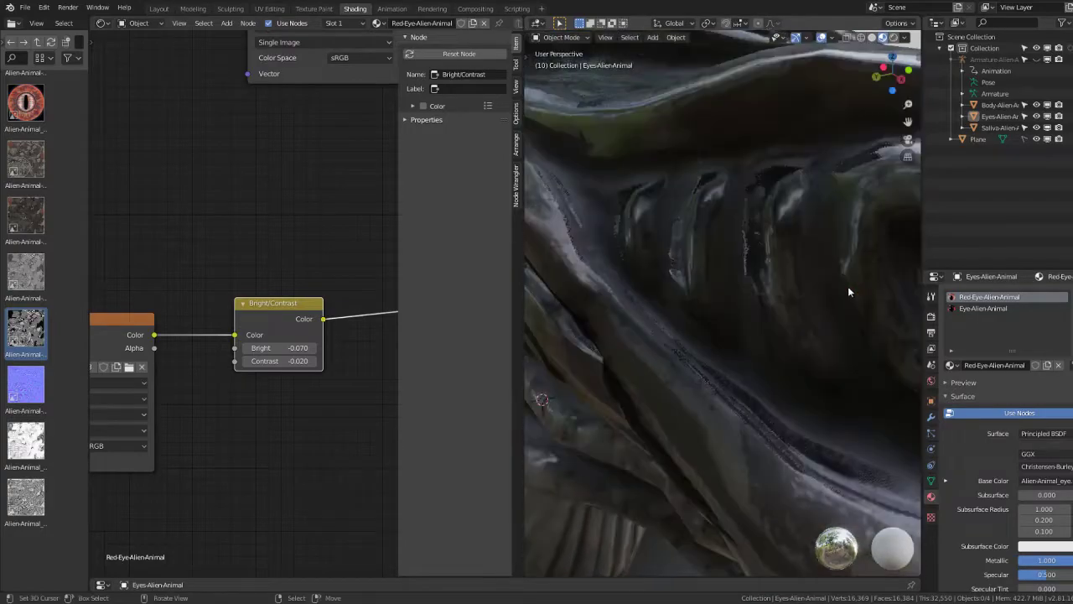
{"action": "middle_click_drag", "start_coordinate": [819, 282], "coordinate": [773, 303]}
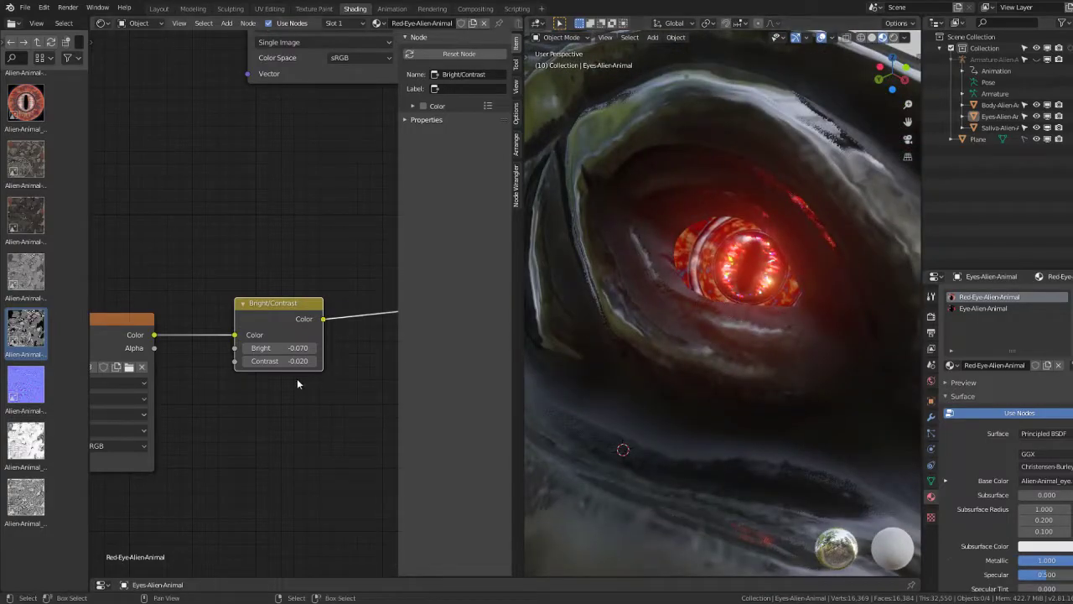
{"action": "mouse_move", "coordinate": [277, 361]}
{"action": "left_mouse_down"}
{"action": "mouse_move", "coordinate": [335, 360]}
{"action": "mouse_move", "coordinate": [289, 360]}
{"action": "left_mouse_up"}
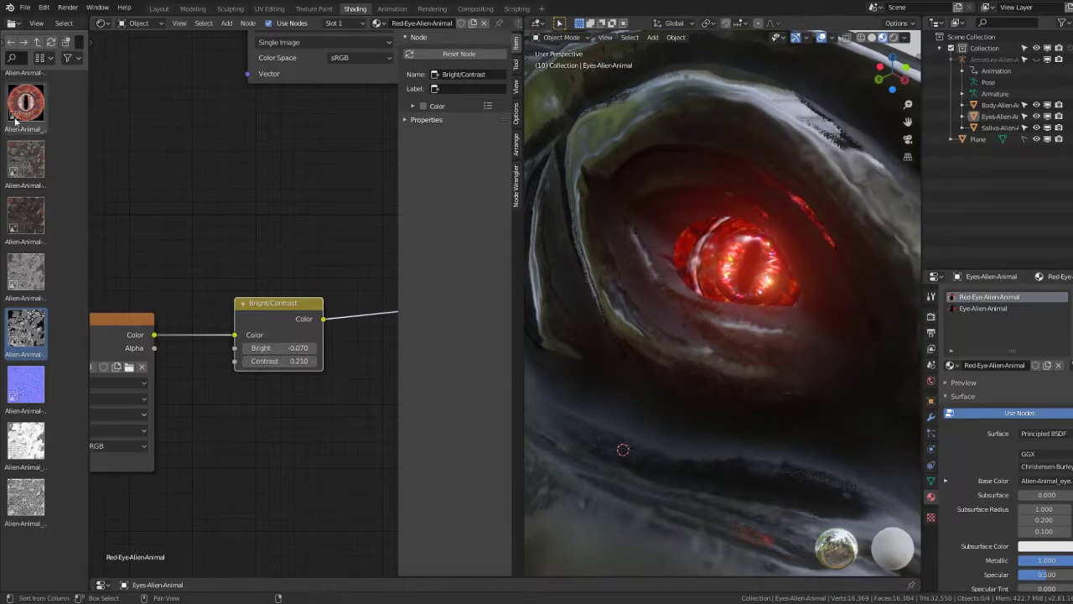
Step: On Eye-Alien-Animal, set the Hue/Sat Value and the Bright/Contrast Bright and Contrast to 1.000
{"action": "left_click", "coordinate": [996, 308]}
{"action": "key", "text": "Home"}
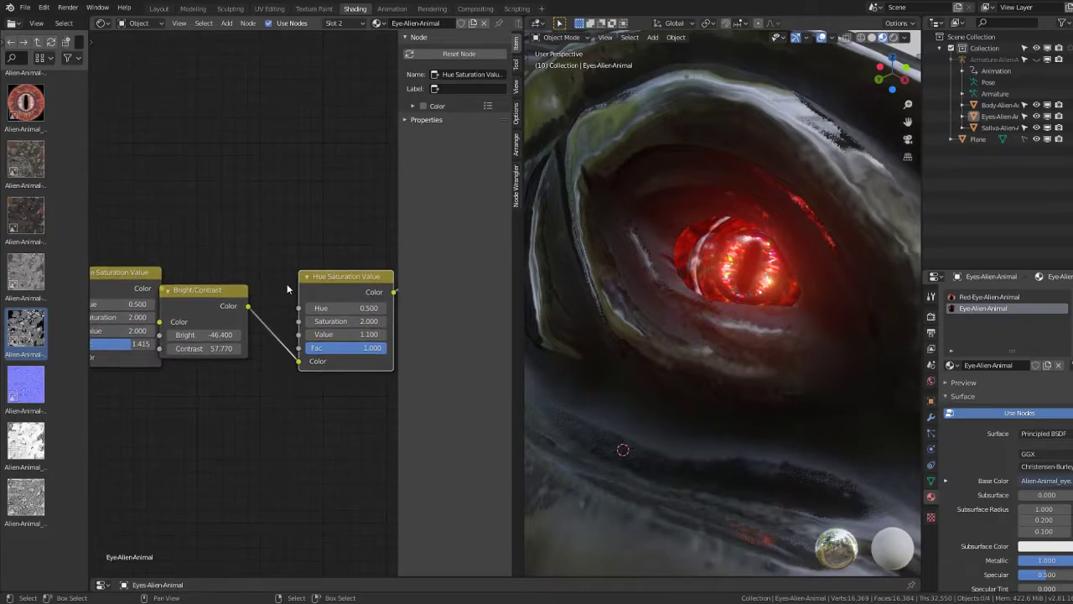
{"action": "scroll", "coordinate": [286, 301], "scroll_direction": "down", "scroll_amount": 3, "text": "ctrl"}
{"action": "type", "text": "1"}
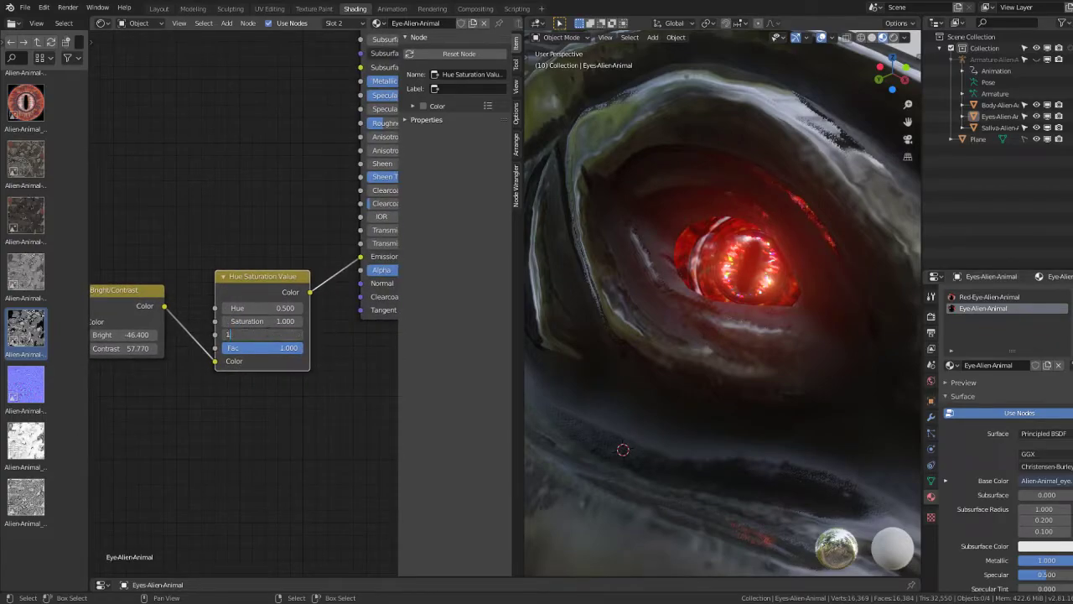
{"action": "key", "text": "Return"}
{"action": "left_click", "coordinate": [132, 348]}
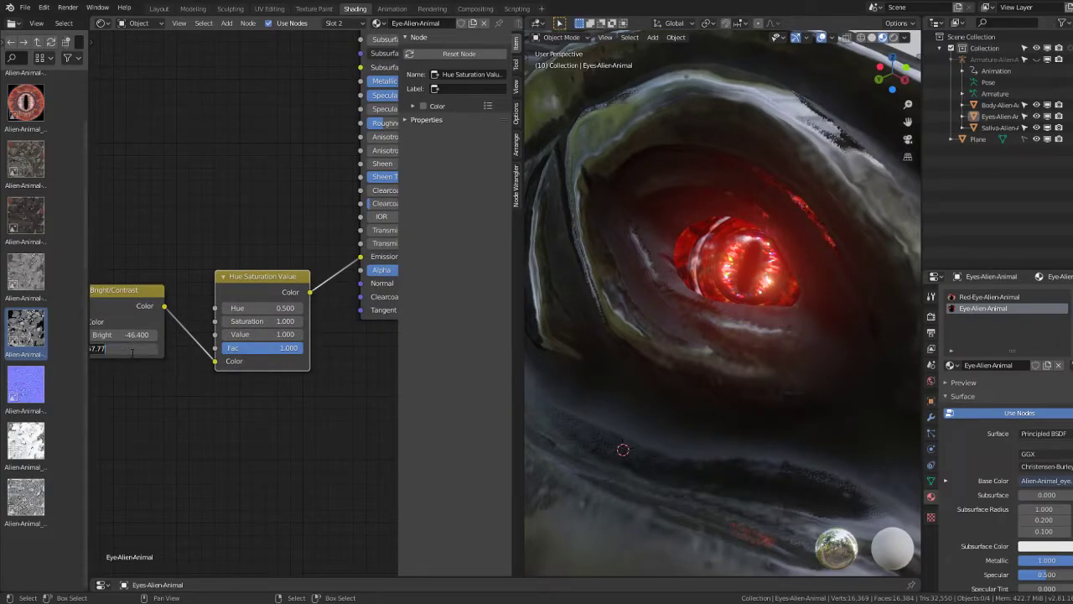
{"action": "key", "text": "Return"}
{"action": "scroll", "coordinate": [290, 407], "scroll_direction": "up", "scroll_amount": 3, "text": "ctrl"}
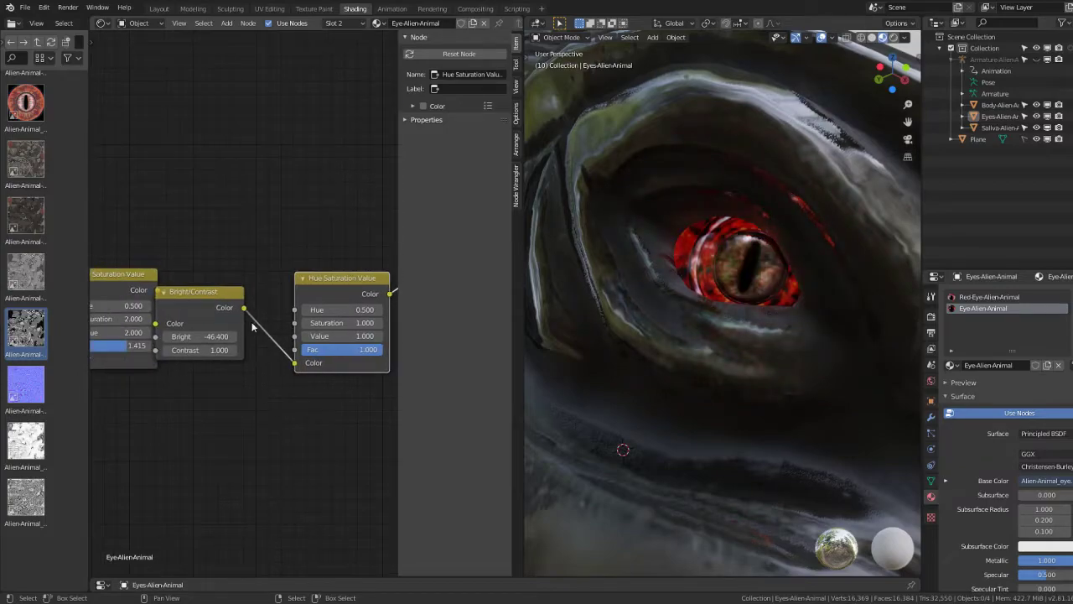
{"action": "left_click_drag", "start_coordinate": [221, 336], "coordinate": [214, 336]}
{"action": "type", "text": "1.000"}
{"action": "key", "text": "Return"}
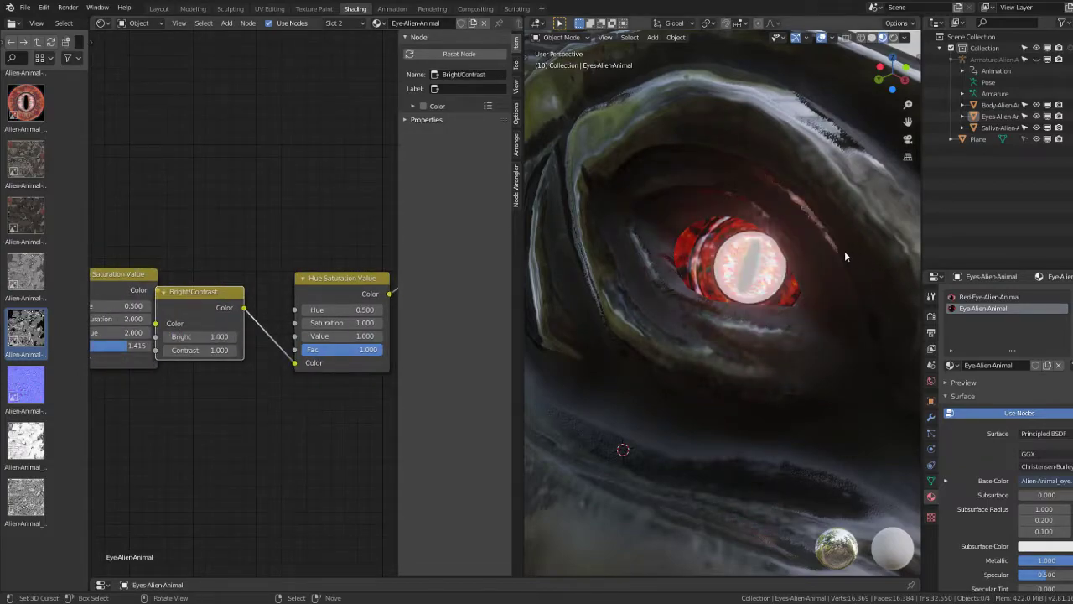
Step: Move the Hue Saturation Value node left and bring the other Hue Saturation Value node into view
{"action": "middle_click_drag", "start_coordinate": [844, 250], "coordinate": [692, 247]}
{"action": "scroll", "coordinate": [692, 246], "scroll_direction": "up", "scroll_amount": 4}
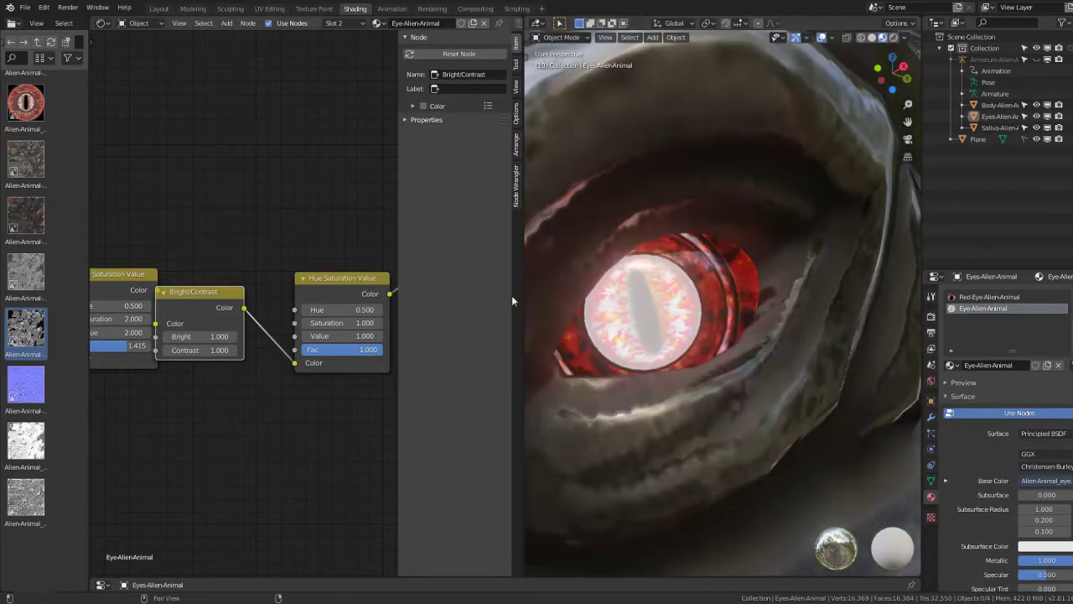
{"action": "middle_click_drag", "start_coordinate": [162, 349], "coordinate": [254, 349]}
{"action": "left_click", "coordinate": [187, 274]}
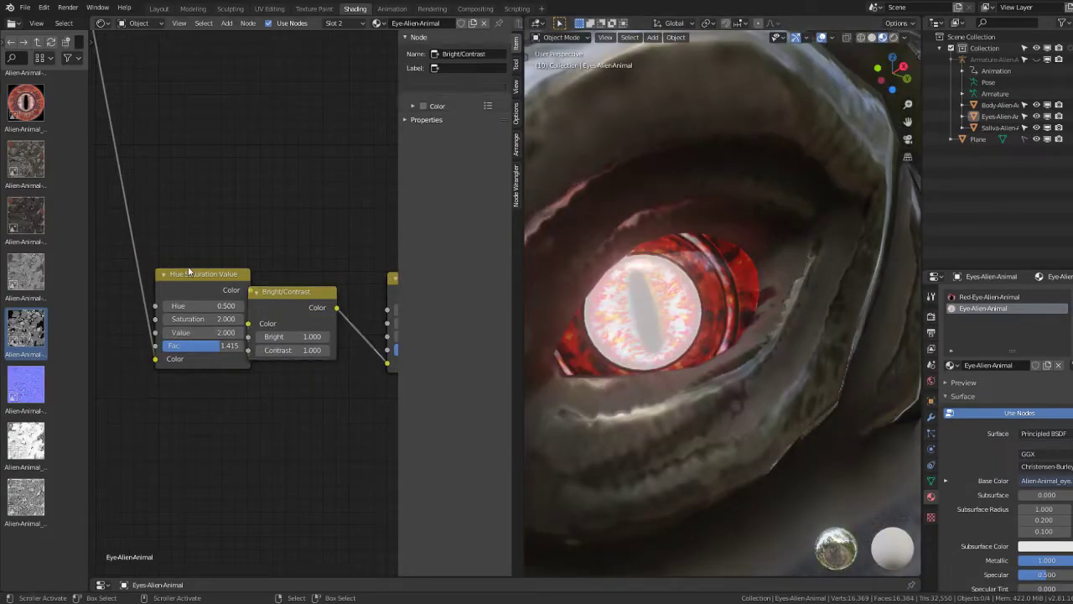
{"action": "left_click_drag", "start_coordinate": [186, 274], "coordinate": [133, 274]}
{"action": "scroll", "coordinate": [176, 308], "scroll_direction": "down", "scroll_amount": 2}
{"action": "middle_click_drag", "start_coordinate": [369, 312], "coordinate": [273, 314]}
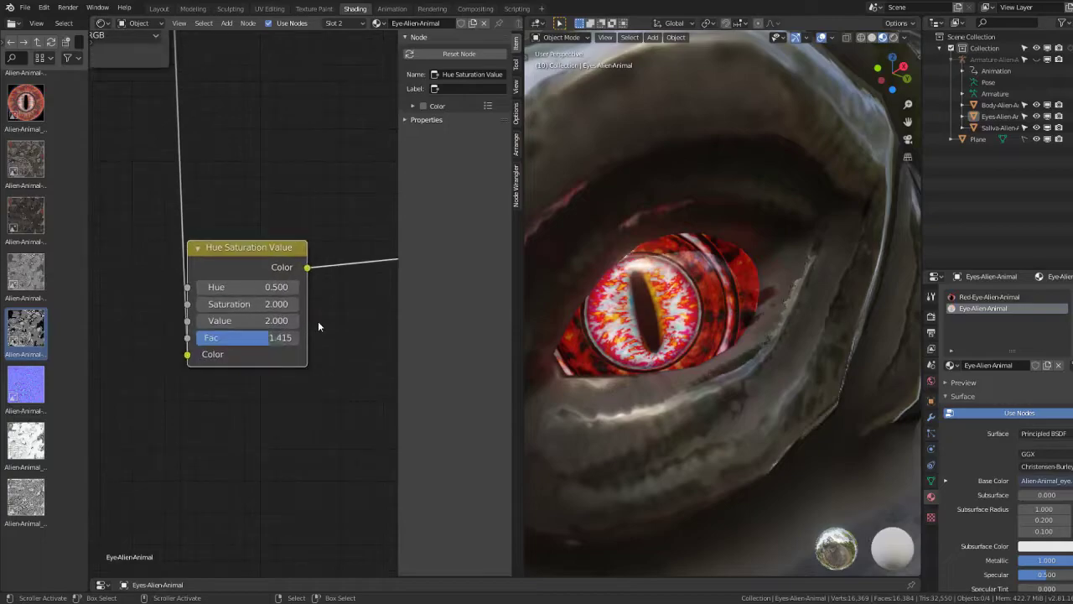
Step: Set the eye's Hue Saturation Value node to Hue 0.530, Saturation 1.210, Value 0.580
{"action": "key", "text": "BackSpace"}
{"action": "key", "text": "BackSpace"}
{"action": "key", "text": "BackSpace"}
{"action": "type", "text": "1"}
{"action": "key", "text": "Return"}
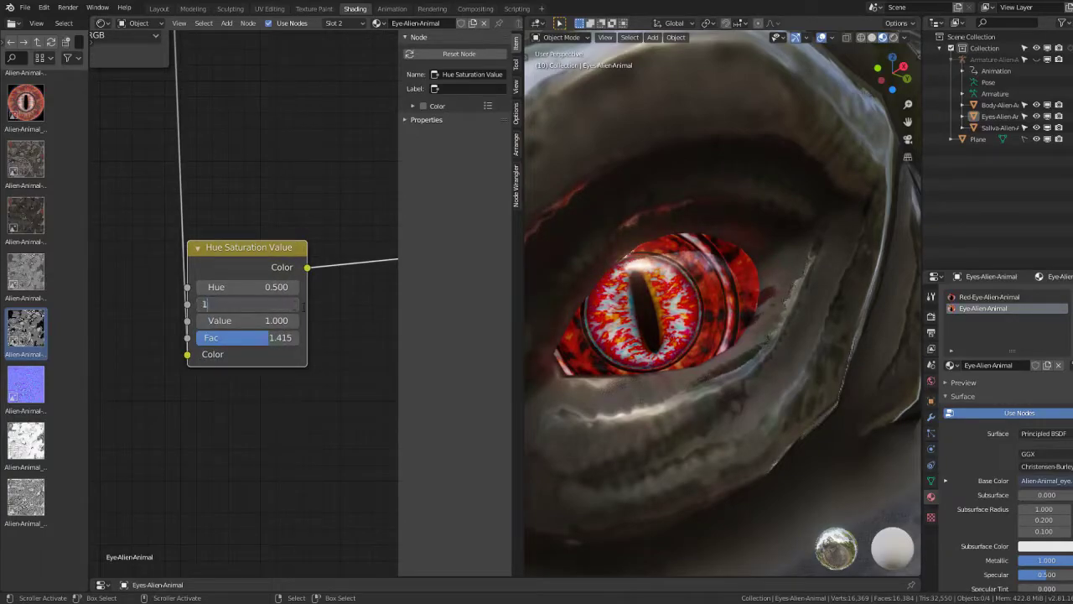
{"action": "key", "text": "Return"}
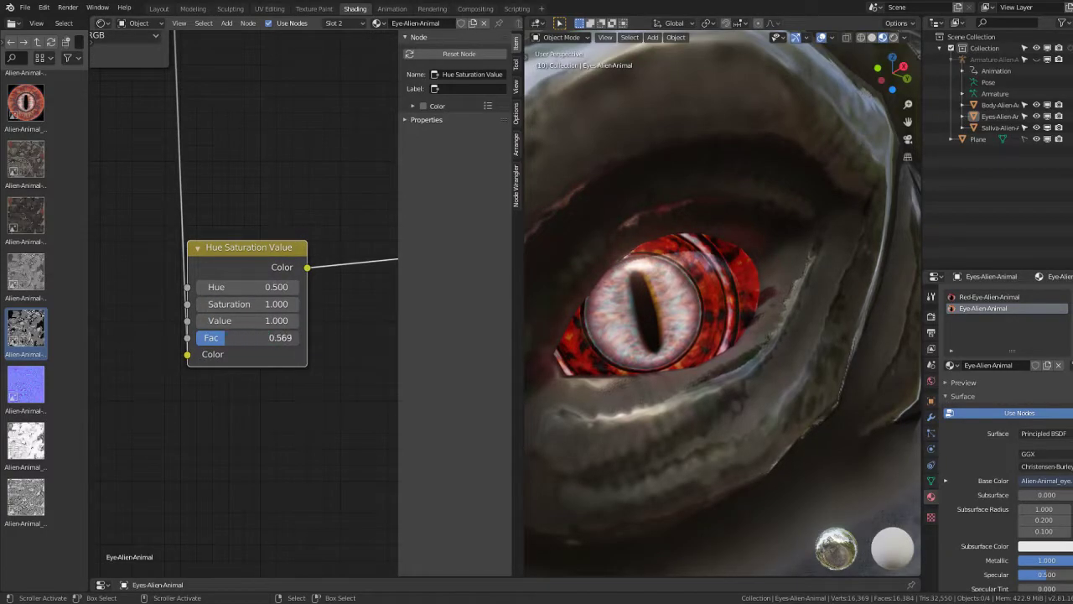
{"action": "key", "text": "BackSpace"}
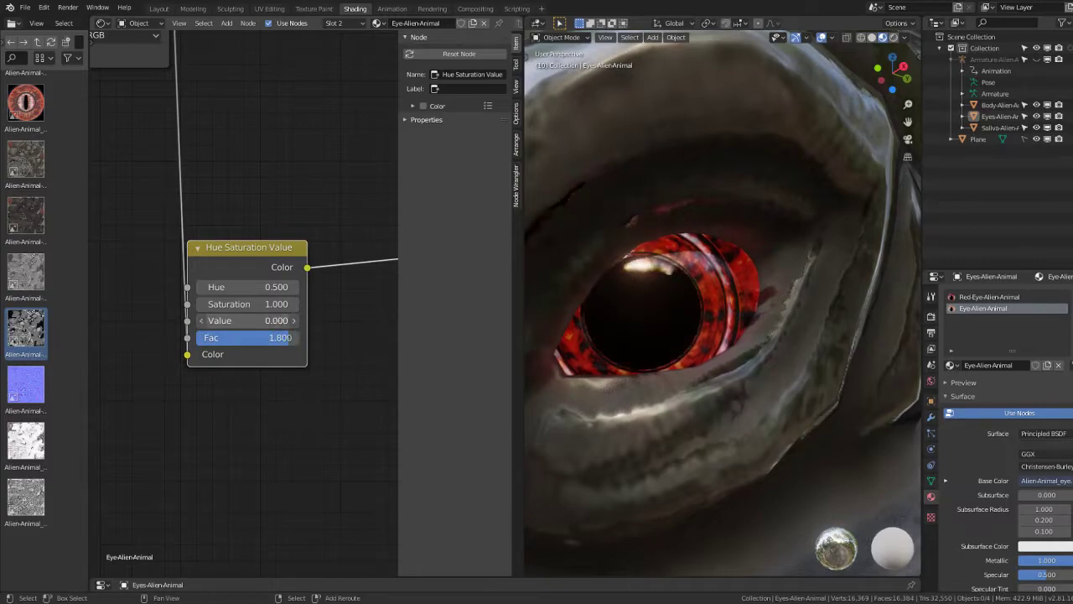
{"action": "left_click_drag", "start_coordinate": [251, 320], "coordinate": [285, 321]}
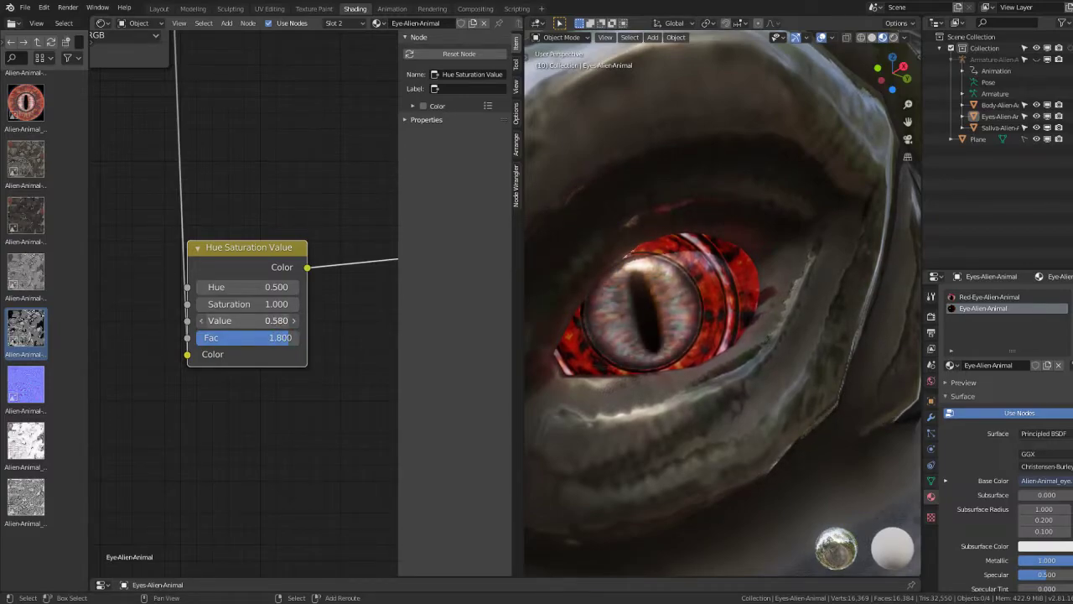
{"action": "left_click", "coordinate": [248, 303]}
{"action": "type", "text": "2"}
{"action": "key", "text": "Return"}
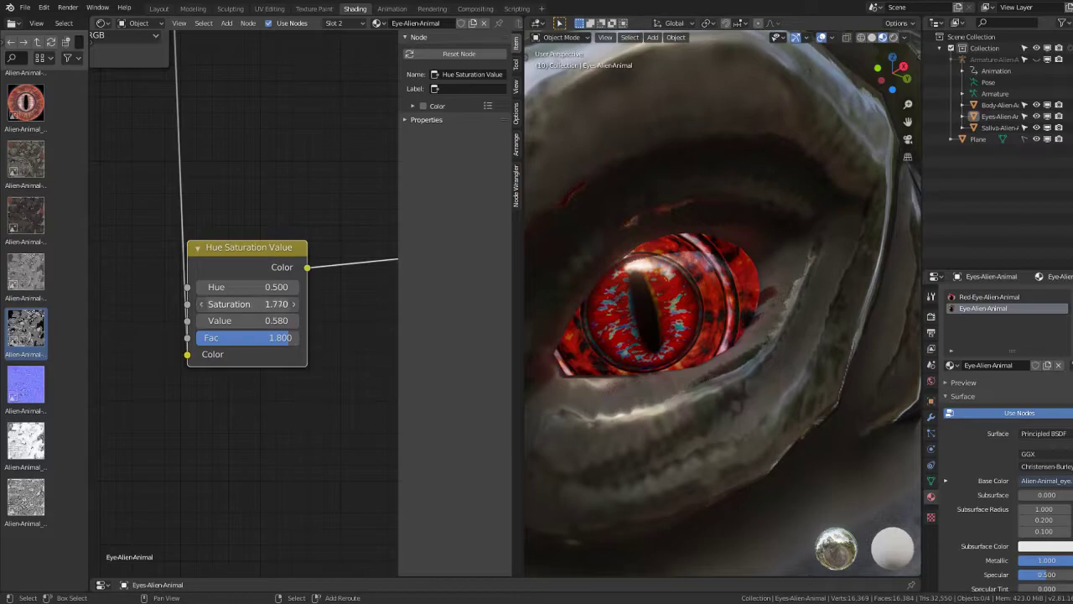
{"action": "mouse_move", "coordinate": [277, 304]}
{"action": "left_mouse_down"}
{"action": "mouse_move", "coordinate": [251, 304]}
{"action": "mouse_move", "coordinate": [253, 287]}
{"action": "left_mouse_up"}
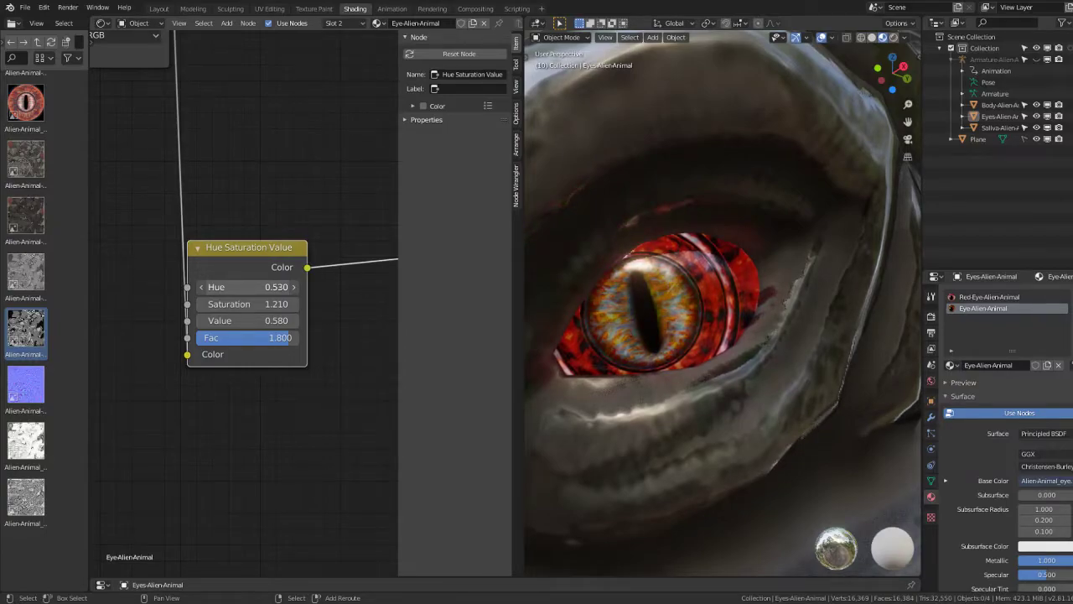
Step: Zoom out, orbit around the whole creature and select its body
{"action": "scroll", "coordinate": [678, 224], "scroll_direction": "down", "scroll_amount": 10}
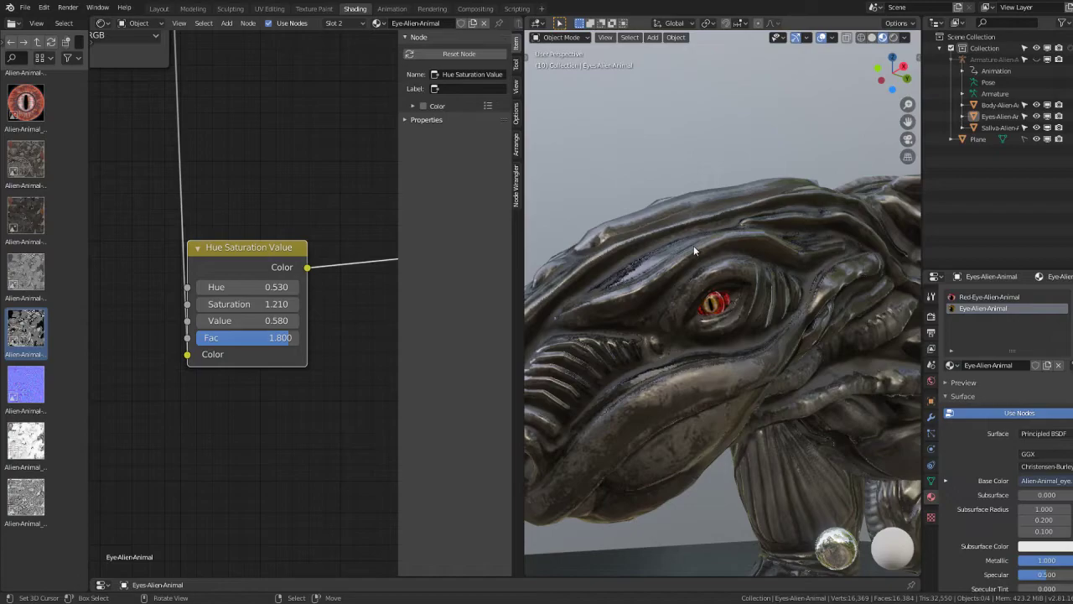
{"action": "scroll", "coordinate": [694, 250], "scroll_direction": "down", "scroll_amount": 4}
{"action": "scroll", "coordinate": [728, 244], "scroll_direction": "down", "scroll_amount": 4}
{"action": "mouse_move", "coordinate": [728, 244]}
{"action": "middle_mouse_down"}
{"action": "mouse_move", "coordinate": [745, 304]}
{"action": "mouse_move", "coordinate": [802, 294]}
{"action": "mouse_move", "coordinate": [707, 290]}
{"action": "mouse_move", "coordinate": [826, 295]}
{"action": "middle_mouse_up"}
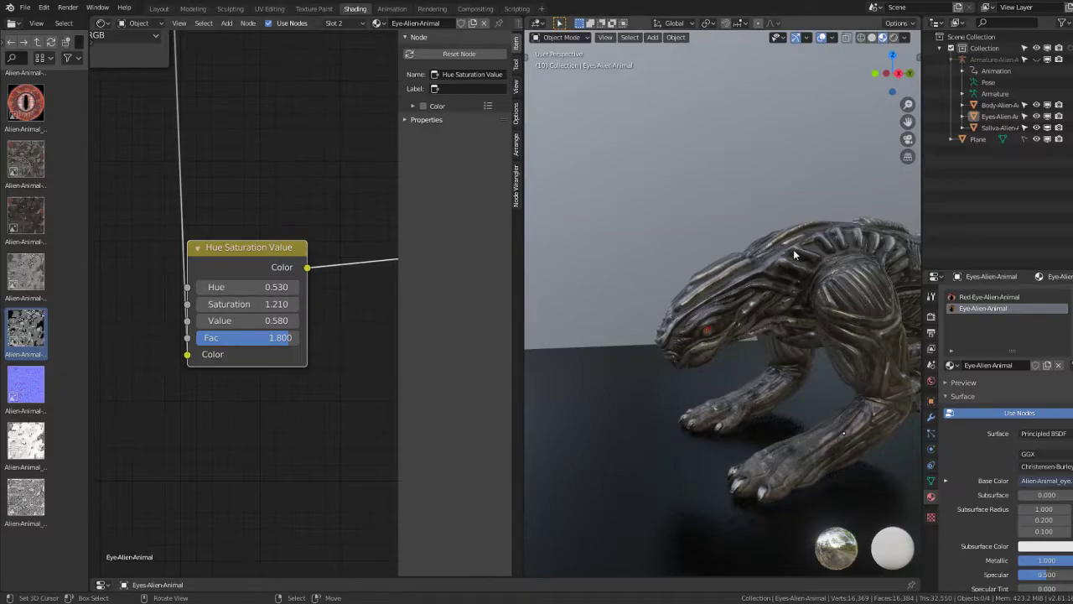
{"action": "left_click", "coordinate": [795, 254]}
Step: Rearrange the body material's Mix and RGB Curves nodes into a tidier layout
{"action": "mouse_move", "coordinate": [262, 255]}
{"action": "middle_mouse_down"}
{"action": "mouse_move", "coordinate": [159, 289]}
{"action": "mouse_move", "coordinate": [210, 391]}
{"action": "middle_mouse_up"}
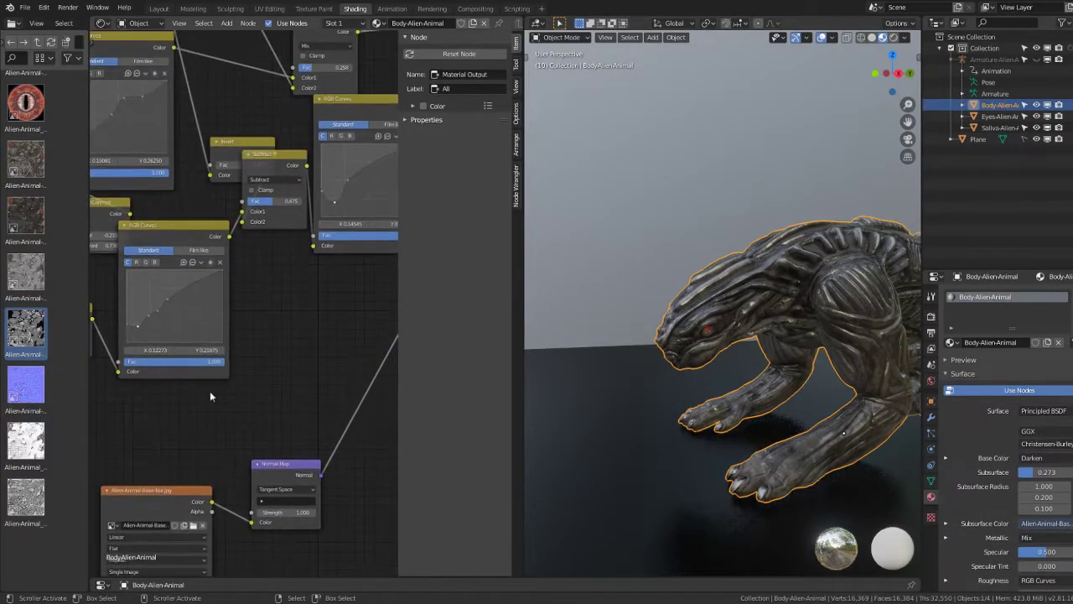
{"action": "scroll", "coordinate": [210, 353], "scroll_direction": "up", "scroll_amount": 2}
{"action": "middle_click_drag", "start_coordinate": [196, 294], "coordinate": [321, 307]}
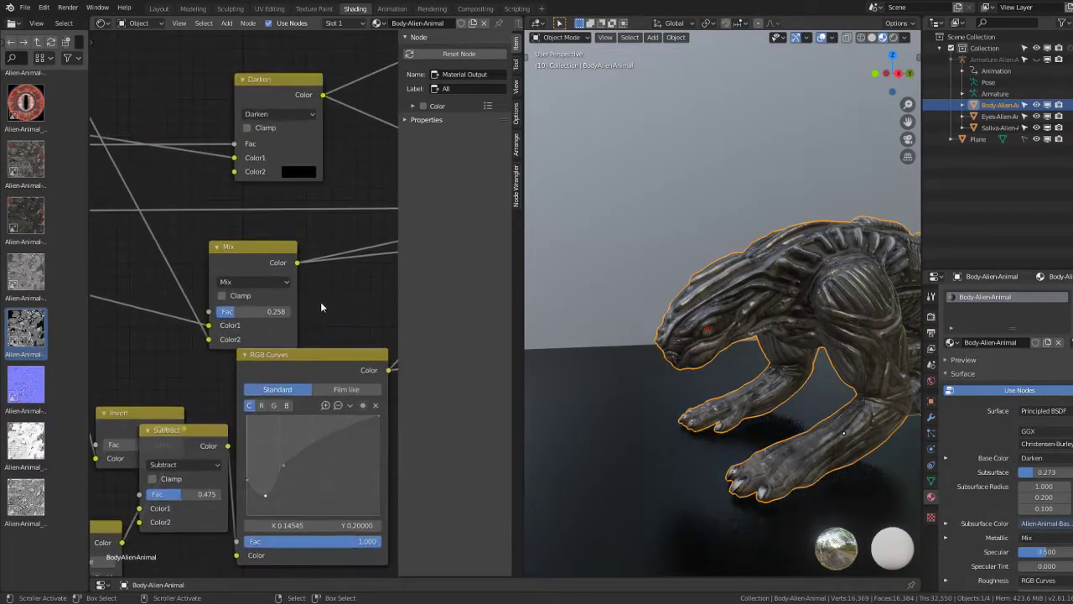
{"action": "scroll", "coordinate": [238, 310], "scroll_direction": "up", "scroll_amount": 1}
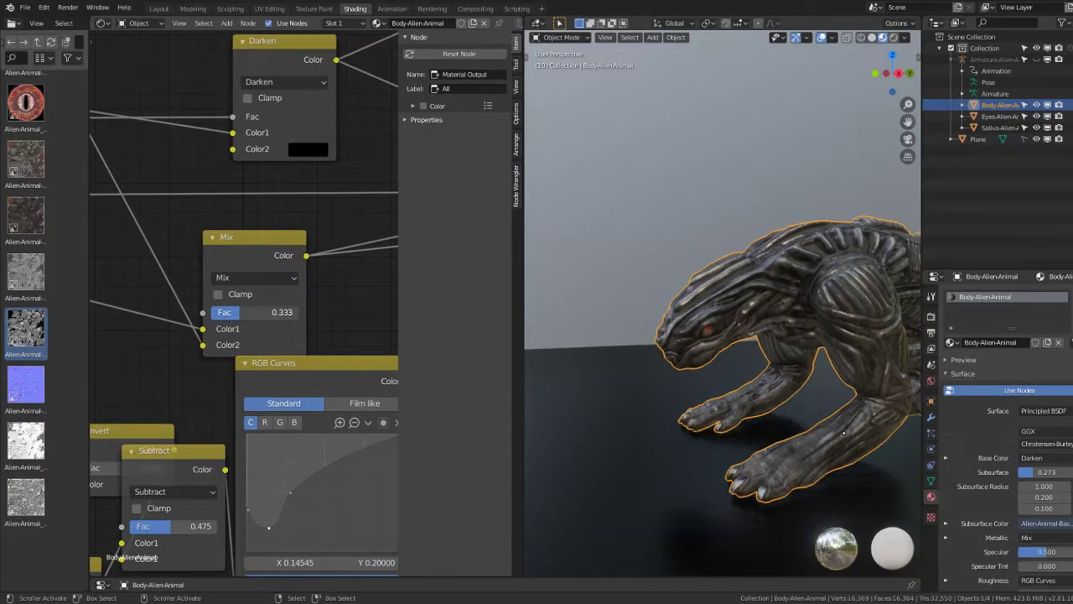
{"action": "middle_click_drag", "start_coordinate": [306, 291], "coordinate": [181, 304]}
{"action": "scroll", "coordinate": [181, 303], "scroll_direction": "down", "scroll_amount": 1}
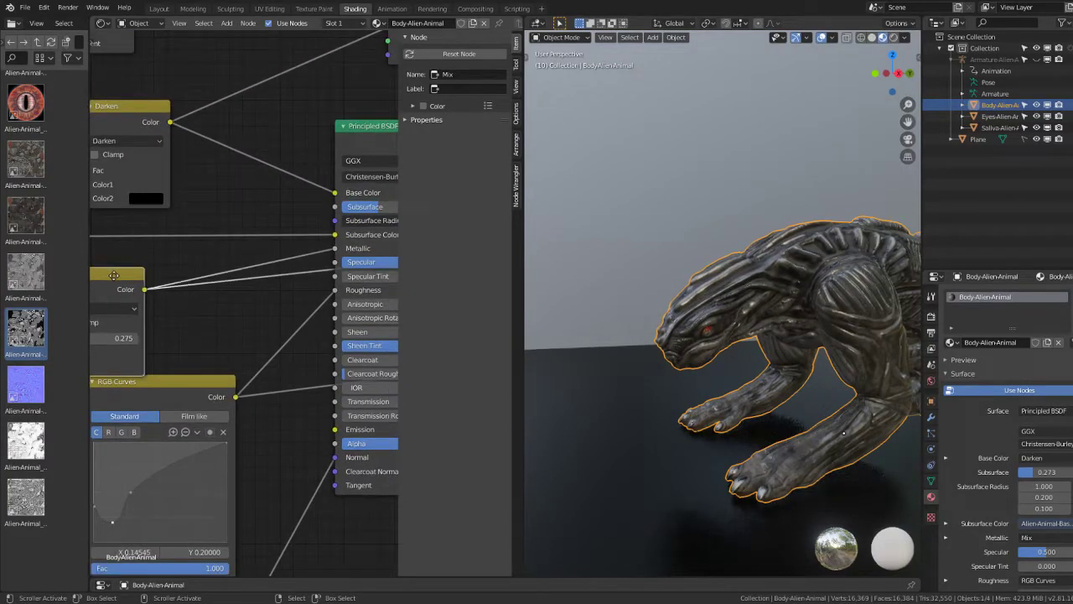
{"action": "left_click_drag", "start_coordinate": [125, 273], "coordinate": [159, 248]}
{"action": "left_click_drag", "start_coordinate": [201, 380], "coordinate": [203, 319]}
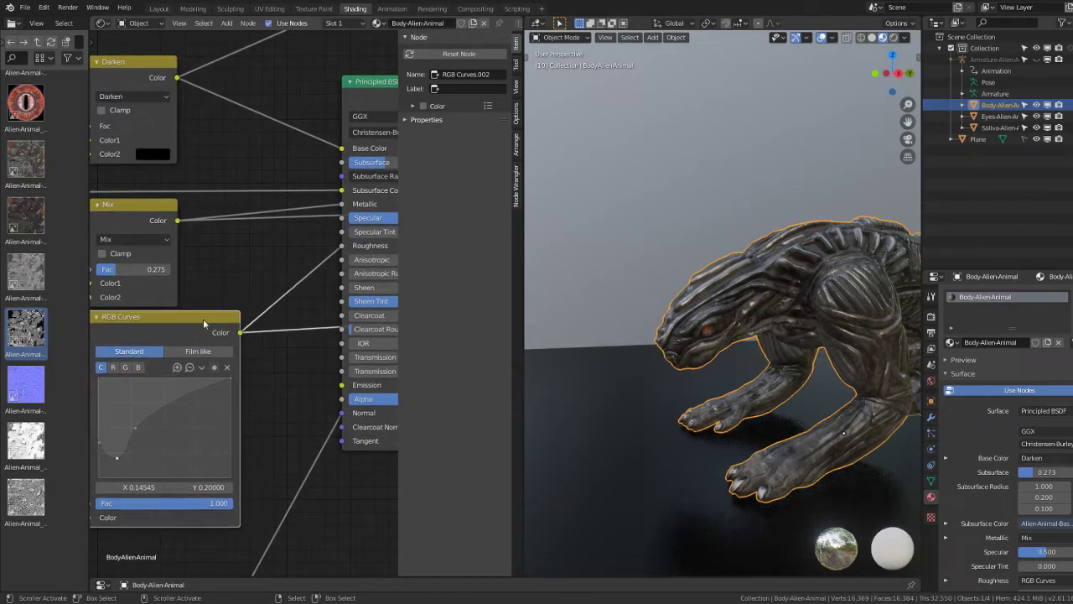
{"action": "middle_click_drag", "start_coordinate": [203, 318], "coordinate": [306, 215]}
Step: Raise the RGB Curves dark end to 0.406, flattening the curve to lighten the skin
{"action": "scroll", "coordinate": [251, 277], "scroll_direction": "up", "scroll_amount": 2}
{"action": "scroll", "coordinate": [728, 295], "scroll_direction": "up", "scroll_amount": 3}
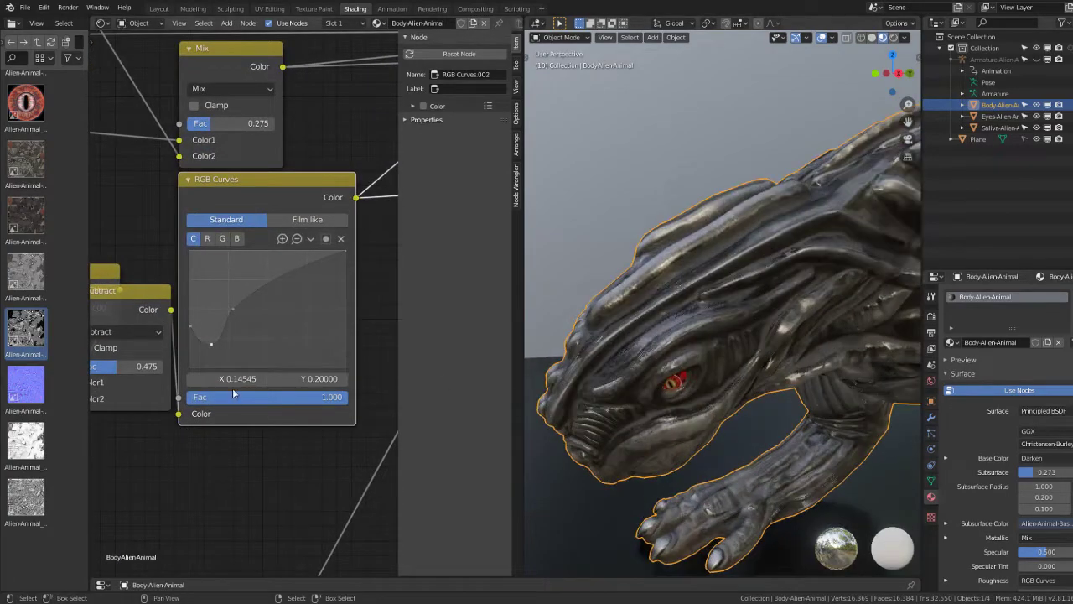
{"action": "left_click_drag", "start_coordinate": [212, 314], "coordinate": [210, 317]}
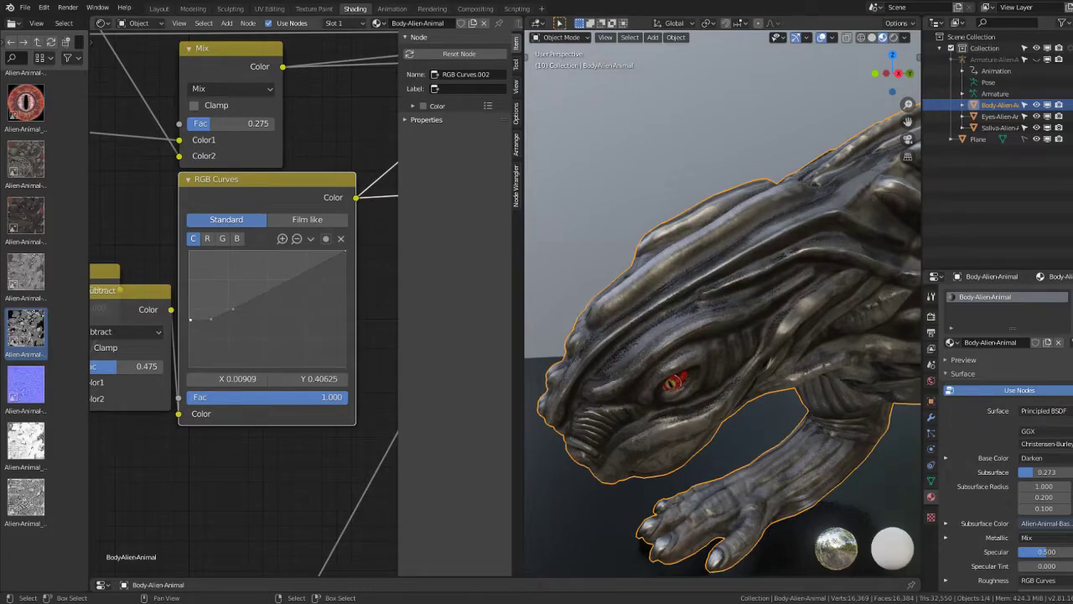
{"action": "scroll", "coordinate": [800, 232], "scroll_direction": "down", "scroll_amount": 3}
{"action": "middle_click_drag", "start_coordinate": [721, 235], "coordinate": [801, 232]}
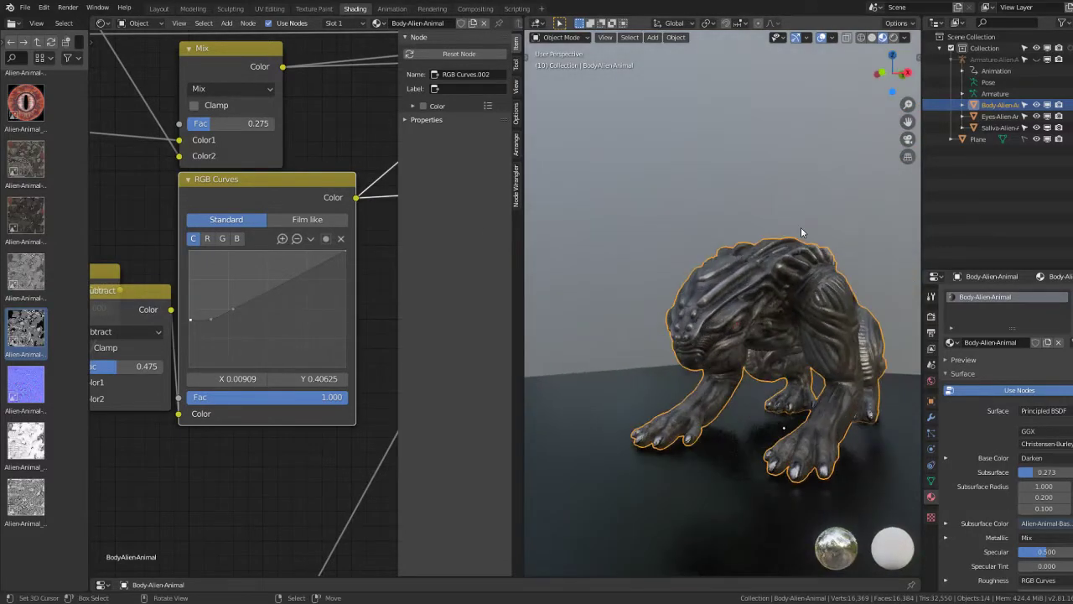
Step: Zoom in on the creature and switch to the Animation workspace
{"action": "scroll", "coordinate": [800, 232], "scroll_direction": "up", "scroll_amount": 2}
{"action": "scroll", "coordinate": [800, 233], "scroll_direction": "up", "scroll_amount": 2}
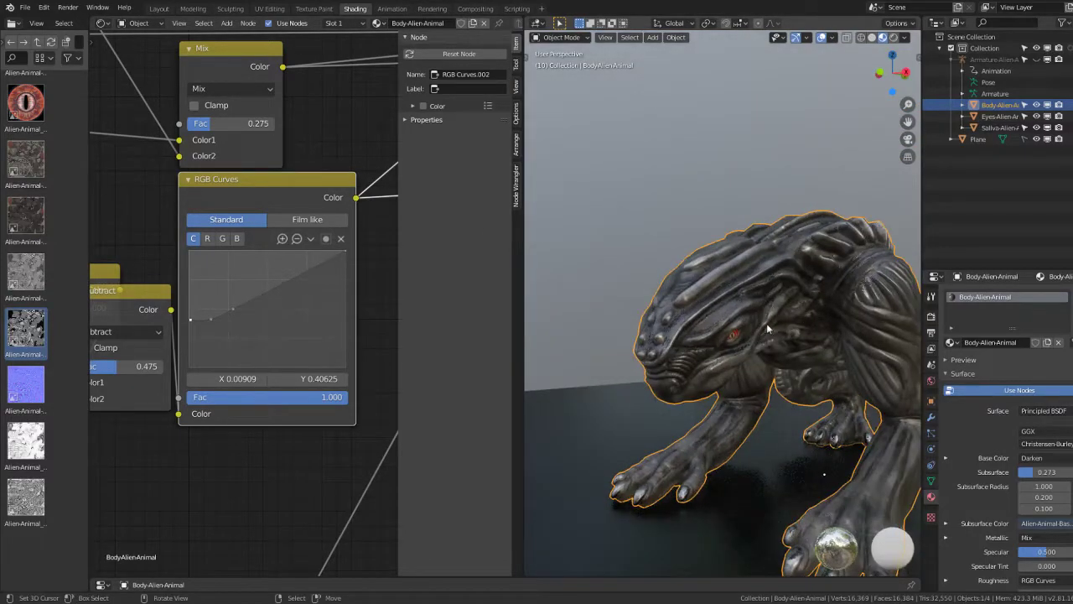
{"action": "left_click", "coordinate": [391, 9]}
Step: Play and scrub the creature's animation from a front view, then return to the first frame
{"action": "scroll", "coordinate": [414, 227], "scroll_direction": "down", "scroll_amount": 5}
{"action": "middle_click_drag", "start_coordinate": [587, 209], "coordinate": [635, 192]}
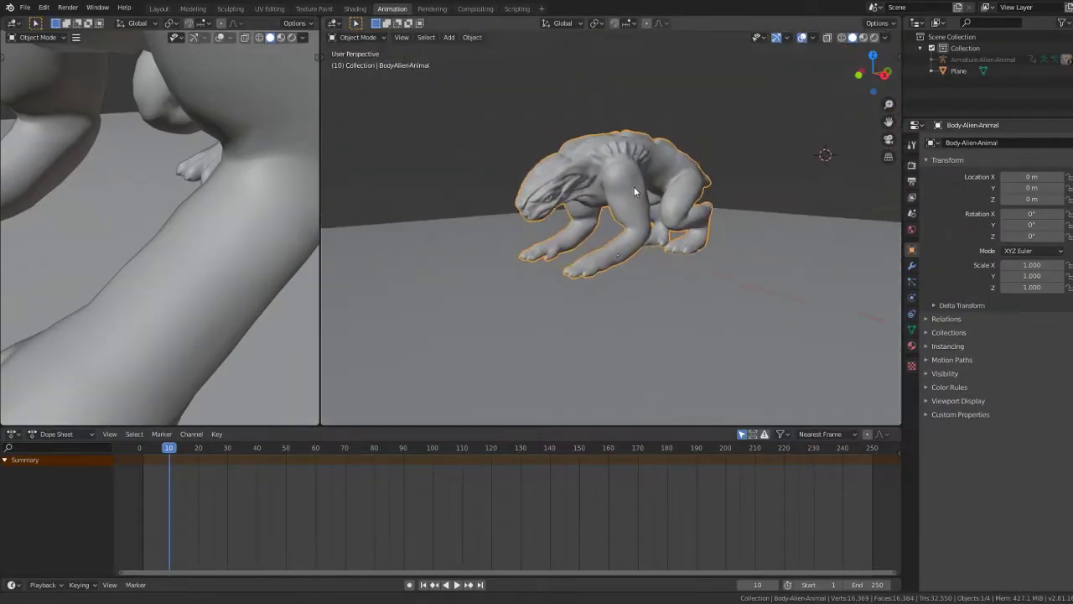
{"action": "key", "text": "space"}
{"action": "mouse_move", "coordinate": [295, 466]}
{"action": "left_mouse_down"}
{"action": "mouse_move", "coordinate": [795, 465]}
{"action": "mouse_move", "coordinate": [671, 464]}
{"action": "left_mouse_up"}
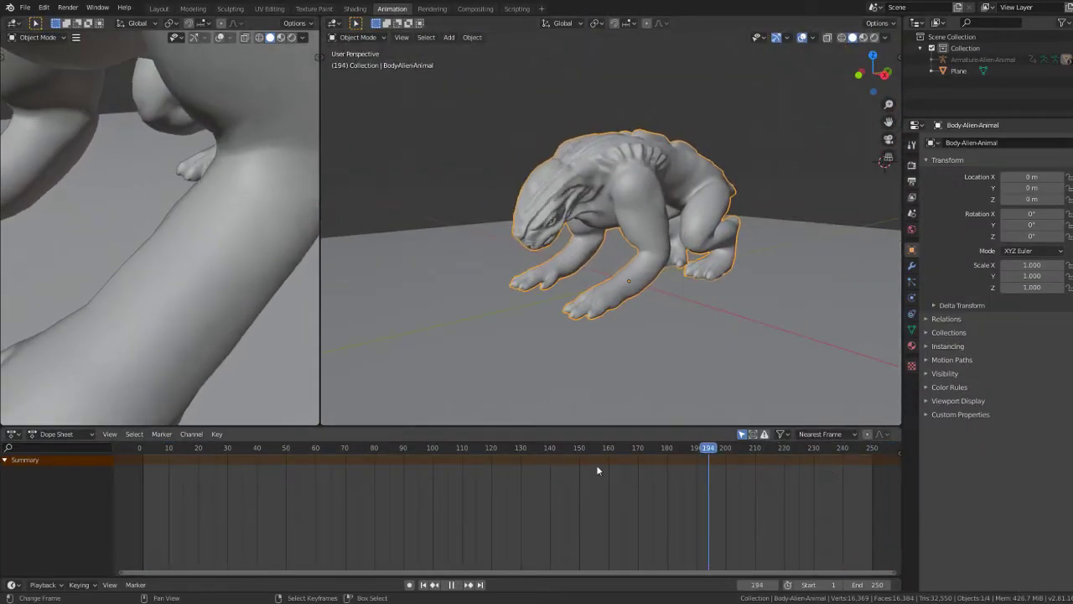
{"action": "key", "text": "shift+Left"}
Step: Switch the Dope Sheet to the Action Editor and load the Idle_Aggressive action
{"action": "left_click", "coordinate": [48, 434]}
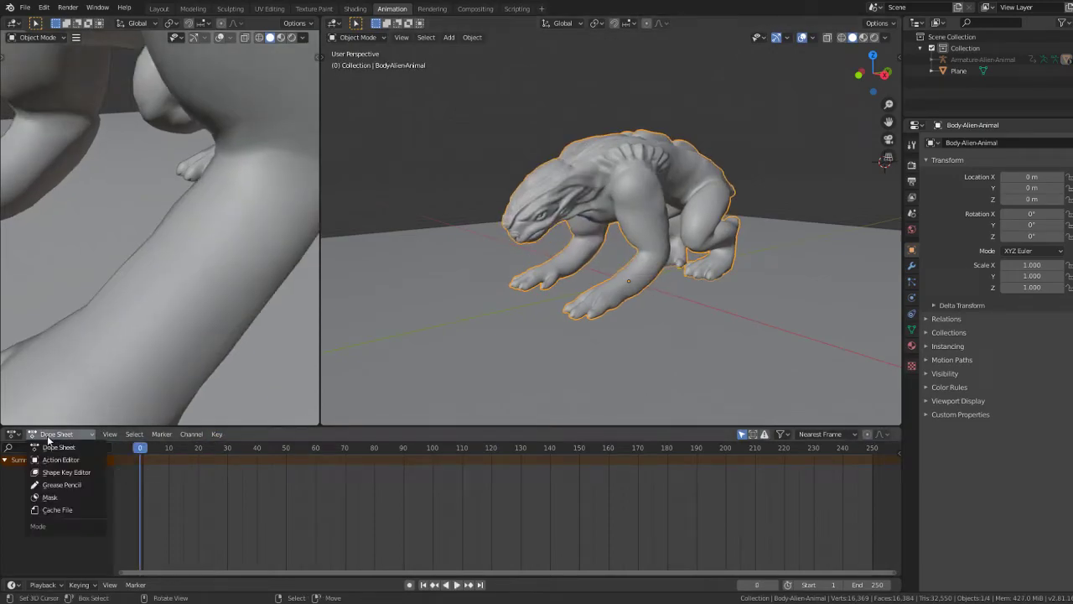
{"action": "left_click", "coordinate": [65, 459]}
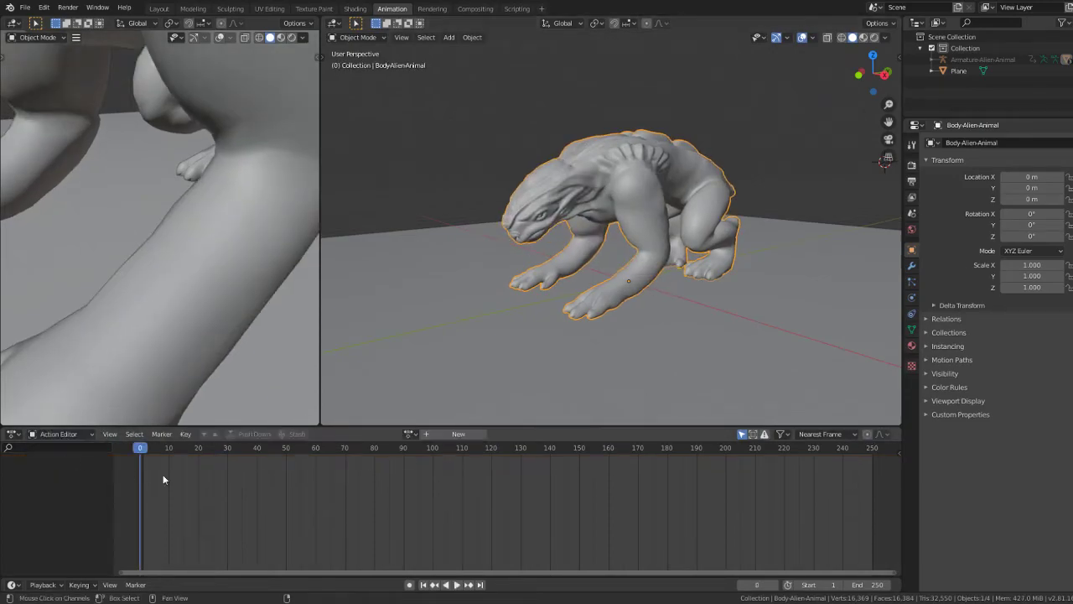
{"action": "left_click", "coordinate": [410, 434]}
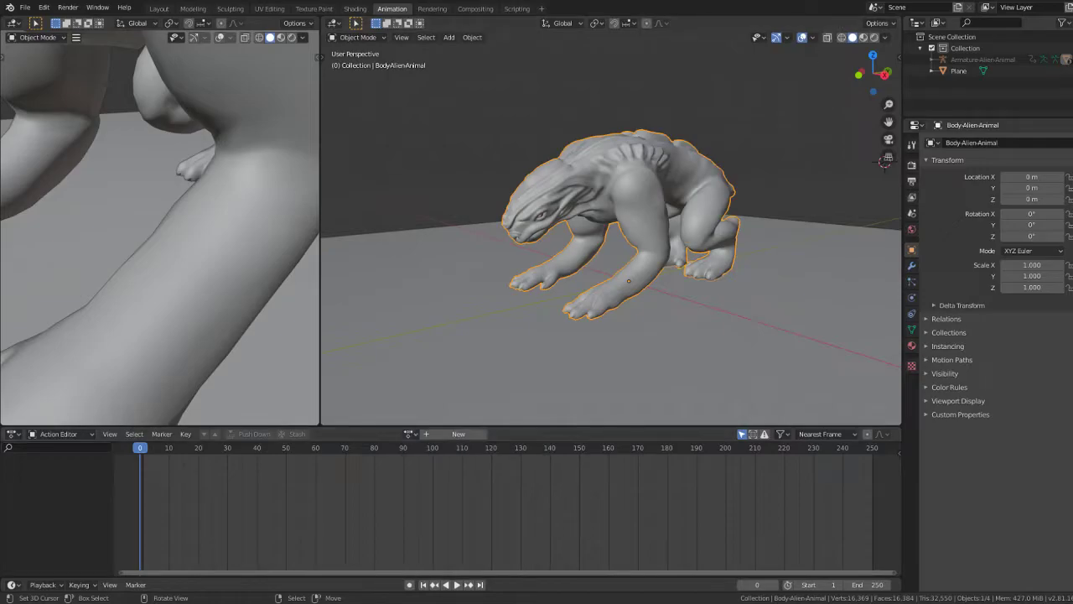
{"action": "left_click", "coordinate": [803, 38]}
{"action": "left_click", "coordinate": [410, 433]}
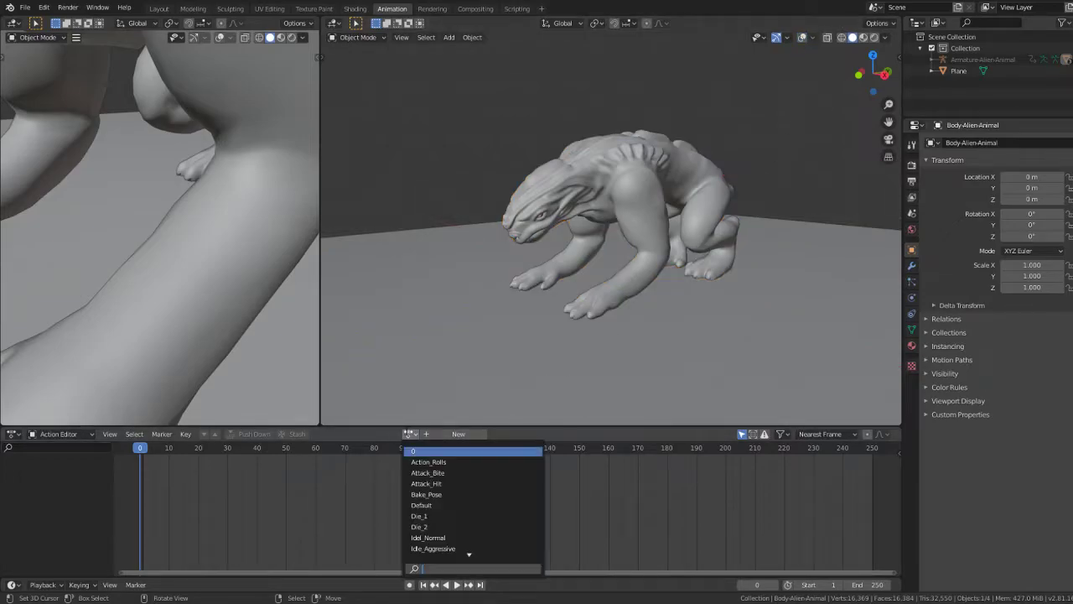
{"action": "key", "text": "Down"}
{"action": "key", "text": "Down"}
{"action": "key", "text": "Down"}
{"action": "key", "text": "Down"}
{"action": "key", "text": "Down"}
{"action": "key", "text": "Down"}
{"action": "key", "text": "Down"}
{"action": "key", "text": "Down"}
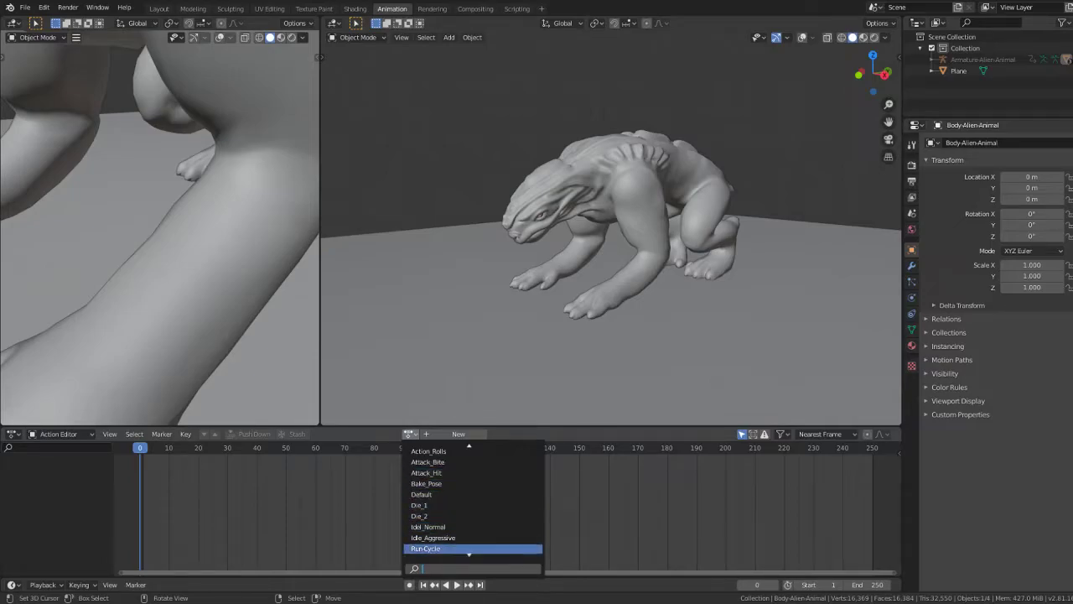
{"action": "left_click", "coordinate": [458, 526]}
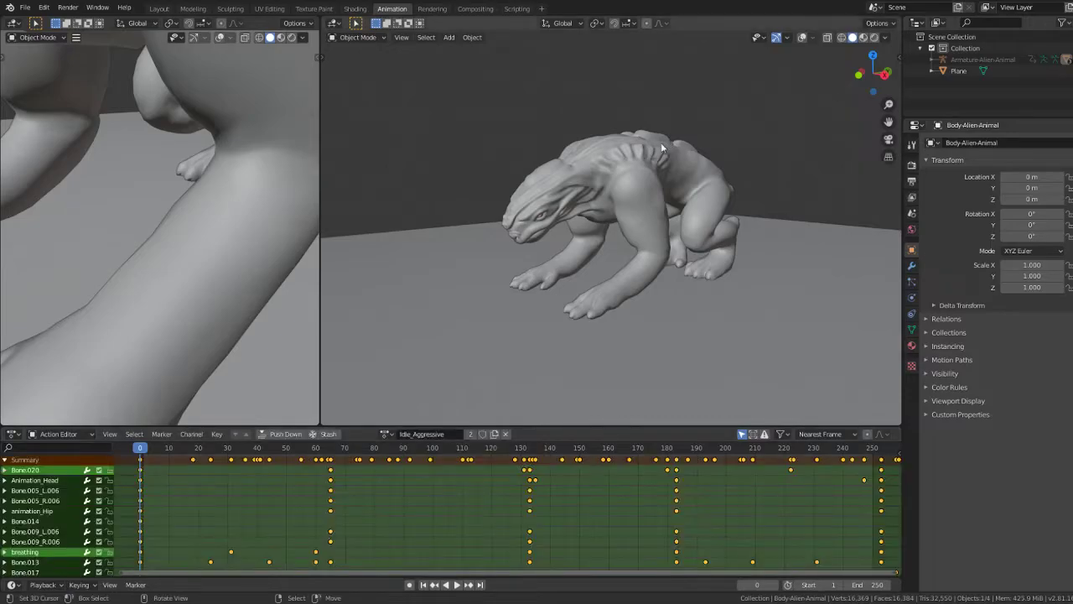
Step: Play Idle_Aggressive, scrub to frame 37, then resume playback
{"action": "key", "text": "space"}
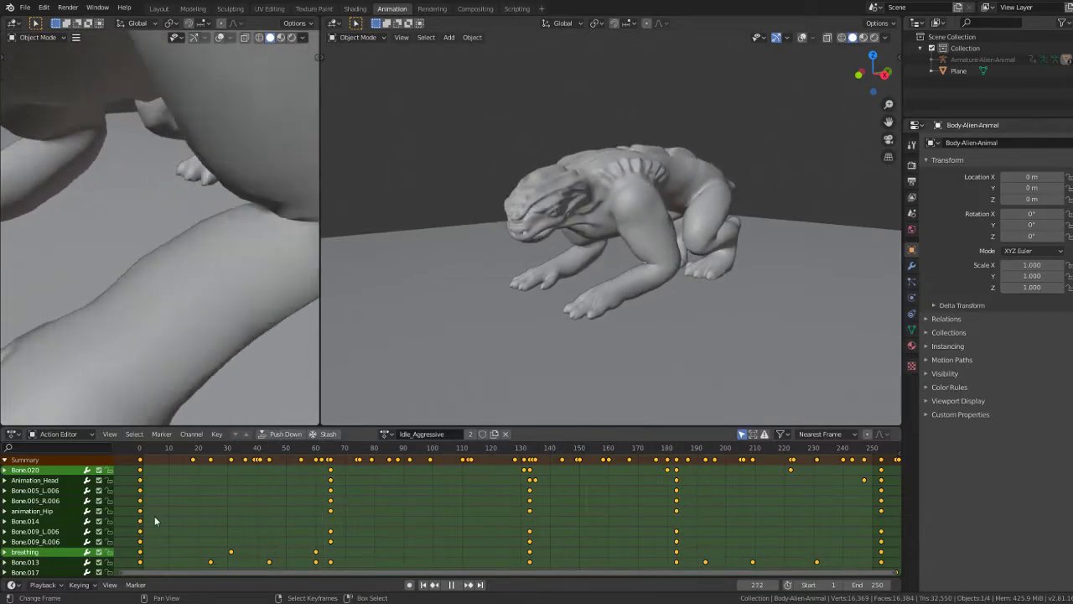
{"action": "left_click_drag", "start_coordinate": [154, 520], "coordinate": [250, 521]}
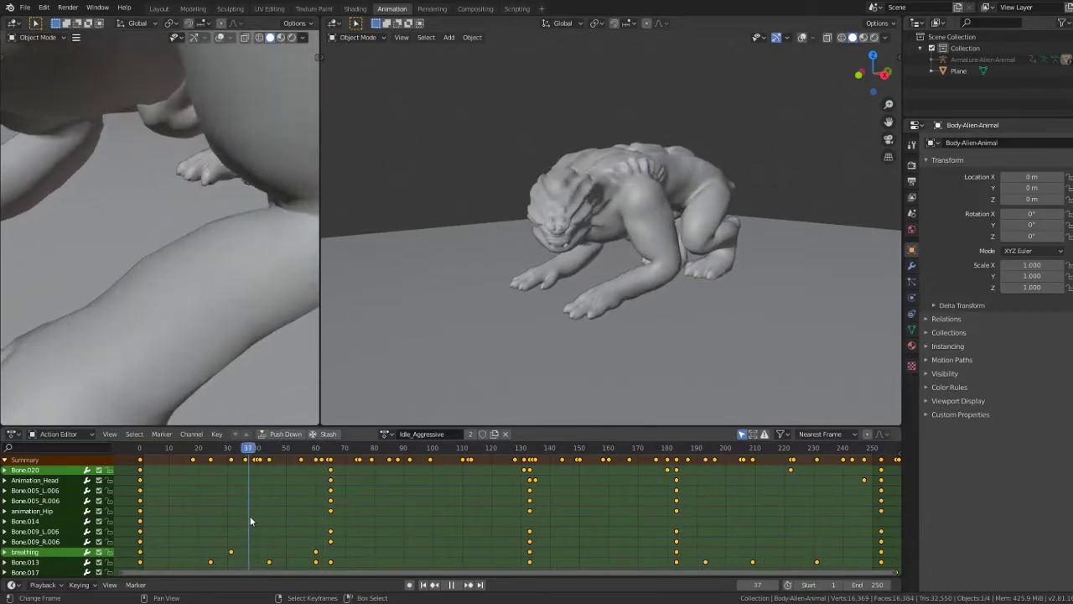
{"action": "left_click", "coordinate": [384, 434]}
{"action": "key", "text": "space"}
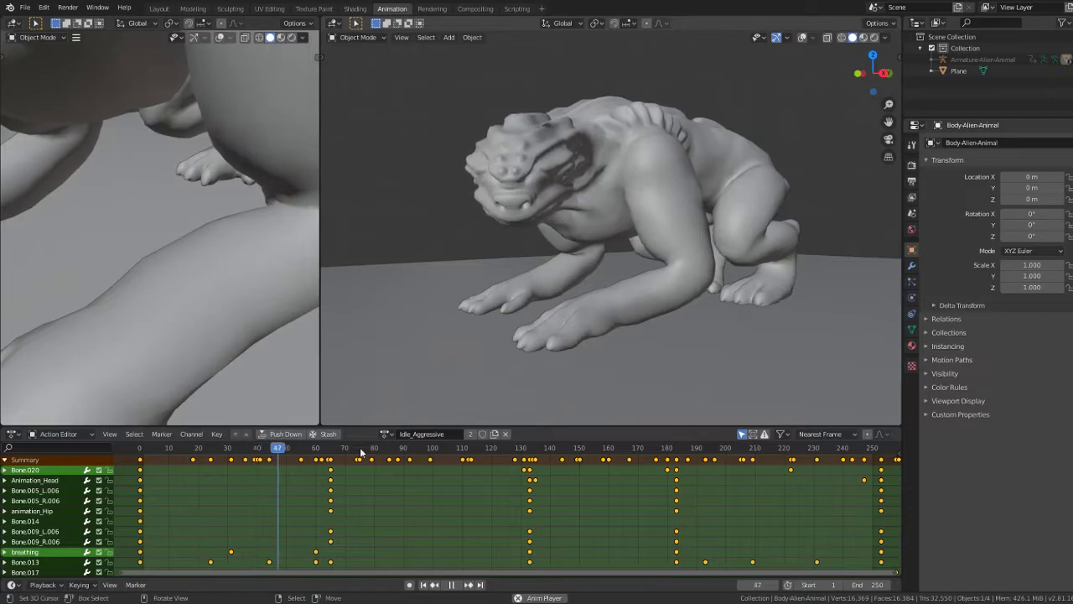
{"action": "left_click", "coordinate": [384, 433]}
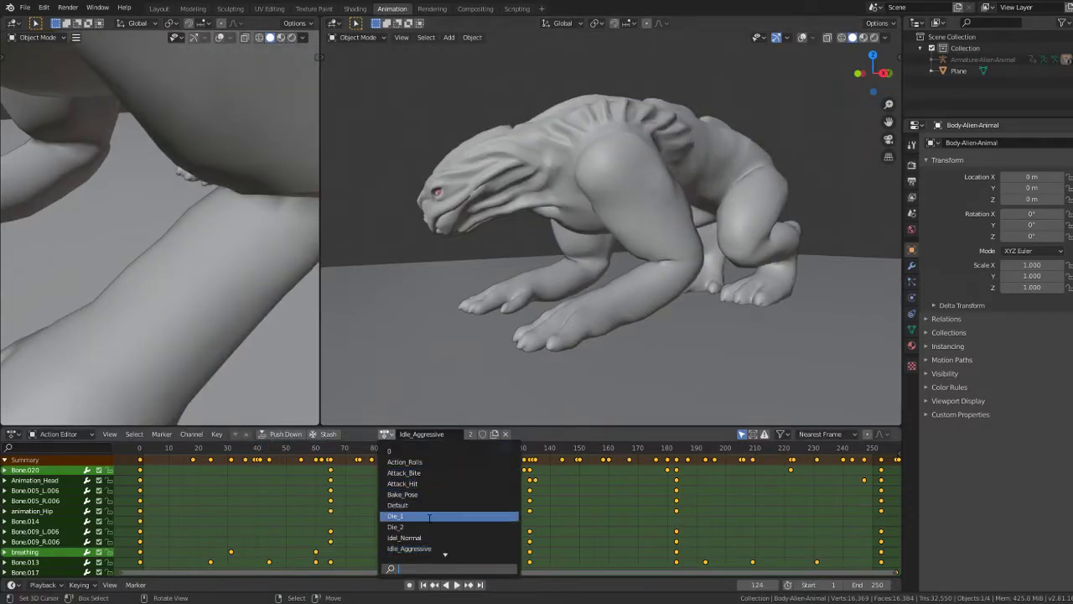
{"action": "left_click", "coordinate": [445, 548]}
{"action": "left_click", "coordinate": [427, 448]}
Step: Load Idel_Normal, play it, stop at frame 0 and show the creature's full materials
{"action": "left_click", "coordinate": [385, 434]}
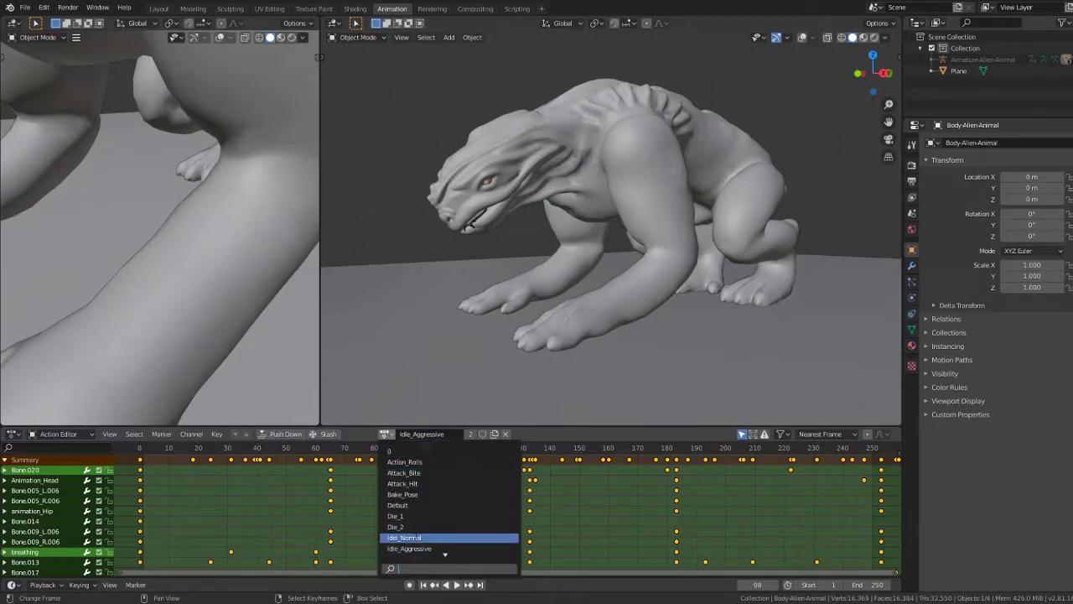
{"action": "left_click", "coordinate": [428, 538]}
{"action": "key", "text": "ctrl+shift+space"}
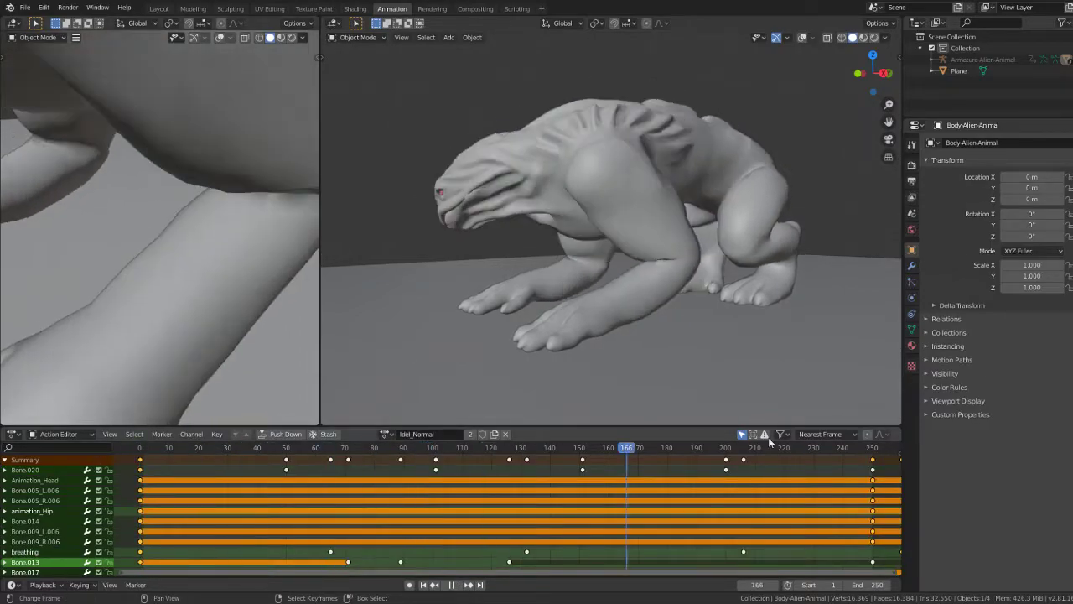
{"action": "left_click_drag", "start_coordinate": [263, 451], "coordinate": [140, 447]}
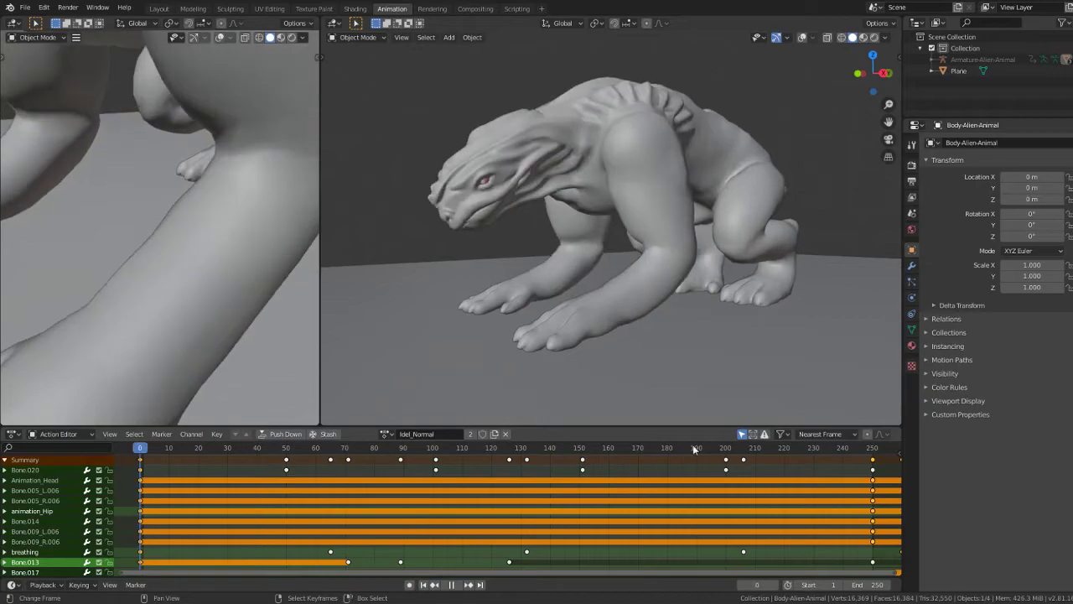
{"action": "left_click", "coordinate": [866, 38]}
{"action": "scroll", "coordinate": [521, 216], "scroll_direction": "up", "scroll_amount": 2}
{"action": "mouse_move", "coordinate": [533, 214]}
{"action": "middle_mouse_down"}
{"action": "mouse_move", "coordinate": [549, 212]}
{"action": "mouse_move", "coordinate": [544, 222]}
{"action": "middle_mouse_up"}
Step: Switch the creature to the Attack_Bite action and play it
{"action": "left_click", "coordinate": [387, 433]}
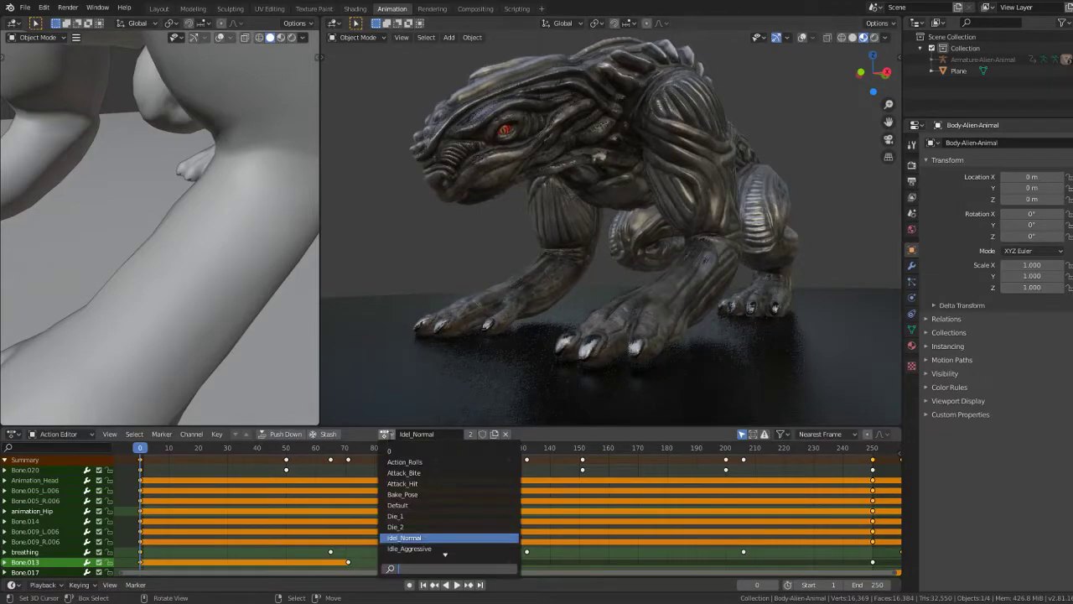
{"action": "key", "text": "Down"}
{"action": "key", "text": "Down"}
{"action": "key", "text": "Down"}
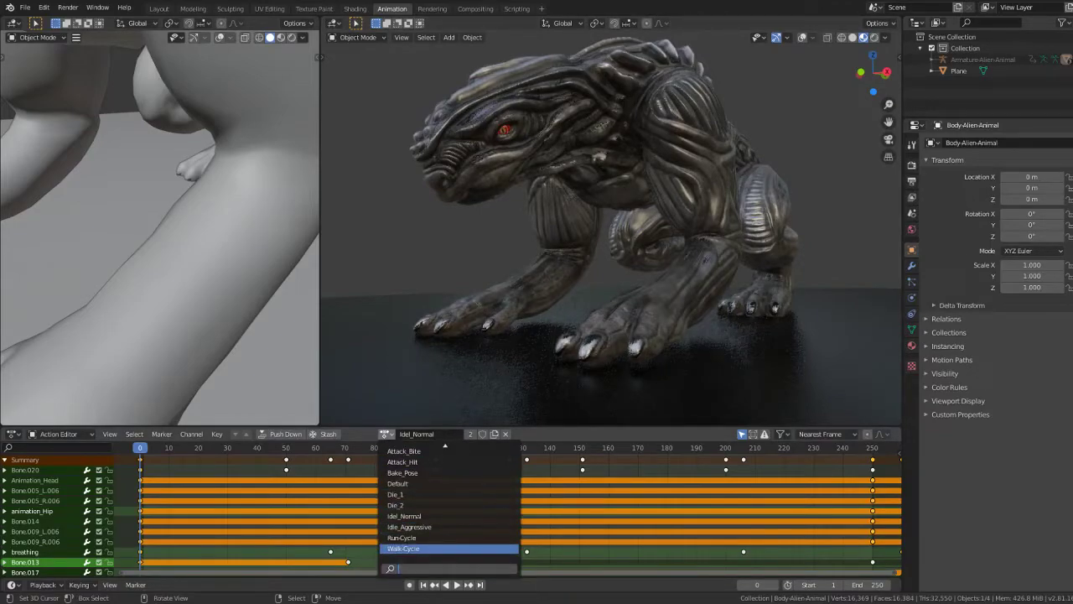
{"action": "key", "text": "Up"}
{"action": "key", "text": "Up"}
{"action": "key", "text": "Up"}
{"action": "key", "text": "Up"}
{"action": "key", "text": "Up"}
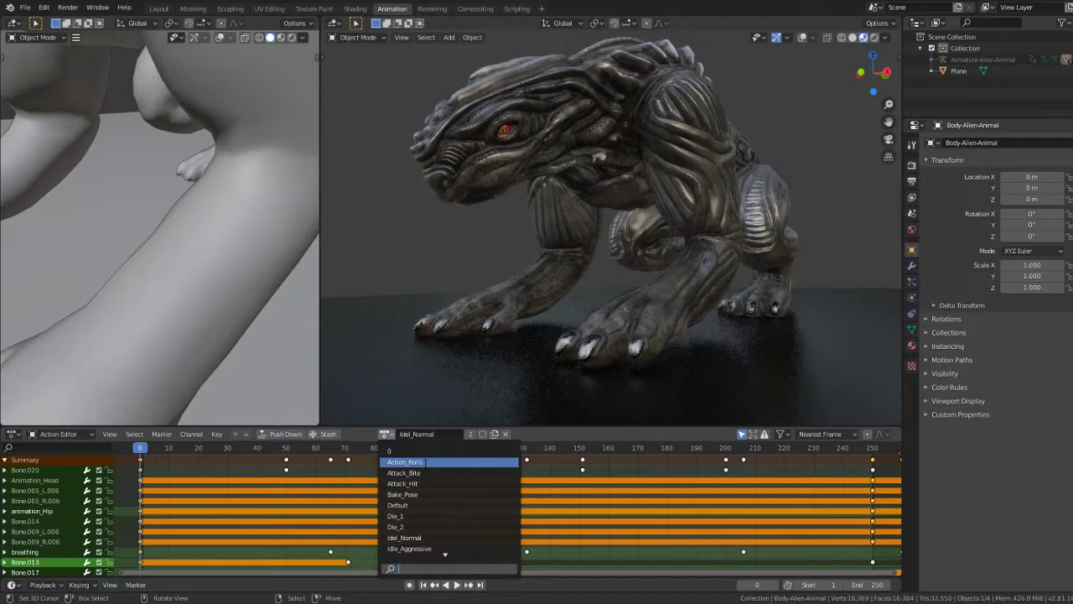
{"action": "left_click", "coordinate": [411, 473]}
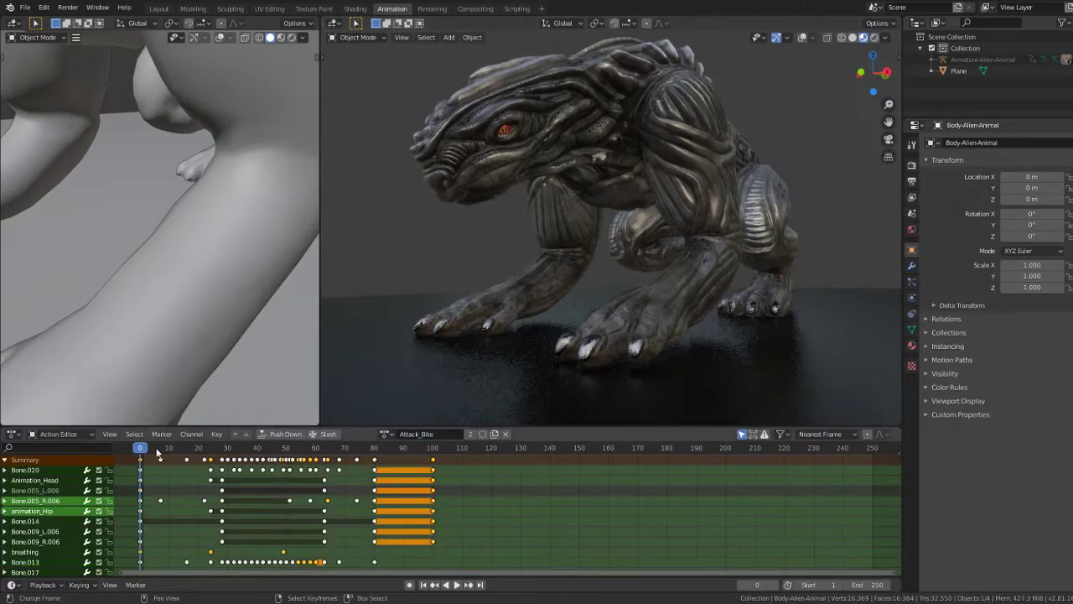
{"action": "key", "text": "space"}
{"action": "key", "text": "space"}
Step: Unhide and select the armature with Alt+H, then assign it the Idle_Aggressive action
{"action": "left_click", "coordinate": [801, 38]}
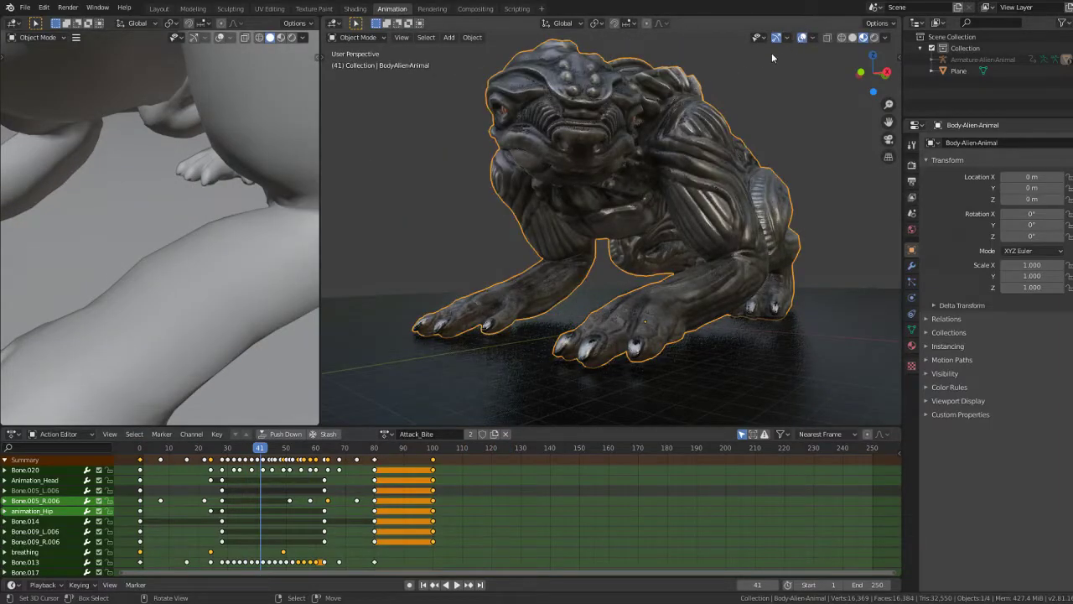
{"action": "key", "text": "alt+h"}
{"action": "left_click", "coordinate": [710, 64]}
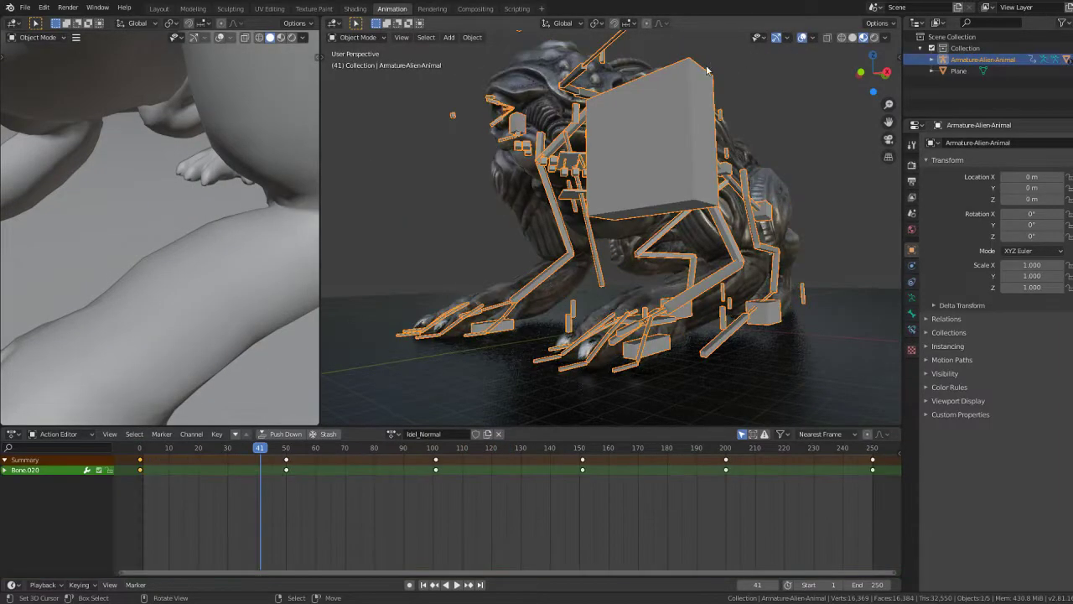
{"action": "left_click", "coordinate": [391, 436]}
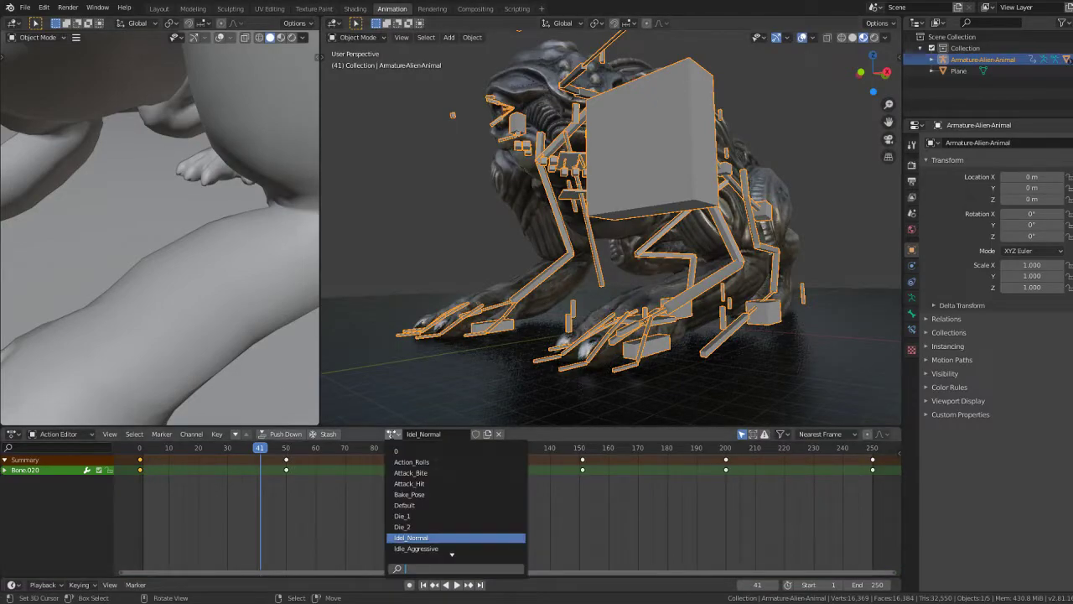
{"action": "left_click", "coordinate": [429, 546]}
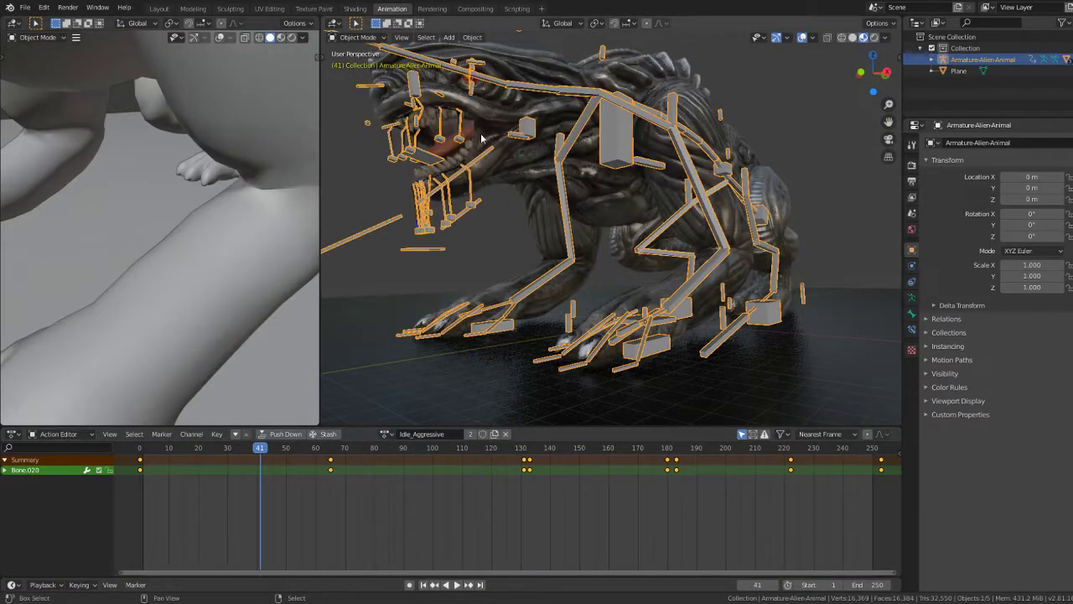
Step: Hide overlays and bones, play Idle_Aggressive, and stop at frame 47
{"action": "mouse_move", "coordinate": [482, 138]}
{"action": "middle_mouse_down"}
{"action": "mouse_move", "coordinate": [477, 153]}
{"action": "mouse_move", "coordinate": [503, 149]}
{"action": "middle_mouse_up"}
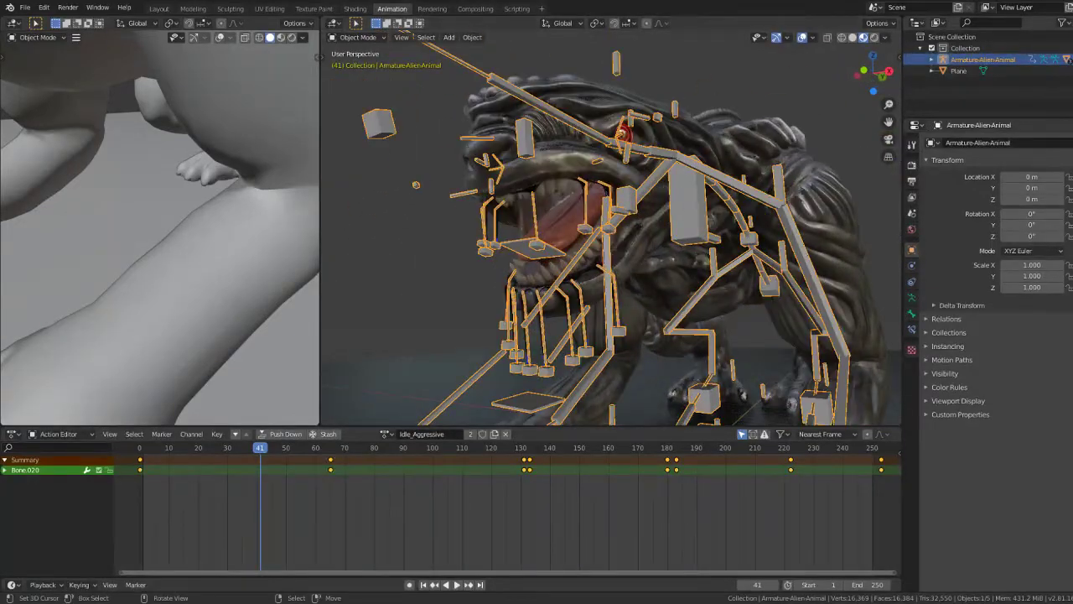
{"action": "left_click", "coordinate": [803, 38]}
{"action": "key", "text": "space"}
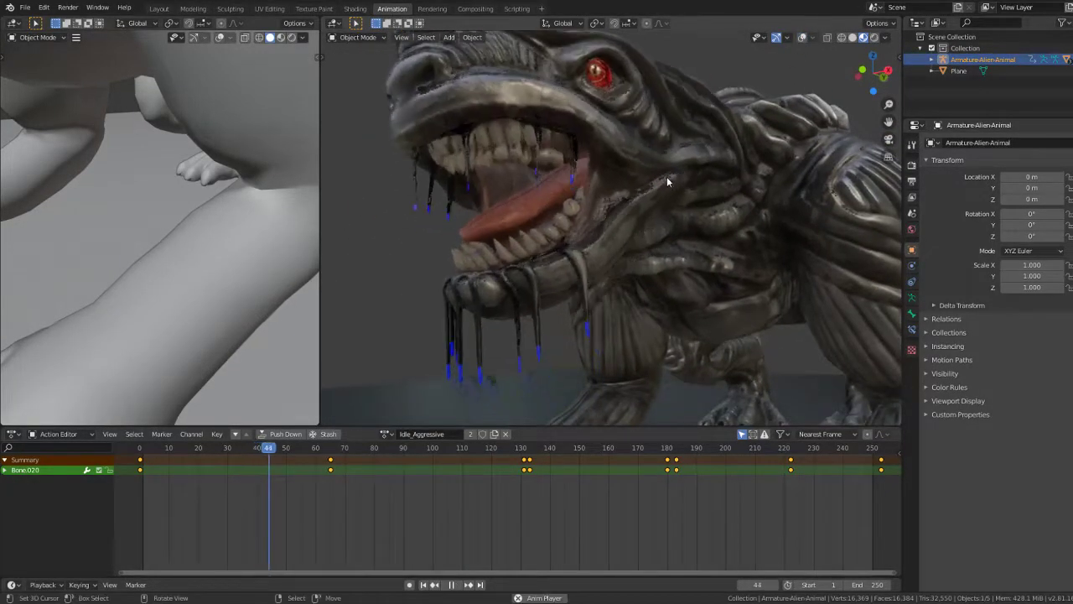
{"action": "scroll", "coordinate": [666, 180], "scroll_direction": "down", "scroll_amount": 4}
{"action": "key", "text": "space"}
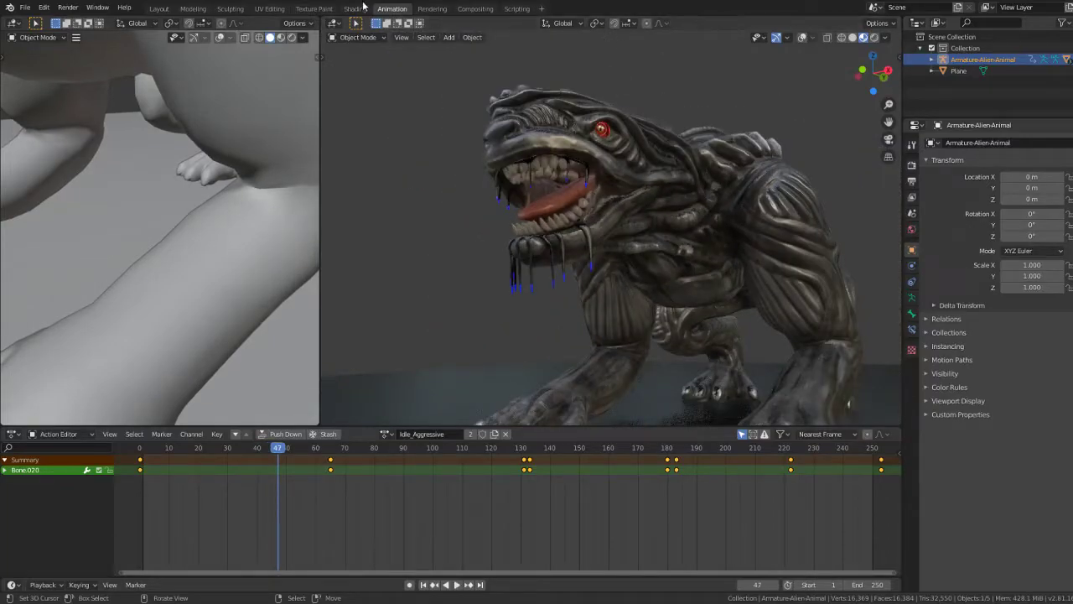
Step: In the Shading workspace, hide the overlays and select the creature's eyes
{"action": "left_click", "coordinate": [354, 8]}
{"action": "scroll", "coordinate": [695, 171], "scroll_direction": "up", "scroll_amount": 2}
{"action": "scroll", "coordinate": [700, 173], "scroll_direction": "up", "scroll_amount": 2}
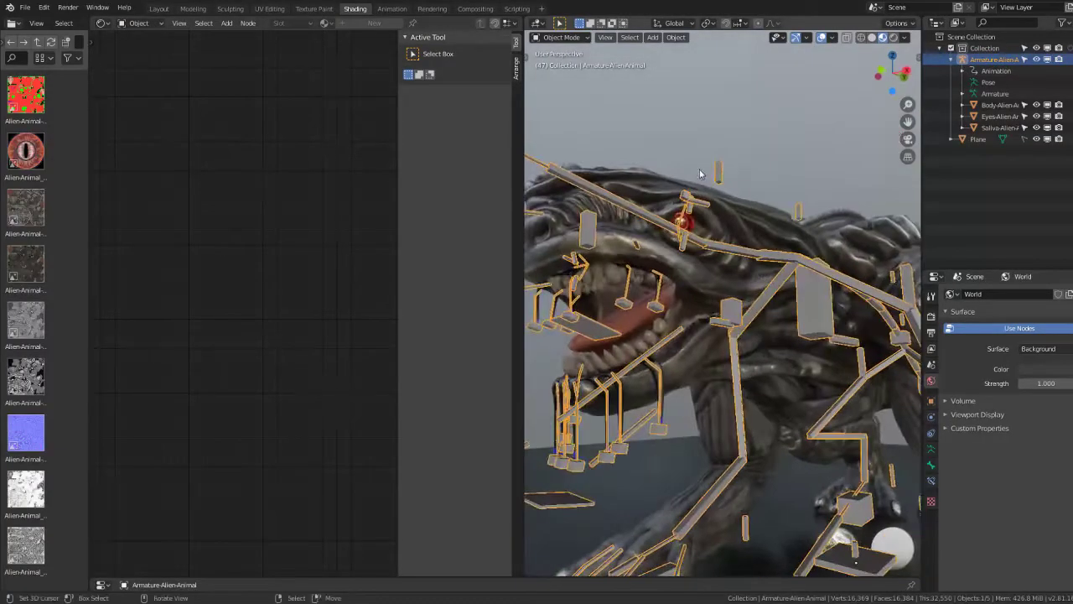
{"action": "scroll", "coordinate": [707, 174], "scroll_direction": "up", "scroll_amount": 2}
{"action": "scroll", "coordinate": [708, 175], "scroll_direction": "up", "scroll_amount": 2}
{"action": "scroll", "coordinate": [713, 185], "scroll_direction": "up", "scroll_amount": 1}
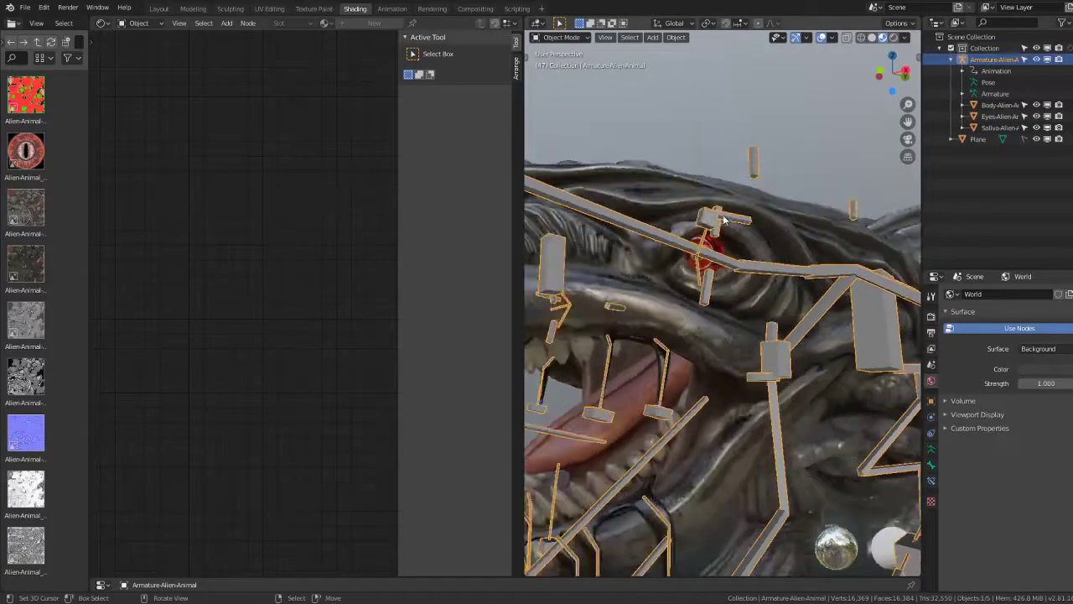
{"action": "scroll", "coordinate": [730, 223], "scroll_direction": "down", "scroll_amount": 4}
{"action": "scroll", "coordinate": [731, 223], "scroll_direction": "up", "scroll_amount": 2}
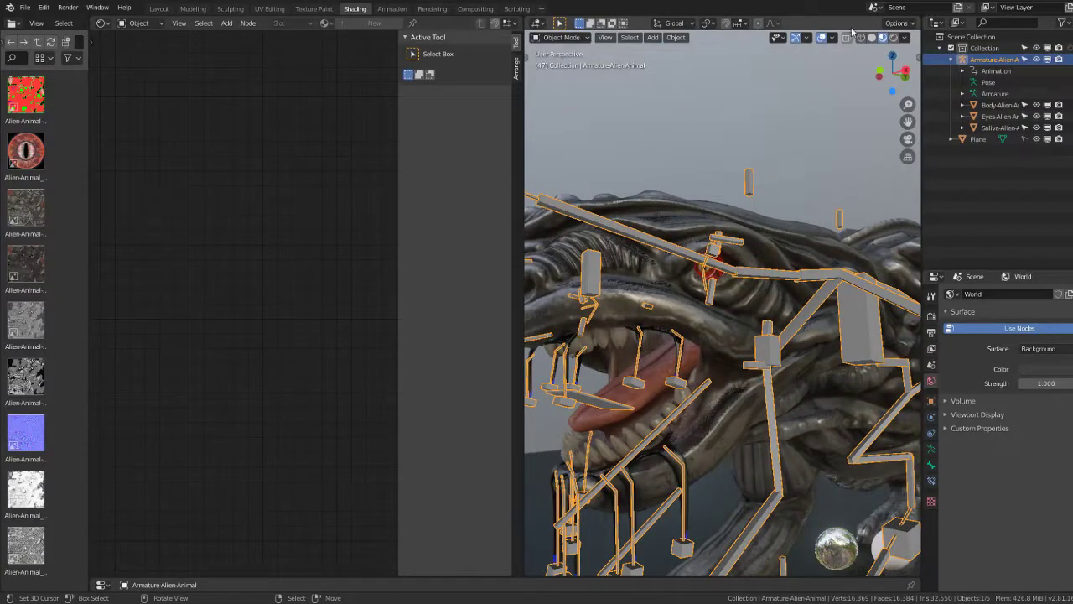
{"action": "left_click", "coordinate": [822, 38]}
{"action": "left_click", "coordinate": [710, 268]}
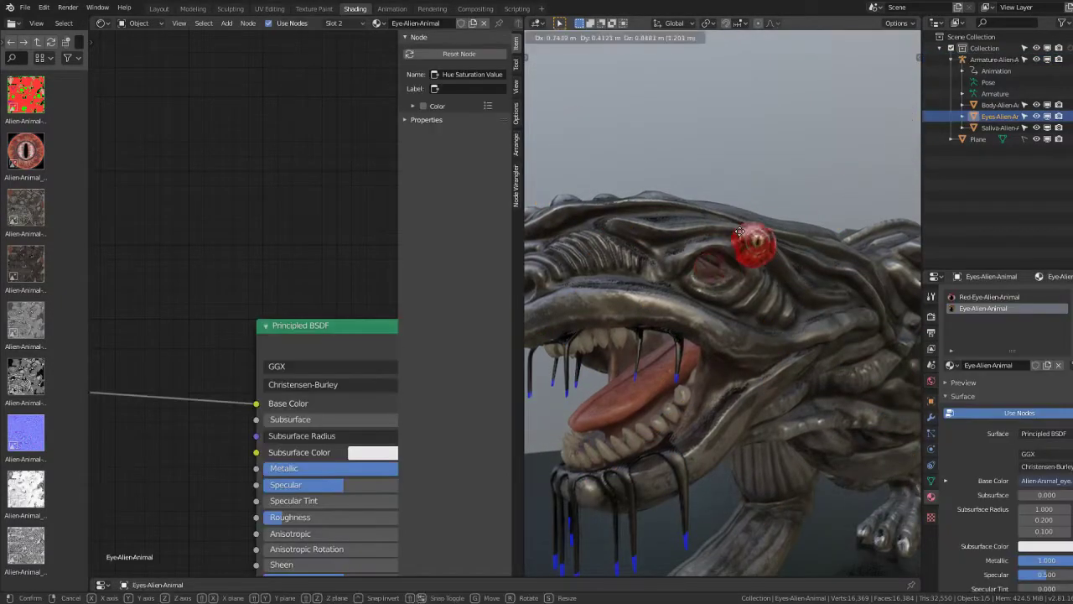
Step: Choose the Red-Eye-Alien-Animal material and lower its Bright/Contrast Bright to -0.220
{"action": "scroll", "coordinate": [318, 287], "scroll_direction": "up", "scroll_amount": 3}
{"action": "scroll", "coordinate": [229, 398], "scroll_direction": "down", "scroll_amount": 2}
{"action": "scroll", "coordinate": [230, 398], "scroll_direction": "down", "scroll_amount": 2}
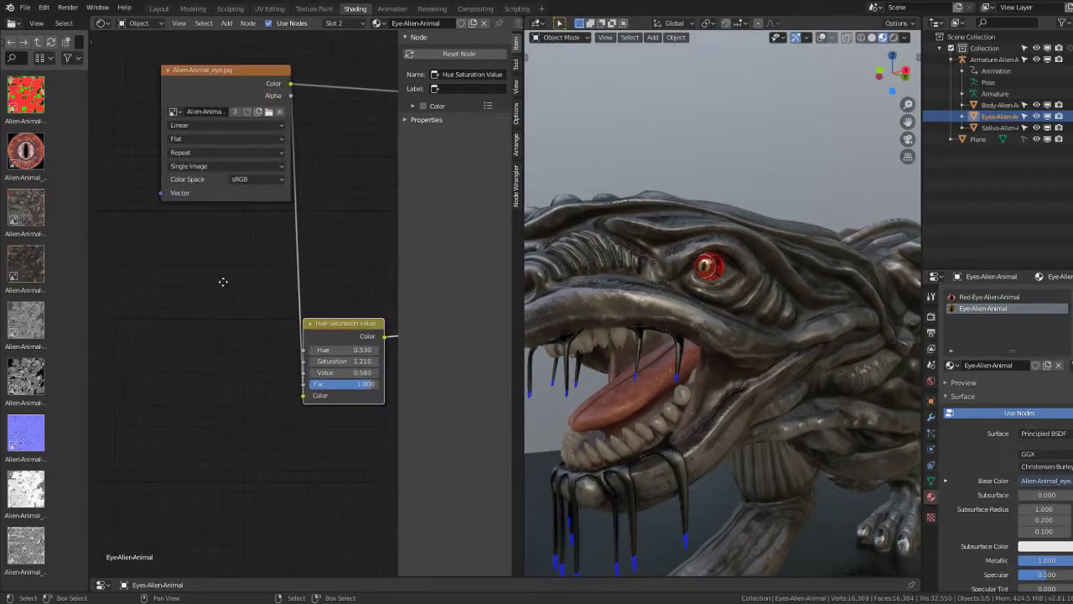
{"action": "scroll", "coordinate": [223, 280], "scroll_direction": "up", "scroll_amount": 2}
{"action": "scroll", "coordinate": [286, 377], "scroll_direction": "up", "scroll_amount": 1}
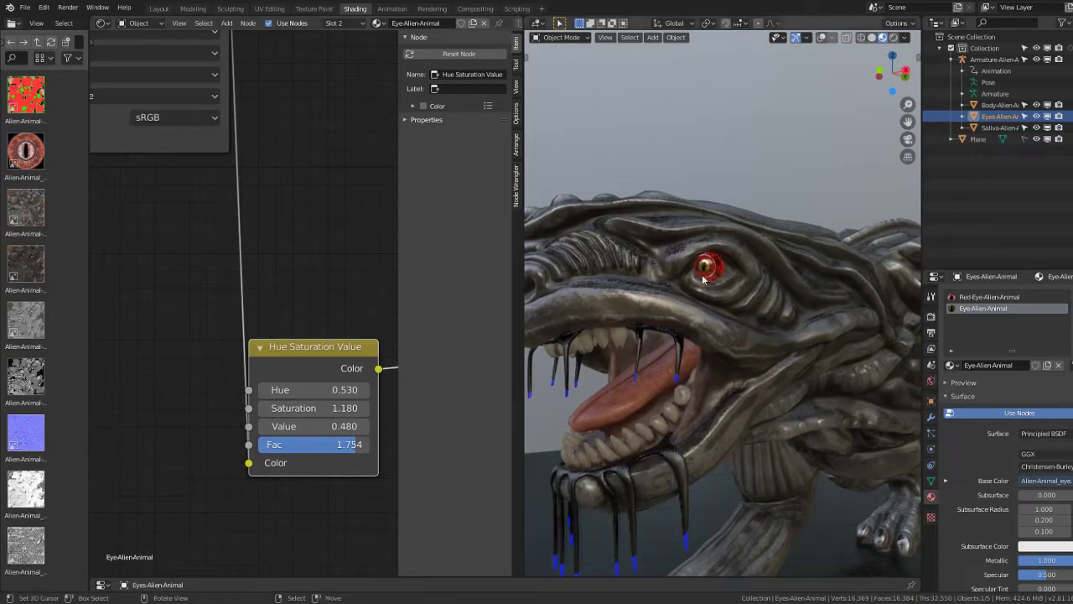
{"action": "left_click", "coordinate": [985, 297]}
{"action": "scroll", "coordinate": [754, 277], "scroll_direction": "up", "scroll_amount": 2}
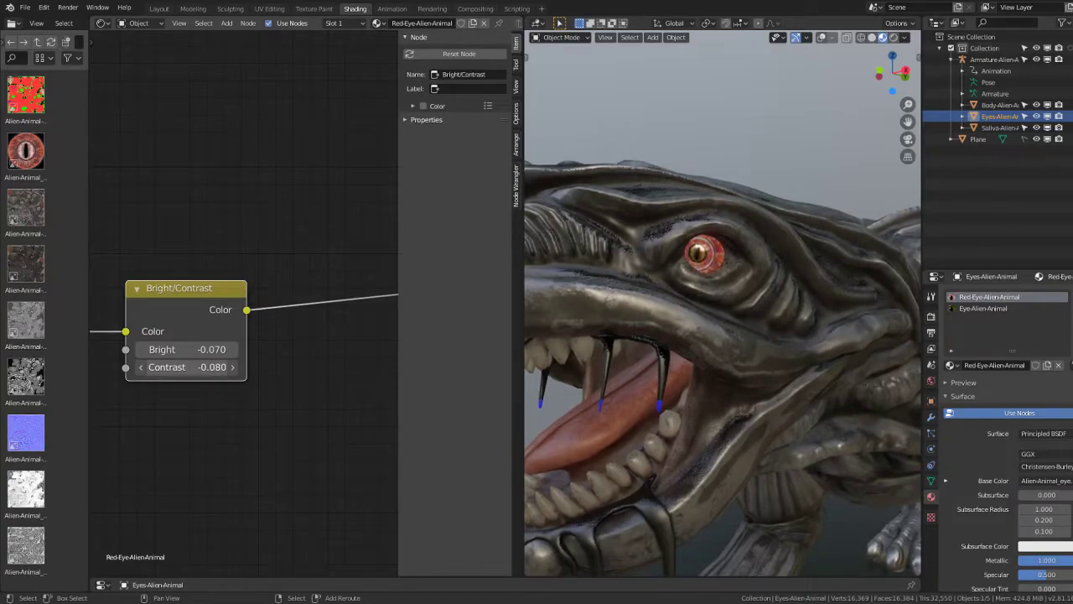
{"action": "left_click_drag", "start_coordinate": [195, 349], "coordinate": [191, 349]}
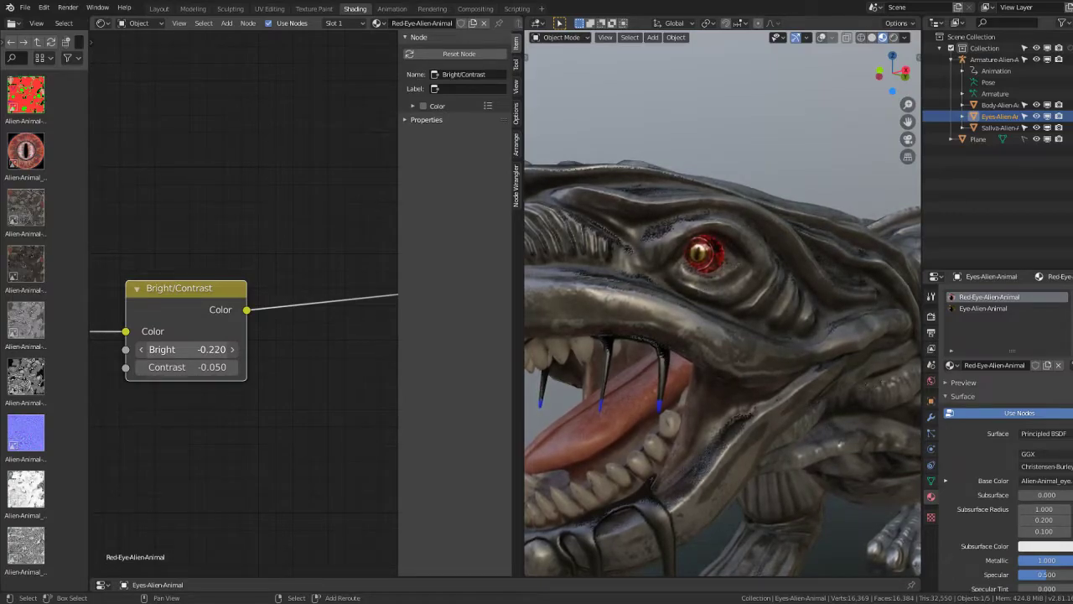
{"action": "middle_click_drag", "start_coordinate": [251, 303], "coordinate": [331, 417]}
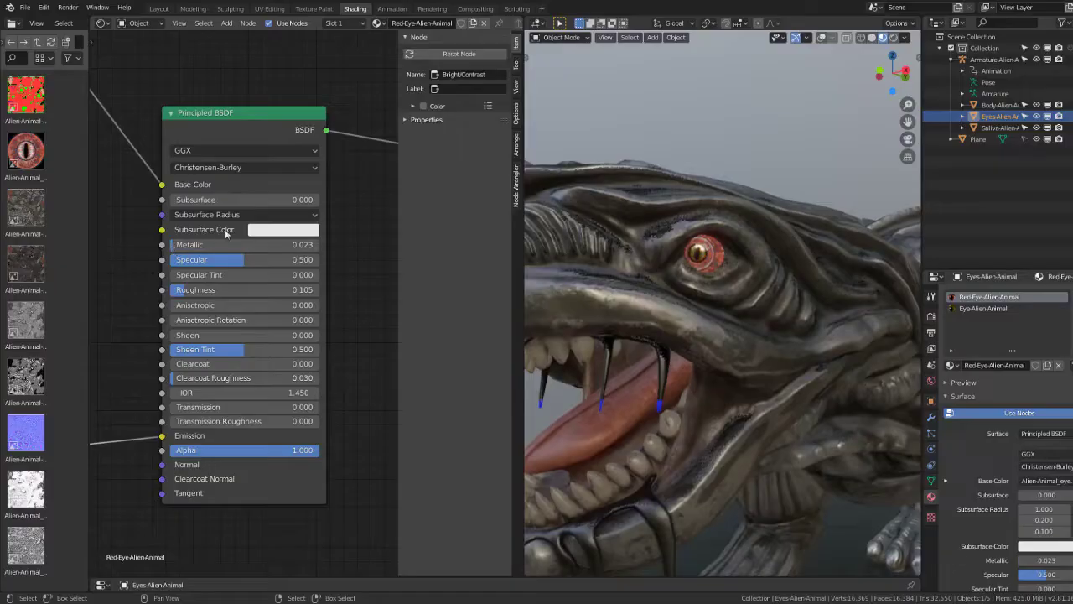
Step: Give the red eye's Principled BSDF Roughness 0.245 and Metallic about 0.509
{"action": "left_click_drag", "start_coordinate": [251, 289], "coordinate": [209, 290]}
{"action": "mouse_move", "coordinate": [192, 244]}
{"action": "left_mouse_down"}
{"action": "mouse_move", "coordinate": [319, 244]}
{"action": "mouse_move", "coordinate": [248, 244]}
{"action": "left_mouse_up"}
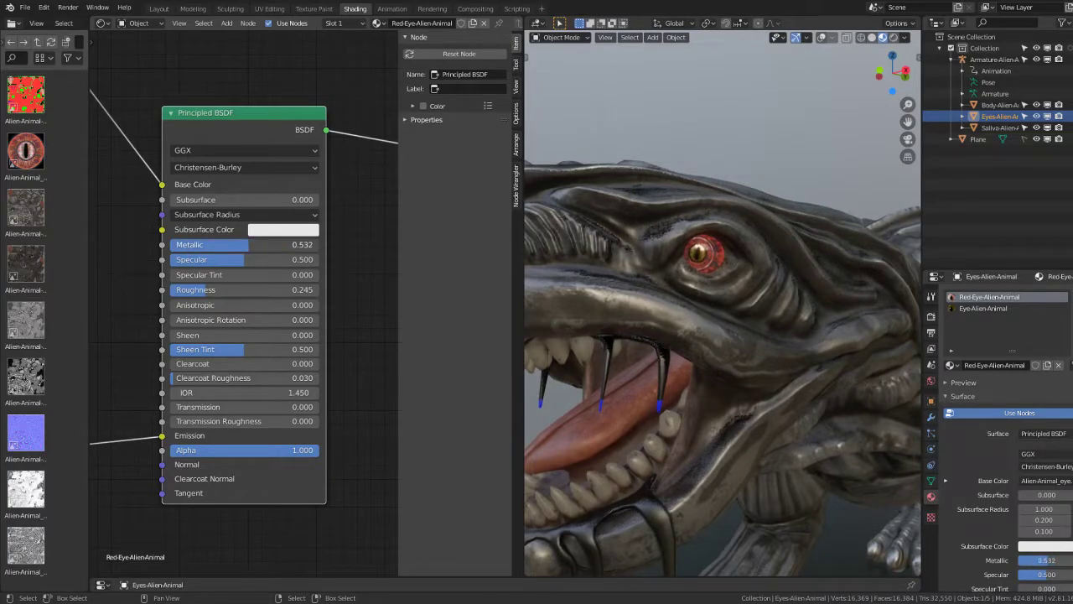
{"action": "scroll", "coordinate": [182, 297], "scroll_direction": "up", "scroll_amount": 2}
{"action": "scroll", "coordinate": [182, 298], "scroll_direction": "up", "scroll_amount": 1}
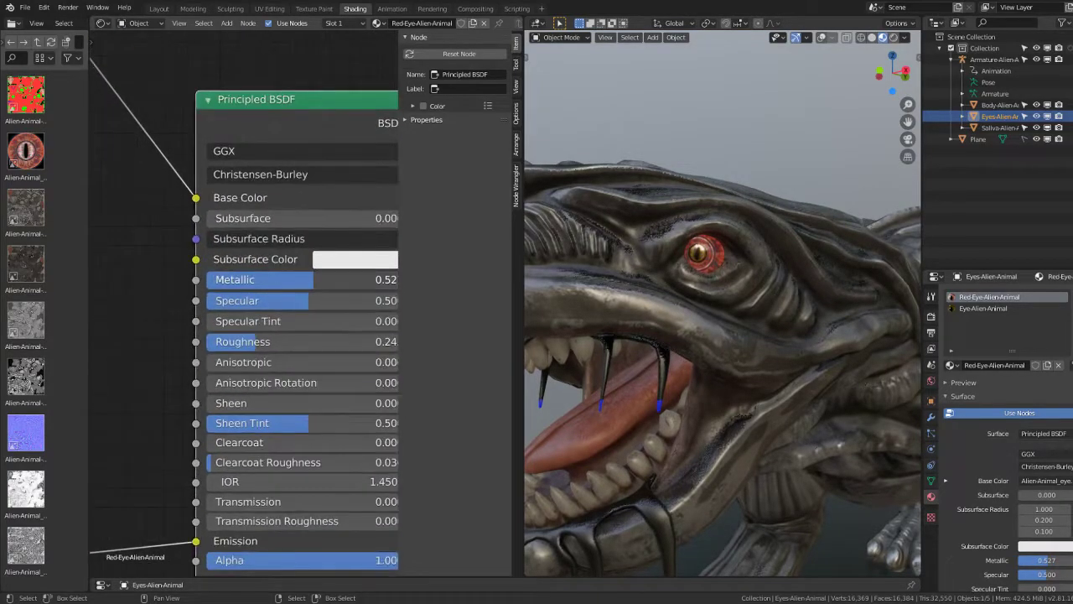
{"action": "left_click_drag", "start_coordinate": [252, 282], "coordinate": [239, 282]}
Step: Move the eye's Image Texture node further left in the node editor
{"action": "scroll", "coordinate": [702, 242], "scroll_direction": "up", "scroll_amount": 2}
{"action": "scroll", "coordinate": [700, 265], "scroll_direction": "up", "scroll_amount": 2}
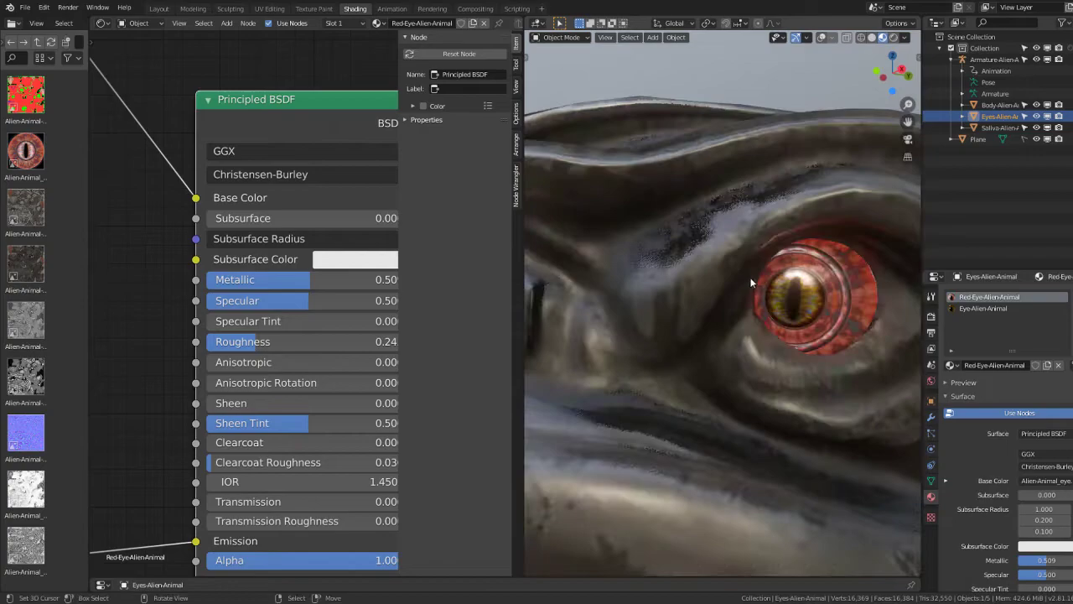
{"action": "scroll", "coordinate": [749, 277], "scroll_direction": "up", "scroll_amount": 2}
{"action": "scroll", "coordinate": [687, 279], "scroll_direction": "up", "scroll_amount": 1}
{"action": "scroll", "coordinate": [249, 327], "scroll_direction": "down", "scroll_amount": 3}
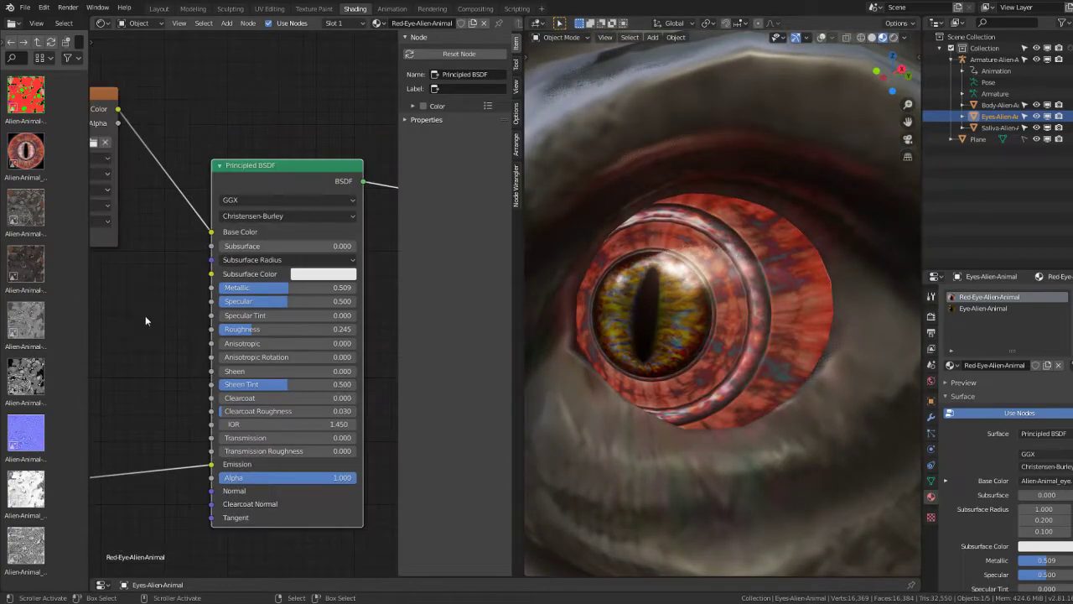
{"action": "scroll", "coordinate": [145, 315], "scroll_direction": "down", "scroll_amount": 4}
{"action": "scroll", "coordinate": [256, 287], "scroll_direction": "down", "scroll_amount": 1}
{"action": "left_click", "coordinate": [153, 236]}
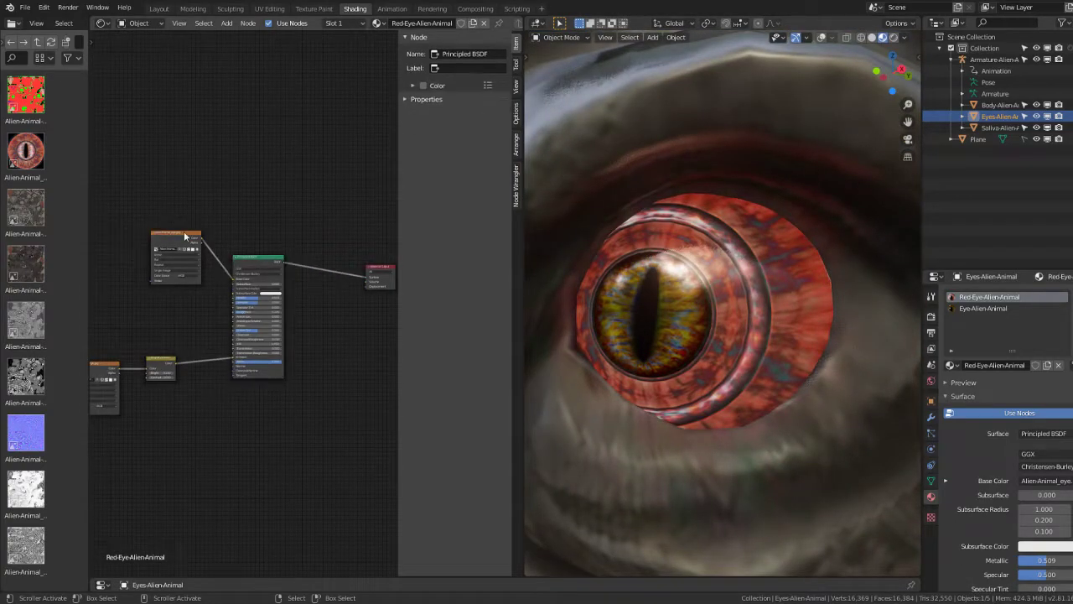
{"action": "left_click_drag", "start_coordinate": [159, 239], "coordinate": [104, 246]}
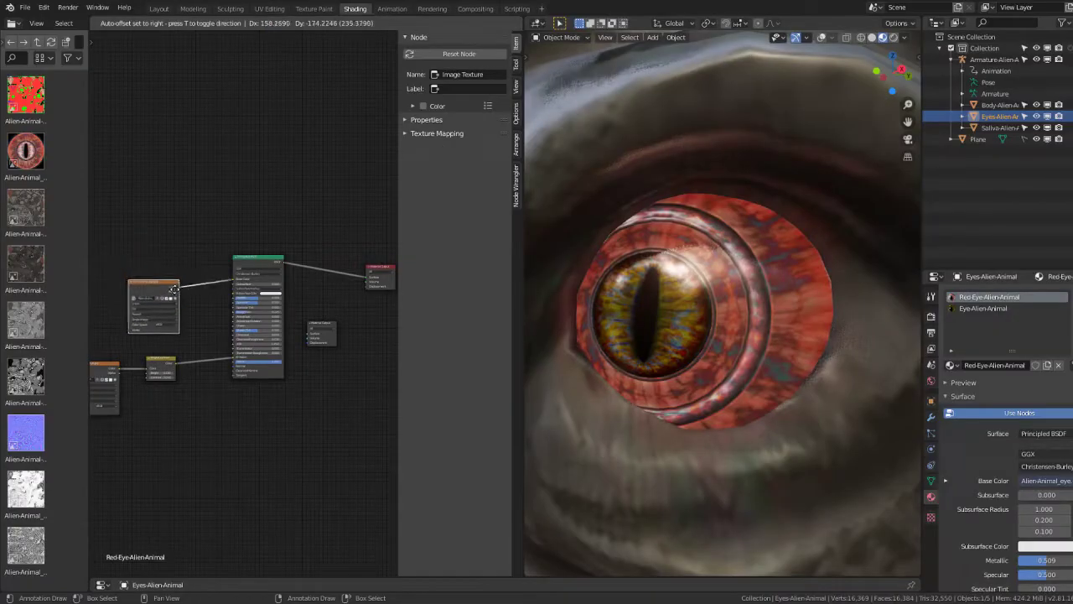
Step: Add a Converter > RGB to BW node fed by the eye texture's Color output
{"action": "mouse_move", "coordinate": [155, 280]}
{"action": "left_mouse_down"}
{"action": "mouse_move", "coordinate": [99, 256]}
{"action": "mouse_move", "coordinate": [316, 357]}
{"action": "mouse_move", "coordinate": [322, 324]}
{"action": "mouse_move", "coordinate": [248, 311]}
{"action": "left_mouse_up"}
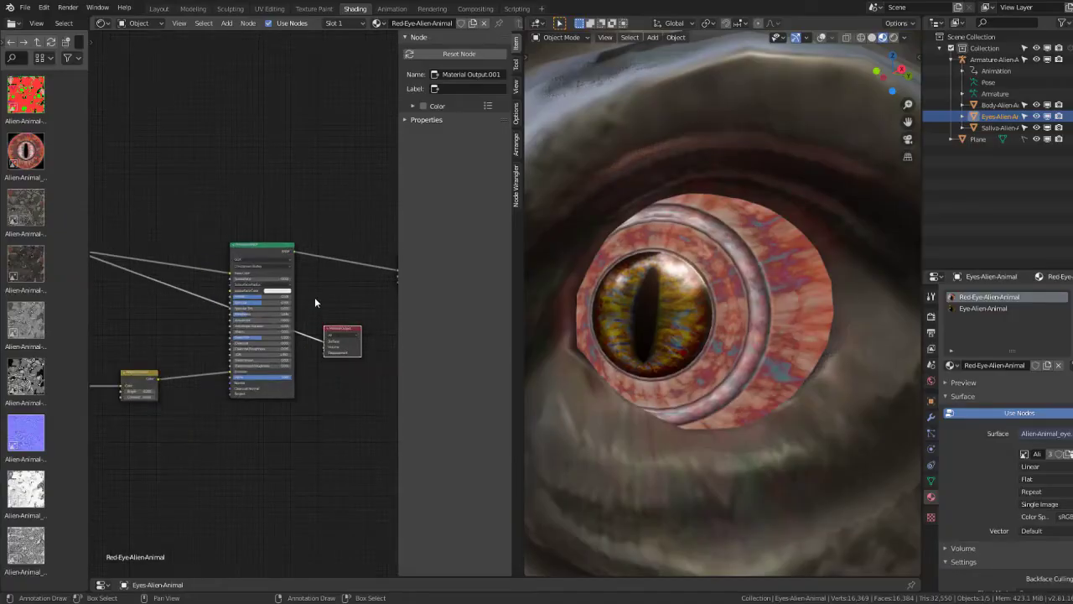
{"action": "key", "text": "shift+a"}
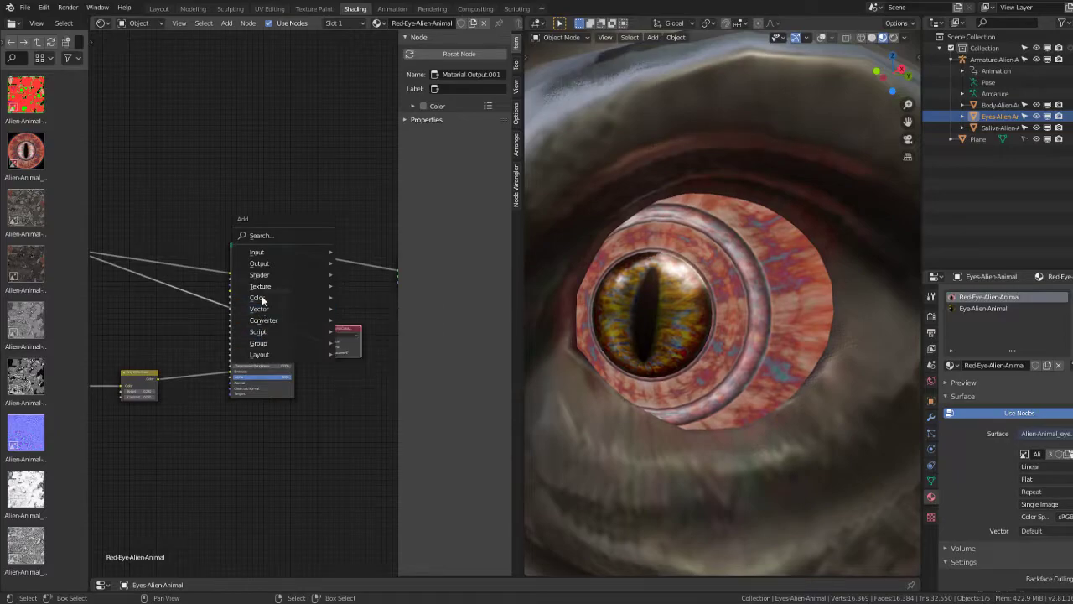
{"action": "mouse_move", "coordinate": [263, 320]}
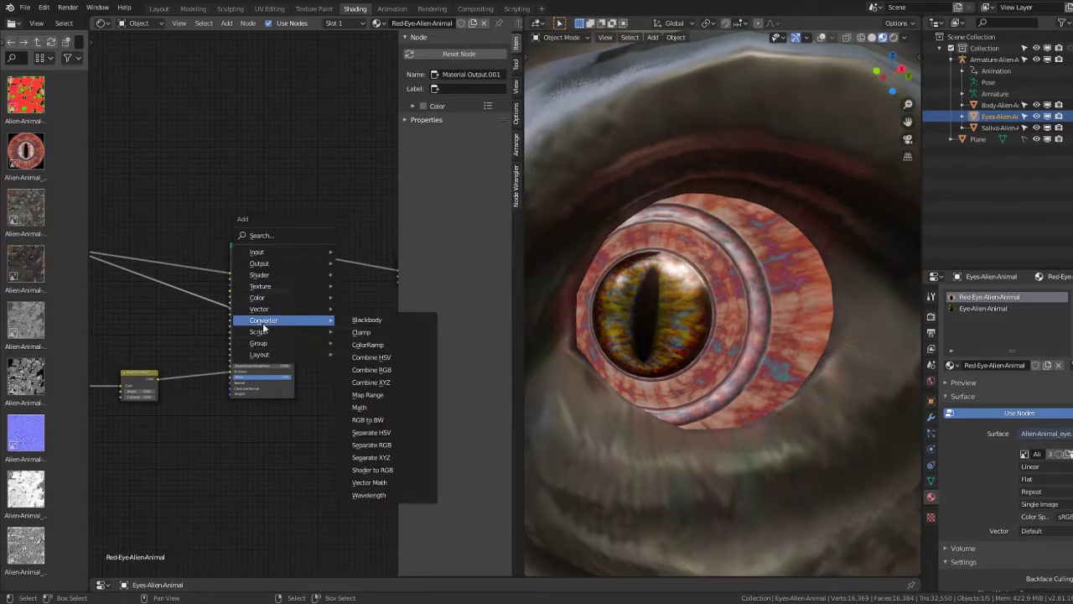
{"action": "left_click", "coordinate": [382, 418]}
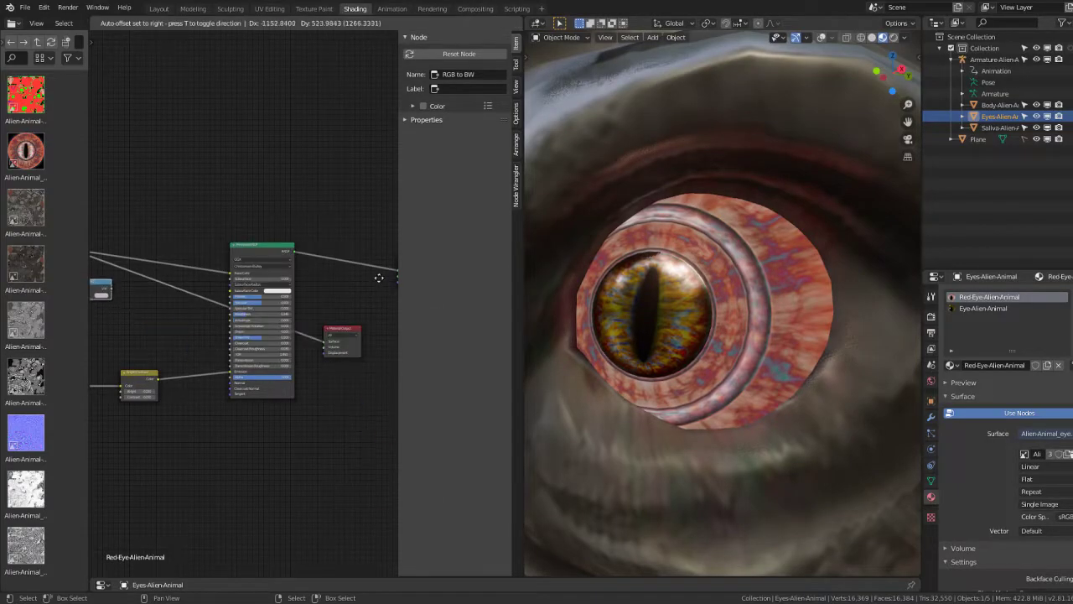
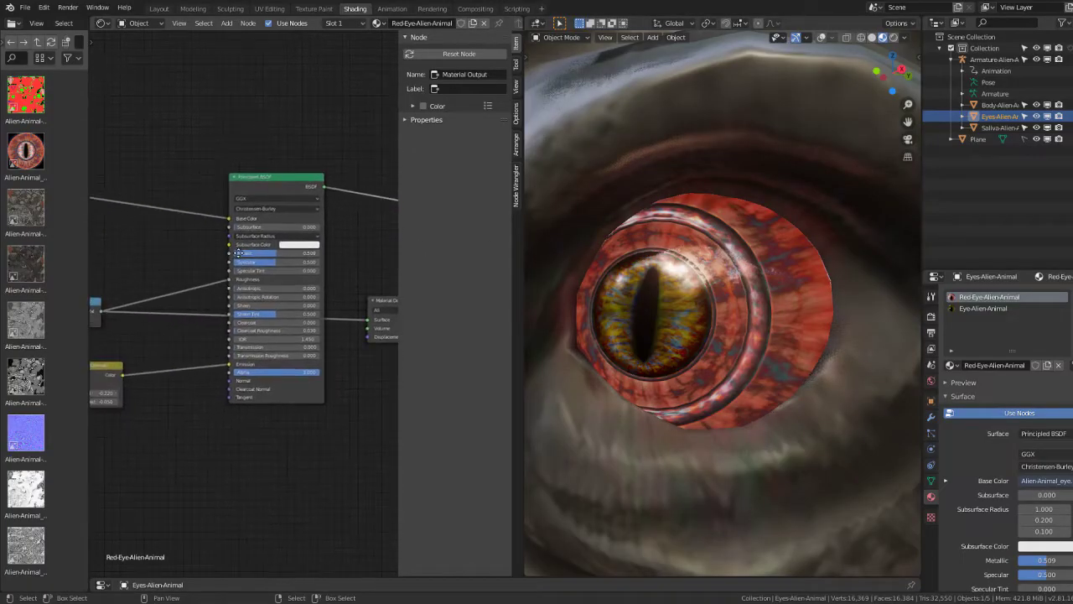
Step: Insert a Bright/Contrast node before RGB to BW, with brightness -0.3 and contrast 0.46
{"action": "key", "text": "shift+a"}
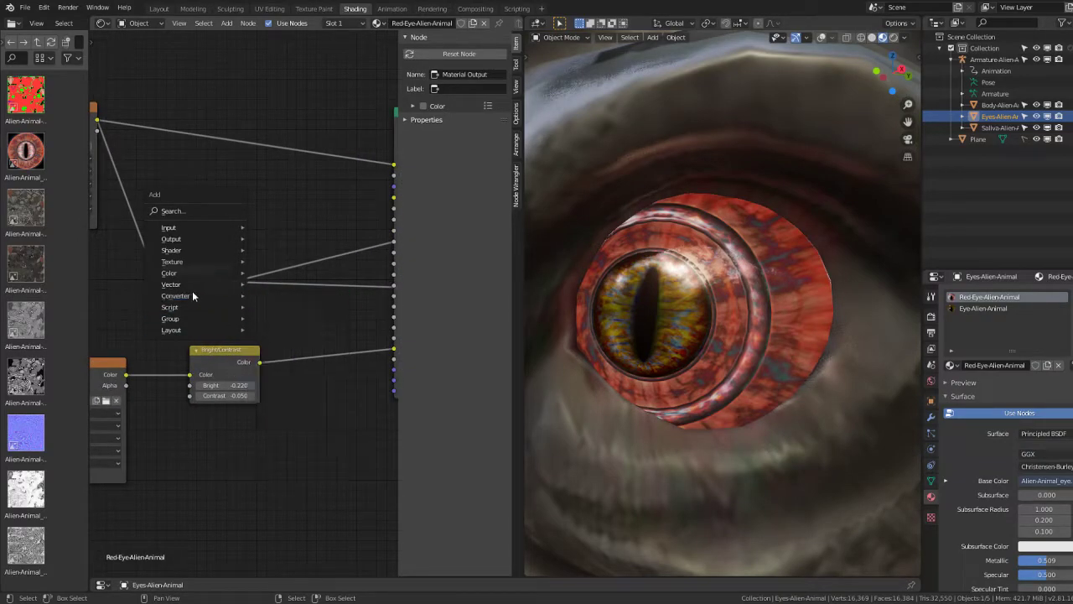
{"action": "mouse_move", "coordinate": [169, 273]}
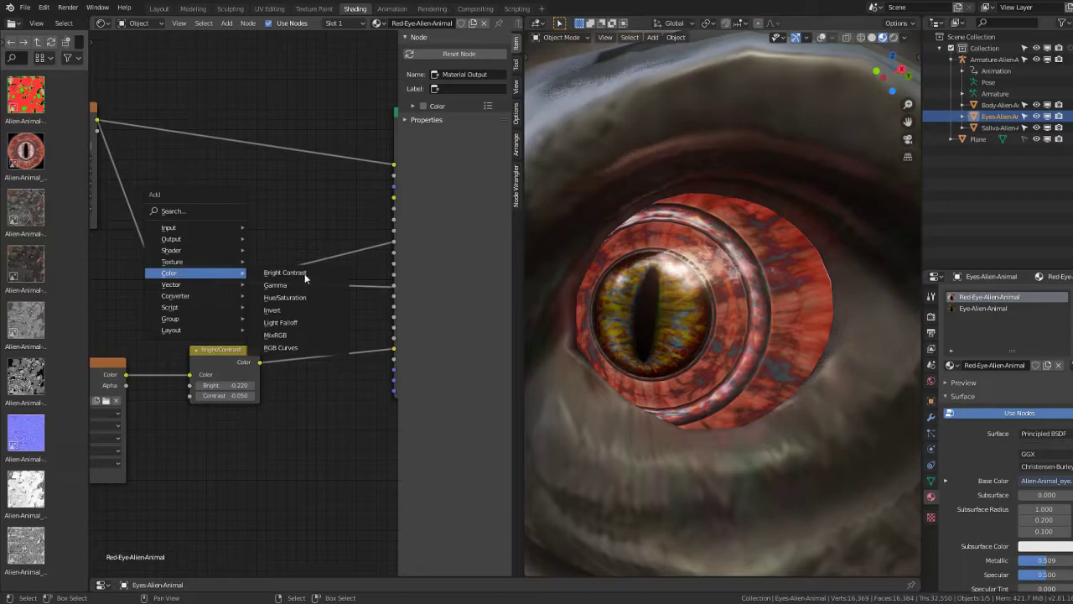
{"action": "left_click", "coordinate": [305, 273]}
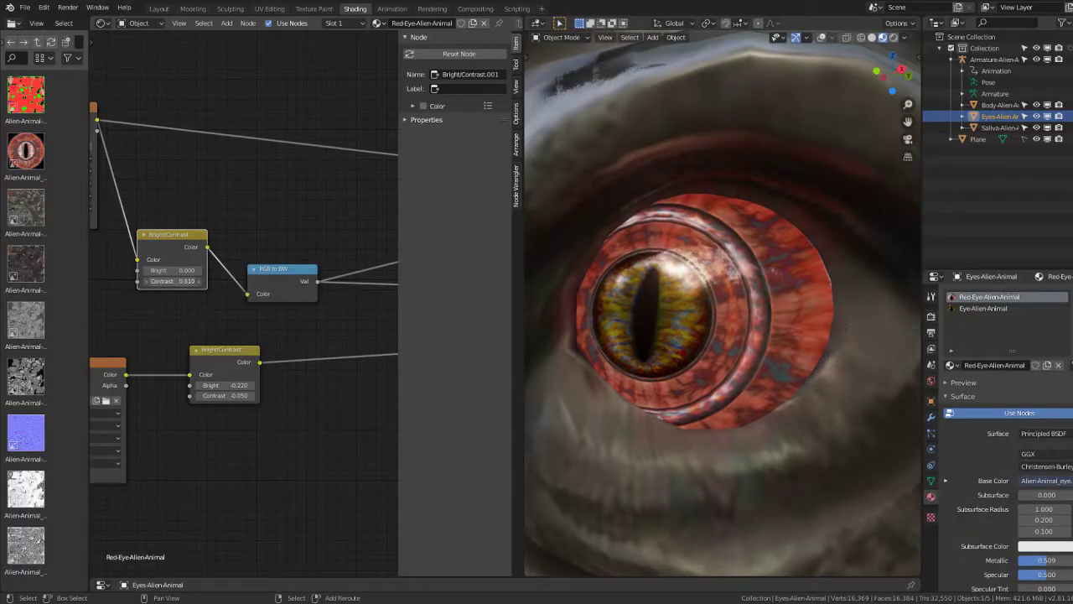
{"action": "left_click_drag", "start_coordinate": [172, 281], "coordinate": [156, 281]}
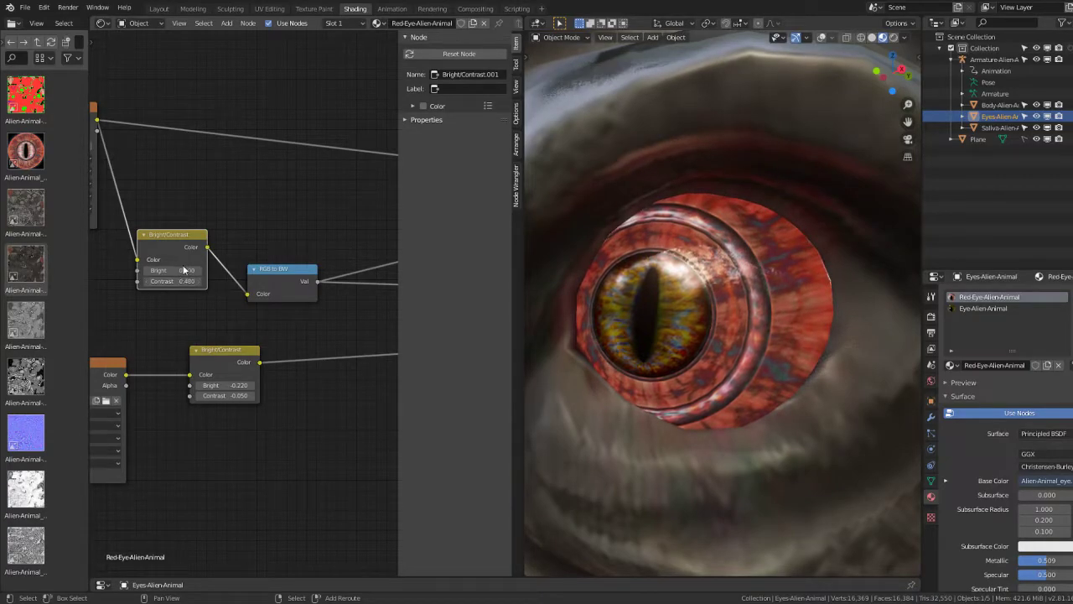
{"action": "left_click_drag", "start_coordinate": [172, 270], "coordinate": [189, 270]}
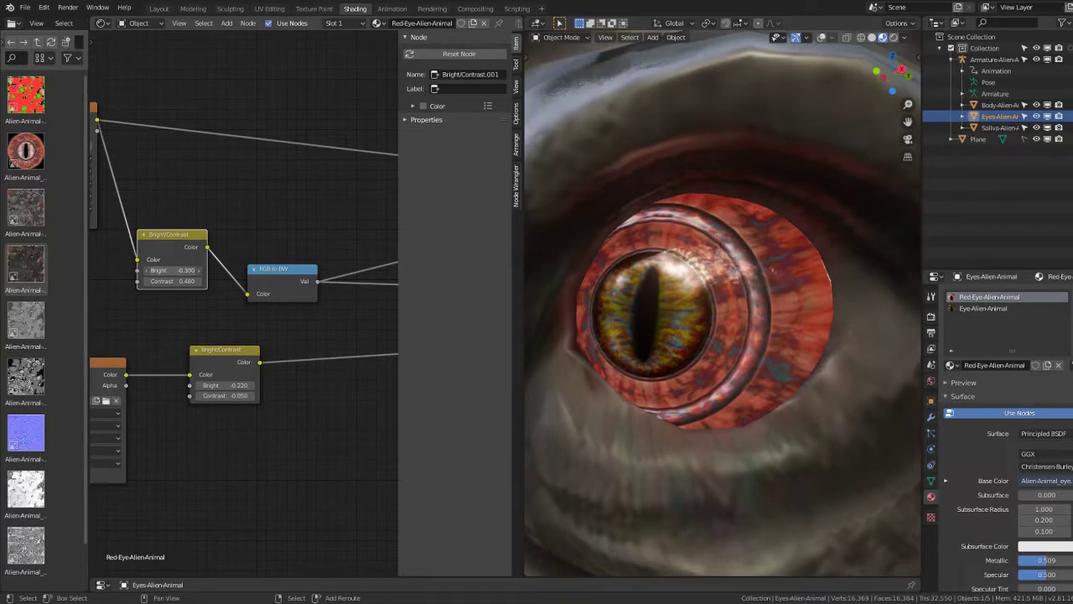
{"action": "middle_click_drag", "start_coordinate": [706, 258], "coordinate": [708, 290]}
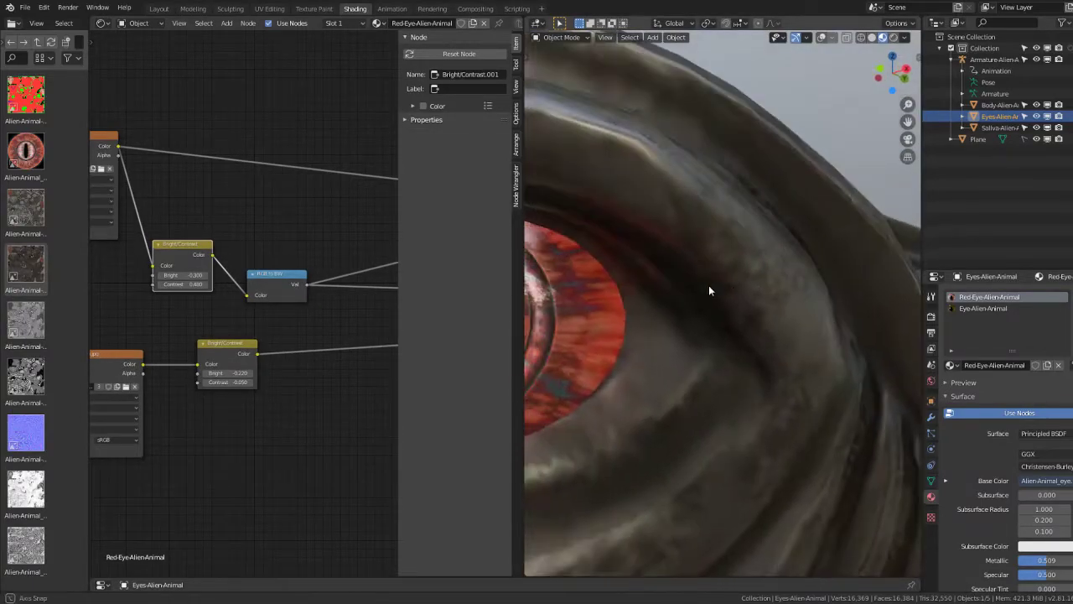
{"action": "scroll", "coordinate": [711, 283], "scroll_direction": "down", "scroll_amount": 2}
{"action": "scroll", "coordinate": [711, 283], "scroll_direction": "down", "scroll_amount": 2}
{"action": "scroll", "coordinate": [657, 265], "scroll_direction": "down", "scroll_amount": 2}
{"action": "middle_click_drag", "start_coordinate": [302, 274], "coordinate": [135, 282]}
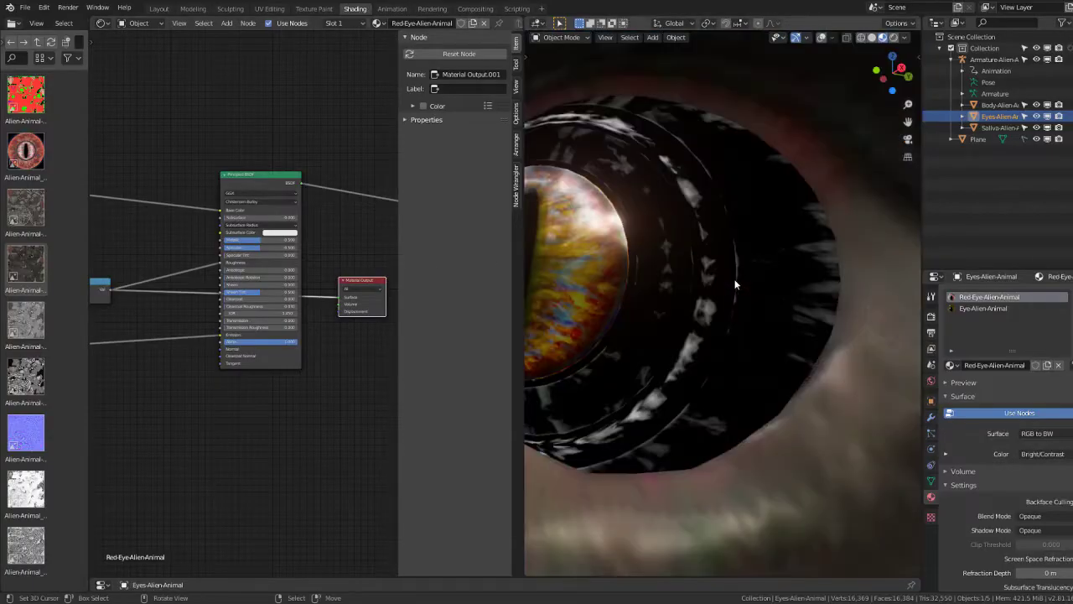
{"action": "scroll", "coordinate": [210, 293], "scroll_direction": "up", "scroll_amount": 8, "text": "ctrl"}
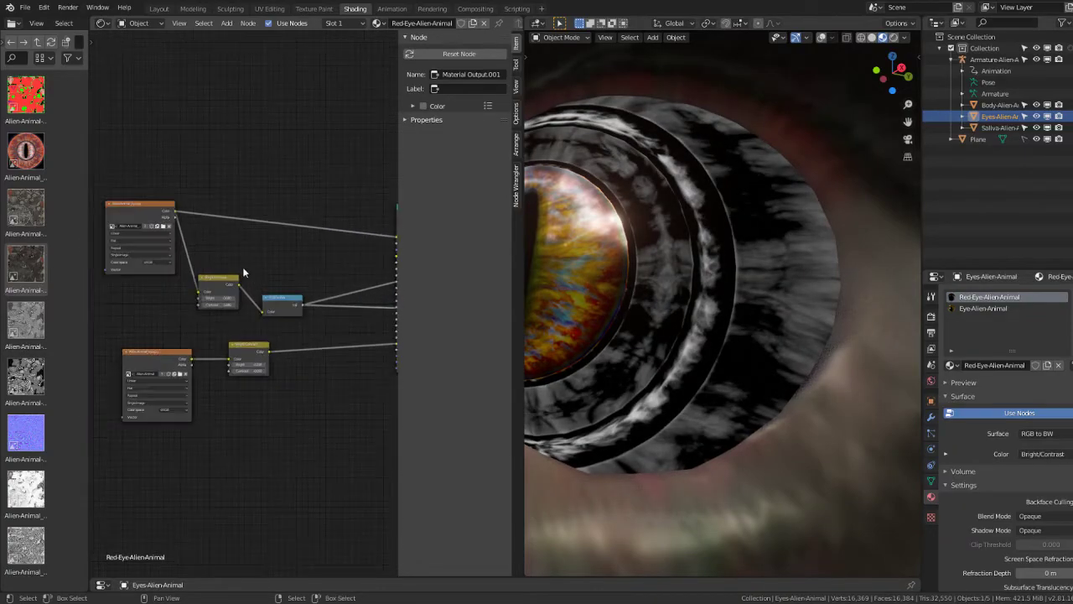
{"action": "scroll", "coordinate": [243, 306], "scroll_direction": "down", "scroll_amount": 2}
{"action": "middle_click_drag", "start_coordinate": [336, 293], "coordinate": [191, 315]}
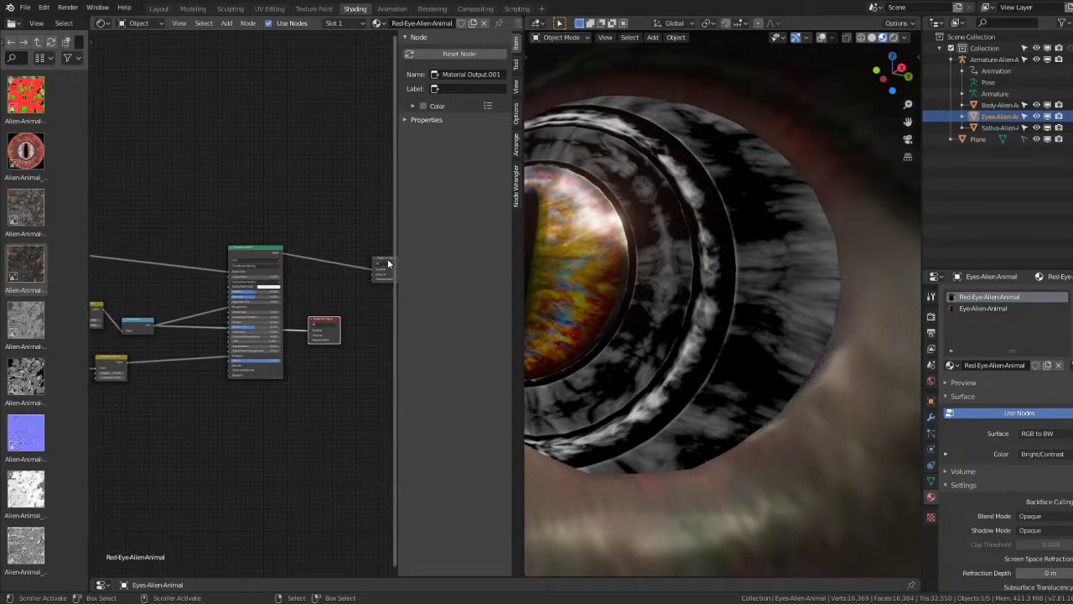
{"action": "left_click", "coordinate": [384, 262]}
{"action": "mouse_move", "coordinate": [819, 173]}
{"action": "middle_mouse_down"}
{"action": "mouse_move", "coordinate": [615, 233]}
{"action": "mouse_move", "coordinate": [714, 249]}
{"action": "middle_mouse_up"}
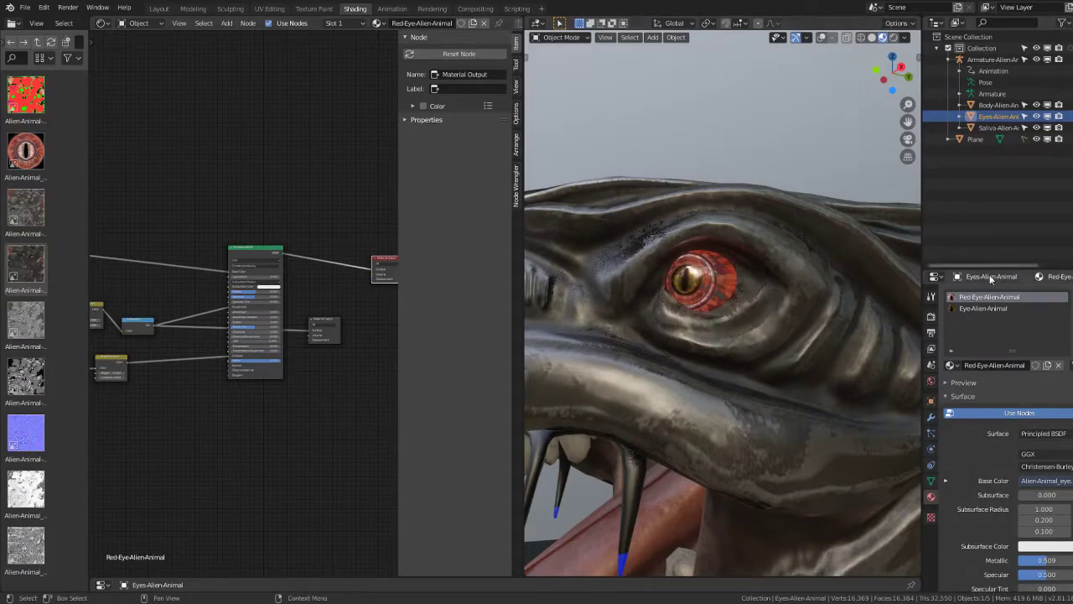
Step: Select the eyes object and copy the Bright/Contrast and RGB to BW nodes from Red-Eye-Alien-Animal
{"action": "left_click", "coordinate": [684, 336]}
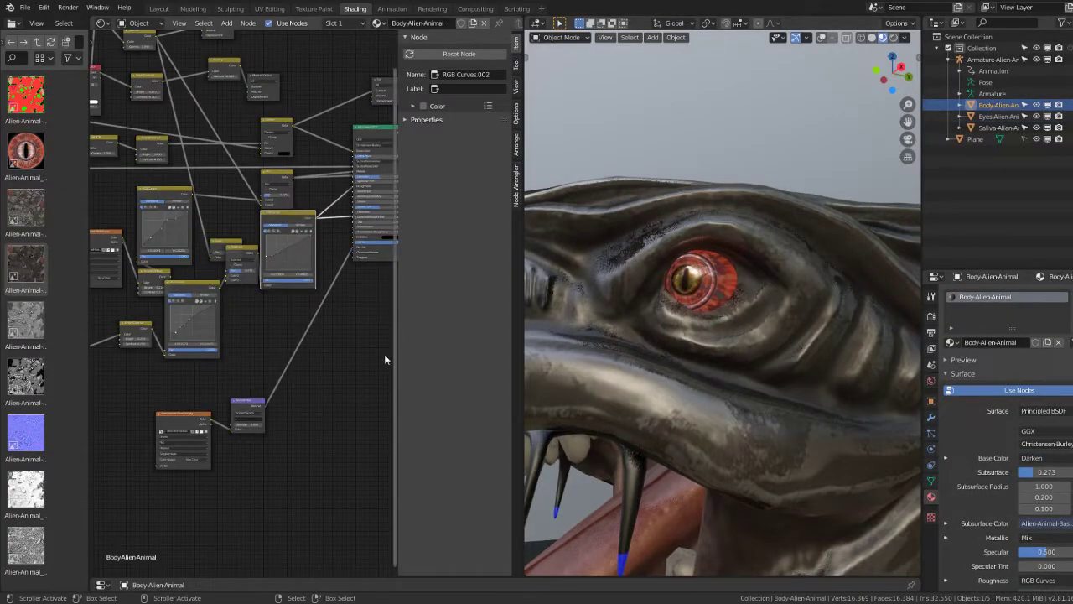
{"action": "left_click", "coordinate": [683, 297]}
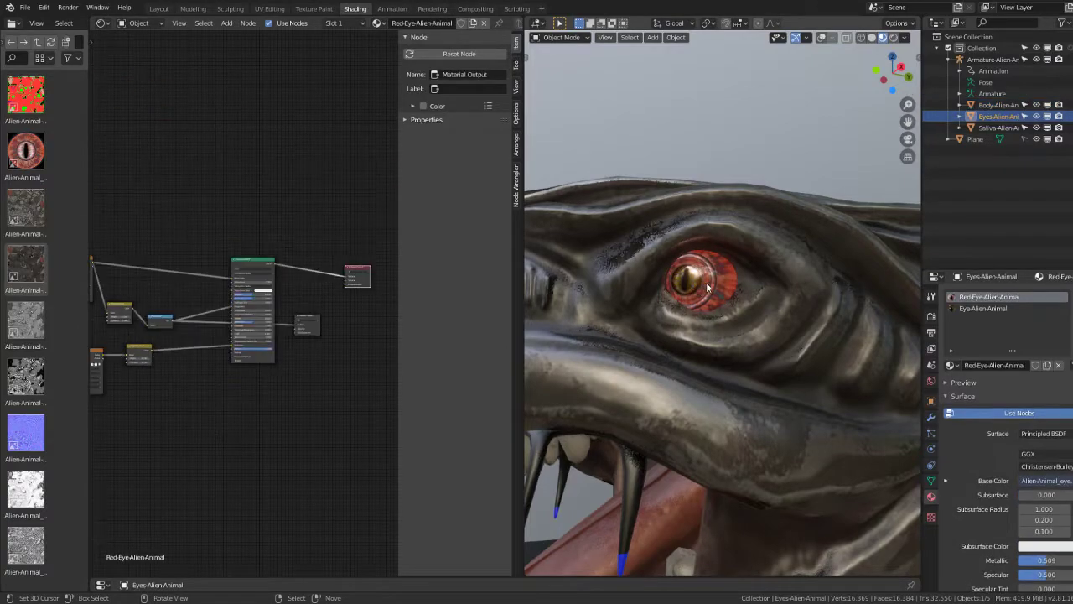
{"action": "left_click", "coordinate": [985, 308]}
{"action": "middle_click_drag", "start_coordinate": [211, 417], "coordinate": [249, 425]}
{"action": "scroll", "coordinate": [249, 424], "scroll_direction": "up", "scroll_amount": 1}
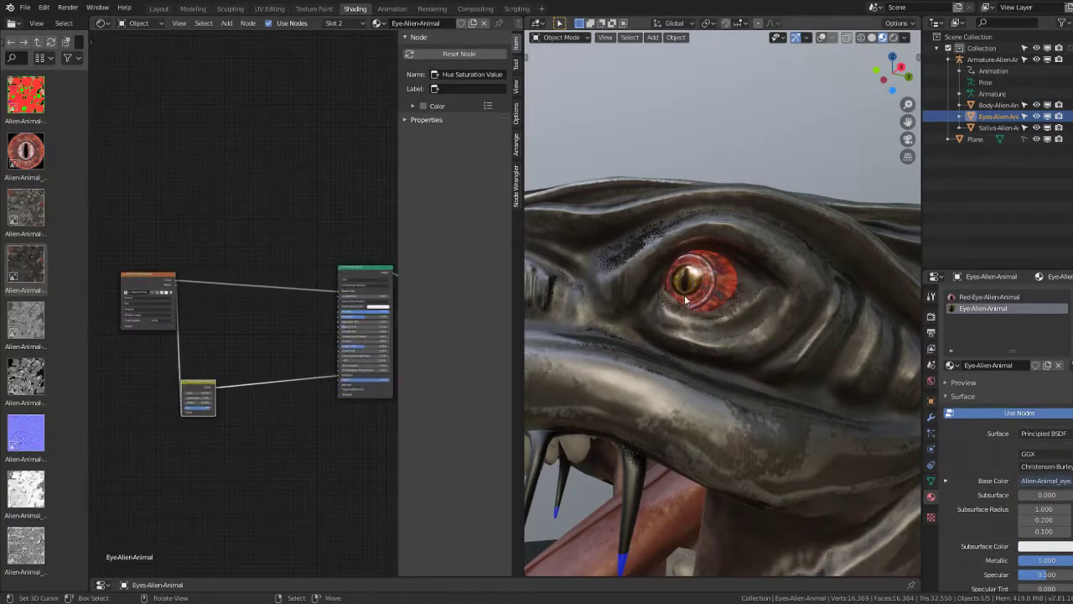
{"action": "left_click", "coordinate": [989, 298]}
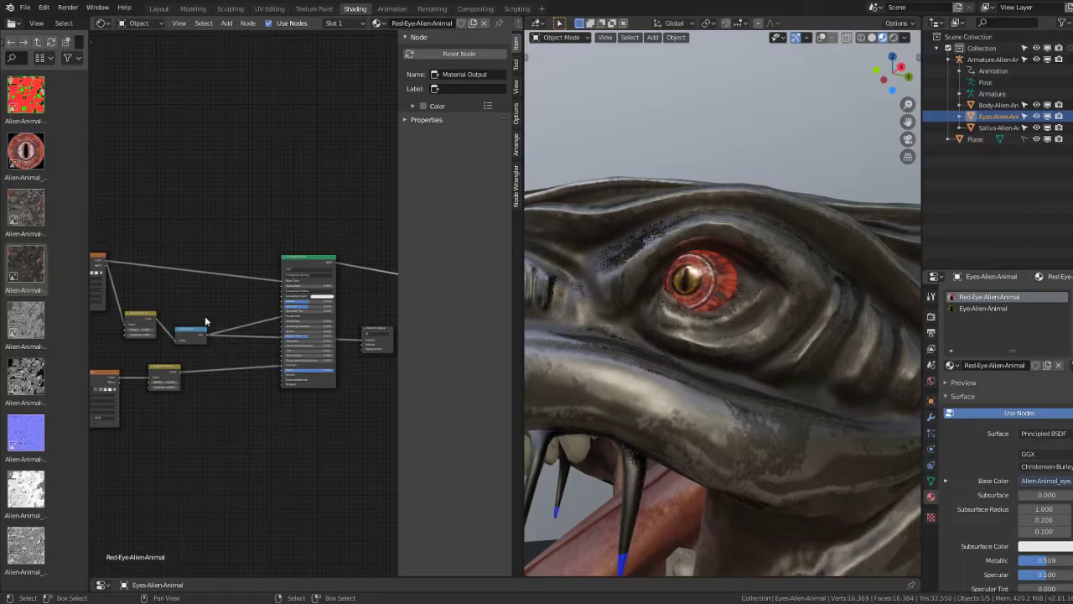
{"action": "left_click", "coordinate": [133, 319]}
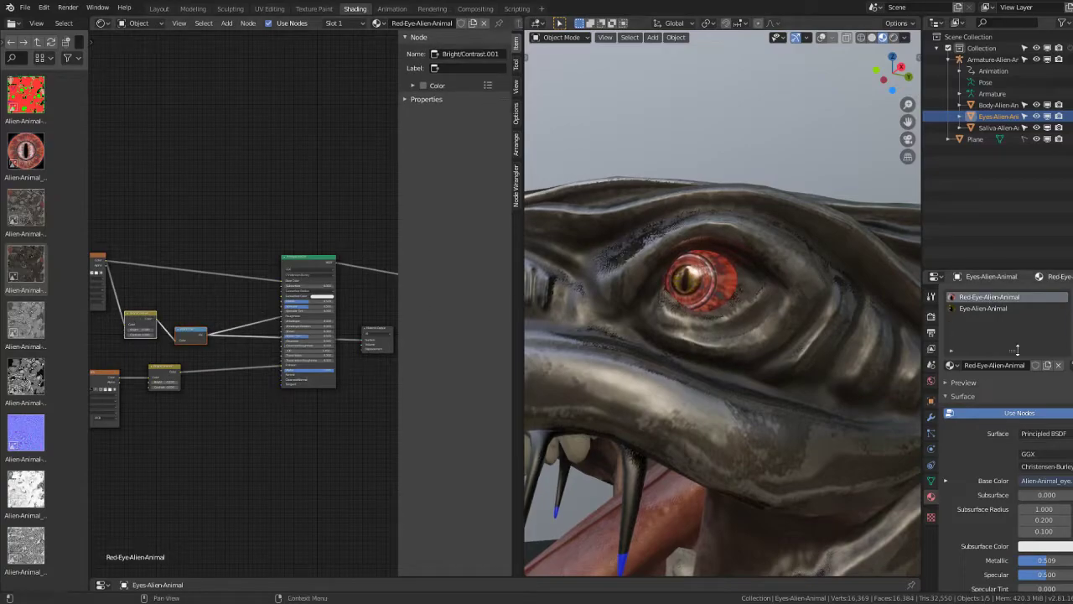
Step: Paste the nodes into Eye-Alien-Animal and link RGB to BW into the Principled BSDF Roughness
{"action": "left_click", "coordinate": [1001, 308]}
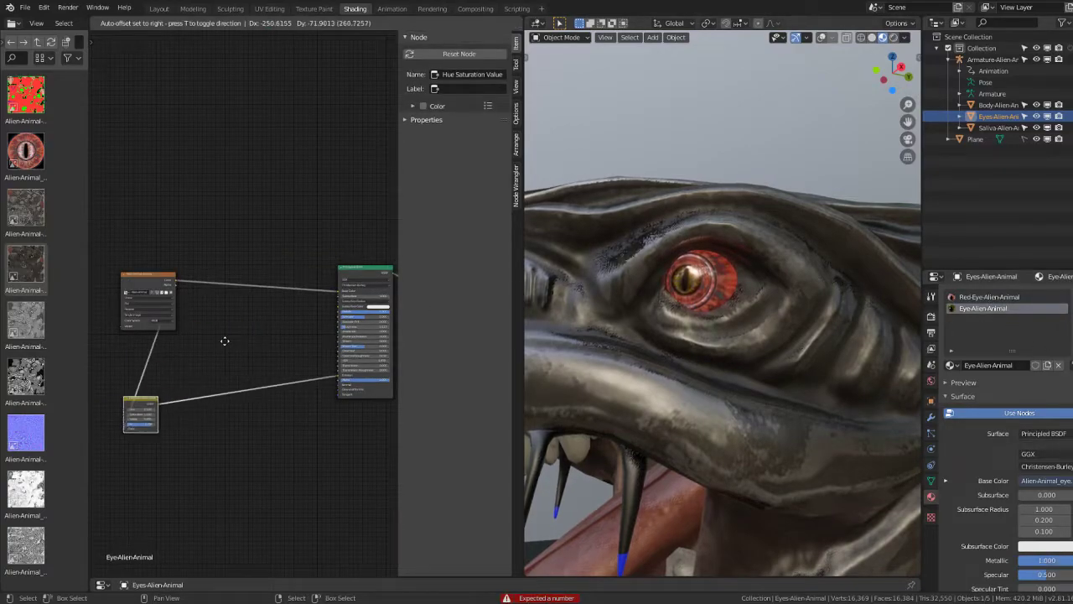
{"action": "scroll", "coordinate": [252, 331], "scroll_direction": "down", "scroll_amount": 3}
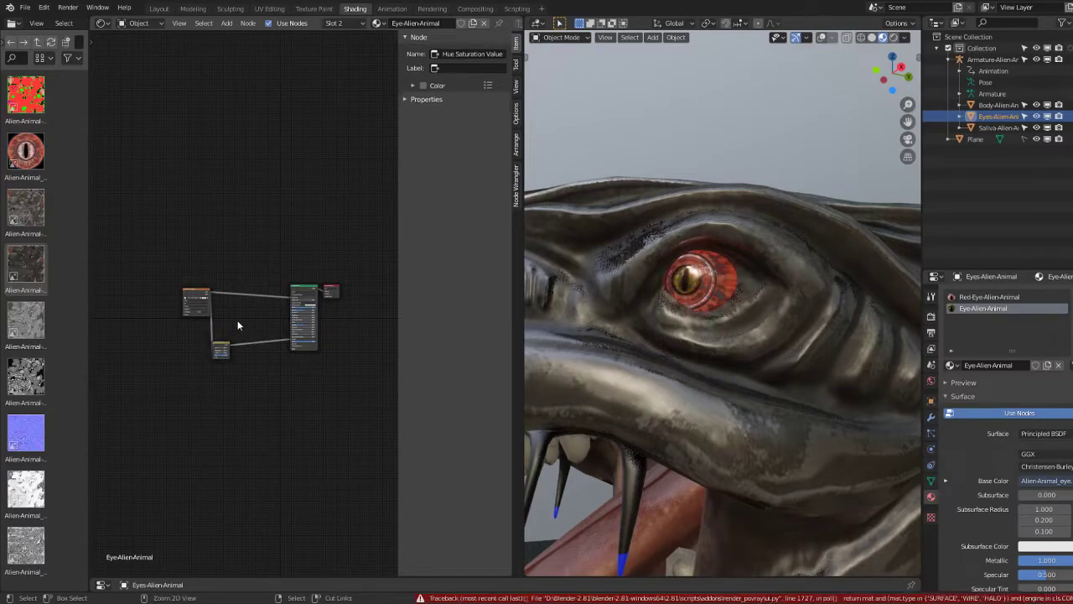
{"action": "scroll", "coordinate": [245, 309], "scroll_direction": "up", "scroll_amount": 5}
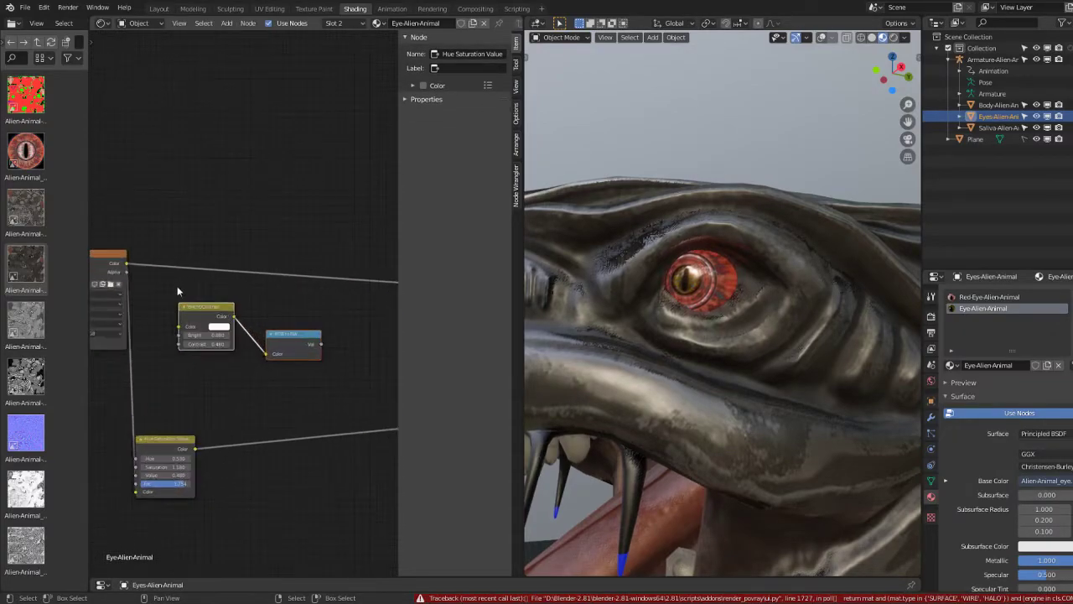
{"action": "left_click", "coordinate": [181, 329]}
{"action": "scroll", "coordinate": [163, 339], "scroll_direction": "down", "scroll_amount": 3, "text": "ctrl"}
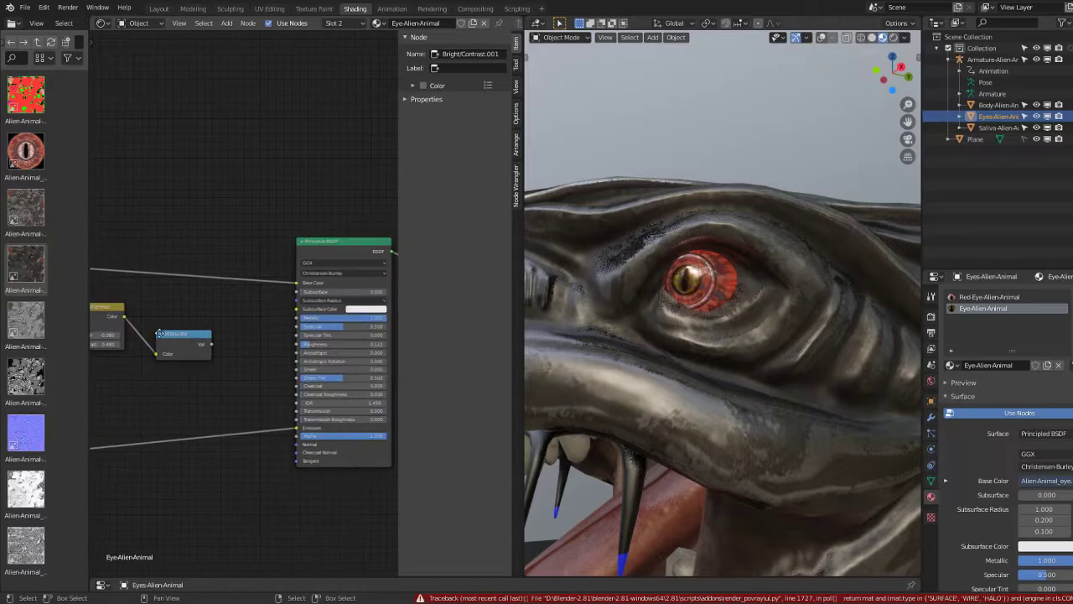
{"action": "scroll", "coordinate": [158, 344], "scroll_direction": "down", "scroll_amount": 2, "text": "ctrl"}
{"action": "left_click_drag", "start_coordinate": [156, 346], "coordinate": [200, 328]}
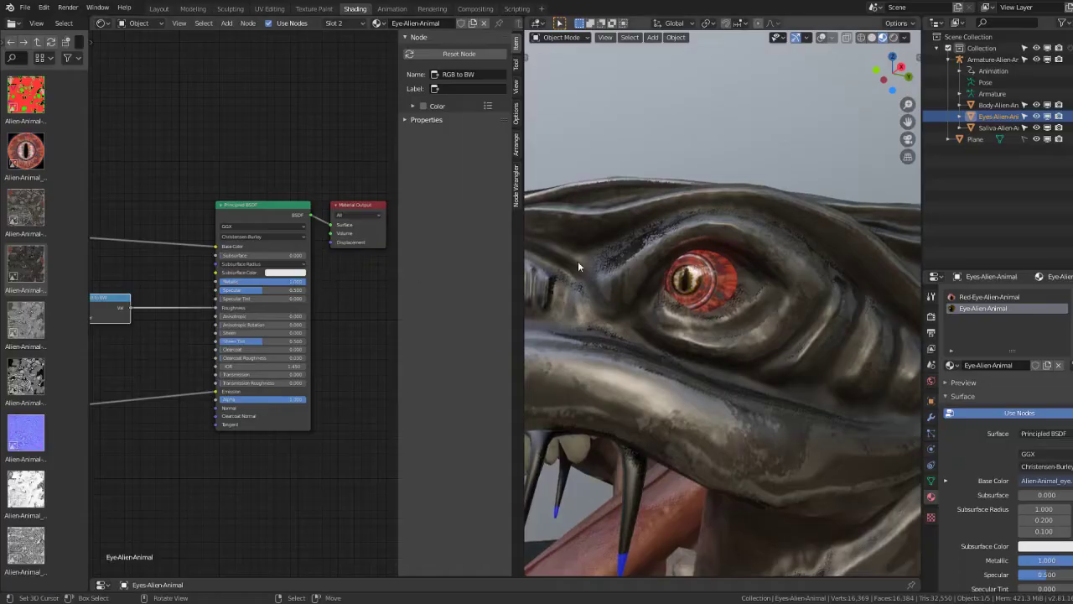
{"action": "scroll", "coordinate": [709, 267], "scroll_direction": "up", "scroll_amount": 5}
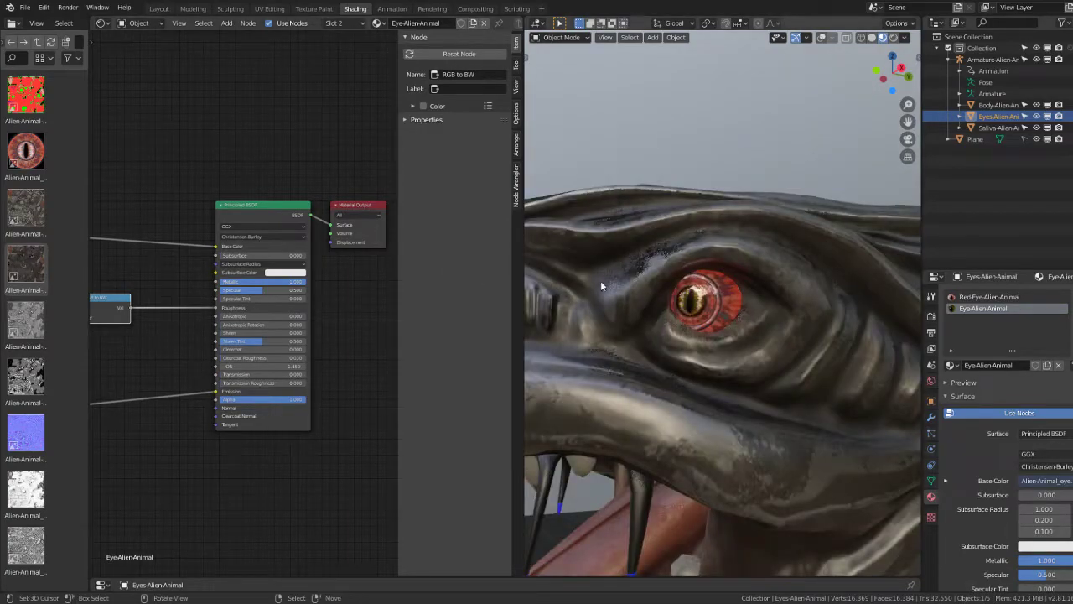
{"action": "left_click", "coordinate": [989, 297]}
Step: Add an Ambient Occlusion node and link it into a new MixRGB node's factor
{"action": "key", "text": "Home"}
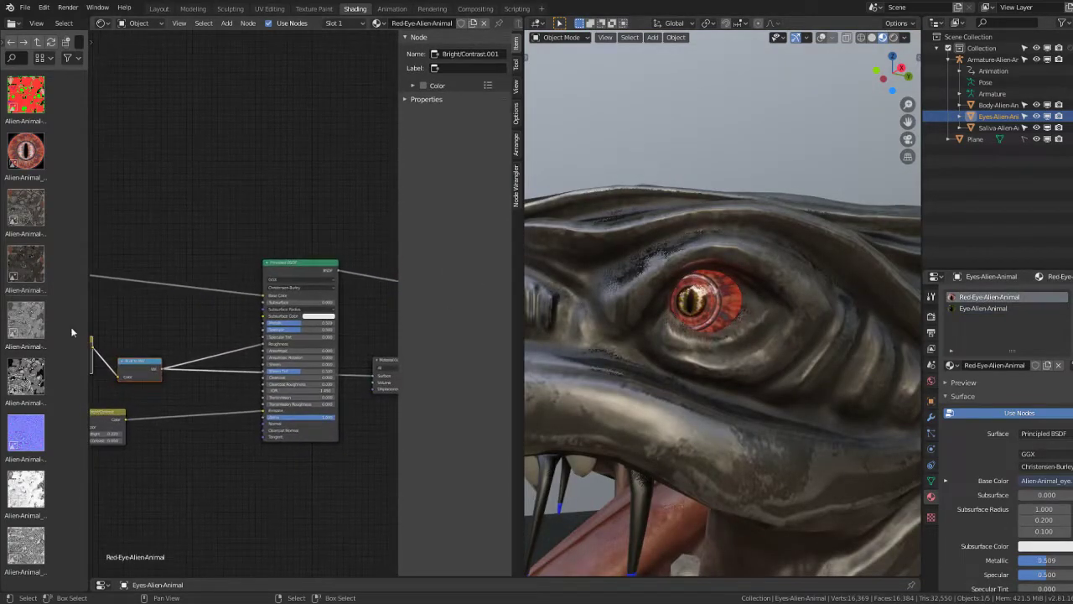
{"action": "key", "text": "shift+a"}
{"action": "mouse_move", "coordinate": [126, 140]}
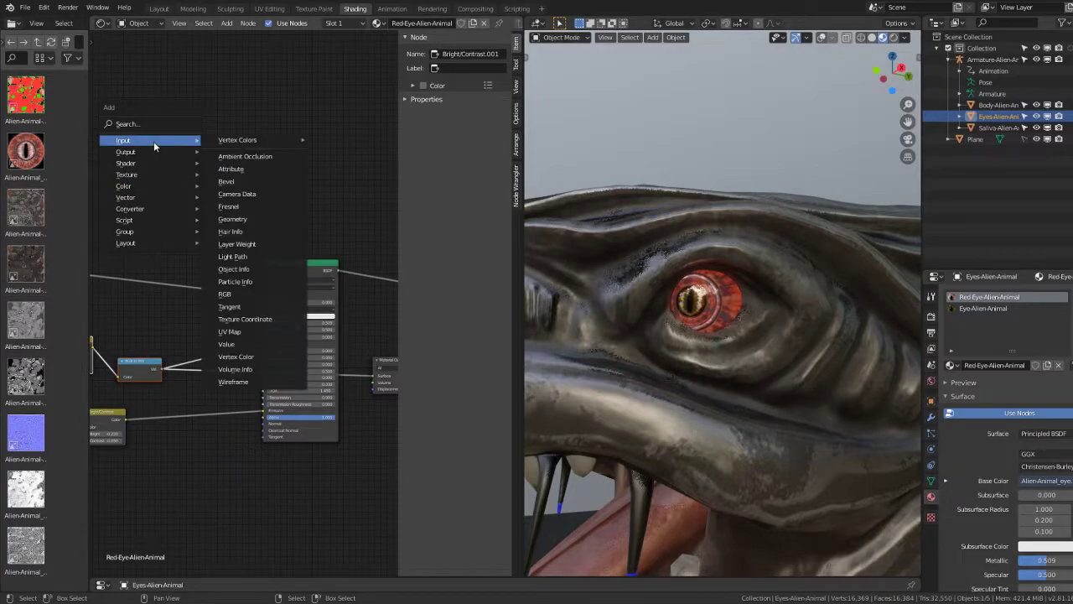
{"action": "left_click", "coordinate": [256, 156]}
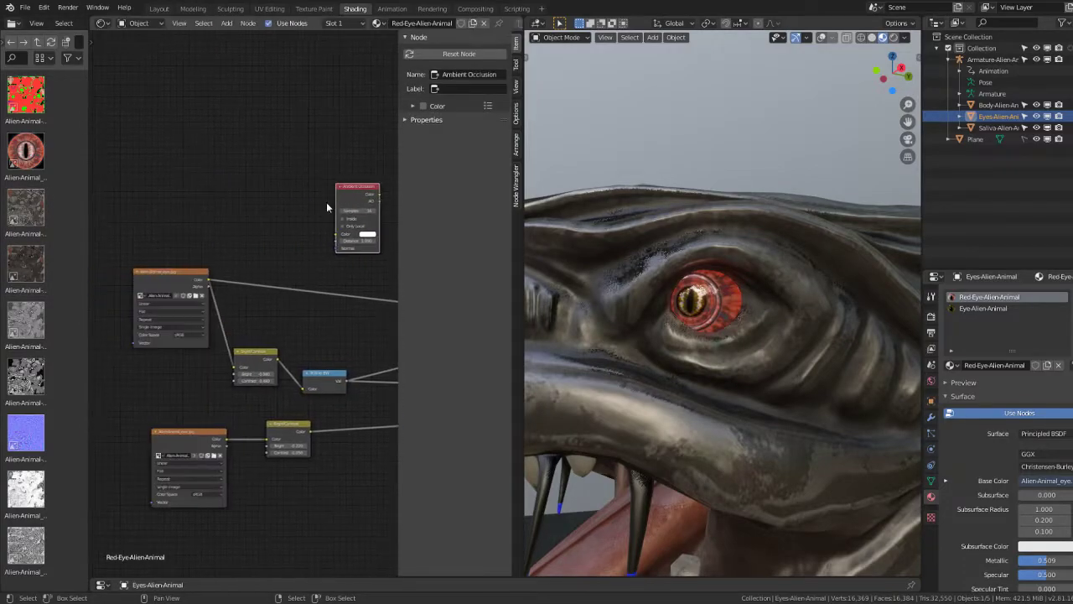
{"action": "left_click", "coordinate": [162, 211]}
{"action": "key", "text": "shift+a"}
{"action": "mouse_move", "coordinate": [103, 252]}
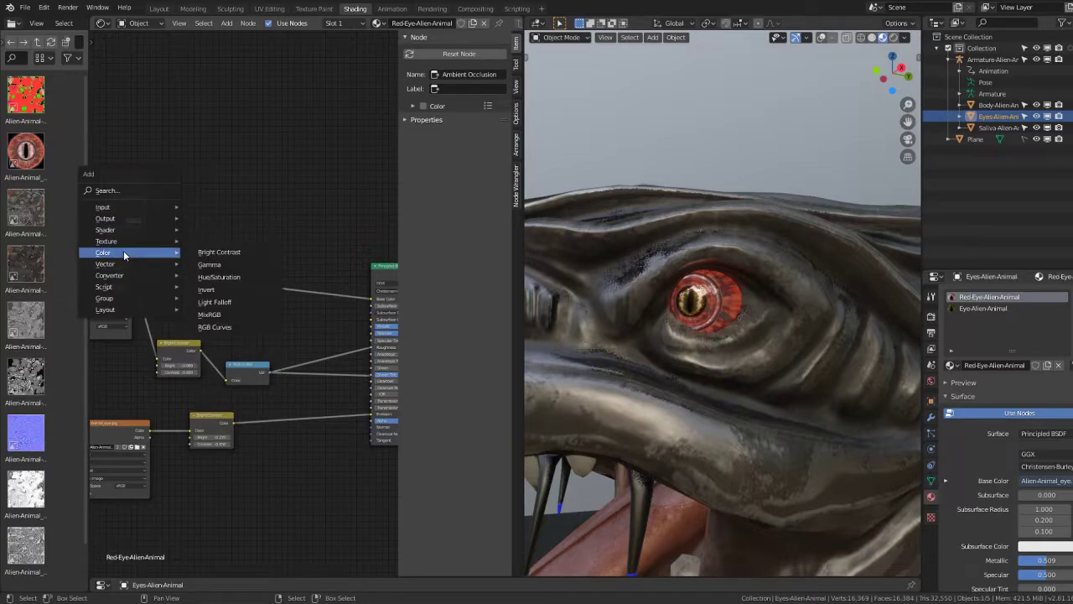
{"action": "left_click", "coordinate": [227, 301]}
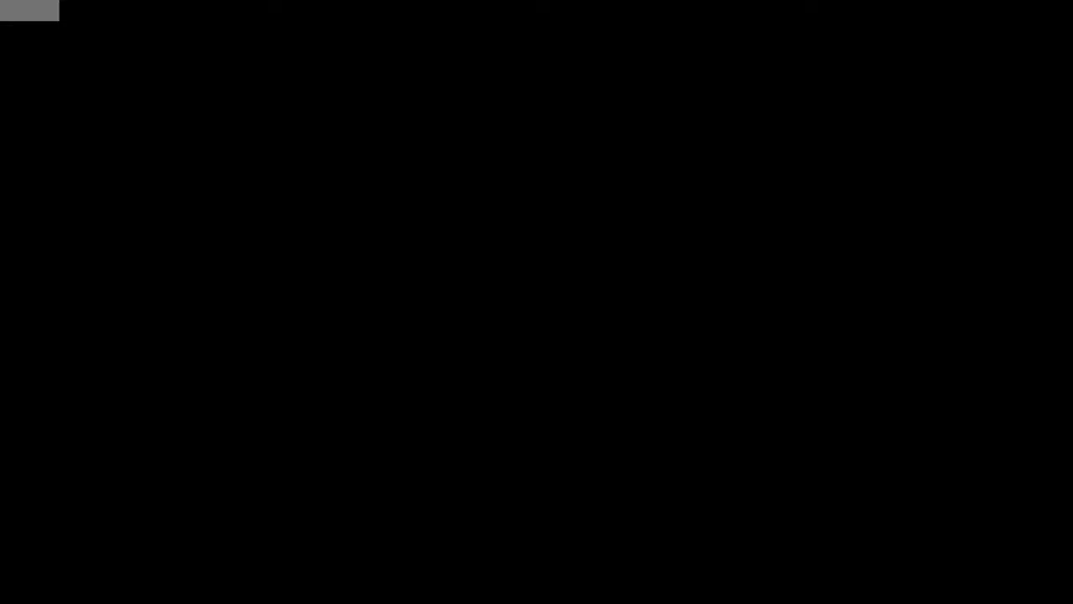
{"action": "left_click_drag", "start_coordinate": [144, 180], "coordinate": [231, 232]}
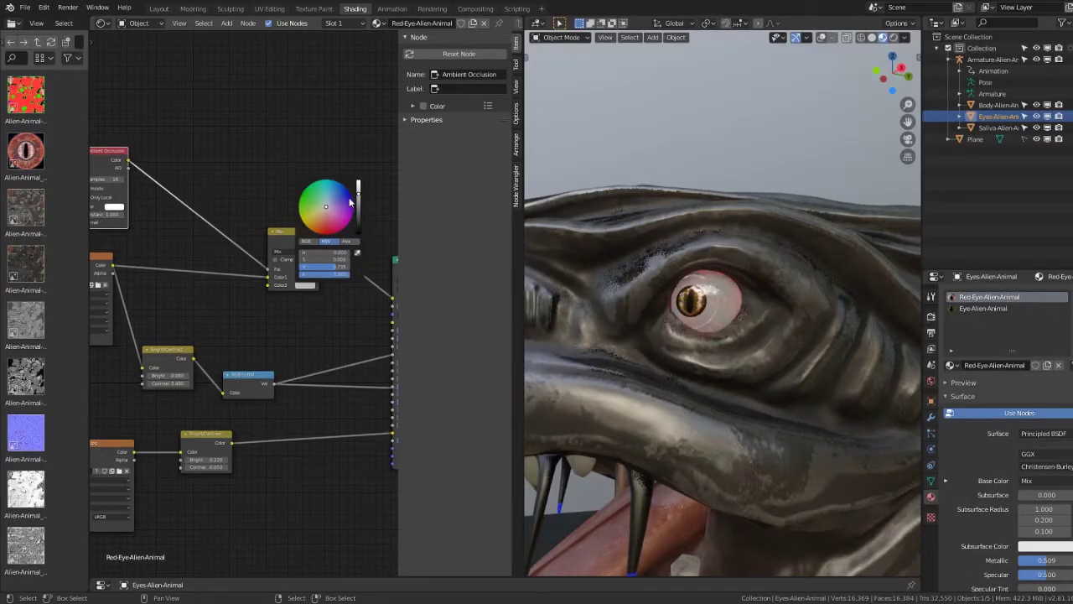
Step: Set the Mix node's second colour to black and add a Gamma node at 7.3
{"action": "left_click_drag", "start_coordinate": [358, 191], "coordinate": [358, 231]}
{"action": "scroll", "coordinate": [211, 224], "scroll_direction": "up", "scroll_amount": 2}
{"action": "middle_click_drag", "start_coordinate": [211, 224], "coordinate": [267, 269]}
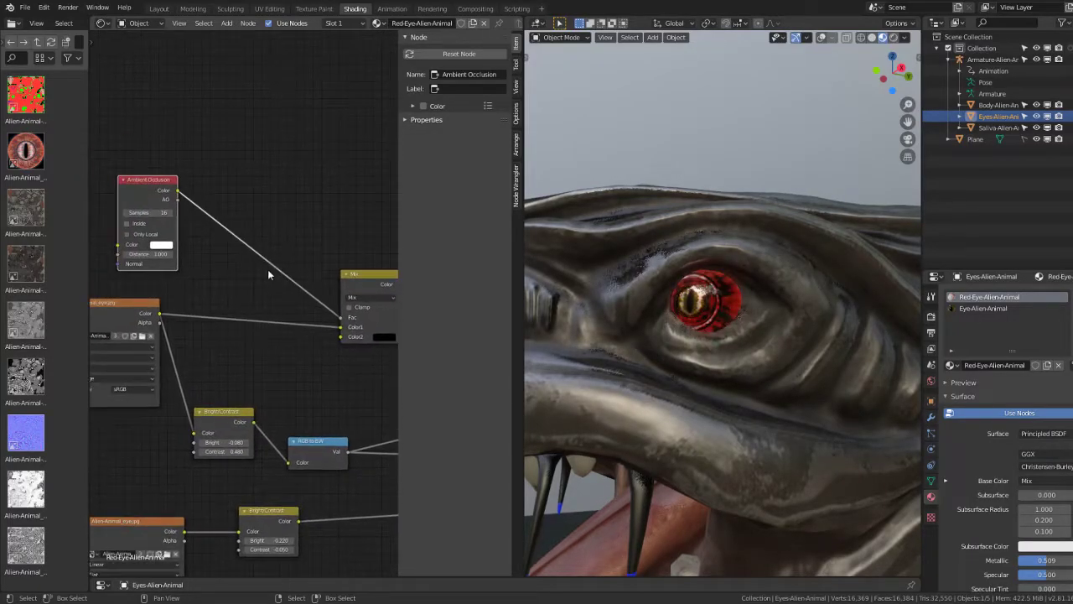
{"action": "key", "text": "shift+a"}
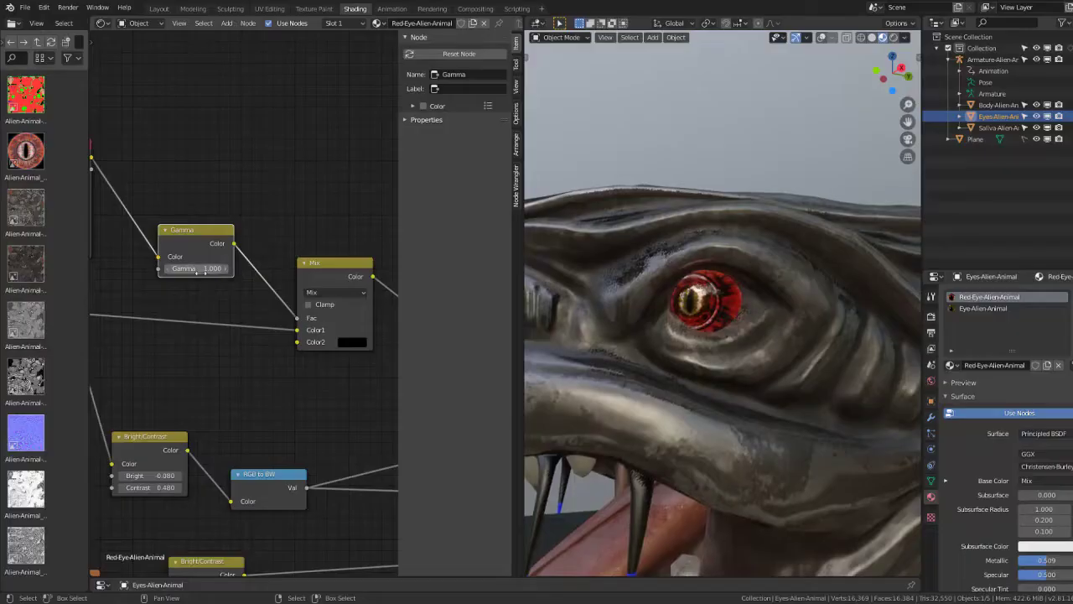
{"action": "left_click_drag", "start_coordinate": [201, 268], "coordinate": [172, 269]}
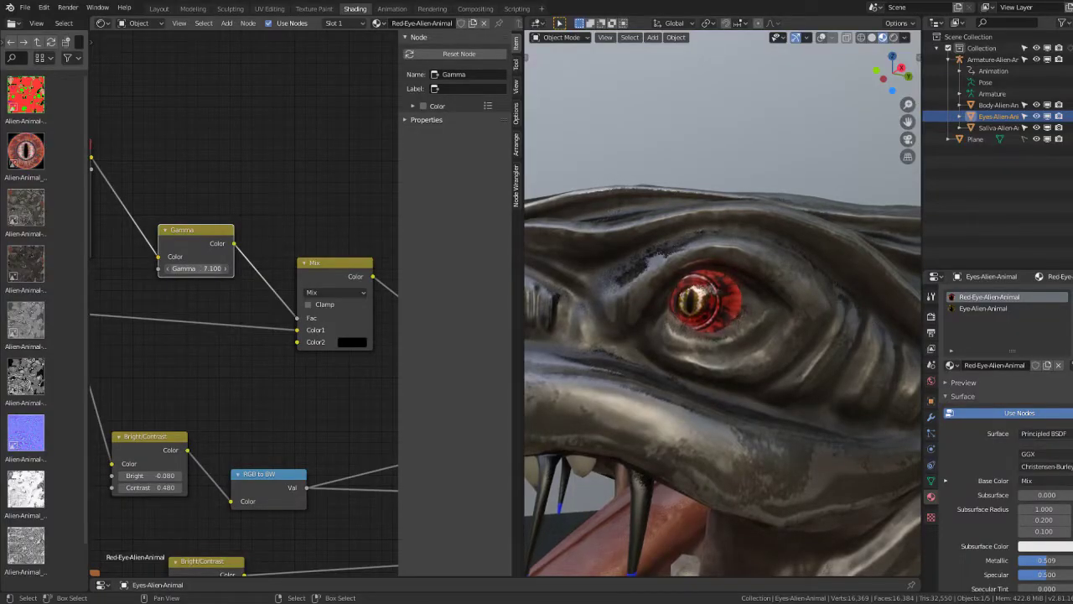
Step: Enable Ambient Occlusion in the Eevee render settings
{"action": "scroll", "coordinate": [223, 286], "scroll_direction": "down", "scroll_amount": 1}
{"action": "scroll", "coordinate": [214, 268], "scroll_direction": "left", "scroll_amount": 2, "text": "ctrl"}
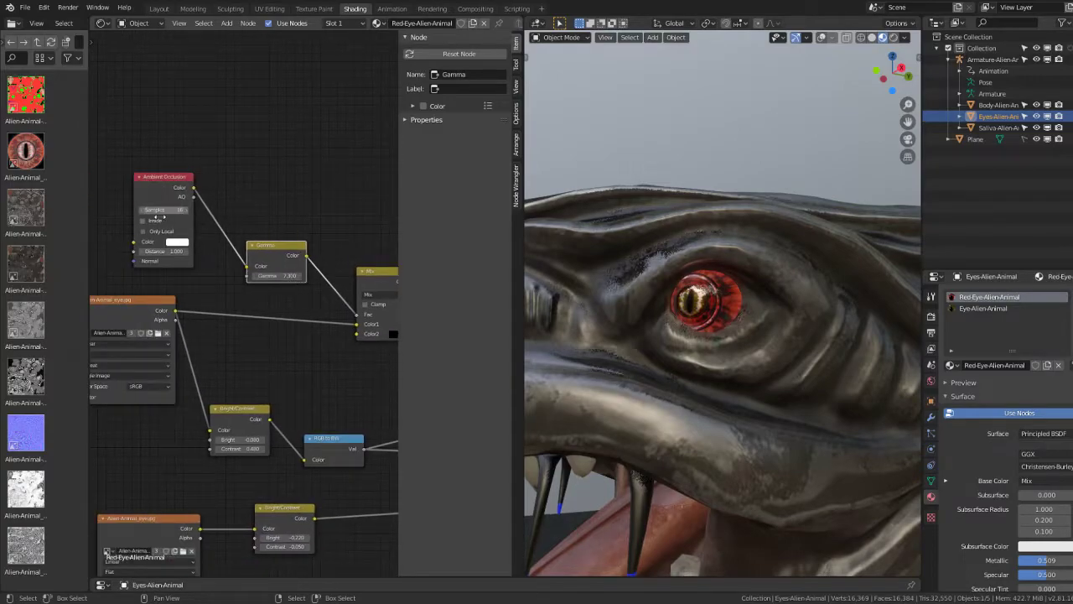
{"action": "scroll", "coordinate": [148, 172], "scroll_direction": "right", "scroll_amount": 4, "text": "ctrl"}
{"action": "scroll", "coordinate": [722, 377], "scroll_direction": "down", "scroll_amount": 3}
{"action": "scroll", "coordinate": [838, 324], "scroll_direction": "up", "scroll_amount": 3}
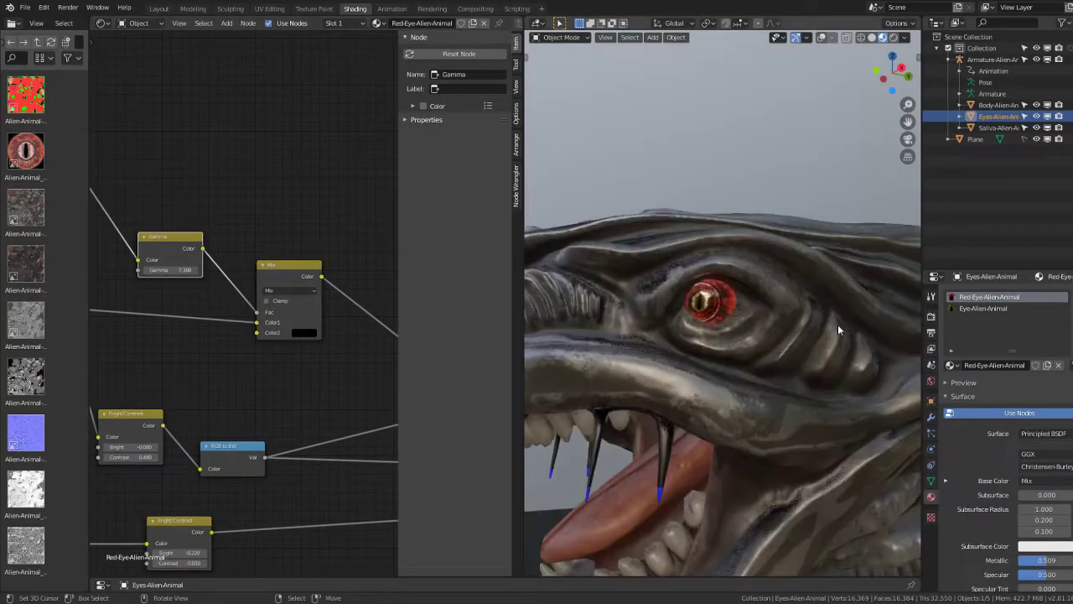
{"action": "left_click", "coordinate": [931, 317]}
{"action": "left_click", "coordinate": [956, 371]}
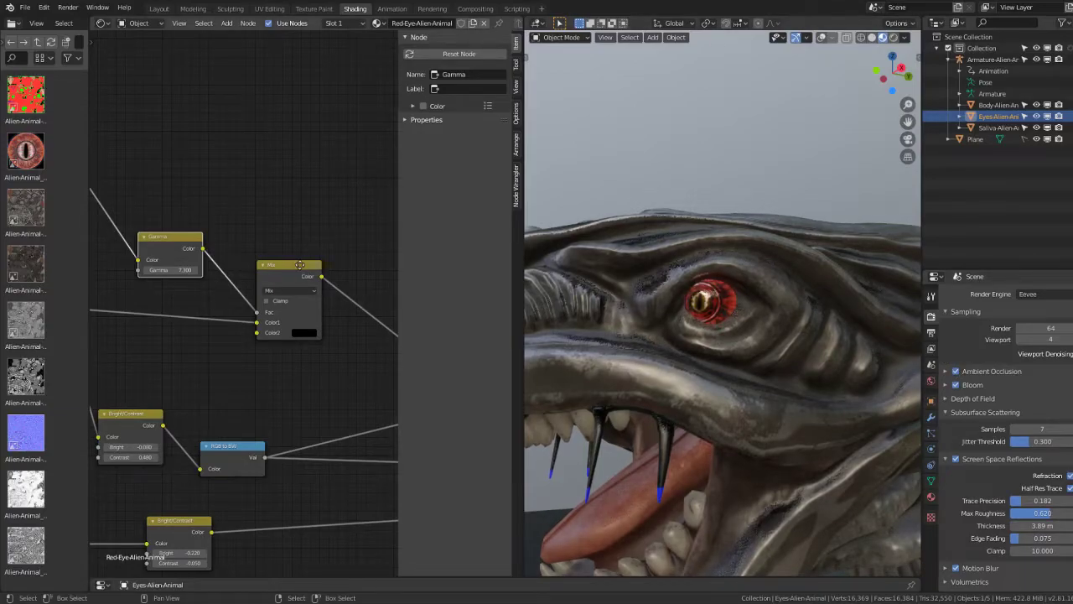
Step: Insert an Invert node between the Ambient Occlusion and Gamma nodes
{"action": "middle_click_drag", "start_coordinate": [91, 170], "coordinate": [251, 199]}
{"action": "left_click_drag", "start_coordinate": [251, 199], "coordinate": [161, 198]}
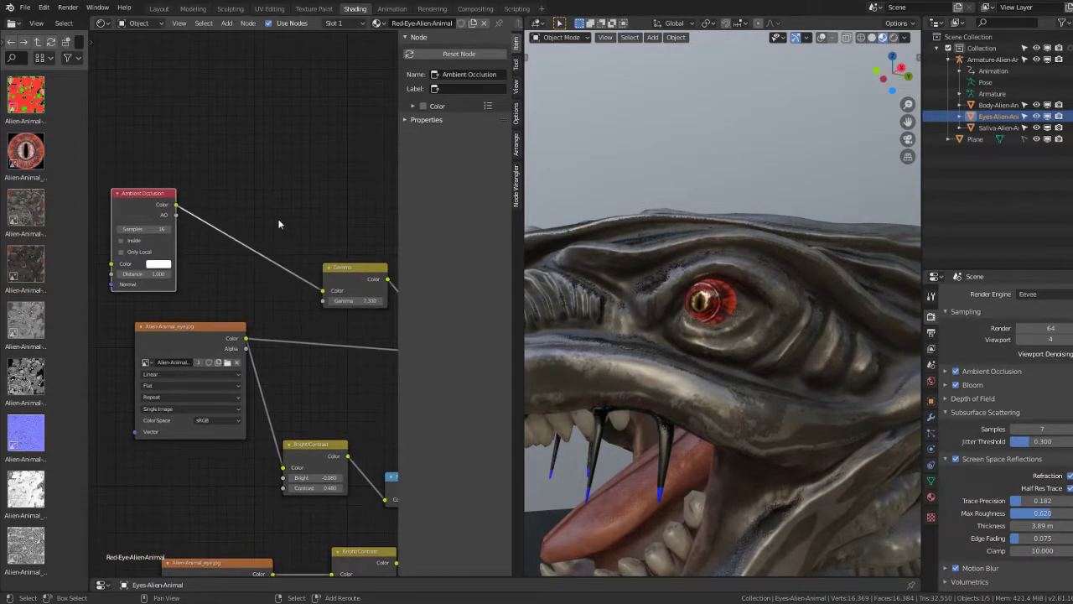
{"action": "key", "text": "shift+a"}
{"action": "left_click", "coordinate": [320, 255]}
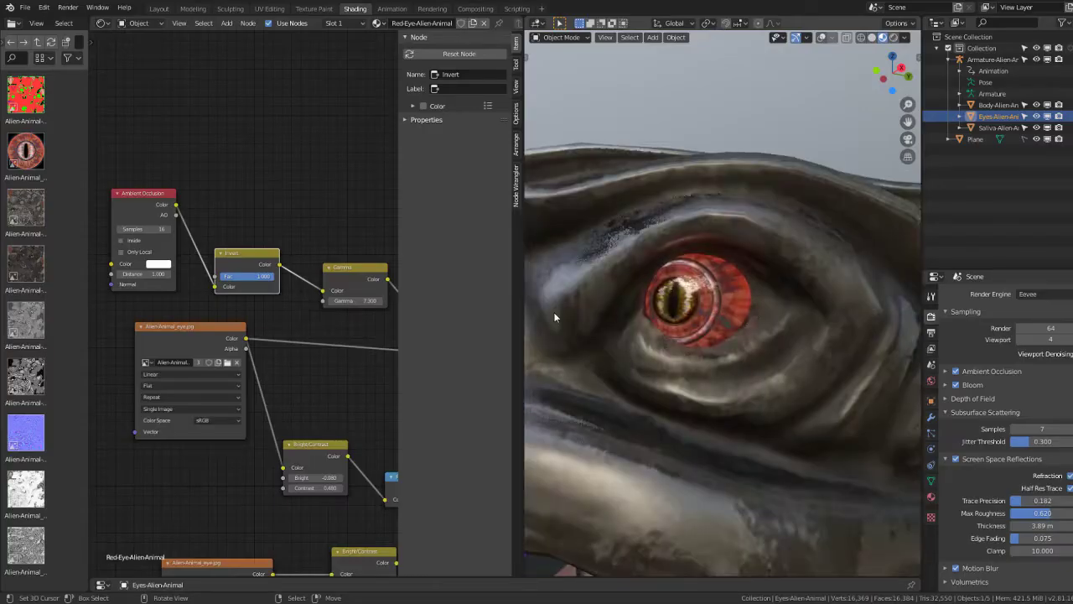
Step: Set the Gamma value to 0.5 and select the creature's body
{"action": "left_click_drag", "start_coordinate": [304, 298], "coordinate": [252, 299]}
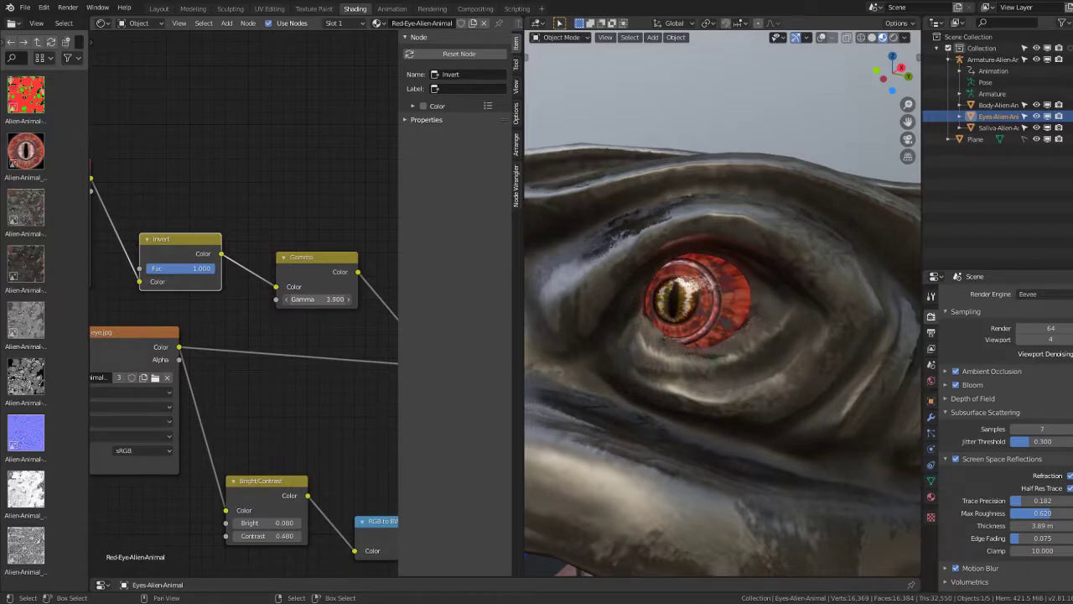
{"action": "left_click_drag", "start_coordinate": [317, 298], "coordinate": [335, 298]}
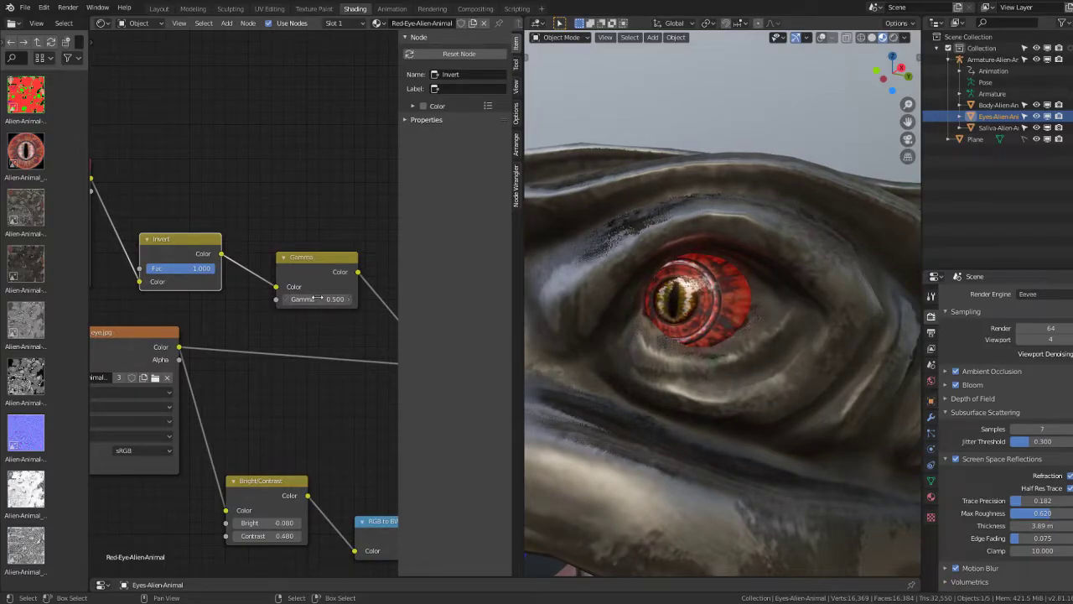
{"action": "scroll", "coordinate": [729, 282], "scroll_direction": "down", "scroll_amount": 5}
{"action": "scroll", "coordinate": [729, 282], "scroll_direction": "up", "scroll_amount": 3}
{"action": "left_click", "coordinate": [736, 286]}
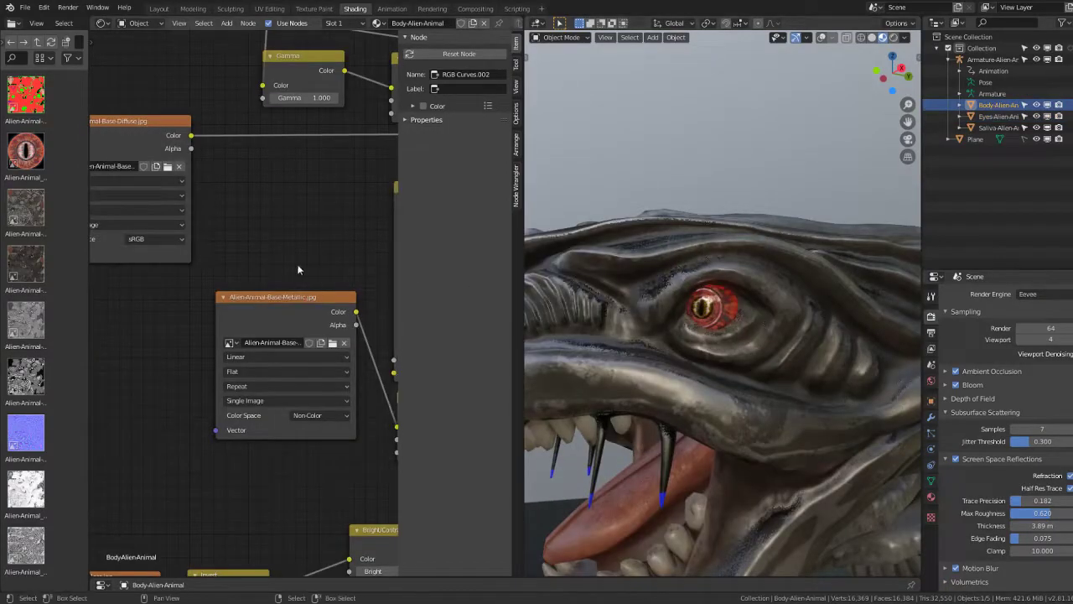
Step: Reposition the Mix node and select the Material Output in the body material
{"action": "scroll", "coordinate": [297, 269], "scroll_direction": "down", "scroll_amount": 3}
{"action": "scroll", "coordinate": [246, 252], "scroll_direction": "down", "scroll_amount": 2}
{"action": "scroll", "coordinate": [201, 260], "scroll_direction": "down", "scroll_amount": 2}
{"action": "scroll", "coordinate": [149, 267], "scroll_direction": "down", "scroll_amount": 2}
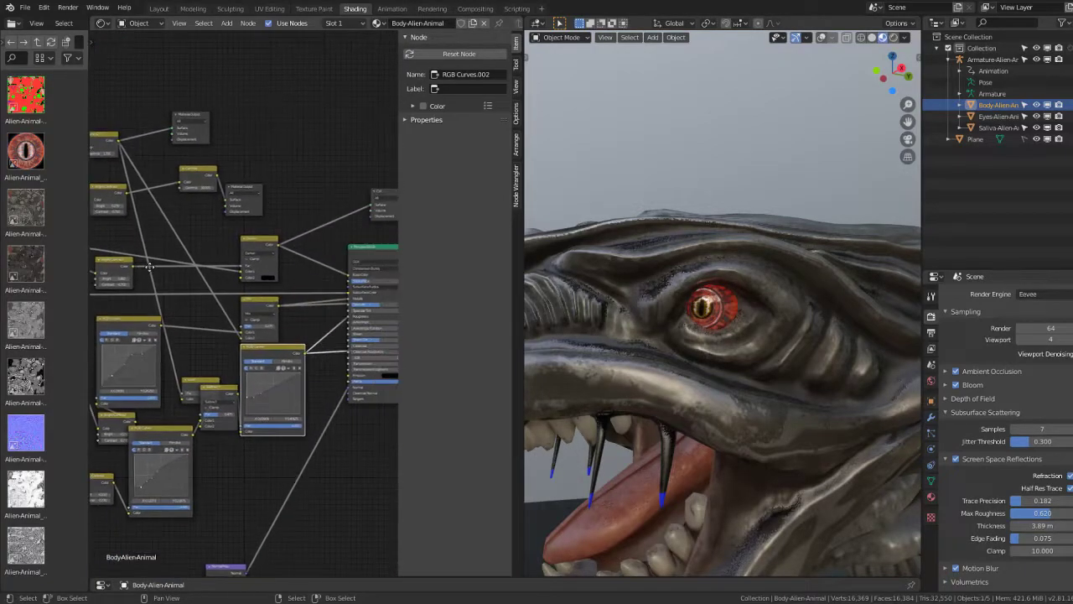
{"action": "middle_click_drag", "start_coordinate": [149, 267], "coordinate": [108, 268]}
{"action": "mouse_move", "coordinate": [222, 243]}
{"action": "left_mouse_down"}
{"action": "mouse_move", "coordinate": [191, 244]}
{"action": "mouse_move", "coordinate": [205, 233]}
{"action": "left_mouse_up"}
{"action": "left_click", "coordinate": [347, 195]}
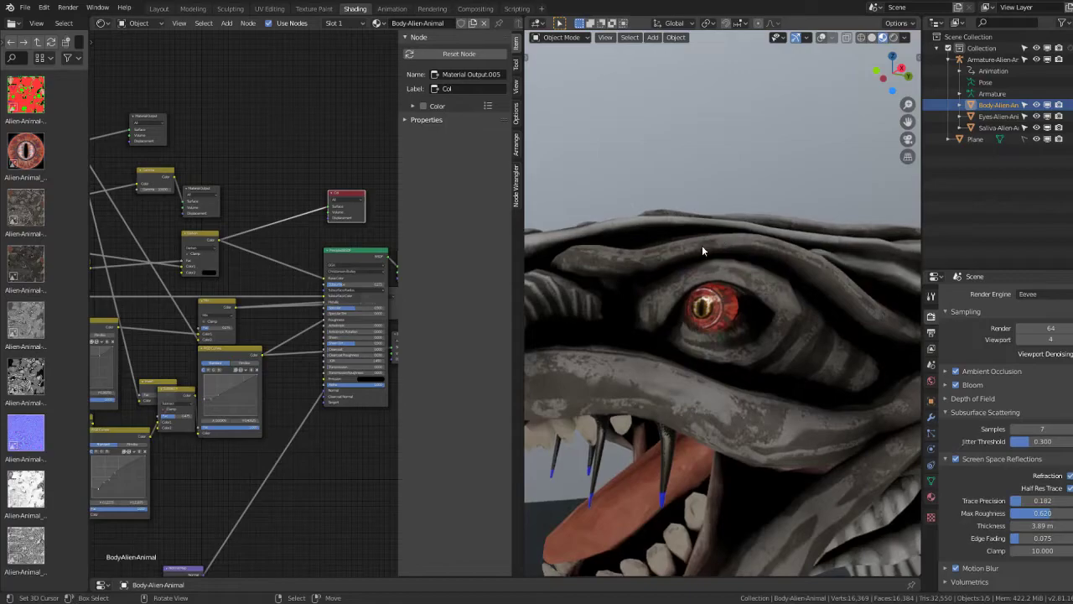
{"action": "scroll", "coordinate": [702, 250], "scroll_direction": "up", "scroll_amount": 4}
{"action": "scroll", "coordinate": [202, 275], "scroll_direction": "up", "scroll_amount": 1}
{"action": "middle_click_drag", "start_coordinate": [234, 250], "coordinate": [224, 275]}
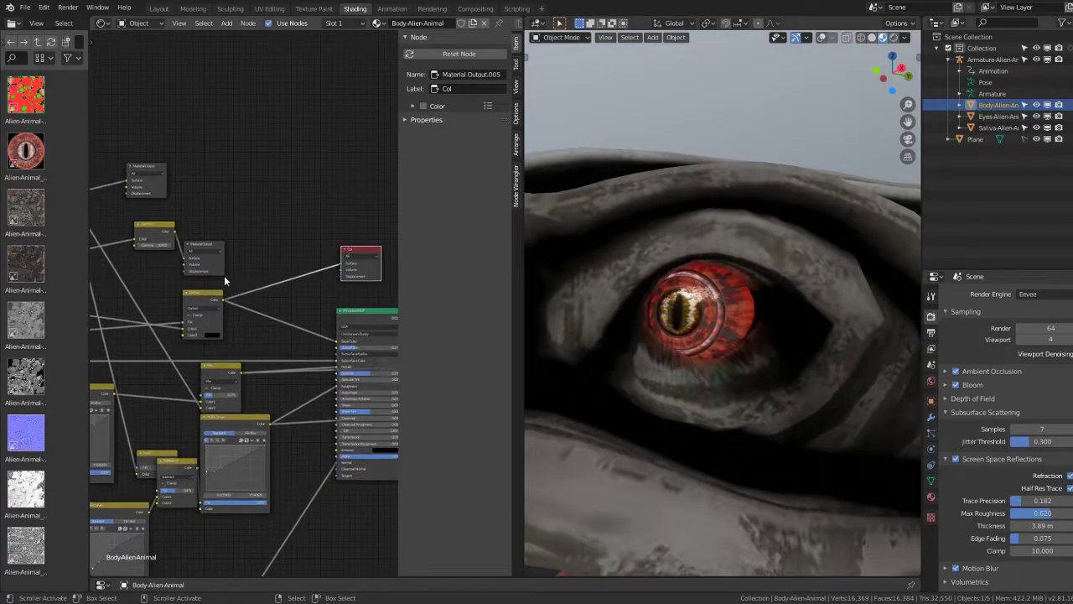
{"action": "scroll", "coordinate": [224, 275], "scroll_direction": "down", "scroll_amount": 1}
Step: Add an Ambient Occlusion node and a MixRGB node dropped onto an existing link
{"action": "key", "text": "shift+a"}
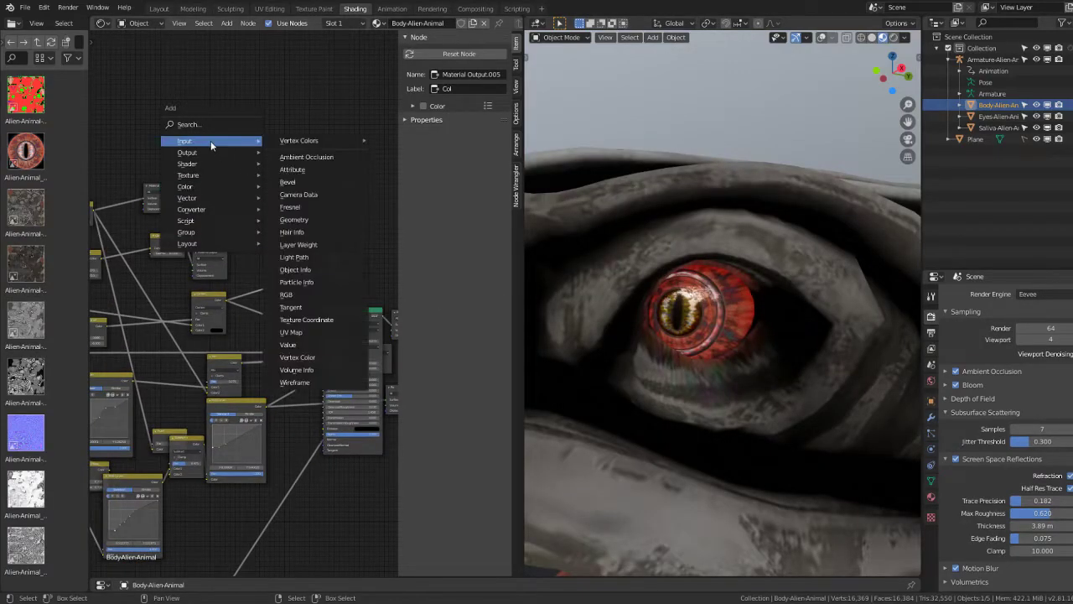
{"action": "left_click", "coordinate": [306, 157]}
{"action": "left_click", "coordinate": [161, 122]}
{"action": "key", "text": "shift+a"}
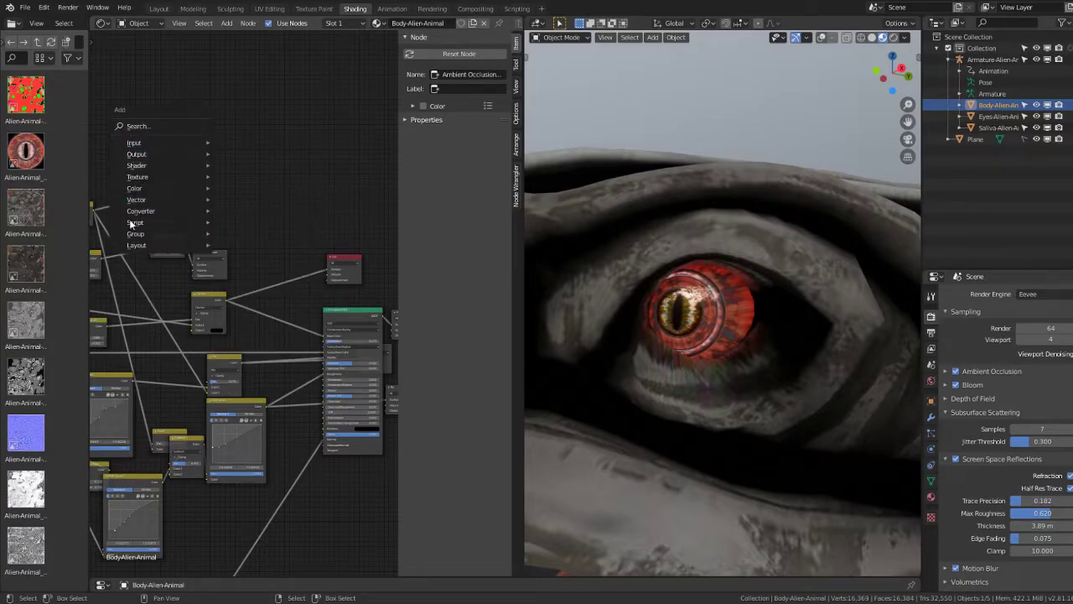
{"action": "mouse_move", "coordinate": [160, 188]}
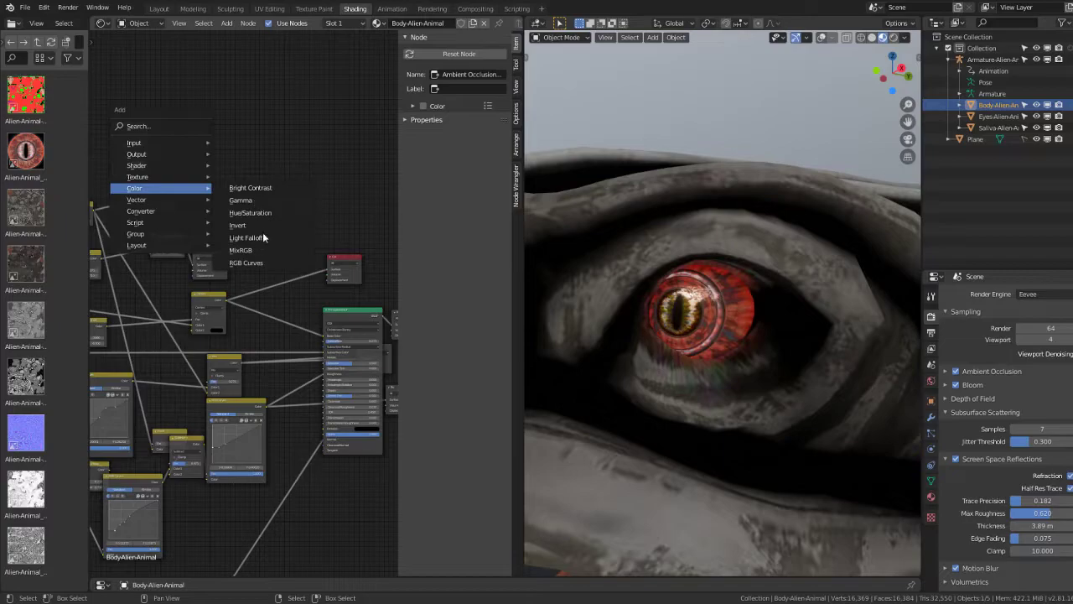
{"action": "left_click", "coordinate": [256, 251]}
{"action": "left_click", "coordinate": [274, 300]}
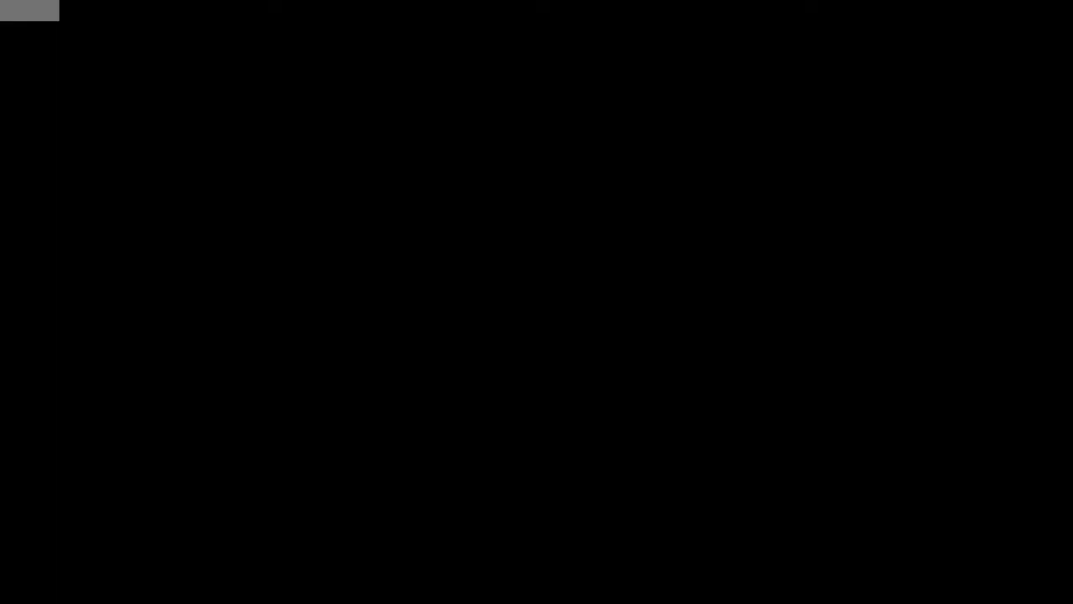
{"action": "left_click_drag", "start_coordinate": [274, 300], "coordinate": [272, 207]}
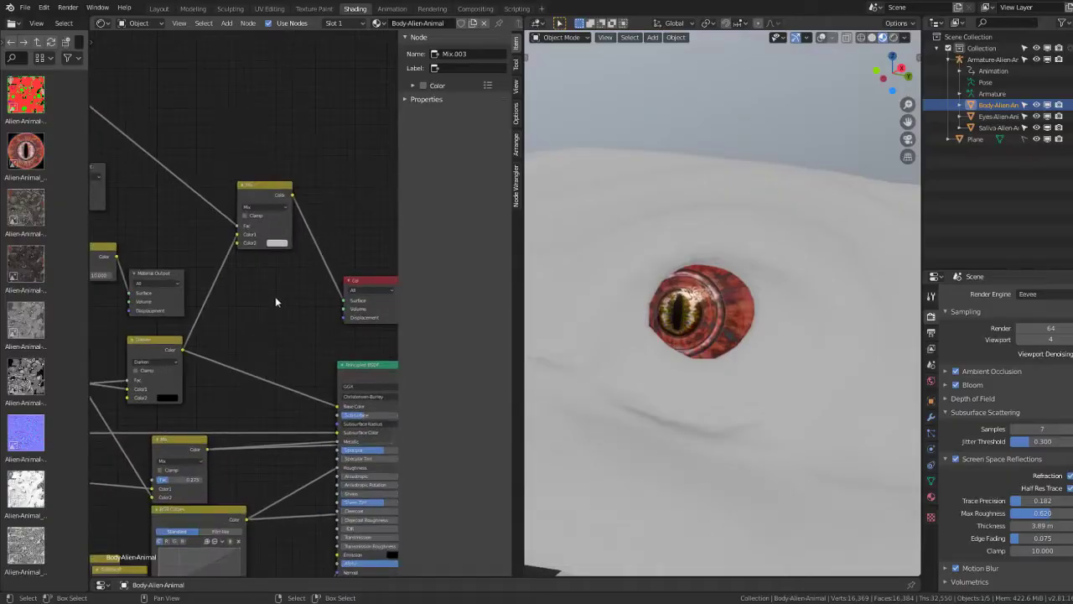
{"action": "left_click", "coordinate": [270, 245]}
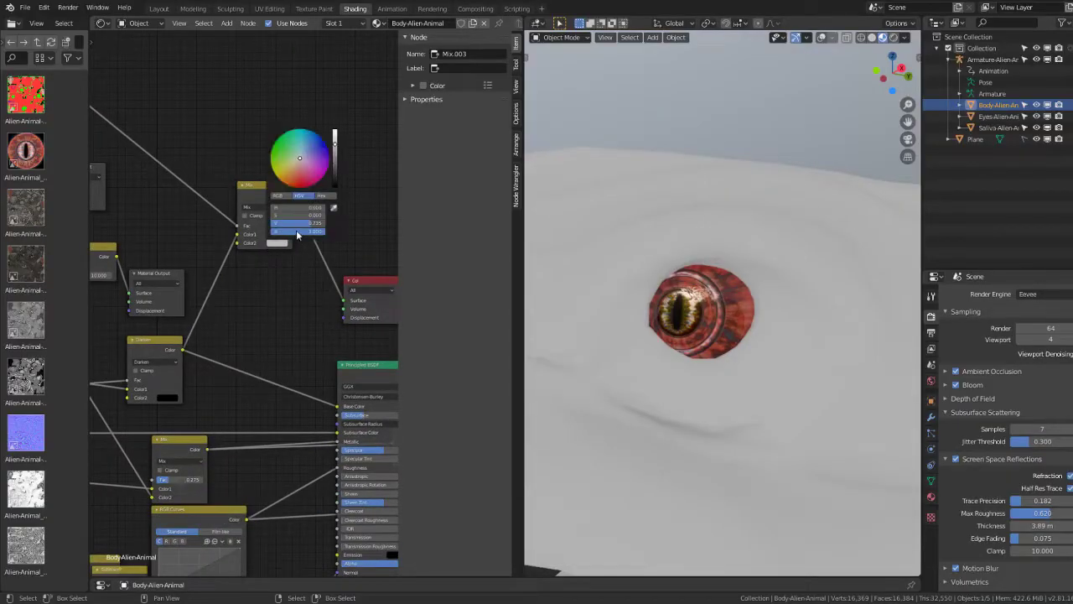
Step: Add an Invert node above the Mix node and test its factor on the body
{"action": "key", "text": "shift+a"}
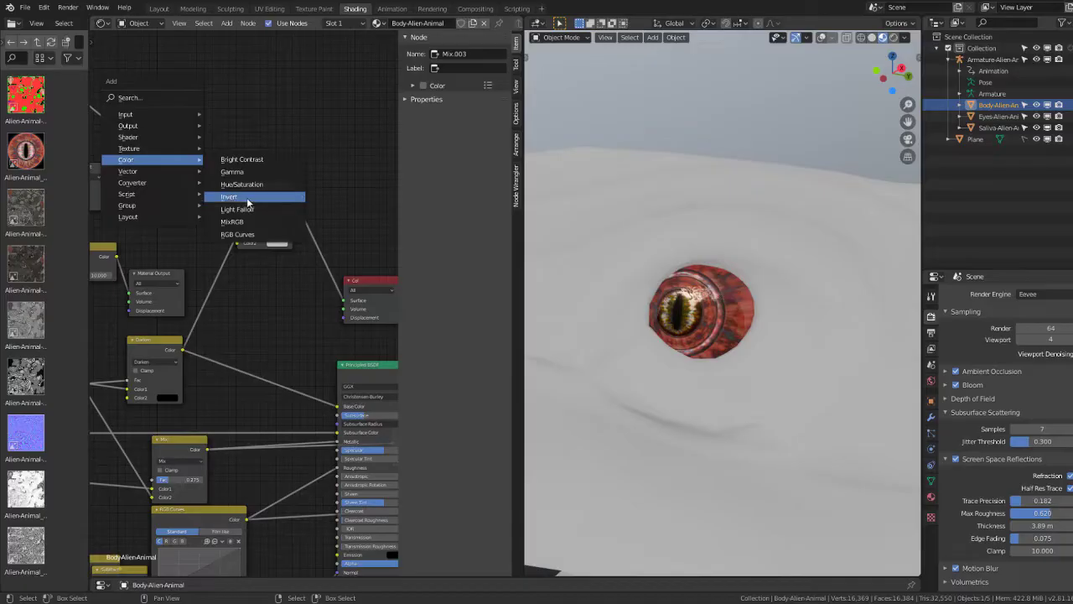
{"action": "left_click", "coordinate": [247, 197]}
{"action": "left_click", "coordinate": [165, 135]}
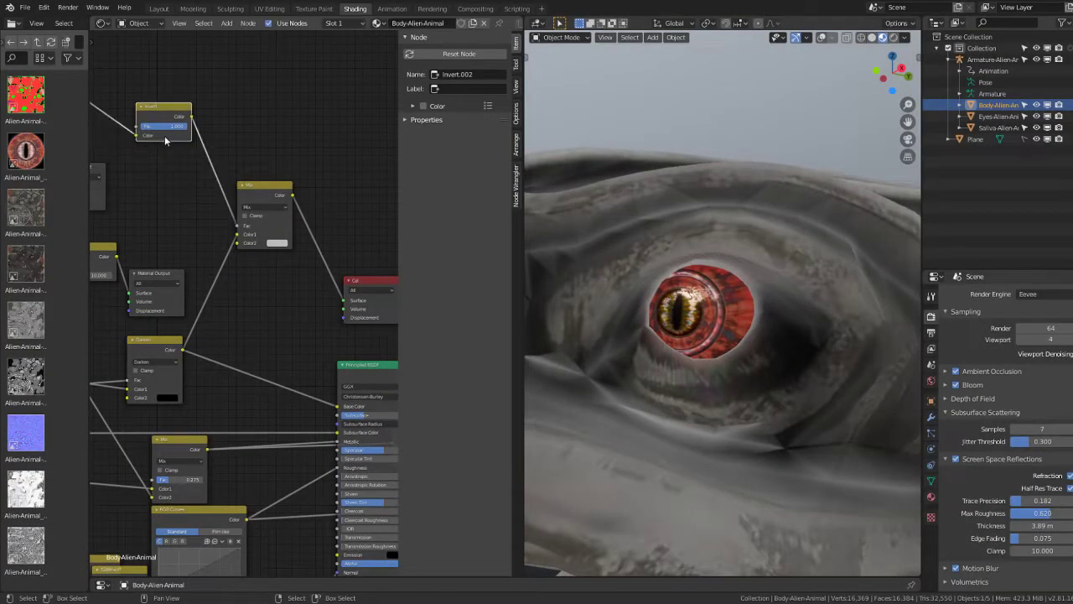
{"action": "middle_click_drag", "start_coordinate": [165, 135], "coordinate": [216, 216]}
{"action": "left_click_drag", "start_coordinate": [210, 197], "coordinate": [210, 197]}
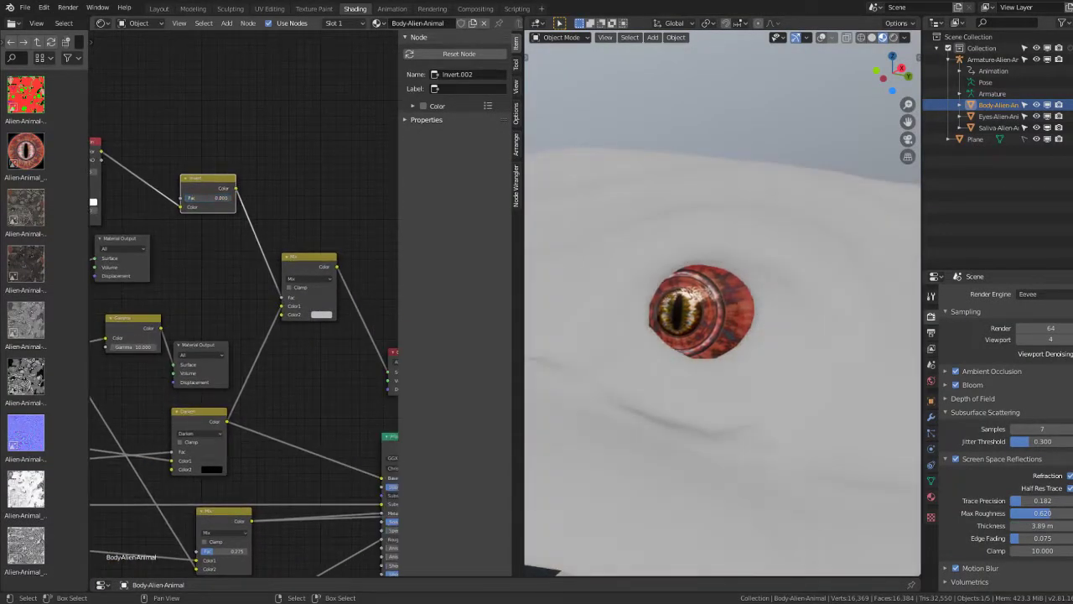
{"action": "middle_click_drag", "start_coordinate": [230, 247], "coordinate": [188, 235]}
{"action": "scroll", "coordinate": [655, 298], "scroll_direction": "down", "scroll_amount": 3}
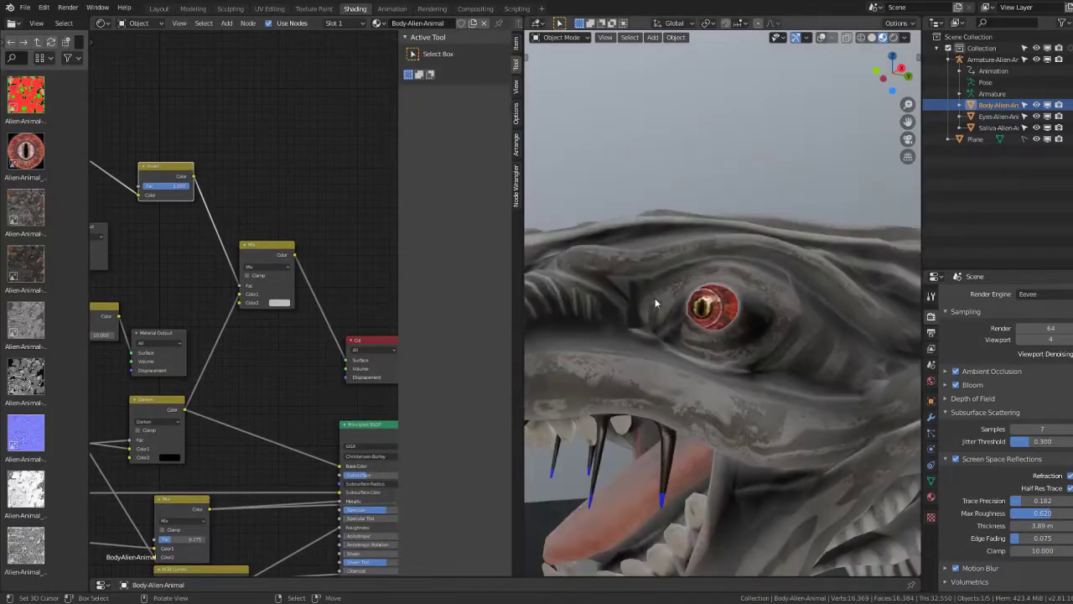
Step: Set the Mix node's second colour to black and keep the Invert factor at 1.0
{"action": "left_click", "coordinate": [282, 303]}
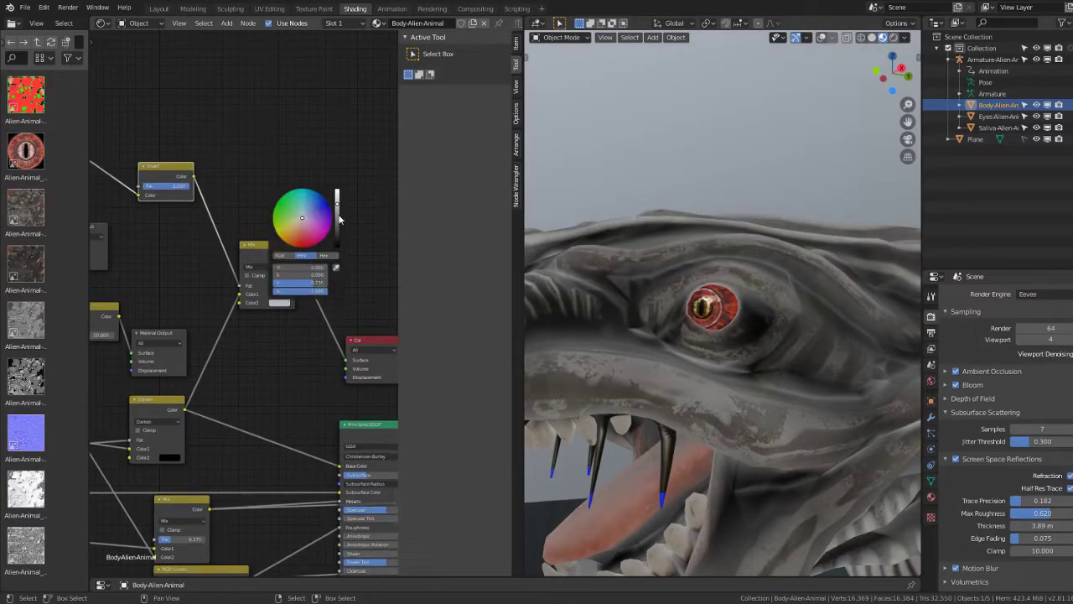
{"action": "left_click_drag", "start_coordinate": [339, 219], "coordinate": [339, 250]}
{"action": "mouse_move", "coordinate": [181, 195]}
{"action": "left_mouse_down"}
{"action": "mouse_move", "coordinate": [175, 207]}
{"action": "mouse_move", "coordinate": [189, 207]}
{"action": "left_mouse_up"}
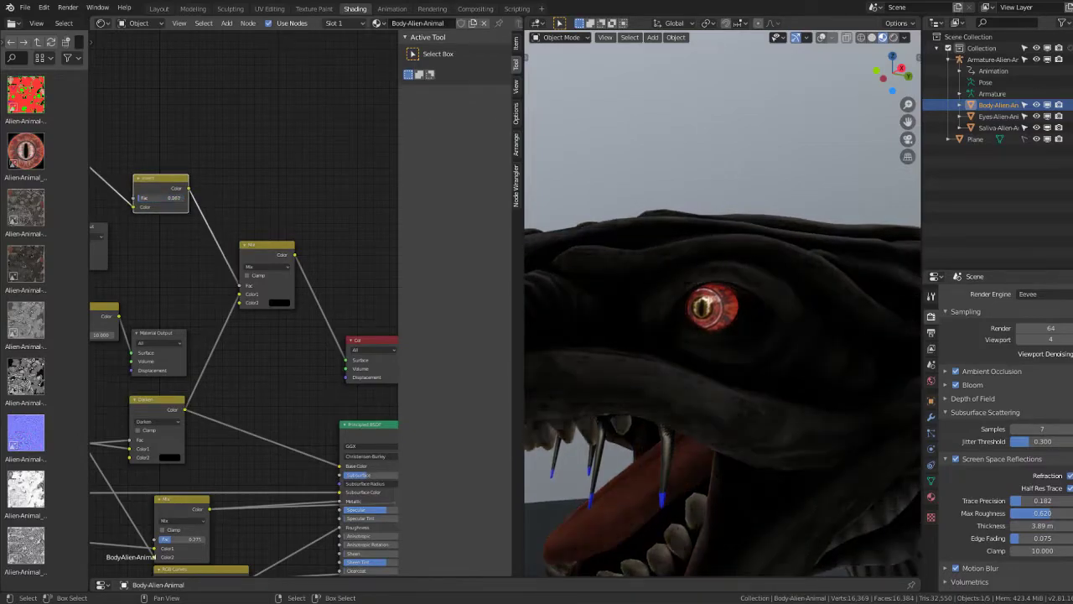
{"action": "middle_click_drag", "start_coordinate": [168, 251], "coordinate": [233, 263]}
{"action": "left_click_drag", "start_coordinate": [254, 194], "coordinate": [209, 194]}
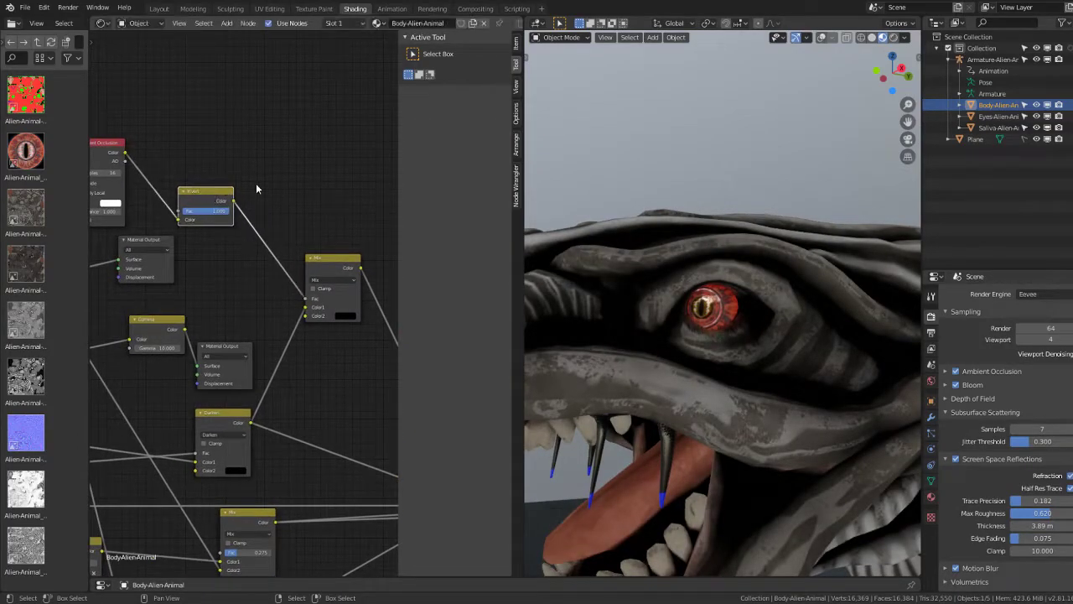
Step: Make the lower Material Output active and connect the Mix output into the Principled BSDF
{"action": "scroll", "coordinate": [243, 176], "scroll_direction": "down", "scroll_amount": 2}
{"action": "middle_click_drag", "start_coordinate": [314, 224], "coordinate": [235, 237]}
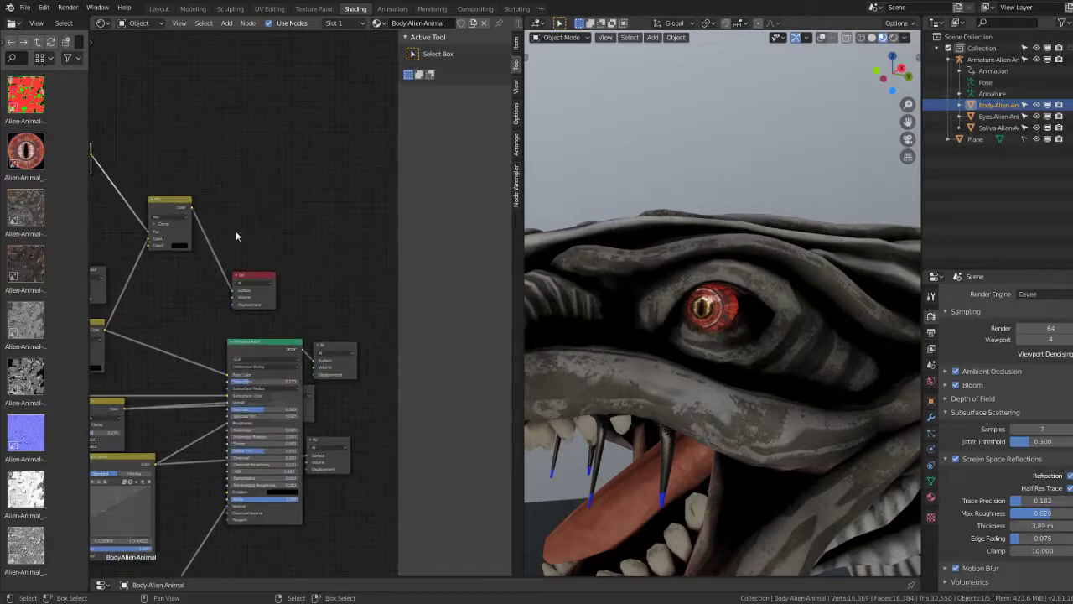
{"action": "left_click", "coordinate": [248, 280]}
{"action": "left_click", "coordinate": [343, 352]}
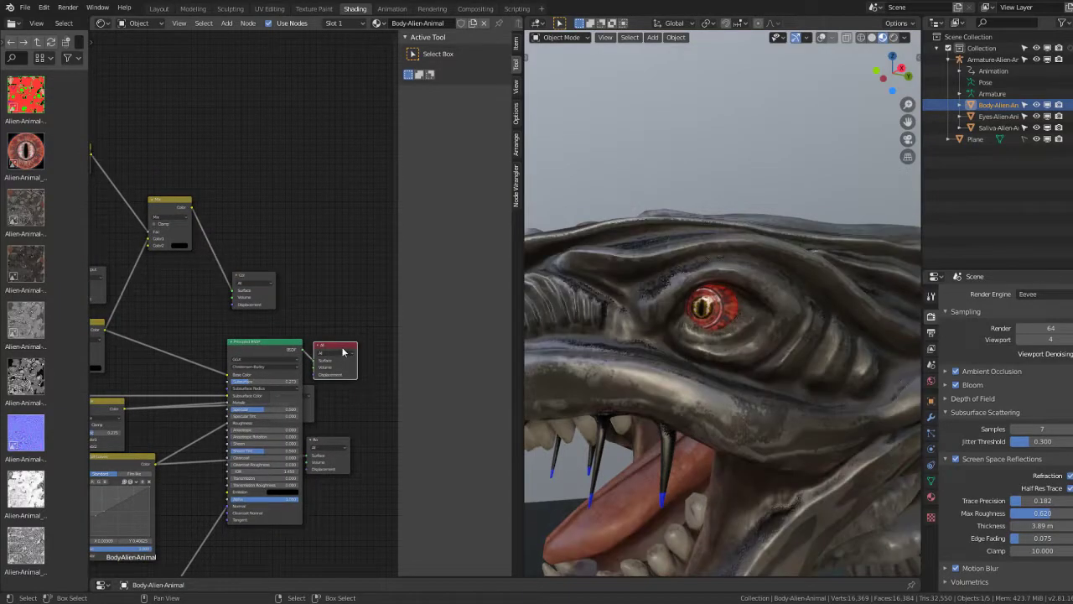
{"action": "left_click", "coordinate": [166, 211]}
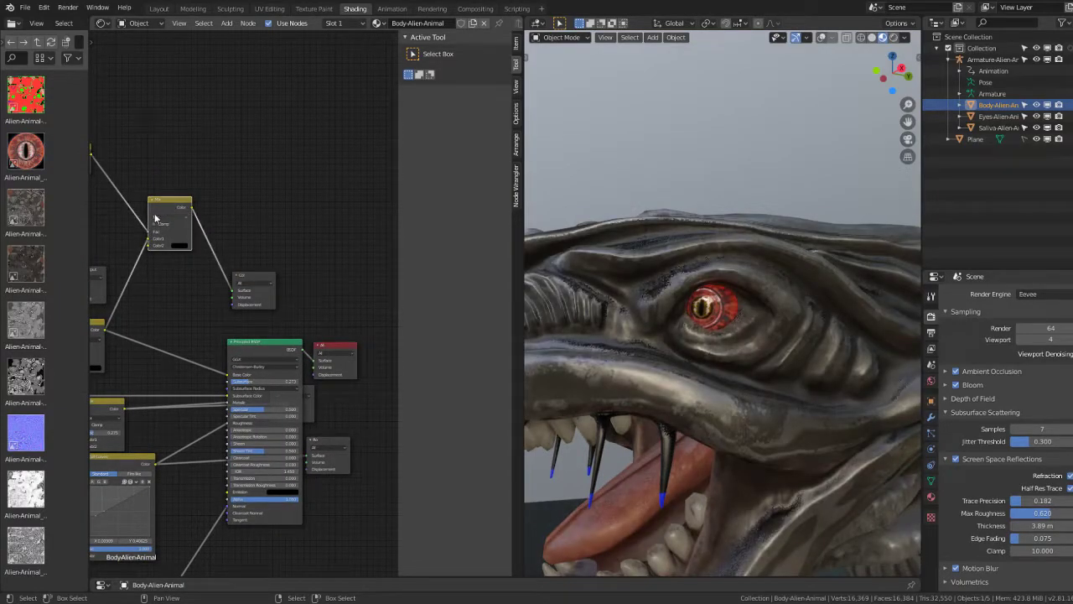
{"action": "middle_click_drag", "start_coordinate": [156, 218], "coordinate": [244, 270]}
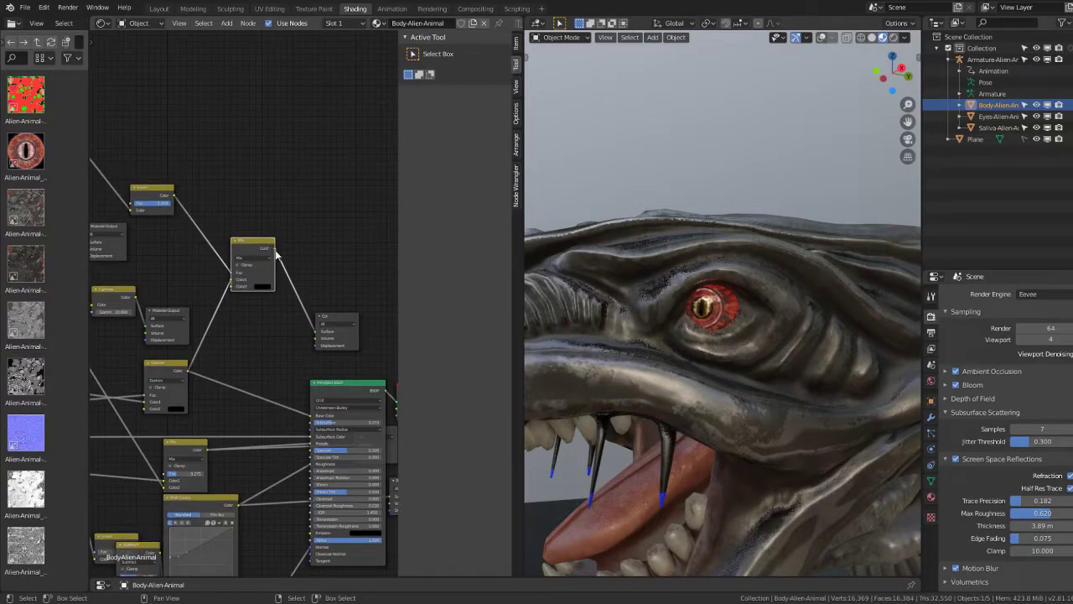
{"action": "left_click_drag", "start_coordinate": [276, 254], "coordinate": [313, 413]}
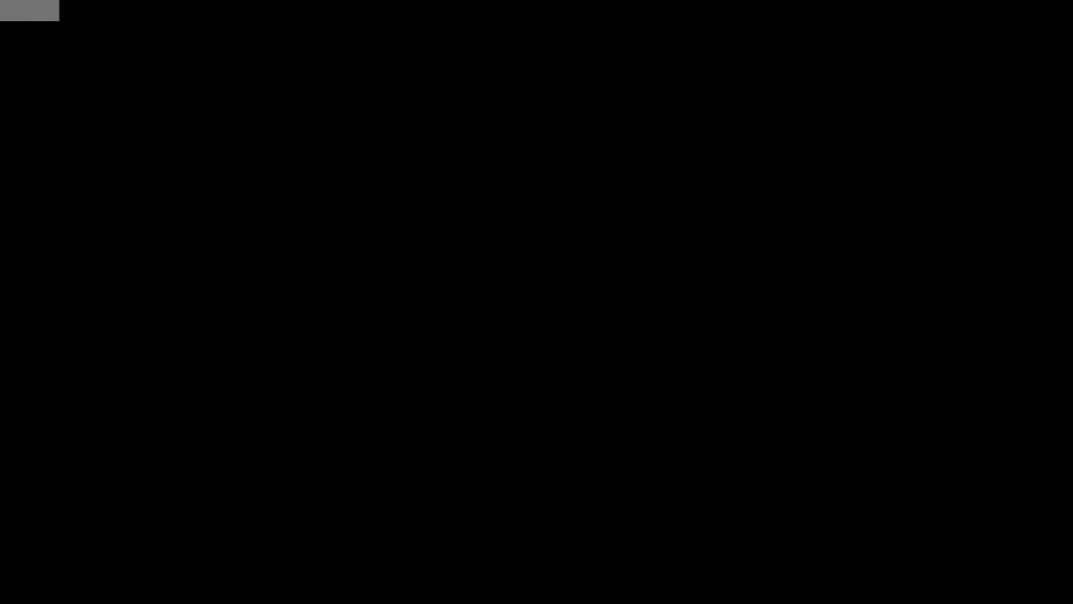
{"action": "scroll", "coordinate": [748, 258], "scroll_direction": "down", "scroll_amount": 5}
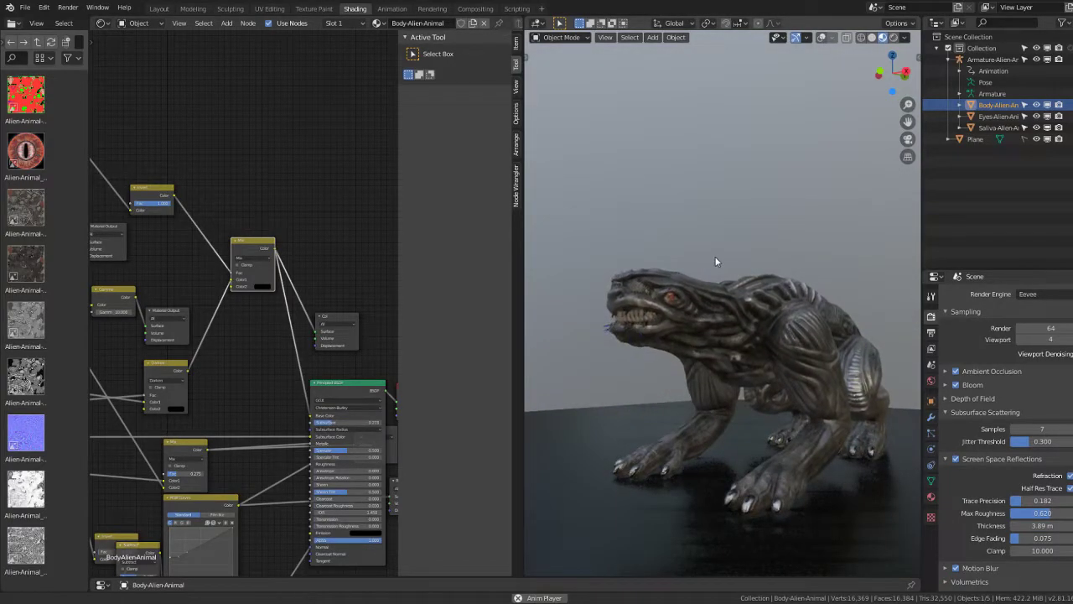
{"action": "scroll", "coordinate": [732, 282], "scroll_direction": "up", "scroll_amount": 3}
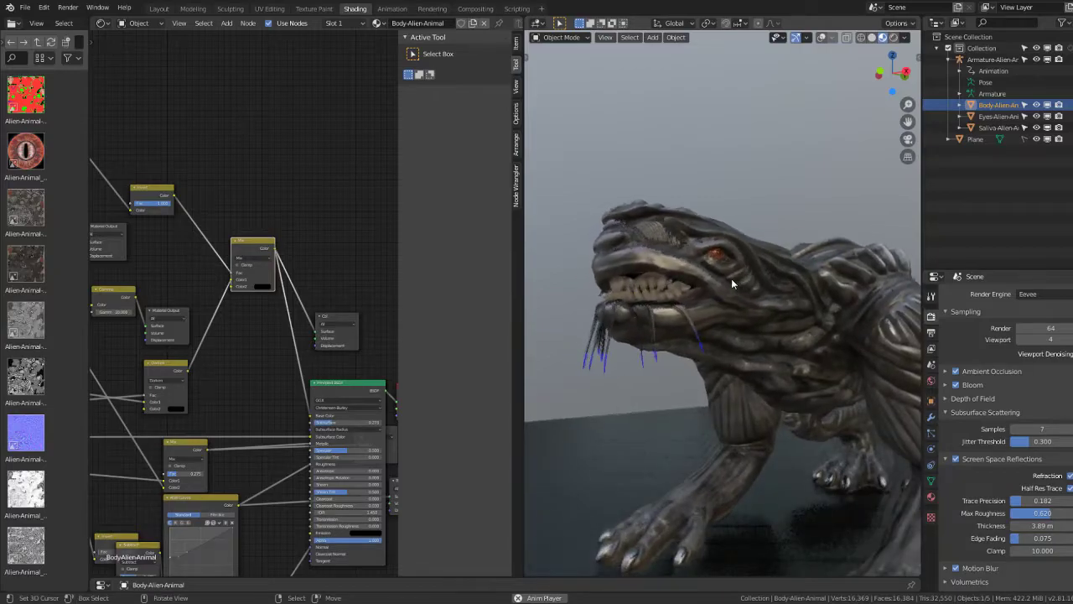
{"action": "scroll", "coordinate": [731, 278], "scroll_direction": "up", "scroll_amount": 3}
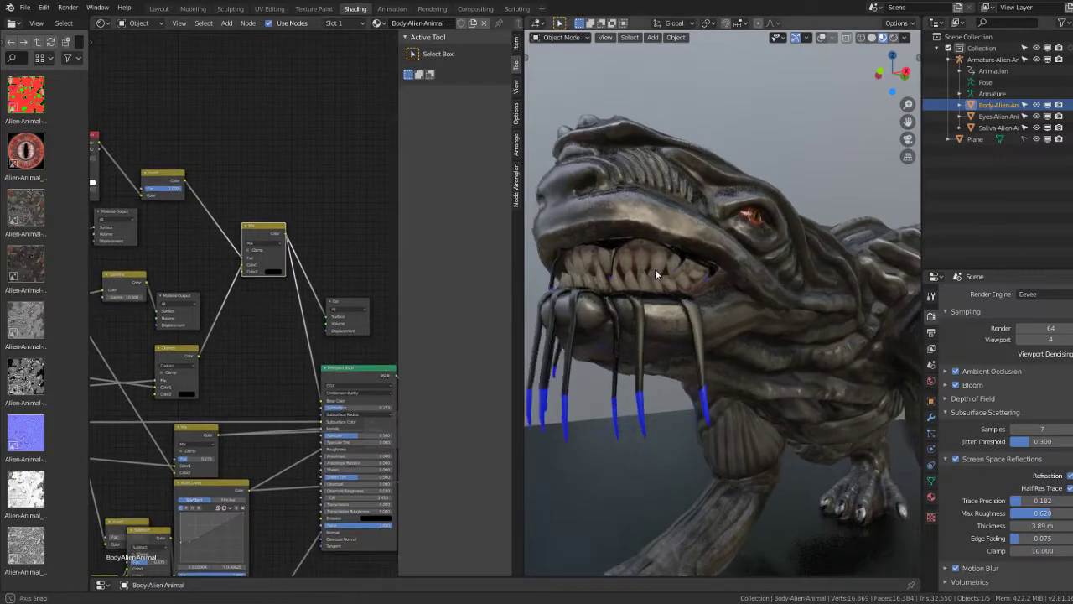
{"action": "mouse_move", "coordinate": [655, 269]}
{"action": "middle_mouse_down"}
{"action": "mouse_move", "coordinate": [672, 256]}
{"action": "mouse_move", "coordinate": [663, 263]}
{"action": "mouse_move", "coordinate": [675, 335]}
{"action": "middle_mouse_up"}
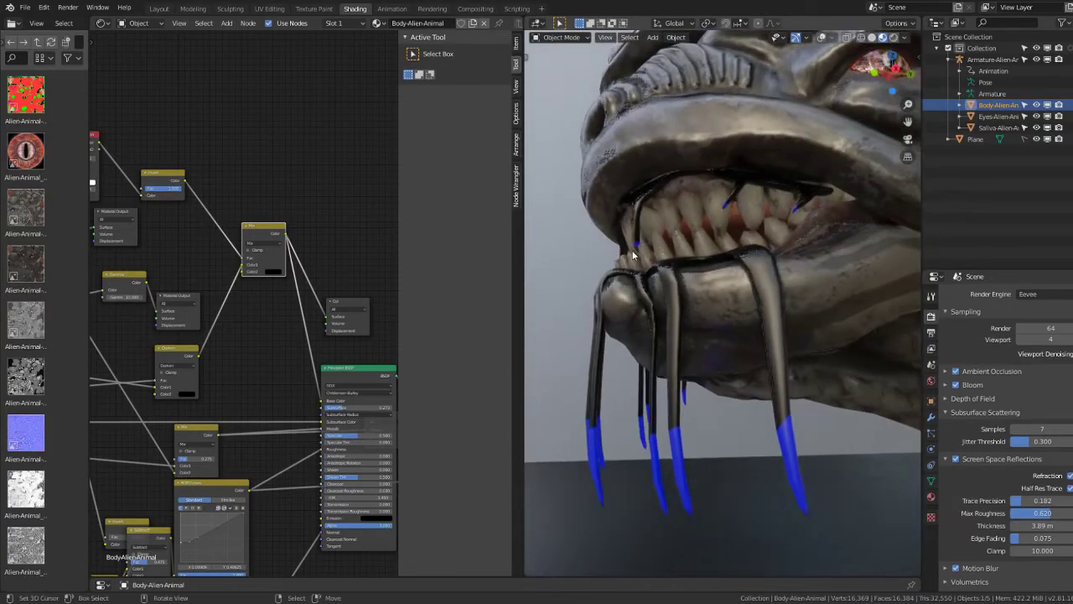
Step: Select the saliva and wire a new Glass BSDF into its Material Output Surface
{"action": "left_click", "coordinate": [772, 359]}
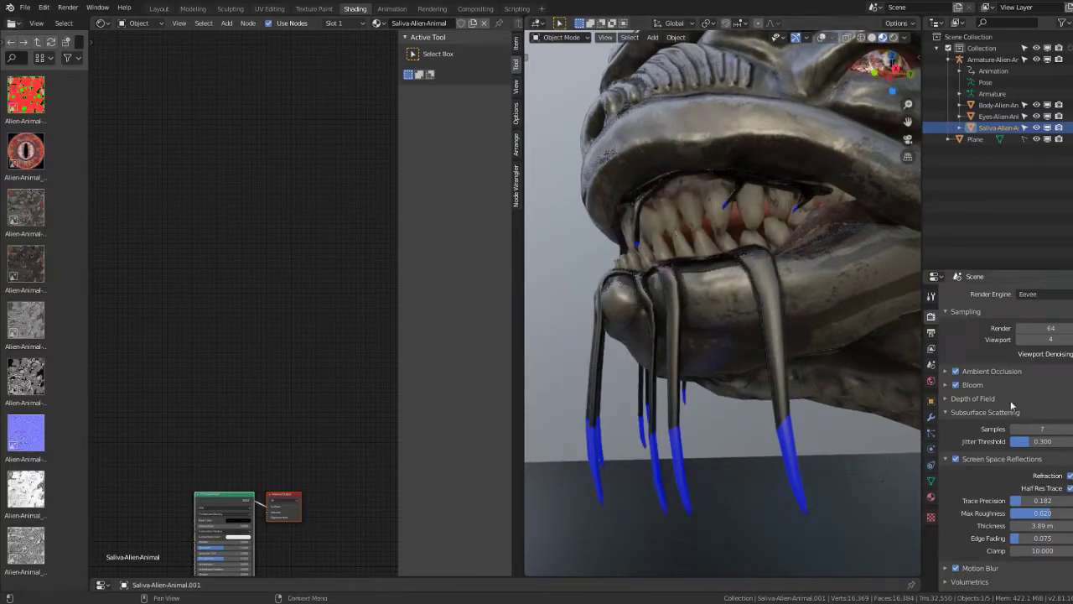
{"action": "key", "text": "Home"}
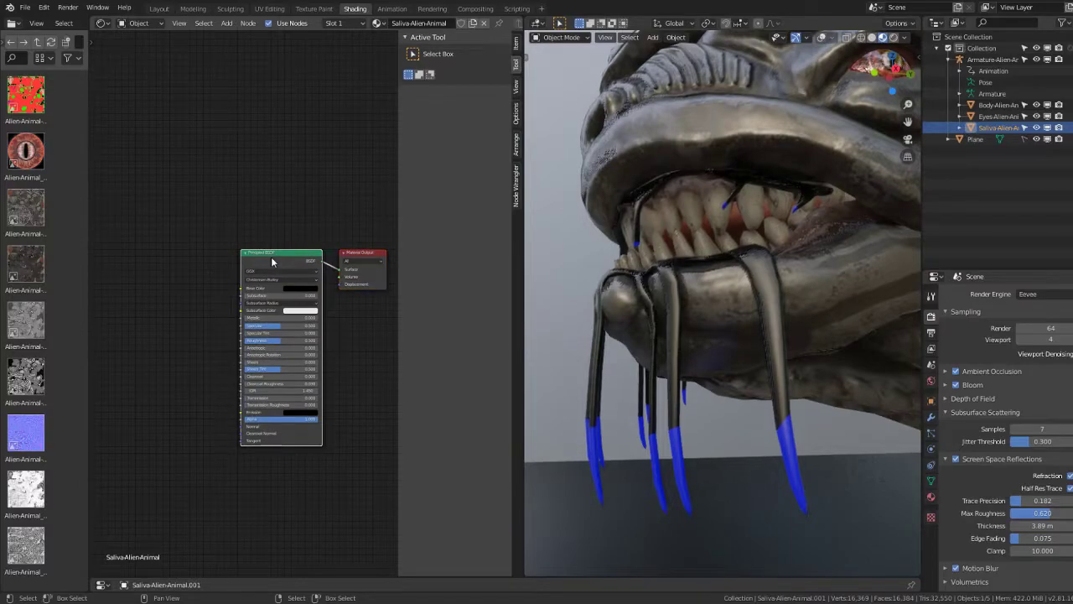
{"action": "left_click_drag", "start_coordinate": [271, 257], "coordinate": [225, 279]}
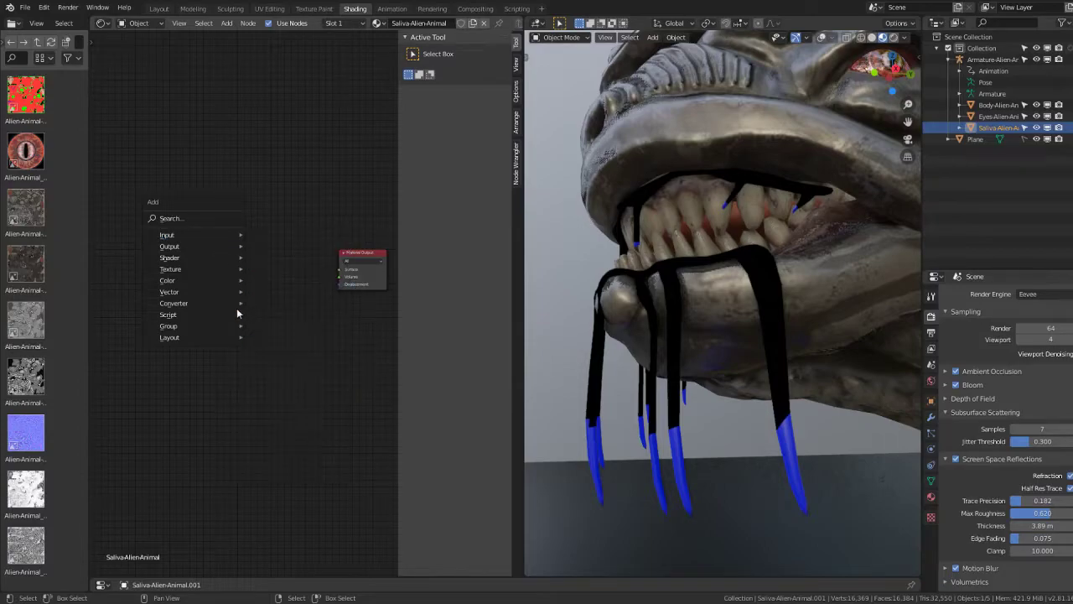
{"action": "mouse_move", "coordinate": [182, 258]}
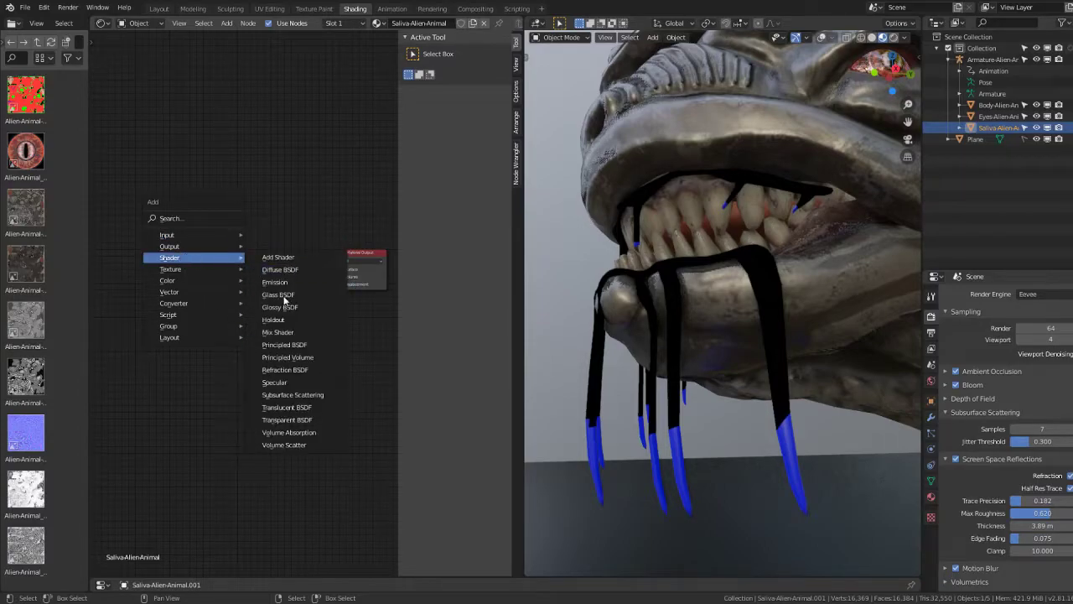
{"action": "left_click", "coordinate": [295, 295]}
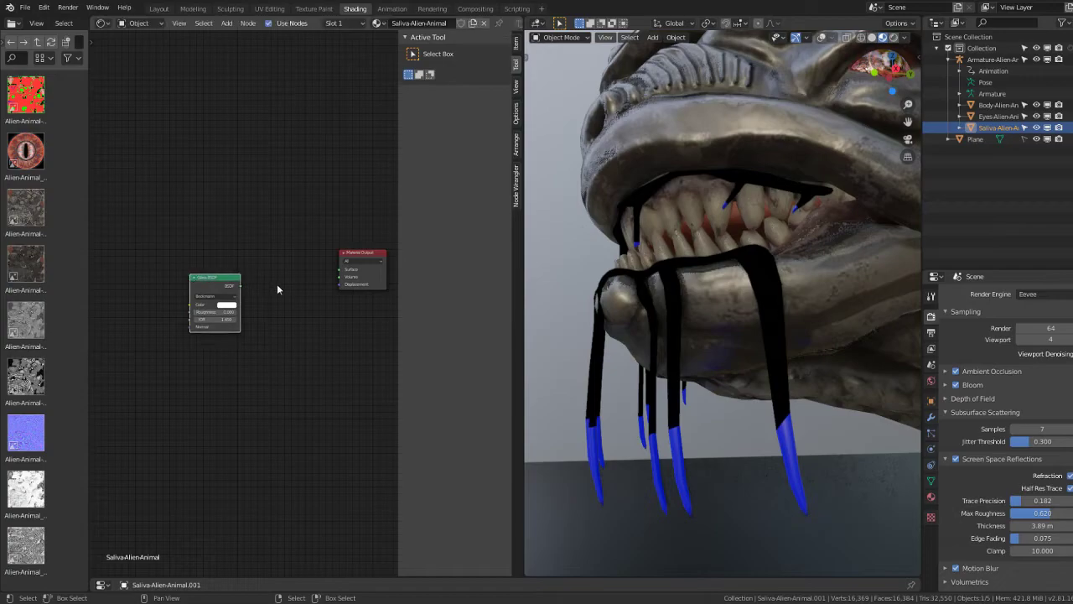
{"action": "left_click_drag", "start_coordinate": [240, 289], "coordinate": [327, 277]}
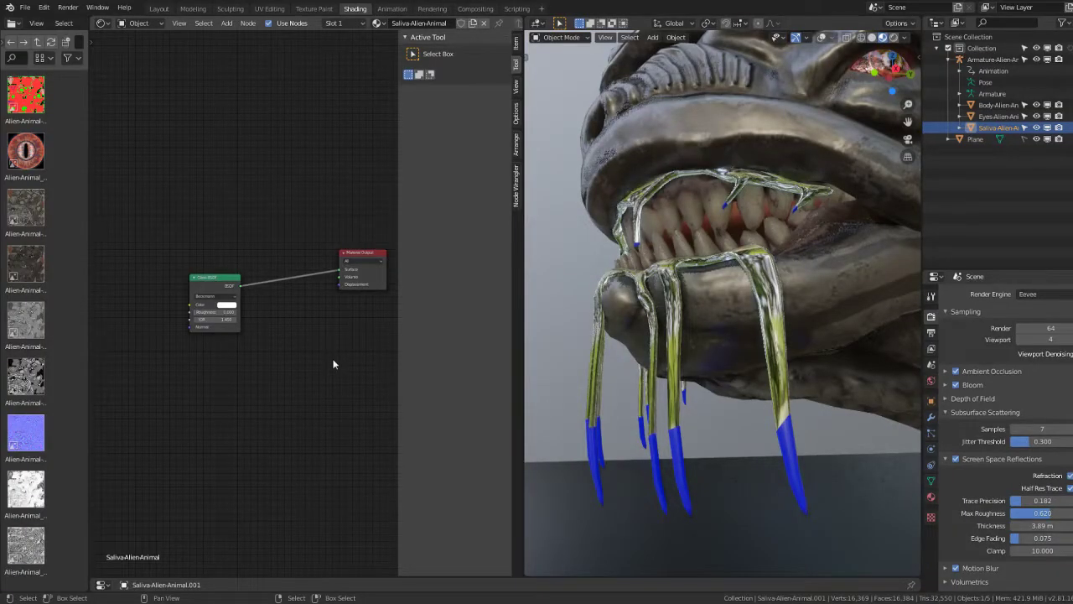
Step: Set the saliva material's Blend Mode to Alpha Blend and Shadow Mode to Alpha Hashed
{"action": "scroll", "coordinate": [1035, 444], "scroll_direction": "down", "scroll_amount": 6}
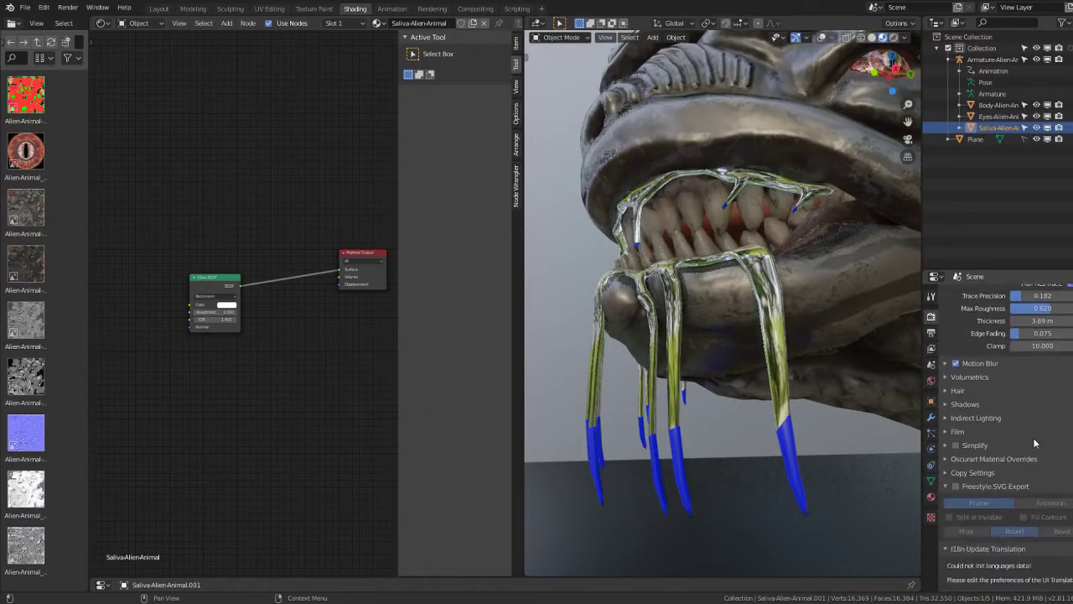
{"action": "scroll", "coordinate": [1036, 444], "scroll_direction": "down", "scroll_amount": 1}
{"action": "left_click", "coordinate": [952, 462]}
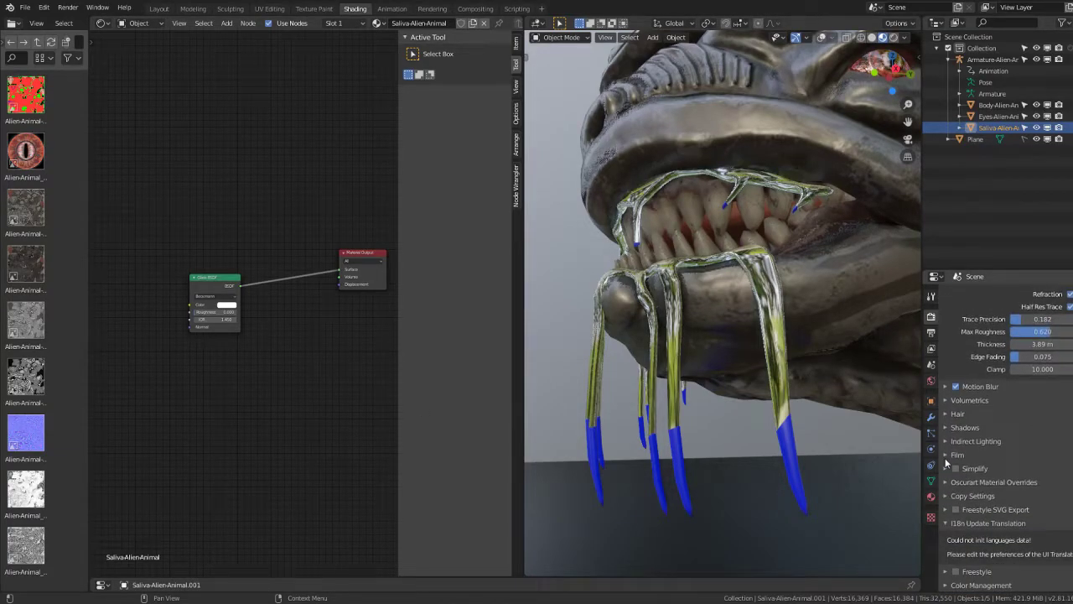
{"action": "left_click", "coordinate": [931, 496]}
{"action": "scroll", "coordinate": [997, 453], "scroll_direction": "down", "scroll_amount": 2}
{"action": "scroll", "coordinate": [1004, 448], "scroll_direction": "down", "scroll_amount": 2}
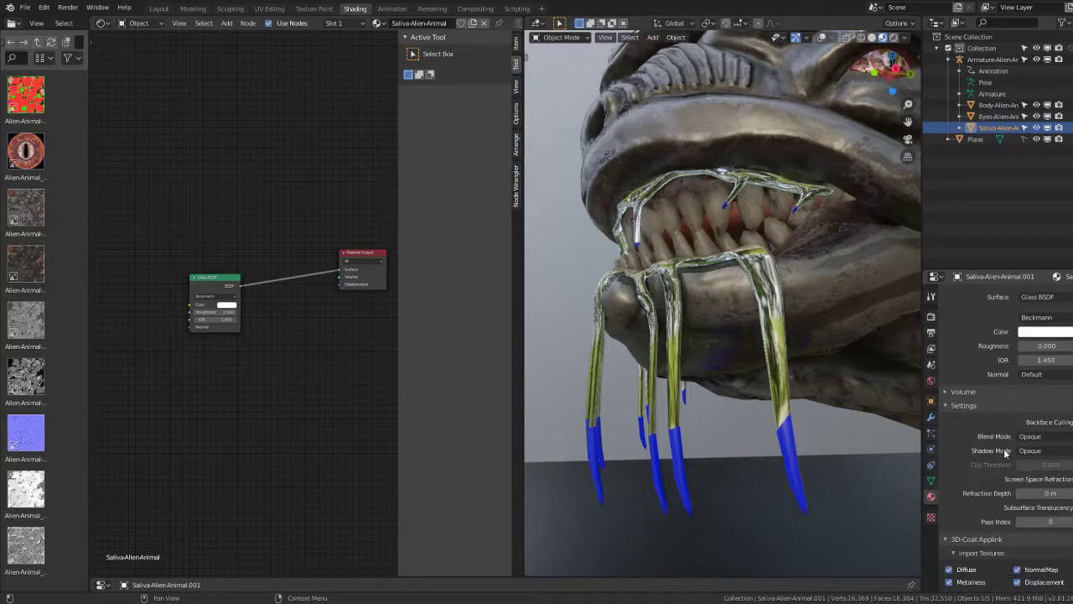
{"action": "scroll", "coordinate": [1015, 440], "scroll_direction": "down", "scroll_amount": 2}
{"action": "left_click", "coordinate": [1046, 415]}
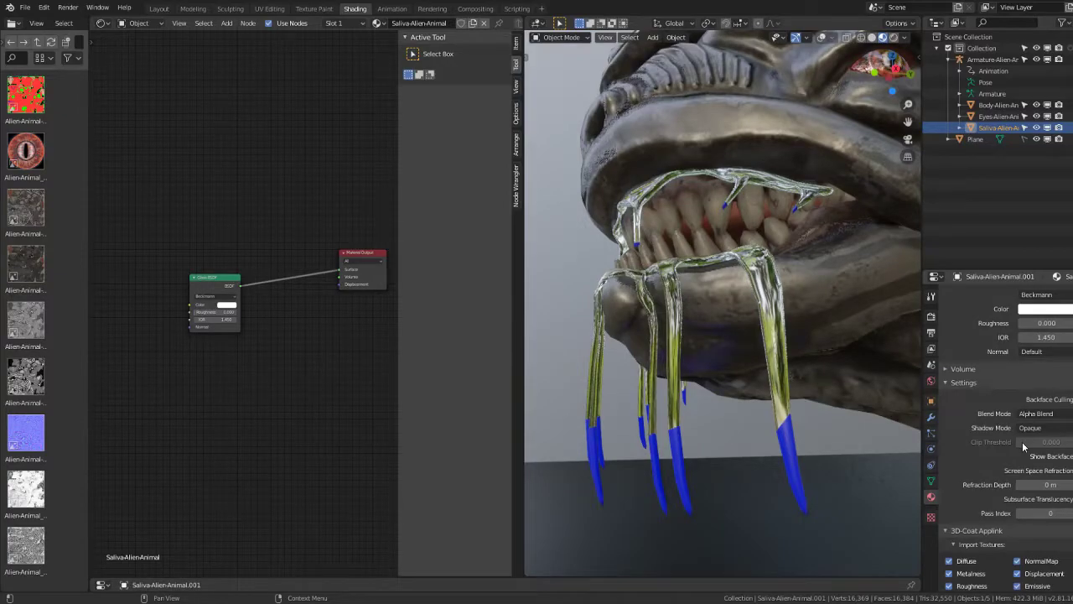
{"action": "left_click", "coordinate": [1031, 428]}
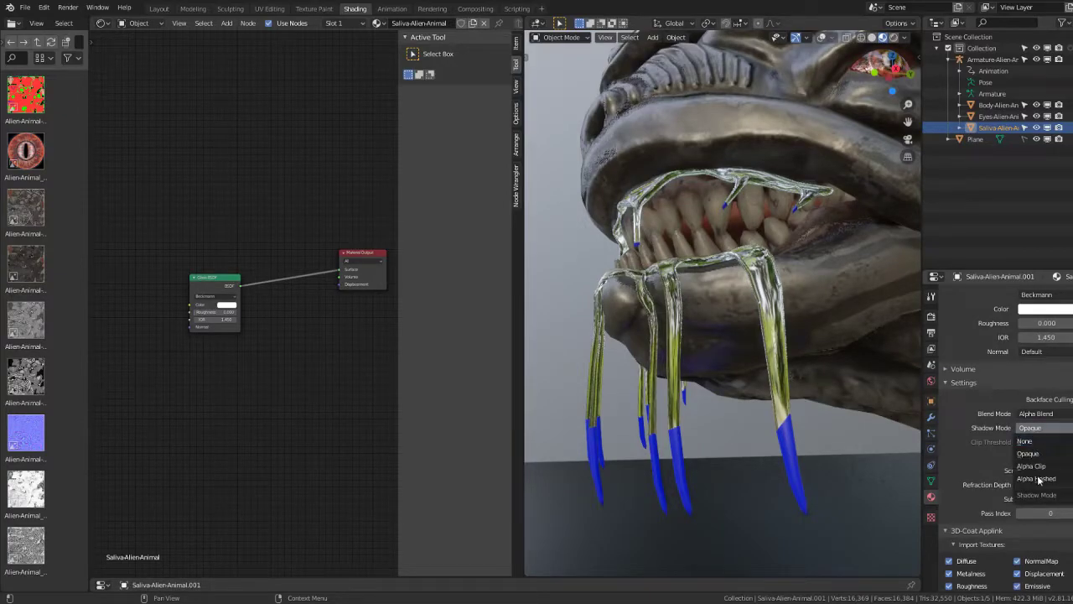
{"action": "left_click", "coordinate": [1038, 478]}
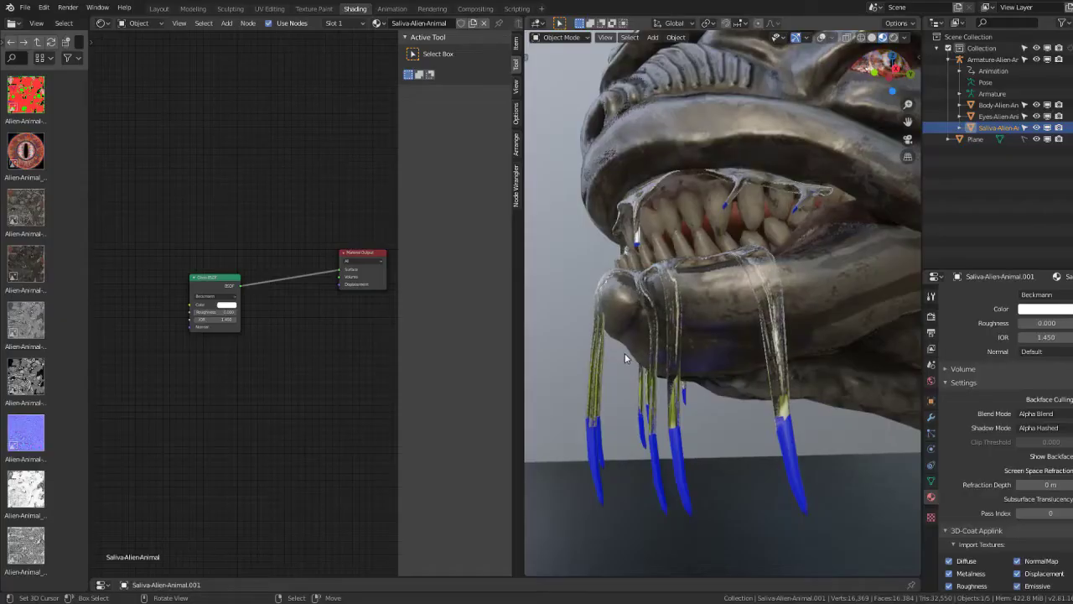
Step: Orbit and zoom the viewport to inspect the clear glass saliva over the teeth
{"action": "mouse_move", "coordinate": [625, 353]}
{"action": "middle_mouse_down"}
{"action": "mouse_move", "coordinate": [829, 367]}
{"action": "mouse_move", "coordinate": [831, 375]}
{"action": "mouse_move", "coordinate": [799, 356]}
{"action": "mouse_move", "coordinate": [800, 384]}
{"action": "mouse_move", "coordinate": [805, 354]}
{"action": "mouse_move", "coordinate": [818, 361]}
{"action": "middle_mouse_up"}
{"action": "scroll", "coordinate": [1006, 438], "scroll_direction": "down", "scroll_amount": 3}
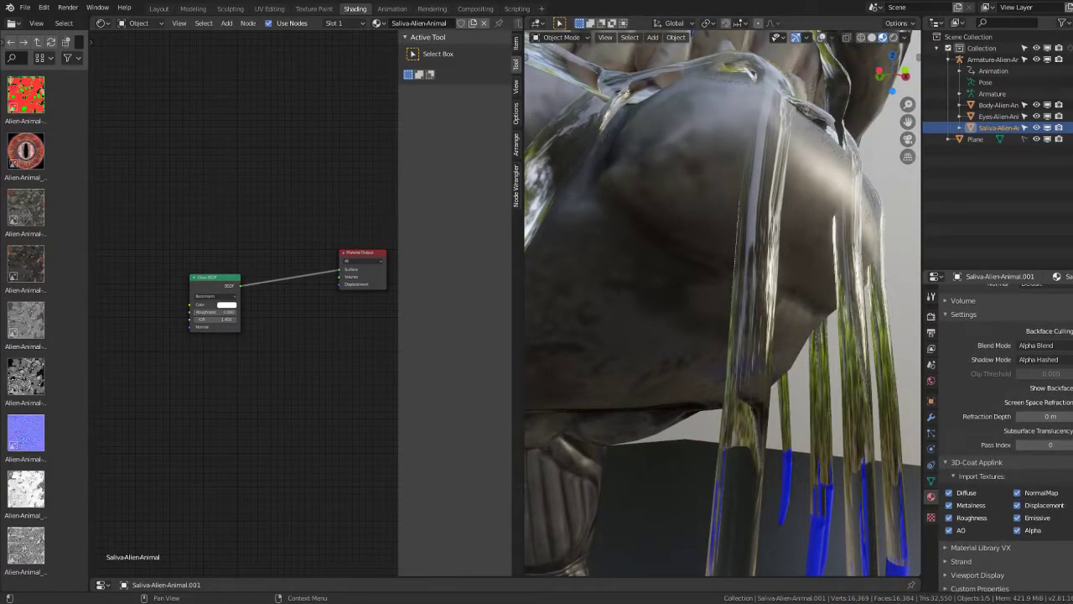
{"action": "scroll", "coordinate": [728, 342], "scroll_direction": "down", "scroll_amount": 3}
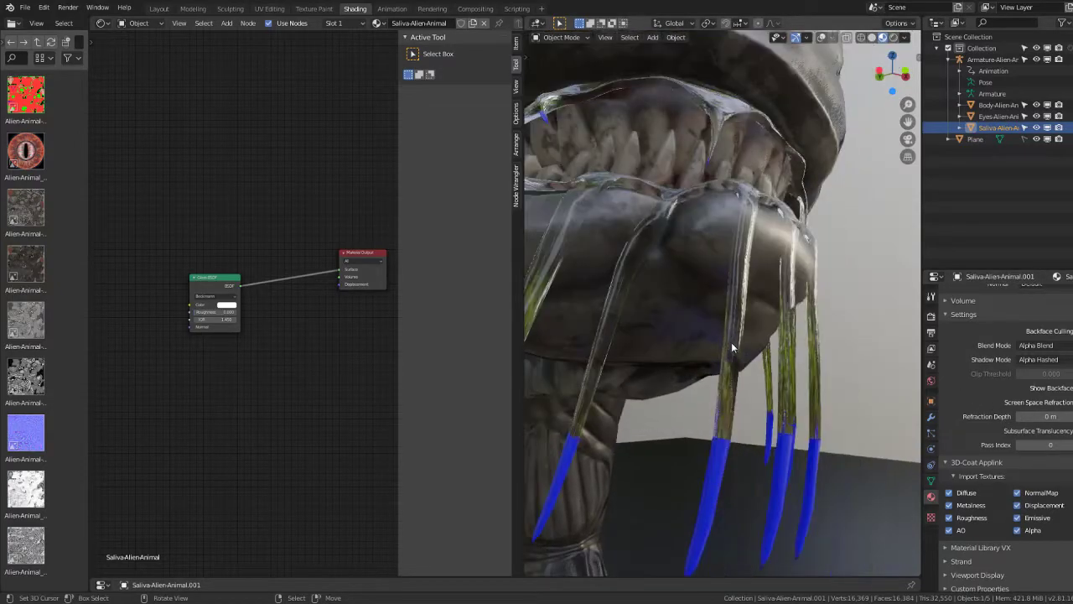
{"action": "scroll", "coordinate": [731, 342], "scroll_direction": "down", "scroll_amount": 2}
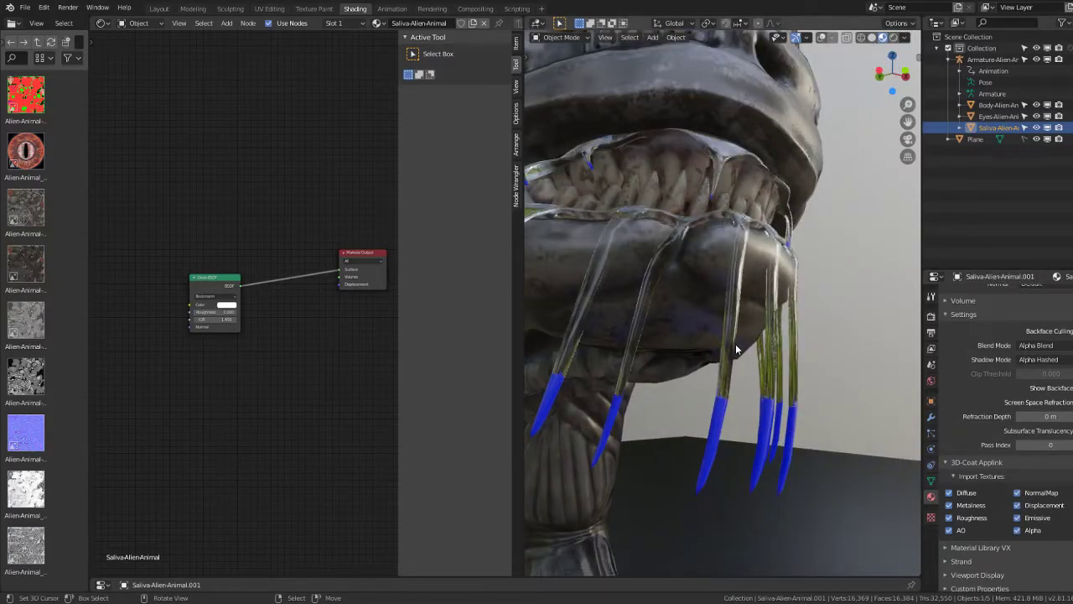
Step: Switch to the Blue-Saliva-Alien-Animal material slot
{"action": "left_click", "coordinate": [932, 416]}
{"action": "left_click", "coordinate": [932, 496]}
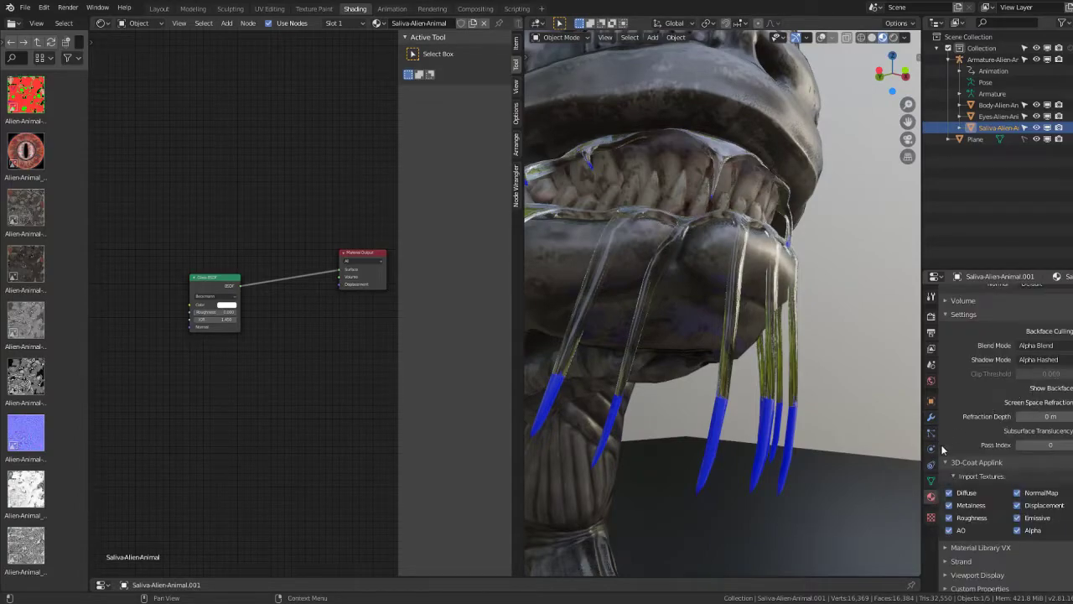
{"action": "scroll", "coordinate": [999, 369], "scroll_direction": "up", "scroll_amount": 6}
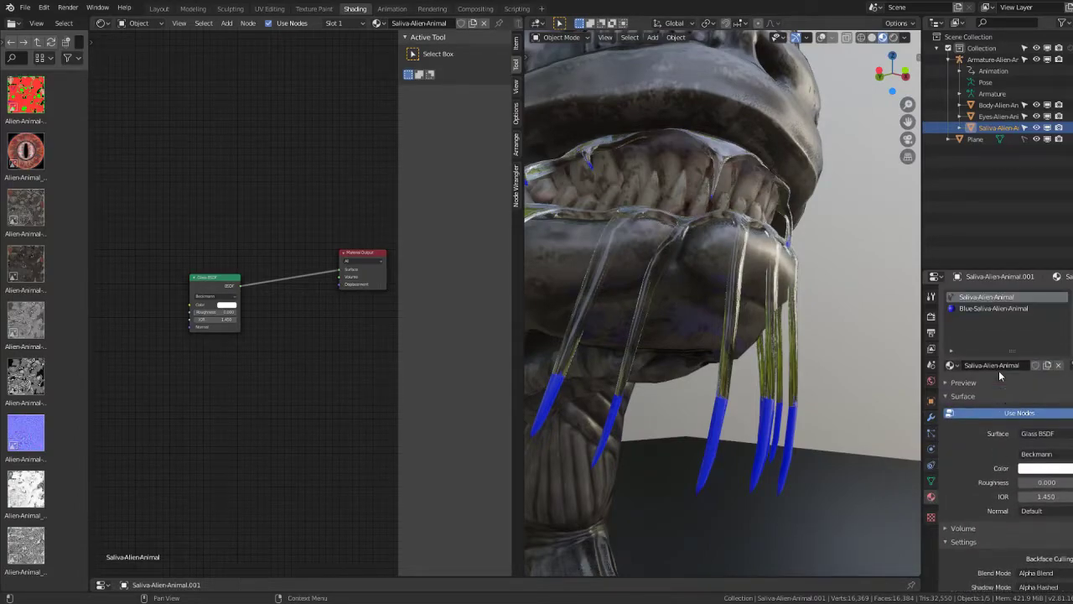
{"action": "left_click", "coordinate": [992, 308]}
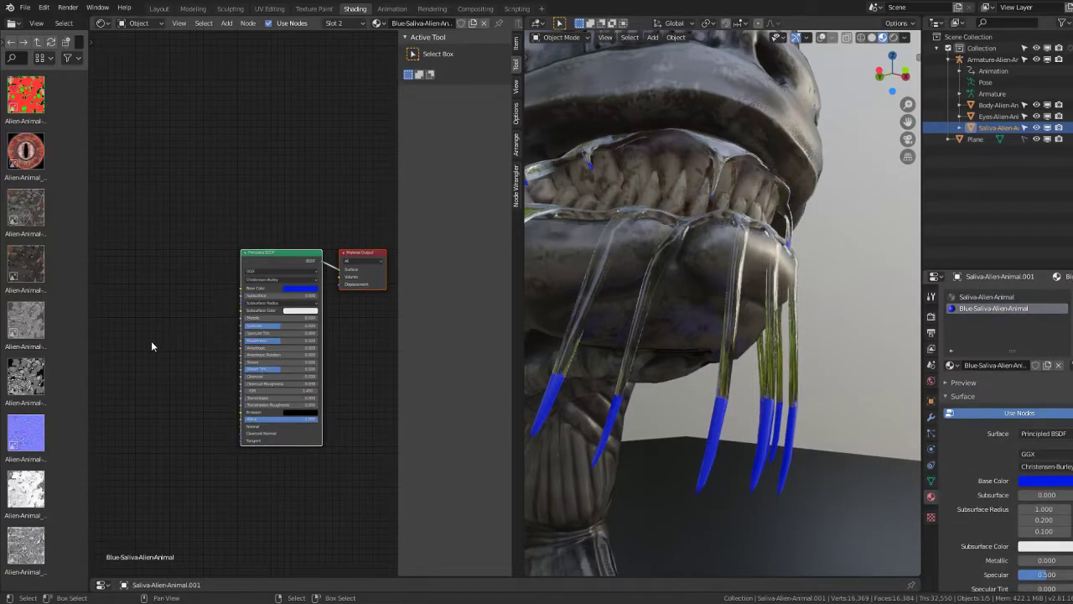
{"action": "middle_click_drag", "start_coordinate": [153, 333], "coordinate": [167, 325]}
Step: Add a blue Hue/Saturation/Value node feeding its Color into the BSDF Emission
{"action": "key", "text": "shift+a"}
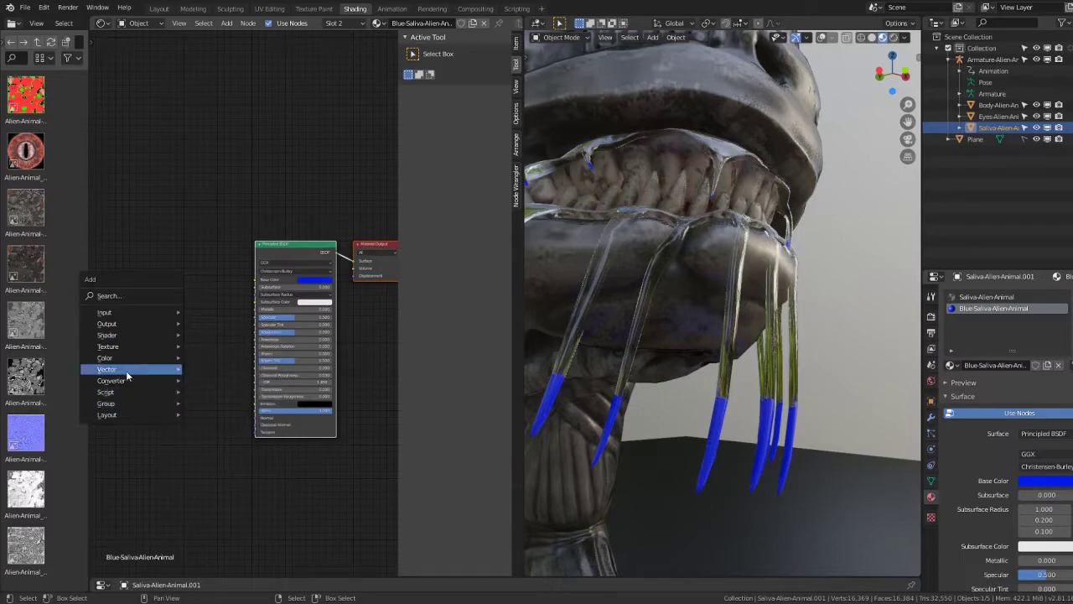
{"action": "mouse_move", "coordinate": [130, 357]}
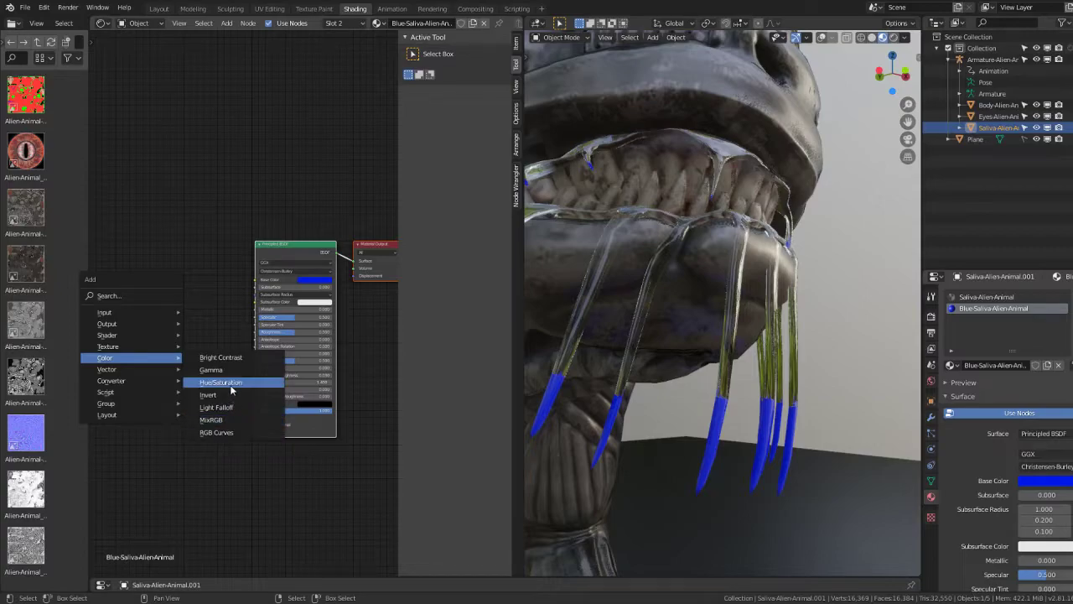
{"action": "left_click", "coordinate": [231, 389]}
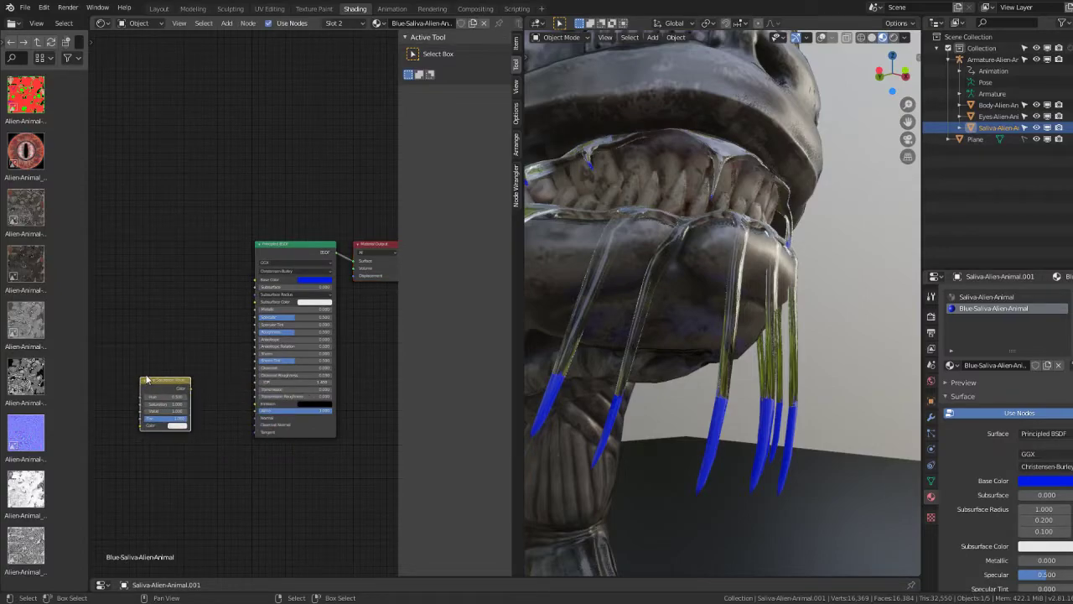
{"action": "scroll", "coordinate": [233, 350], "scroll_direction": "up", "scroll_amount": 2}
{"action": "left_click", "coordinate": [233, 349]}
{"action": "left_click_drag", "start_coordinate": [242, 358], "coordinate": [324, 379]}
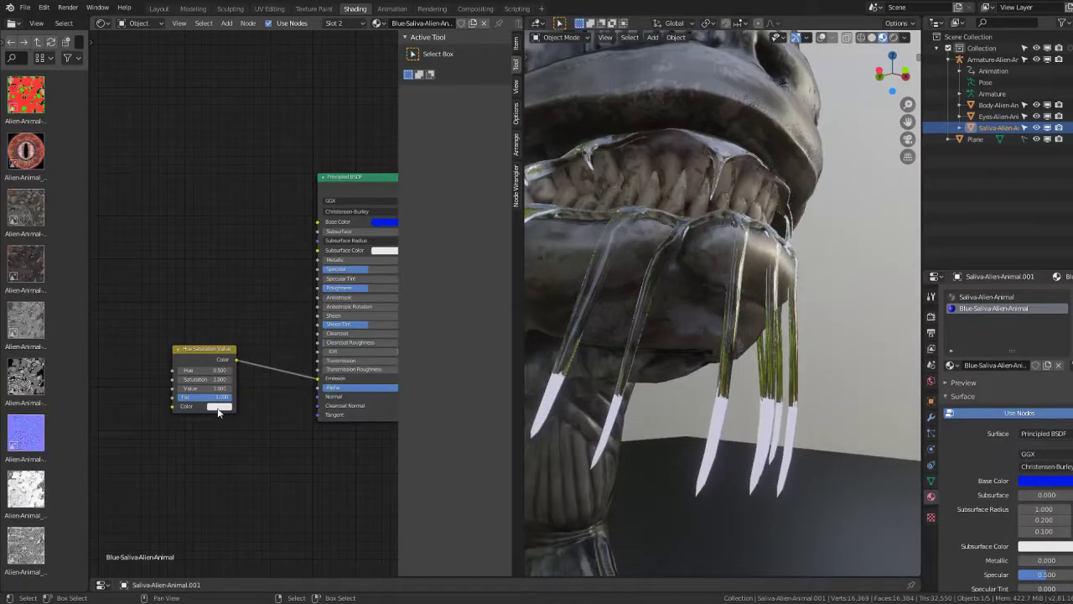
{"action": "left_click", "coordinate": [217, 406]}
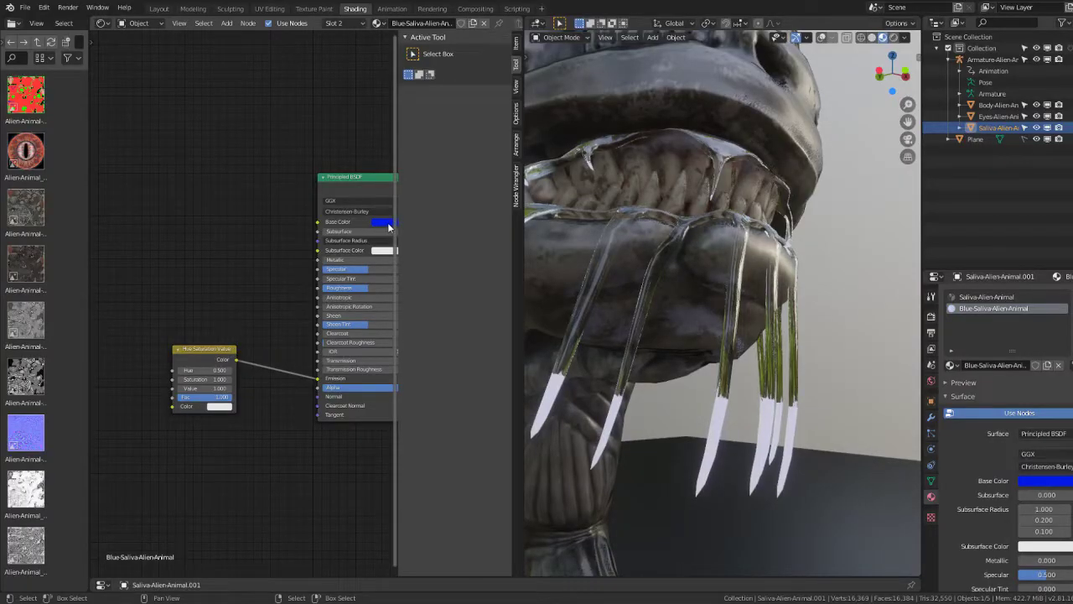
{"action": "left_click_drag", "start_coordinate": [221, 411], "coordinate": [221, 409]}
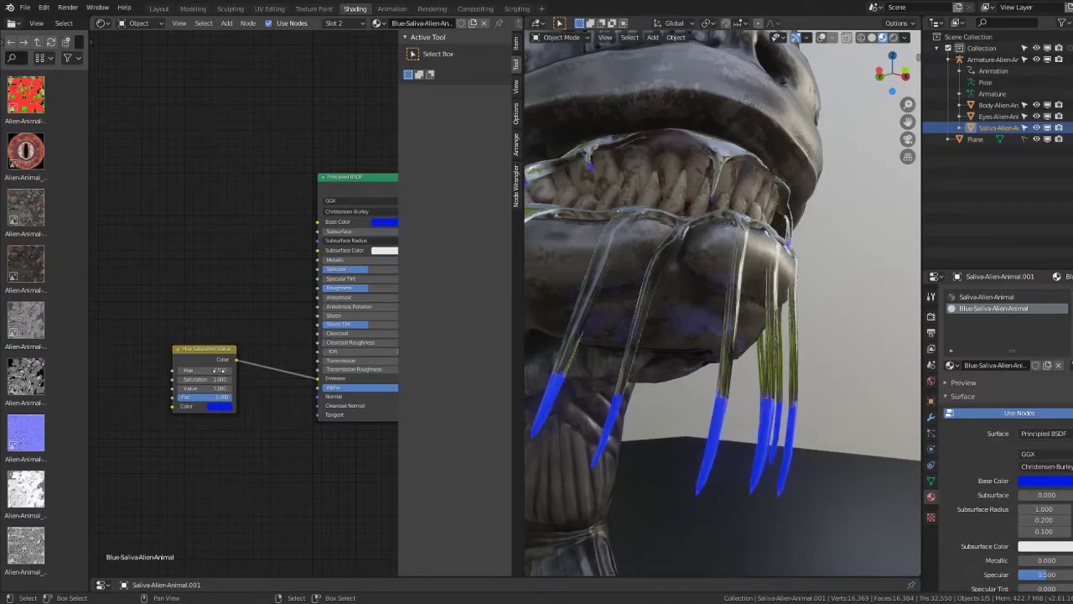
{"action": "left_click_drag", "start_coordinate": [214, 353], "coordinate": [177, 353]}
Step: Set the Hue/Saturation/Value node's Value to 100 and Fac to 5
{"action": "left_click_drag", "start_coordinate": [154, 388], "coordinate": [194, 389]}
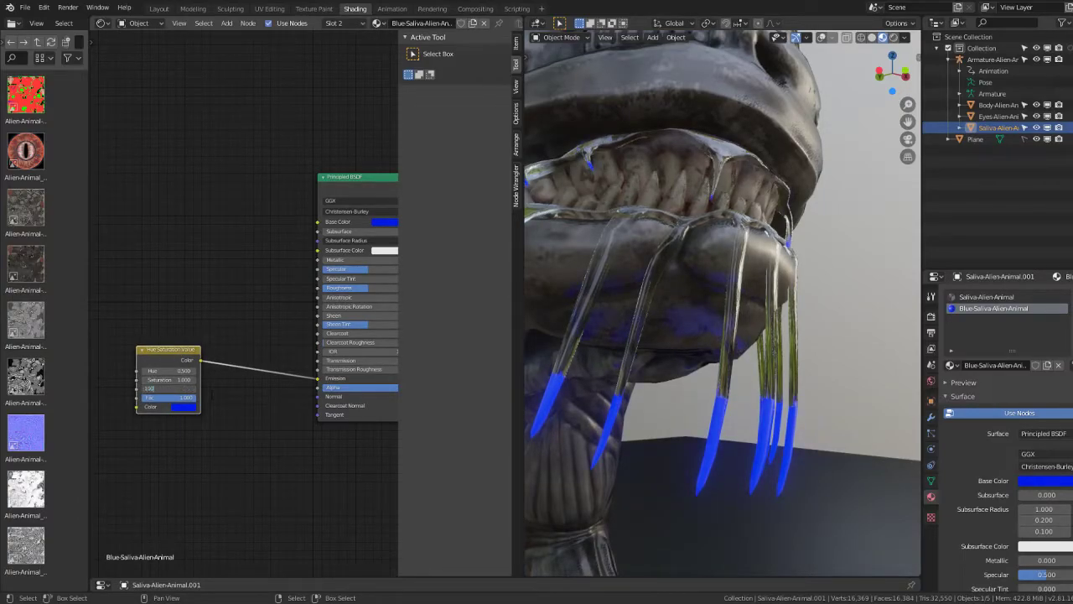
{"action": "type", "text": "0"}
{"action": "key", "text": "Return"}
{"action": "mouse_move", "coordinate": [586, 402]}
{"action": "middle_mouse_down"}
{"action": "mouse_move", "coordinate": [722, 360]}
{"action": "mouse_move", "coordinate": [701, 343]}
{"action": "mouse_move", "coordinate": [651, 372]}
{"action": "mouse_move", "coordinate": [672, 336]}
{"action": "mouse_move", "coordinate": [696, 394]}
{"action": "middle_mouse_up"}
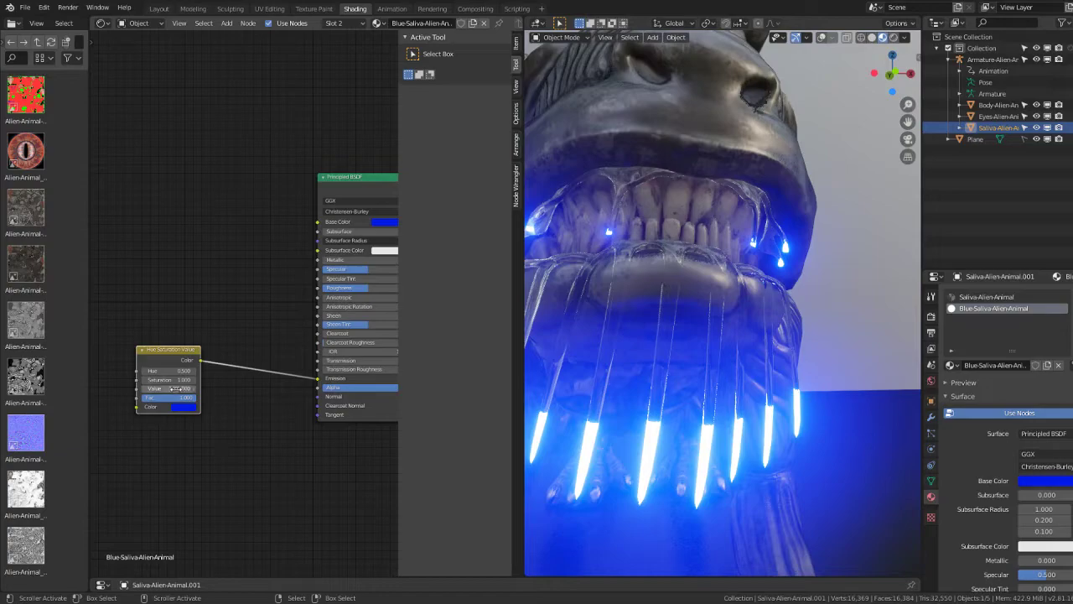
{"action": "type", "text": "00"}
{"action": "key", "text": "Return"}
{"action": "middle_click_drag", "start_coordinate": [246, 397], "coordinate": [222, 403]}
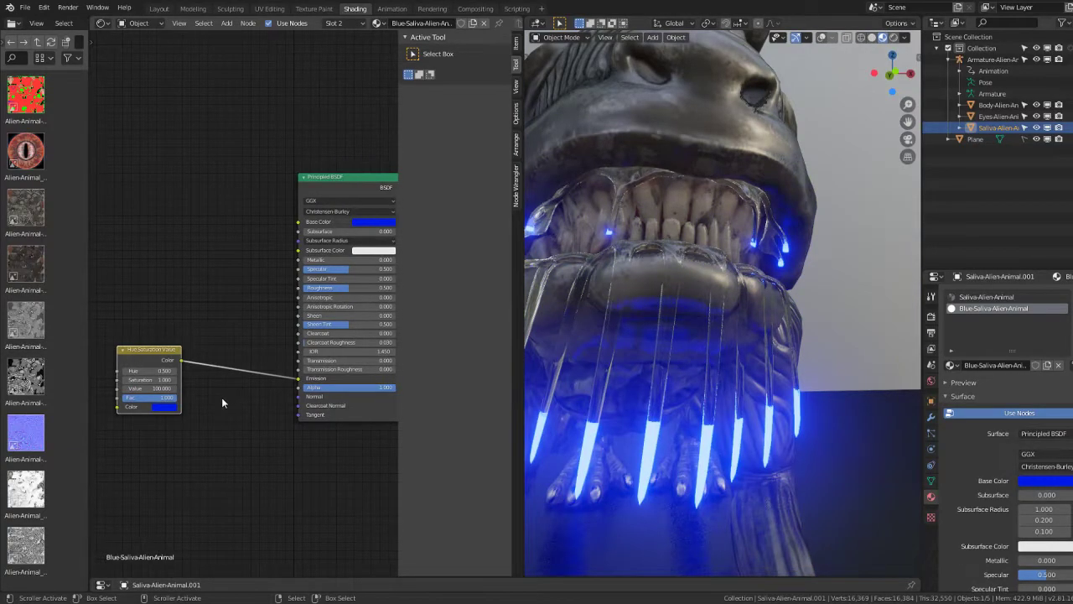
{"action": "key", "text": "Tab"}
{"action": "type", "text": "10"}
{"action": "key", "text": "Return"}
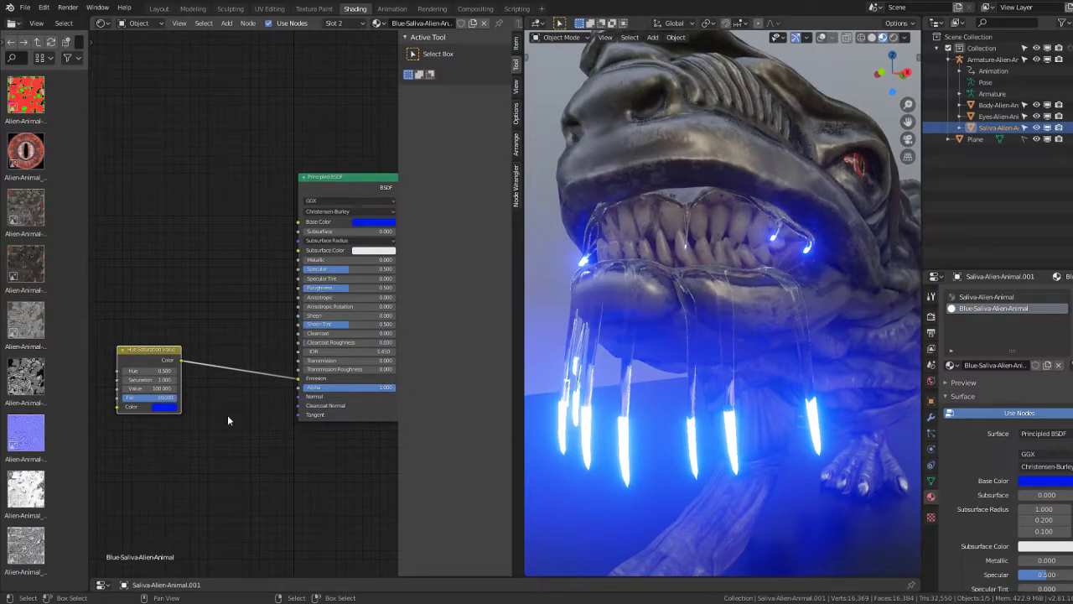
{"action": "key", "text": "Return"}
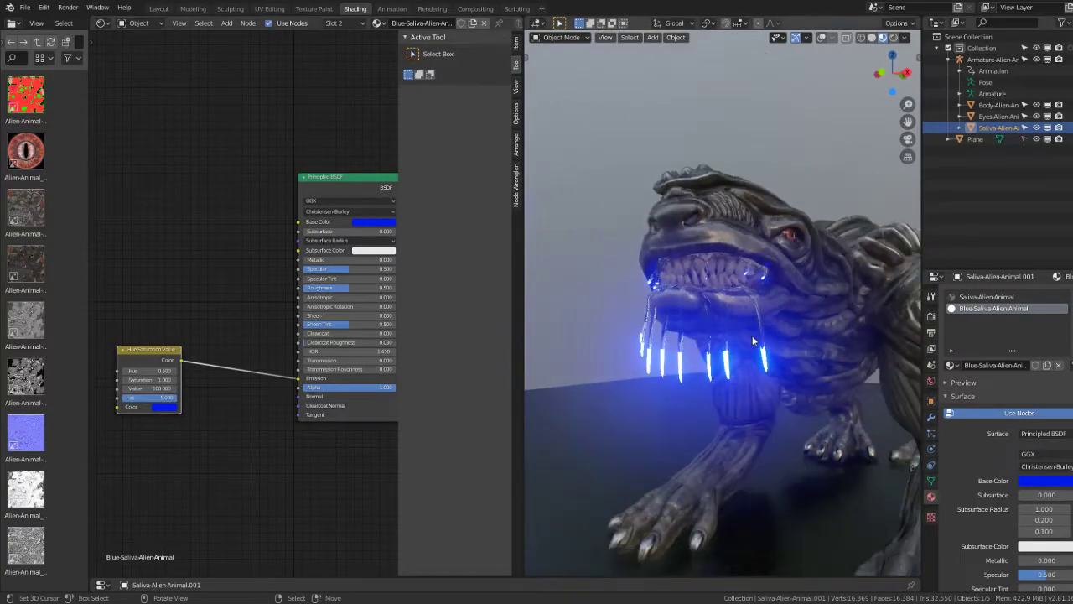
{"action": "mouse_move", "coordinate": [752, 336]}
{"action": "middle_mouse_down"}
{"action": "mouse_move", "coordinate": [683, 337]}
{"action": "mouse_move", "coordinate": [674, 321]}
{"action": "middle_mouse_up"}
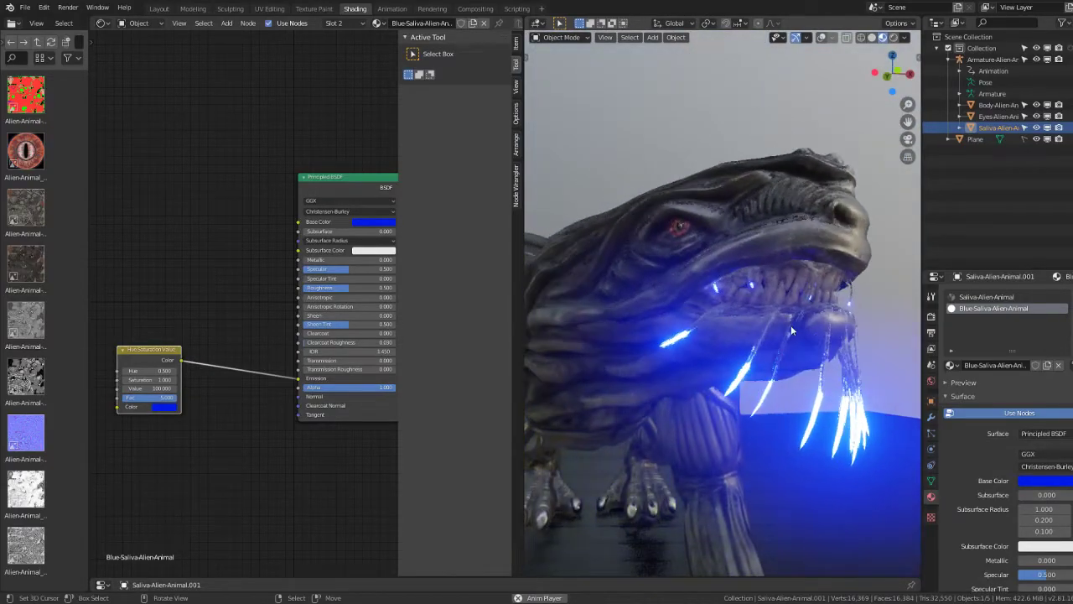
Step: Play the creature's animation in the Animation workspace, scrubbing from near the start to about frame 223
{"action": "left_click", "coordinate": [391, 8]}
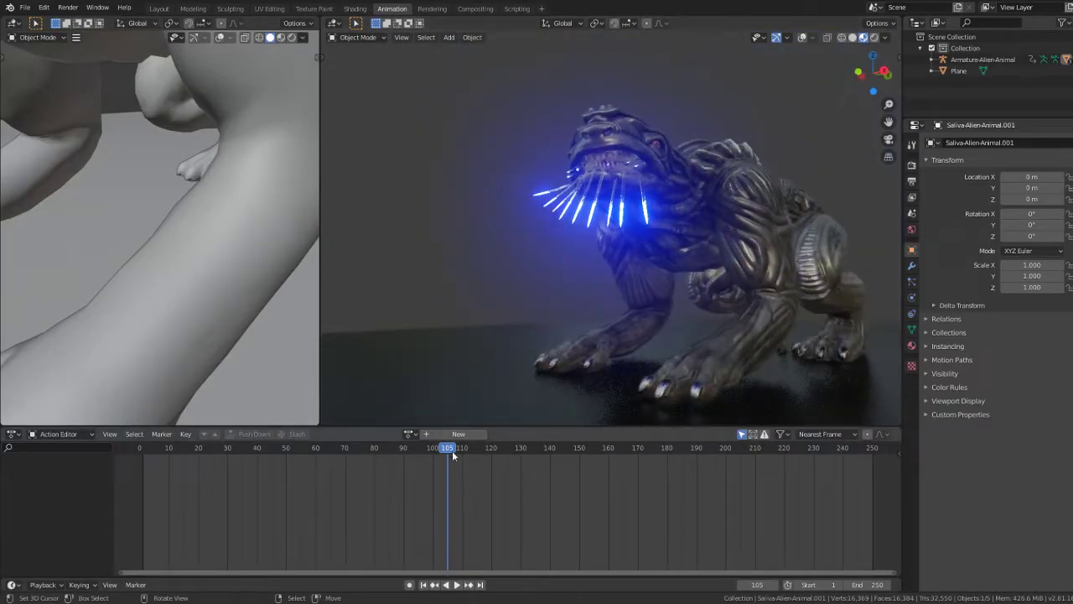
{"action": "key", "text": "space"}
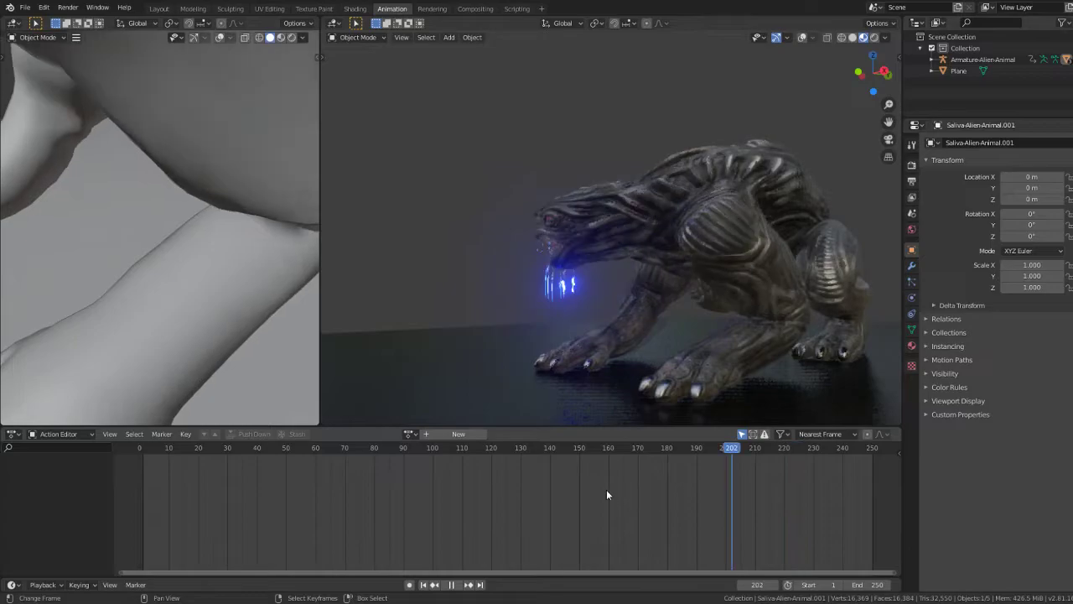
{"action": "left_click_drag", "start_coordinate": [606, 495], "coordinate": [196, 490]}
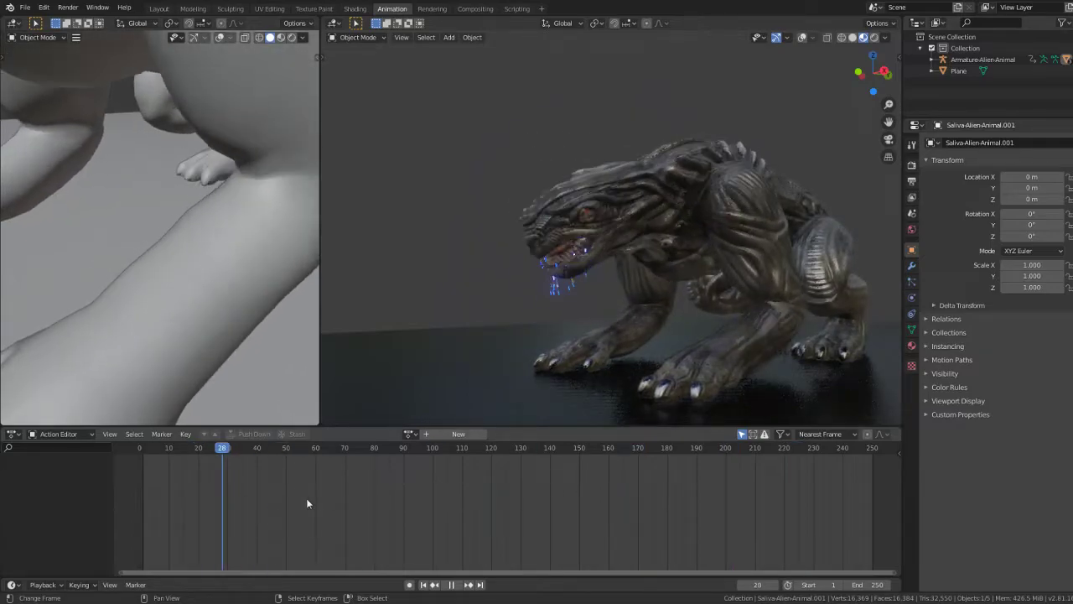
{"action": "left_click_drag", "start_coordinate": [307, 503], "coordinate": [810, 520]}
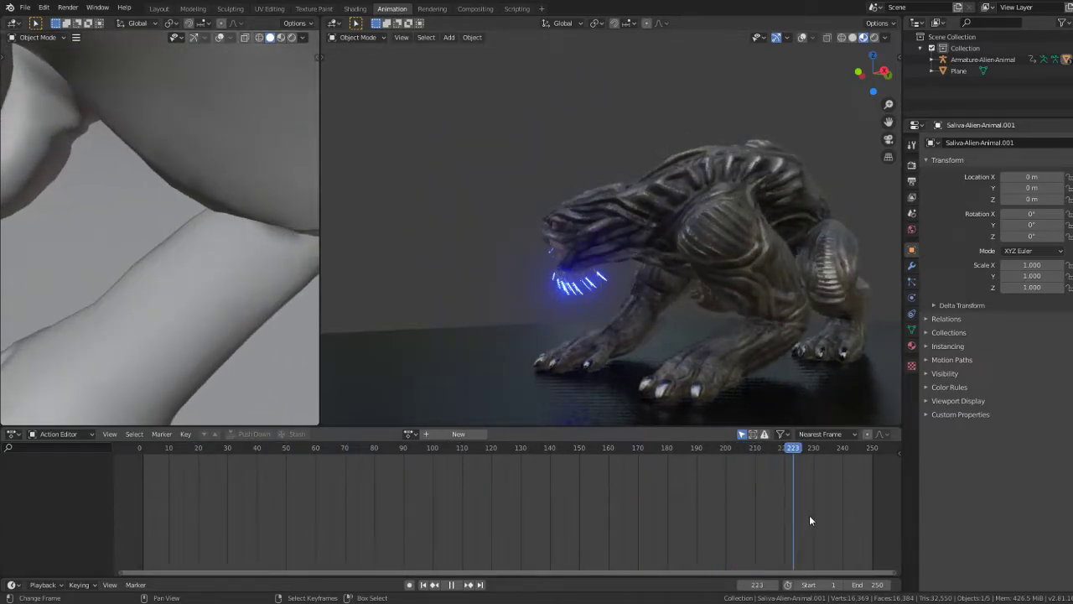
{"action": "key", "text": "space"}
Step: Play the animation in reverse, stop it at frame 36 and face the open mouth
{"action": "scroll", "coordinate": [578, 295], "scroll_direction": "up", "scroll_amount": 5}
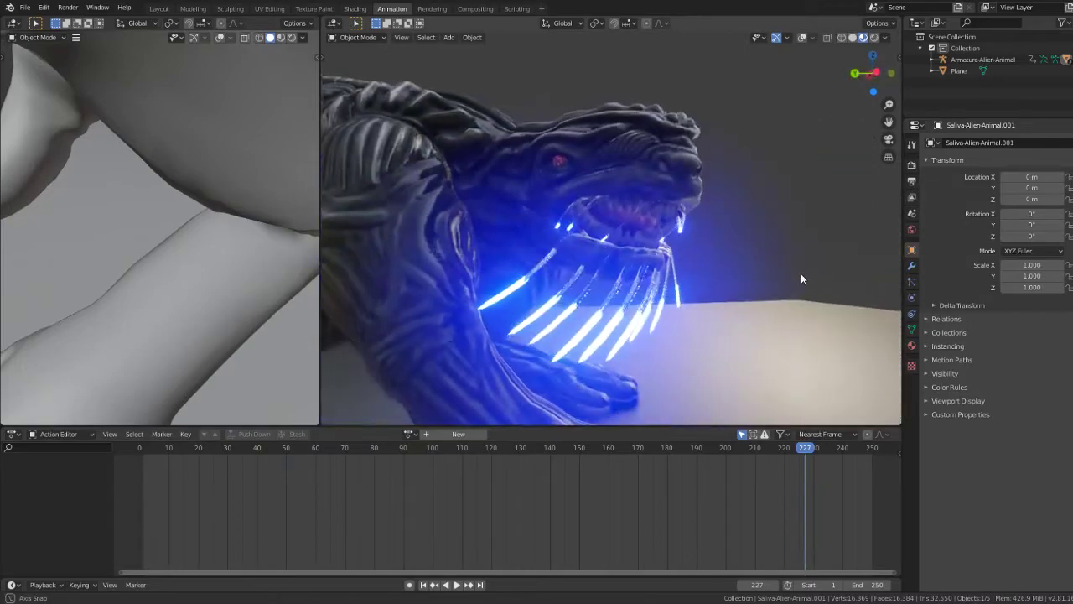
{"action": "scroll", "coordinate": [740, 226], "scroll_direction": "up", "scroll_amount": 3}
{"action": "scroll", "coordinate": [738, 220], "scroll_direction": "up", "scroll_amount": 2}
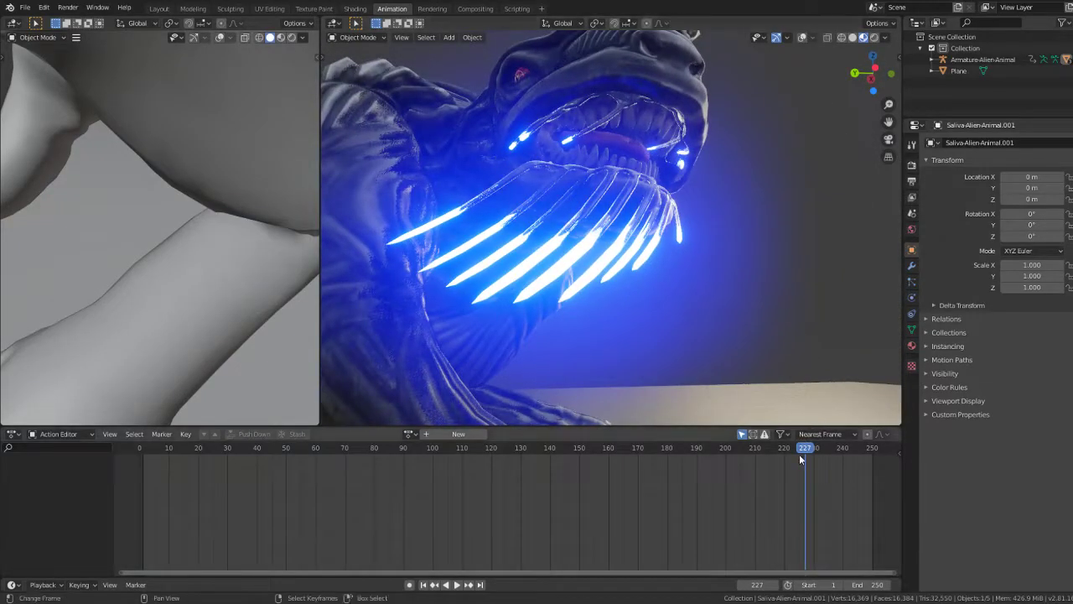
{"action": "key", "text": "ctrl+shift+space"}
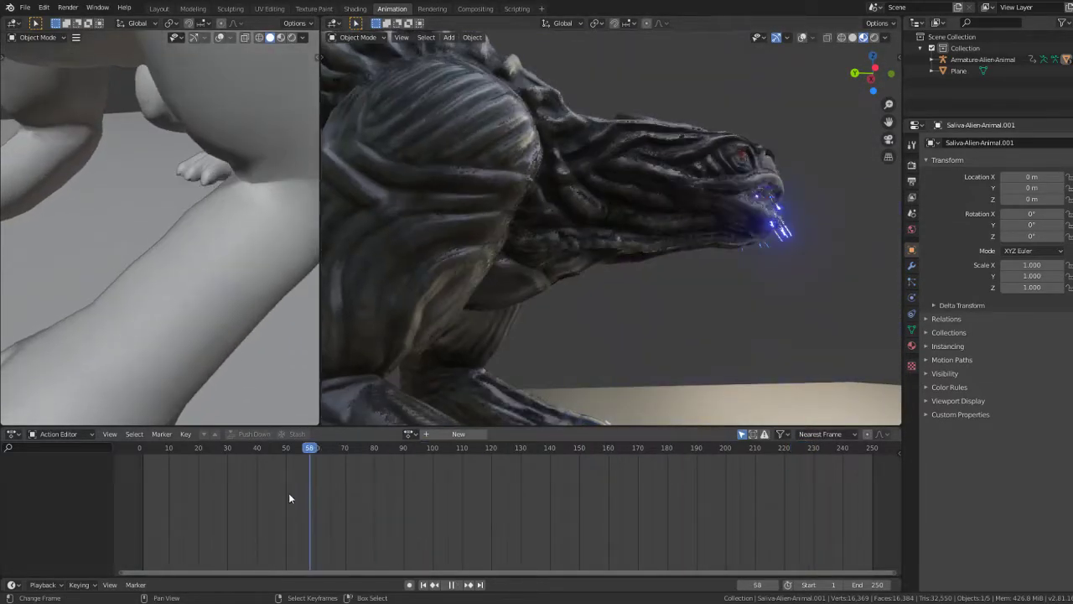
{"action": "left_click_drag", "start_coordinate": [290, 496], "coordinate": [246, 499]}
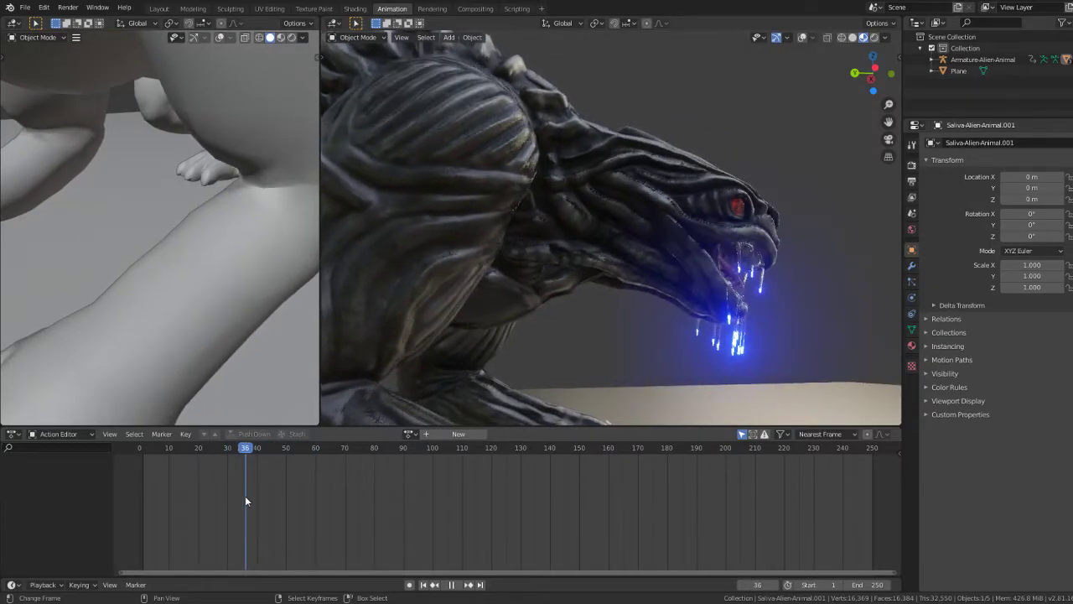
{"action": "key", "text": "space"}
{"action": "mouse_move", "coordinate": [681, 266]}
{"action": "middle_mouse_down"}
{"action": "mouse_move", "coordinate": [585, 269]}
{"action": "mouse_move", "coordinate": [469, 168]}
{"action": "middle_mouse_up"}
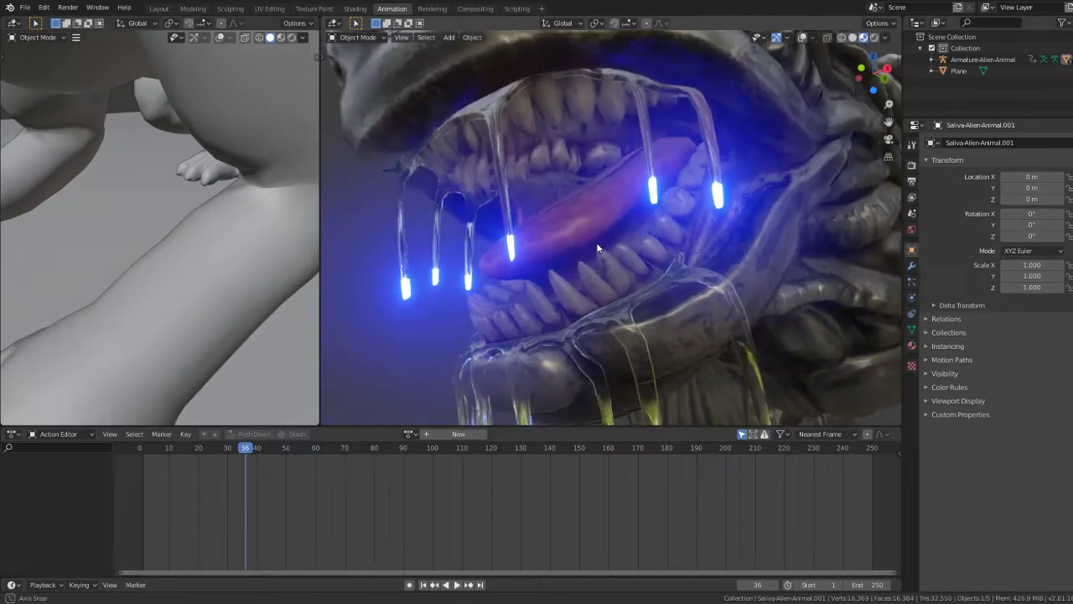
Step: Select the creature's eyes object in the Shading workspace, leaving it in its socket
{"action": "left_click", "coordinate": [355, 8]}
{"action": "mouse_move", "coordinate": [659, 291]}
{"action": "middle_mouse_down"}
{"action": "mouse_move", "coordinate": [732, 300]}
{"action": "mouse_move", "coordinate": [631, 414]}
{"action": "mouse_move", "coordinate": [738, 205]}
{"action": "middle_mouse_up"}
{"action": "left_click", "coordinate": [767, 184]}
{"action": "key", "text": "g"}
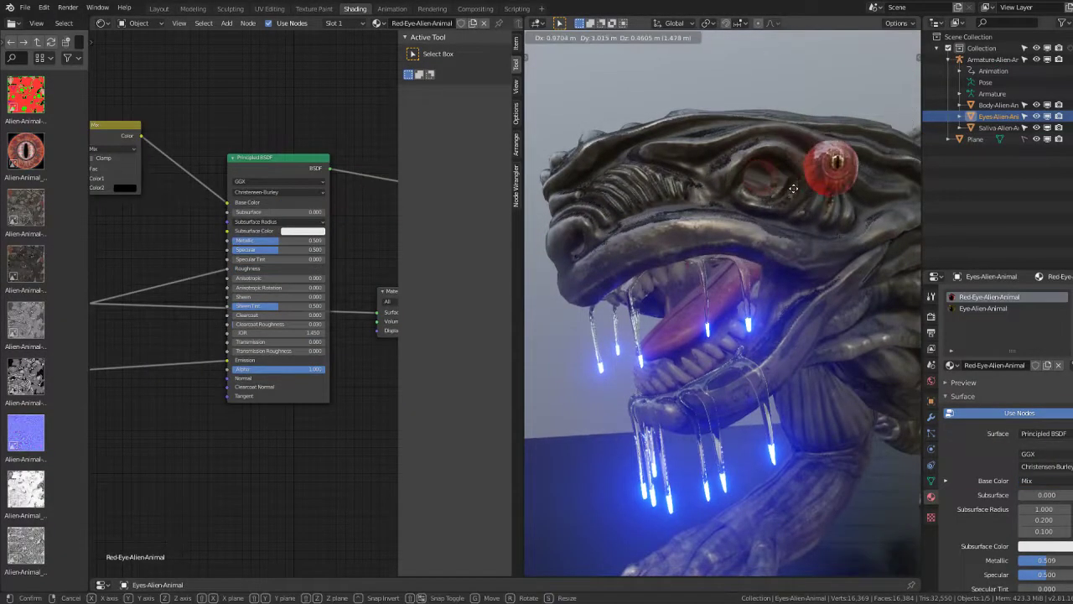
{"action": "key", "text": "Escape"}
Step: Move the Bright/Contrast node down and right, then bring up the add-node menu at Color
{"action": "scroll", "coordinate": [335, 352], "scroll_direction": "down", "scroll_amount": 3}
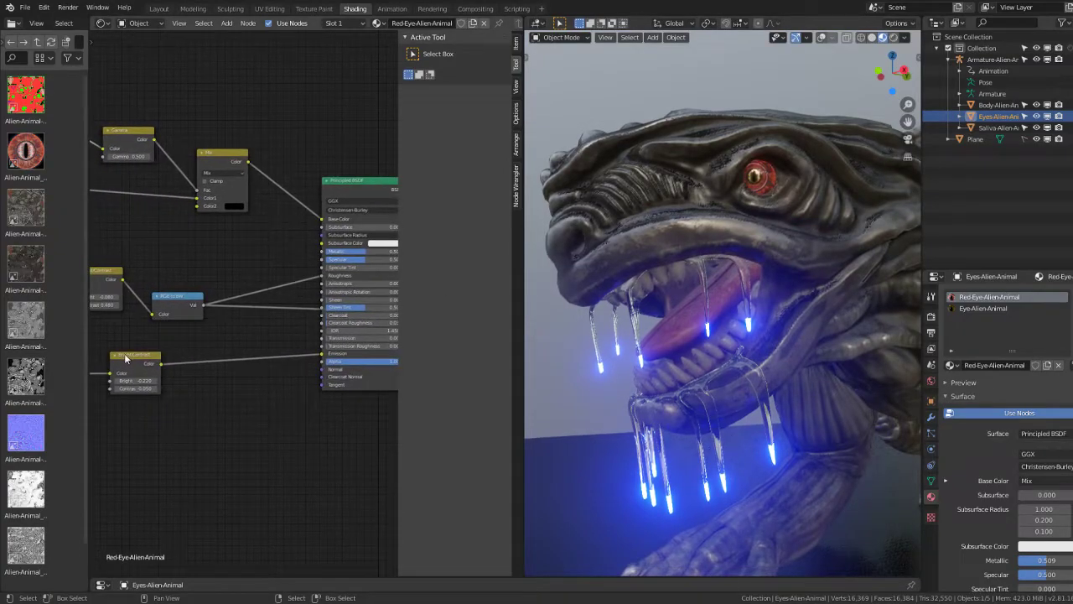
{"action": "left_click_drag", "start_coordinate": [125, 353], "coordinate": [194, 379]}
{"action": "scroll", "coordinate": [210, 402], "scroll_direction": "up", "scroll_amount": 1}
{"action": "mouse_move", "coordinate": [247, 426]}
{"action": "middle_mouse_down"}
{"action": "mouse_move", "coordinate": [221, 434]}
{"action": "mouse_move", "coordinate": [275, 408]}
{"action": "middle_mouse_up"}
{"action": "scroll", "coordinate": [267, 429], "scroll_direction": "up", "scroll_amount": 2}
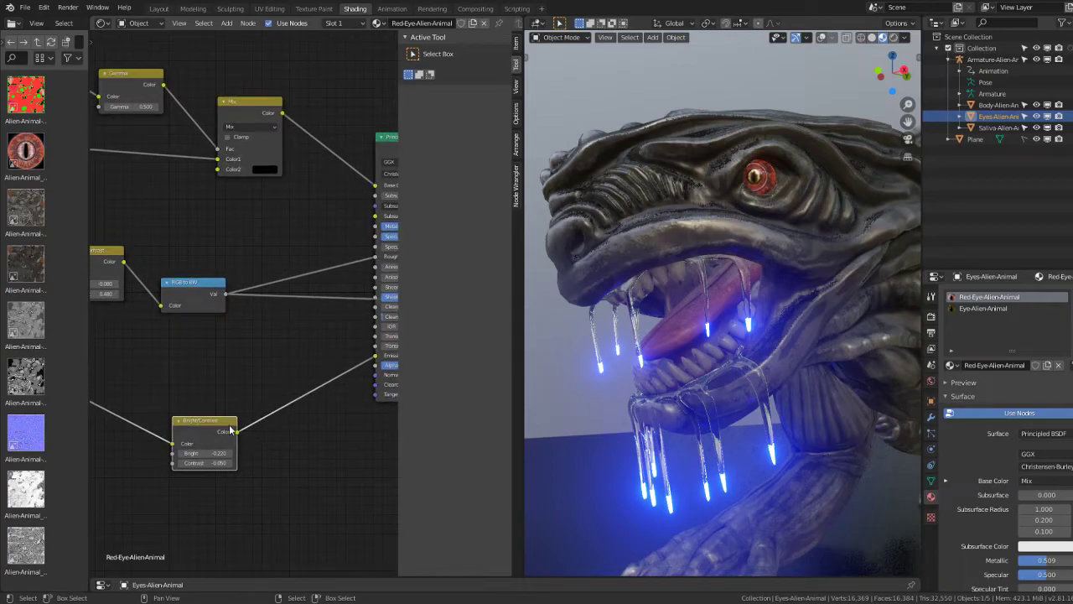
{"action": "key", "text": "shift+a"}
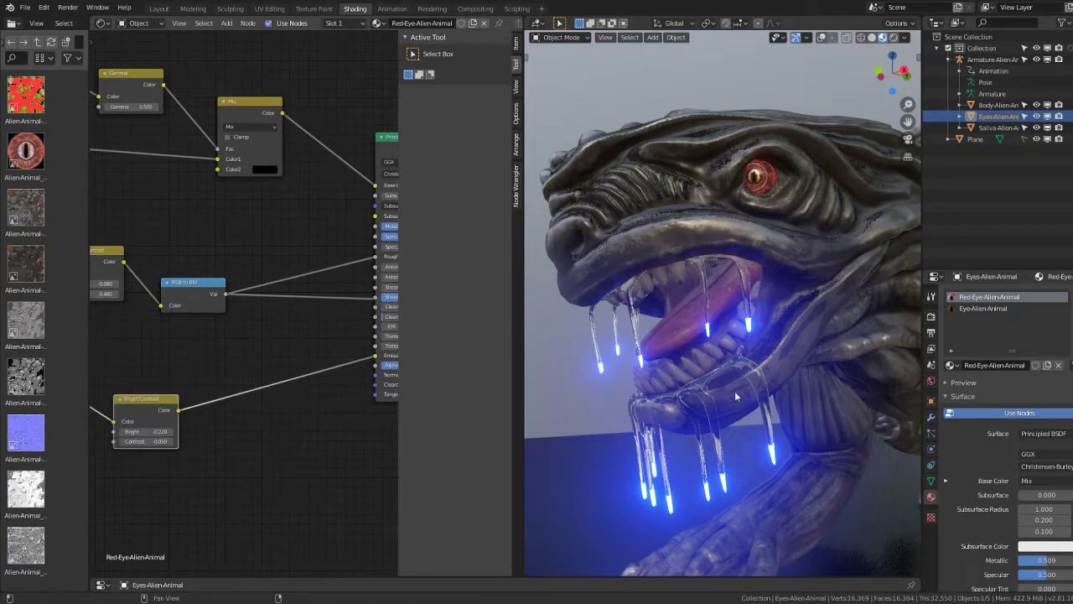
{"action": "key", "text": "shift+a"}
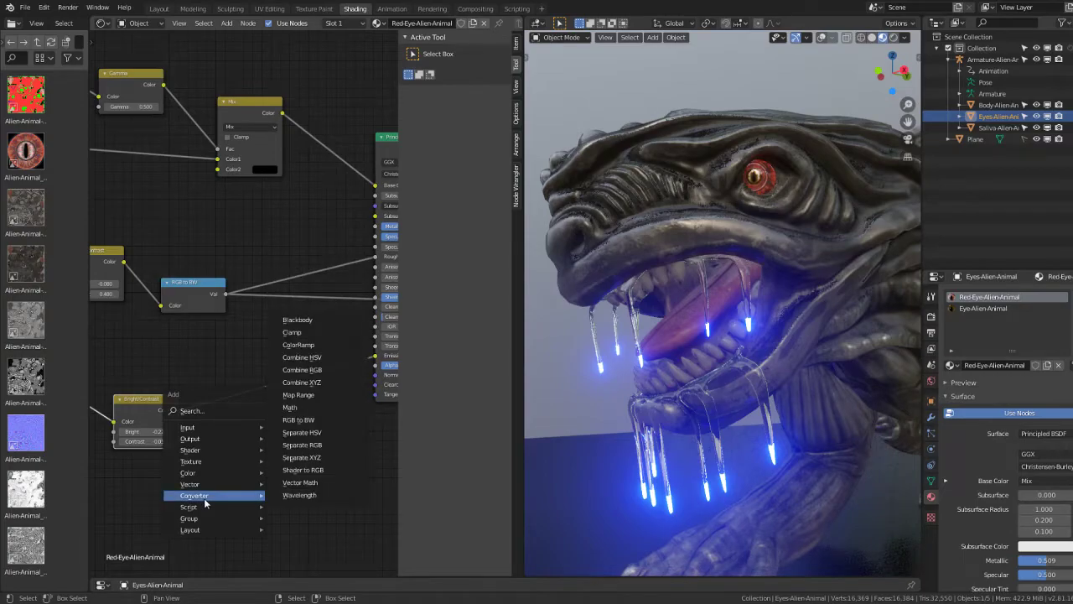
{"action": "mouse_move", "coordinate": [214, 472]}
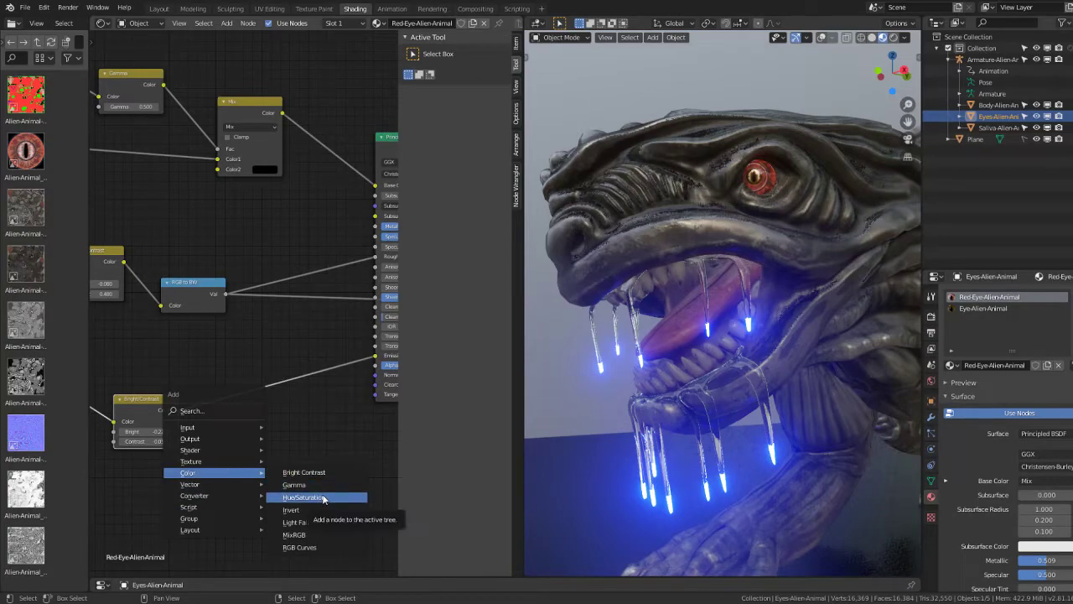
Step: Add a Hue/Saturation/Value node to the red eye material and settle its Value at 10
{"action": "left_click", "coordinate": [323, 498]}
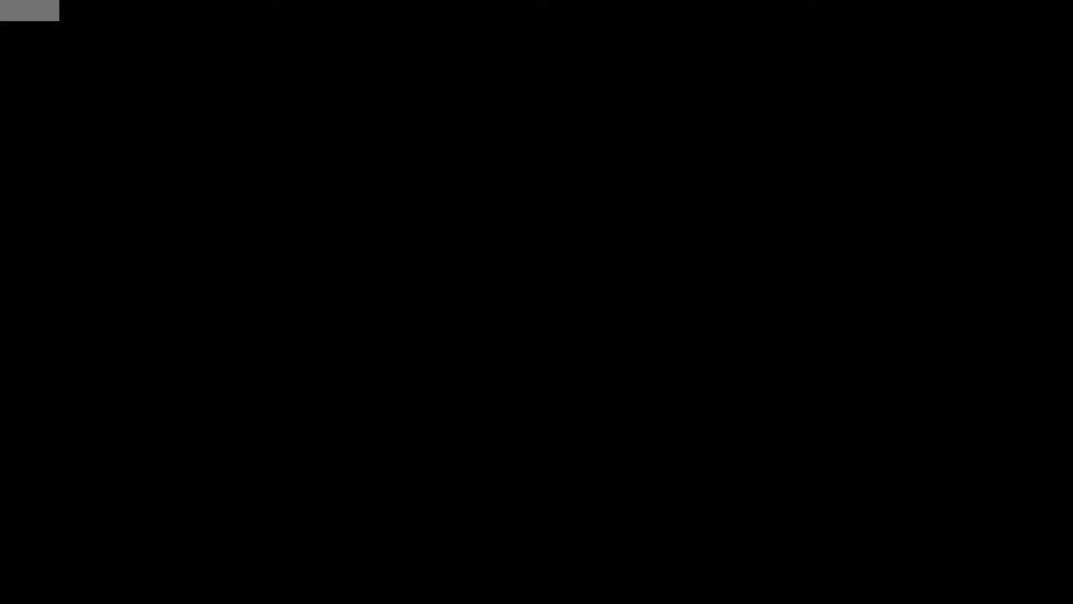
{"action": "scroll", "coordinate": [326, 498], "scroll_direction": "up", "scroll_amount": 2}
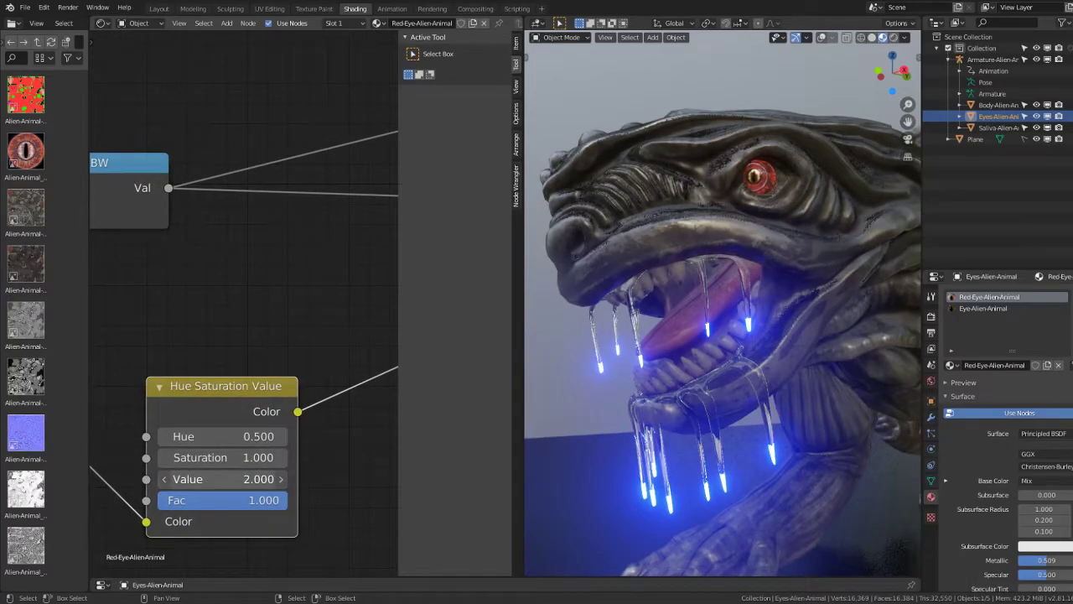
{"action": "left_click", "coordinate": [201, 483]}
{"action": "type", "text": "1"}
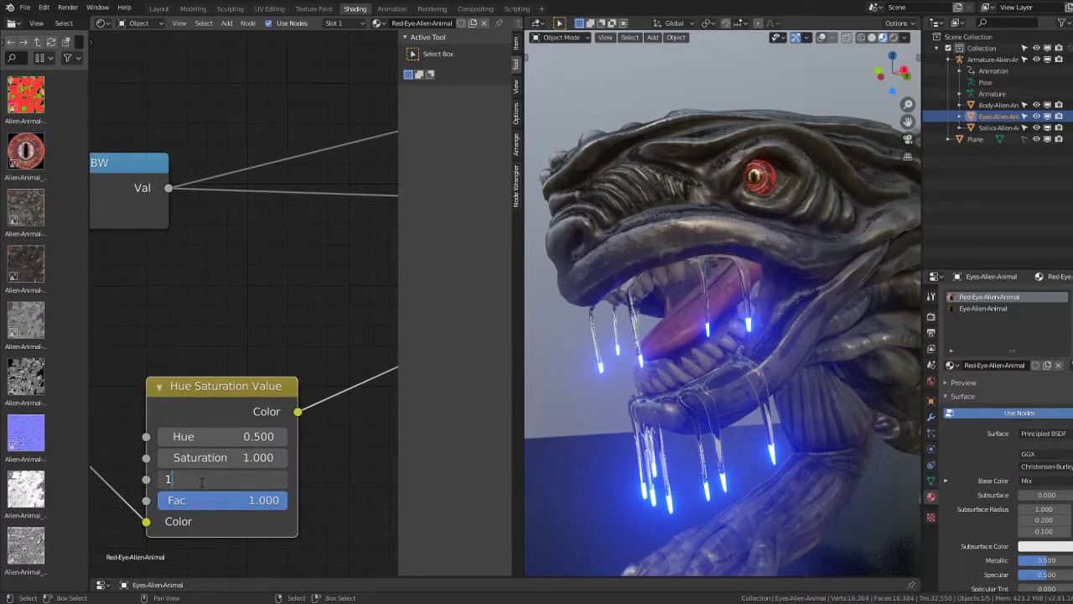
{"action": "type", "text": "0"}
{"action": "key", "text": "Return"}
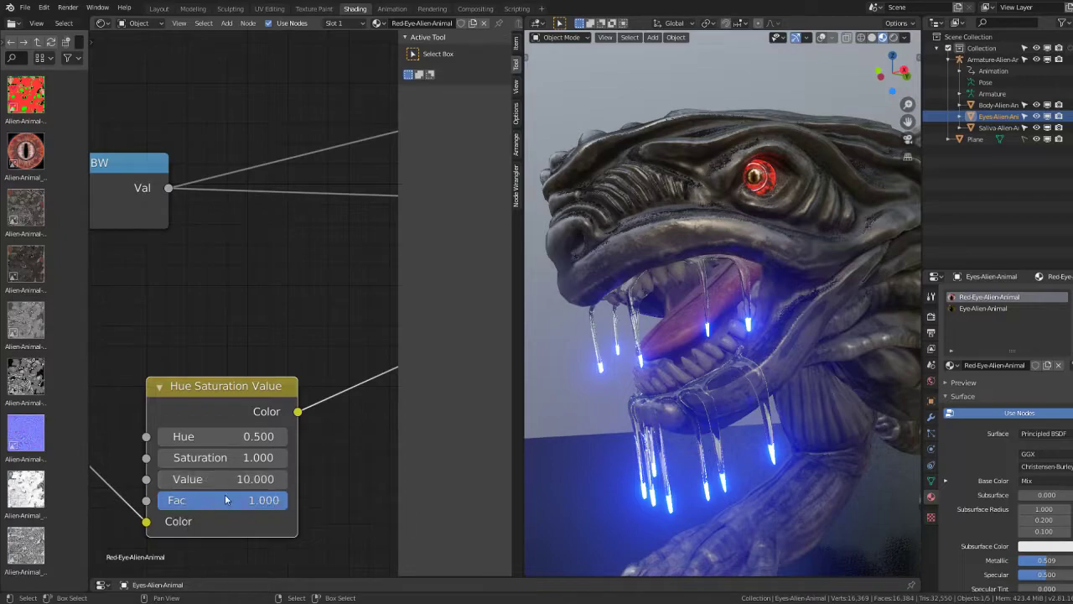
{"action": "left_click", "coordinate": [224, 480]}
{"action": "type", "text": "0"}
{"action": "key", "text": "Return"}
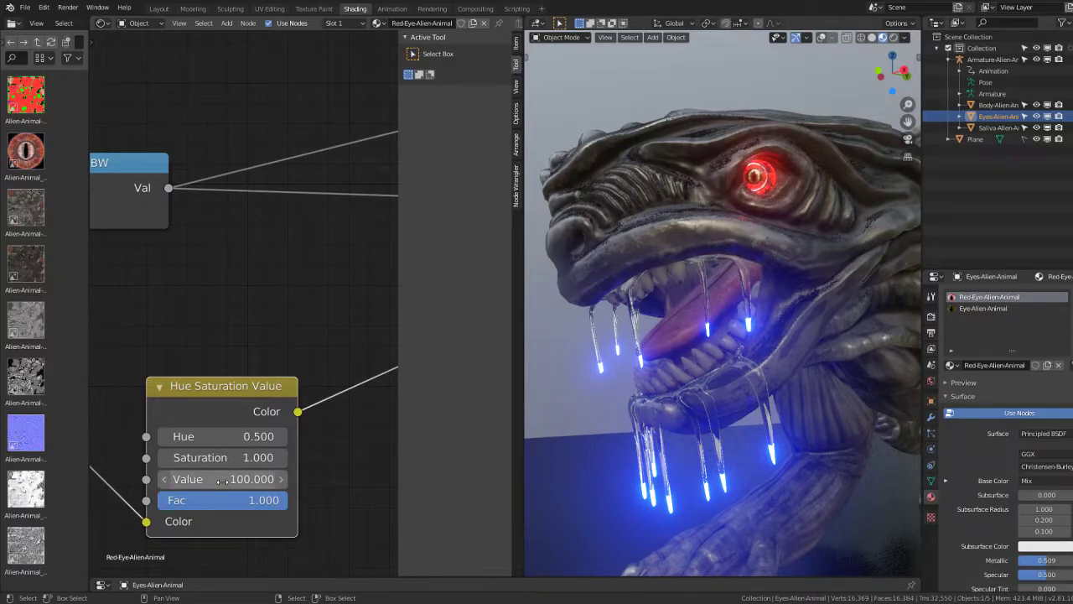
{"action": "mouse_move", "coordinate": [587, 276]}
{"action": "middle_mouse_down"}
{"action": "mouse_move", "coordinate": [628, 253]}
{"action": "mouse_move", "coordinate": [646, 217]}
{"action": "mouse_move", "coordinate": [674, 282]}
{"action": "middle_mouse_up"}
{"action": "left_click", "coordinate": [244, 475]}
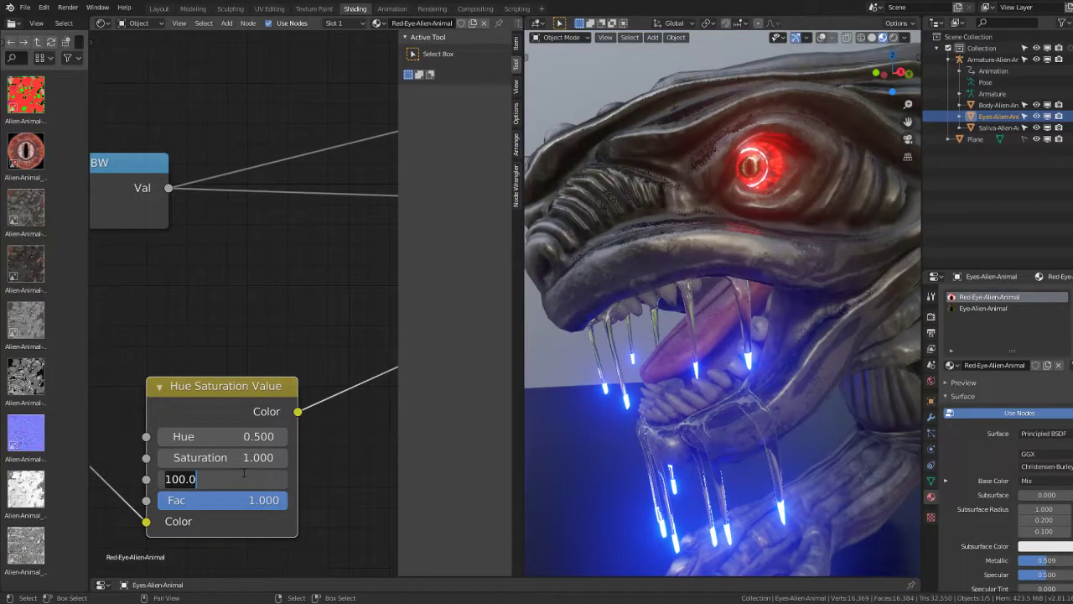
{"action": "type", "text": "10"}
{"action": "key", "text": "Return"}
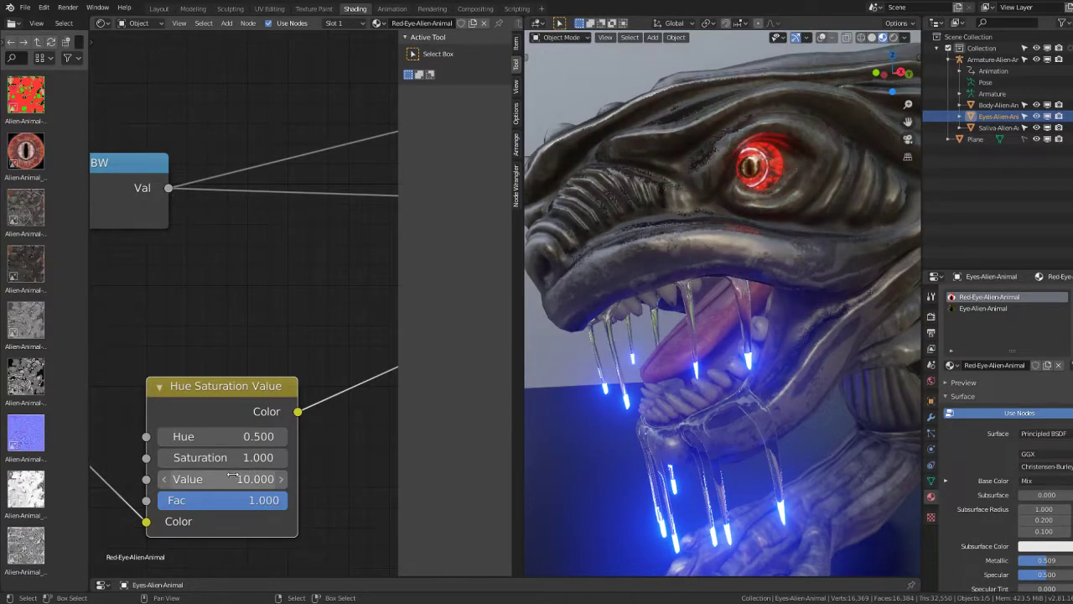
Step: Set the Hue/Saturation/Value node's Hue to 0.510 for an orange-red eye glow
{"action": "scroll", "coordinate": [230, 469], "scroll_direction": "down", "scroll_amount": 2}
{"action": "middle_click_drag", "start_coordinate": [230, 469], "coordinate": [337, 392]}
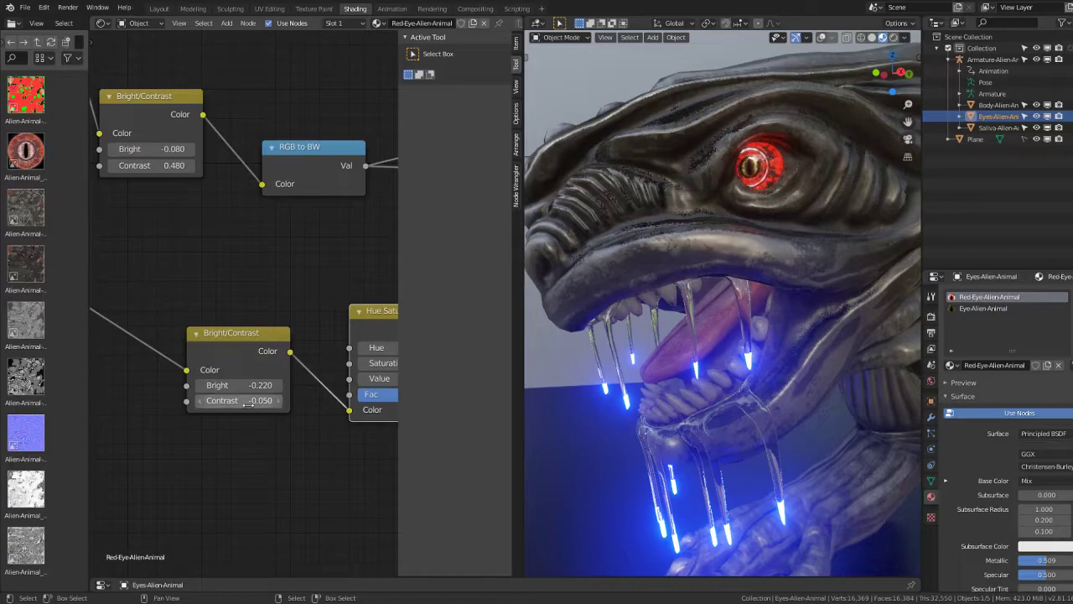
{"action": "middle_click_drag", "start_coordinate": [248, 403], "coordinate": [144, 429]}
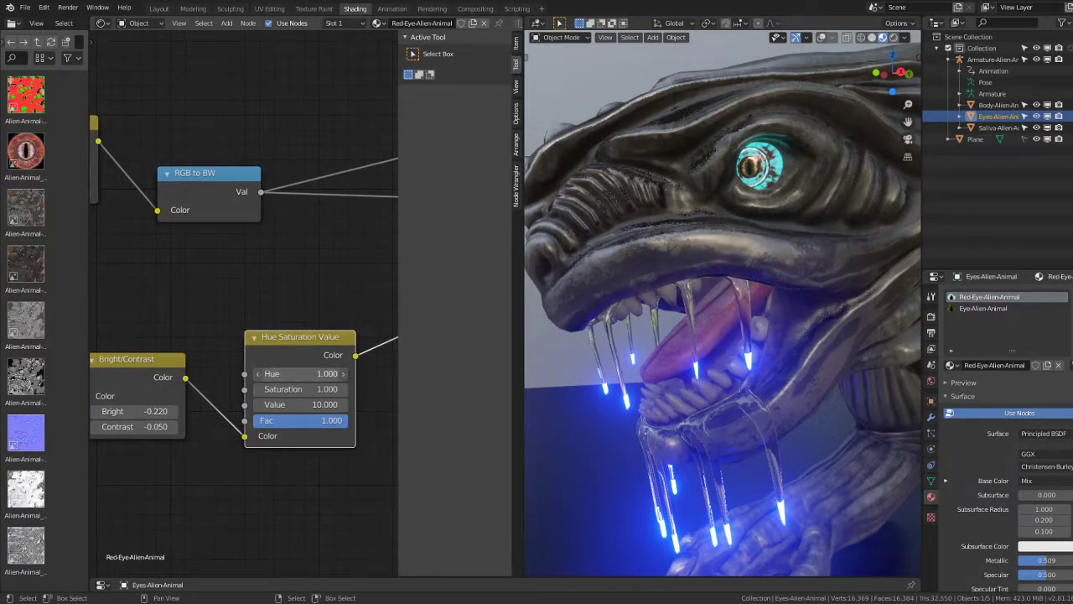
{"action": "left_click_drag", "start_coordinate": [298, 373], "coordinate": [260, 373]}
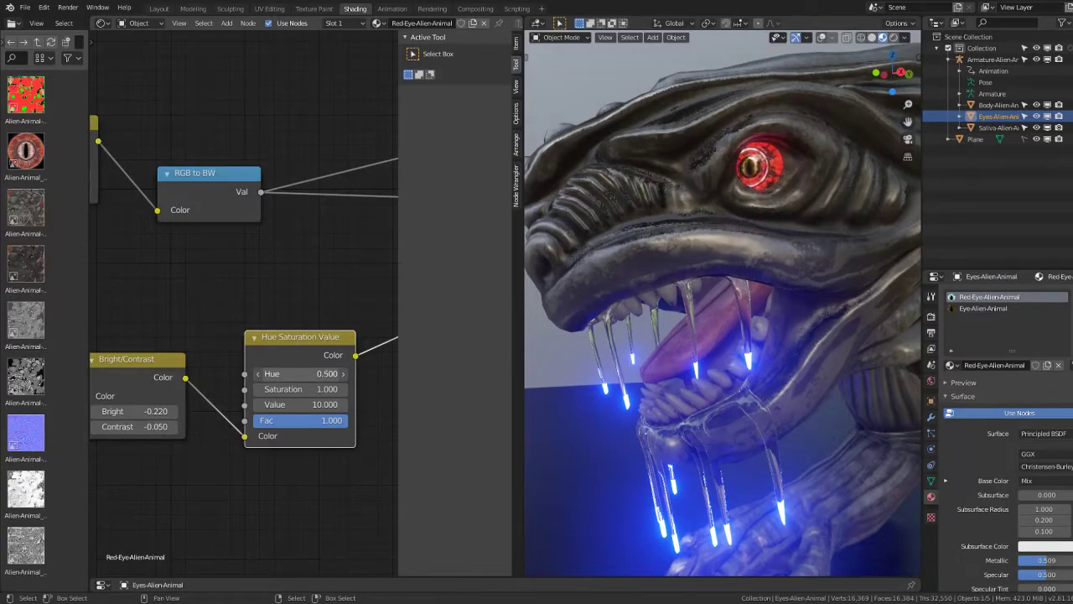
{"action": "left_click_drag", "start_coordinate": [299, 373], "coordinate": [303, 373]}
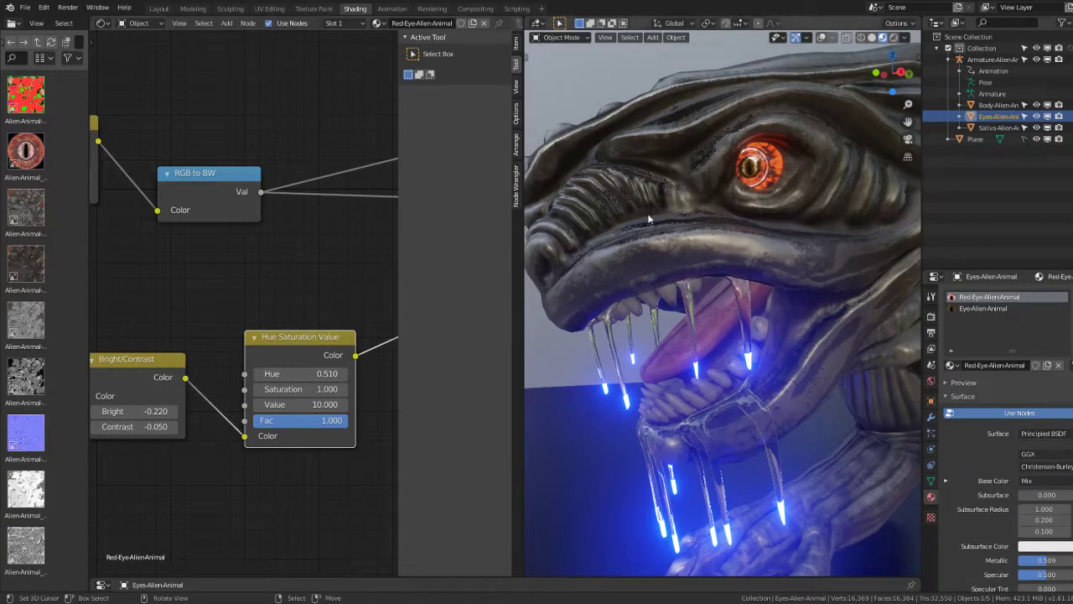
{"action": "middle_click_drag", "start_coordinate": [647, 213], "coordinate": [751, 191]}
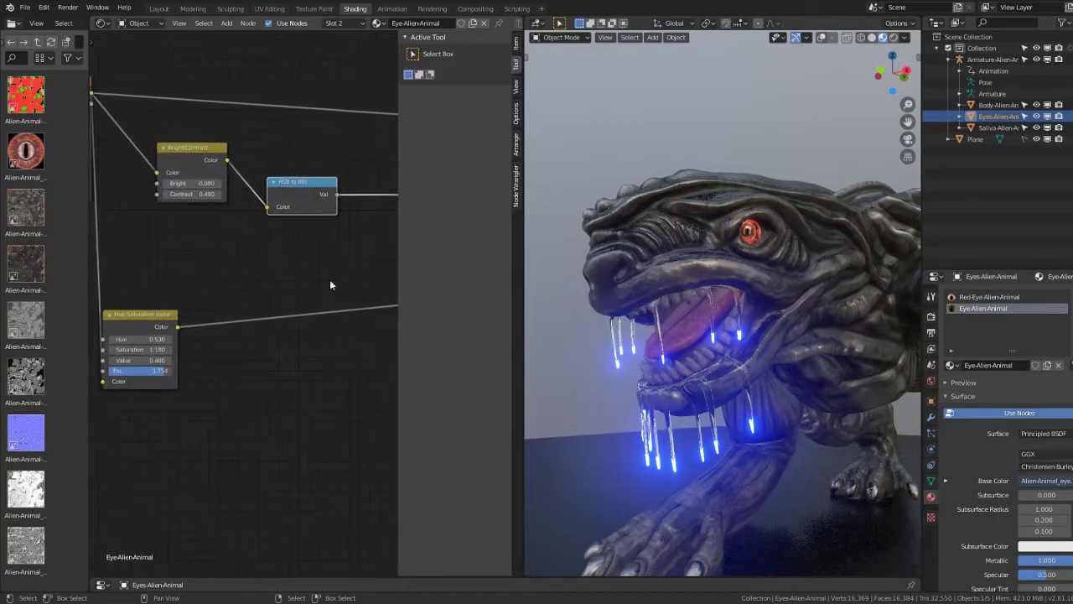
Step: Add a Hue/Saturation/Value node to the Eye-Alien-Animal material with Value 100
{"action": "key", "text": "shift+a"}
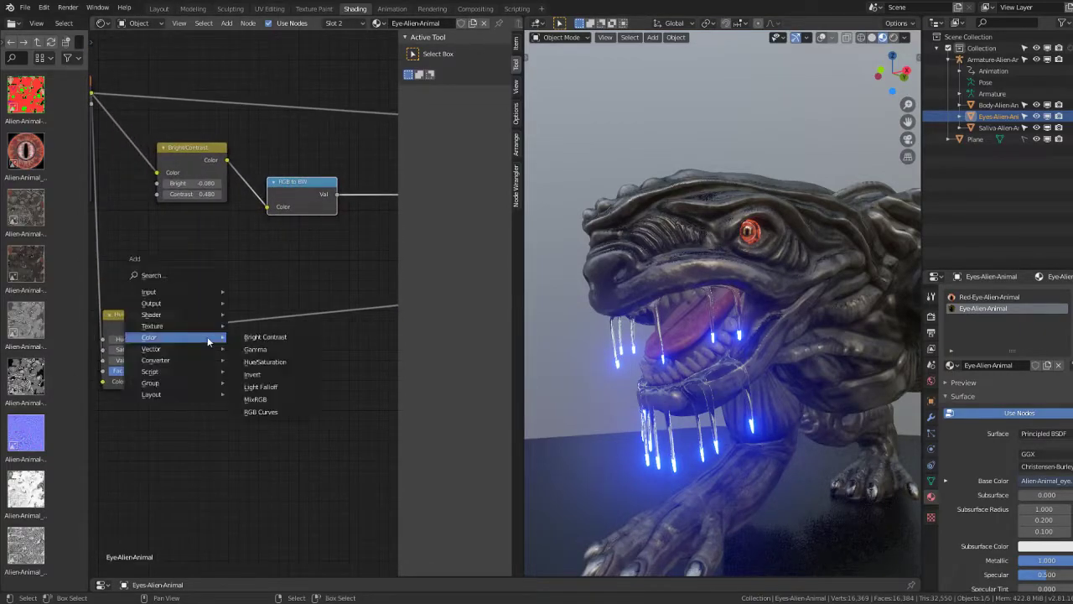
{"action": "left_click", "coordinate": [263, 361]}
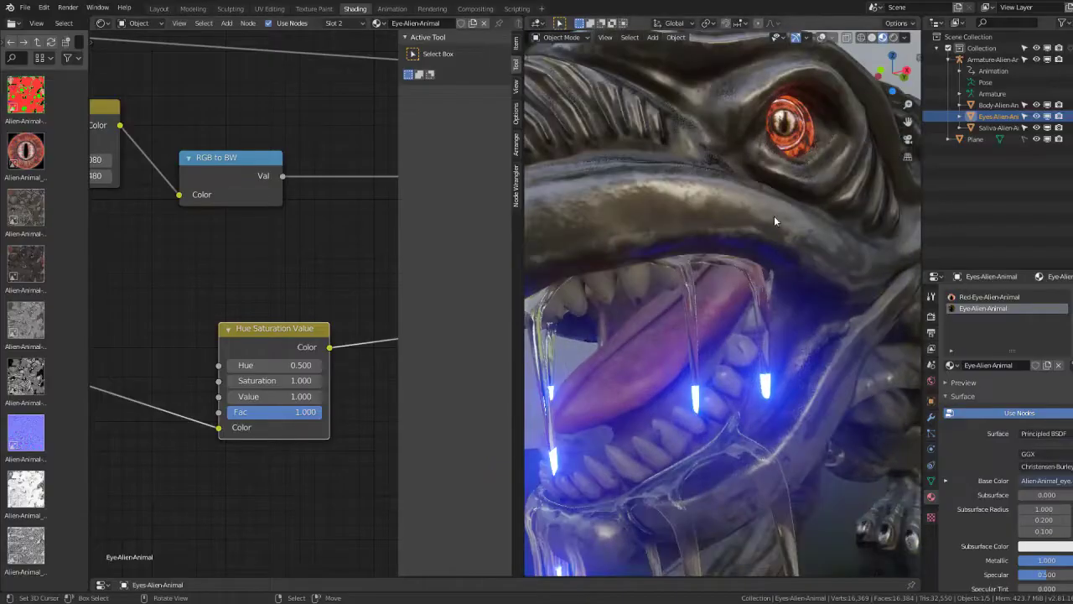
{"action": "scroll", "coordinate": [773, 216], "scroll_direction": "up", "scroll_amount": 2}
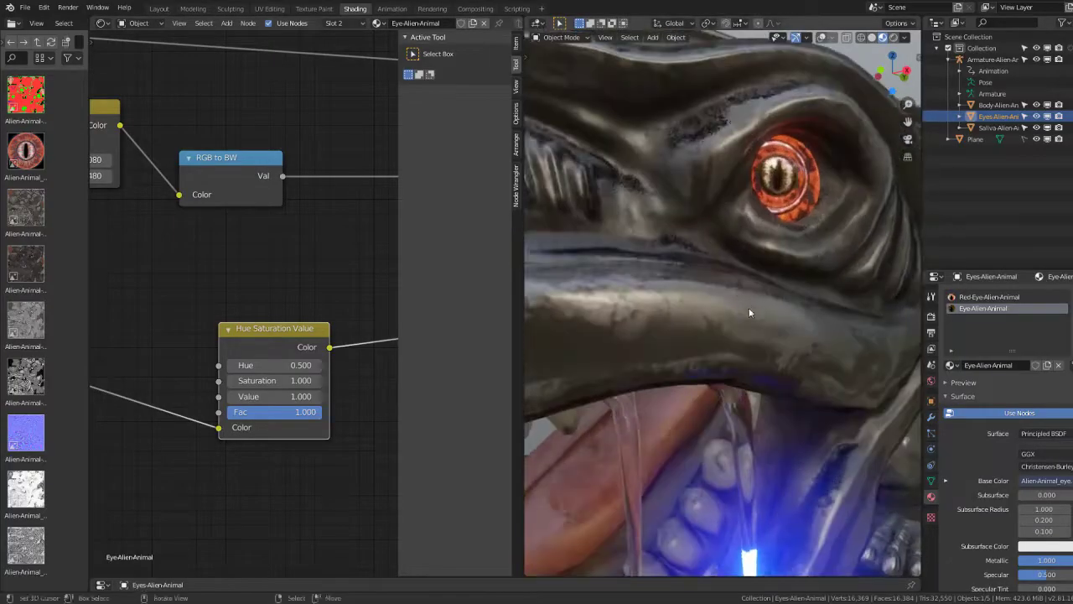
{"action": "scroll", "coordinate": [713, 311], "scroll_direction": "up", "scroll_amount": 2}
{"action": "scroll", "coordinate": [717, 386], "scroll_direction": "up", "scroll_amount": 2}
{"action": "middle_click_drag", "start_coordinate": [719, 390], "coordinate": [713, 419]}
{"action": "type", "text": "100"}
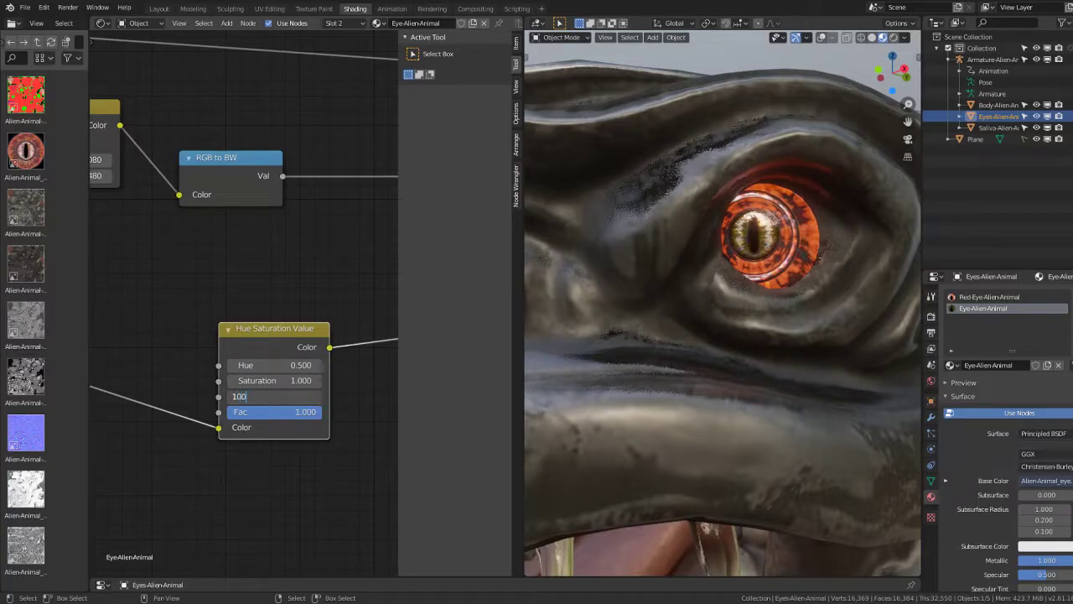
{"action": "key", "text": "Return"}
{"action": "scroll", "coordinate": [673, 221], "scroll_direction": "down", "scroll_amount": 3}
{"action": "scroll", "coordinate": [642, 247], "scroll_direction": "down", "scroll_amount": 2}
Step: Shift the eye node's Hue to 0.440 so the eye glows orange
{"action": "middle_click_drag", "start_coordinate": [641, 247], "coordinate": [668, 245]}
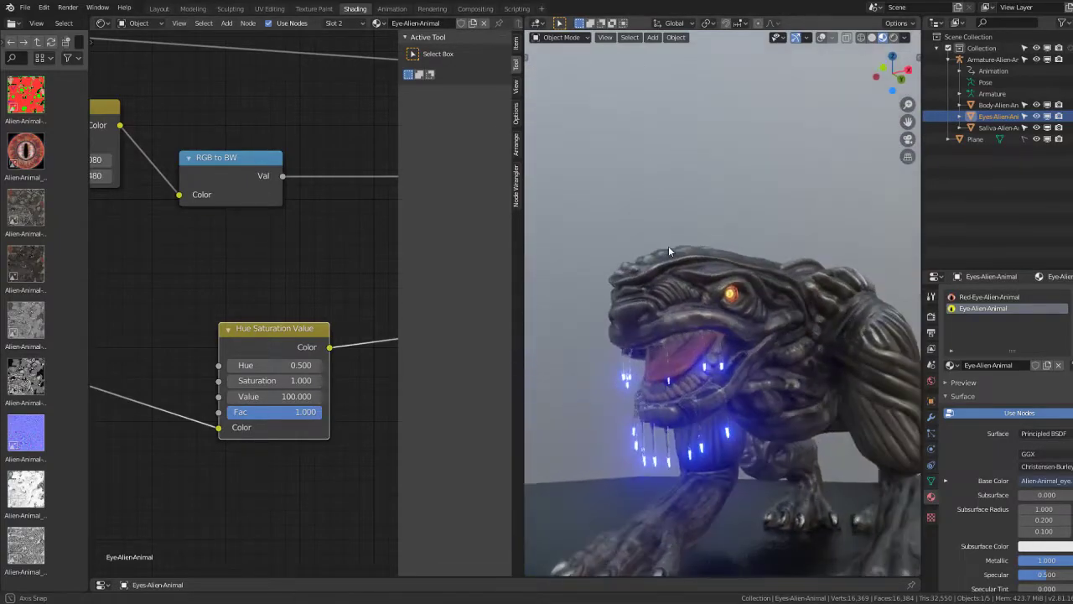
{"action": "scroll", "coordinate": [669, 246], "scroll_direction": "up", "scroll_amount": 3}
{"action": "scroll", "coordinate": [671, 246], "scroll_direction": "up", "scroll_amount": 2}
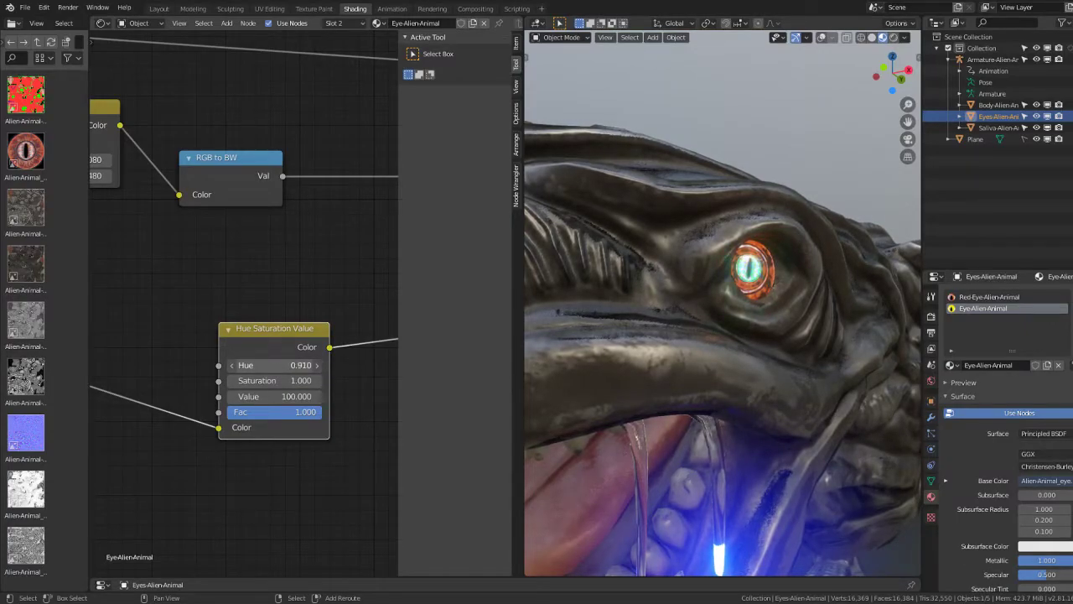
{"action": "left_click_drag", "start_coordinate": [277, 365], "coordinate": [251, 364]}
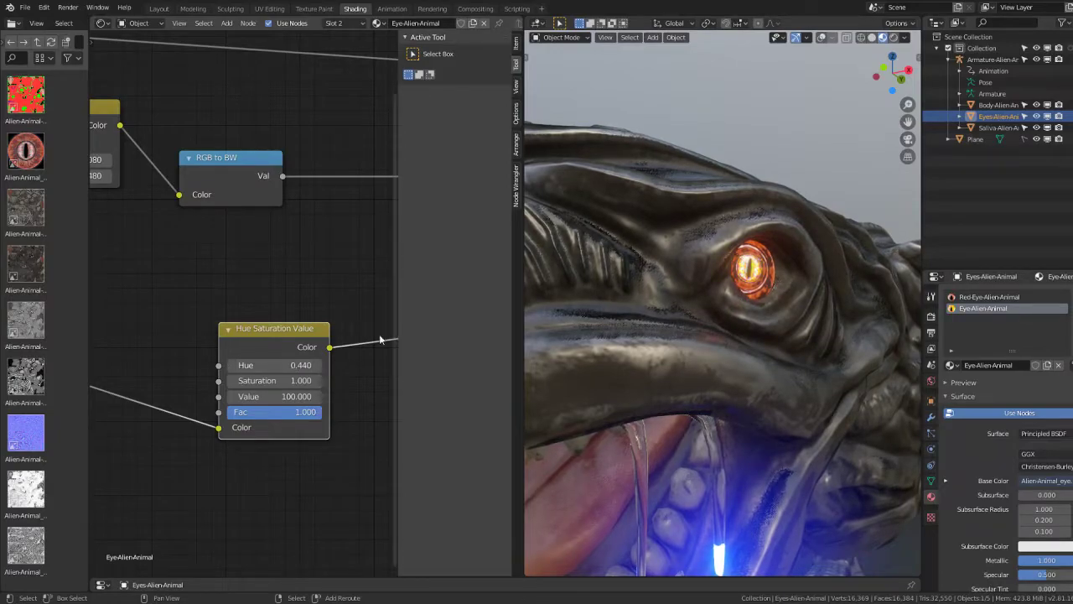
{"action": "scroll", "coordinate": [704, 228], "scroll_direction": "up", "scroll_amount": 2}
{"action": "mouse_move", "coordinate": [704, 228]}
{"action": "middle_mouse_down"}
{"action": "mouse_move", "coordinate": [673, 245]}
{"action": "mouse_move", "coordinate": [764, 232]}
{"action": "mouse_move", "coordinate": [738, 239]}
{"action": "middle_mouse_up"}
{"action": "scroll", "coordinate": [697, 248], "scroll_direction": "down", "scroll_amount": 5}
{"action": "scroll", "coordinate": [763, 232], "scroll_direction": "up", "scroll_amount": 3}
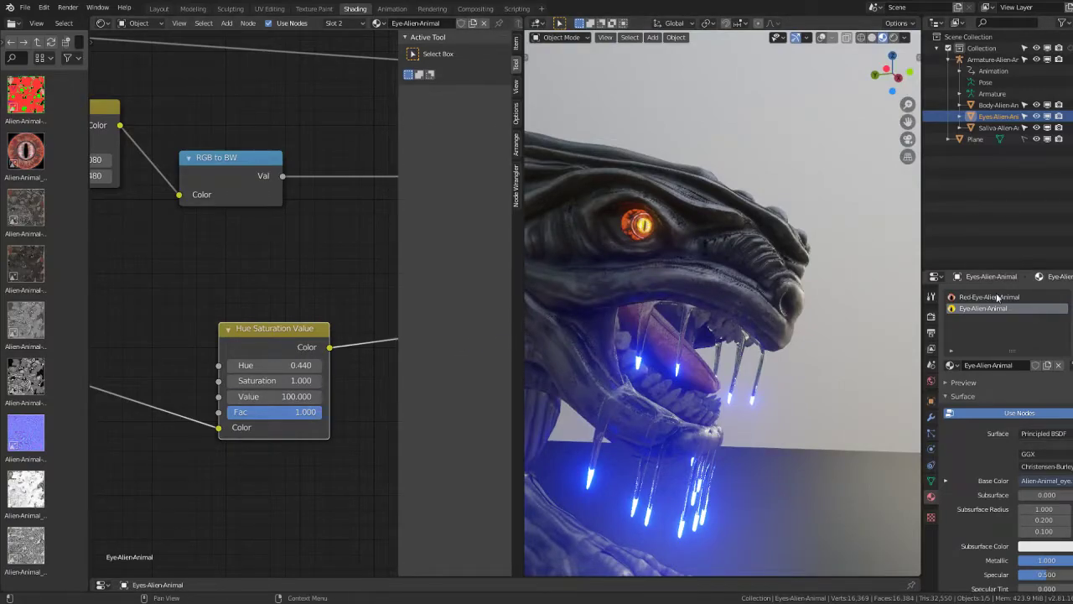
{"action": "left_click", "coordinate": [931, 317]}
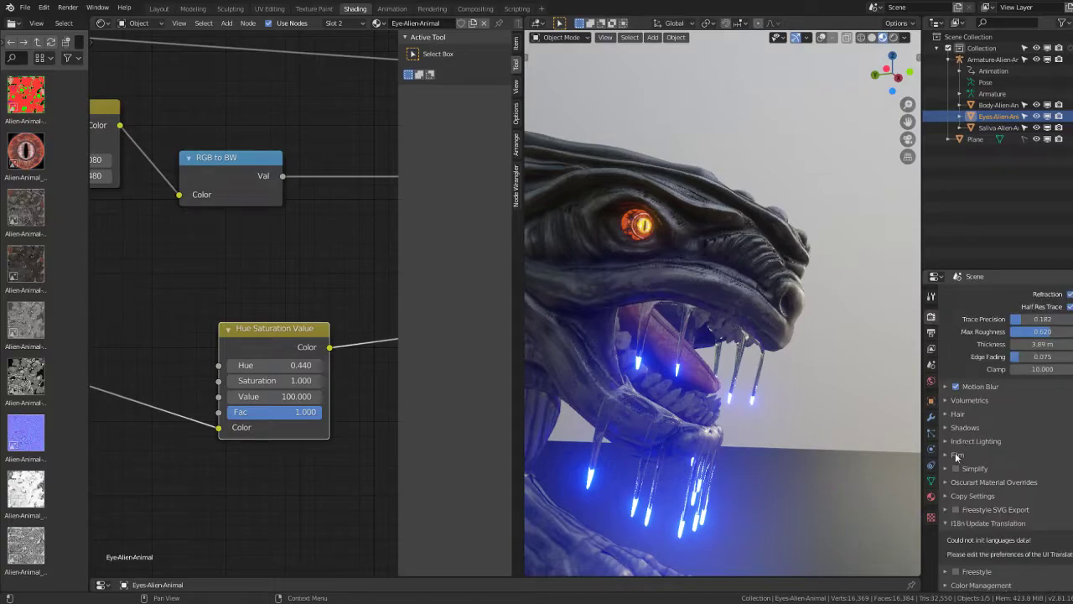
Step: Raise the Eevee Bloom intensity to 0.100 in Render properties
{"action": "left_click", "coordinate": [930, 295]}
{"action": "left_click", "coordinate": [930, 319]}
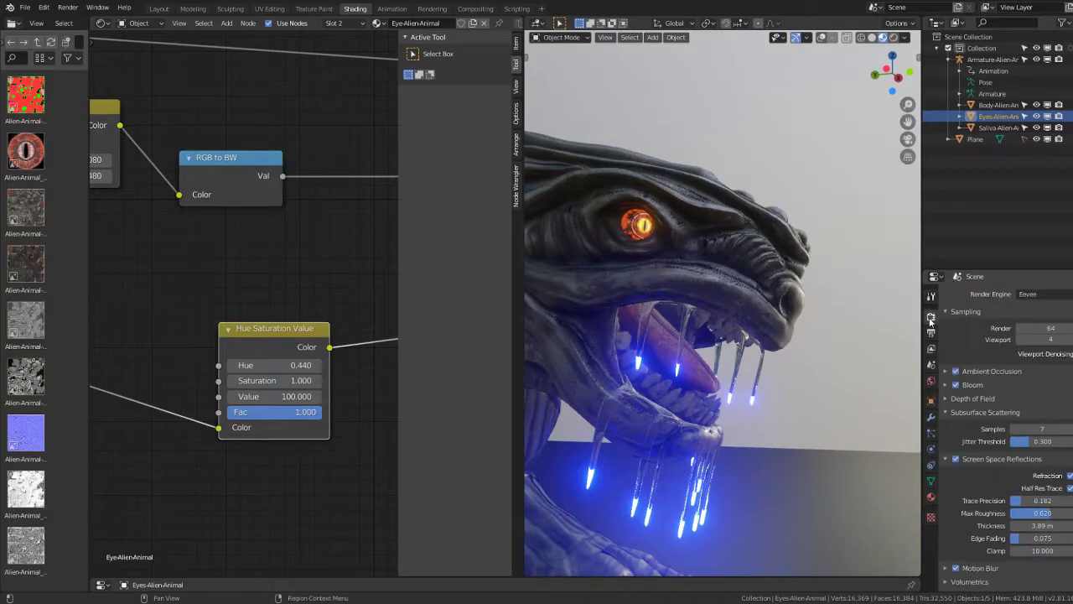
{"action": "scroll", "coordinate": [990, 399], "scroll_direction": "down", "scroll_amount": 1}
{"action": "left_click", "coordinate": [945, 365]}
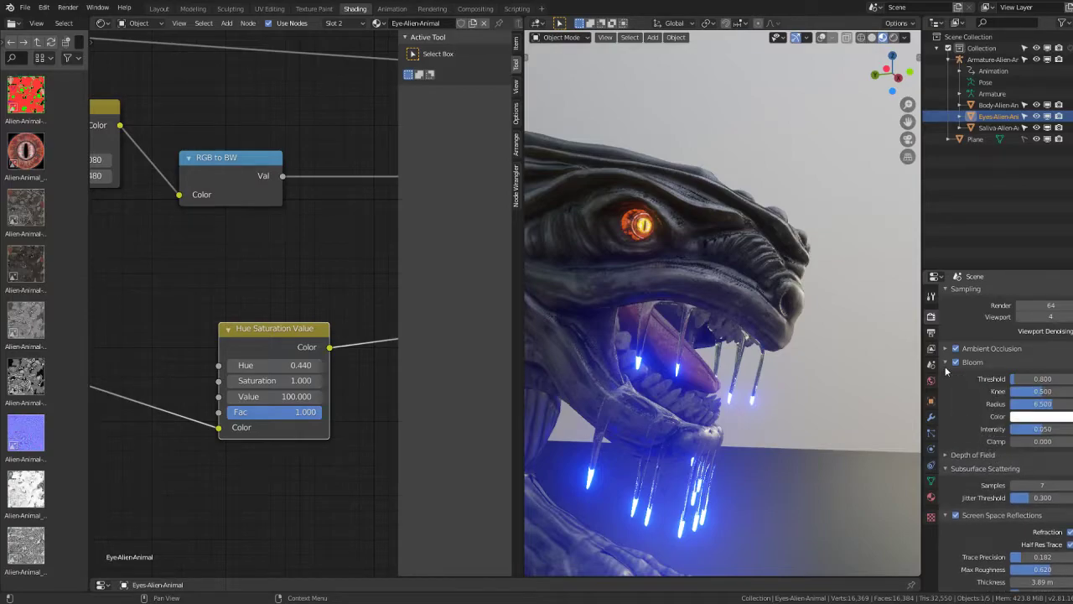
{"action": "left_click_drag", "start_coordinate": [1030, 428], "coordinate": [1044, 428]}
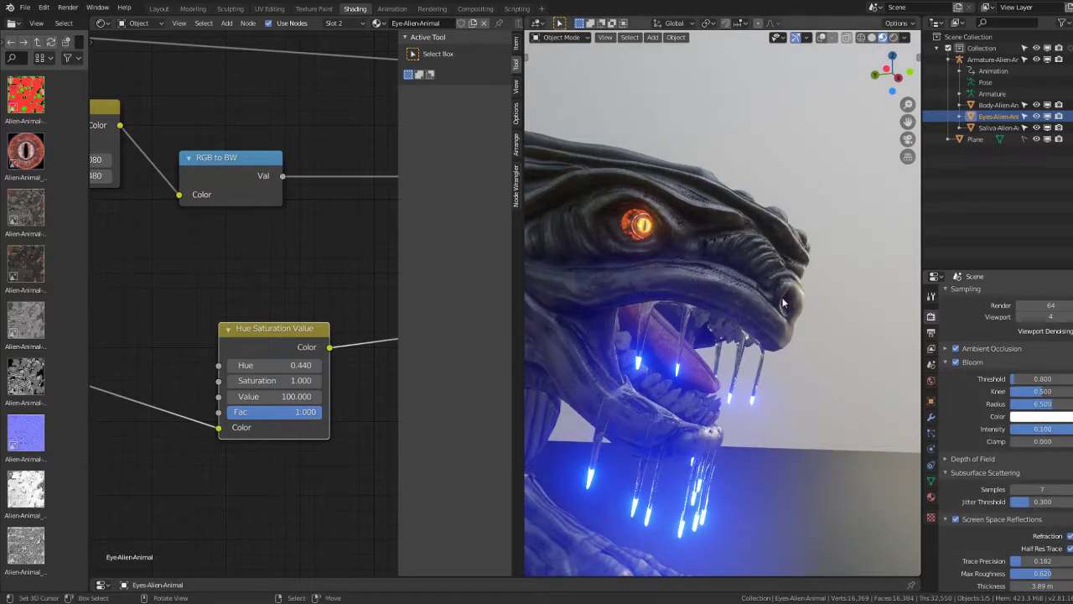
{"action": "middle_click_drag", "start_coordinate": [738, 327], "coordinate": [627, 297]}
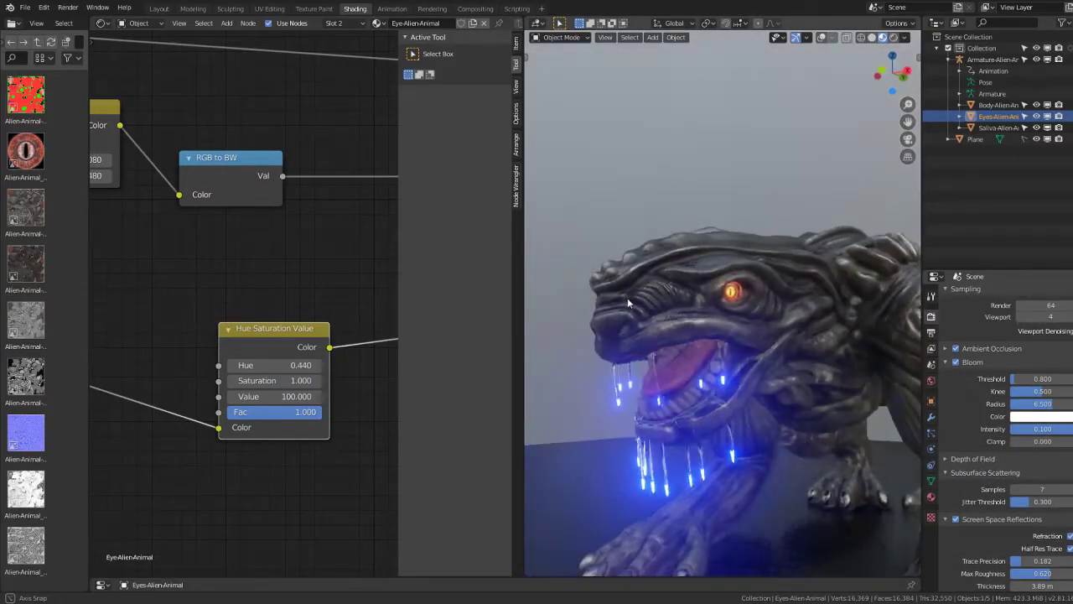
Step: Darken the viewport shading background to 0.192
{"action": "left_click", "coordinate": [905, 40]}
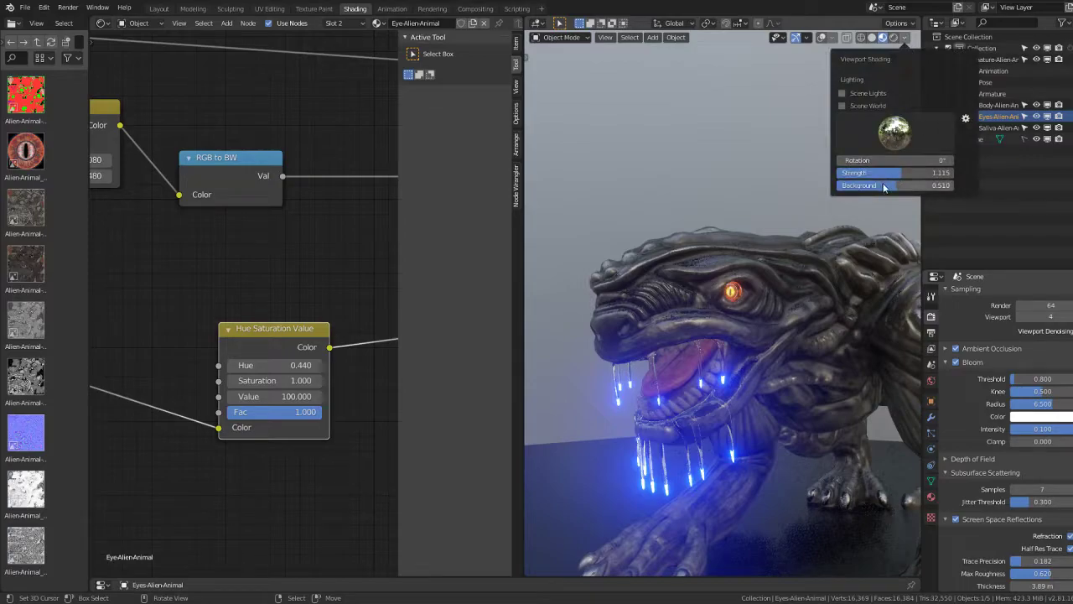
{"action": "left_click_drag", "start_coordinate": [884, 185], "coordinate": [848, 186]}
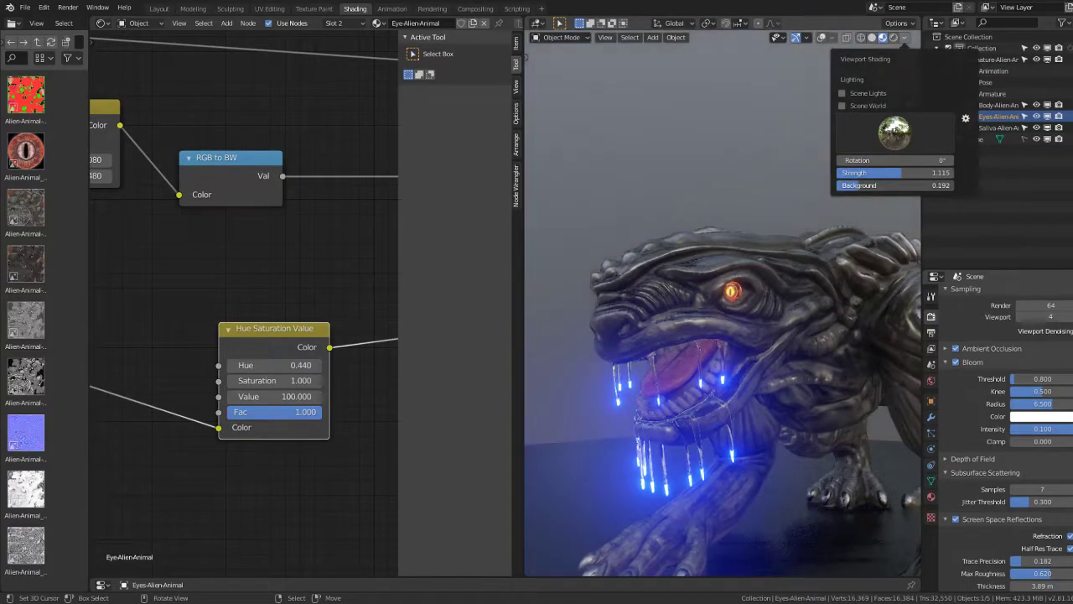
{"action": "mouse_move", "coordinate": [739, 217]}
{"action": "middle_mouse_down"}
{"action": "mouse_move", "coordinate": [689, 278]}
{"action": "mouse_move", "coordinate": [764, 280]}
{"action": "middle_mouse_up"}
Step: Play the animation while orbiting and zooming close onto the teeth and glowing saliva
{"action": "key", "text": "space"}
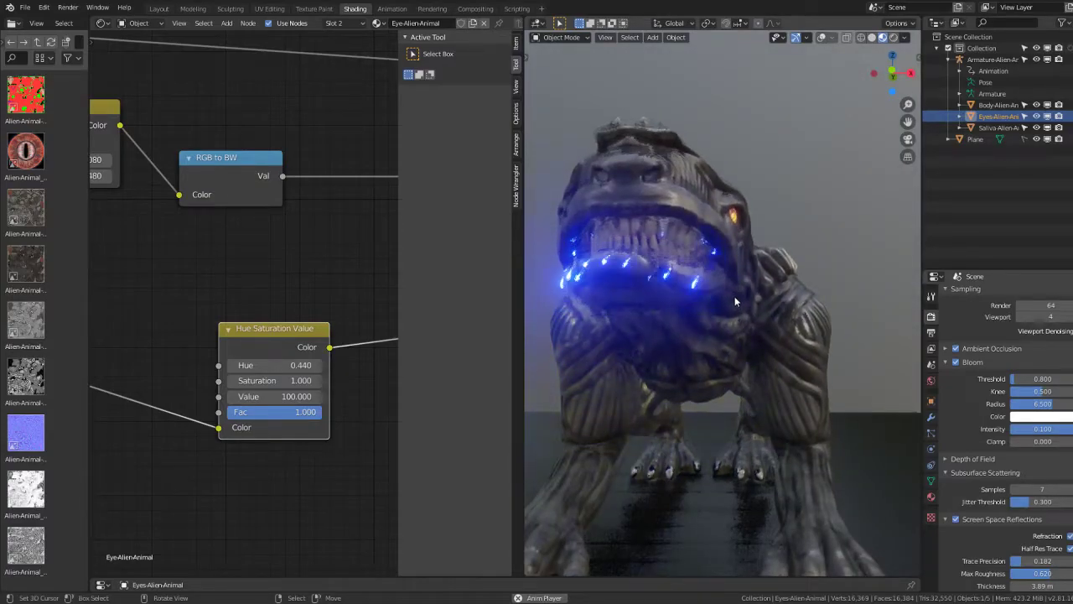
{"action": "mouse_move", "coordinate": [723, 286]}
{"action": "middle_mouse_down"}
{"action": "mouse_move", "coordinate": [683, 290]}
{"action": "mouse_move", "coordinate": [708, 307]}
{"action": "middle_mouse_up"}
{"action": "scroll", "coordinate": [708, 303], "scroll_direction": "up", "scroll_amount": 4}
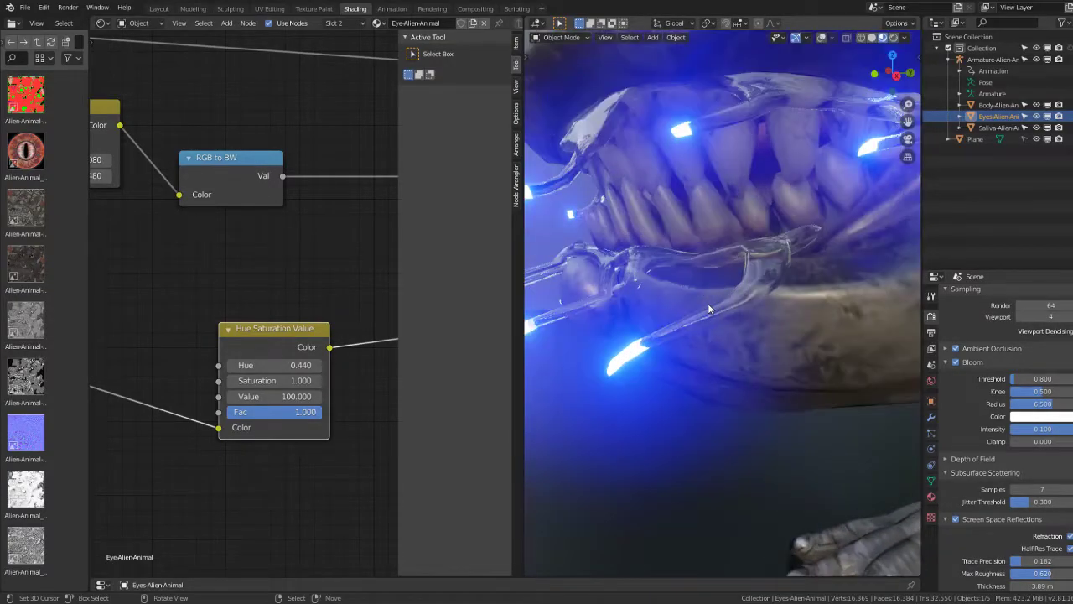
{"action": "scroll", "coordinate": [700, 310], "scroll_direction": "up", "scroll_amount": 2}
{"action": "scroll", "coordinate": [695, 318], "scroll_direction": "down", "scroll_amount": 2}
{"action": "scroll", "coordinate": [651, 318], "scroll_direction": "down", "scroll_amount": 1}
{"action": "scroll", "coordinate": [646, 311], "scroll_direction": "down", "scroll_amount": 2}
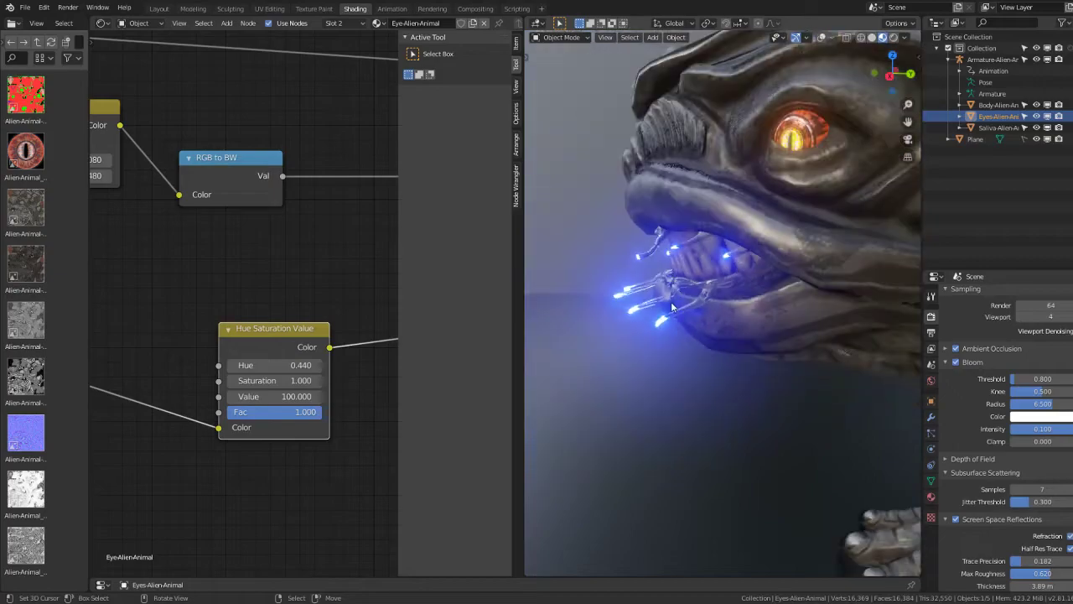
{"action": "scroll", "coordinate": [680, 311], "scroll_direction": "down", "scroll_amount": 1}
{"action": "scroll", "coordinate": [679, 311], "scroll_direction": "up", "scroll_amount": 3}
{"action": "mouse_move", "coordinate": [680, 285]}
{"action": "middle_mouse_down"}
{"action": "mouse_move", "coordinate": [842, 296]}
{"action": "mouse_move", "coordinate": [555, 319]}
{"action": "mouse_move", "coordinate": [609, 323]}
{"action": "mouse_move", "coordinate": [668, 305]}
{"action": "mouse_move", "coordinate": [736, 320]}
{"action": "mouse_move", "coordinate": [760, 298]}
{"action": "mouse_move", "coordinate": [612, 274]}
{"action": "middle_mouse_up"}
{"action": "scroll", "coordinate": [759, 299], "scroll_direction": "down", "scroll_amount": 3}
{"action": "key", "text": "space"}
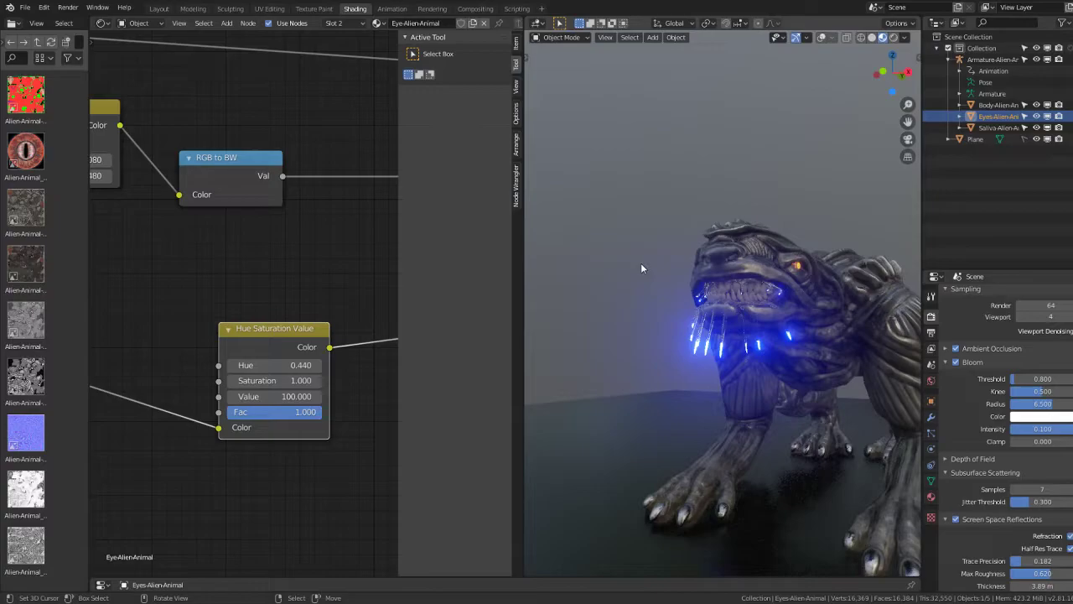
{"action": "left_click", "coordinate": [391, 8]}
Step: View through the scene camera and briefly play and scrub the current animation
{"action": "middle_click_drag", "start_coordinate": [587, 209], "coordinate": [653, 131]}
{"action": "key", "text": "KP_0"}
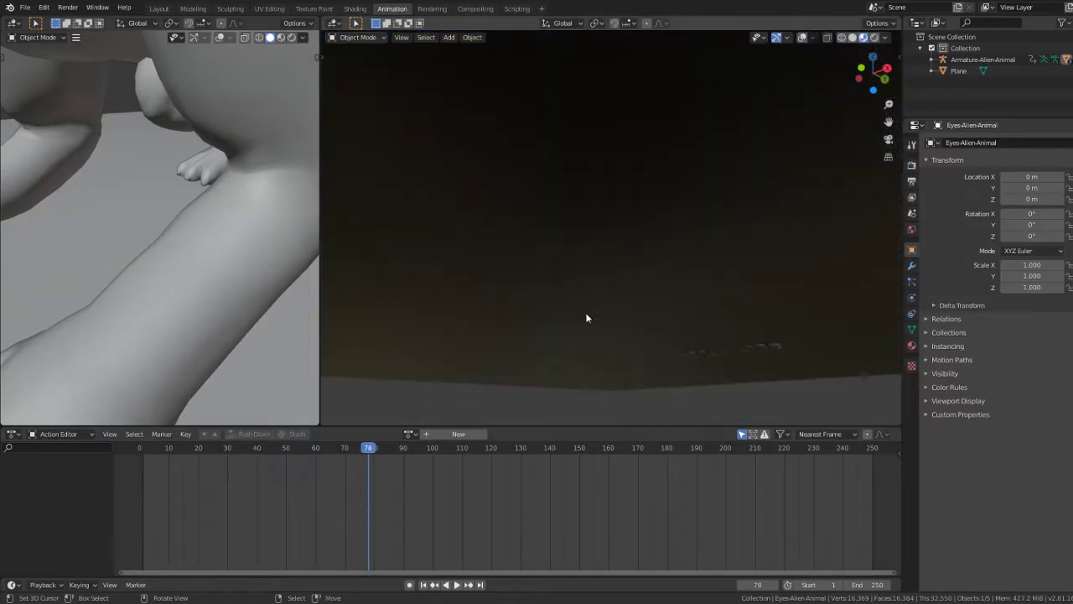
{"action": "key", "text": "space"}
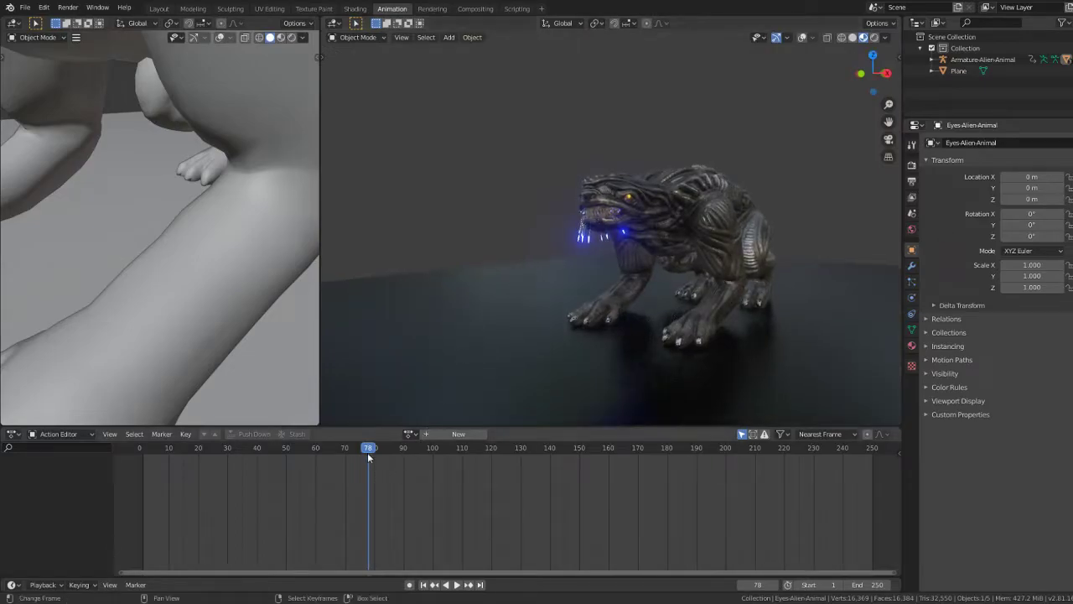
{"action": "left_click_drag", "start_coordinate": [223, 463], "coordinate": [289, 461]}
{"action": "key", "text": "space"}
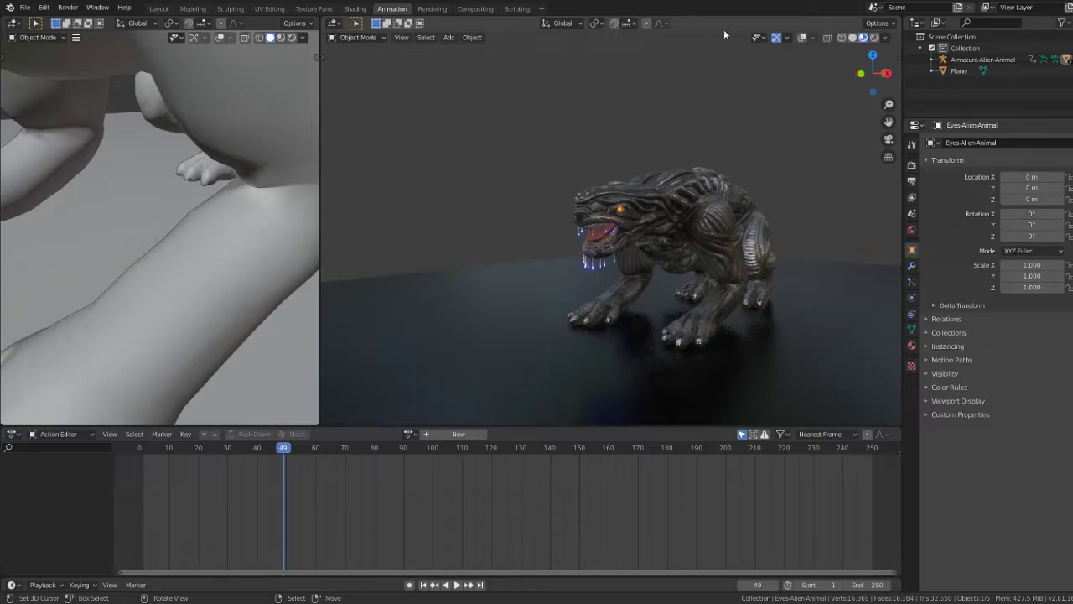
Step: With bones shown, assign Attack_Bite as the armature's action and play it from about frame 55
{"action": "left_click", "coordinate": [800, 39]}
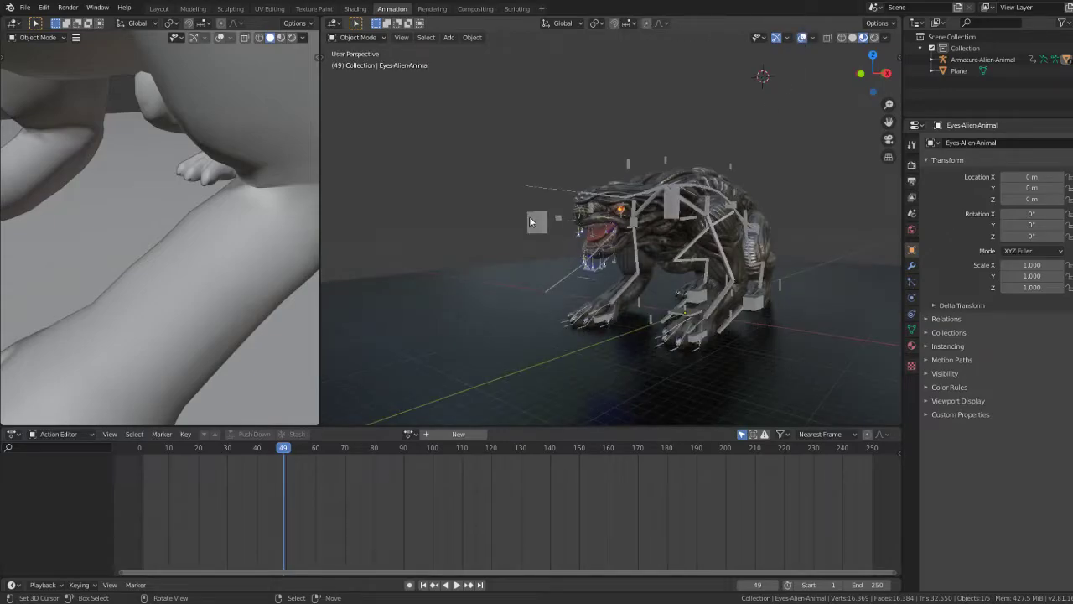
{"action": "left_click", "coordinate": [530, 222]}
{"action": "left_click", "coordinate": [386, 434]}
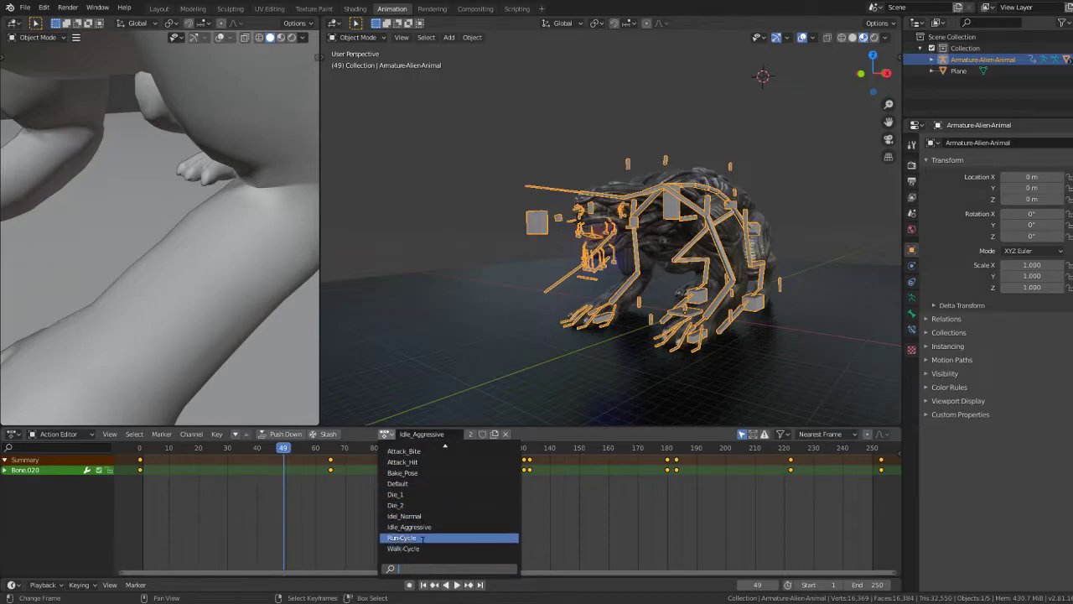
{"action": "left_click", "coordinate": [423, 538]}
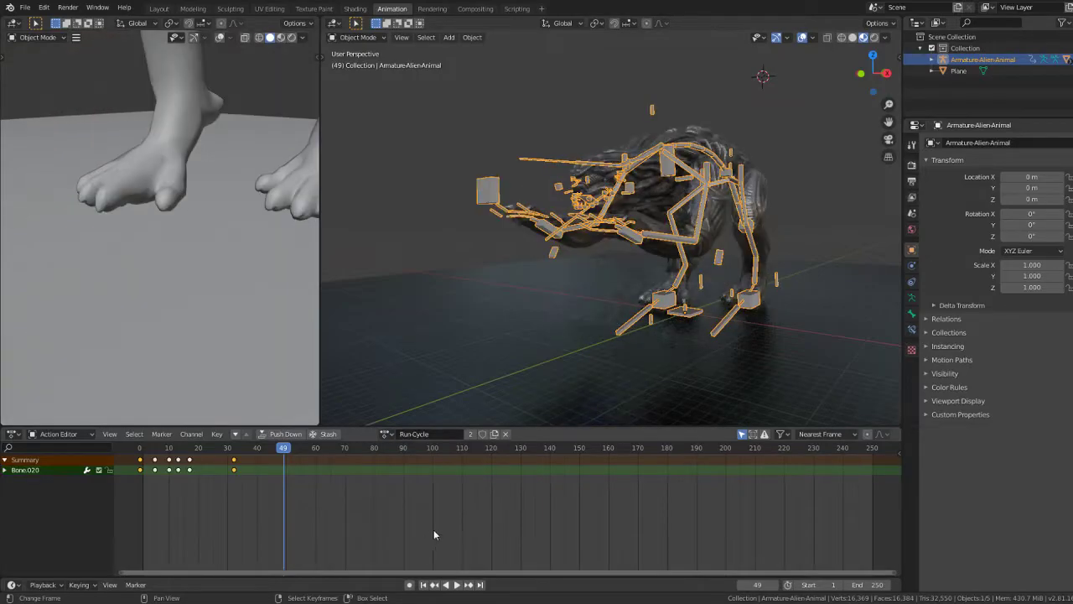
{"action": "left_click", "coordinate": [385, 437]}
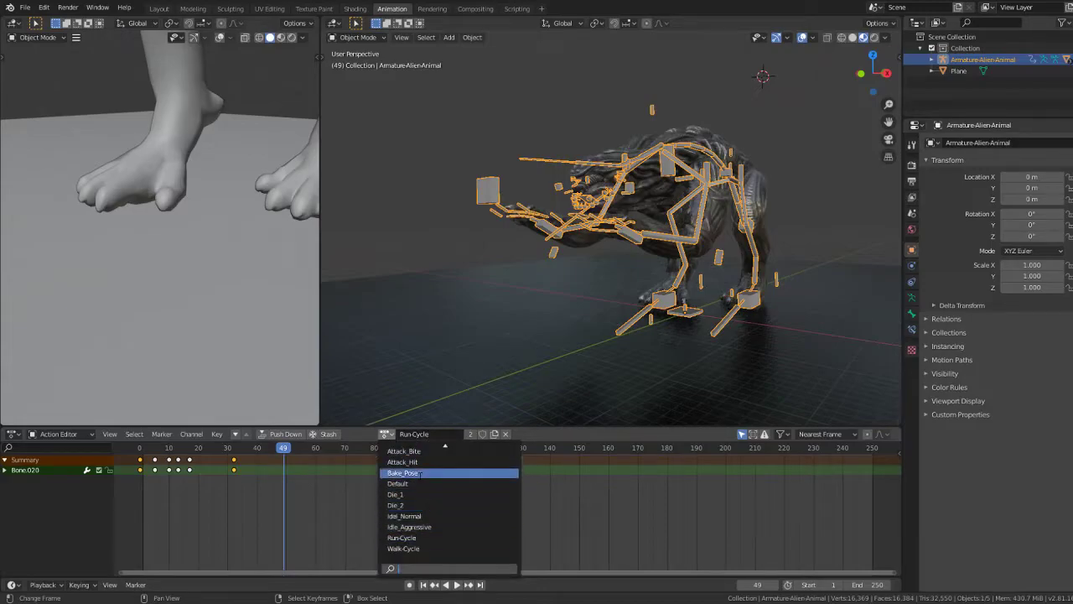
{"action": "left_click", "coordinate": [404, 451]}
{"action": "scroll", "coordinate": [644, 234], "scroll_direction": "up", "scroll_amount": 3}
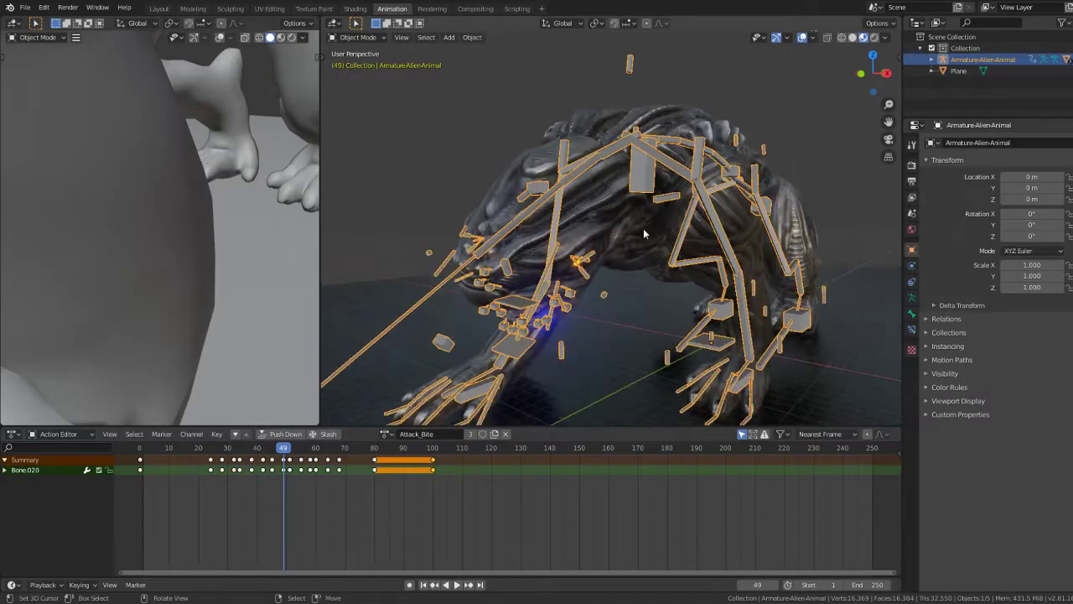
{"action": "middle_click_drag", "start_coordinate": [644, 234], "coordinate": [587, 243]}
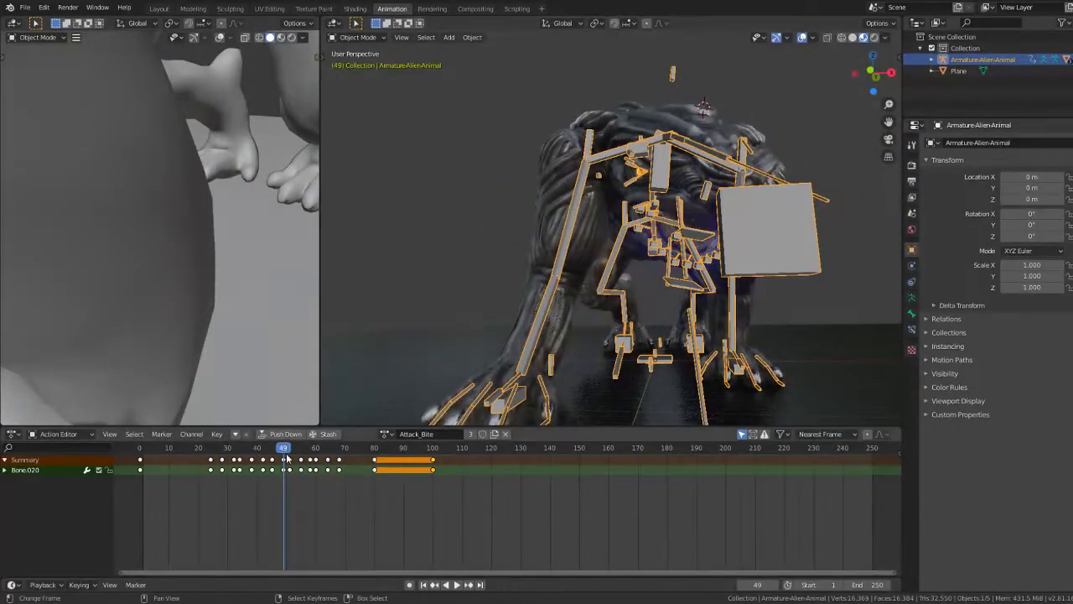
{"action": "key", "text": "space"}
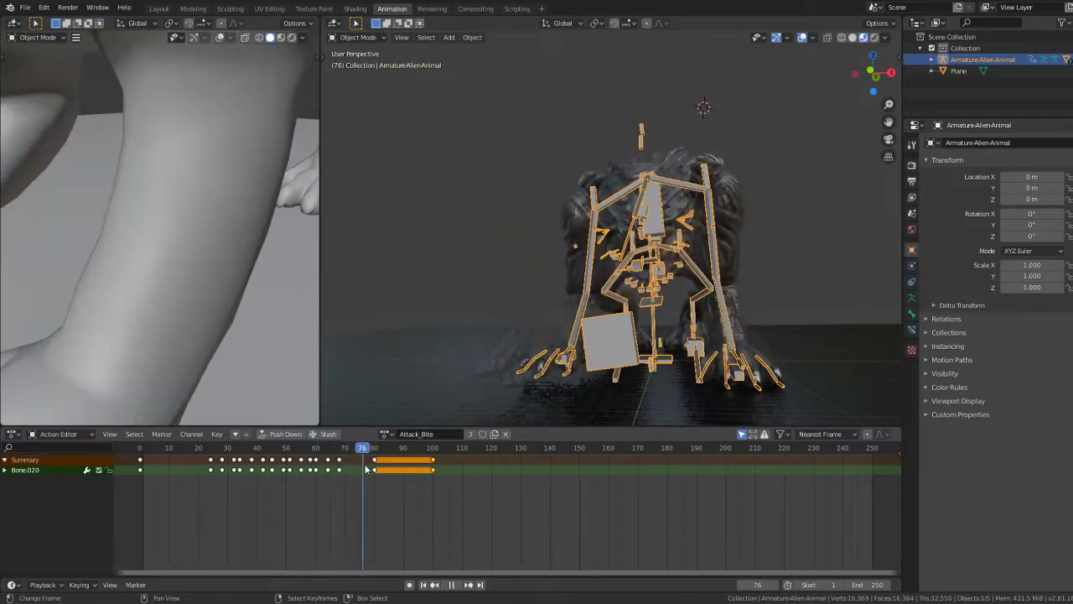
{"action": "left_click_drag", "start_coordinate": [366, 468], "coordinate": [239, 472]}
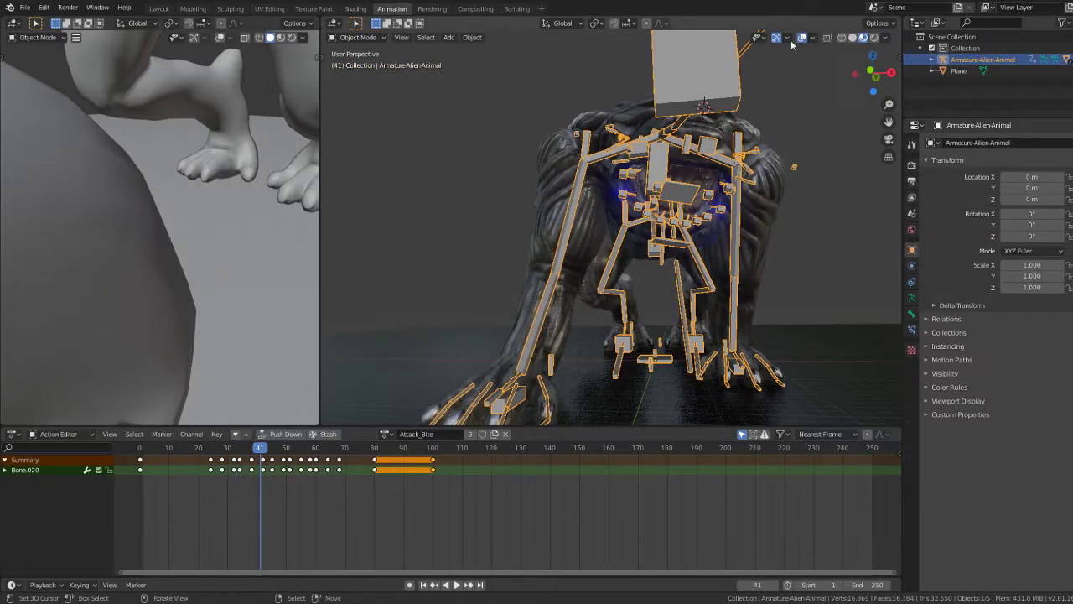
Step: Hide the overlays and bones, then stop the Attack_Bite playhead around frame 73
{"action": "left_click", "coordinate": [803, 36]}
{"action": "scroll", "coordinate": [710, 153], "scroll_direction": "up", "scroll_amount": 5}
{"action": "scroll", "coordinate": [709, 153], "scroll_direction": "down", "scroll_amount": 3}
{"action": "scroll", "coordinate": [655, 155], "scroll_direction": "down", "scroll_amount": 3}
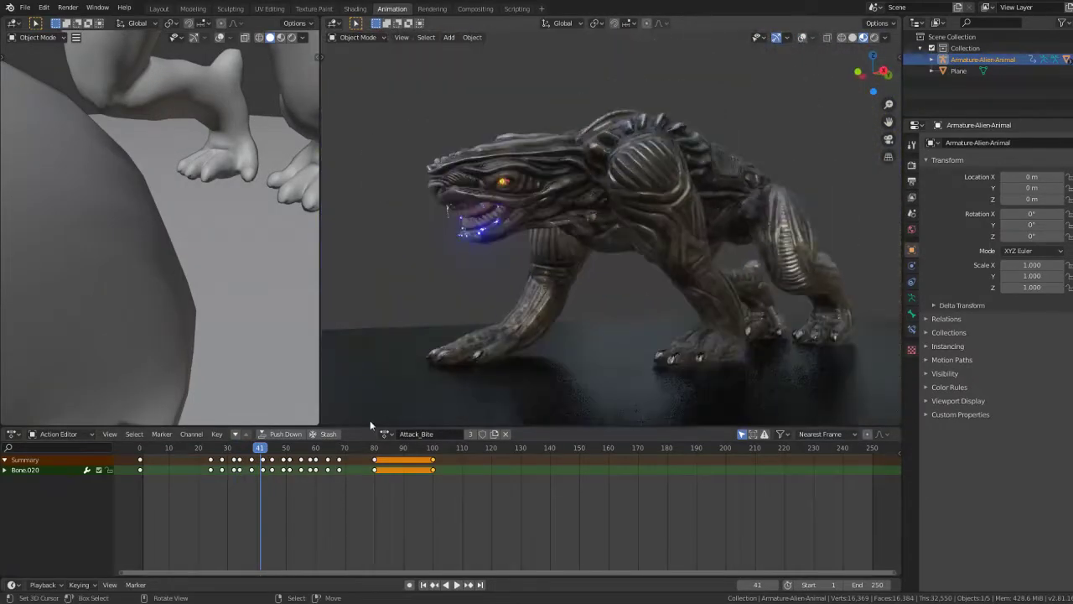
{"action": "mouse_move", "coordinate": [289, 454]}
{"action": "left_mouse_down"}
{"action": "mouse_move", "coordinate": [352, 470]}
{"action": "mouse_move", "coordinate": [338, 470]}
{"action": "left_mouse_up"}
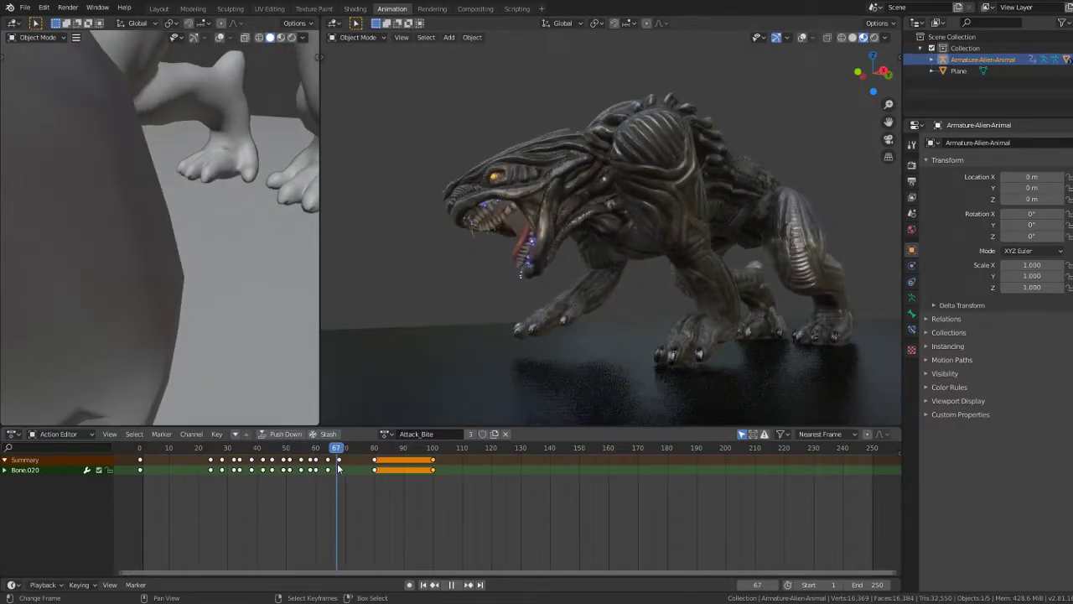
{"action": "key", "text": "space"}
Step: Replay the bite animation while orbiting and zooming around the creature's glowing mouth
{"action": "middle_click_drag", "start_coordinate": [554, 185], "coordinate": [631, 171]}
{"action": "scroll", "coordinate": [650, 154], "scroll_direction": "up", "scroll_amount": 2}
{"action": "scroll", "coordinate": [638, 159], "scroll_direction": "up", "scroll_amount": 2}
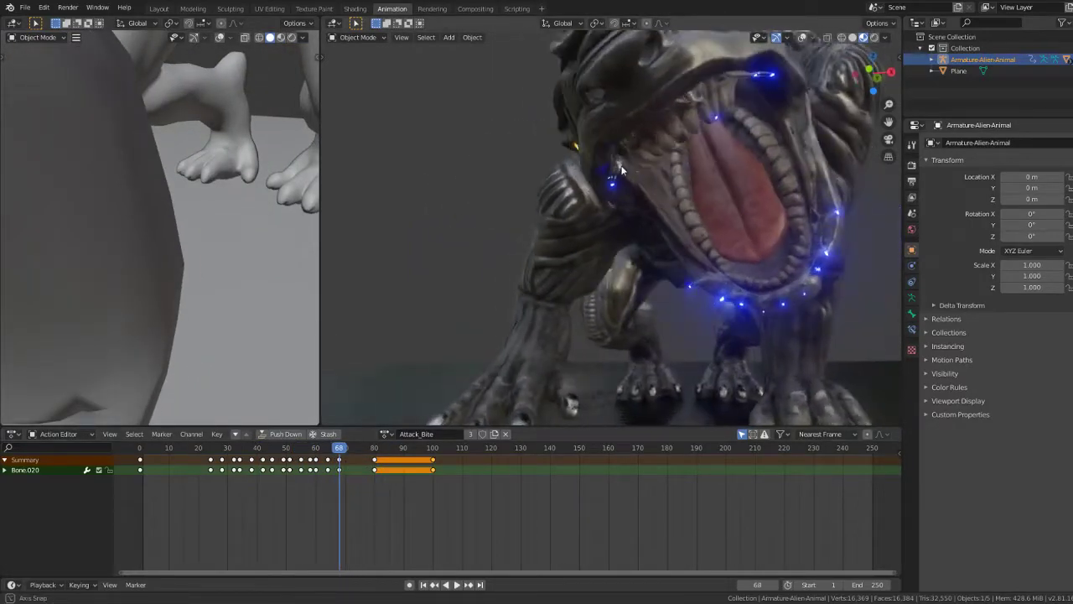
{"action": "scroll", "coordinate": [612, 167], "scroll_direction": "up", "scroll_amount": 2}
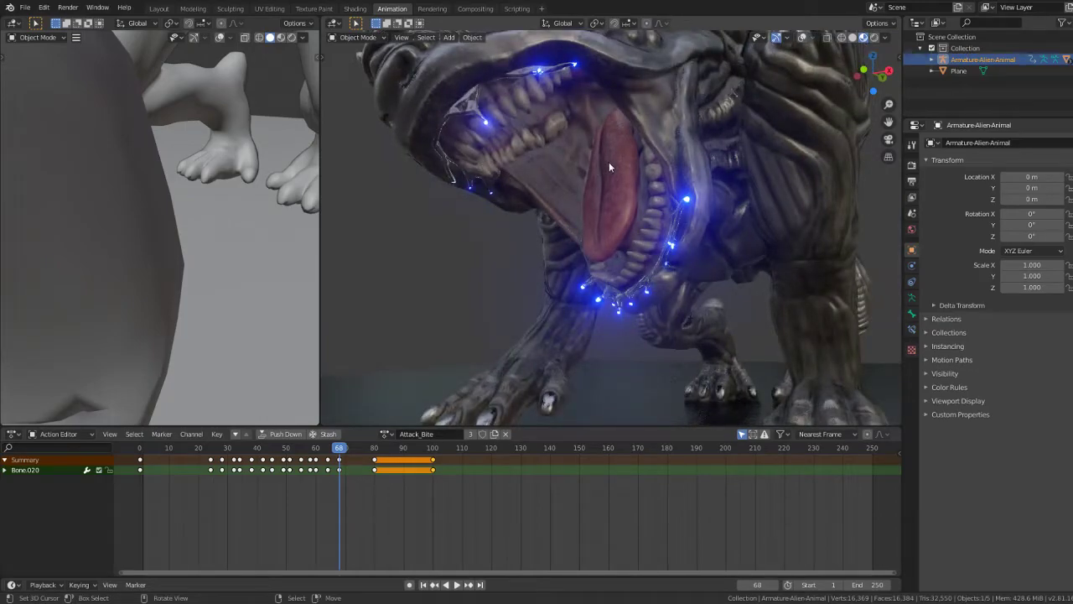
{"action": "mouse_move", "coordinate": [609, 162]}
{"action": "middle_mouse_down"}
{"action": "mouse_move", "coordinate": [592, 160]}
{"action": "mouse_move", "coordinate": [651, 230]}
{"action": "mouse_move", "coordinate": [678, 185]}
{"action": "mouse_move", "coordinate": [623, 232]}
{"action": "mouse_move", "coordinate": [615, 199]}
{"action": "mouse_move", "coordinate": [597, 219]}
{"action": "mouse_move", "coordinate": [603, 248]}
{"action": "mouse_move", "coordinate": [580, 263]}
{"action": "mouse_move", "coordinate": [627, 209]}
{"action": "mouse_move", "coordinate": [843, 252]}
{"action": "mouse_move", "coordinate": [736, 181]}
{"action": "mouse_move", "coordinate": [614, 133]}
{"action": "mouse_move", "coordinate": [453, 143]}
{"action": "mouse_move", "coordinate": [509, 204]}
{"action": "middle_mouse_up"}
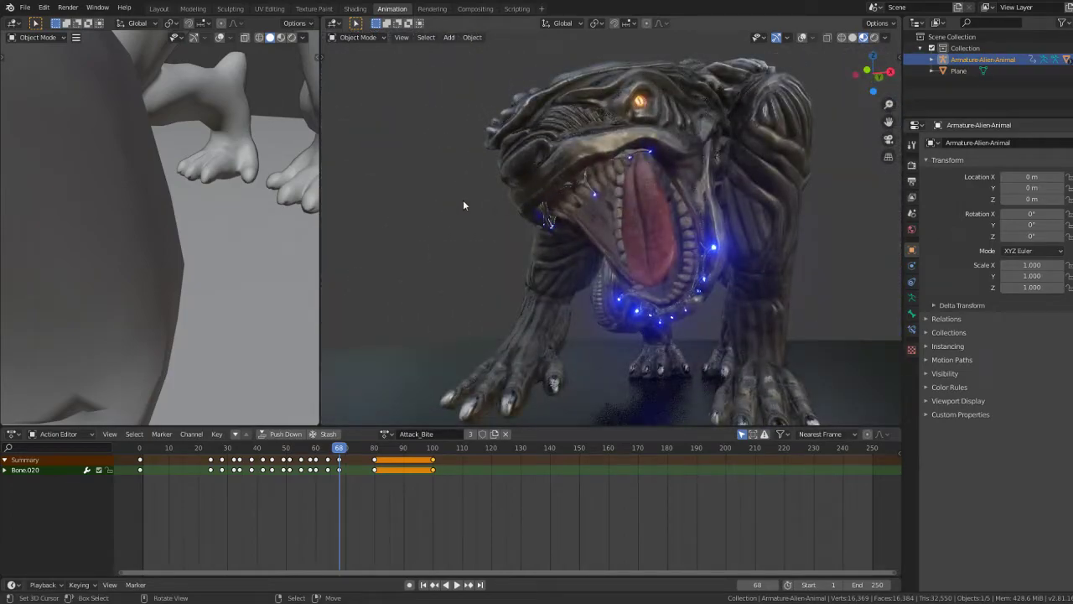
{"action": "key", "text": "space"}
{"action": "mouse_move", "coordinate": [334, 456]}
{"action": "left_mouse_down"}
{"action": "mouse_move", "coordinate": [179, 457]}
{"action": "mouse_move", "coordinate": [232, 455]}
{"action": "mouse_move", "coordinate": [211, 457]}
{"action": "left_mouse_up"}
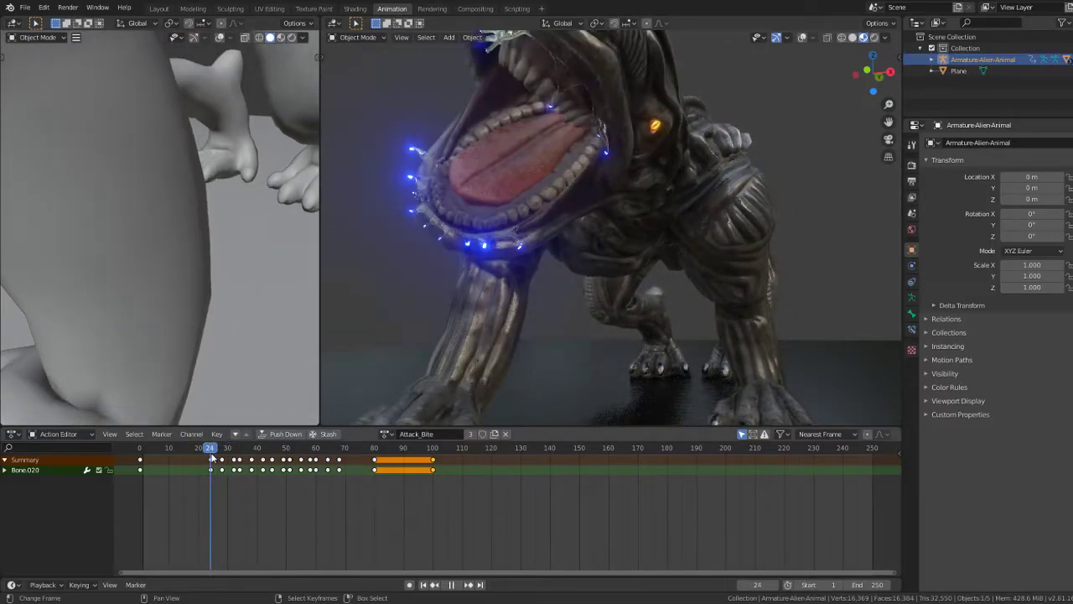
{"action": "mouse_move", "coordinate": [520, 149]}
{"action": "middle_mouse_down"}
{"action": "mouse_move", "coordinate": [591, 149]}
{"action": "mouse_move", "coordinate": [712, 241]}
{"action": "mouse_move", "coordinate": [681, 235]}
{"action": "middle_mouse_up"}
{"action": "key", "text": "Escape"}
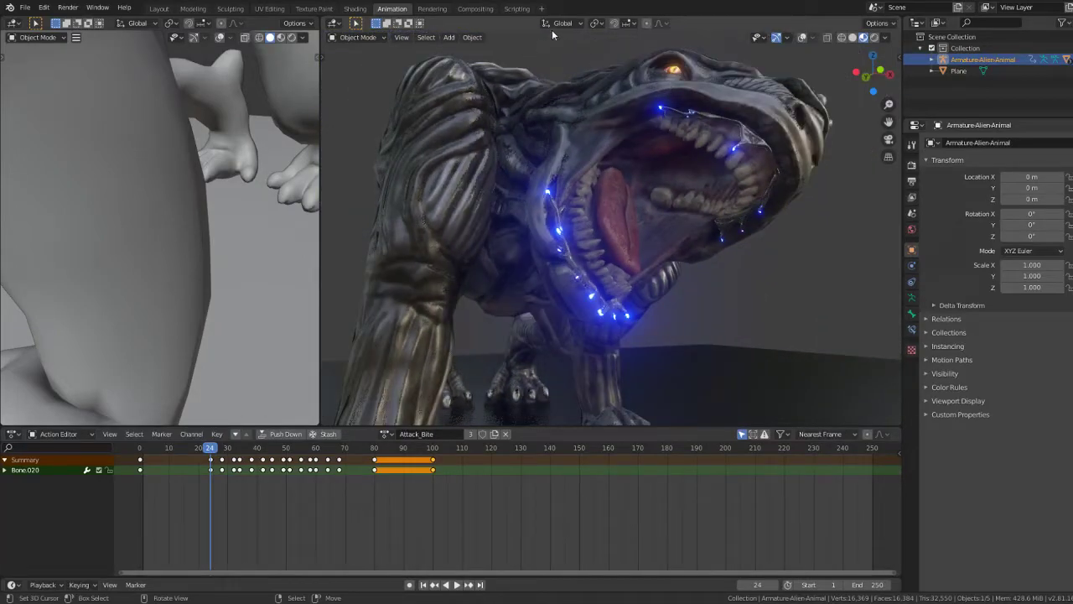
{"action": "left_click", "coordinate": [349, 10]}
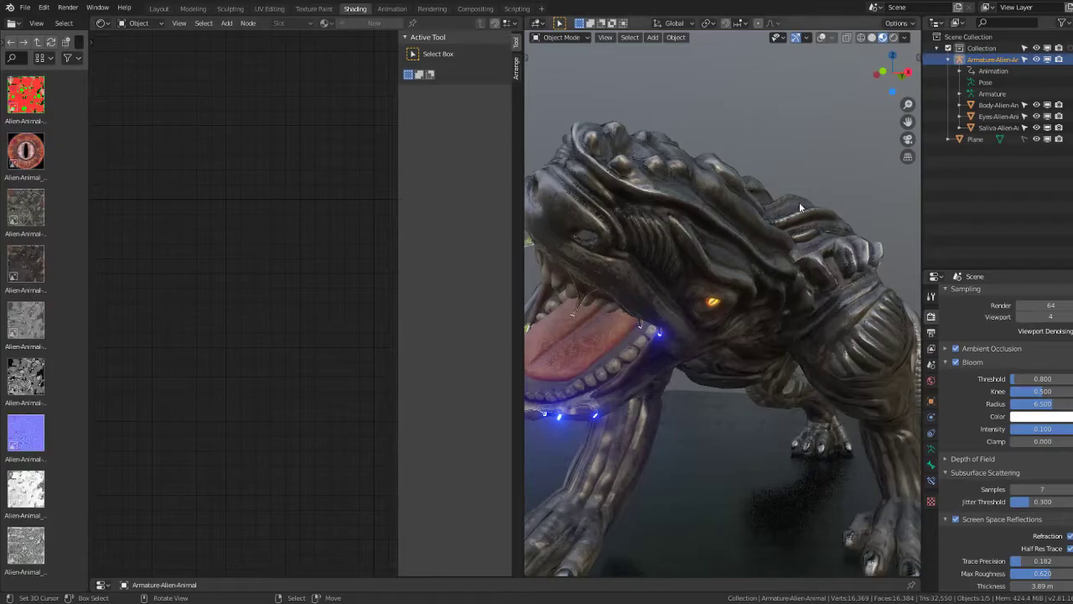
Step: Orbit and zoom to a low-angle close-up of the open mouth's glowing saliva
{"action": "mouse_move", "coordinate": [799, 203]}
{"action": "middle_mouse_down"}
{"action": "mouse_move", "coordinate": [715, 195]}
{"action": "mouse_move", "coordinate": [754, 193]}
{"action": "mouse_move", "coordinate": [725, 210]}
{"action": "middle_mouse_up"}
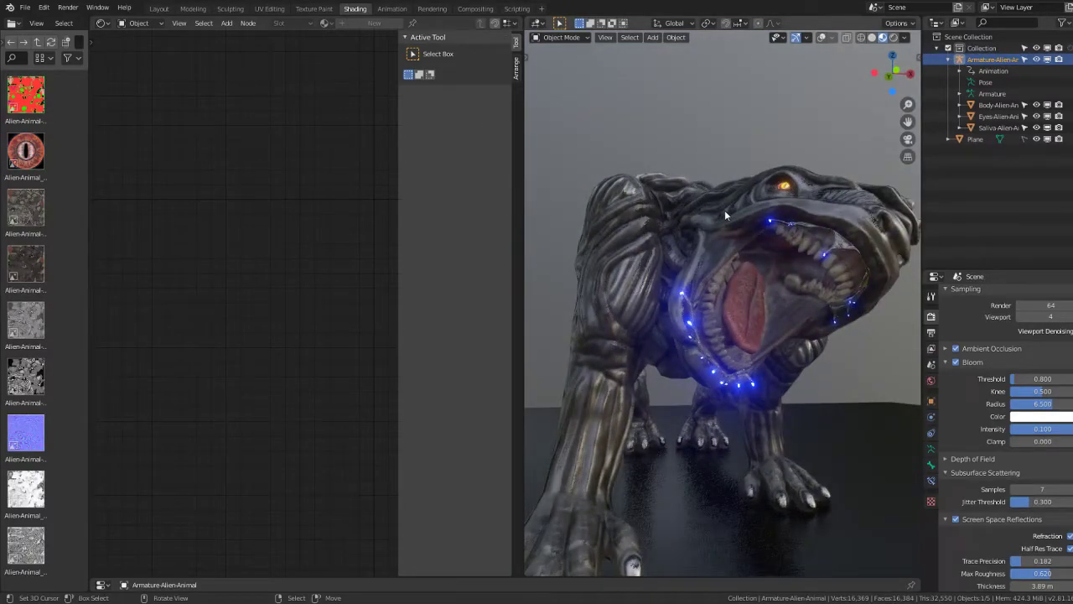
{"action": "middle_click_drag", "start_coordinate": [724, 210], "coordinate": [759, 197]}
{"action": "scroll", "coordinate": [806, 254], "scroll_direction": "up", "scroll_amount": 4}
{"action": "mouse_move", "coordinate": [806, 254]}
{"action": "middle_mouse_down"}
{"action": "mouse_move", "coordinate": [700, 217]}
{"action": "mouse_move", "coordinate": [858, 257]}
{"action": "mouse_move", "coordinate": [758, 273]}
{"action": "mouse_move", "coordinate": [791, 317]}
{"action": "middle_mouse_up"}
{"action": "scroll", "coordinate": [757, 274], "scroll_direction": "up", "scroll_amount": 3}
{"action": "scroll", "coordinate": [780, 260], "scroll_direction": "up", "scroll_amount": 2}
{"action": "scroll", "coordinate": [782, 268], "scroll_direction": "down", "scroll_amount": 5}
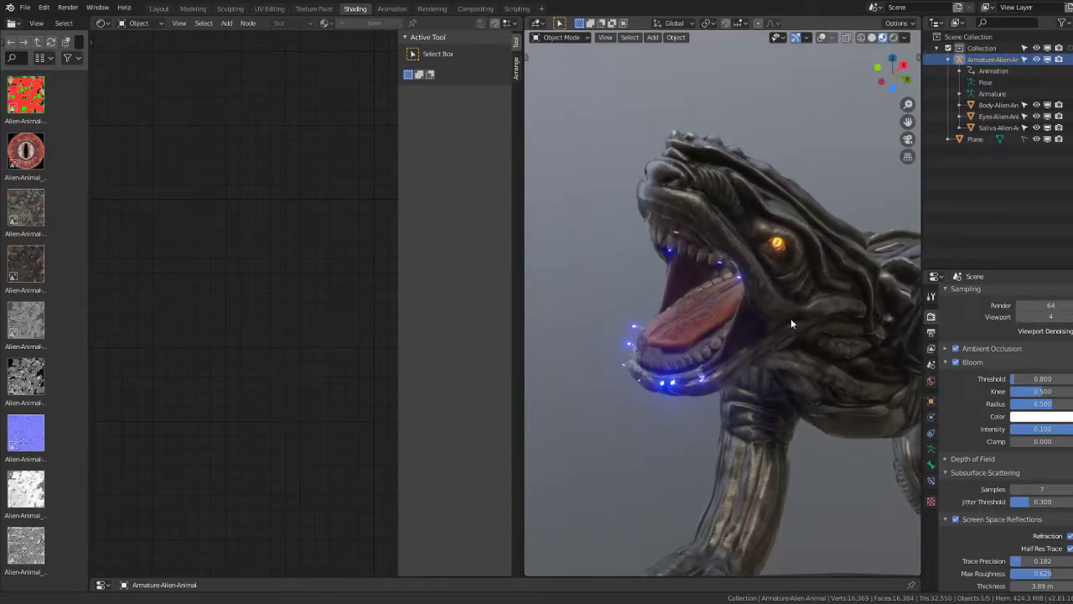
{"action": "left_click", "coordinate": [394, 8]}
Step: Play Attack_Bite, park the playhead at frame 90 and frame the head close up
{"action": "key", "text": "space"}
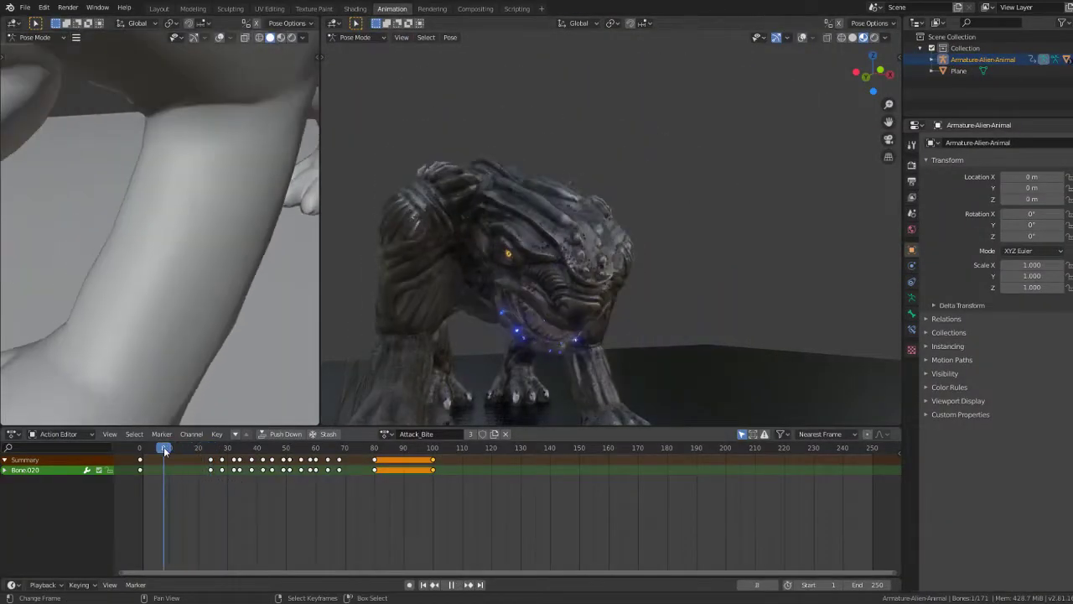
{"action": "left_click_drag", "start_coordinate": [208, 467], "coordinate": [227, 453]}
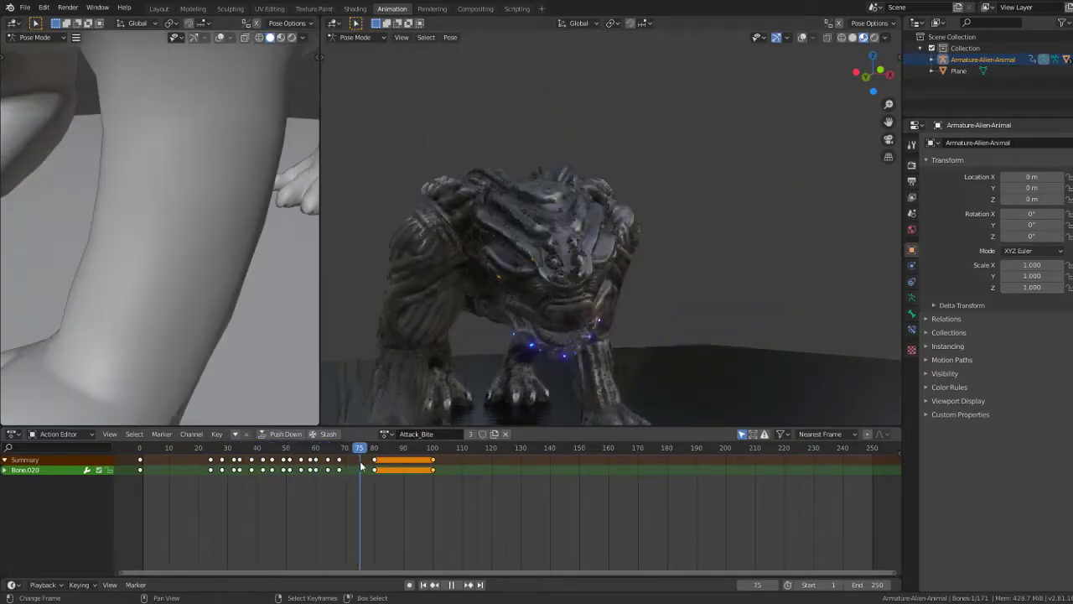
{"action": "key", "text": "space"}
{"action": "mouse_move", "coordinate": [351, 466]}
{"action": "left_mouse_down"}
{"action": "mouse_move", "coordinate": [333, 467]}
{"action": "mouse_move", "coordinate": [403, 457]}
{"action": "left_mouse_up"}
{"action": "mouse_move", "coordinate": [672, 221]}
{"action": "middle_mouse_down"}
{"action": "mouse_move", "coordinate": [600, 206]}
{"action": "mouse_move", "coordinate": [503, 210]}
{"action": "mouse_move", "coordinate": [832, 131]}
{"action": "mouse_move", "coordinate": [588, 114]}
{"action": "mouse_move", "coordinate": [685, 127]}
{"action": "mouse_move", "coordinate": [638, 119]}
{"action": "mouse_move", "coordinate": [661, 143]}
{"action": "mouse_move", "coordinate": [692, 114]}
{"action": "mouse_move", "coordinate": [658, 104]}
{"action": "mouse_move", "coordinate": [635, 154]}
{"action": "middle_mouse_up"}
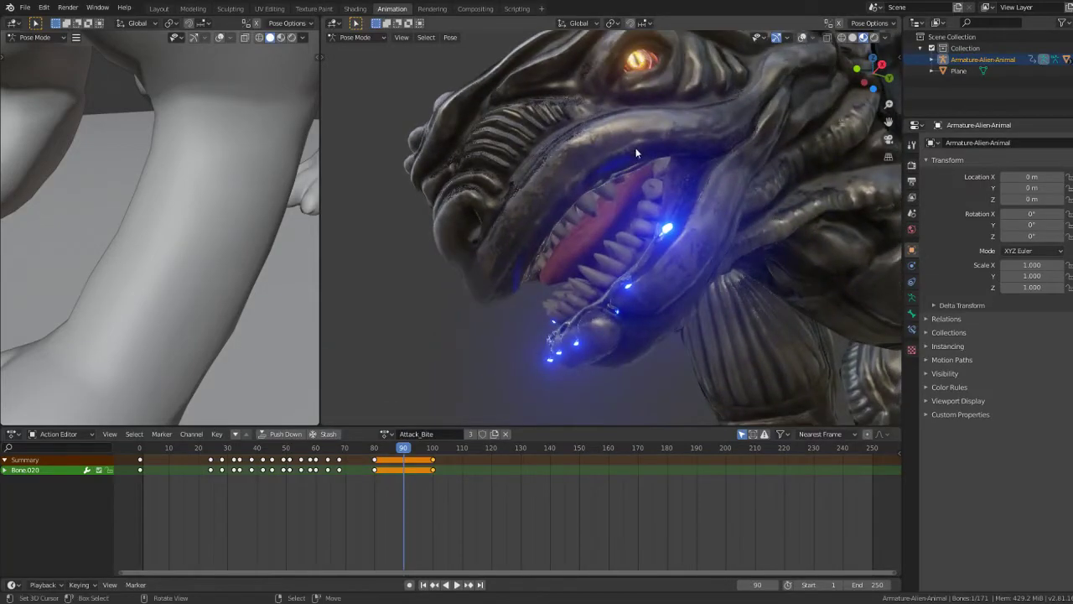
{"action": "left_click", "coordinate": [387, 434]}
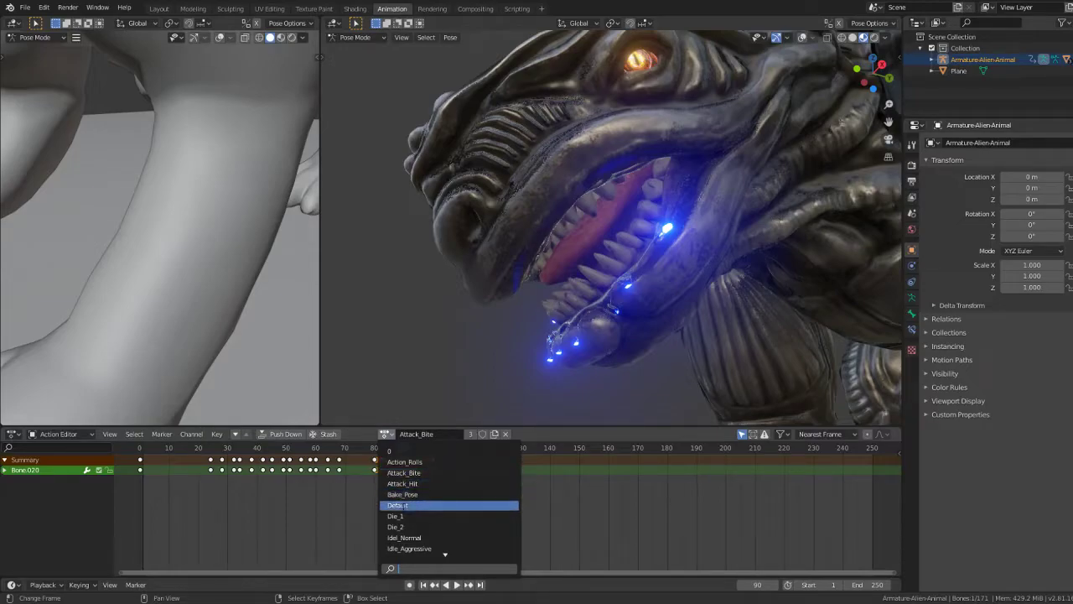
Step: Preview the Die_1 and Die_2 actions on the creature, orbiting to view each
{"action": "left_click", "coordinate": [404, 517]}
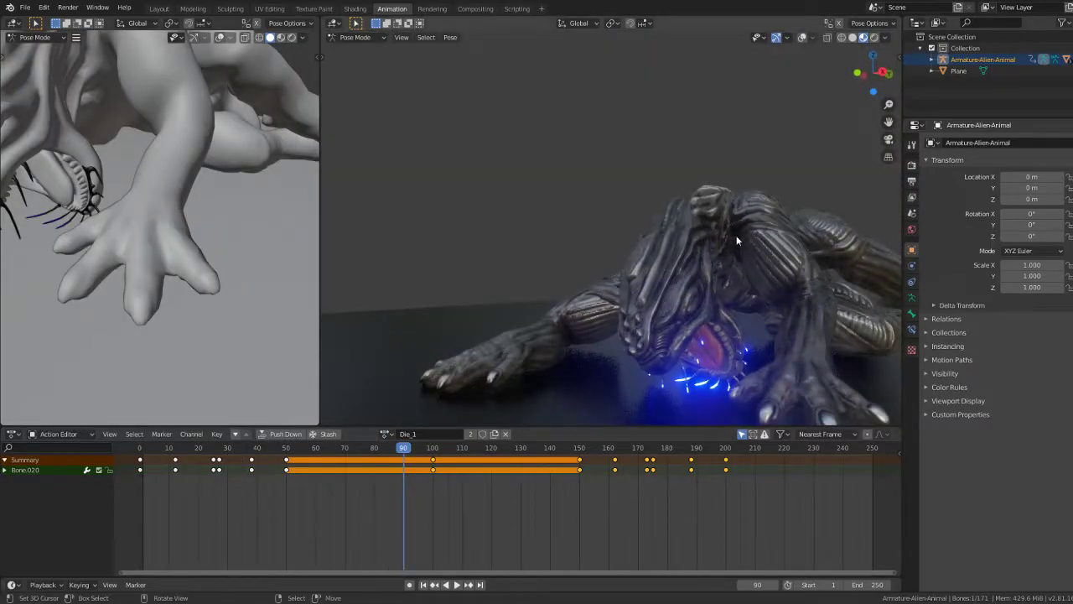
{"action": "middle_click_drag", "start_coordinate": [737, 238], "coordinate": [631, 185]}
{"action": "left_click", "coordinate": [384, 436]}
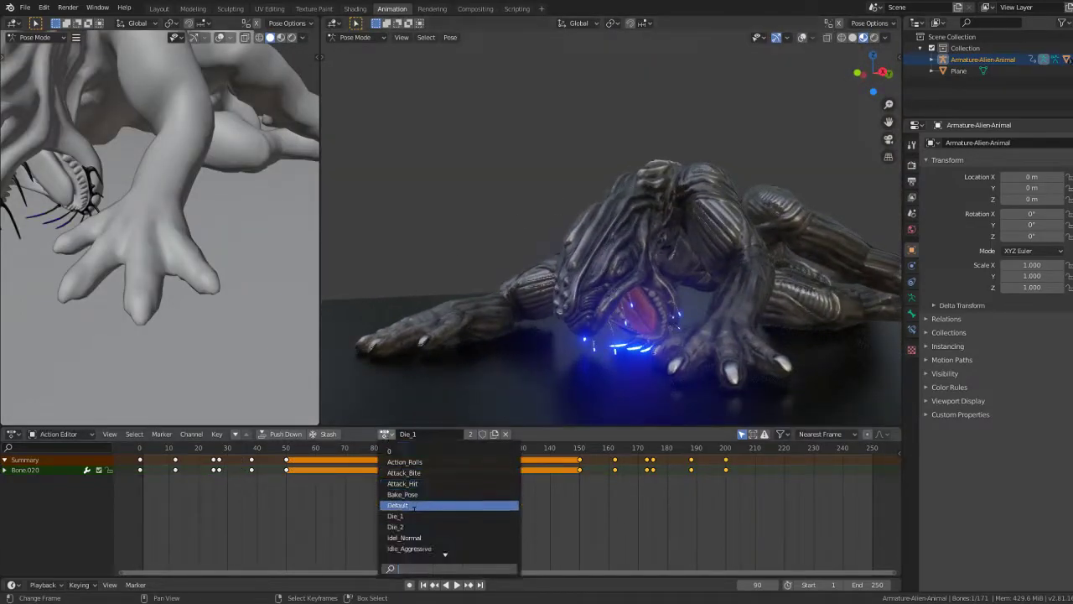
{"action": "left_click", "coordinate": [414, 526]}
{"action": "middle_click_drag", "start_coordinate": [559, 217], "coordinate": [674, 240]}
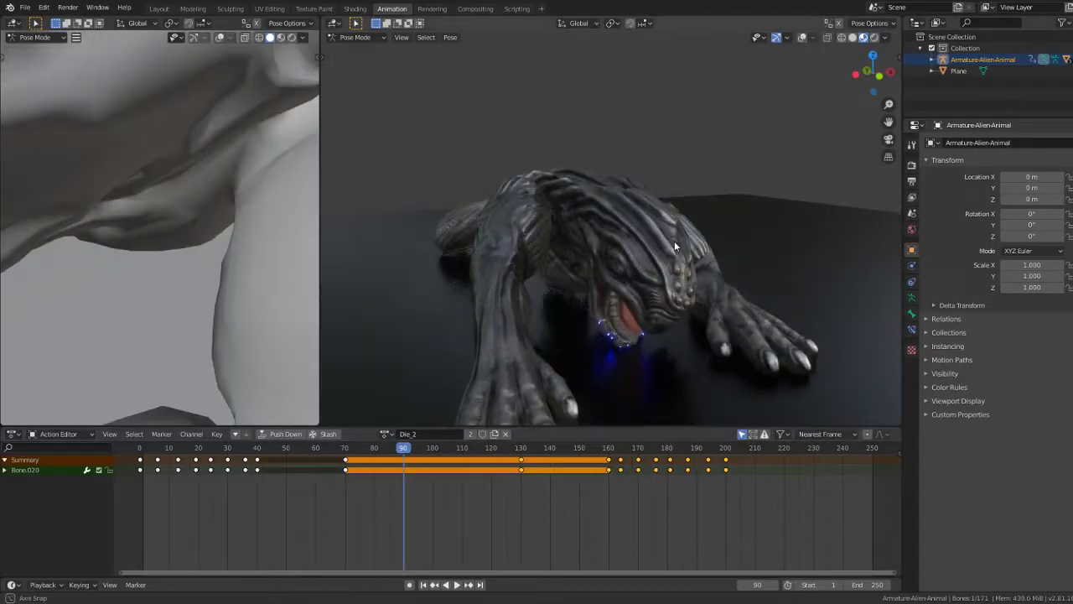
Step: Switch to Idle_Aggressive, play it from frame 0, and stop at frame 75
{"action": "left_click", "coordinate": [387, 434]}
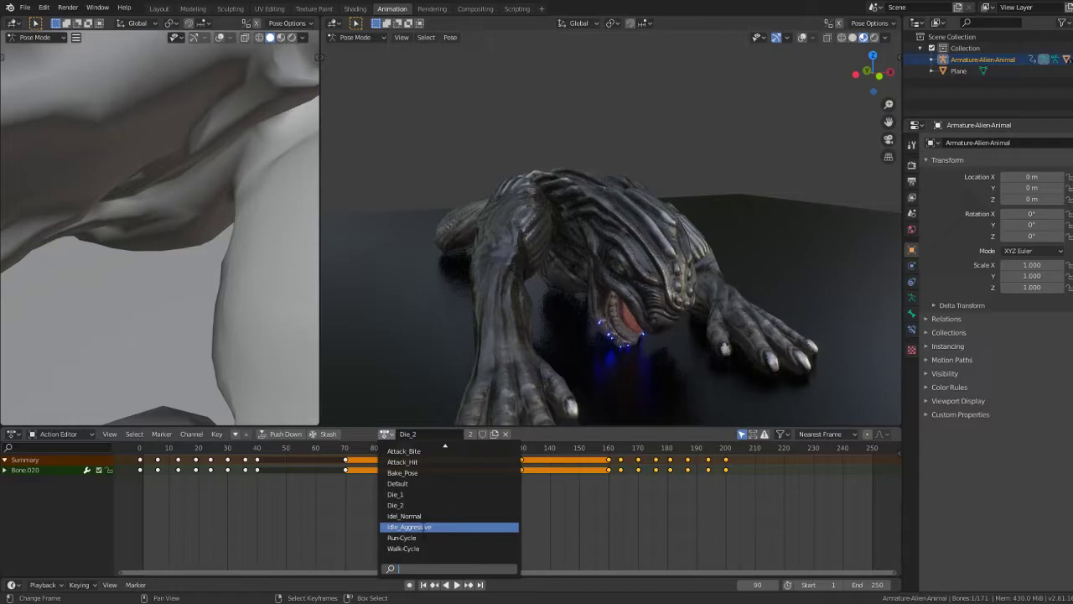
{"action": "left_click", "coordinate": [423, 527]}
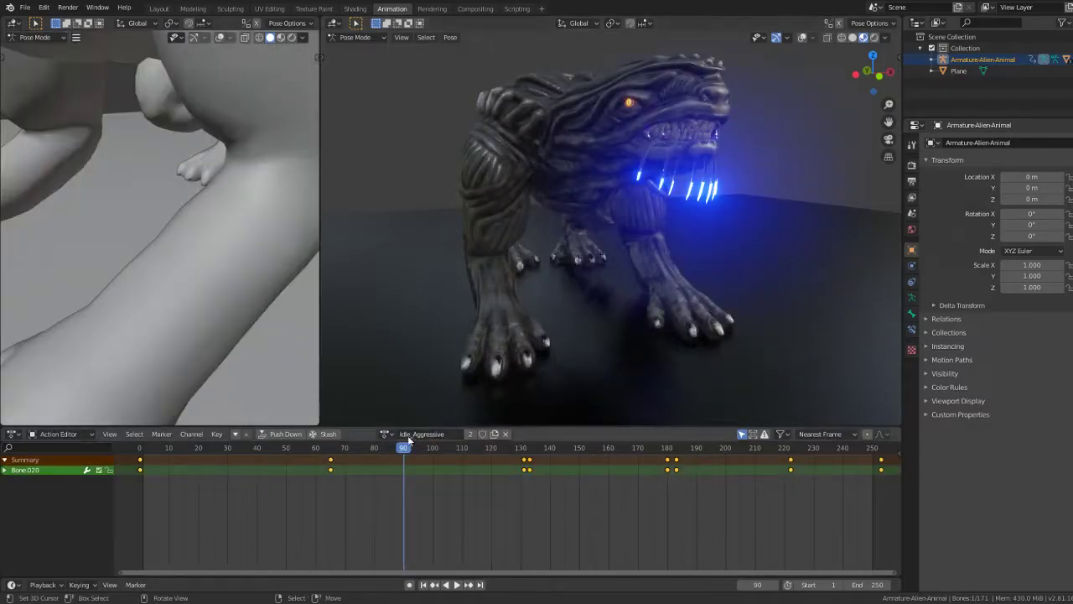
{"action": "mouse_move", "coordinate": [404, 451]}
{"action": "left_mouse_down"}
{"action": "mouse_move", "coordinate": [140, 457]}
{"action": "mouse_move", "coordinate": [354, 449]}
{"action": "mouse_move", "coordinate": [370, 431]}
{"action": "mouse_move", "coordinate": [360, 432]}
{"action": "left_mouse_up"}
{"action": "key", "text": "space"}
{"action": "key", "text": "space"}
{"action": "mouse_move", "coordinate": [536, 251]}
{"action": "middle_mouse_down"}
{"action": "mouse_move", "coordinate": [559, 226]}
{"action": "mouse_move", "coordinate": [500, 235]}
{"action": "mouse_move", "coordinate": [539, 288]}
{"action": "mouse_move", "coordinate": [515, 240]}
{"action": "mouse_move", "coordinate": [582, 282]}
{"action": "mouse_move", "coordinate": [545, 278]}
{"action": "mouse_move", "coordinate": [647, 258]}
{"action": "mouse_move", "coordinate": [603, 262]}
{"action": "mouse_move", "coordinate": [557, 242]}
{"action": "middle_mouse_up"}
{"action": "scroll", "coordinate": [557, 242], "scroll_direction": "down", "scroll_amount": 4}
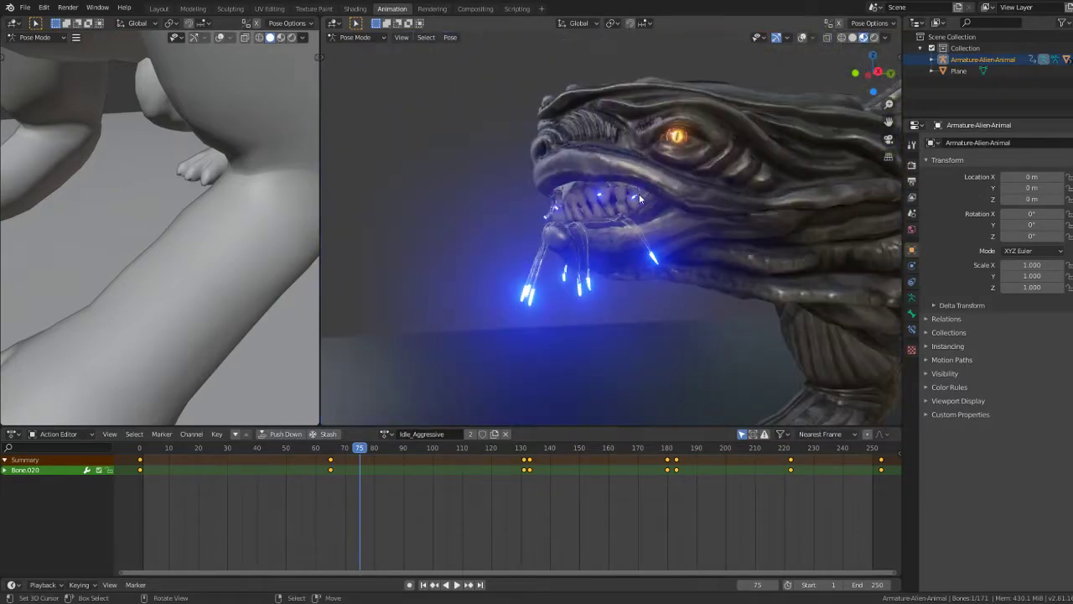
{"action": "scroll", "coordinate": [639, 194], "scroll_direction": "down", "scroll_amount": 2}
{"action": "scroll", "coordinate": [659, 179], "scroll_direction": "down", "scroll_amount": 2}
{"action": "scroll", "coordinate": [659, 180], "scroll_direction": "down", "scroll_amount": 2}
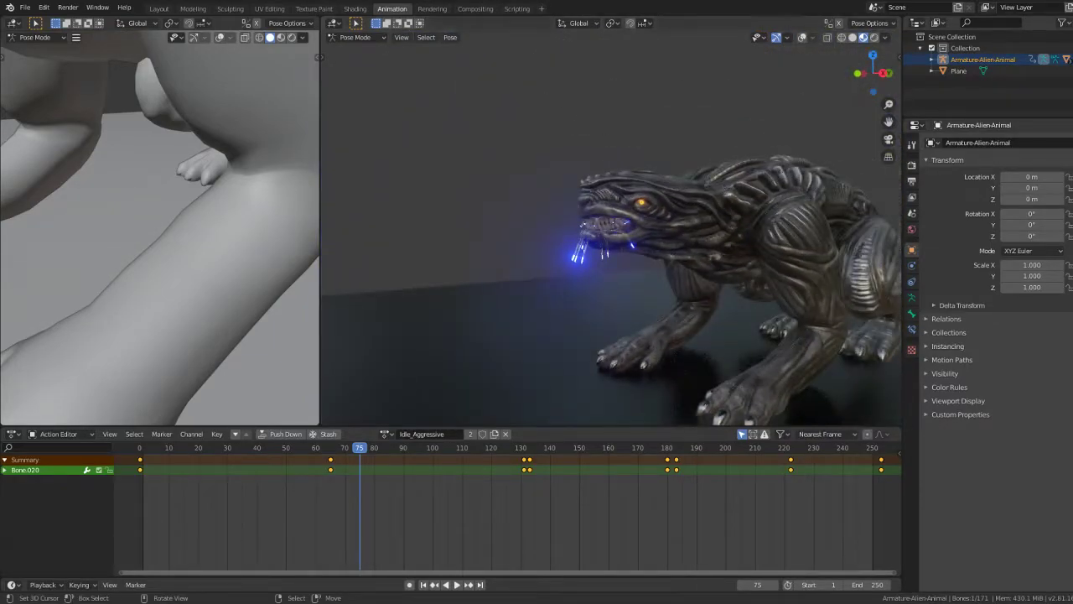
Step: In the Shading workspace, select the body and move the Principled BSDF and Mix nodes aside
{"action": "left_click", "coordinate": [356, 8]}
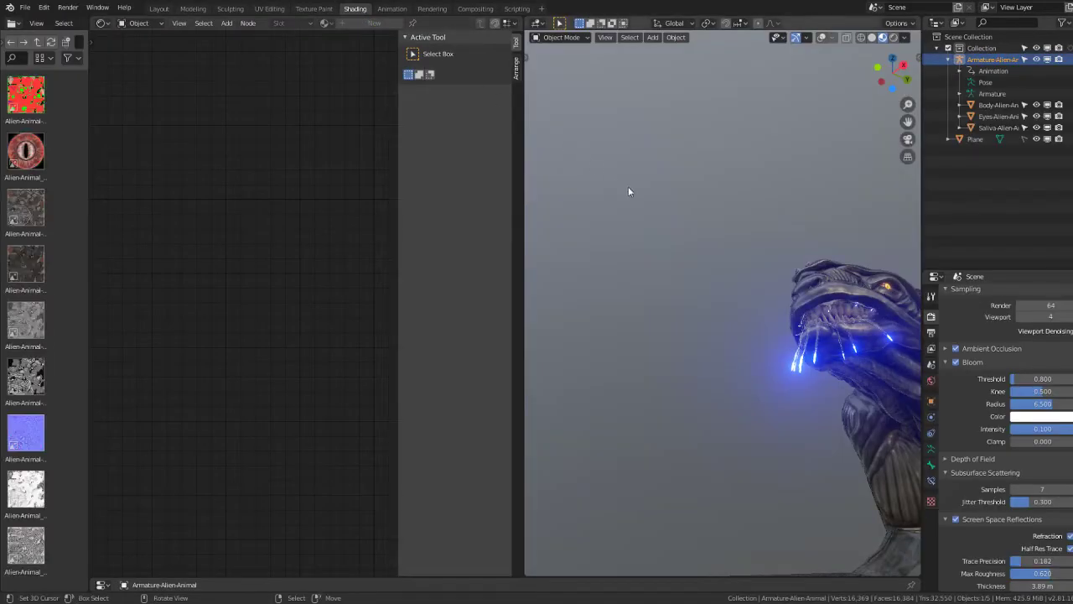
{"action": "scroll", "coordinate": [691, 221], "scroll_direction": "down", "scroll_amount": 3}
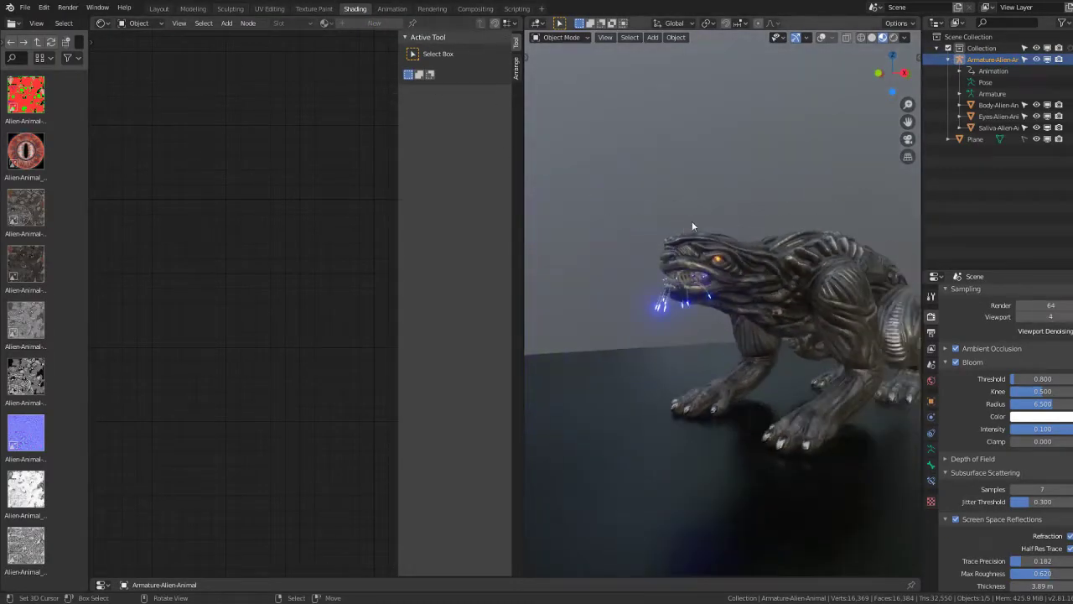
{"action": "left_click", "coordinate": [753, 239]}
{"action": "mouse_move", "coordinate": [753, 239]}
{"action": "middle_mouse_down"}
{"action": "mouse_move", "coordinate": [710, 250]}
{"action": "mouse_move", "coordinate": [740, 289]}
{"action": "middle_mouse_up"}
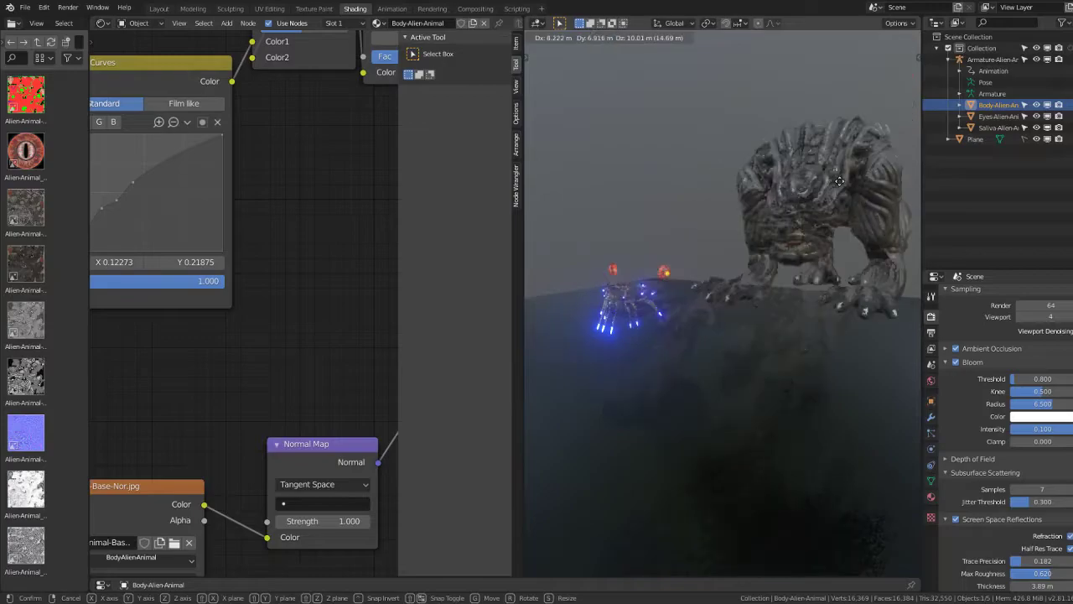
{"action": "scroll", "coordinate": [290, 170], "scroll_direction": "down", "scroll_amount": 2}
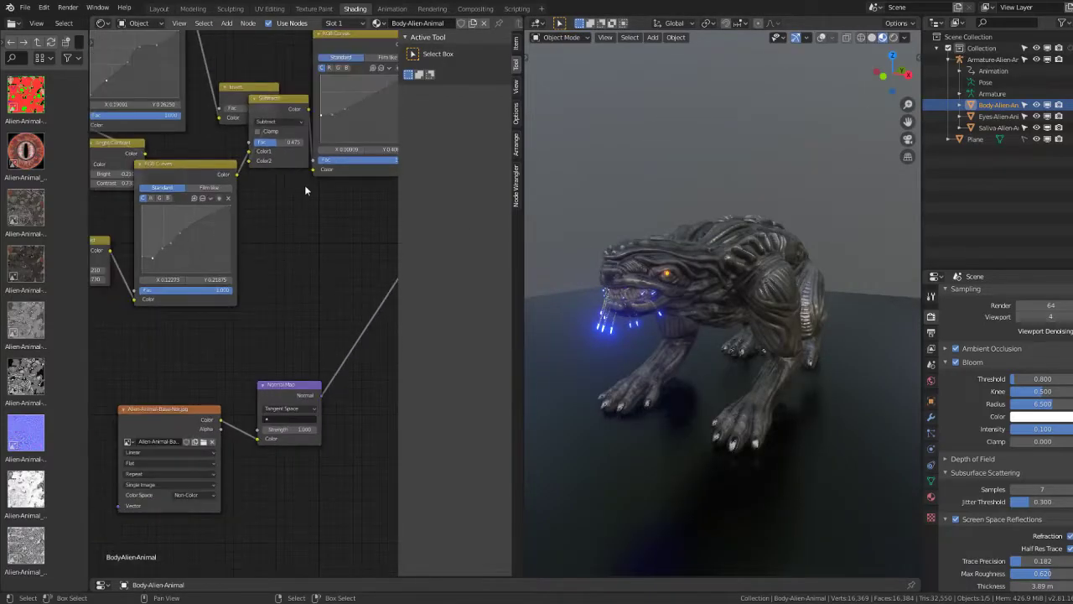
{"action": "middle_click_drag", "start_coordinate": [291, 175], "coordinate": [174, 356]}
{"action": "scroll", "coordinate": [174, 356], "scroll_direction": "up", "scroll_amount": 1}
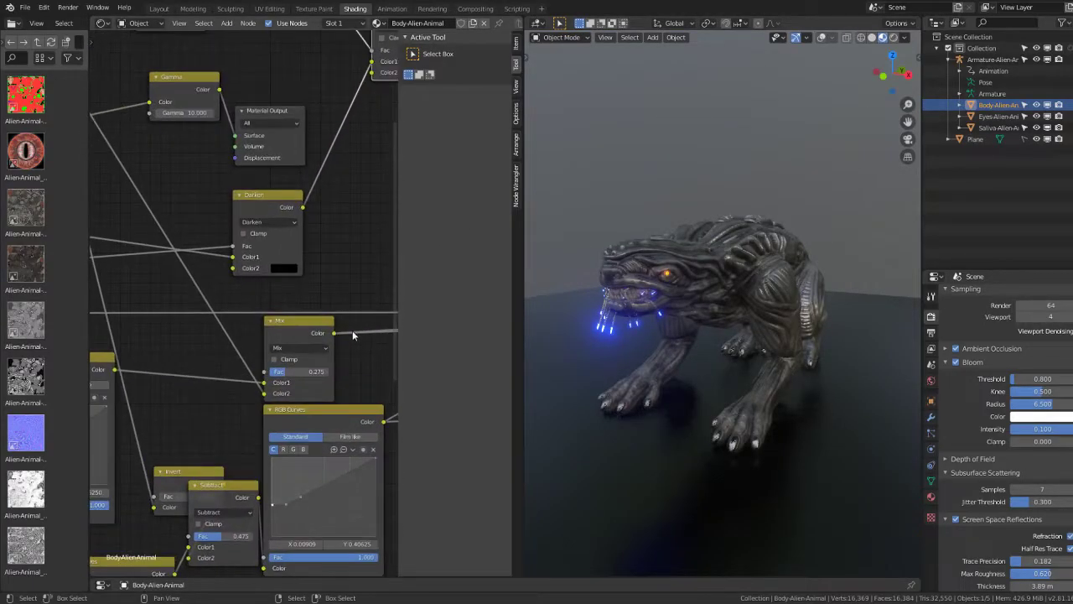
{"action": "mouse_move", "coordinate": [352, 330]}
{"action": "middle_mouse_down"}
{"action": "mouse_move", "coordinate": [242, 323]}
{"action": "mouse_move", "coordinate": [168, 288]}
{"action": "middle_mouse_up"}
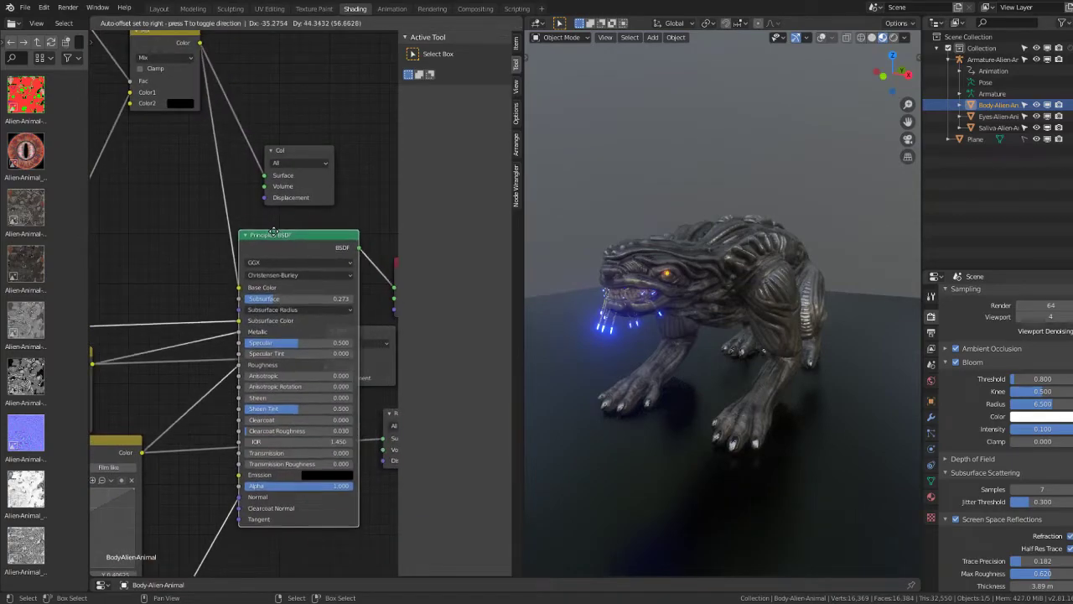
{"action": "middle_click_drag", "start_coordinate": [292, 253], "coordinate": [308, 224]}
{"action": "scroll", "coordinate": [208, 207], "scroll_direction": "down", "scroll_amount": 1}
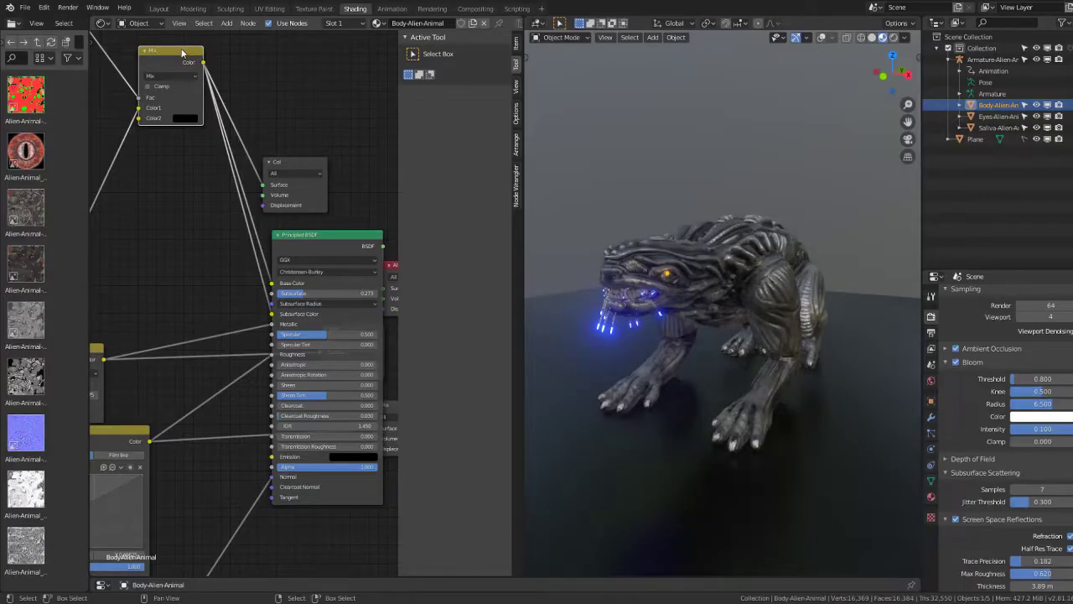
{"action": "mouse_move", "coordinate": [186, 52]}
{"action": "left_mouse_down"}
{"action": "mouse_move", "coordinate": [156, 115]}
{"action": "mouse_move", "coordinate": [124, 141]}
{"action": "left_mouse_up"}
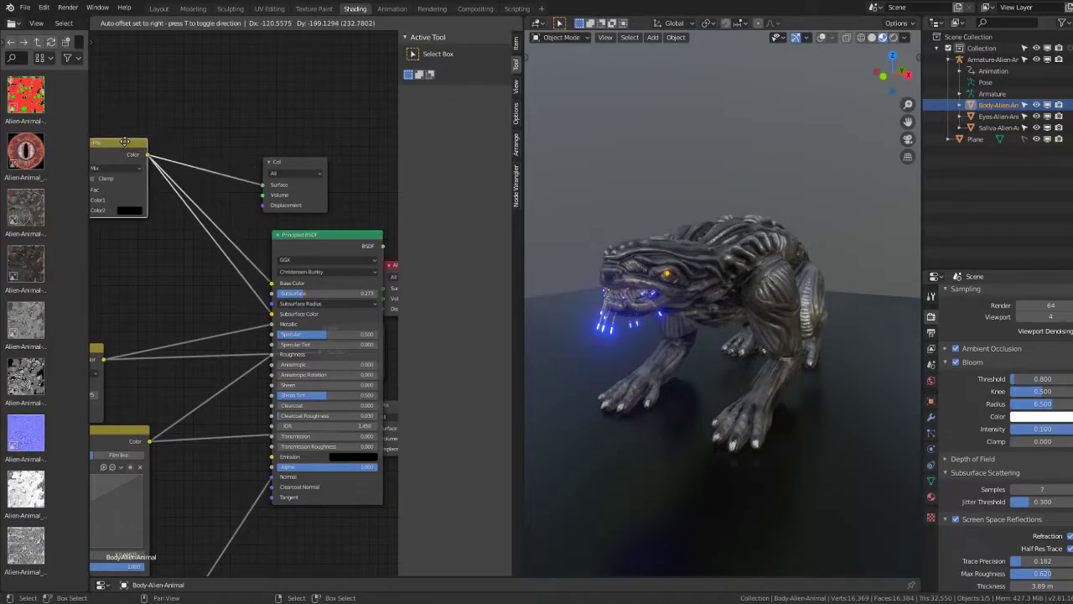
{"action": "scroll", "coordinate": [214, 256], "scroll_direction": "up", "scroll_amount": 2}
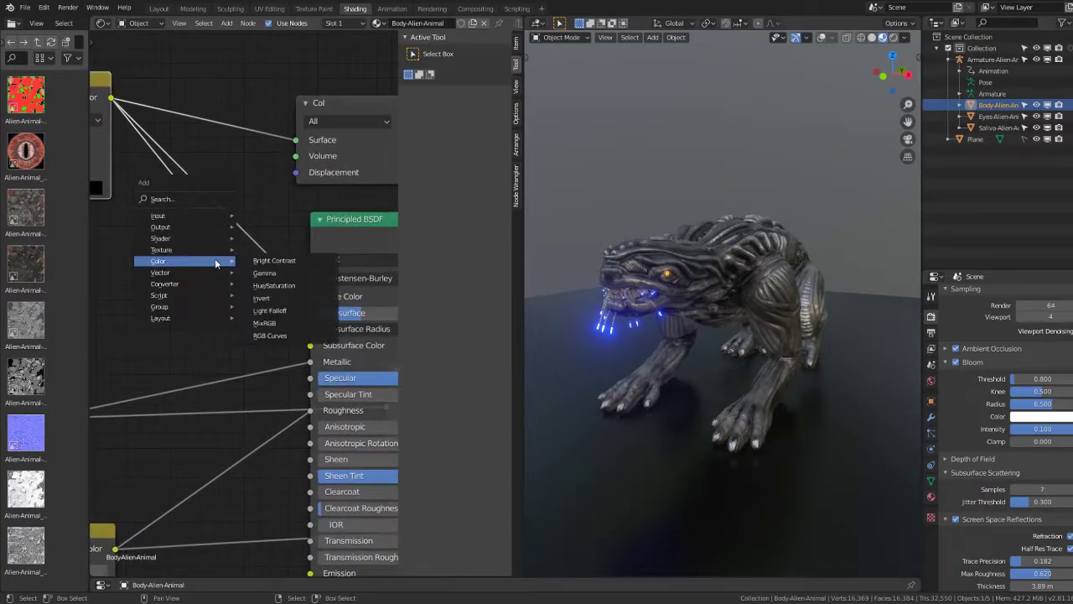
Step: Add a Gamma colour node and position it in the body's node tree
{"action": "left_click", "coordinate": [263, 272]}
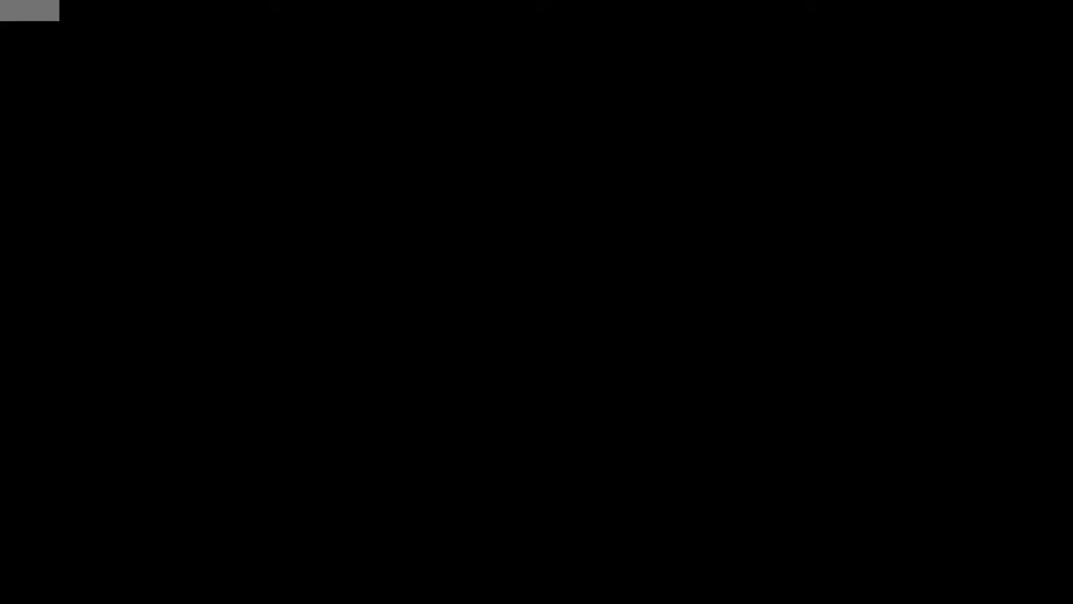
{"action": "scroll", "coordinate": [172, 300], "scroll_direction": "up", "scroll_amount": 2}
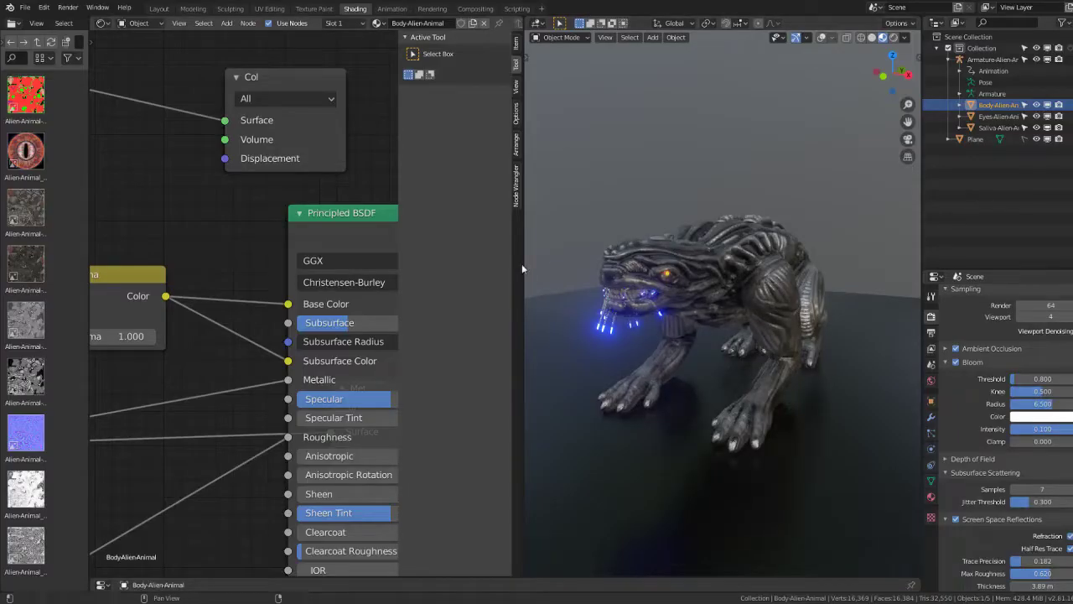
{"action": "scroll", "coordinate": [344, 251], "scroll_direction": "down", "scroll_amount": 2}
{"action": "scroll", "coordinate": [352, 263], "scroll_direction": "down", "scroll_amount": 2}
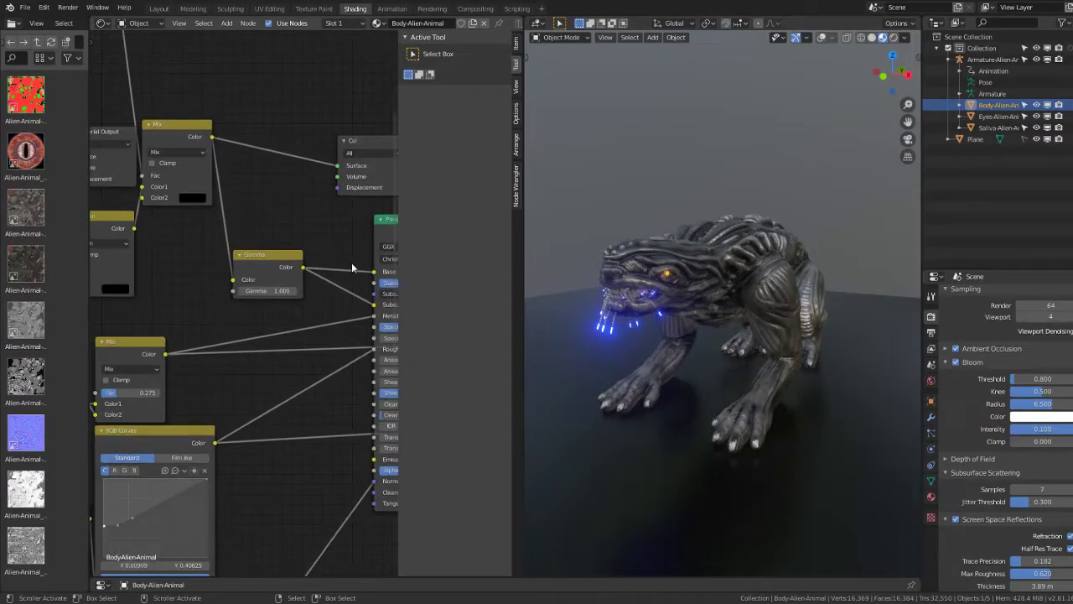
{"action": "scroll", "coordinate": [267, 293], "scroll_direction": "down", "scroll_amount": 2}
{"action": "scroll", "coordinate": [209, 296], "scroll_direction": "up", "scroll_amount": 1}
{"action": "scroll", "coordinate": [209, 290], "scroll_direction": "up", "scroll_amount": 1}
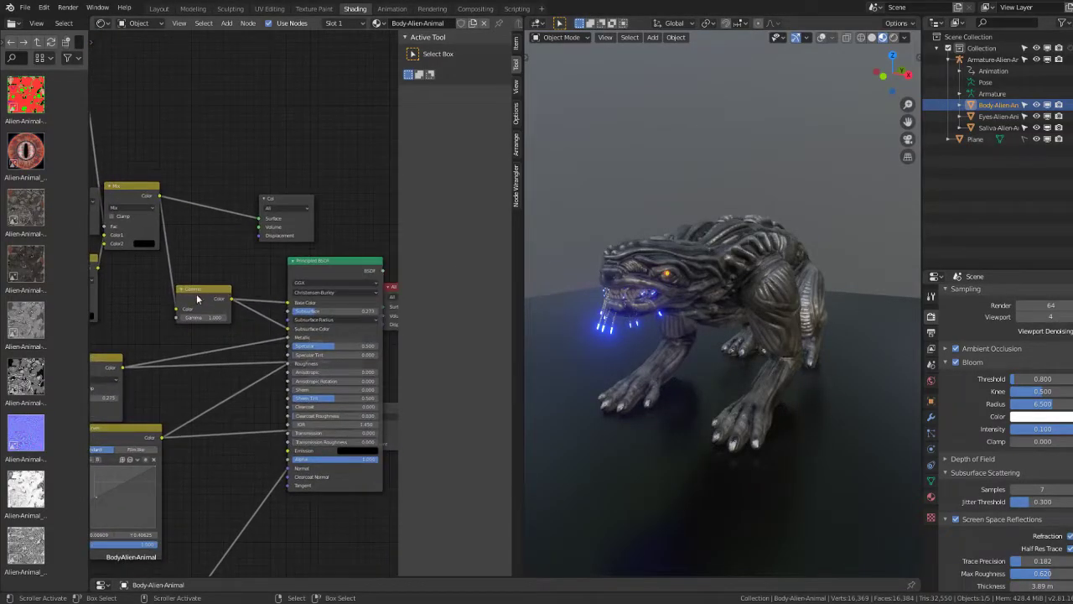
{"action": "left_click", "coordinate": [202, 269]}
{"action": "scroll", "coordinate": [288, 263], "scroll_direction": "down", "scroll_amount": 2}
{"action": "scroll", "coordinate": [210, 285], "scroll_direction": "down", "scroll_amount": 2}
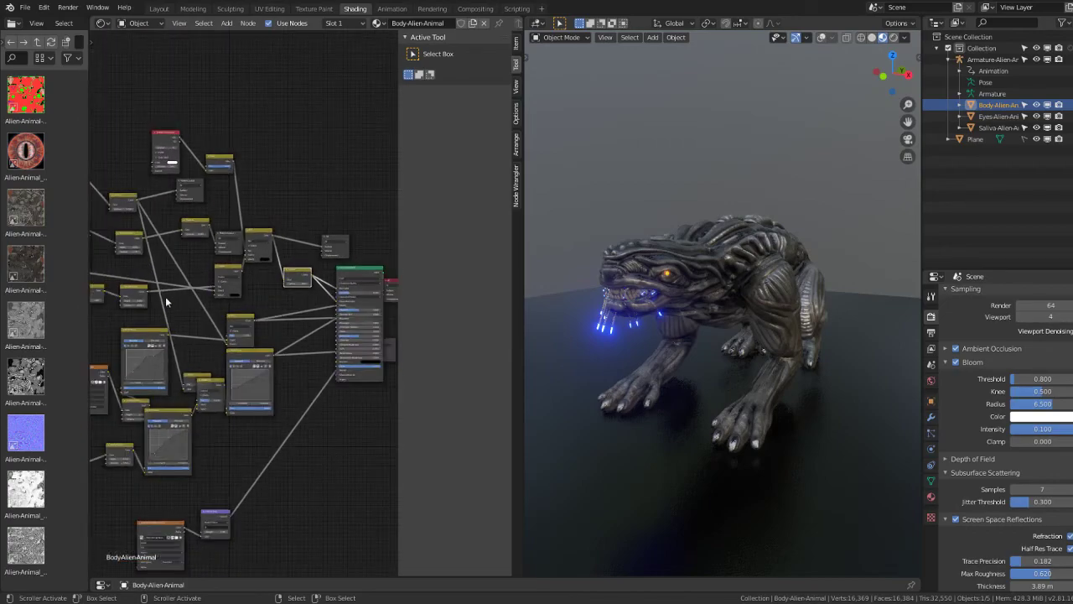
{"action": "scroll", "coordinate": [253, 269], "scroll_direction": "up", "scroll_amount": 1}
{"action": "scroll", "coordinate": [230, 240], "scroll_direction": "up", "scroll_amount": 1}
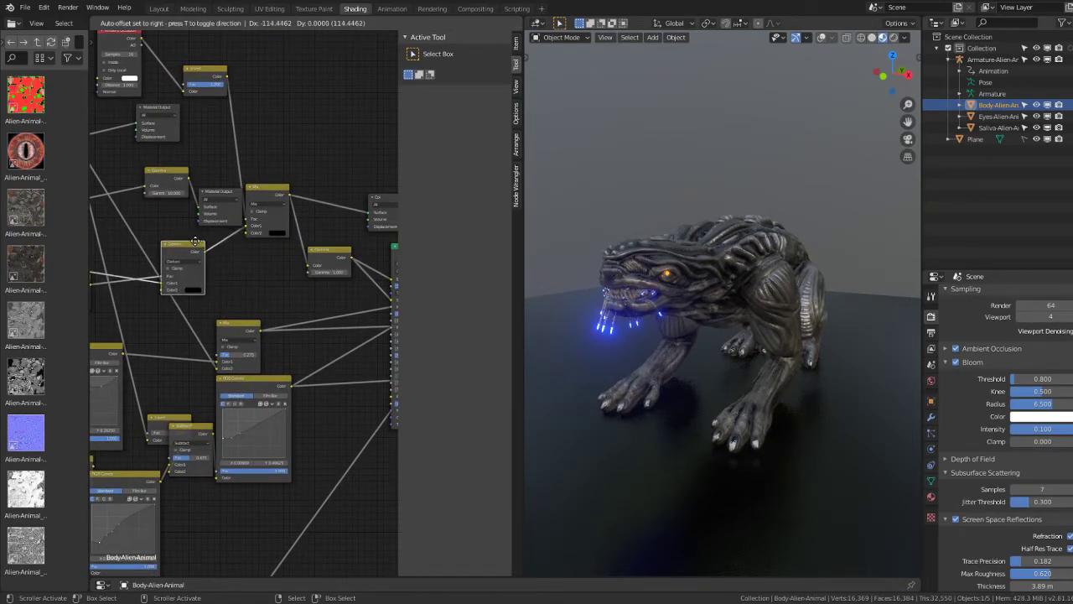
{"action": "left_click", "coordinate": [194, 241]}
{"action": "scroll", "coordinate": [194, 244], "scroll_direction": "down", "scroll_amount": 1}
{"action": "scroll", "coordinate": [185, 247], "scroll_direction": "down", "scroll_amount": 2}
{"action": "scroll", "coordinate": [167, 252], "scroll_direction": "down", "scroll_amount": 1}
{"action": "scroll", "coordinate": [157, 256], "scroll_direction": "down", "scroll_amount": 1}
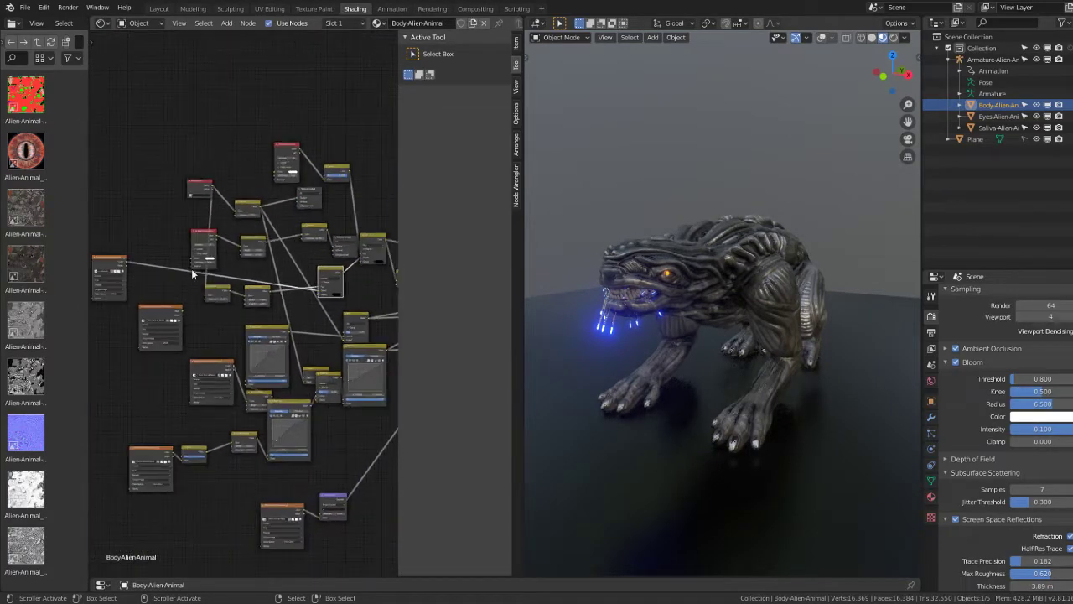
Step: Link the Gamma node's Color output into the Principled BSDF
{"action": "middle_click_drag", "start_coordinate": [166, 316], "coordinate": [138, 328]}
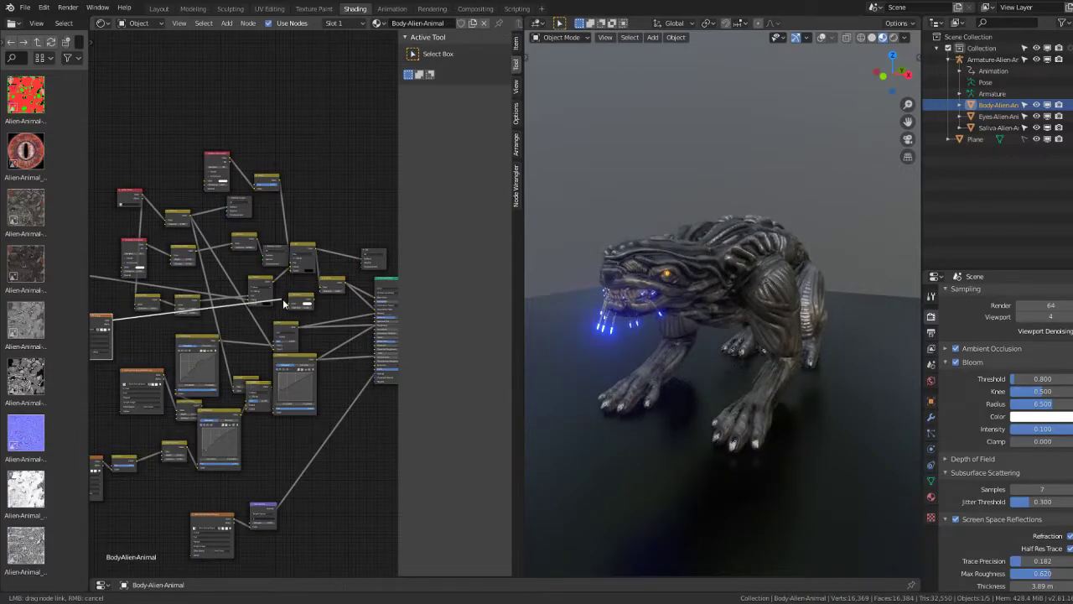
{"action": "scroll", "coordinate": [268, 317], "scroll_direction": "up", "scroll_amount": 2}
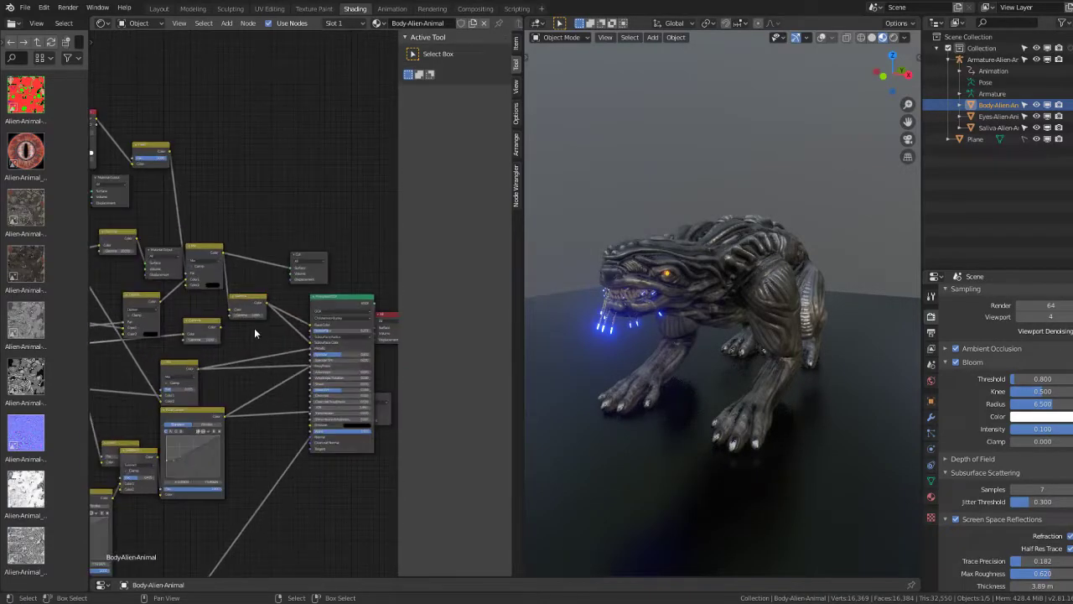
{"action": "scroll", "coordinate": [254, 327], "scroll_direction": "up", "scroll_amount": 2}
{"action": "scroll", "coordinate": [149, 325], "scroll_direction": "up", "scroll_amount": 2}
{"action": "left_click_drag", "start_coordinate": [111, 337], "coordinate": [304, 372]}
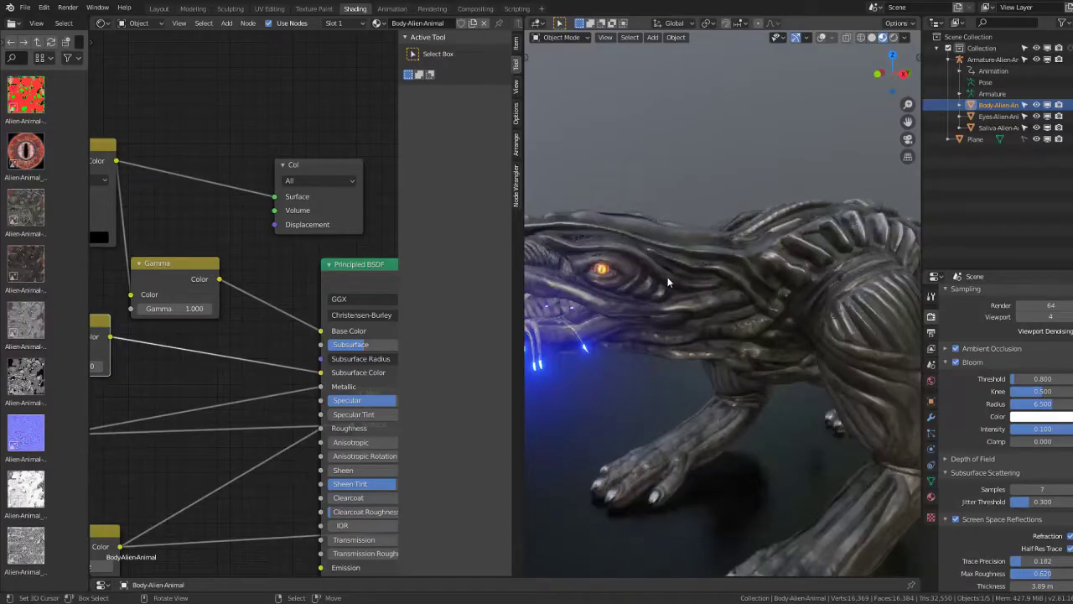
Step: Lower the body's Subsurface and set the upper Gamma node's value to 1.770
{"action": "middle_click_drag", "start_coordinate": [637, 319], "coordinate": [668, 312]}
{"action": "middle_click_drag", "start_coordinate": [193, 325], "coordinate": [391, 336]}
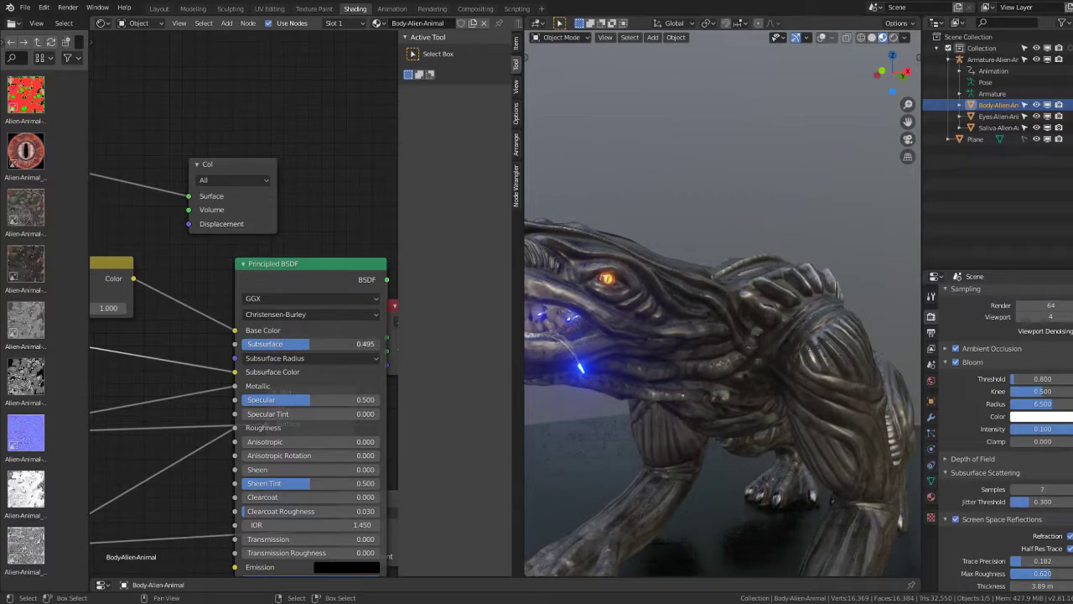
{"action": "left_click_drag", "start_coordinate": [344, 343], "coordinate": [292, 344]}
{"action": "middle_click_drag", "start_coordinate": [227, 358], "coordinate": [377, 335]}
{"action": "mouse_move", "coordinate": [160, 346]}
{"action": "left_mouse_down"}
{"action": "mouse_move", "coordinate": [201, 345]}
{"action": "mouse_move", "coordinate": [135, 344]}
{"action": "mouse_move", "coordinate": [180, 344]}
{"action": "left_mouse_up"}
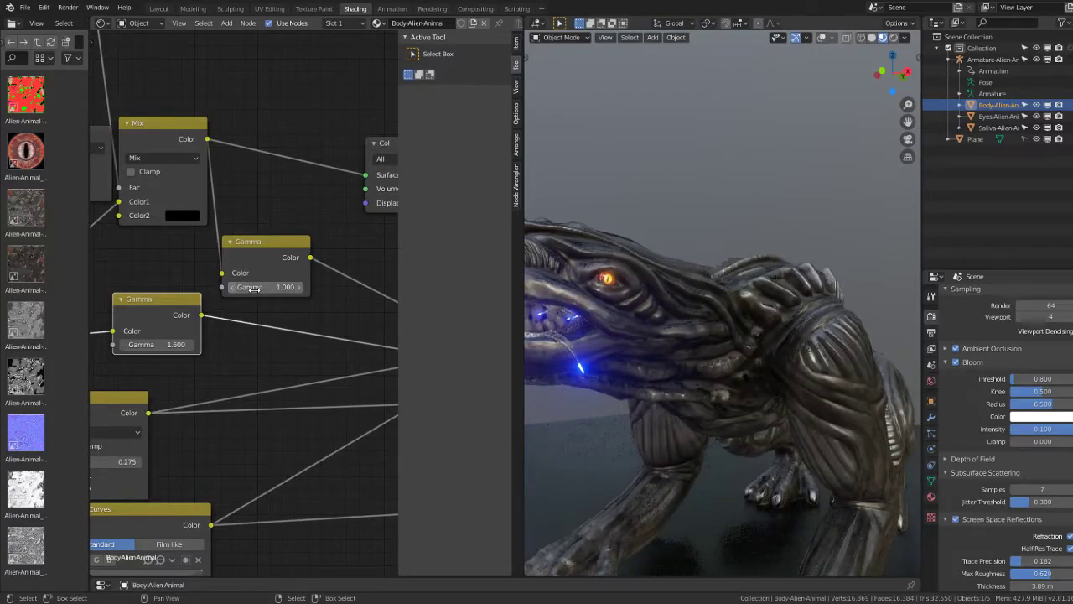
{"action": "mouse_move", "coordinate": [252, 289]}
{"action": "left_mouse_down"}
{"action": "mouse_move", "coordinate": [327, 288]}
{"action": "mouse_move", "coordinate": [197, 287]}
{"action": "left_mouse_up"}
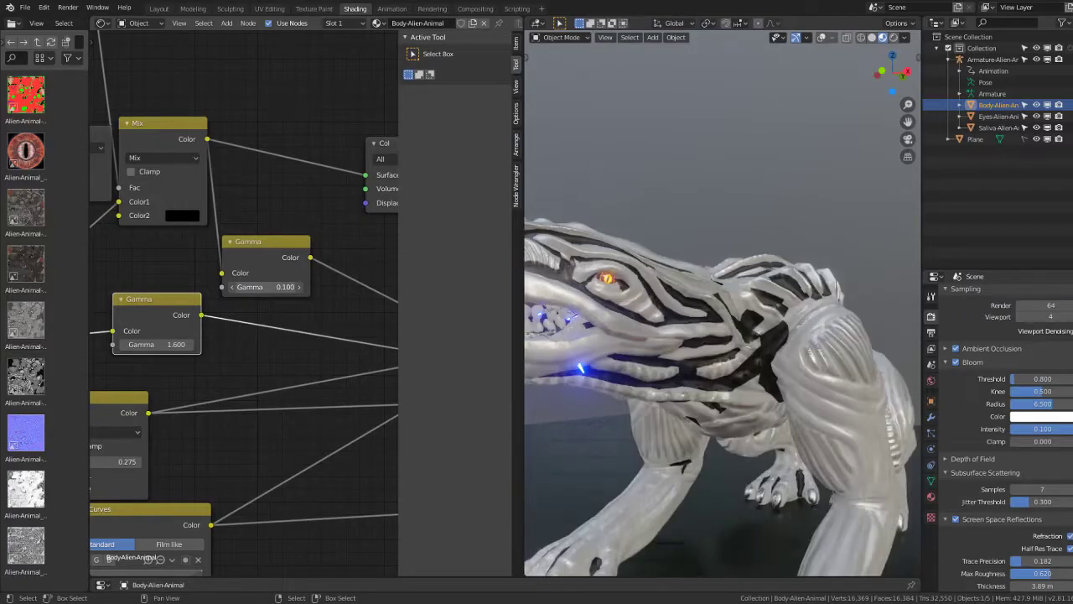
{"action": "middle_click_drag", "start_coordinate": [732, 236], "coordinate": [605, 312]}
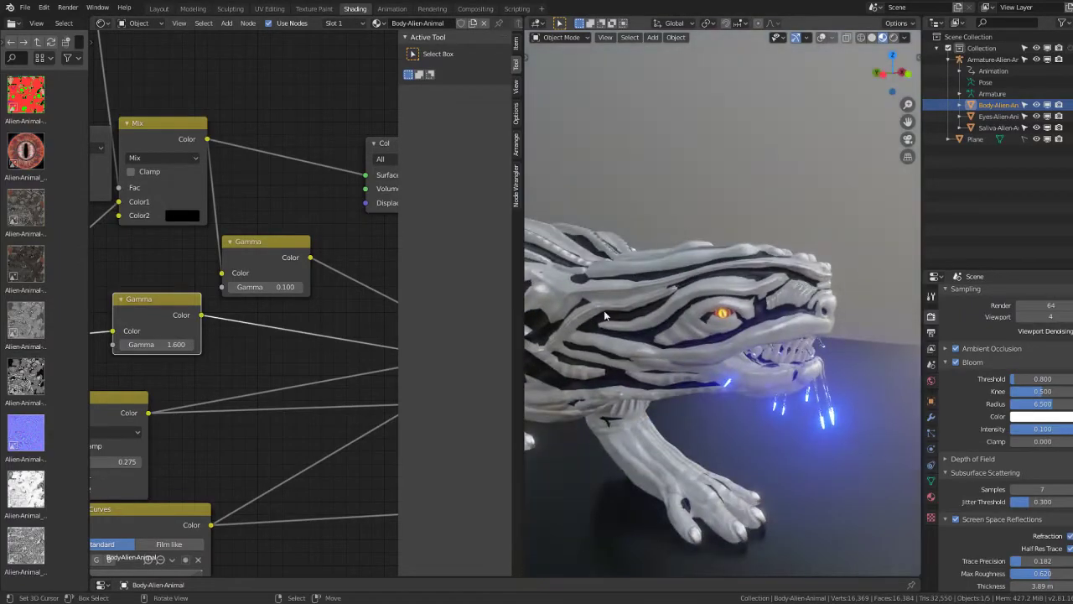
{"action": "left_click_drag", "start_coordinate": [269, 287], "coordinate": [342, 287]}
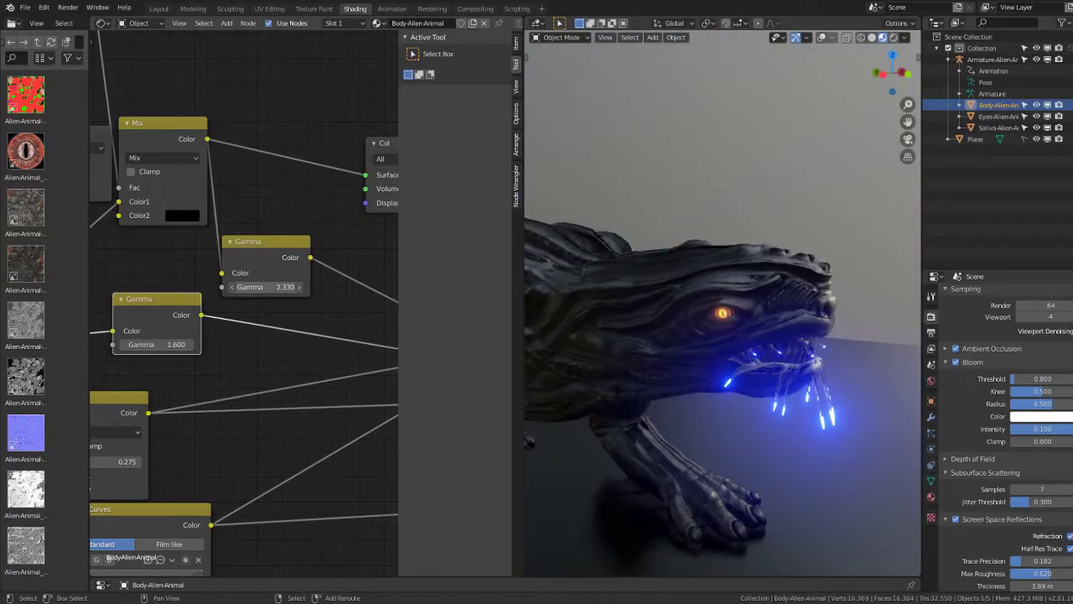
{"action": "left_click_drag", "start_coordinate": [269, 287], "coordinate": [243, 286]}
Step: Play the animation and view the mouth up close to check the darker body
{"action": "mouse_move", "coordinate": [713, 252]}
{"action": "middle_mouse_down"}
{"action": "mouse_move", "coordinate": [635, 279]}
{"action": "mouse_move", "coordinate": [910, 281]}
{"action": "mouse_move", "coordinate": [574, 270]}
{"action": "mouse_move", "coordinate": [679, 306]}
{"action": "mouse_move", "coordinate": [804, 315]}
{"action": "mouse_move", "coordinate": [722, 352]}
{"action": "mouse_move", "coordinate": [802, 319]}
{"action": "mouse_move", "coordinate": [769, 294]}
{"action": "mouse_move", "coordinate": [737, 310]}
{"action": "mouse_move", "coordinate": [819, 344]}
{"action": "mouse_move", "coordinate": [781, 317]}
{"action": "mouse_move", "coordinate": [769, 283]}
{"action": "mouse_move", "coordinate": [843, 291]}
{"action": "mouse_move", "coordinate": [768, 275]}
{"action": "mouse_move", "coordinate": [679, 290]}
{"action": "mouse_move", "coordinate": [695, 306]}
{"action": "middle_mouse_up"}
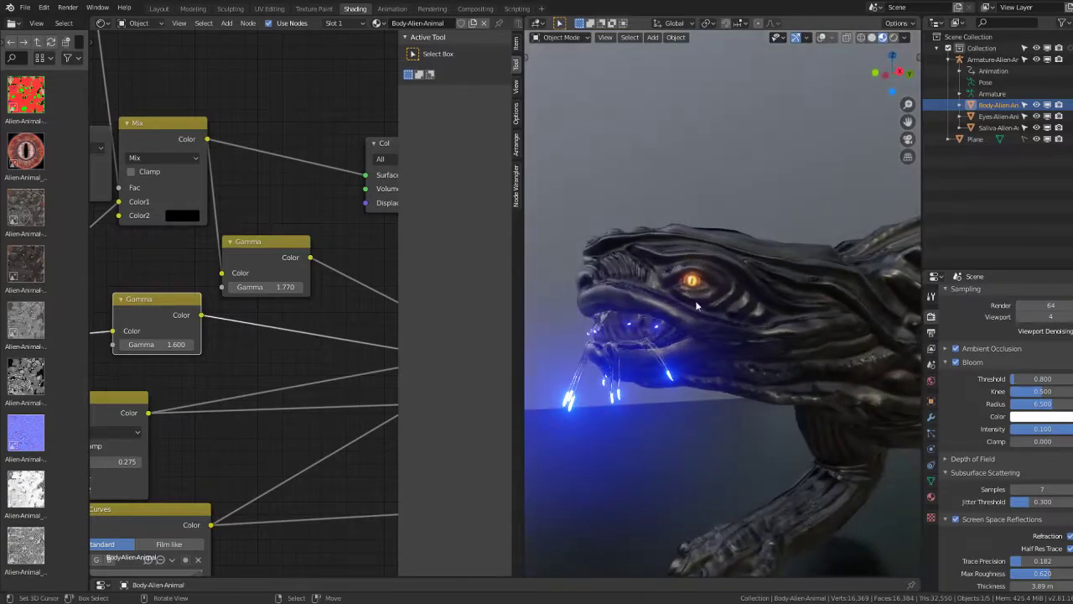
{"action": "key", "text": "space"}
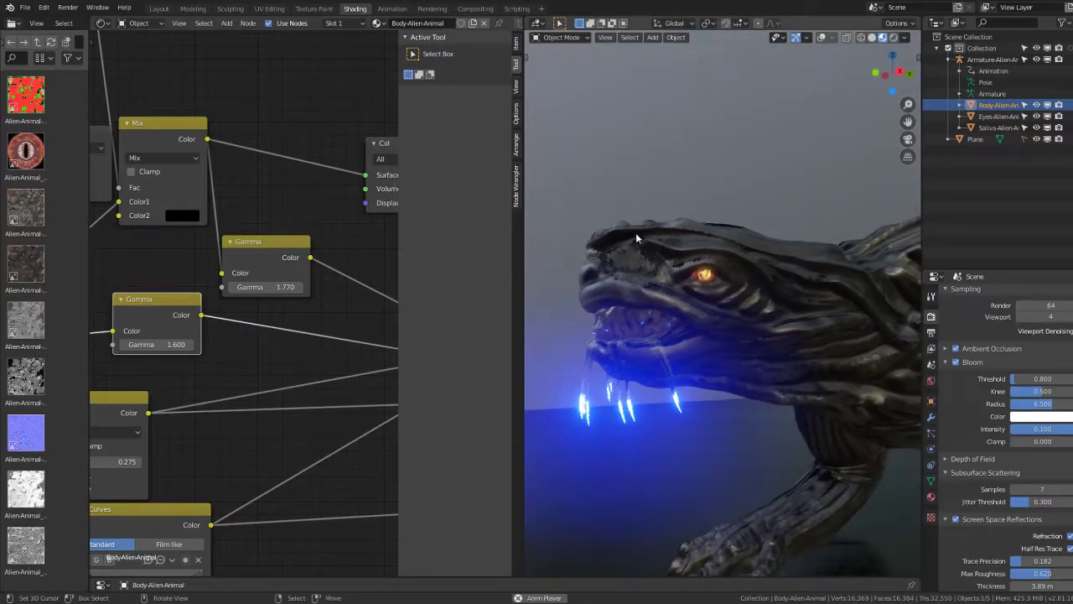
{"action": "mouse_move", "coordinate": [646, 319]}
{"action": "middle_mouse_down"}
{"action": "mouse_move", "coordinate": [736, 285]}
{"action": "mouse_move", "coordinate": [636, 306]}
{"action": "middle_mouse_up"}
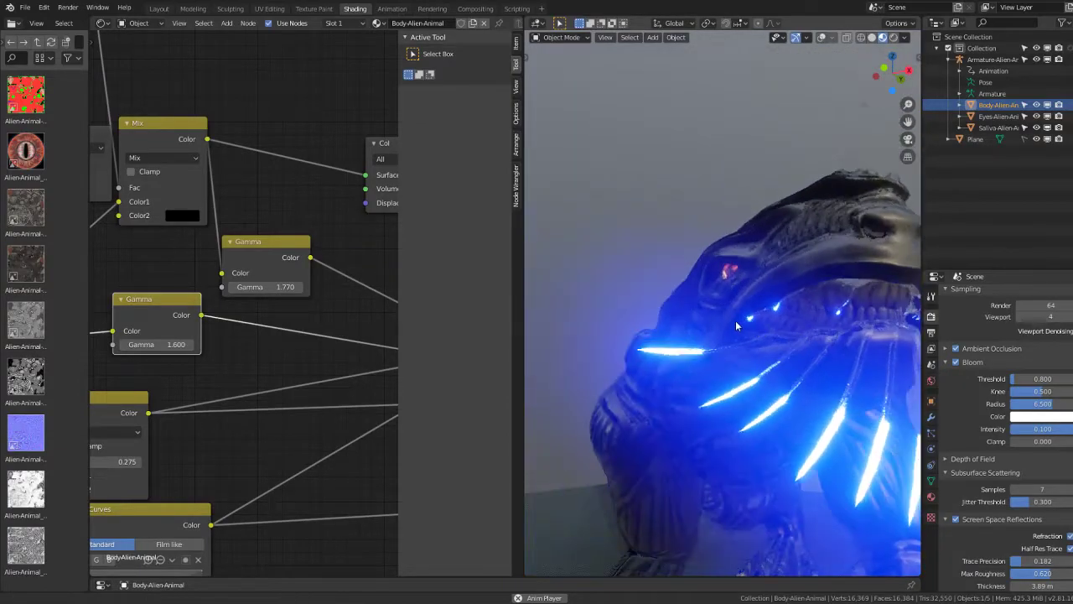
{"action": "left_click", "coordinate": [395, 10]}
{"action": "mouse_move", "coordinate": [498, 451]}
{"action": "left_mouse_down"}
{"action": "mouse_move", "coordinate": [813, 464]}
{"action": "mouse_move", "coordinate": [711, 457]}
{"action": "left_mouse_up"}
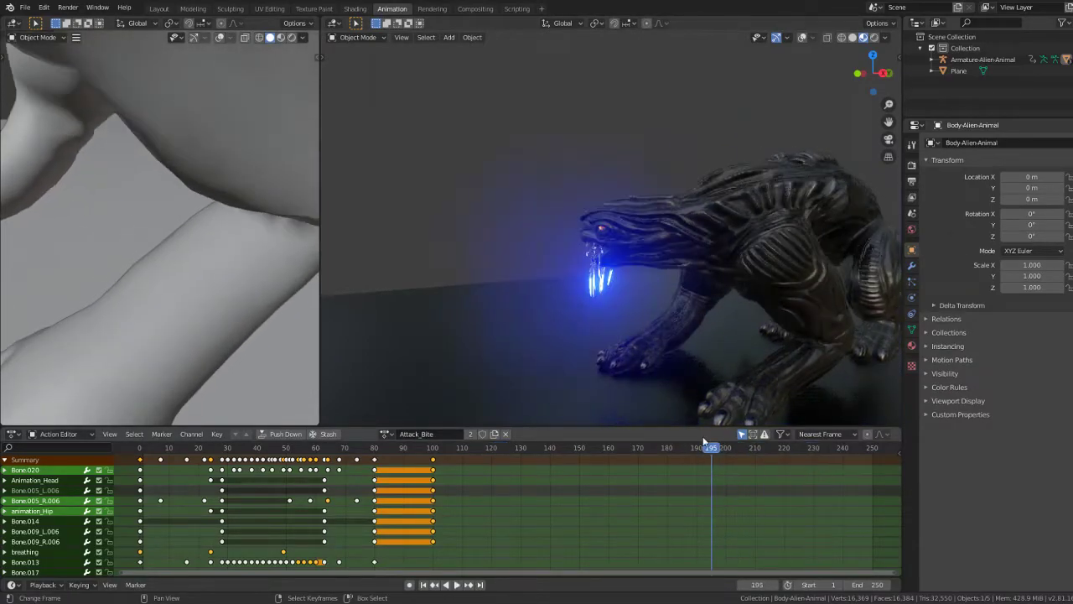
{"action": "scroll", "coordinate": [835, 249], "scroll_direction": "up", "scroll_amount": 5}
{"action": "middle_click_drag", "start_coordinate": [835, 249], "coordinate": [715, 213]}
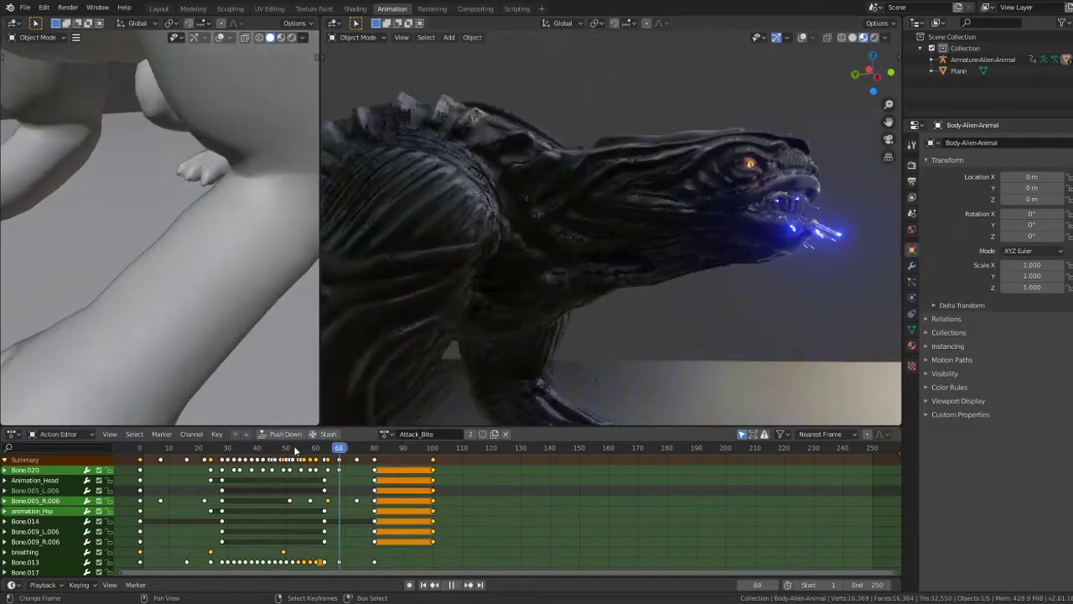
{"action": "left_click_drag", "start_coordinate": [526, 450], "coordinate": [222, 452]}
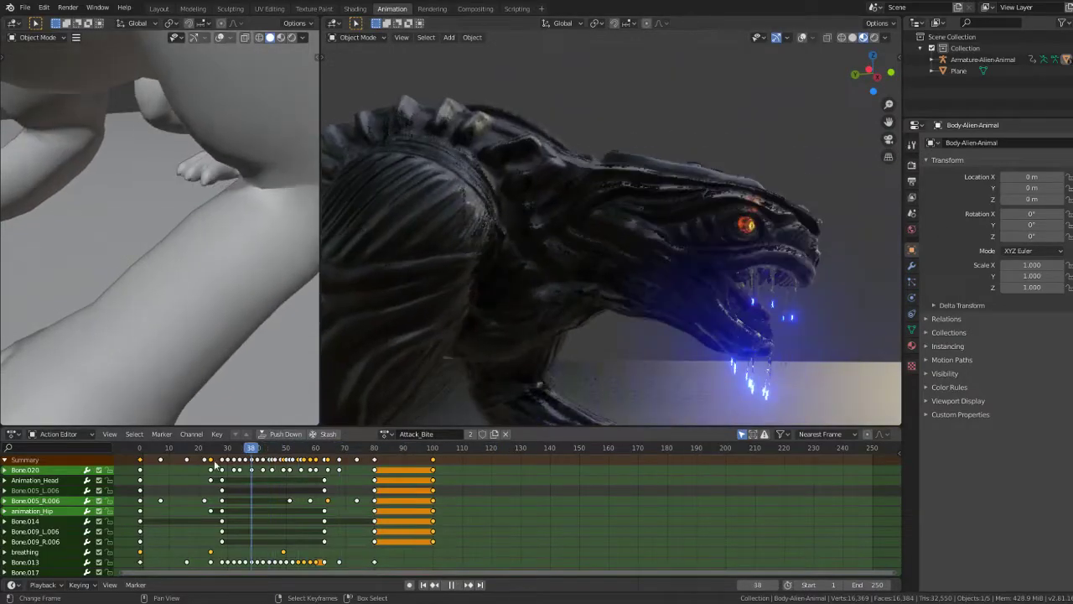
{"action": "key", "text": "space"}
{"action": "left_click_drag", "start_coordinate": [281, 470], "coordinate": [261, 472]}
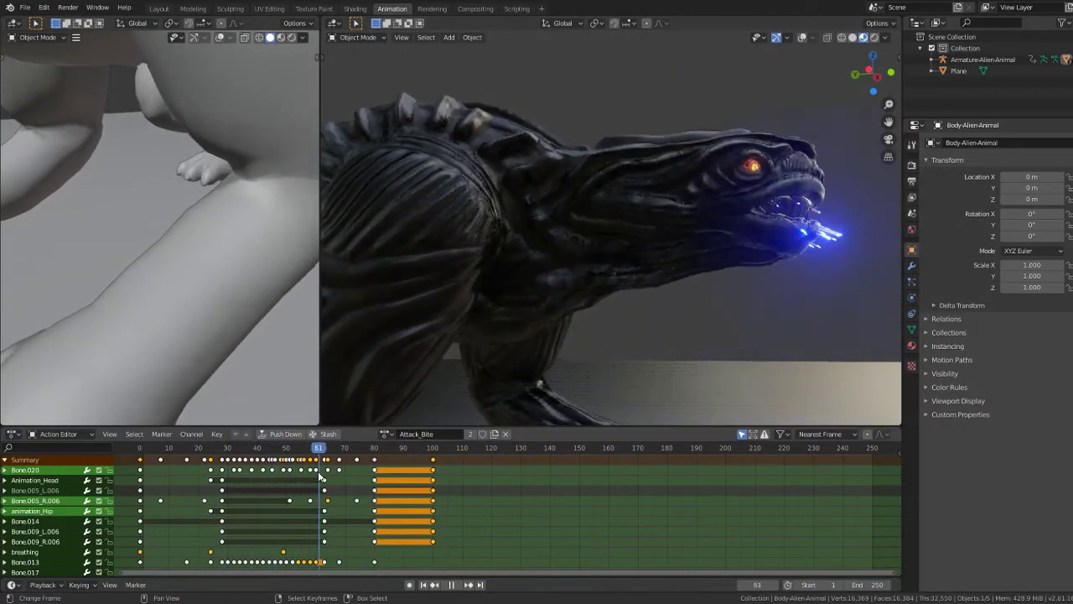
{"action": "middle_click_drag", "start_coordinate": [687, 257], "coordinate": [583, 237]}
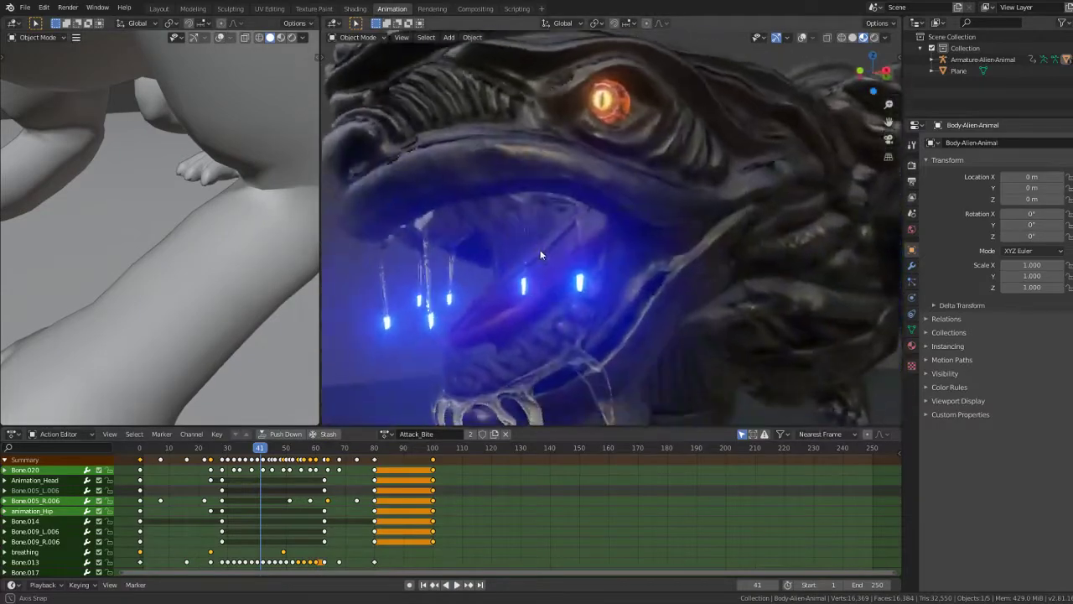
{"action": "left_click", "coordinate": [355, 12]}
{"action": "mouse_move", "coordinate": [706, 326]}
{"action": "middle_mouse_down"}
{"action": "mouse_move", "coordinate": [800, 331]}
{"action": "mouse_move", "coordinate": [675, 334]}
{"action": "middle_mouse_up"}
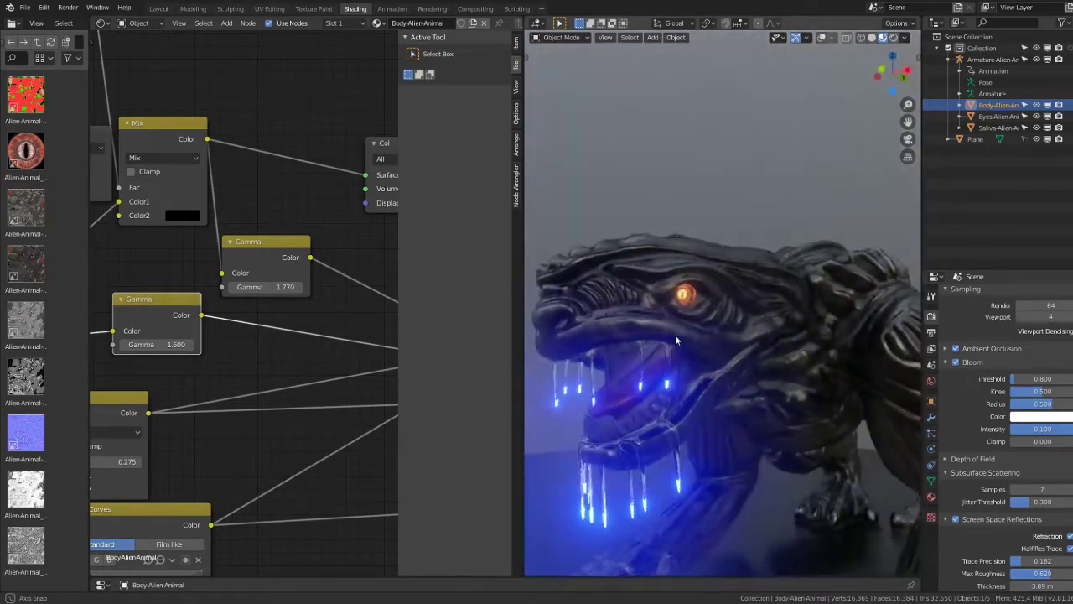
Step: Move the red All output node aside and bring the Principled BSDF settings into view
{"action": "middle_click_drag", "start_coordinate": [447, 380], "coordinate": [185, 371]}
{"action": "scroll", "coordinate": [180, 362], "scroll_direction": "down", "scroll_amount": 1}
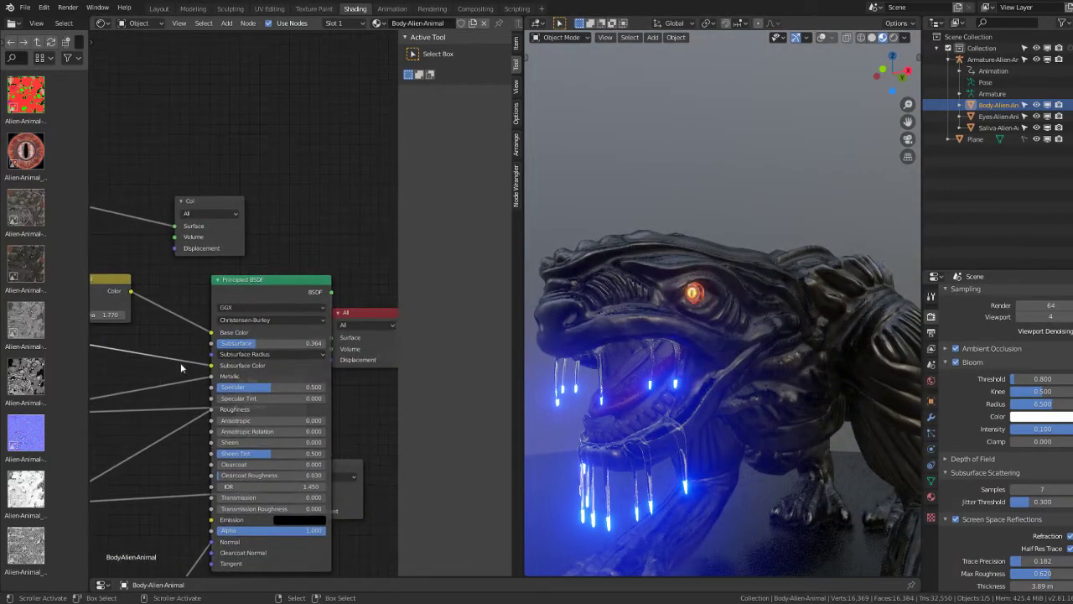
{"action": "middle_click_drag", "start_coordinate": [316, 299], "coordinate": [303, 307]}
{"action": "left_click", "coordinate": [355, 321]}
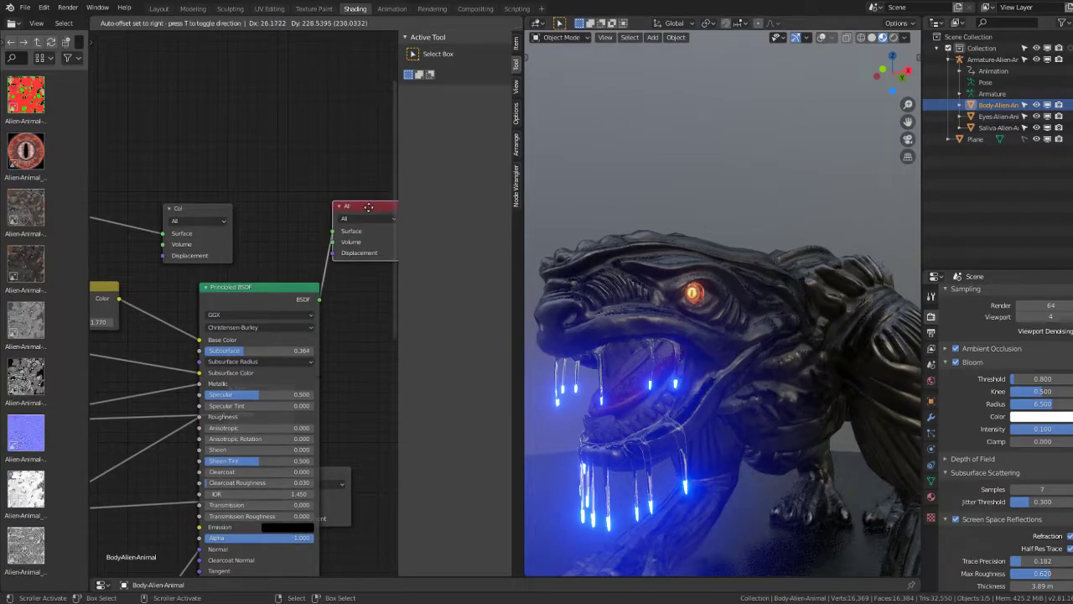
{"action": "left_click_drag", "start_coordinate": [368, 207], "coordinate": [366, 209]}
{"action": "middle_click_drag", "start_coordinate": [271, 235], "coordinate": [190, 235]}
{"action": "scroll", "coordinate": [627, 294], "scroll_direction": "down", "scroll_amount": 4}
{"action": "mouse_move", "coordinate": [627, 294]}
{"action": "middle_mouse_down"}
{"action": "mouse_move", "coordinate": [708, 318]}
{"action": "mouse_move", "coordinate": [738, 311]}
{"action": "middle_mouse_up"}
{"action": "scroll", "coordinate": [765, 314], "scroll_direction": "up", "scroll_amount": 5}
{"action": "middle_click_drag", "start_coordinate": [263, 329], "coordinate": [319, 335]}
{"action": "scroll", "coordinate": [318, 403], "scroll_direction": "up", "scroll_amount": 2}
{"action": "mouse_move", "coordinate": [312, 421]}
{"action": "middle_mouse_down"}
{"action": "mouse_move", "coordinate": [318, 436]}
{"action": "mouse_move", "coordinate": [241, 404]}
{"action": "middle_mouse_up"}
{"action": "scroll", "coordinate": [318, 436], "scroll_direction": "up", "scroll_amount": 1}
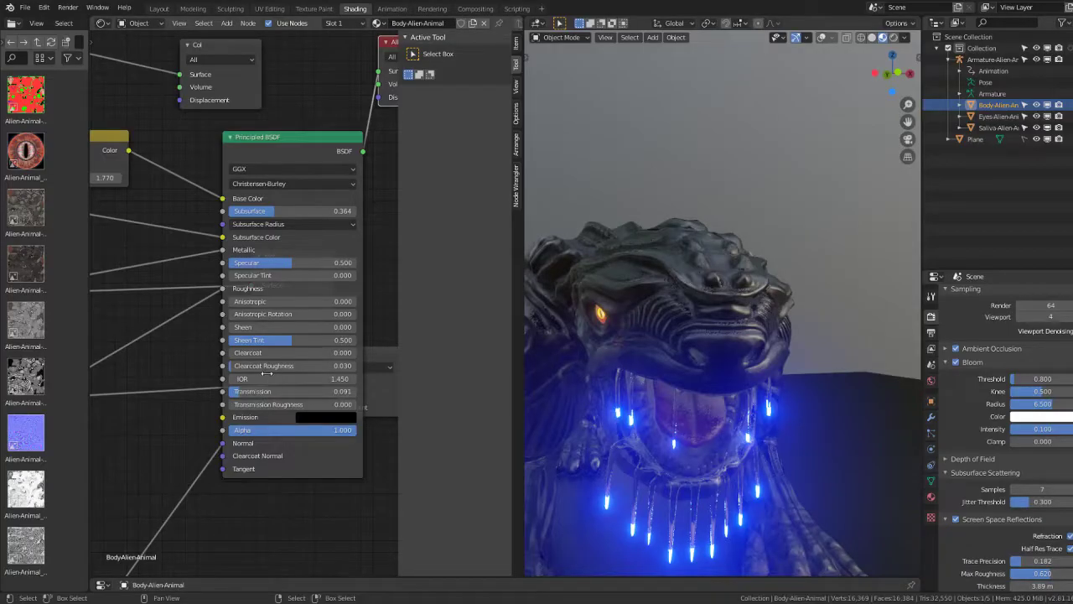
Step: Set the body's Transmission to 0.309 and orbit to inspect the glossier skin
{"action": "mouse_move", "coordinate": [267, 373]}
{"action": "left_mouse_down"}
{"action": "mouse_move", "coordinate": [239, 391]}
{"action": "mouse_move", "coordinate": [268, 391]}
{"action": "left_mouse_up"}
{"action": "middle_click_drag", "start_coordinate": [678, 304], "coordinate": [613, 283]}
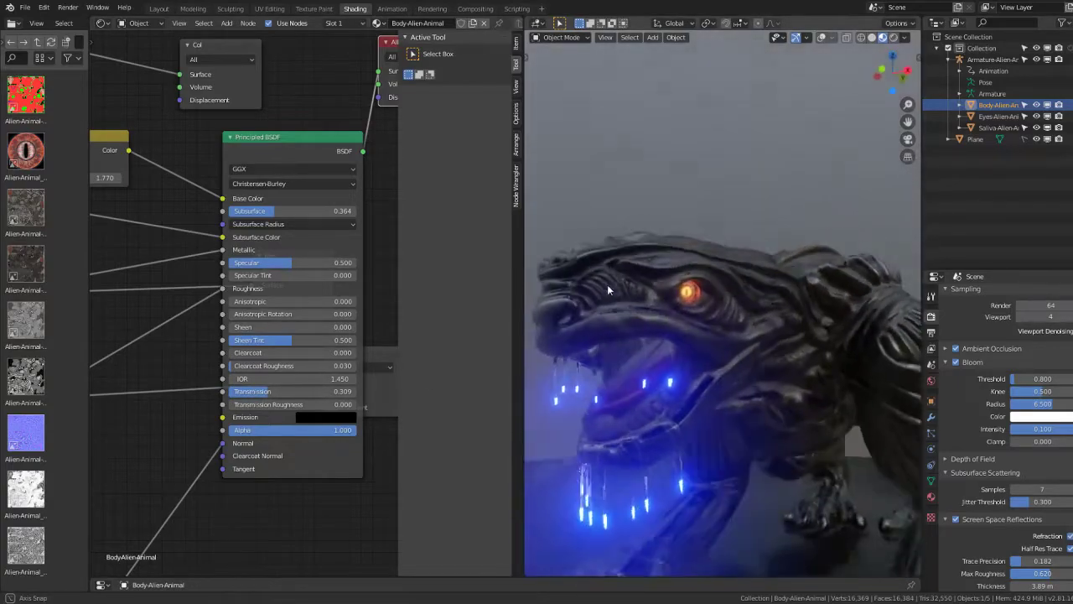
{"action": "middle_click_drag", "start_coordinate": [679, 298], "coordinate": [637, 293]}
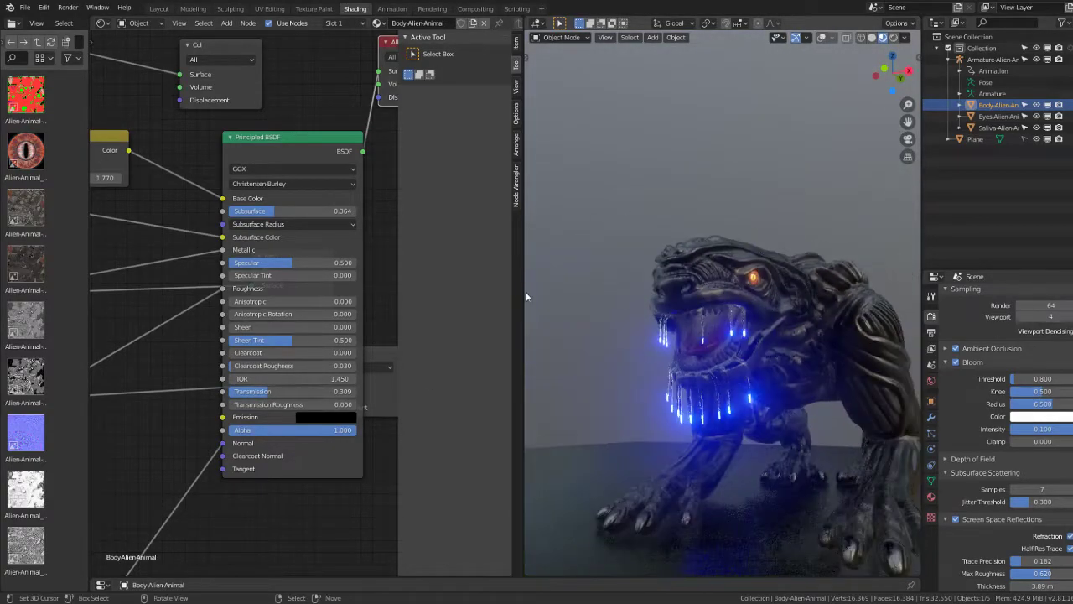
{"action": "scroll", "coordinate": [269, 296], "scroll_direction": "down", "scroll_amount": 4}
{"action": "scroll", "coordinate": [211, 249], "scroll_direction": "down", "scroll_amount": 3}
{"action": "scroll", "coordinate": [243, 285], "scroll_direction": "up", "scroll_amount": 3}
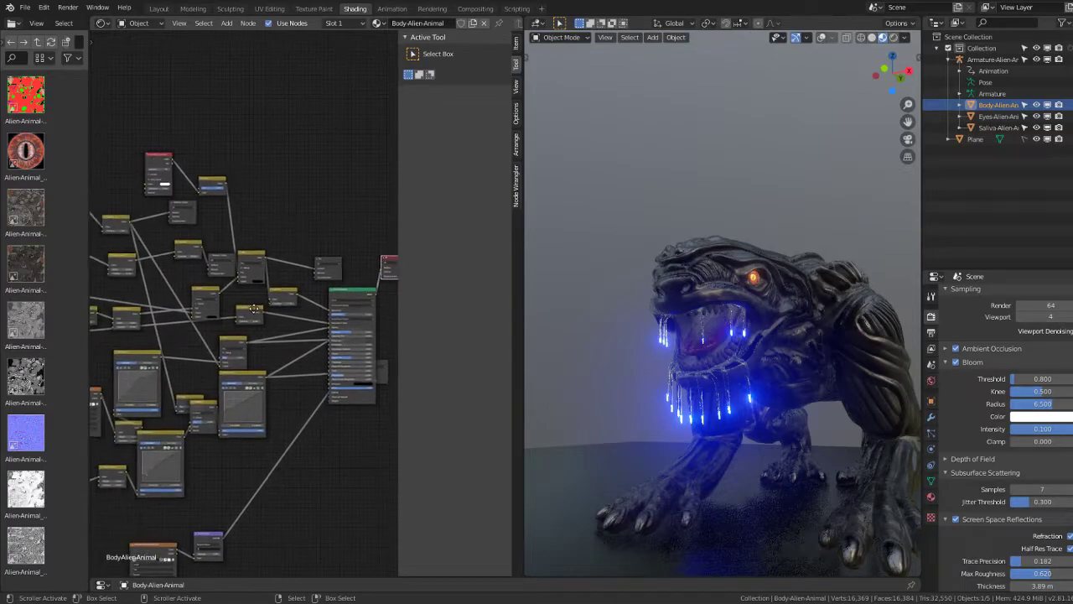
{"action": "scroll", "coordinate": [255, 307], "scroll_direction": "up", "scroll_amount": 2}
{"action": "scroll", "coordinate": [772, 282], "scroll_direction": "up", "scroll_amount": 4}
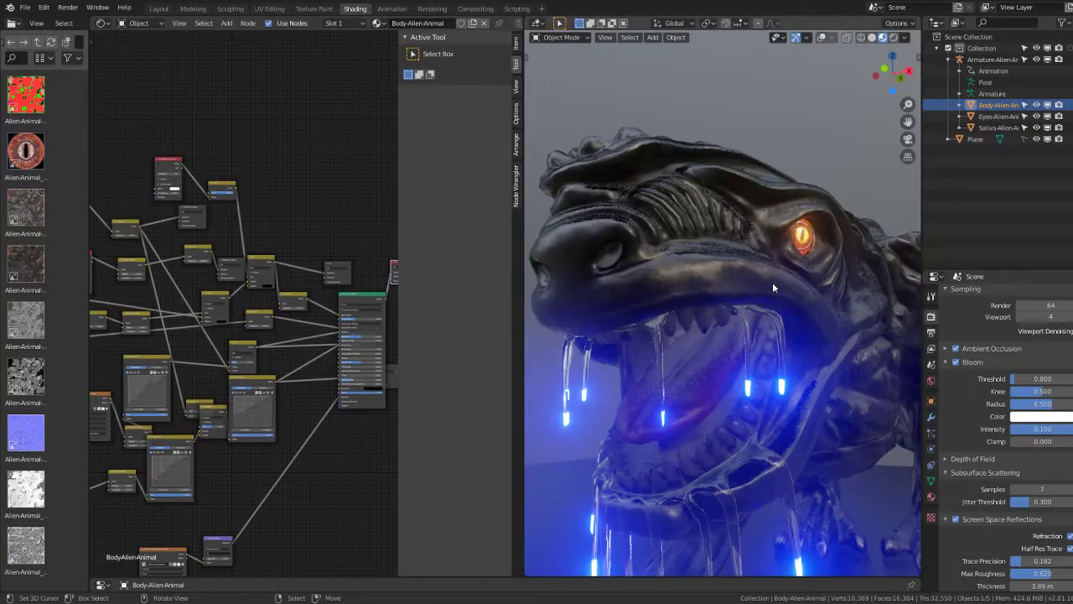
{"action": "mouse_move", "coordinate": [772, 282]}
{"action": "middle_mouse_down"}
{"action": "mouse_move", "coordinate": [798, 252]}
{"action": "mouse_move", "coordinate": [829, 258]}
{"action": "mouse_move", "coordinate": [637, 251]}
{"action": "middle_mouse_up"}
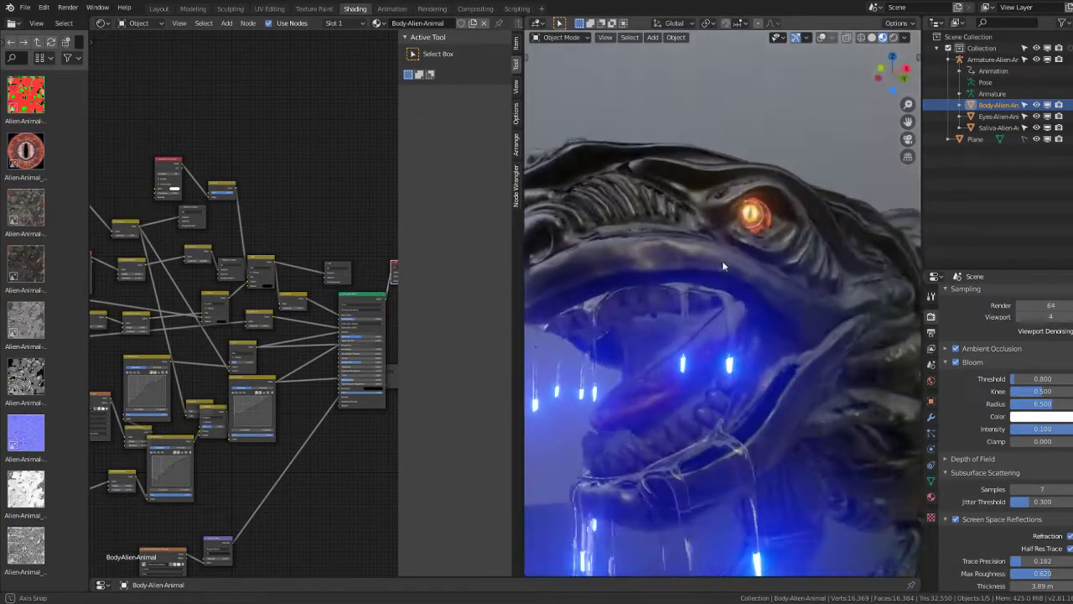
Step: Move the red node aside and wire the Image Texture's Color straight into the output Surface
{"action": "scroll", "coordinate": [243, 232], "scroll_direction": "down", "scroll_amount": 3}
{"action": "scroll", "coordinate": [286, 309], "scroll_direction": "down", "scroll_amount": 1}
{"action": "scroll", "coordinate": [249, 232], "scroll_direction": "up", "scroll_amount": 2}
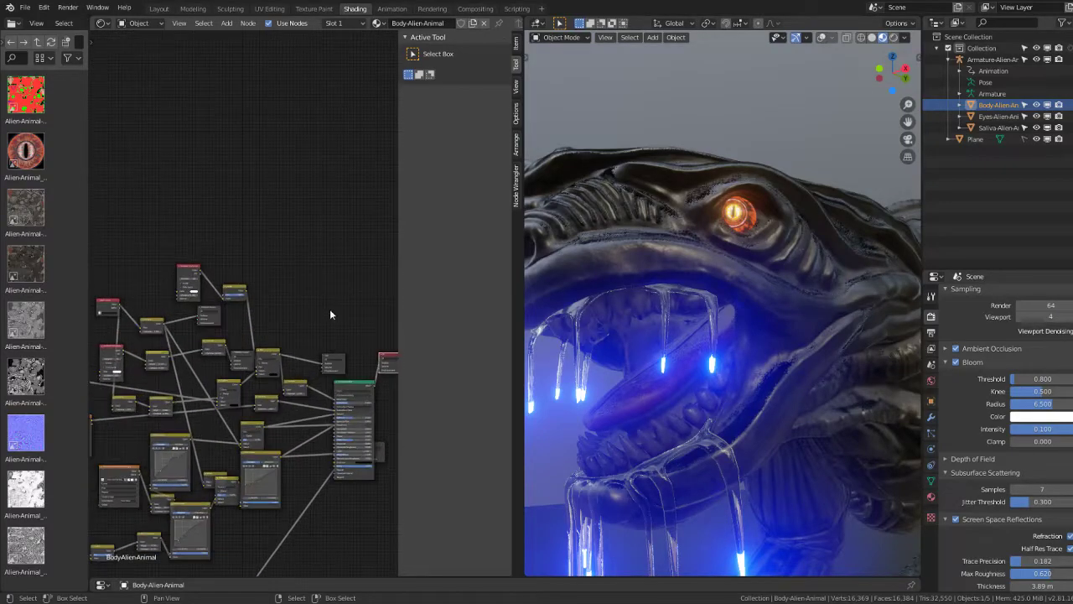
{"action": "scroll", "coordinate": [252, 310], "scroll_direction": "up", "scroll_amount": 2}
{"action": "scroll", "coordinate": [201, 321], "scroll_direction": "up", "scroll_amount": 2}
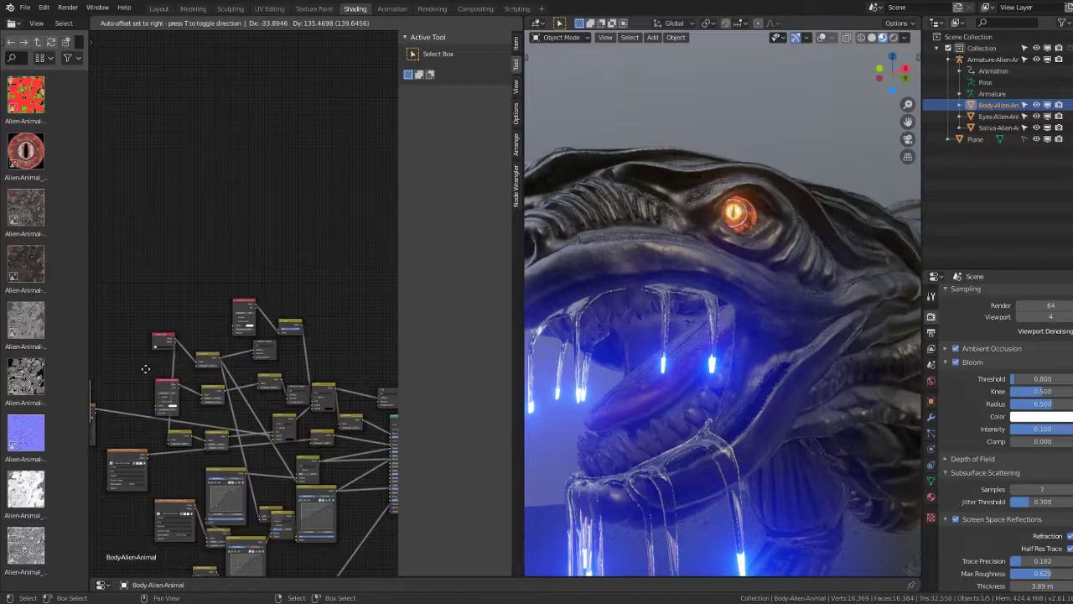
{"action": "left_click_drag", "start_coordinate": [177, 298], "coordinate": [184, 231]}
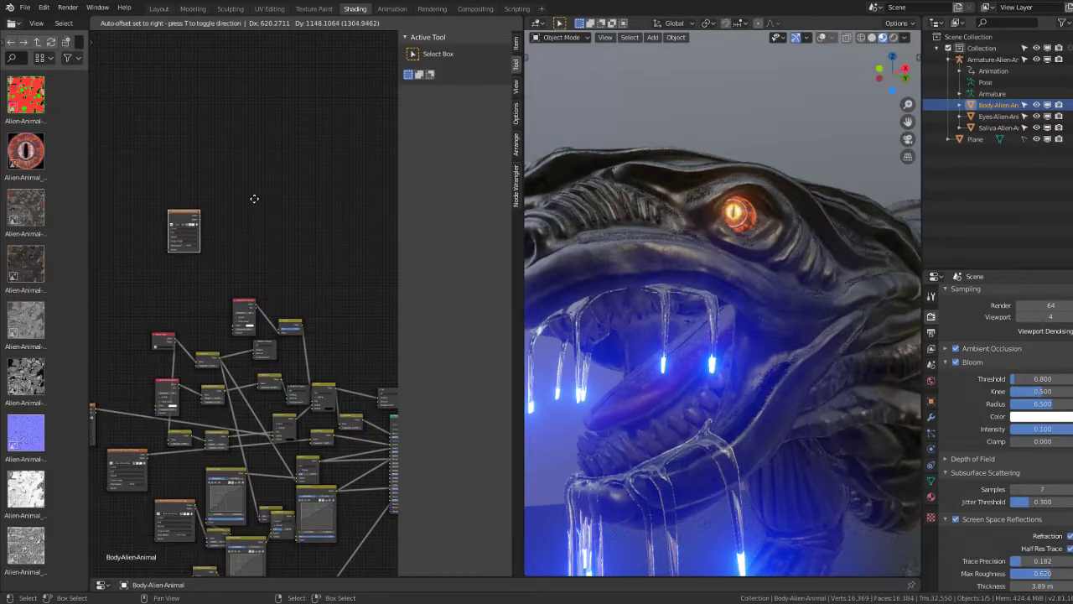
{"action": "scroll", "coordinate": [215, 258], "scroll_direction": "down", "scroll_amount": 1}
{"action": "mouse_move", "coordinate": [385, 419]}
{"action": "left_mouse_down"}
{"action": "mouse_move", "coordinate": [222, 242]}
{"action": "mouse_move", "coordinate": [205, 251]}
{"action": "left_mouse_up"}
{"action": "scroll", "coordinate": [266, 269], "scroll_direction": "up", "scroll_amount": 2}
{"action": "scroll", "coordinate": [251, 285], "scroll_direction": "up", "scroll_amount": 3}
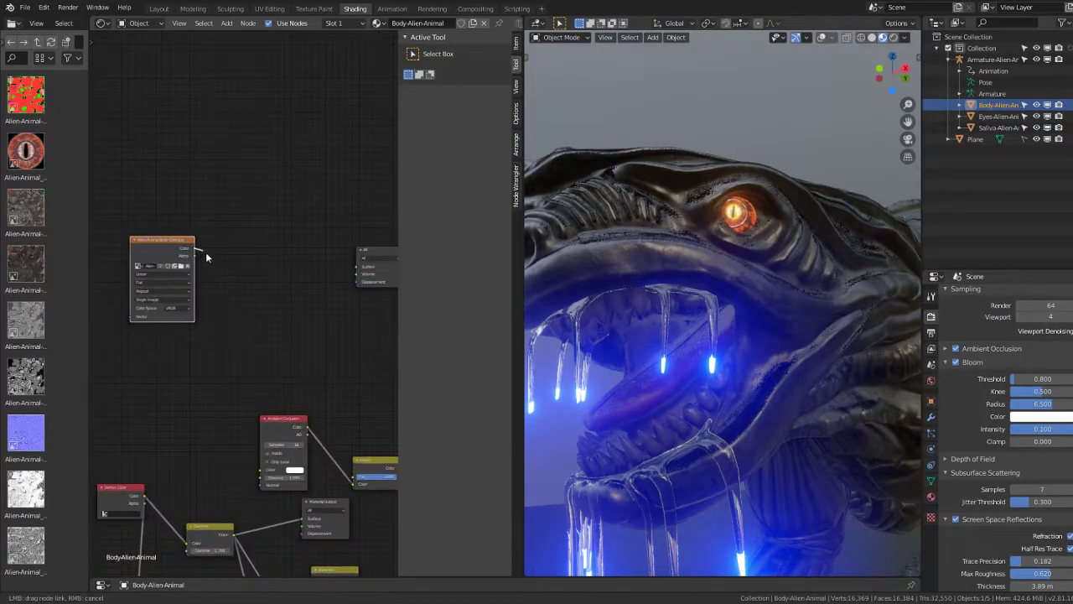
{"action": "left_click_drag", "start_coordinate": [355, 272], "coordinate": [356, 267]}
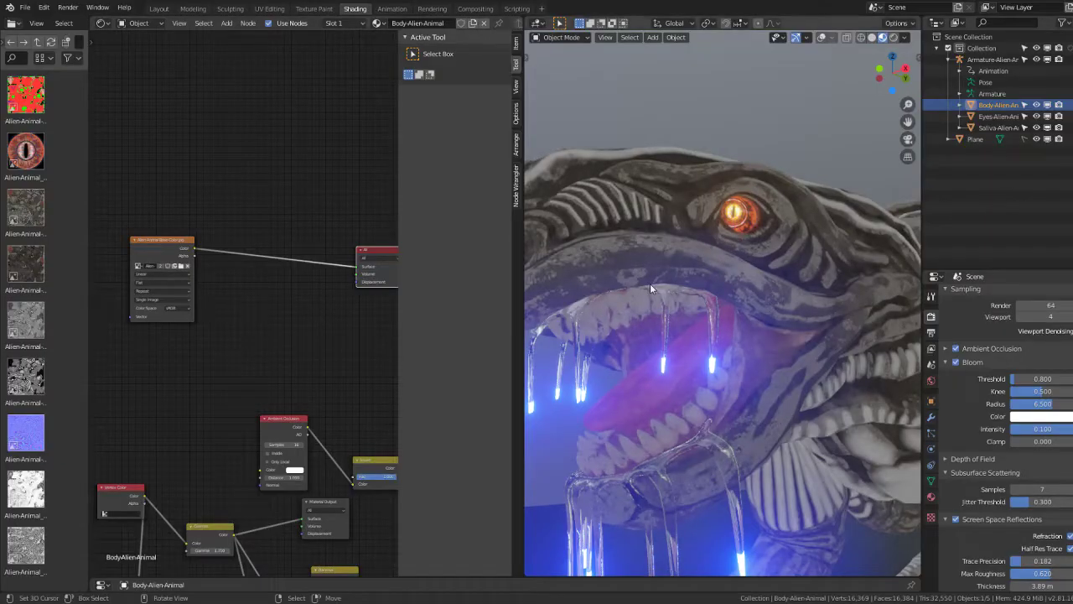
{"action": "middle_click_drag", "start_coordinate": [650, 283], "coordinate": [649, 290]}
{"action": "middle_click_drag", "start_coordinate": [305, 303], "coordinate": [305, 344]}
{"action": "key", "text": "shift+a"}
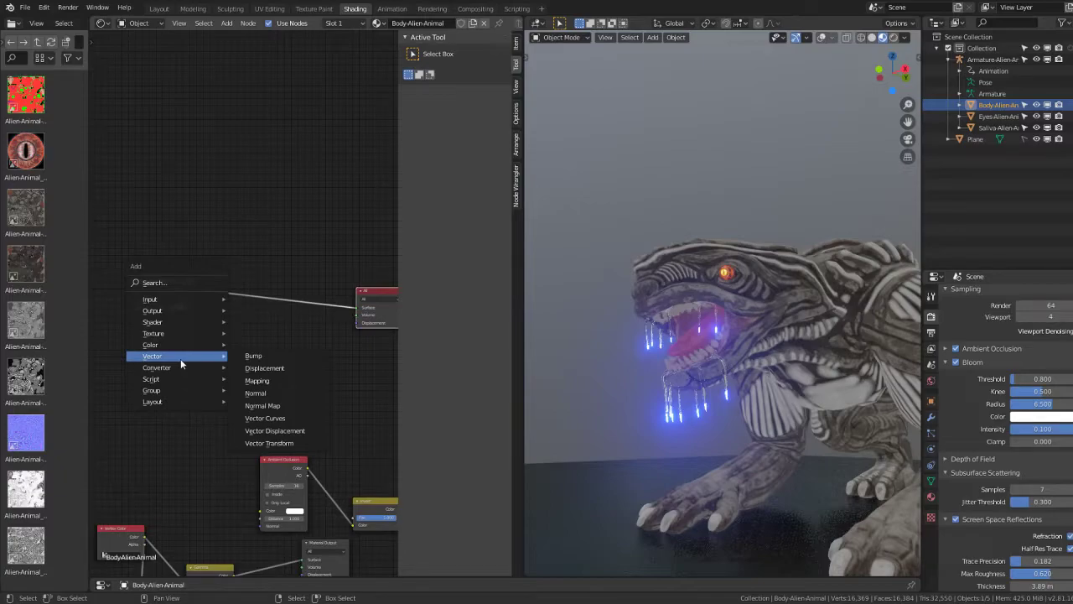
{"action": "mouse_move", "coordinate": [156, 367]}
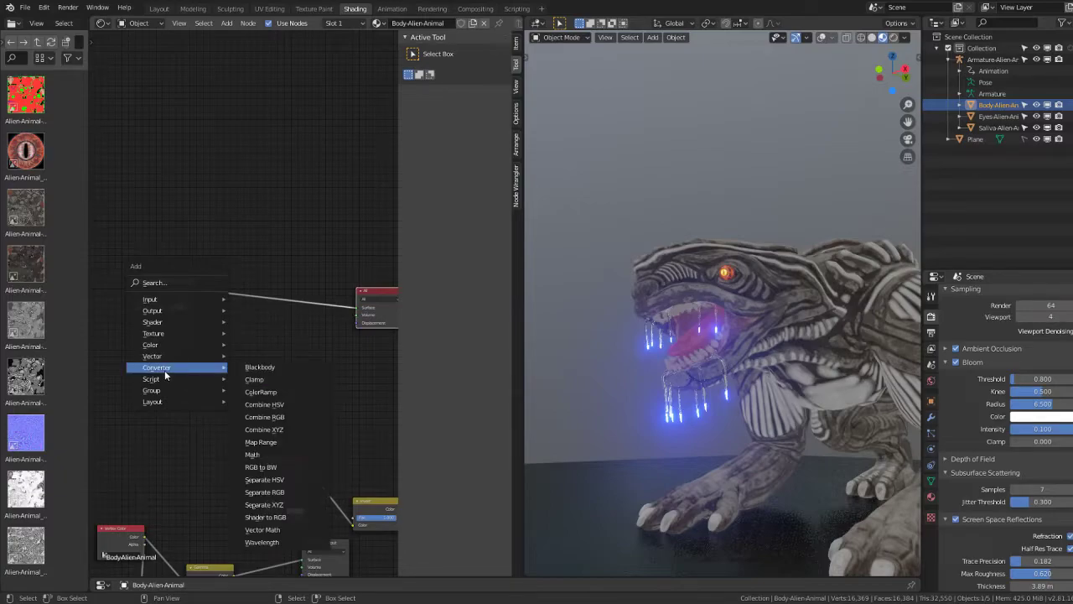
Step: Add Separate RGB and Combine RGB nodes after the texture and link the G and B channels
{"action": "left_click", "coordinate": [287, 493]}
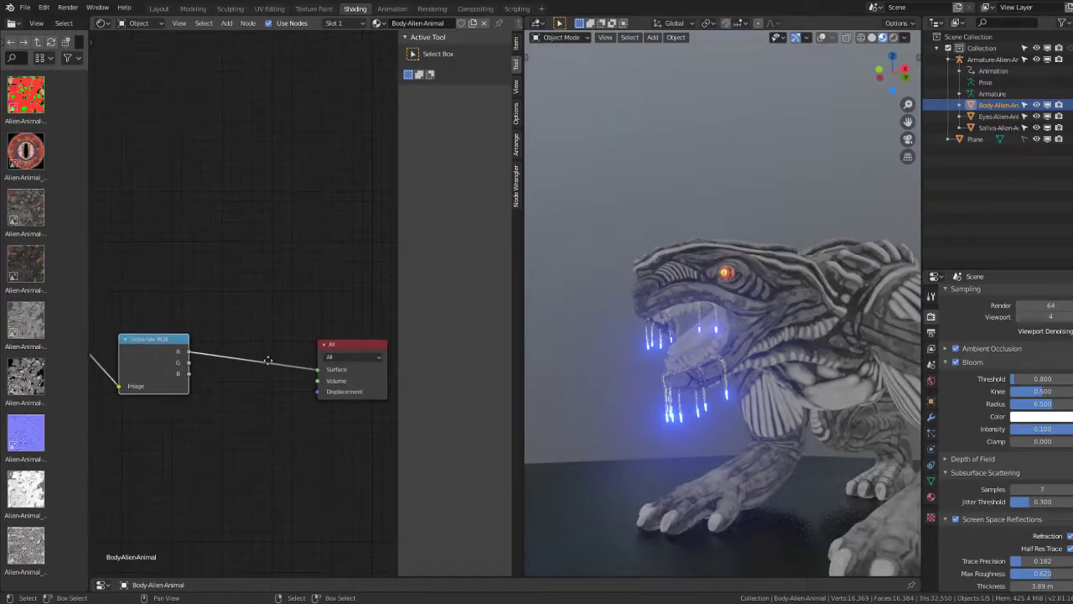
{"action": "key", "text": "shift+a"}
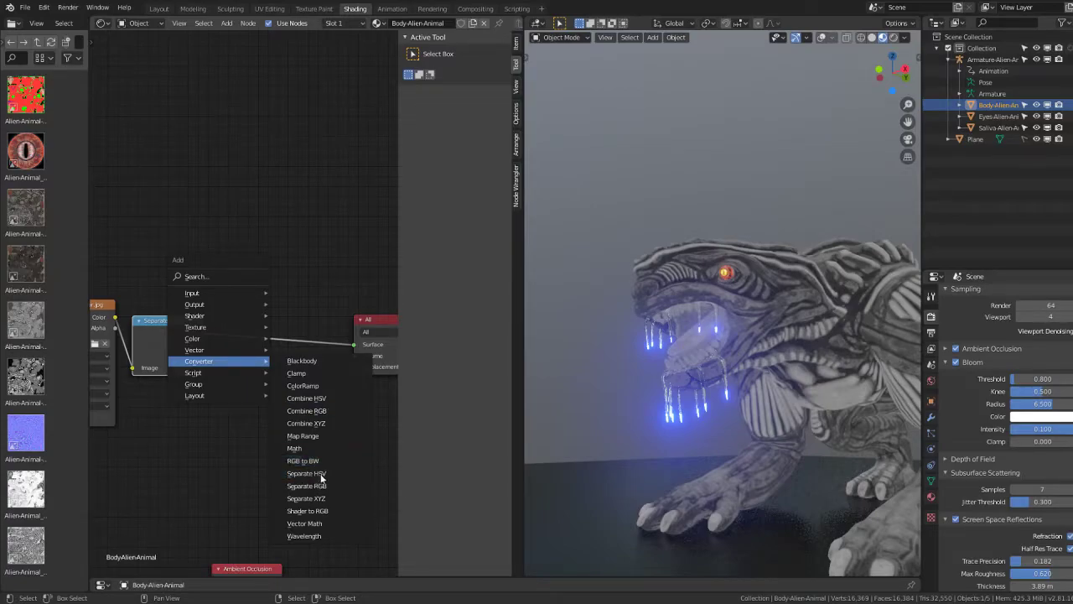
{"action": "left_click", "coordinate": [307, 411]}
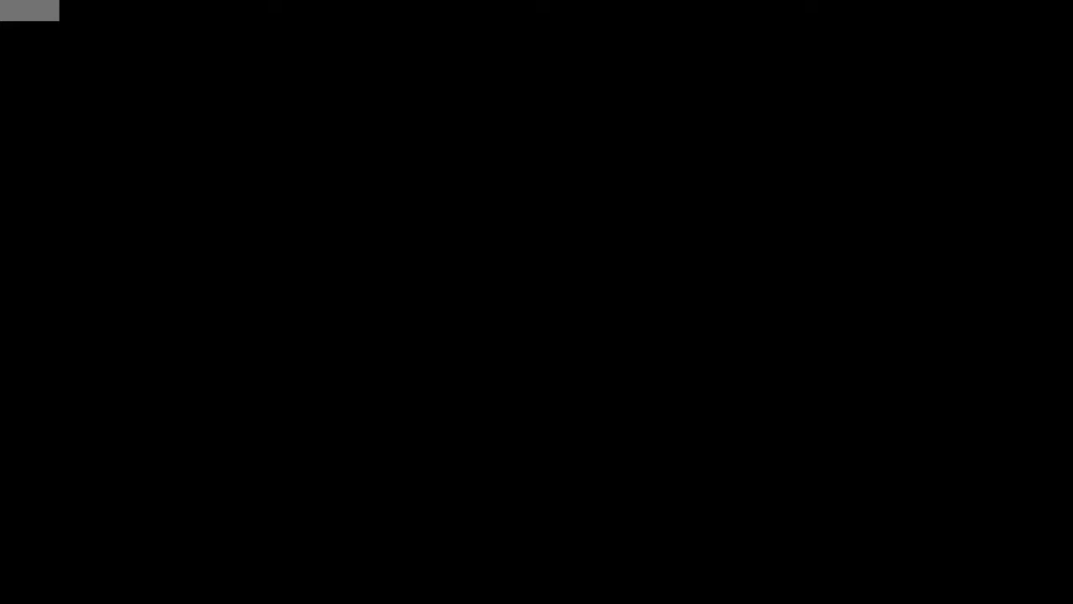
{"action": "scroll", "coordinate": [247, 272], "scroll_direction": "up", "scroll_amount": 1}
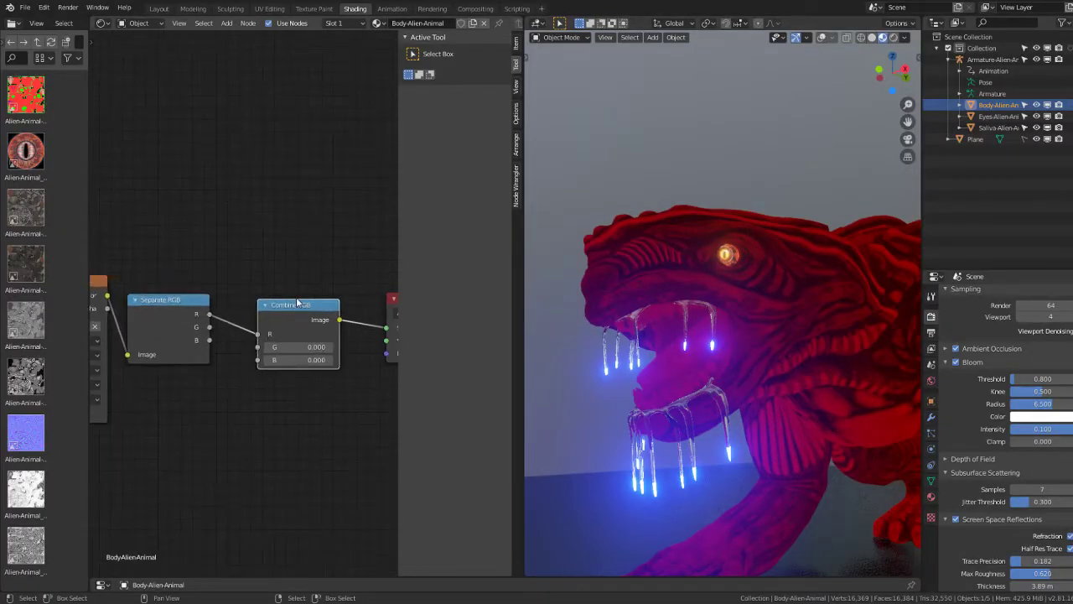
{"action": "left_click_drag", "start_coordinate": [295, 303], "coordinate": [296, 281]}
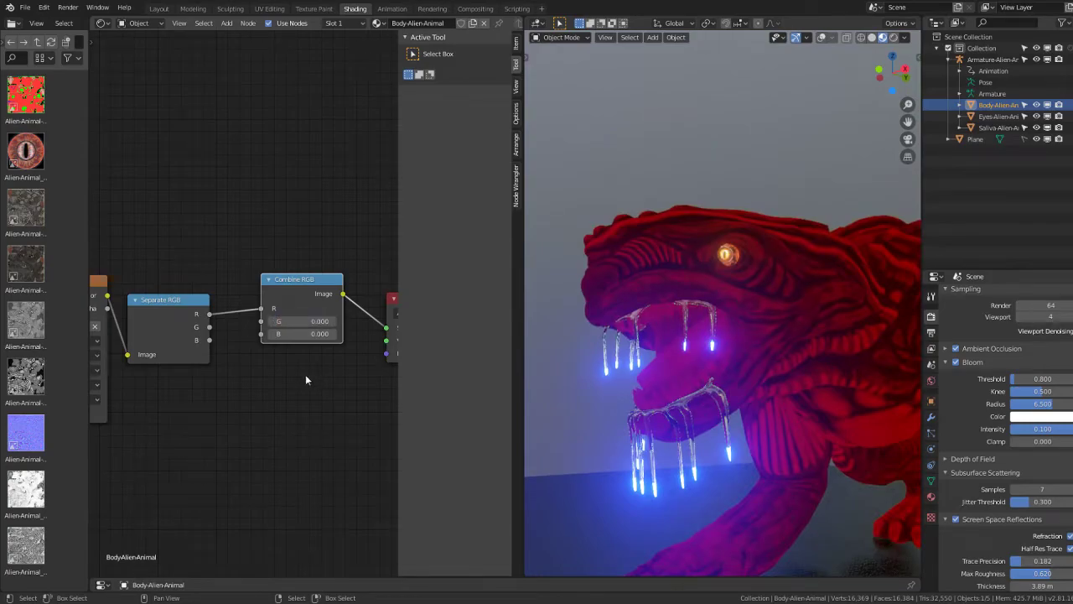
{"action": "scroll", "coordinate": [238, 310], "scroll_direction": "down", "scroll_amount": 1}
{"action": "scroll", "coordinate": [242, 312], "scroll_direction": "down", "scroll_amount": 1}
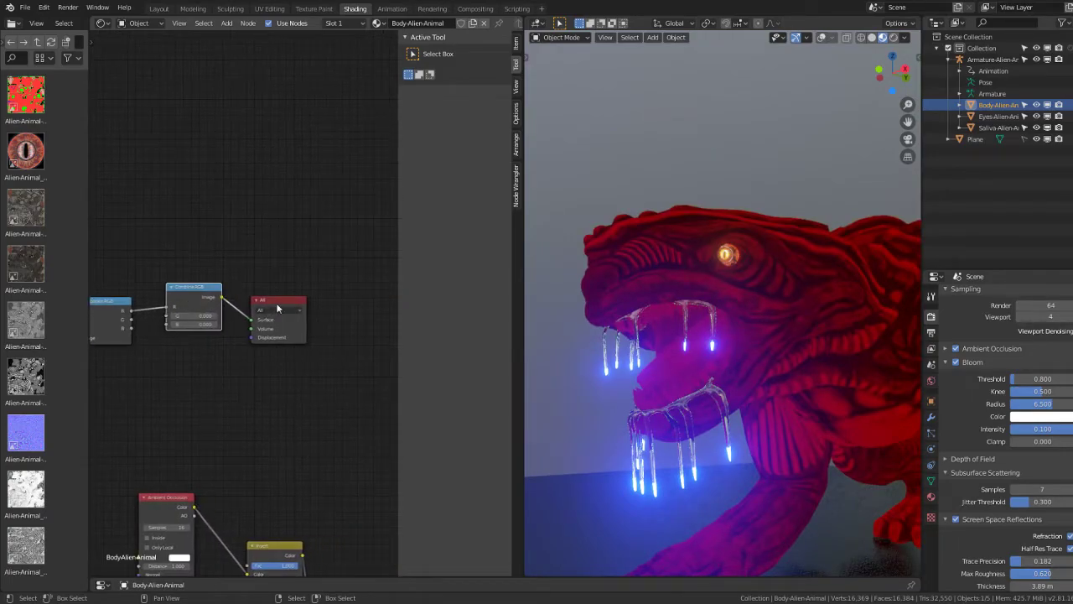
{"action": "left_click_drag", "start_coordinate": [199, 297], "coordinate": [255, 292]}
{"action": "mouse_move", "coordinate": [132, 320]}
{"action": "left_mouse_down"}
{"action": "mouse_move", "coordinate": [194, 307]}
{"action": "mouse_move", "coordinate": [224, 319]}
{"action": "left_mouse_up"}
Step: Add a Hue/Saturation node with factor 0, duplicate it onto the links, and adjust its Value
{"action": "key", "text": "shift+a"}
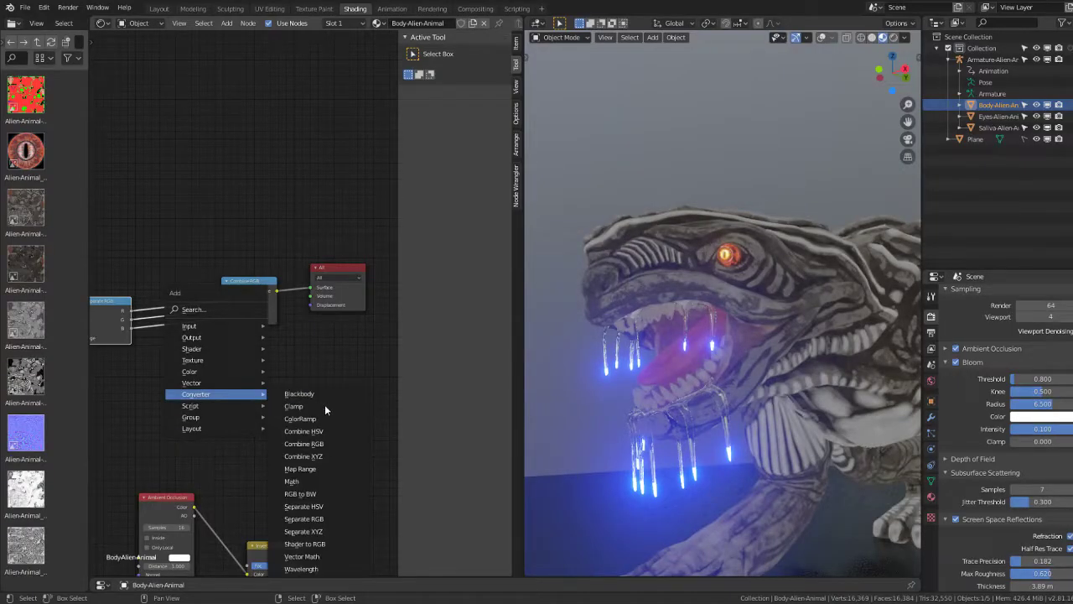
{"action": "mouse_move", "coordinate": [214, 372]}
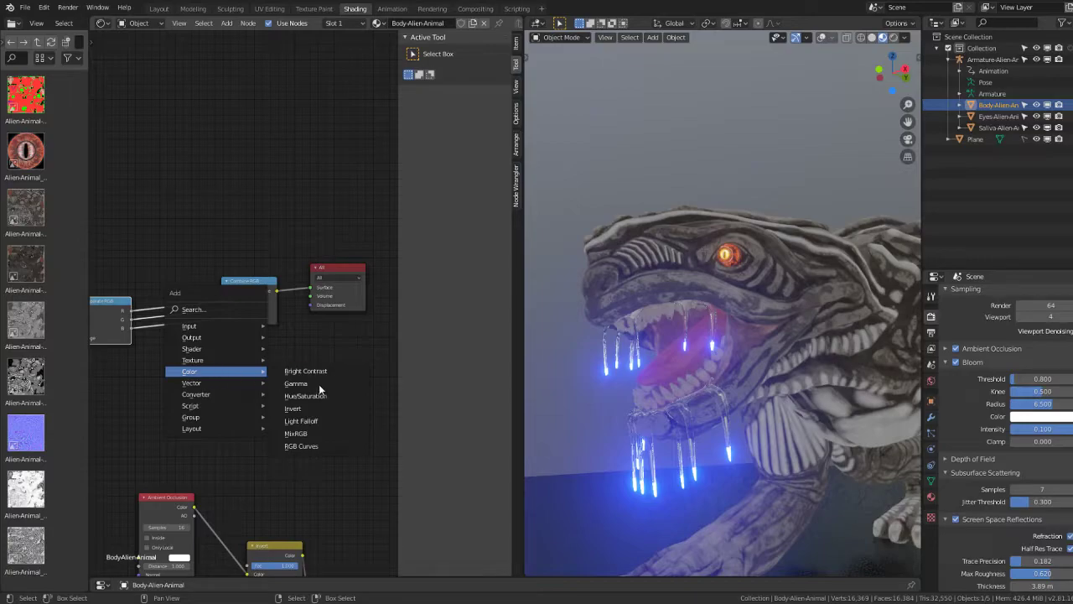
{"action": "left_click", "coordinate": [311, 396]}
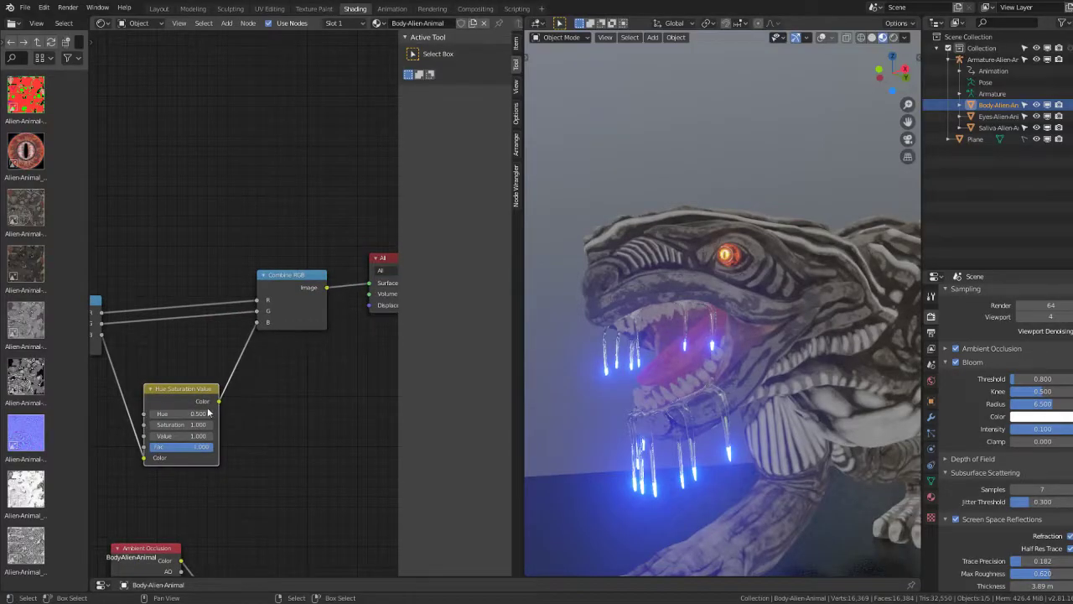
{"action": "scroll", "coordinate": [277, 393], "scroll_direction": "up", "scroll_amount": 3}
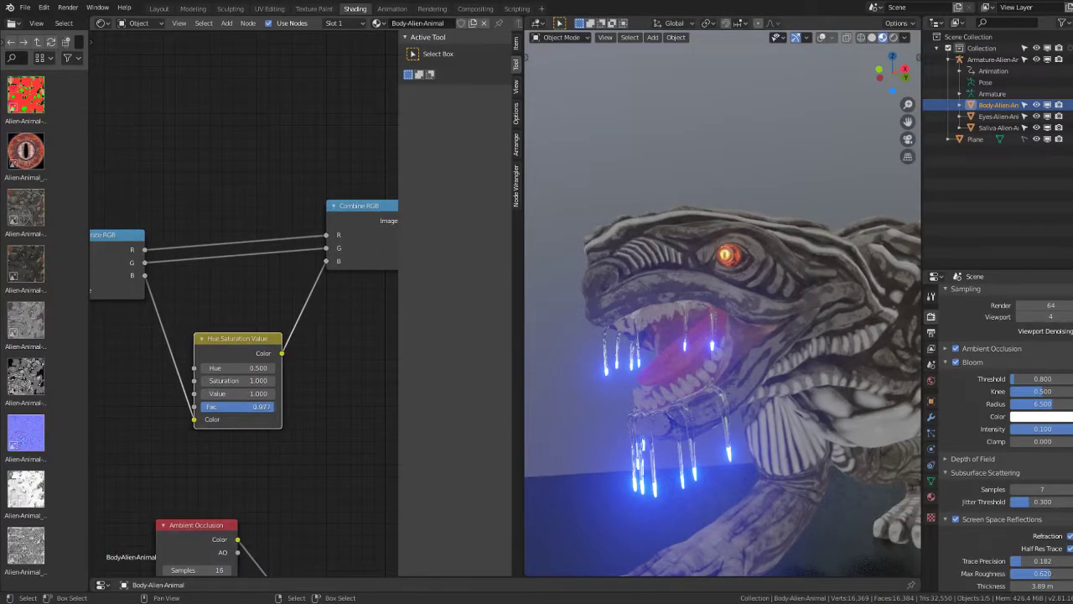
{"action": "left_click_drag", "start_coordinate": [261, 407], "coordinate": [210, 406]}
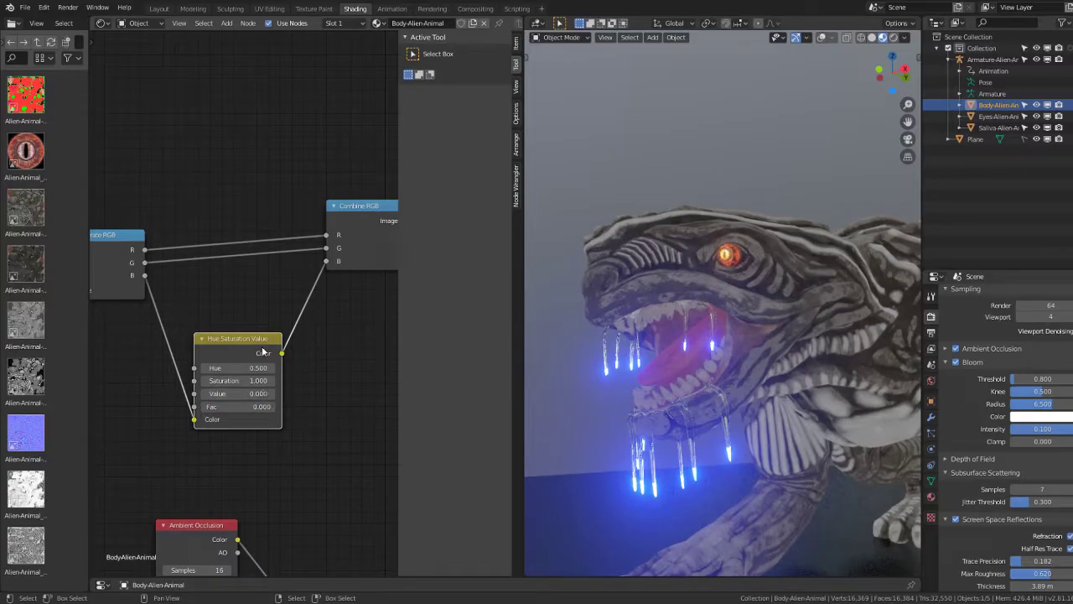
{"action": "key", "text": "shift+d"}
{"action": "left_click", "coordinate": [245, 241]}
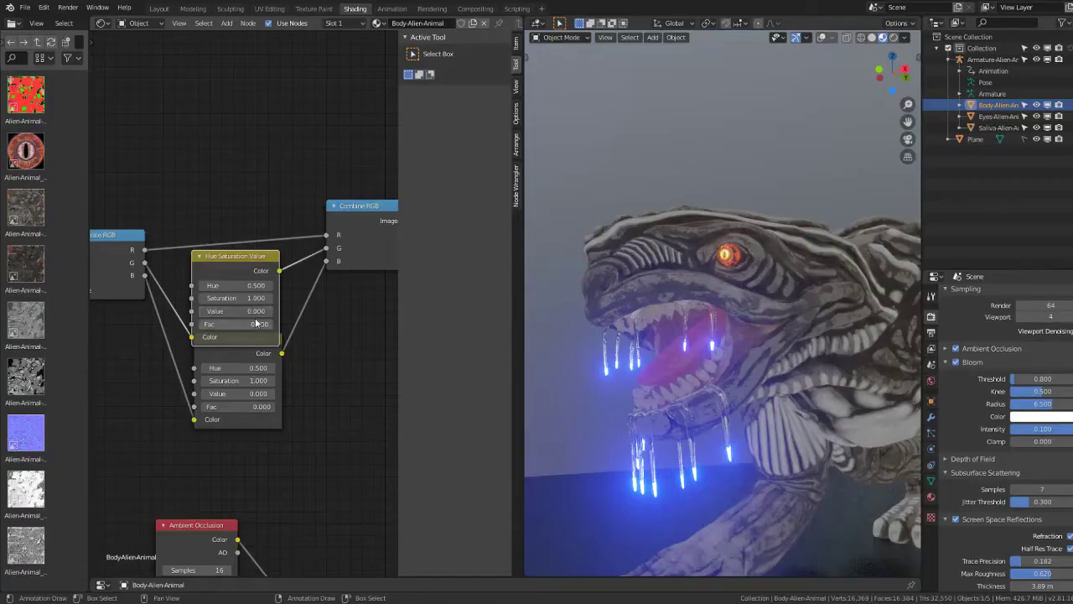
{"action": "scroll", "coordinate": [311, 300], "scroll_direction": "up", "scroll_amount": 1}
{"action": "scroll", "coordinate": [285, 314], "scroll_direction": "down", "scroll_amount": 2}
{"action": "scroll", "coordinate": [277, 322], "scroll_direction": "up", "scroll_amount": 1}
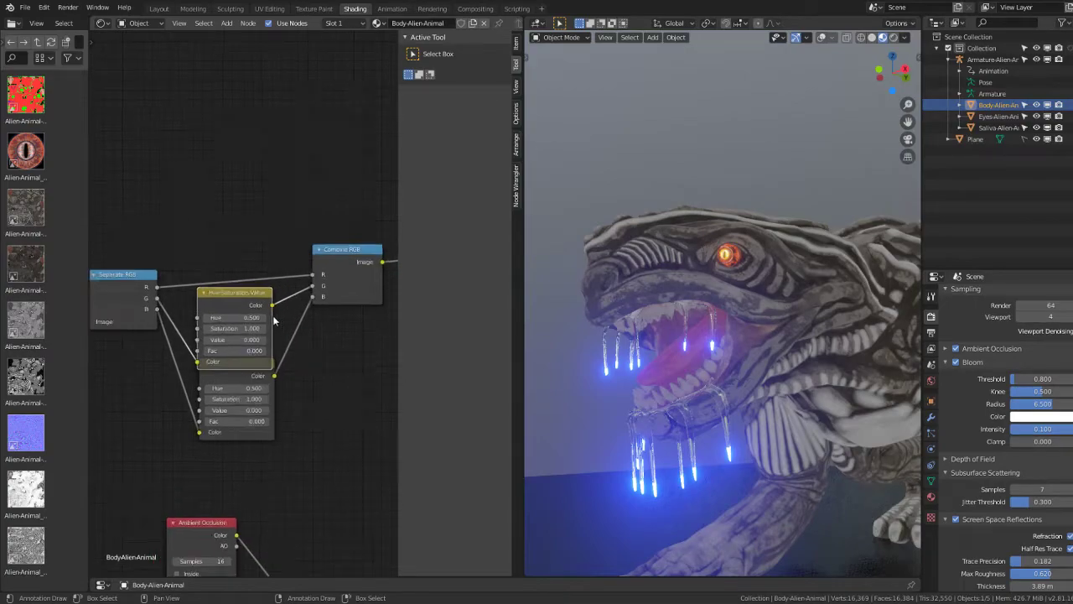
{"action": "scroll", "coordinate": [259, 332], "scroll_direction": "up", "scroll_amount": 1}
{"action": "left_click_drag", "start_coordinate": [245, 342], "coordinate": [301, 342]}
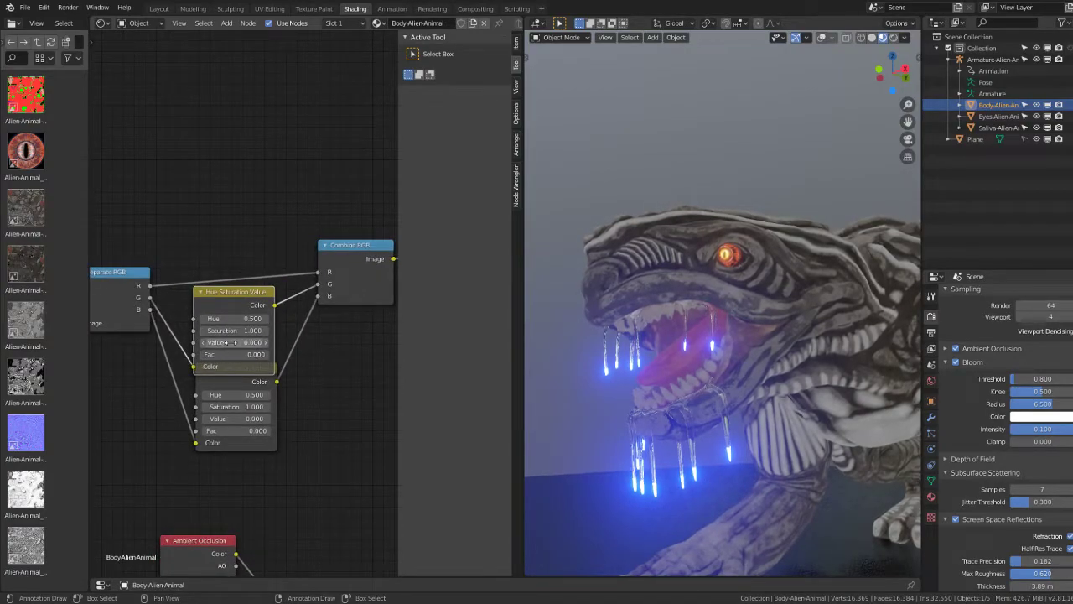
{"action": "scroll", "coordinate": [233, 342], "scroll_direction": "down", "scroll_amount": 2}
{"action": "scroll", "coordinate": [193, 335], "scroll_direction": "up", "scroll_amount": 1}
{"action": "scroll", "coordinate": [216, 320], "scroll_direction": "up", "scroll_amount": 1}
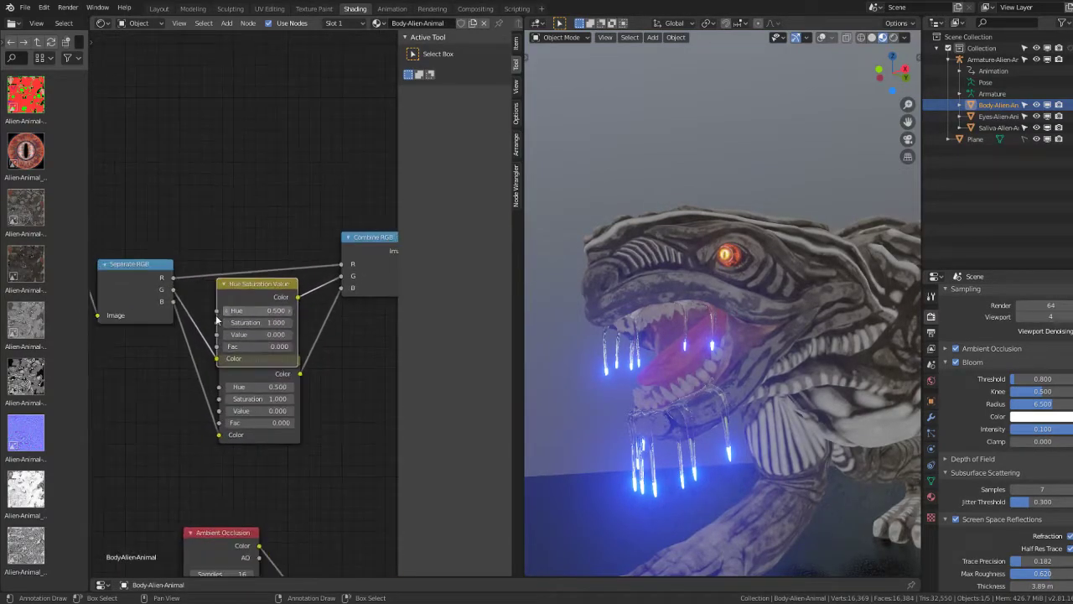
{"action": "scroll", "coordinate": [216, 319], "scroll_direction": "up", "scroll_amount": 1}
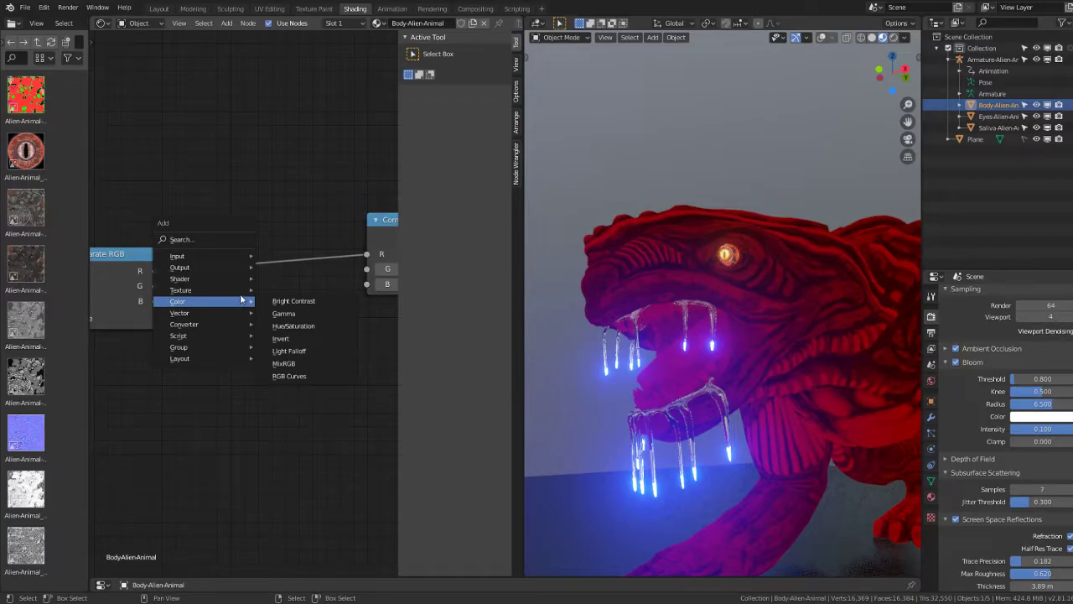
Step: Wire a MixRGB node from the G channel into Combine RGB's G, with Color1 set to white
{"action": "left_click", "coordinate": [289, 363]}
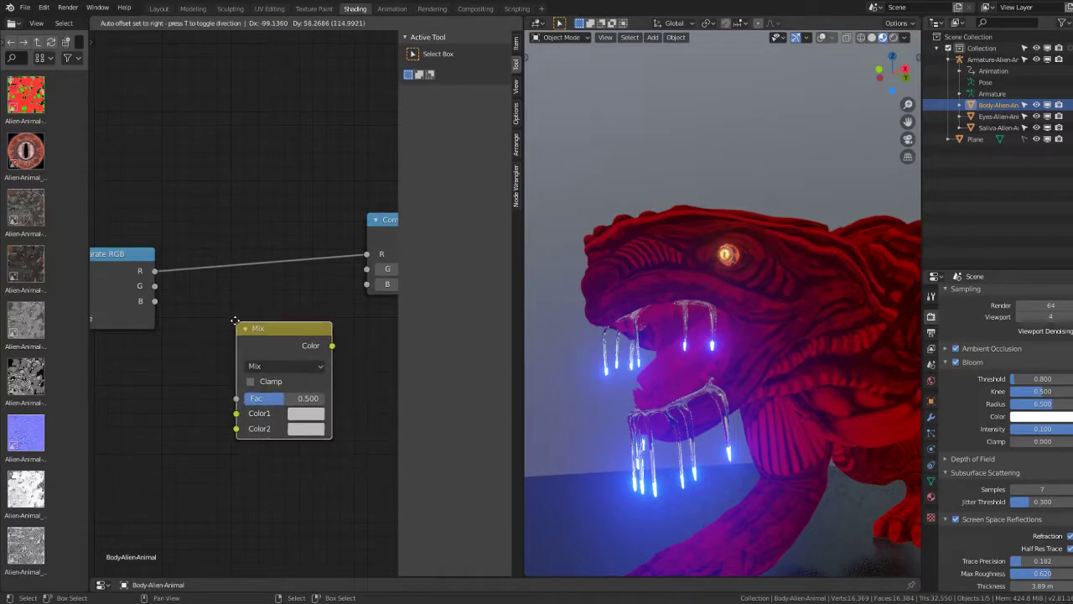
{"action": "left_click", "coordinate": [212, 290]}
{"action": "left_click_drag", "start_coordinate": [155, 286], "coordinate": [215, 386]}
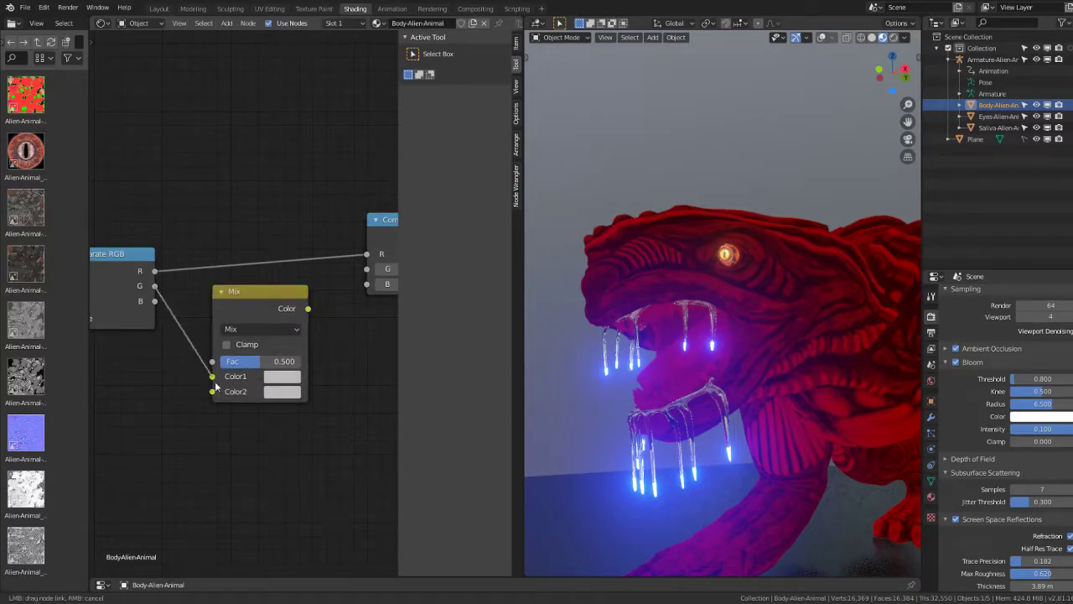
{"action": "left_click_drag", "start_coordinate": [309, 309], "coordinate": [355, 277]}
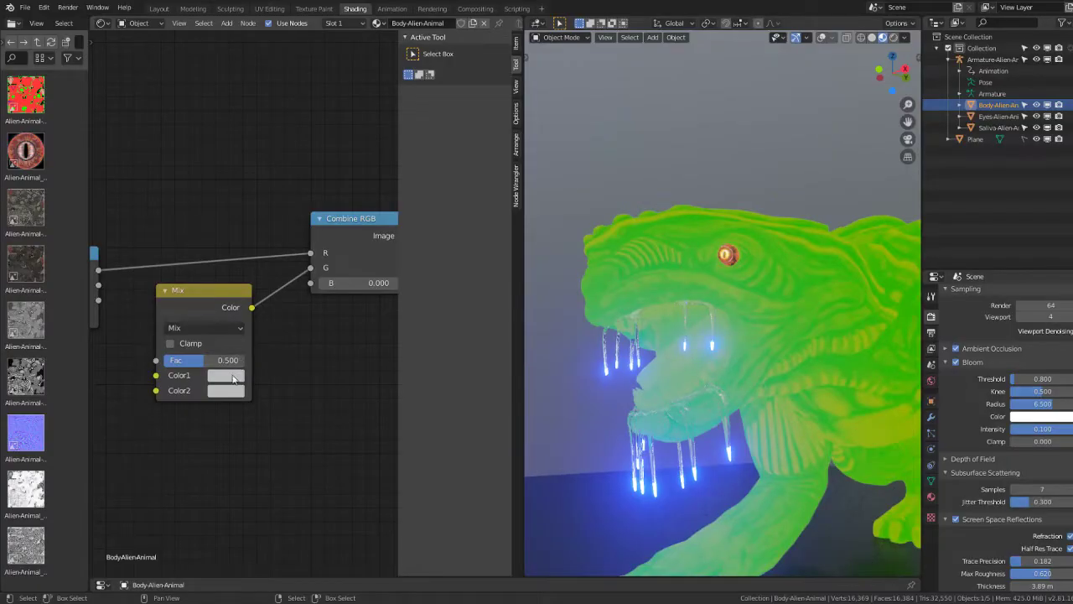
{"action": "left_click", "coordinate": [234, 378]}
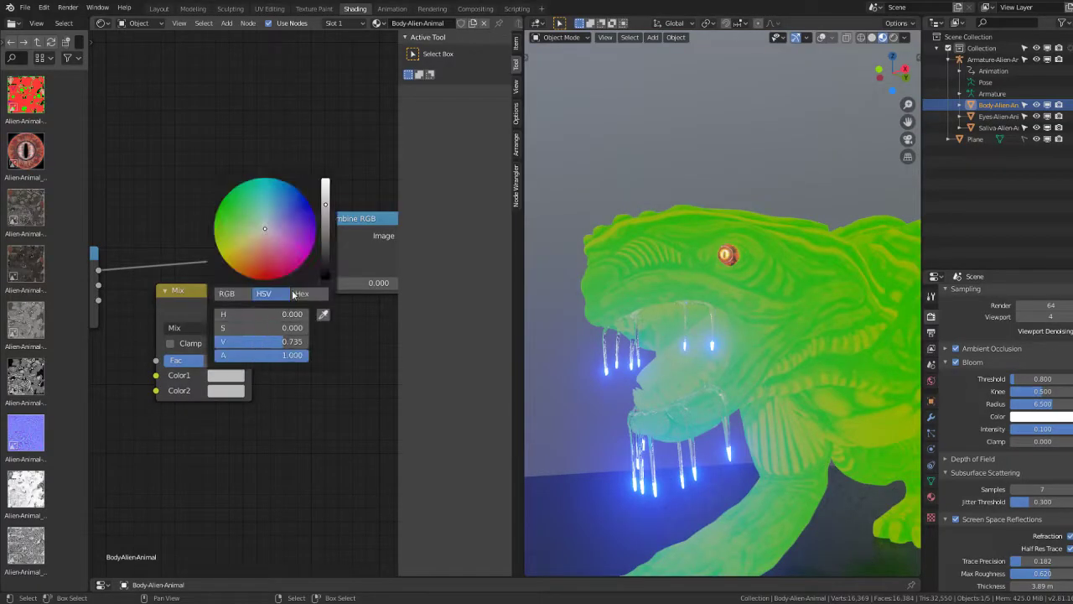
{"action": "left_click_drag", "start_coordinate": [336, 207], "coordinate": [325, 181]}
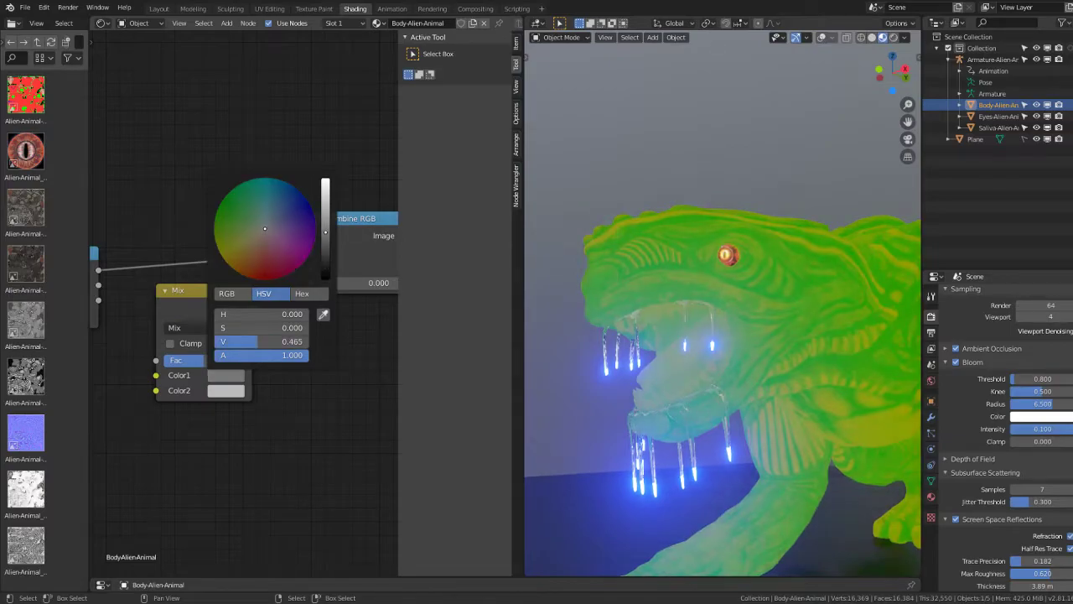
{"action": "left_click", "coordinate": [235, 392]}
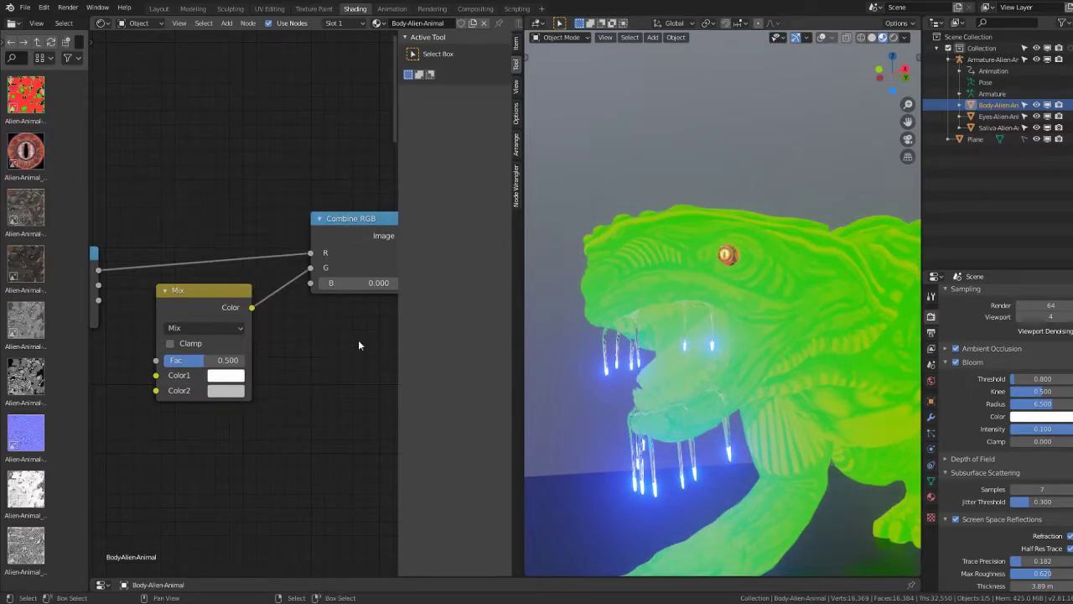
Step: Delete the Mix node and set Combine RGB's G and B back to 0
{"action": "key", "text": "x"}
{"action": "middle_click_drag", "start_coordinate": [240, 299], "coordinate": [167, 318]}
{"action": "mouse_move", "coordinate": [277, 286]}
{"action": "left_mouse_down"}
{"action": "mouse_move", "coordinate": [306, 286]}
{"action": "mouse_move", "coordinate": [302, 302]}
{"action": "mouse_move", "coordinate": [252, 286]}
{"action": "left_mouse_up"}
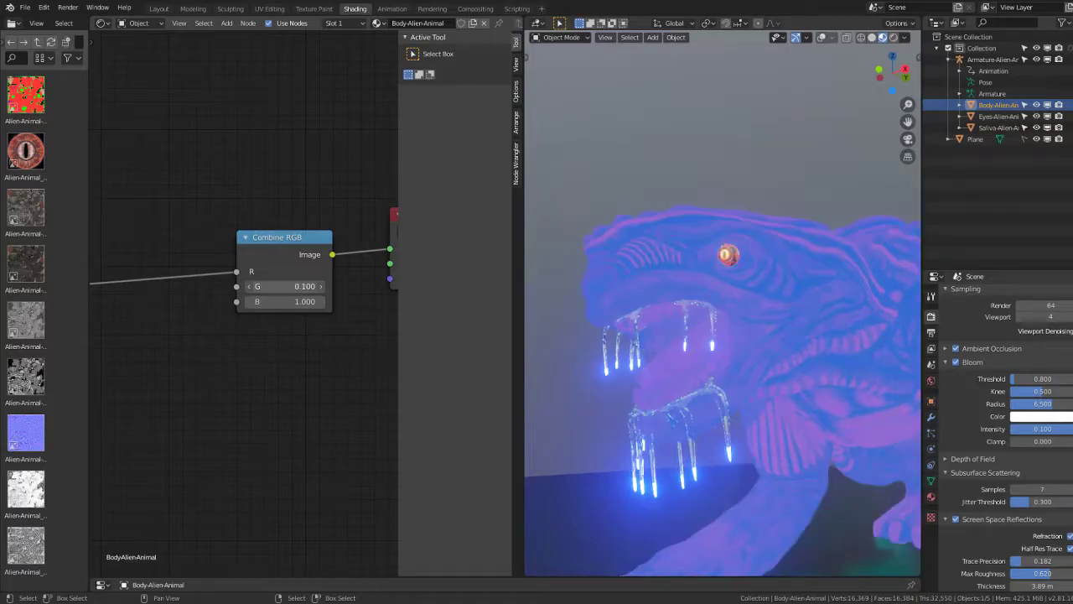
{"action": "left_click_drag", "start_coordinate": [319, 301], "coordinate": [301, 317]}
{"action": "scroll", "coordinate": [301, 318], "scroll_direction": "down", "scroll_amount": 2}
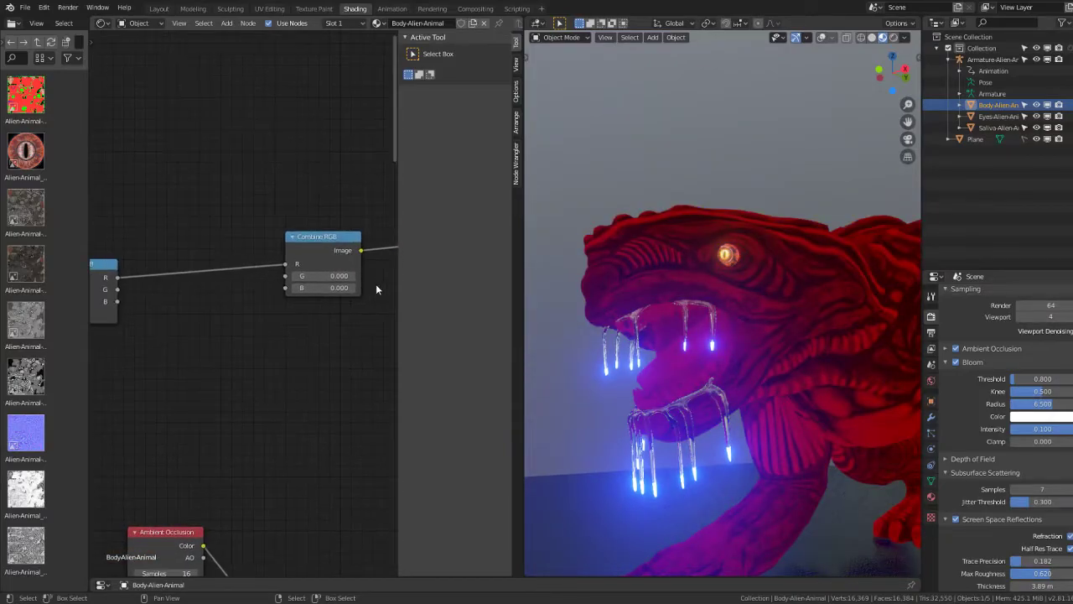
Step: Rearrange the Separate RGB and Combine RGB nodes into a tidier layout
{"action": "middle_click_drag", "start_coordinate": [358, 287], "coordinate": [445, 267]}
{"action": "left_click_drag", "start_coordinate": [198, 256], "coordinate": [256, 211]}
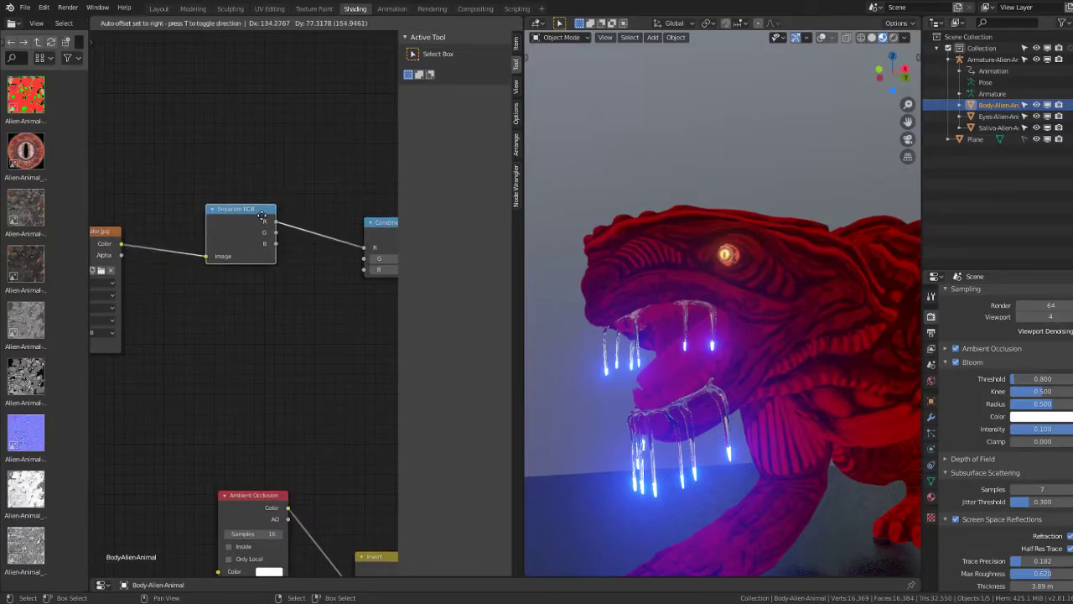
{"action": "scroll", "coordinate": [231, 306], "scroll_direction": "right", "scroll_amount": 3, "text": "ctrl"}
{"action": "scroll", "coordinate": [247, 291], "scroll_direction": "up", "scroll_amount": 2, "text": "shift"}
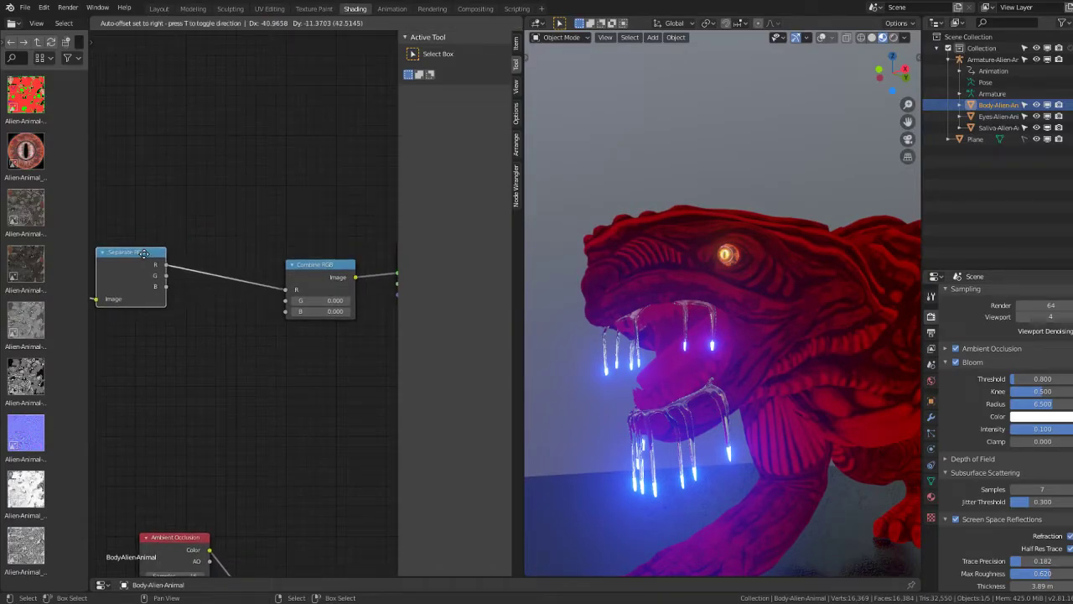
{"action": "scroll", "coordinate": [252, 286], "scroll_direction": "left", "scroll_amount": 3, "text": "ctrl"}
{"action": "left_click_drag", "start_coordinate": [382, 256], "coordinate": [329, 218]}
{"action": "scroll", "coordinate": [329, 218], "scroll_direction": "left", "scroll_amount": 2, "text": "ctrl"}
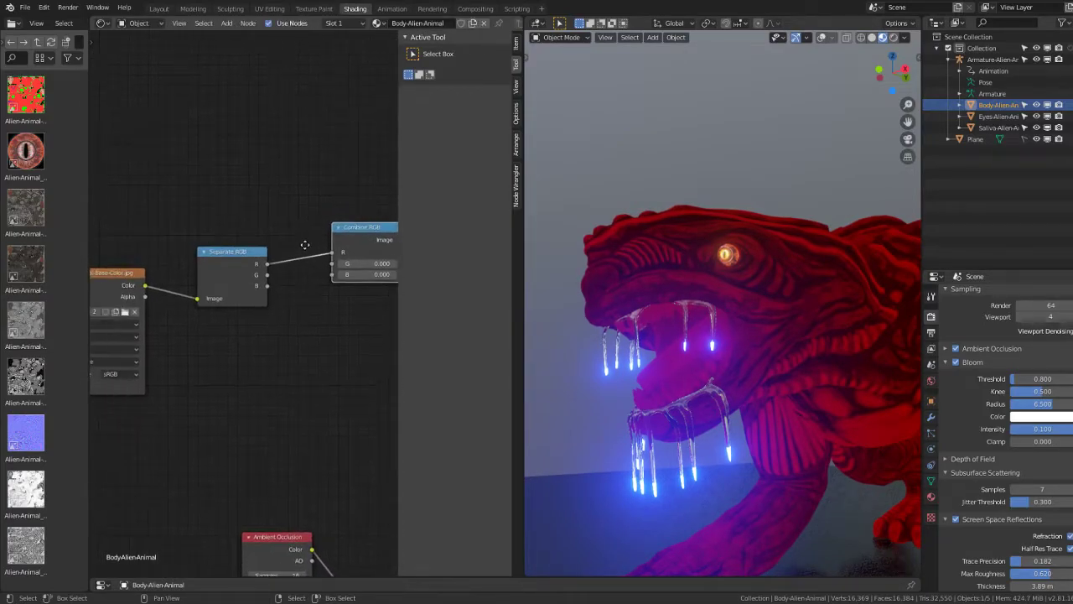
{"action": "scroll", "coordinate": [287, 262], "scroll_direction": "right", "scroll_amount": 2, "text": "ctrl"}
{"action": "scroll", "coordinate": [249, 296], "scroll_direction": "up", "scroll_amount": 1}
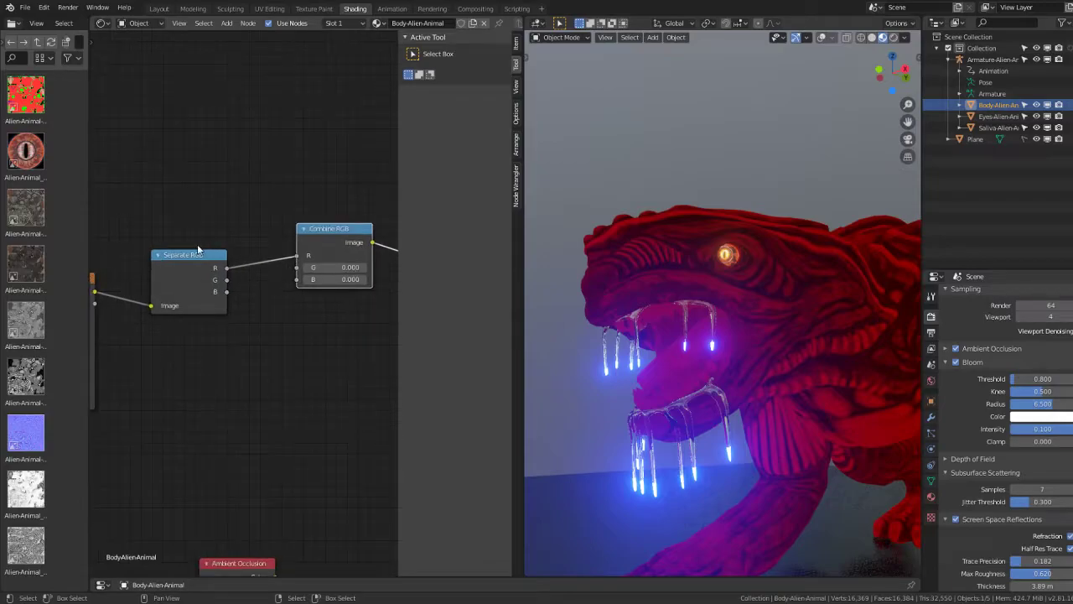
{"action": "left_click_drag", "start_coordinate": [197, 253], "coordinate": [170, 230]}
Step: Insert a Bright/Contrast node on the red channel with Bright 0.200 and Contrast 0.300
{"action": "key", "text": "shift+a"}
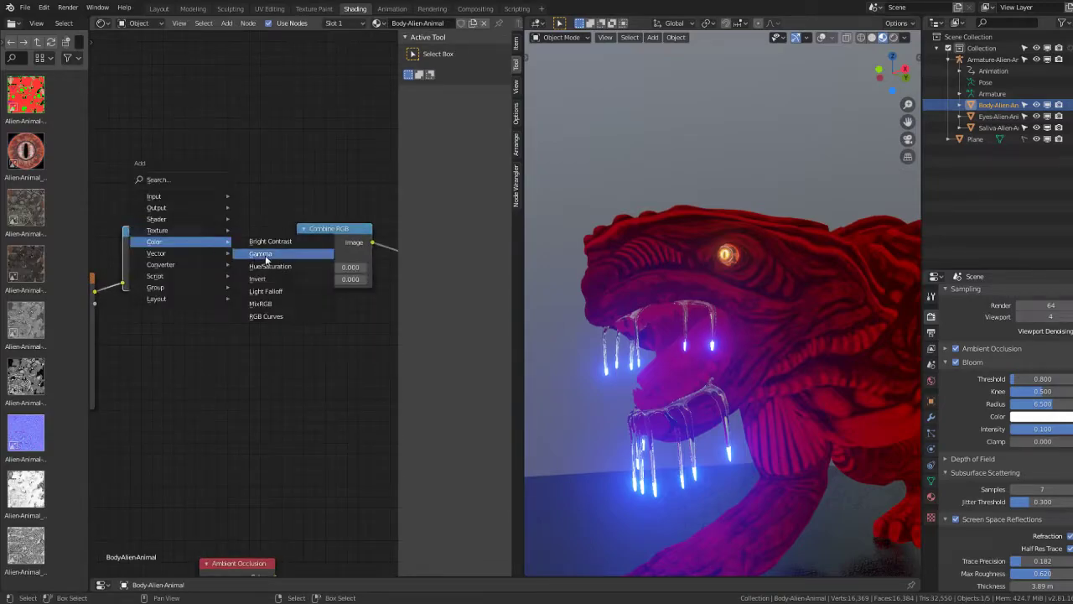
{"action": "left_click", "coordinate": [270, 240]}
{"action": "scroll", "coordinate": [326, 287], "scroll_direction": "up", "scroll_amount": 1}
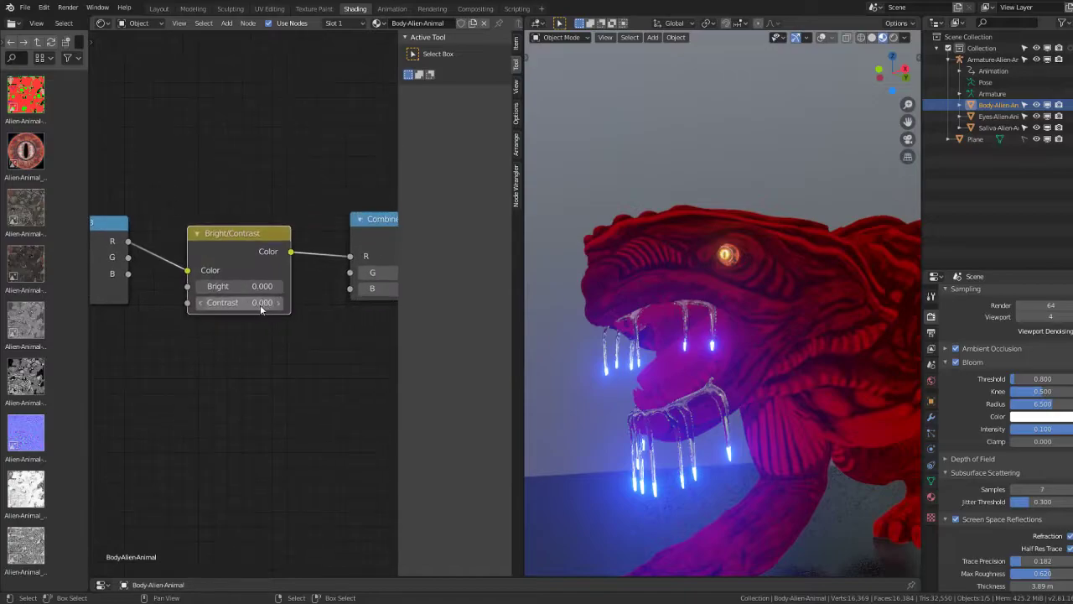
{"action": "mouse_move", "coordinate": [252, 302]}
{"action": "left_mouse_down"}
{"action": "mouse_move", "coordinate": [285, 302]}
{"action": "mouse_move", "coordinate": [209, 302]}
{"action": "left_mouse_up"}
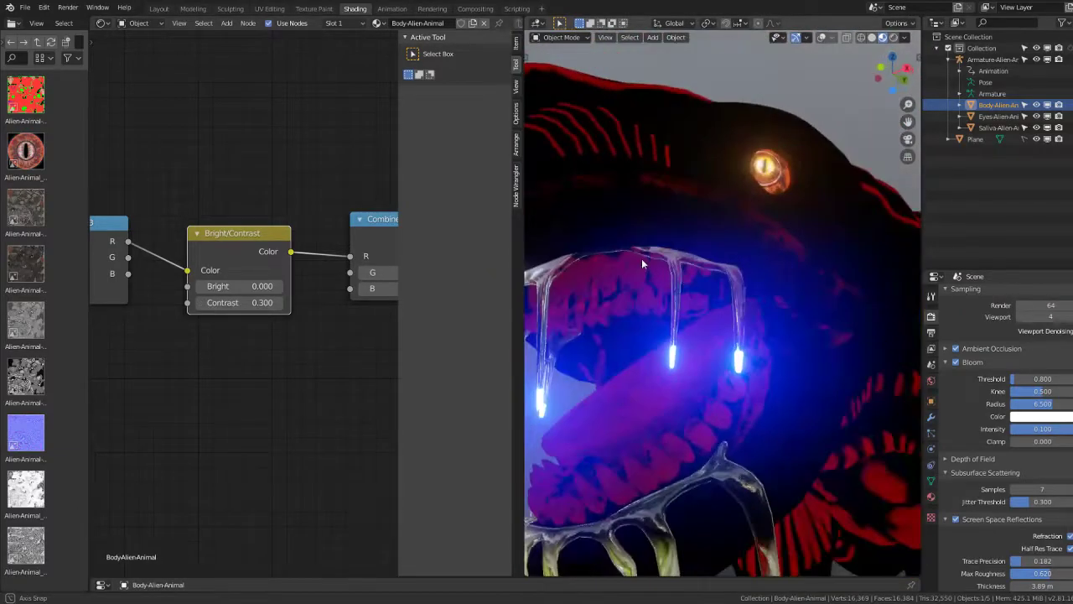
{"action": "mouse_move", "coordinate": [239, 286]}
{"action": "left_mouse_down"}
{"action": "mouse_move", "coordinate": [206, 286]}
{"action": "mouse_move", "coordinate": [247, 286]}
{"action": "left_mouse_up"}
{"action": "scroll", "coordinate": [285, 265], "scroll_direction": "down", "scroll_amount": 2}
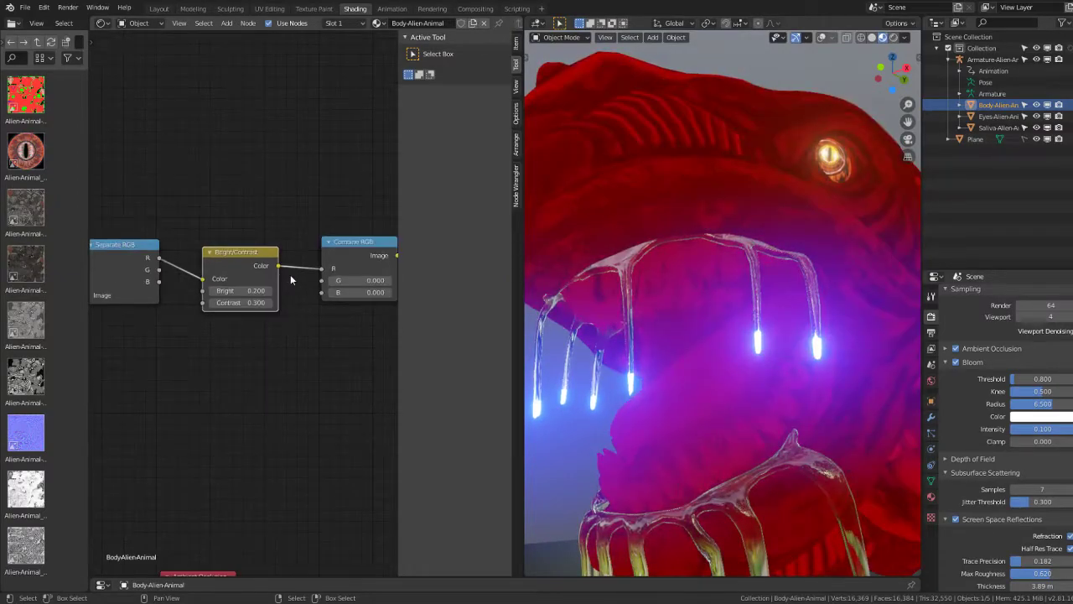
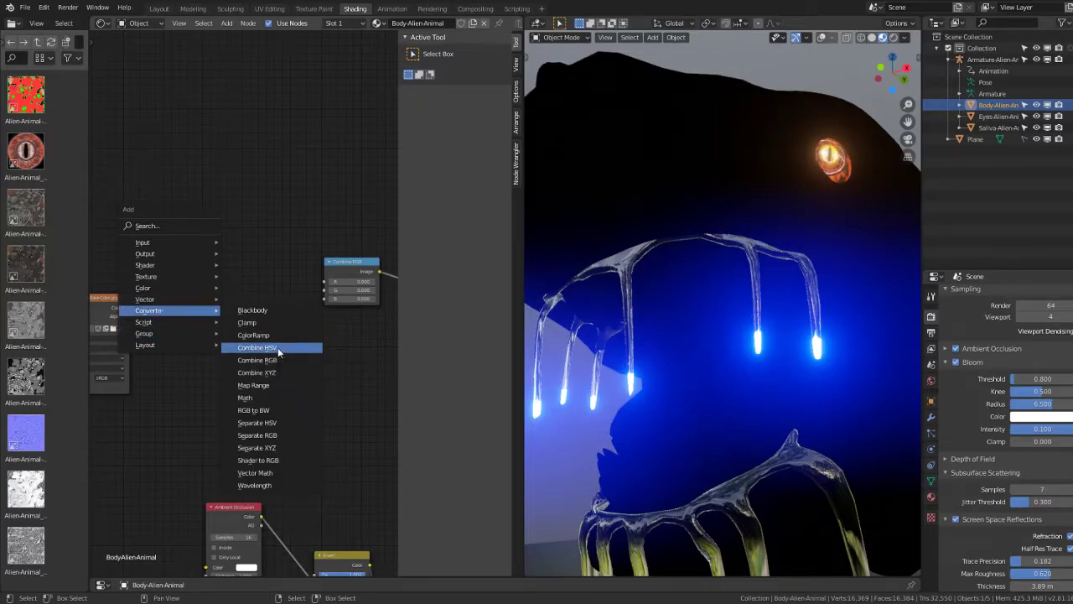
Step: Add a Combine HSV node and position it beside the image texture
{"action": "left_click", "coordinate": [278, 347]}
{"action": "left_click", "coordinate": [159, 299]}
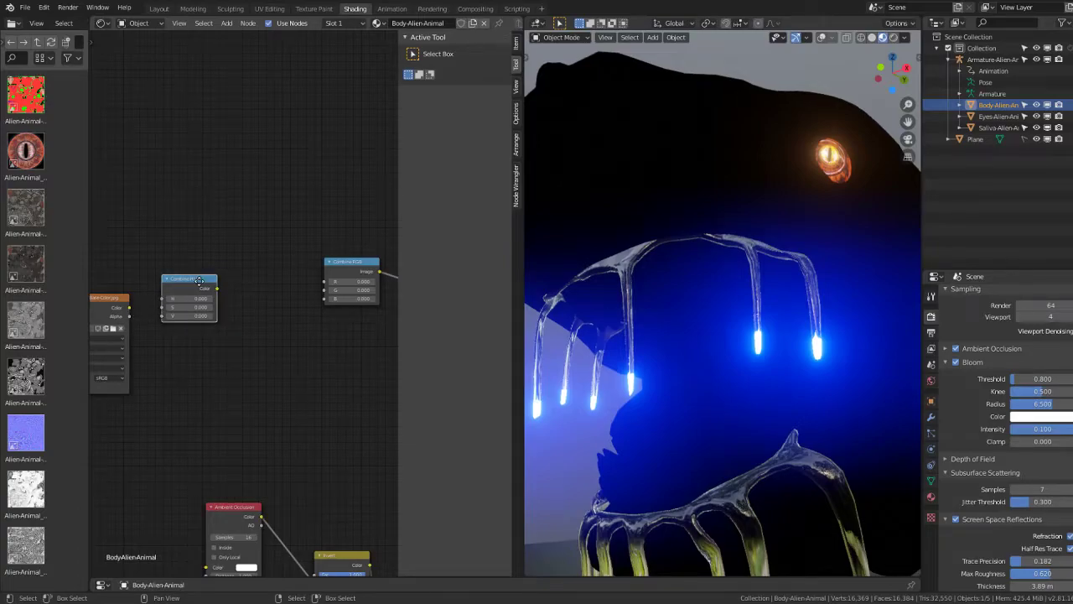
{"action": "left_click_drag", "start_coordinate": [189, 289], "coordinate": [234, 281]}
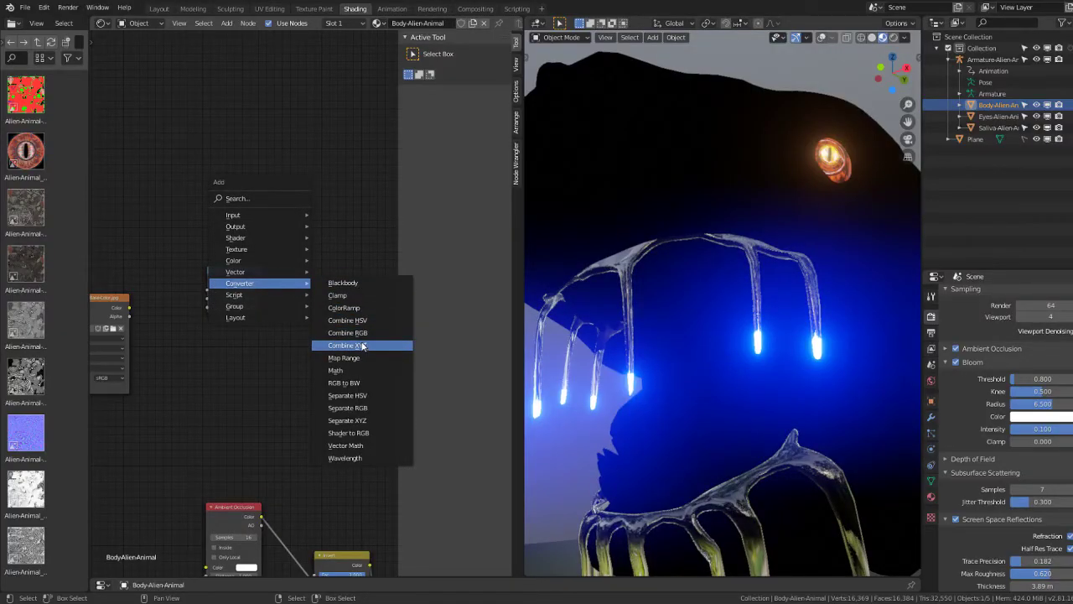
Step: Add a Separate RGB node fed by image Color, routing R into Combine HSV and Combine HSV to the shader
{"action": "left_click", "coordinate": [357, 407]}
{"action": "left_click_drag", "start_coordinate": [129, 308], "coordinate": [165, 364]}
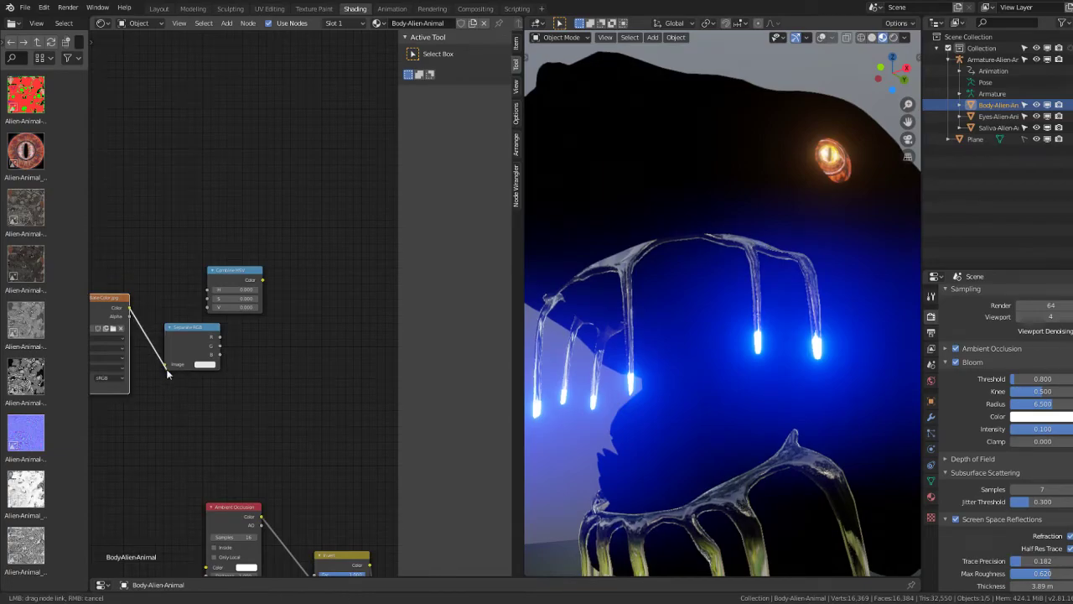
{"action": "mouse_move", "coordinate": [221, 337]}
{"action": "left_mouse_down"}
{"action": "mouse_move", "coordinate": [207, 289]}
{"action": "mouse_move", "coordinate": [302, 286]}
{"action": "left_mouse_up"}
{"action": "middle_click_drag", "start_coordinate": [302, 286], "coordinate": [223, 289]}
{"action": "left_click_drag", "start_coordinate": [253, 295], "coordinate": [379, 300]}
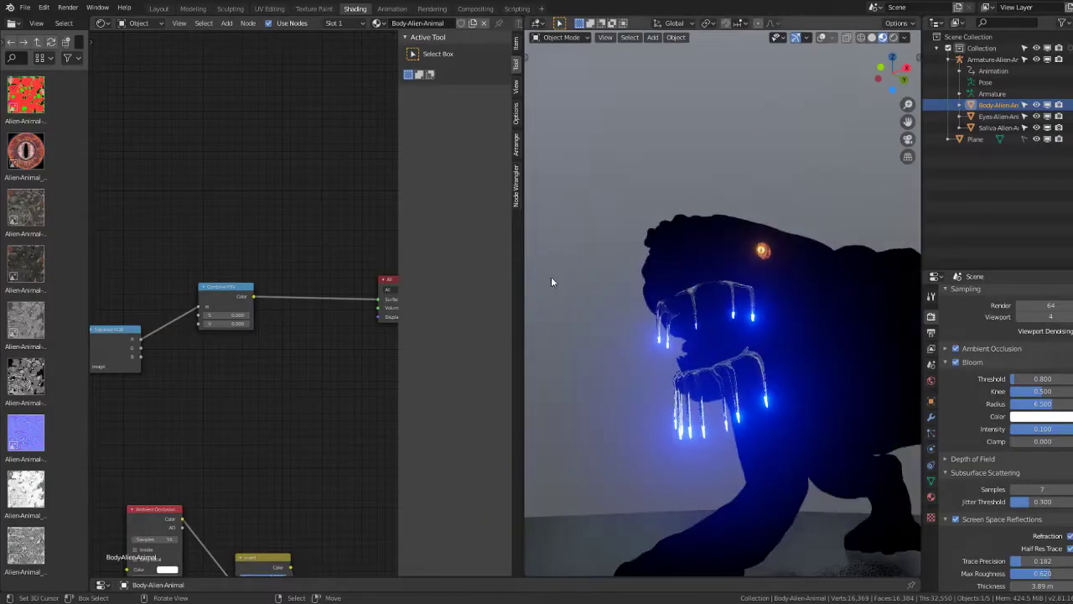
Step: Reposition the Combine HSV node and adjust the node view
{"action": "left_click", "coordinate": [515, 42]}
{"action": "scroll", "coordinate": [207, 348], "scroll_direction": "up", "scroll_amount": 3}
{"action": "left_click", "coordinate": [210, 316]}
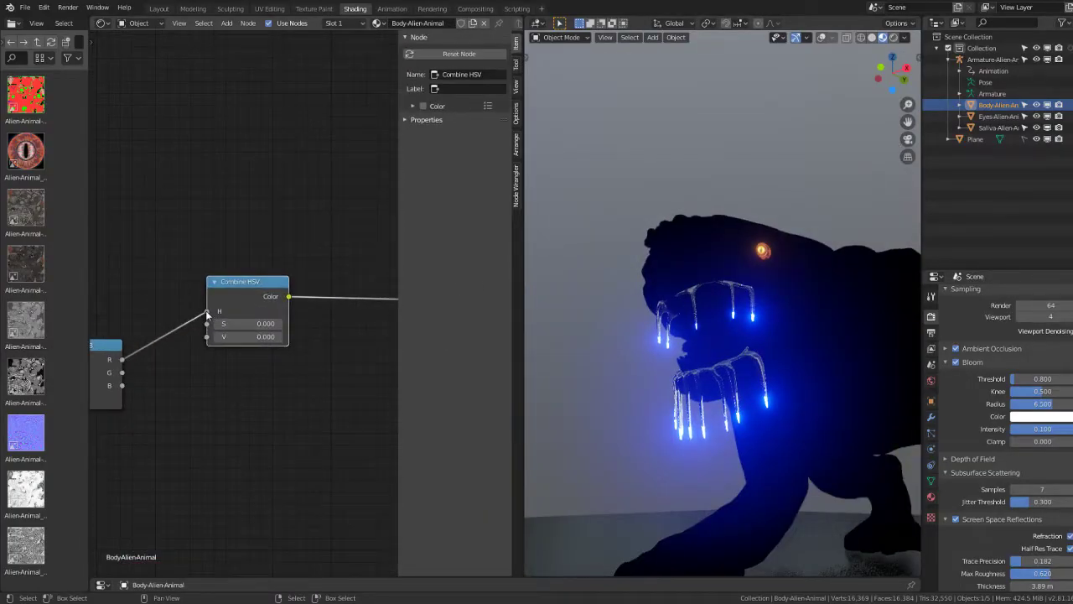
{"action": "mouse_move", "coordinate": [242, 317]}
{"action": "left_mouse_down"}
{"action": "mouse_move", "coordinate": [281, 338]}
{"action": "mouse_move", "coordinate": [207, 339]}
{"action": "mouse_move", "coordinate": [220, 339]}
{"action": "left_mouse_up"}
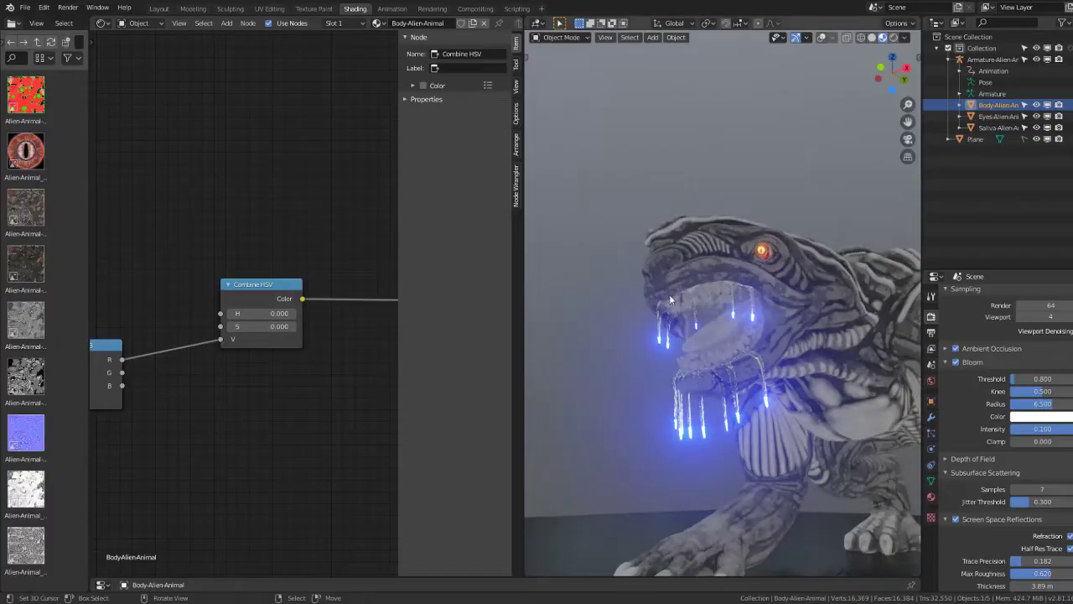
{"action": "middle_click_drag", "start_coordinate": [279, 333], "coordinate": [266, 327]}
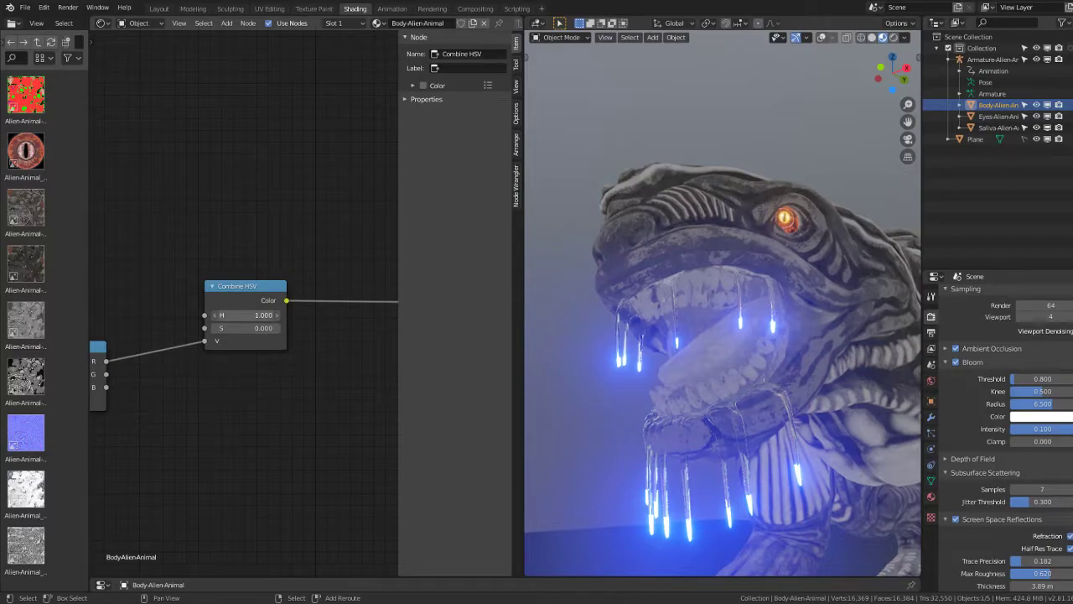
{"action": "scroll", "coordinate": [264, 315], "scroll_direction": "down", "scroll_amount": 2}
{"action": "scroll", "coordinate": [252, 306], "scroll_direction": "down", "scroll_amount": 2}
Step: Replace Combine HSV with a Combine RGB node fed by the image Color
{"action": "key", "text": "x"}
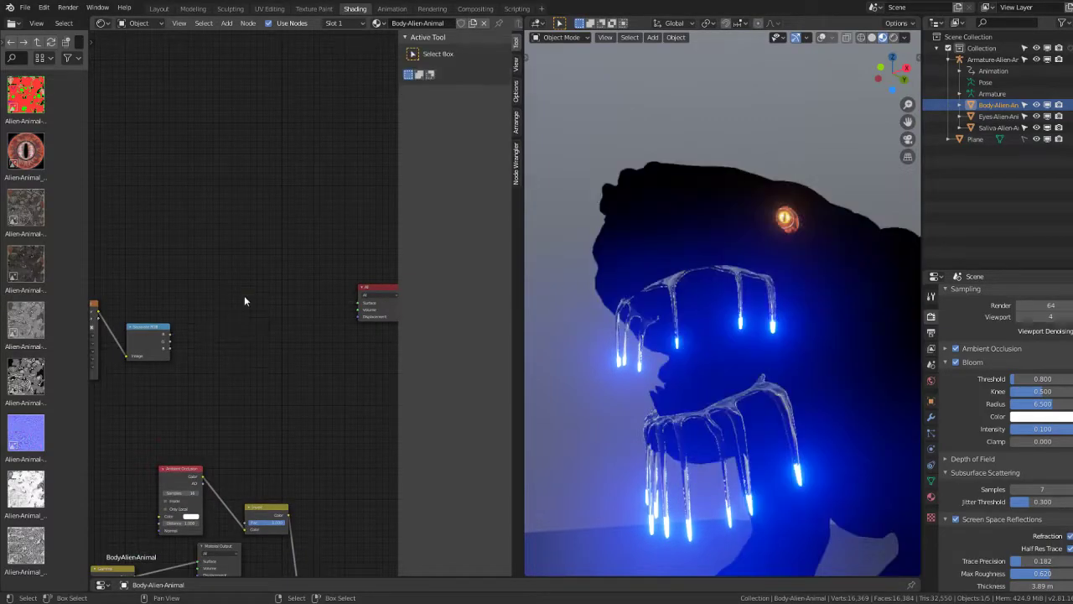
{"action": "key", "text": "shift+a"}
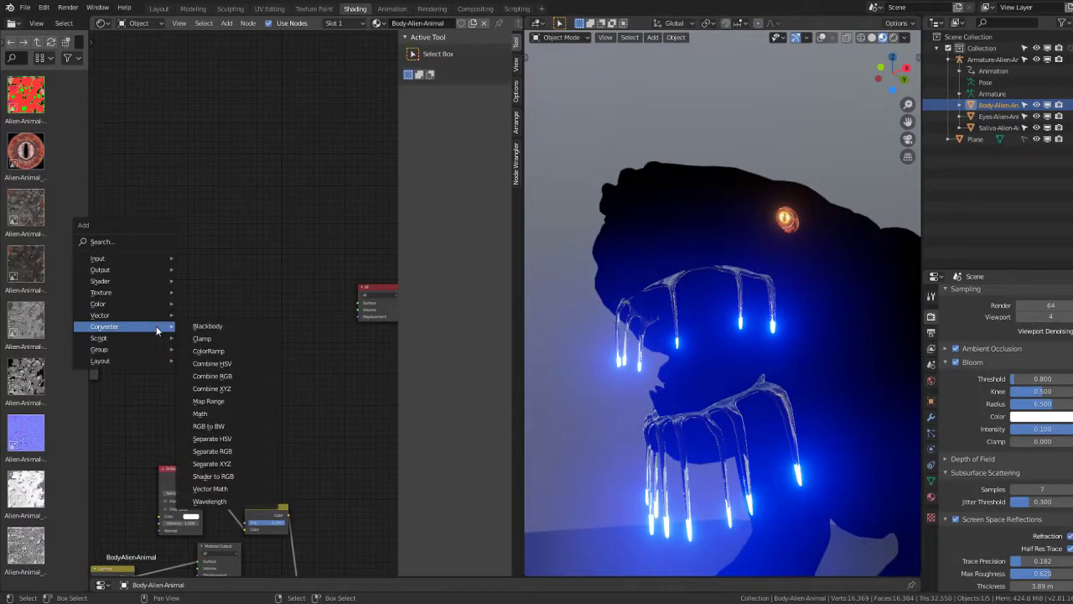
{"action": "left_click", "coordinate": [225, 375]}
{"action": "scroll", "coordinate": [209, 310], "scroll_direction": "up", "scroll_amount": 2}
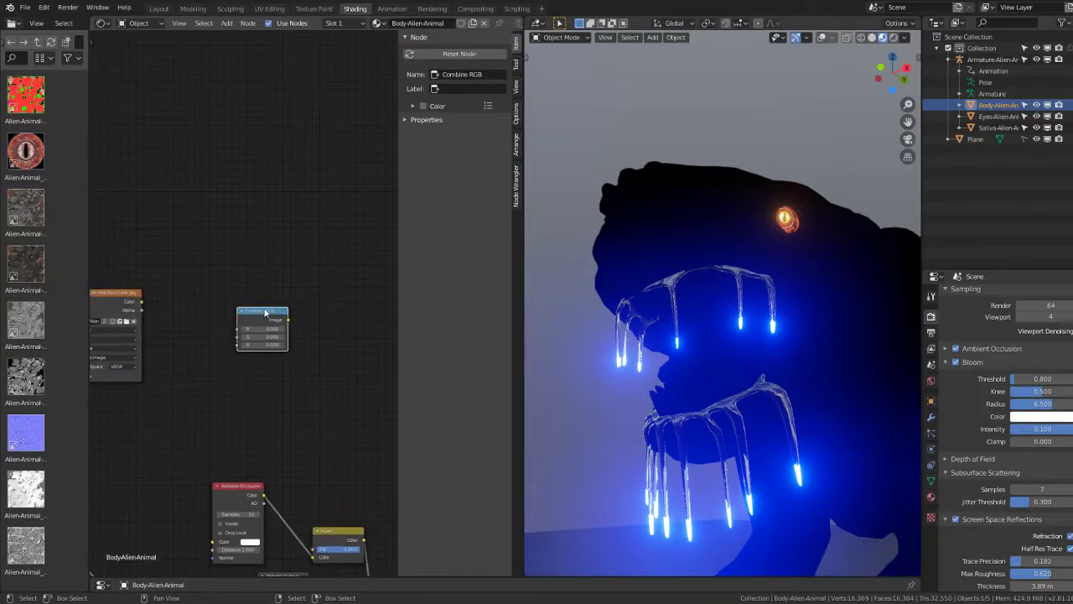
{"action": "scroll", "coordinate": [251, 294], "scroll_direction": "up", "scroll_amount": 1}
{"action": "mouse_move", "coordinate": [178, 300]}
{"action": "left_mouse_down"}
{"action": "mouse_move", "coordinate": [244, 308]}
{"action": "mouse_move", "coordinate": [244, 326]}
{"action": "left_mouse_up"}
{"action": "scroll", "coordinate": [244, 331], "scroll_direction": "right", "scroll_amount": 3}
Step: Add a Map Range node: Combine RGB Image into Value, Result into the shader Surface
{"action": "key", "text": "shift+a"}
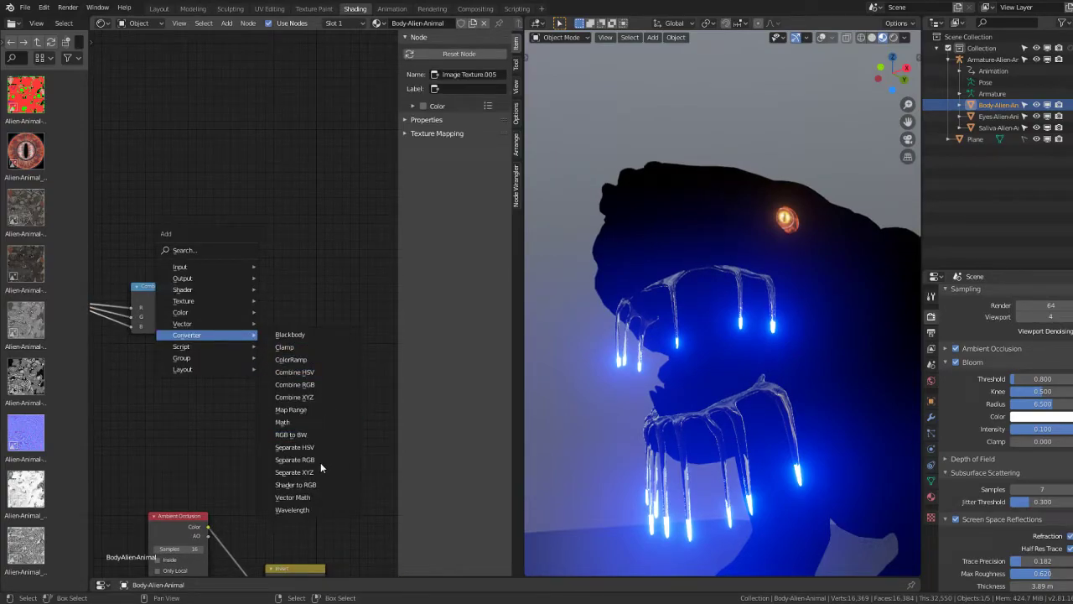
{"action": "left_click", "coordinate": [303, 410]}
{"action": "left_click", "coordinate": [257, 277]}
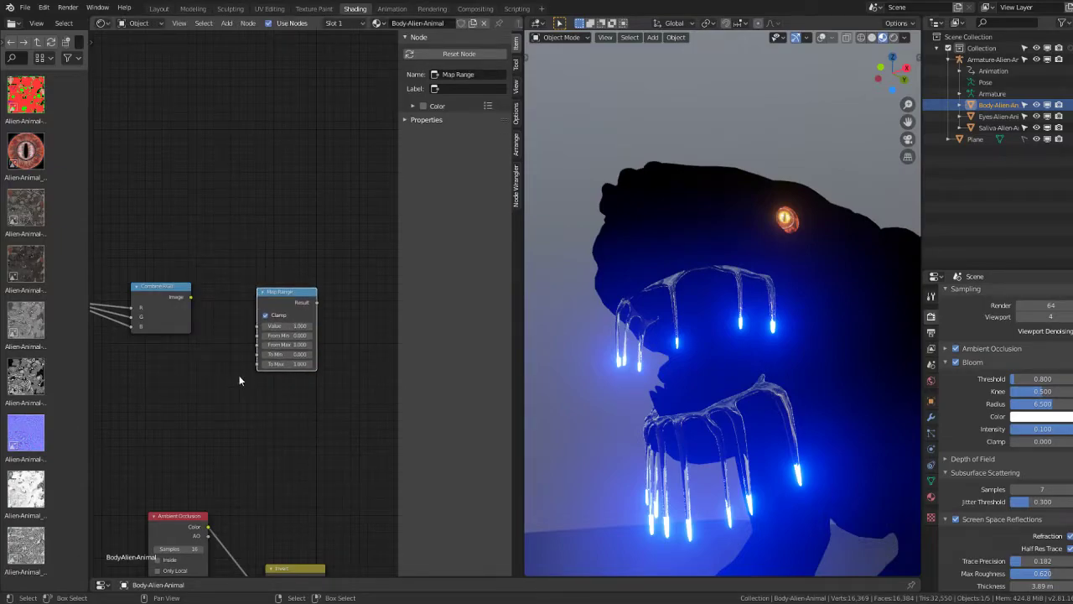
{"action": "middle_click_drag", "start_coordinate": [329, 278], "coordinate": [227, 284]}
{"action": "left_click_drag", "start_coordinate": [214, 309], "coordinate": [302, 290]}
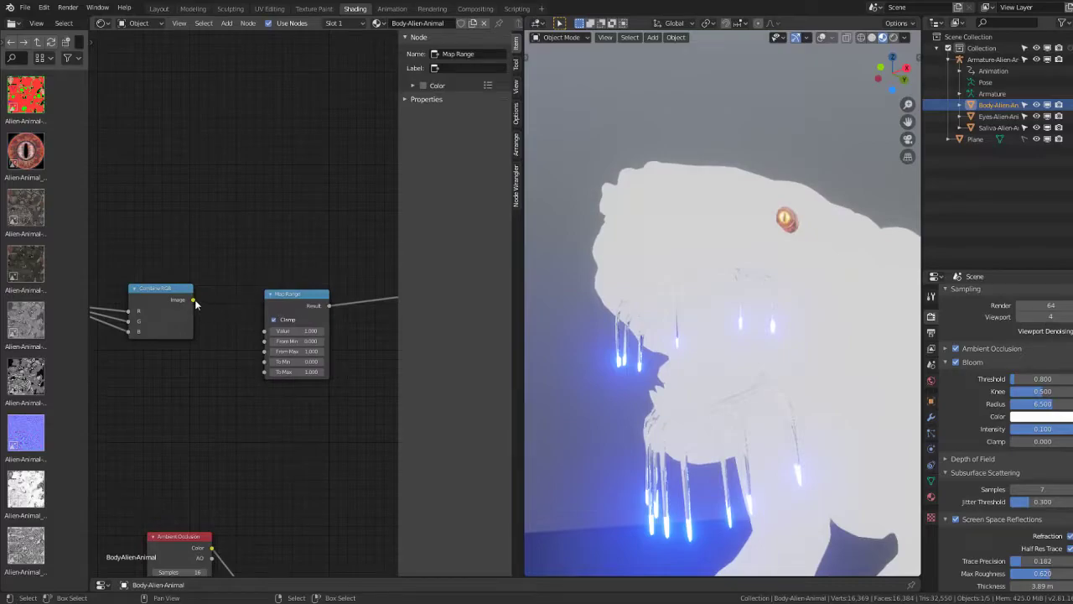
{"action": "mouse_move", "coordinate": [193, 300]}
{"action": "left_mouse_down"}
{"action": "mouse_move", "coordinate": [265, 331]}
{"action": "mouse_move", "coordinate": [255, 347]}
{"action": "left_mouse_up"}
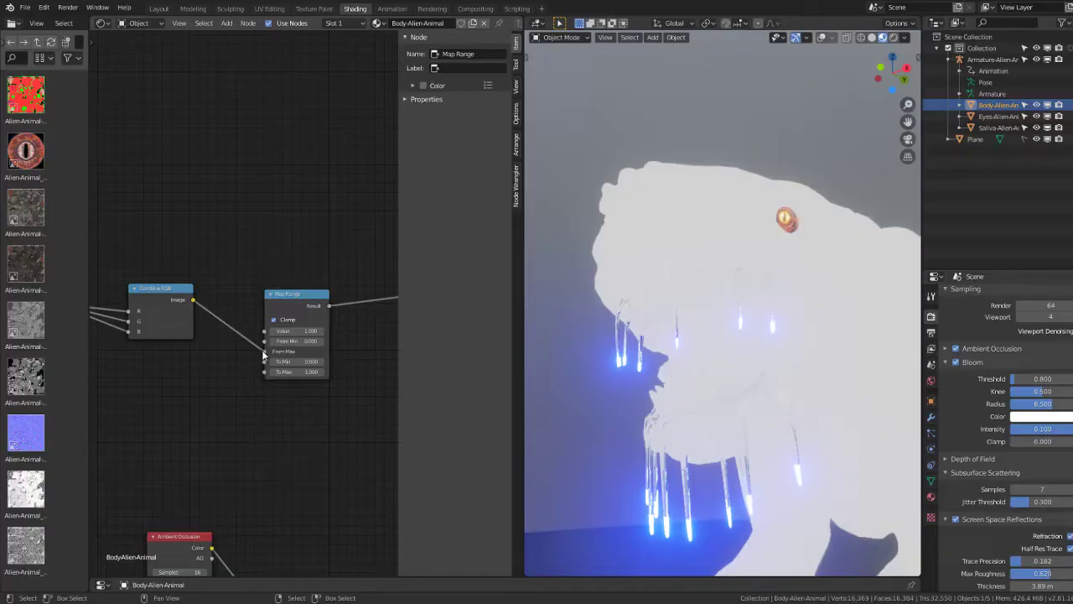
{"action": "mouse_move", "coordinate": [255, 347]}
{"action": "left_mouse_down"}
{"action": "mouse_move", "coordinate": [260, 372]}
{"action": "mouse_move", "coordinate": [264, 331]}
{"action": "left_mouse_up"}
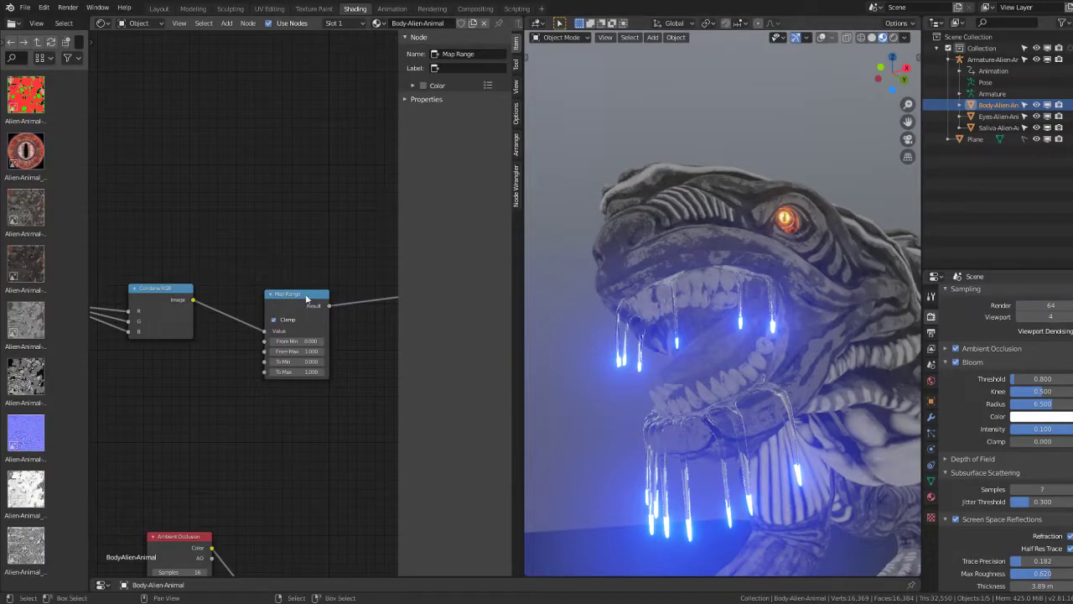
{"action": "middle_click_drag", "start_coordinate": [199, 306], "coordinate": [272, 275]}
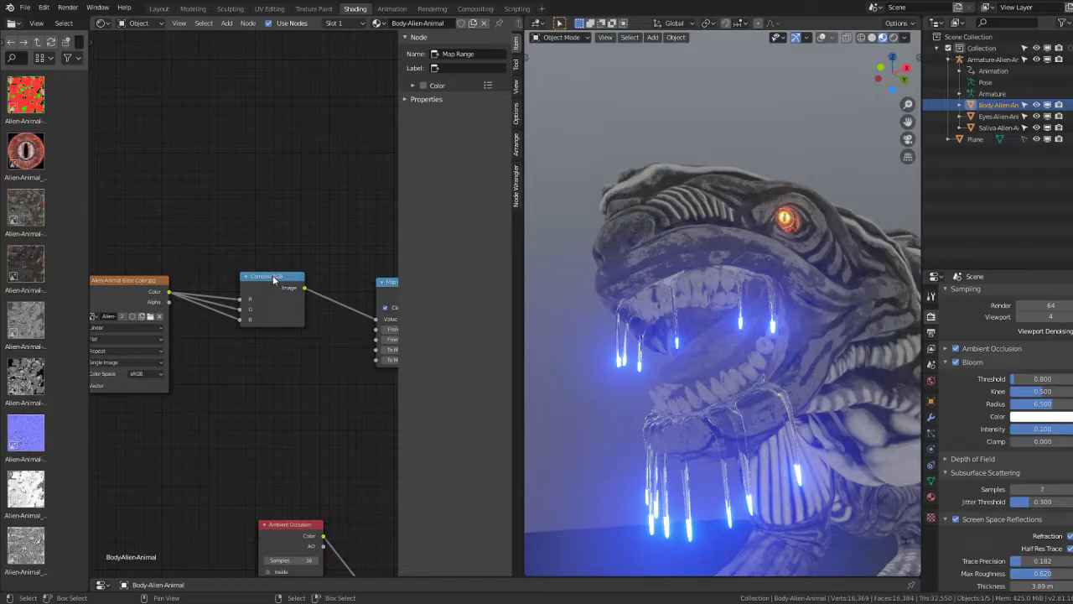
Step: Add a Separate RGB node on the image Color and plug its R channel into Map Range Value
{"action": "left_click", "coordinate": [273, 275]}
{"action": "key", "text": "shift+a"}
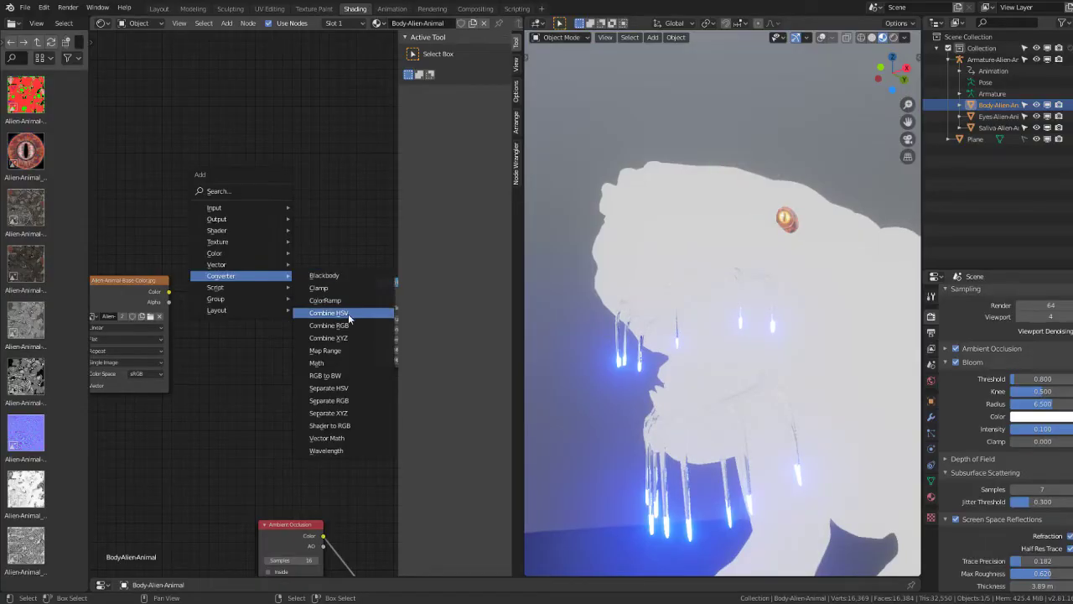
{"action": "left_click", "coordinate": [337, 401]}
{"action": "left_click", "coordinate": [227, 275]}
{"action": "left_click_drag", "start_coordinate": [169, 292], "coordinate": [233, 331]}
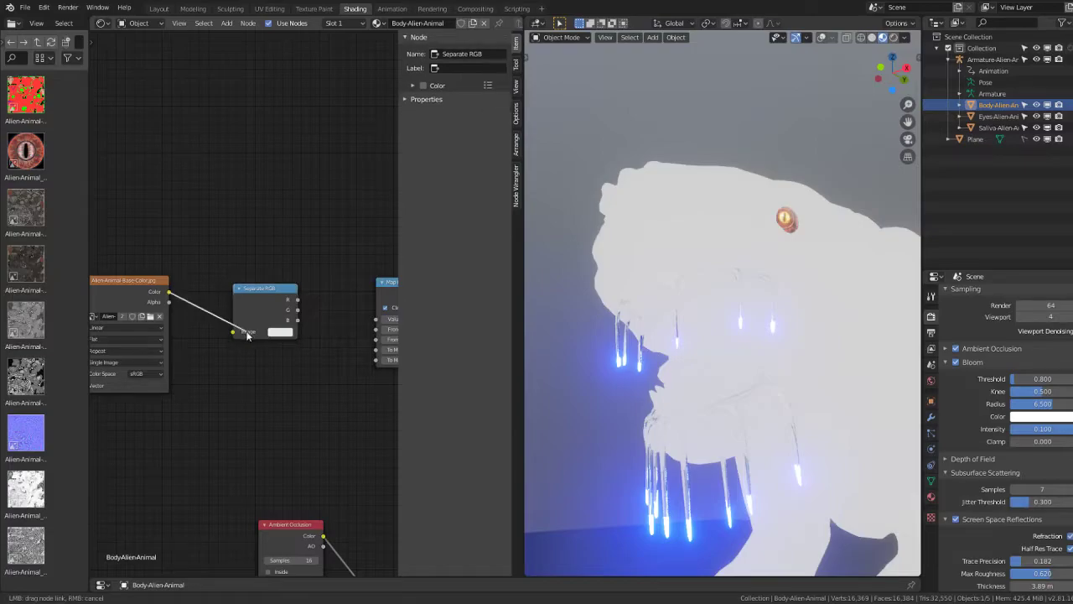
{"action": "middle_click_drag", "start_coordinate": [280, 329], "coordinate": [186, 329]}
{"action": "left_click_drag", "start_coordinate": [204, 299], "coordinate": [273, 316]}
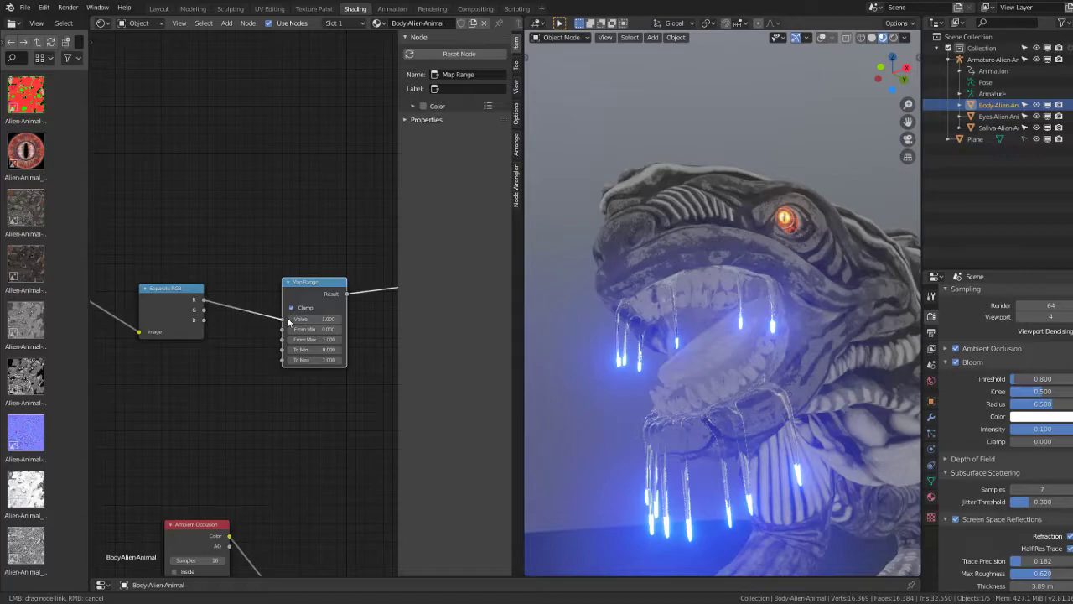
{"action": "left_click_drag", "start_coordinate": [267, 329], "coordinate": [283, 317]}
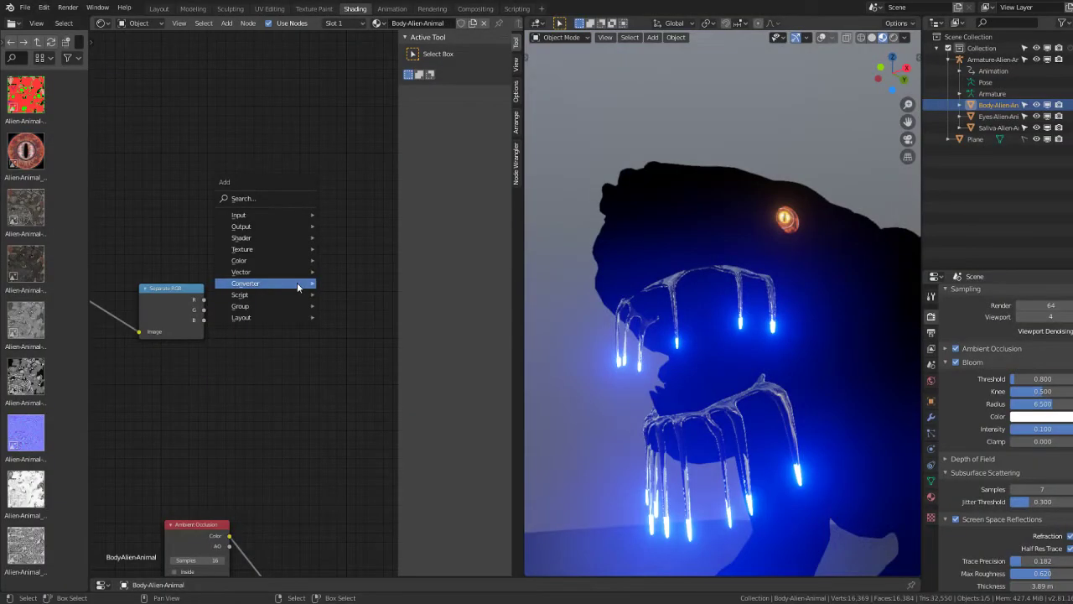
{"action": "mouse_move", "coordinate": [245, 283]}
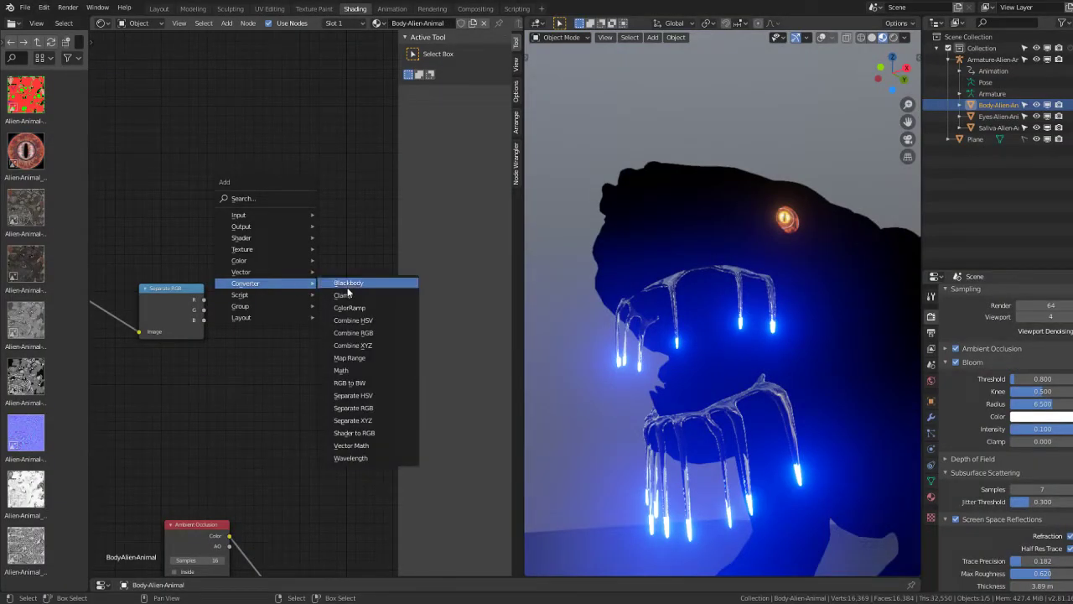
Step: Undo the Separate RGB preview, removing the node
{"action": "left_click", "coordinate": [348, 287]}
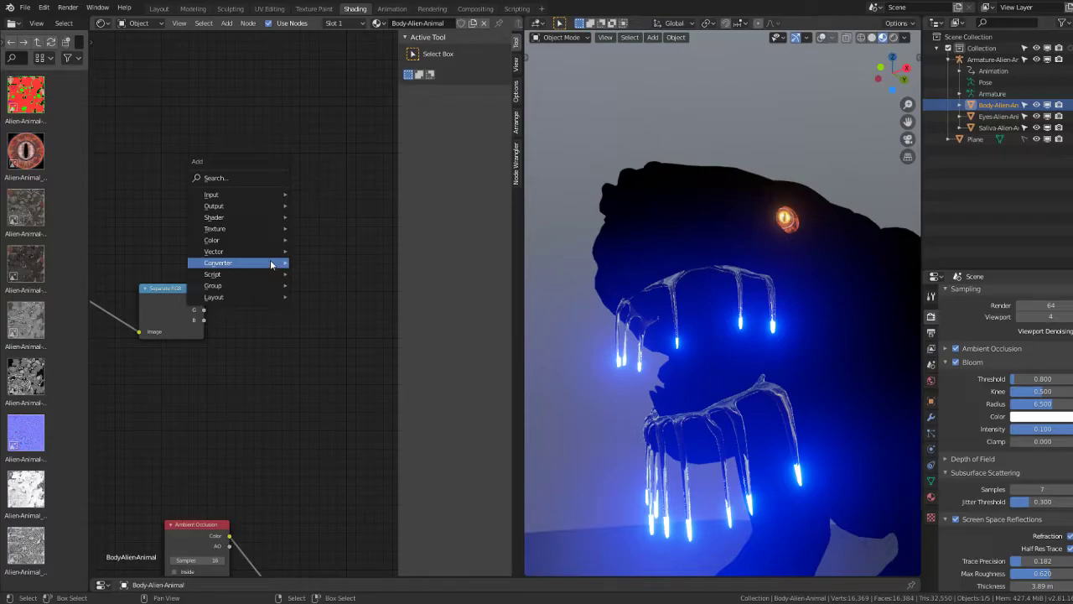
{"action": "left_click", "coordinate": [172, 301]}
{"action": "scroll", "coordinate": [226, 297], "scroll_direction": "down", "scroll_amount": 1}
{"action": "key", "text": "ctrl+z"}
{"action": "key", "text": "shift+a"}
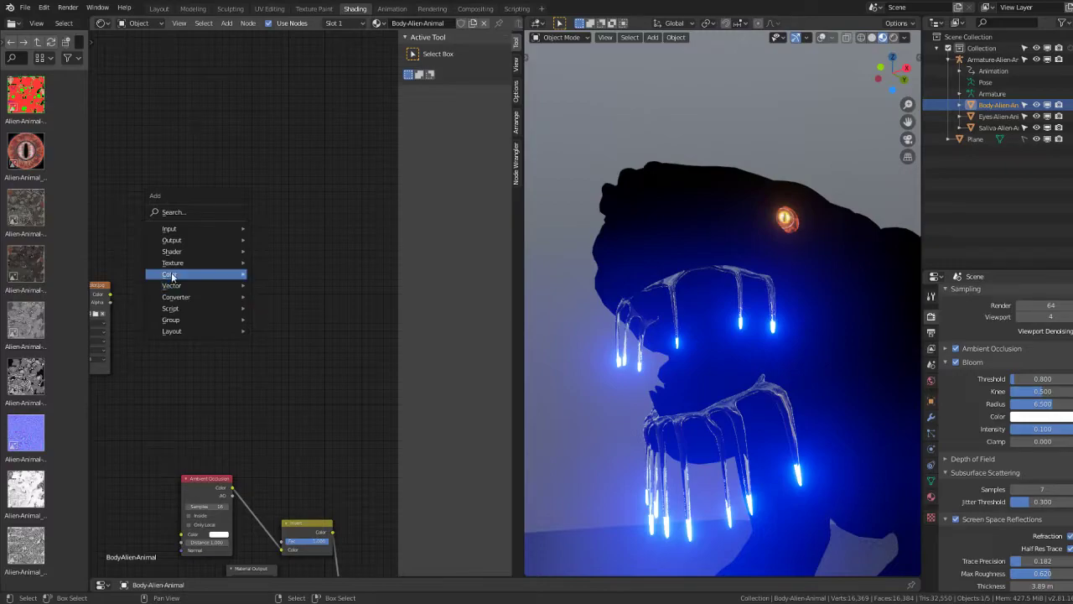
{"action": "mouse_move", "coordinate": [169, 274]}
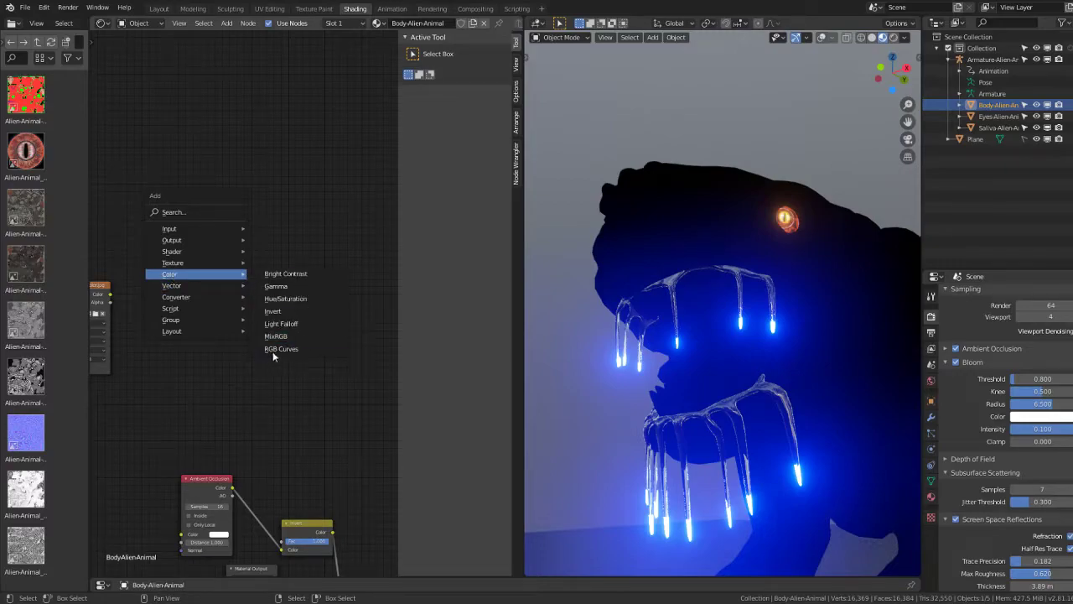
Step: Add an RGB Curves node fed by the image Color and link it onward
{"action": "left_click", "coordinate": [272, 352]}
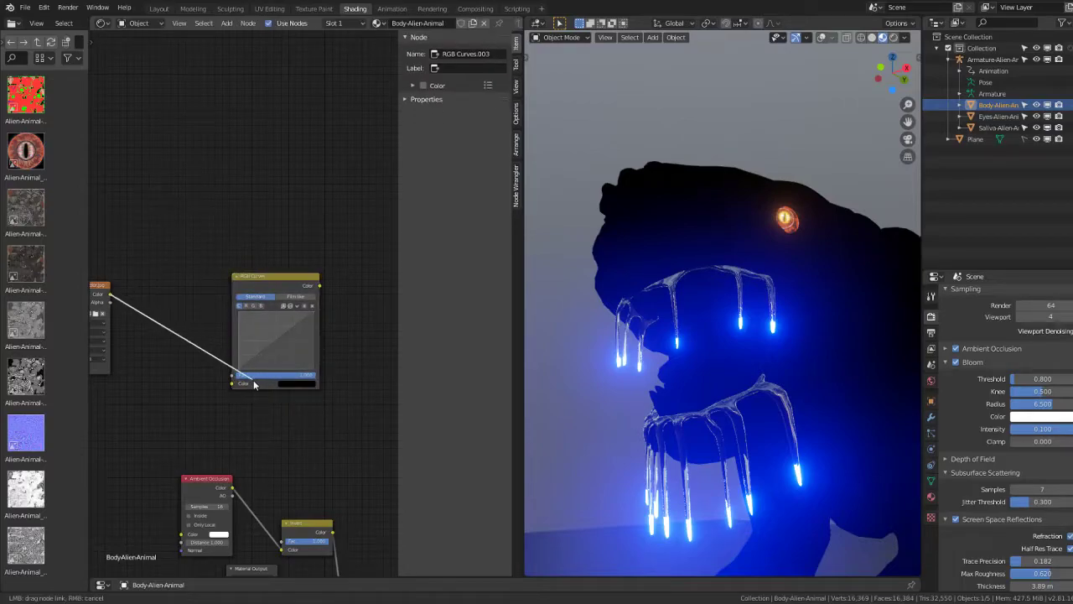
{"action": "left_click_drag", "start_coordinate": [110, 295], "coordinate": [232, 375]}
{"action": "key", "text": "Home"}
{"action": "mouse_move", "coordinate": [205, 297]}
{"action": "left_mouse_down"}
{"action": "mouse_move", "coordinate": [182, 285]}
{"action": "mouse_move", "coordinate": [290, 285]}
{"action": "left_mouse_up"}
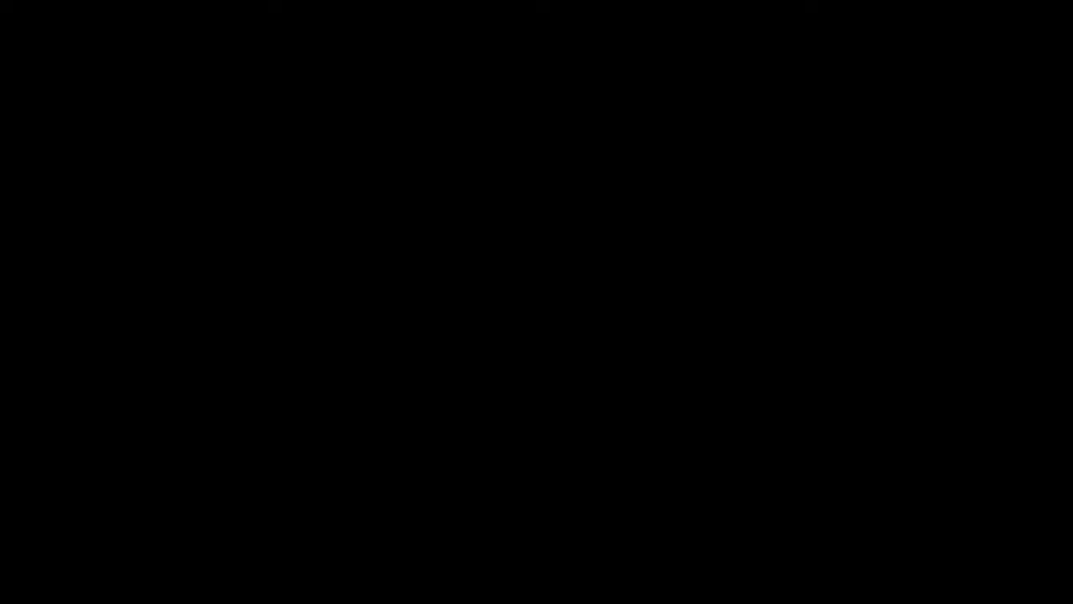
{"action": "scroll", "coordinate": [250, 343], "scroll_direction": "up", "scroll_amount": 2}
{"action": "scroll", "coordinate": [298, 319], "scroll_direction": "up", "scroll_amount": 2}
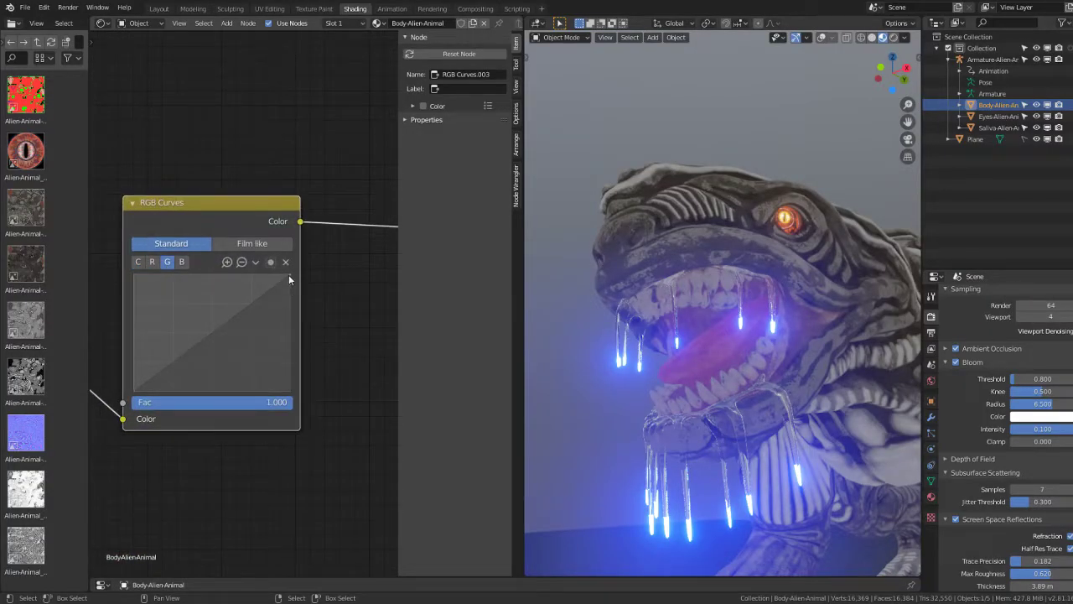
Step: Pull the end points of the blue and red curves down to zero
{"action": "left_click", "coordinate": [288, 274]}
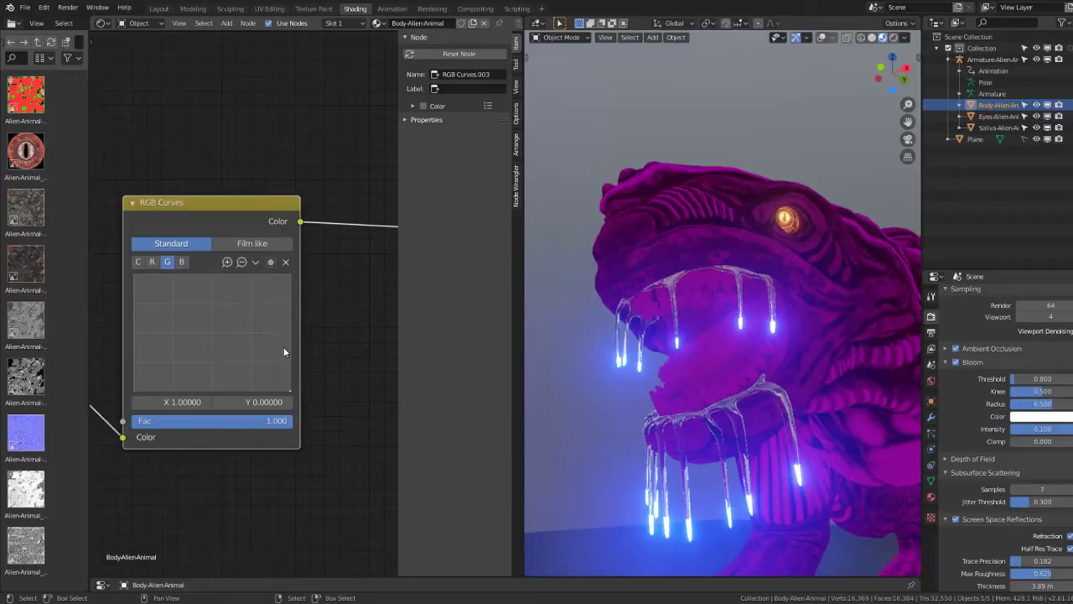
{"action": "left_click", "coordinate": [182, 261]}
{"action": "left_click_drag", "start_coordinate": [289, 275], "coordinate": [294, 394]}
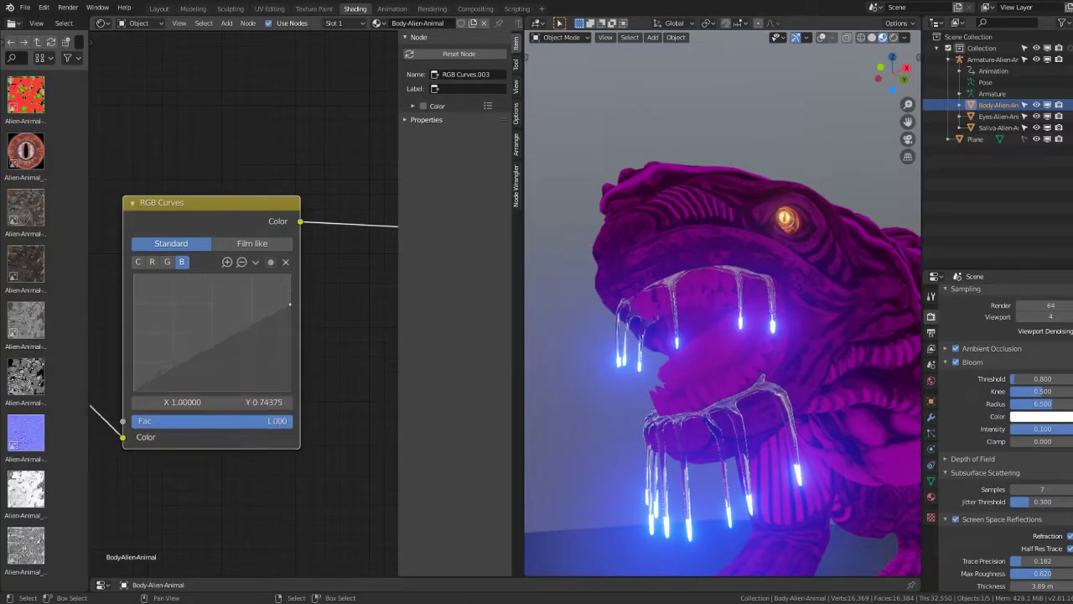
{"action": "left_click", "coordinate": [154, 262]}
{"action": "left_click_drag", "start_coordinate": [291, 276], "coordinate": [292, 390]}
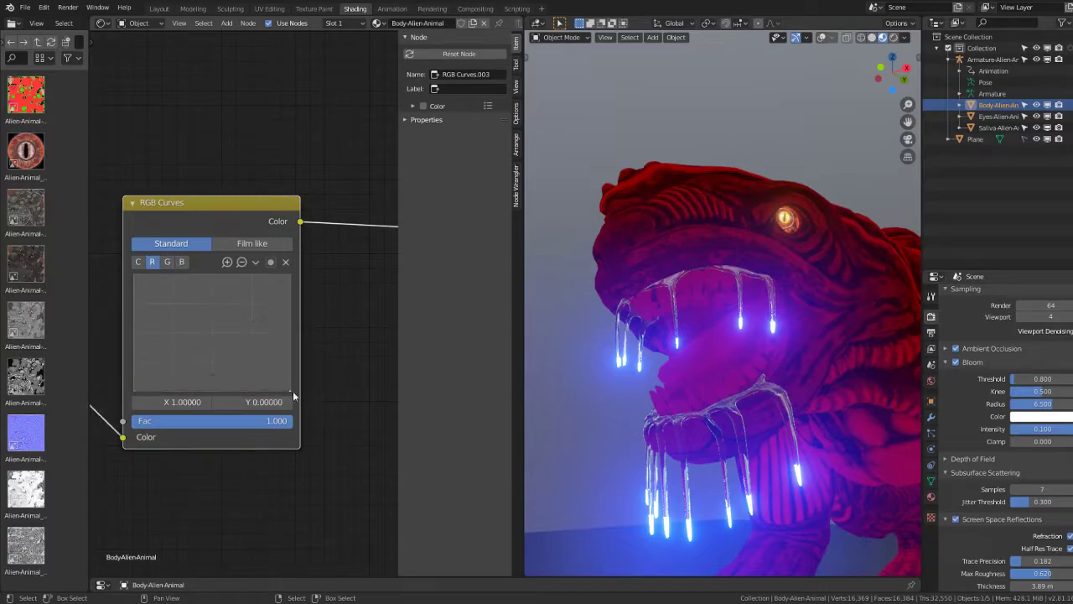
Step: Reshape the red curve, flattening its raised points down to Y 0
{"action": "mouse_move", "coordinate": [168, 392]}
{"action": "left_mouse_down"}
{"action": "mouse_move", "coordinate": [163, 361]}
{"action": "mouse_move", "coordinate": [181, 377]}
{"action": "mouse_move", "coordinate": [251, 382]}
{"action": "left_mouse_up"}
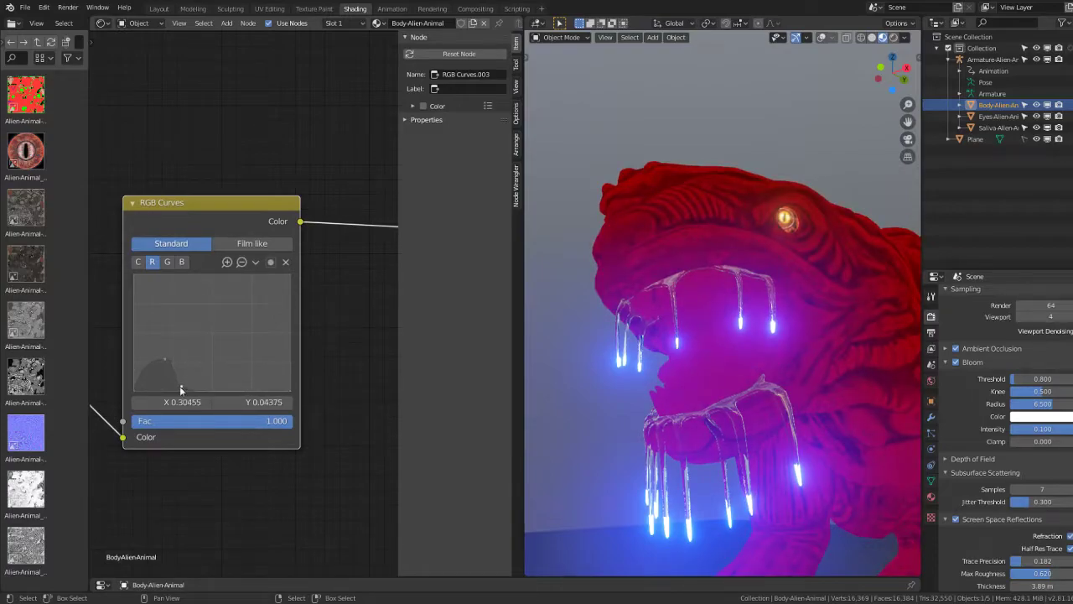
{"action": "mouse_move", "coordinate": [165, 359]}
{"action": "left_mouse_down"}
{"action": "mouse_move", "coordinate": [224, 391]}
{"action": "mouse_move", "coordinate": [252, 308]}
{"action": "left_mouse_up"}
{"action": "left_click_drag", "start_coordinate": [272, 353], "coordinate": [262, 348]}
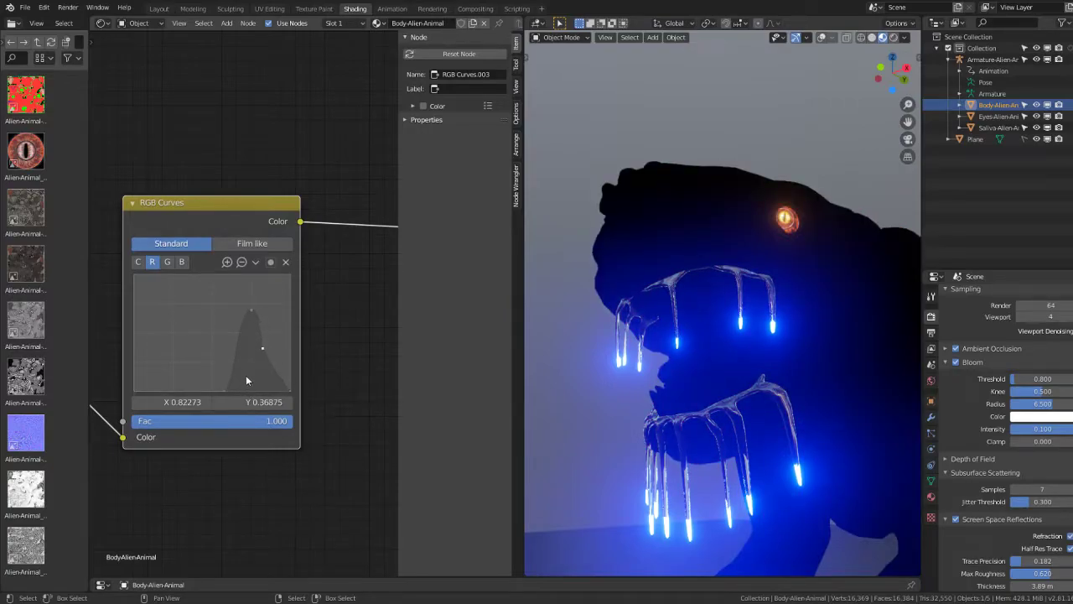
{"action": "left_click_drag", "start_coordinate": [222, 391], "coordinate": [198, 338]}
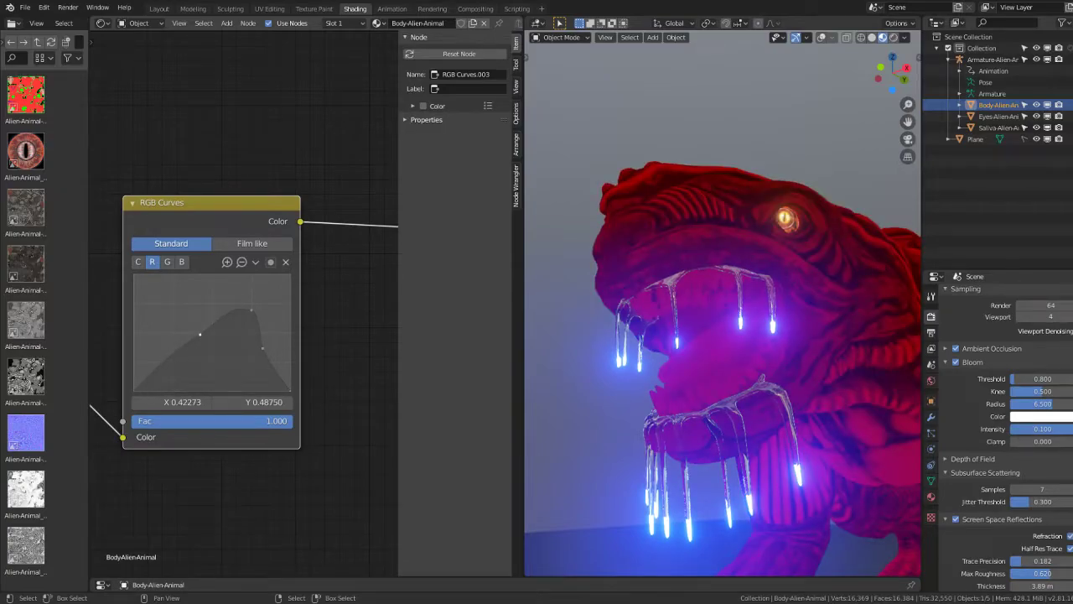
{"action": "left_click_drag", "start_coordinate": [164, 362], "coordinate": [155, 390]}
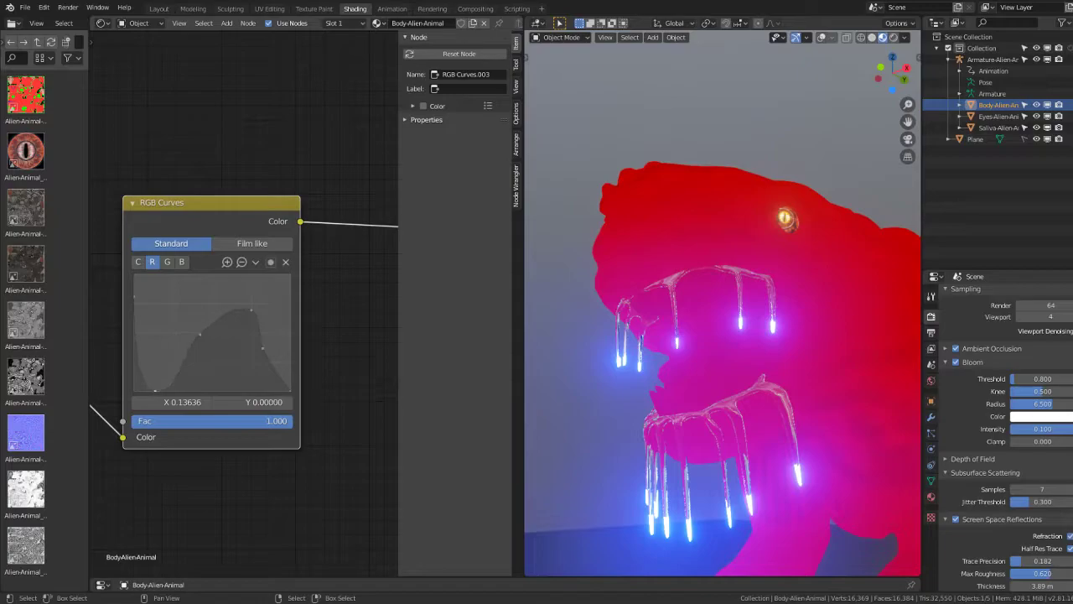
{"action": "left_click_drag", "start_coordinate": [199, 337], "coordinate": [201, 390]}
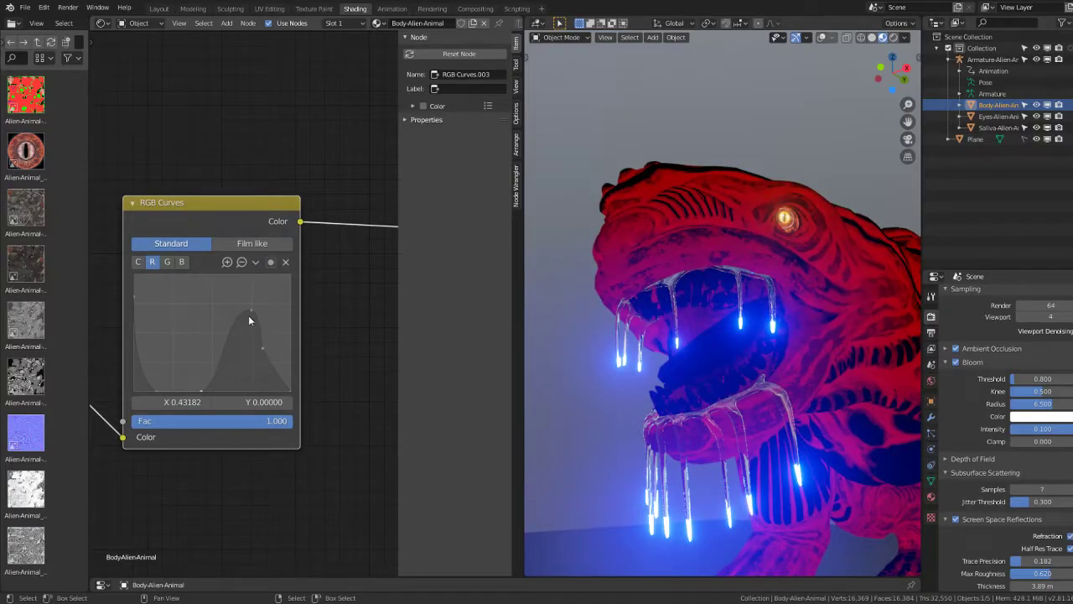
{"action": "left_click_drag", "start_coordinate": [249, 319], "coordinate": [245, 391]}
{"action": "left_click_drag", "start_coordinate": [261, 347], "coordinate": [268, 391]}
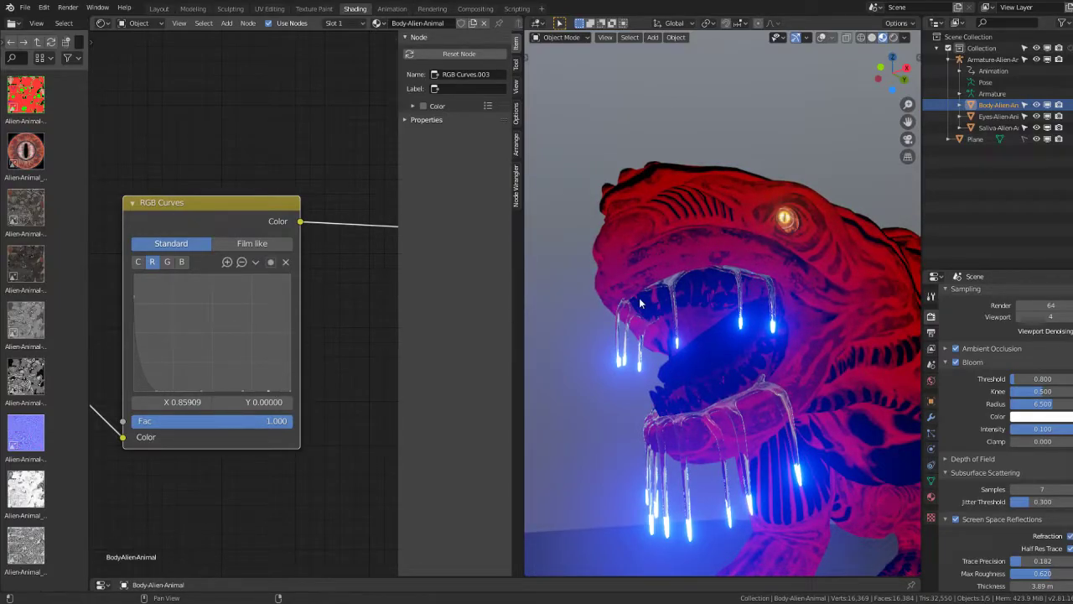
Step: Switch the RGB Curves node to Film like mode
{"action": "scroll", "coordinate": [686, 293], "scroll_direction": "down", "scroll_amount": 2}
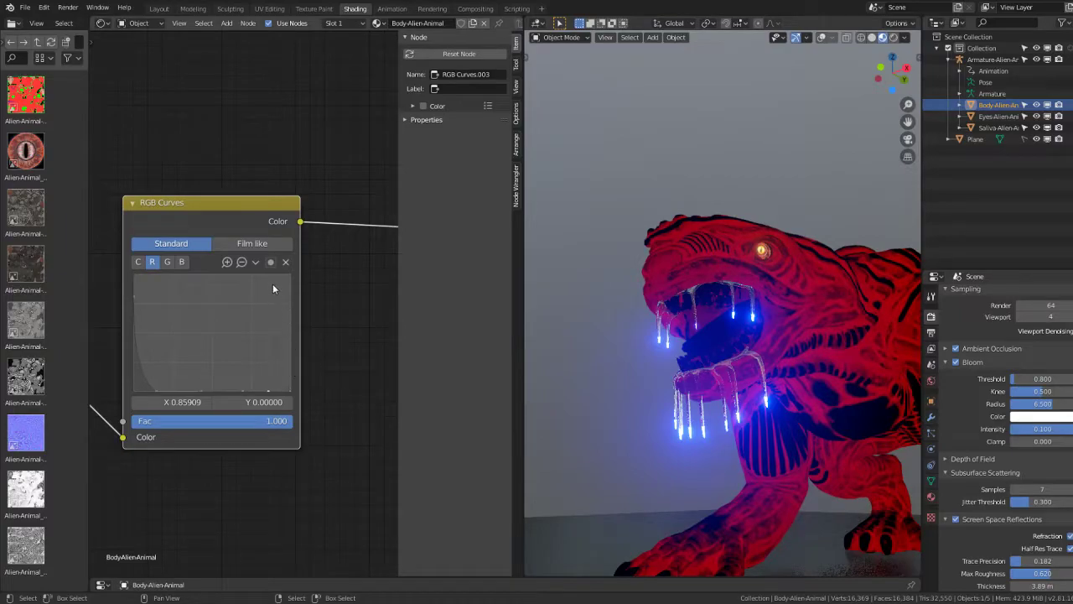
{"action": "scroll", "coordinate": [272, 288], "scroll_direction": "down", "scroll_amount": 1}
{"action": "left_click", "coordinate": [250, 251]}
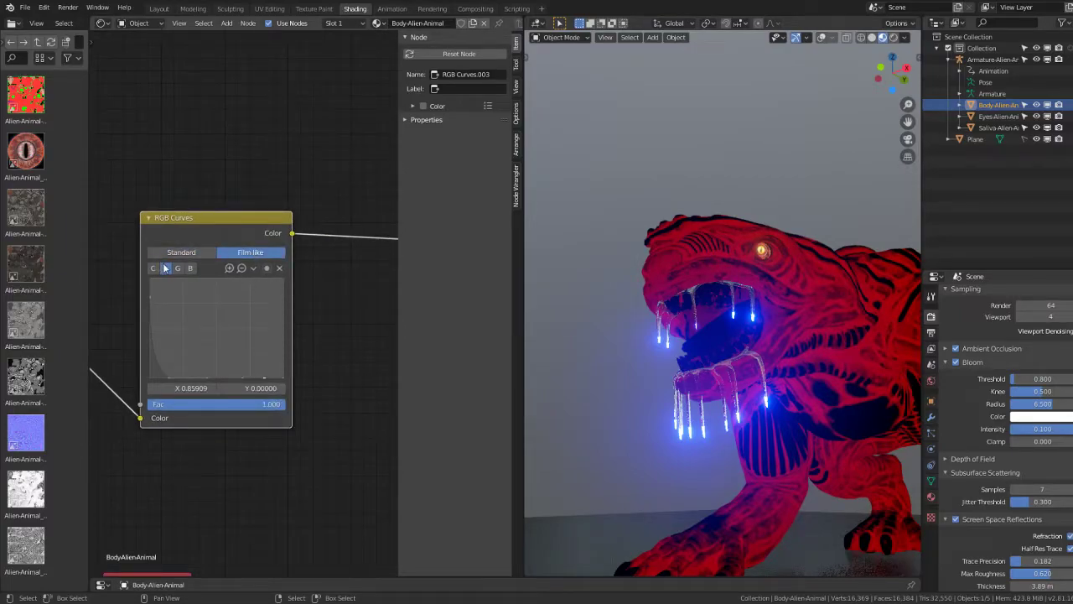
Step: Reset the RGB Curves curve, then drag the C endpoint down-left into a low hump
{"action": "left_click", "coordinate": [253, 268]}
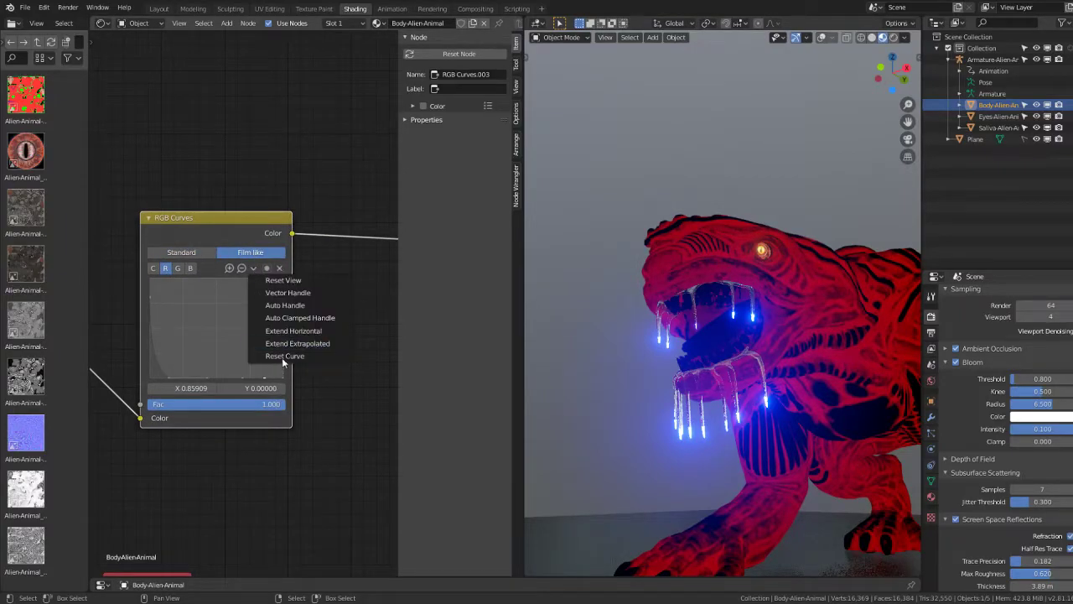
{"action": "left_click", "coordinate": [281, 357]}
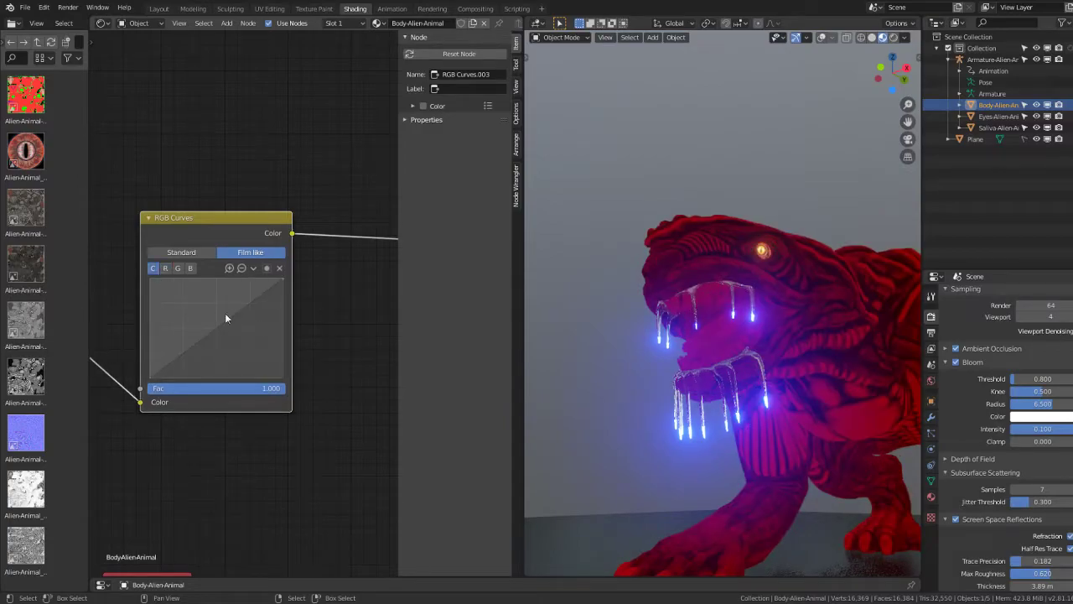
{"action": "mouse_move", "coordinate": [280, 278]}
{"action": "left_mouse_down"}
{"action": "mouse_move", "coordinate": [174, 346]}
{"action": "mouse_move", "coordinate": [196, 378]}
{"action": "left_mouse_up"}
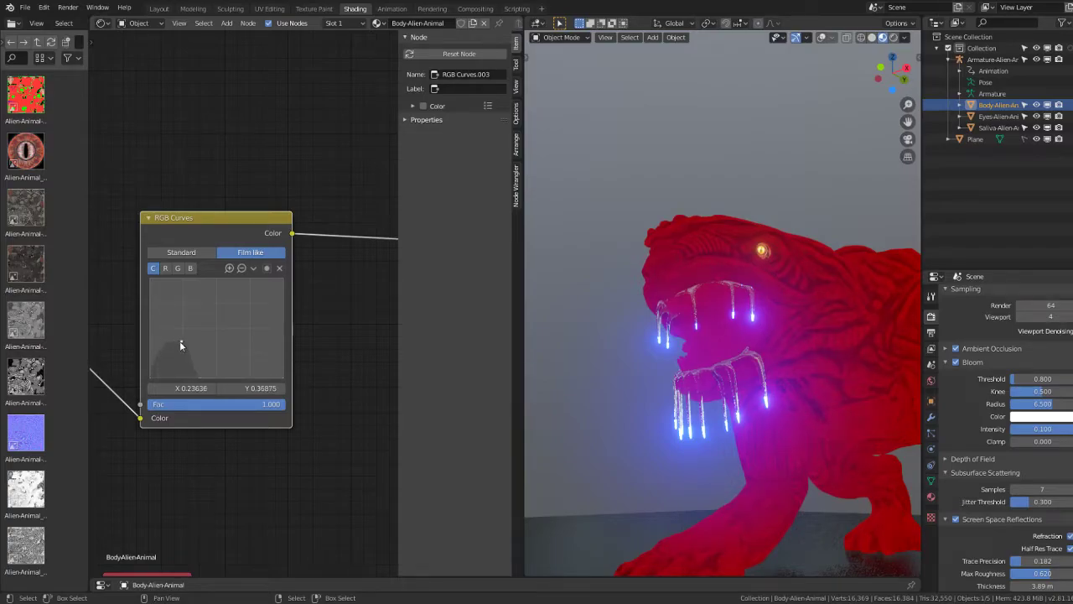
{"action": "mouse_move", "coordinate": [162, 353]}
{"action": "left_mouse_down"}
{"action": "mouse_move", "coordinate": [174, 362]}
{"action": "mouse_move", "coordinate": [160, 370]}
{"action": "left_mouse_up"}
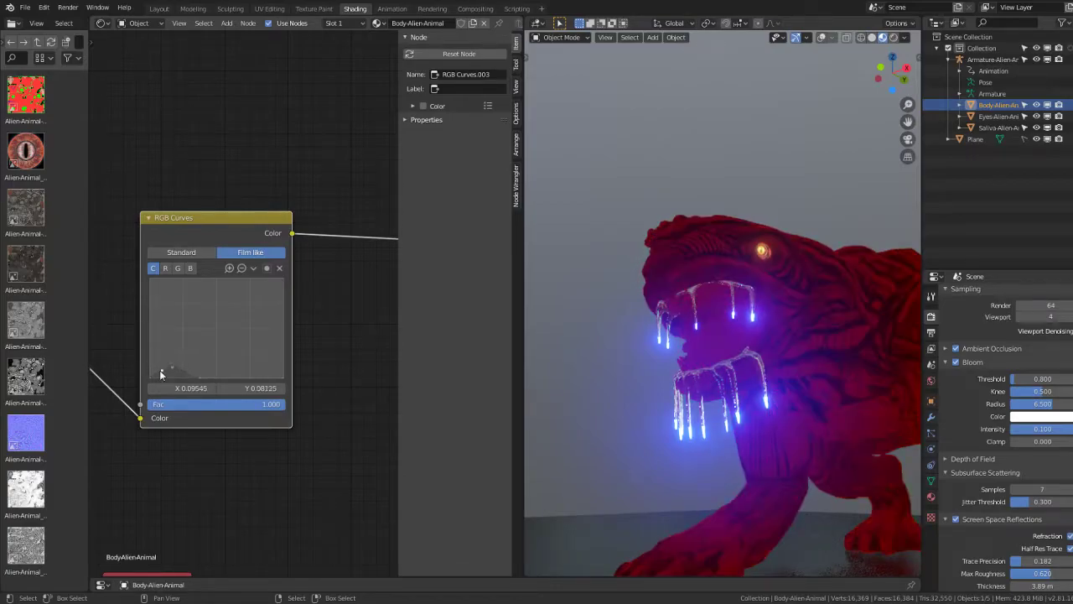
{"action": "left_click_drag", "start_coordinate": [180, 376], "coordinate": [179, 377]}
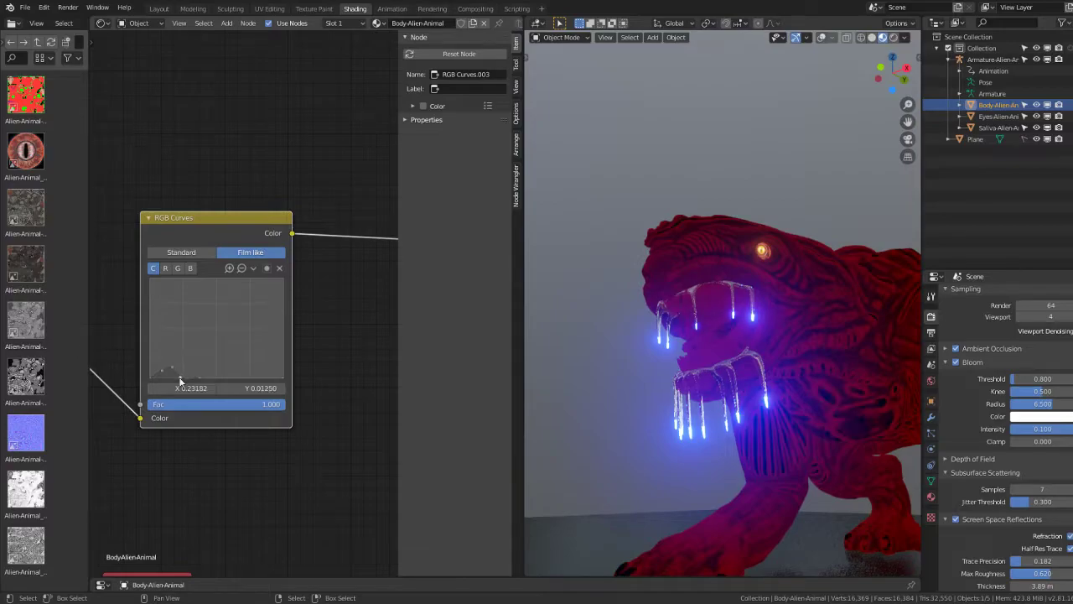
{"action": "mouse_move", "coordinate": [778, 264]}
{"action": "middle_mouse_down"}
{"action": "mouse_move", "coordinate": [780, 290]}
{"action": "mouse_move", "coordinate": [659, 310]}
{"action": "middle_mouse_up"}
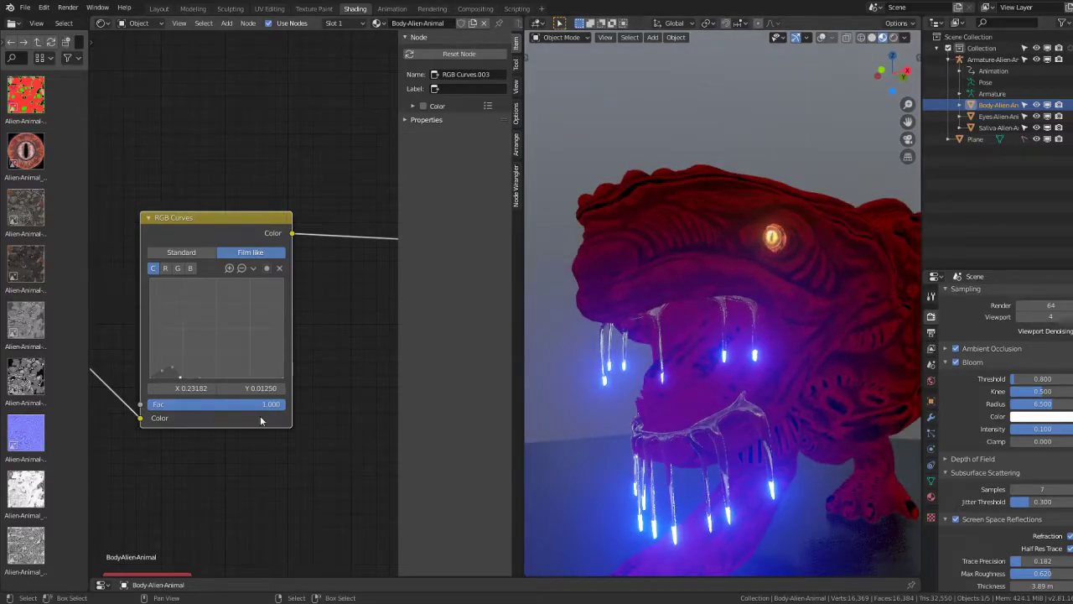
{"action": "mouse_move", "coordinate": [197, 383]}
{"action": "left_mouse_down"}
{"action": "mouse_move", "coordinate": [166, 335]}
{"action": "mouse_move", "coordinate": [165, 376]}
{"action": "mouse_move", "coordinate": [165, 334]}
{"action": "mouse_move", "coordinate": [165, 362]}
{"action": "left_mouse_up"}
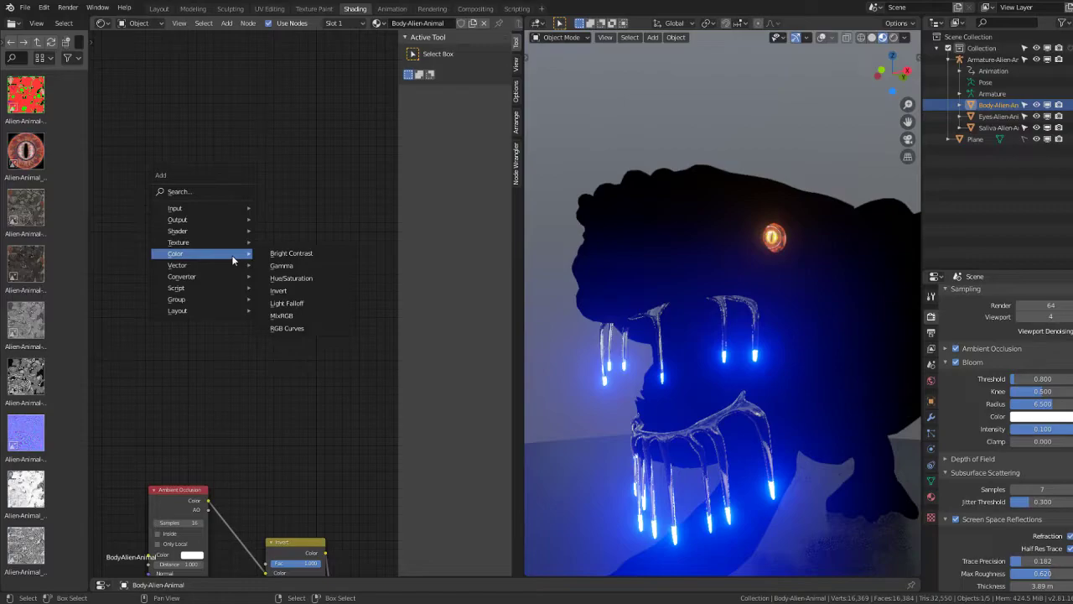
Step: Add a Hue Saturation Value node and connect it to the Material Output
{"action": "left_click", "coordinate": [292, 278]}
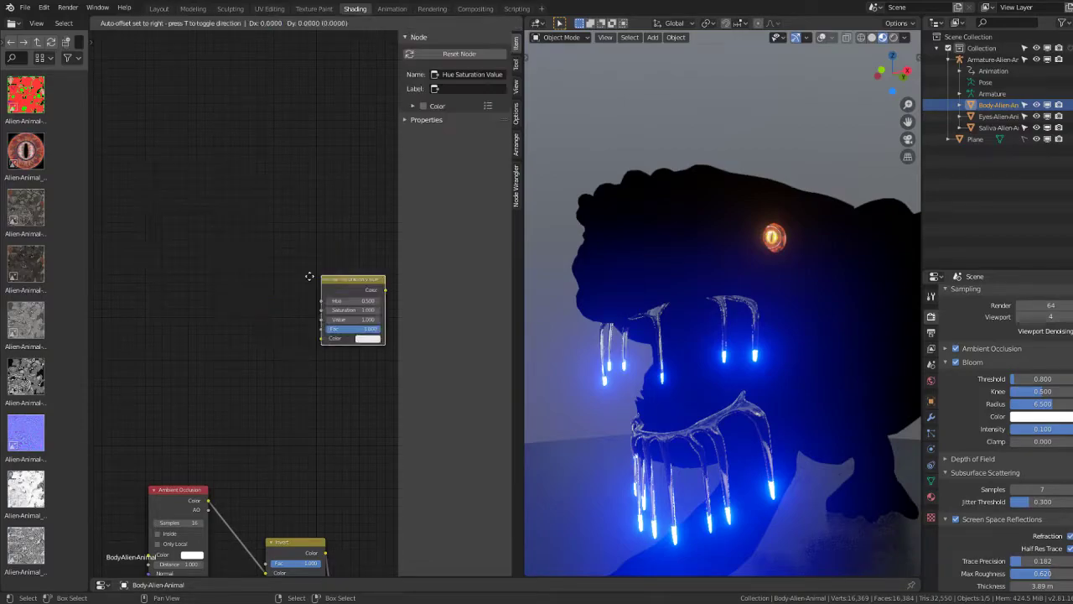
{"action": "left_click", "coordinate": [220, 311]}
{"action": "left_click_drag", "start_coordinate": [213, 309], "coordinate": [327, 280]}
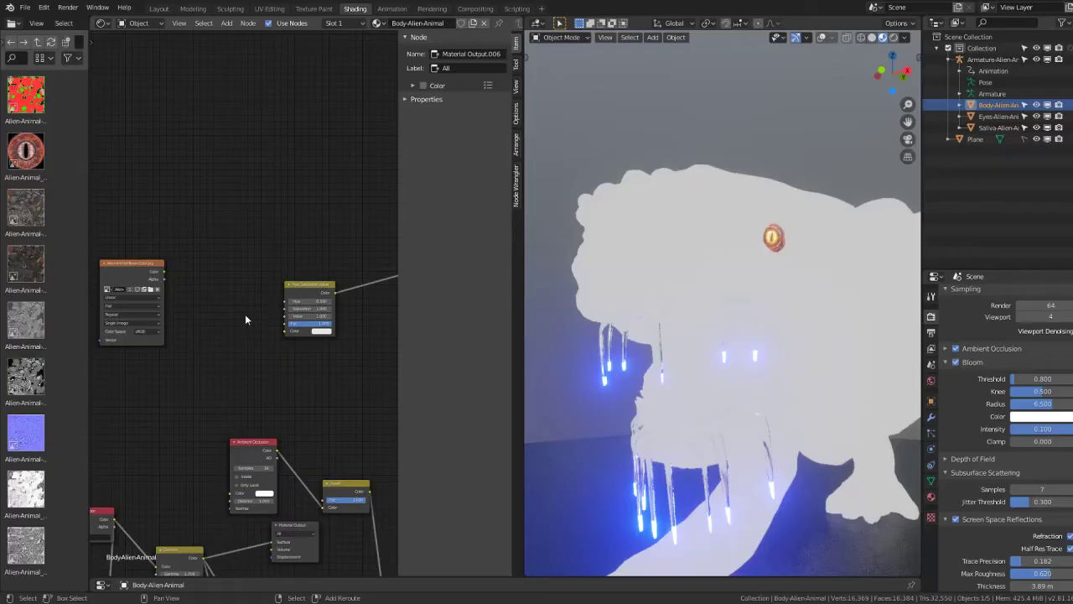
Step: Add a Combine RGB node taking the image Color on its R input
{"action": "key", "text": "shift+a"}
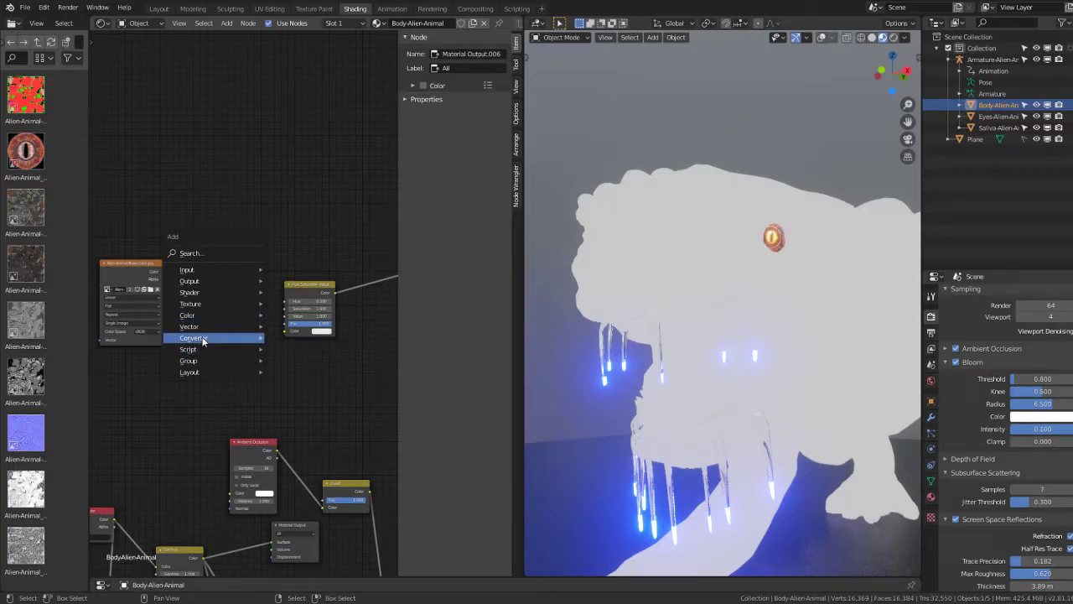
{"action": "left_click", "coordinate": [242, 338]}
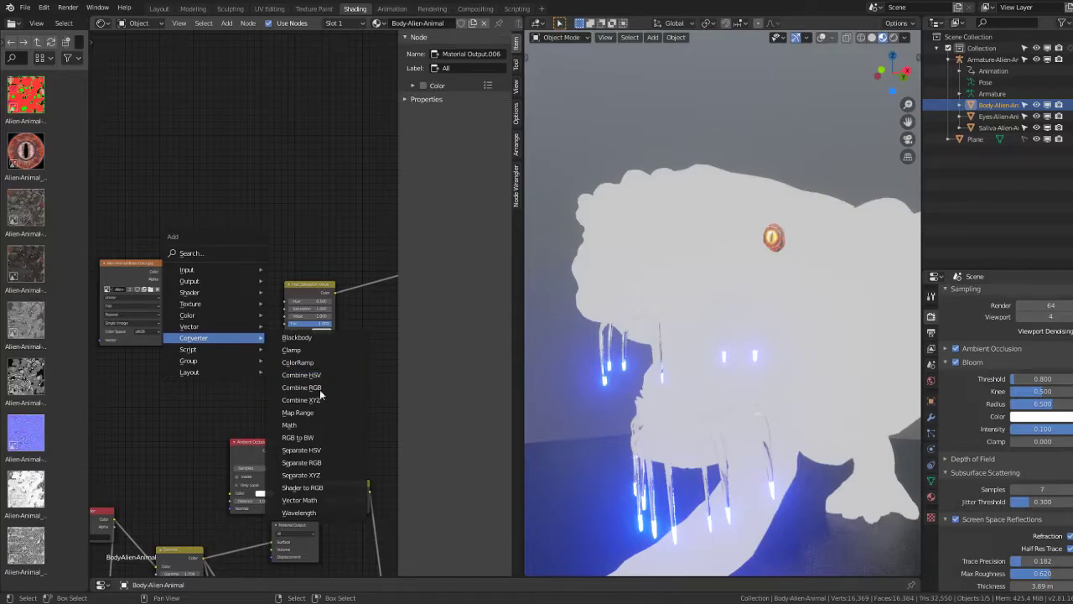
{"action": "left_click", "coordinate": [319, 388]}
{"action": "left_click", "coordinate": [168, 278]}
{"action": "mouse_move", "coordinate": [168, 274]}
{"action": "left_mouse_down"}
{"action": "mouse_move", "coordinate": [194, 316]}
{"action": "mouse_move", "coordinate": [196, 305]}
{"action": "left_mouse_up"}
{"action": "scroll", "coordinate": [251, 297], "scroll_direction": "up", "scroll_amount": 2}
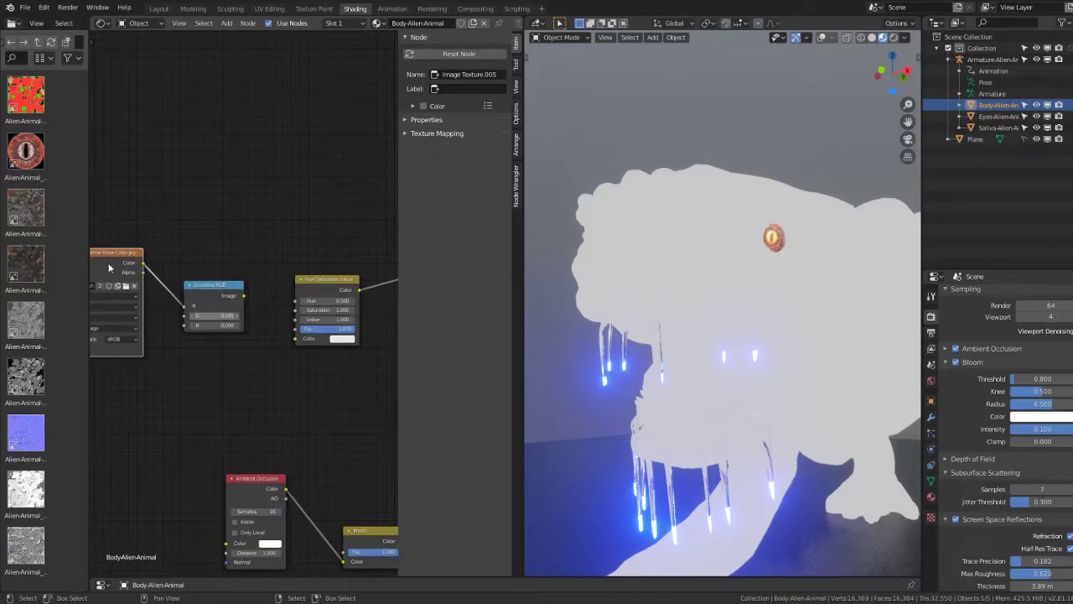
Step: Replace Combine RGB with a Separate RGB node on the image Color link, leading R toward the HSV node
{"action": "left_click", "coordinate": [202, 287]}
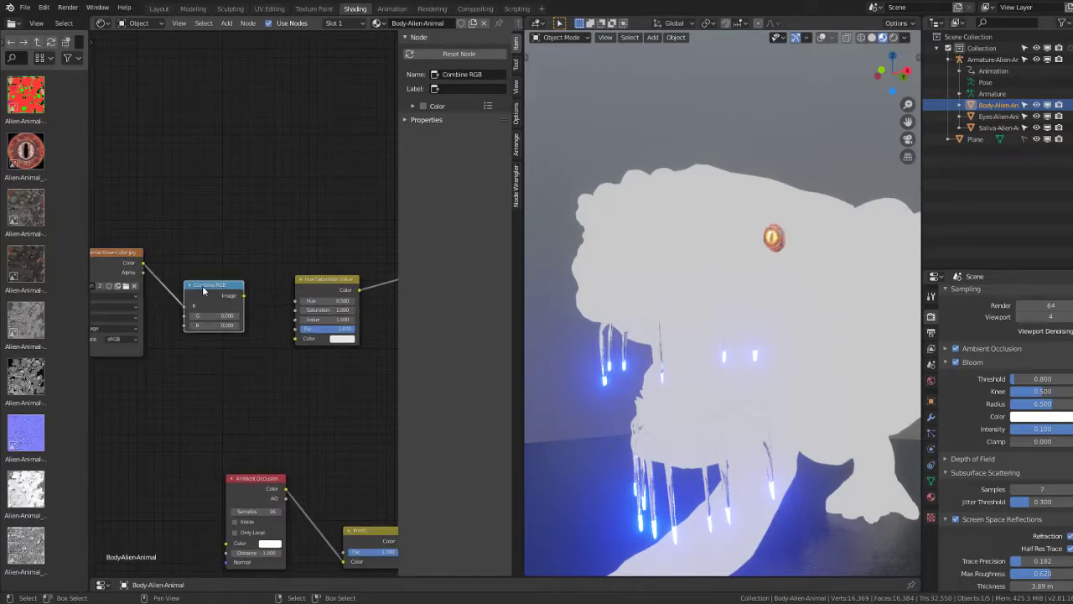
{"action": "key", "text": "Delete"}
{"action": "key", "text": "shift+a"}
{"action": "mouse_move", "coordinate": [151, 286]}
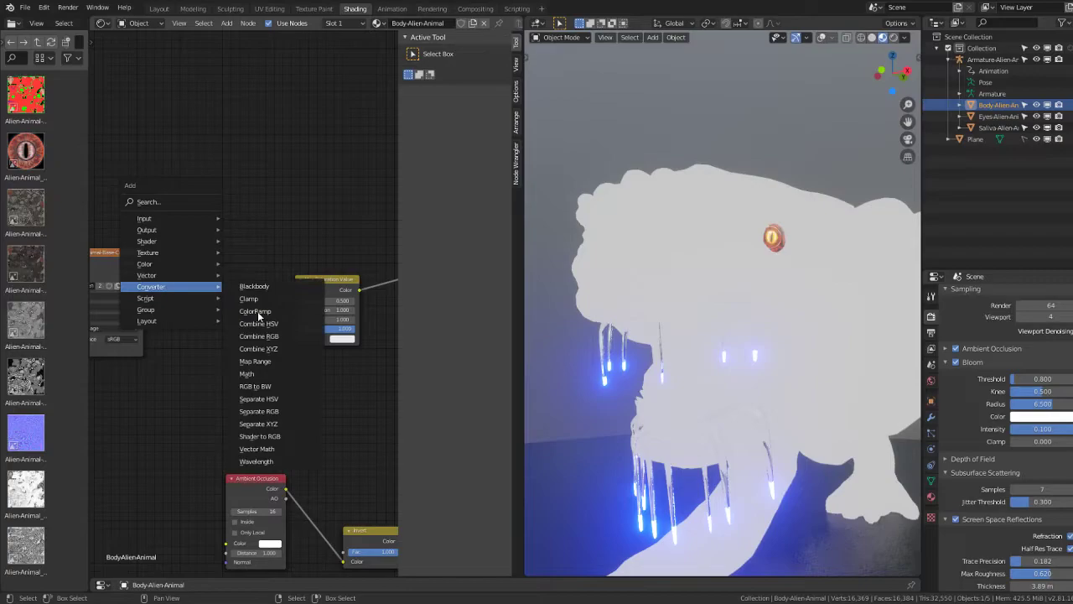
{"action": "left_click", "coordinate": [287, 409]}
{"action": "left_click", "coordinate": [143, 266]}
{"action": "left_click_drag", "start_coordinate": [144, 262], "coordinate": [178, 317]}
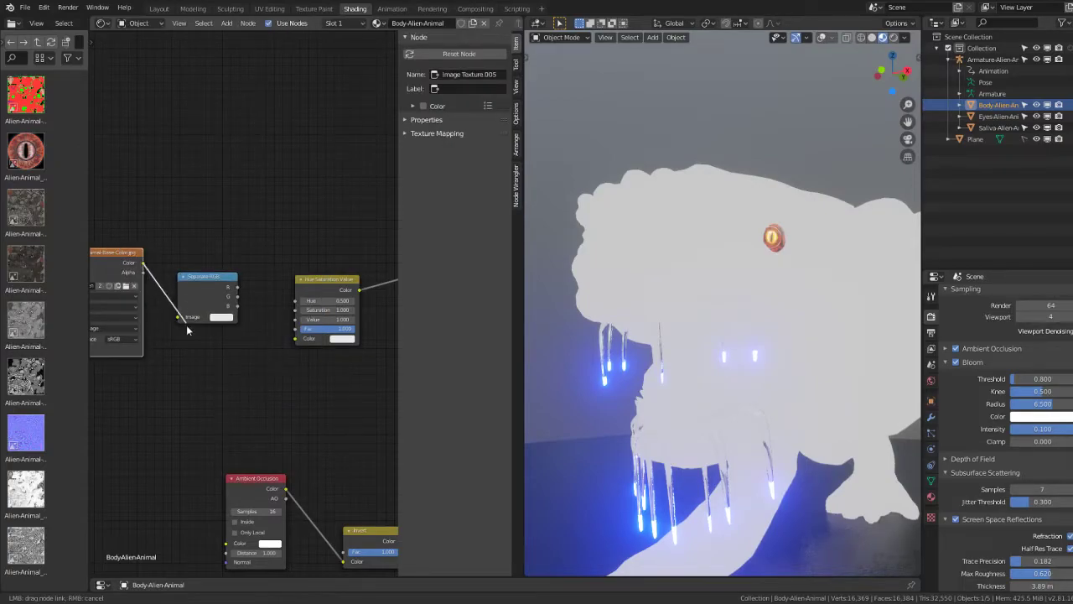
{"action": "mouse_move", "coordinate": [237, 287]}
{"action": "left_mouse_down"}
{"action": "mouse_move", "coordinate": [258, 365]}
{"action": "mouse_move", "coordinate": [298, 310]}
{"action": "left_mouse_up"}
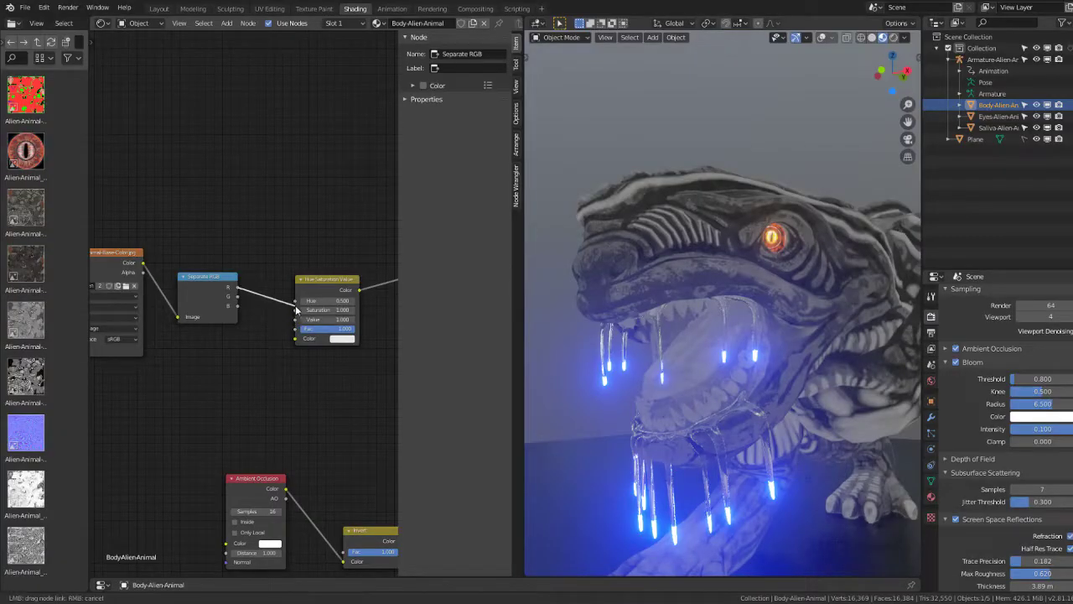
Step: Rewire the red channel and set the Hue Saturation Value node's Saturation and Value to 2.000
{"action": "left_click_drag", "start_coordinate": [239, 287], "coordinate": [295, 311]}
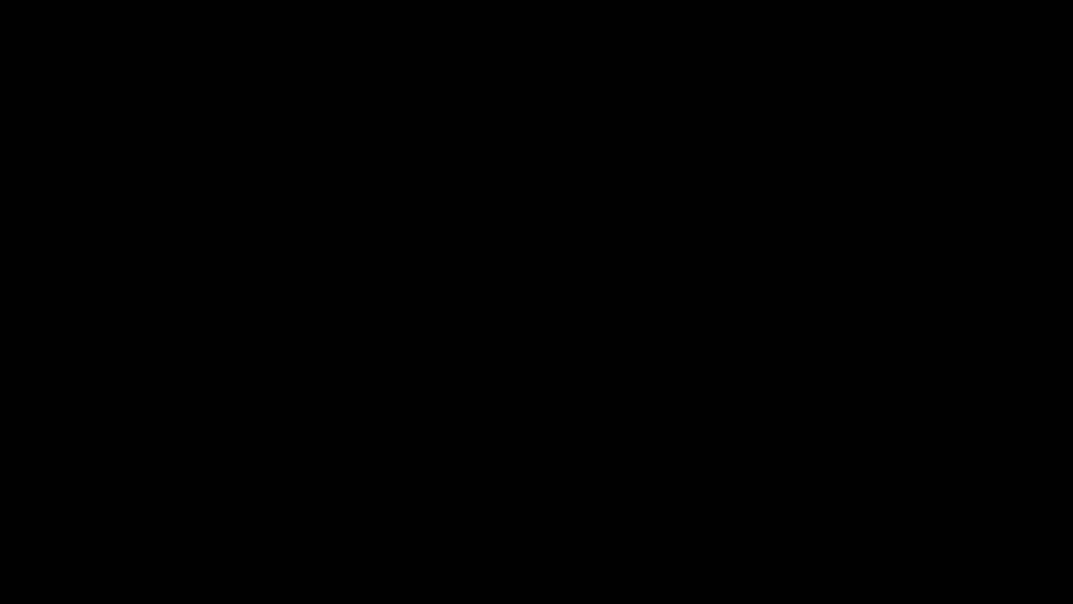
{"action": "mouse_move", "coordinate": [295, 311]}
{"action": "left_mouse_down"}
{"action": "mouse_move", "coordinate": [256, 369]}
{"action": "mouse_move", "coordinate": [296, 338]}
{"action": "left_mouse_up"}
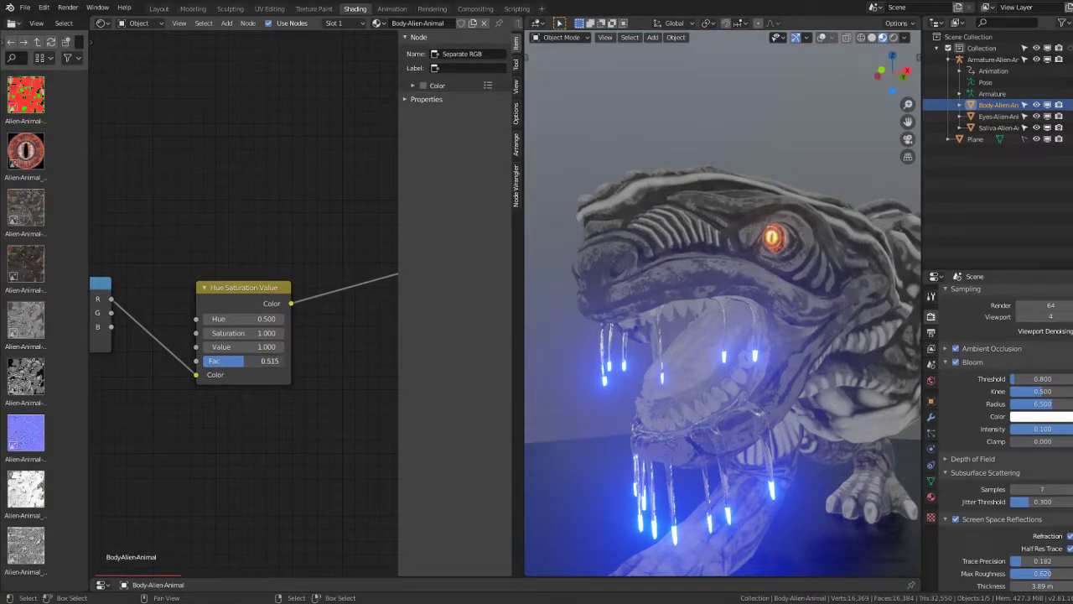
{"action": "mouse_move", "coordinate": [243, 347]}
{"action": "left_mouse_down"}
{"action": "mouse_move", "coordinate": [210, 346]}
{"action": "mouse_move", "coordinate": [260, 345]}
{"action": "left_mouse_up"}
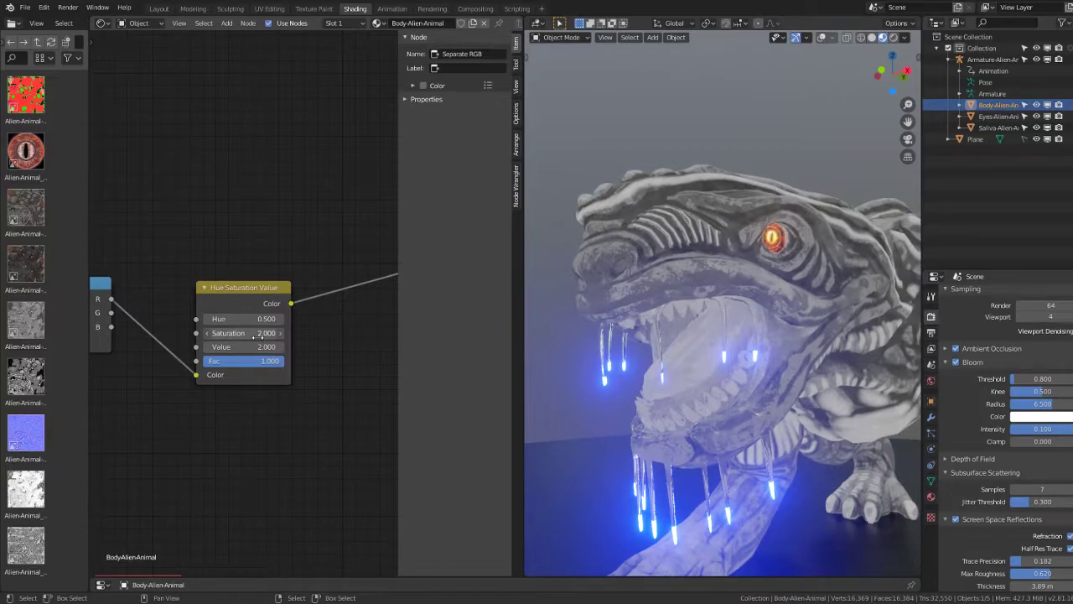
{"action": "scroll", "coordinate": [248, 305], "scroll_direction": "down", "scroll_amount": 2}
{"action": "scroll", "coordinate": [248, 306], "scroll_direction": "down", "scroll_amount": 1}
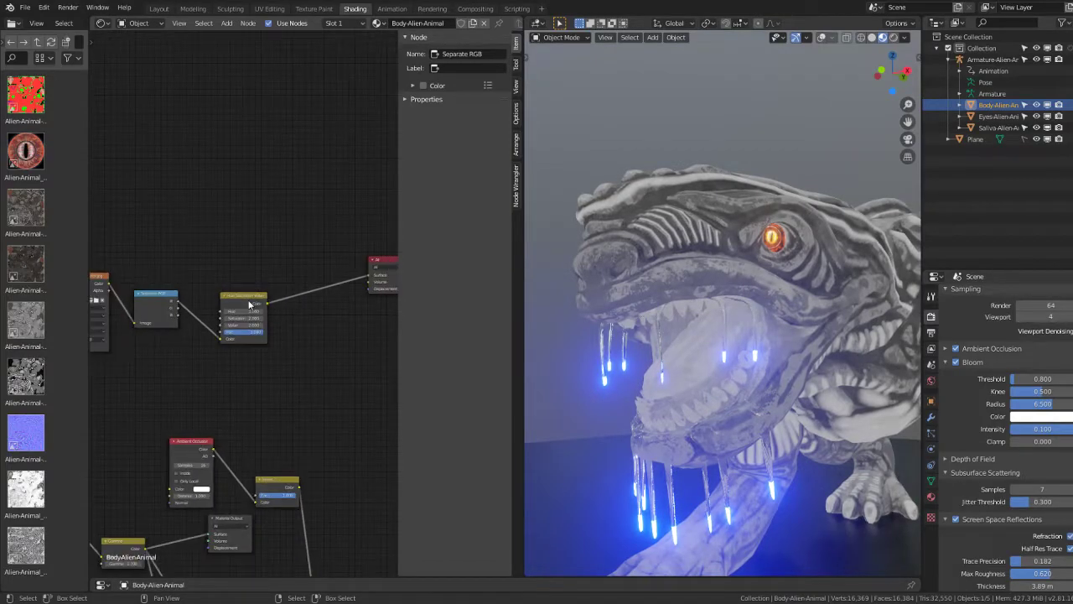
{"action": "scroll", "coordinate": [248, 305], "scroll_direction": "up", "scroll_amount": 1}
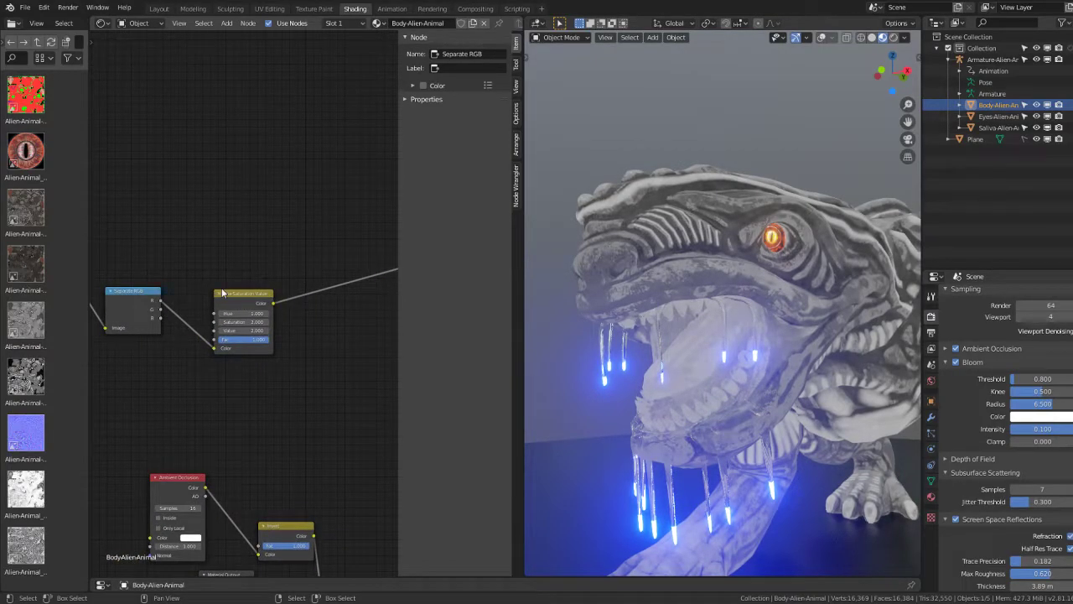
{"action": "scroll", "coordinate": [167, 308], "scroll_direction": "up", "scroll_amount": 1}
{"action": "left_click_drag", "start_coordinate": [223, 292], "coordinate": [247, 256]}
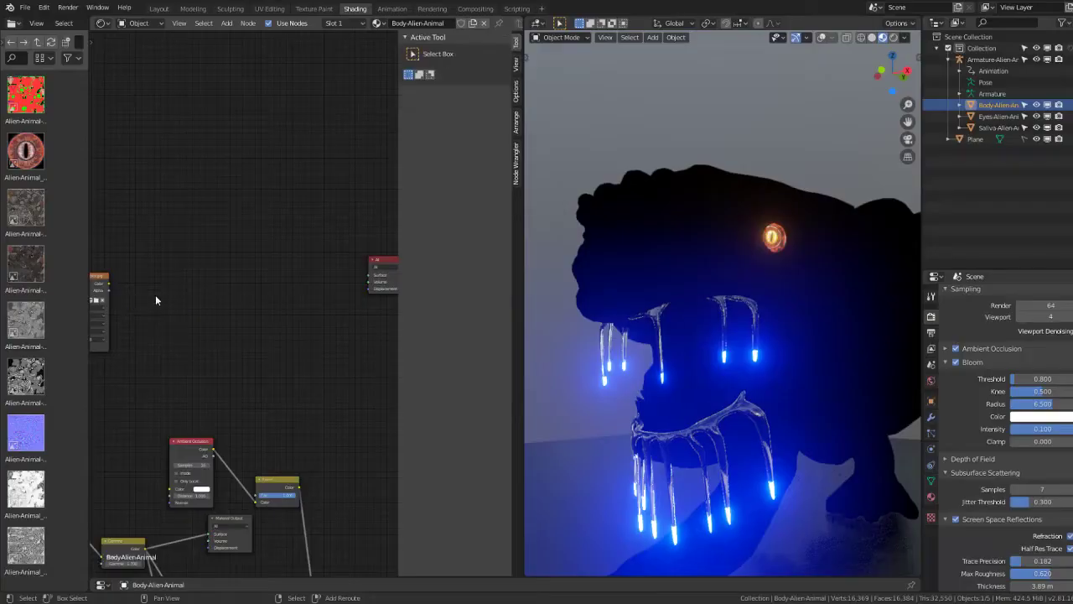
Step: Add a Math node, check its operations, then delete it
{"action": "key", "text": "shift+a"}
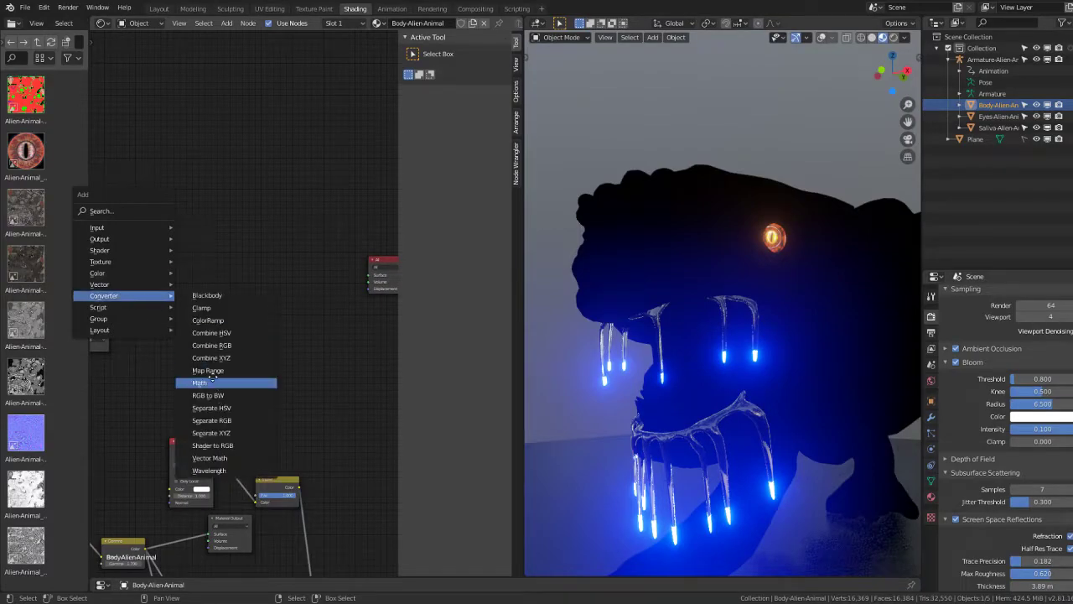
{"action": "left_click", "coordinate": [218, 383]}
{"action": "left_click", "coordinate": [206, 266]}
{"action": "scroll", "coordinate": [141, 285], "scroll_direction": "up", "scroll_amount": 2}
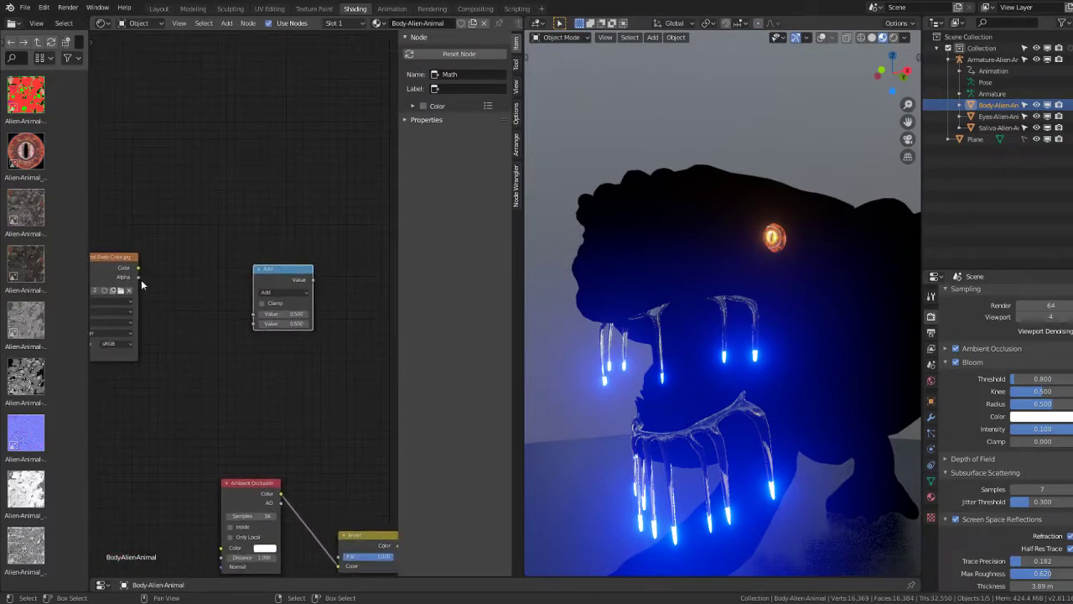
{"action": "left_click", "coordinate": [266, 293]}
{"action": "key", "text": "Delete"}
Step: Add a Mix node with the image Color on Fac and its result on the Material Output Surface
{"action": "key", "text": "shift+a"}
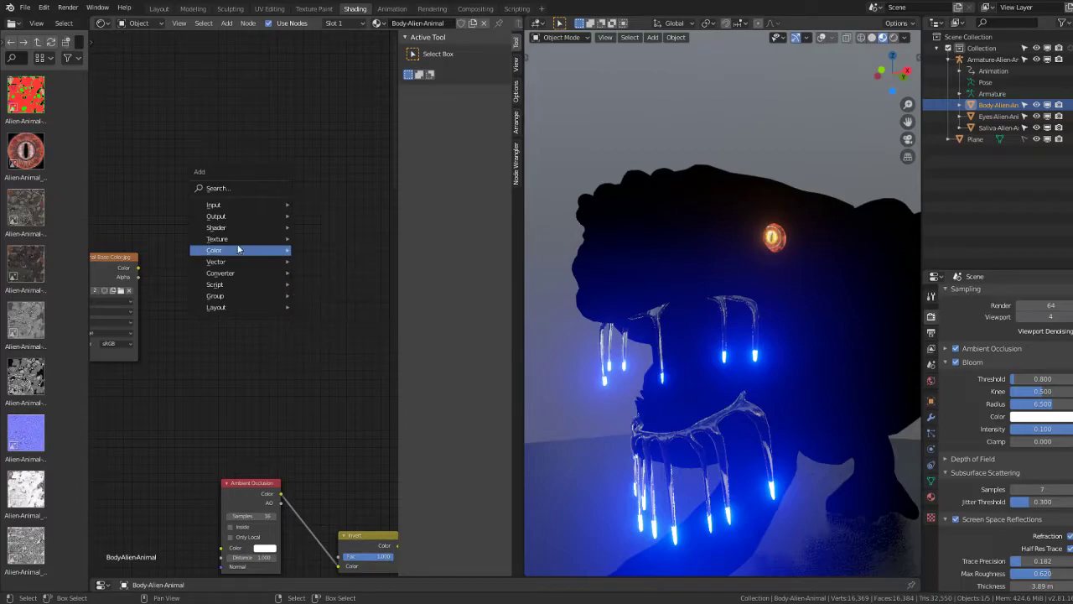
{"action": "mouse_move", "coordinate": [215, 250]}
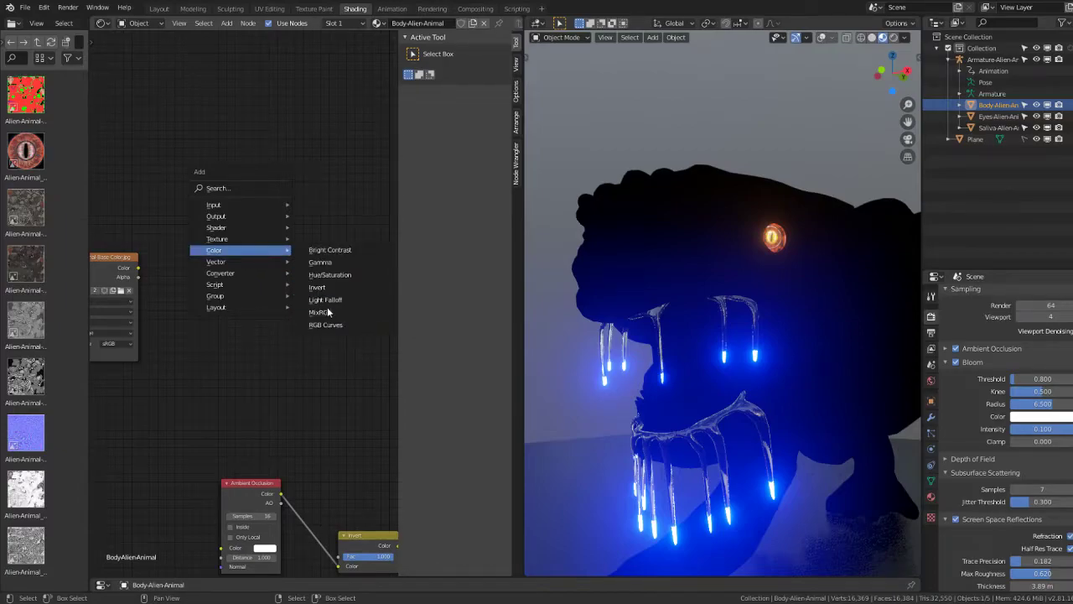
{"action": "left_click", "coordinate": [327, 312]}
{"action": "left_click", "coordinate": [163, 249]}
{"action": "left_click_drag", "start_coordinate": [138, 268], "coordinate": [189, 294]}
{"action": "left_click", "coordinate": [235, 306]}
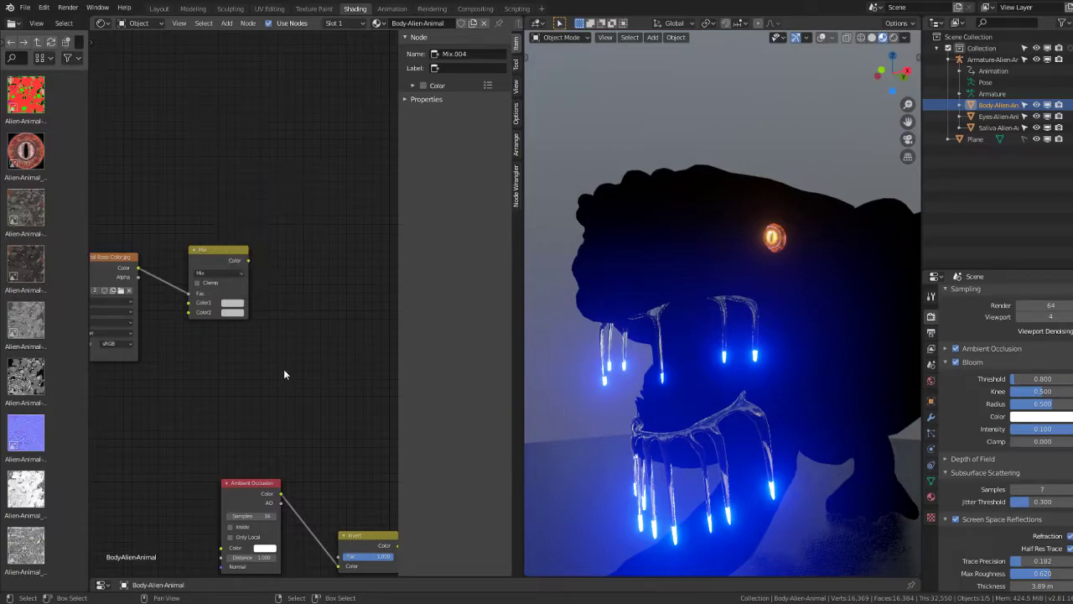
{"action": "middle_click_drag", "start_coordinate": [283, 287], "coordinate": [159, 303]}
{"action": "left_click_drag", "start_coordinate": [127, 279], "coordinate": [368, 272]}
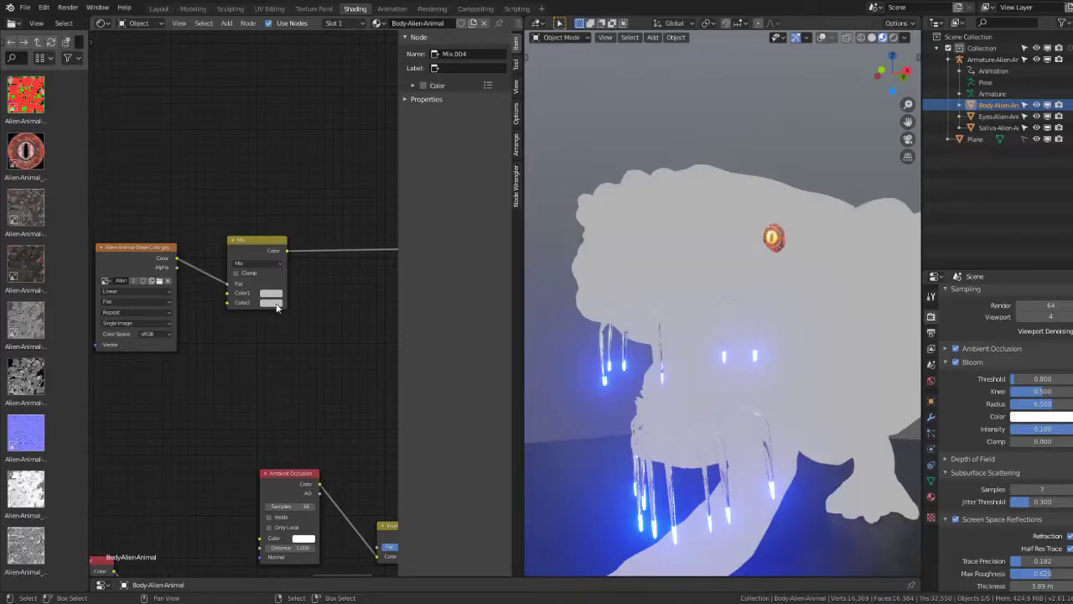
Step: Set the Mix node's second colour to pure black and reposition the base colour image node
{"action": "left_click", "coordinate": [276, 304]}
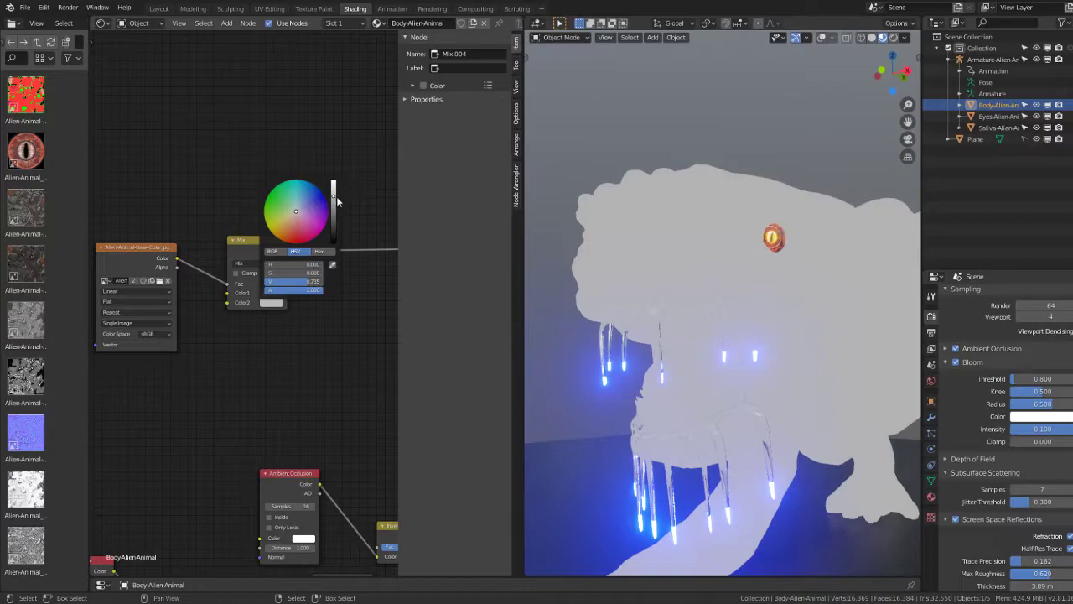
{"action": "left_click_drag", "start_coordinate": [337, 201], "coordinate": [337, 246]}
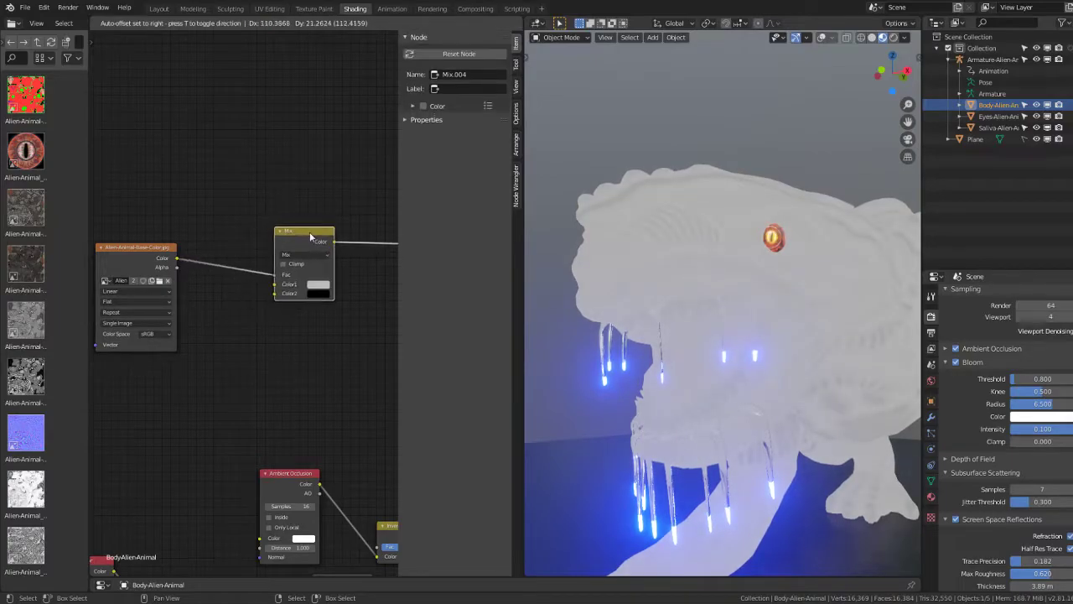
{"action": "scroll", "coordinate": [310, 231], "scroll_direction": "up", "scroll_amount": 1}
{"action": "middle_click_drag", "start_coordinate": [199, 300], "coordinate": [296, 297]}
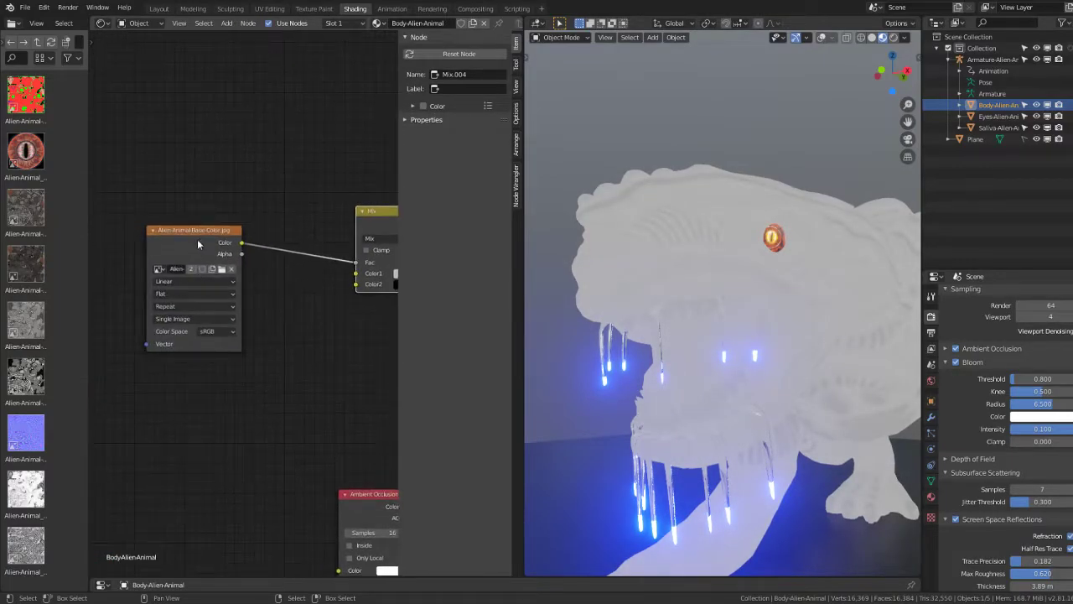
{"action": "left_click_drag", "start_coordinate": [197, 239], "coordinate": [141, 297]}
{"action": "middle_click_drag", "start_coordinate": [390, 237], "coordinate": [290, 257]}
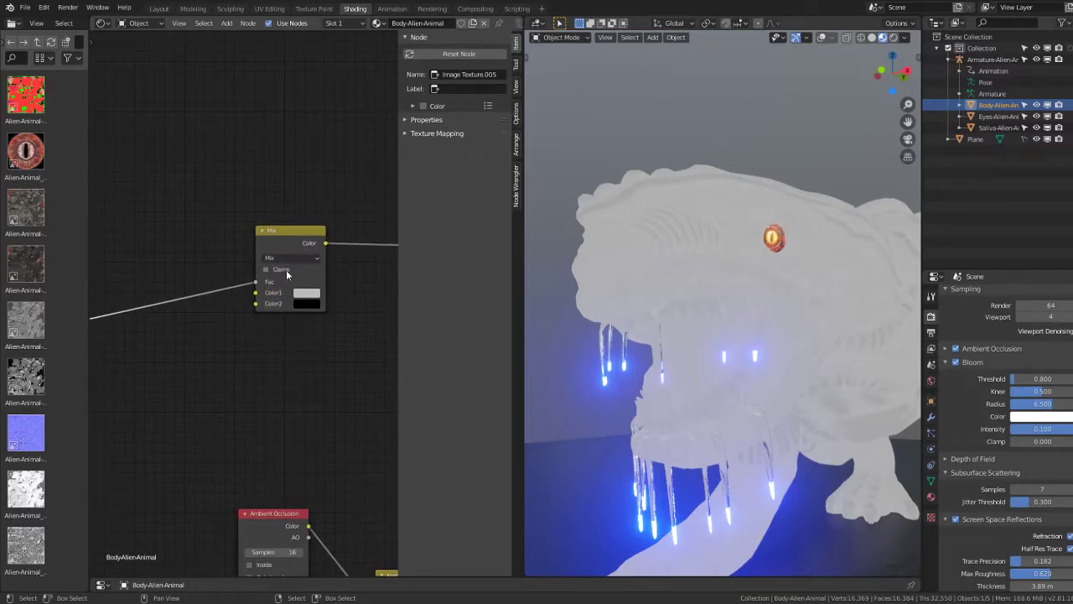
Step: Set the Mix node's blend mode to Darken
{"action": "left_click", "coordinate": [288, 258]}
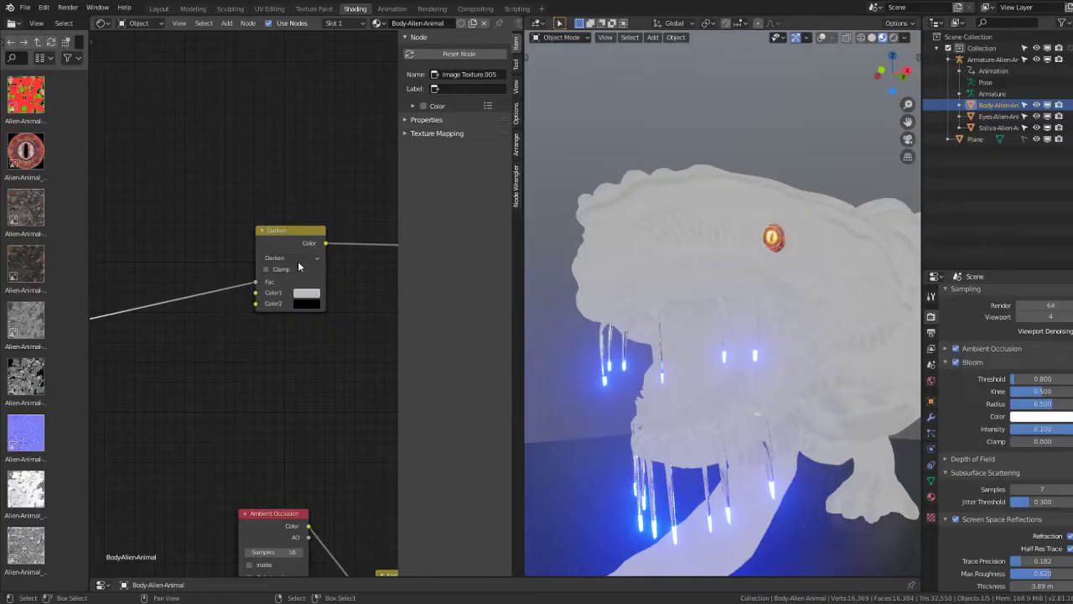
{"action": "left_click", "coordinate": [296, 263]}
{"action": "left_click", "coordinate": [289, 324]}
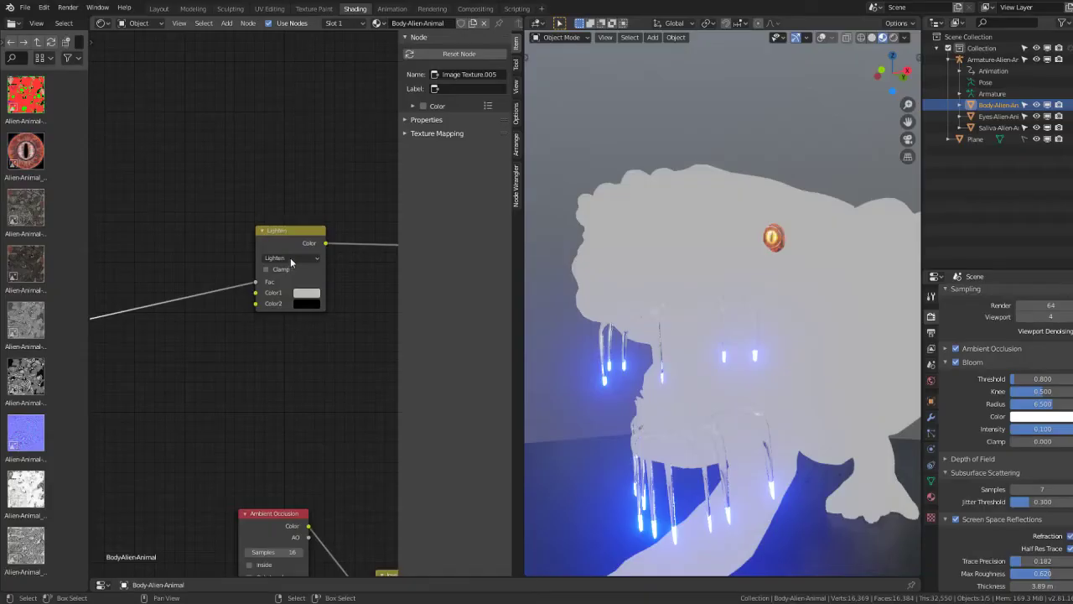
{"action": "left_click", "coordinate": [292, 257]}
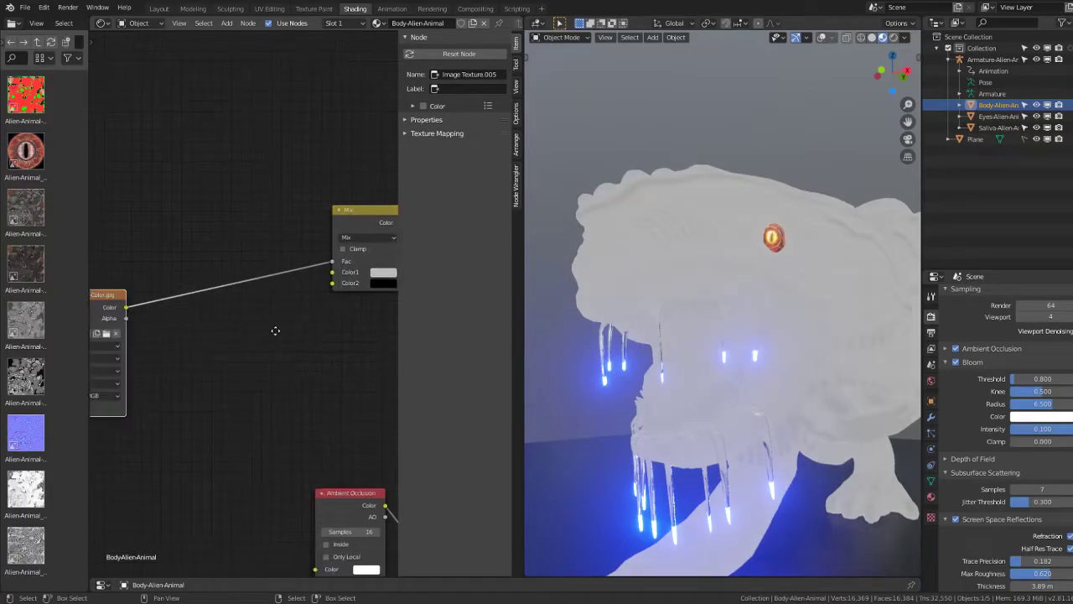
Step: Add an RGB Curves node before the Mix Fac, dropping red curve points to zero and bending the C curve
{"action": "key", "text": "shift+a"}
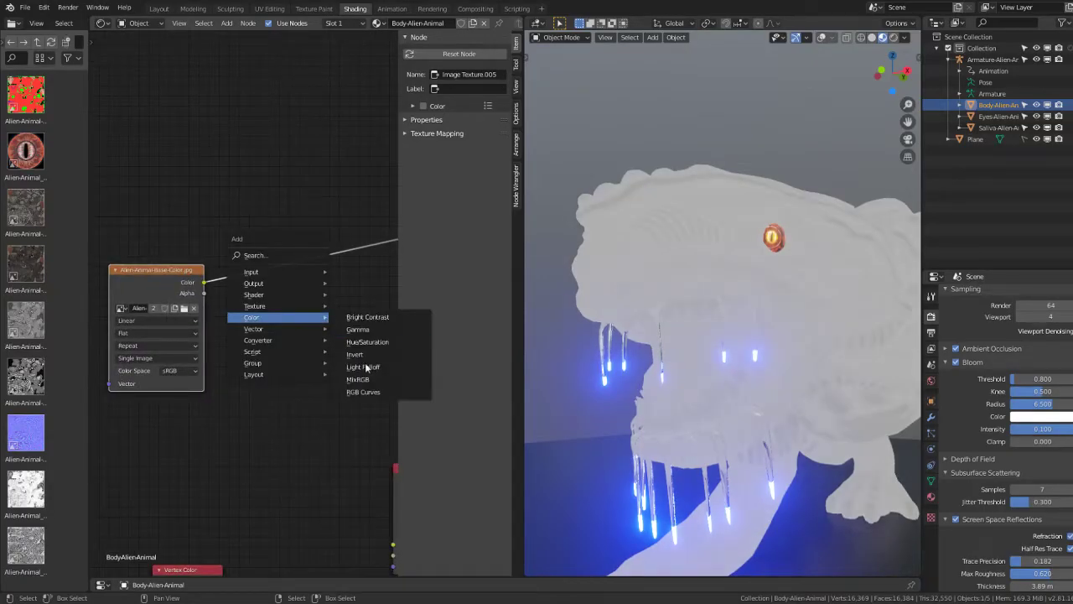
{"action": "mouse_move", "coordinate": [251, 317]}
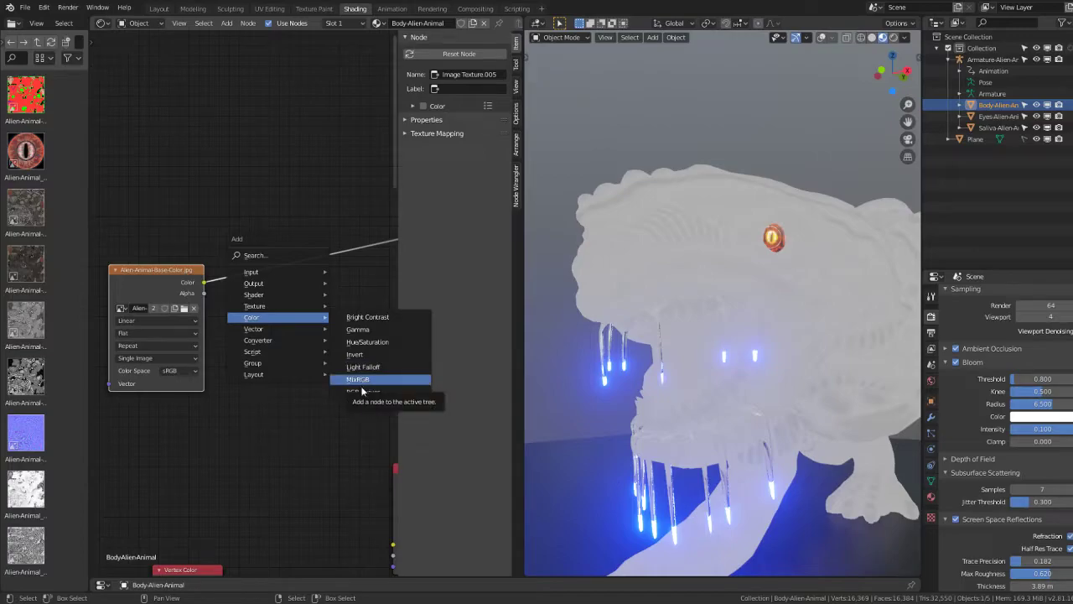
{"action": "left_click", "coordinate": [361, 392]}
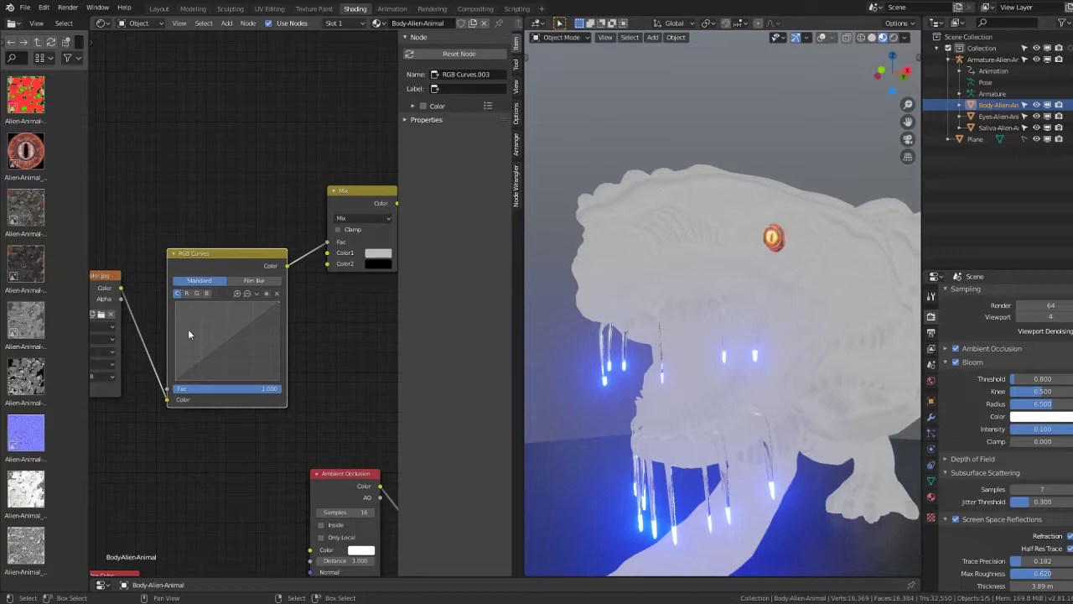
{"action": "left_click", "coordinate": [186, 294]}
{"action": "left_click_drag", "start_coordinate": [189, 374], "coordinate": [183, 342]}
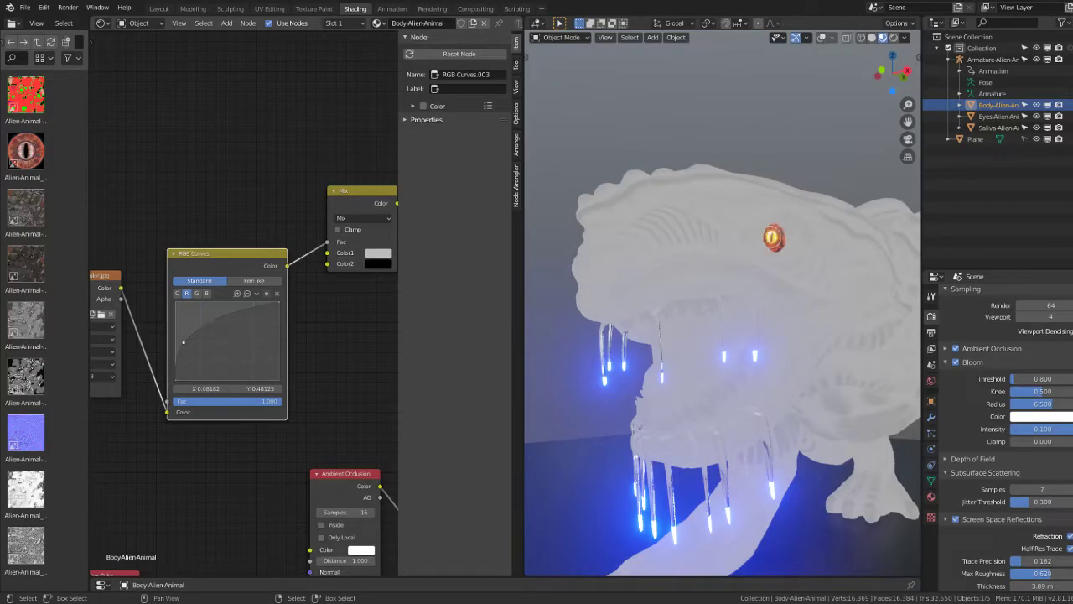
{"action": "left_click_drag", "start_coordinate": [204, 329], "coordinate": [217, 378]}
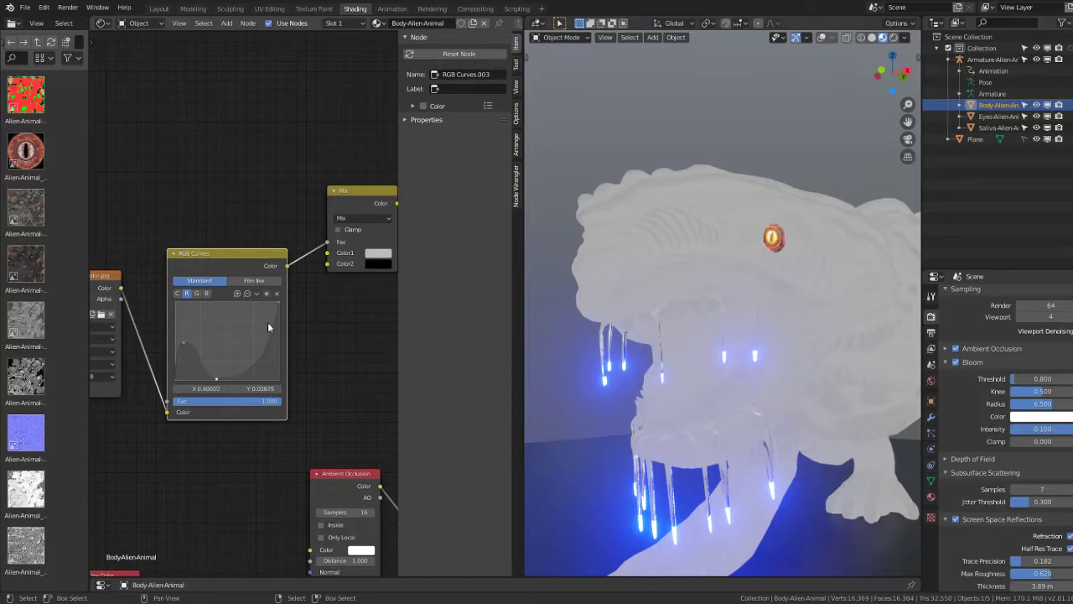
{"action": "left_click_drag", "start_coordinate": [278, 334], "coordinate": [280, 382]}
{"action": "mouse_move", "coordinate": [186, 350]}
{"action": "left_mouse_down"}
{"action": "mouse_move", "coordinate": [193, 374]}
{"action": "mouse_move", "coordinate": [188, 360]}
{"action": "left_mouse_up"}
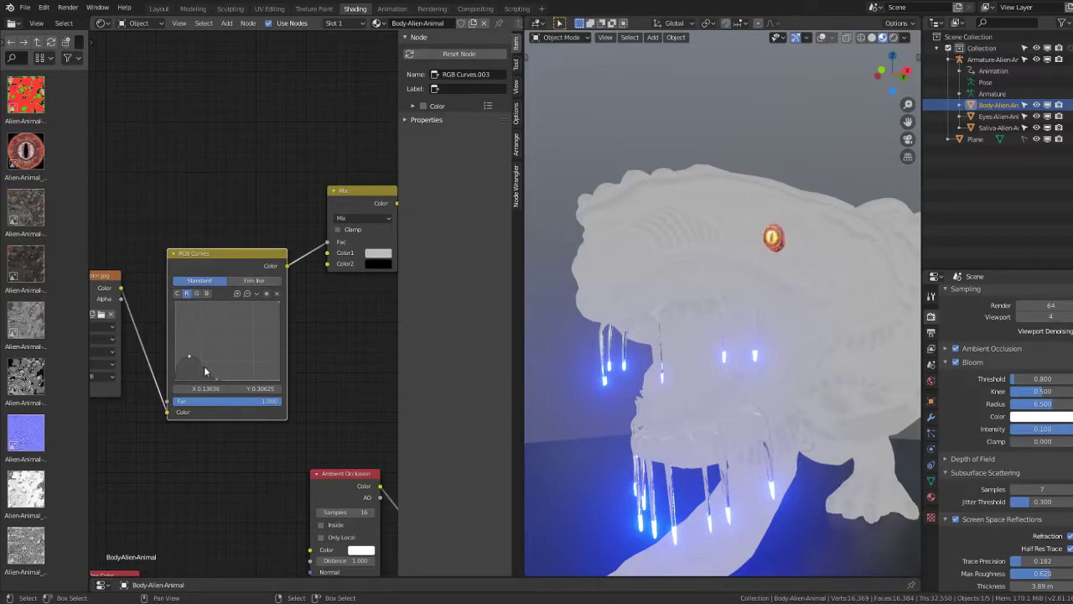
{"action": "left_click", "coordinate": [176, 292]}
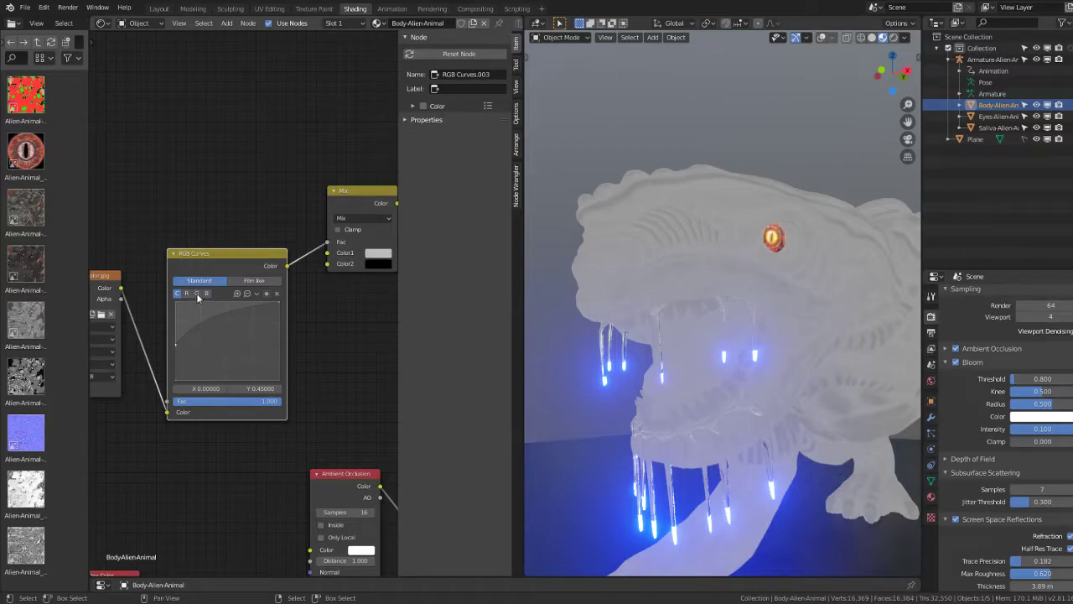
{"action": "left_click_drag", "start_coordinate": [175, 343], "coordinate": [205, 375]}
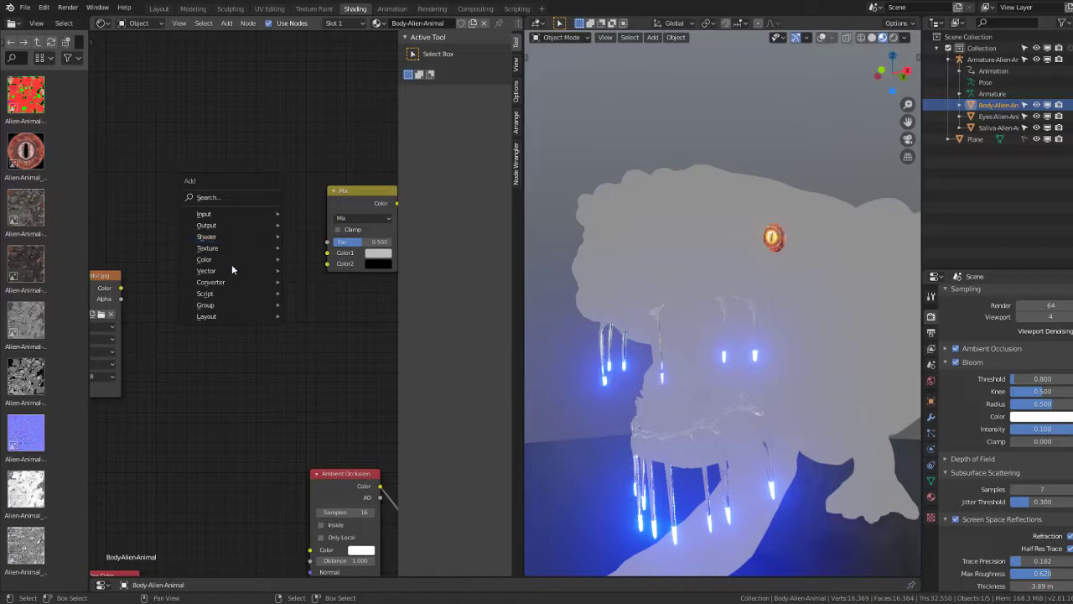
Step: Move the All output node aside and make the Ro Material Output the active preview
{"action": "key", "text": "Escape"}
{"action": "scroll", "coordinate": [309, 240], "scroll_direction": "down", "scroll_amount": 1}
{"action": "scroll", "coordinate": [315, 241], "scroll_direction": "down", "scroll_amount": 2}
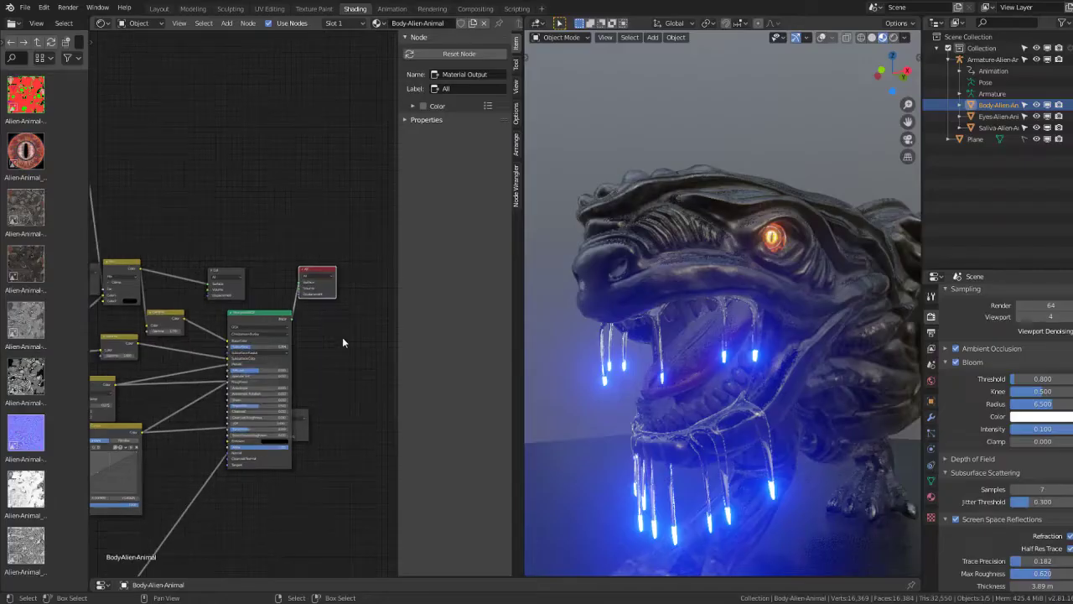
{"action": "mouse_move", "coordinate": [342, 337]}
{"action": "middle_mouse_down", "text": "ctrl"}
{"action": "mouse_move", "coordinate": [335, 311]}
{"action": "mouse_move", "coordinate": [340, 339]}
{"action": "mouse_move", "coordinate": [309, 310]}
{"action": "mouse_move", "coordinate": [285, 309]}
{"action": "middle_mouse_up", "text": "ctrl"}
{"action": "scroll", "coordinate": [270, 337], "scroll_direction": "down", "scroll_amount": 2}
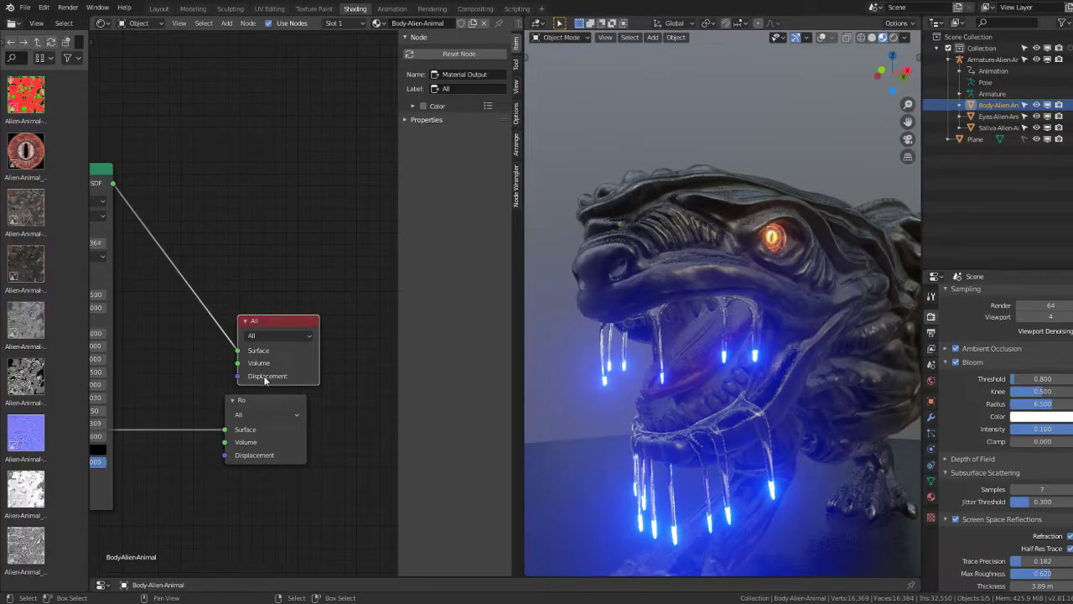
{"action": "mouse_move", "coordinate": [168, 426]}
{"action": "middle_mouse_down"}
{"action": "mouse_move", "coordinate": [192, 337]}
{"action": "mouse_move", "coordinate": [247, 300]}
{"action": "middle_mouse_up"}
{"action": "scroll", "coordinate": [192, 338], "scroll_direction": "down", "scroll_amount": 3}
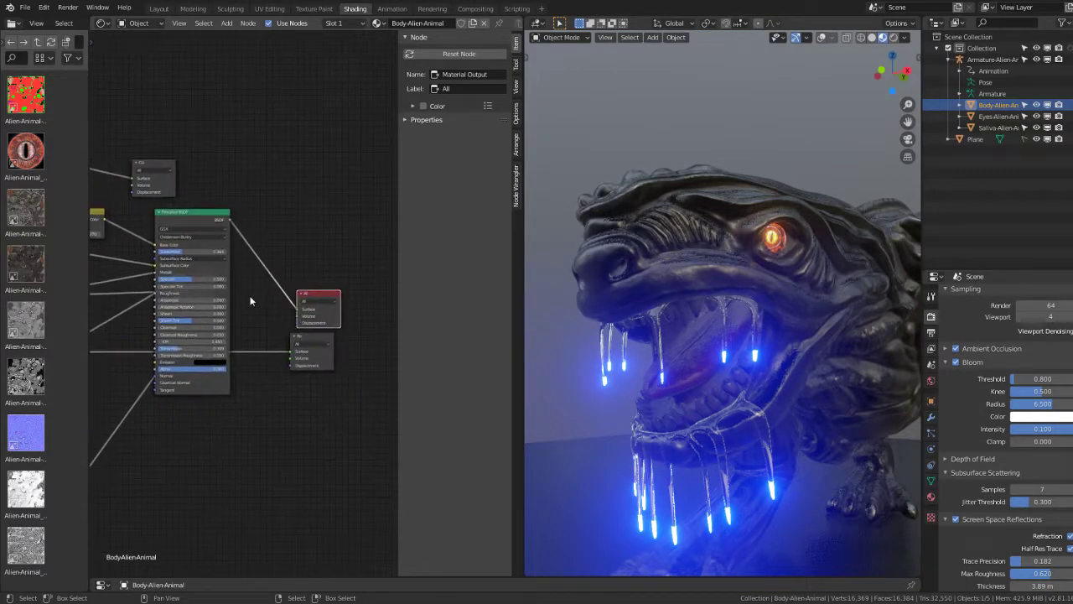
{"action": "mouse_move", "coordinate": [327, 278]}
{"action": "left_mouse_down"}
{"action": "mouse_move", "coordinate": [318, 255]}
{"action": "mouse_move", "coordinate": [232, 181]}
{"action": "left_mouse_up"}
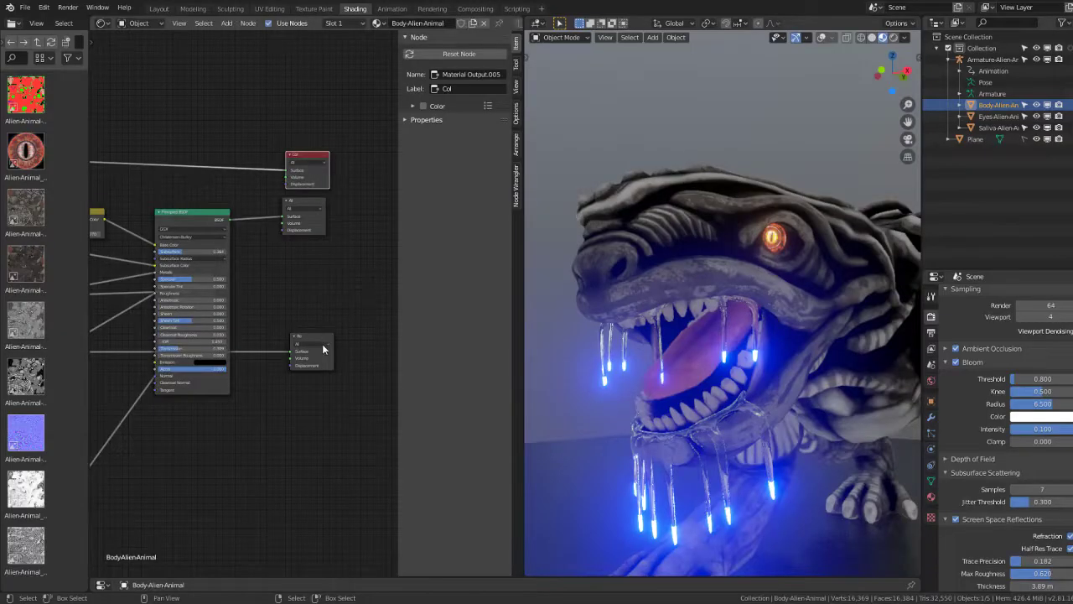
{"action": "left_click_drag", "start_coordinate": [322, 348], "coordinate": [327, 344]}
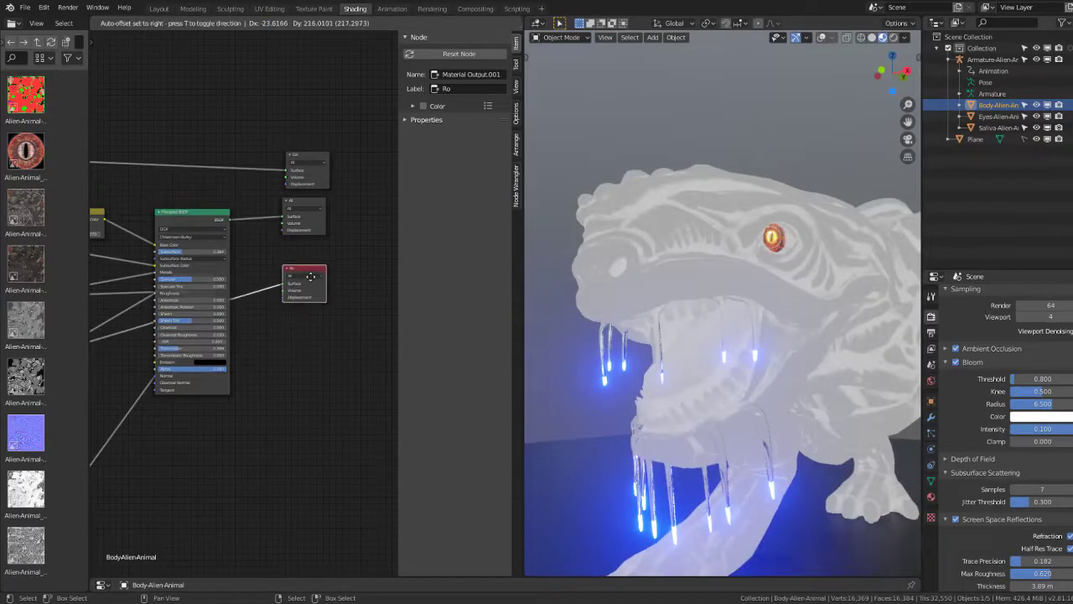
Step: Nudge an RGB Curves node while surveying the rest of the node tree
{"action": "scroll", "coordinate": [282, 264], "scroll_direction": "down", "scroll_amount": 2}
{"action": "middle_click_drag", "start_coordinate": [282, 268], "coordinate": [281, 437]}
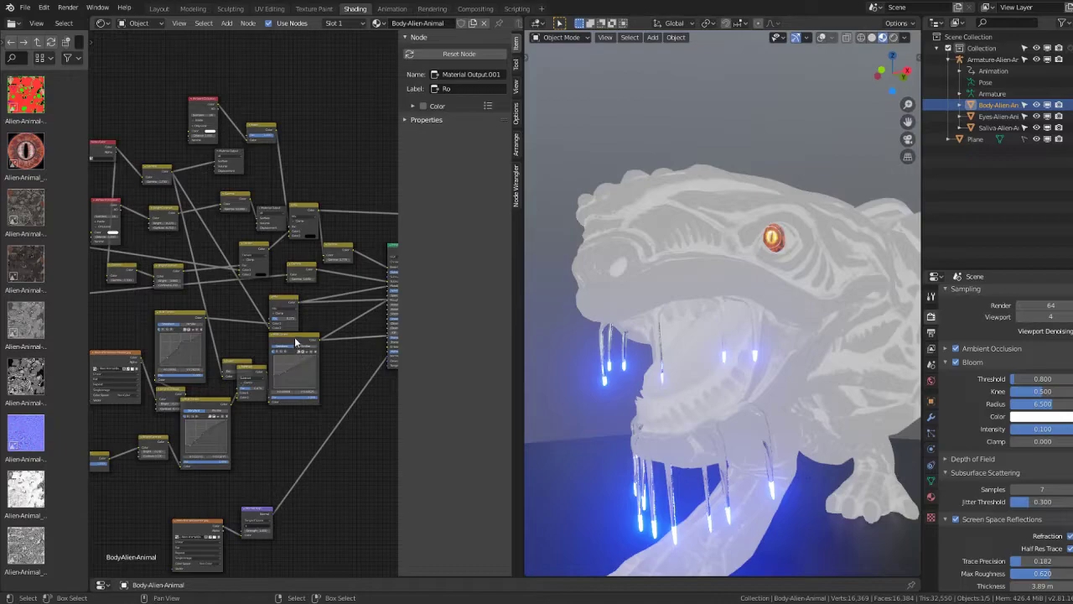
{"action": "left_click_drag", "start_coordinate": [294, 337], "coordinate": [304, 338]}
{"action": "mouse_move", "coordinate": [206, 384]}
{"action": "middle_mouse_down"}
{"action": "mouse_move", "coordinate": [283, 374]}
{"action": "mouse_move", "coordinate": [240, 418]}
{"action": "middle_mouse_up"}
{"action": "scroll", "coordinate": [210, 398], "scroll_direction": "up", "scroll_amount": 1}
{"action": "scroll", "coordinate": [210, 398], "scroll_direction": "up", "scroll_amount": 1}
{"action": "scroll", "coordinate": [206, 397], "scroll_direction": "up", "scroll_amount": 2}
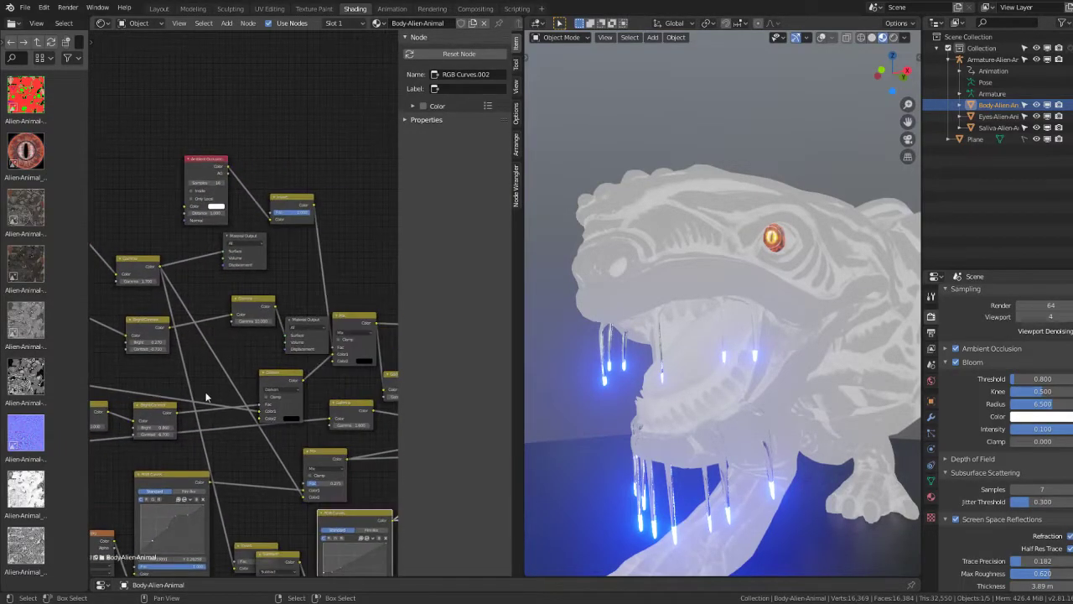
{"action": "scroll", "coordinate": [207, 398], "scroll_direction": "down", "scroll_amount": 2}
Step: Maximise the node editor with Ctrl+Space and reposition the Principled BSDF beside the outputs
{"action": "key", "text": "ctrl+space"}
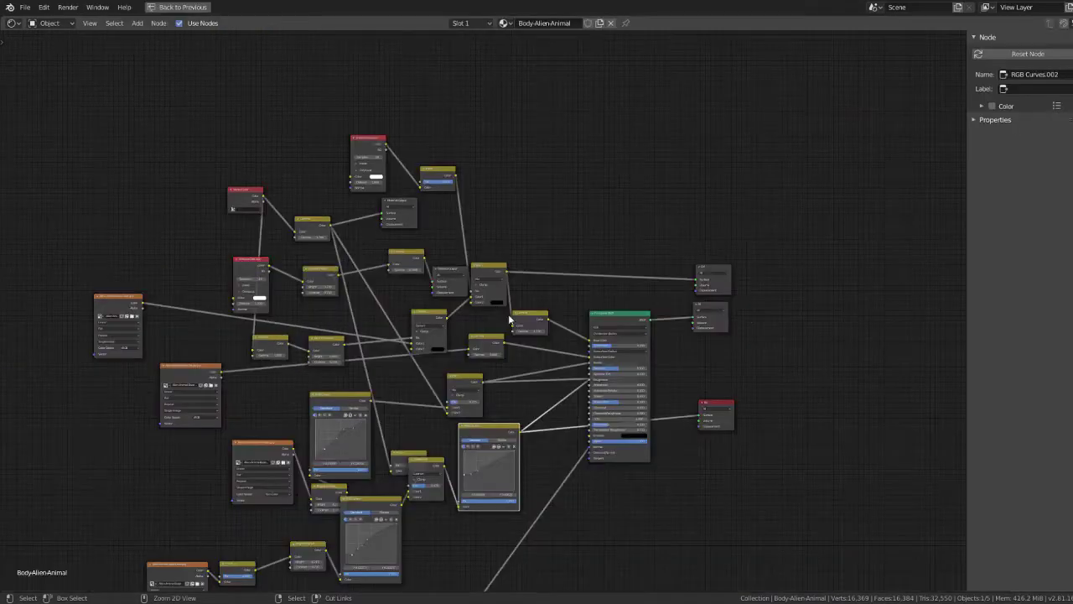
{"action": "scroll", "coordinate": [520, 310], "scroll_direction": "up", "scroll_amount": 1}
{"action": "scroll", "coordinate": [527, 307], "scroll_direction": "up", "scroll_amount": 1}
{"action": "scroll", "coordinate": [524, 307], "scroll_direction": "up", "scroll_amount": 2}
{"action": "middle_click_drag", "start_coordinate": [523, 307], "coordinate": [508, 318]}
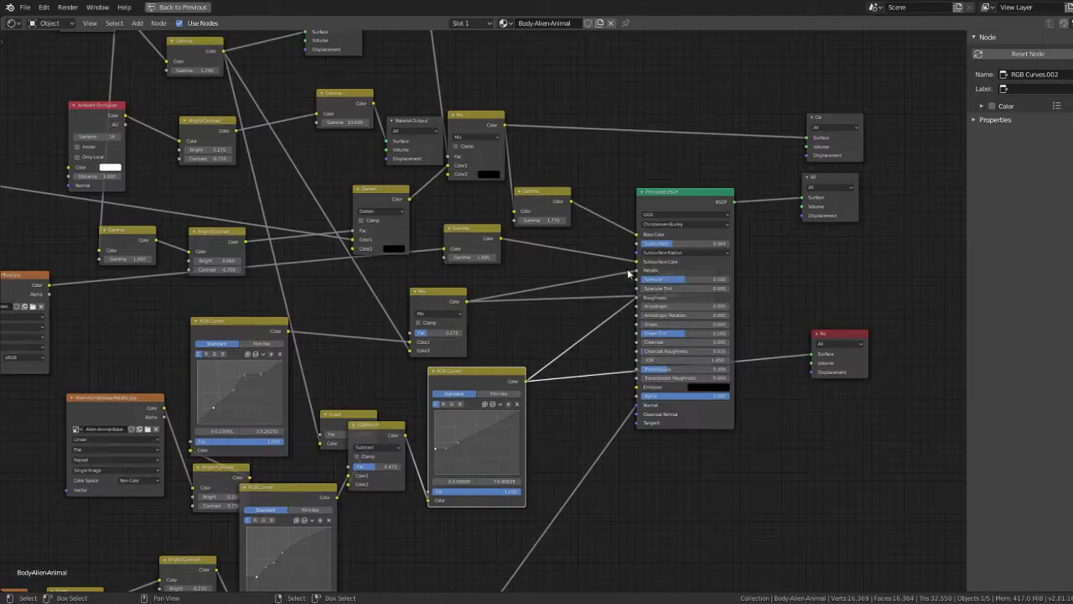
{"action": "left_click_drag", "start_coordinate": [682, 195], "coordinate": [598, 212]}
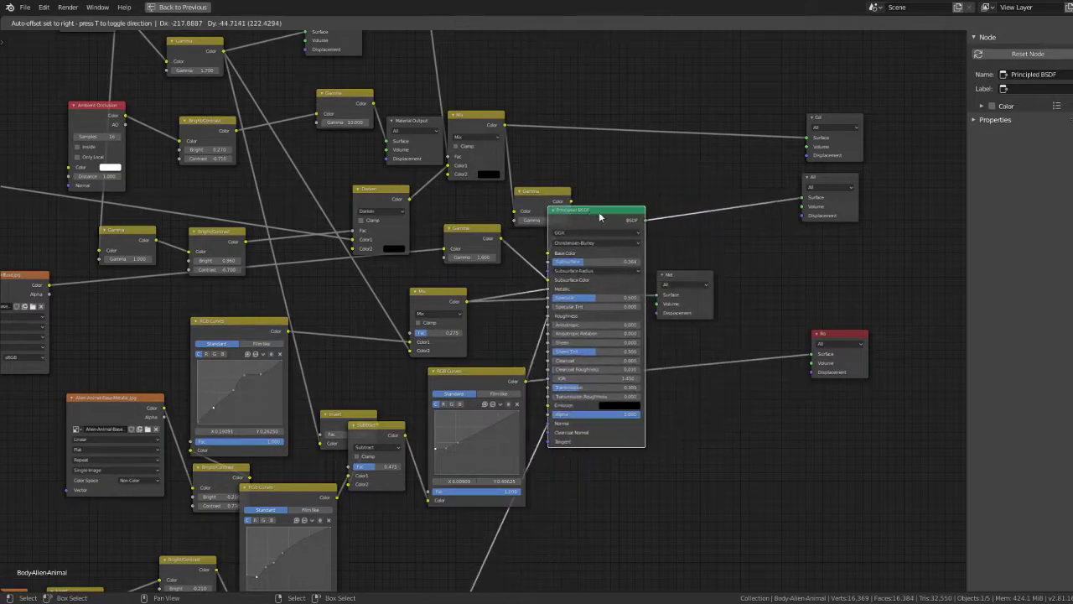
{"action": "left_click", "coordinate": [693, 274]}
{"action": "key", "text": "g"}
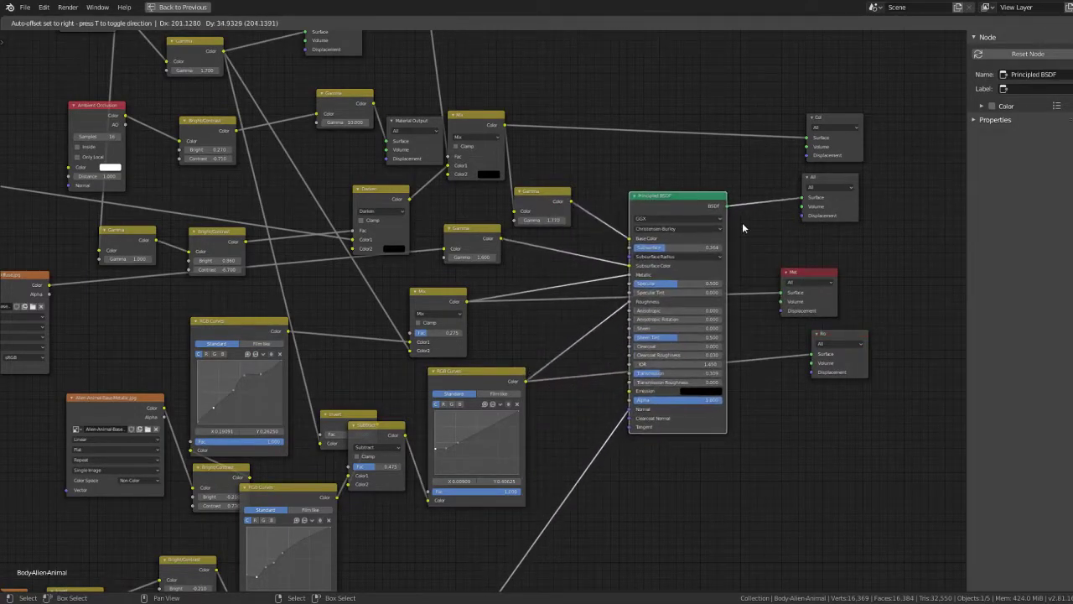
{"action": "left_click", "coordinate": [754, 249]}
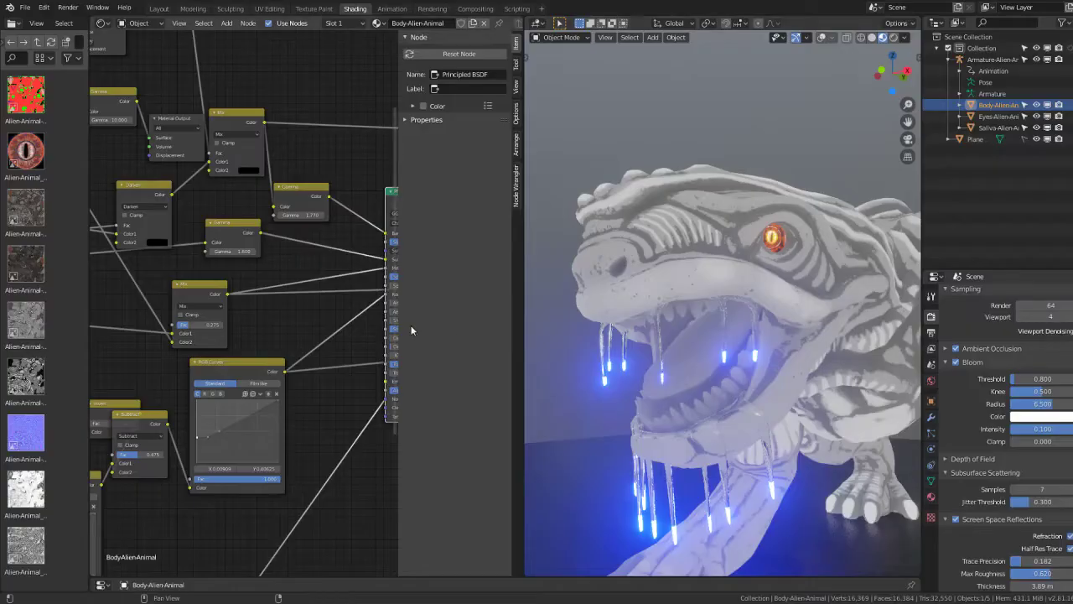
Step: Make the Ro output node active and shift it down-left to free up space
{"action": "middle_click_drag", "start_coordinate": [106, 321], "coordinate": [79, 330]}
{"action": "left_click", "coordinate": [320, 280]}
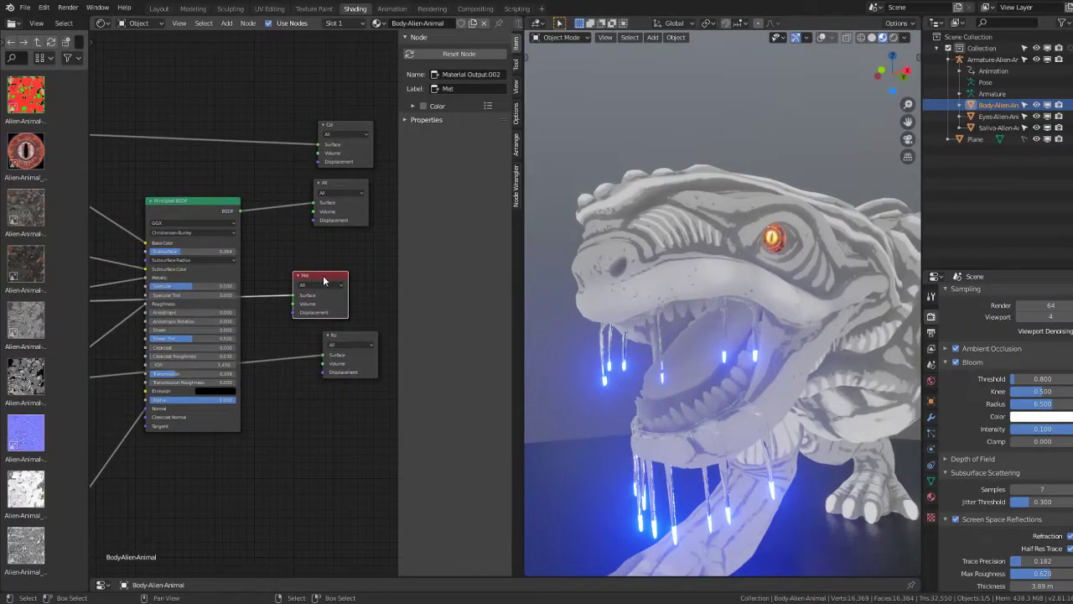
{"action": "left_click", "coordinate": [343, 337]}
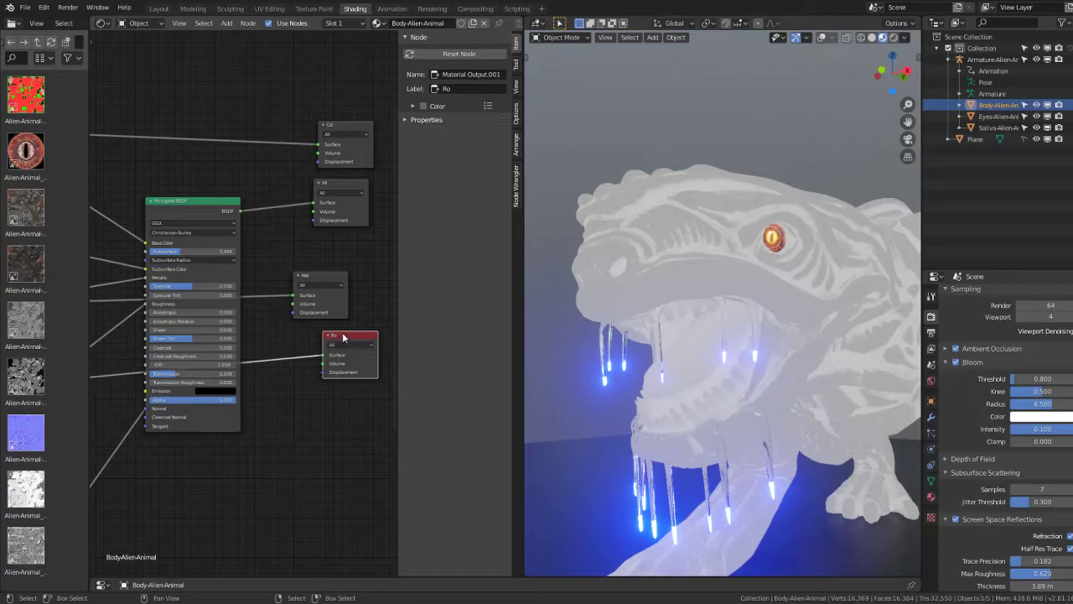
{"action": "left_click_drag", "start_coordinate": [343, 337], "coordinate": [314, 372]}
{"action": "scroll", "coordinate": [227, 418], "scroll_direction": "down", "scroll_amount": 1}
{"action": "middle_click_drag", "start_coordinate": [227, 418], "coordinate": [266, 347]}
Step: Add a Voronoi Texture and send its Distance into a duplicated Ro Material Output's Surface
{"action": "key", "text": "shift+a"}
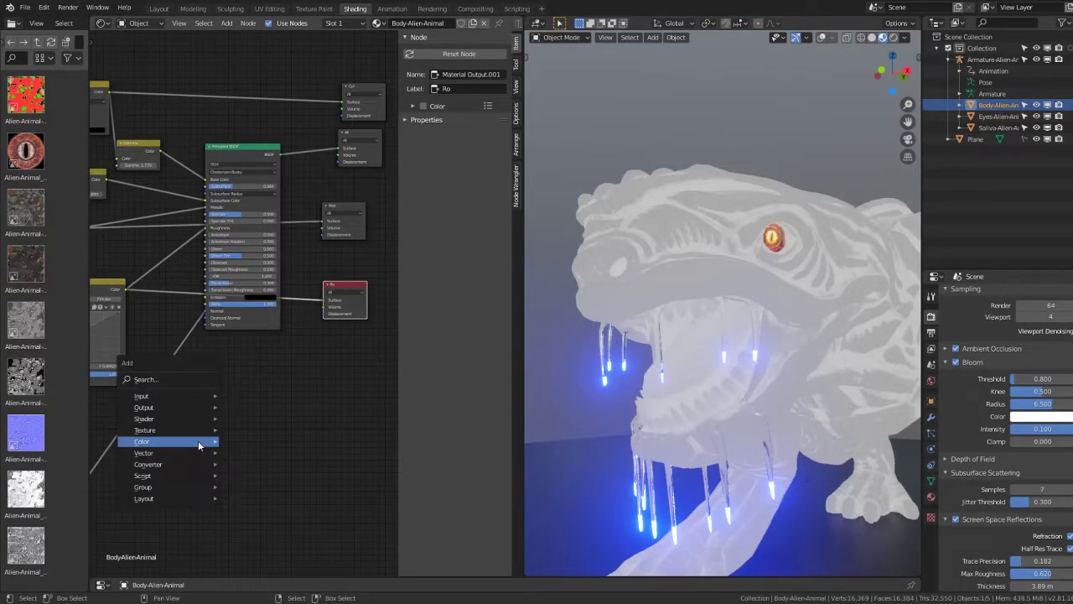
{"action": "mouse_move", "coordinate": [167, 429]}
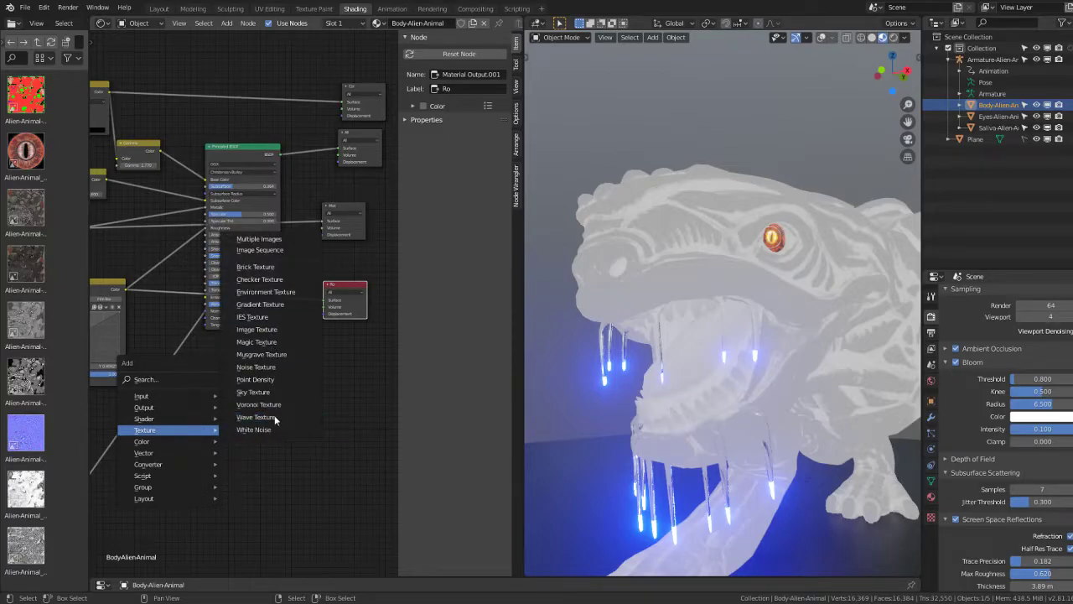
{"action": "left_click", "coordinate": [258, 404]}
{"action": "left_click", "coordinate": [180, 417]}
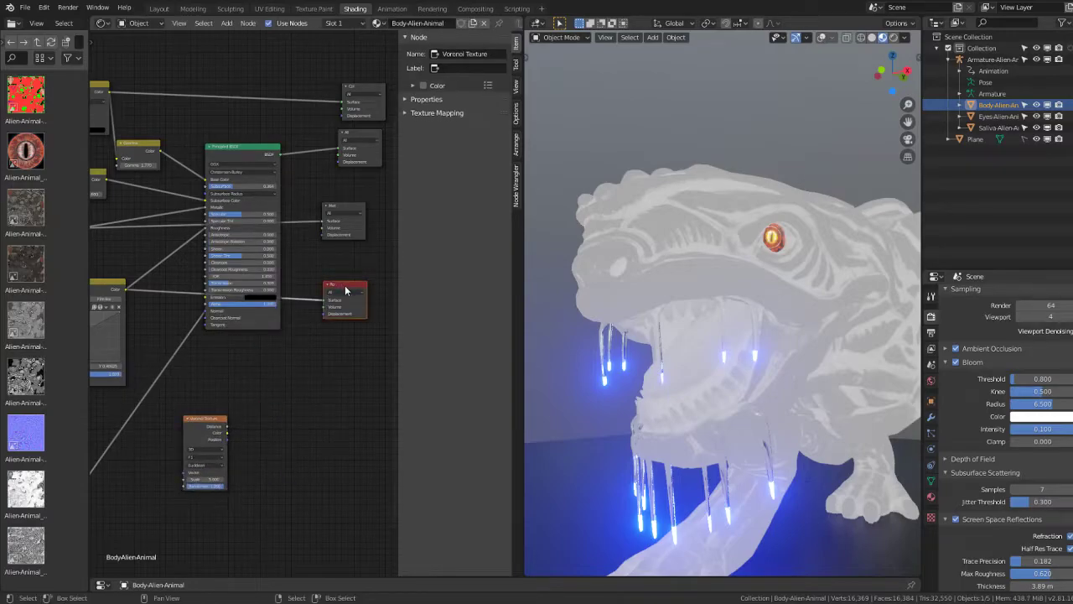
{"action": "left_click", "coordinate": [346, 290]}
{"action": "key", "text": "shift+d"}
{"action": "left_click", "coordinate": [225, 425]}
{"action": "left_click_drag", "start_coordinate": [227, 426], "coordinate": [282, 444]}
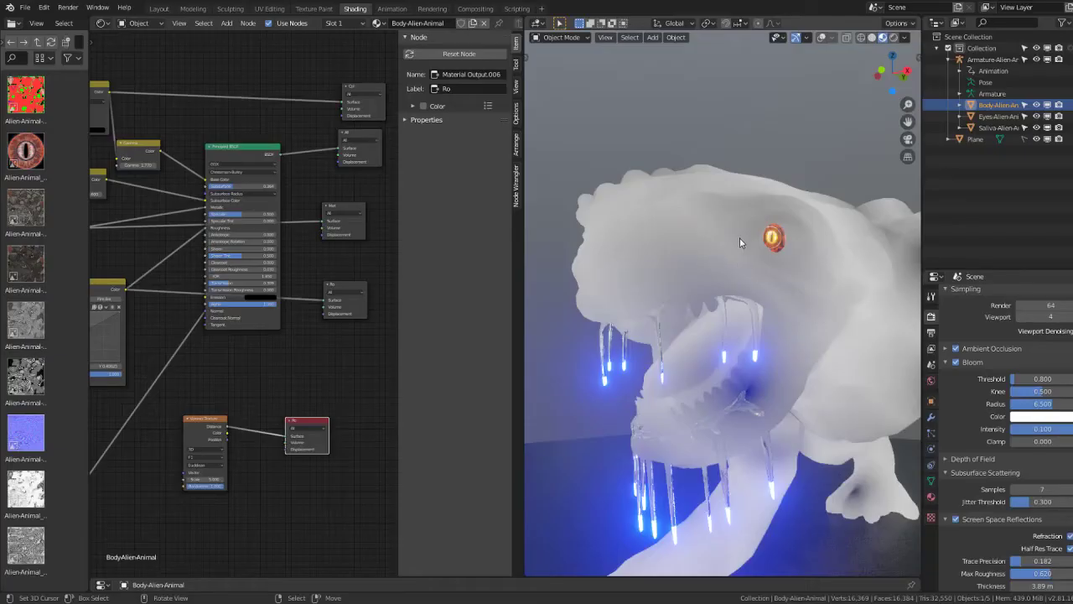
Step: Feed a Texture Coordinate node into the Voronoi Vector and raise Scale to about 422
{"action": "key", "text": "shift+a"}
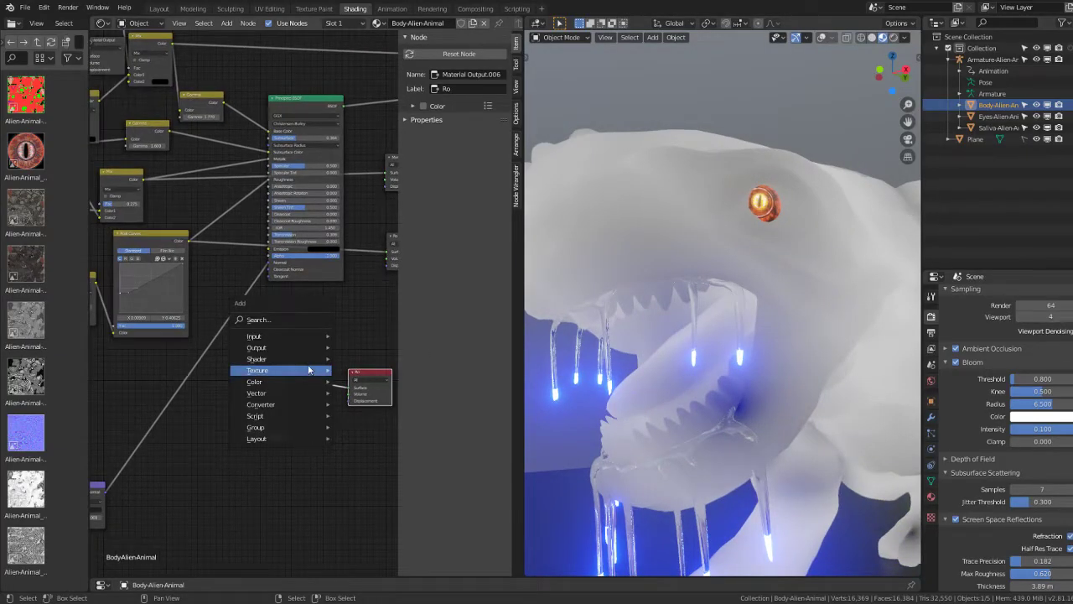
{"action": "mouse_move", "coordinate": [280, 336]}
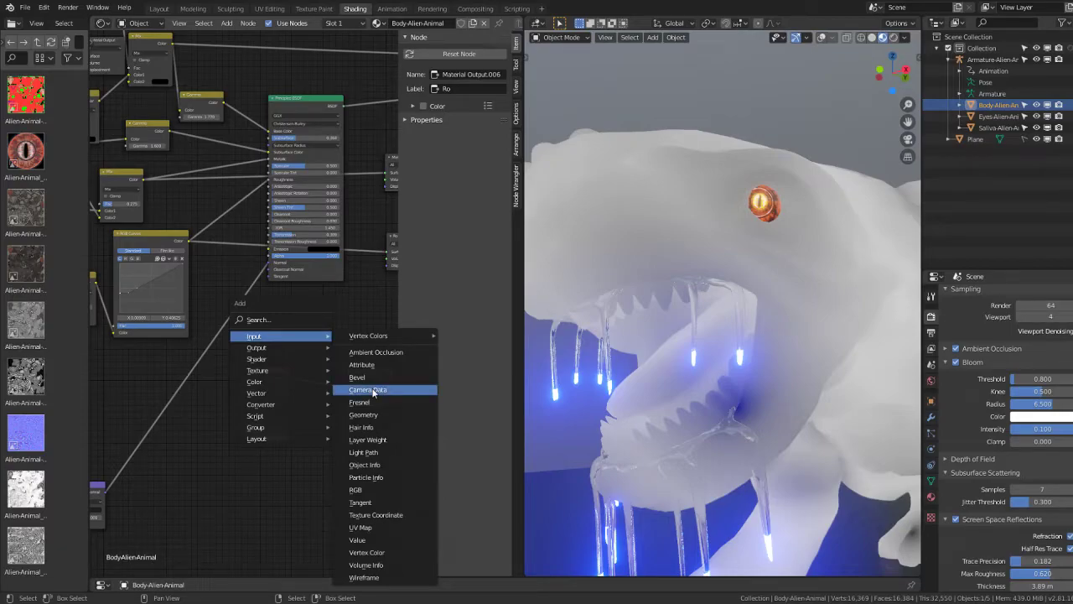
{"action": "left_click", "coordinate": [371, 515]}
{"action": "left_click", "coordinate": [213, 497]}
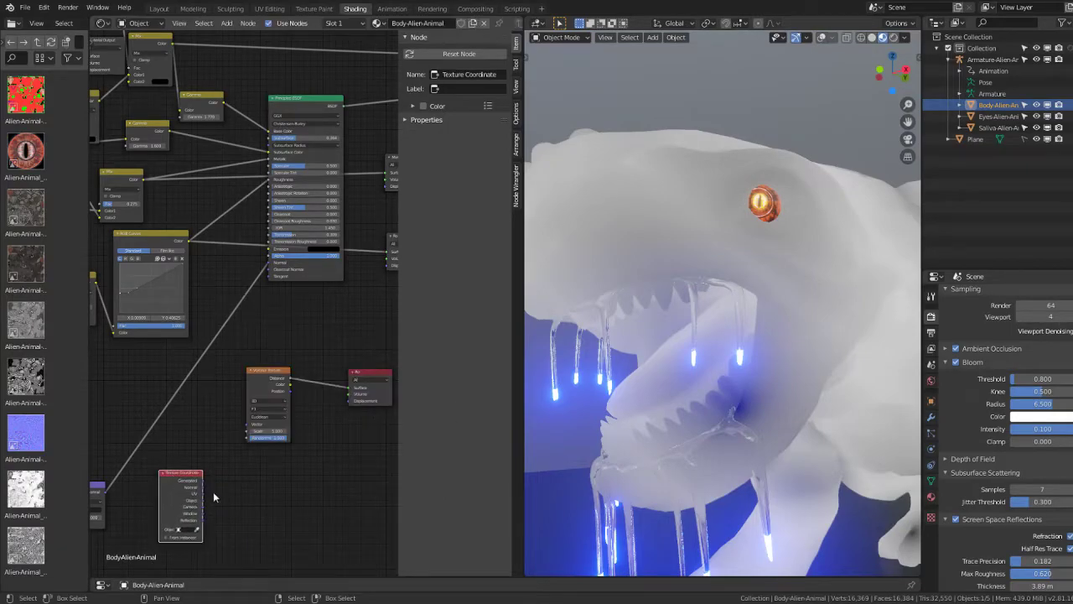
{"action": "left_click_drag", "start_coordinate": [204, 485], "coordinate": [249, 424]}
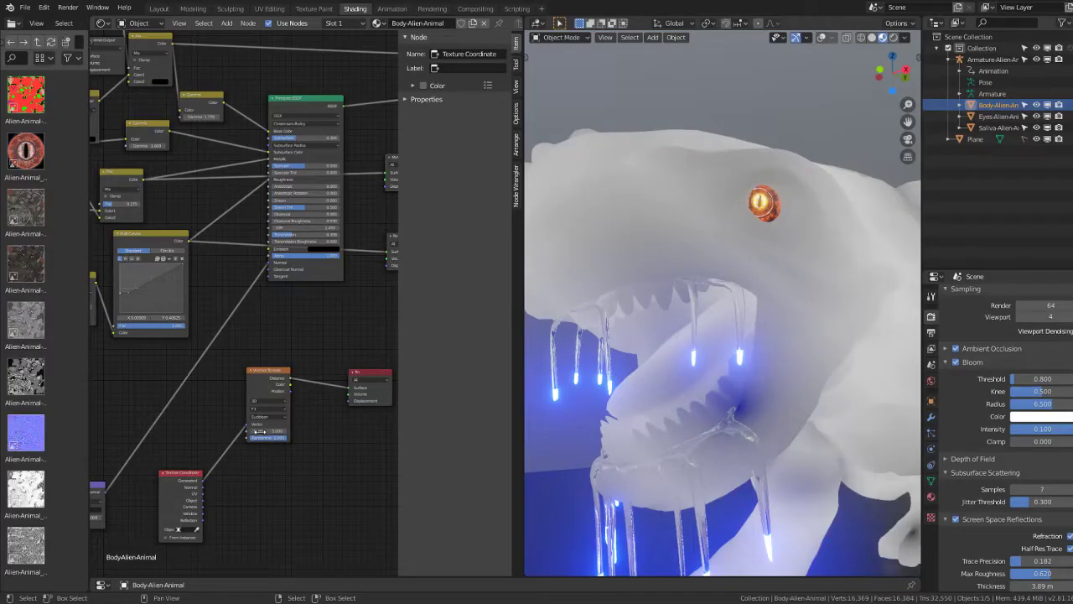
{"action": "scroll", "coordinate": [258, 431], "scroll_direction": "up", "scroll_amount": 2}
{"action": "left_click_drag", "start_coordinate": [267, 461], "coordinate": [277, 449]}
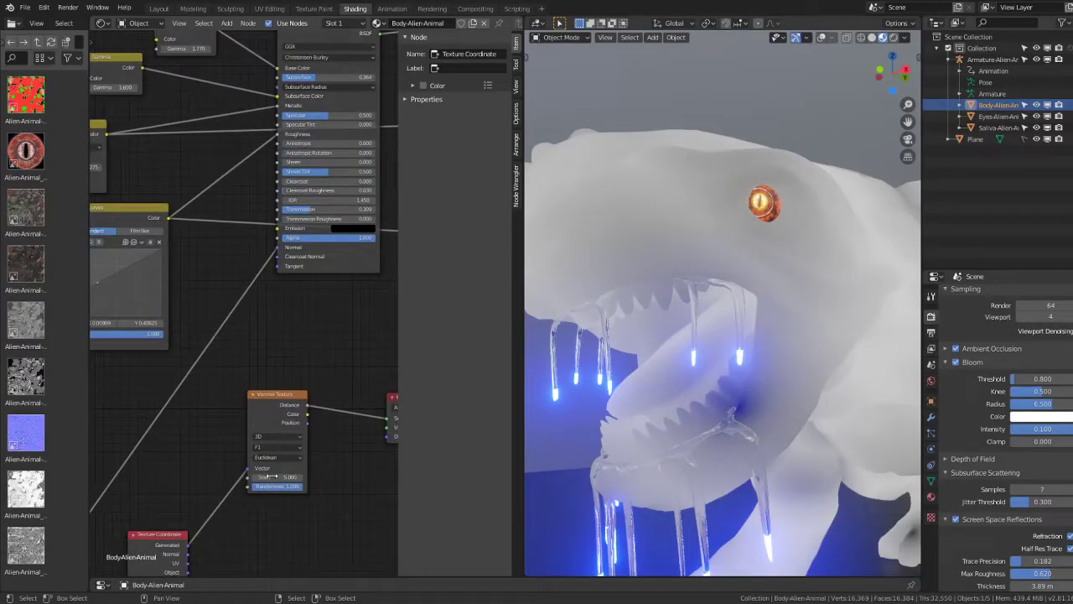
Step: Reposition and expand the Material Output node, then tweak the Voronoi Randomness
{"action": "scroll", "coordinate": [735, 268], "scroll_direction": "down", "scroll_amount": 5}
{"action": "mouse_move", "coordinate": [736, 269]}
{"action": "middle_mouse_down"}
{"action": "mouse_move", "coordinate": [761, 292]}
{"action": "mouse_move", "coordinate": [726, 317]}
{"action": "mouse_move", "coordinate": [805, 251]}
{"action": "middle_mouse_up"}
{"action": "scroll", "coordinate": [766, 300], "scroll_direction": "up", "scroll_amount": 5}
{"action": "scroll", "coordinate": [763, 300], "scroll_direction": "down", "scroll_amount": 2}
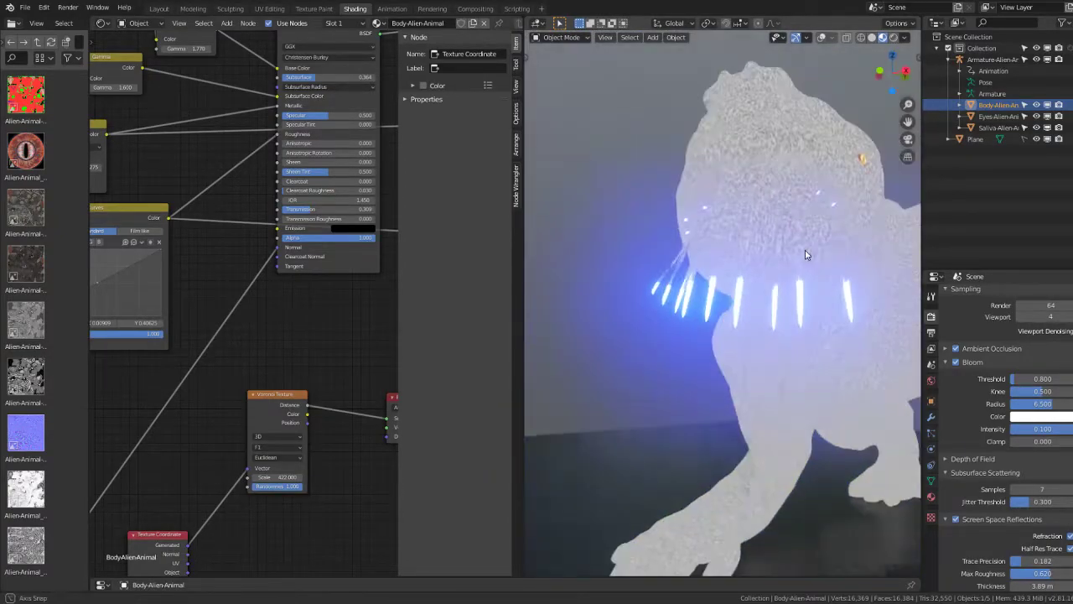
{"action": "scroll", "coordinate": [215, 393], "scroll_direction": "up", "scroll_amount": 2}
{"action": "left_click", "coordinate": [381, 394]}
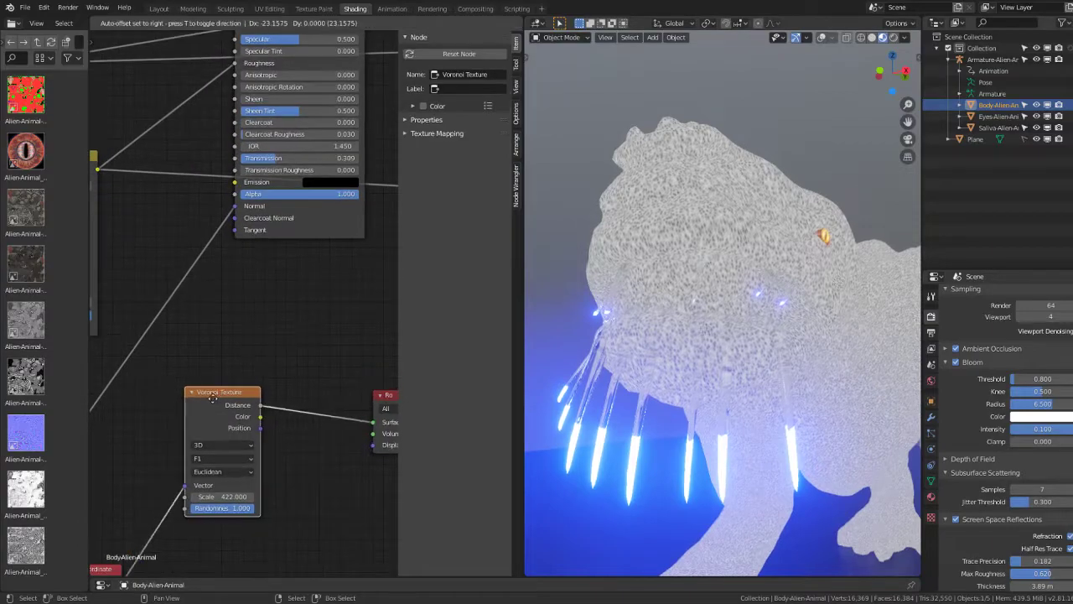
{"action": "left_click_drag", "start_coordinate": [344, 384], "coordinate": [270, 339]}
{"action": "key", "text": "h"}
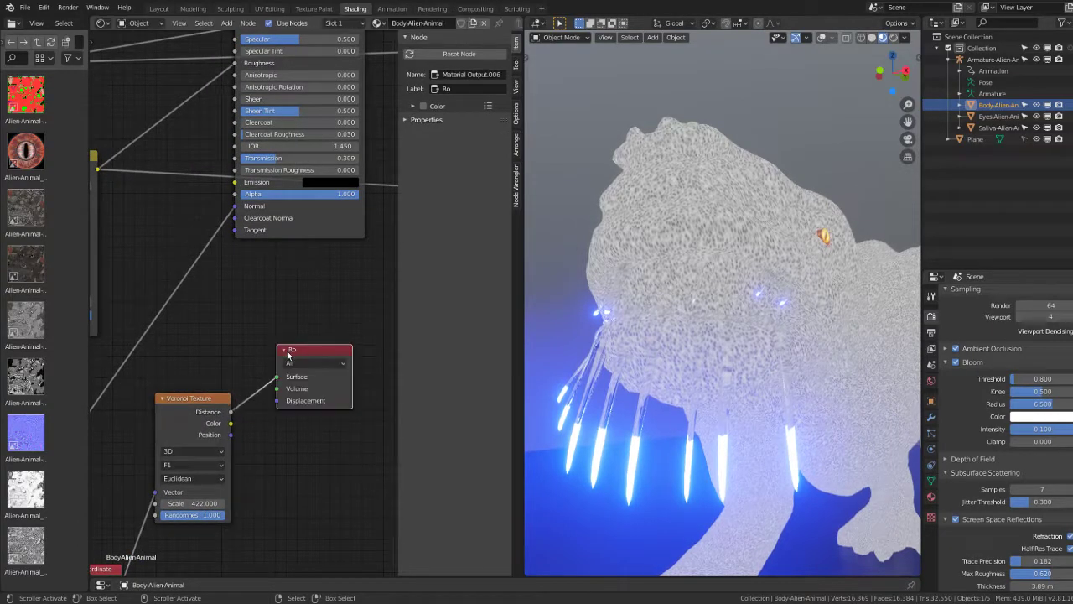
{"action": "middle_click_drag", "start_coordinate": [243, 470], "coordinate": [289, 357]}
{"action": "scroll", "coordinate": [289, 357], "scroll_direction": "up", "scroll_amount": 1}
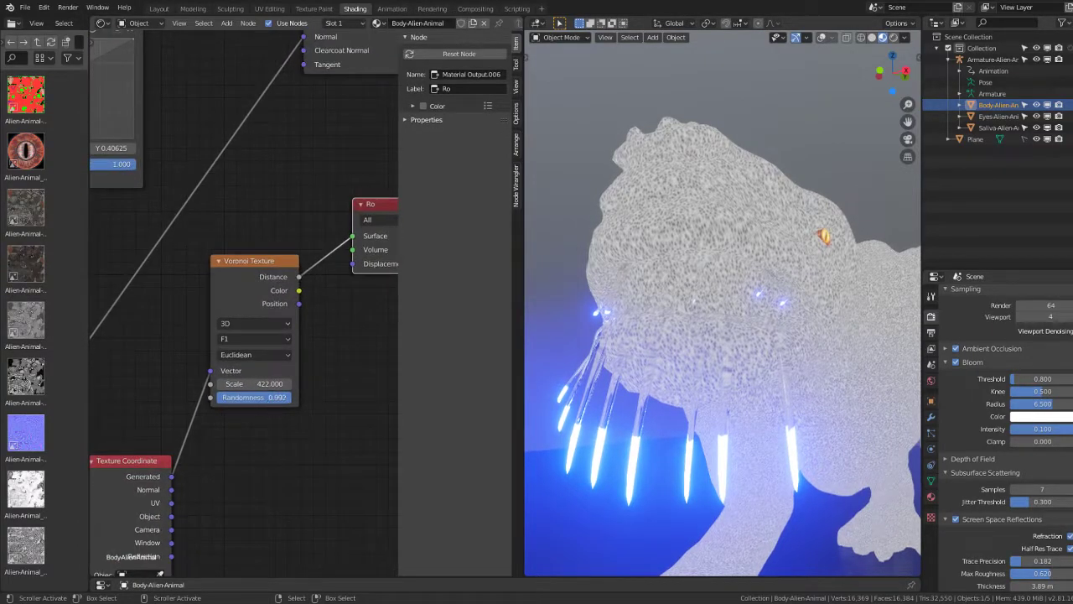
{"action": "mouse_move", "coordinate": [271, 398]}
{"action": "left_mouse_down"}
{"action": "mouse_move", "coordinate": [291, 399]}
{"action": "mouse_move", "coordinate": [243, 383]}
{"action": "mouse_move", "coordinate": [281, 383]}
{"action": "left_mouse_up"}
Step: View the creature from a lower side angle and rearrange the Voronoi and Ro output nodes
{"action": "middle_click_drag", "start_coordinate": [688, 245], "coordinate": [673, 287]}
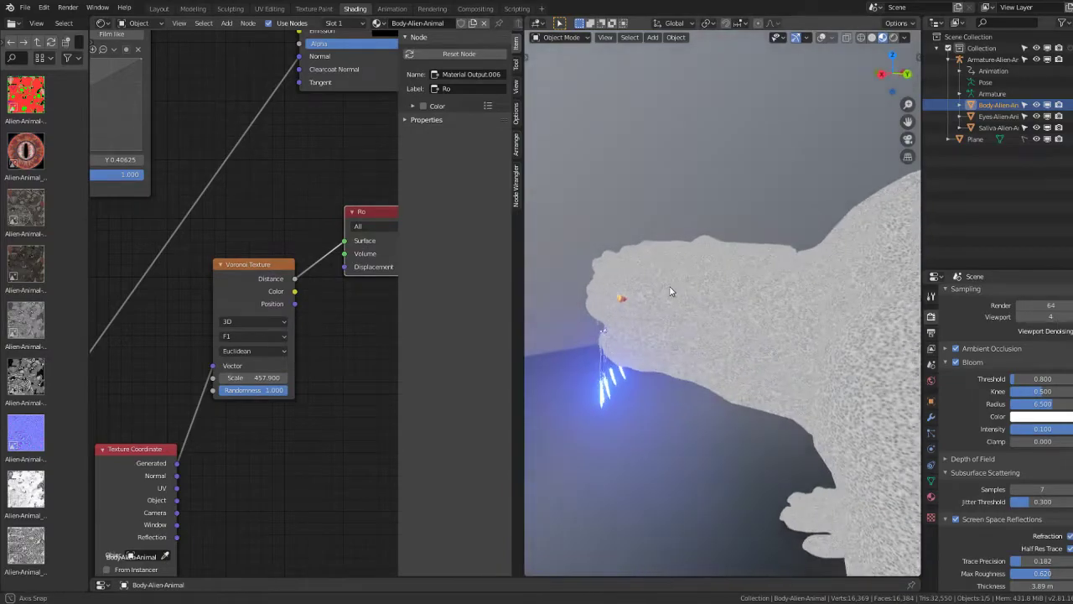
{"action": "scroll", "coordinate": [225, 305], "scroll_direction": "down", "scroll_amount": 4}
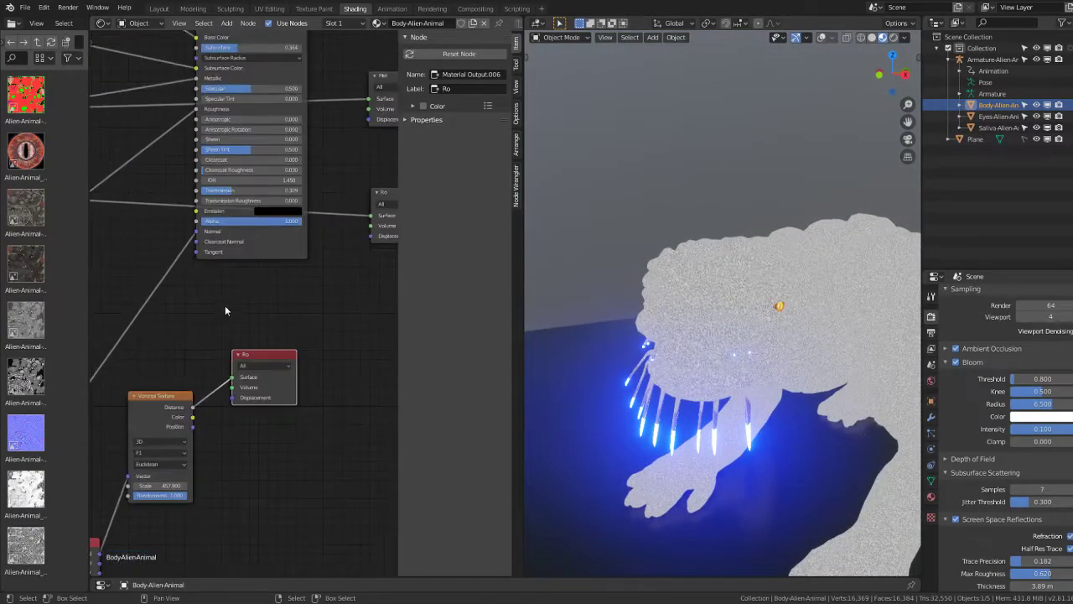
{"action": "mouse_move", "coordinate": [230, 338]}
{"action": "middle_mouse_down"}
{"action": "mouse_move", "coordinate": [257, 323]}
{"action": "mouse_move", "coordinate": [316, 336]}
{"action": "middle_mouse_up"}
{"action": "left_click_drag", "start_coordinate": [316, 336], "coordinate": [365, 336]}
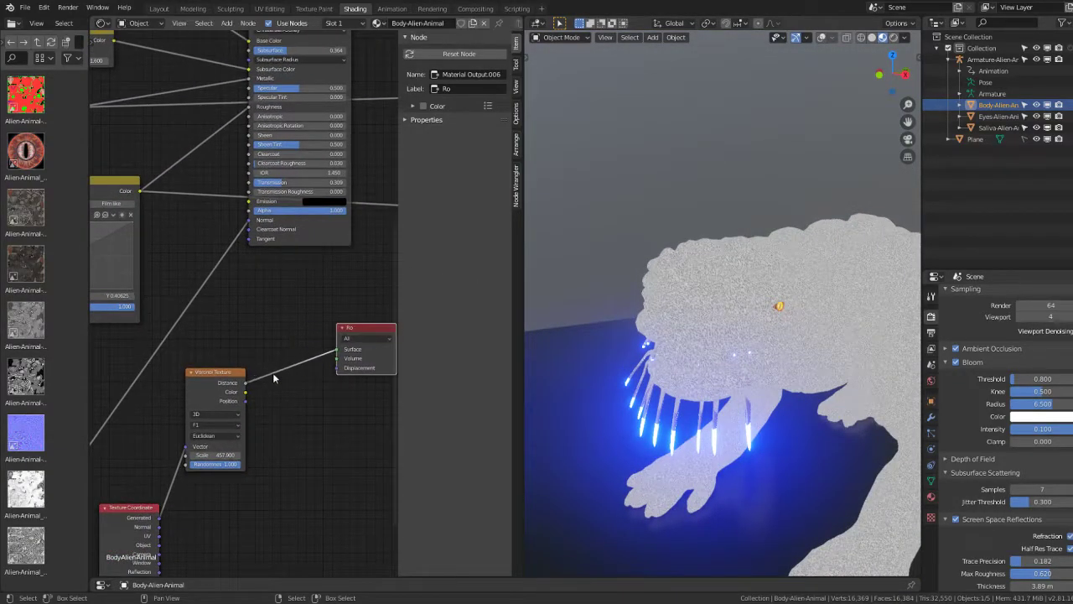
{"action": "left_click_drag", "start_coordinate": [216, 373], "coordinate": [193, 410]}
{"action": "scroll", "coordinate": [238, 333], "scroll_direction": "down", "scroll_amount": 1}
{"action": "scroll", "coordinate": [238, 333], "scroll_direction": "down", "scroll_amount": 1}
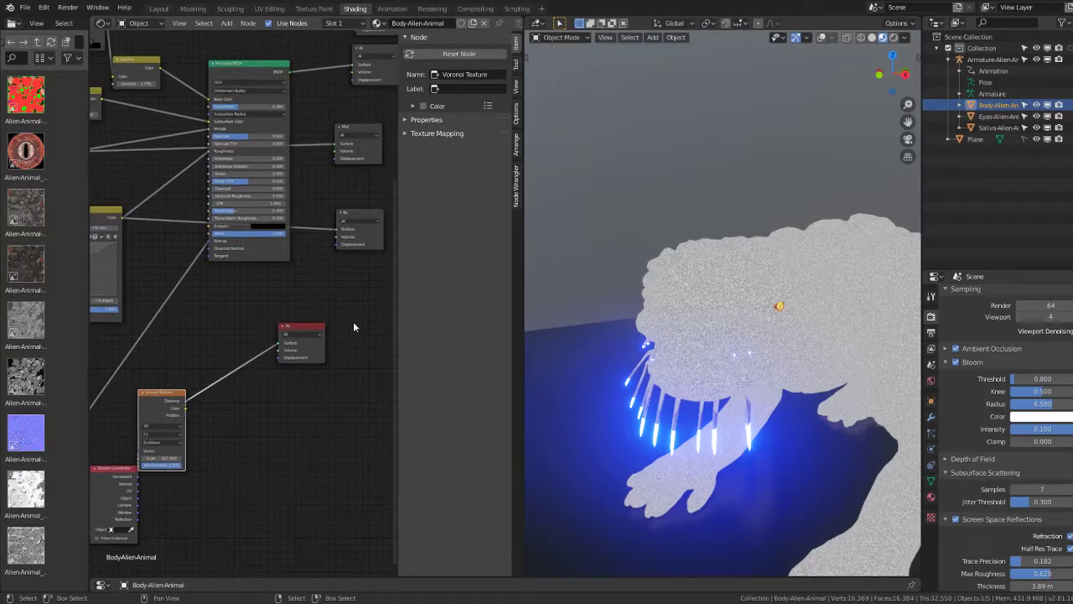
{"action": "left_click_drag", "start_coordinate": [318, 331], "coordinate": [384, 320]}
Step: Add a Mix colour node and wire the Gamma output into it
{"action": "key", "text": "shift+a"}
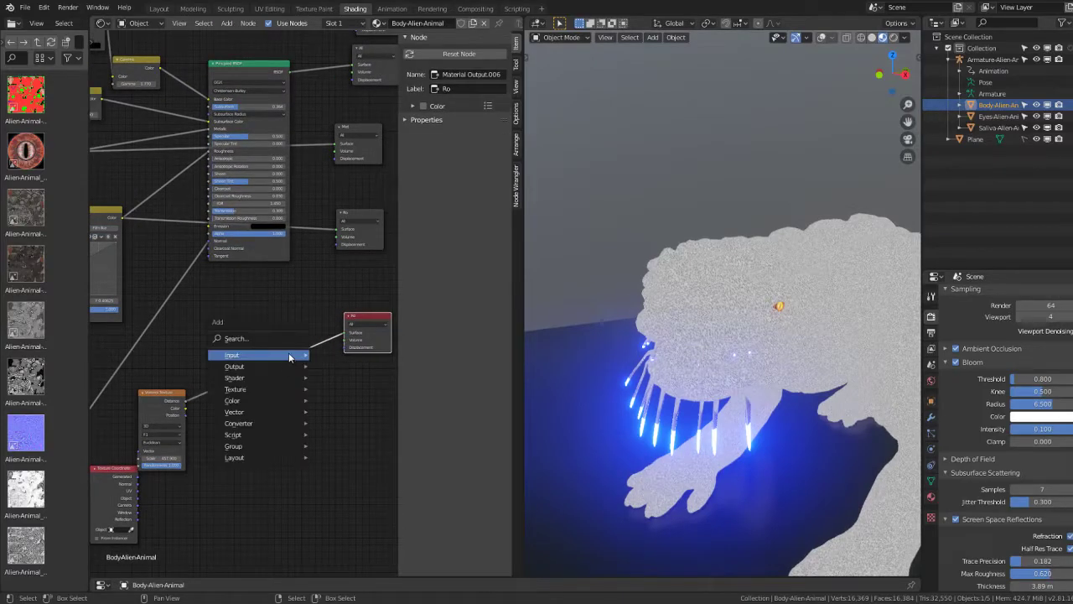
{"action": "mouse_move", "coordinate": [251, 401]}
{"action": "left_click", "coordinate": [345, 466]}
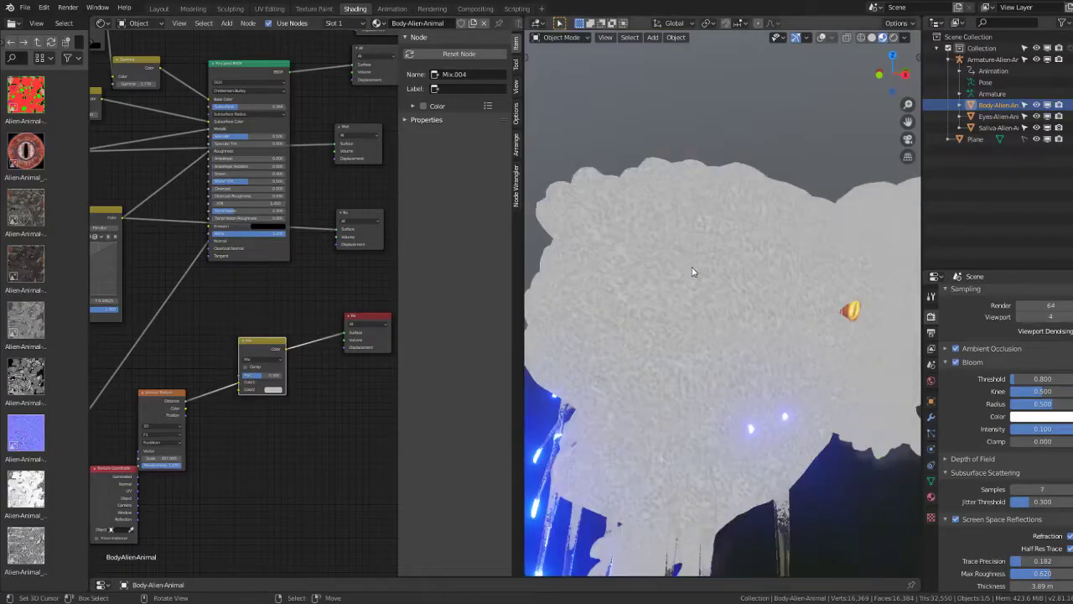
{"action": "scroll", "coordinate": [225, 298], "scroll_direction": "down", "scroll_amount": 1}
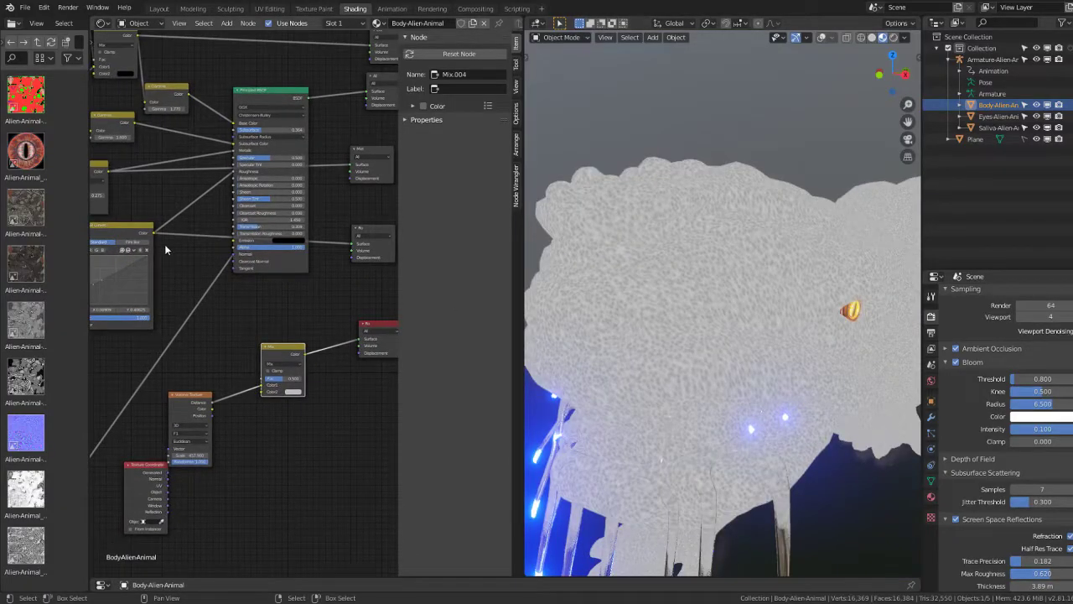
{"action": "scroll", "coordinate": [164, 249], "scroll_direction": "down", "scroll_amount": 1}
{"action": "left_click_drag", "start_coordinate": [160, 238], "coordinate": [257, 381]}
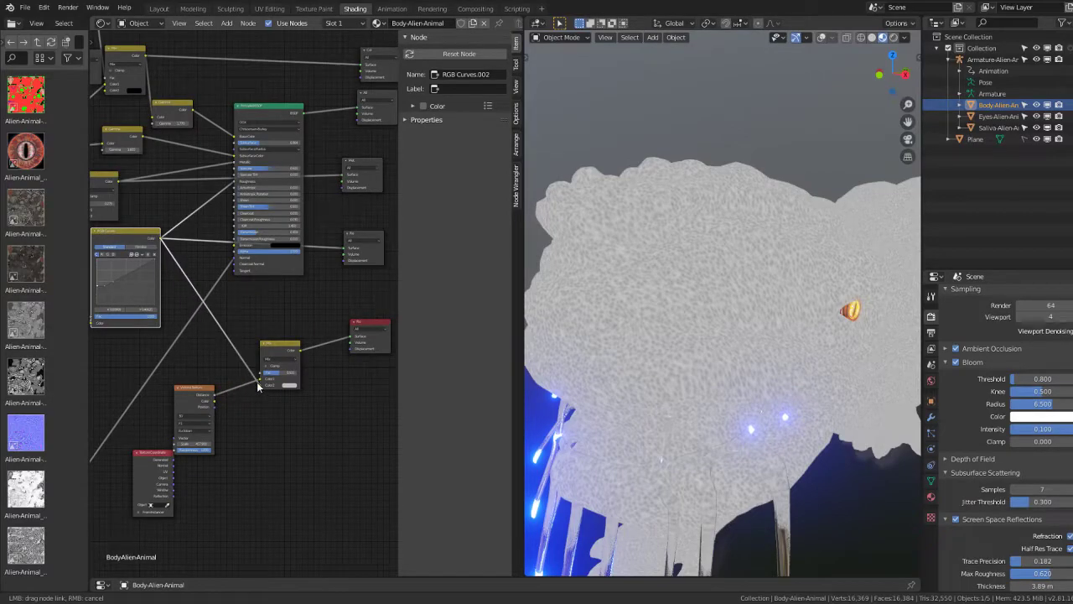
{"action": "right_click", "coordinate": [257, 382]}
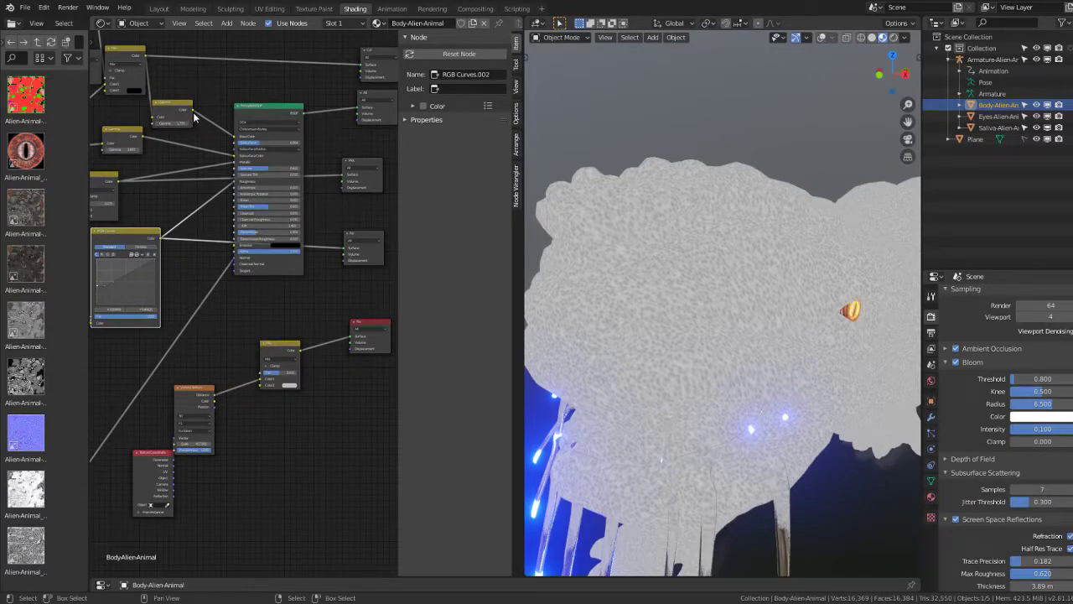
{"action": "left_click_drag", "start_coordinate": [194, 113], "coordinate": [248, 434]}
{"action": "mouse_move", "coordinate": [195, 113]}
{"action": "left_mouse_down"}
{"action": "mouse_move", "coordinate": [215, 92]}
{"action": "mouse_move", "coordinate": [259, 386]}
{"action": "left_mouse_up"}
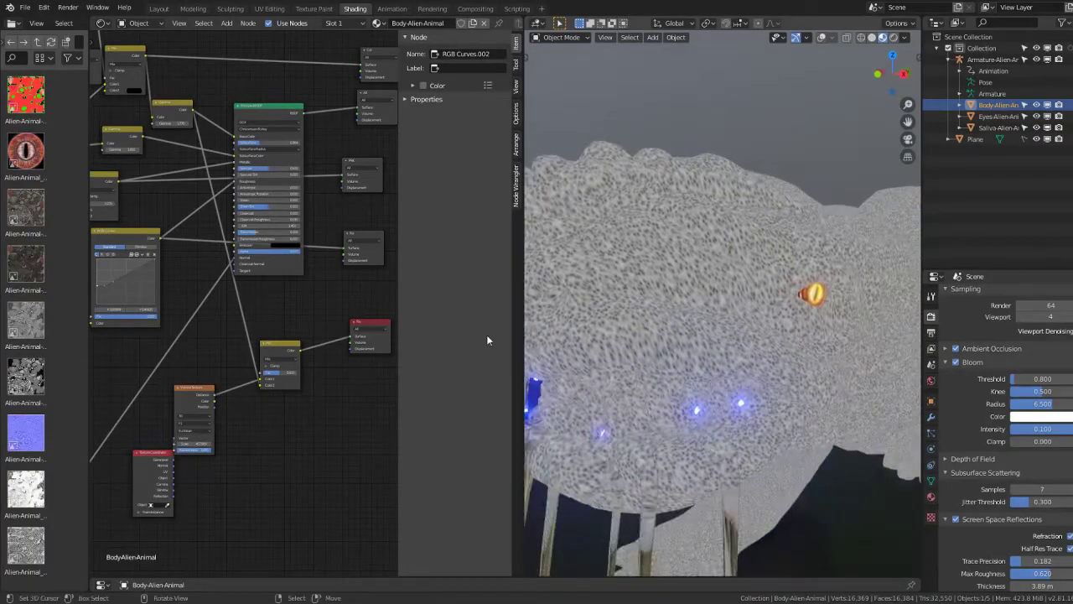
Step: Raise the Mix node's factor to full strength
{"action": "scroll", "coordinate": [259, 303], "scroll_direction": "up", "scroll_amount": 1}
{"action": "scroll", "coordinate": [260, 303], "scroll_direction": "up", "scroll_amount": 1}
{"action": "scroll", "coordinate": [260, 304], "scroll_direction": "up", "scroll_amount": 1}
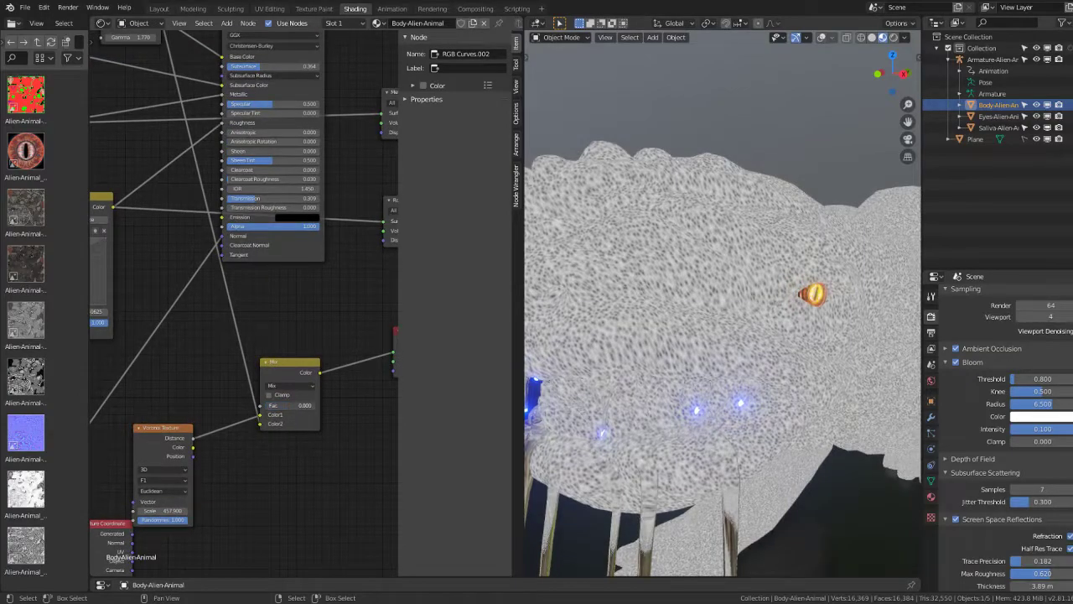
{"action": "mouse_move", "coordinate": [285, 404]}
{"action": "left_mouse_down"}
{"action": "mouse_move", "coordinate": [318, 405]}
{"action": "mouse_move", "coordinate": [307, 405]}
{"action": "left_mouse_up"}
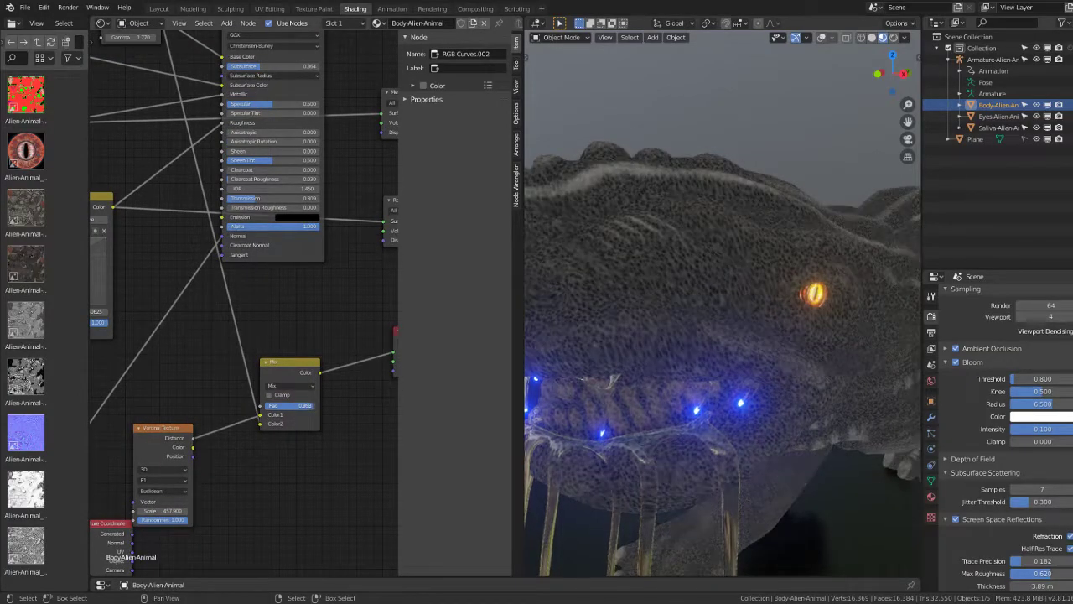
{"action": "left_click", "coordinate": [298, 387]}
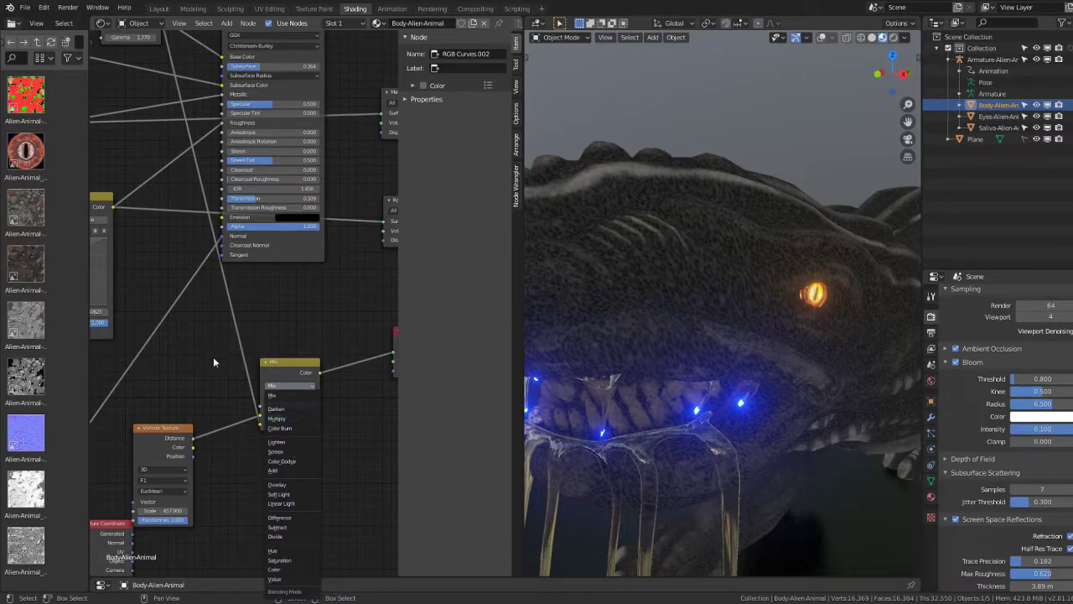
Step: Add an RGB to BW node and raise the Mix factor to about 0.95
{"action": "key", "text": "shift+a"}
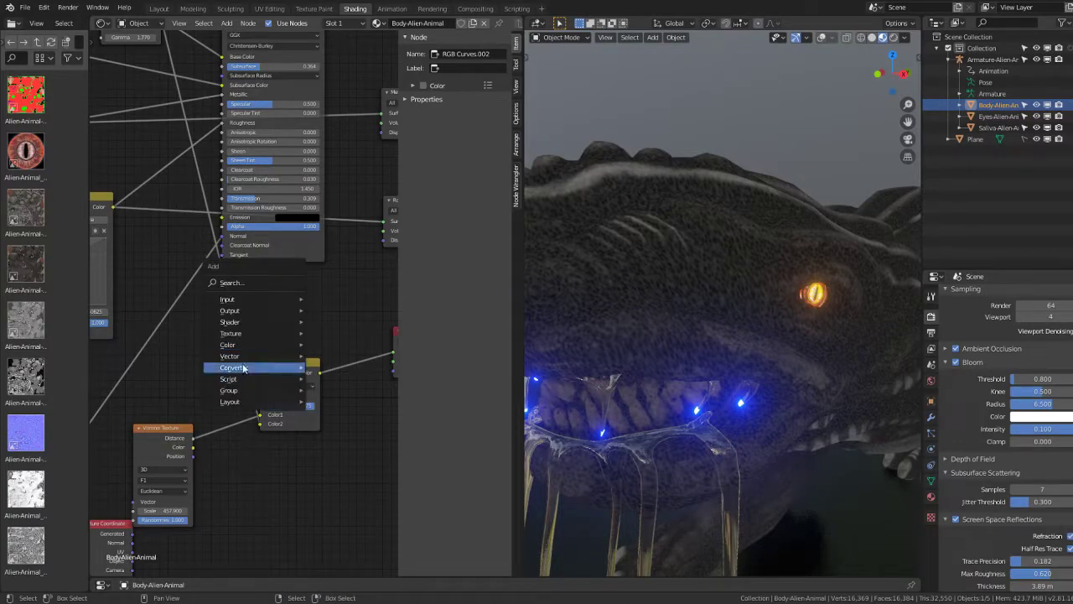
{"action": "mouse_move", "coordinate": [233, 367]}
{"action": "left_click", "coordinate": [362, 476]}
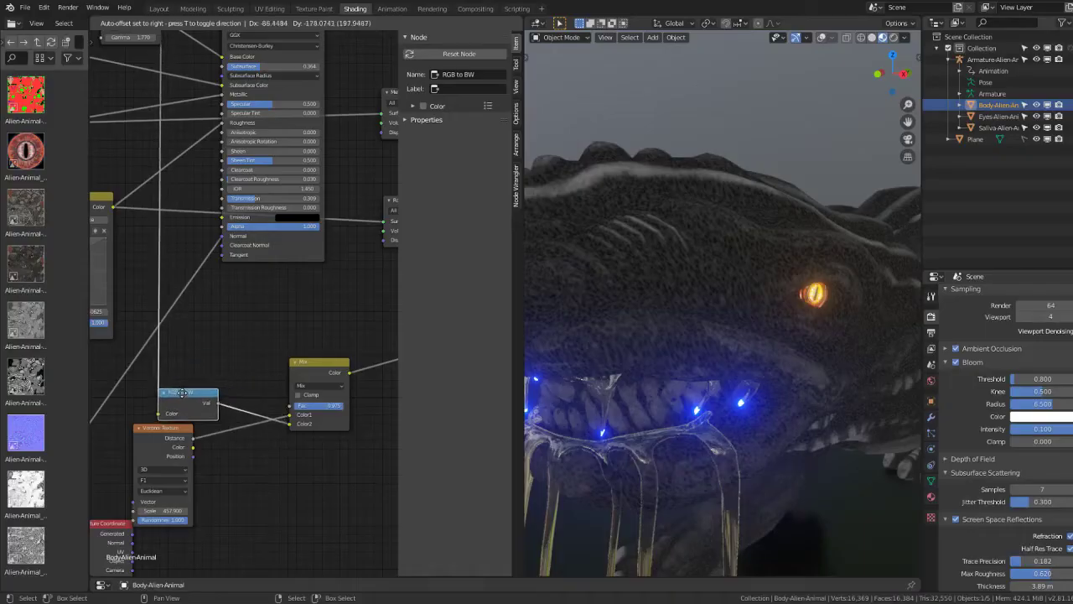
{"action": "left_click", "coordinate": [182, 393]}
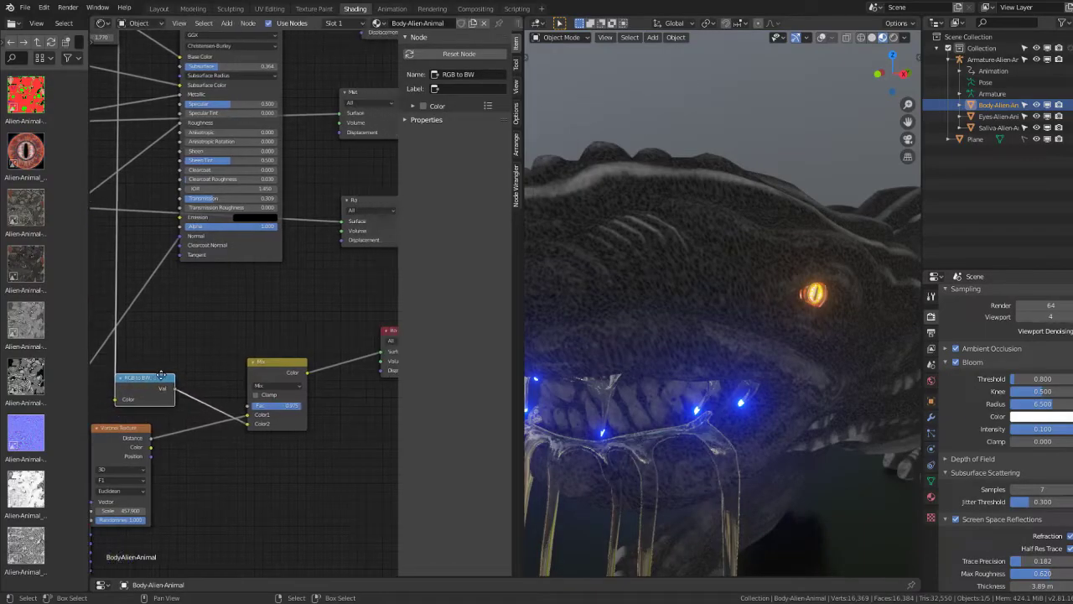
{"action": "scroll", "coordinate": [274, 413], "scroll_direction": "up", "scroll_amount": 2}
{"action": "left_click_drag", "start_coordinate": [284, 437], "coordinate": [290, 433]}
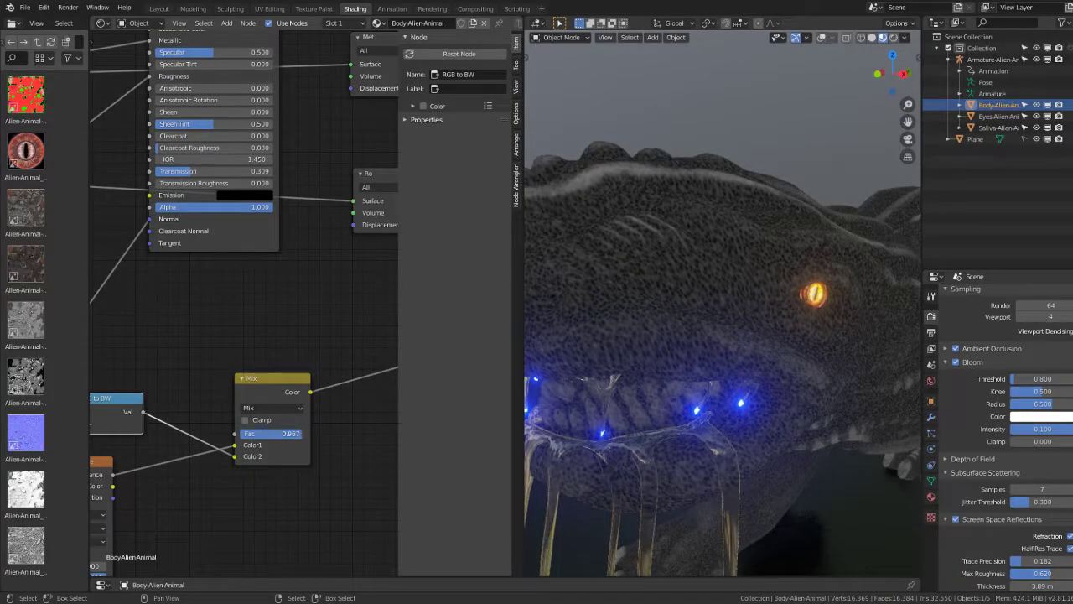
Step: Reposition the Mix node and set its blend mode to Multiply with Fac near 0.974
{"action": "left_click_drag", "start_coordinate": [259, 383], "coordinate": [239, 401]}
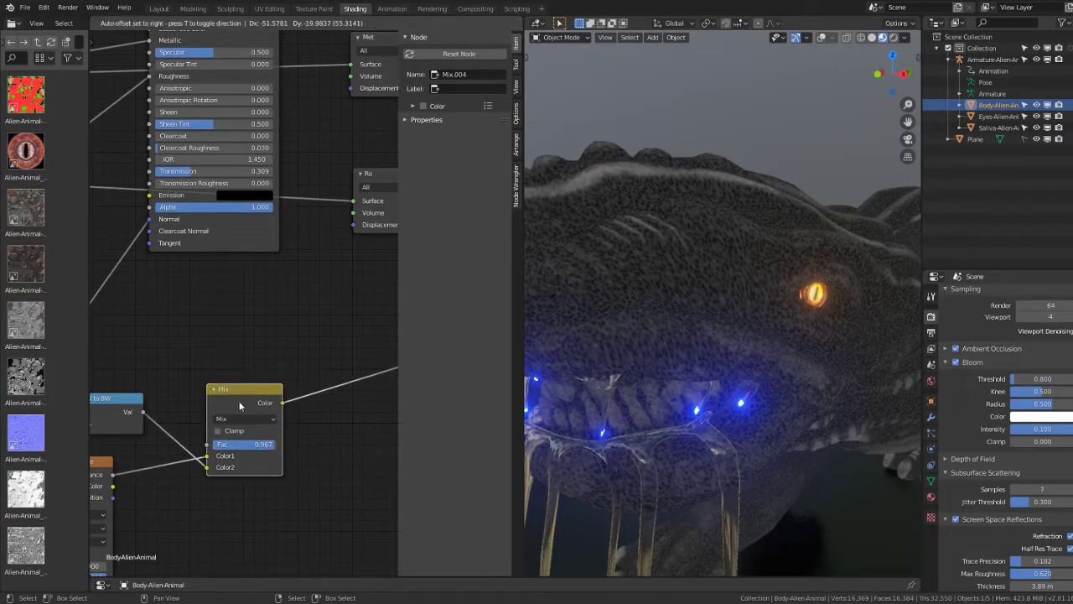
{"action": "left_click", "coordinate": [238, 382]}
{"action": "middle_click_drag", "start_coordinate": [230, 399], "coordinate": [278, 363]}
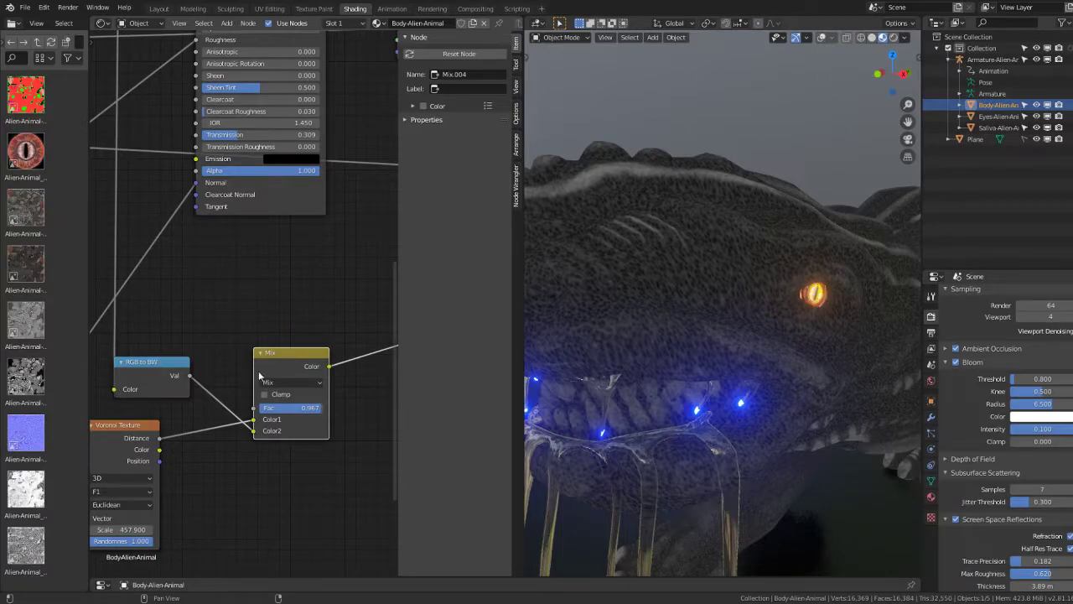
{"action": "left_click_drag", "start_coordinate": [271, 353], "coordinate": [292, 361]}
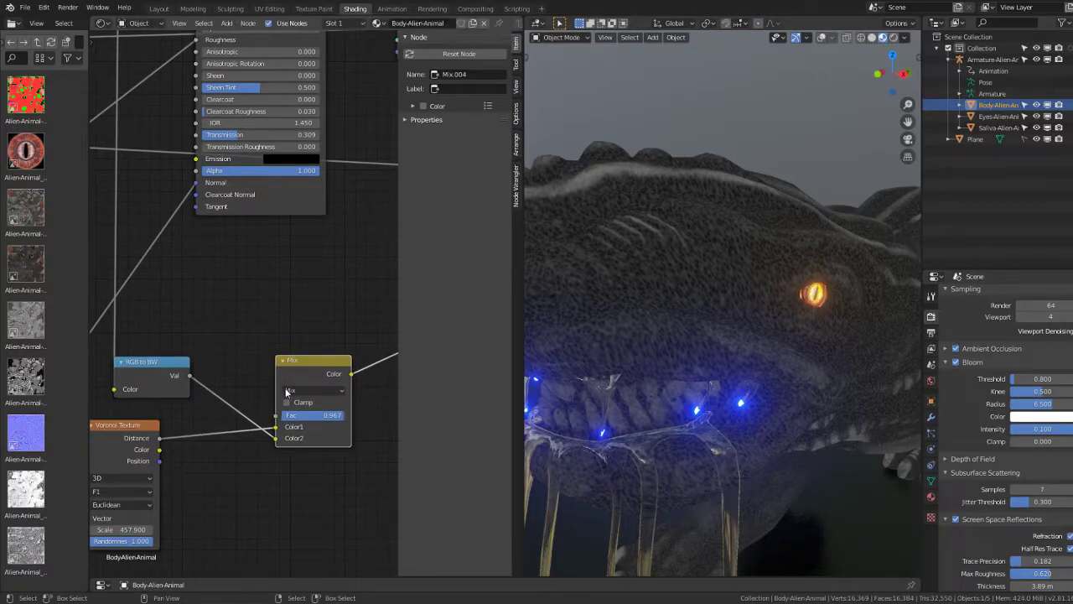
{"action": "left_click", "coordinate": [288, 387]}
{"action": "left_click", "coordinate": [328, 412]}
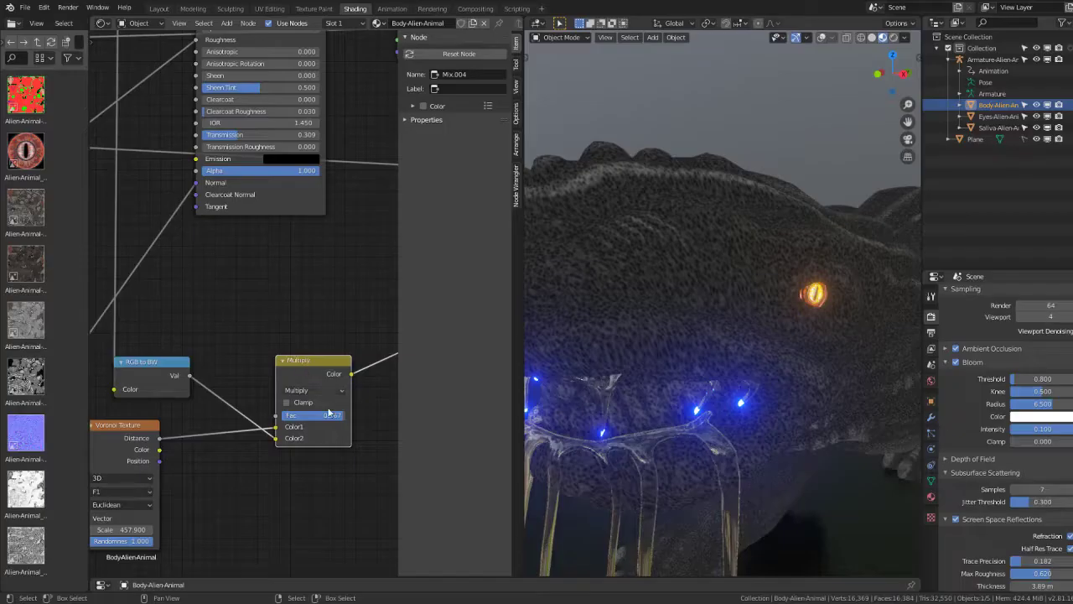
{"action": "mouse_move", "coordinate": [338, 416]}
{"action": "left_mouse_down"}
{"action": "mouse_move", "coordinate": [349, 417]}
{"action": "mouse_move", "coordinate": [332, 415]}
{"action": "left_mouse_up"}
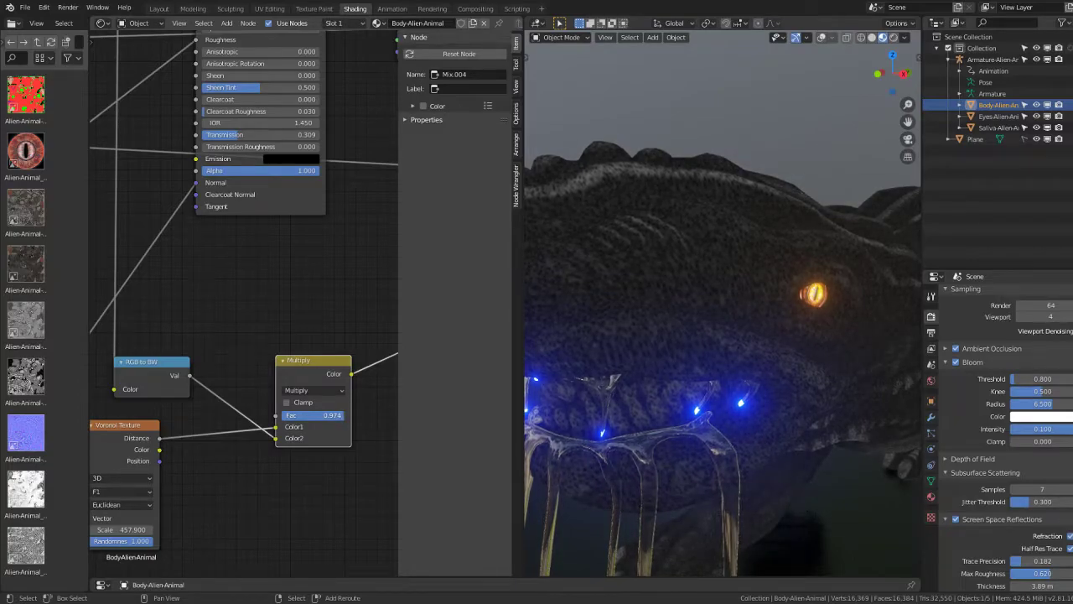
{"action": "scroll", "coordinate": [339, 393], "scroll_direction": "down", "scroll_amount": 1}
{"action": "scroll", "coordinate": [310, 382], "scroll_direction": "down", "scroll_amount": 1}
{"action": "scroll", "coordinate": [279, 372], "scroll_direction": "down", "scroll_amount": 1}
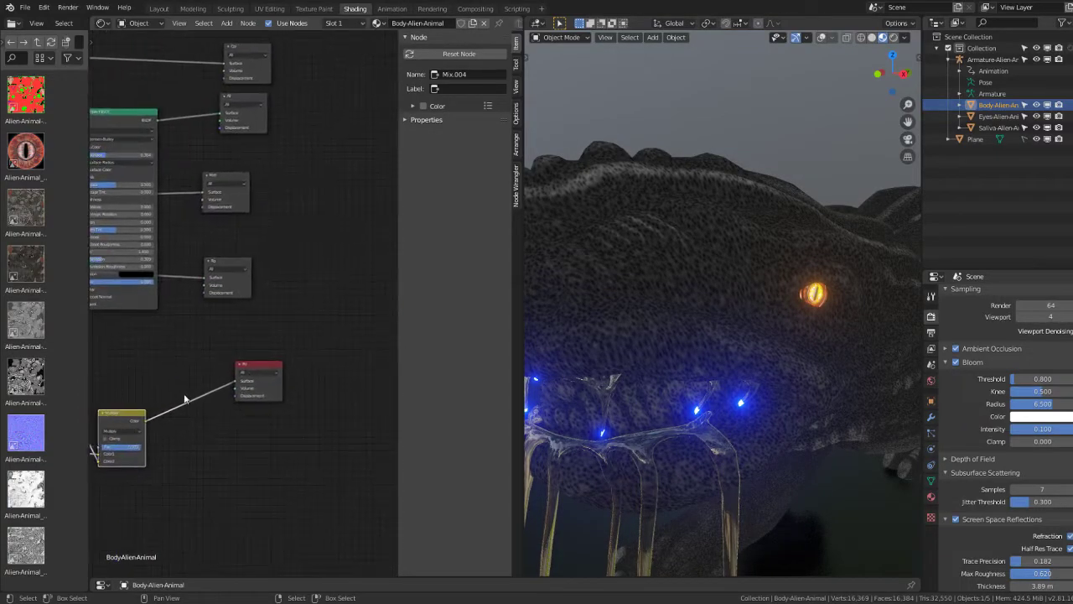
{"action": "scroll", "coordinate": [248, 361], "scroll_direction": "down", "scroll_amount": 1}
Step: Add a Vector Displacement node fed by Multiply's Color and link it to the All output's Displacement socket
{"action": "middle_click_drag", "start_coordinate": [248, 359], "coordinate": [324, 350]}
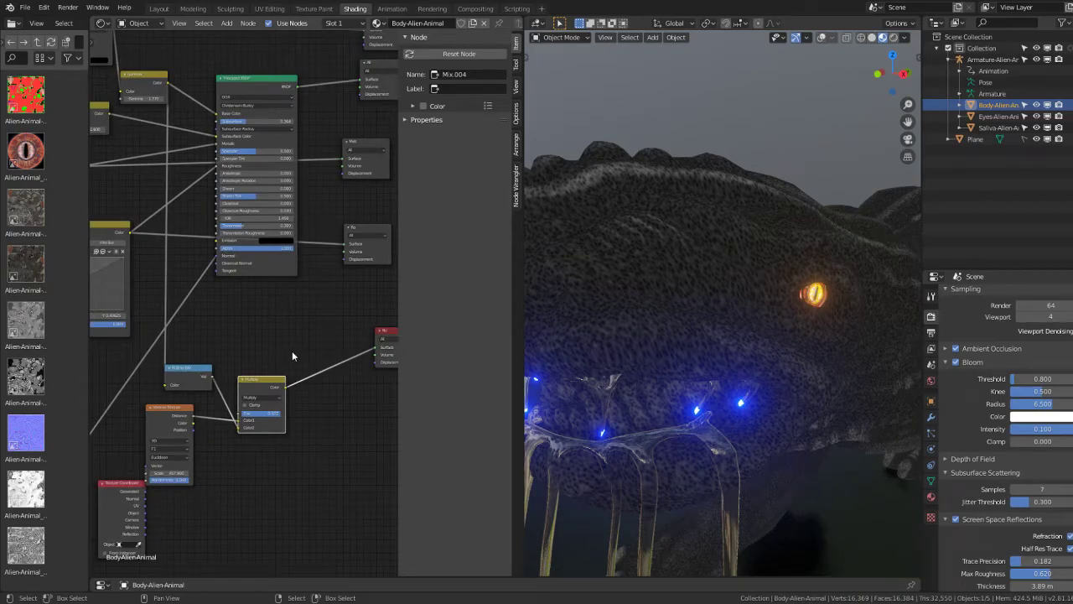
{"action": "key", "text": "shift+a"}
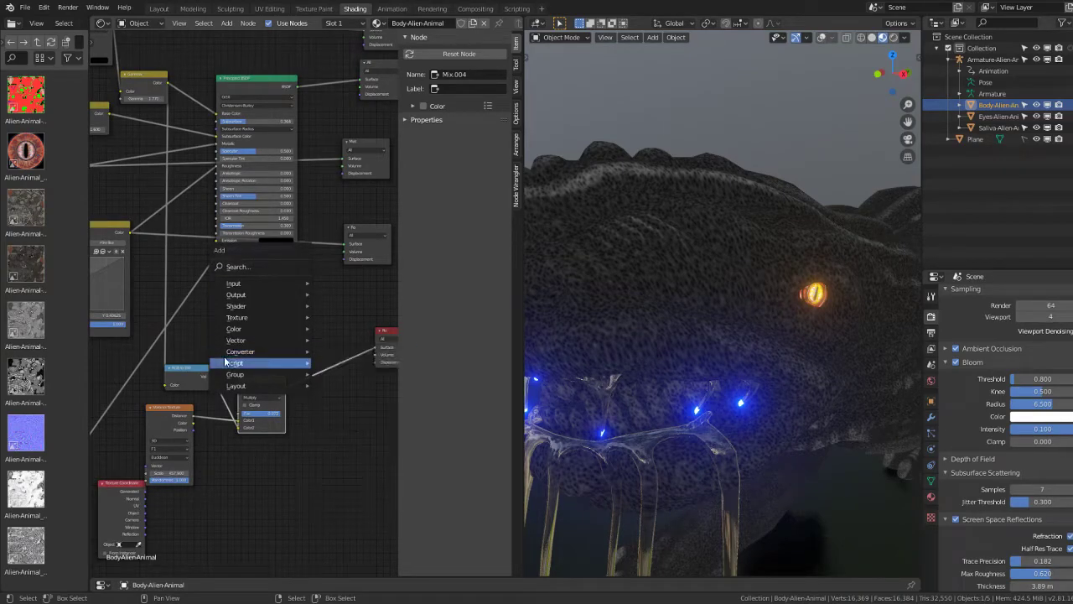
{"action": "mouse_move", "coordinate": [252, 340]}
{"action": "left_click", "coordinate": [356, 350]}
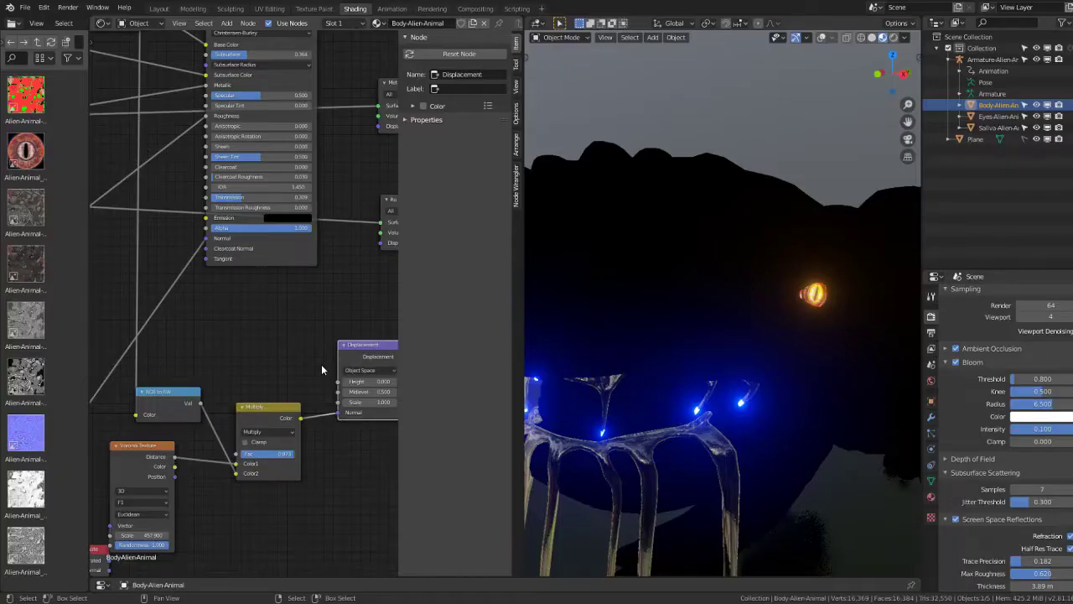
{"action": "scroll", "coordinate": [321, 364], "scroll_direction": "up", "scroll_amount": 2}
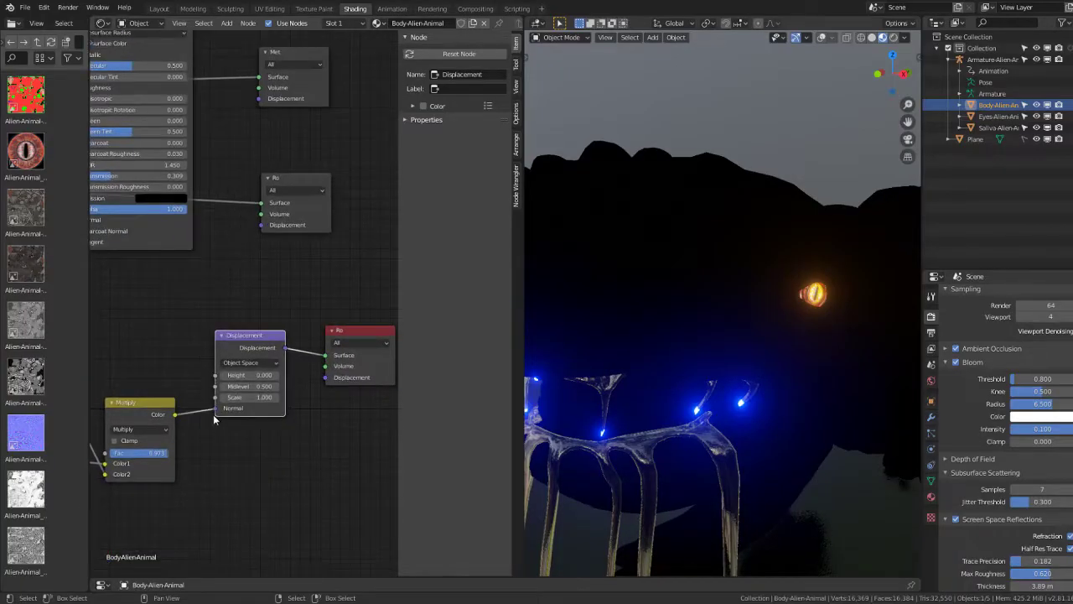
{"action": "left_click_drag", "start_coordinate": [212, 414], "coordinate": [185, 390]}
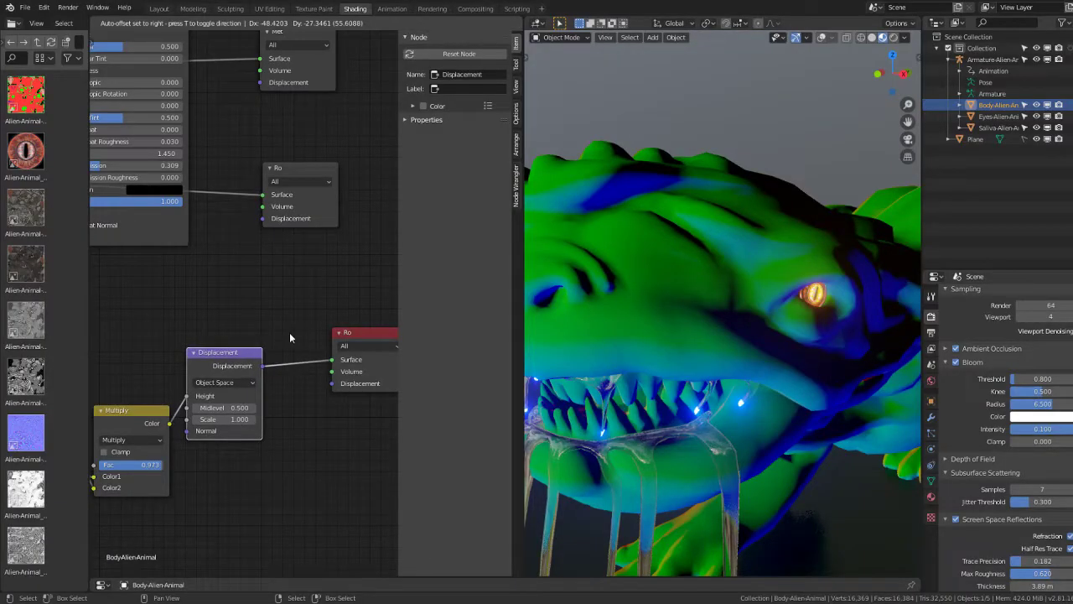
{"action": "left_click", "coordinate": [289, 334]}
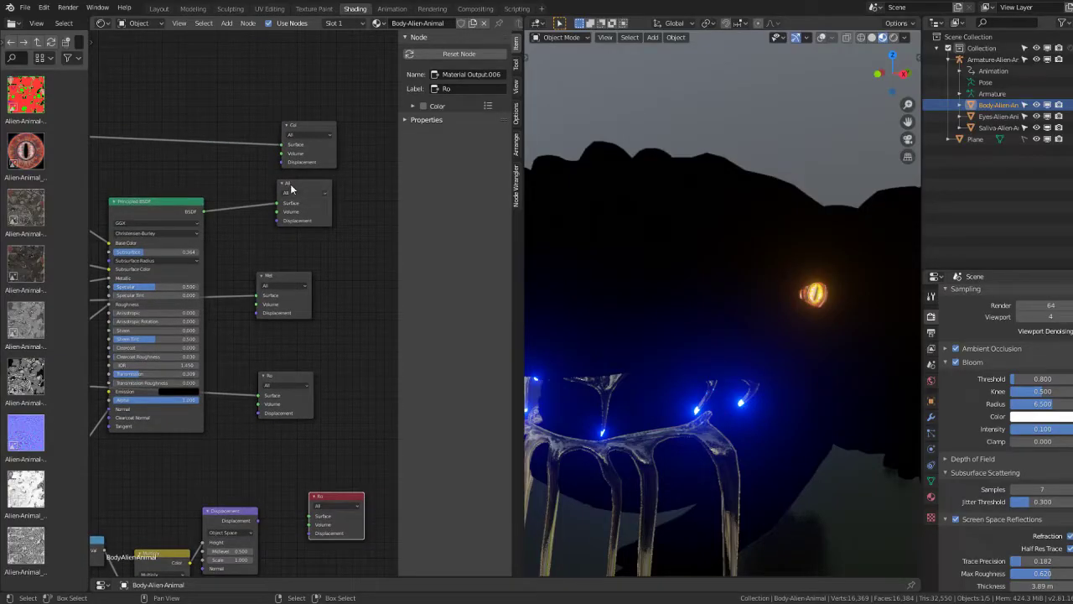
{"action": "left_click_drag", "start_coordinate": [258, 522], "coordinate": [277, 222]}
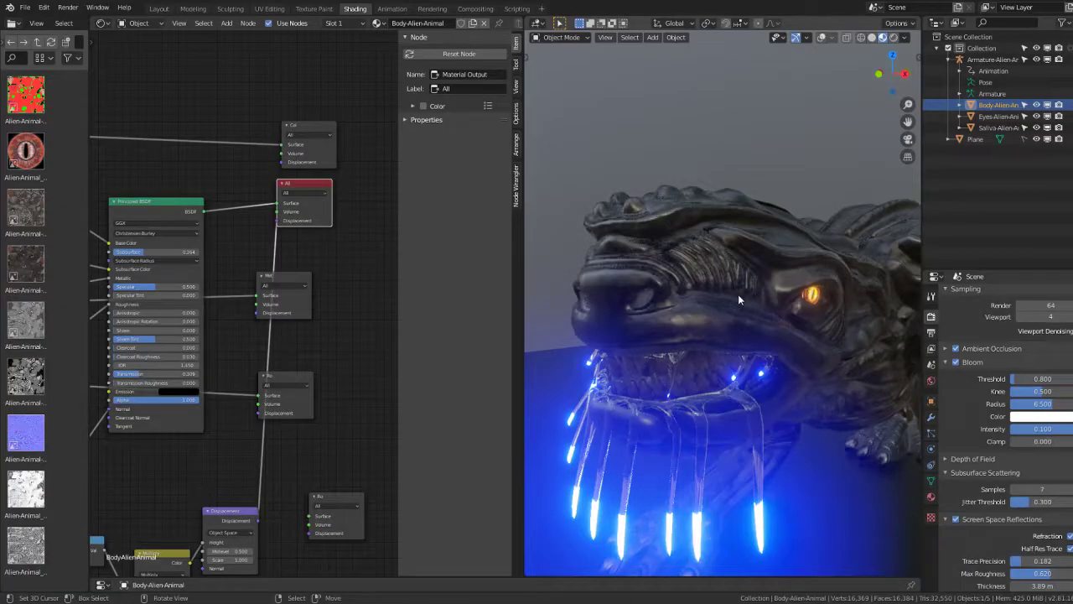
Step: Pan across the node graph and select the Normal Map node
{"action": "scroll", "coordinate": [738, 294], "scroll_direction": "up", "scroll_amount": 3}
{"action": "scroll", "coordinate": [727, 288], "scroll_direction": "up", "scroll_amount": 3}
{"action": "scroll", "coordinate": [756, 325], "scroll_direction": "up", "scroll_amount": 3}
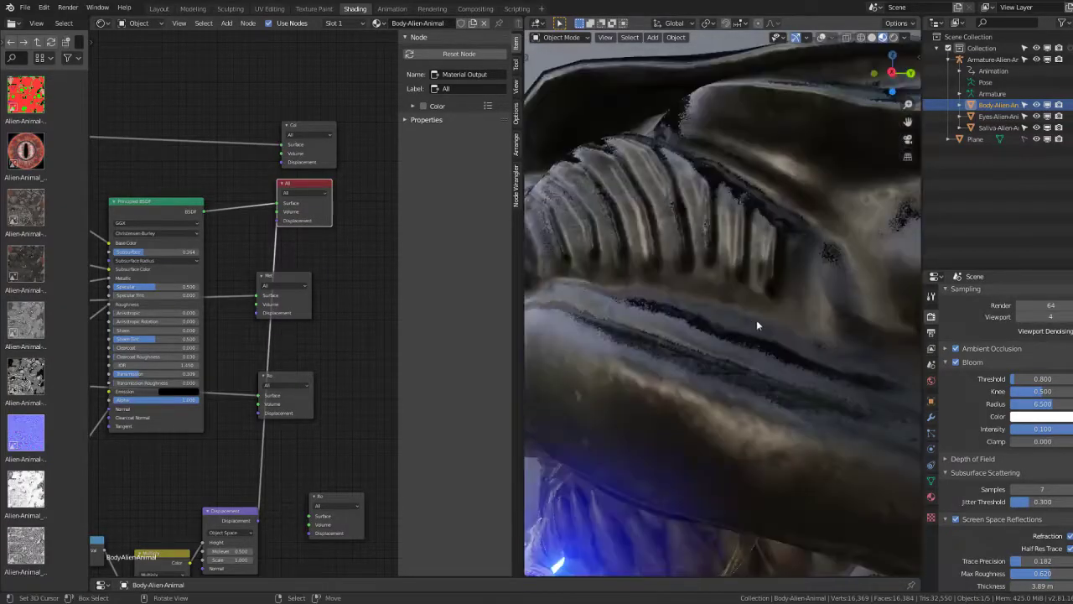
{"action": "scroll", "coordinate": [756, 325], "scroll_direction": "up", "scroll_amount": 3}
{"action": "scroll", "coordinate": [754, 314], "scroll_direction": "up", "scroll_amount": 3}
{"action": "mouse_move", "coordinate": [194, 444]}
{"action": "middle_mouse_down"}
{"action": "mouse_move", "coordinate": [298, 372]}
{"action": "mouse_move", "coordinate": [163, 328]}
{"action": "mouse_move", "coordinate": [239, 297]}
{"action": "mouse_move", "coordinate": [125, 411]}
{"action": "middle_mouse_up"}
{"action": "scroll", "coordinate": [251, 293], "scroll_direction": "down", "scroll_amount": 2}
{"action": "left_click", "coordinate": [118, 411]}
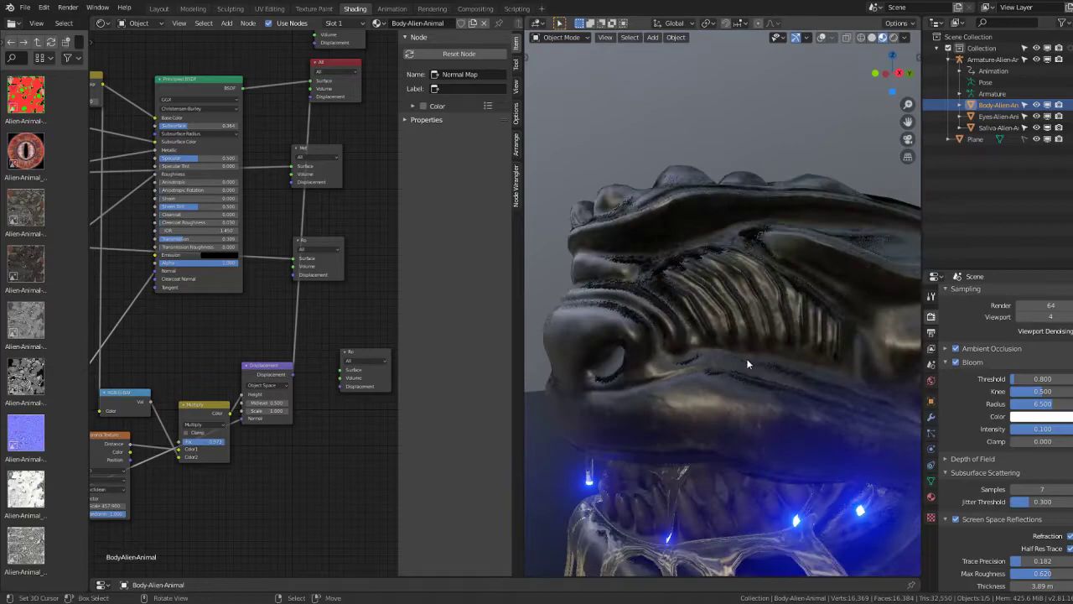
Step: Set the Displacement node's value to 3.600
{"action": "scroll", "coordinate": [747, 362], "scroll_direction": "up", "scroll_amount": 5}
{"action": "scroll", "coordinate": [239, 351], "scroll_direction": "up", "scroll_amount": 3}
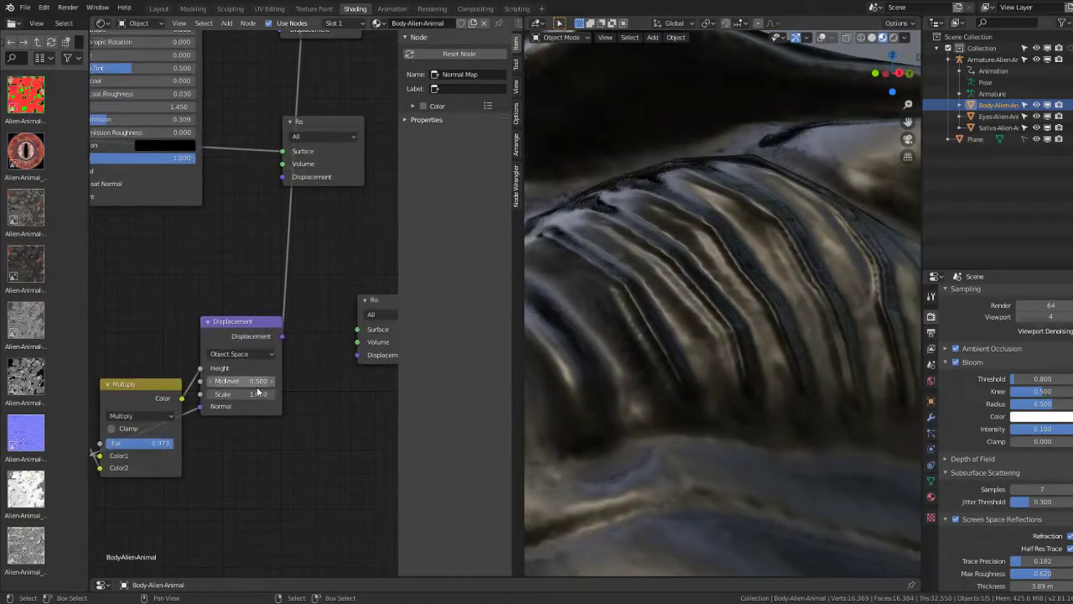
{"action": "left_click_drag", "start_coordinate": [258, 391], "coordinate": [250, 389]}
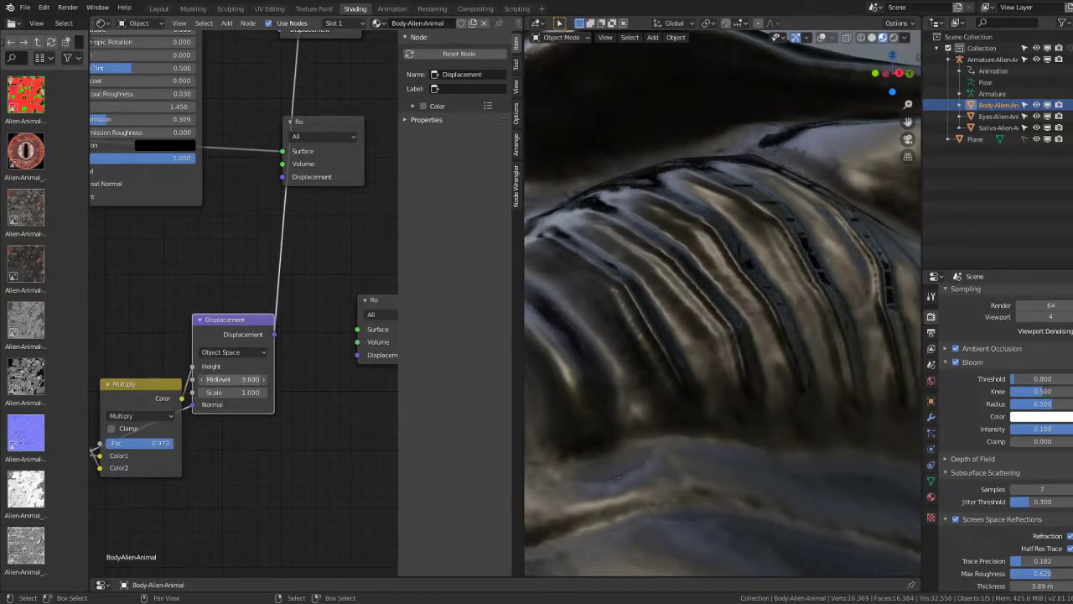
{"action": "key", "text": "ctrl+c"}
{"action": "key", "text": "ctrl+v"}
Step: Move the Multiply node down-left and place the All output beside the Mat output
{"action": "middle_click_drag", "start_coordinate": [217, 400], "coordinate": [317, 320]}
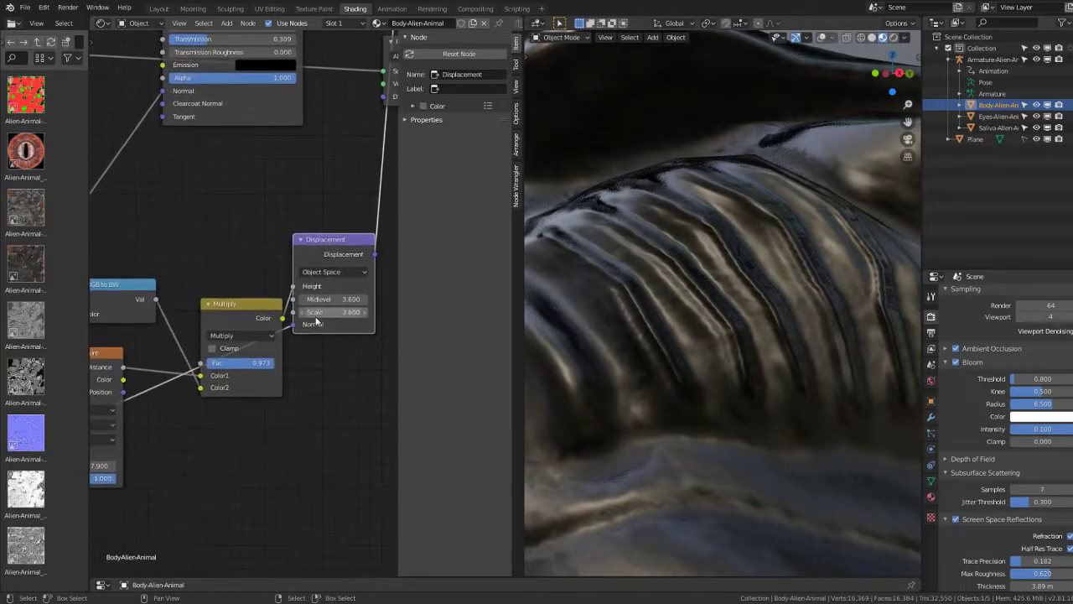
{"action": "mouse_move", "coordinate": [241, 365]}
{"action": "left_mouse_down"}
{"action": "mouse_move", "coordinate": [205, 461]}
{"action": "mouse_move", "coordinate": [157, 462]}
{"action": "left_mouse_up"}
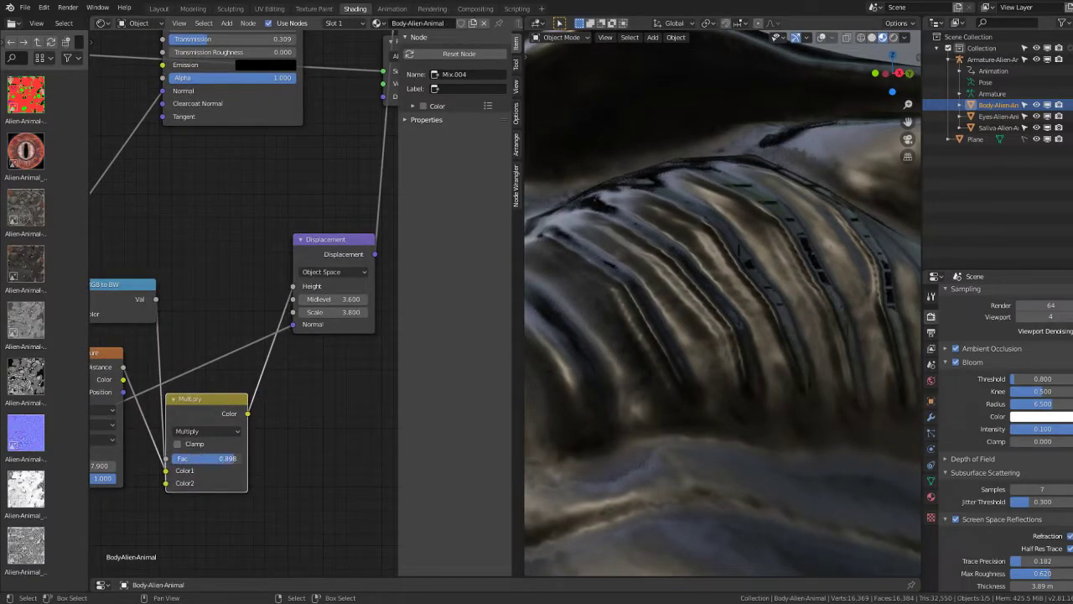
{"action": "scroll", "coordinate": [258, 279], "scroll_direction": "down", "scroll_amount": 2}
{"action": "middle_click_drag", "start_coordinate": [258, 279], "coordinate": [187, 358]}
{"action": "middle_click_drag", "start_coordinate": [328, 190], "coordinate": [297, 252]}
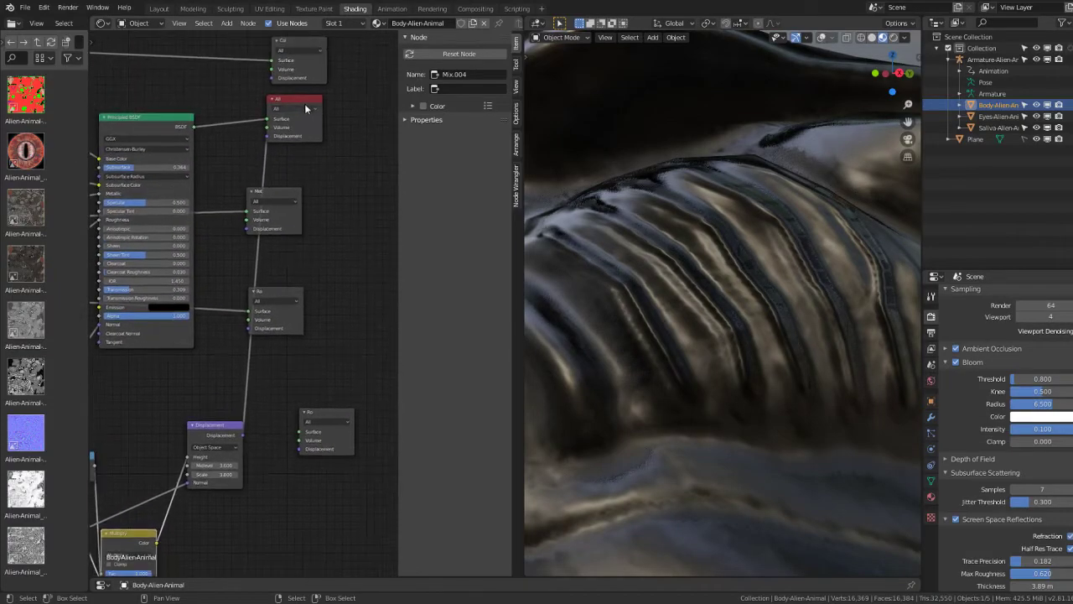
{"action": "left_click_drag", "start_coordinate": [304, 103], "coordinate": [382, 193]}
Step: Set Displacement Midlevel to 0.500 and Scale to 4.200, keeping Object Space
{"action": "middle_click_drag", "start_coordinate": [350, 258], "coordinate": [223, 352]}
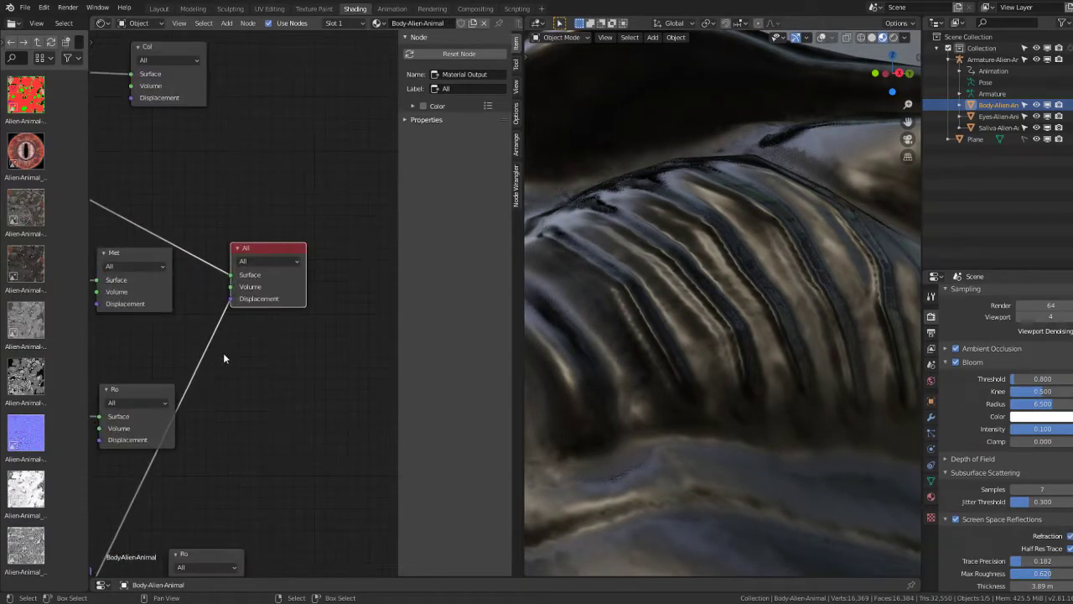
{"action": "scroll", "coordinate": [223, 348], "scroll_direction": "up", "scroll_amount": 2}
{"action": "middle_click_drag", "start_coordinate": [152, 425], "coordinate": [96, 172]}
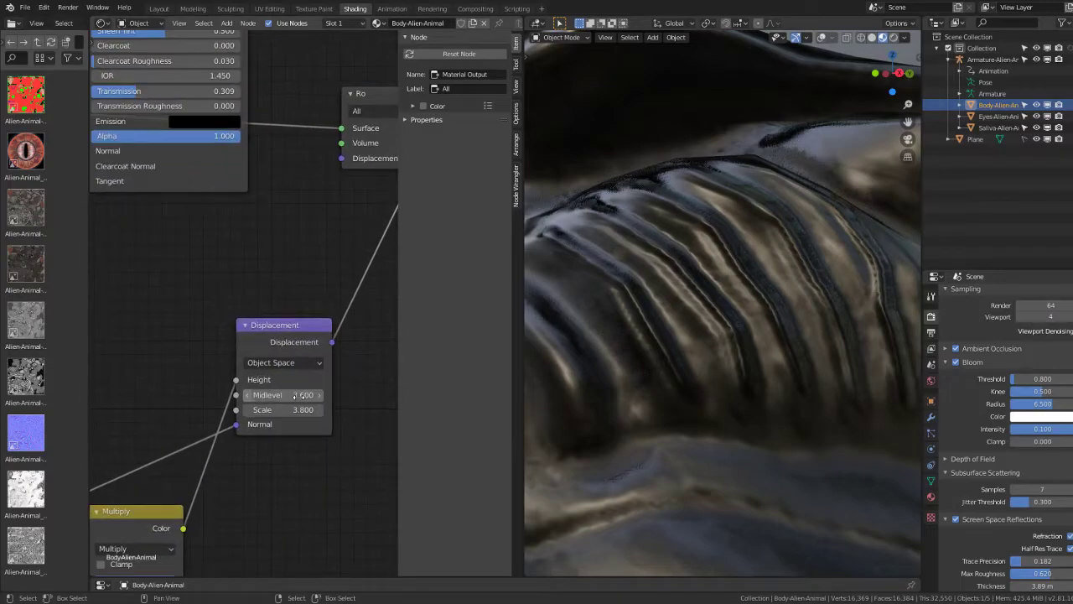
{"action": "scroll", "coordinate": [325, 367], "scroll_direction": "up", "scroll_amount": 1}
{"action": "mouse_move", "coordinate": [325, 361]}
{"action": "left_mouse_down"}
{"action": "mouse_move", "coordinate": [285, 361]}
{"action": "mouse_move", "coordinate": [360, 377]}
{"action": "left_mouse_up"}
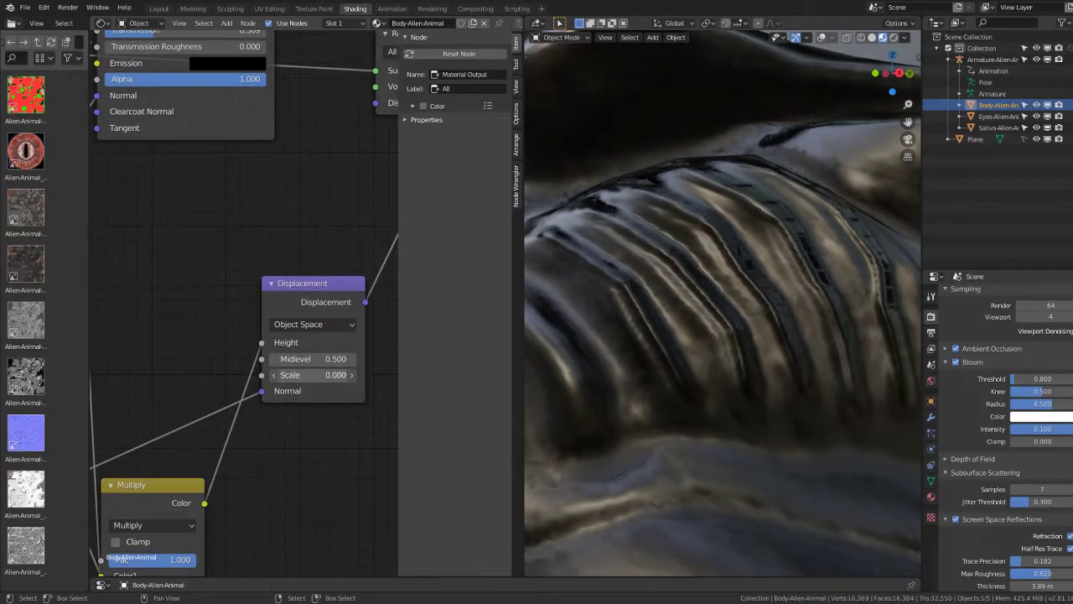
{"action": "left_click", "coordinate": [302, 325]}
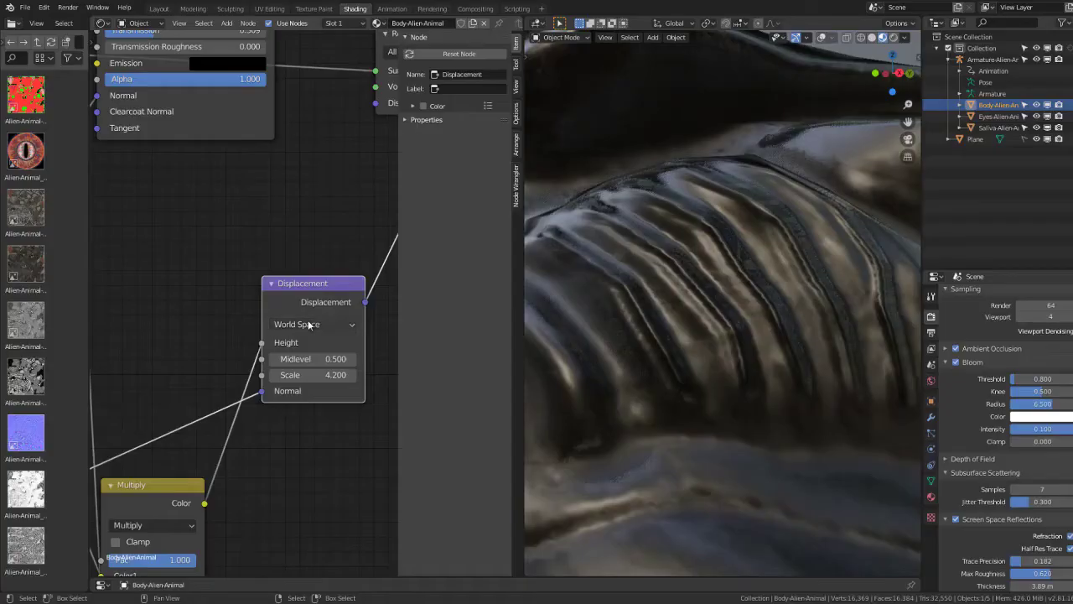
{"action": "left_click", "coordinate": [301, 321]}
{"action": "left_click", "coordinate": [307, 341]}
Step: Reposition the Multiply node to the right and move the Voronoi Texture node
{"action": "scroll", "coordinate": [193, 372], "scroll_direction": "down", "scroll_amount": 1}
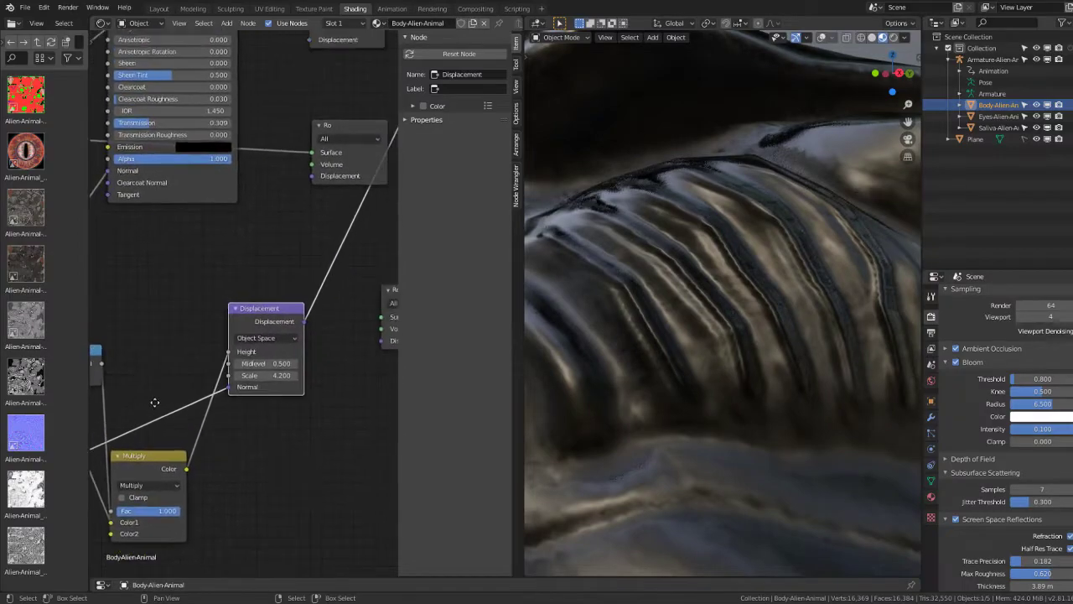
{"action": "scroll", "coordinate": [201, 378], "scroll_direction": "down", "scroll_amount": 1}
{"action": "scroll", "coordinate": [214, 382], "scroll_direction": "down", "scroll_amount": 2}
{"action": "scroll", "coordinate": [225, 388], "scroll_direction": "down", "scroll_amount": 1}
{"action": "left_click_drag", "start_coordinate": [225, 386], "coordinate": [250, 377]}
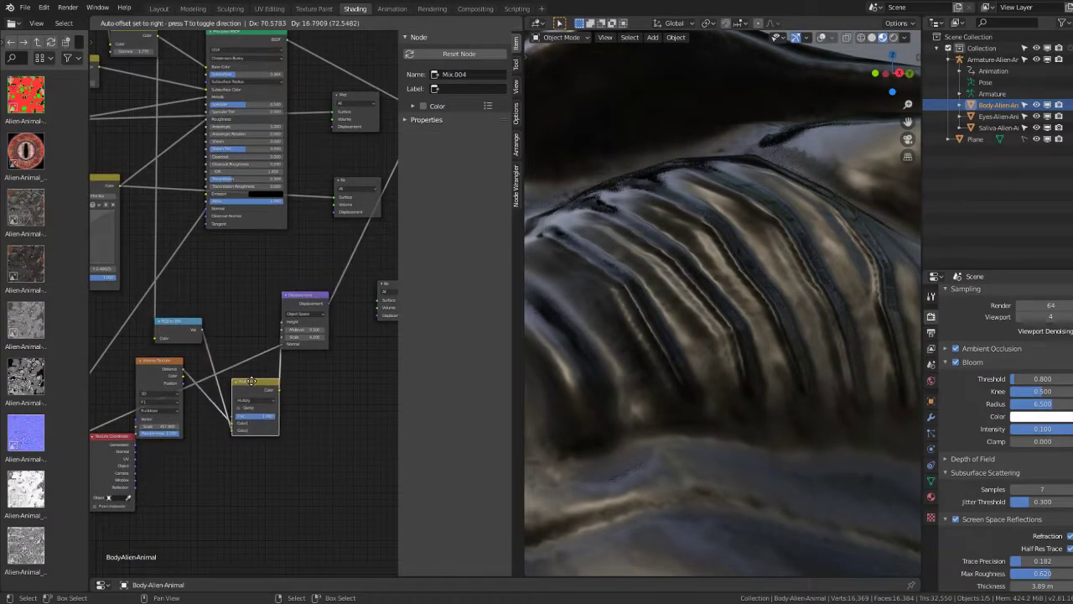
{"action": "scroll", "coordinate": [109, 403], "scroll_direction": "up", "scroll_amount": 2}
{"action": "left_click_drag", "start_coordinate": [167, 352], "coordinate": [191, 403]}
{"action": "left_click", "coordinate": [191, 403]}
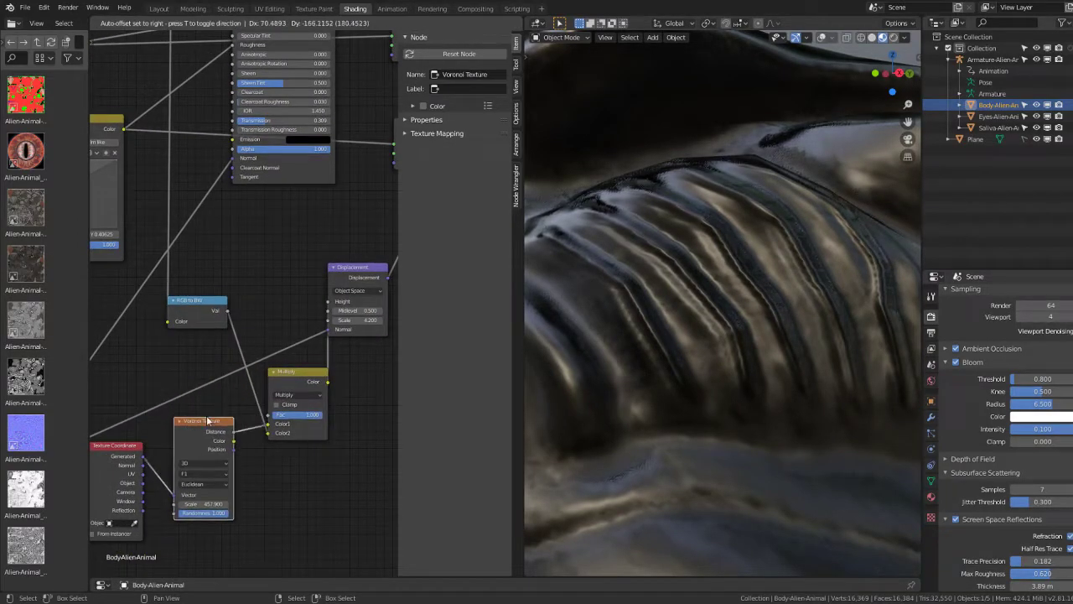
Step: Link Multiply Color to the Ro output's Surface and lower the Multiply factor to 0.958
{"action": "middle_click_drag", "start_coordinate": [307, 387], "coordinate": [178, 413]}
{"action": "mouse_move", "coordinate": [200, 409]}
{"action": "left_mouse_down"}
{"action": "mouse_move", "coordinate": [286, 314]}
{"action": "mouse_move", "coordinate": [325, 307]}
{"action": "left_mouse_up"}
{"action": "left_click_drag", "start_coordinate": [219, 293], "coordinate": [218, 241]}
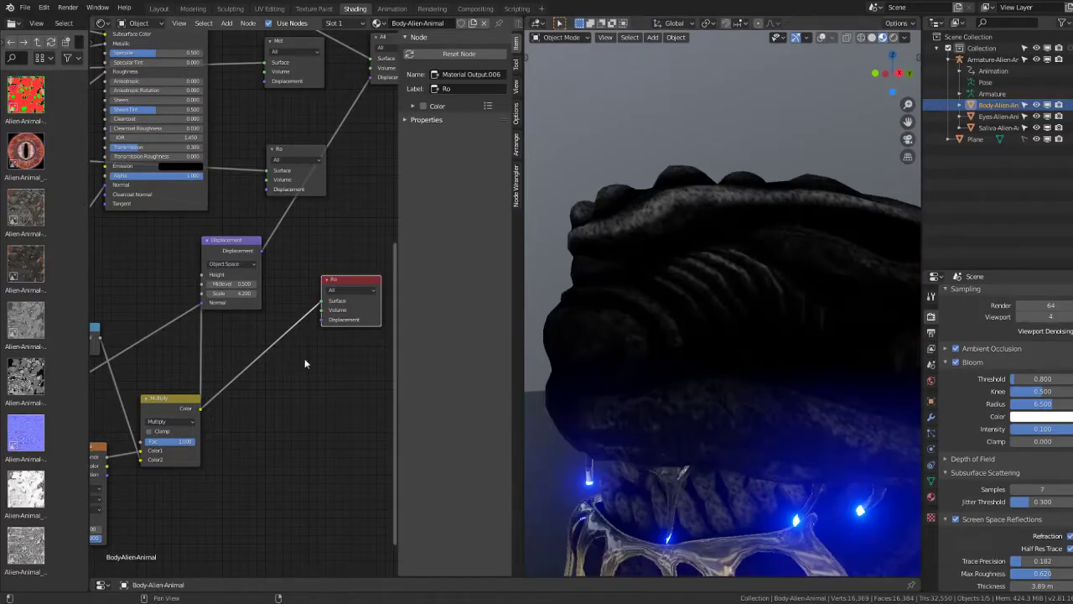
{"action": "scroll", "coordinate": [205, 357], "scroll_direction": "up", "scroll_amount": 1}
{"action": "left_click_drag", "start_coordinate": [243, 383], "coordinate": [229, 383]}
Step: Make the All material output the previewed output
{"action": "middle_click_drag", "start_coordinate": [284, 324], "coordinate": [265, 357]}
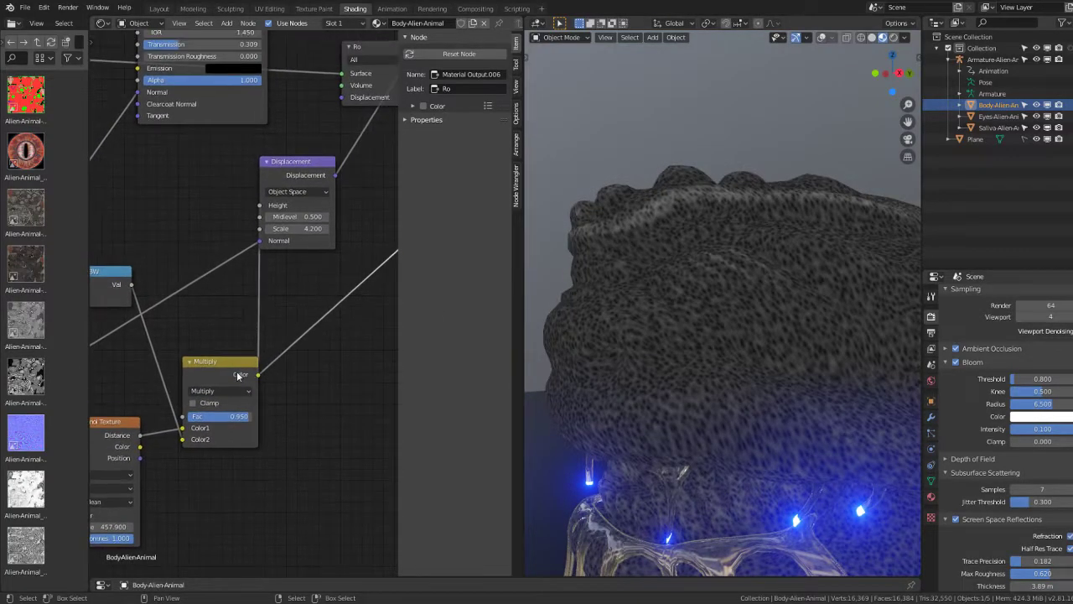
{"action": "scroll", "coordinate": [265, 293], "scroll_direction": "down", "scroll_amount": 2}
{"action": "middle_click_drag", "start_coordinate": [265, 293], "coordinate": [222, 347]}
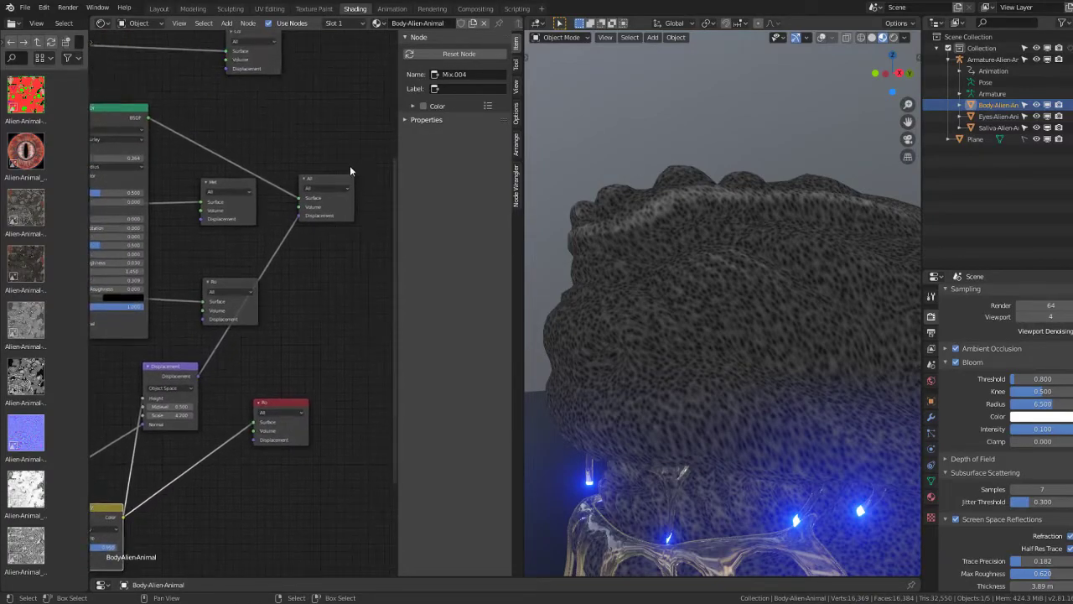
{"action": "left_click", "coordinate": [323, 180]}
Step: Drag the RGB to BW node up beside the Voronoi, Multiply and Displacement chain
{"action": "scroll", "coordinate": [720, 342], "scroll_direction": "up", "scroll_amount": 3}
{"action": "scroll", "coordinate": [720, 342], "scroll_direction": "up", "scroll_amount": 2}
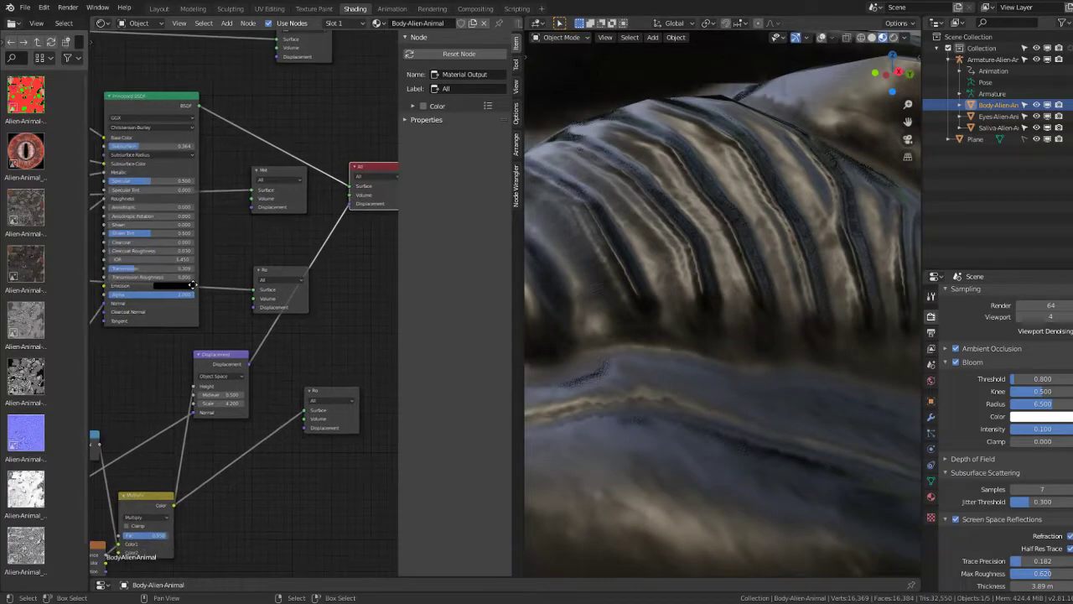
{"action": "middle_click_drag", "start_coordinate": [127, 293], "coordinate": [195, 401]}
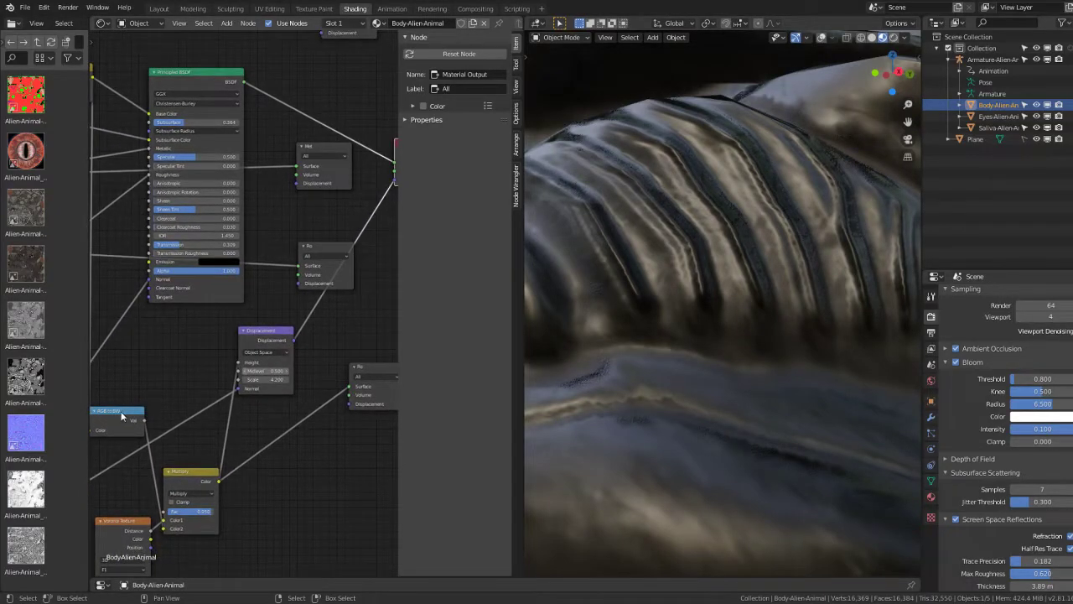
{"action": "left_click_drag", "start_coordinate": [121, 417], "coordinate": [134, 369]}
{"action": "middle_click_drag", "start_coordinate": [134, 369], "coordinate": [227, 288]}
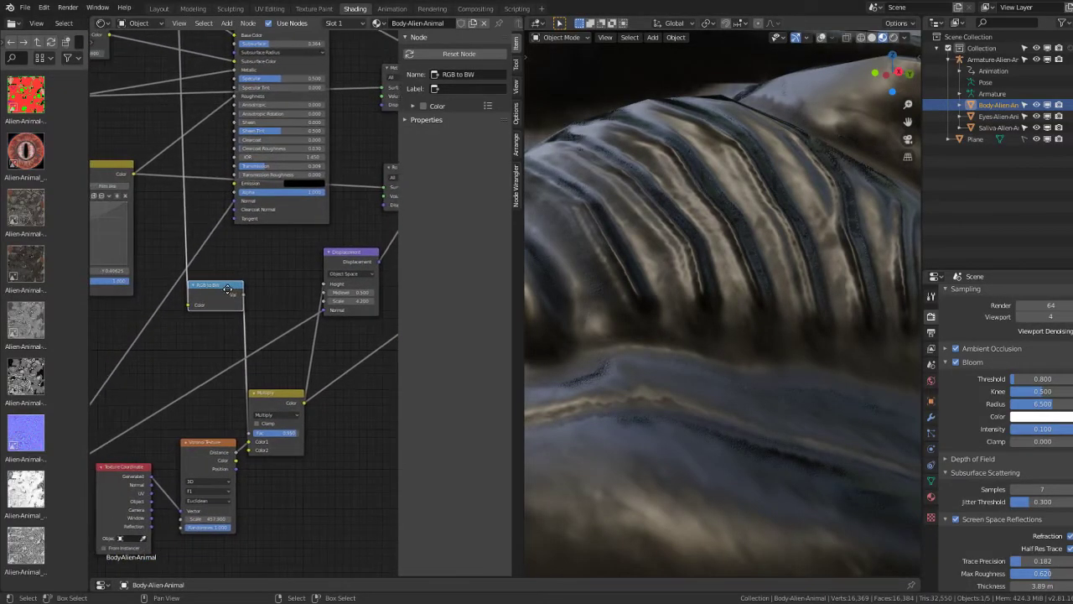
{"action": "scroll", "coordinate": [270, 305], "scroll_direction": "down", "scroll_amount": 3}
{"action": "scroll", "coordinate": [291, 330], "scroll_direction": "up", "scroll_amount": 2}
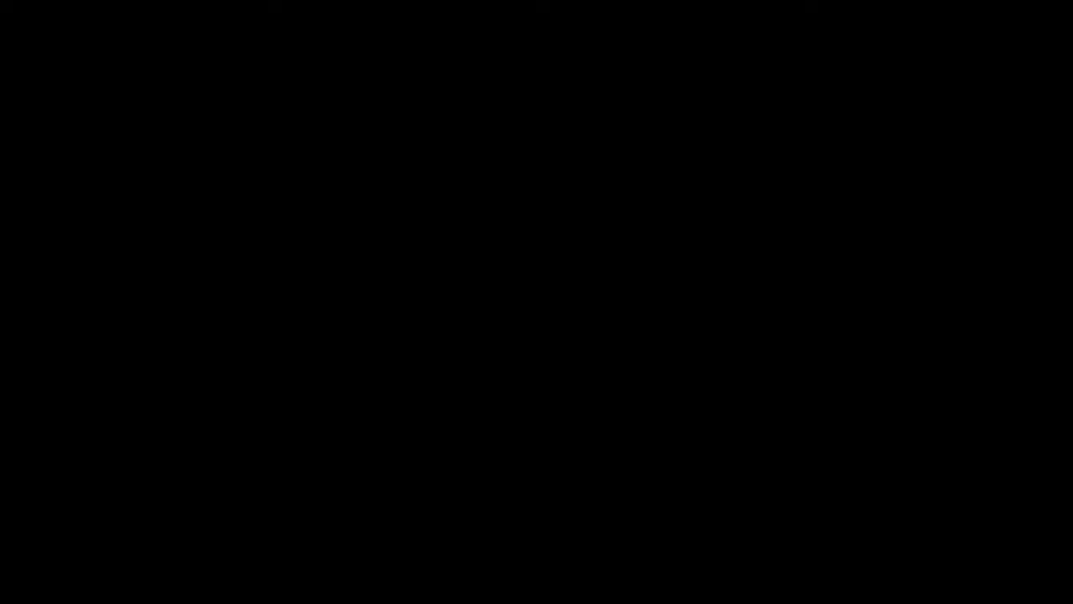
Step: Delete the Displacement node and preview the Multiply result through the spare Material Output
{"action": "scroll", "coordinate": [274, 283], "scroll_direction": "down", "scroll_amount": 2}
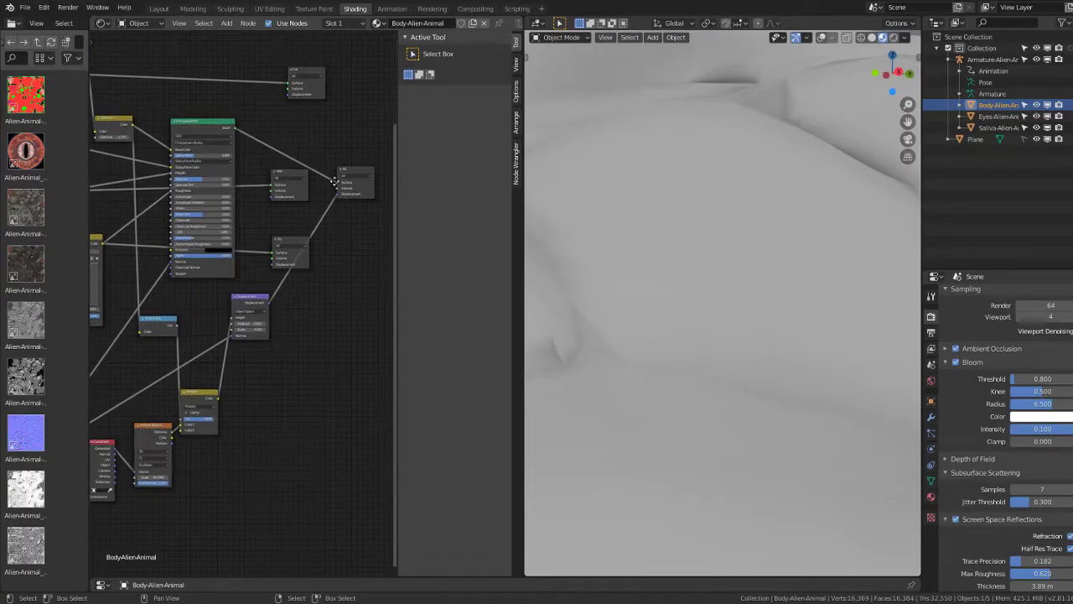
{"action": "left_click", "coordinate": [249, 310]}
{"action": "key", "text": "x"}
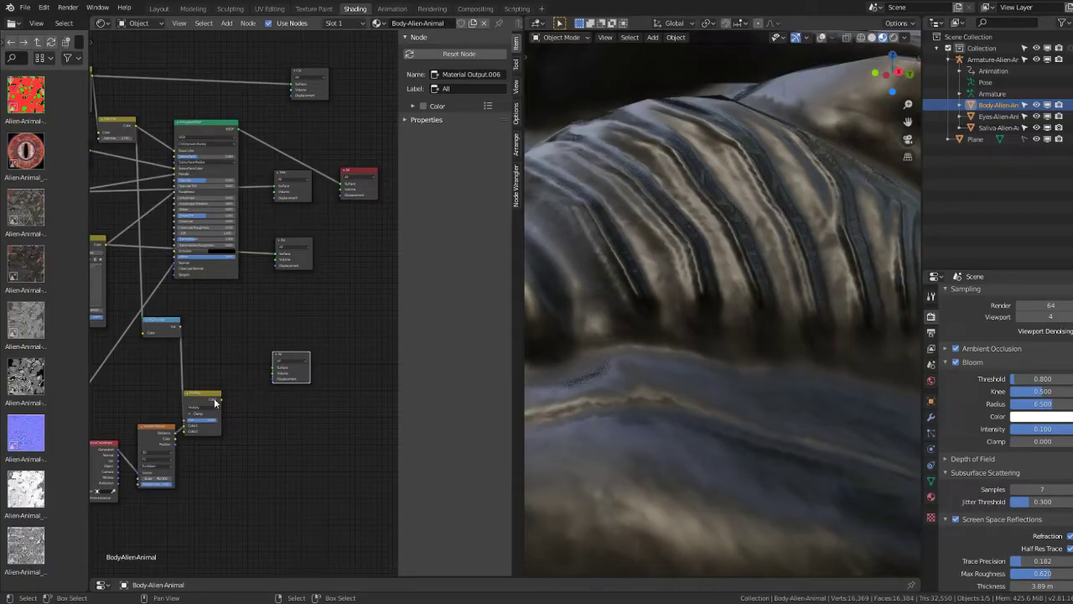
{"action": "left_click_drag", "start_coordinate": [215, 404], "coordinate": [273, 368]}
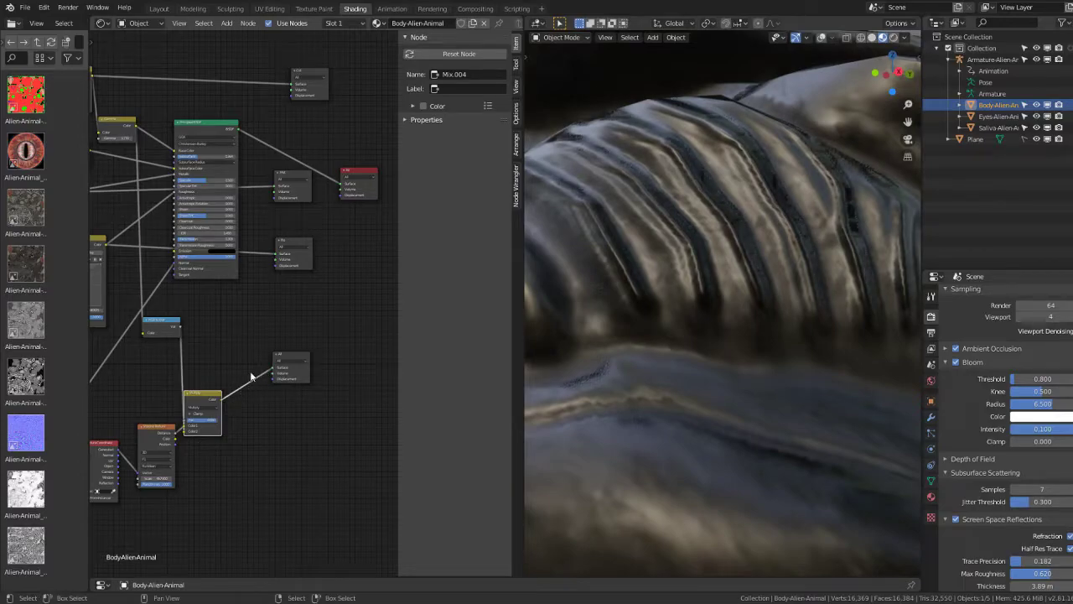
{"action": "left_click", "coordinate": [290, 358]}
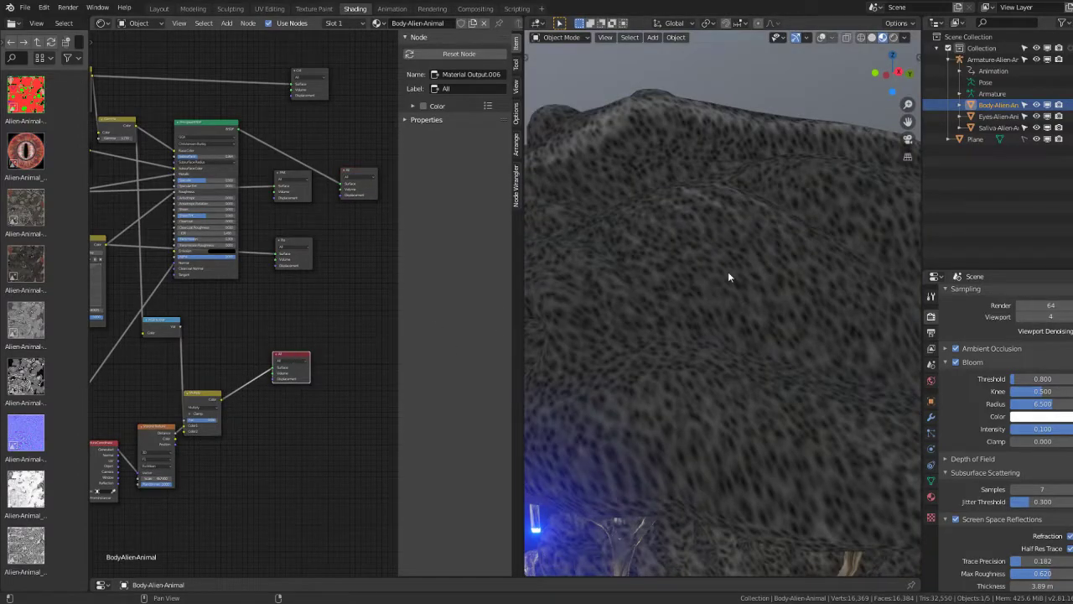
Step: Move the Voronoi Texture node up and left to tidy the graph
{"action": "scroll", "coordinate": [727, 277], "scroll_direction": "down", "scroll_amount": 2}
{"action": "middle_click_drag", "start_coordinate": [134, 411], "coordinate": [235, 398]}
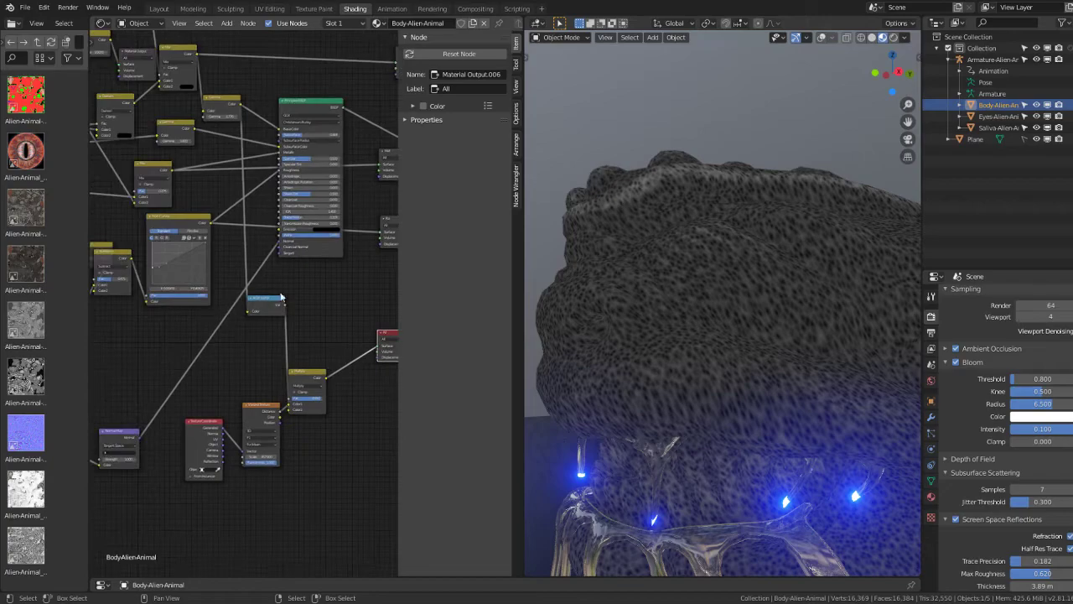
{"action": "left_click_drag", "start_coordinate": [260, 425], "coordinate": [243, 398]}
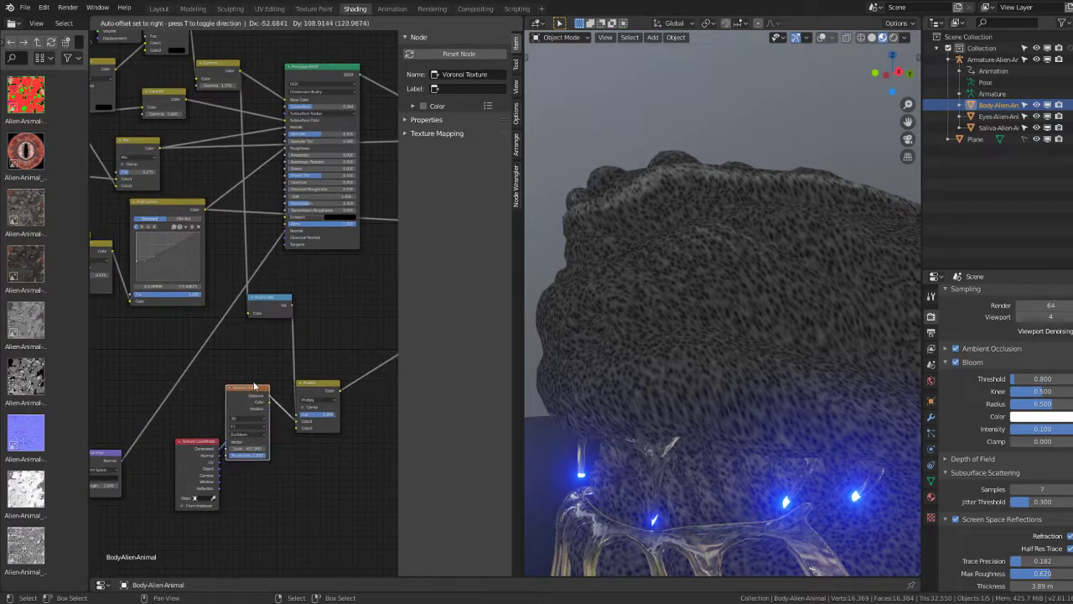
{"action": "scroll", "coordinate": [252, 352], "scroll_direction": "up", "scroll_amount": 1}
{"action": "key", "text": "shift+a"}
{"action": "mouse_move", "coordinate": [220, 342]}
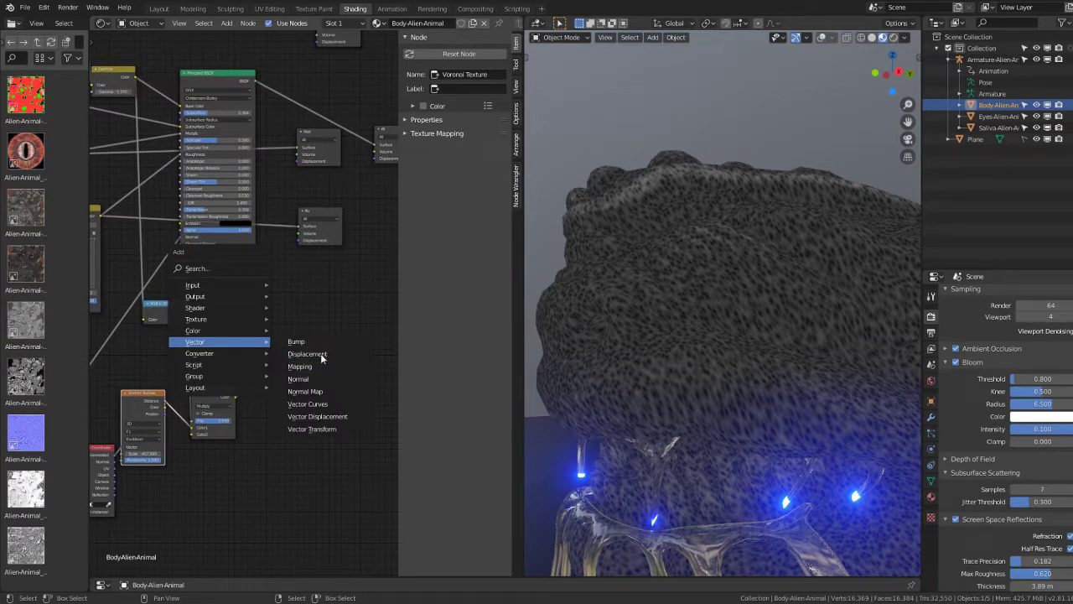
Step: Add a Bump node and bring the Normal Map node into view
{"action": "left_click", "coordinate": [321, 344]}
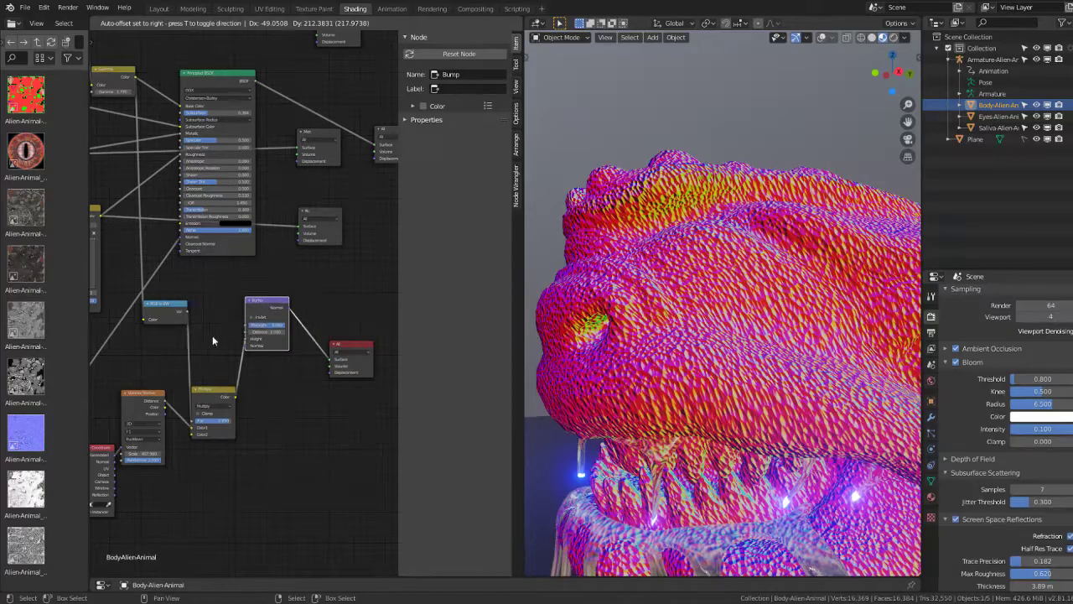
{"action": "middle_click_drag", "start_coordinate": [212, 335], "coordinate": [285, 321]}
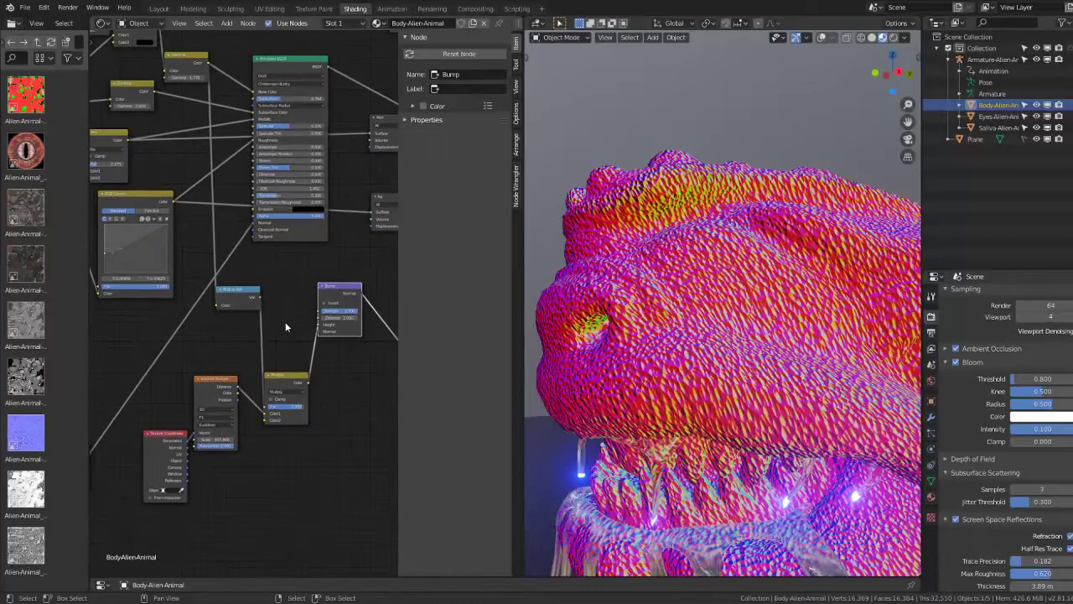
{"action": "mouse_move", "coordinate": [604, 336]}
{"action": "middle_mouse_down"}
{"action": "mouse_move", "coordinate": [689, 325]}
{"action": "mouse_move", "coordinate": [613, 328]}
{"action": "middle_mouse_up"}
{"action": "scroll", "coordinate": [689, 324], "scroll_direction": "up", "scroll_amount": 5}
{"action": "middle_click_drag", "start_coordinate": [299, 352], "coordinate": [241, 354]}
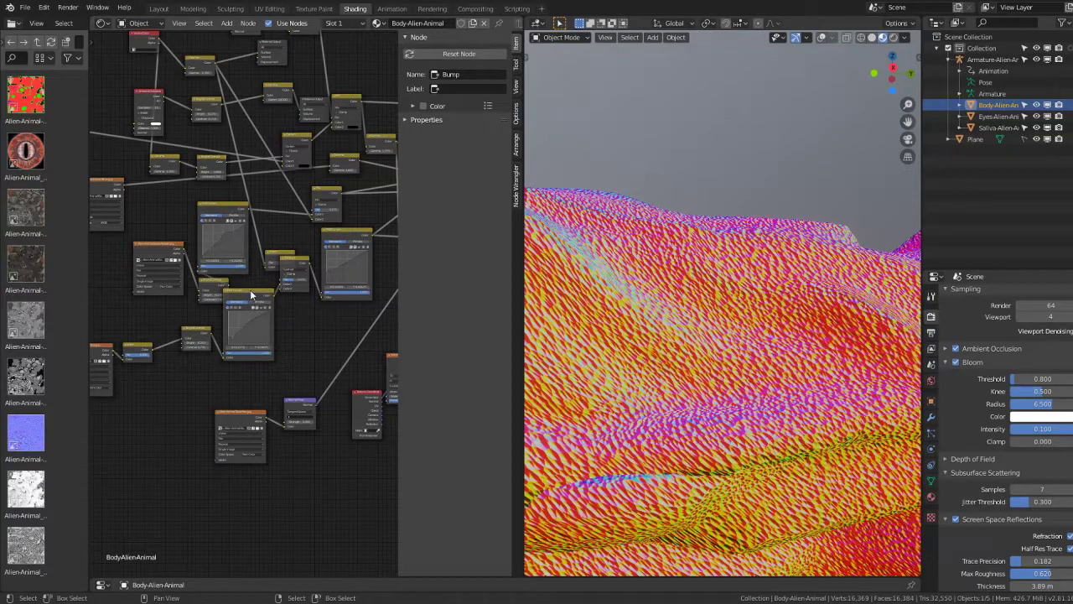
{"action": "mouse_move", "coordinate": [249, 295]}
{"action": "middle_mouse_down"}
{"action": "mouse_move", "coordinate": [260, 321]}
{"action": "mouse_move", "coordinate": [149, 374]}
{"action": "middle_mouse_up"}
{"action": "scroll", "coordinate": [259, 320], "scroll_direction": "up", "scroll_amount": 2}
Step: Reposition the Bump node and plug the Normal Map output into its Normal input
{"action": "mouse_move", "coordinate": [136, 374]}
{"action": "left_mouse_down"}
{"action": "mouse_move", "coordinate": [235, 278]}
{"action": "mouse_move", "coordinate": [277, 329]}
{"action": "left_mouse_up"}
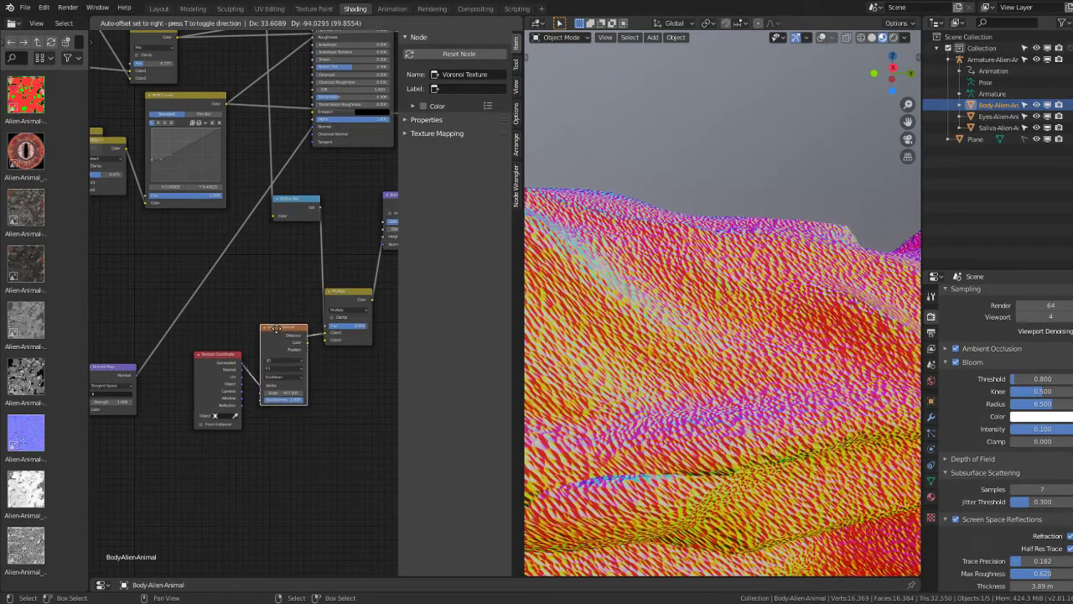
{"action": "scroll", "coordinate": [302, 244], "scroll_direction": "up", "scroll_amount": 2}
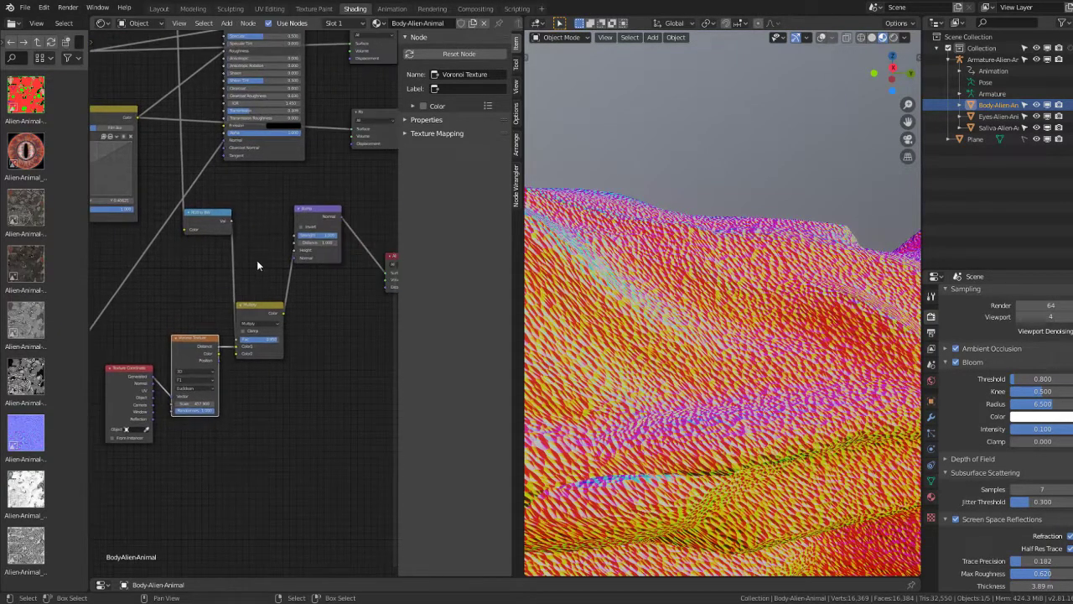
{"action": "middle_click_drag", "start_coordinate": [257, 260], "coordinate": [319, 201]}
{"action": "left_click", "coordinate": [322, 194]}
{"action": "left_click_drag", "start_coordinate": [322, 193], "coordinate": [285, 215]}
{"action": "middle_click_drag", "start_coordinate": [232, 261], "coordinate": [348, 242]}
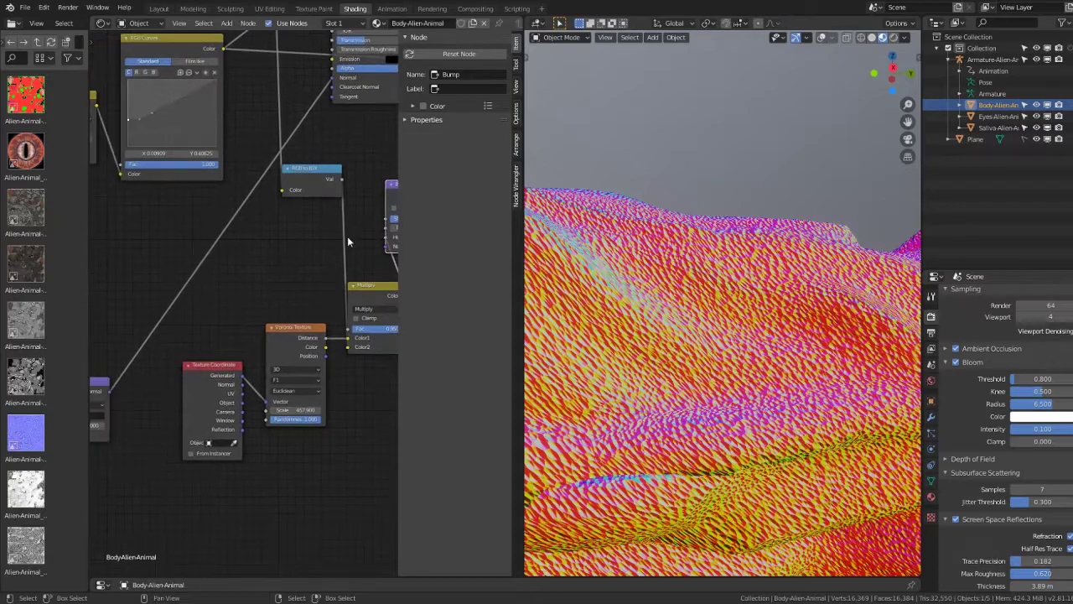
{"action": "left_click_drag", "start_coordinate": [109, 390], "coordinate": [381, 248]}
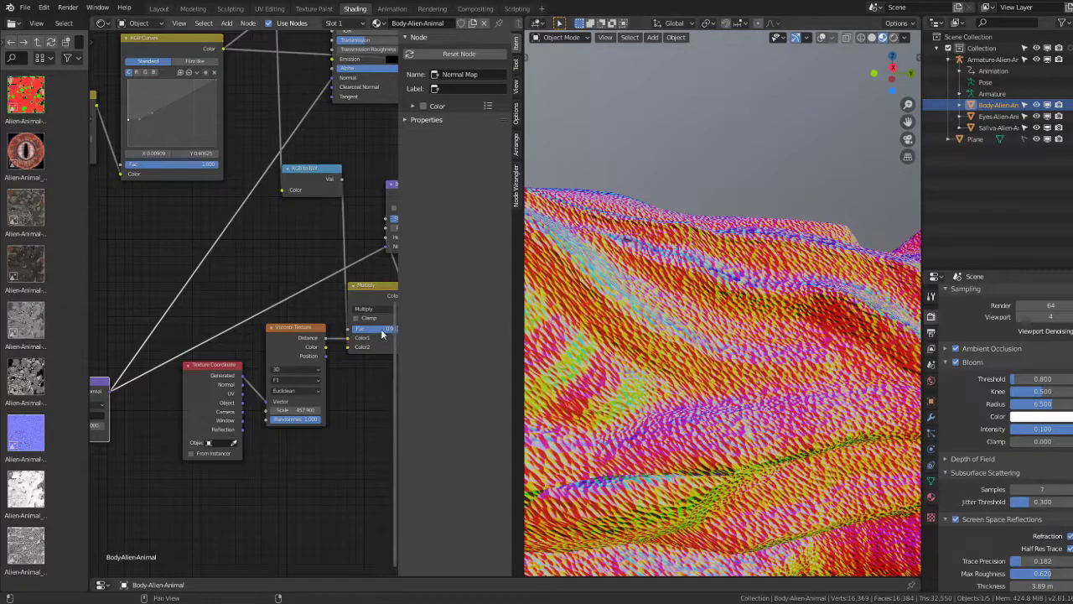
Step: Nudge the Bump node right and move the Multiply node down to make room
{"action": "middle_click_drag", "start_coordinate": [394, 241], "coordinate": [320, 277]}
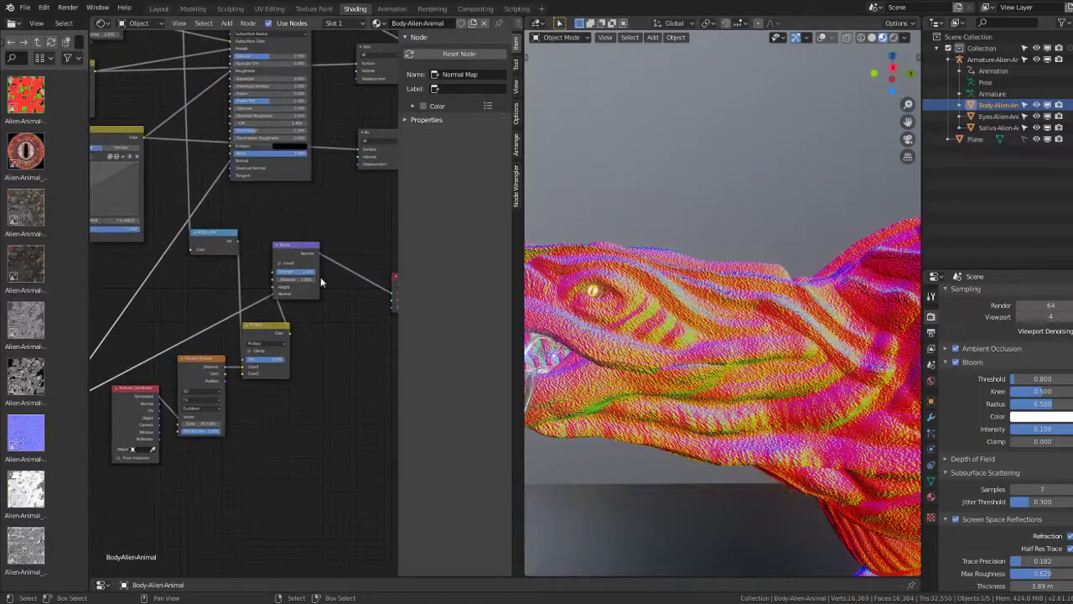
{"action": "left_click_drag", "start_coordinate": [288, 258], "coordinate": [324, 267]}
{"action": "scroll", "coordinate": [288, 377], "scroll_direction": "up", "scroll_amount": 1}
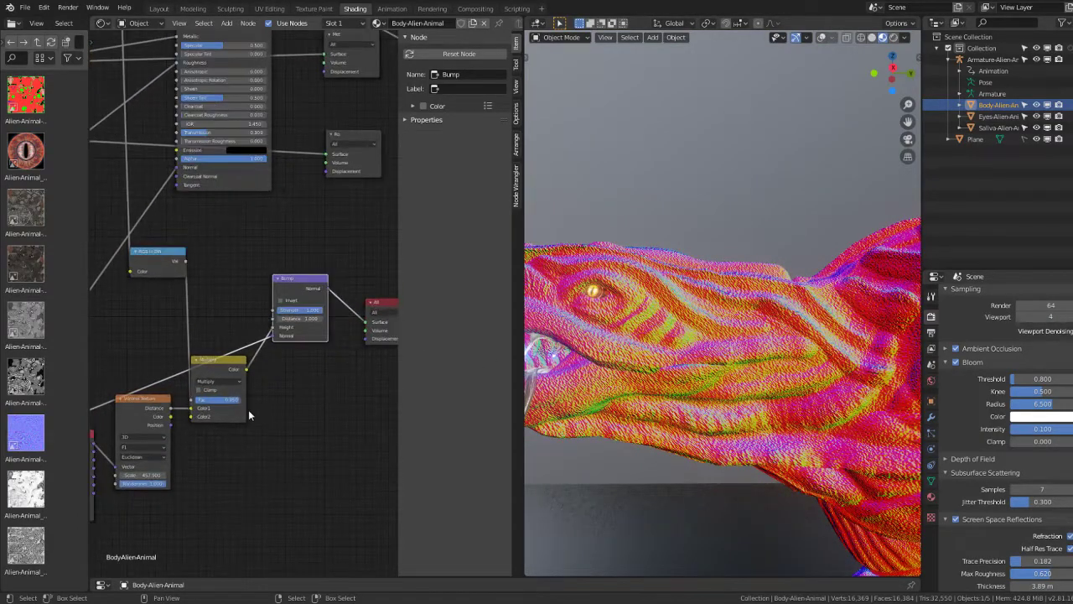
{"action": "scroll", "coordinate": [252, 416], "scroll_direction": "up", "scroll_amount": 1}
{"action": "middle_click_drag", "start_coordinate": [228, 418], "coordinate": [238, 392]}
{"action": "left_click_drag", "start_coordinate": [238, 392], "coordinate": [243, 428]}
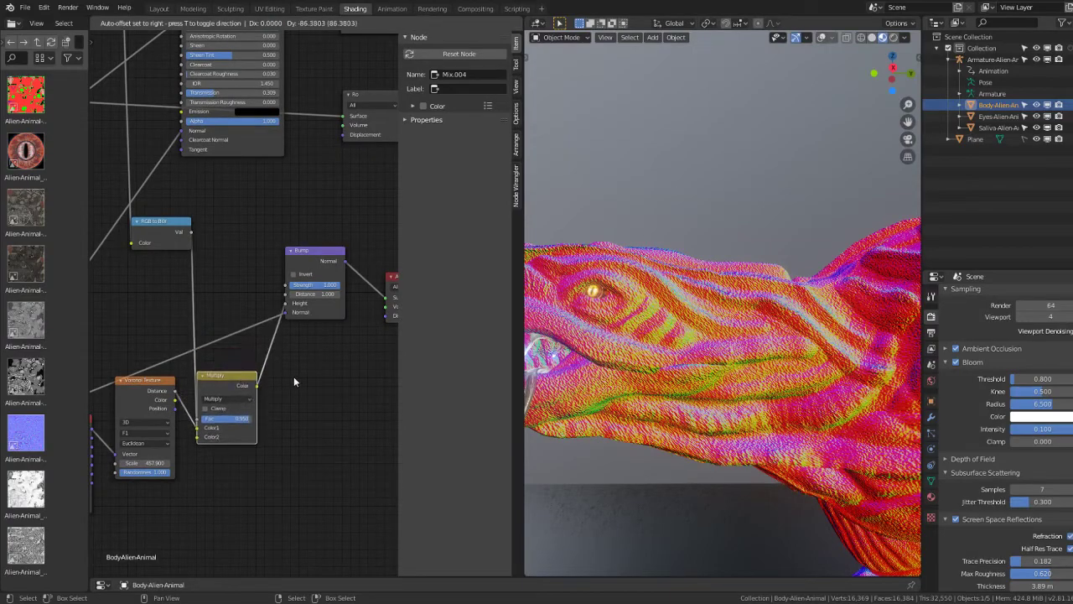
{"action": "key", "text": "shift+a"}
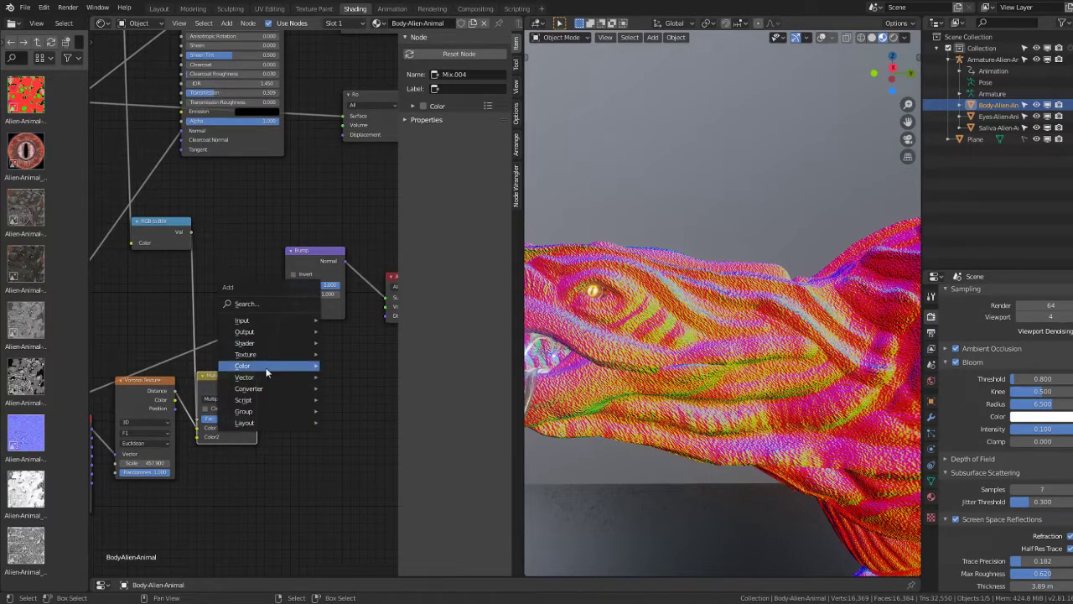
Step: Insert a Gamma node between Multiply and Bump and preview the Bump output on the spare output
{"action": "mouse_move", "coordinate": [243, 366]}
{"action": "left_click", "coordinate": [375, 382]}
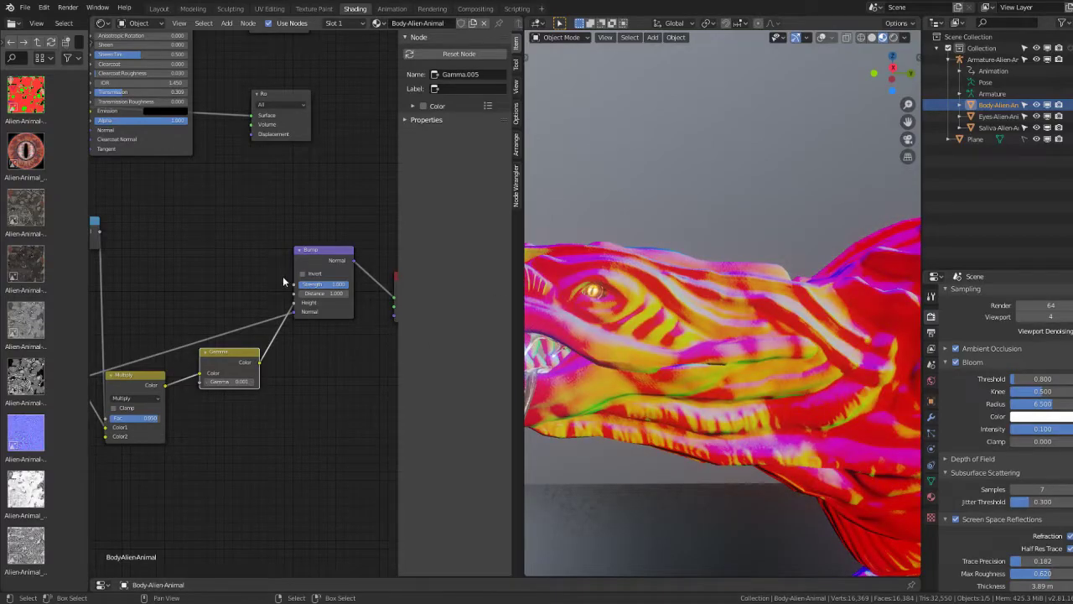
{"action": "scroll", "coordinate": [284, 282], "scroll_direction": "down", "scroll_amount": 2}
{"action": "mouse_move", "coordinate": [379, 283]}
{"action": "left_mouse_down"}
{"action": "mouse_move", "coordinate": [321, 305]}
{"action": "mouse_move", "coordinate": [327, 298]}
{"action": "left_mouse_up"}
{"action": "scroll", "coordinate": [252, 314], "scroll_direction": "down", "scroll_amount": 3}
{"action": "left_click_drag", "start_coordinate": [141, 340], "coordinate": [343, 284]}
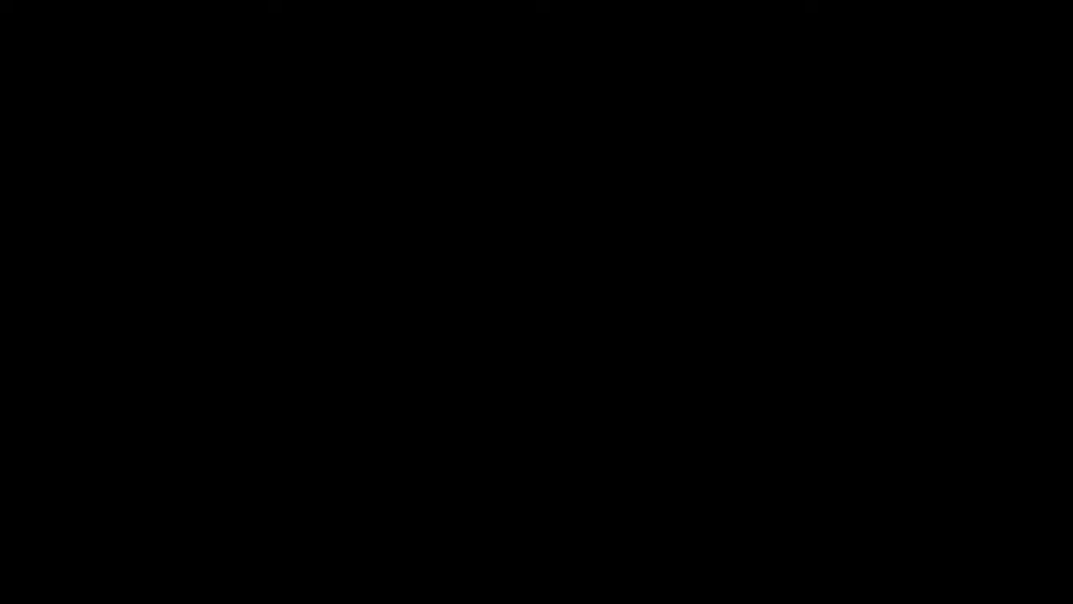
{"action": "scroll", "coordinate": [312, 273], "scroll_direction": "up", "scroll_amount": 3}
{"action": "scroll", "coordinate": [312, 273], "scroll_direction": "up", "scroll_amount": 3}
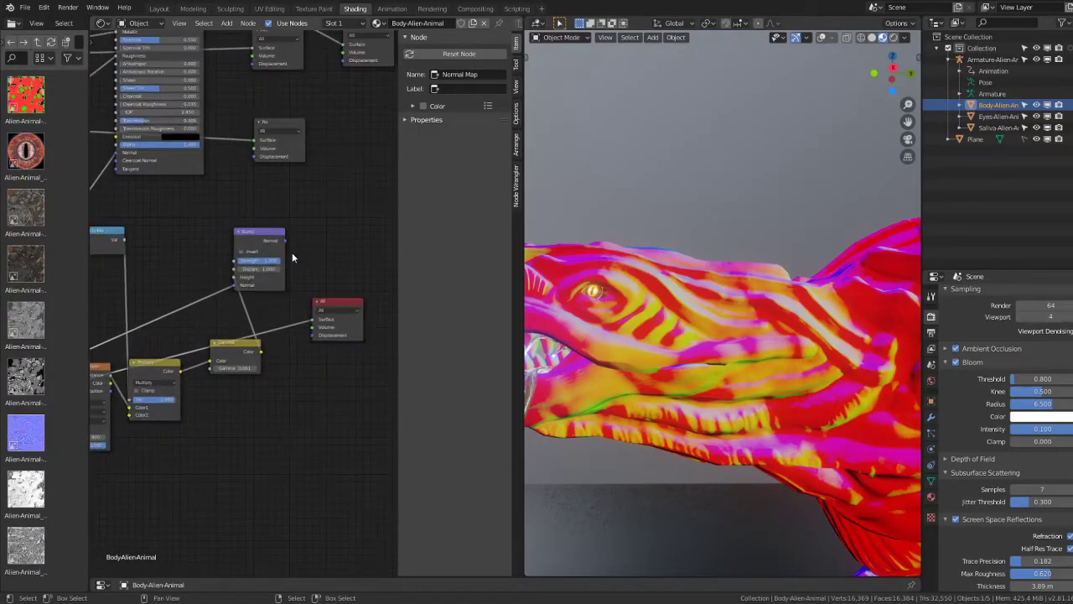
{"action": "mouse_move", "coordinate": [299, 217]}
{"action": "left_mouse_down"}
{"action": "mouse_move", "coordinate": [339, 333]}
{"action": "mouse_move", "coordinate": [351, 302]}
{"action": "left_mouse_up"}
Step: Try several Gamma values and settle on 0.021, orbiting to view the whole head
{"action": "scroll", "coordinate": [692, 314], "scroll_direction": "up", "scroll_amount": 5}
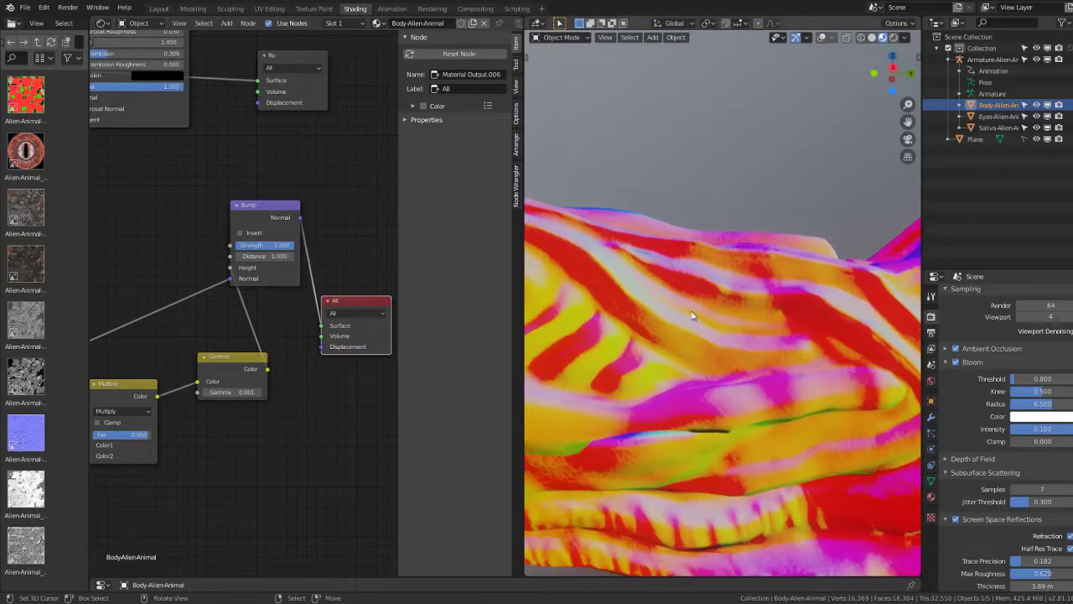
{"action": "scroll", "coordinate": [235, 369], "scroll_direction": "up", "scroll_amount": 2}
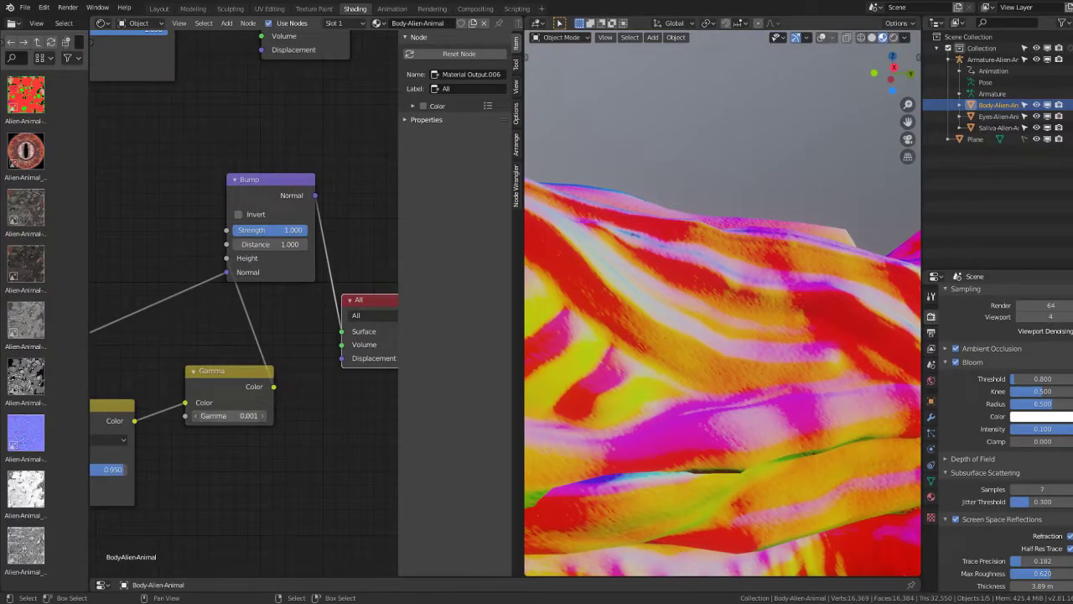
{"action": "left_click_drag", "start_coordinate": [243, 416], "coordinate": [245, 416]}
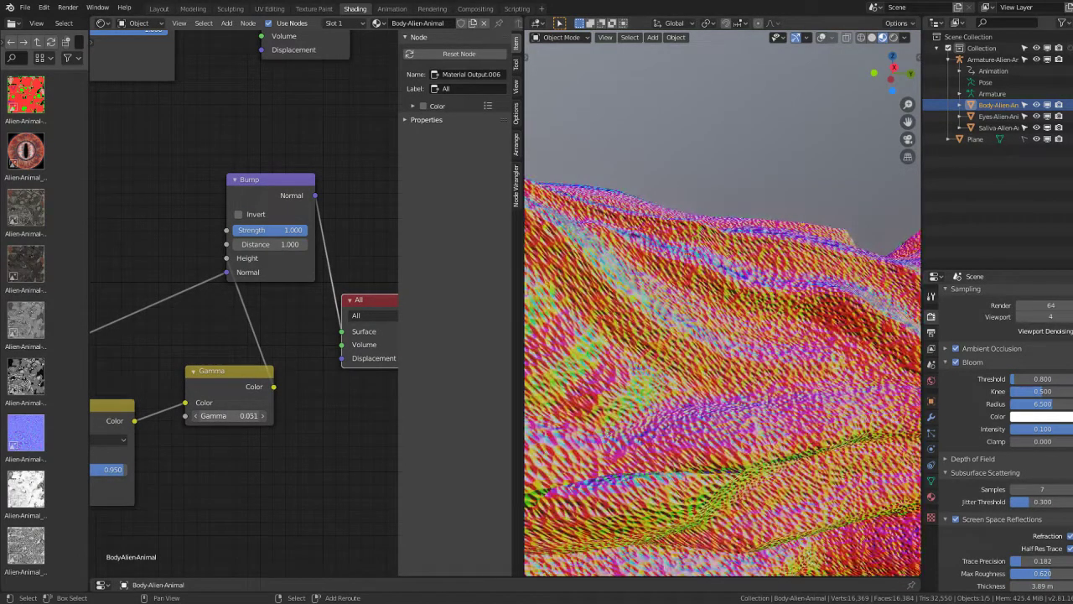
{"action": "mouse_move", "coordinate": [243, 416]}
{"action": "left_mouse_down"}
{"action": "mouse_move", "coordinate": [227, 416]}
{"action": "mouse_move", "coordinate": [246, 416]}
{"action": "left_mouse_up"}
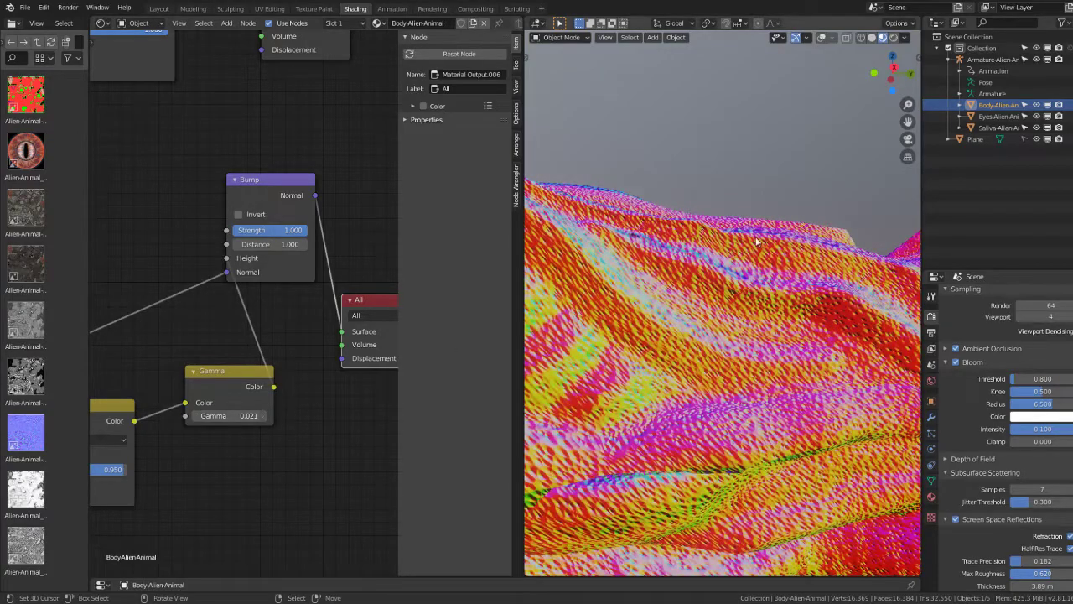
{"action": "middle_click_drag", "start_coordinate": [810, 255], "coordinate": [866, 254]}
{"action": "middle_click_drag", "start_coordinate": [909, 253], "coordinate": [433, 265]}
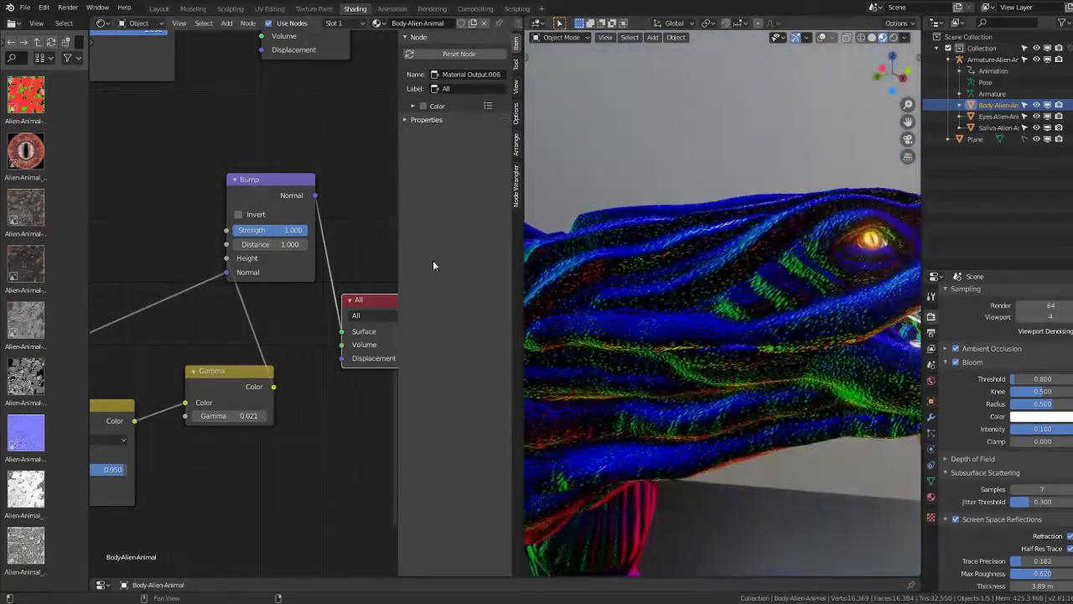
{"action": "scroll", "coordinate": [346, 248], "scroll_direction": "down", "scroll_amount": 2}
Step: Move the Bump node down and to the right
{"action": "scroll", "coordinate": [280, 294], "scroll_direction": "down", "scroll_amount": 2}
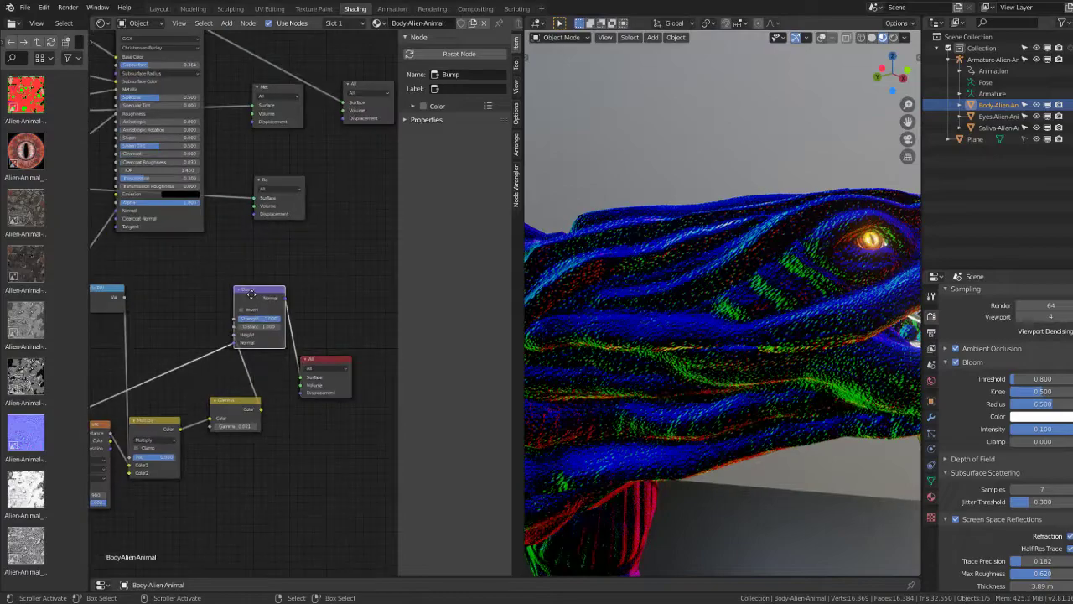
{"action": "left_click", "coordinate": [195, 313]}
{"action": "middle_click_drag", "start_coordinate": [196, 313], "coordinate": [367, 368]}
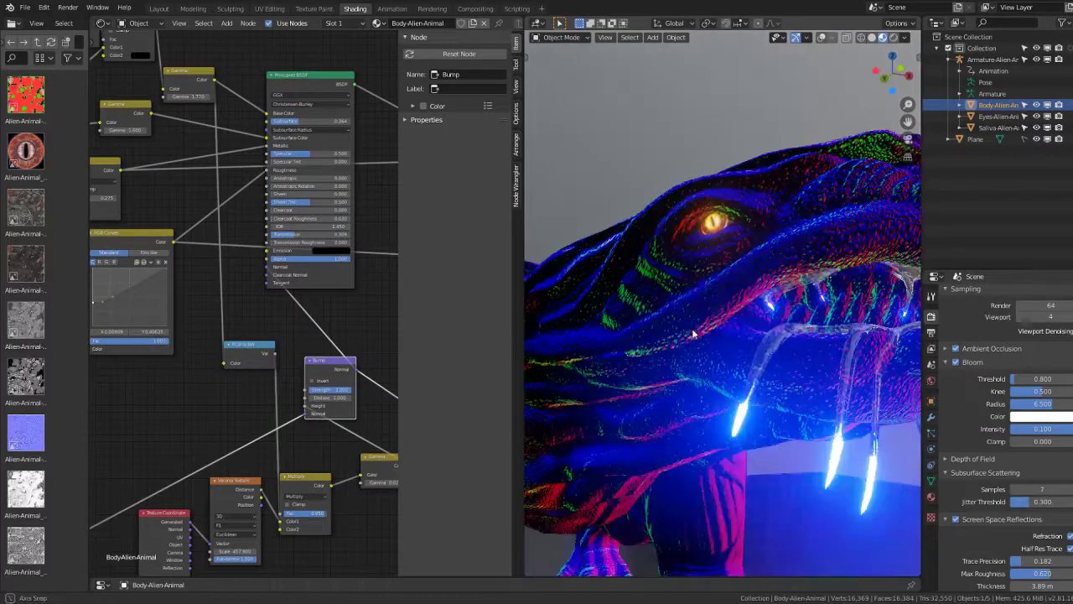
{"action": "scroll", "coordinate": [365, 325], "scroll_direction": "down", "scroll_amount": 3}
{"action": "scroll", "coordinate": [361, 156], "scroll_direction": "up", "scroll_amount": 3}
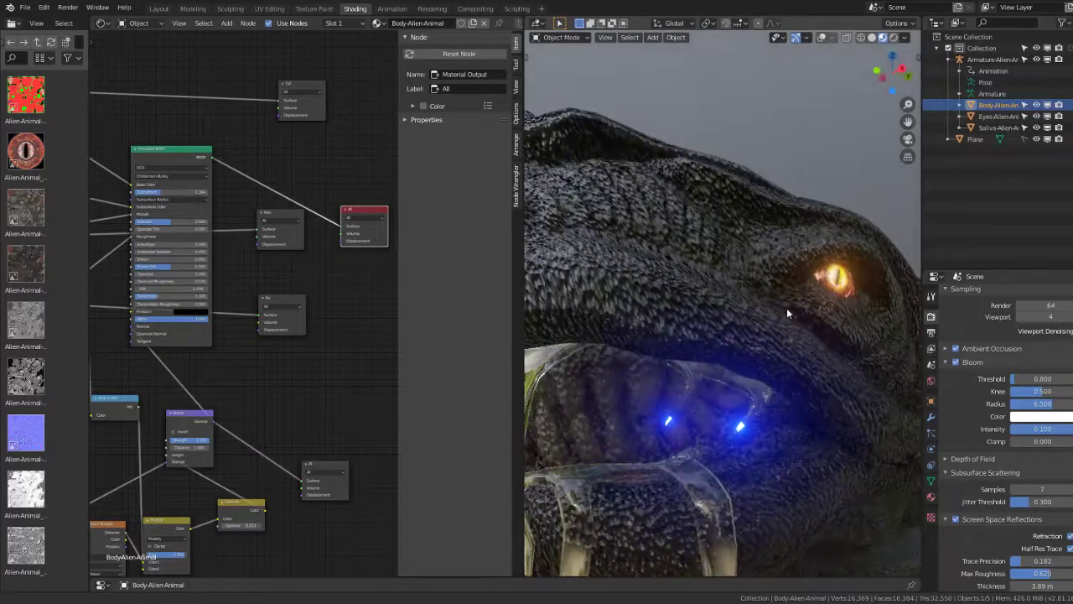
Step: Orbit over the top of the head and start lowering the Gamma value
{"action": "mouse_move", "coordinate": [744, 291]}
{"action": "middle_mouse_down"}
{"action": "mouse_move", "coordinate": [840, 322]}
{"action": "mouse_move", "coordinate": [810, 312]}
{"action": "mouse_move", "coordinate": [691, 327]}
{"action": "mouse_move", "coordinate": [666, 310]}
{"action": "middle_mouse_up"}
{"action": "scroll", "coordinate": [666, 310], "scroll_direction": "down", "scroll_amount": 3}
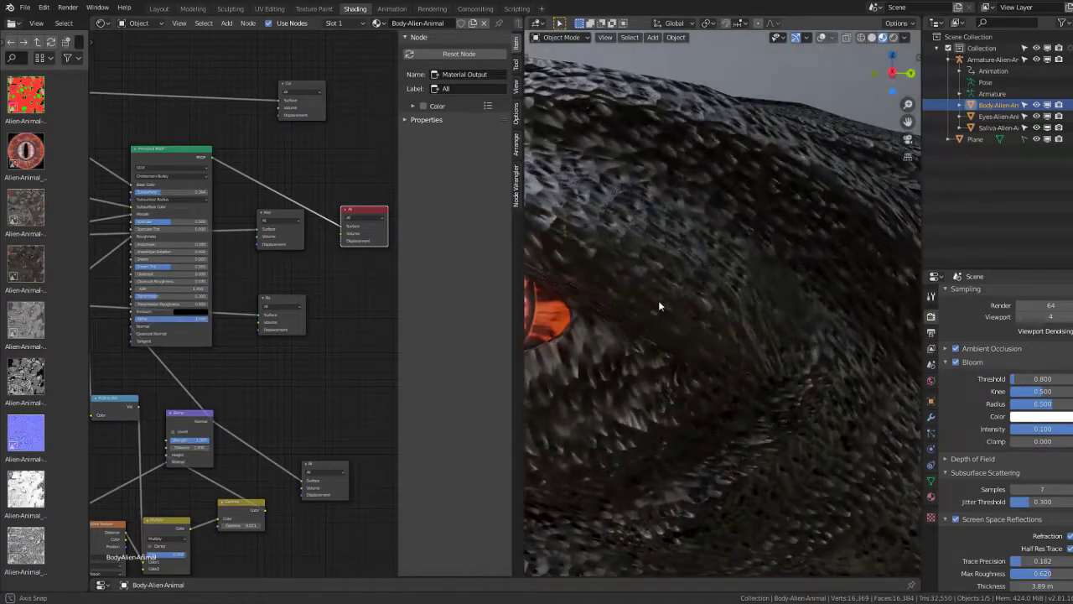
{"action": "scroll", "coordinate": [658, 300], "scroll_direction": "down", "scroll_amount": 3}
{"action": "scroll", "coordinate": [678, 288], "scroll_direction": "down", "scroll_amount": 3}
{"action": "scroll", "coordinate": [689, 287], "scroll_direction": "down", "scroll_amount": 2}
{"action": "scroll", "coordinate": [687, 293], "scroll_direction": "up", "scroll_amount": 3}
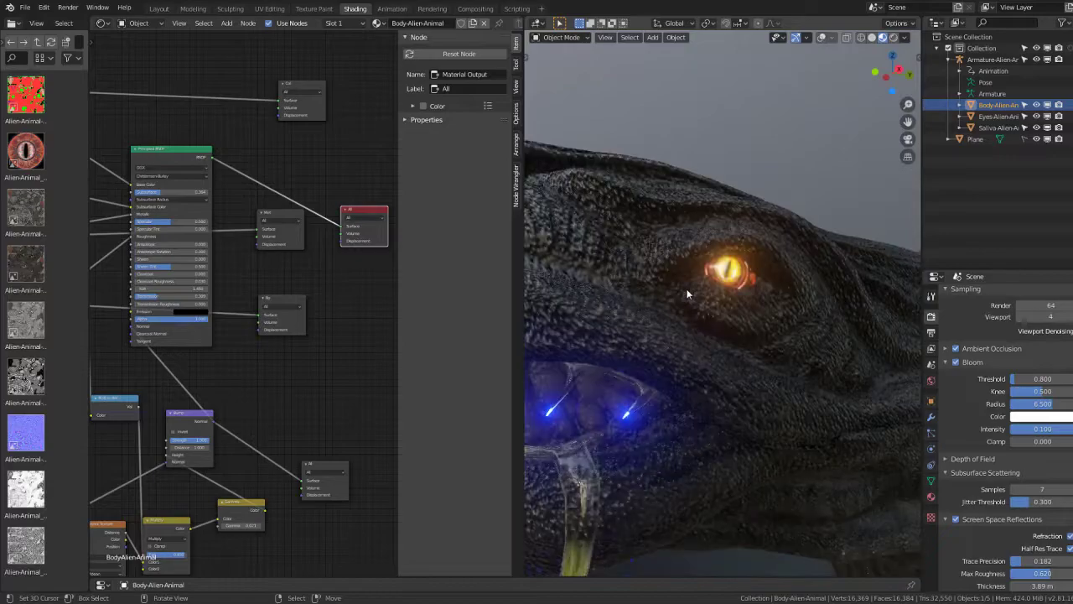
{"action": "scroll", "coordinate": [687, 293], "scroll_direction": "up", "scroll_amount": 2}
{"action": "scroll", "coordinate": [281, 429], "scroll_direction": "up", "scroll_amount": 3}
{"action": "scroll", "coordinate": [301, 508], "scroll_direction": "up", "scroll_amount": 1}
{"action": "left_click_drag", "start_coordinate": [300, 509], "coordinate": [281, 505], "text": "shift"}
Step: Step the Gamma down through 0.010, 0.004 and 0.002 to 0.001
{"action": "mouse_move", "coordinate": [749, 305]}
{"action": "middle_mouse_down"}
{"action": "mouse_move", "coordinate": [819, 318]}
{"action": "mouse_move", "coordinate": [788, 320]}
{"action": "middle_mouse_up"}
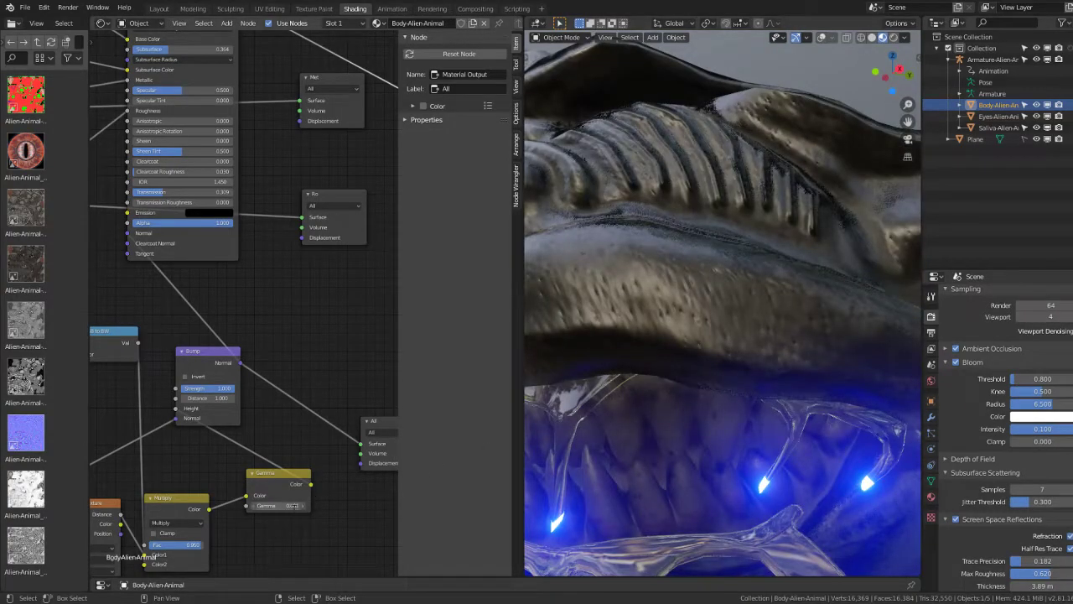
{"action": "type", "text": "1"}
{"action": "key", "text": "Return"}
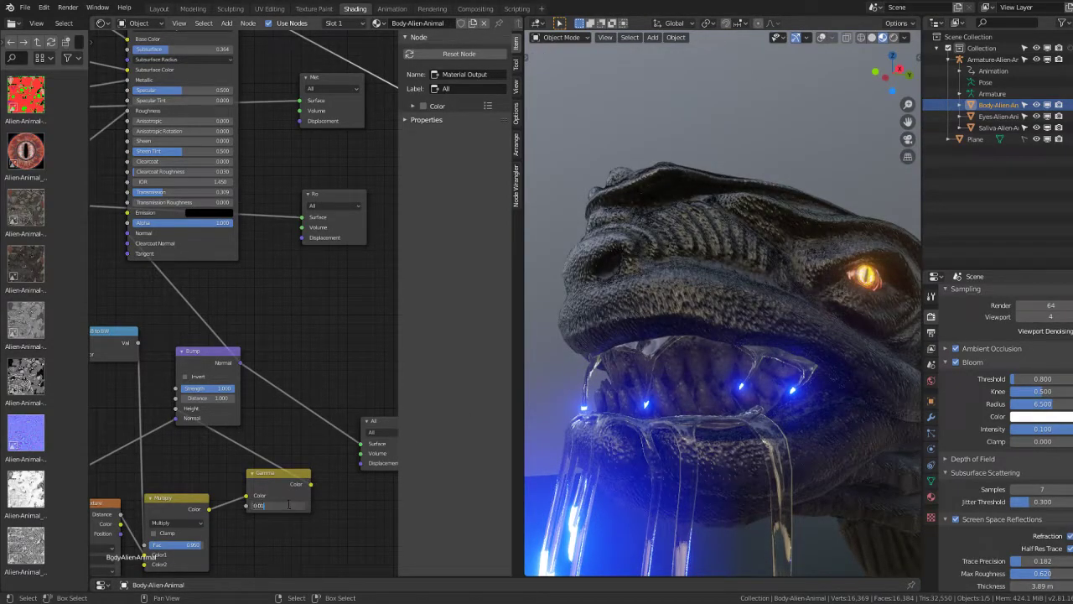
{"action": "key", "text": "Return"}
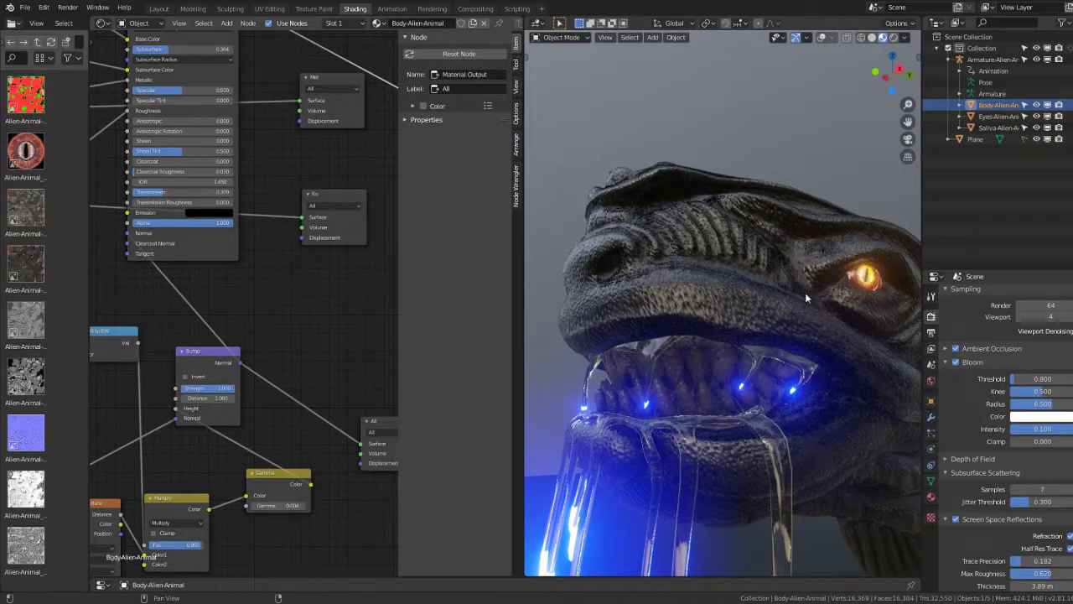
{"action": "scroll", "coordinate": [805, 292], "scroll_direction": "up", "scroll_amount": 4}
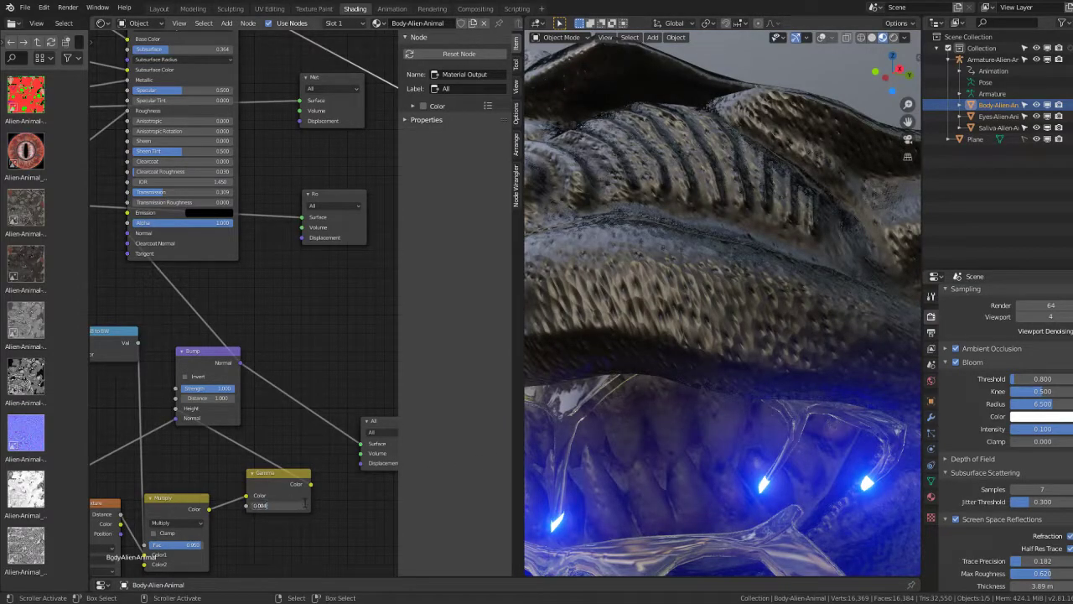
{"action": "type", "text": "0.002"}
{"action": "key", "text": "Return"}
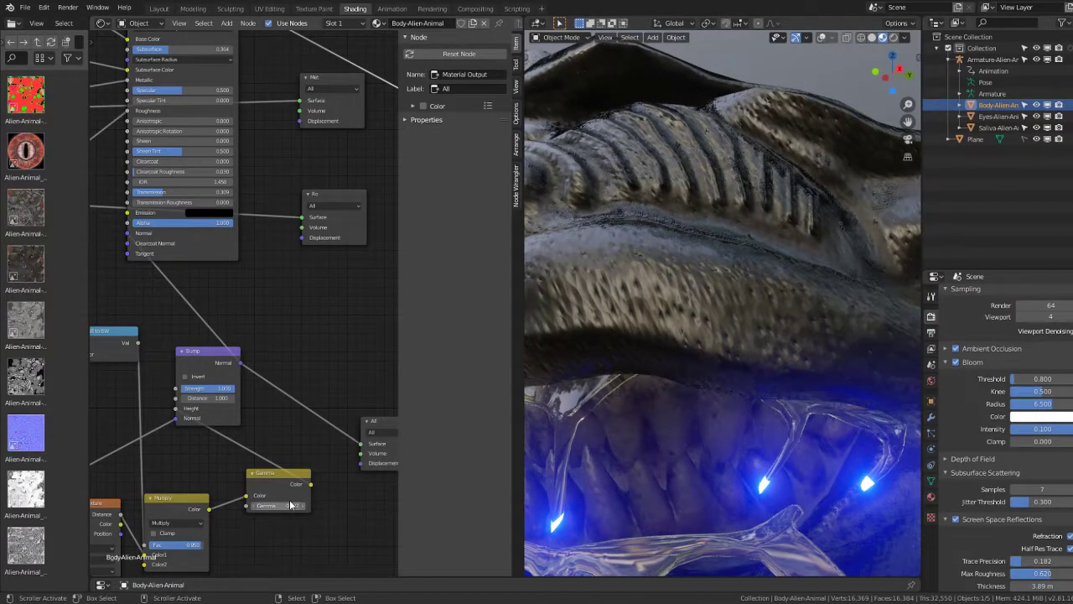
{"action": "left_click_drag", "start_coordinate": [286, 506], "coordinate": [277, 506]}
Step: Move the Texture Coordinate node down and left beside the Voronoi node
{"action": "scroll", "coordinate": [604, 312], "scroll_direction": "down", "scroll_amount": 3}
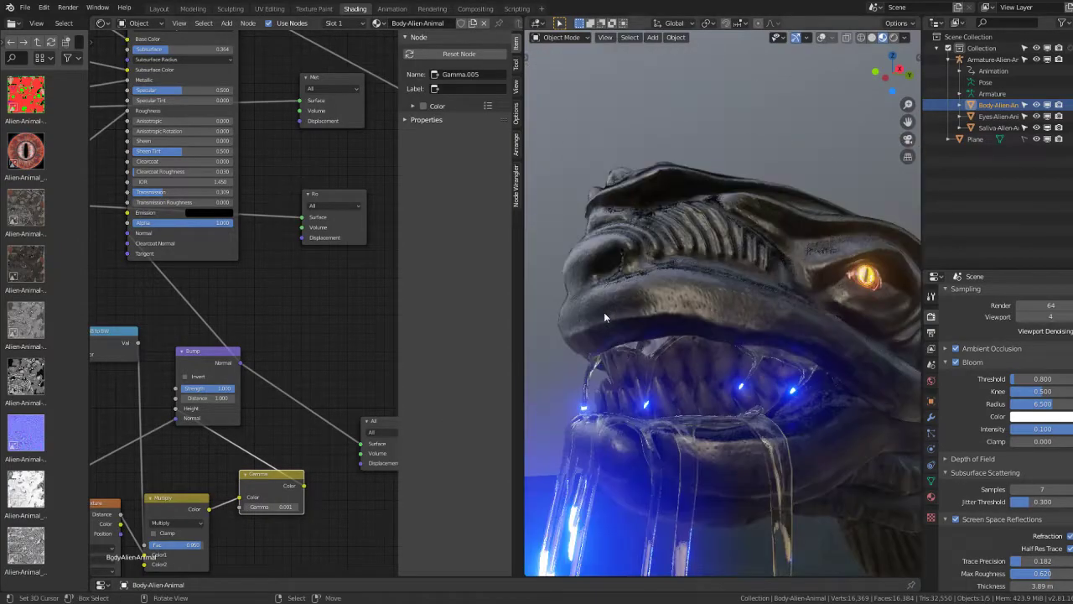
{"action": "scroll", "coordinate": [603, 312], "scroll_direction": "up", "scroll_amount": 2}
{"action": "middle_click_drag", "start_coordinate": [167, 469], "coordinate": [285, 388]}
{"action": "middle_click_drag", "start_coordinate": [179, 421], "coordinate": [300, 362]}
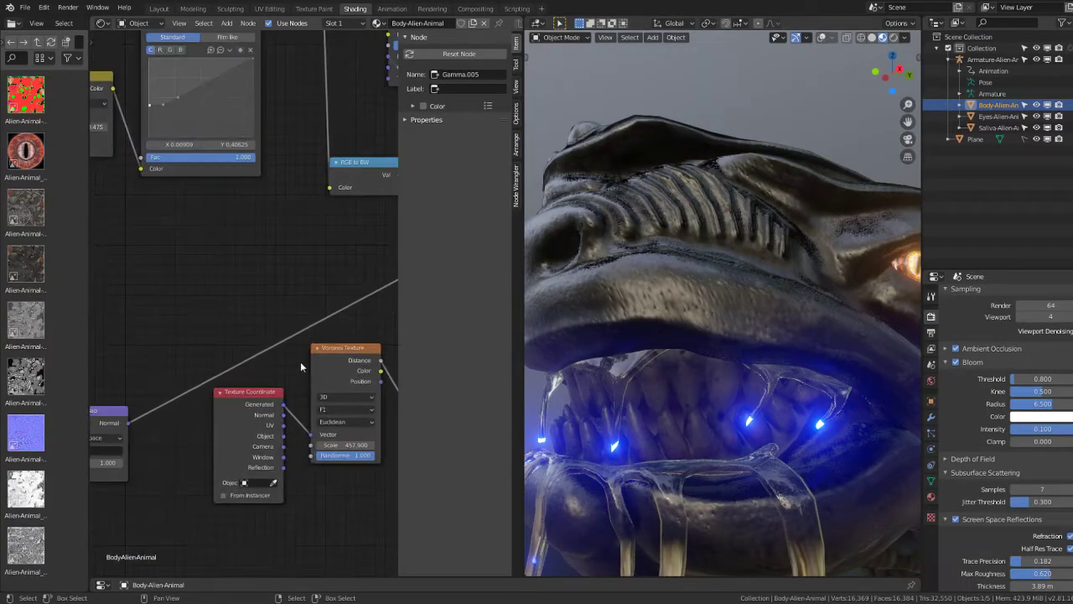
{"action": "scroll", "coordinate": [162, 320], "scroll_direction": "up", "scroll_amount": 3}
{"action": "left_click_drag", "start_coordinate": [161, 311], "coordinate": [154, 357]}
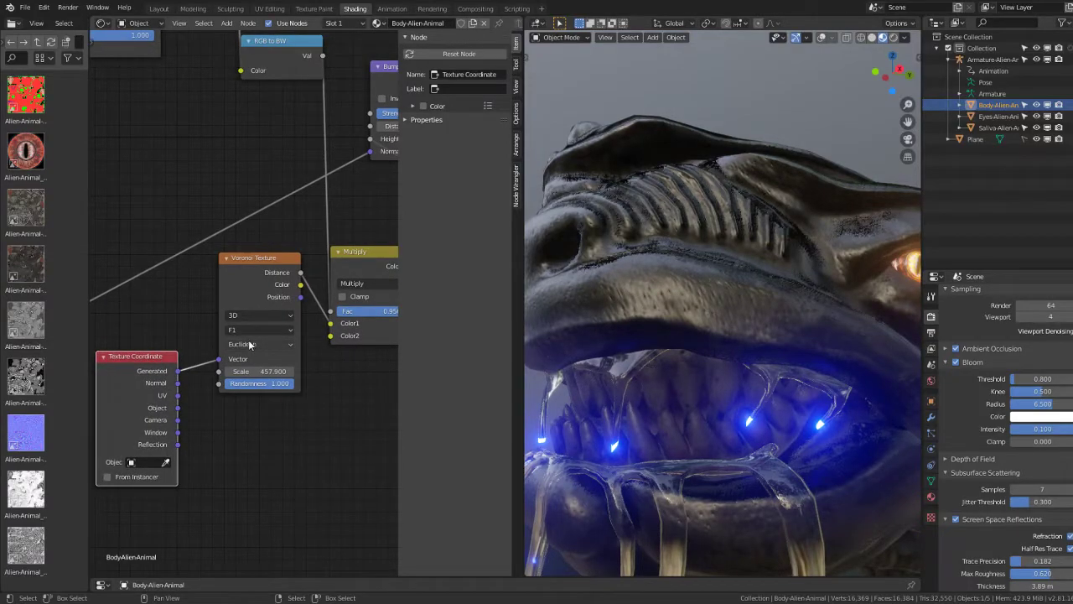
{"action": "scroll", "coordinate": [209, 318], "scroll_direction": "down", "scroll_amount": 2}
{"action": "middle_click_drag", "start_coordinate": [210, 318], "coordinate": [209, 201]}
Step: Place a new Material Output, link Voronoi Distance to its Surface, and make it active
{"action": "scroll", "coordinate": [210, 201], "scroll_direction": "down", "scroll_amount": 2}
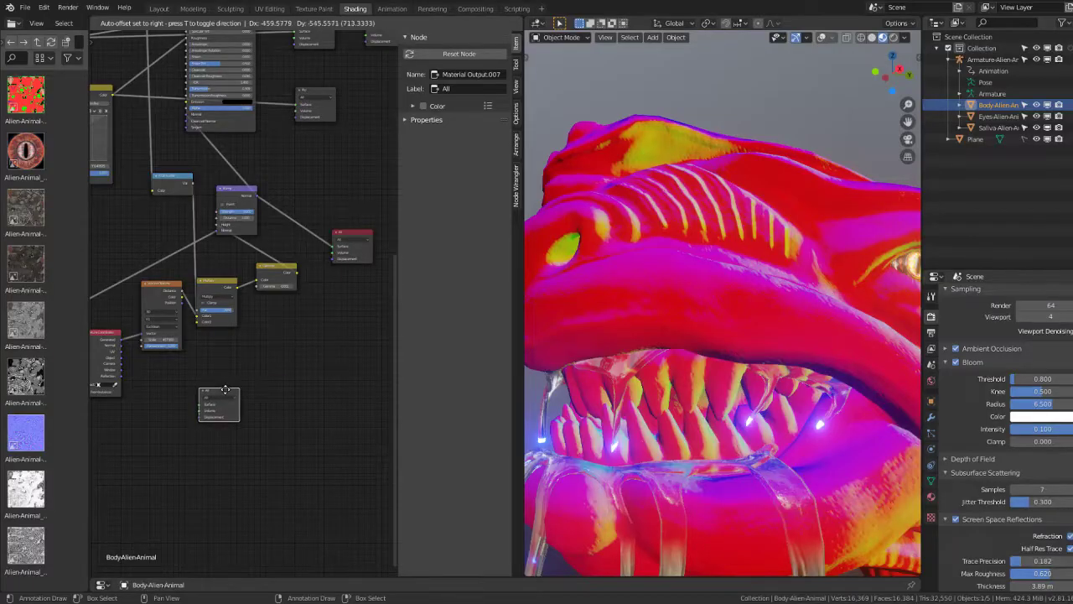
{"action": "left_click", "coordinate": [354, 228]}
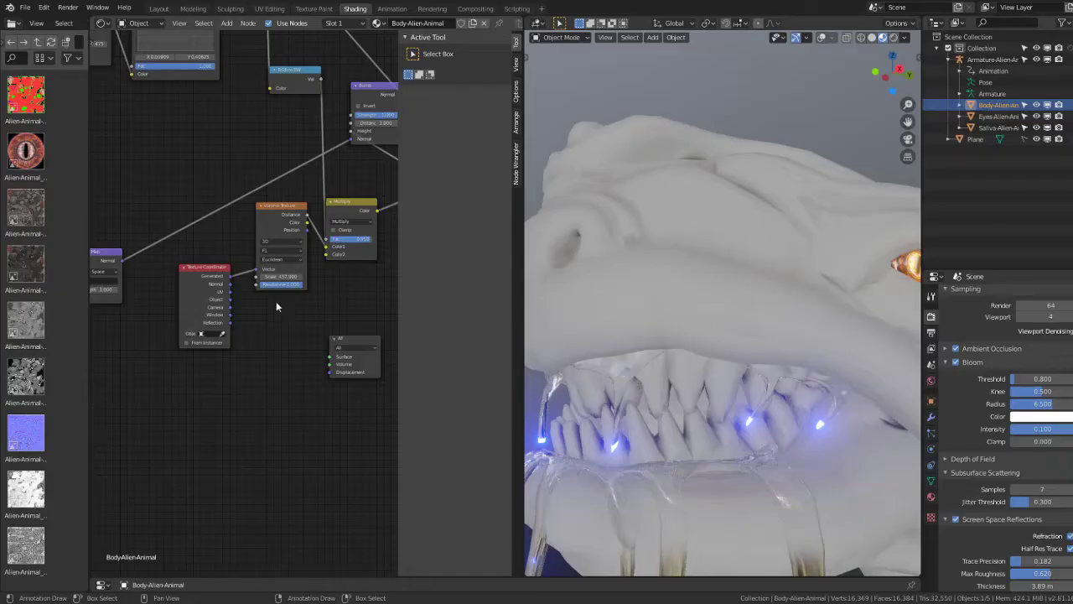
{"action": "scroll", "coordinate": [275, 301], "scroll_direction": "up", "scroll_amount": 2}
{"action": "scroll", "coordinate": [274, 284], "scroll_direction": "up", "scroll_amount": 2}
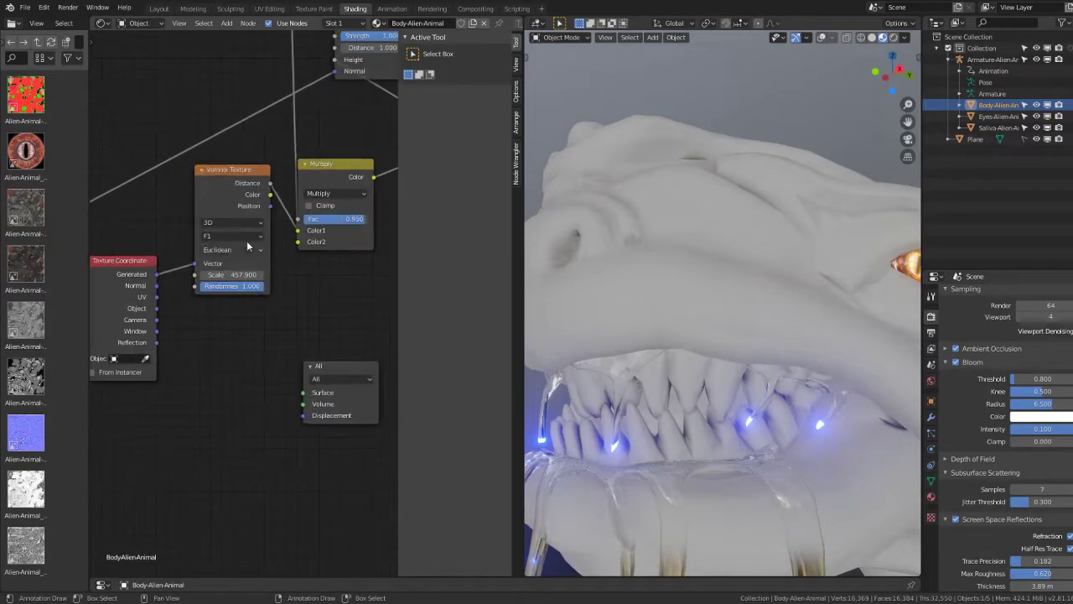
{"action": "left_click_drag", "start_coordinate": [273, 184], "coordinate": [280, 215]}
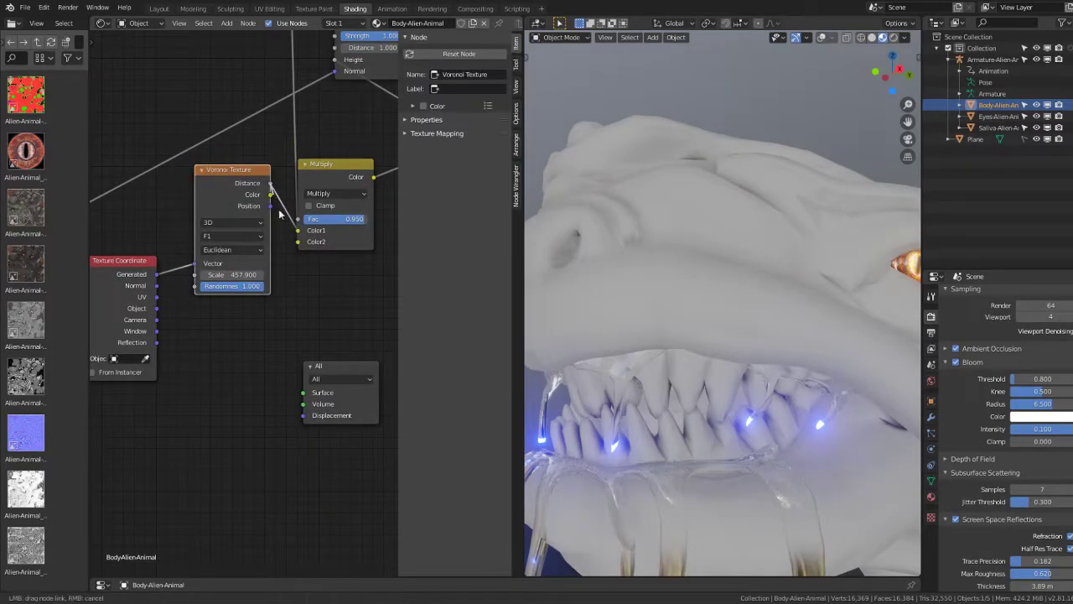
{"action": "left_click", "coordinate": [319, 379]}
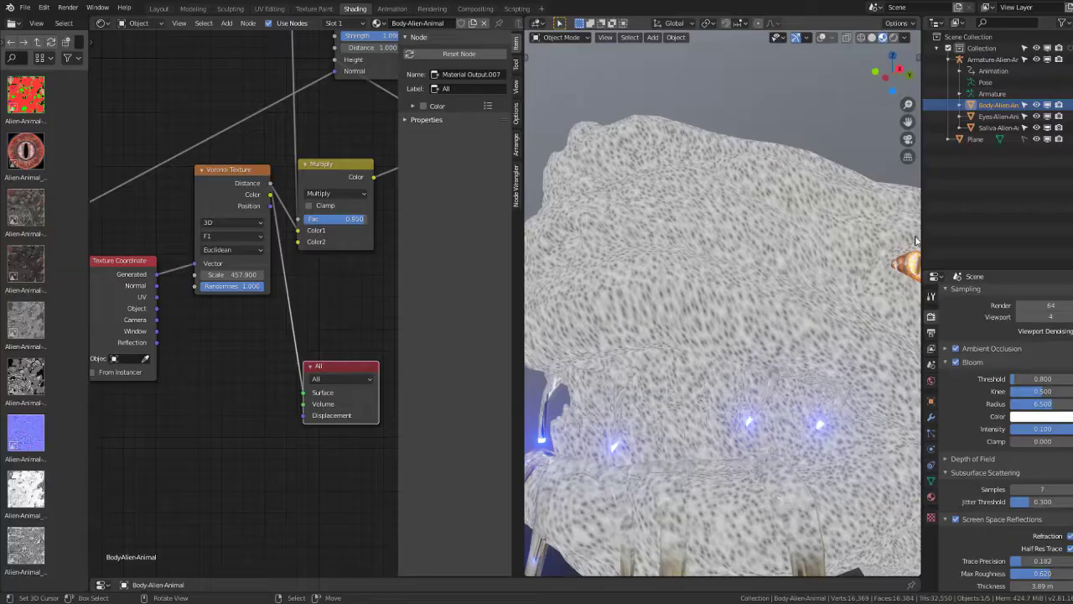
{"action": "scroll", "coordinate": [209, 378], "scroll_direction": "up", "scroll_amount": 1}
{"action": "scroll", "coordinate": [206, 373], "scroll_direction": "up", "scroll_amount": 1}
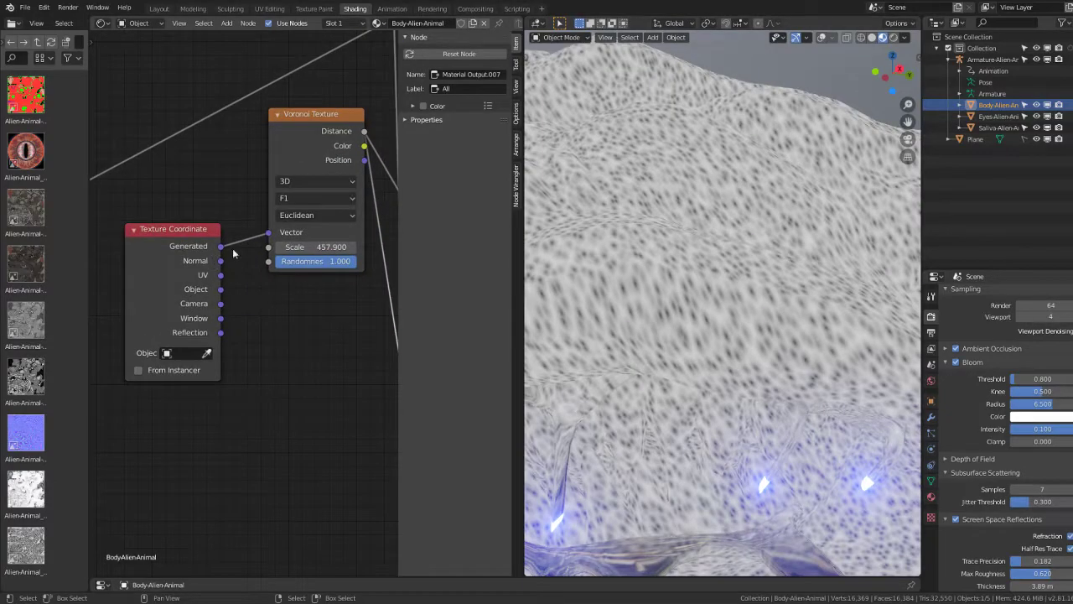
{"action": "middle_click_drag", "start_coordinate": [233, 253], "coordinate": [233, 308]}
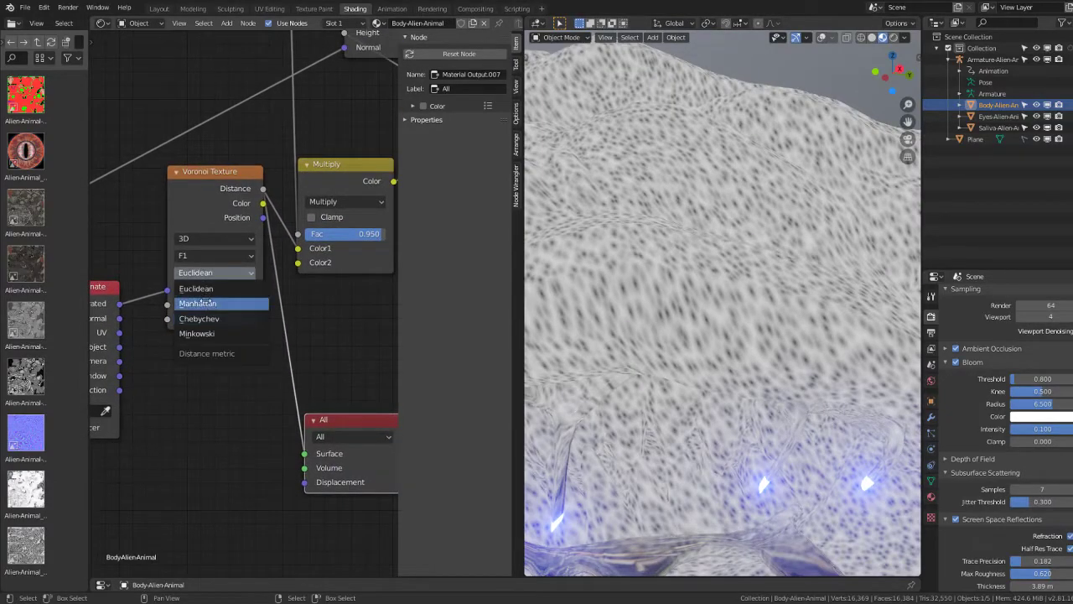
Step: Try the Manhattan, Chebychev and Minkowski distance metrics on the Voronoi Texture, raising the Minkowski Exponent
{"action": "left_click", "coordinate": [204, 304]}
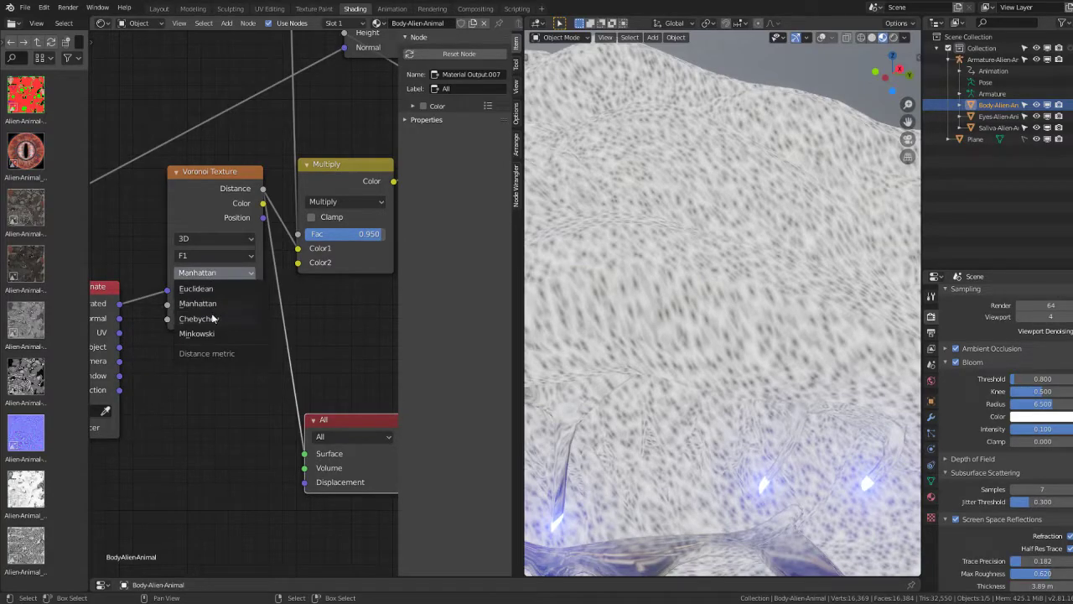
{"action": "left_click", "coordinate": [211, 316]}
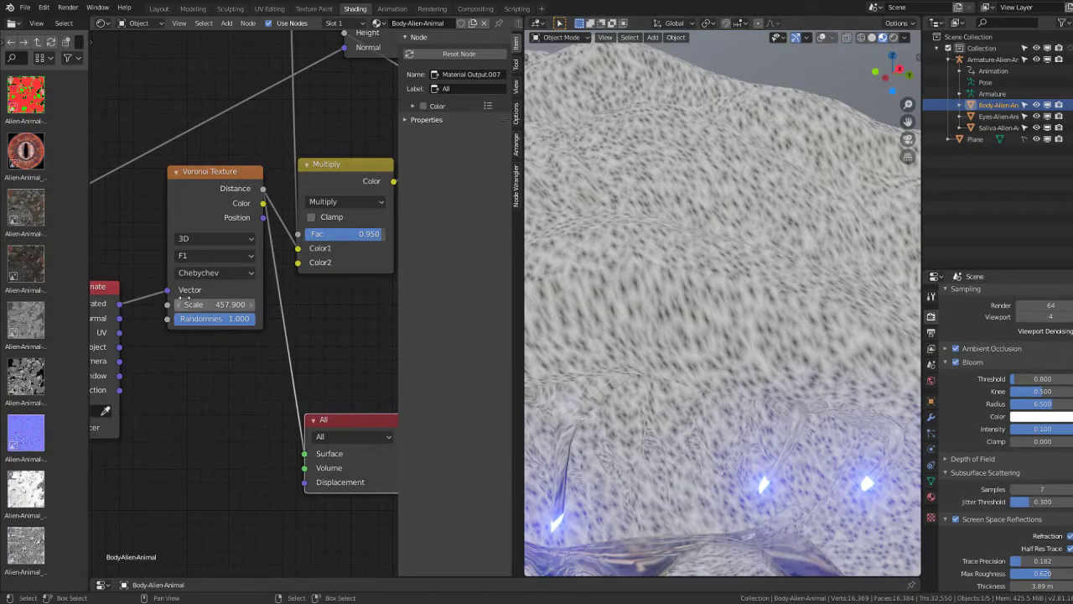
{"action": "left_click", "coordinate": [220, 273]}
{"action": "left_click", "coordinate": [212, 331]}
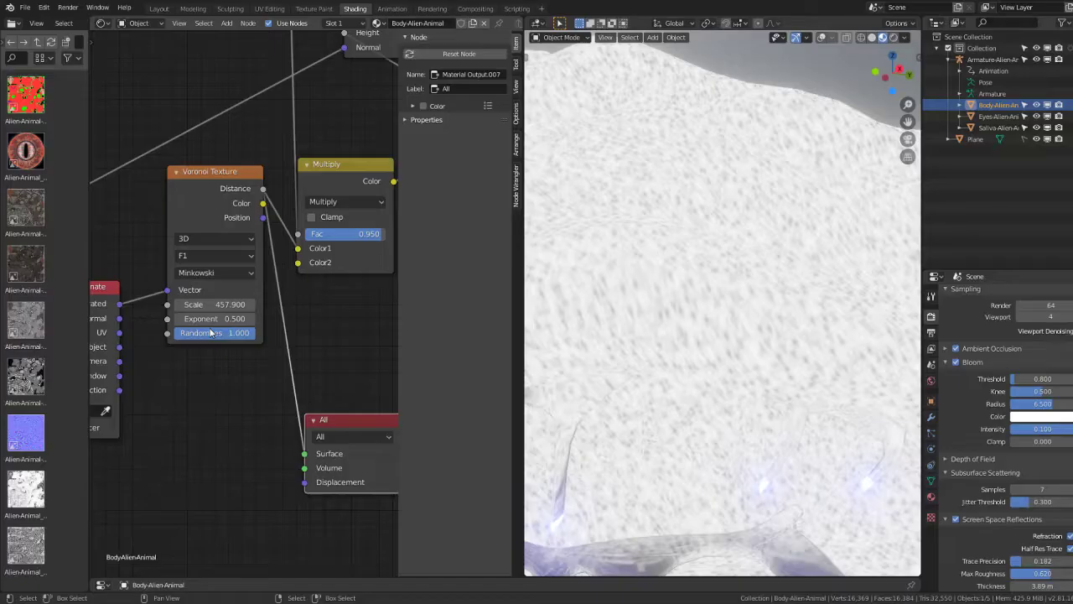
{"action": "scroll", "coordinate": [705, 269], "scroll_direction": "down", "scroll_amount": 5}
{"action": "scroll", "coordinate": [229, 271], "scroll_direction": "up", "scroll_amount": 1}
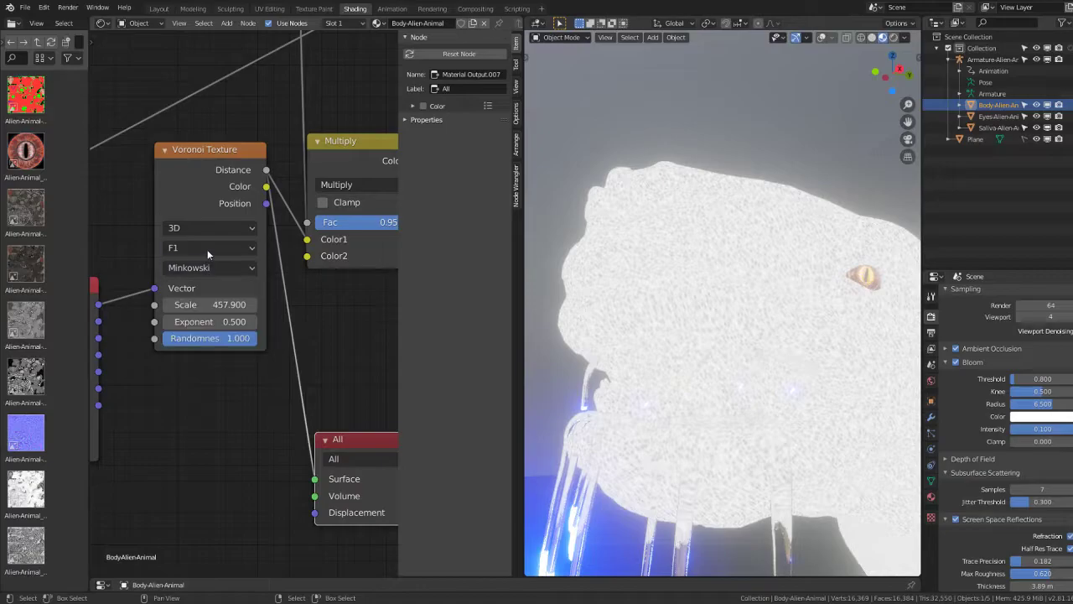
{"action": "left_click", "coordinate": [207, 249]}
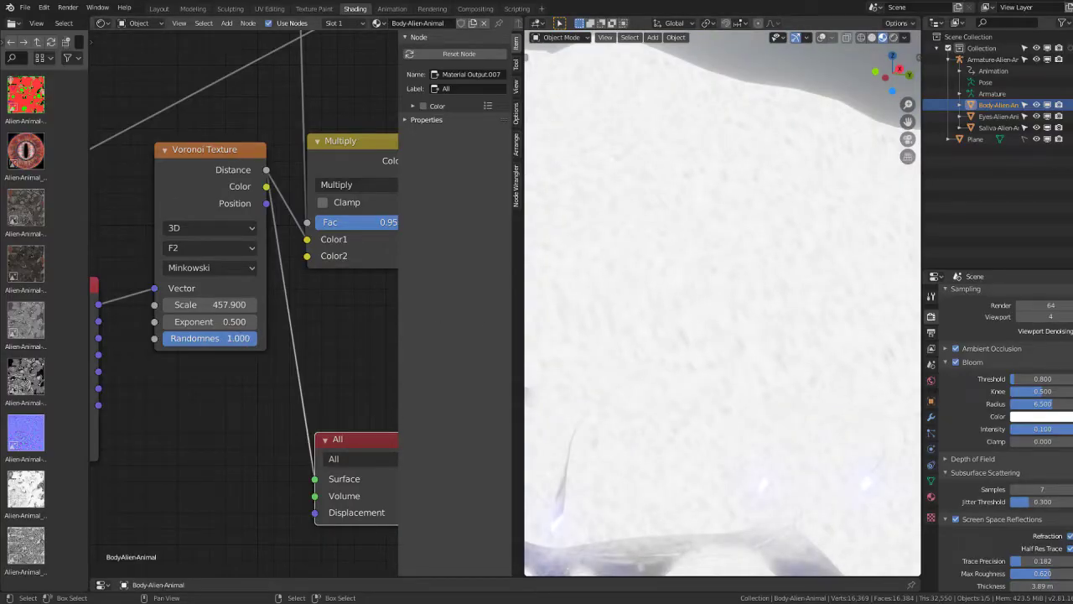
{"action": "mouse_move", "coordinate": [240, 321]}
{"action": "left_mouse_down"}
{"action": "mouse_move", "coordinate": [277, 321]}
{"action": "mouse_move", "coordinate": [201, 321]}
{"action": "mouse_move", "coordinate": [268, 321]}
{"action": "left_mouse_up"}
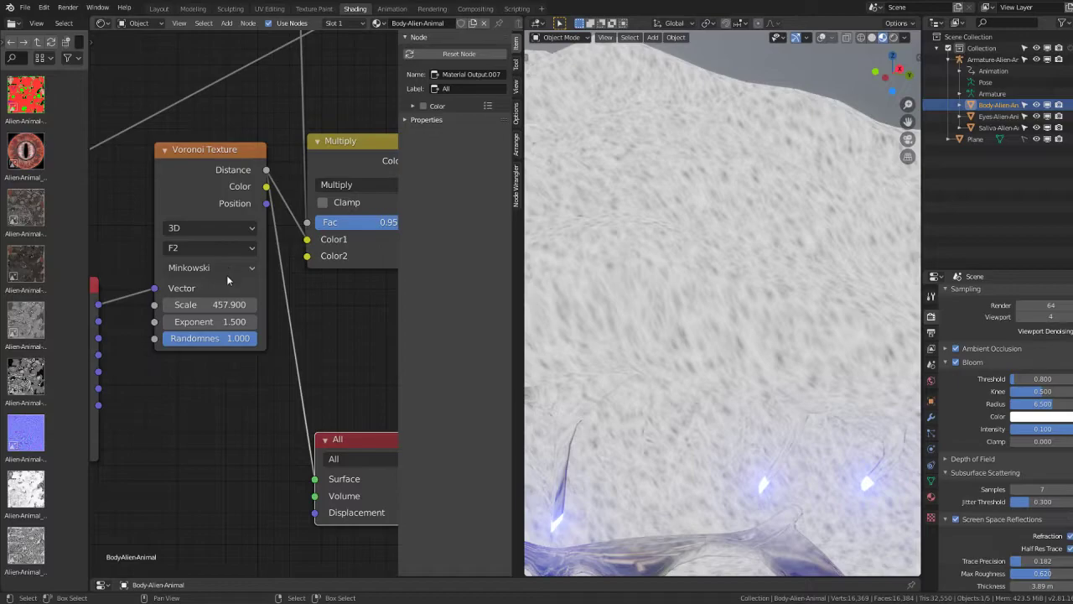
Step: Switch the Voronoi feature output from Smooth F1 to Distance To Edge
{"action": "left_click", "coordinate": [228, 266]}
{"action": "left_click", "coordinate": [184, 242]}
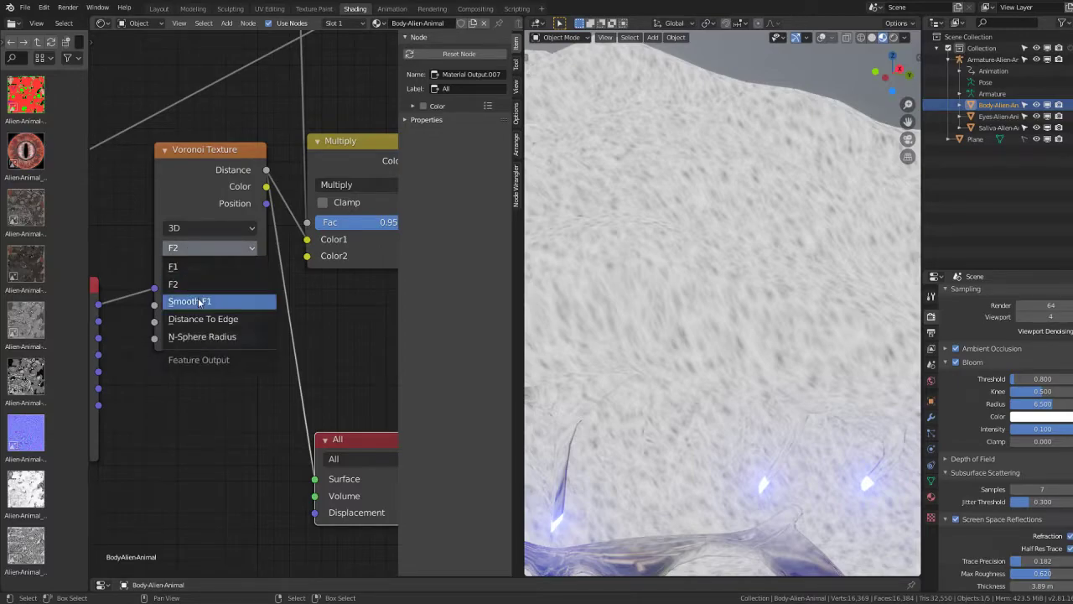
{"action": "left_click", "coordinate": [190, 301]}
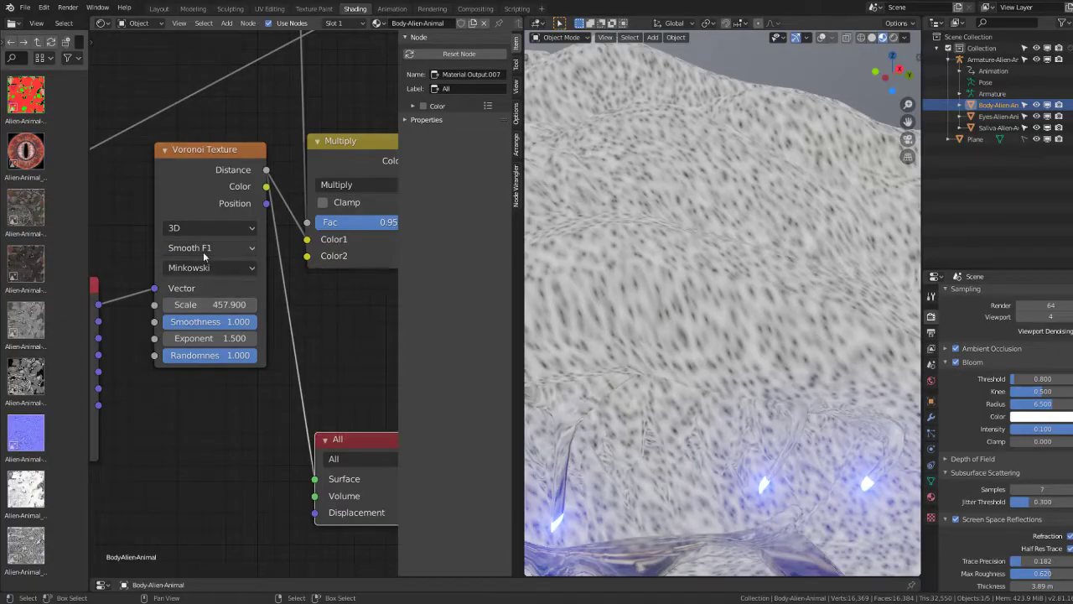
{"action": "left_click", "coordinate": [203, 249]}
{"action": "left_click", "coordinate": [202, 317]}
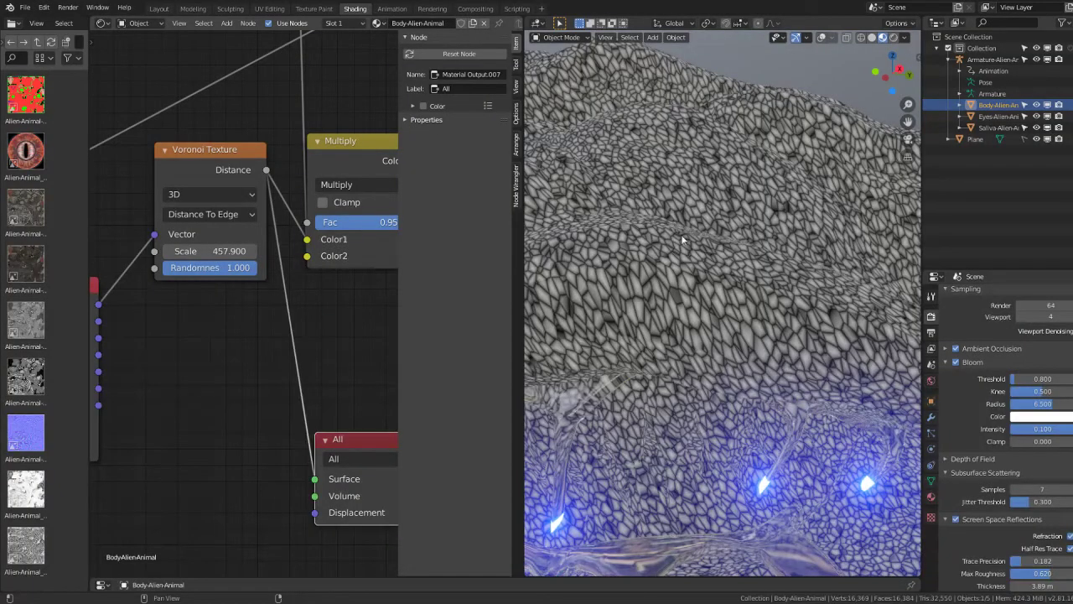
Step: Reposition the All output node up and right and nudge the Multiply node
{"action": "scroll", "coordinate": [683, 240], "scroll_direction": "down", "scroll_amount": 5}
{"action": "middle_click_drag", "start_coordinate": [741, 253], "coordinate": [734, 262]}
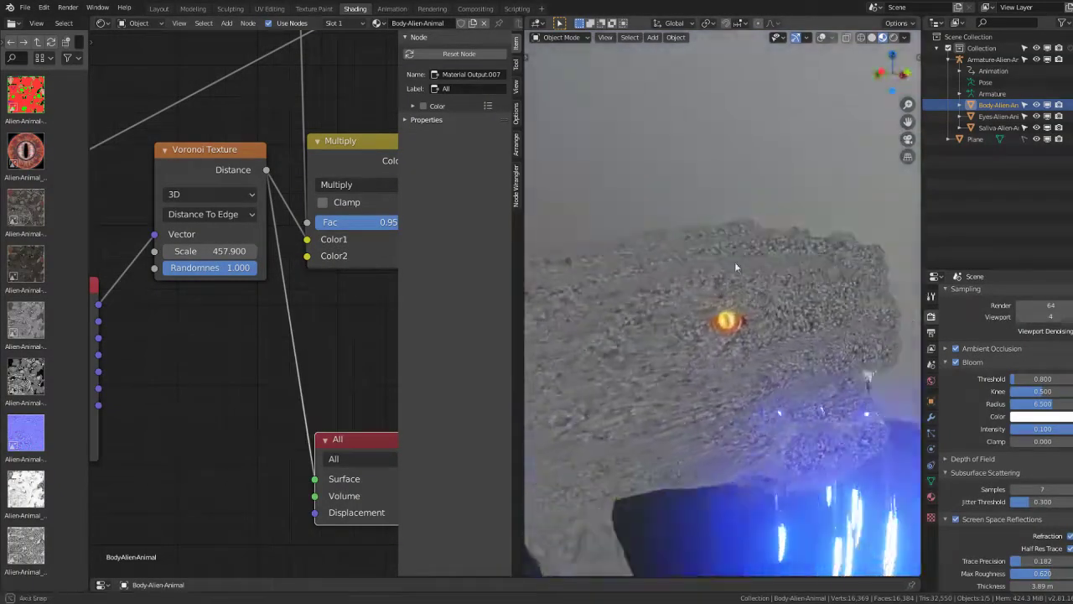
{"action": "scroll", "coordinate": [742, 252], "scroll_direction": "up", "scroll_amount": 5}
{"action": "scroll", "coordinate": [755, 273], "scroll_direction": "down", "scroll_amount": 4}
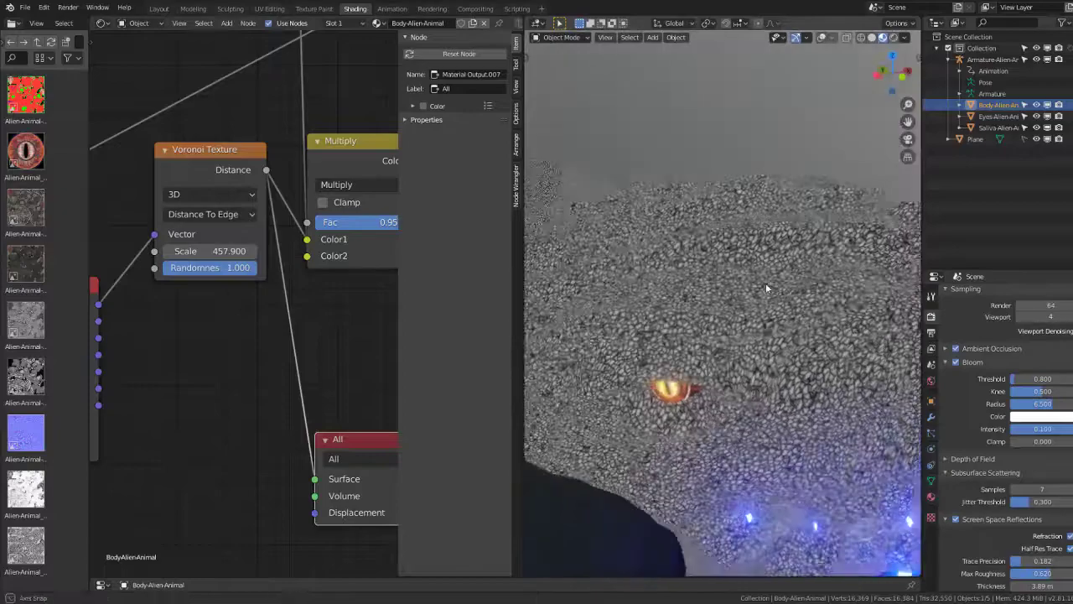
{"action": "scroll", "coordinate": [765, 288], "scroll_direction": "up", "scroll_amount": 3}
{"action": "middle_click_drag", "start_coordinate": [765, 287], "coordinate": [755, 277]}
{"action": "scroll", "coordinate": [252, 377], "scroll_direction": "down", "scroll_amount": 2}
{"action": "middle_click_drag", "start_coordinate": [267, 419], "coordinate": [191, 419]}
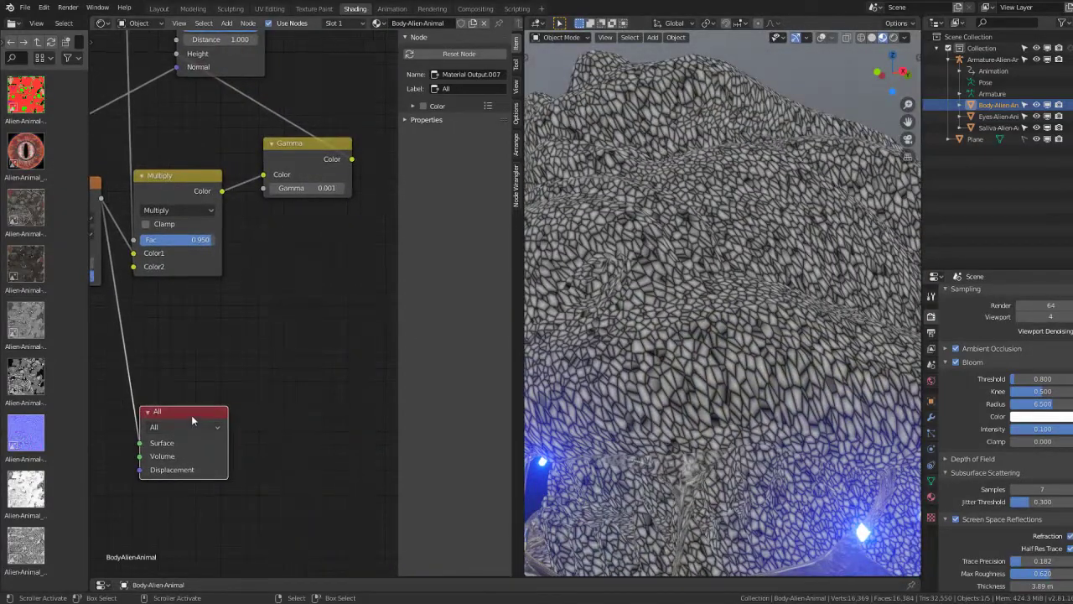
{"action": "mouse_move", "coordinate": [192, 419]}
{"action": "left_mouse_down"}
{"action": "mouse_move", "coordinate": [249, 348]}
{"action": "mouse_move", "coordinate": [363, 359]}
{"action": "mouse_move", "coordinate": [376, 326]}
{"action": "left_mouse_up"}
{"action": "scroll", "coordinate": [252, 352], "scroll_direction": "down", "scroll_amount": 2}
{"action": "scroll", "coordinate": [266, 371], "scroll_direction": "down", "scroll_amount": 1}
{"action": "left_click_drag", "start_coordinate": [201, 264], "coordinate": [203, 274]}
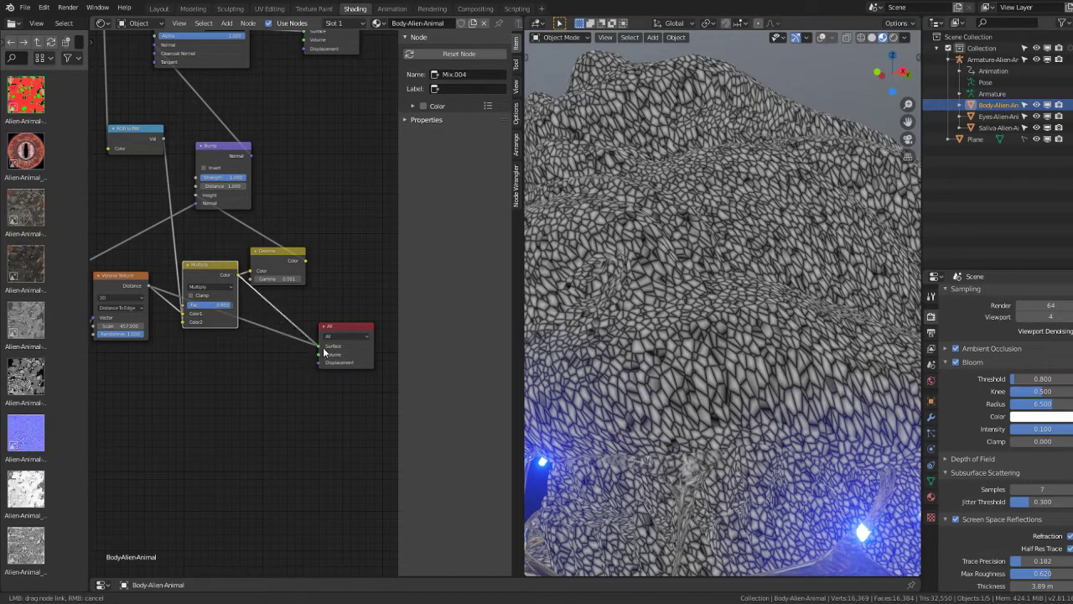
Step: Set the Multiply factor to 0.950 and move the Gamma node up and right
{"action": "scroll", "coordinate": [757, 272], "scroll_direction": "up", "scroll_amount": 4}
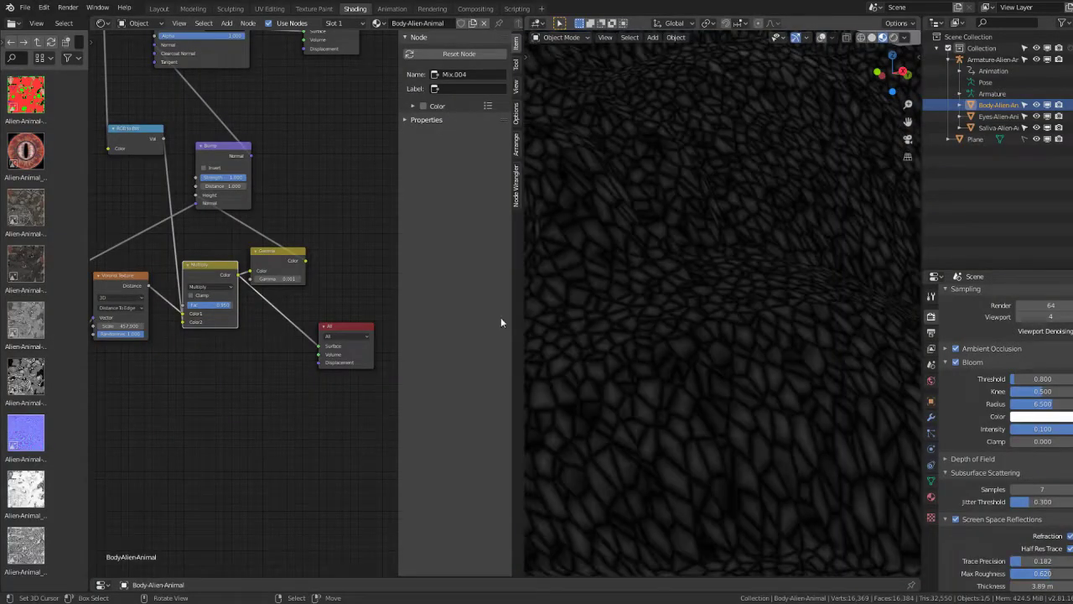
{"action": "scroll", "coordinate": [231, 309], "scroll_direction": "up", "scroll_amount": 2}
{"action": "mouse_move", "coordinate": [220, 305]}
{"action": "left_mouse_down"}
{"action": "mouse_move", "coordinate": [230, 305]}
{"action": "mouse_move", "coordinate": [181, 305]}
{"action": "mouse_move", "coordinate": [214, 306]}
{"action": "left_mouse_up"}
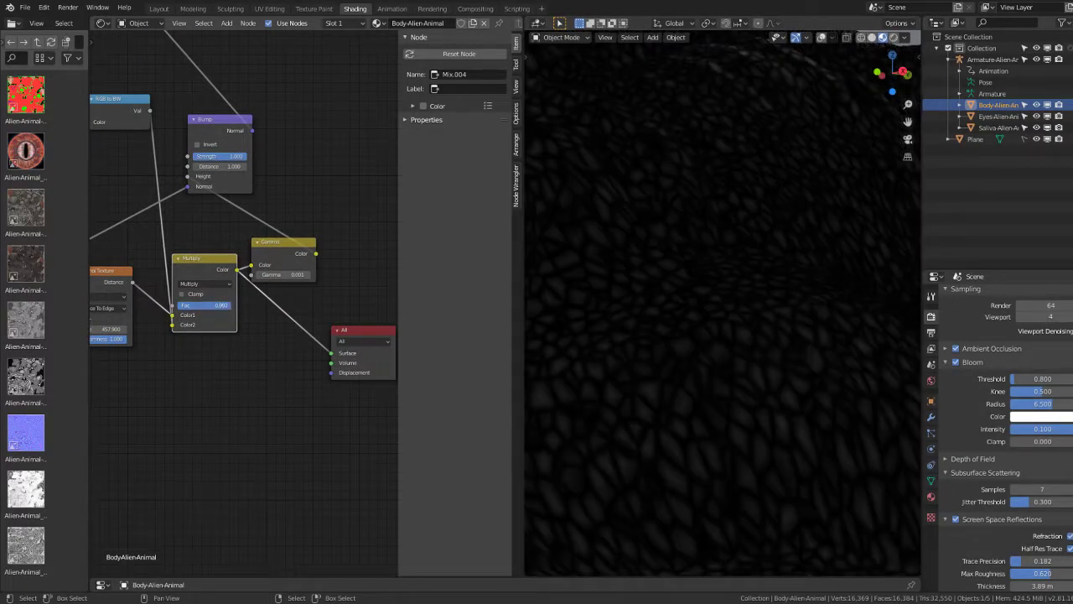
{"action": "scroll", "coordinate": [738, 299], "scroll_direction": "down", "scroll_amount": 5}
{"action": "scroll", "coordinate": [756, 321], "scroll_direction": "up", "scroll_amount": 5}
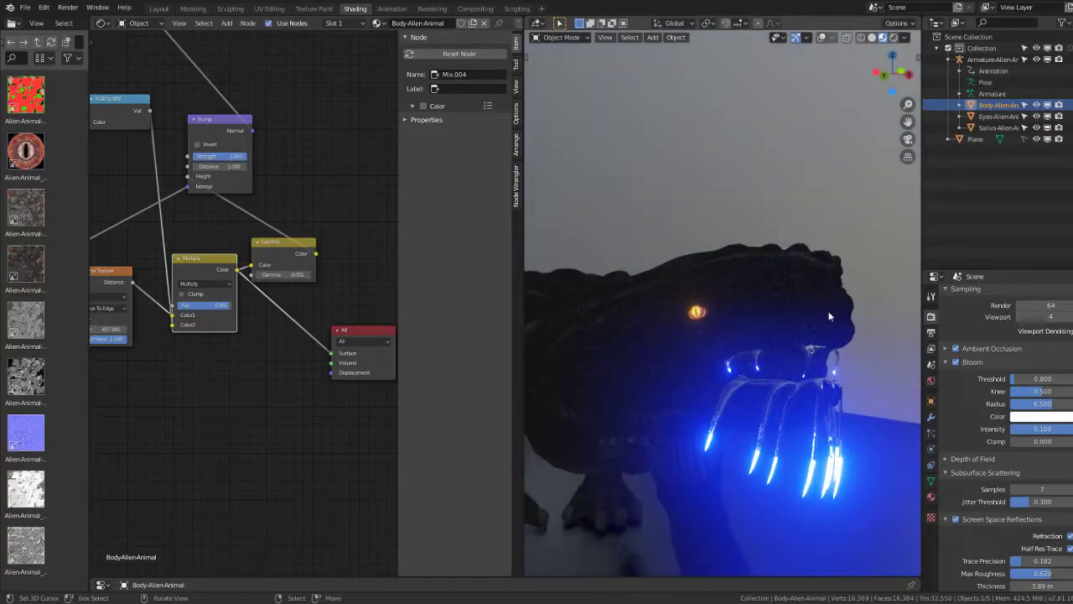
{"action": "middle_click_drag", "start_coordinate": [411, 313], "coordinate": [254, 366]}
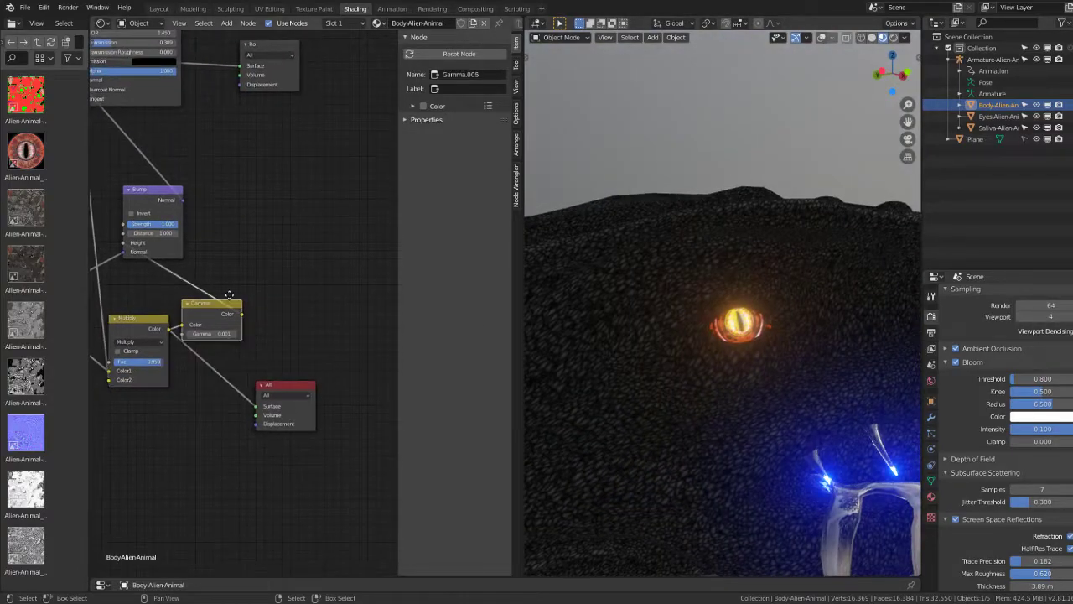
{"action": "left_click_drag", "start_coordinate": [210, 305], "coordinate": [268, 238]}
Step: Move the Bump node higher in the graph, beside the Principled BSDF
{"action": "middle_click_drag", "start_coordinate": [157, 193], "coordinate": [219, 268]}
{"action": "left_click_drag", "start_coordinate": [219, 268], "coordinate": [252, 236]}
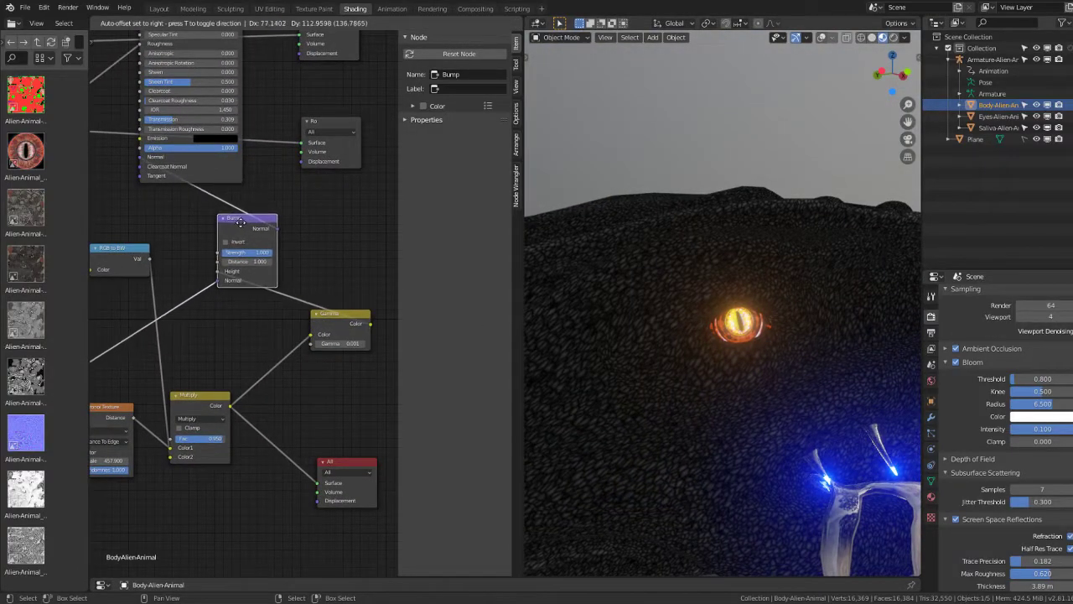
{"action": "scroll", "coordinate": [290, 332], "scroll_direction": "down", "scroll_amount": 3}
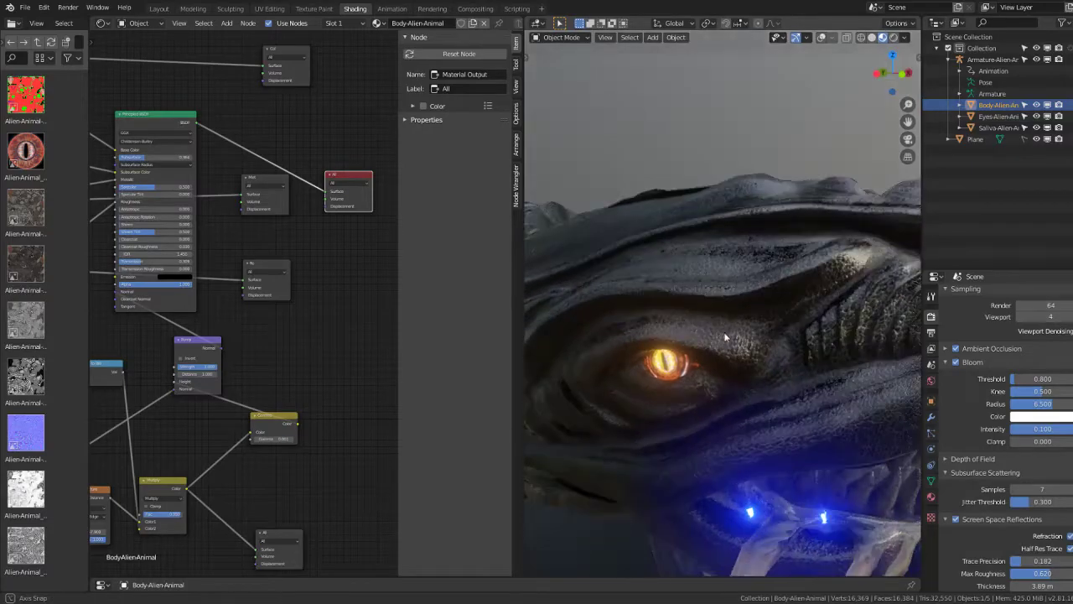
Step: Orbit and zoom around the head, eye, teeth and body to inspect the scaly cells
{"action": "mouse_move", "coordinate": [822, 292]}
{"action": "middle_mouse_down"}
{"action": "mouse_move", "coordinate": [659, 303]}
{"action": "mouse_move", "coordinate": [822, 374]}
{"action": "mouse_move", "coordinate": [732, 375]}
{"action": "middle_mouse_up"}
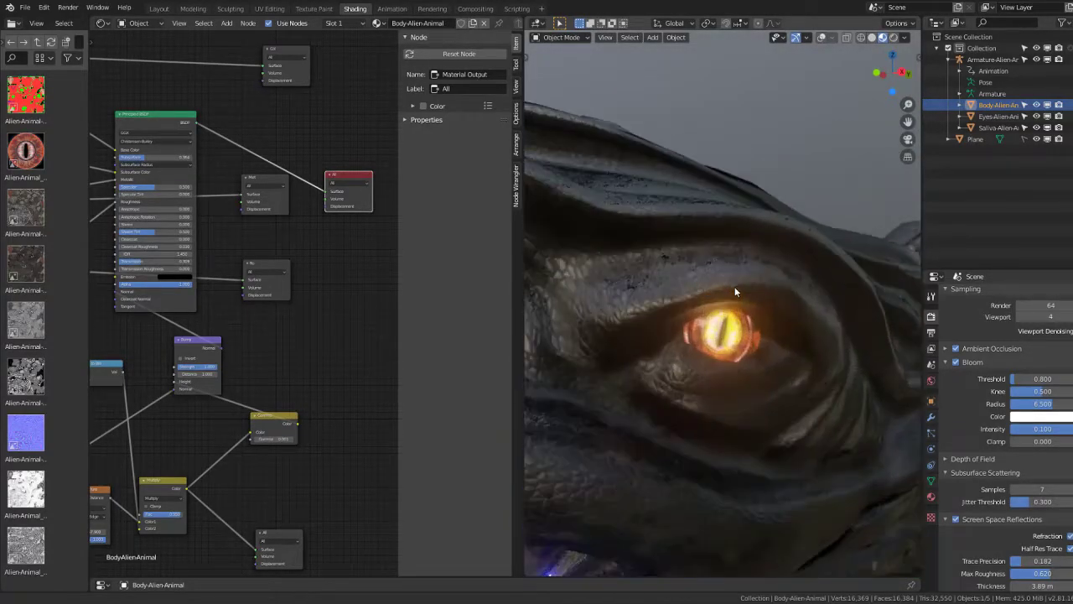
{"action": "scroll", "coordinate": [736, 277], "scroll_direction": "up", "scroll_amount": 5}
{"action": "middle_click_drag", "start_coordinate": [751, 283], "coordinate": [734, 301]}
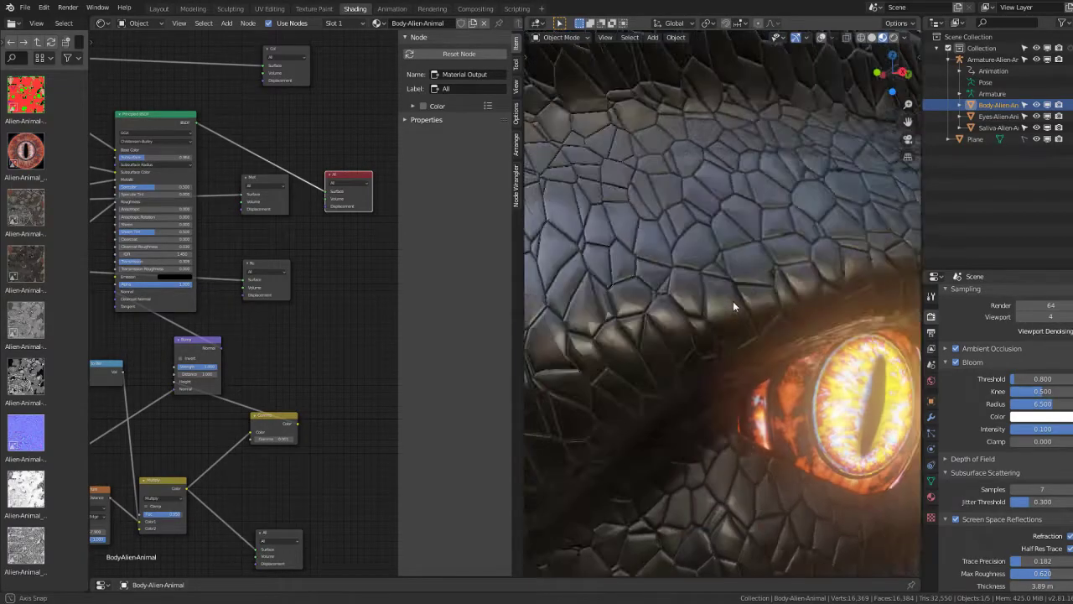
{"action": "scroll", "coordinate": [736, 293], "scroll_direction": "down", "scroll_amount": 5}
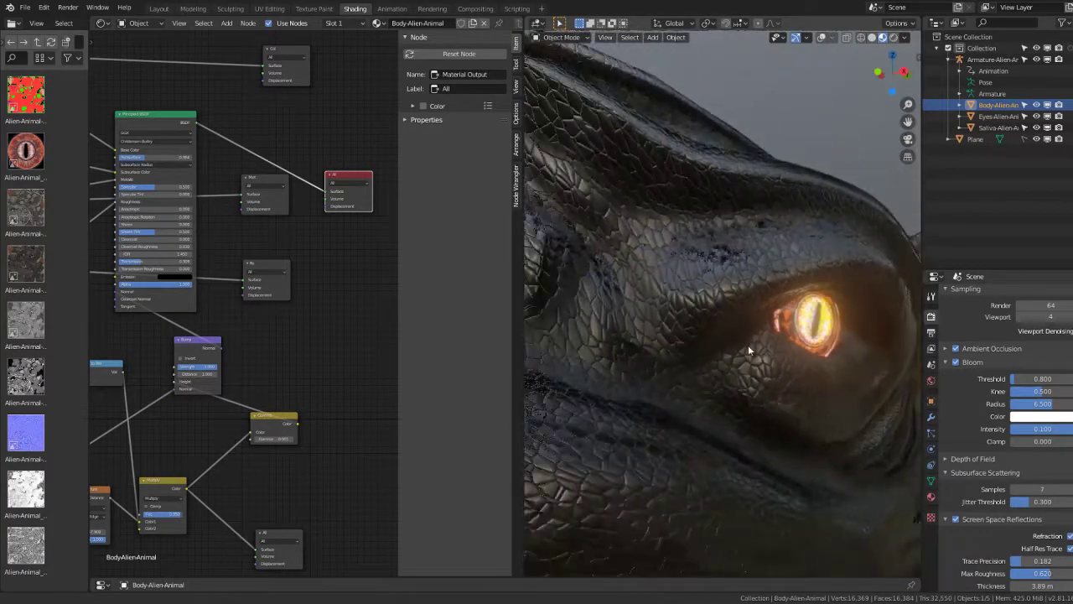
{"action": "middle_click_drag", "start_coordinate": [748, 345], "coordinate": [840, 382]}
{"action": "scroll", "coordinate": [840, 376], "scroll_direction": "up", "scroll_amount": 5}
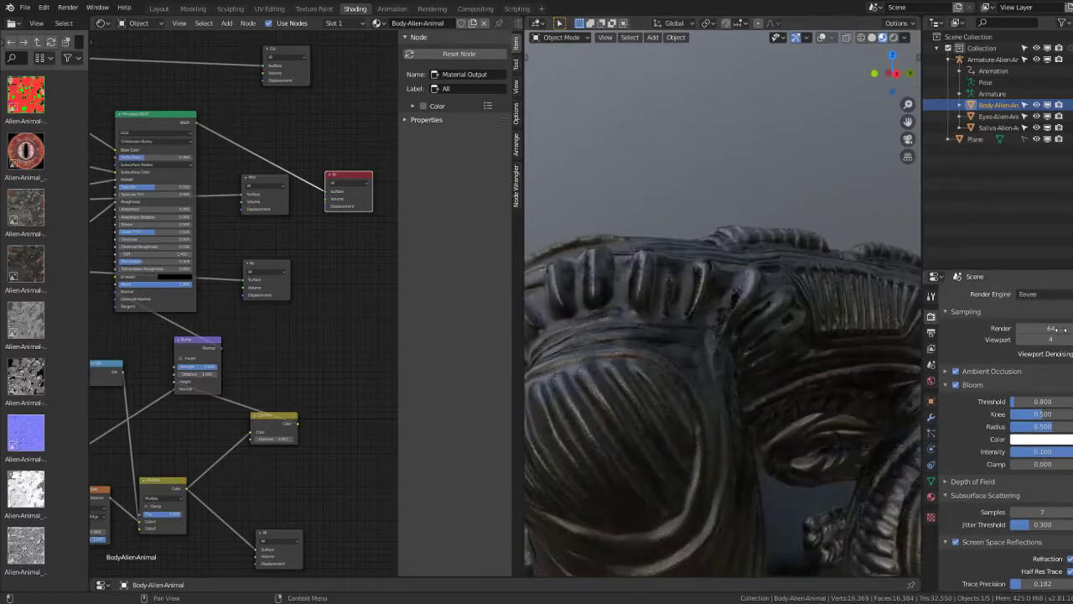
{"action": "mouse_move", "coordinate": [796, 278]}
{"action": "middle_mouse_down"}
{"action": "mouse_move", "coordinate": [709, 350]}
{"action": "mouse_move", "coordinate": [738, 257]}
{"action": "mouse_move", "coordinate": [865, 338]}
{"action": "mouse_move", "coordinate": [798, 304]}
{"action": "mouse_move", "coordinate": [691, 295]}
{"action": "mouse_move", "coordinate": [869, 294]}
{"action": "mouse_move", "coordinate": [810, 342]}
{"action": "mouse_move", "coordinate": [777, 343]}
{"action": "mouse_move", "coordinate": [780, 324]}
{"action": "mouse_move", "coordinate": [779, 348]}
{"action": "mouse_move", "coordinate": [776, 319]}
{"action": "mouse_move", "coordinate": [772, 342]}
{"action": "mouse_move", "coordinate": [804, 294]}
{"action": "mouse_move", "coordinate": [818, 293]}
{"action": "middle_mouse_up"}
Step: Raise the Multiply factor to 1.000 for full-strength cell edges
{"action": "scroll", "coordinate": [780, 322], "scroll_direction": "up", "scroll_amount": 2}
{"action": "scroll", "coordinate": [780, 322], "scroll_direction": "up", "scroll_amount": 2}
{"action": "scroll", "coordinate": [780, 310], "scroll_direction": "up", "scroll_amount": 2}
{"action": "mouse_move", "coordinate": [232, 503]}
{"action": "middle_mouse_down"}
{"action": "mouse_move", "coordinate": [364, 431]}
{"action": "mouse_move", "coordinate": [312, 383]}
{"action": "middle_mouse_up"}
{"action": "scroll", "coordinate": [312, 383], "scroll_direction": "up", "scroll_amount": 2}
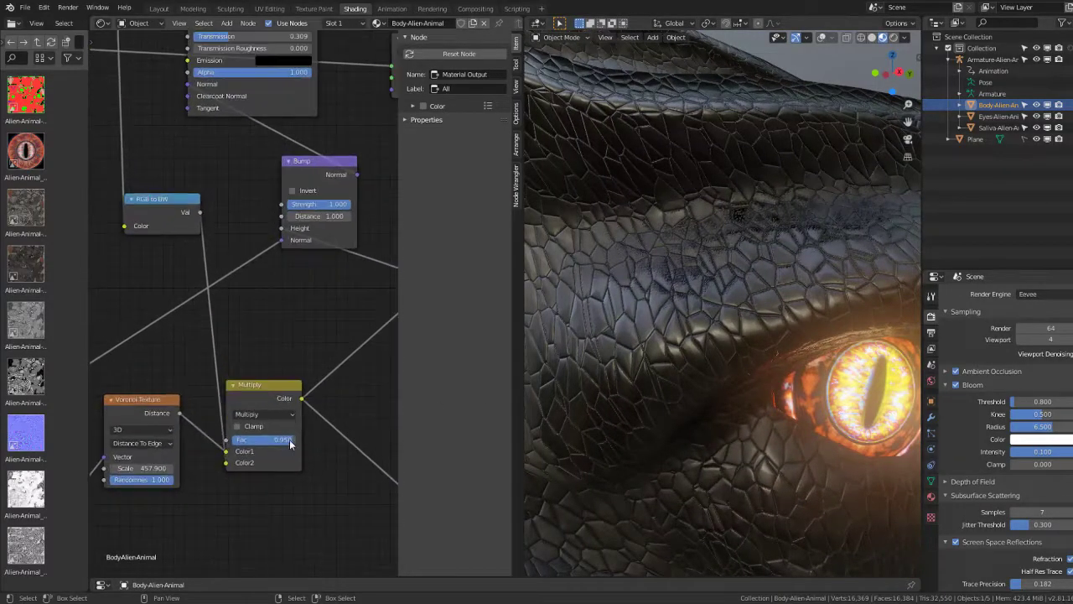
{"action": "left_click_drag", "start_coordinate": [243, 439], "coordinate": [294, 439]}
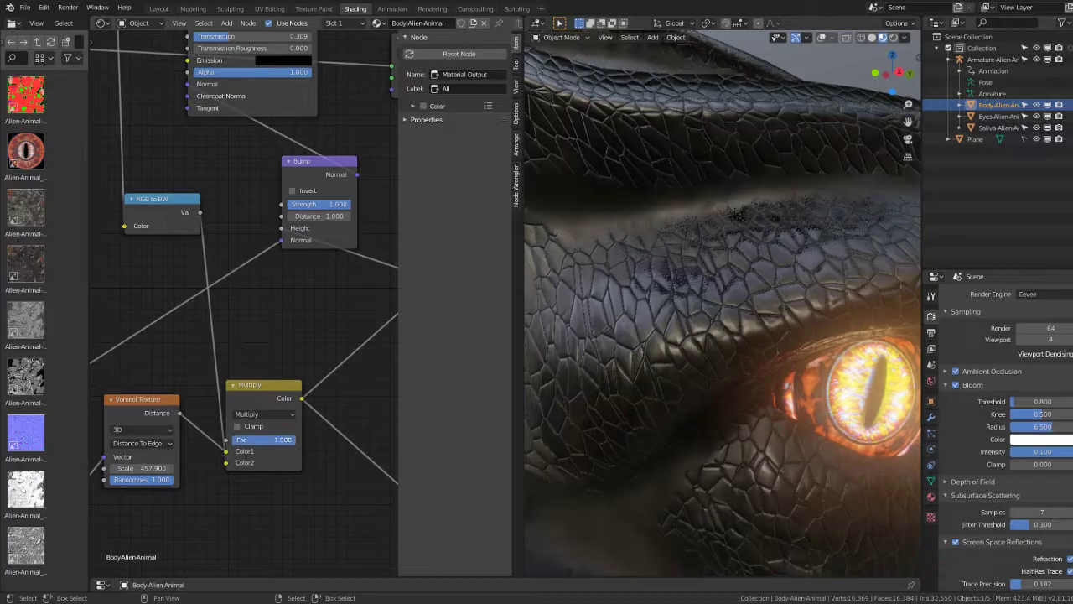
Step: Compare a lower Multiply factor, then return it to 1.000
{"action": "scroll", "coordinate": [665, 335], "scroll_direction": "down", "scroll_amount": 3}
{"action": "scroll", "coordinate": [705, 364], "scroll_direction": "up", "scroll_amount": 2}
{"action": "scroll", "coordinate": [704, 364], "scroll_direction": "up", "scroll_amount": 2}
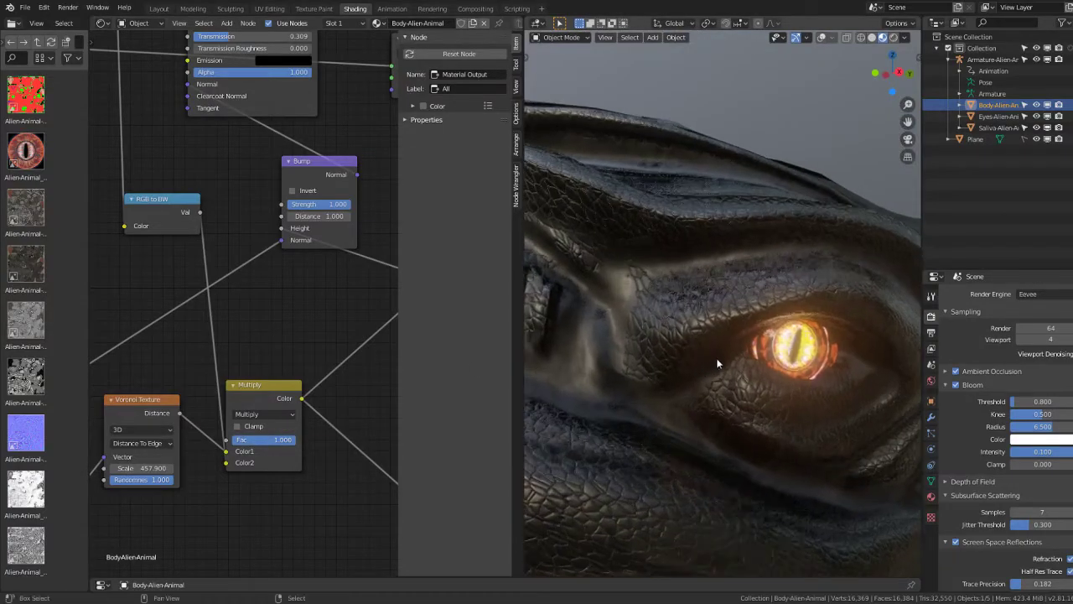
{"action": "middle_click_drag", "start_coordinate": [716, 364], "coordinate": [725, 357]}
{"action": "scroll", "coordinate": [725, 356], "scroll_direction": "up", "scroll_amount": 2}
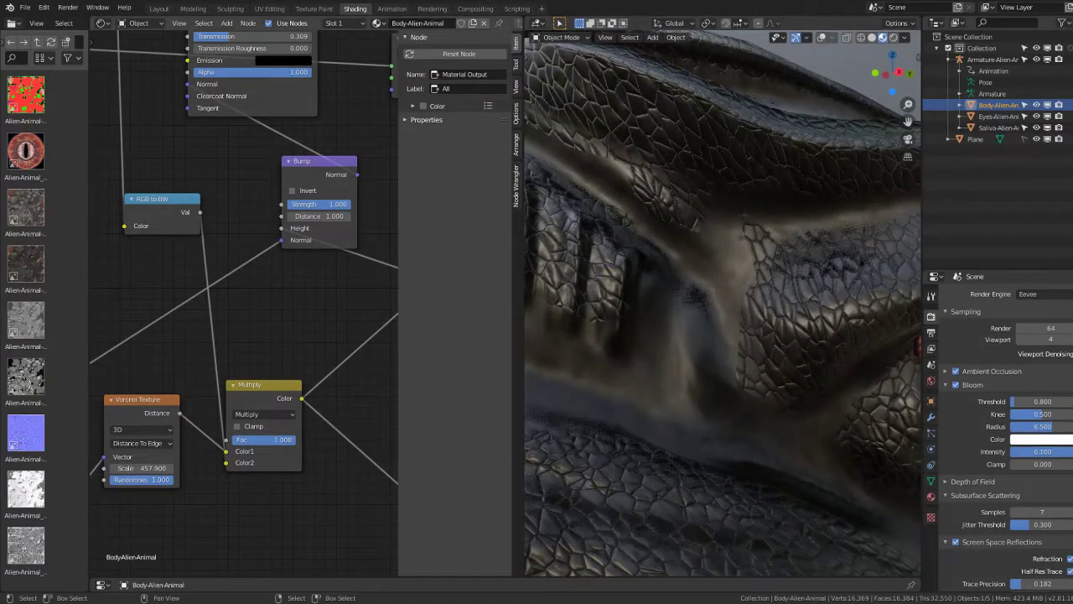
{"action": "left_click_drag", "start_coordinate": [285, 439], "coordinate": [295, 439]}
{"action": "scroll", "coordinate": [650, 354], "scroll_direction": "down", "scroll_amount": 5}
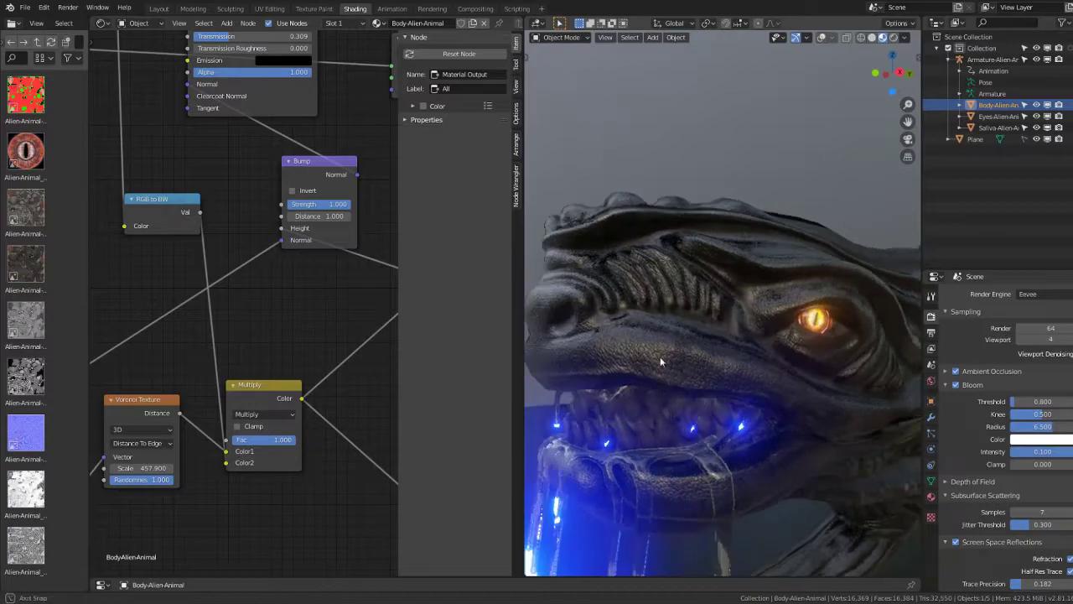
{"action": "mouse_move", "coordinate": [649, 354]}
{"action": "middle_mouse_down"}
{"action": "mouse_move", "coordinate": [683, 353]}
{"action": "mouse_move", "coordinate": [651, 331]}
{"action": "mouse_move", "coordinate": [623, 364]}
{"action": "mouse_move", "coordinate": [723, 350]}
{"action": "middle_mouse_up"}
Step: Switch to the Animation workspace showing the Attack_Bite action keyframes
{"action": "scroll", "coordinate": [651, 330], "scroll_direction": "up", "scroll_amount": 3}
{"action": "scroll", "coordinate": [651, 331], "scroll_direction": "up", "scroll_amount": 2}
{"action": "scroll", "coordinate": [651, 330], "scroll_direction": "down", "scroll_amount": 5}
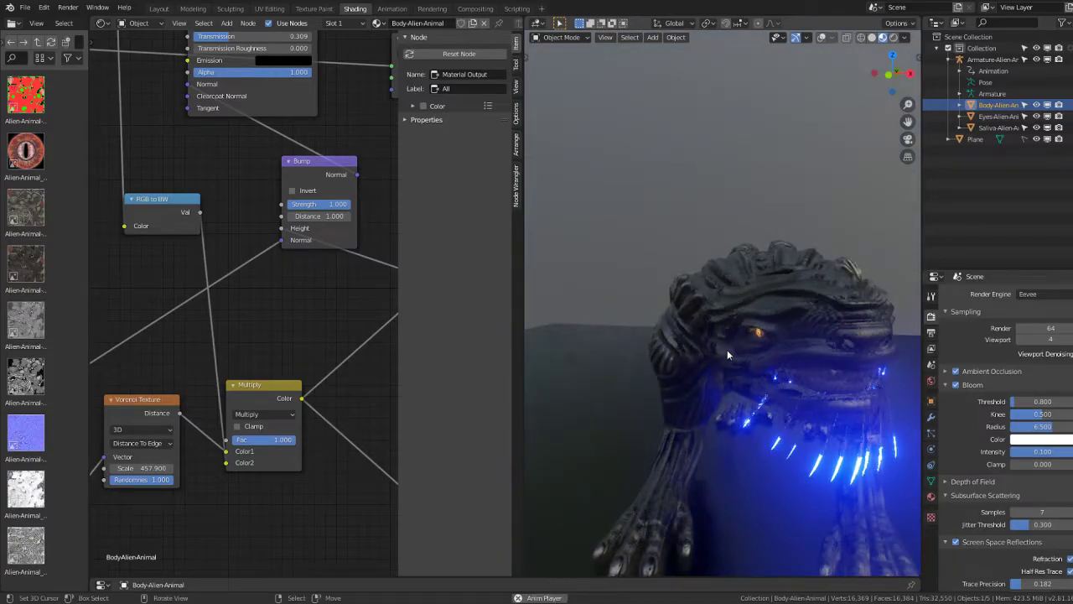
{"action": "scroll", "coordinate": [738, 405], "scroll_direction": "down", "scroll_amount": 4}
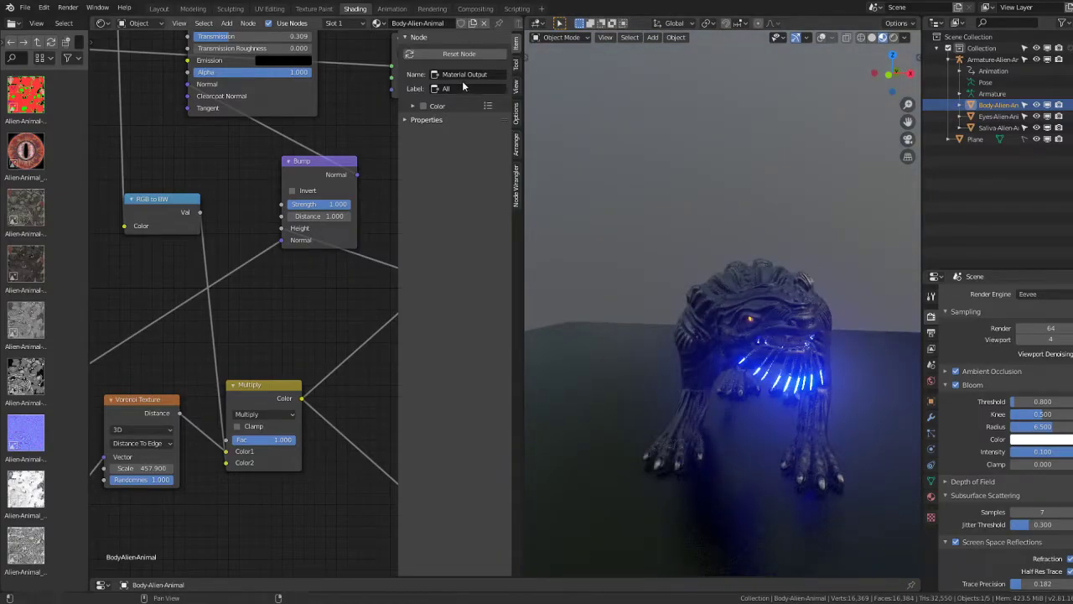
{"action": "left_click", "coordinate": [387, 9]}
{"action": "left_click", "coordinate": [435, 447]}
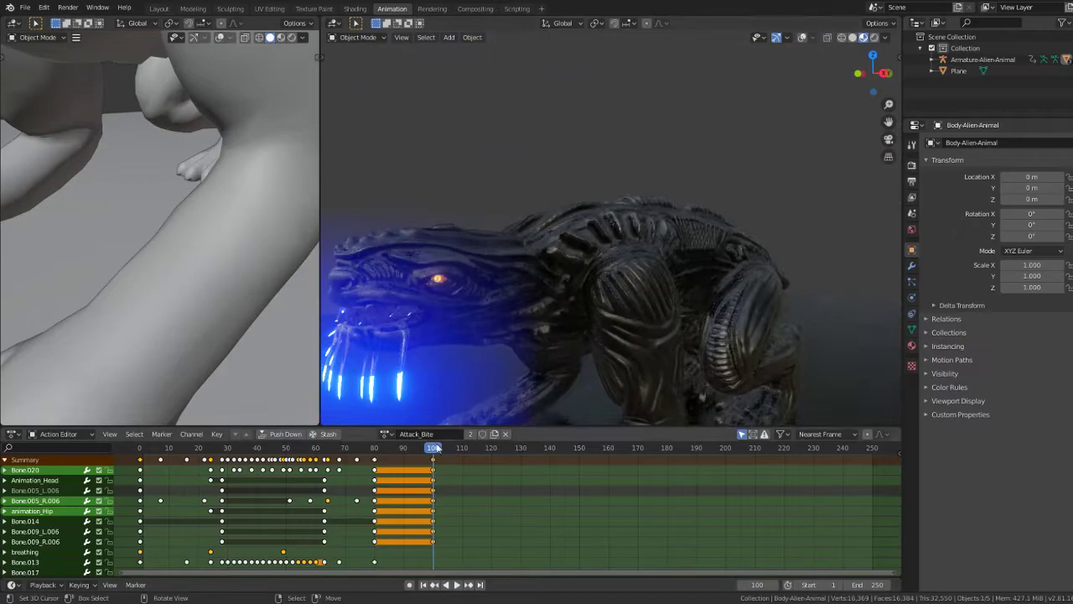
{"action": "left_click_drag", "start_coordinate": [531, 449], "coordinate": [742, 447]}
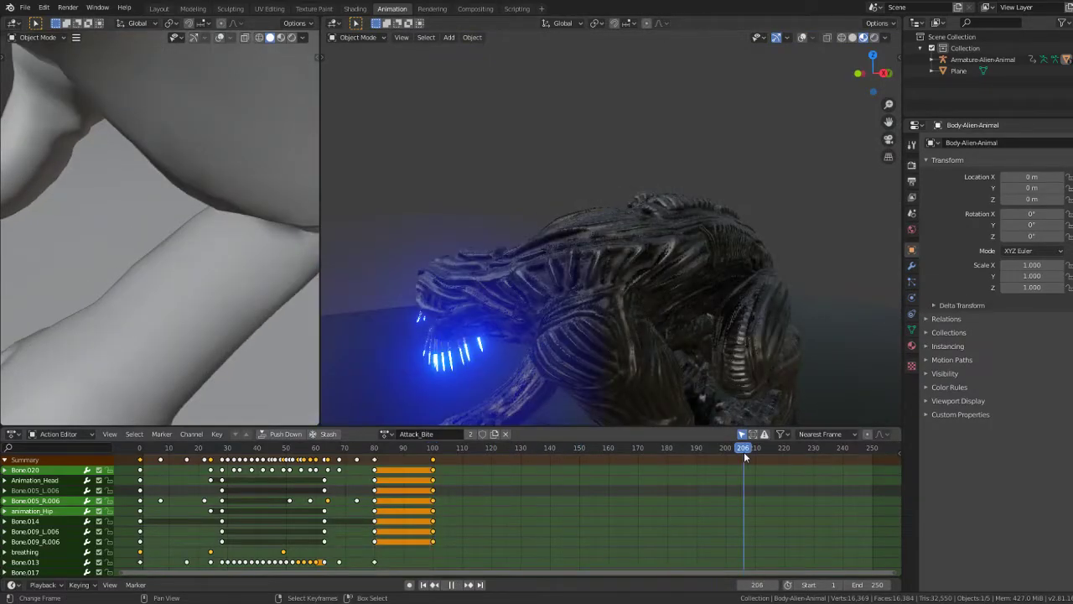
{"action": "mouse_move", "coordinate": [480, 208]}
{"action": "middle_mouse_down"}
{"action": "mouse_move", "coordinate": [679, 184]}
{"action": "mouse_move", "coordinate": [701, 172]}
{"action": "mouse_move", "coordinate": [524, 189]}
{"action": "mouse_move", "coordinate": [449, 173]}
{"action": "mouse_move", "coordinate": [612, 141]}
{"action": "mouse_move", "coordinate": [594, 137]}
{"action": "middle_mouse_up"}
{"action": "scroll", "coordinate": [508, 184], "scroll_direction": "up", "scroll_amount": 3}
{"action": "scroll", "coordinate": [510, 183], "scroll_direction": "down", "scroll_amount": 3}
{"action": "scroll", "coordinate": [509, 182], "scroll_direction": "down", "scroll_amount": 2}
{"action": "scroll", "coordinate": [594, 137], "scroll_direction": "up", "scroll_amount": 3}
{"action": "scroll", "coordinate": [595, 139], "scroll_direction": "up", "scroll_amount": 2}
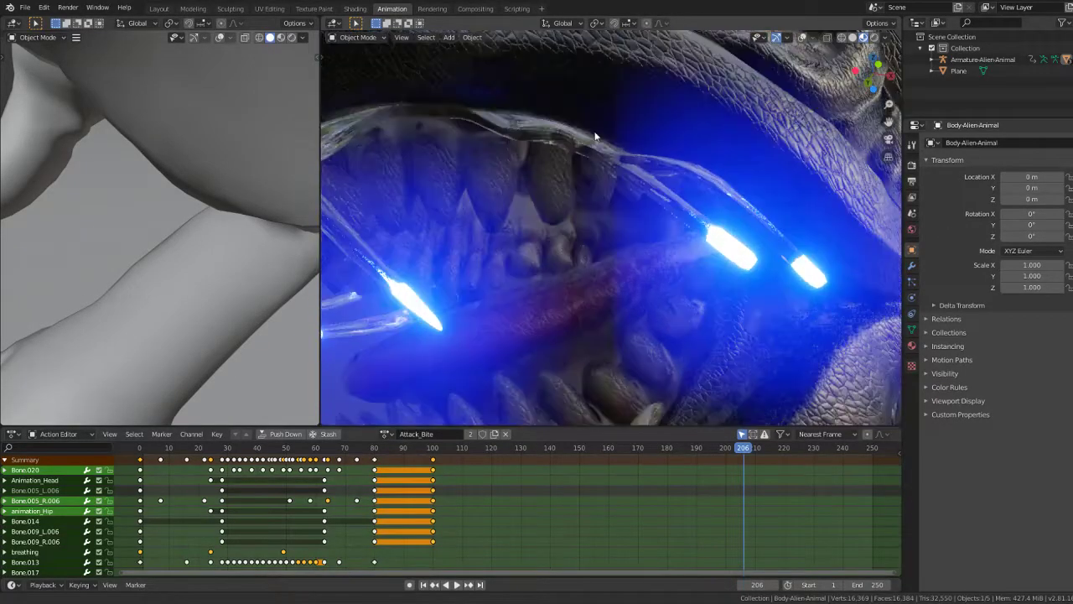
{"action": "scroll", "coordinate": [593, 132], "scroll_direction": "up", "scroll_amount": 3}
{"action": "scroll", "coordinate": [596, 134], "scroll_direction": "up", "scroll_amount": 1}
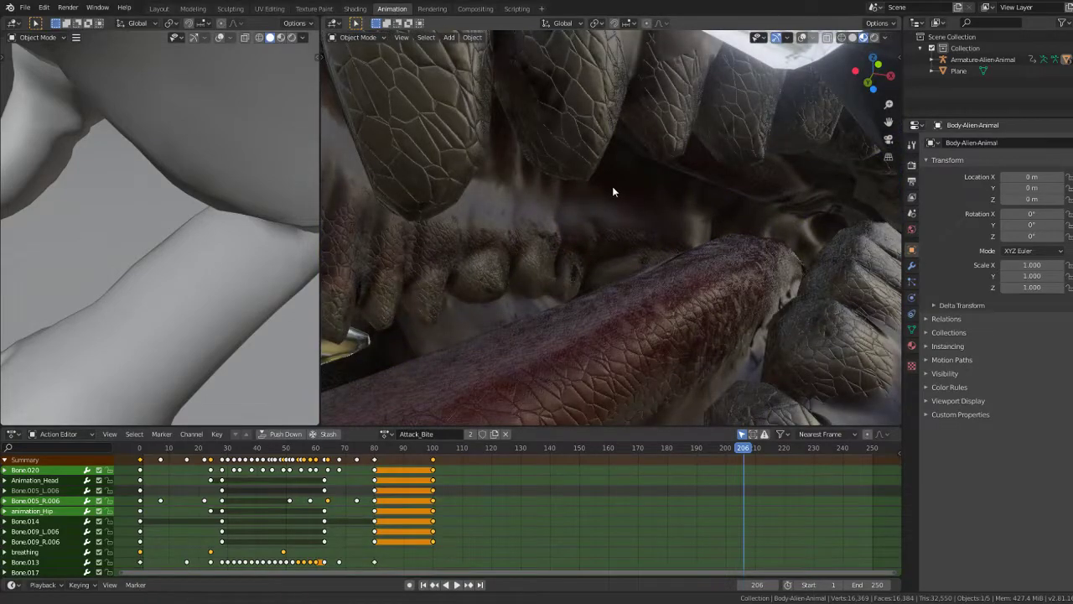
{"action": "scroll", "coordinate": [612, 187], "scroll_direction": "down", "scroll_amount": 2}
{"action": "scroll", "coordinate": [612, 189], "scroll_direction": "down", "scroll_amount": 3}
{"action": "scroll", "coordinate": [621, 232], "scroll_direction": "down", "scroll_amount": 3}
{"action": "middle_click_drag", "start_coordinate": [627, 234], "coordinate": [550, 266]}
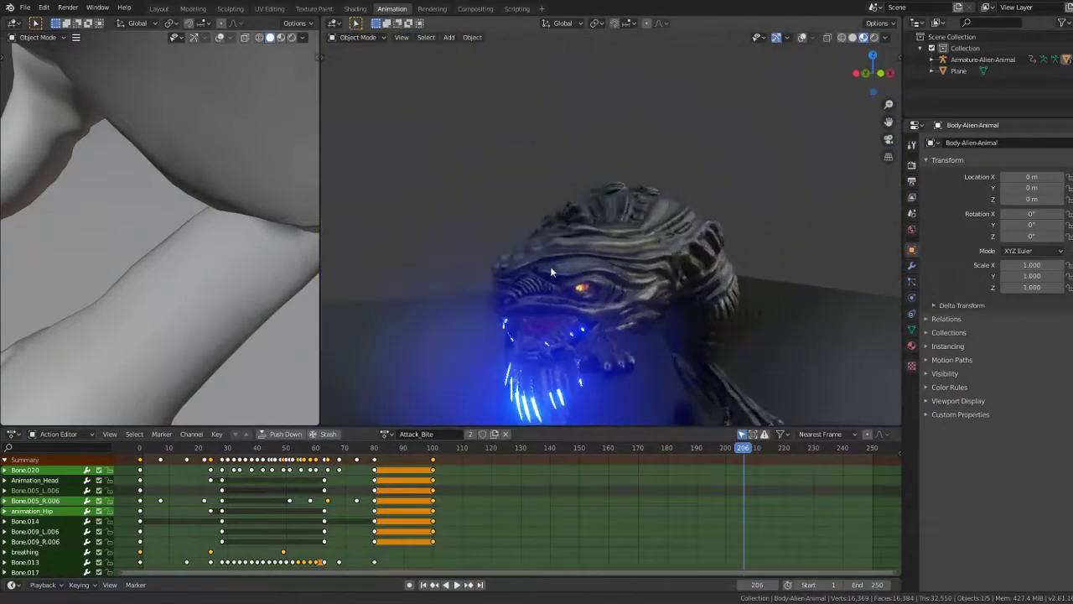
{"action": "scroll", "coordinate": [550, 266], "scroll_direction": "up", "scroll_amount": 2}
{"action": "scroll", "coordinate": [550, 265], "scroll_direction": "up", "scroll_amount": 2}
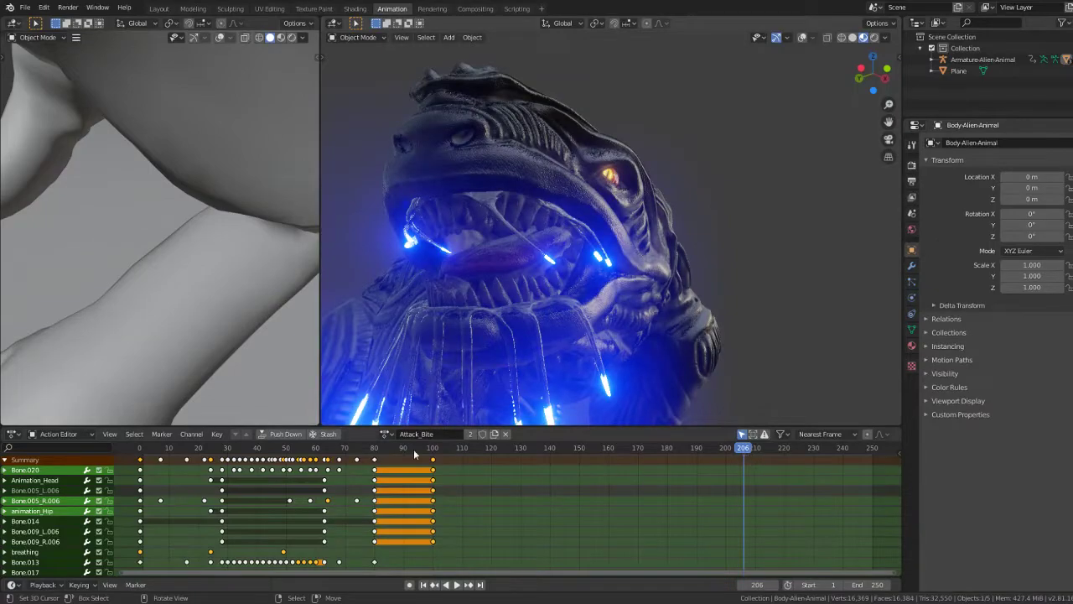
{"action": "left_click_drag", "start_coordinate": [414, 453], "coordinate": [239, 453]}
{"action": "scroll", "coordinate": [431, 465], "scroll_direction": "down", "scroll_amount": 3}
{"action": "scroll", "coordinate": [431, 465], "scroll_direction": "down", "scroll_amount": 1}
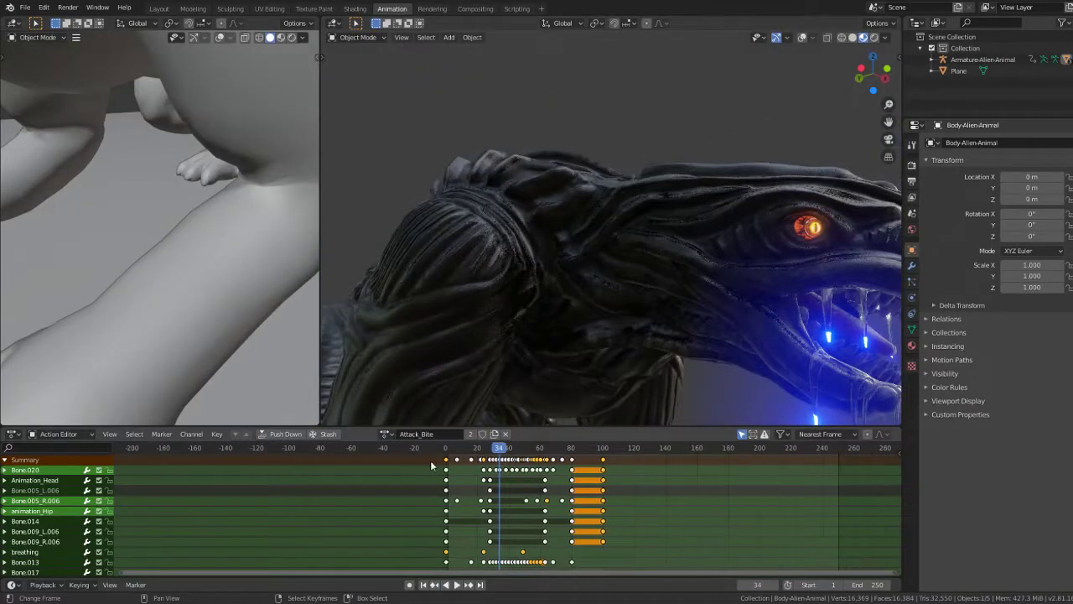
{"action": "key", "text": "space"}
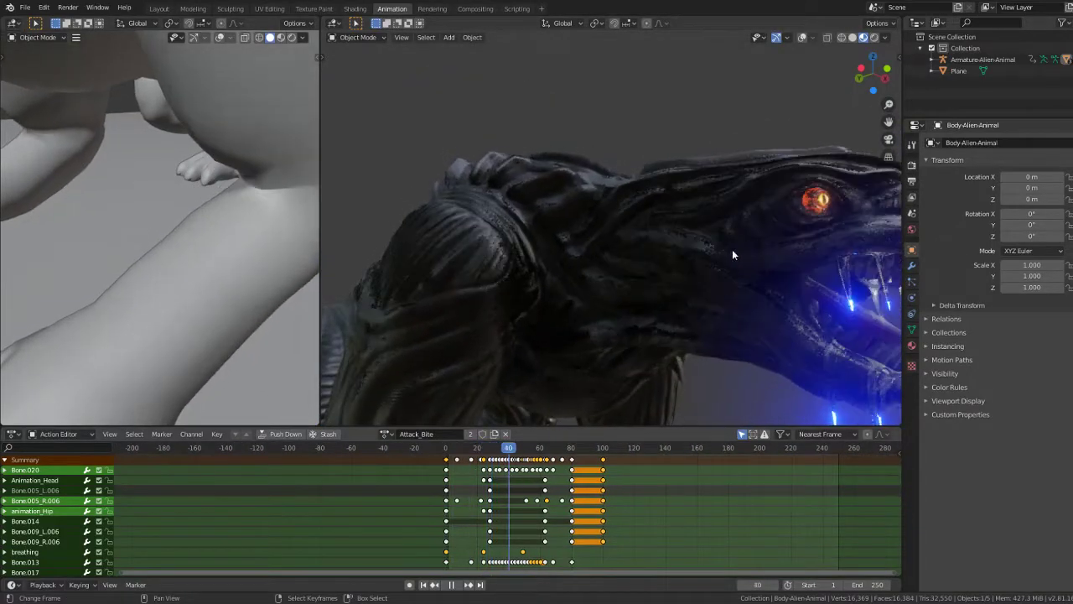
{"action": "key", "text": "space"}
{"action": "mouse_move", "coordinate": [732, 249]}
{"action": "middle_mouse_down"}
{"action": "mouse_move", "coordinate": [574, 246]}
{"action": "mouse_move", "coordinate": [482, 284]}
{"action": "mouse_move", "coordinate": [625, 264]}
{"action": "mouse_move", "coordinate": [598, 260]}
{"action": "middle_mouse_up"}
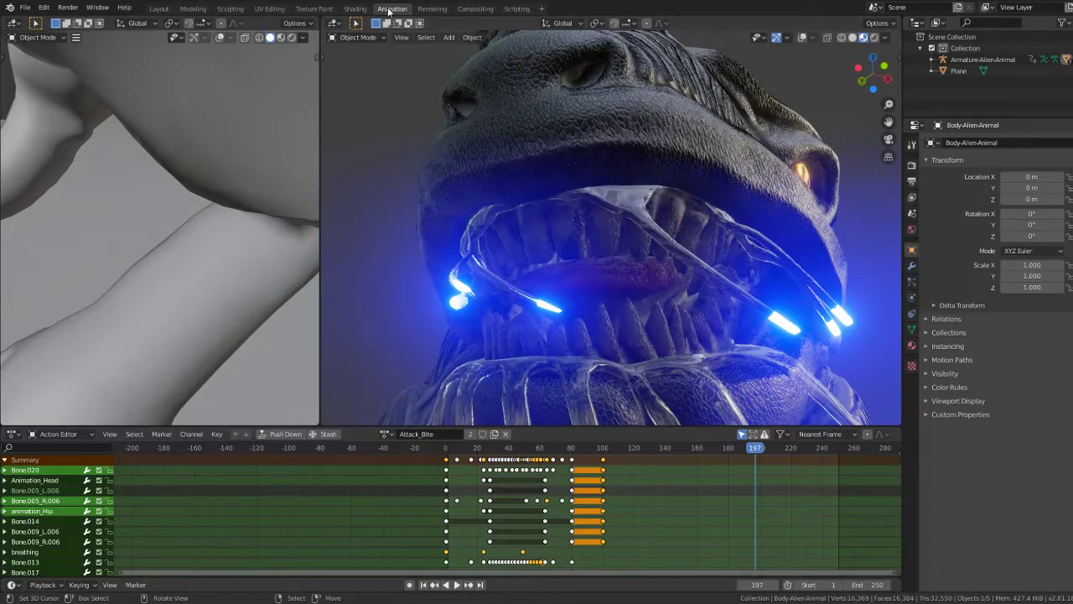
{"action": "left_click", "coordinate": [352, 9]}
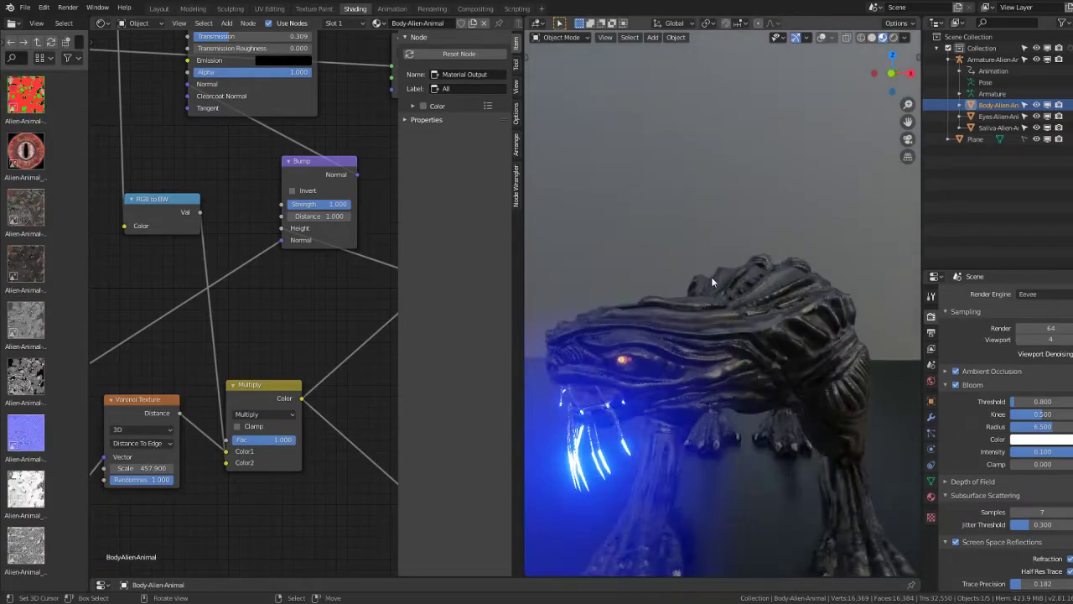
{"action": "middle_click_drag", "start_coordinate": [625, 207], "coordinate": [795, 225]}
{"action": "scroll", "coordinate": [748, 253], "scroll_direction": "up", "scroll_amount": 5}
{"action": "middle_click_drag", "start_coordinate": [748, 253], "coordinate": [703, 285]}
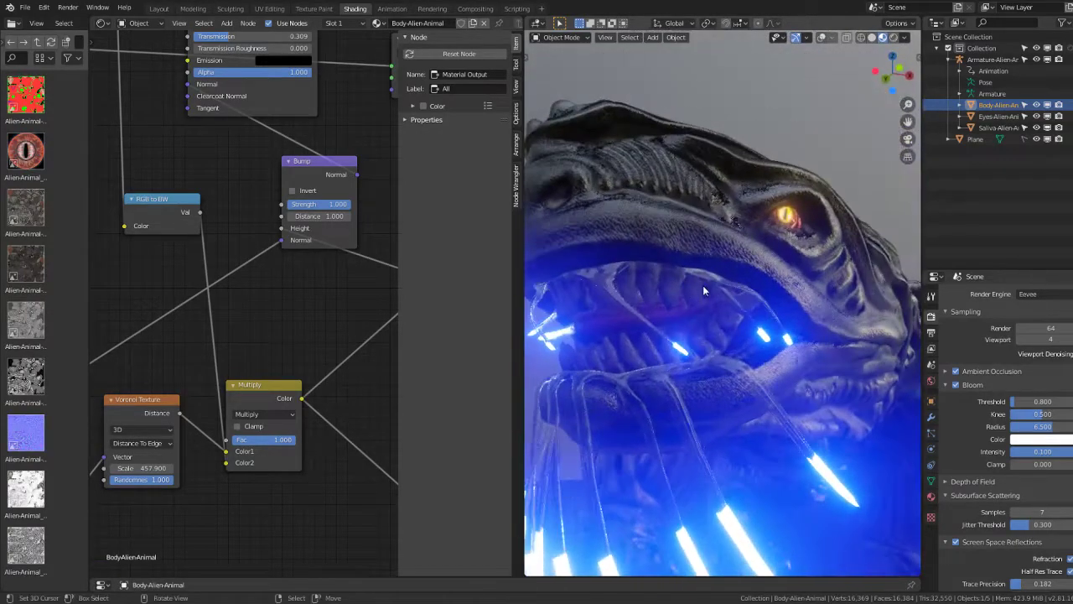
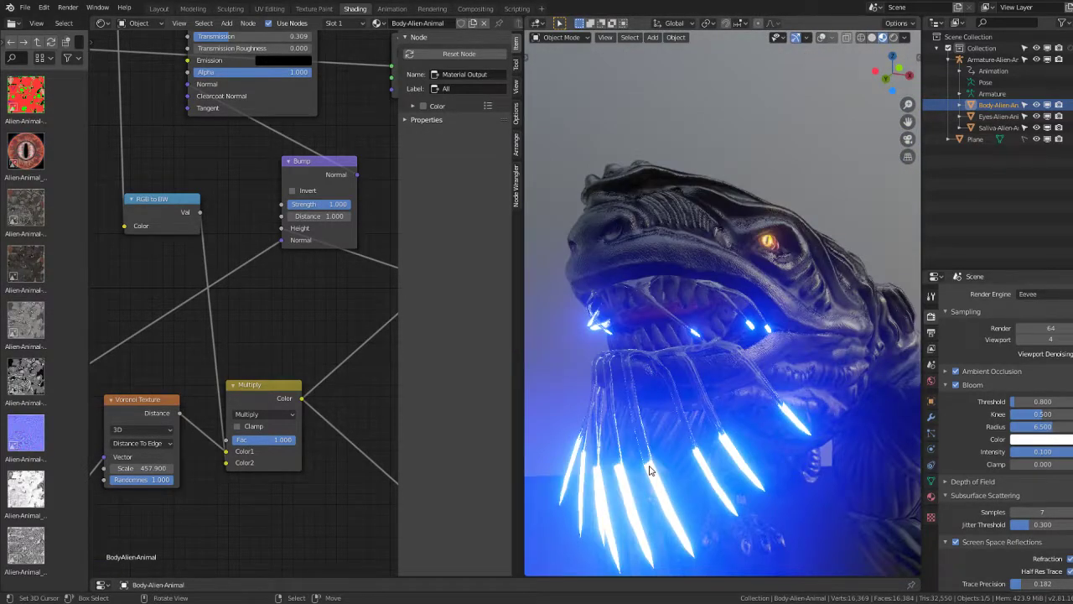
Step: Select the Saliva object in the Outliner and hide it with H
{"action": "left_click", "coordinate": [650, 469]}
{"action": "key", "text": "h"}
{"action": "mouse_move", "coordinate": [635, 394]}
{"action": "middle_mouse_down"}
{"action": "mouse_move", "coordinate": [720, 392]}
{"action": "mouse_move", "coordinate": [612, 403]}
{"action": "middle_mouse_up"}
{"action": "scroll", "coordinate": [636, 353], "scroll_direction": "up", "scroll_amount": 5}
{"action": "scroll", "coordinate": [635, 353], "scroll_direction": "down", "scroll_amount": 3}
Step: Make the creature's body the active object and show its interaction mode choices
{"action": "mouse_move", "coordinate": [636, 353]}
{"action": "middle_mouse_down"}
{"action": "mouse_move", "coordinate": [735, 346]}
{"action": "mouse_move", "coordinate": [677, 348]}
{"action": "middle_mouse_up"}
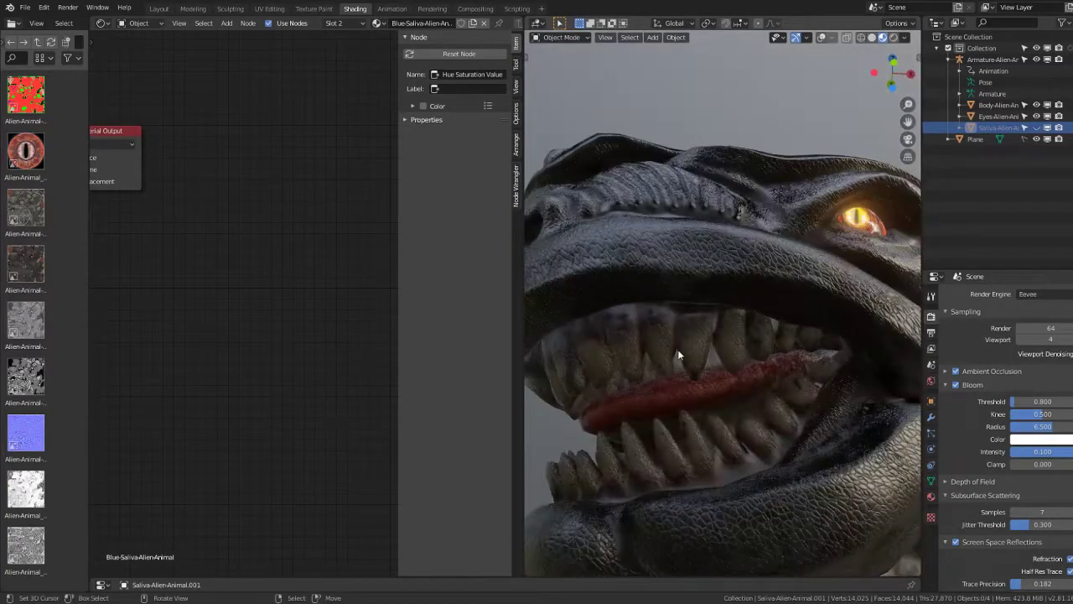
{"action": "left_click", "coordinate": [677, 348]}
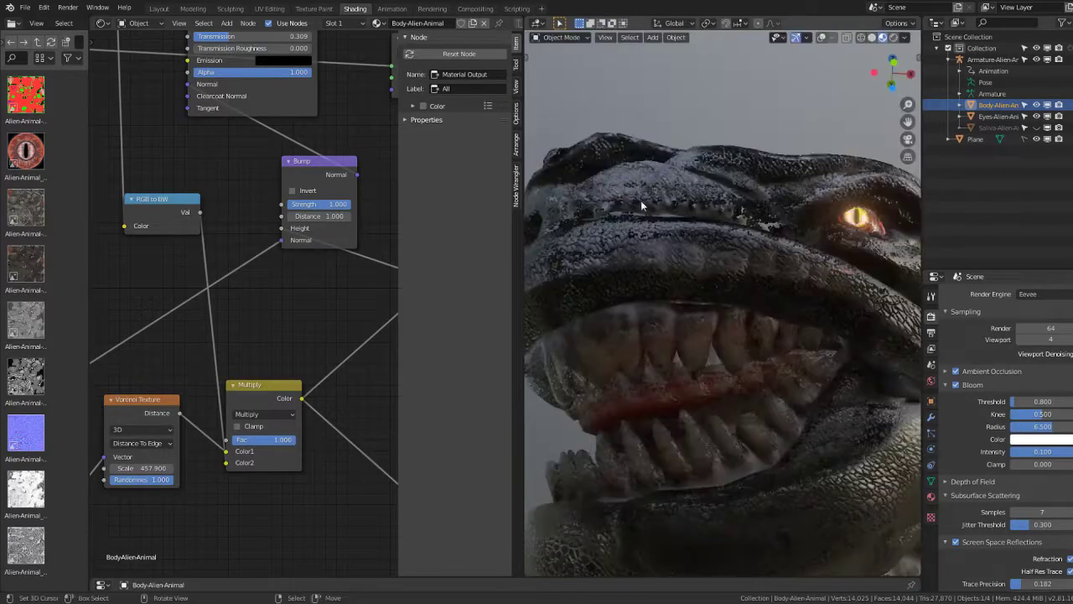
{"action": "left_click", "coordinate": [566, 37]}
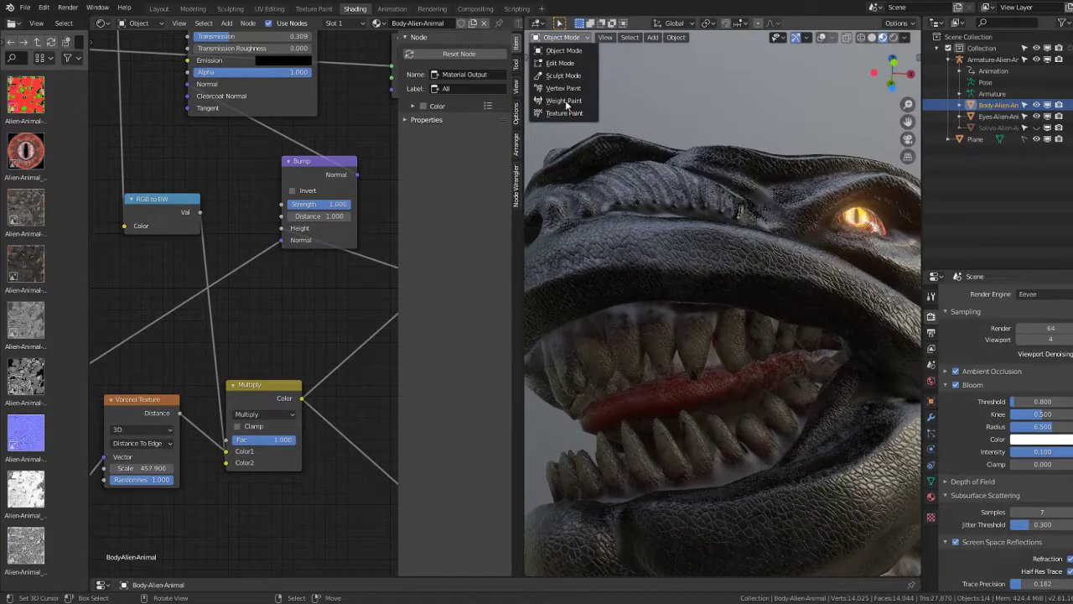
Step: Put the body in Vertex Paint mode with Solid shading and show its Object Data properties
{"action": "left_click", "coordinate": [563, 88]}
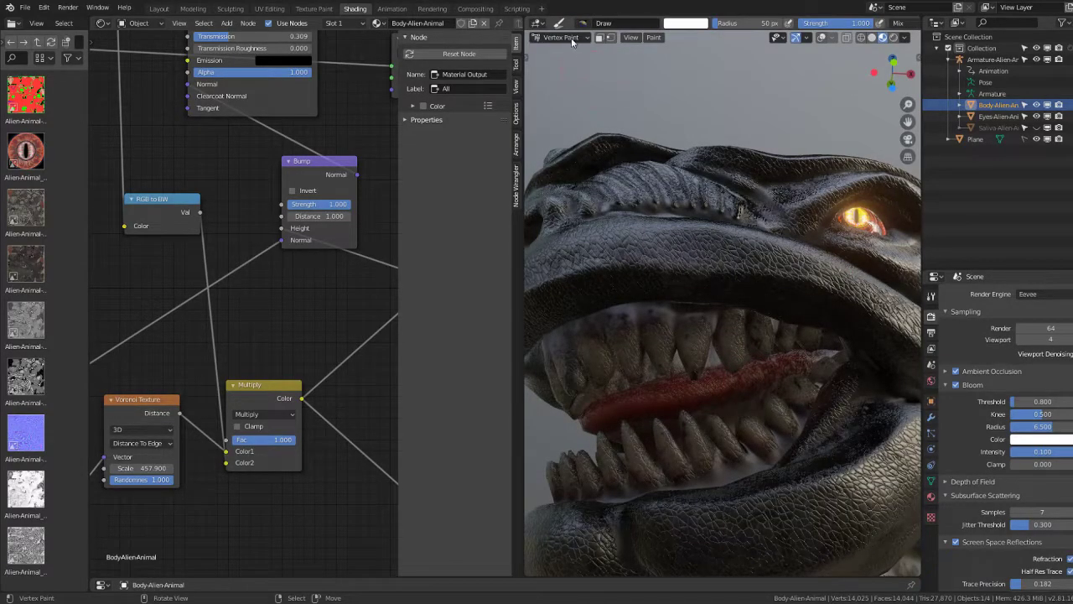
{"action": "left_click", "coordinate": [871, 36]}
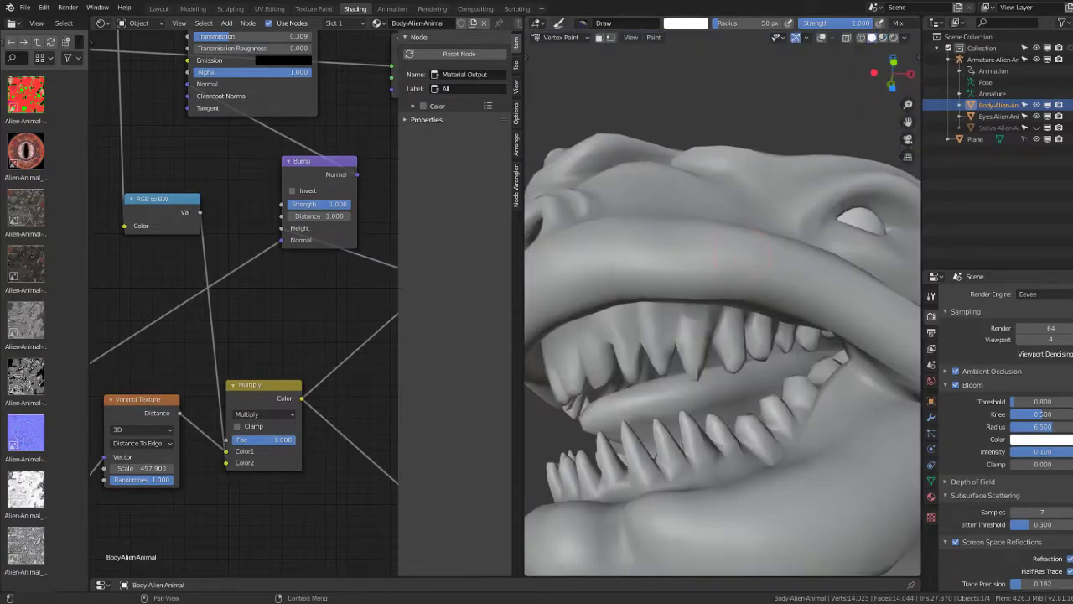
{"action": "left_click", "coordinate": [930, 480]}
{"action": "scroll", "coordinate": [996, 438], "scroll_direction": "down", "scroll_amount": 3}
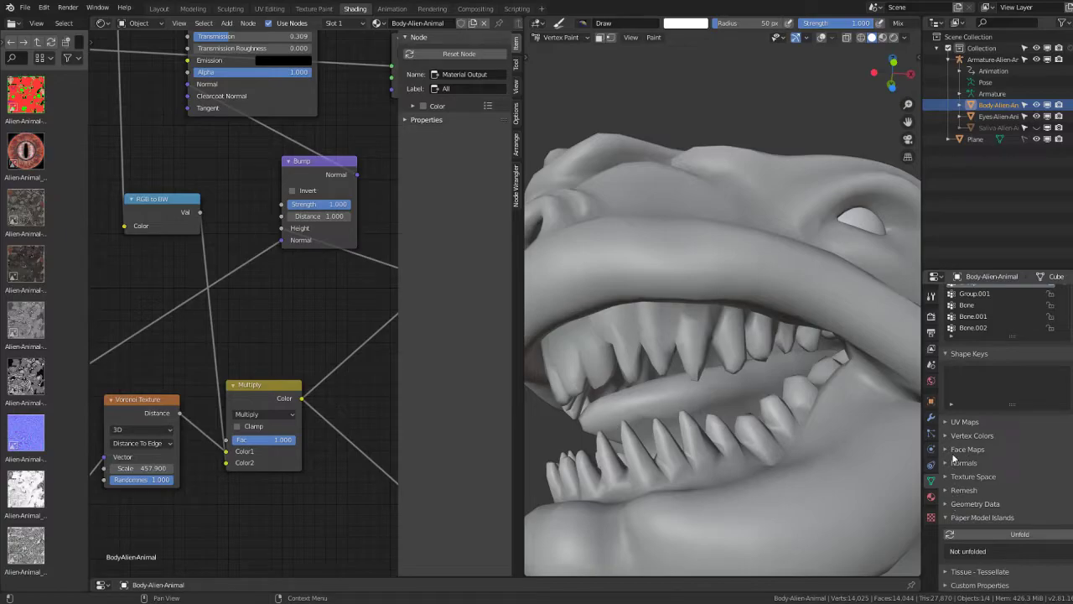
{"action": "scroll", "coordinate": [953, 457], "scroll_direction": "up", "scroll_amount": 2}
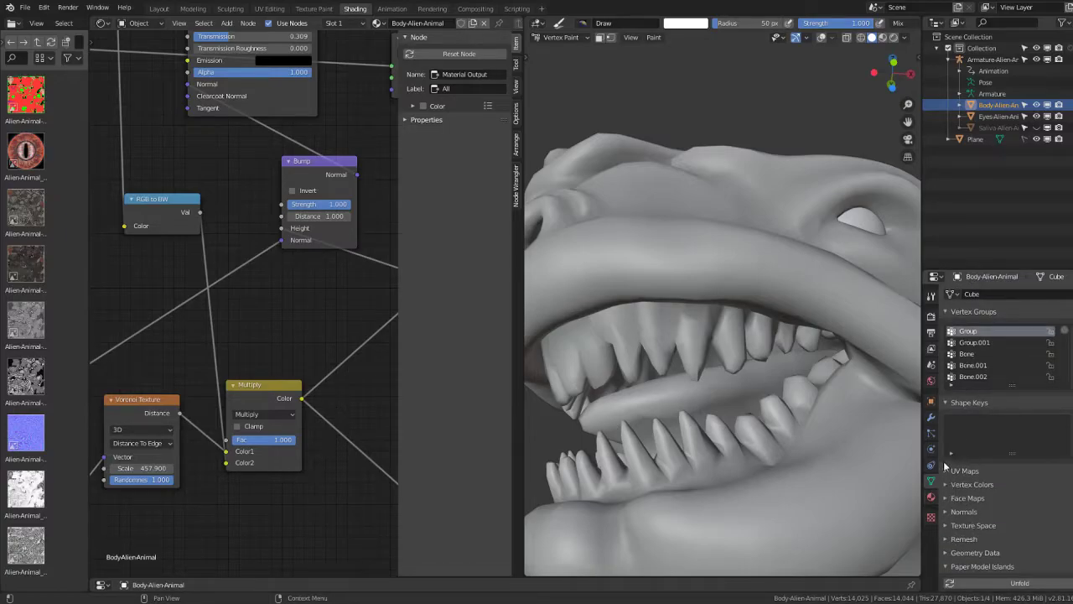
Step: Add a new vertex colour layer, Col.001, under Vertex Colors
{"action": "scroll", "coordinate": [947, 466], "scroll_direction": "down", "scroll_amount": 1}
{"action": "left_click", "coordinate": [989, 463]}
{"action": "left_click", "coordinate": [1069, 479]}
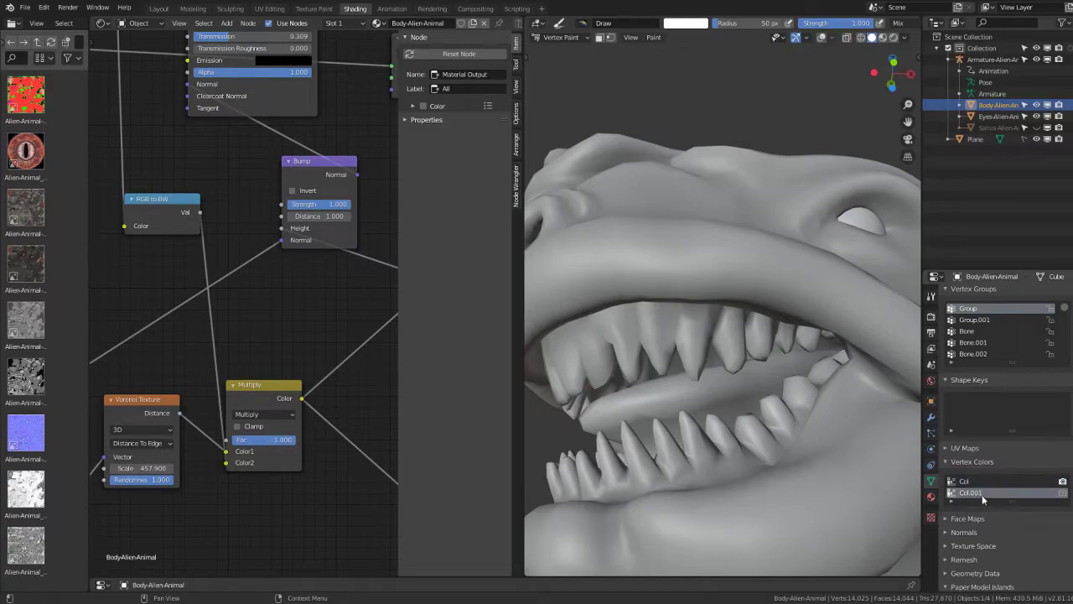
{"action": "middle_click_drag", "start_coordinate": [721, 360], "coordinate": [755, 386]}
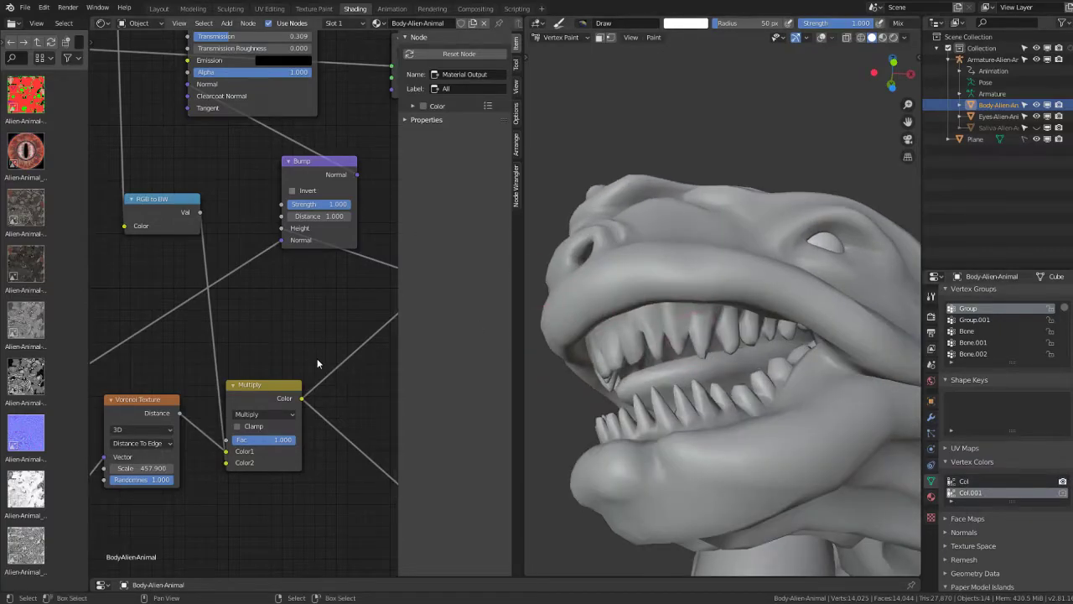
{"action": "scroll", "coordinate": [317, 363], "scroll_direction": "down", "scroll_amount": 2}
{"action": "scroll", "coordinate": [331, 302], "scroll_direction": "down", "scroll_amount": 2}
{"action": "scroll", "coordinate": [278, 339], "scroll_direction": "down", "scroll_amount": 2}
{"action": "mouse_move", "coordinate": [288, 338]}
{"action": "middle_mouse_down"}
{"action": "mouse_move", "coordinate": [304, 395]}
{"action": "mouse_move", "coordinate": [299, 426]}
{"action": "middle_mouse_up"}
{"action": "scroll", "coordinate": [706, 372], "scroll_direction": "up", "scroll_amount": 2}
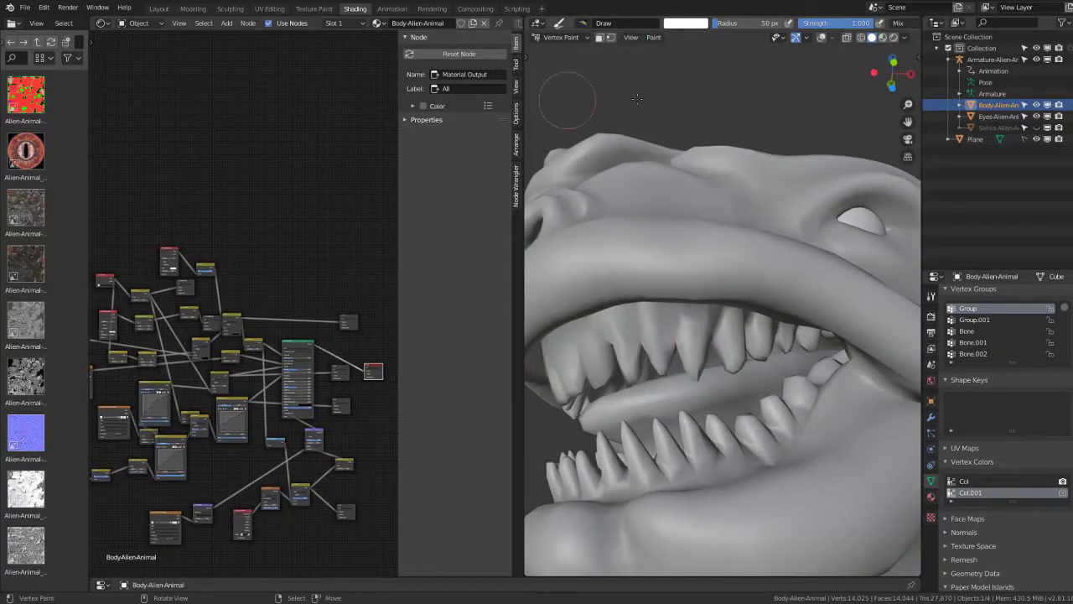
Step: Show Flat lighting with Vertex colour and fill the whole body white using Shift+K
{"action": "left_click", "coordinate": [905, 37]}
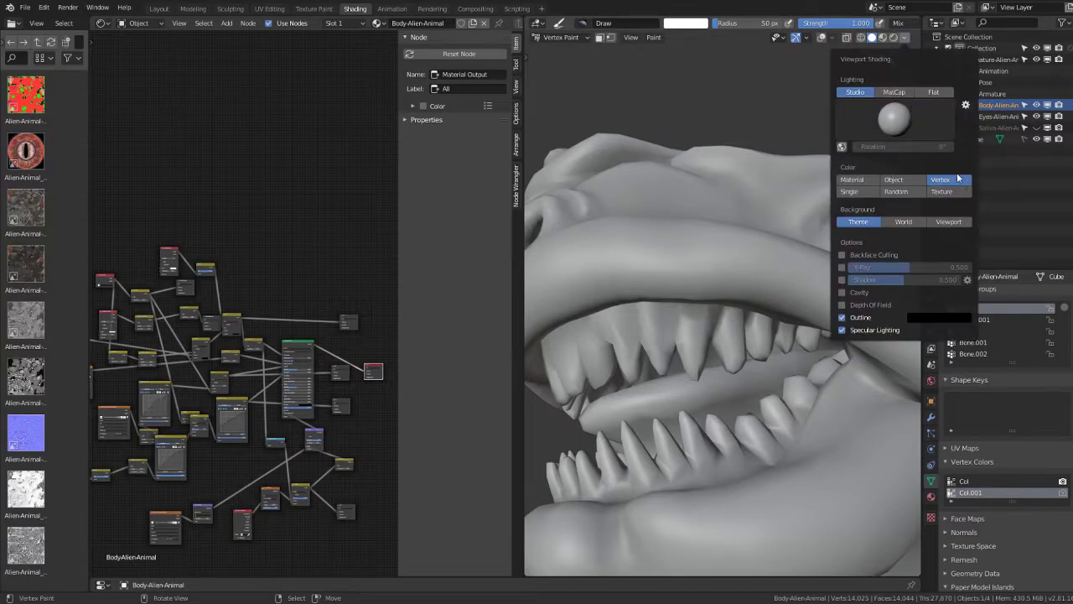
{"action": "left_click", "coordinate": [933, 92]}
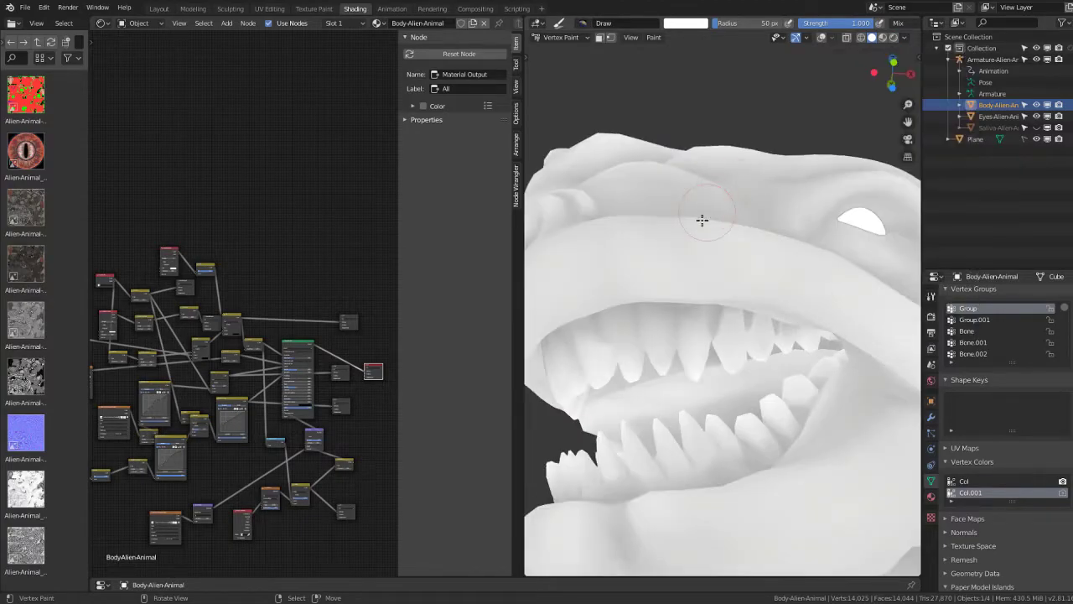
{"action": "scroll", "coordinate": [702, 218], "scroll_direction": "down", "scroll_amount": 3}
{"action": "middle_click_drag", "start_coordinate": [702, 218], "coordinate": [699, 239]}
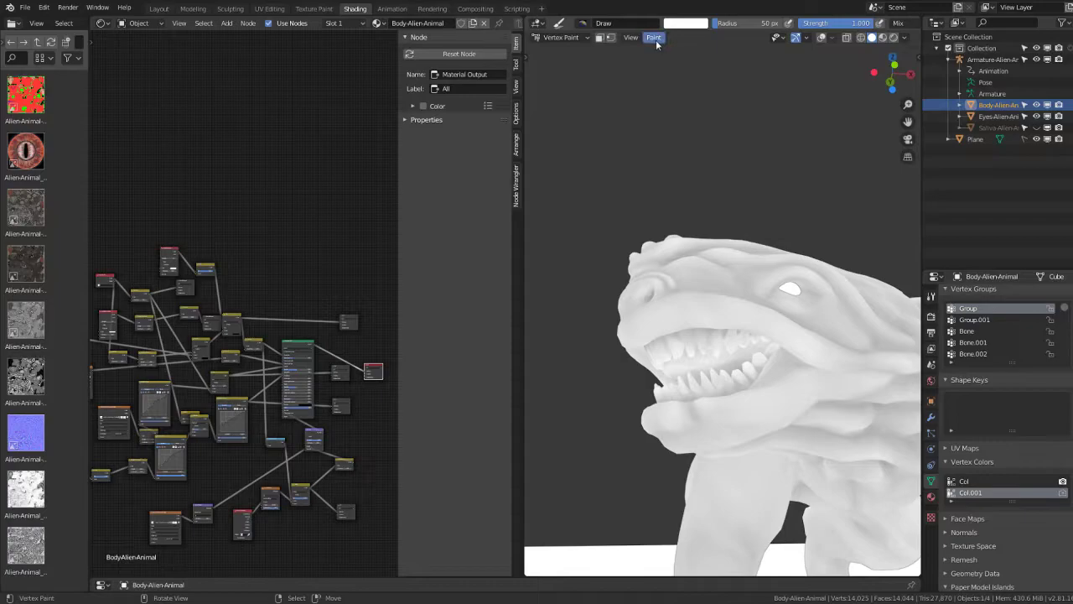
{"action": "key", "text": "shift+k"}
{"action": "middle_click_drag", "start_coordinate": [719, 263], "coordinate": [711, 247]}
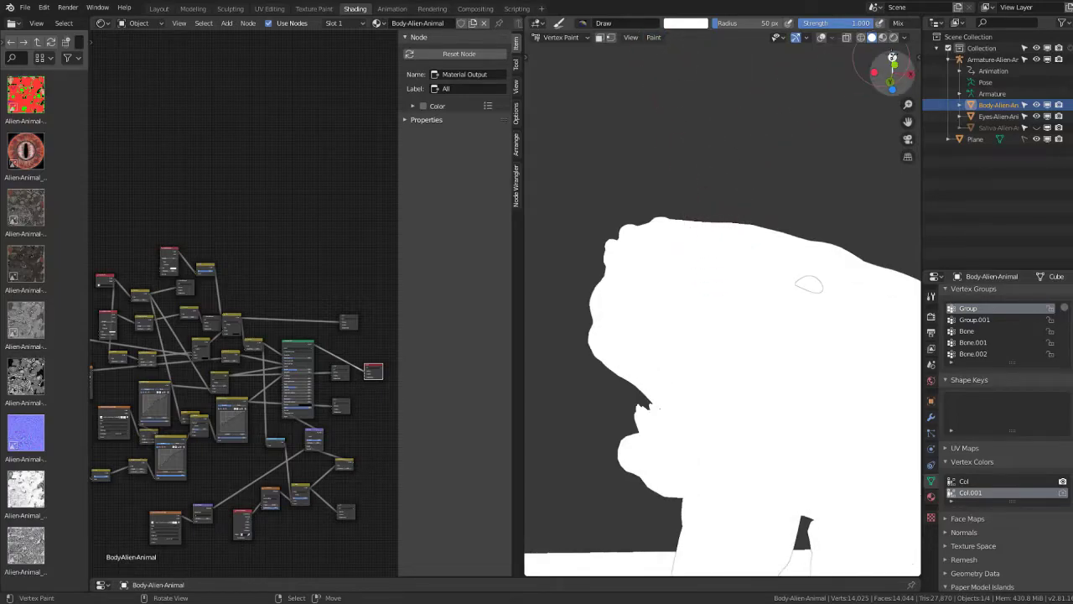
Step: Return the viewport shading to lit Studio lighting
{"action": "left_click", "coordinate": [903, 38]}
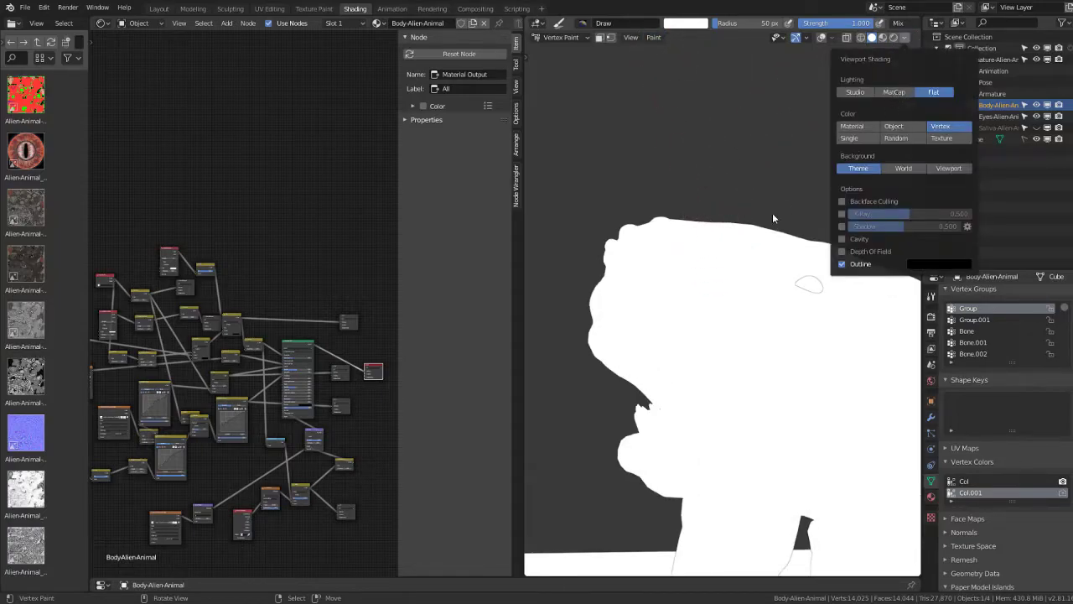
{"action": "left_click", "coordinate": [894, 126]}
{"action": "middle_click_drag", "start_coordinate": [746, 318], "coordinate": [745, 263]}
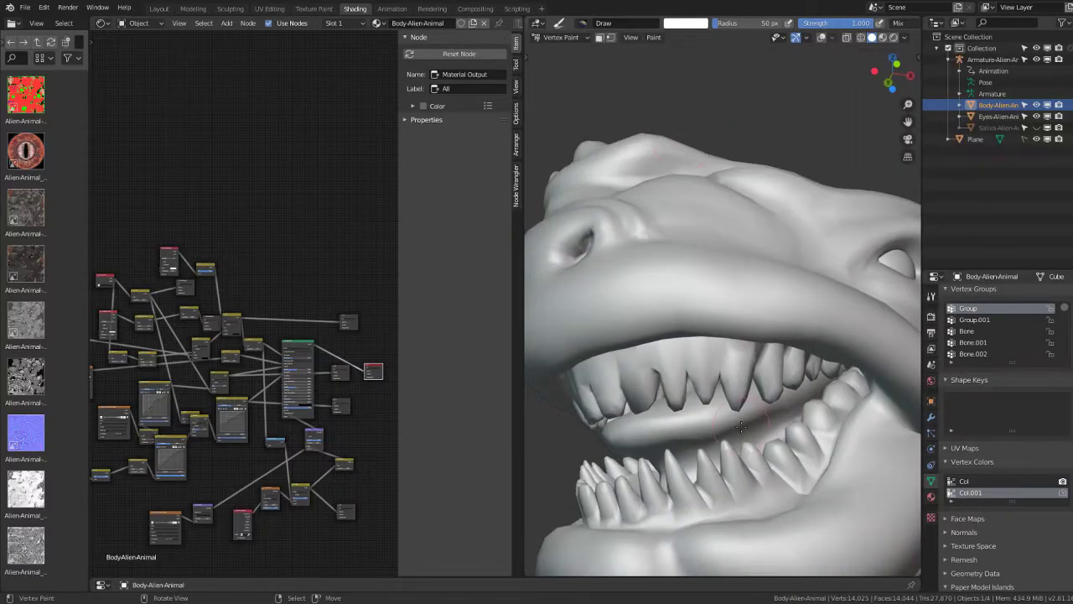
{"action": "middle_click_drag", "start_coordinate": [741, 427], "coordinate": [637, 402]}
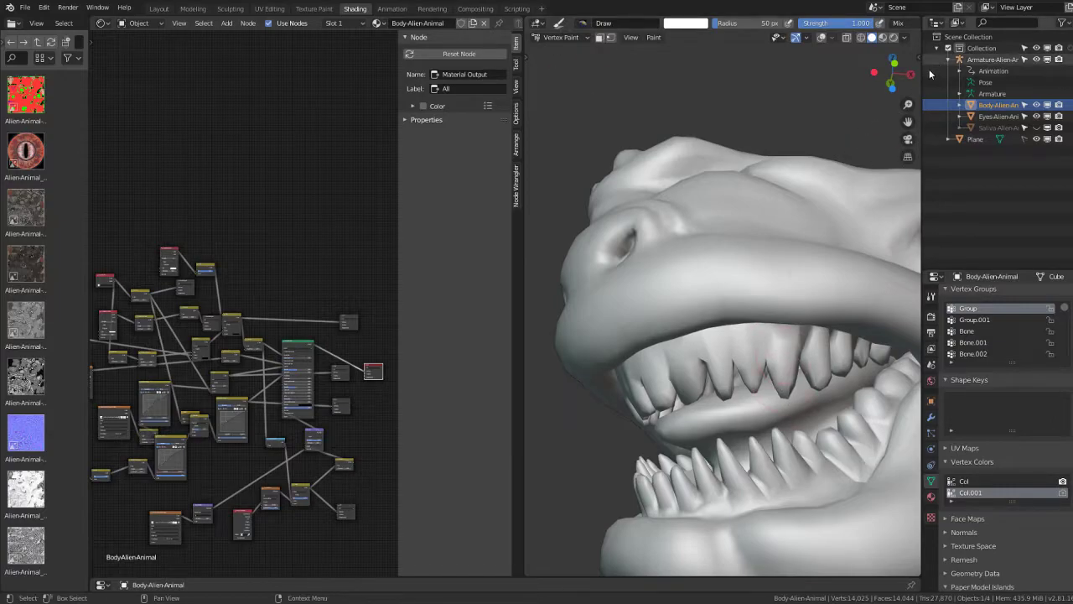
Step: Check the Draw brush colour in the sidebar, undo a black test stroke, and maximize the viewport
{"action": "key", "text": "n"}
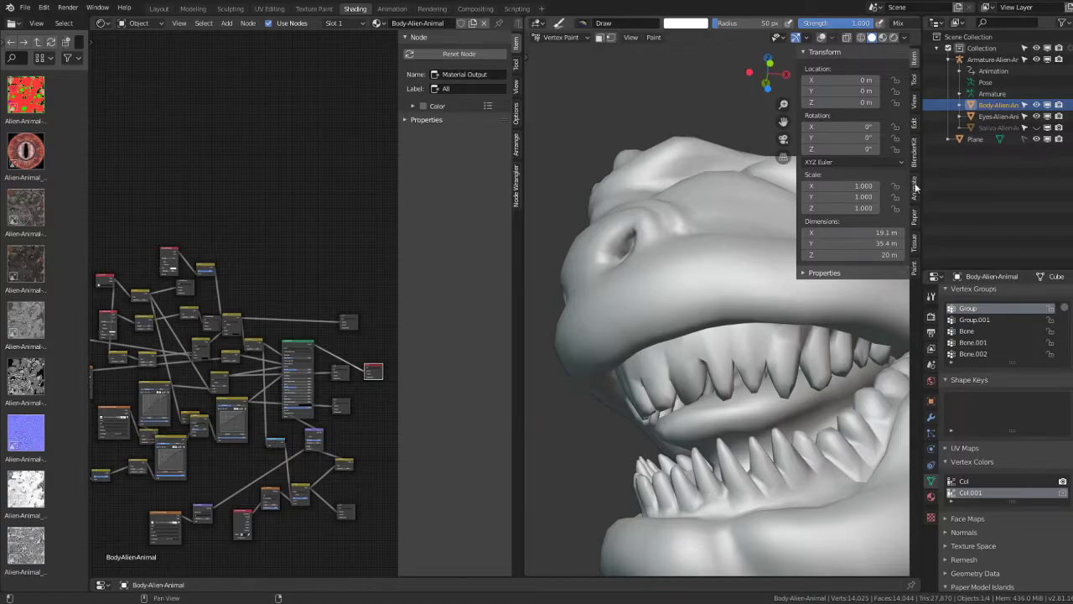
{"action": "left_click", "coordinate": [915, 78]}
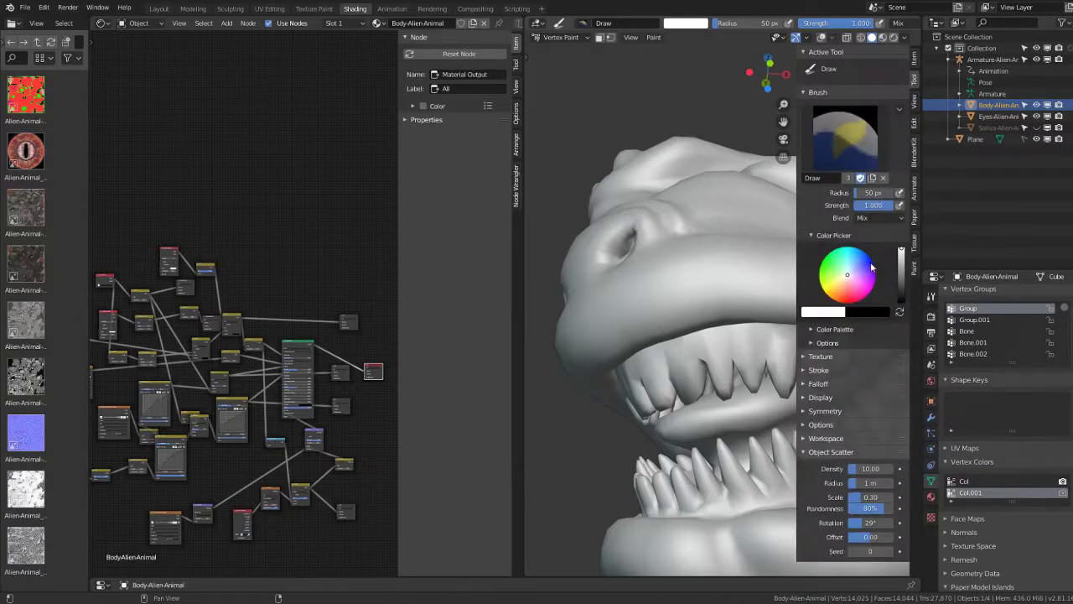
{"action": "left_click_drag", "start_coordinate": [904, 260], "coordinate": [902, 302]}
{"action": "mouse_move", "coordinate": [723, 252]}
{"action": "left_mouse_down"}
{"action": "mouse_move", "coordinate": [690, 267]}
{"action": "mouse_move", "coordinate": [696, 277]}
{"action": "left_mouse_up"}
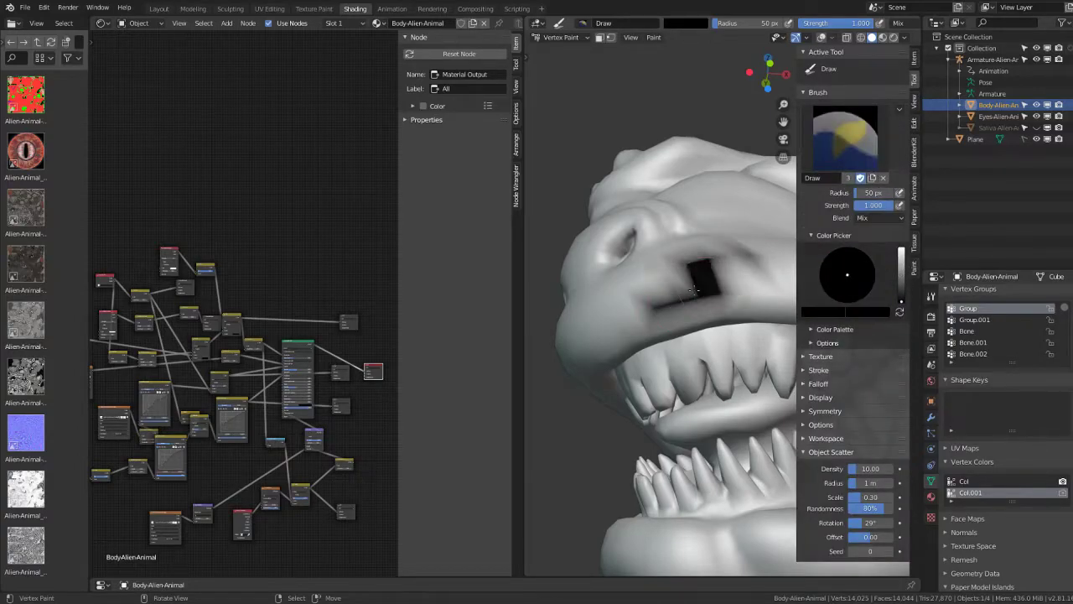
{"action": "key", "text": "ctrl+z"}
{"action": "middle_click_drag", "start_coordinate": [698, 277], "coordinate": [699, 277]}
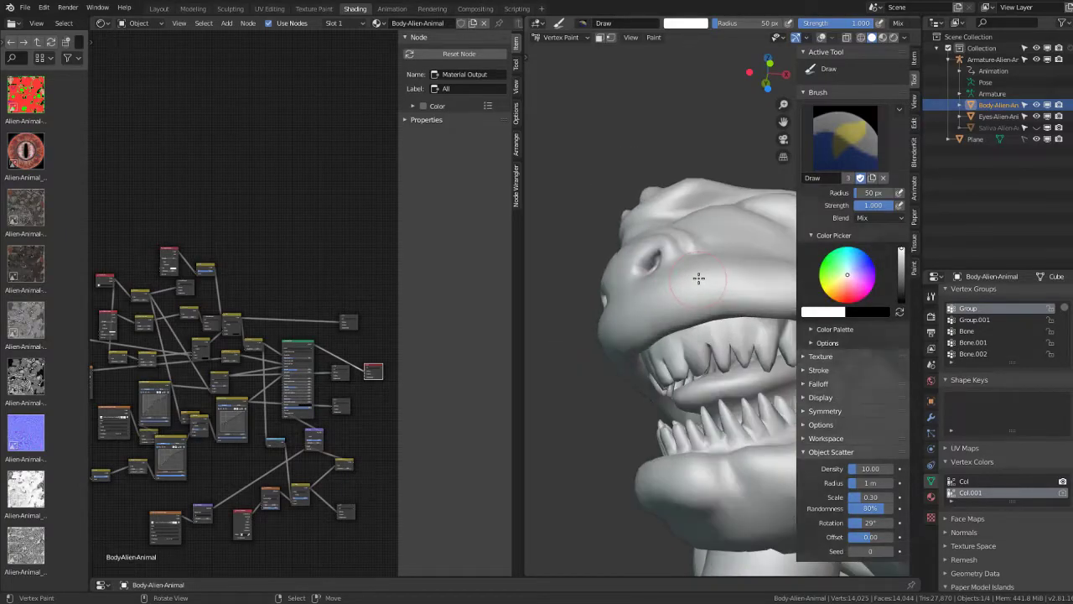
{"action": "key", "text": "ctrl+space"}
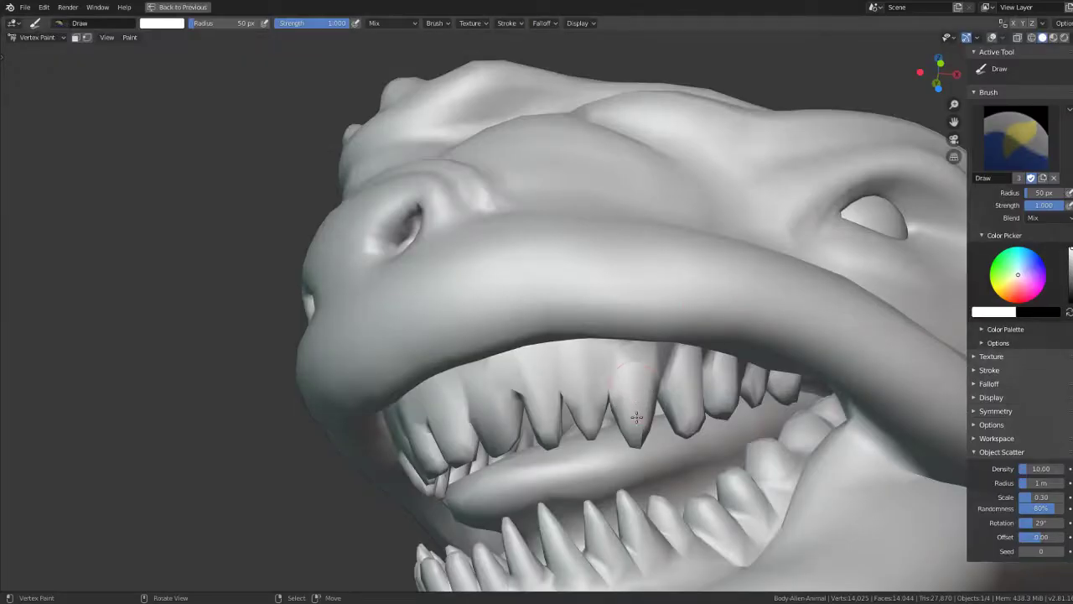
Step: Swap the paint colour to black with X
{"action": "scroll", "coordinate": [638, 407], "scroll_direction": "down", "scroll_amount": 3}
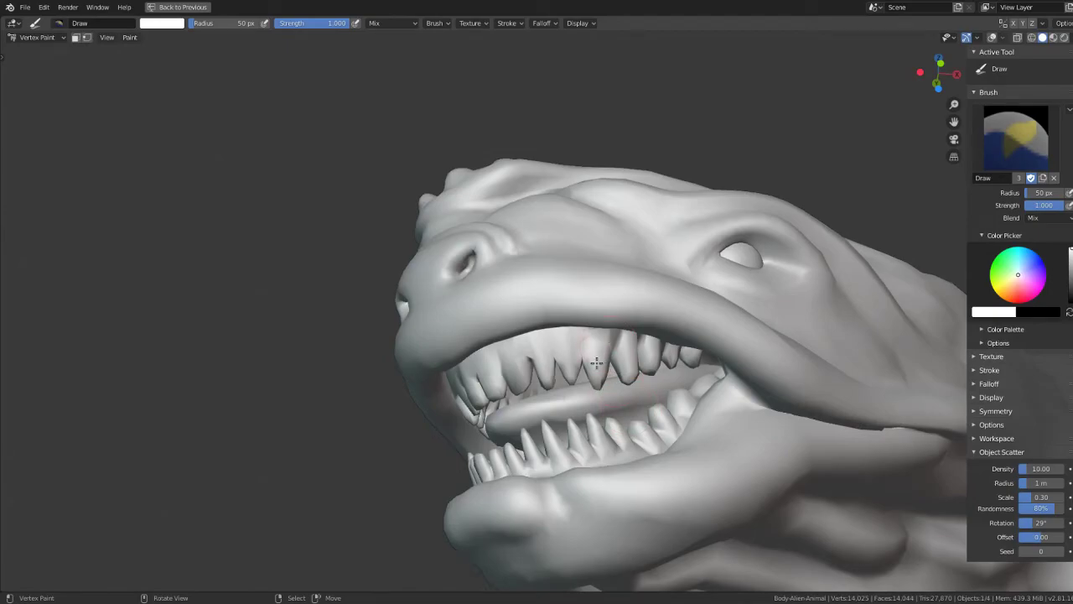
{"action": "mouse_move", "coordinate": [596, 362]}
{"action": "middle_mouse_down"}
{"action": "mouse_move", "coordinate": [522, 383]}
{"action": "mouse_move", "coordinate": [658, 306]}
{"action": "mouse_move", "coordinate": [620, 305]}
{"action": "middle_mouse_up"}
{"action": "key", "text": "x"}
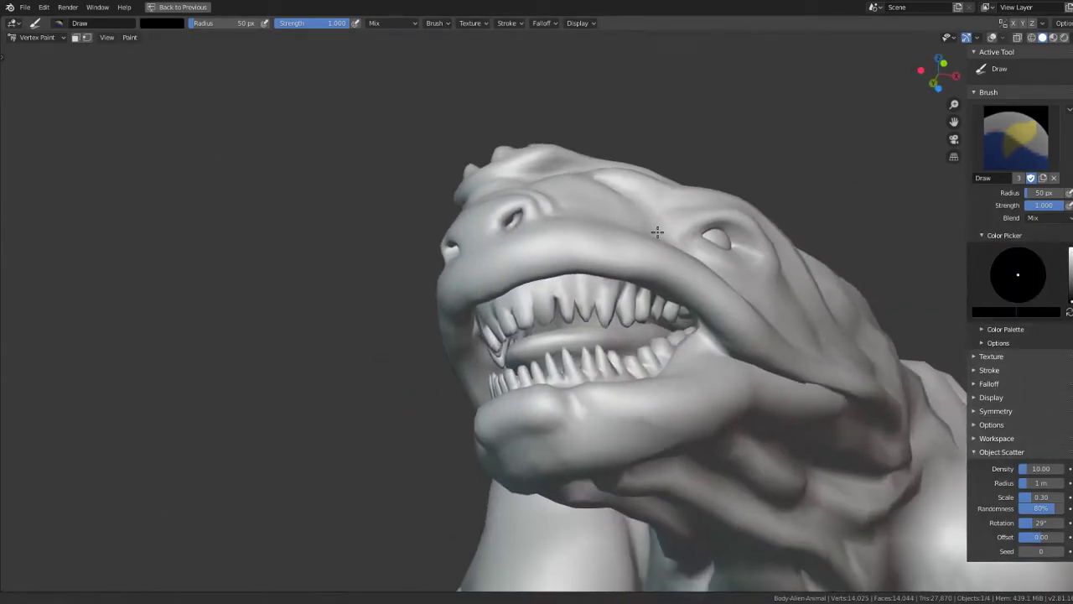
Step: Enter Edit Mode on the body and show its wireframe and overlays
{"action": "key", "text": "Tab"}
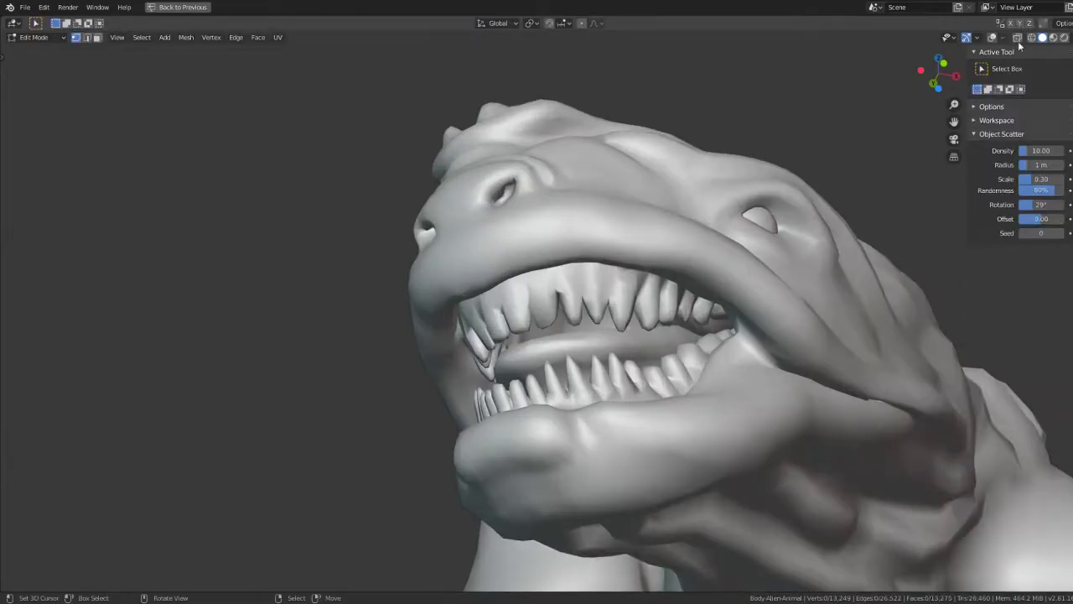
{"action": "left_click", "coordinate": [1052, 40]}
{"action": "left_click", "coordinate": [1043, 38]}
{"action": "left_click", "coordinate": [1018, 39]}
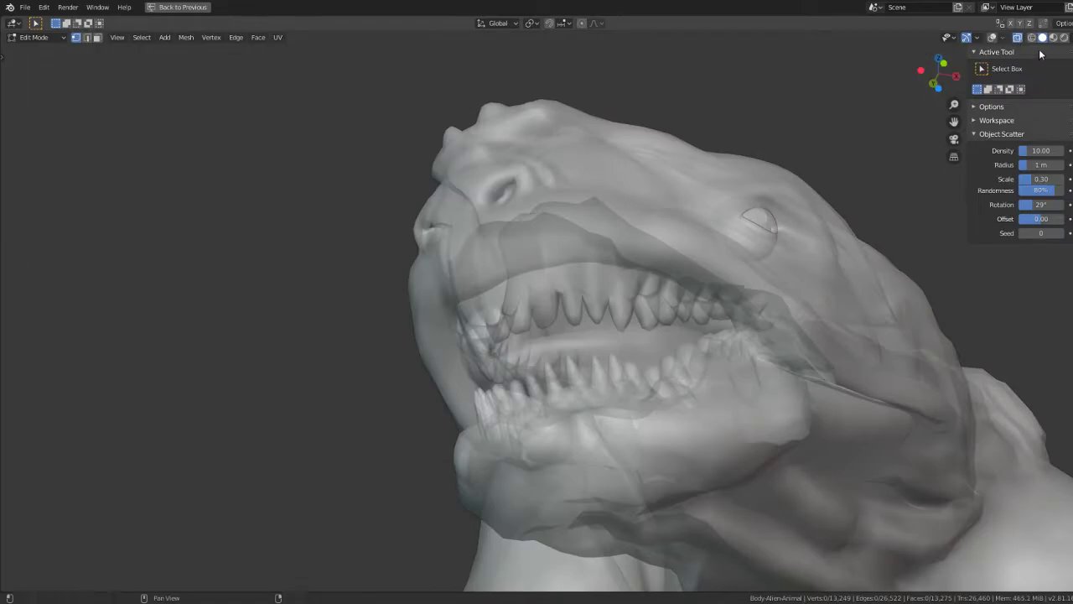
{"action": "left_click", "coordinate": [1017, 38]}
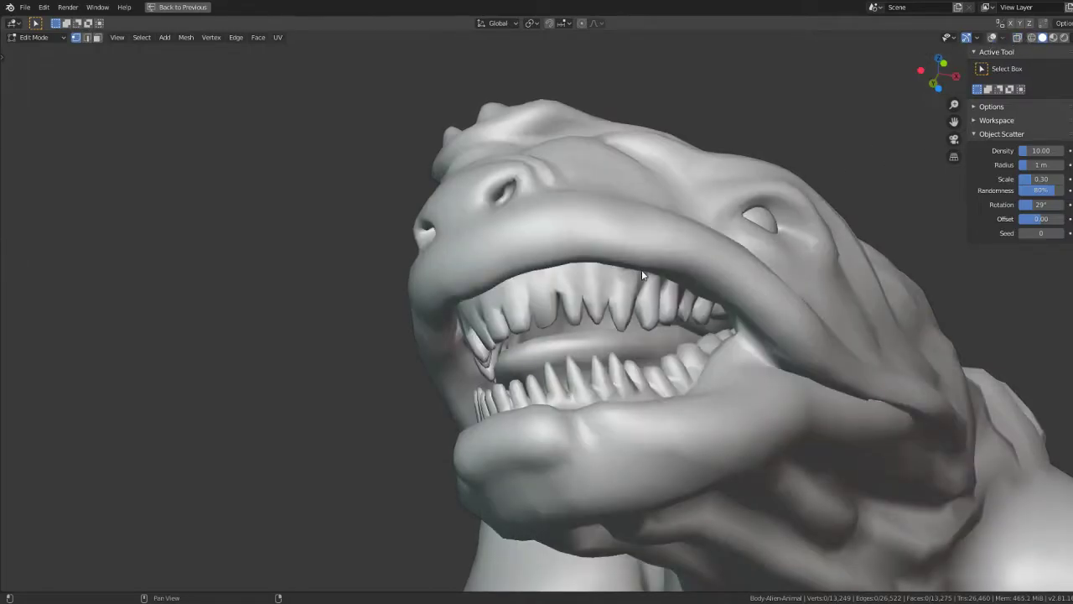
{"action": "key", "text": "shift+alt+z"}
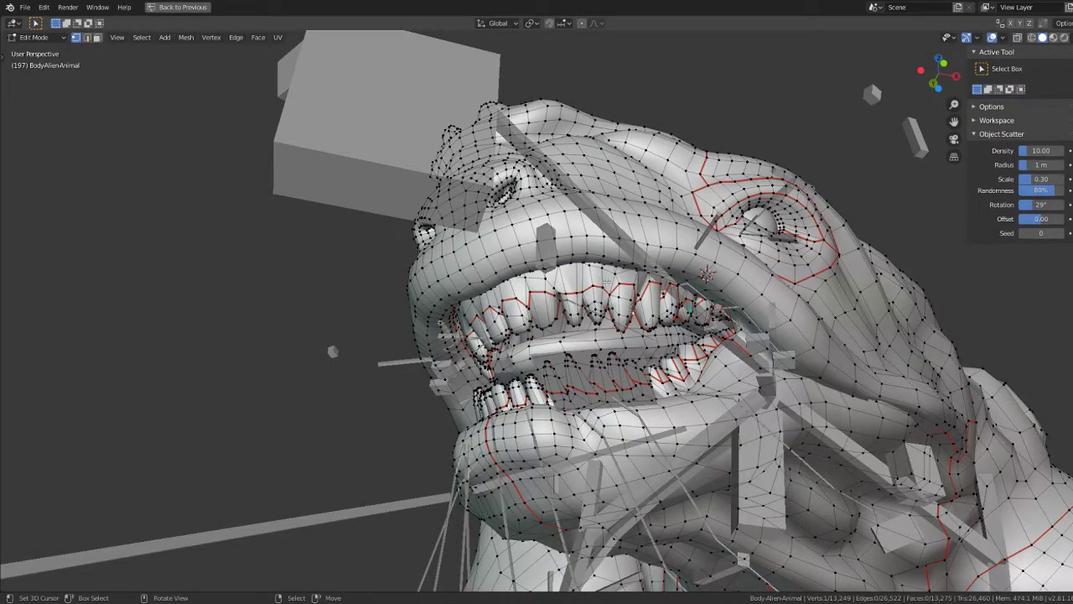
Step: In face select, pick the first upper teeth with L and isolate the body in local view
{"action": "left_click", "coordinate": [98, 38]}
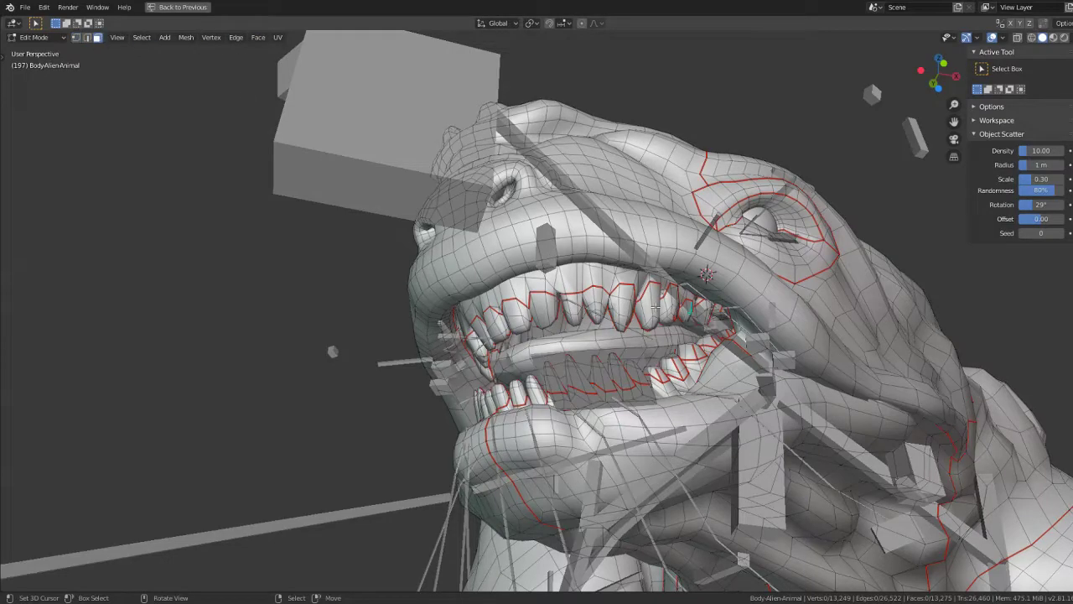
{"action": "key", "text": "l"}
{"action": "middle_click_drag", "start_coordinate": [642, 312], "coordinate": [671, 306]}
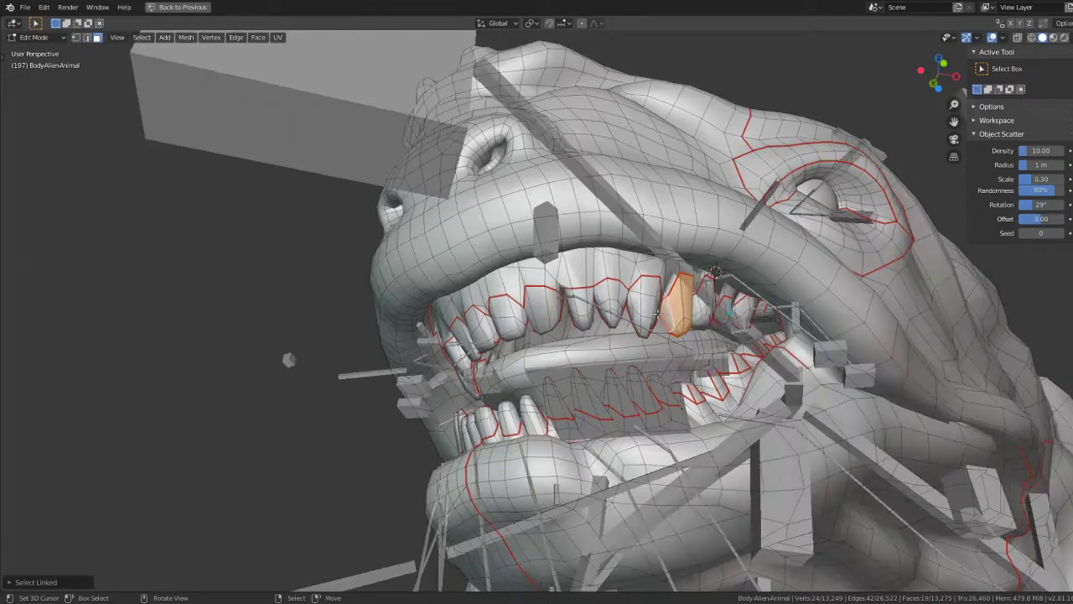
{"action": "key", "text": "l"}
{"action": "key", "text": "l"}
{"action": "key", "text": "l"}
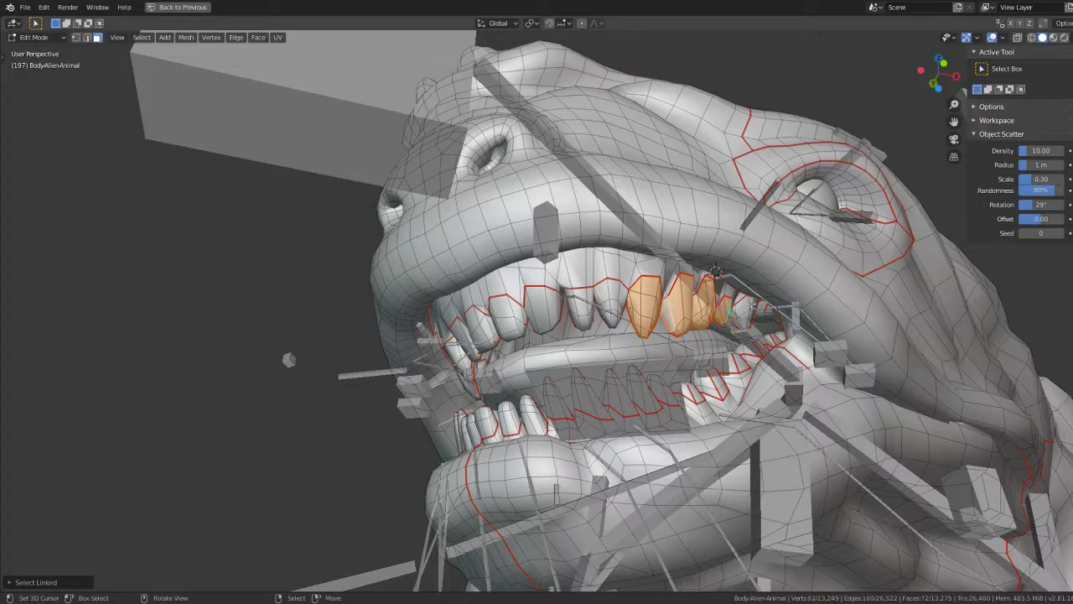
{"action": "key", "text": "l"}
{"action": "key", "text": "l"}
{"action": "key", "text": "l"}
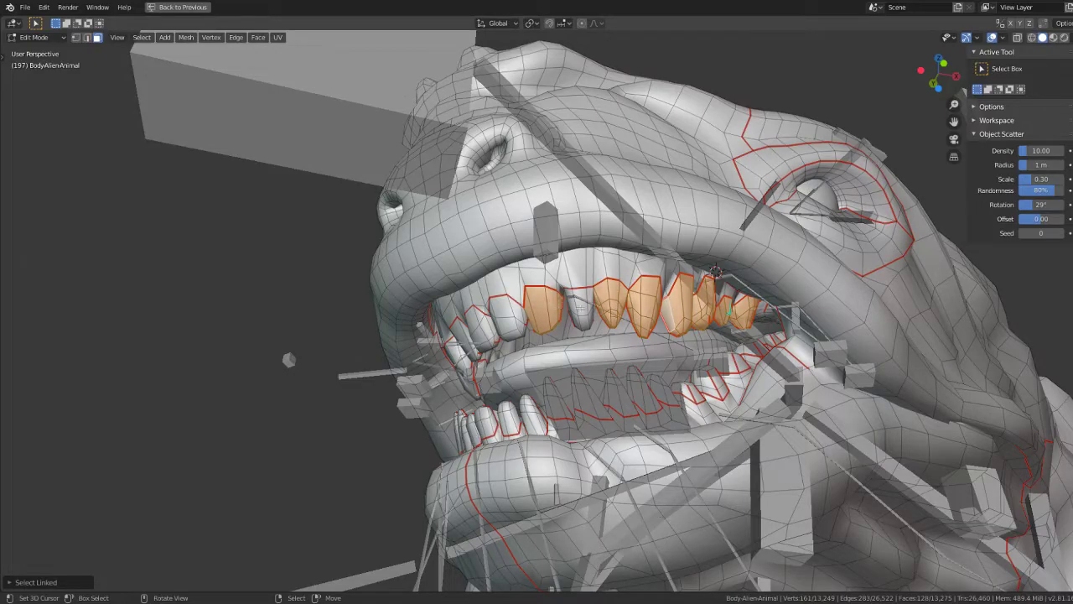
{"action": "key", "text": "l"}
{"action": "key", "text": "alt+z"}
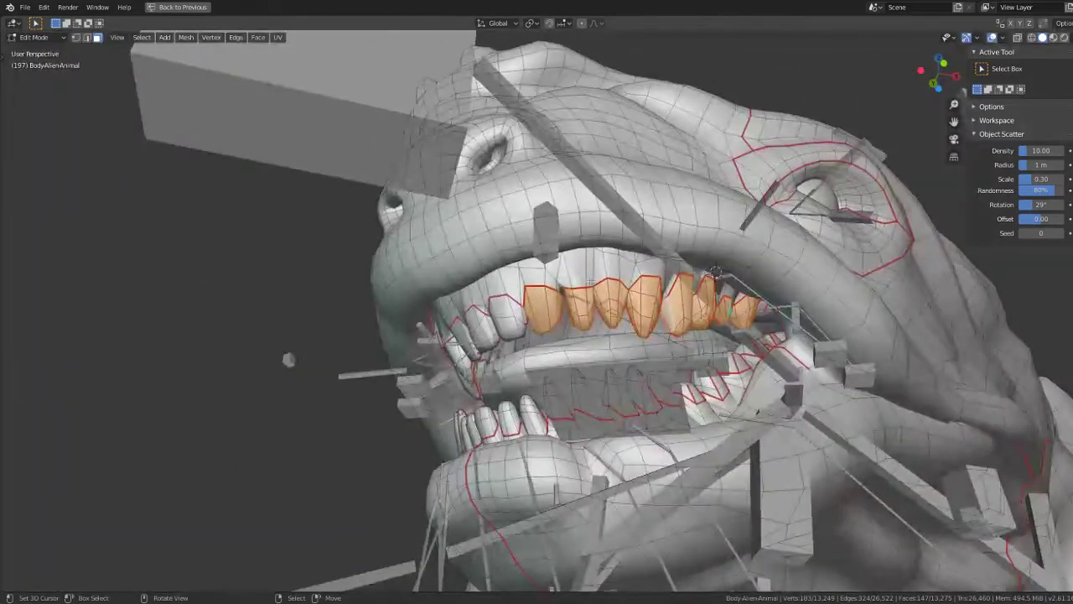
{"action": "key", "text": "KP_Divide"}
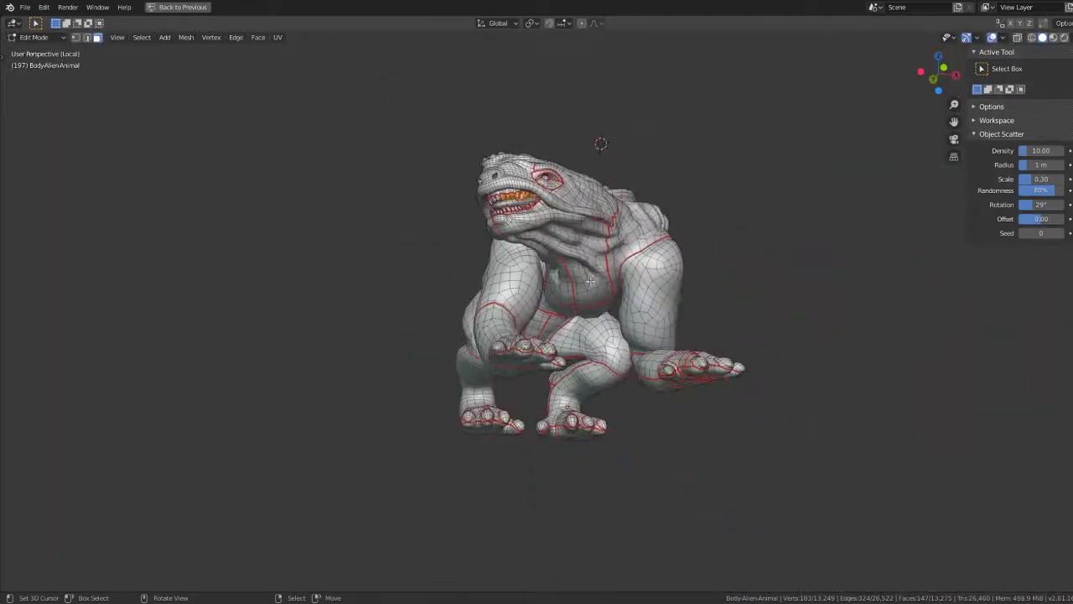
{"action": "middle_click_drag", "start_coordinate": [590, 279], "coordinate": [603, 234]}
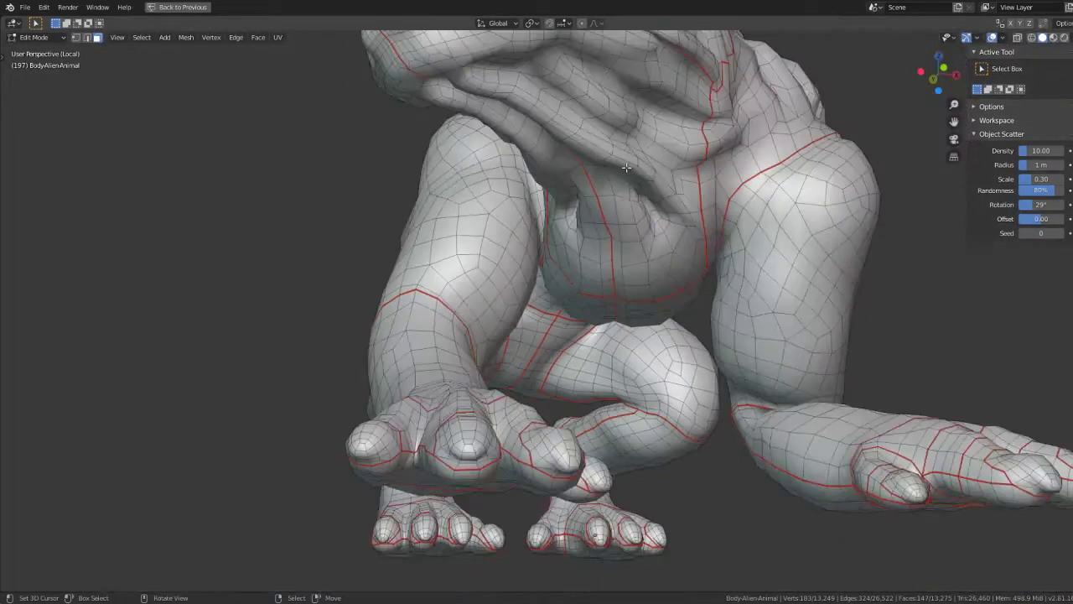
{"action": "scroll", "coordinate": [626, 167], "scroll_direction": "up", "scroll_amount": 4}
{"action": "key", "text": "alt+z"}
Step: Add the remaining upper teeth to the selection with L, undoing an accidental gum pick
{"action": "middle_click_drag", "start_coordinate": [626, 167], "coordinate": [500, 251]}
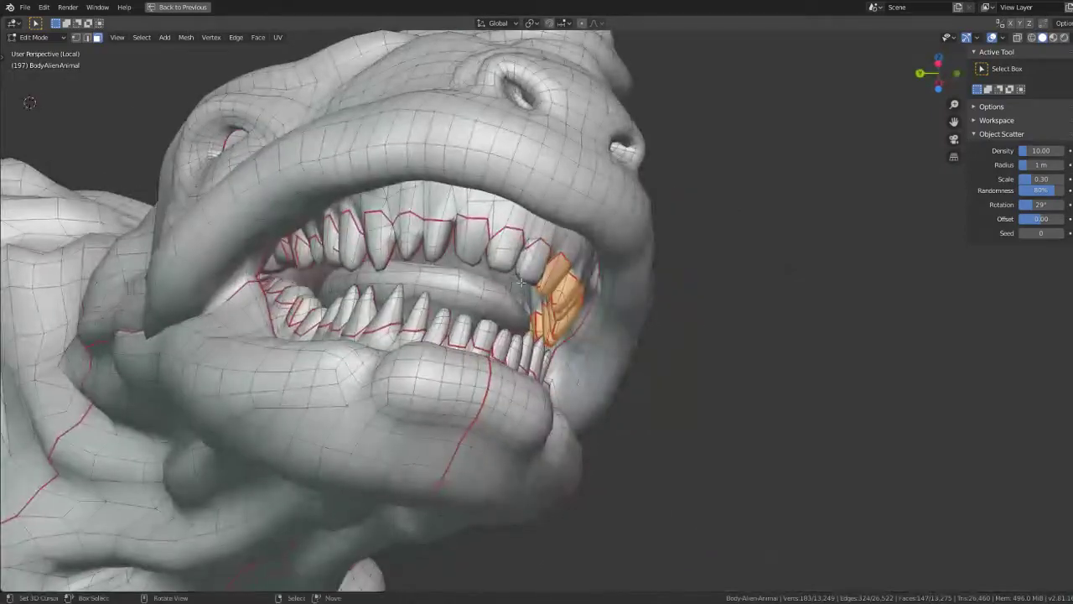
{"action": "key", "text": "l"}
{"action": "key", "text": "l"}
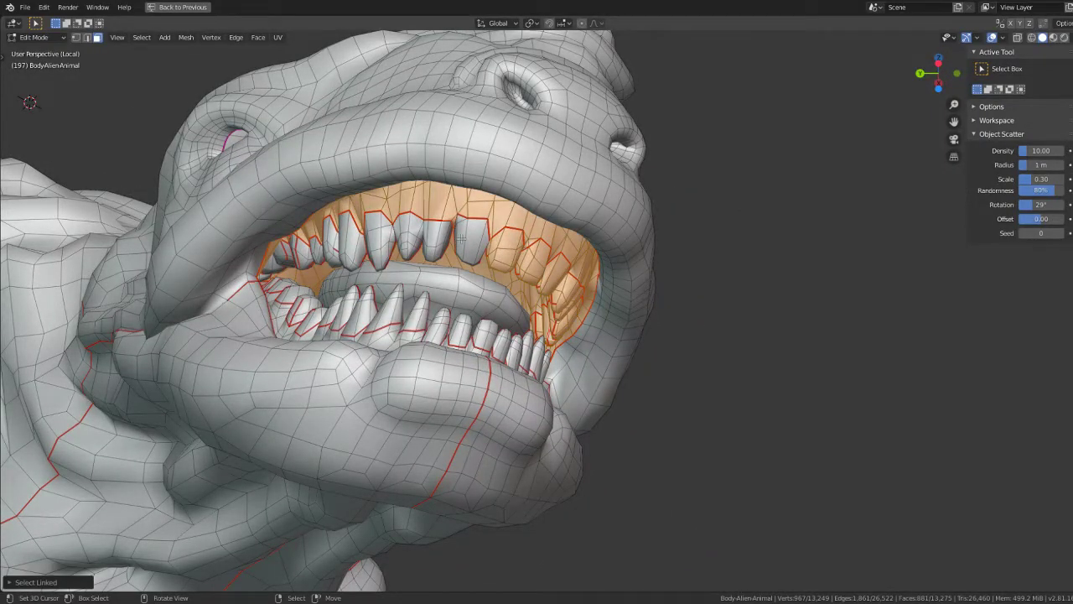
{"action": "key", "text": "ctrl+z"}
{"action": "key", "text": "l"}
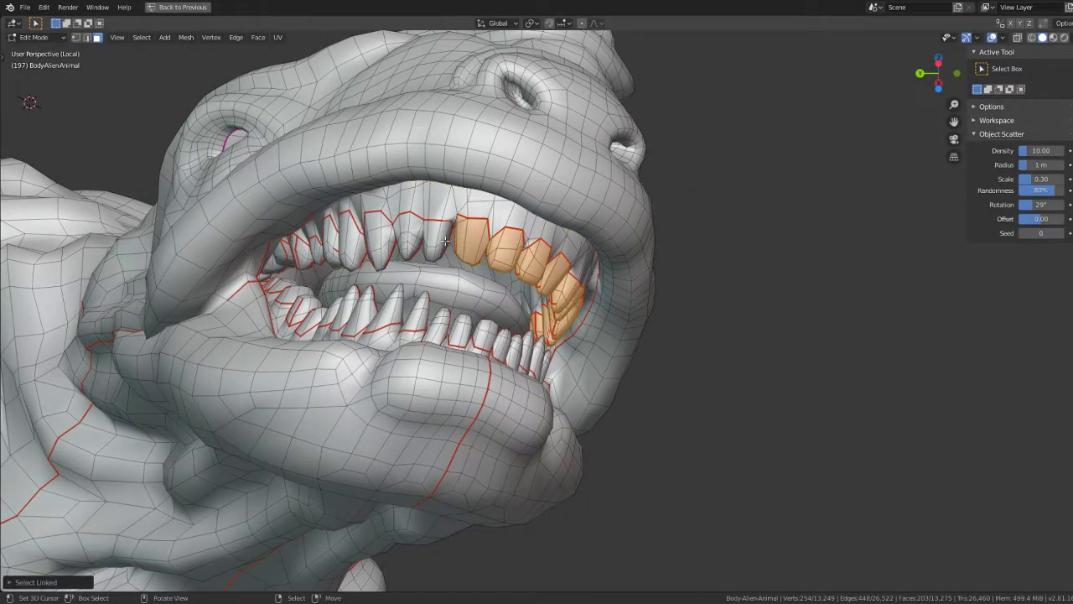
{"action": "key", "text": "l"}
{"action": "key", "text": "l"}
{"action": "middle_click_drag", "start_coordinate": [409, 236], "coordinate": [452, 220]}
{"action": "key", "text": "l"}
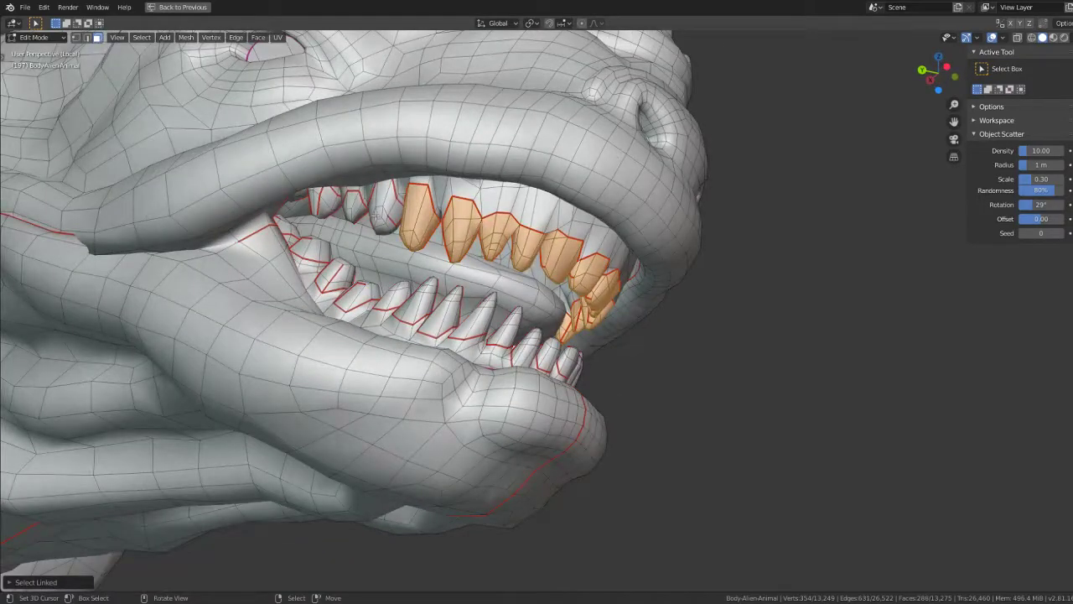
{"action": "key", "text": "l"}
{"action": "key", "text": "l"}
{"action": "middle_click_drag", "start_coordinate": [345, 209], "coordinate": [306, 192]}
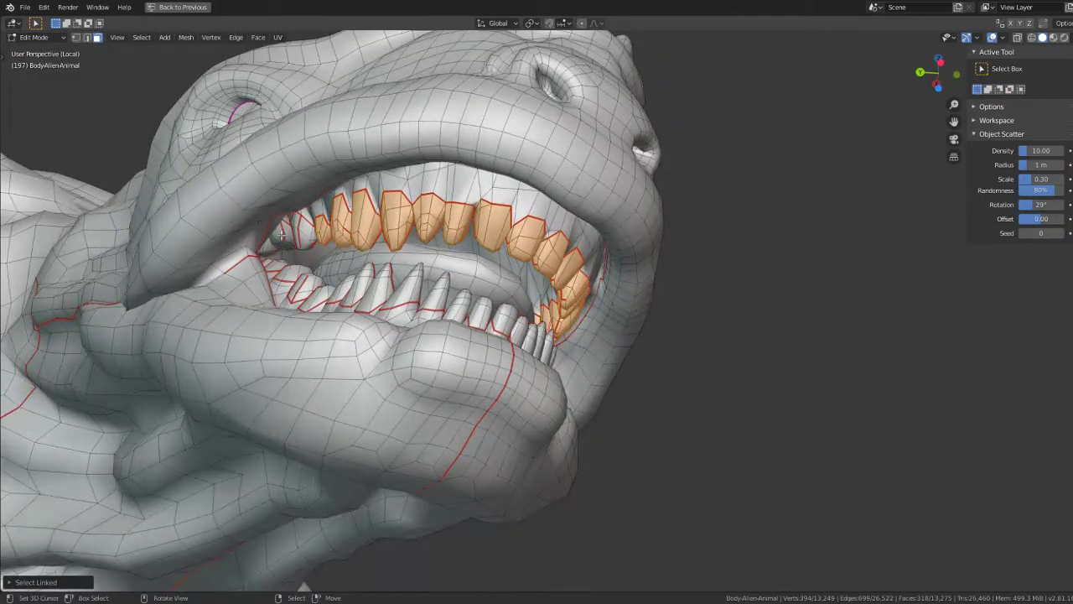
{"action": "key", "text": "l"}
{"action": "key", "text": "l"}
{"action": "scroll", "coordinate": [289, 239], "scroll_direction": "up", "scroll_amount": 4}
{"action": "key", "text": "l"}
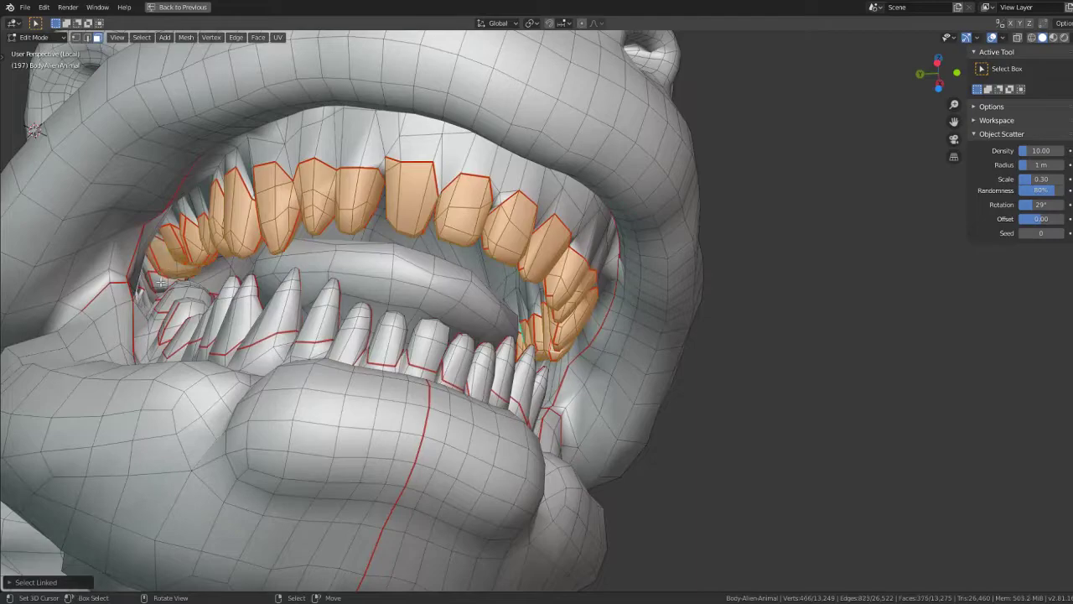
{"action": "key", "text": "l"}
Step: Add all the lower teeth to the selection with L
{"action": "key", "text": "l"}
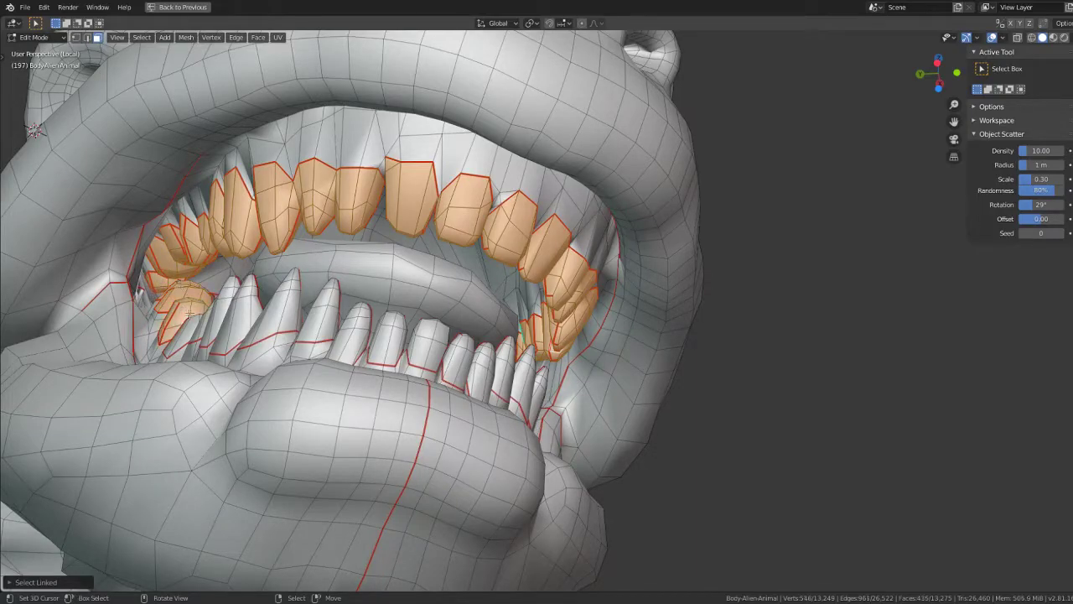
{"action": "key", "text": "l"}
{"action": "key", "text": "l"}
{"action": "key", "text": "l"}
{"action": "key", "text": "l"}
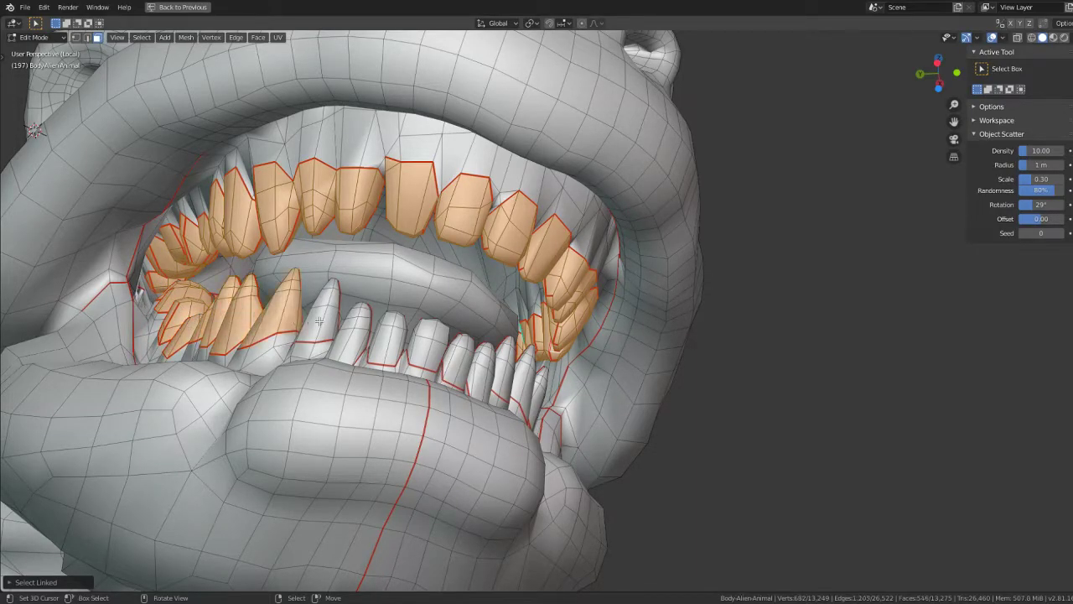
{"action": "key", "text": "l"}
{"action": "key", "text": "l"}
{"action": "middle_click_drag", "start_coordinate": [403, 335], "coordinate": [327, 400]}
{"action": "key", "text": "l"}
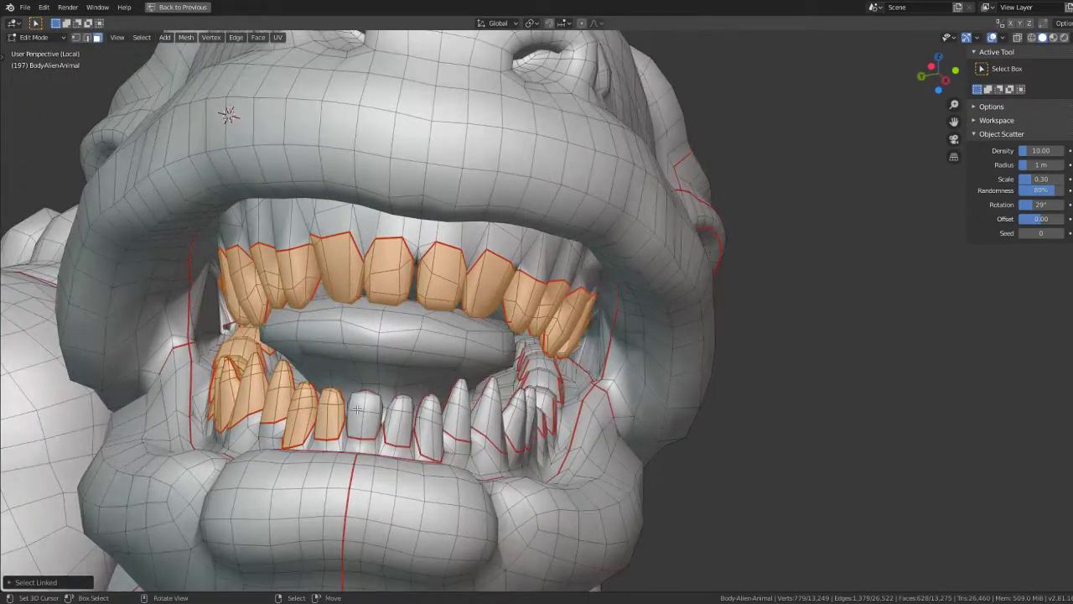
{"action": "key", "text": "l"}
{"action": "key", "text": "l"}
{"action": "key", "text": "l"}
{"action": "middle_click_drag", "start_coordinate": [431, 424], "coordinate": [418, 430]}
{"action": "key", "text": "l"}
{"action": "key", "text": "l"}
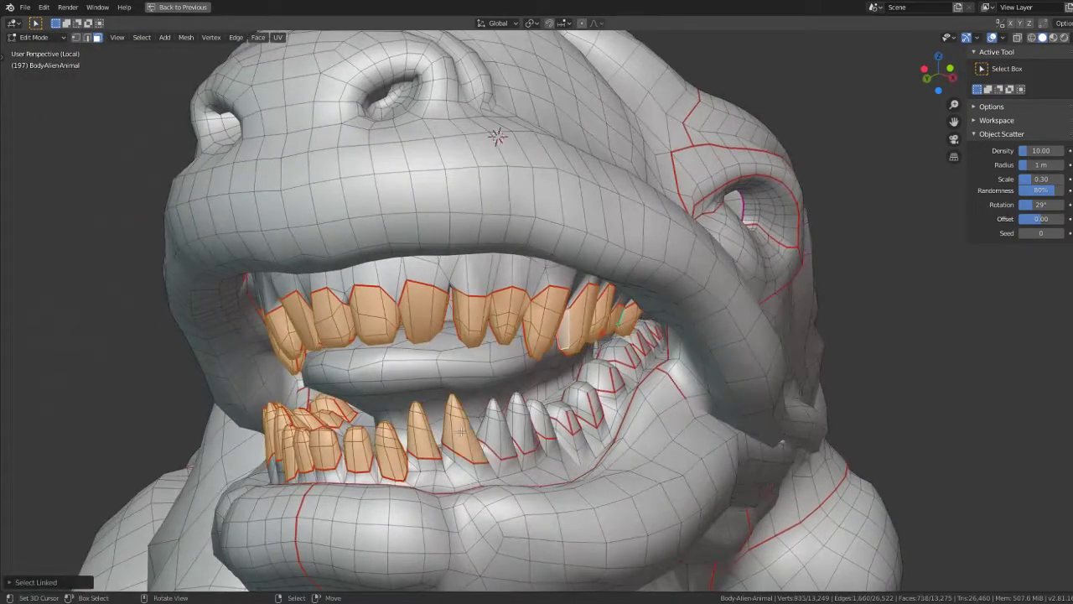
{"action": "key", "text": "l"}
{"action": "key", "text": "l"}
{"action": "key", "text": "l"}
{"action": "key", "text": "l"}
{"action": "key", "text": "l"}
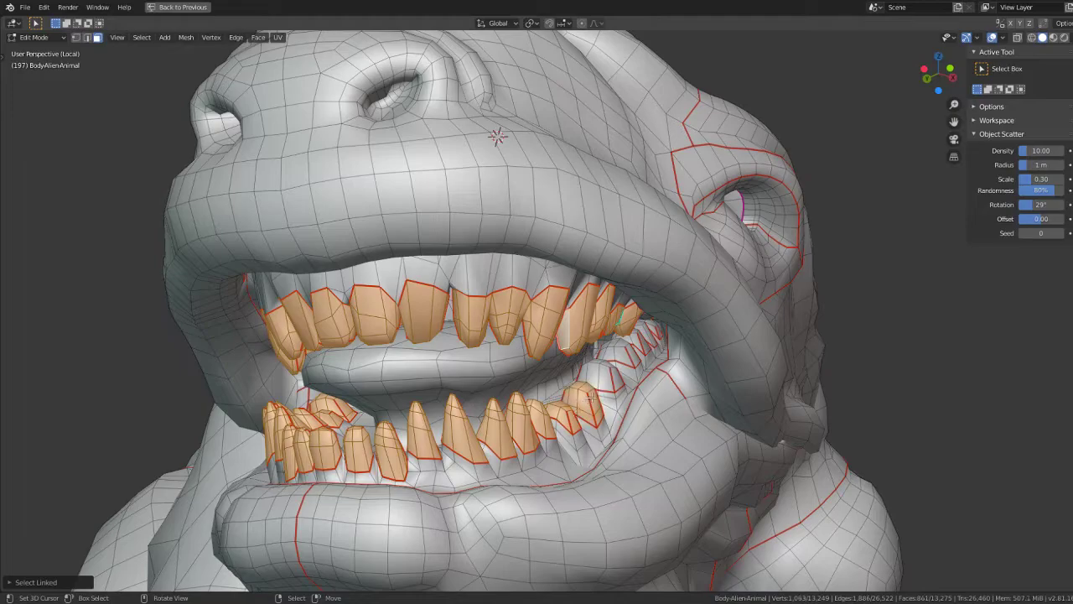
{"action": "key", "text": "l"}
{"action": "key", "text": "l"}
Step: Play and stop the creature's animation, then restore the full multi-panel layout
{"action": "scroll", "coordinate": [641, 342], "scroll_direction": "up", "scroll_amount": 2}
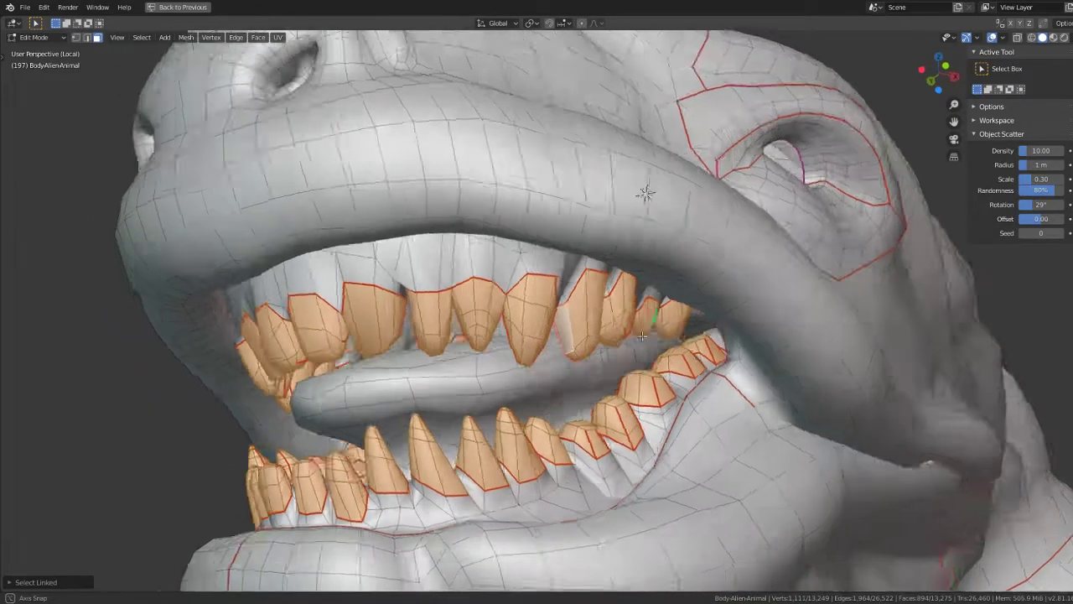
{"action": "scroll", "coordinate": [671, 352], "scroll_direction": "up", "scroll_amount": 2}
{"action": "scroll", "coordinate": [726, 379], "scroll_direction": "up", "scroll_amount": 2}
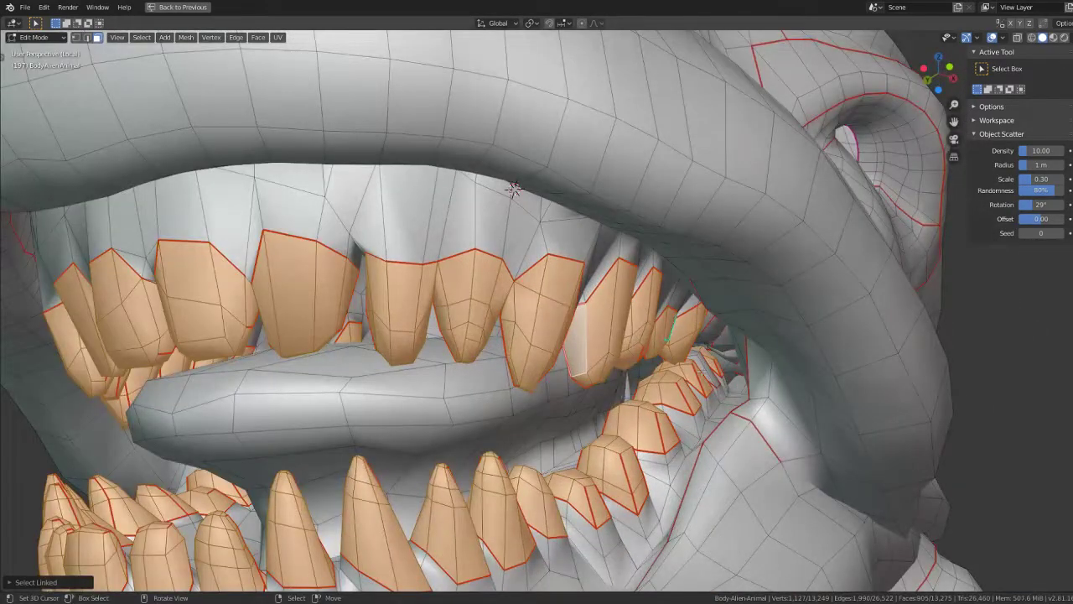
{"action": "scroll", "coordinate": [696, 369], "scroll_direction": "down", "scroll_amount": 5}
{"action": "mouse_move", "coordinate": [696, 369]}
{"action": "middle_mouse_down"}
{"action": "mouse_move", "coordinate": [662, 356]}
{"action": "mouse_move", "coordinate": [503, 378]}
{"action": "middle_mouse_up"}
{"action": "scroll", "coordinate": [658, 354], "scroll_direction": "down", "scroll_amount": 3}
{"action": "key", "text": "space"}
{"action": "scroll", "coordinate": [448, 393], "scroll_direction": "up", "scroll_amount": 3}
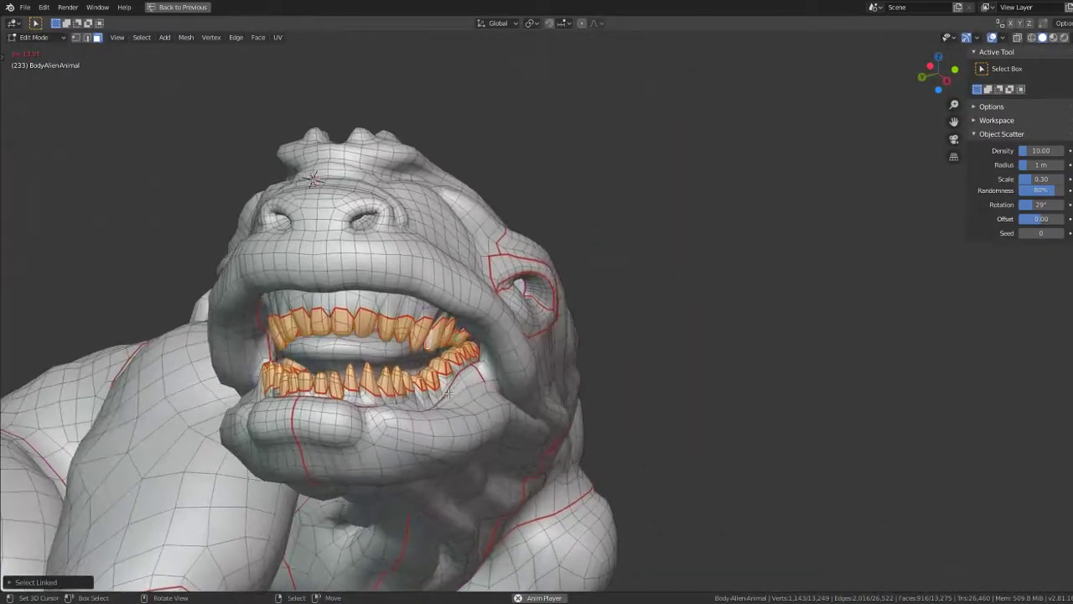
{"action": "key", "text": "space"}
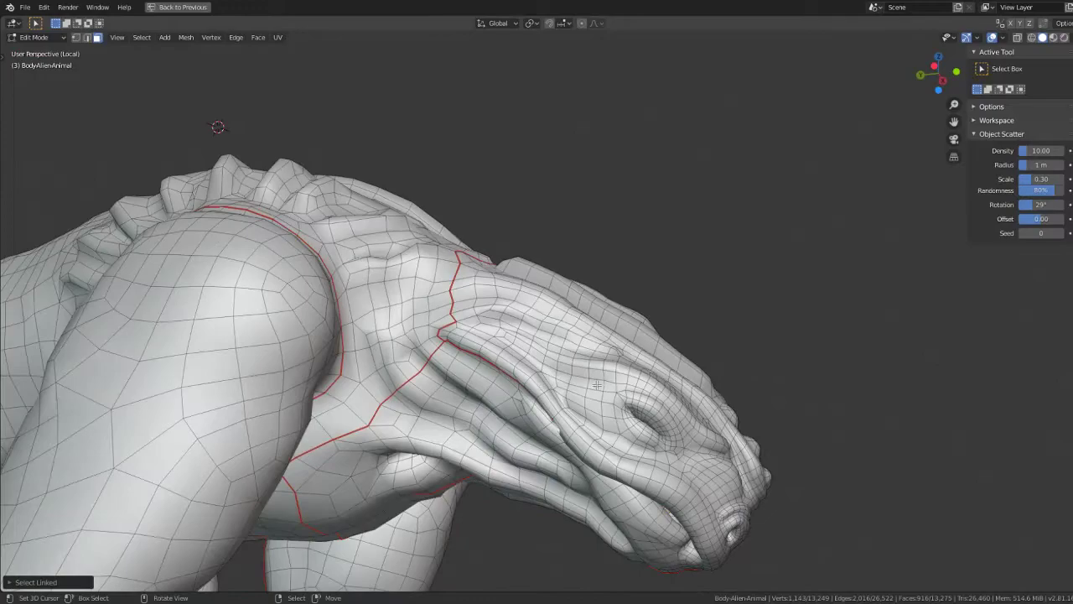
{"action": "middle_click_drag", "start_coordinate": [596, 385], "coordinate": [627, 355]}
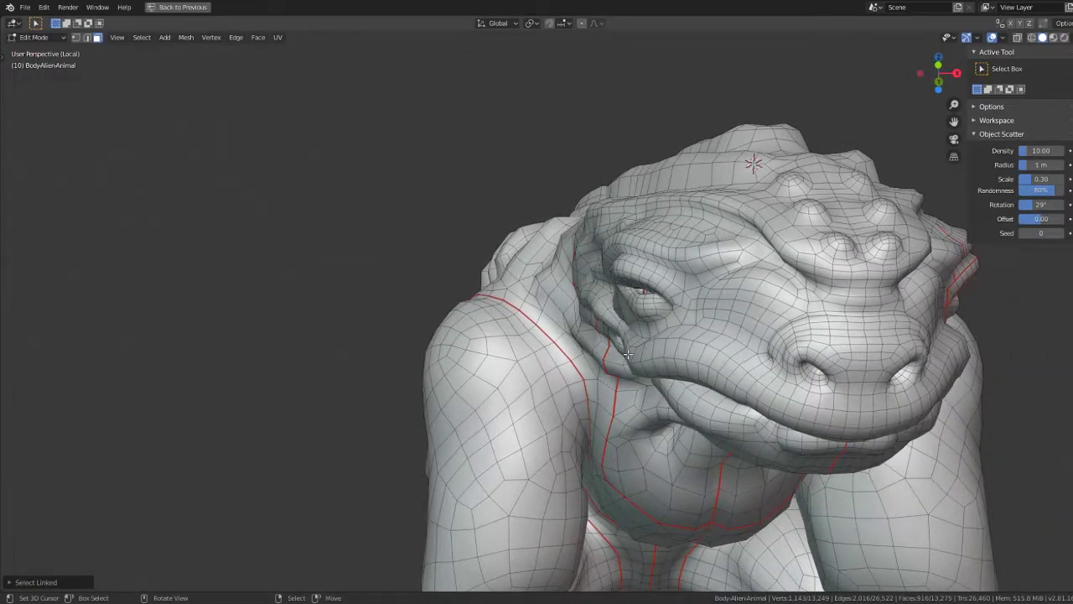
{"action": "key", "text": "ctrl+alt+space"}
Step: In the Animation workspace, scrub the Attack_Bite action to frame 58
{"action": "left_click", "coordinate": [392, 9]}
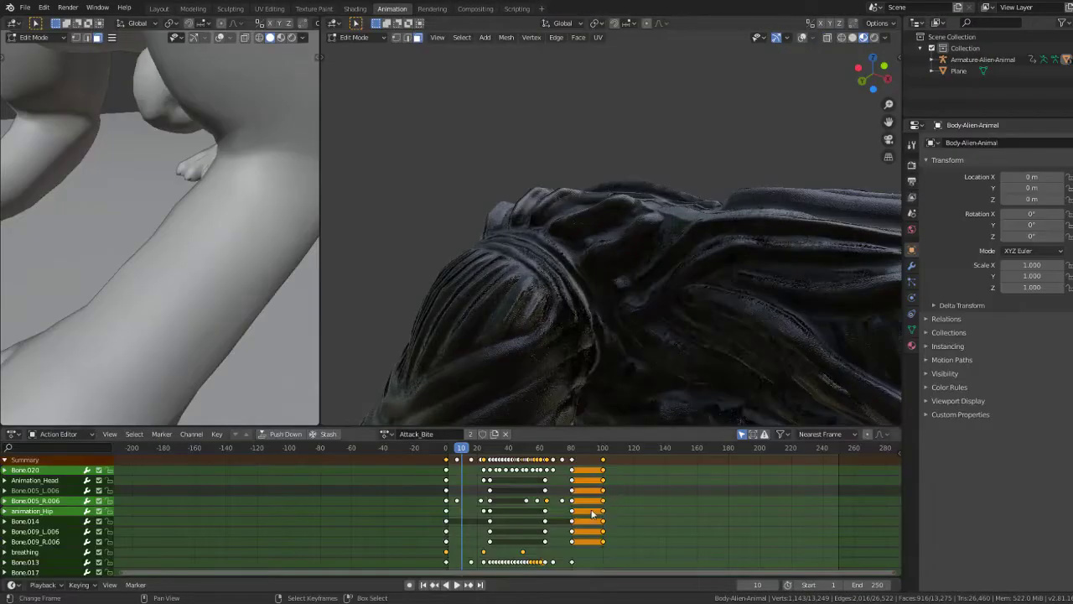
{"action": "left_click_drag", "start_coordinate": [550, 453], "coordinate": [567, 452]}
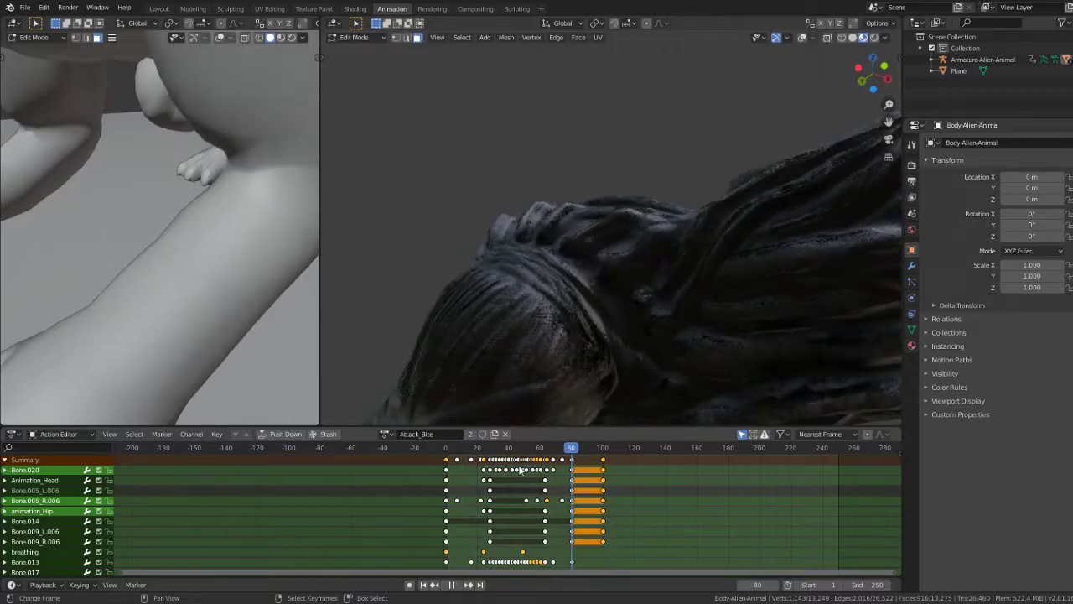
{"action": "mouse_move", "coordinate": [702, 227]}
{"action": "middle_mouse_down"}
{"action": "mouse_move", "coordinate": [554, 237]}
{"action": "mouse_move", "coordinate": [560, 386]}
{"action": "middle_mouse_up"}
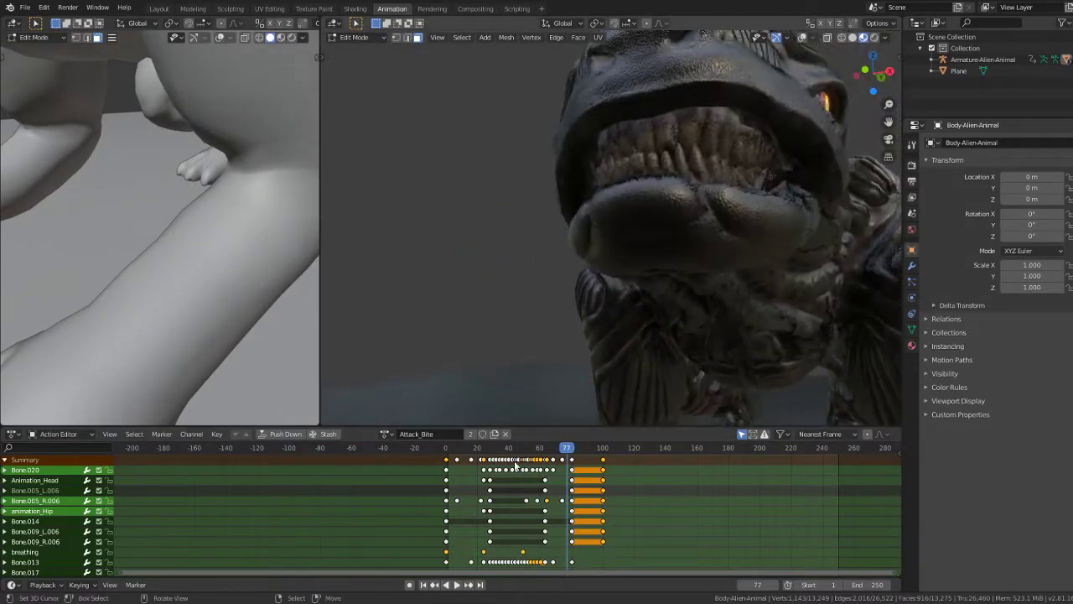
{"action": "left_click_drag", "start_coordinate": [534, 460], "coordinate": [537, 460]}
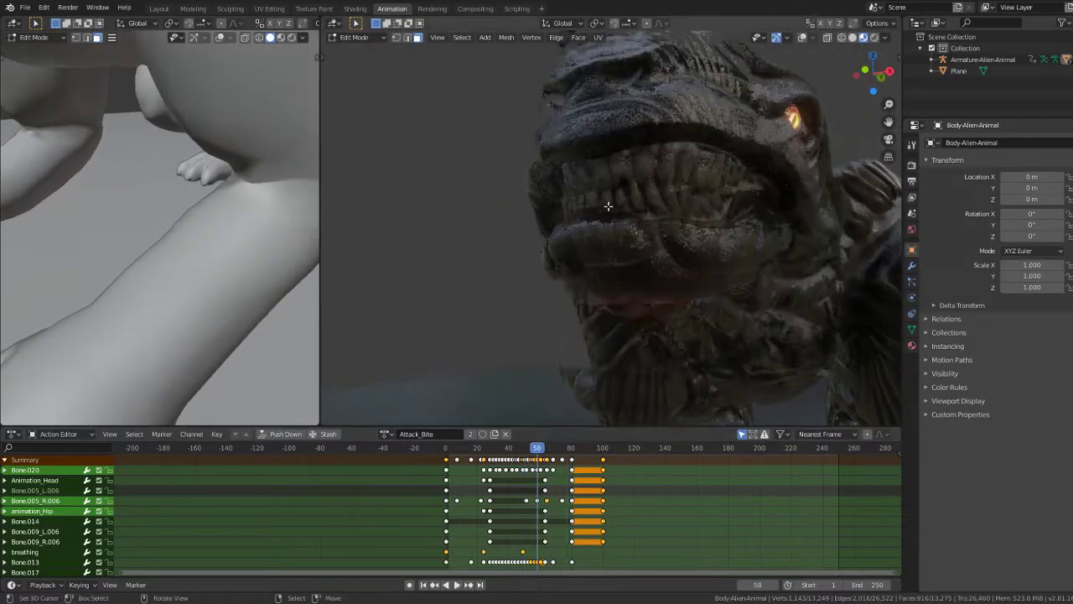
{"action": "scroll", "coordinate": [608, 186], "scroll_direction": "down", "scroll_amount": 3}
{"action": "mouse_move", "coordinate": [598, 179]}
{"action": "middle_mouse_down"}
{"action": "mouse_move", "coordinate": [608, 185]}
{"action": "mouse_move", "coordinate": [705, 56]}
{"action": "middle_mouse_up"}
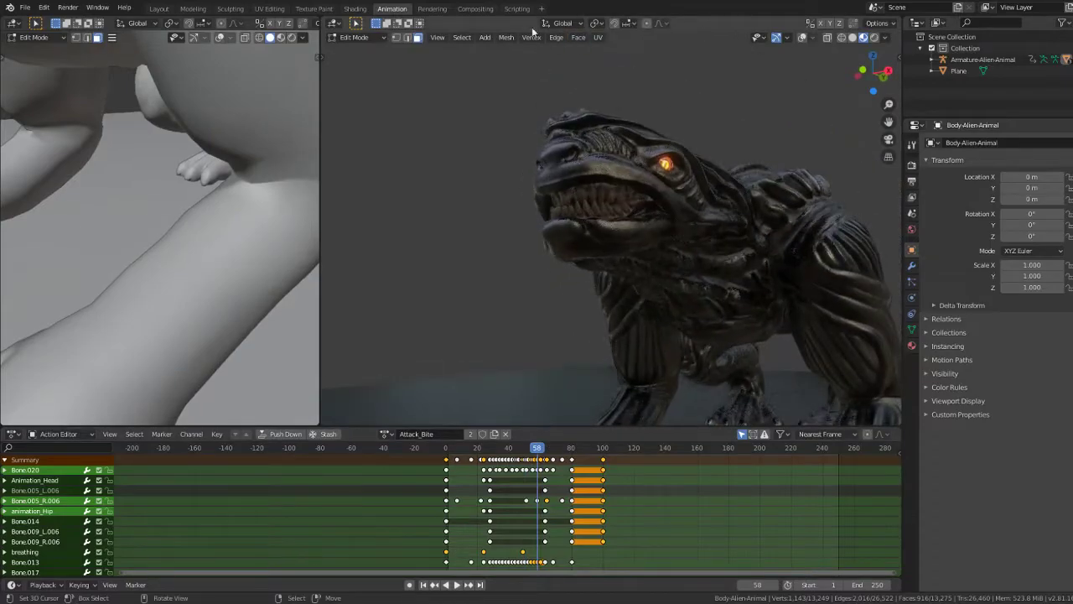
Step: Switch the body to Object Mode and return to the Shading workspace
{"action": "left_click", "coordinate": [345, 38]}
{"action": "left_click", "coordinate": [356, 50]}
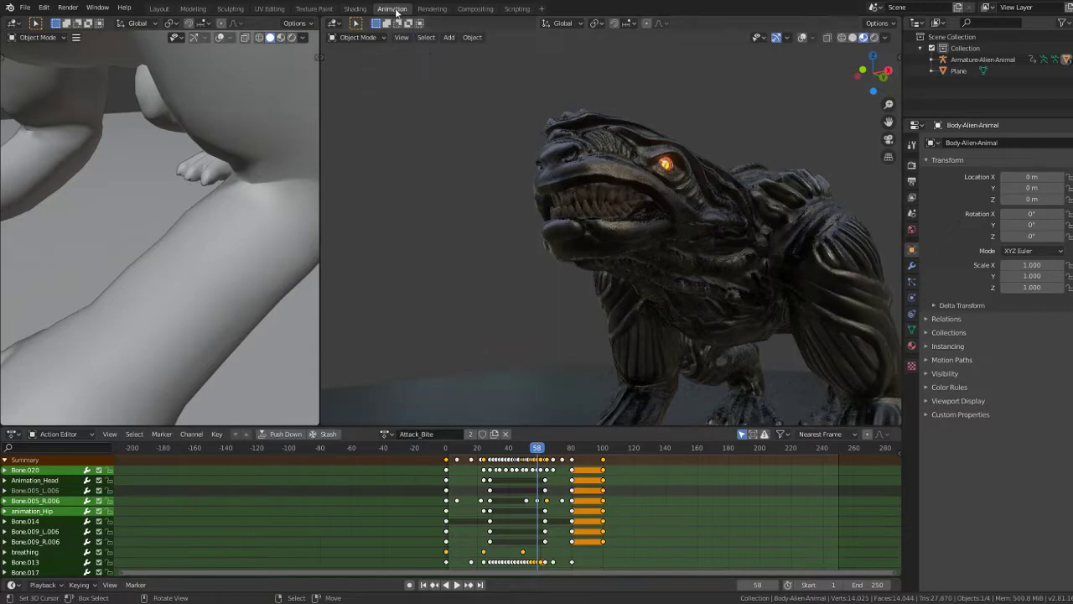
{"action": "left_click", "coordinate": [356, 12]}
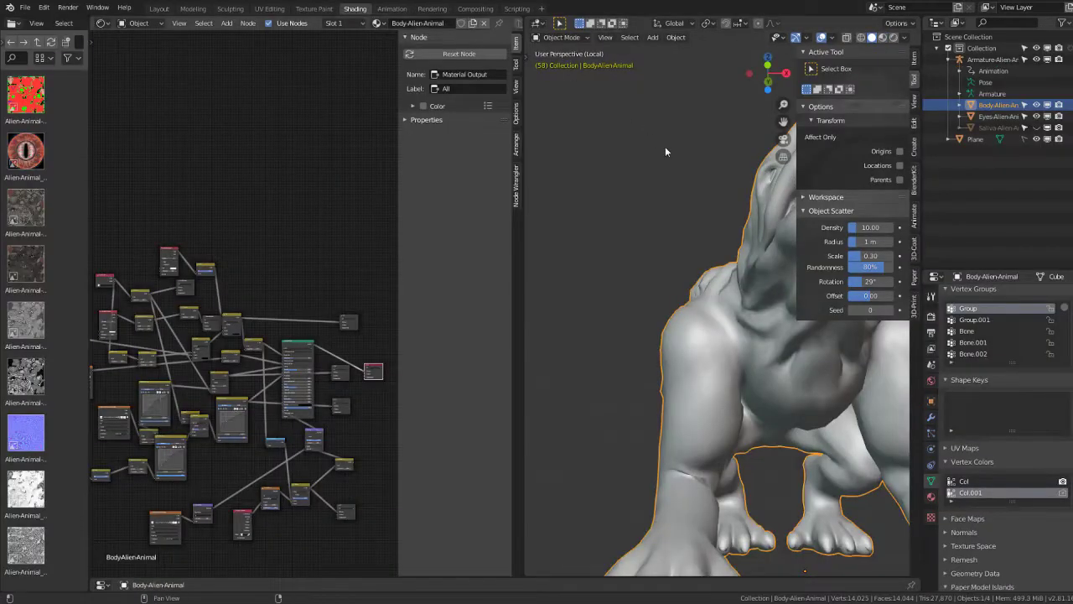
Step: Frame the creature, leave local view, and put the armature into Pose Mode
{"action": "key", "text": "KP_Decimal"}
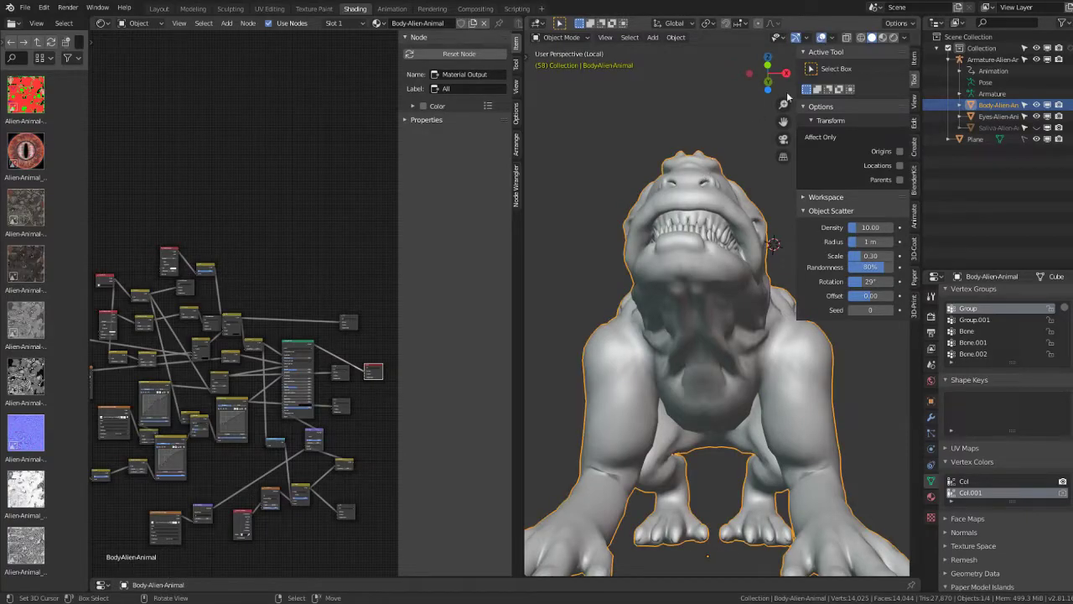
{"action": "key", "text": "KP_Divide"}
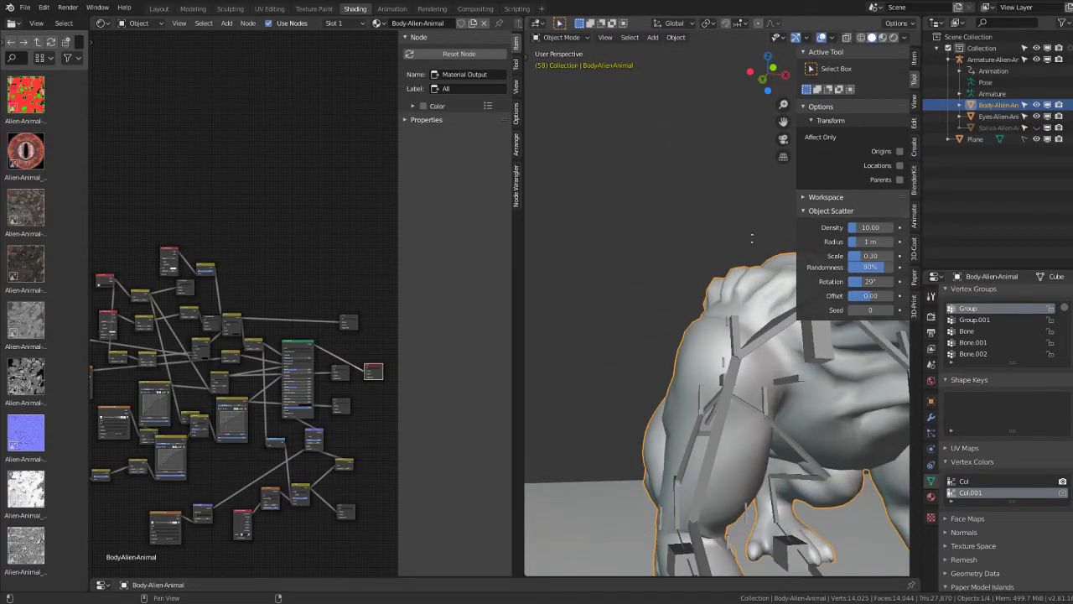
{"action": "middle_click_drag", "start_coordinate": [752, 239], "coordinate": [683, 298]}
{"action": "left_click", "coordinate": [628, 293]}
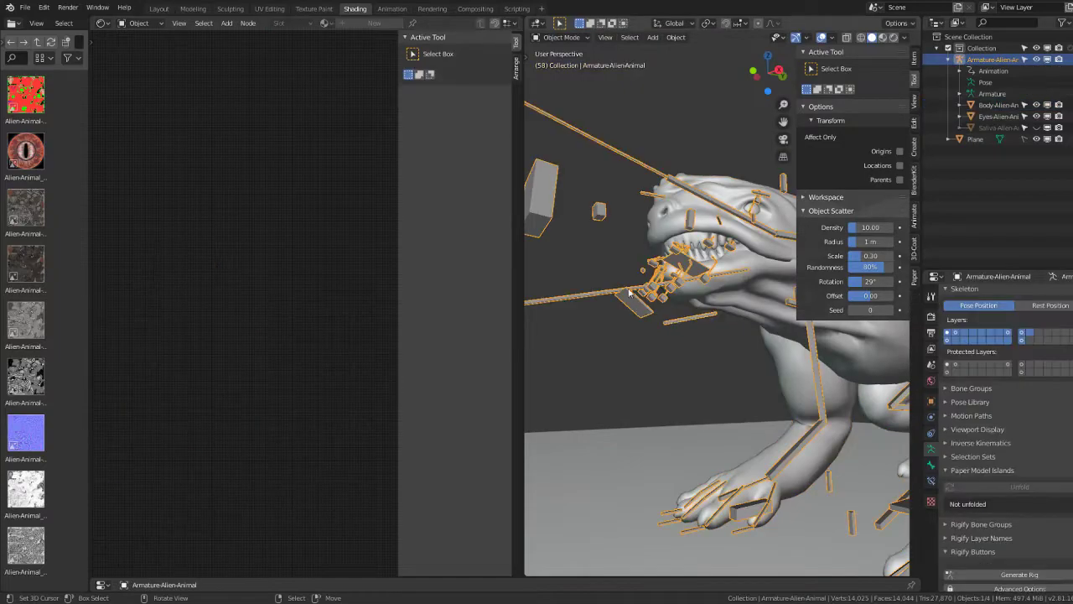
{"action": "left_click", "coordinate": [563, 38]}
{"action": "left_click", "coordinate": [566, 75]}
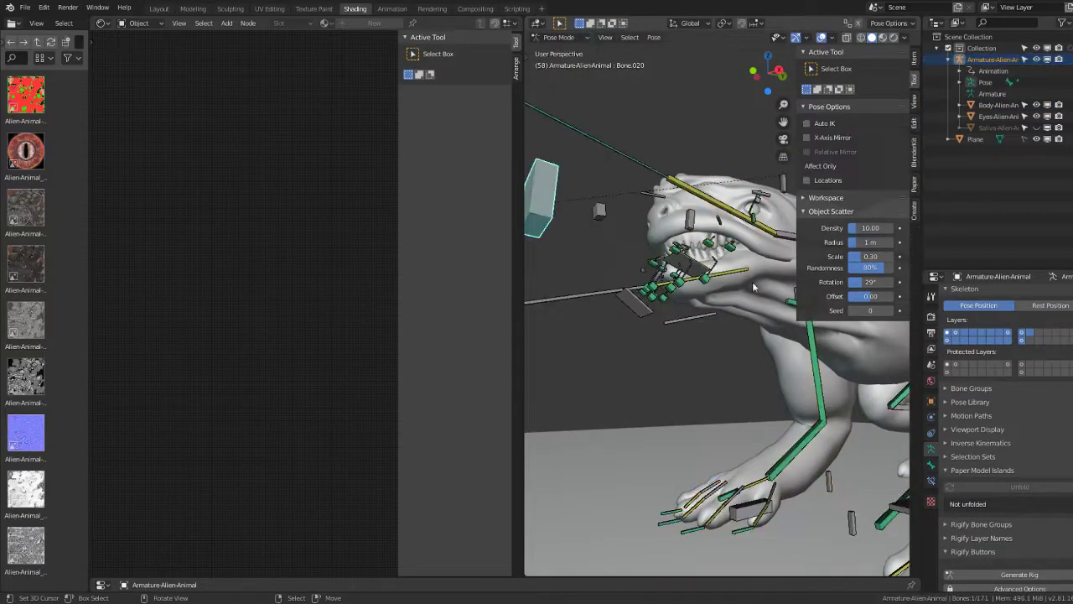
Step: Move and rotate the lower jaw bone so the mouth gapes wider
{"action": "left_click", "coordinate": [634, 310]}
{"action": "left_click", "coordinate": [607, 295]}
{"action": "key", "text": "g"}
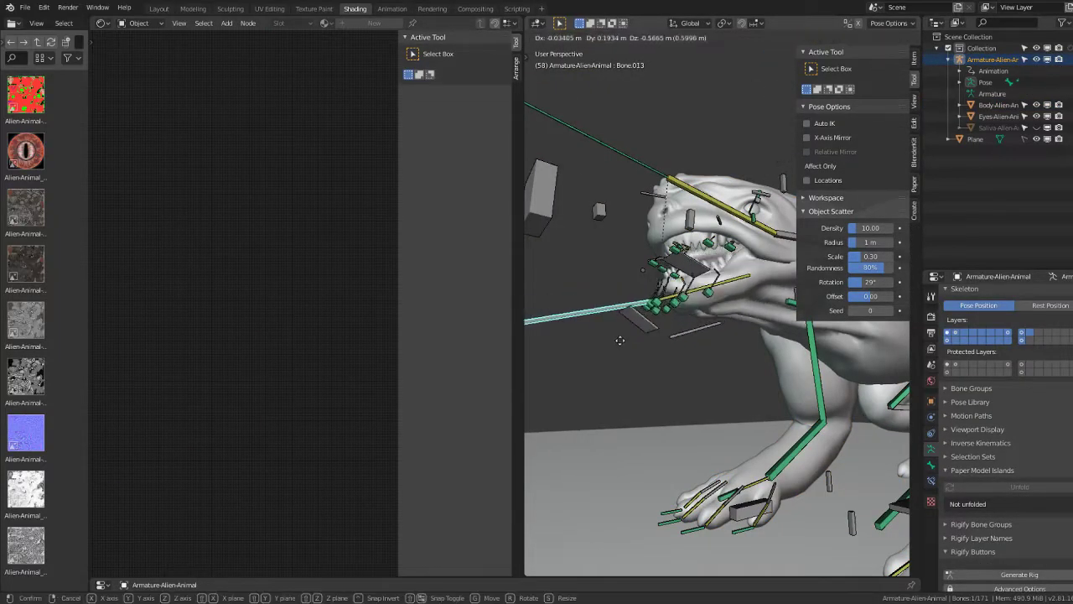
{"action": "left_click", "coordinate": [694, 478]}
{"action": "middle_click_drag", "start_coordinate": [694, 478], "coordinate": [670, 342]}
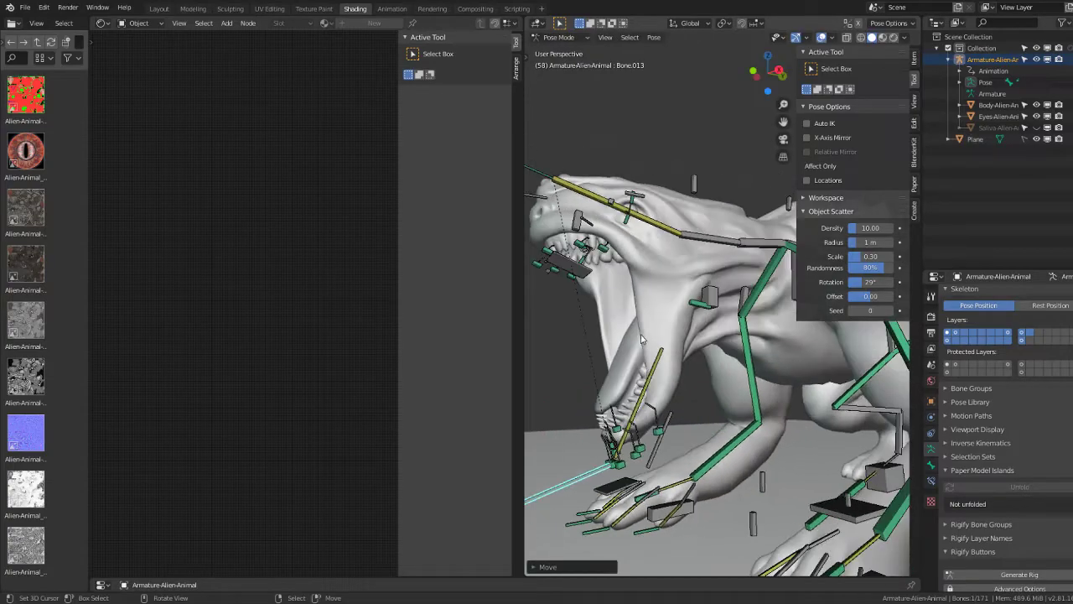
{"action": "key", "text": "r"}
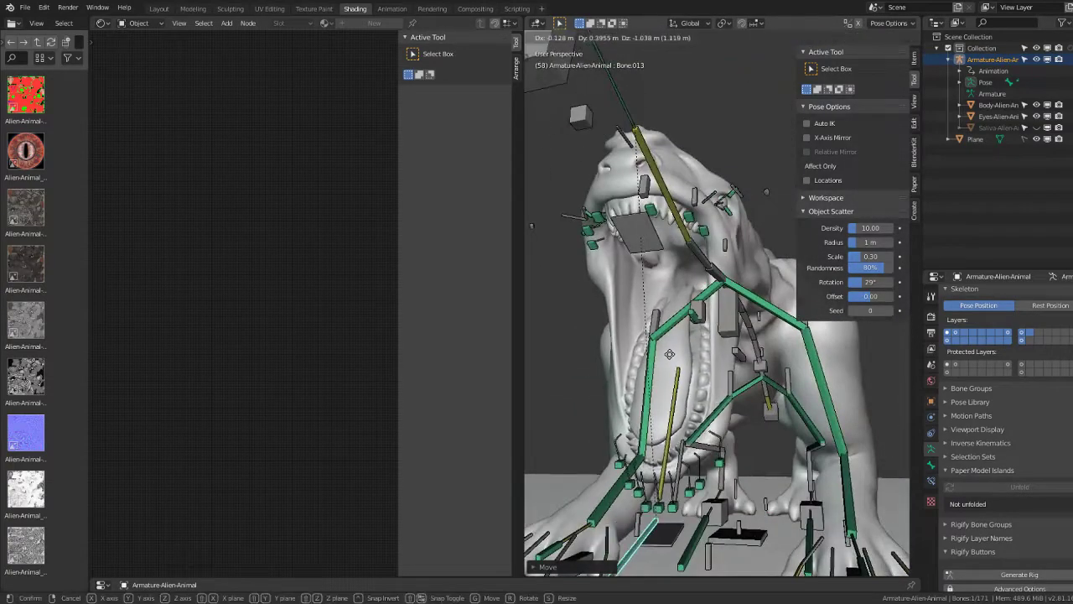
{"action": "left_click", "coordinate": [658, 321]}
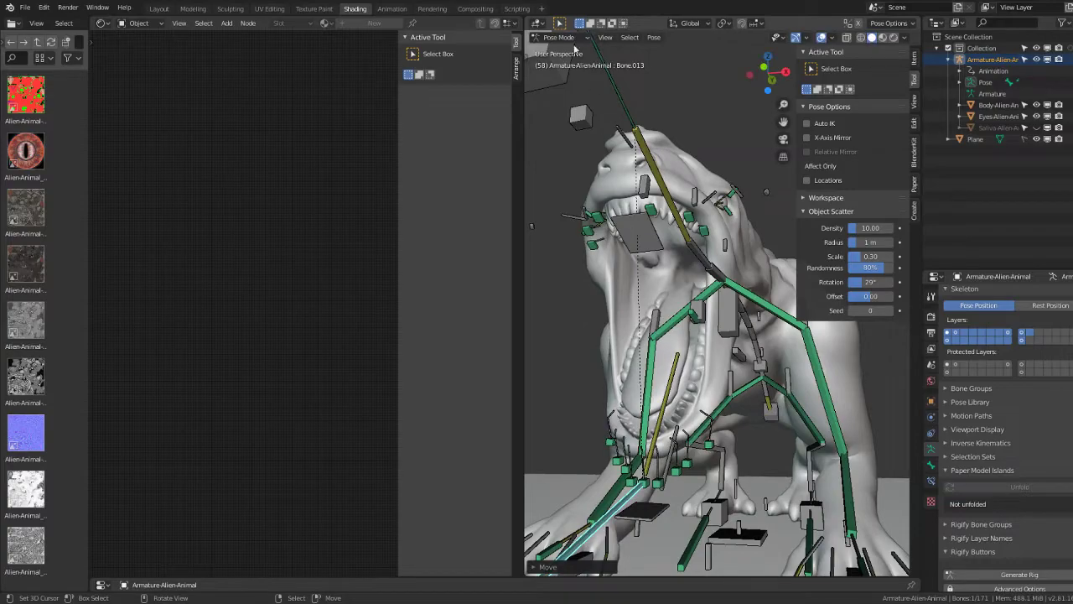
Step: Return the armature to Object Mode and select the body mesh
{"action": "left_click", "coordinate": [570, 38]}
{"action": "left_click", "coordinate": [557, 45]}
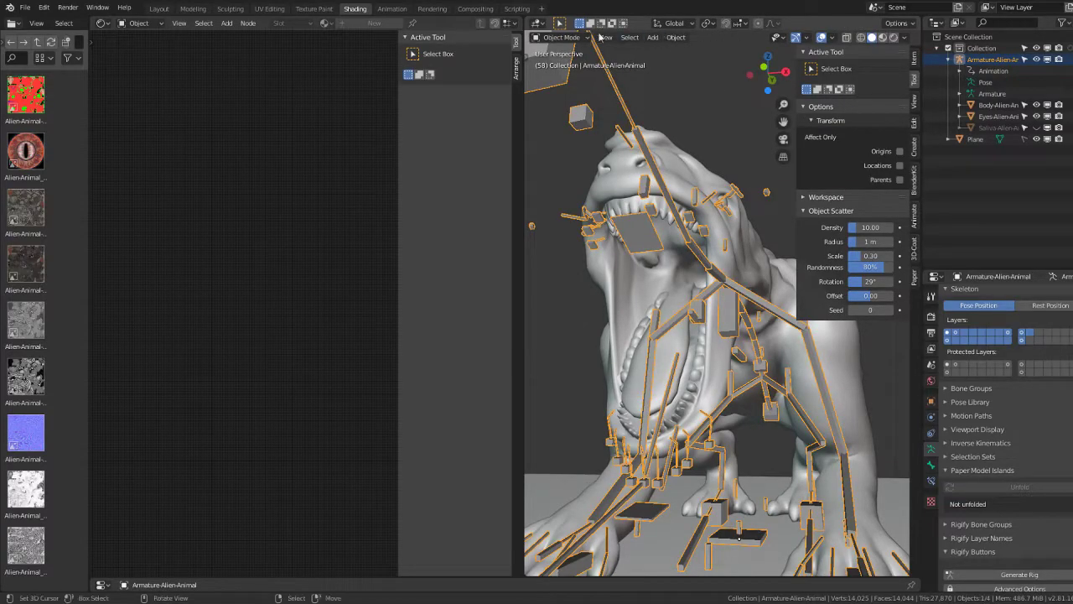
{"action": "left_click", "coordinate": [562, 38]}
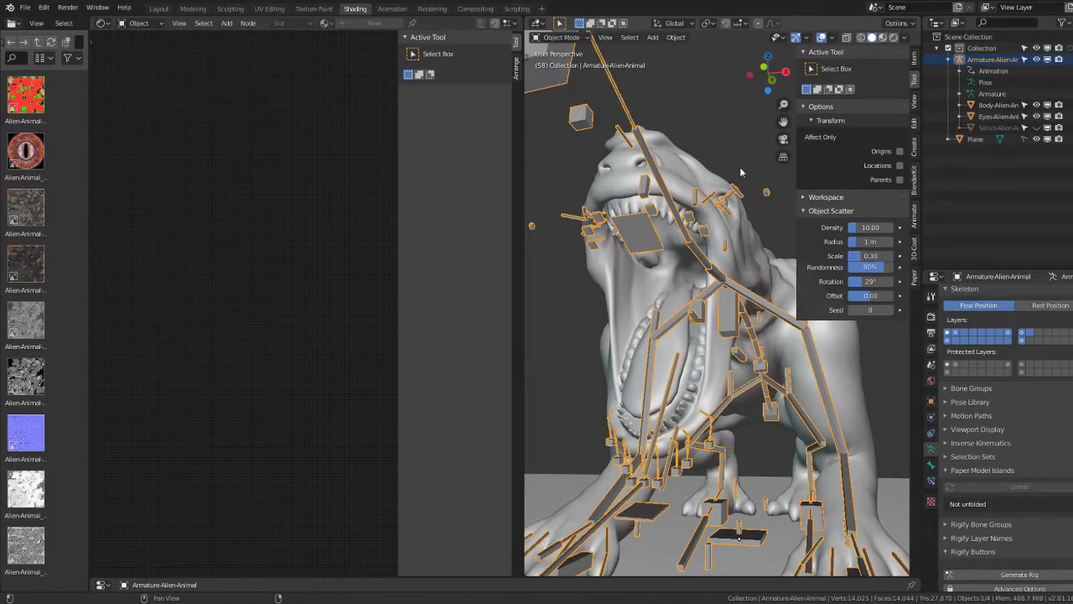
{"action": "left_click", "coordinate": [706, 173]}
Step: Bring the body back to Object Mode and hide all other objects with Shift+H
{"action": "left_click", "coordinate": [562, 38]}
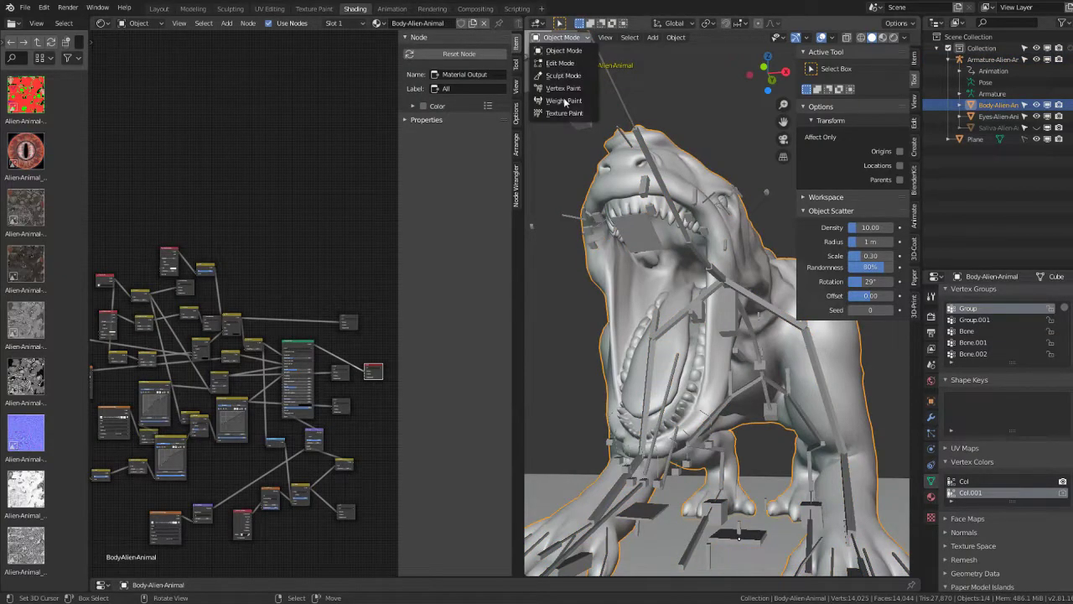
{"action": "left_click", "coordinate": [562, 88]}
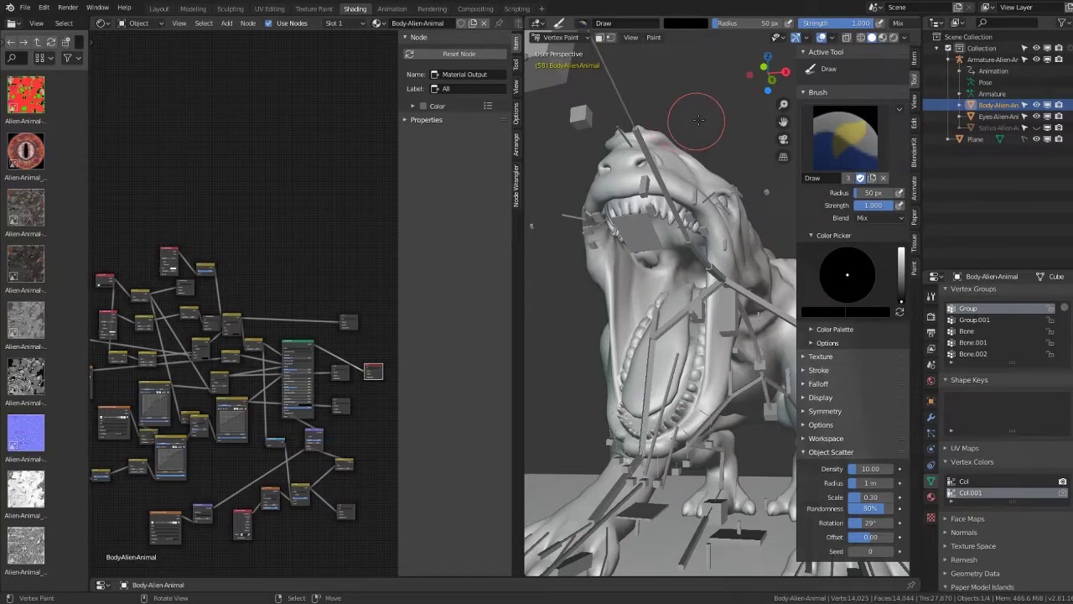
{"action": "left_click", "coordinate": [563, 39]}
{"action": "left_click", "coordinate": [560, 51]}
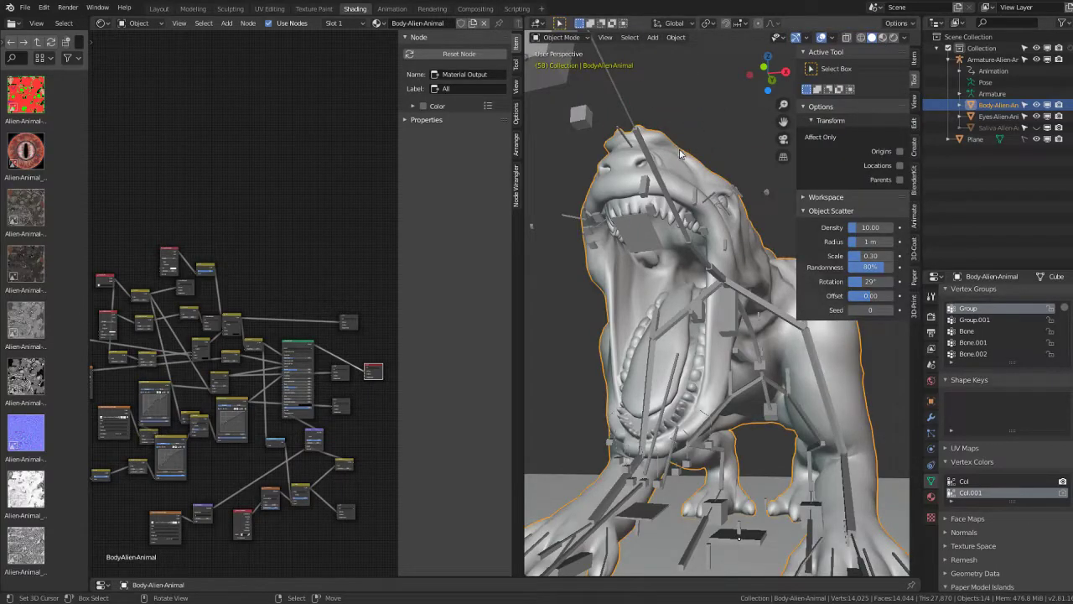
{"action": "key", "text": "shift+h"}
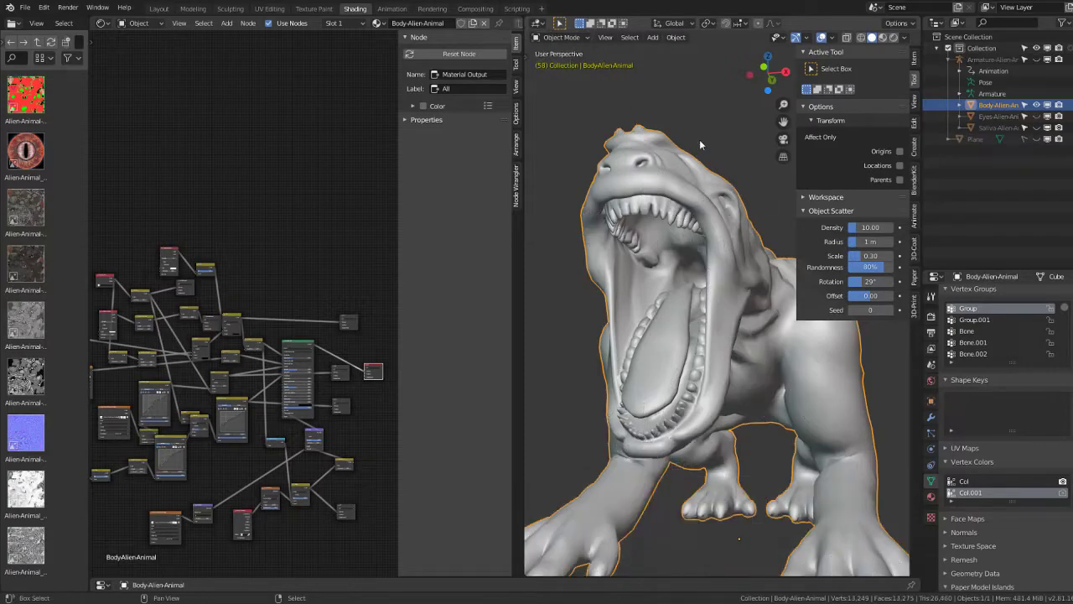
Step: Switch to Vertex Paint, maximize the viewport, and Tab into Edit Mode
{"action": "left_click", "coordinate": [562, 38]}
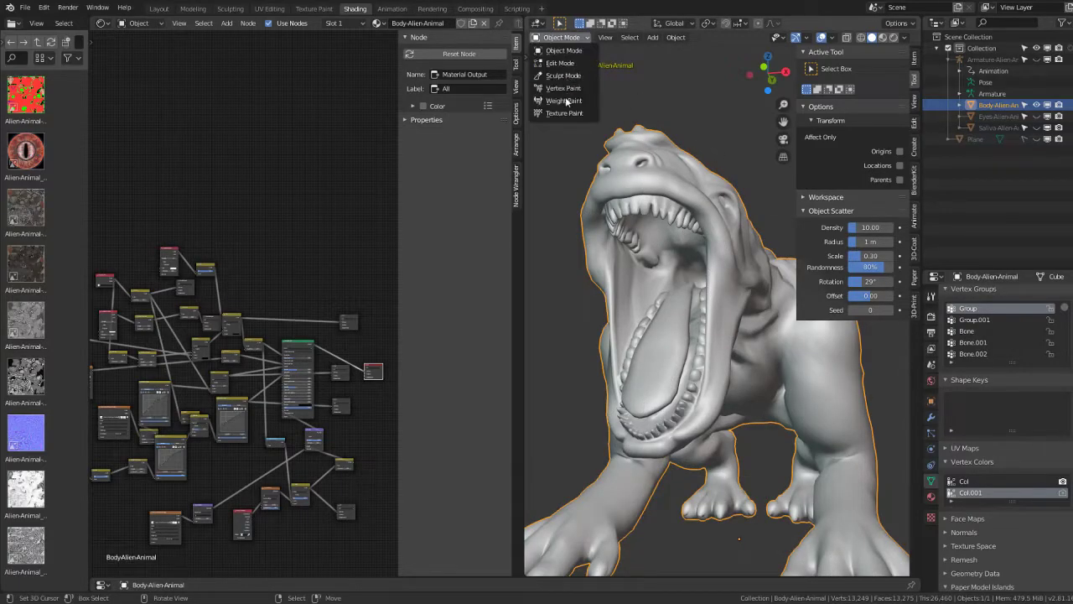
{"action": "left_click", "coordinate": [564, 88]}
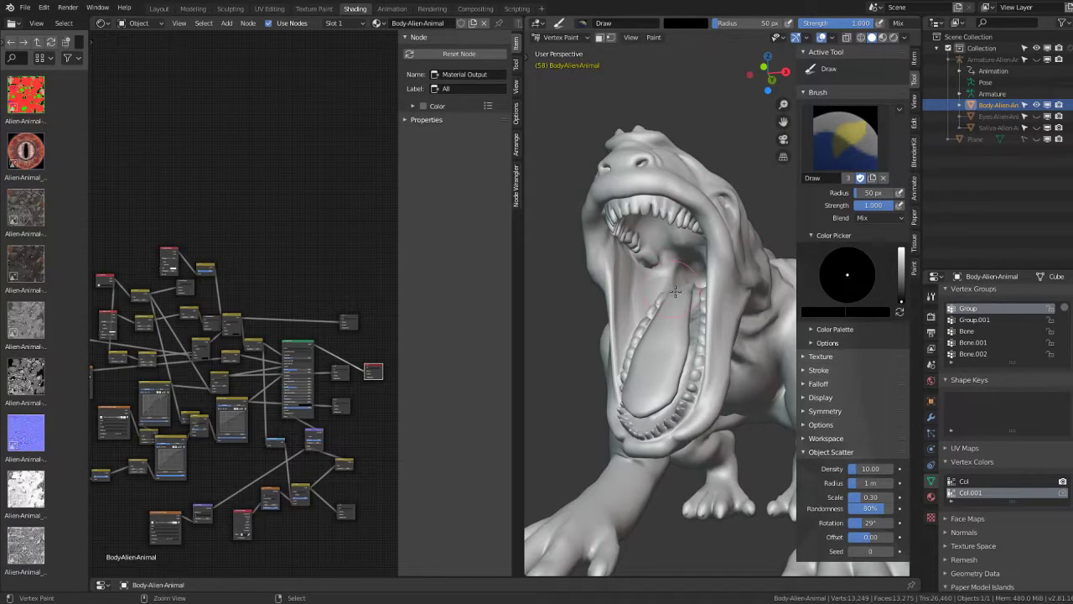
{"action": "key", "text": "ctrl+space"}
{"action": "key", "text": "Tab"}
{"action": "mouse_move", "coordinate": [503, 235]}
{"action": "middle_mouse_down"}
{"action": "mouse_move", "coordinate": [486, 279]}
{"action": "mouse_move", "coordinate": [479, 384]}
{"action": "middle_mouse_up"}
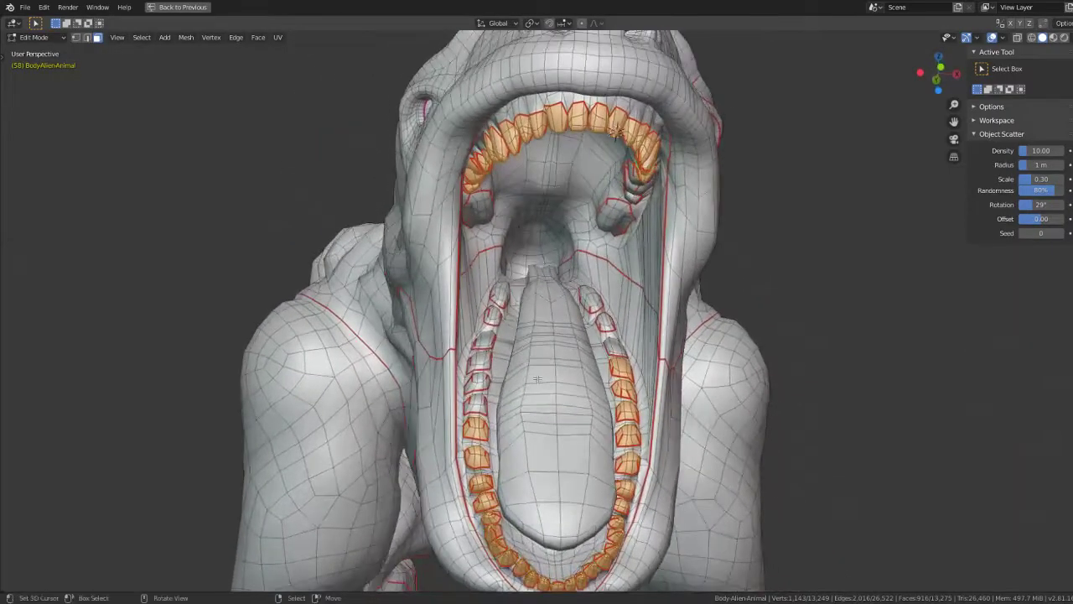
Step: Select the lower and upper teeth with L, then switch to Vertex Paint mode
{"action": "key", "text": "l"}
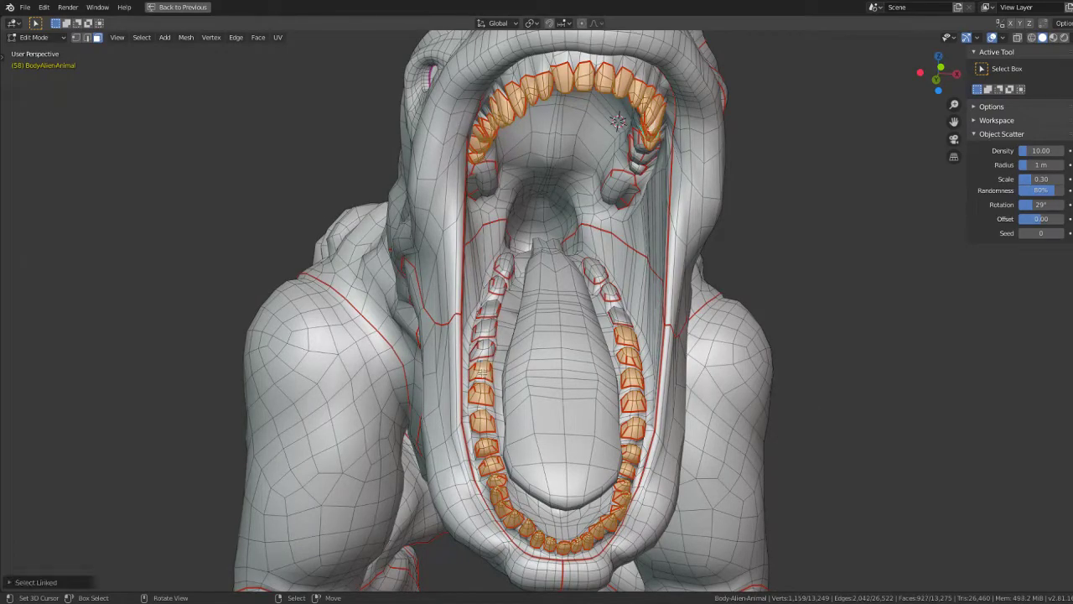
{"action": "key", "text": "l"}
{"action": "key", "text": "l"}
{"action": "key", "text": "l"}
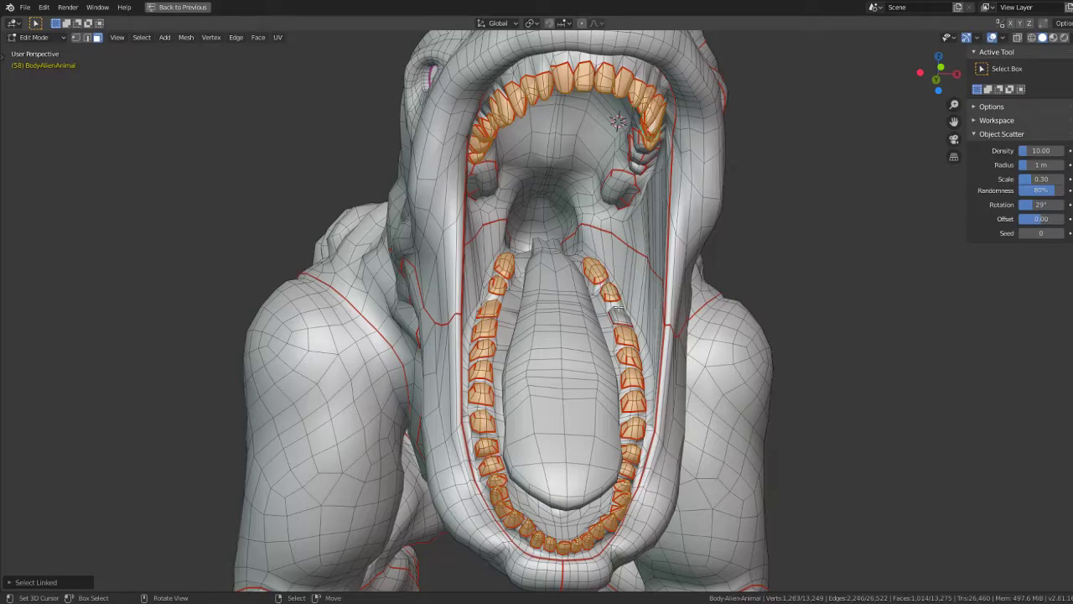
{"action": "key", "text": "l"}
{"action": "mouse_move", "coordinate": [620, 186]}
{"action": "middle_mouse_down"}
{"action": "mouse_move", "coordinate": [666, 109]}
{"action": "mouse_move", "coordinate": [475, 104]}
{"action": "middle_mouse_up"}
{"action": "key", "text": "l"}
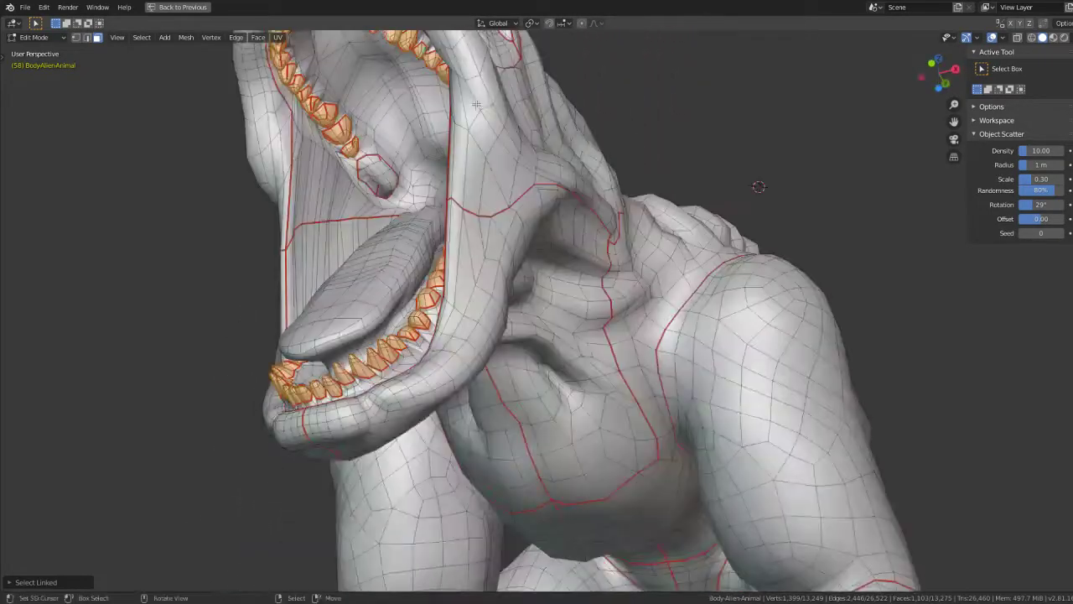
{"action": "key", "text": "l"}
{"action": "middle_click_drag", "start_coordinate": [372, 168], "coordinate": [118, 112]}
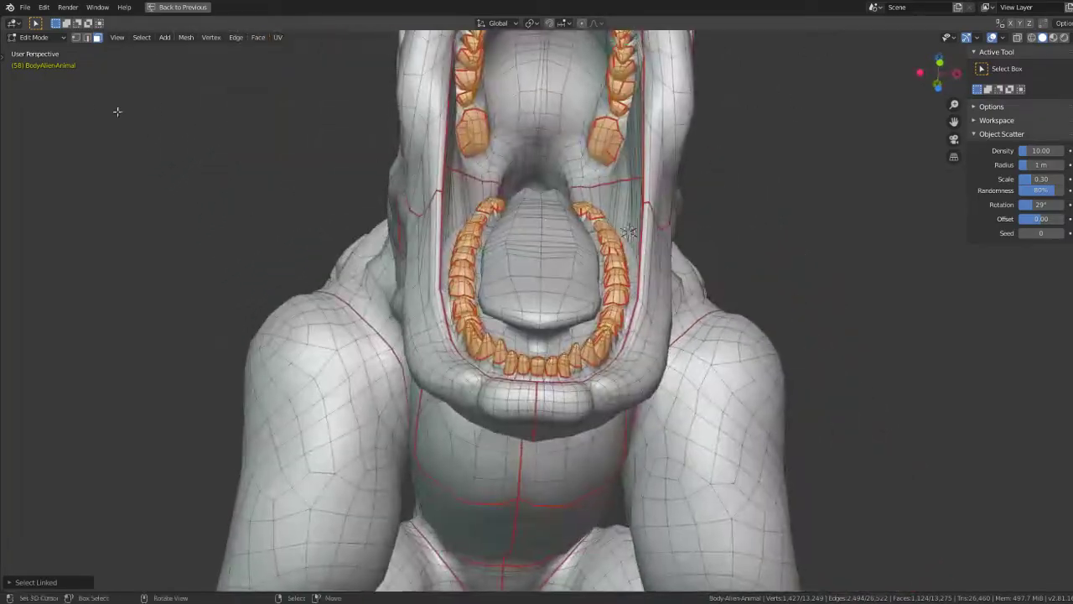
{"action": "left_click", "coordinate": [50, 36]}
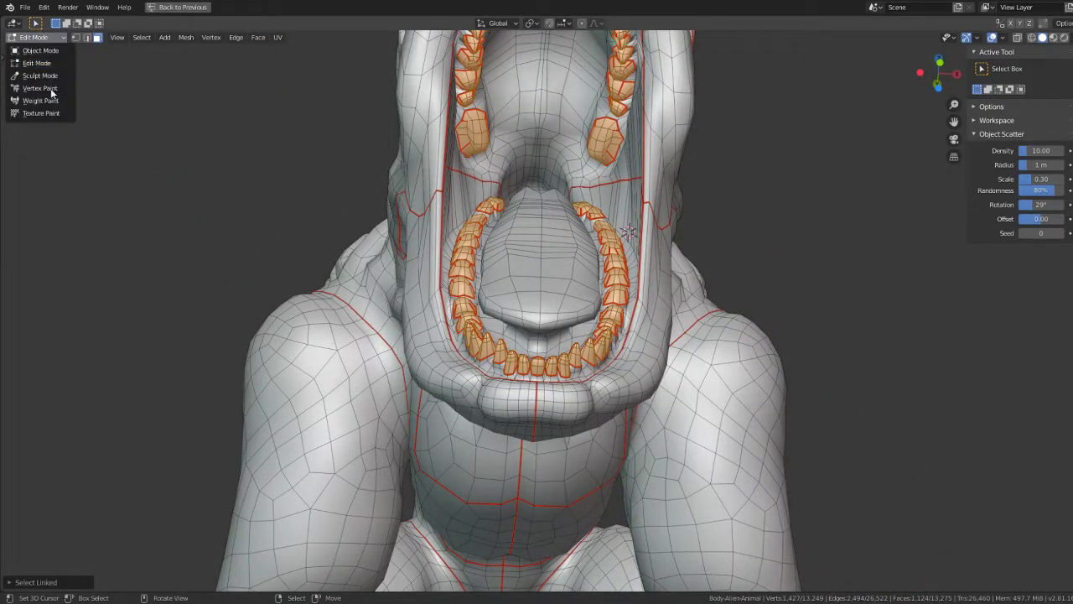
{"action": "left_click", "coordinate": [52, 90]}
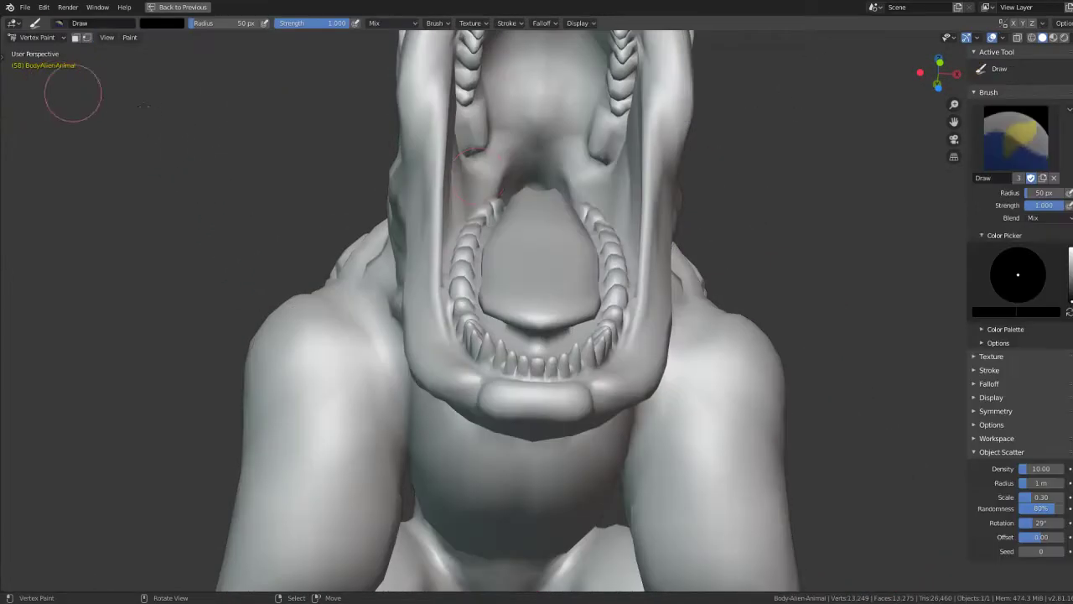
Step: Fill only the selected teeth faces with black vertex colour using the face selection mask
{"action": "left_click", "coordinate": [75, 37]}
{"action": "mouse_move", "coordinate": [516, 360]}
{"action": "middle_mouse_down"}
{"action": "mouse_move", "coordinate": [516, 285]}
{"action": "mouse_move", "coordinate": [541, 310]}
{"action": "mouse_move", "coordinate": [545, 293]}
{"action": "mouse_move", "coordinate": [528, 269]}
{"action": "middle_mouse_up"}
{"action": "key", "text": "shift+k"}
{"action": "scroll", "coordinate": [545, 294], "scroll_direction": "up", "scroll_amount": 5}
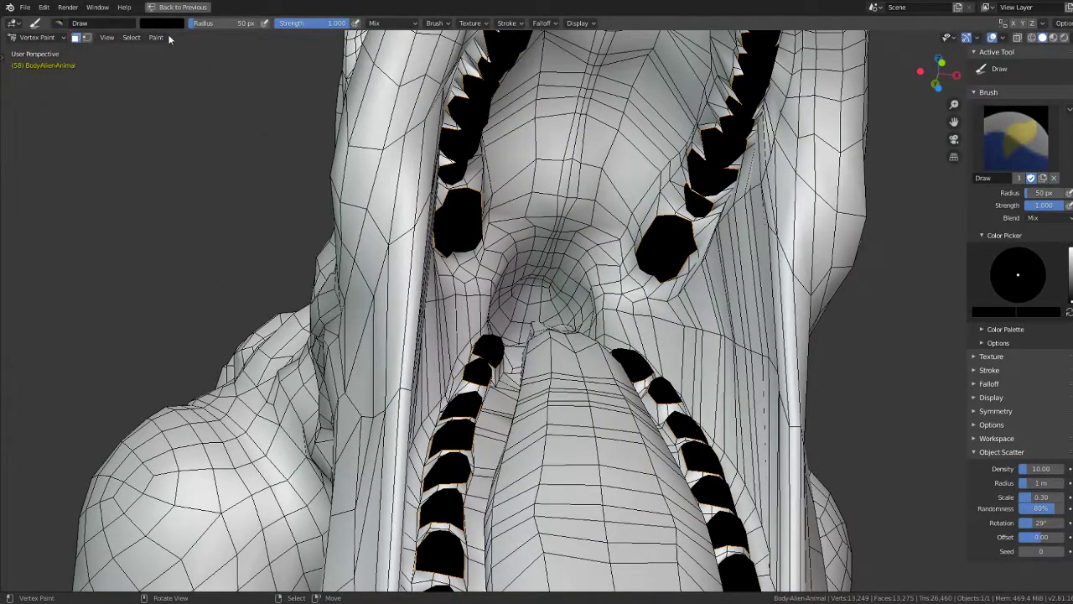
{"action": "left_click", "coordinate": [76, 37]}
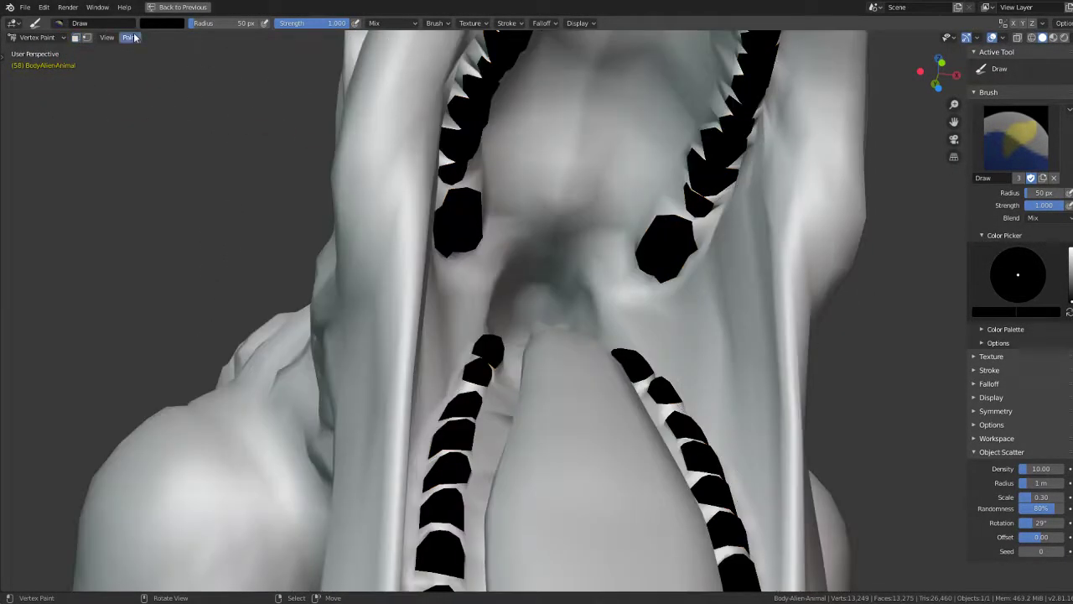
Step: Apply Dirty Vertex Colors, return the body to Object Mode, and restore the full Shading layout
{"action": "left_click", "coordinate": [132, 38]}
{"action": "left_click", "coordinate": [159, 72]}
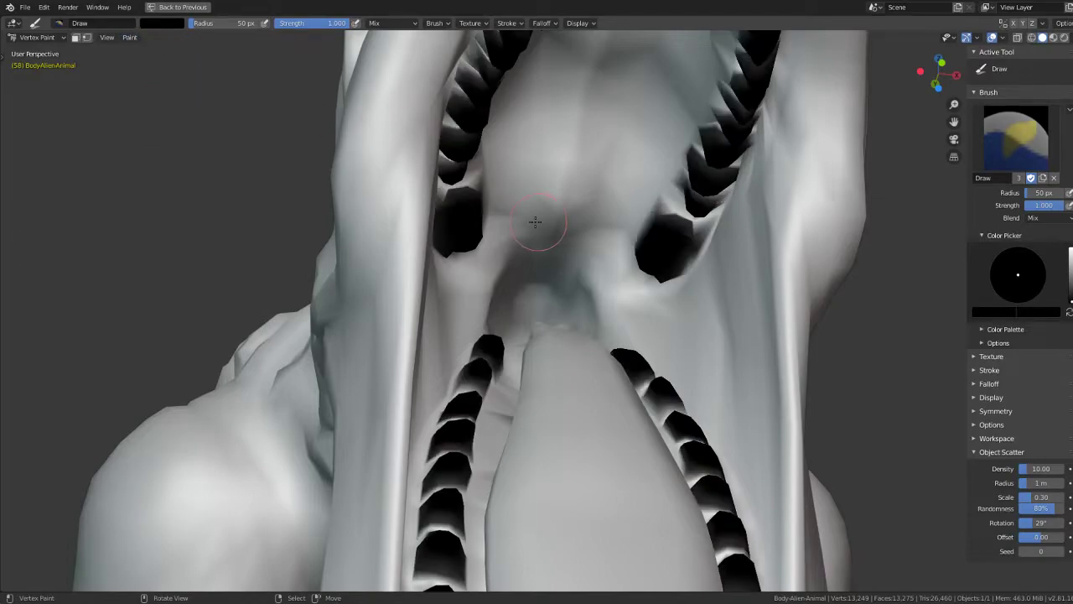
{"action": "middle_click_drag", "start_coordinate": [535, 221], "coordinate": [140, 120]}
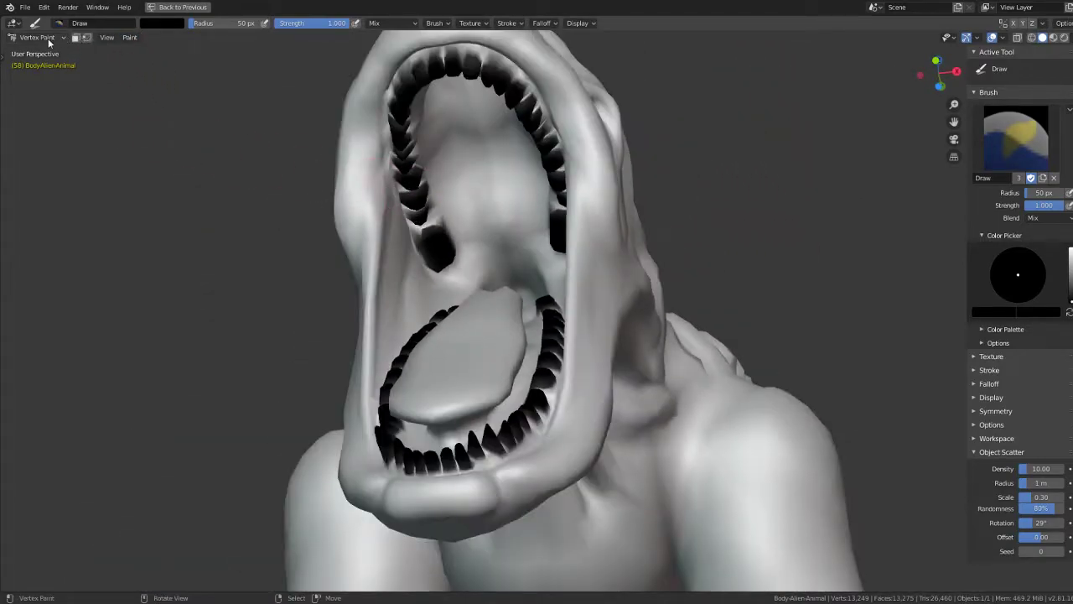
{"action": "left_click", "coordinate": [38, 37]}
{"action": "left_click", "coordinate": [42, 52]}
{"action": "key", "text": "ctrl+space"}
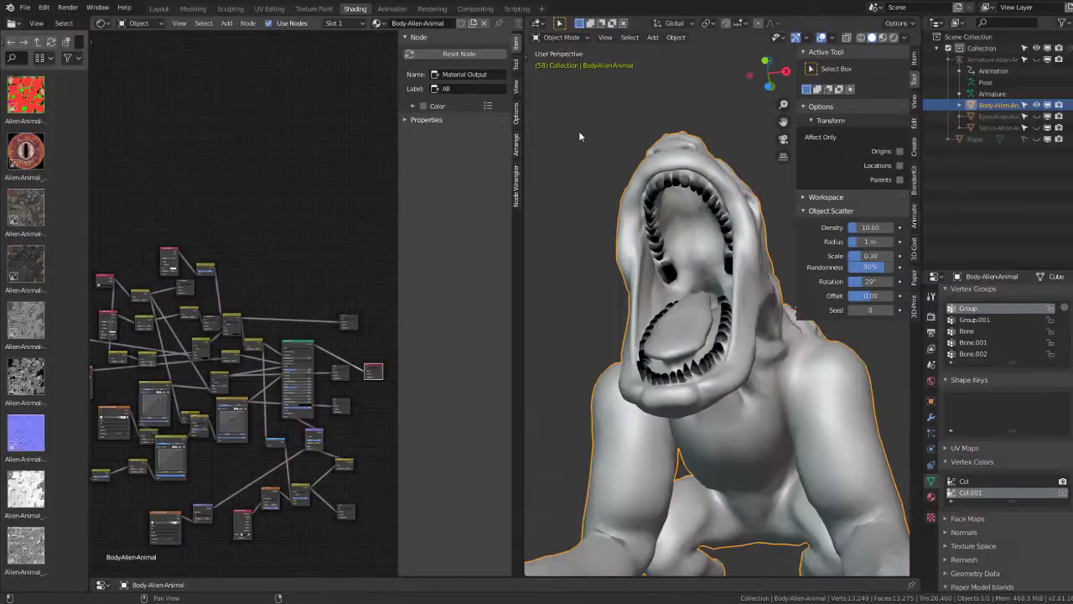
Step: Switch the viewport to Material Preview and look into the mouth at the teeth
{"action": "left_click", "coordinate": [883, 38]}
{"action": "scroll", "coordinate": [716, 242], "scroll_direction": "up", "scroll_amount": 3}
{"action": "mouse_move", "coordinate": [716, 242]}
{"action": "middle_mouse_down"}
{"action": "mouse_move", "coordinate": [725, 295]}
{"action": "mouse_move", "coordinate": [629, 295]}
{"action": "mouse_move", "coordinate": [758, 226]}
{"action": "mouse_move", "coordinate": [730, 271]}
{"action": "mouse_move", "coordinate": [721, 264]}
{"action": "middle_mouse_up"}
{"action": "scroll", "coordinate": [724, 264], "scroll_direction": "up", "scroll_amount": 3}
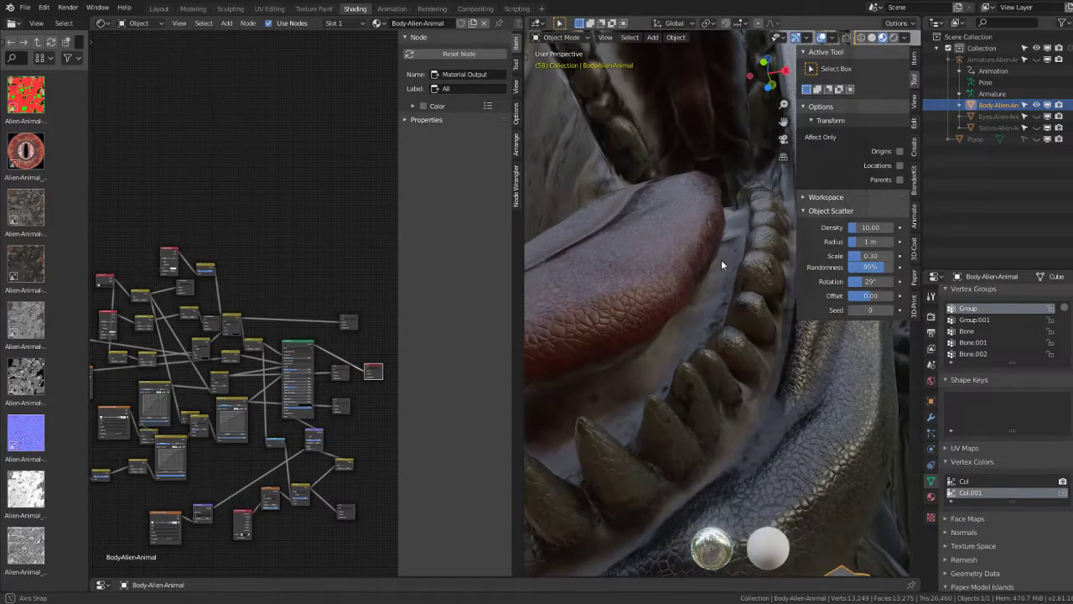
{"action": "scroll", "coordinate": [721, 263], "scroll_direction": "up", "scroll_amount": 2}
Step: Bring the lower shader nodes into view and move the Bump node to the right
{"action": "middle_click_drag", "start_coordinate": [207, 450], "coordinate": [254, 354]}
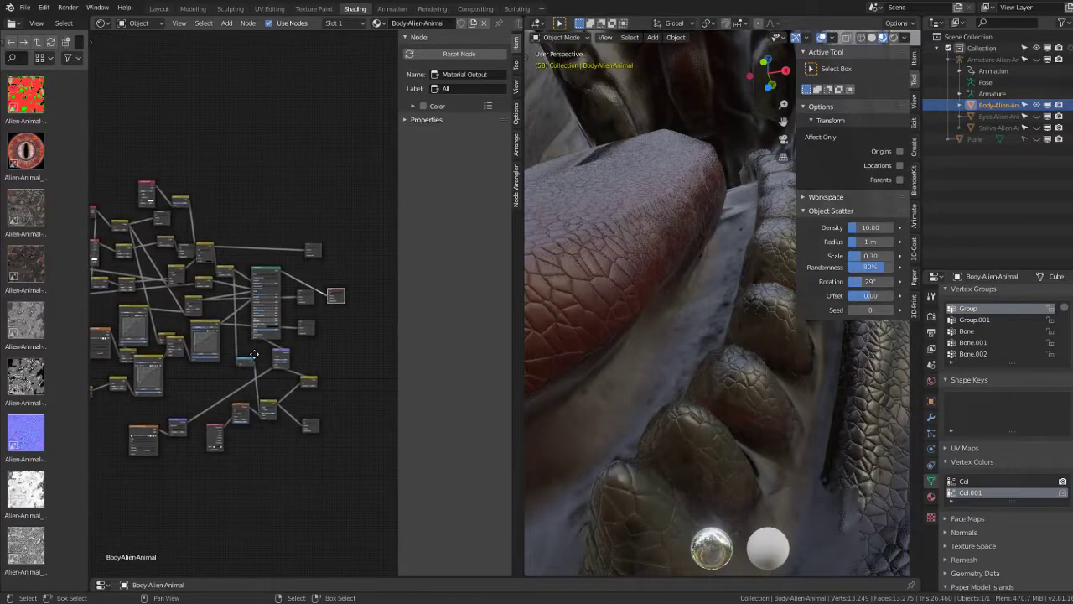
{"action": "scroll", "coordinate": [260, 377], "scroll_direction": "up", "scroll_amount": 1}
{"action": "scroll", "coordinate": [268, 402], "scroll_direction": "up", "scroll_amount": 2}
{"action": "scroll", "coordinate": [280, 436], "scroll_direction": "up", "scroll_amount": 2}
{"action": "scroll", "coordinate": [292, 471], "scroll_direction": "up", "scroll_amount": 1}
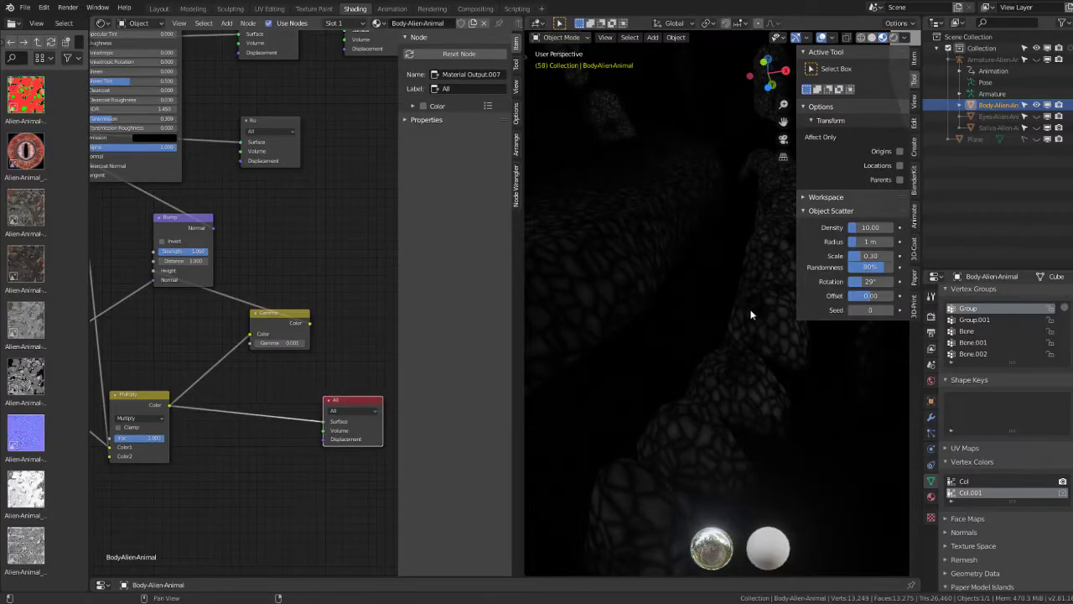
{"action": "middle_click_drag", "start_coordinate": [291, 362], "coordinate": [315, 398]}
{"action": "scroll", "coordinate": [314, 398], "scroll_direction": "down", "scroll_amount": 1}
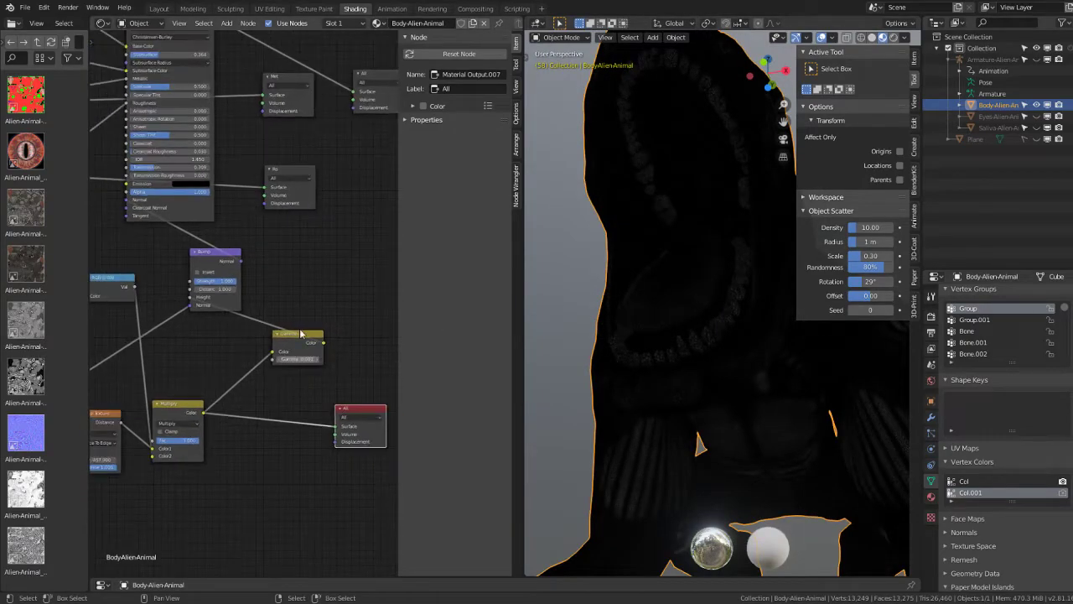
{"action": "left_click", "coordinate": [302, 339]}
{"action": "left_click_drag", "start_coordinate": [214, 260], "coordinate": [281, 249]}
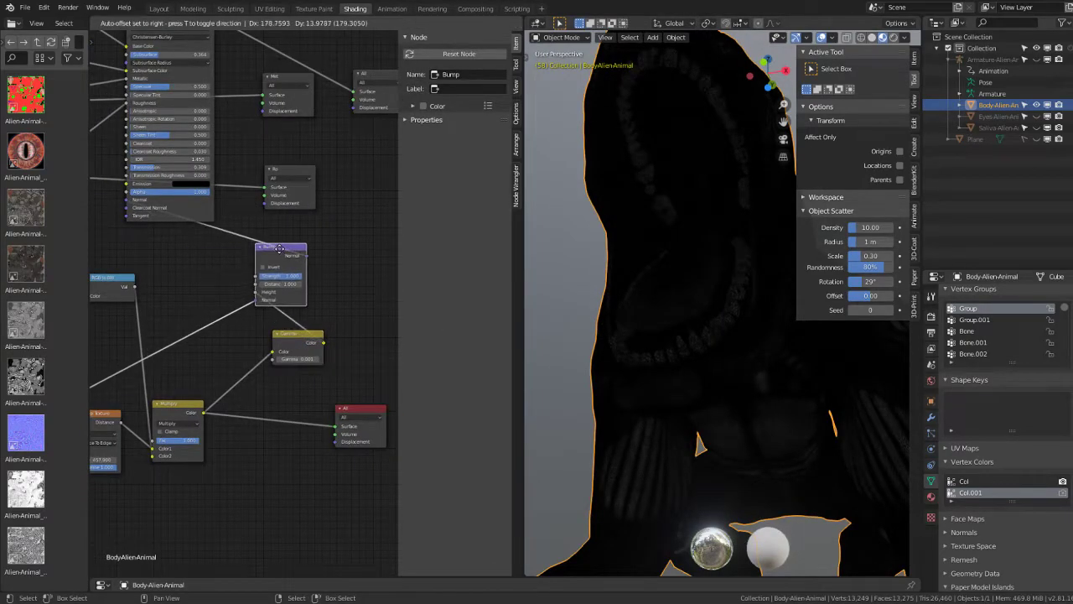
{"action": "middle_click_drag", "start_coordinate": [341, 312], "coordinate": [291, 333]}
Step: Reposition the Multiply and Gamma nodes and add a MixRGB node, Mix.005
{"action": "scroll", "coordinate": [666, 330], "scroll_direction": "up", "scroll_amount": 2}
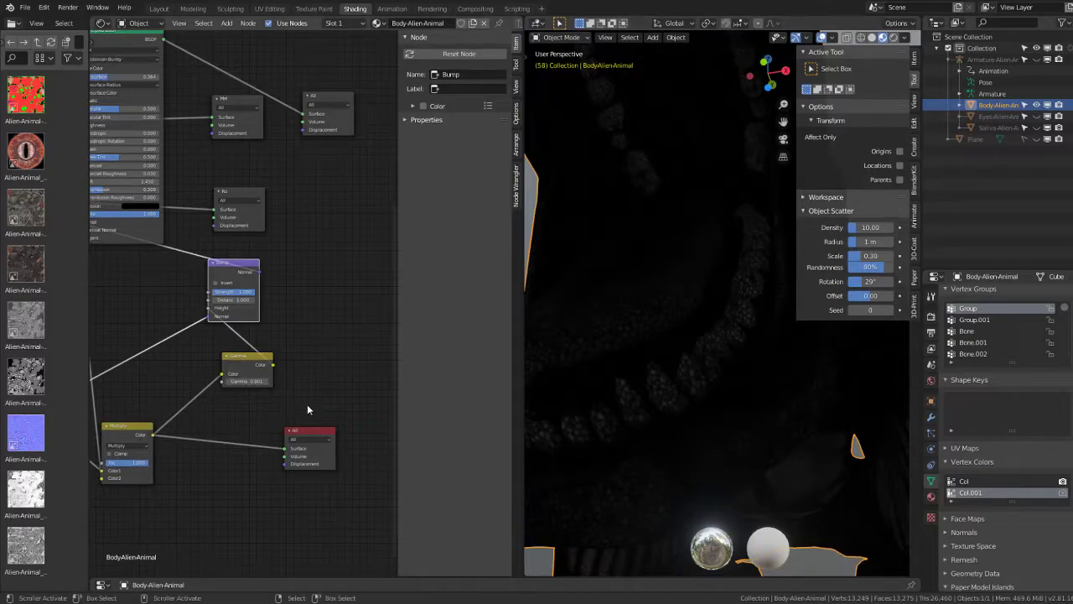
{"action": "mouse_move", "coordinate": [123, 429]}
{"action": "left_mouse_down"}
{"action": "mouse_move", "coordinate": [286, 363]}
{"action": "mouse_move", "coordinate": [365, 363]}
{"action": "left_mouse_up"}
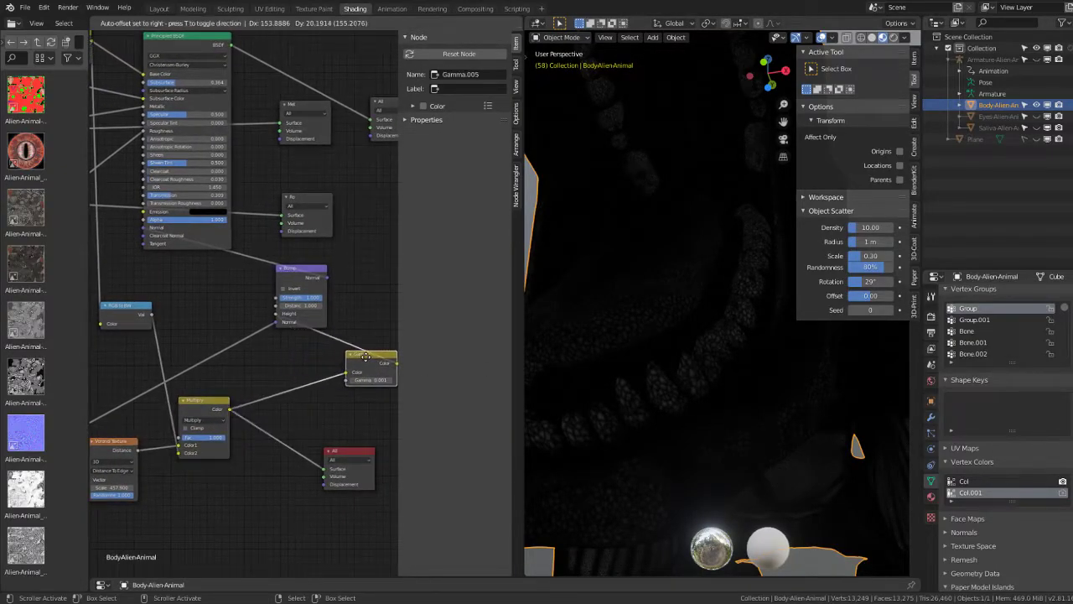
{"action": "middle_click_drag", "start_coordinate": [302, 412], "coordinate": [269, 416]}
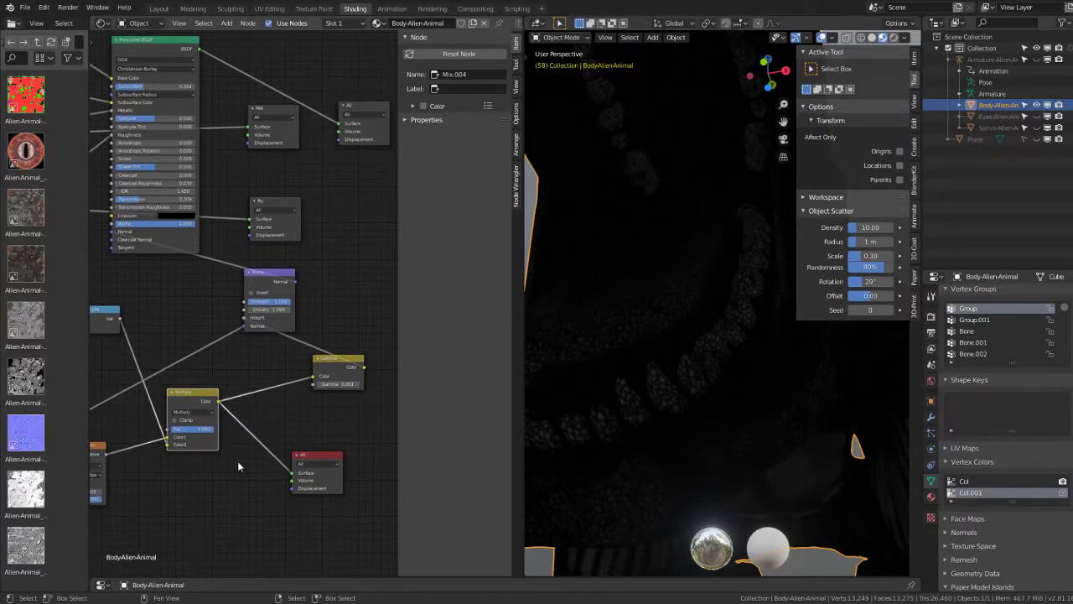
{"action": "key", "text": "shift+a"}
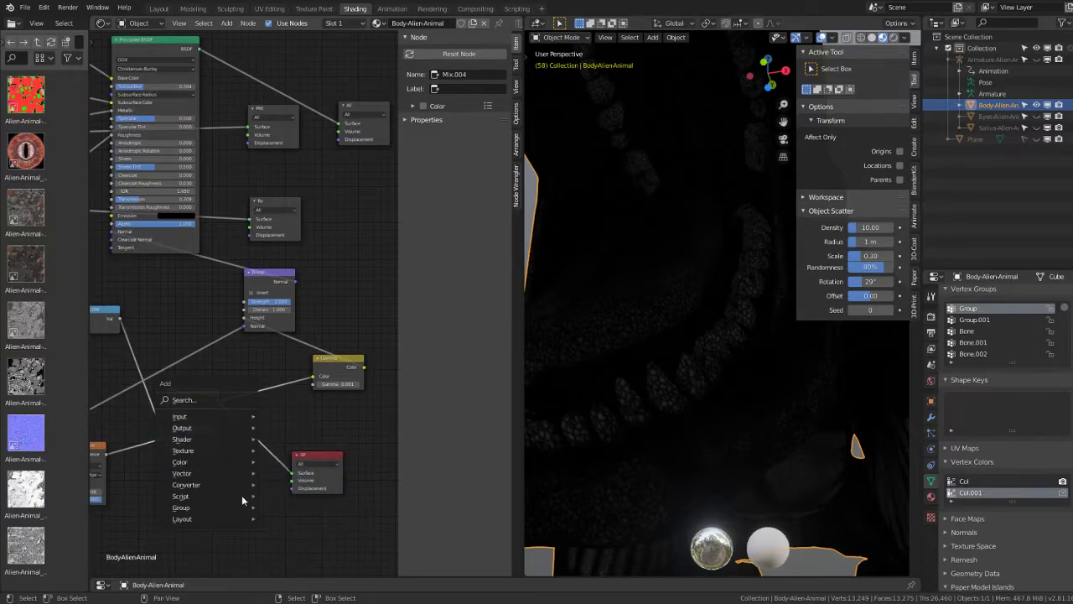
{"action": "mouse_move", "coordinate": [180, 462]}
{"action": "left_click", "coordinate": [298, 525]}
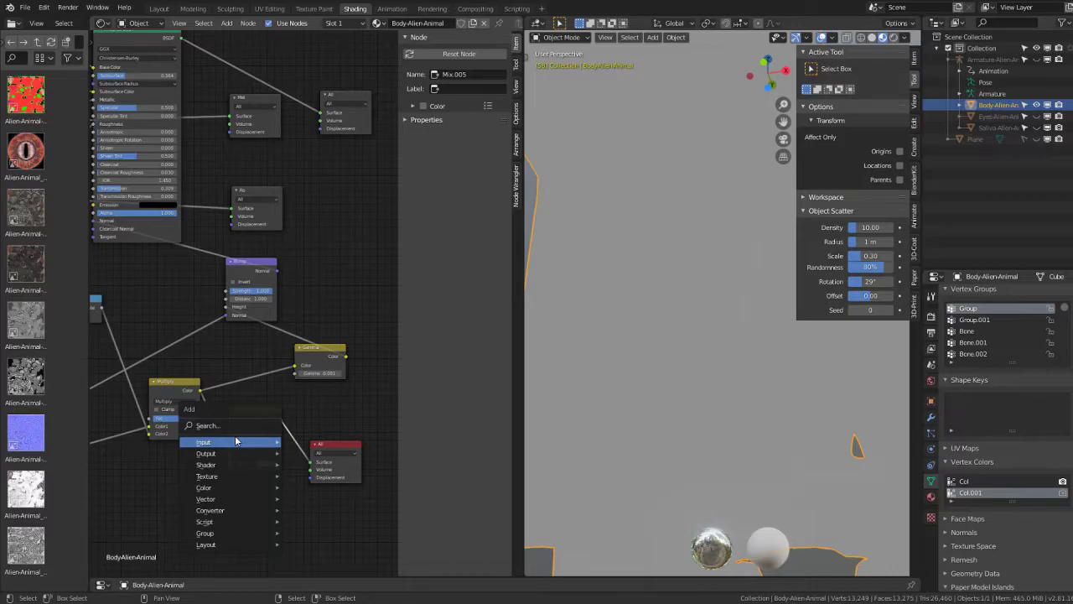
Step: Place a Vertex Color node reading layer Col.001 to feed the Mix node's Fac
{"action": "mouse_move", "coordinate": [204, 442]}
{"action": "left_click", "coordinate": [309, 414]}
{"action": "left_click", "coordinate": [181, 482]}
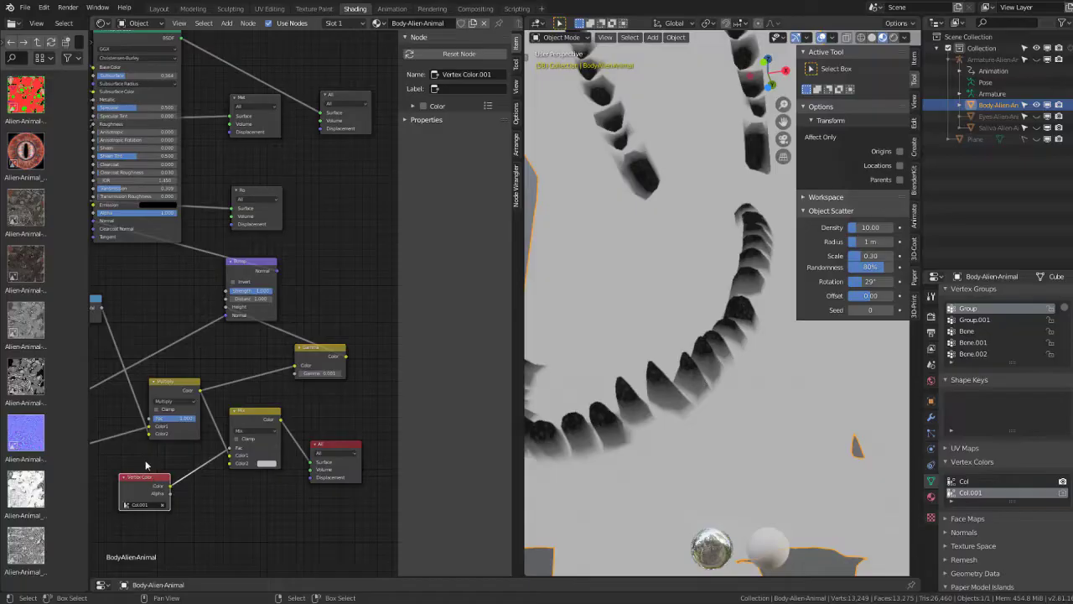
{"action": "scroll", "coordinate": [241, 386], "scroll_direction": "up", "scroll_amount": 3}
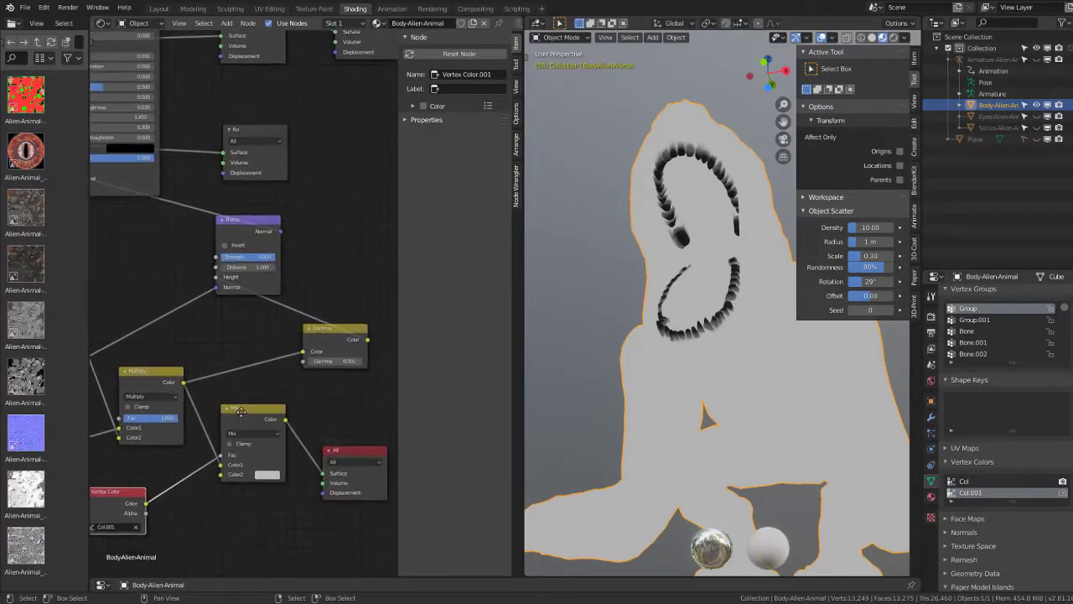
{"action": "scroll", "coordinate": [245, 427], "scroll_direction": "up", "scroll_amount": 1}
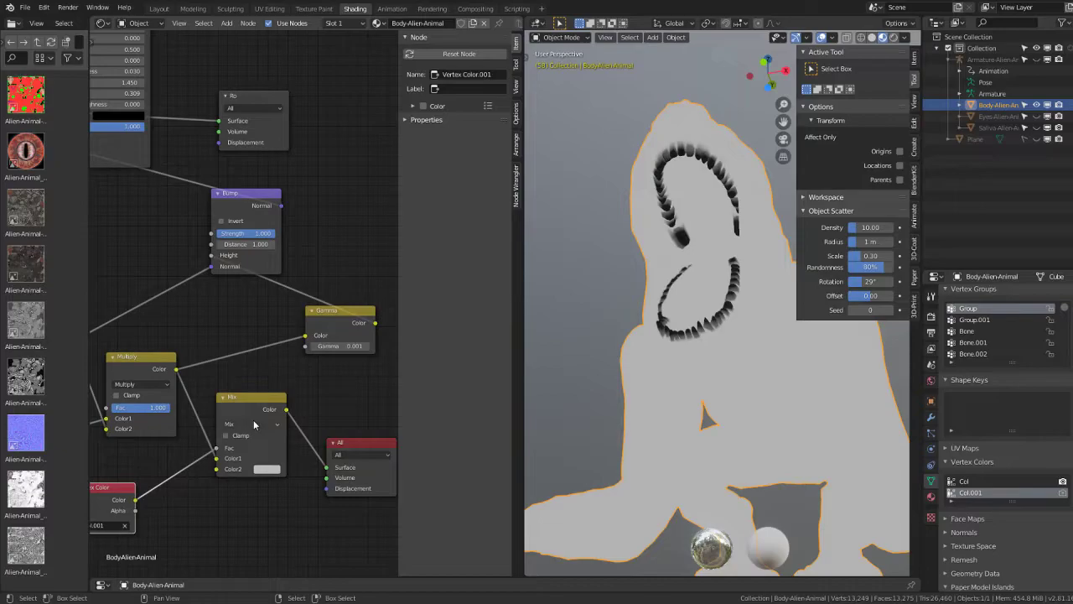
{"action": "middle_click_drag", "start_coordinate": [182, 459], "coordinate": [263, 364]}
{"action": "scroll", "coordinate": [676, 294], "scroll_direction": "up", "scroll_amount": 3}
{"action": "scroll", "coordinate": [677, 294], "scroll_direction": "up", "scroll_amount": 3}
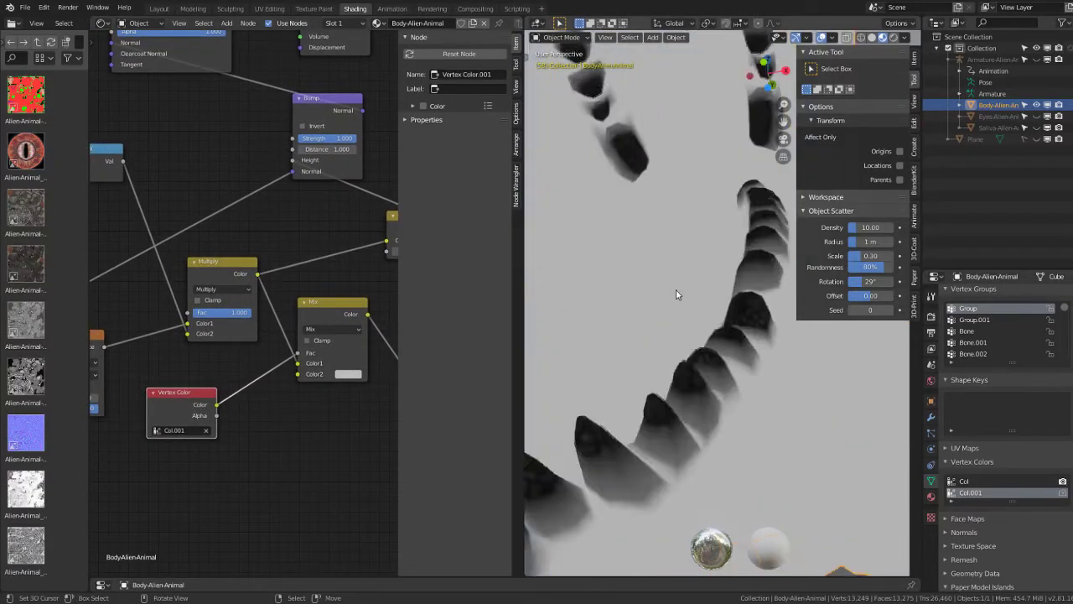
{"action": "key", "text": "shift+a"}
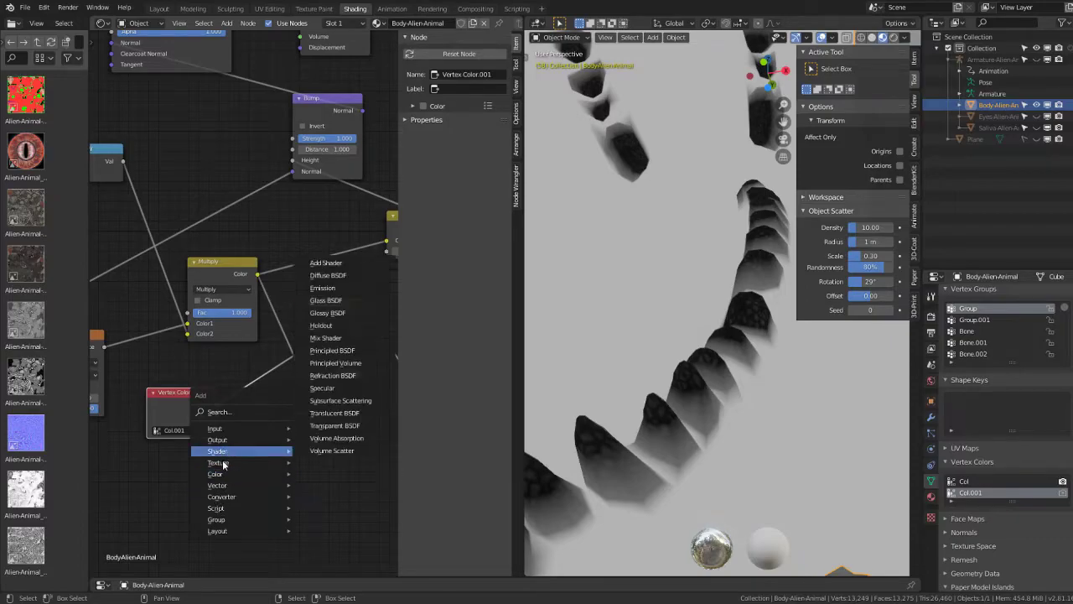
Step: Drop an Invert node onto the vertex-colour mask link and shift the Mix node left
{"action": "left_click", "coordinate": [327, 523]}
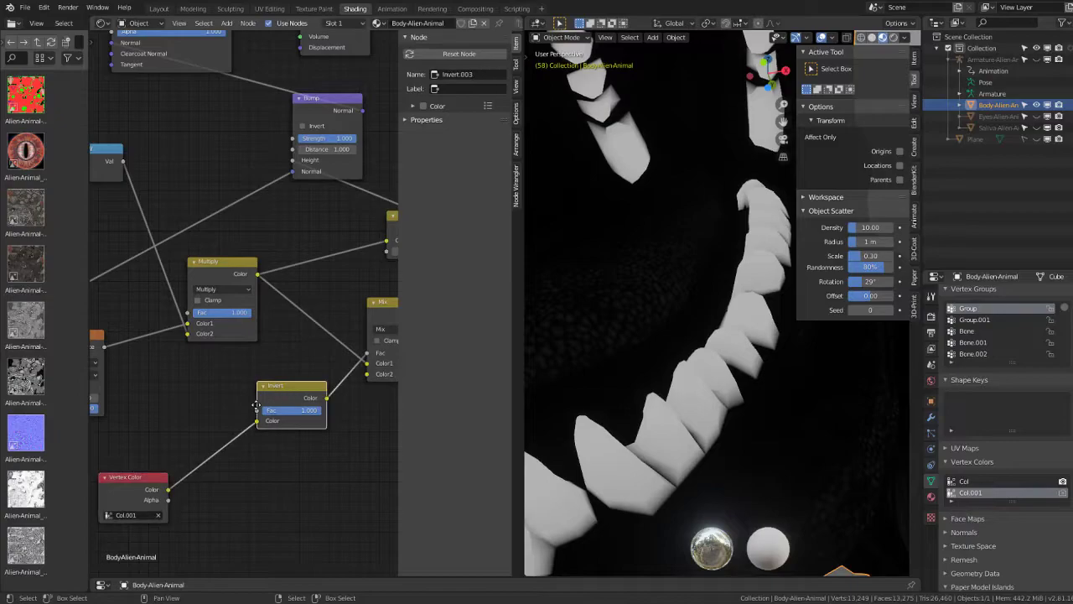
{"action": "left_click", "coordinate": [285, 402]}
{"action": "scroll", "coordinate": [688, 260], "scroll_direction": "down", "scroll_amount": 5}
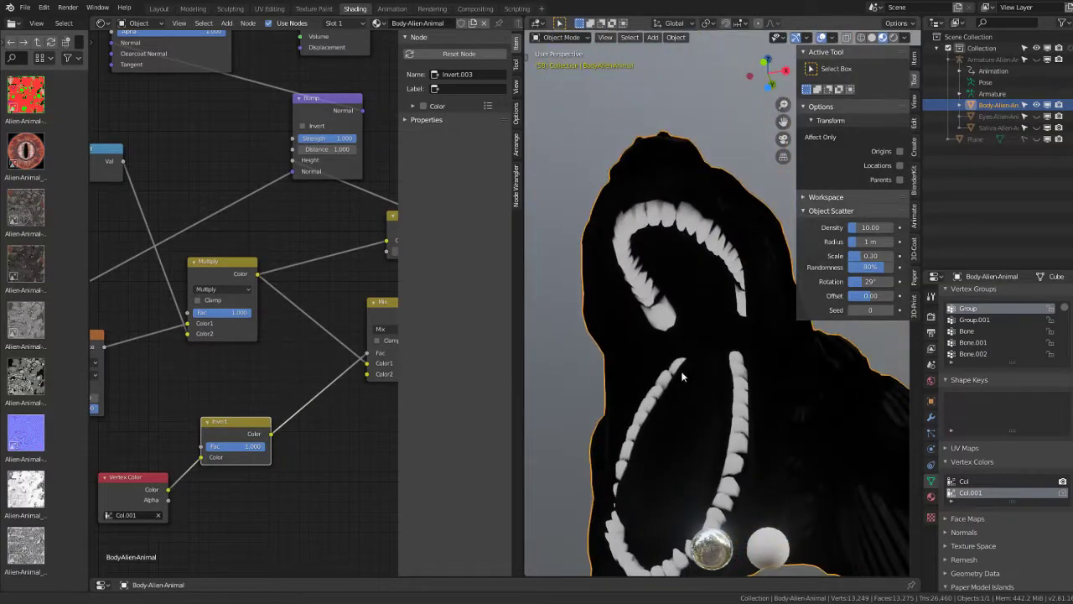
{"action": "mouse_move", "coordinate": [687, 260]}
{"action": "middle_mouse_down"}
{"action": "mouse_move", "coordinate": [617, 387]}
{"action": "mouse_move", "coordinate": [783, 386]}
{"action": "mouse_move", "coordinate": [585, 342]}
{"action": "middle_mouse_up"}
{"action": "scroll", "coordinate": [338, 279], "scroll_direction": "down", "scroll_amount": 2}
{"action": "middle_click_drag", "start_coordinate": [338, 279], "coordinate": [259, 348]}
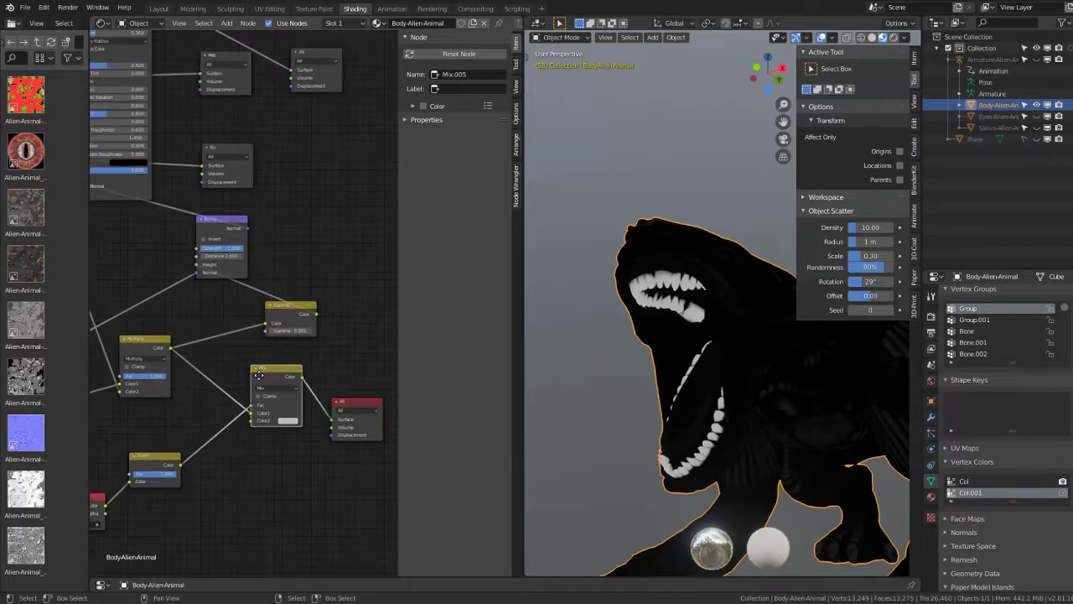
{"action": "left_click_drag", "start_coordinate": [252, 411], "coordinate": [227, 415]}
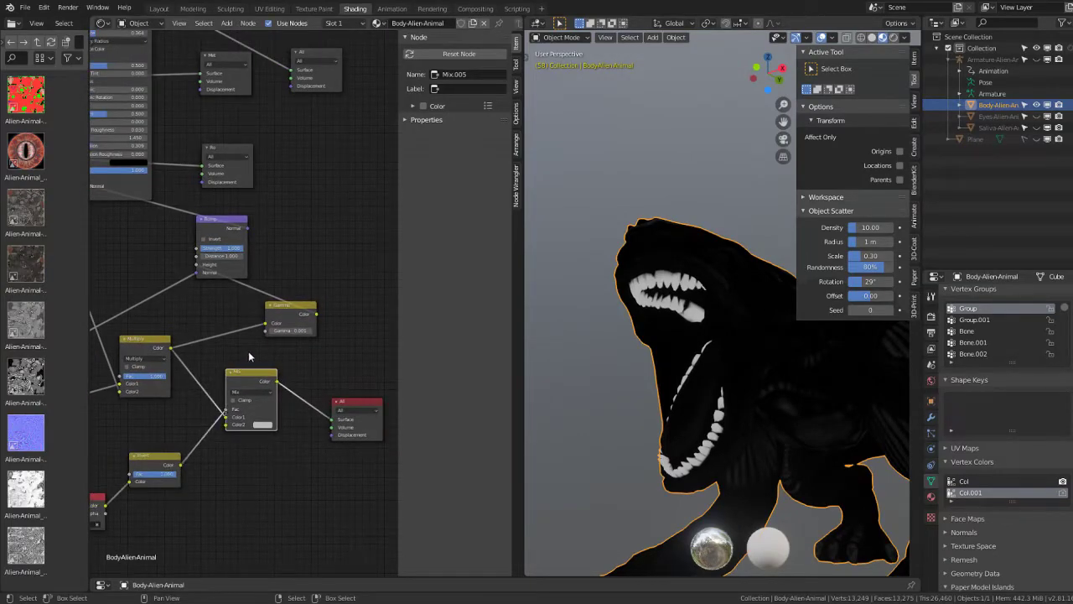
Step: Connect the Gamma Color output into the All node's Surface to preview it
{"action": "middle_click_drag", "start_coordinate": [248, 351], "coordinate": [295, 399]}
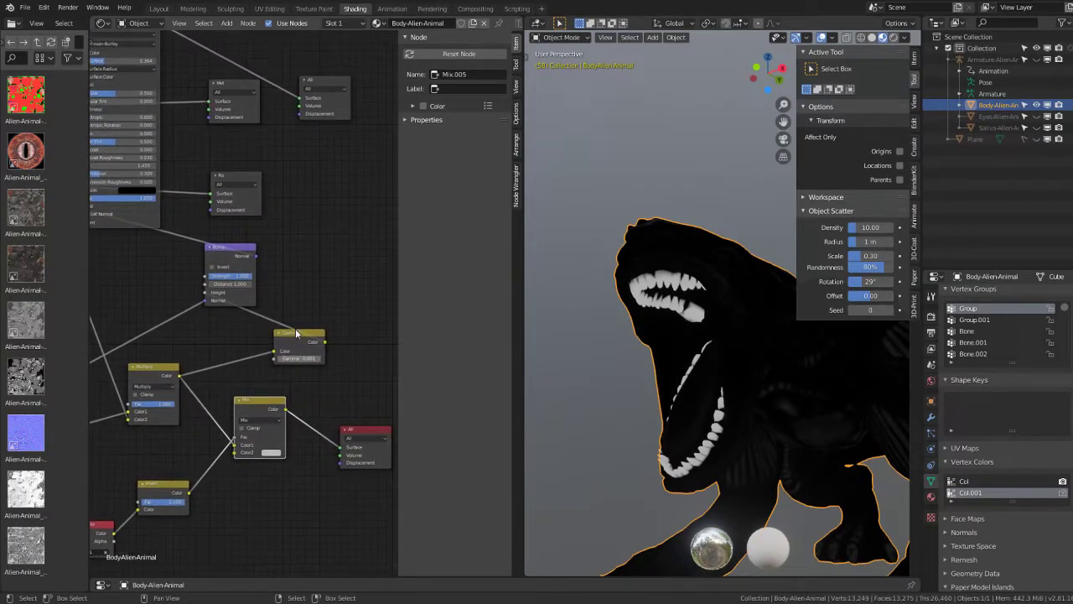
{"action": "left_click_drag", "start_coordinate": [295, 333], "coordinate": [306, 337]}
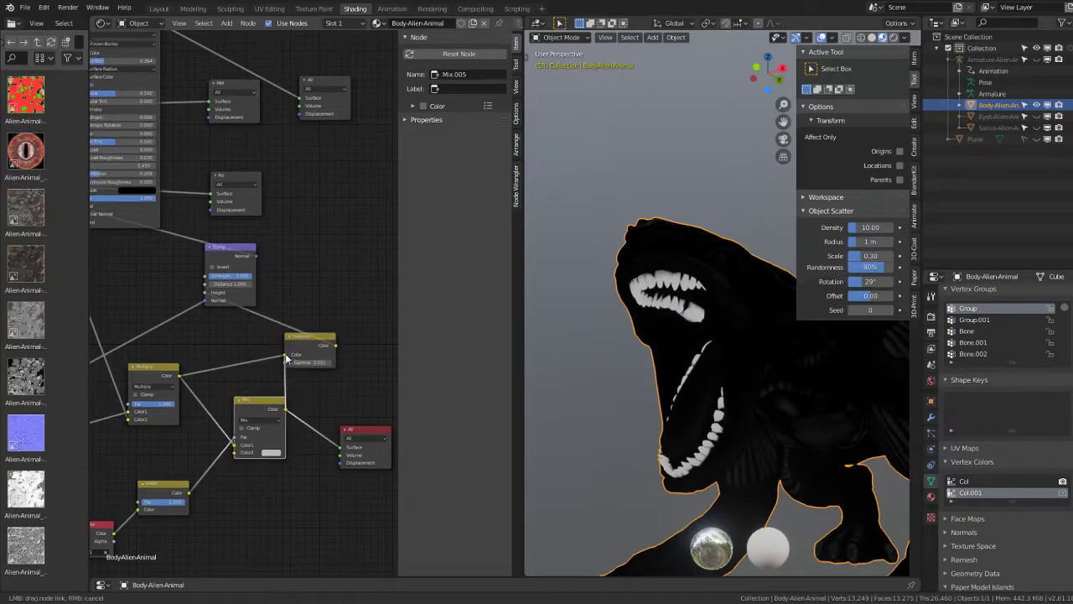
{"action": "left_click_drag", "start_coordinate": [337, 350], "coordinate": [338, 455]}
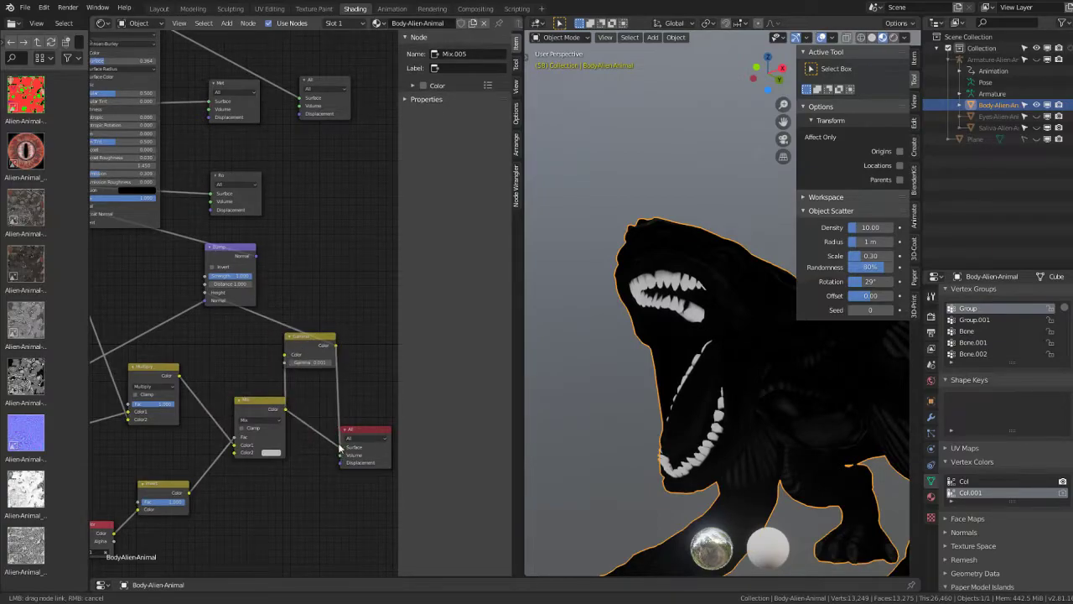
{"action": "left_click_drag", "start_coordinate": [336, 349], "coordinate": [339, 447]}
{"action": "mouse_move", "coordinate": [654, 335]}
{"action": "middle_mouse_down"}
{"action": "mouse_move", "coordinate": [715, 308]}
{"action": "mouse_move", "coordinate": [730, 323]}
{"action": "middle_mouse_up"}
{"action": "middle_click_drag", "start_coordinate": [269, 396], "coordinate": [334, 410]}
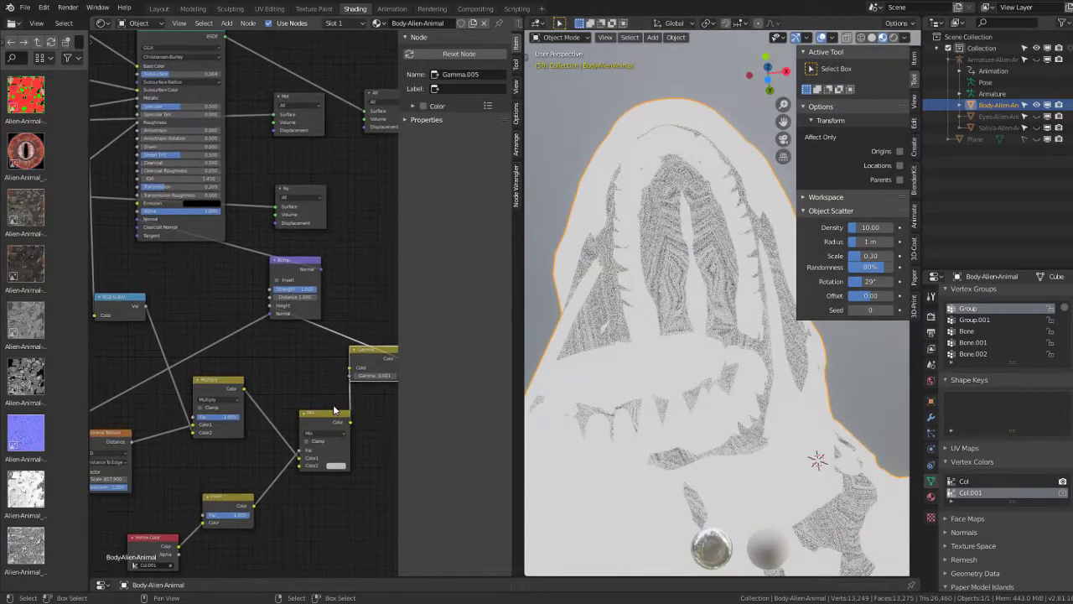
{"action": "scroll", "coordinate": [334, 410], "scroll_direction": "down", "scroll_amount": 1}
{"action": "scroll", "coordinate": [334, 410], "scroll_direction": "down", "scroll_amount": 1}
{"action": "left_click_drag", "start_coordinate": [299, 287], "coordinate": [275, 286]}
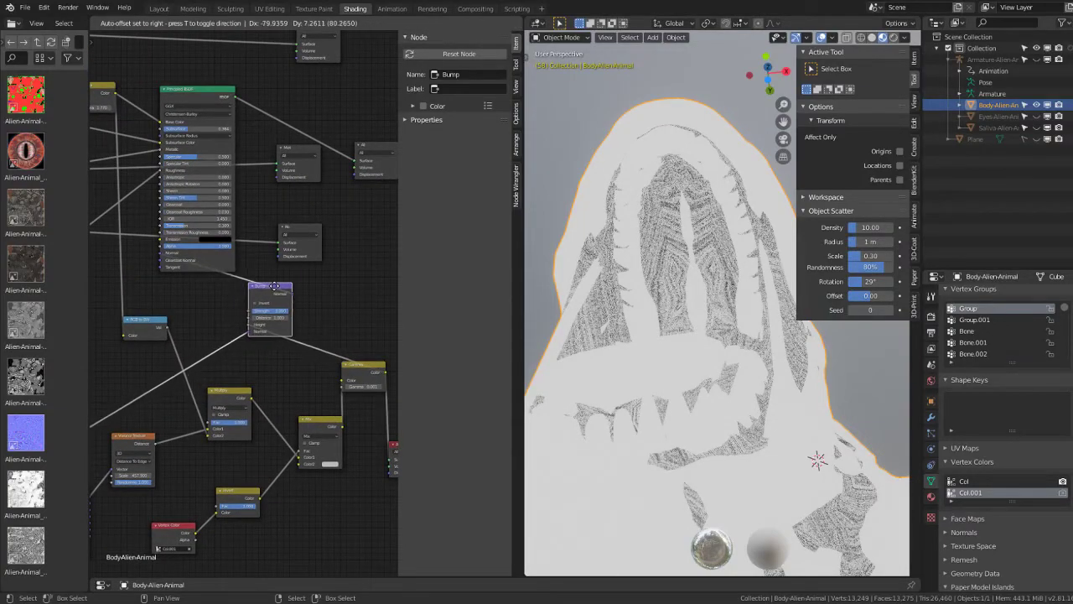
{"action": "middle_click_drag", "start_coordinate": [396, 176], "coordinate": [300, 292]}
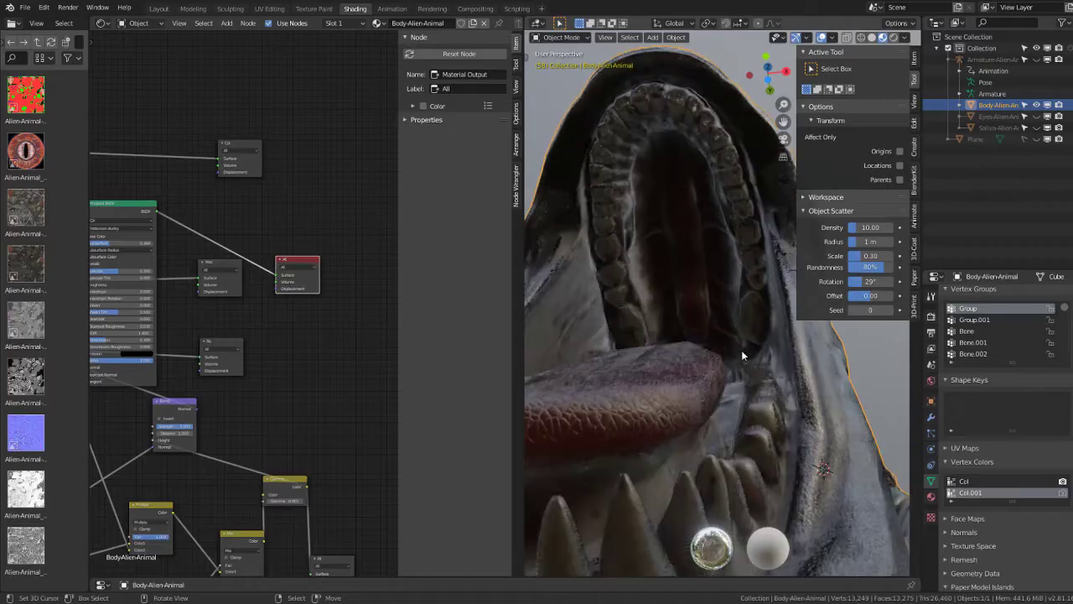
Step: Darken the Mix node's Color2 to a value of 0.714
{"action": "mouse_move", "coordinate": [741, 349]}
{"action": "middle_mouse_down"}
{"action": "mouse_move", "coordinate": [698, 389]}
{"action": "mouse_move", "coordinate": [737, 457]}
{"action": "mouse_move", "coordinate": [737, 290]}
{"action": "middle_mouse_up"}
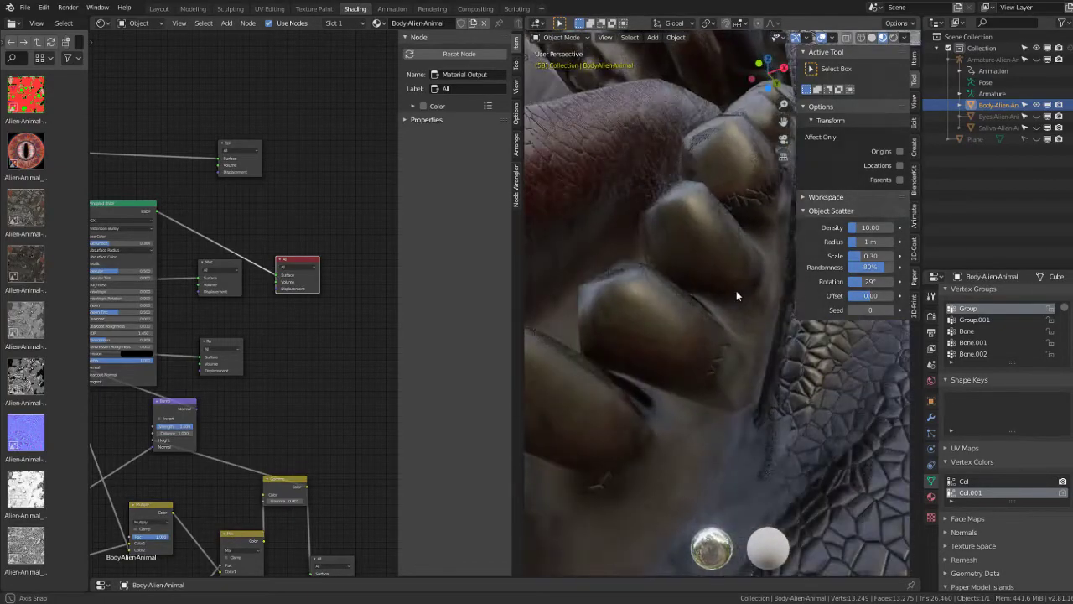
{"action": "mouse_move", "coordinate": [305, 373]}
{"action": "middle_mouse_down"}
{"action": "mouse_move", "coordinate": [256, 304]}
{"action": "mouse_move", "coordinate": [276, 391]}
{"action": "middle_mouse_up"}
{"action": "scroll", "coordinate": [276, 392], "scroll_direction": "up", "scroll_amount": 2}
{"action": "left_click", "coordinate": [300, 450]}
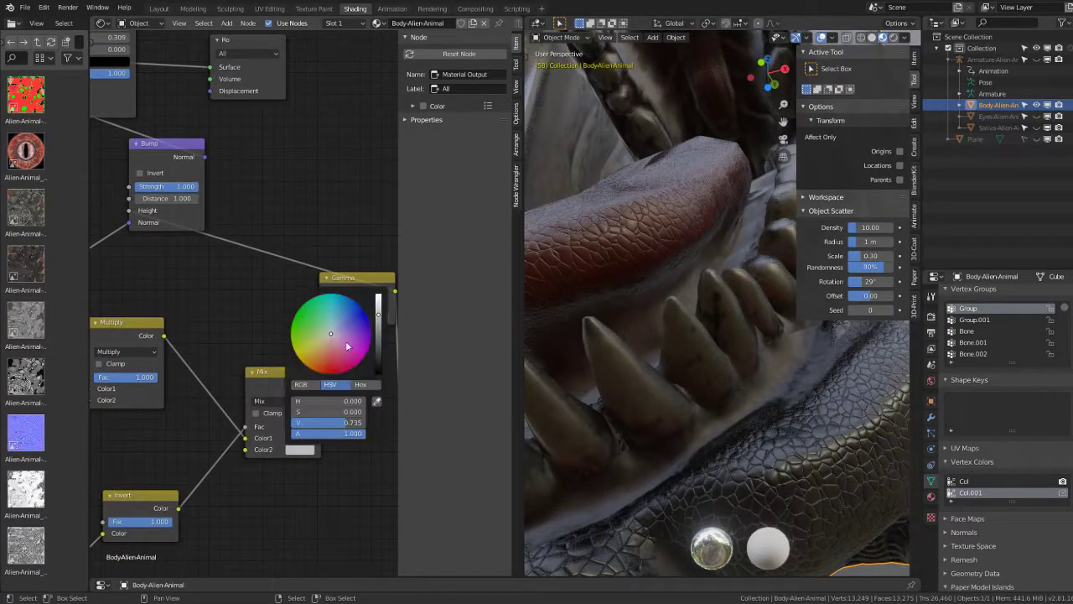
{"action": "left_click_drag", "start_coordinate": [379, 315], "coordinate": [378, 372]}
Step: Set the Mix node's Color2 brightness back to black and view under the head
{"action": "mouse_move", "coordinate": [832, 320]}
{"action": "middle_mouse_down"}
{"action": "mouse_move", "coordinate": [734, 327]}
{"action": "mouse_move", "coordinate": [739, 341]}
{"action": "mouse_move", "coordinate": [625, 358]}
{"action": "middle_mouse_up"}
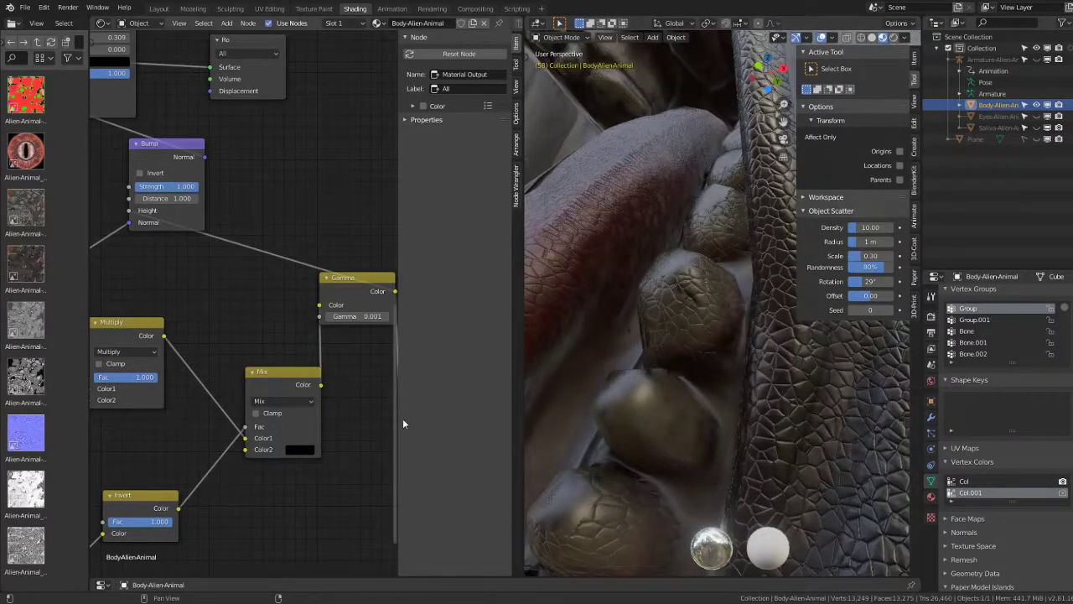
{"action": "left_click", "coordinate": [293, 450]}
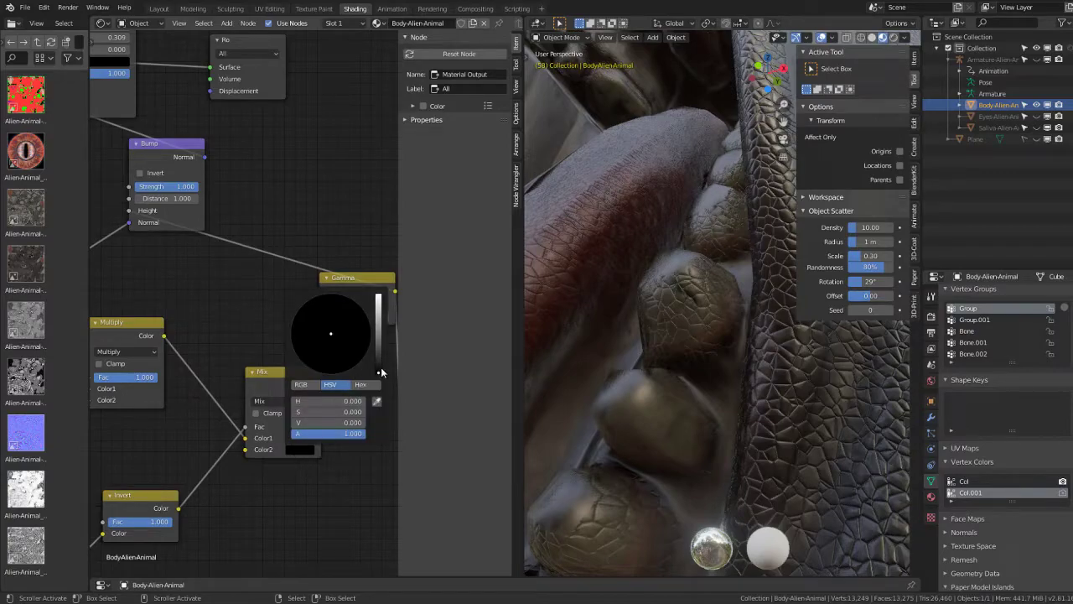
{"action": "left_click_drag", "start_coordinate": [381, 371], "coordinate": [379, 298]}
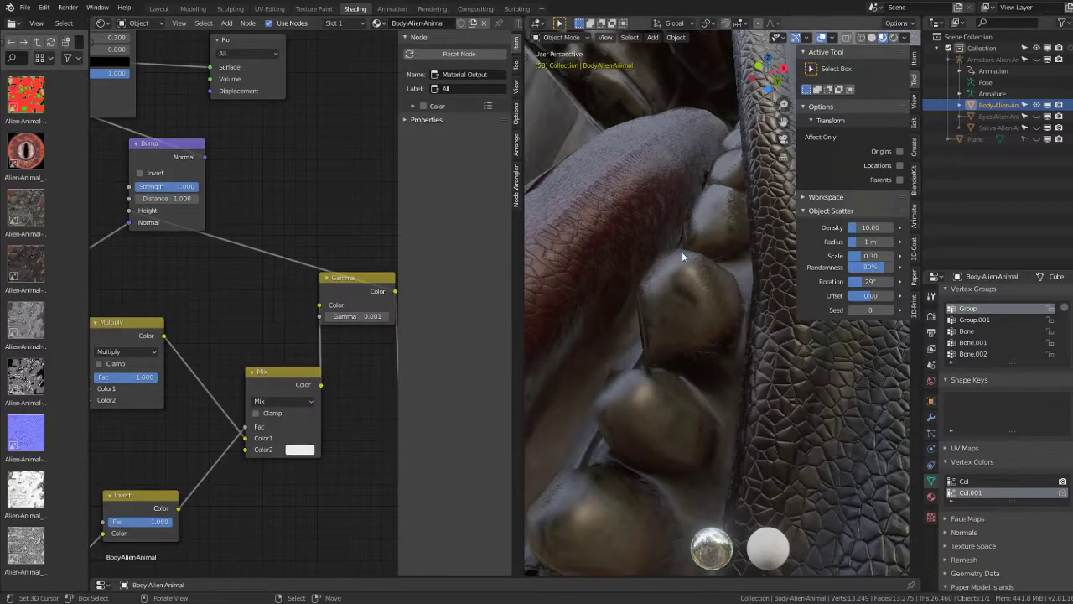
{"action": "scroll", "coordinate": [681, 252], "scroll_direction": "down", "scroll_amount": 5}
{"action": "mouse_move", "coordinate": [674, 243]}
{"action": "middle_mouse_down"}
{"action": "mouse_move", "coordinate": [622, 354]}
{"action": "mouse_move", "coordinate": [675, 322]}
{"action": "mouse_move", "coordinate": [675, 298]}
{"action": "middle_mouse_up"}
{"action": "scroll", "coordinate": [621, 354], "scroll_direction": "down", "scroll_amount": 3}
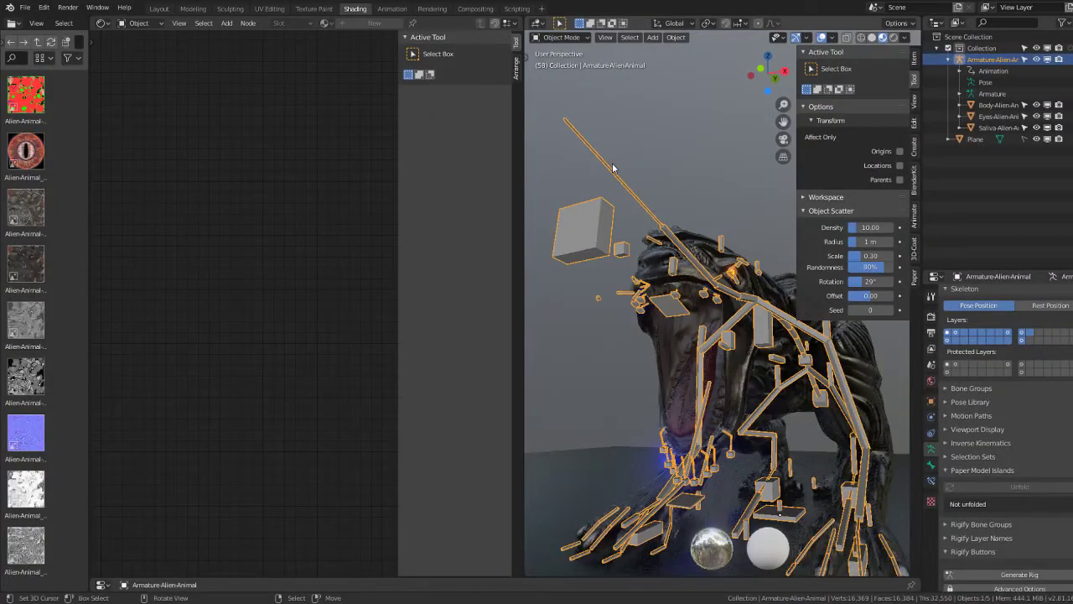
Step: Hide the armature and view the head from a low angle
{"action": "key", "text": "h"}
{"action": "scroll", "coordinate": [676, 185], "scroll_direction": "up", "scroll_amount": 3}
{"action": "mouse_move", "coordinate": [676, 185]}
{"action": "middle_mouse_down"}
{"action": "mouse_move", "coordinate": [651, 216]}
{"action": "mouse_move", "coordinate": [709, 181]}
{"action": "mouse_move", "coordinate": [773, 191]}
{"action": "mouse_move", "coordinate": [727, 197]}
{"action": "mouse_move", "coordinate": [704, 236]}
{"action": "mouse_move", "coordinate": [685, 233]}
{"action": "mouse_move", "coordinate": [695, 249]}
{"action": "mouse_move", "coordinate": [704, 225]}
{"action": "mouse_move", "coordinate": [672, 302]}
{"action": "mouse_move", "coordinate": [762, 301]}
{"action": "mouse_move", "coordinate": [711, 341]}
{"action": "mouse_move", "coordinate": [747, 325]}
{"action": "mouse_move", "coordinate": [878, 328]}
{"action": "mouse_move", "coordinate": [799, 345]}
{"action": "middle_mouse_up"}
{"action": "scroll", "coordinate": [743, 224], "scroll_direction": "up", "scroll_amount": 3}
{"action": "scroll", "coordinate": [685, 233], "scroll_direction": "down", "scroll_amount": 5}
{"action": "scroll", "coordinate": [694, 236], "scroll_direction": "up", "scroll_amount": 3}
{"action": "scroll", "coordinate": [691, 247], "scroll_direction": "up", "scroll_amount": 3}
{"action": "scroll", "coordinate": [704, 225], "scroll_direction": "down", "scroll_amount": 5}
{"action": "scroll", "coordinate": [711, 341], "scroll_direction": "up", "scroll_amount": 3}
{"action": "scroll", "coordinate": [721, 335], "scroll_direction": "up", "scroll_amount": 3}
Step: Play the creature's animation and stop it on frame 44
{"action": "key", "text": "space"}
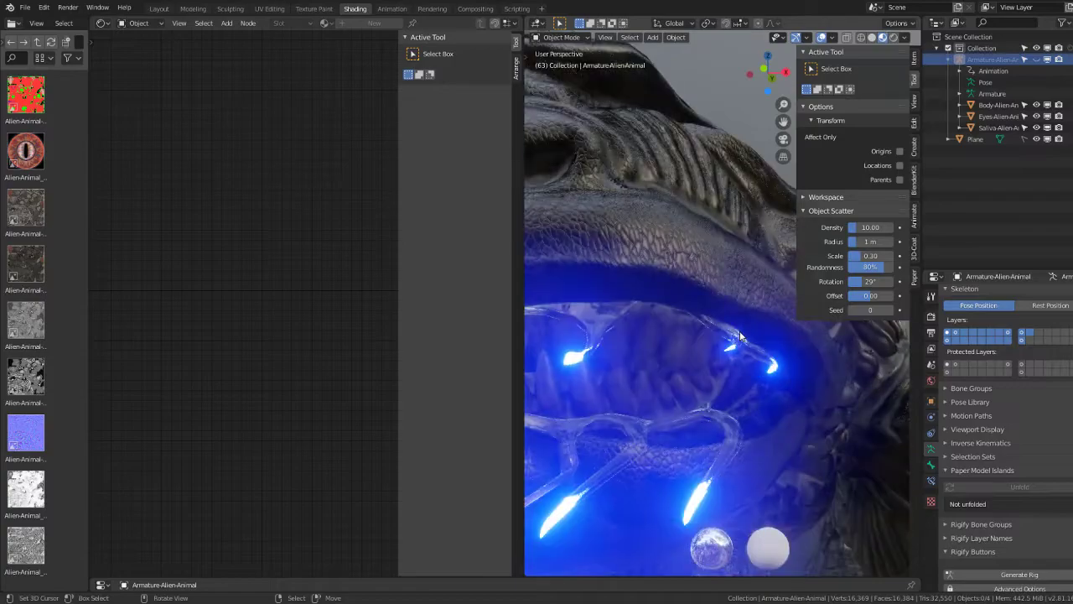
{"action": "middle_click_drag", "start_coordinate": [740, 330], "coordinate": [682, 321]}
{"action": "scroll", "coordinate": [682, 321], "scroll_direction": "down", "scroll_amount": 5}
{"action": "key", "text": "space"}
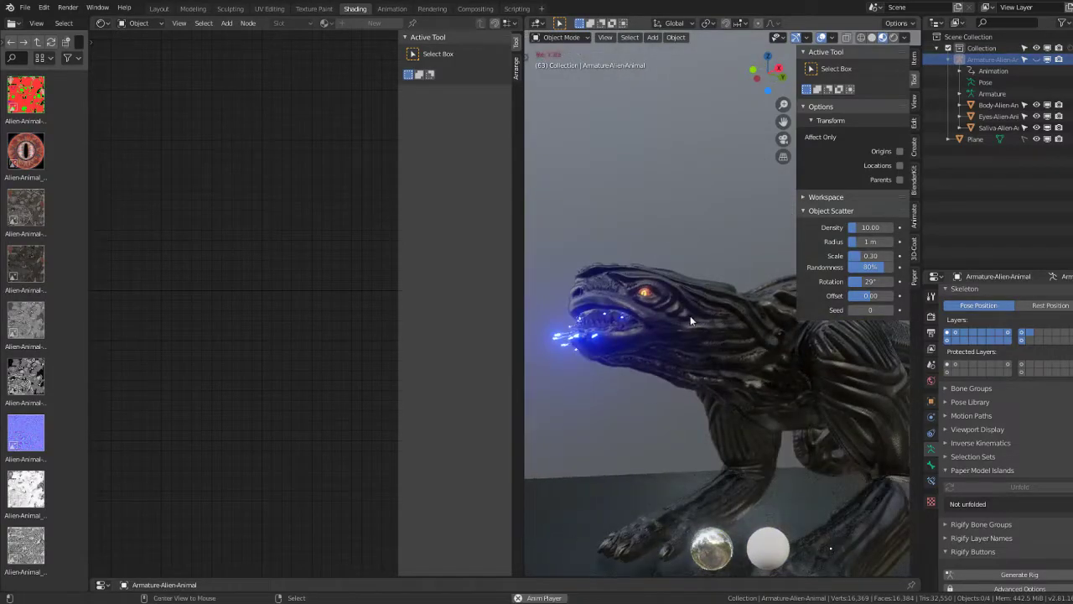
{"action": "key", "text": "Escape"}
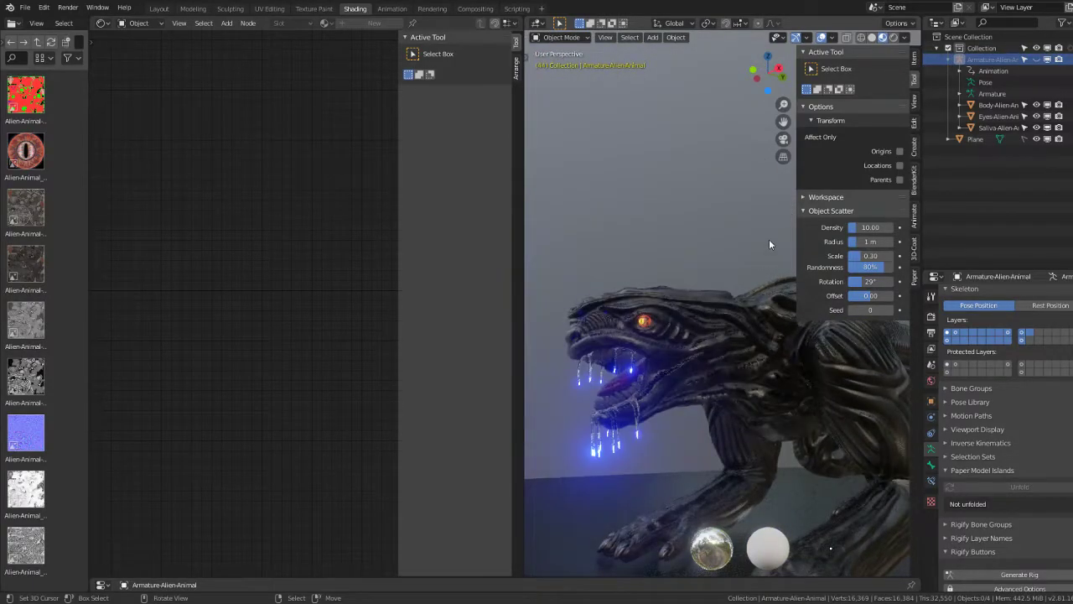
Step: Widen the 3D view over the node editor and select the alien body
{"action": "middle_click_drag", "start_coordinate": [566, 181], "coordinate": [673, 213]}
{"action": "scroll", "coordinate": [686, 221], "scroll_direction": "up", "scroll_amount": 3}
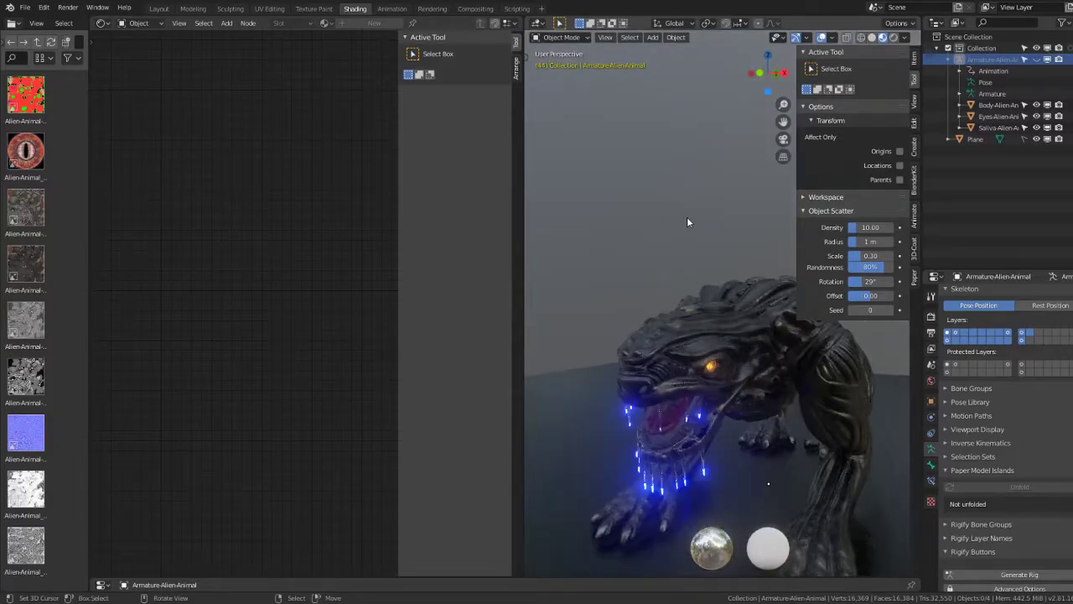
{"action": "scroll", "coordinate": [687, 216], "scroll_direction": "up", "scroll_amount": 2}
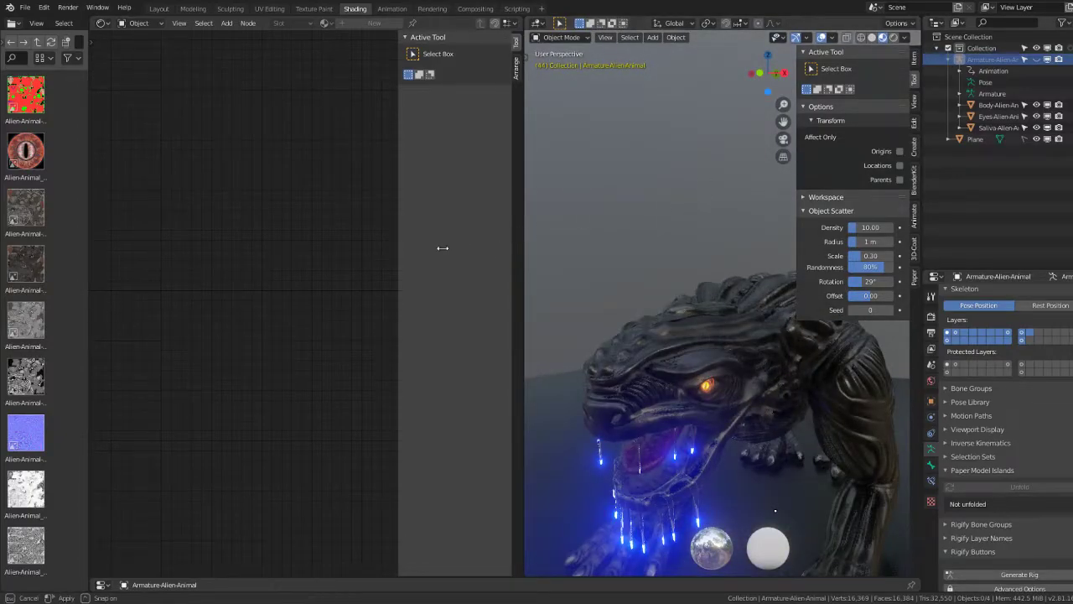
{"action": "left_click_drag", "start_coordinate": [443, 248], "coordinate": [331, 248]}
{"action": "left_click", "coordinate": [669, 223]}
{"action": "scroll", "coordinate": [666, 213], "scroll_direction": "down", "scroll_amount": 2}
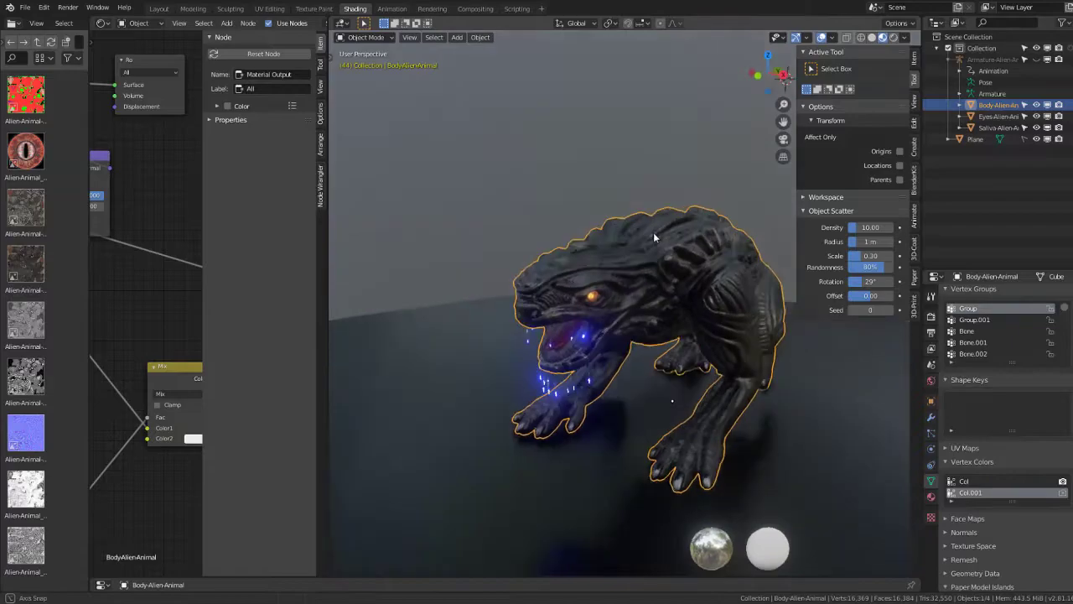
Step: Zoom in on the alien's scaly foot and put the body into Vertex Paint mode
{"action": "scroll", "coordinate": [653, 232], "scroll_direction": "up", "scroll_amount": 2}
{"action": "mouse_move", "coordinate": [656, 233]}
{"action": "middle_mouse_down"}
{"action": "mouse_move", "coordinate": [759, 211]}
{"action": "mouse_move", "coordinate": [590, 207]}
{"action": "mouse_move", "coordinate": [671, 233]}
{"action": "middle_mouse_up"}
{"action": "scroll", "coordinate": [675, 235], "scroll_direction": "up", "scroll_amount": 1}
{"action": "scroll", "coordinate": [682, 235], "scroll_direction": "up", "scroll_amount": 1}
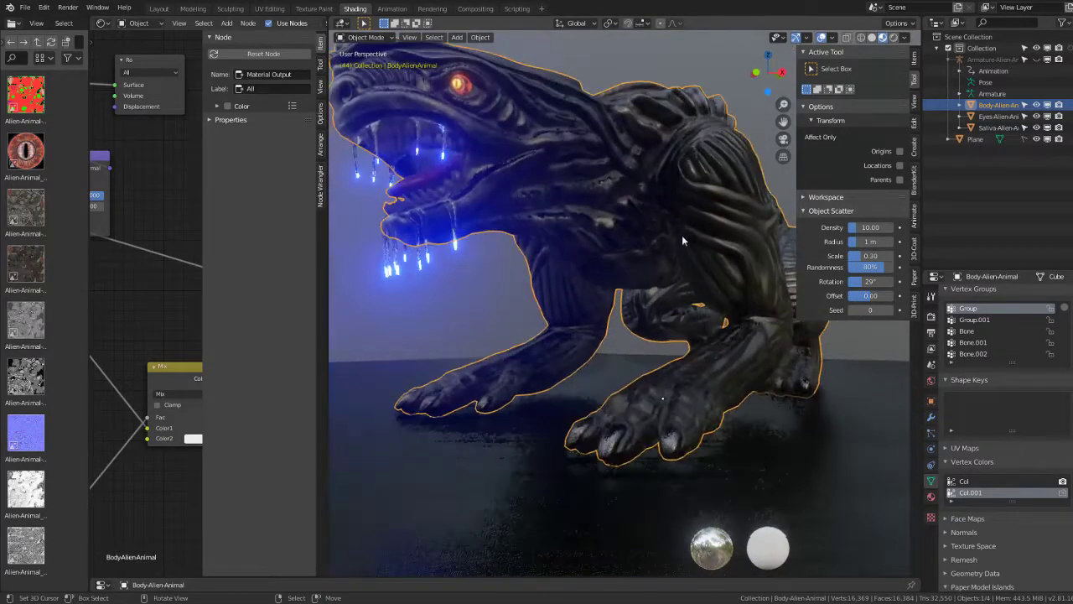
{"action": "scroll", "coordinate": [681, 235], "scroll_direction": "up", "scroll_amount": 1}
{"action": "scroll", "coordinate": [678, 249], "scroll_direction": "up", "scroll_amount": 1}
{"action": "scroll", "coordinate": [663, 246], "scroll_direction": "up", "scroll_amount": 2}
{"action": "scroll", "coordinate": [648, 251], "scroll_direction": "up", "scroll_amount": 1}
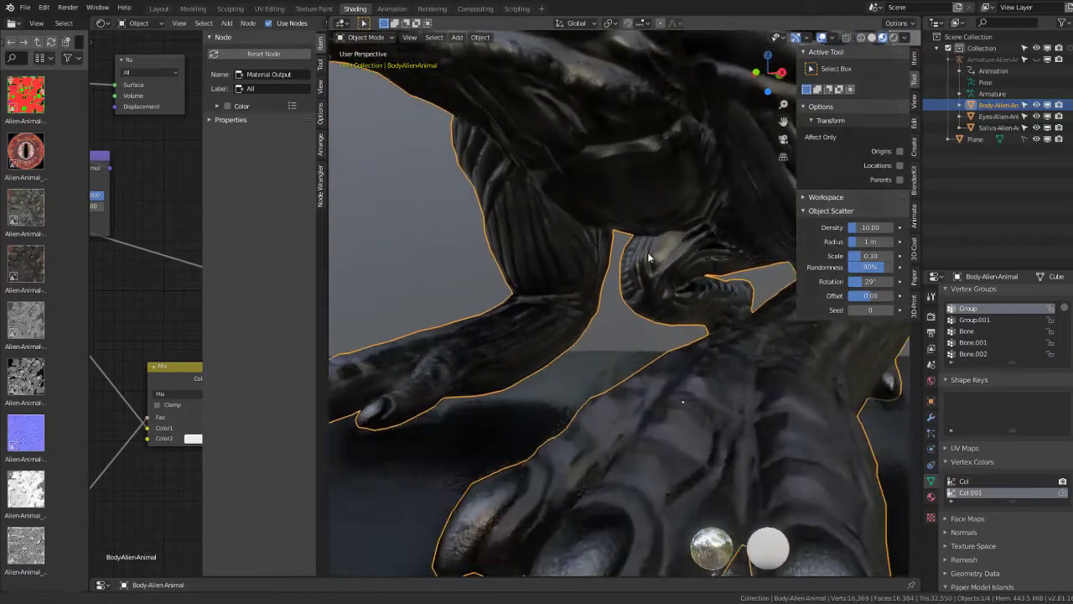
{"action": "mouse_move", "coordinate": [647, 252]}
{"action": "middle_mouse_down"}
{"action": "mouse_move", "coordinate": [629, 304]}
{"action": "mouse_move", "coordinate": [630, 267]}
{"action": "middle_mouse_up"}
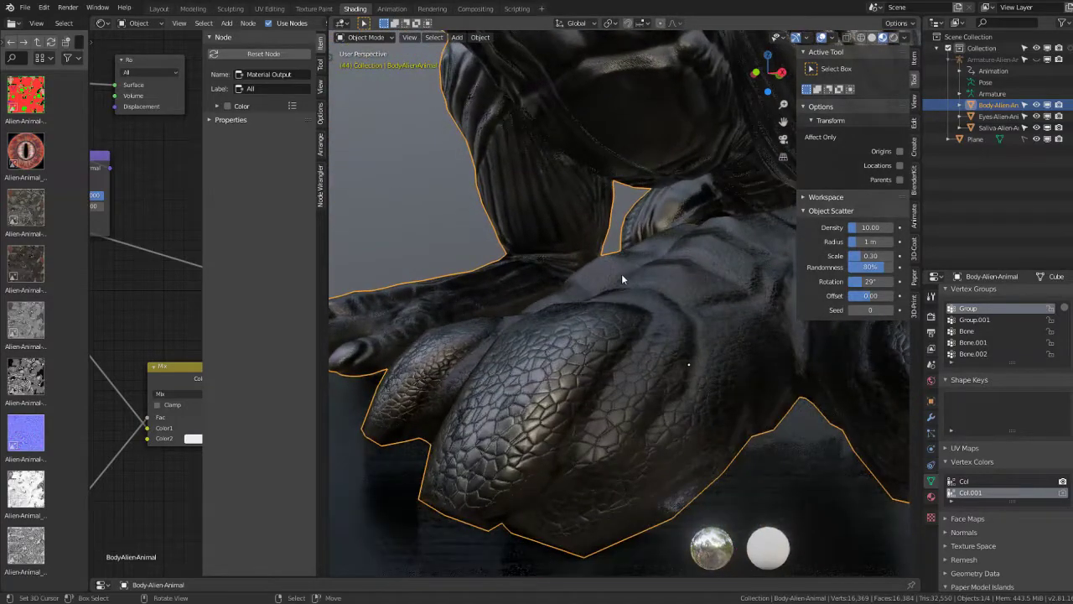
{"action": "scroll", "coordinate": [621, 278], "scroll_direction": "down", "scroll_amount": 4}
{"action": "scroll", "coordinate": [616, 299], "scroll_direction": "up", "scroll_amount": 2}
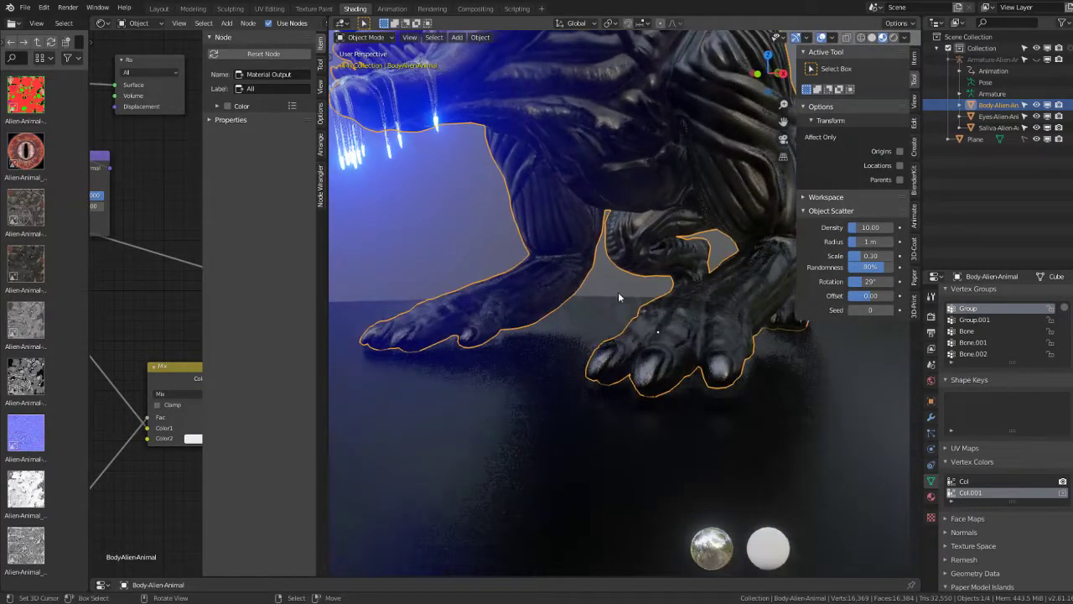
{"action": "left_click", "coordinate": [364, 39]}
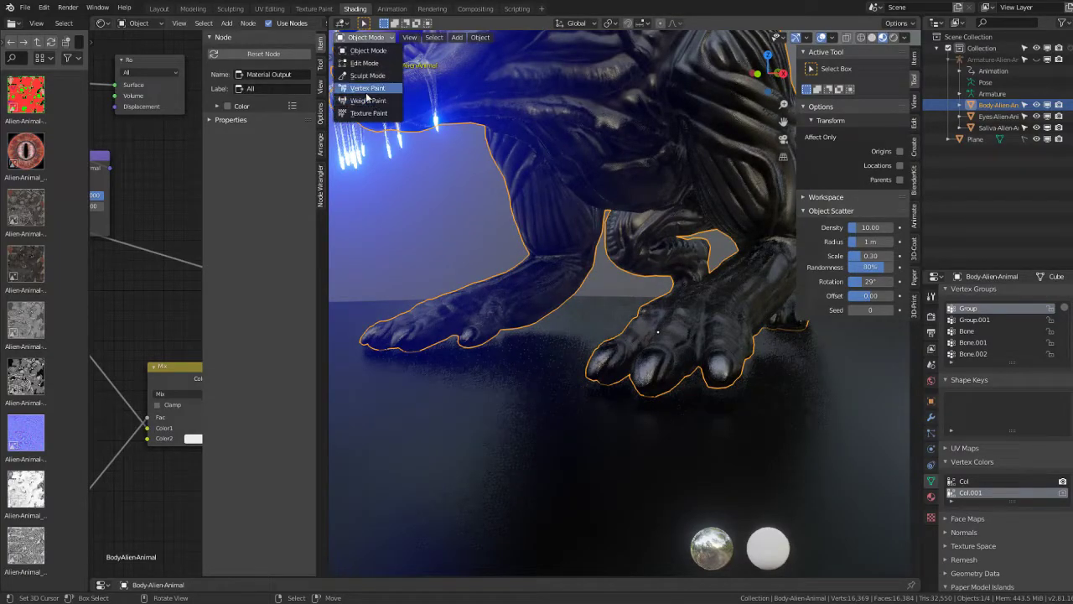
{"action": "left_click", "coordinate": [367, 88]}
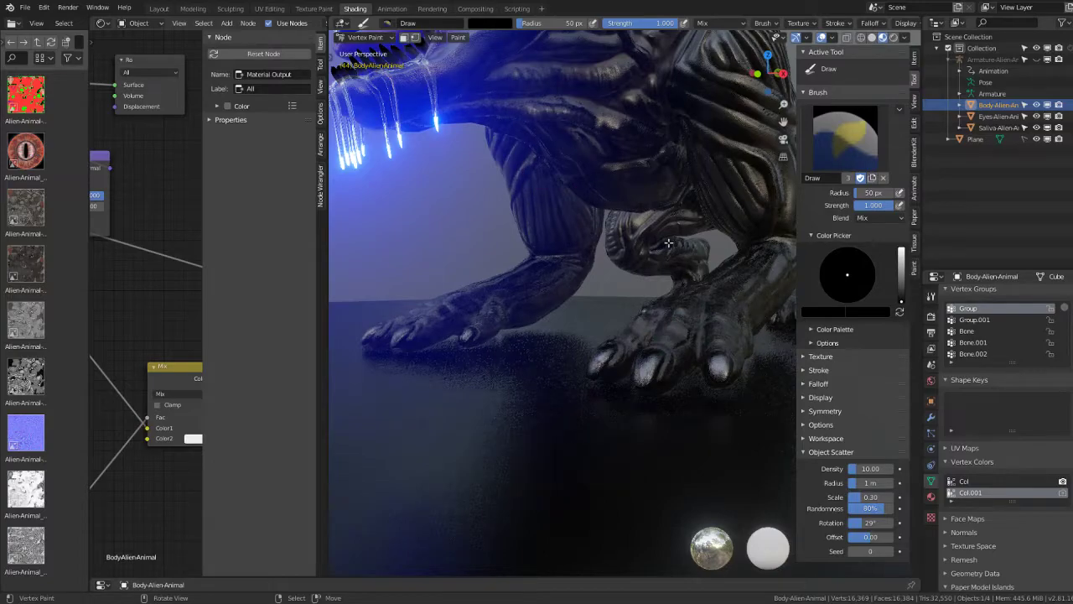
Step: In Edit Mode with Solid shading, select whole toes as linked geometry
{"action": "key", "text": "Tab"}
{"action": "left_click", "coordinate": [872, 38]}
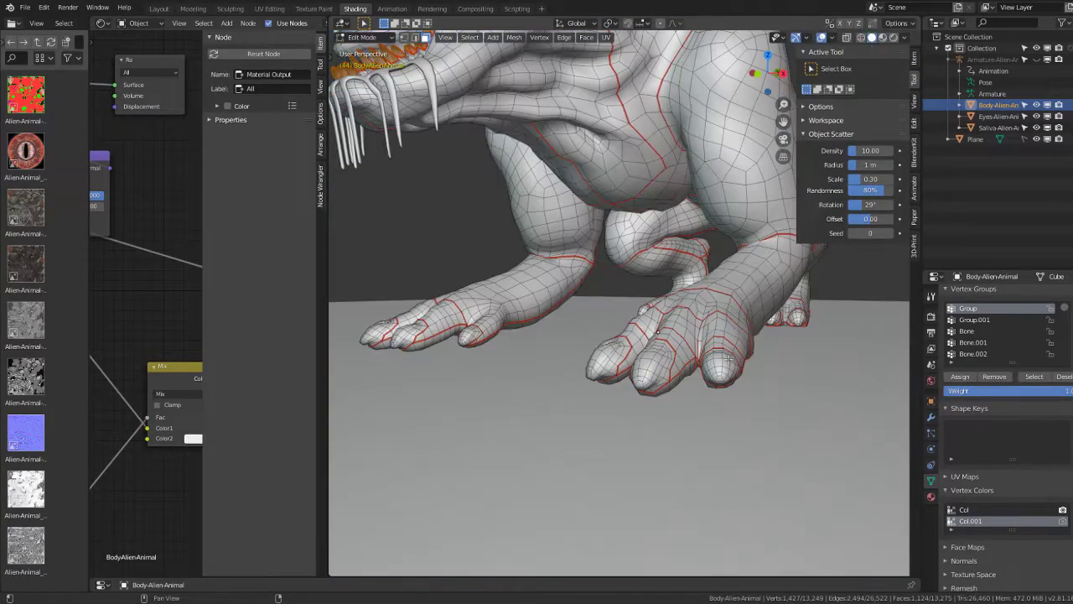
{"action": "left_click", "coordinate": [656, 358]}
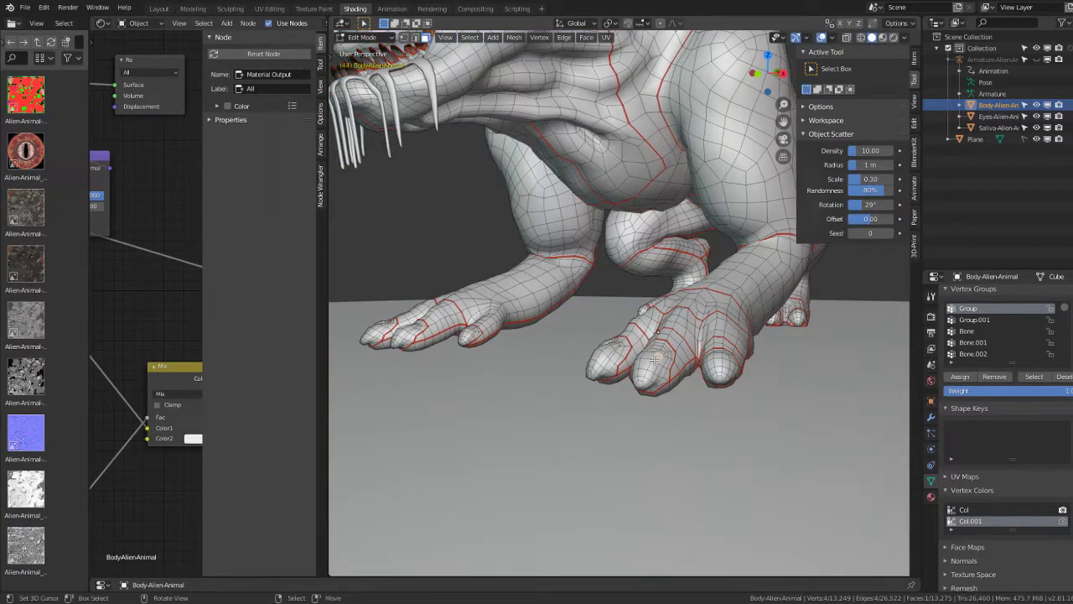
{"action": "key", "text": "l"}
{"action": "key", "text": "l"}
{"action": "middle_click_drag", "start_coordinate": [610, 356], "coordinate": [746, 339]}
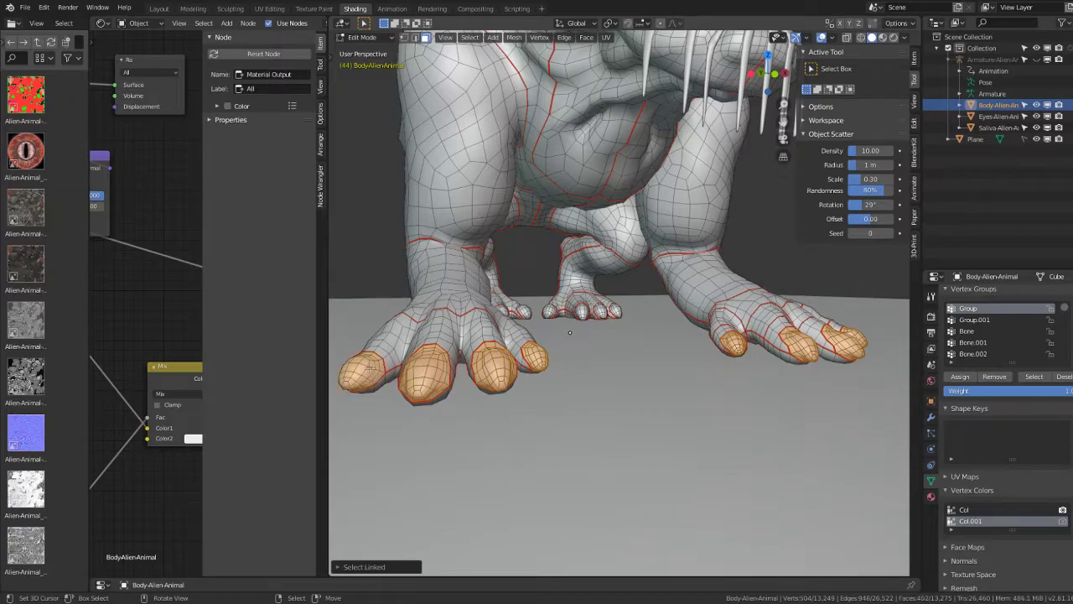
Step: Shrink the toe selection twice down to the claw tips and return to Vertex Paint
{"action": "mouse_move", "coordinate": [370, 366]}
{"action": "middle_mouse_down"}
{"action": "mouse_move", "coordinate": [886, 324]}
{"action": "mouse_move", "coordinate": [483, 354]}
{"action": "middle_mouse_up"}
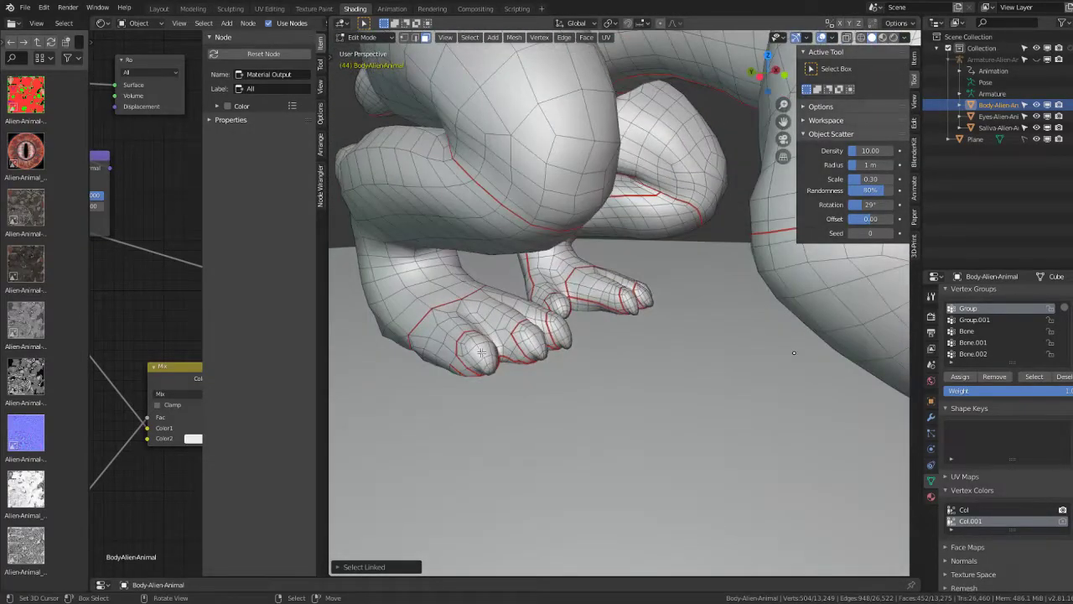
{"action": "middle_click_drag", "start_coordinate": [559, 324], "coordinate": [489, 329]}
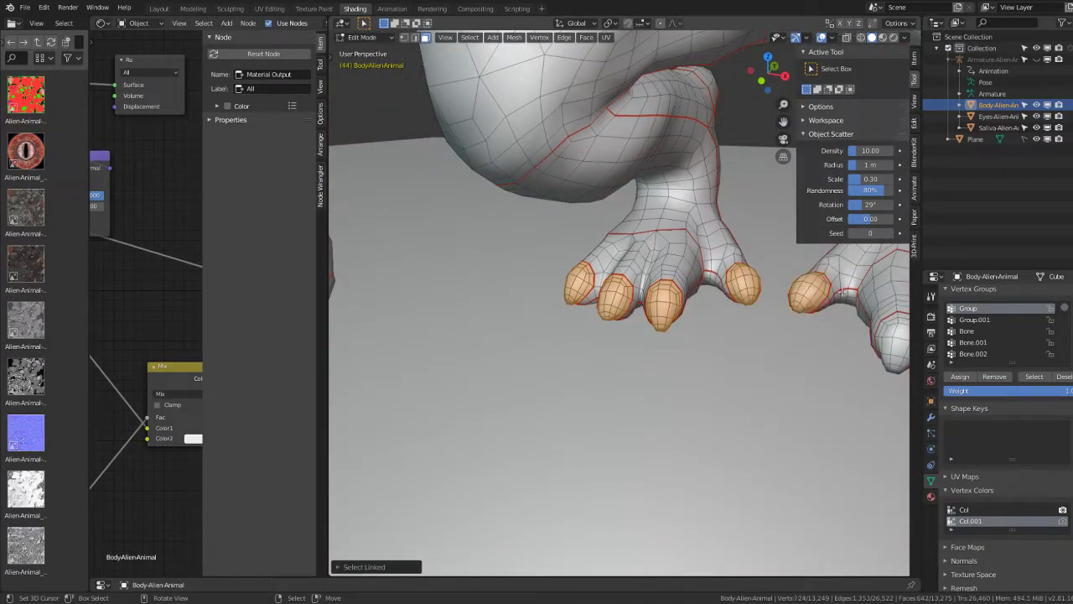
{"action": "mouse_move", "coordinate": [839, 294]}
{"action": "middle_mouse_down"}
{"action": "mouse_move", "coordinate": [869, 325]}
{"action": "mouse_move", "coordinate": [780, 300]}
{"action": "middle_mouse_up"}
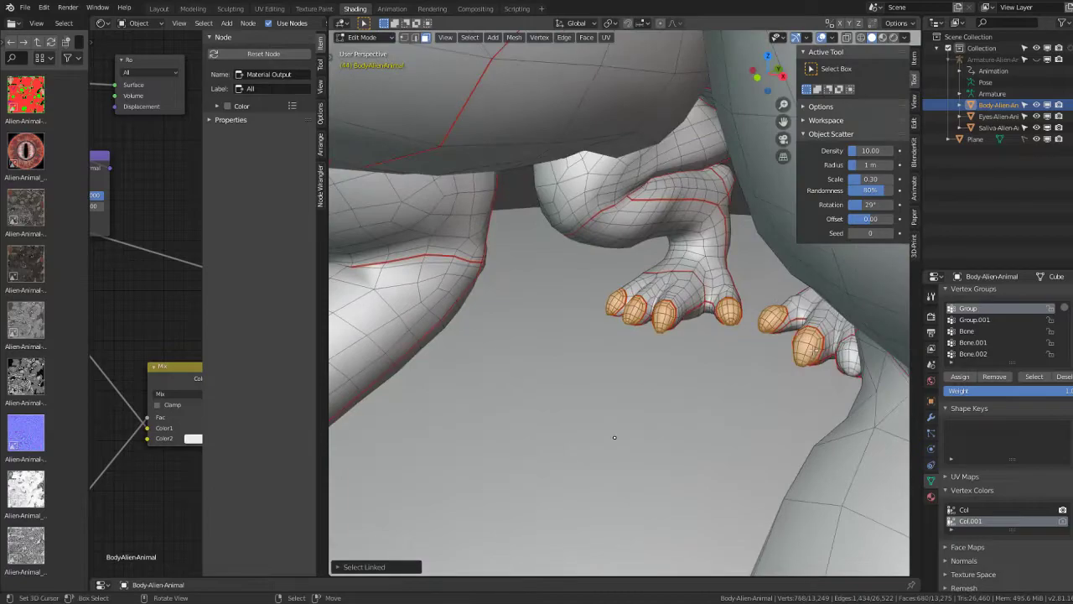
{"action": "middle_click_drag", "start_coordinate": [614, 437], "coordinate": [760, 341]}
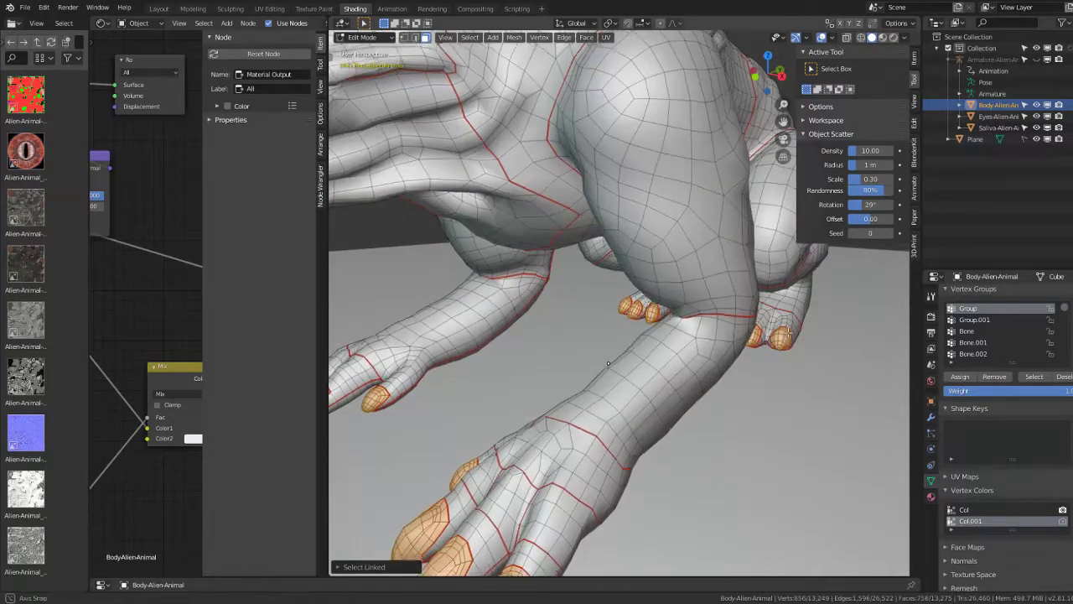
{"action": "scroll", "coordinate": [800, 317], "scroll_direction": "up", "scroll_amount": 2}
{"action": "key", "text": "ctrl+KP_Subtract"}
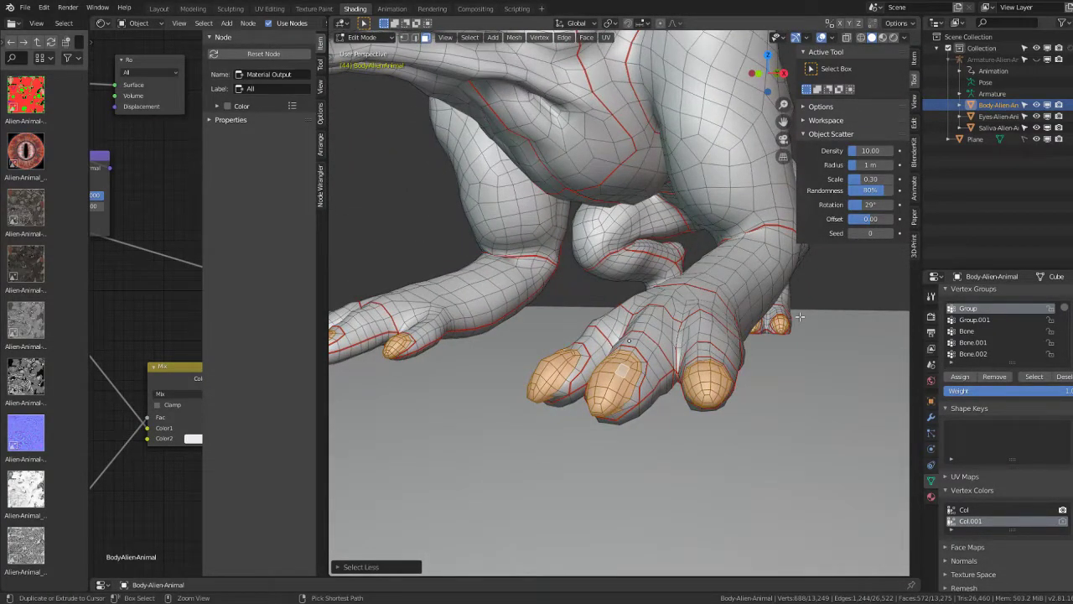
{"action": "key", "text": "ctrl+KP_Subtract"}
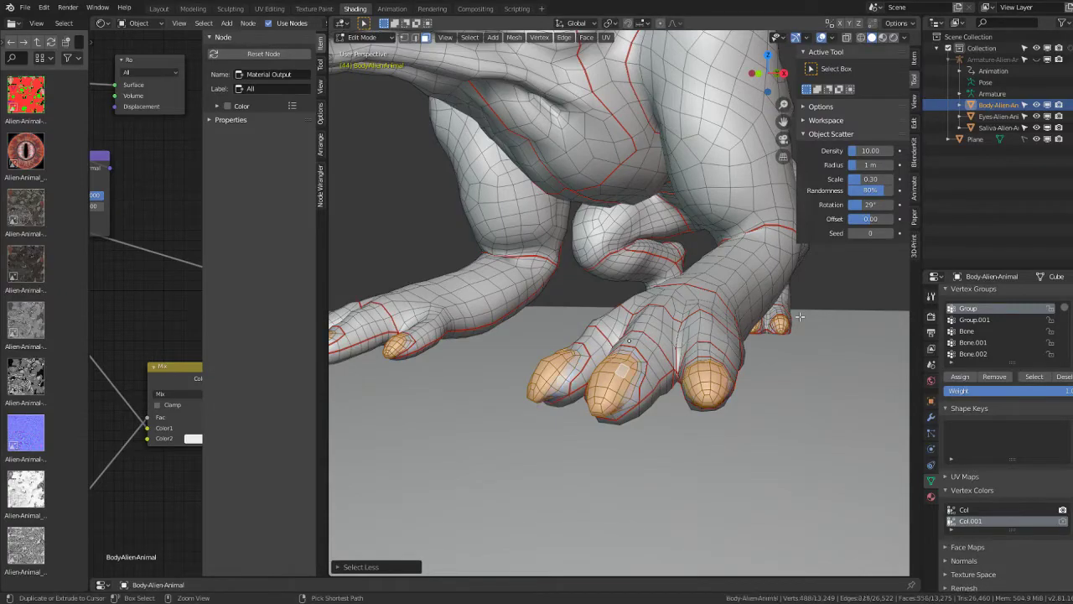
{"action": "key", "text": "ctrl+Tab"}
{"action": "scroll", "coordinate": [714, 275], "scroll_direction": "down", "scroll_amount": 5}
Step: Enable the face mask and try a black fill, undoing the accidental hide and full-body fill
{"action": "scroll", "coordinate": [562, 228], "scroll_direction": "up", "scroll_amount": 2}
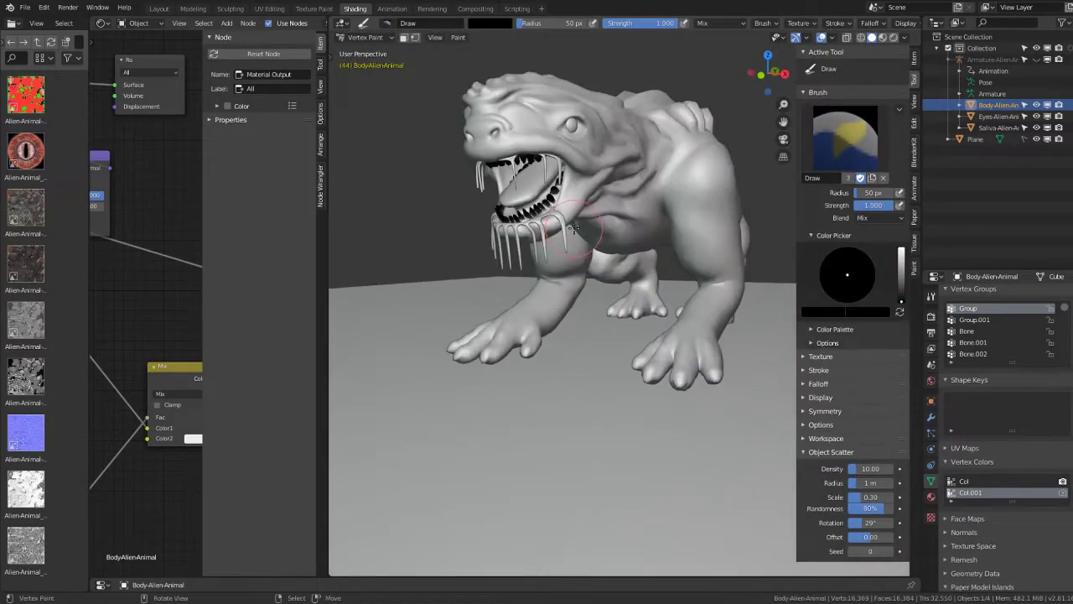
{"action": "scroll", "coordinate": [562, 228], "scroll_direction": "up", "scroll_amount": 2}
{"action": "left_click", "coordinate": [403, 38]}
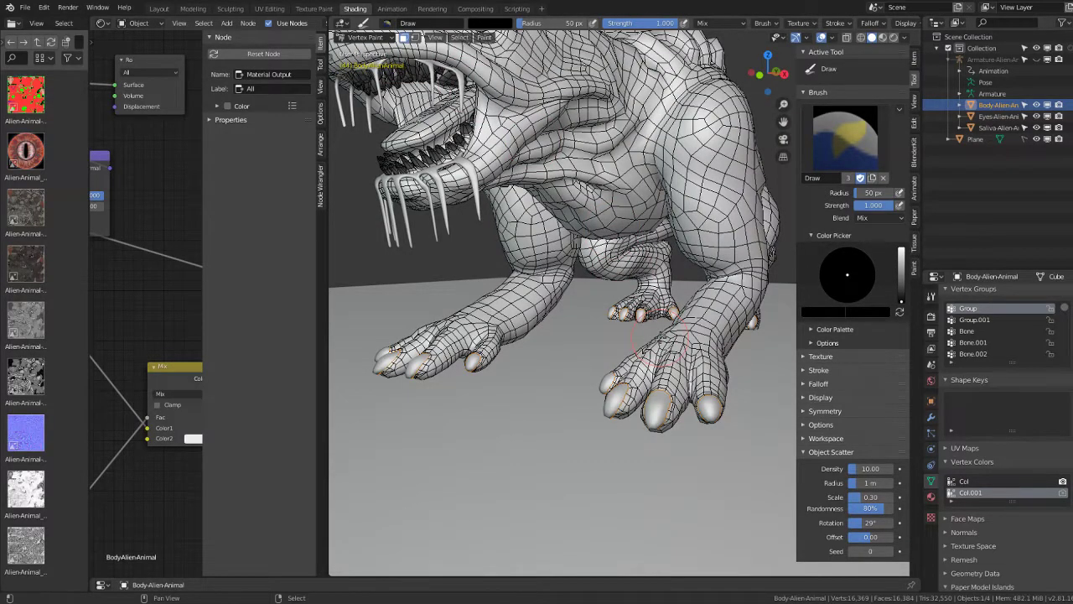
{"action": "key", "text": "h"}
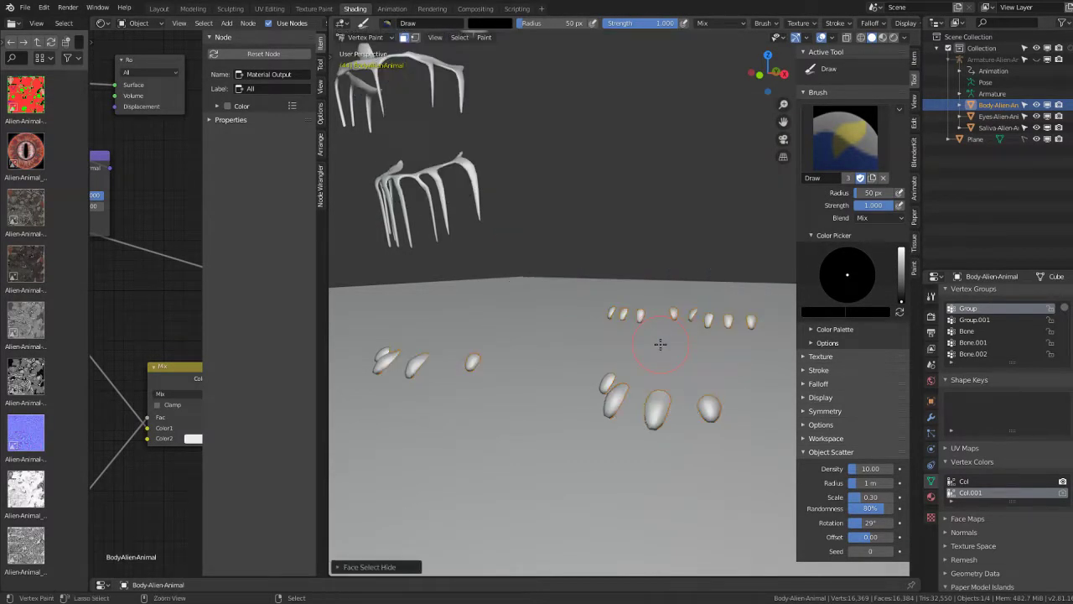
{"action": "key", "text": "ctrl+z"}
{"action": "key", "text": "ctrl+z"}
{"action": "key", "text": "shift+k"}
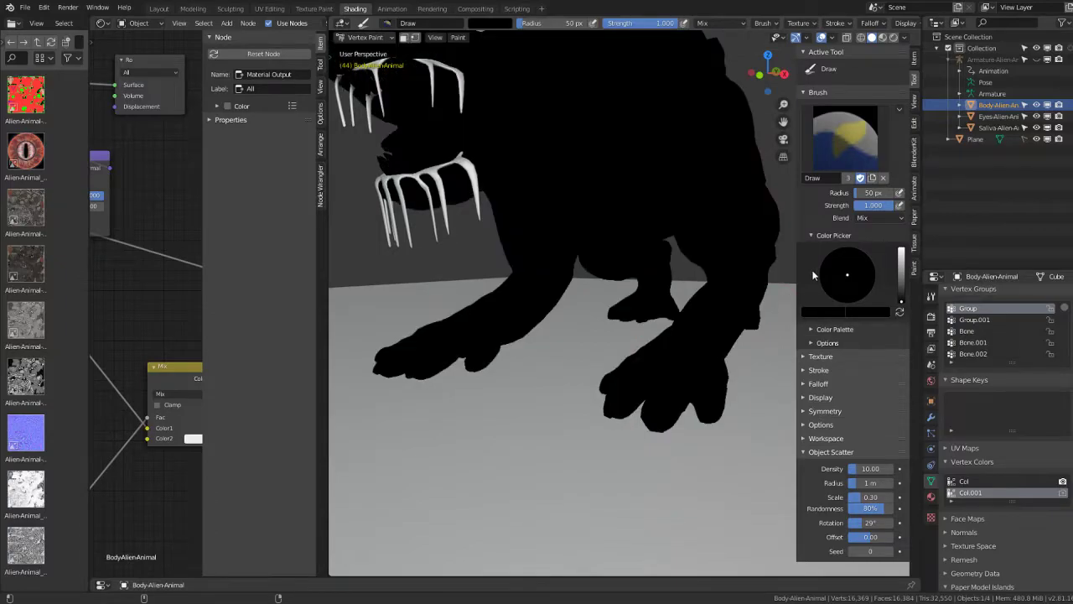
{"action": "key", "text": "ctrl+z"}
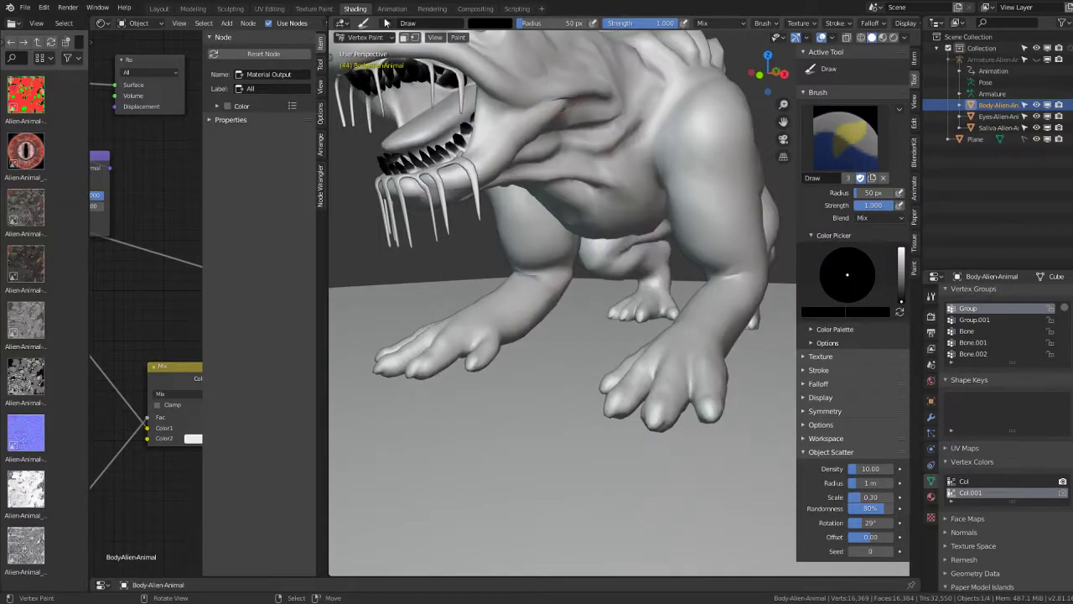
Step: Fill only the masked claw faces with black, then turn the face mask off
{"action": "left_click", "coordinate": [408, 39]}
{"action": "key", "text": "shift+k"}
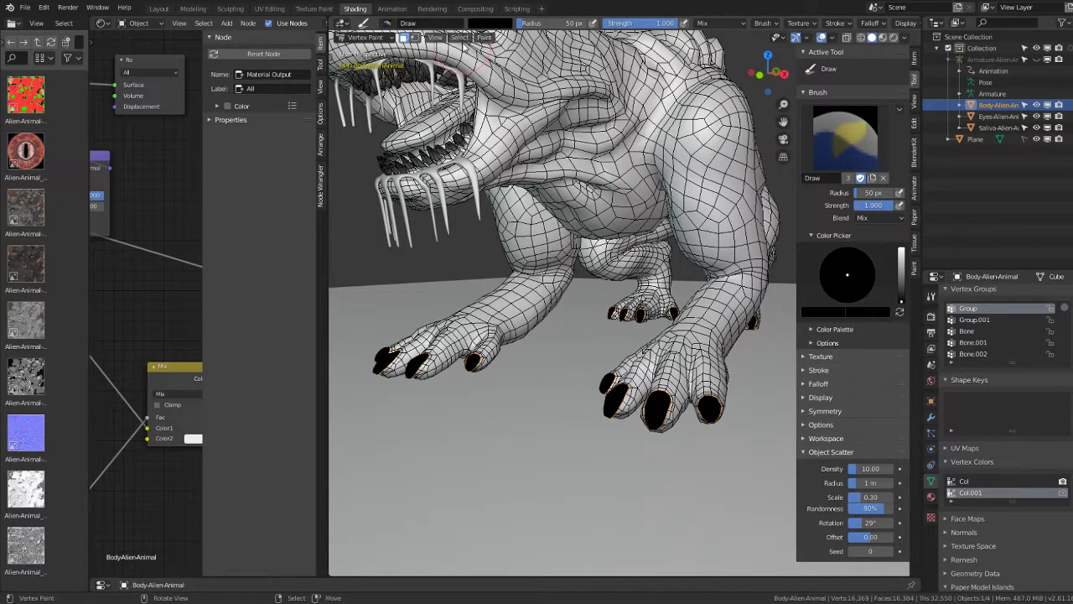
{"action": "left_click", "coordinate": [403, 39]}
{"action": "scroll", "coordinate": [586, 252], "scroll_direction": "up", "scroll_amount": 3}
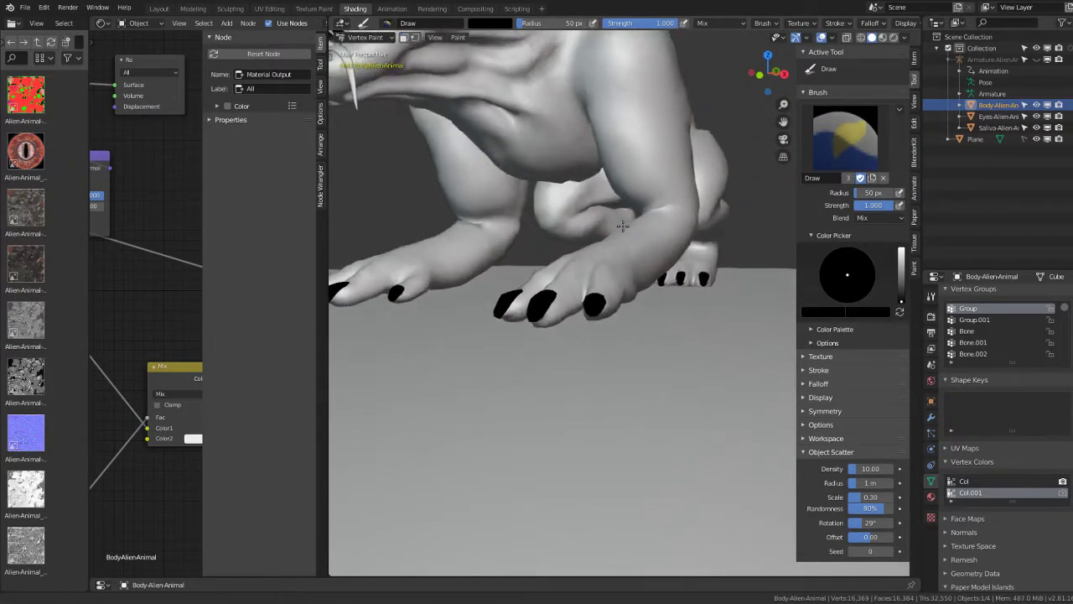
{"action": "scroll", "coordinate": [587, 252], "scroll_direction": "up", "scroll_amount": 2}
{"action": "mouse_move", "coordinate": [587, 251]}
{"action": "middle_mouse_down"}
{"action": "mouse_move", "coordinate": [644, 246]}
{"action": "mouse_move", "coordinate": [604, 218]}
{"action": "middle_mouse_up"}
{"action": "scroll", "coordinate": [645, 246], "scroll_direction": "up", "scroll_amount": 2}
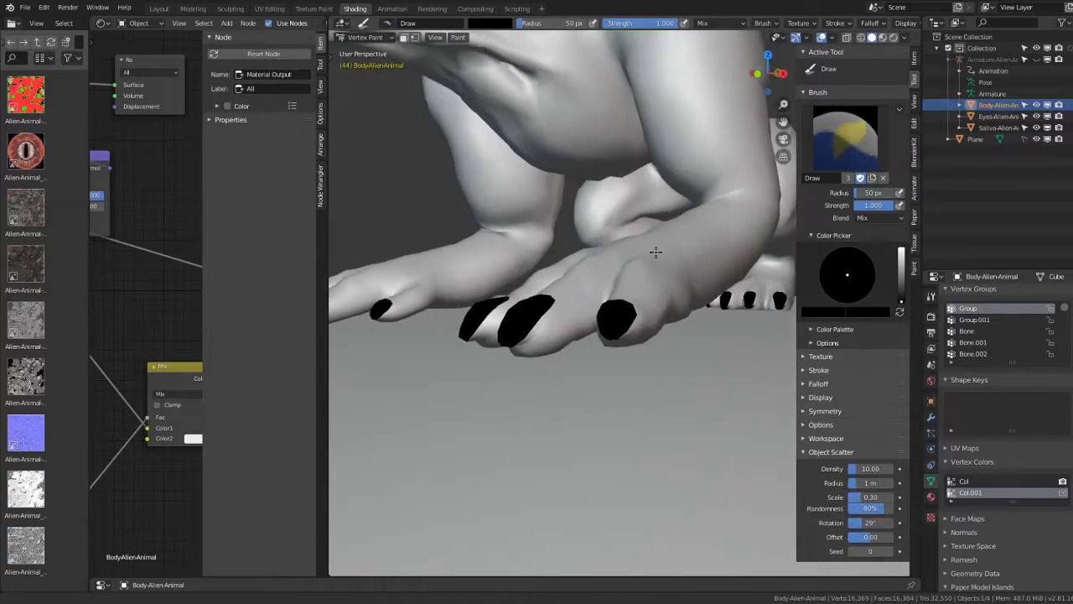
Step: Apply a Paint menu operation to the claw colours and view the creature from the front
{"action": "left_click", "coordinate": [457, 37]}
{"action": "left_click", "coordinate": [490, 59]}
{"action": "scroll", "coordinate": [556, 132], "scroll_direction": "down", "scroll_amount": 5}
{"action": "mouse_move", "coordinate": [556, 133]}
{"action": "middle_mouse_down"}
{"action": "mouse_move", "coordinate": [609, 243]}
{"action": "mouse_move", "coordinate": [545, 209]}
{"action": "middle_mouse_up"}
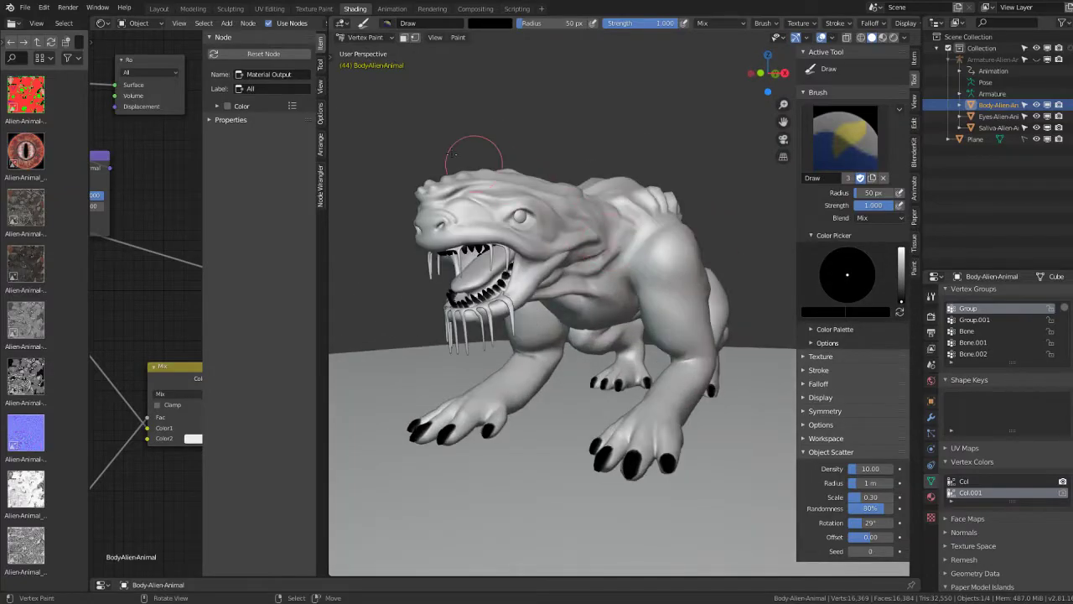
{"action": "left_click", "coordinate": [368, 36]}
Step: Return to Object Mode and frame the mask's Mix and Gamma nodes in the Shader Editor
{"action": "left_click", "coordinate": [369, 51]}
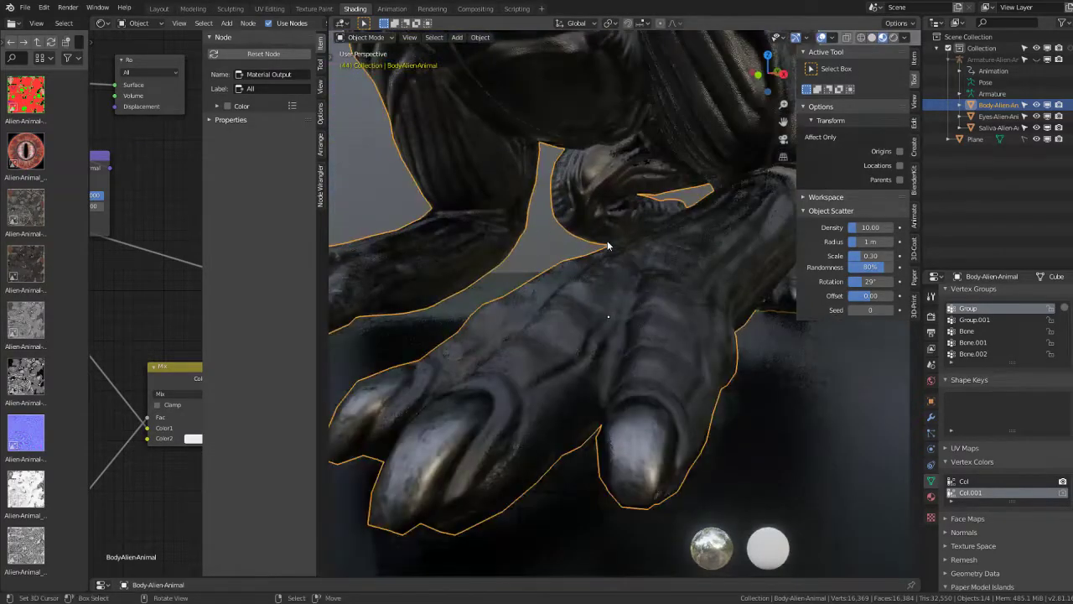
{"action": "middle_click_drag", "start_coordinate": [612, 239], "coordinate": [546, 282]}
{"action": "scroll", "coordinate": [159, 318], "scroll_direction": "down", "scroll_amount": 2}
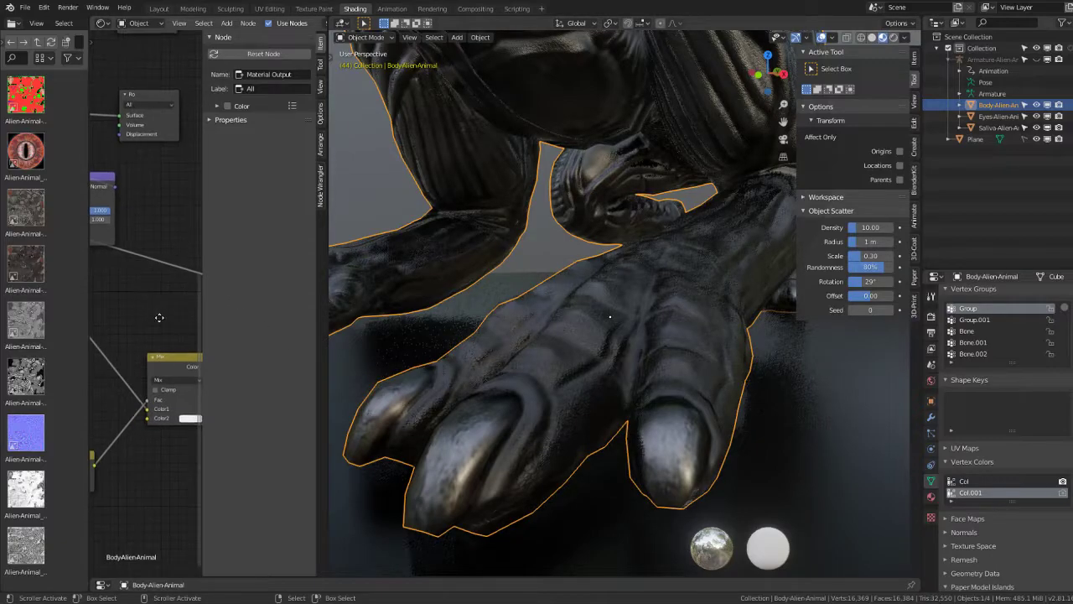
{"action": "middle_click_drag", "start_coordinate": [159, 318], "coordinate": [208, 271]}
{"action": "left_click_drag", "start_coordinate": [201, 267], "coordinate": [288, 267]}
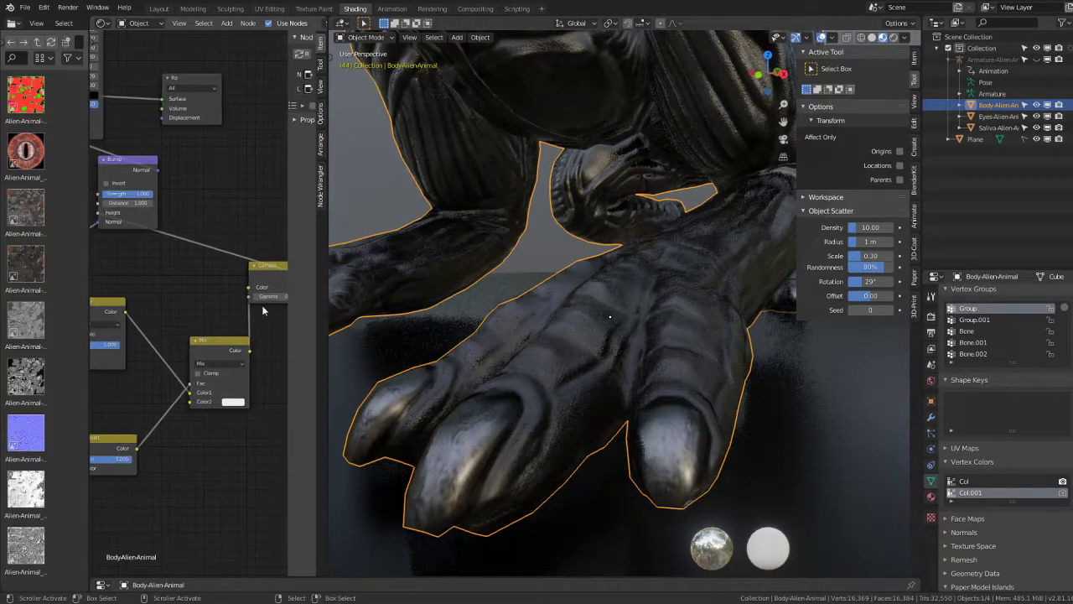
{"action": "mouse_move", "coordinate": [176, 378]}
{"action": "middle_mouse_down"}
{"action": "mouse_move", "coordinate": [210, 256]}
{"action": "mouse_move", "coordinate": [123, 318]}
{"action": "middle_mouse_up"}
{"action": "scroll", "coordinate": [200, 329], "scroll_direction": "up", "scroll_amount": 2}
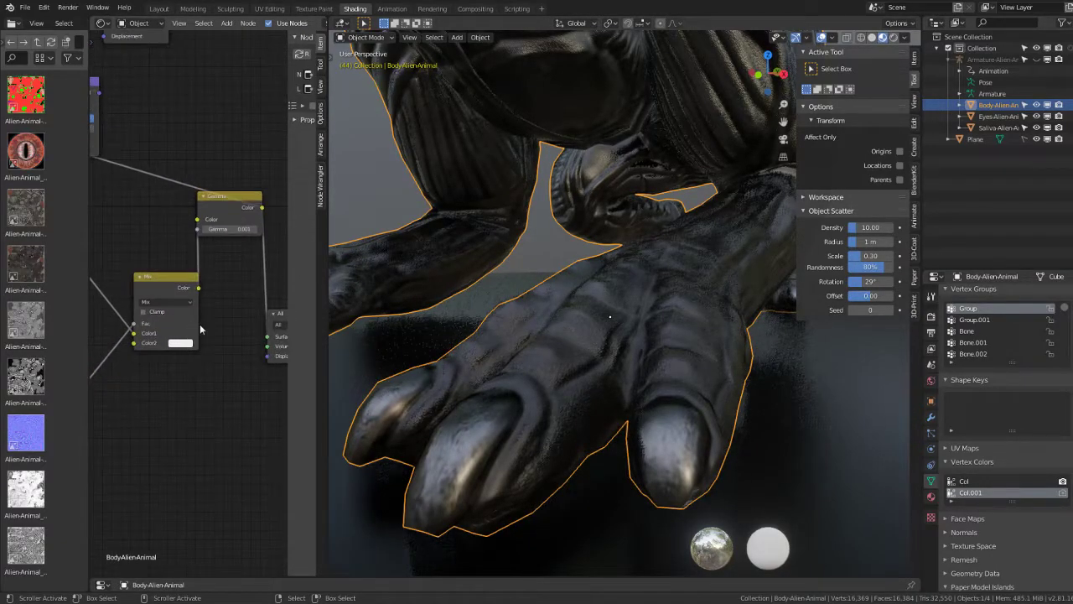
Step: Drag the mask's Gamma value down to 0.001 and inspect the glossy black-clawed feet from low
{"action": "mouse_move", "coordinate": [228, 229]}
{"action": "left_mouse_down"}
{"action": "mouse_move", "coordinate": [232, 243]}
{"action": "mouse_move", "coordinate": [192, 228]}
{"action": "left_mouse_up"}
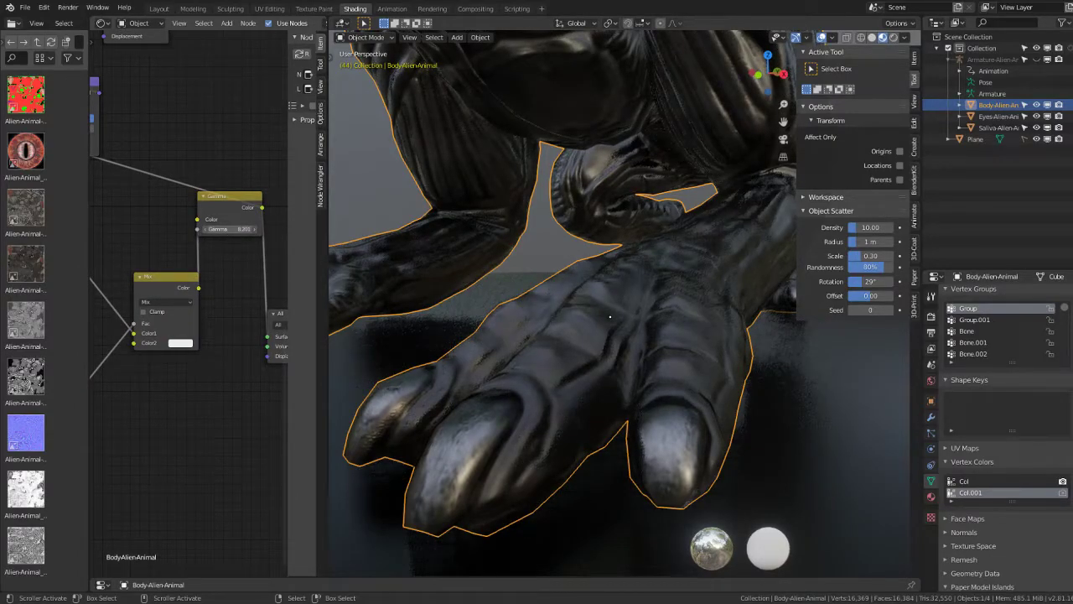
{"action": "scroll", "coordinate": [529, 204], "scroll_direction": "down", "scroll_amount": 3}
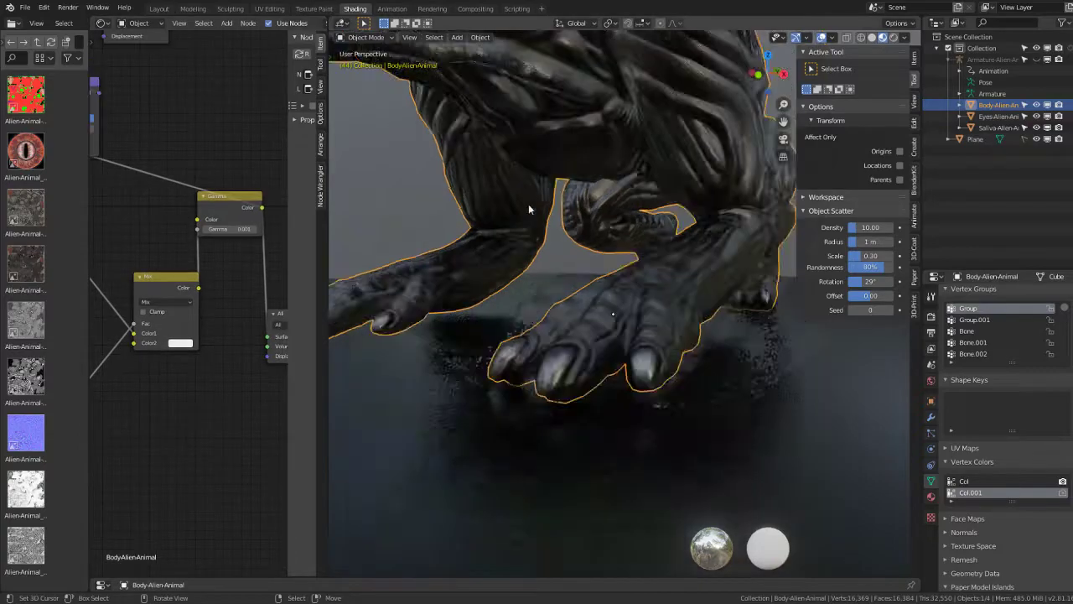
{"action": "mouse_move", "coordinate": [528, 204]}
{"action": "middle_mouse_down"}
{"action": "mouse_move", "coordinate": [550, 231]}
{"action": "mouse_move", "coordinate": [497, 251]}
{"action": "middle_mouse_up"}
{"action": "scroll", "coordinate": [557, 228], "scroll_direction": "up", "scroll_amount": 5}
{"action": "scroll", "coordinate": [558, 229], "scroll_direction": "down", "scroll_amount": 2}
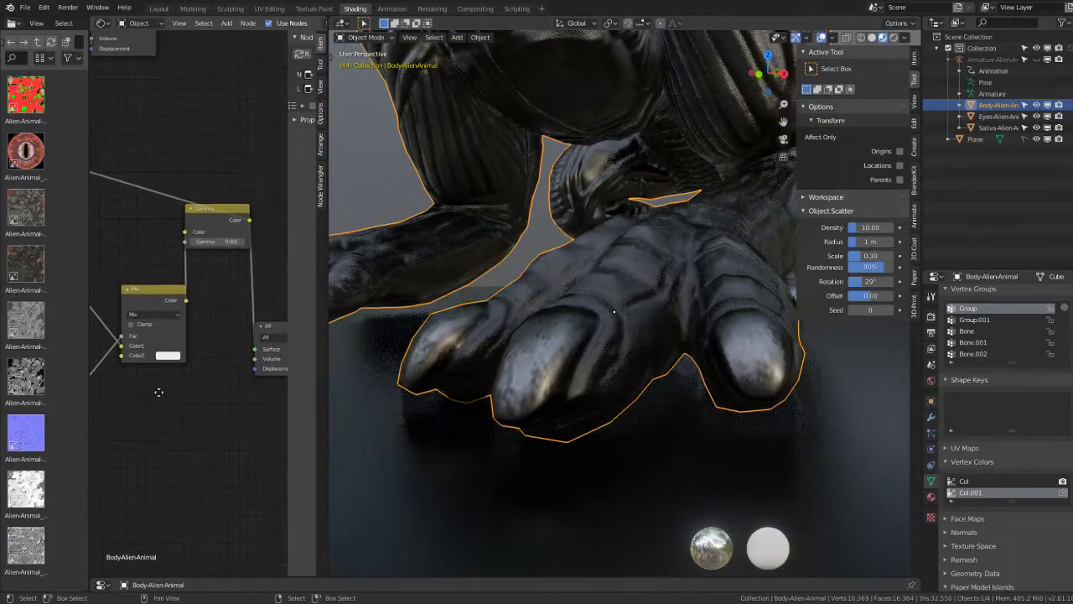
{"action": "middle_click_drag", "start_coordinate": [180, 346], "coordinate": [164, 357]}
Step: Set the Mix node's second colour to black in its colour picker
{"action": "left_click", "coordinate": [164, 354]}
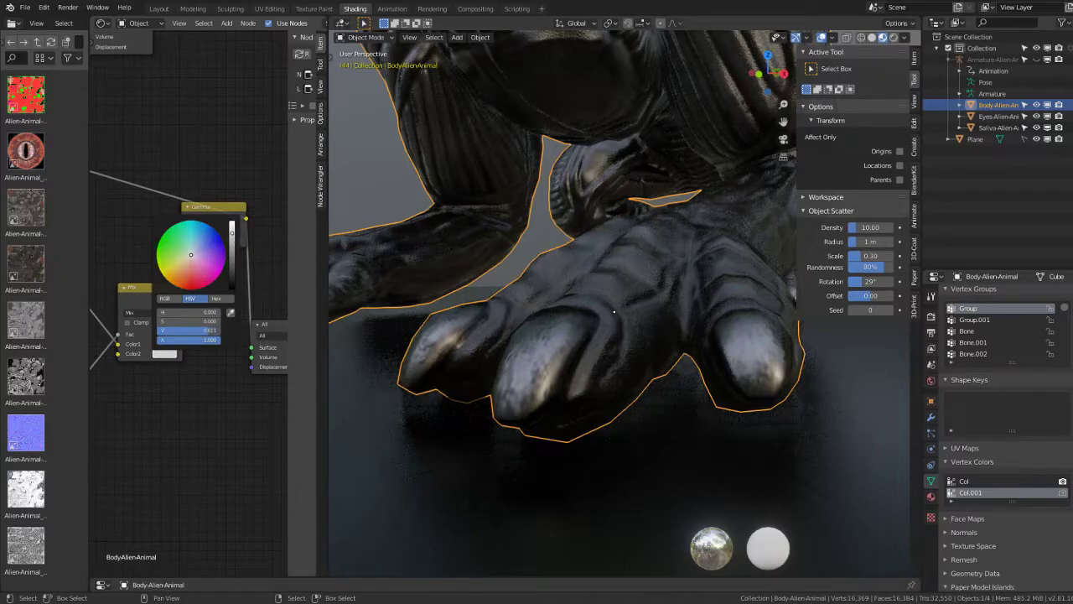
{"action": "left_click_drag", "start_coordinate": [232, 236], "coordinate": [232, 285]}
{"action": "middle_click_drag", "start_coordinate": [463, 291], "coordinate": [450, 291]}
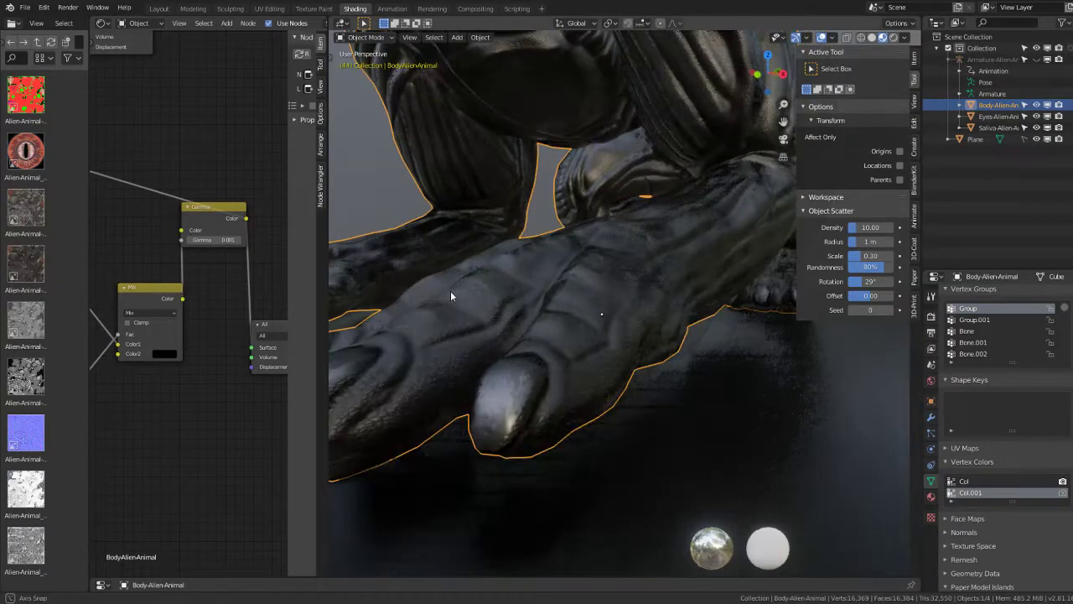
{"action": "left_click", "coordinate": [167, 356]}
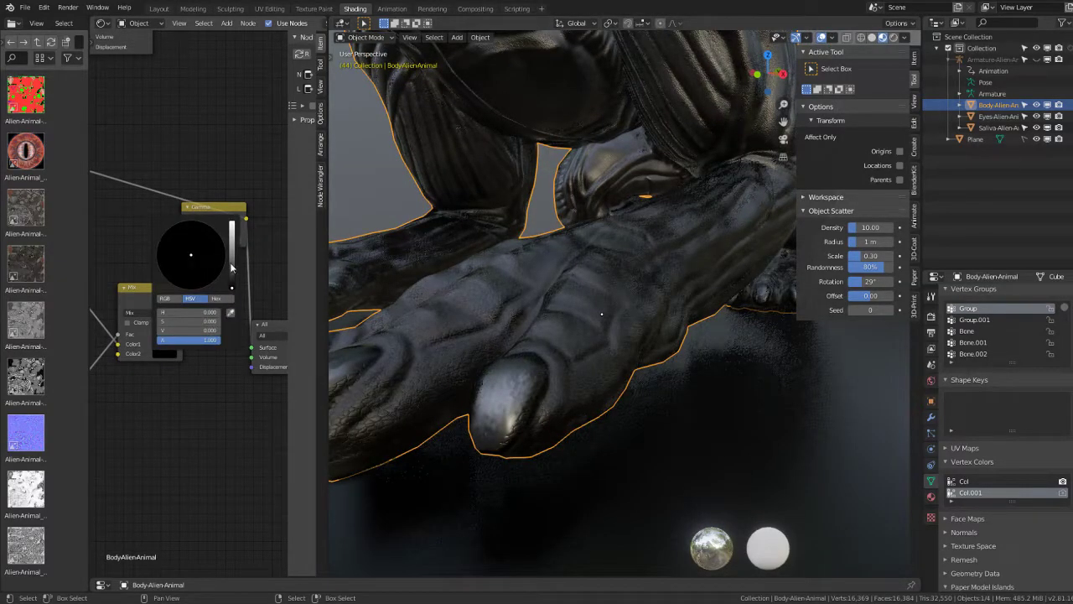
{"action": "mouse_move", "coordinate": [232, 288]}
{"action": "left_mouse_down"}
{"action": "mouse_move", "coordinate": [232, 224]}
{"action": "mouse_move", "coordinate": [233, 288]}
{"action": "left_mouse_up"}
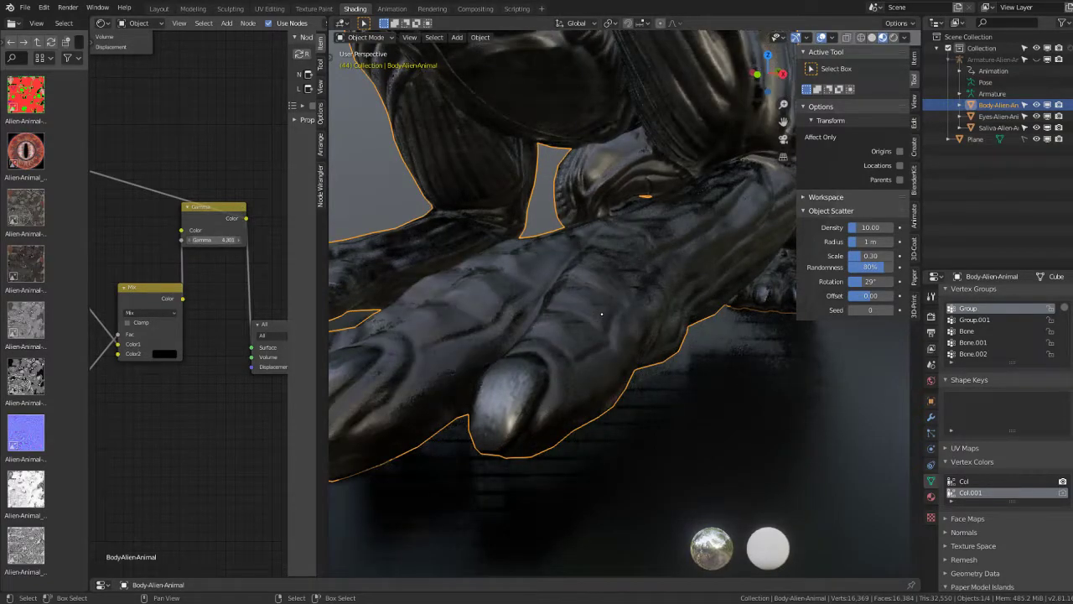
Step: Tweak the mask's Gamma value, then darken the Mix node's second colour to near black
{"action": "mouse_move", "coordinate": [214, 240]}
{"action": "left_mouse_down"}
{"action": "mouse_move", "coordinate": [239, 240]}
{"action": "mouse_move", "coordinate": [177, 240]}
{"action": "left_mouse_up"}
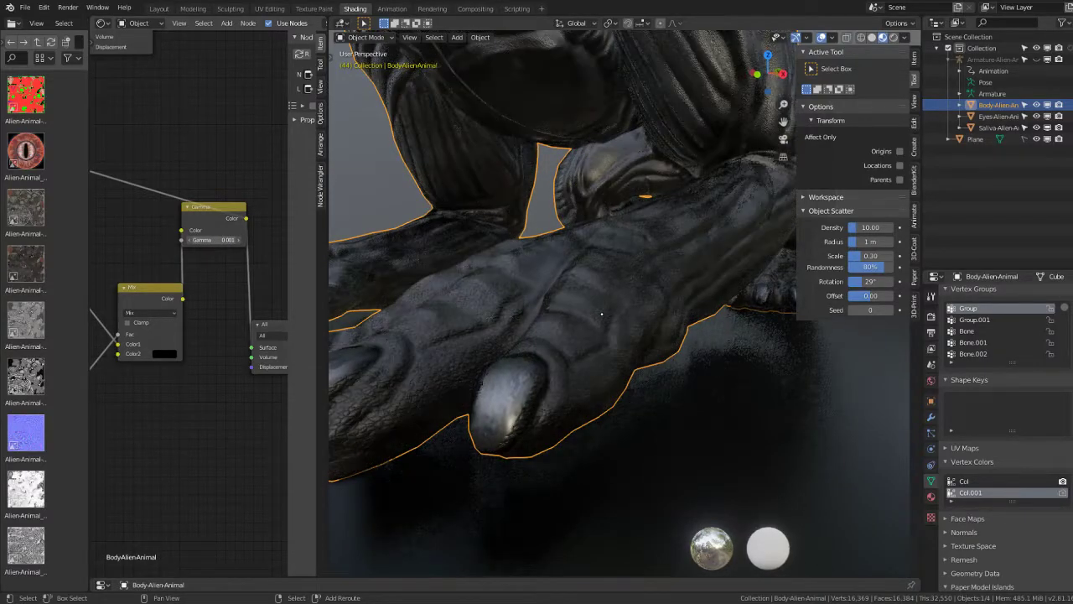
{"action": "left_click", "coordinate": [164, 354]}
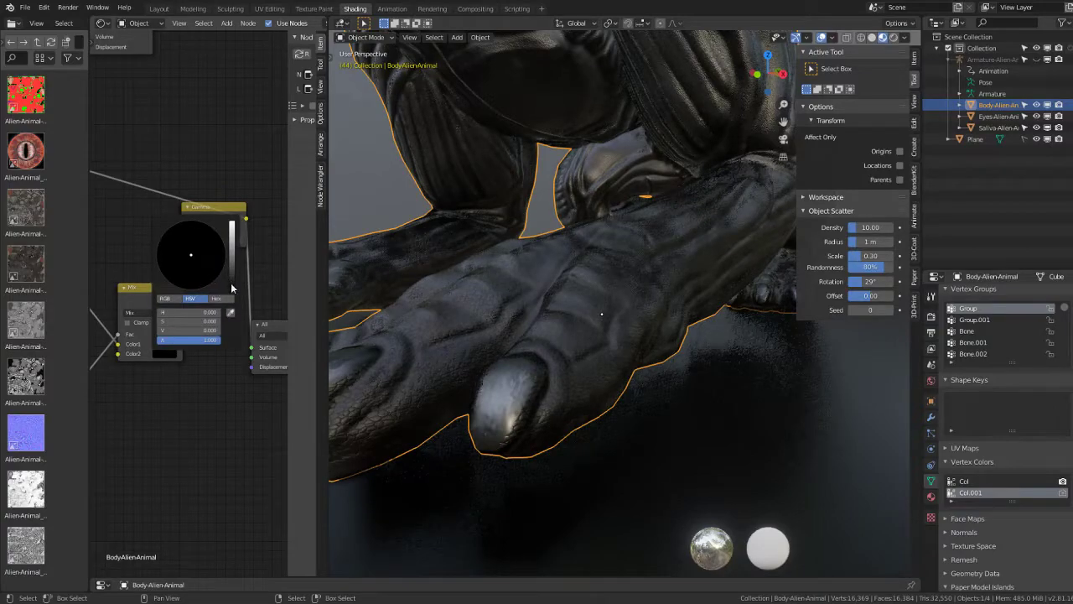
{"action": "mouse_move", "coordinate": [231, 288]}
{"action": "left_mouse_down"}
{"action": "mouse_move", "coordinate": [232, 274]}
{"action": "mouse_move", "coordinate": [232, 284]}
{"action": "left_mouse_up"}
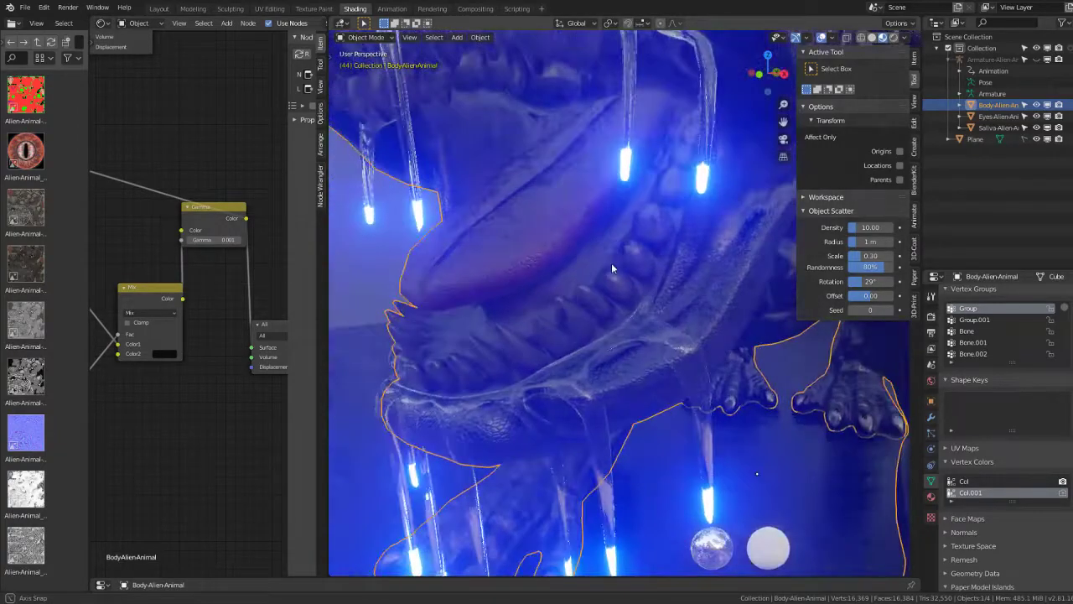
Step: Orbit to a side view of the creature and dim the viewport world lighting strength
{"action": "scroll", "coordinate": [612, 262], "scroll_direction": "up", "scroll_amount": 2}
{"action": "scroll", "coordinate": [612, 263], "scroll_direction": "up", "scroll_amount": 2}
{"action": "scroll", "coordinate": [606, 253], "scroll_direction": "up", "scroll_amount": 3}
{"action": "scroll", "coordinate": [603, 249], "scroll_direction": "up", "scroll_amount": 2}
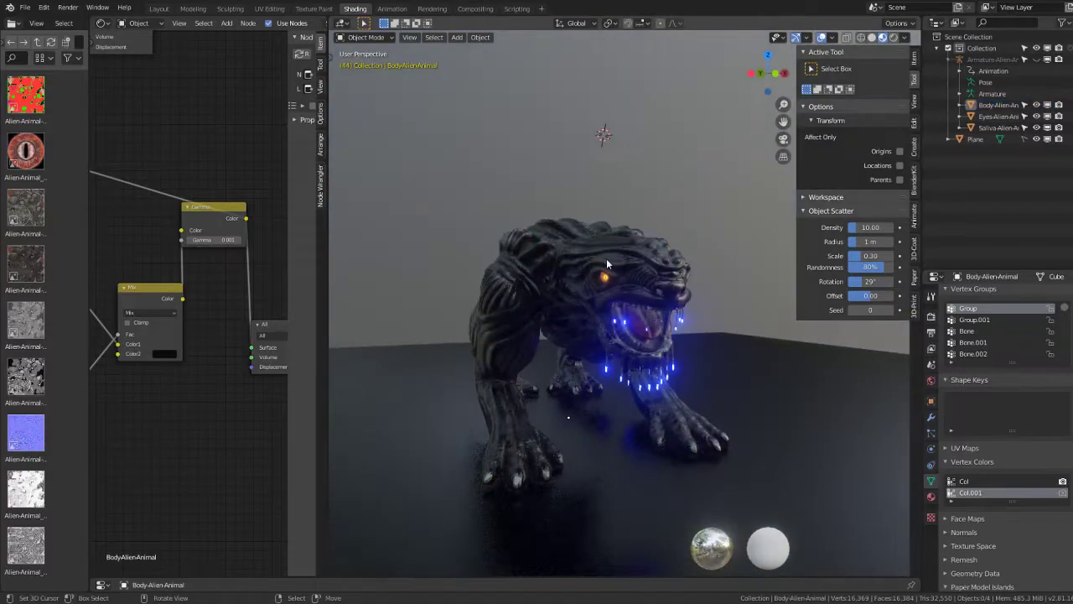
{"action": "mouse_move", "coordinate": [606, 258]}
{"action": "middle_mouse_down"}
{"action": "mouse_move", "coordinate": [606, 227]}
{"action": "mouse_move", "coordinate": [529, 182]}
{"action": "middle_mouse_up"}
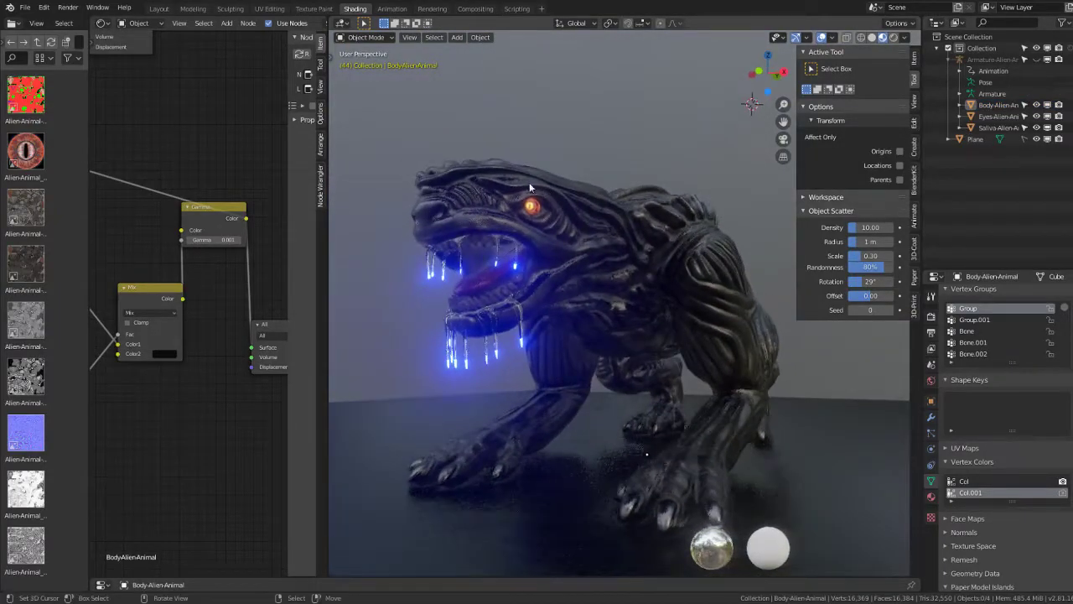
{"action": "left_click", "coordinate": [22, 8]}
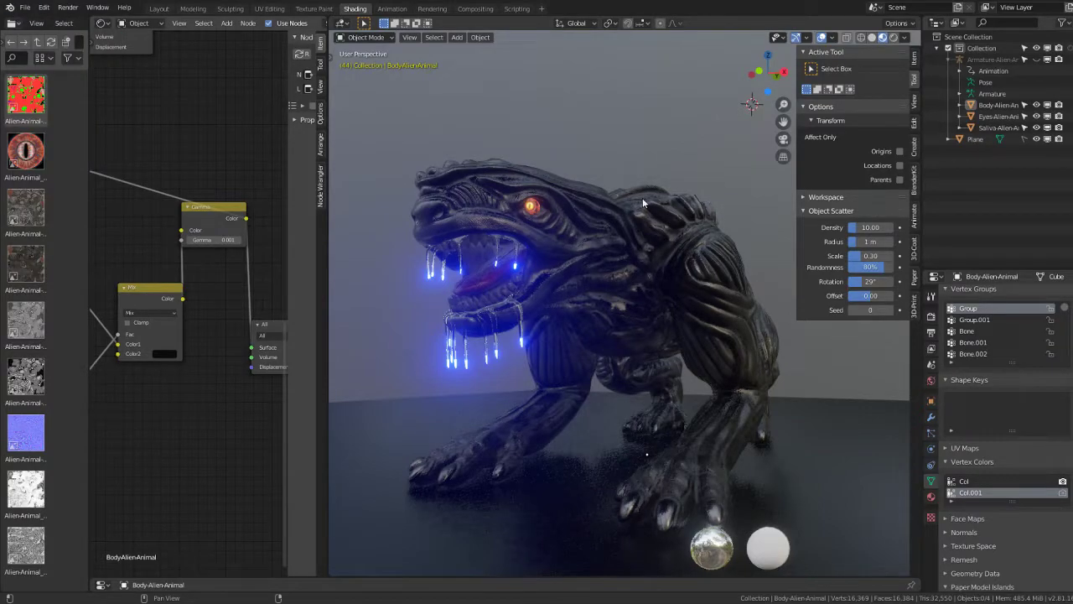
{"action": "left_click", "coordinate": [904, 38]}
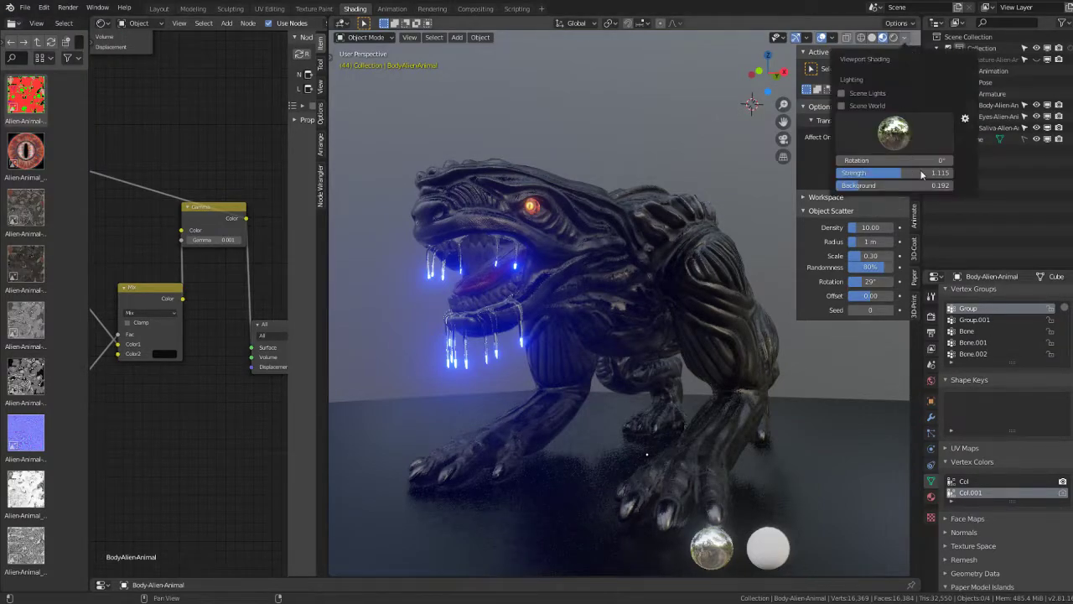
{"action": "left_click_drag", "start_coordinate": [881, 178], "coordinate": [872, 177]}
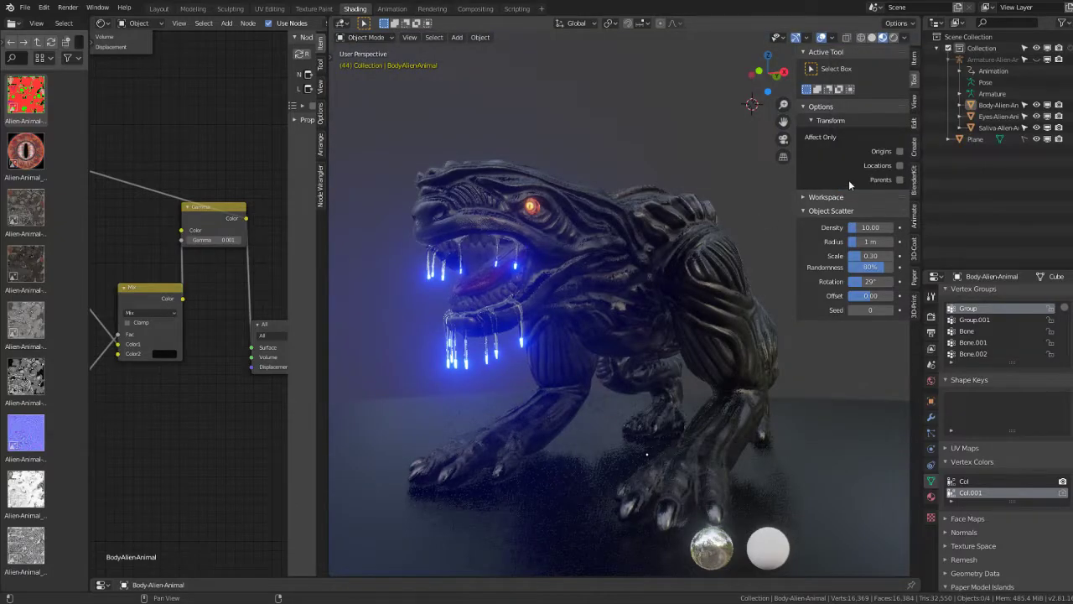
Step: Switch the material preview to a darker HDRI environment map
{"action": "left_click", "coordinate": [904, 38]}
{"action": "left_click", "coordinate": [894, 132]}
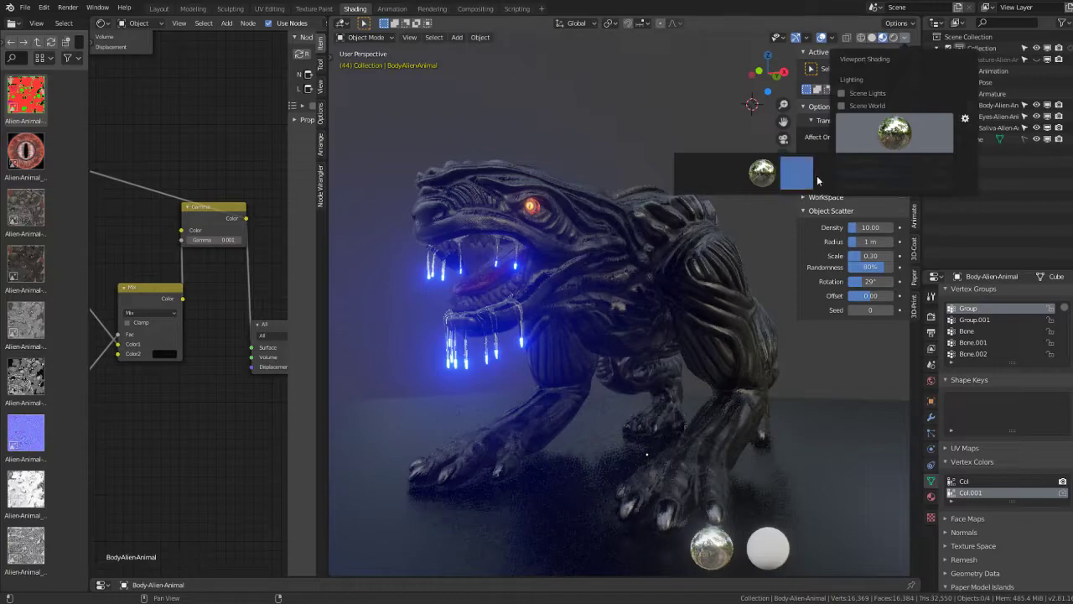
{"action": "left_click", "coordinate": [708, 172]}
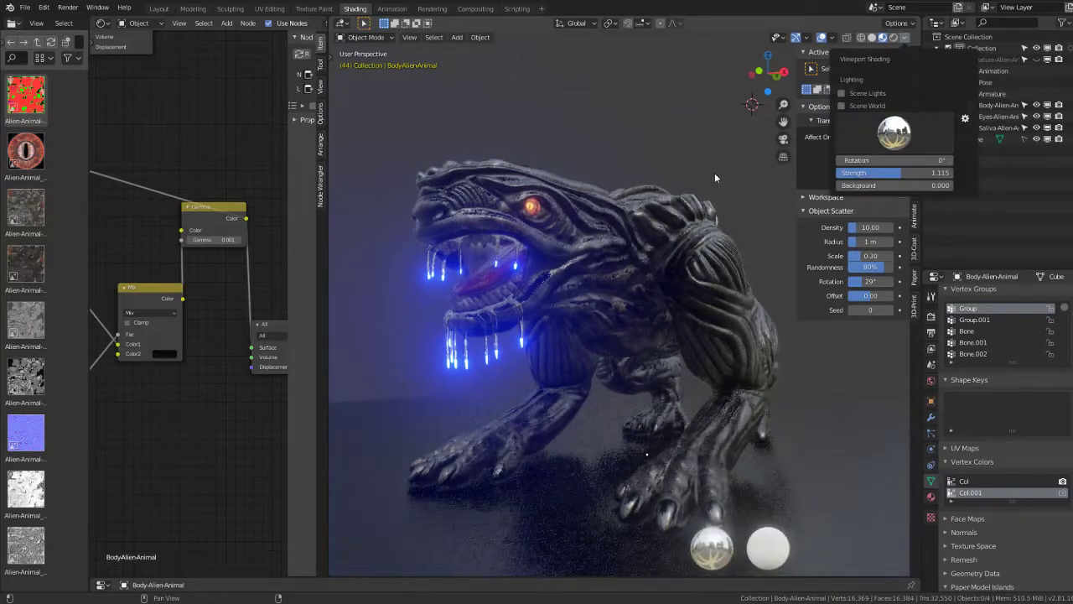
{"action": "left_click", "coordinate": [899, 139]}
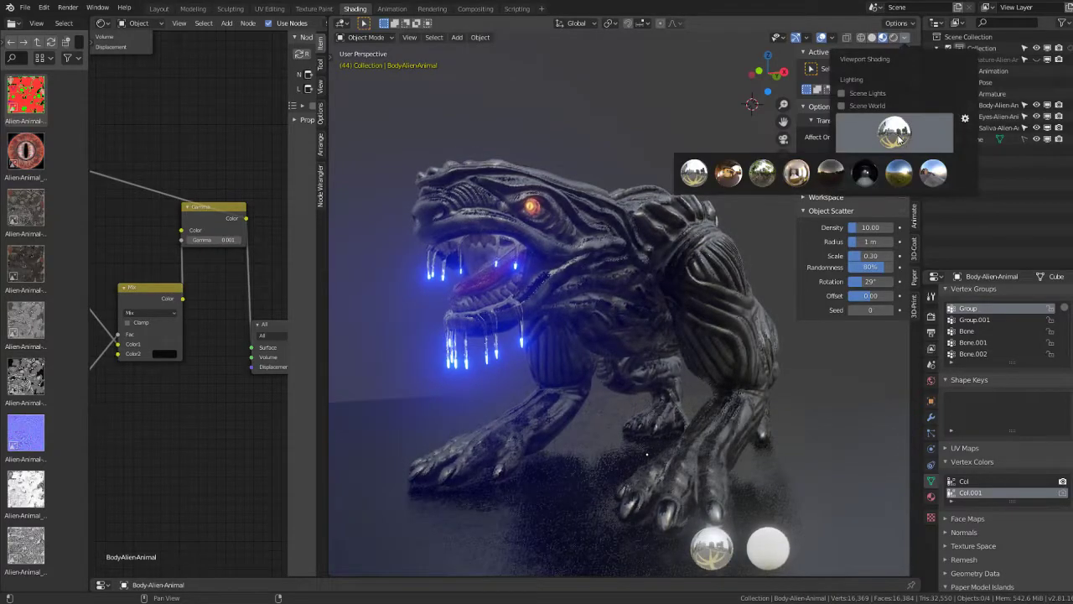
{"action": "left_click", "coordinate": [877, 173]}
Step: Move to frame 24, where the creature raises its head, and view it close up
{"action": "mouse_move", "coordinate": [585, 208]}
{"action": "middle_mouse_down"}
{"action": "mouse_move", "coordinate": [640, 209]}
{"action": "mouse_move", "coordinate": [513, 246]}
{"action": "mouse_move", "coordinate": [577, 254]}
{"action": "mouse_move", "coordinate": [578, 236]}
{"action": "middle_mouse_up"}
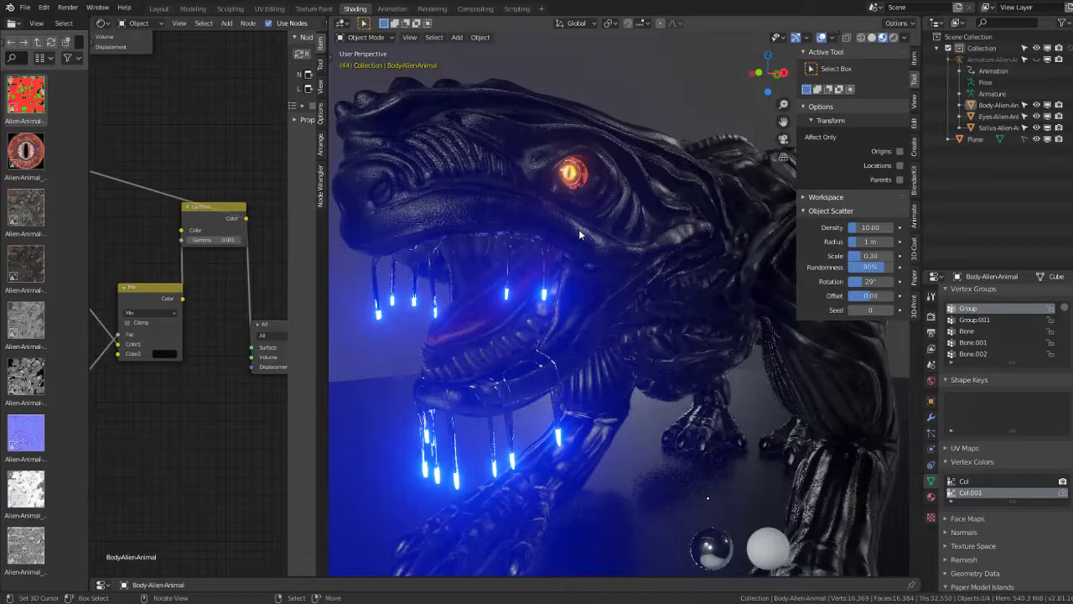
{"action": "scroll", "coordinate": [578, 229], "scroll_direction": "down", "scroll_amount": 3}
{"action": "scroll", "coordinate": [581, 221], "scroll_direction": "up", "scroll_amount": 3}
{"action": "middle_click_drag", "start_coordinate": [581, 221], "coordinate": [623, 234]}
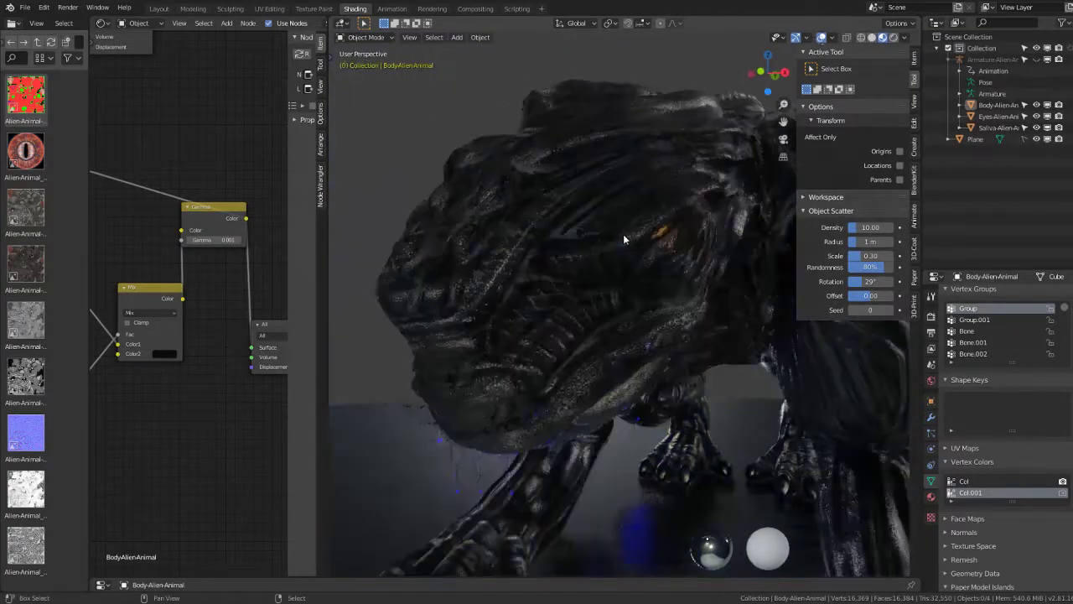
{"action": "key", "text": "Up"}
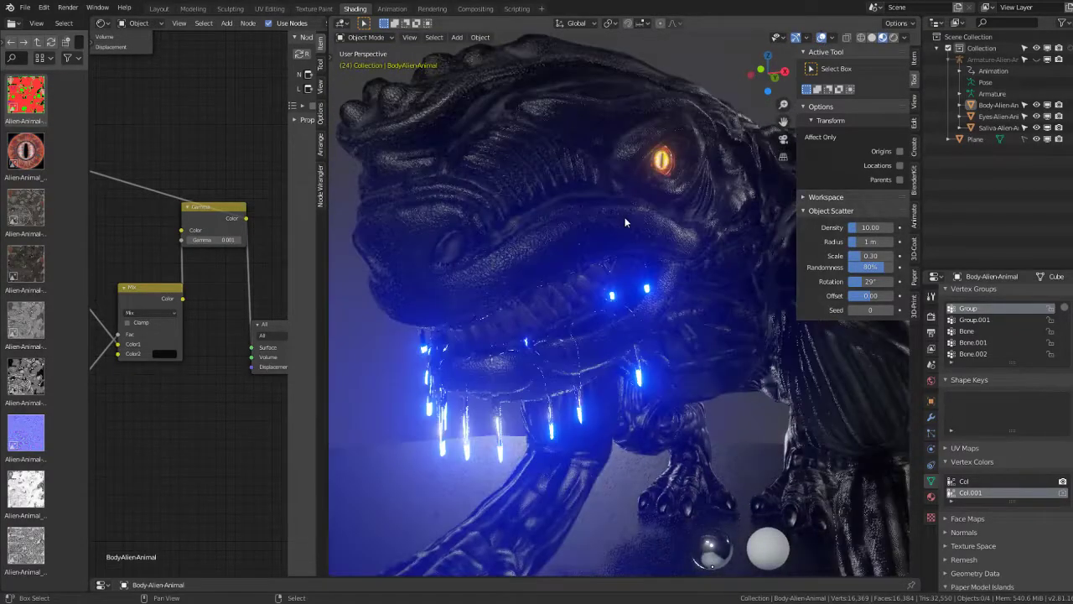
{"action": "scroll", "coordinate": [620, 220], "scroll_direction": "down", "scroll_amount": 2}
{"action": "scroll", "coordinate": [619, 225], "scroll_direction": "down", "scroll_amount": 2}
{"action": "scroll", "coordinate": [628, 233], "scroll_direction": "down", "scroll_amount": 2}
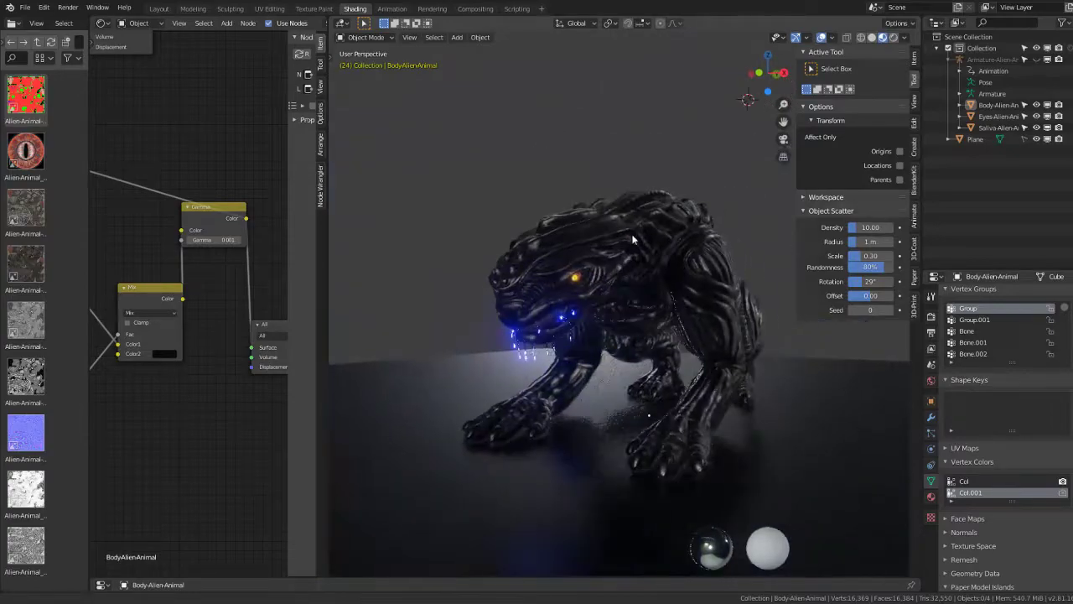
Step: Light the preview with yet another HDRI environment map and orbit around the creature
{"action": "middle_click_drag", "start_coordinate": [616, 240], "coordinate": [616, 239]}
{"action": "scroll", "coordinate": [631, 241], "scroll_direction": "up", "scroll_amount": 2}
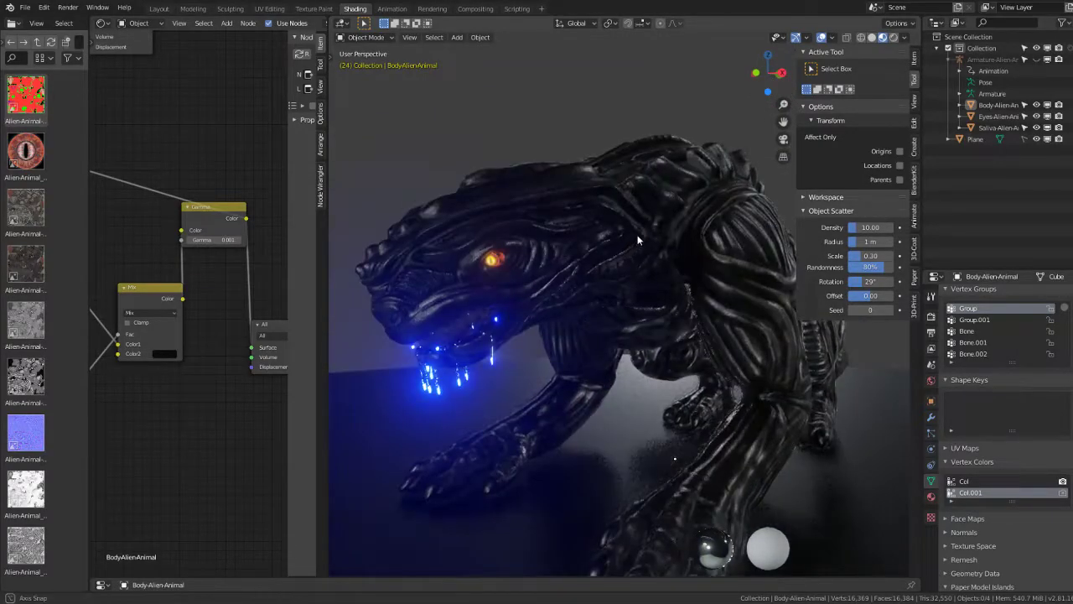
{"action": "scroll", "coordinate": [638, 233], "scroll_direction": "up", "scroll_amount": 2}
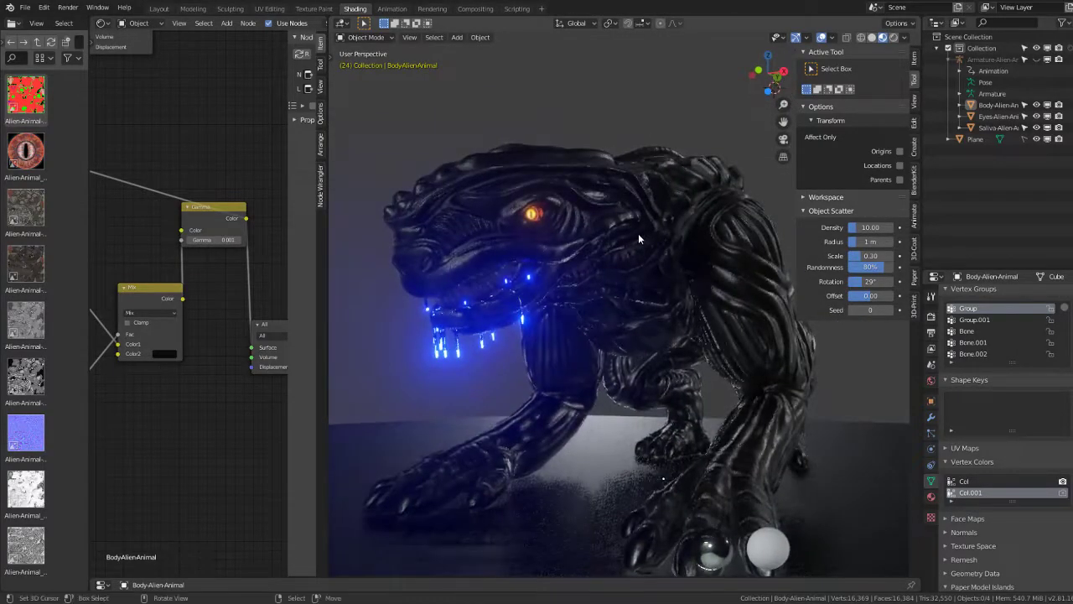
{"action": "left_click", "coordinate": [905, 39]}
{"action": "left_click", "coordinate": [887, 133]}
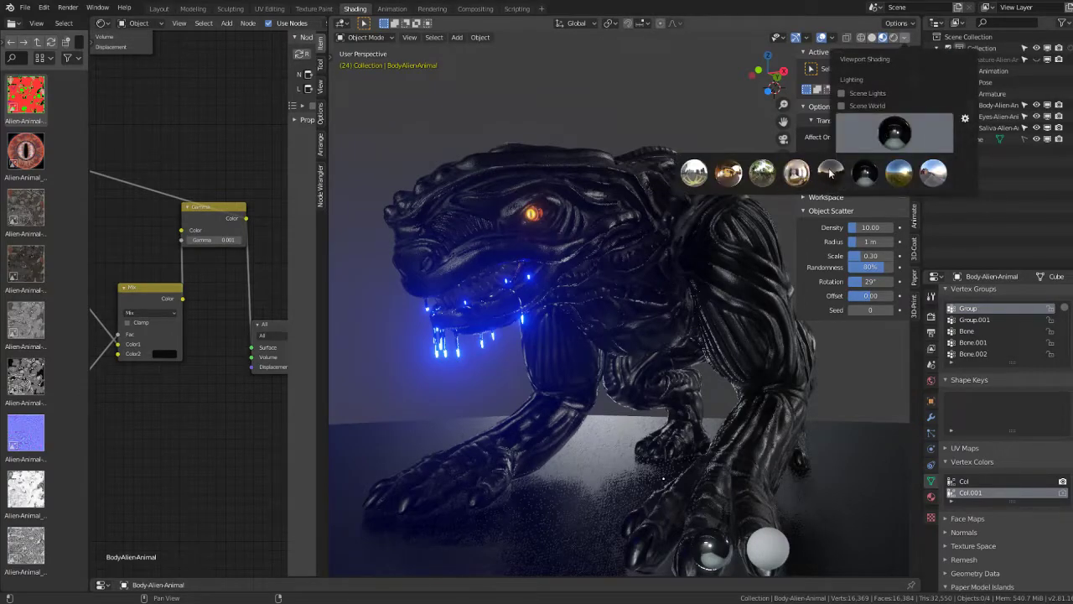
{"action": "left_click", "coordinate": [830, 171]}
{"action": "mouse_move", "coordinate": [456, 264]}
{"action": "middle_mouse_down"}
{"action": "mouse_move", "coordinate": [757, 323]}
{"action": "mouse_move", "coordinate": [611, 322]}
{"action": "mouse_move", "coordinate": [534, 299]}
{"action": "middle_mouse_up"}
Step: Collapse the sidebar's Active Tool and Options sections and hide the viewport sidebar
{"action": "scroll", "coordinate": [620, 285], "scroll_direction": "up", "scroll_amount": 3}
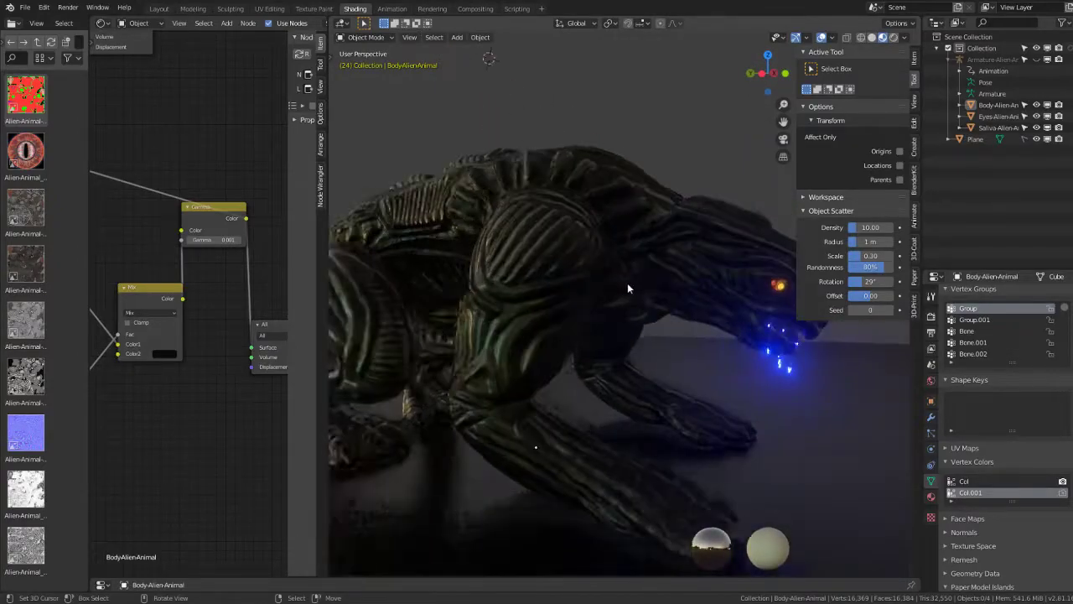
{"action": "scroll", "coordinate": [628, 283], "scroll_direction": "down", "scroll_amount": 3}
{"action": "mouse_move", "coordinate": [627, 283]}
{"action": "middle_mouse_down"}
{"action": "mouse_move", "coordinate": [562, 271]}
{"action": "mouse_move", "coordinate": [610, 244]}
{"action": "middle_mouse_up"}
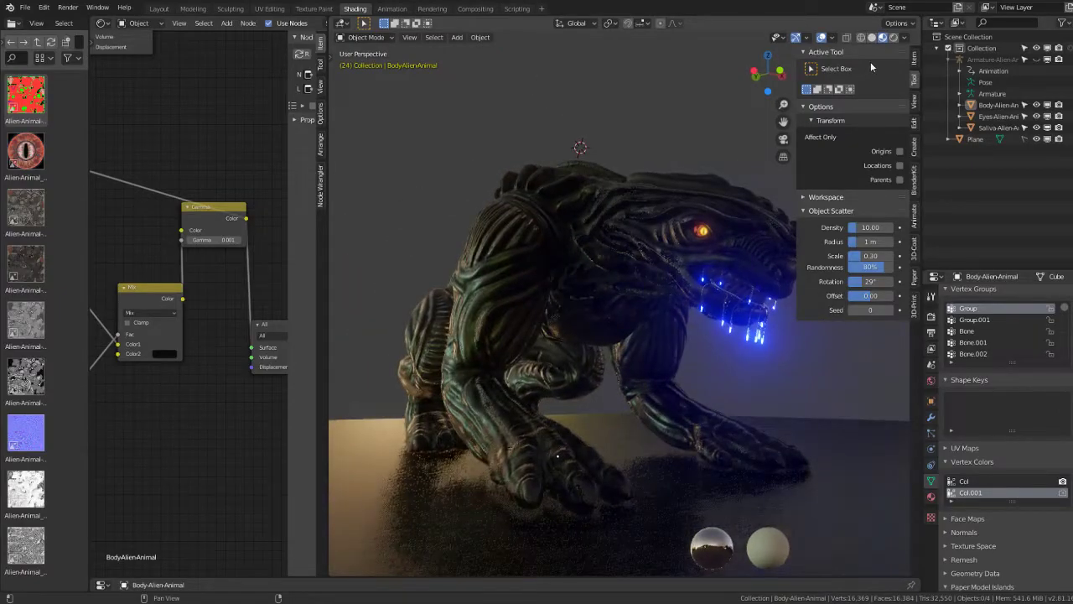
{"action": "left_click", "coordinate": [804, 54]}
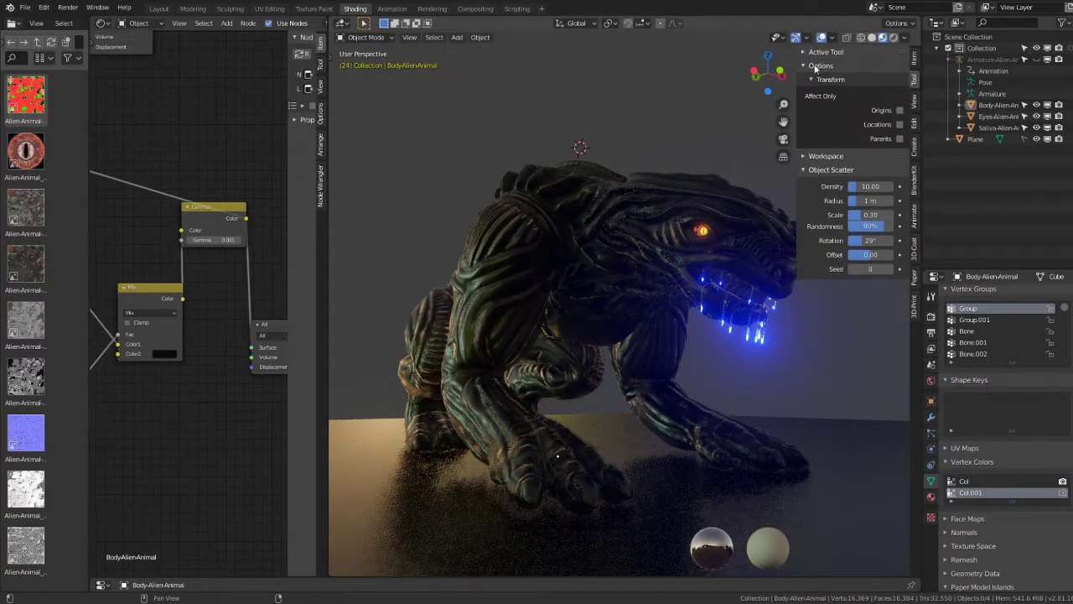
{"action": "left_click", "coordinate": [806, 67]}
{"action": "key", "text": "n"}
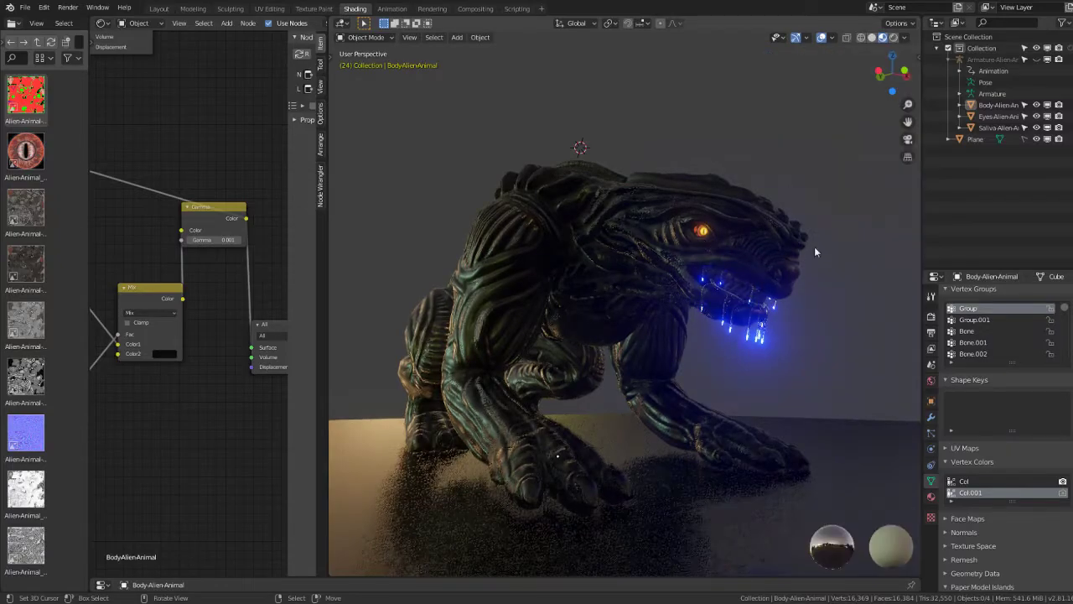
Step: Show the Render Properties, with Eevee and Bloom enabled
{"action": "middle_click_drag", "start_coordinate": [814, 247], "coordinate": [698, 288]}
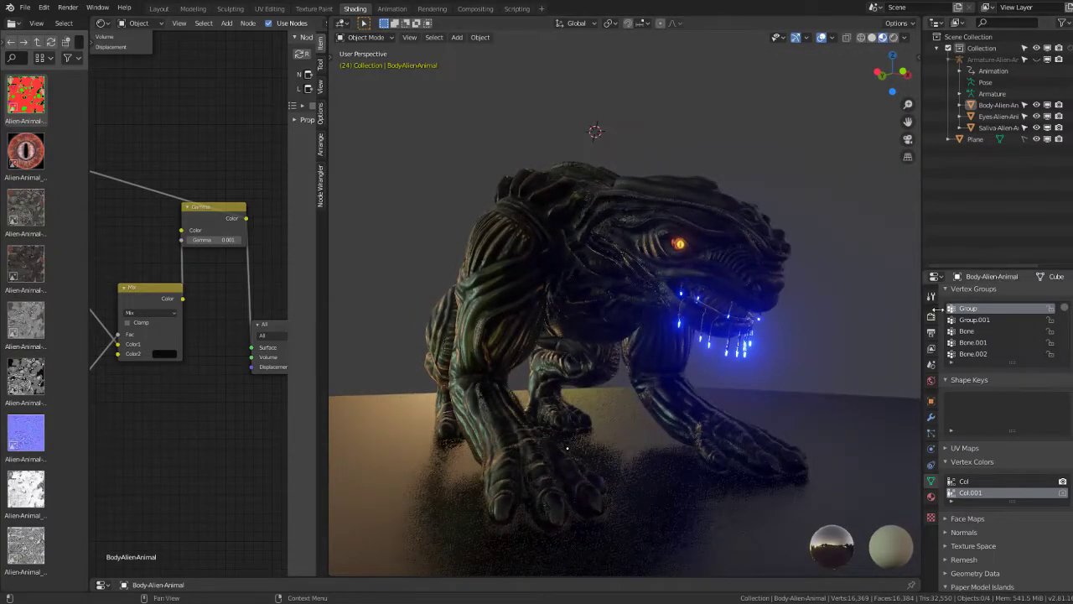
{"action": "left_click", "coordinate": [931, 316]}
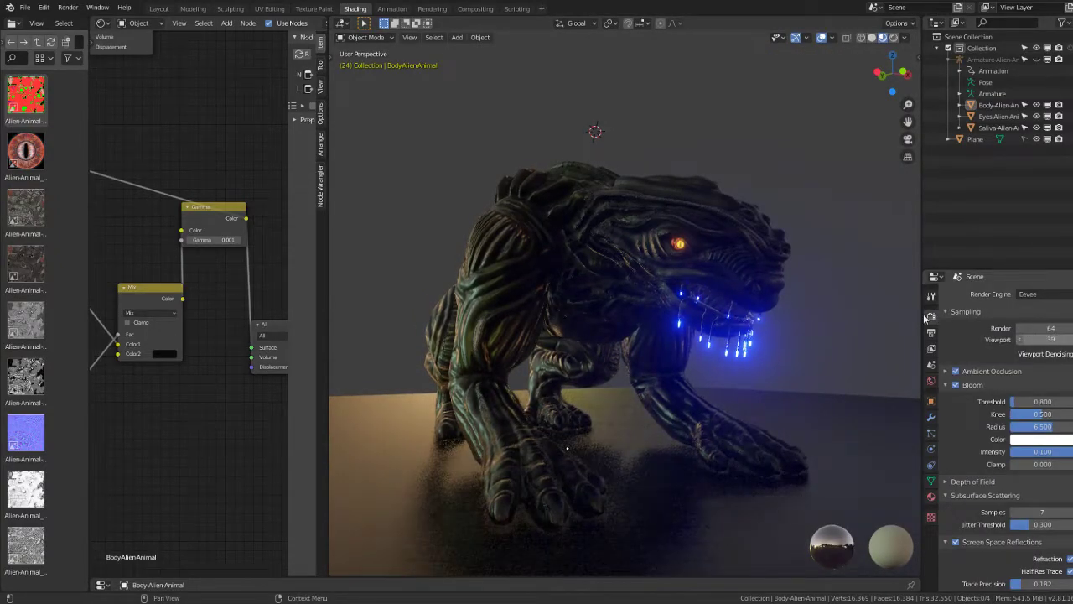
{"action": "scroll", "coordinate": [706, 289], "scroll_direction": "up", "scroll_amount": 2}
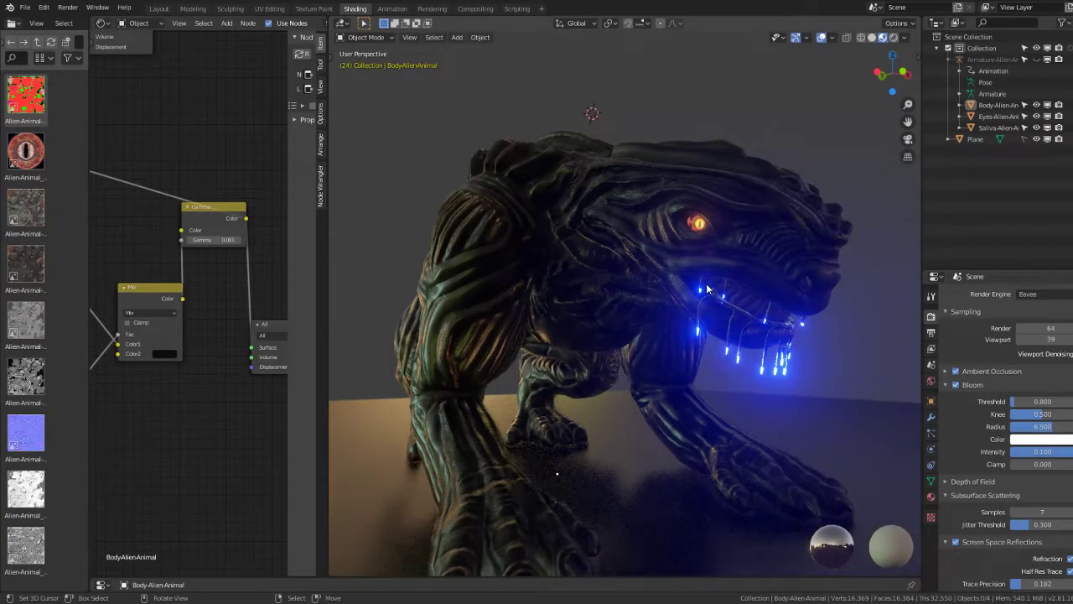
Step: Orbit to a low side view of the whole creature, then open the file browser
{"action": "middle_click_drag", "start_coordinate": [707, 289], "coordinate": [597, 285]}
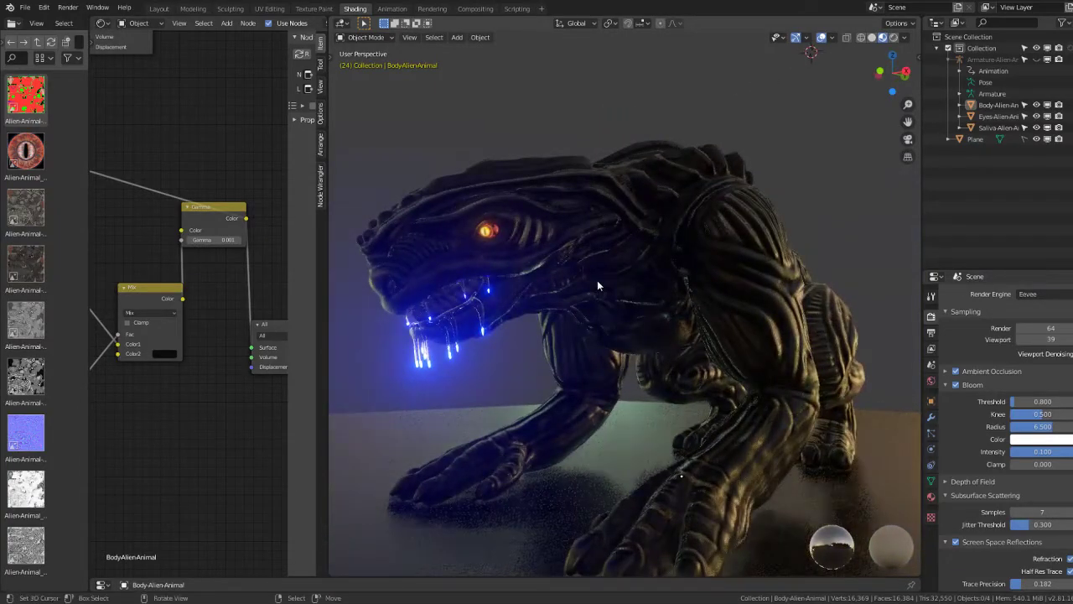
{"action": "scroll", "coordinate": [597, 280], "scroll_direction": "up", "scroll_amount": 4}
{"action": "scroll", "coordinate": [611, 288], "scroll_direction": "down", "scroll_amount": 2}
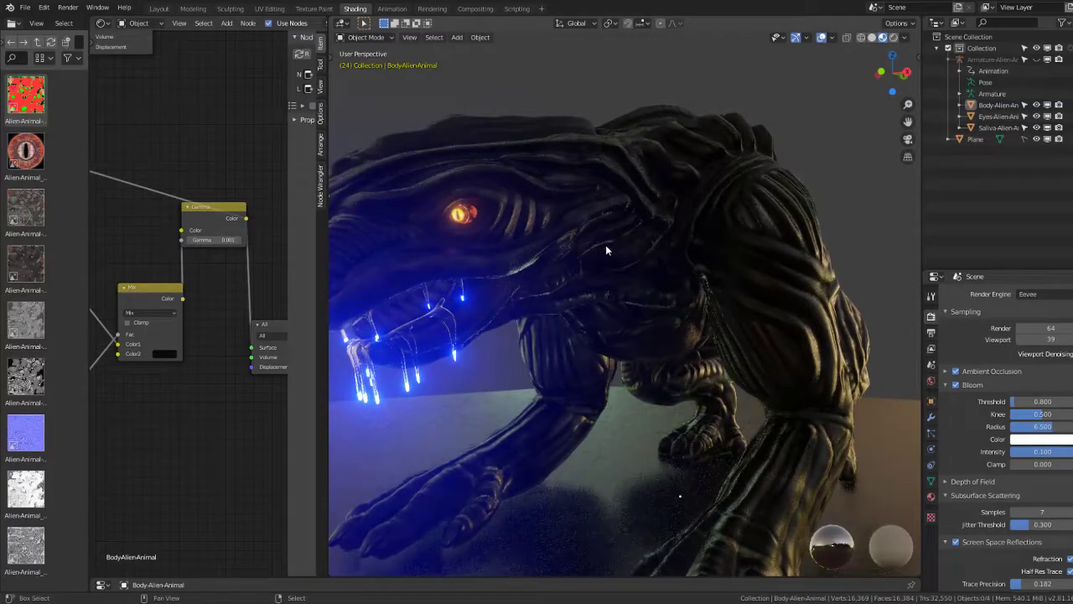
{"action": "mouse_move", "coordinate": [605, 245]}
{"action": "middle_mouse_down"}
{"action": "mouse_move", "coordinate": [652, 216]}
{"action": "mouse_move", "coordinate": [654, 256]}
{"action": "middle_mouse_up"}
{"action": "scroll", "coordinate": [652, 217], "scroll_direction": "up", "scroll_amount": 3}
{"action": "scroll", "coordinate": [652, 209], "scroll_direction": "up", "scroll_amount": 2}
{"action": "scroll", "coordinate": [652, 203], "scroll_direction": "up", "scroll_amount": 3}
{"action": "scroll", "coordinate": [655, 261], "scroll_direction": "down", "scroll_amount": 1}
{"action": "scroll", "coordinate": [656, 262], "scroll_direction": "down", "scroll_amount": 2}
{"action": "scroll", "coordinate": [655, 261], "scroll_direction": "down", "scroll_amount": 2}
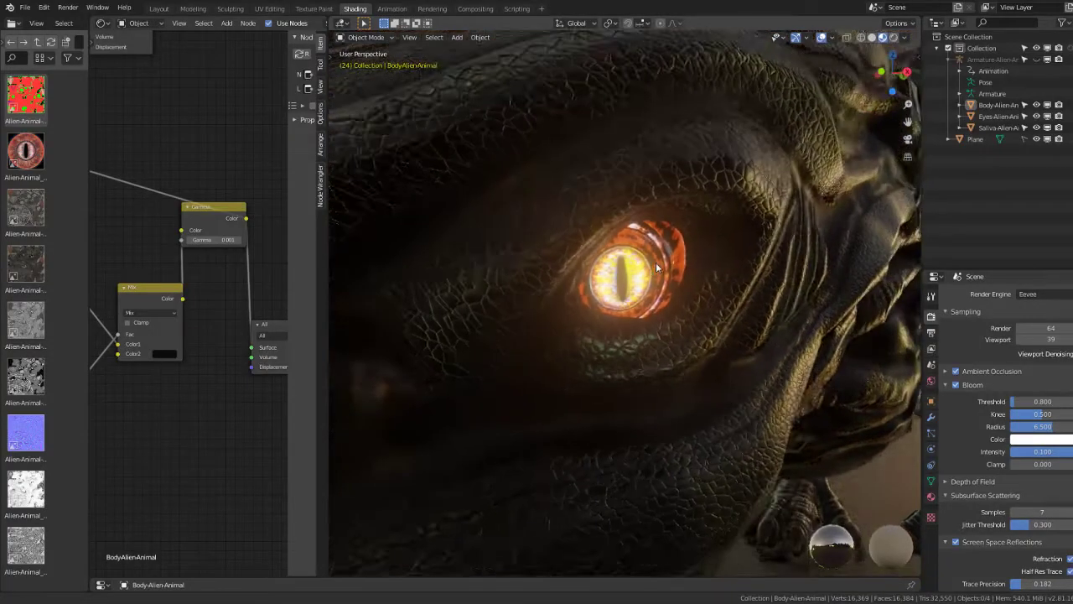
{"action": "scroll", "coordinate": [656, 262], "scroll_direction": "down", "scroll_amount": 4}
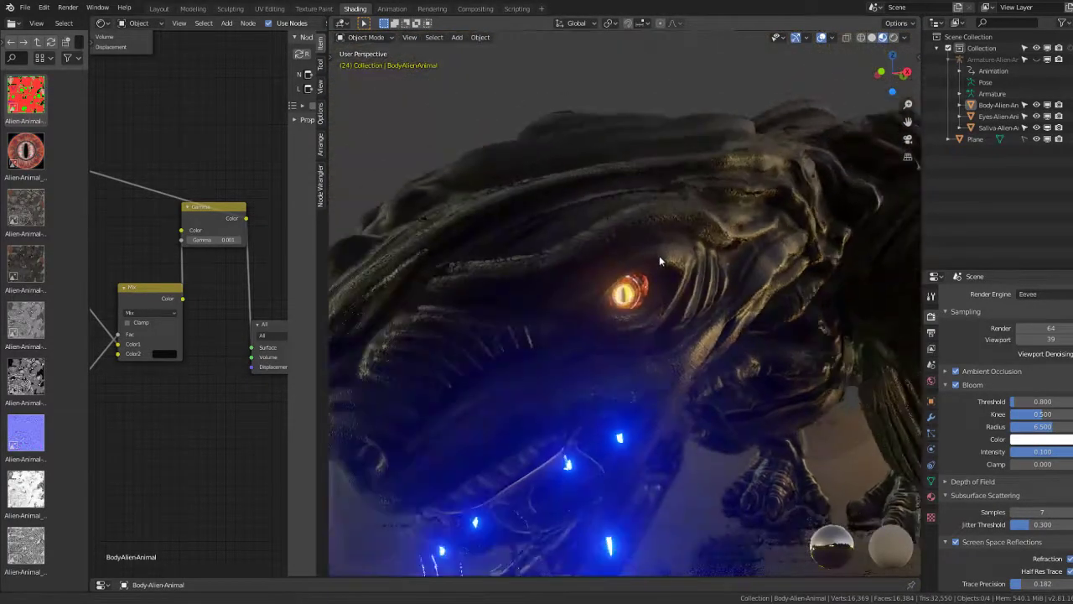
{"action": "scroll", "coordinate": [659, 263], "scroll_direction": "down", "scroll_amount": 3}
{"action": "mouse_move", "coordinate": [659, 321]}
{"action": "middle_mouse_down"}
{"action": "mouse_move", "coordinate": [664, 370]}
{"action": "mouse_move", "coordinate": [742, 375]}
{"action": "mouse_move", "coordinate": [789, 373]}
{"action": "mouse_move", "coordinate": [778, 346]}
{"action": "mouse_move", "coordinate": [786, 323]}
{"action": "middle_mouse_up"}
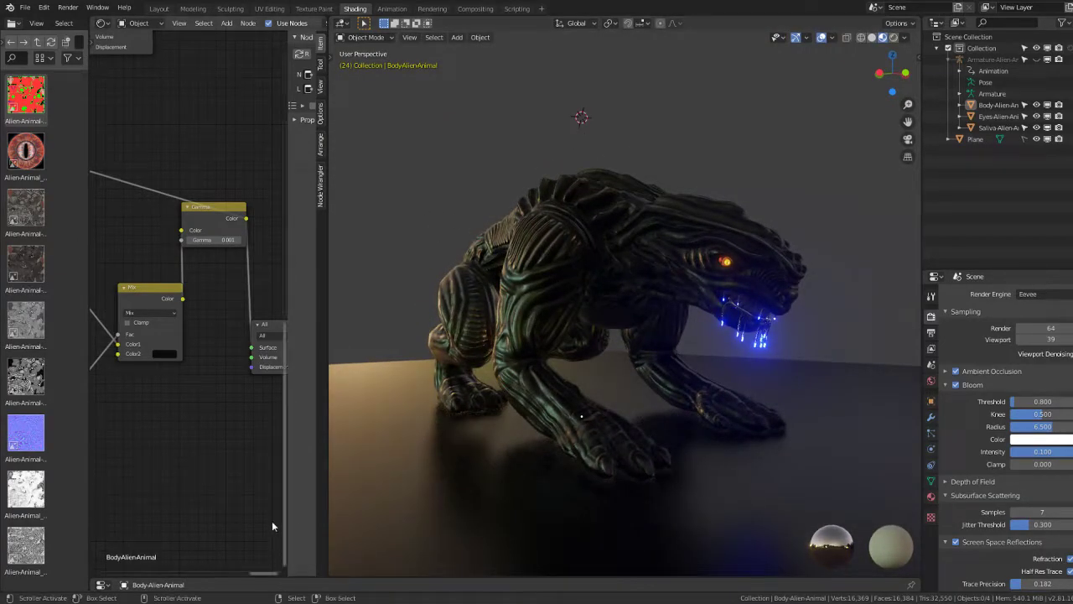
{"action": "left_click", "coordinate": [23, 7]}
{"action": "left_click", "coordinate": [46, 119]}
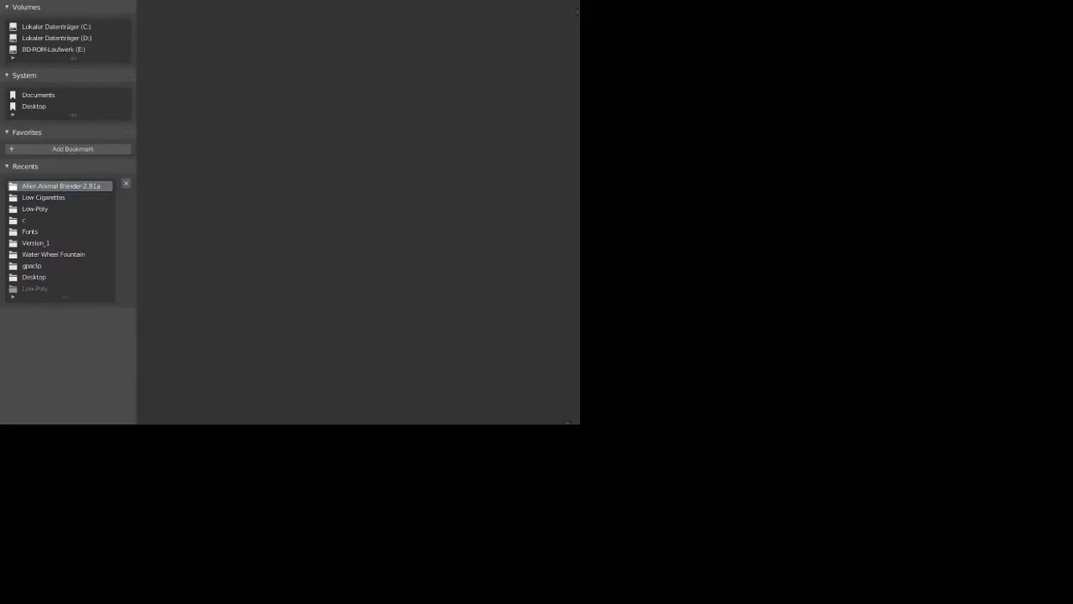